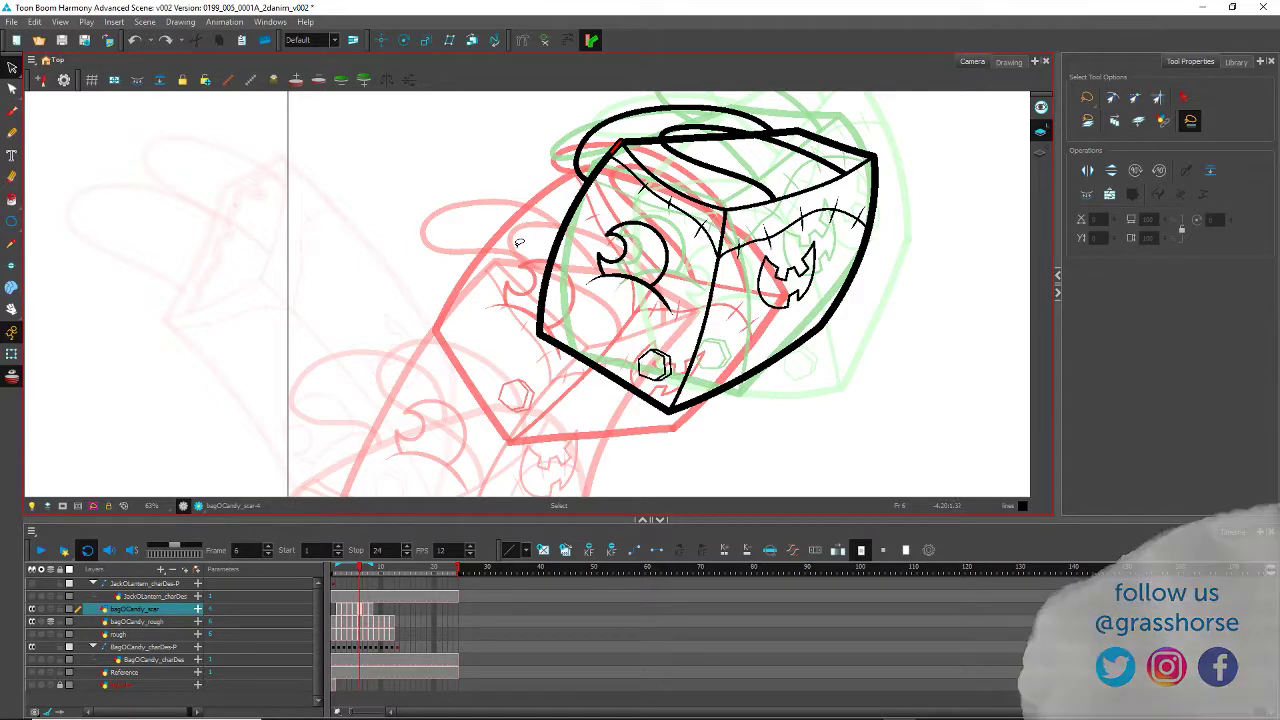
Step: On frame 6, rotate the left stitched seam of the bag about its inner corner so its outer end meets the red mark
key(comma)
key(period)
key(comma)
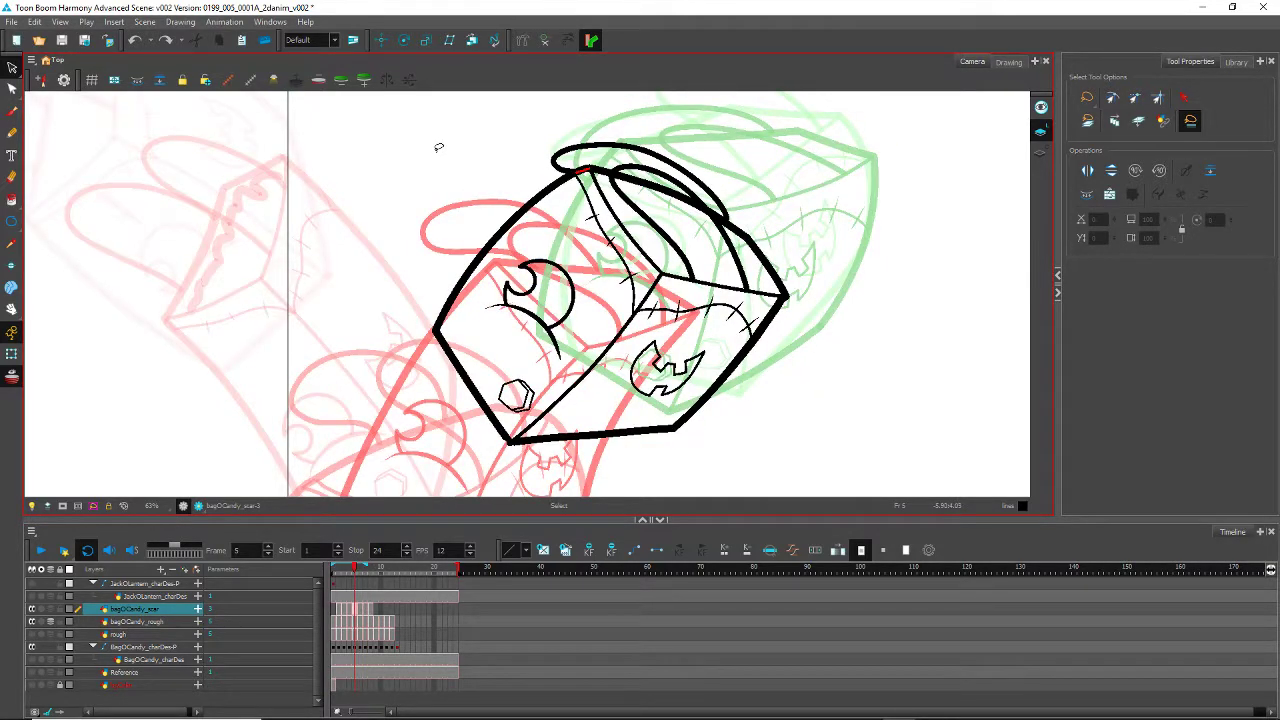
key(period)
scroll(622, 228, up, 2)
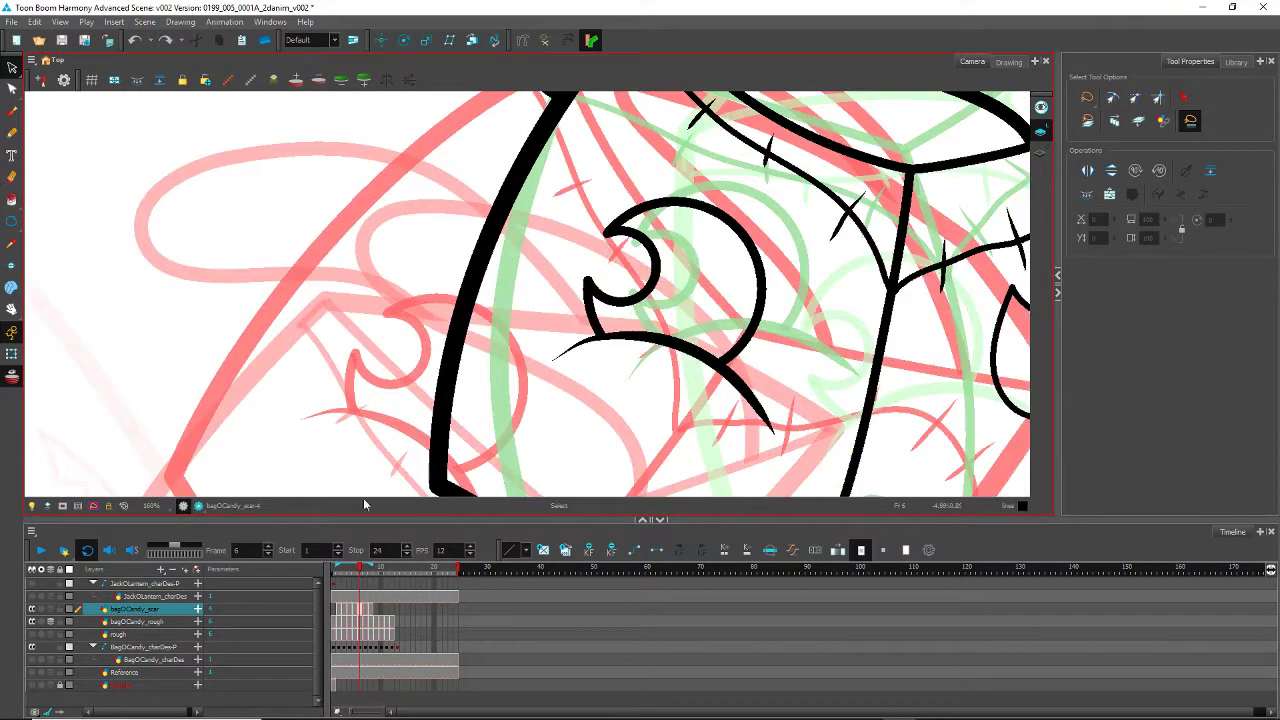
drag(558, 142, 373, 359)
click(12, 68)
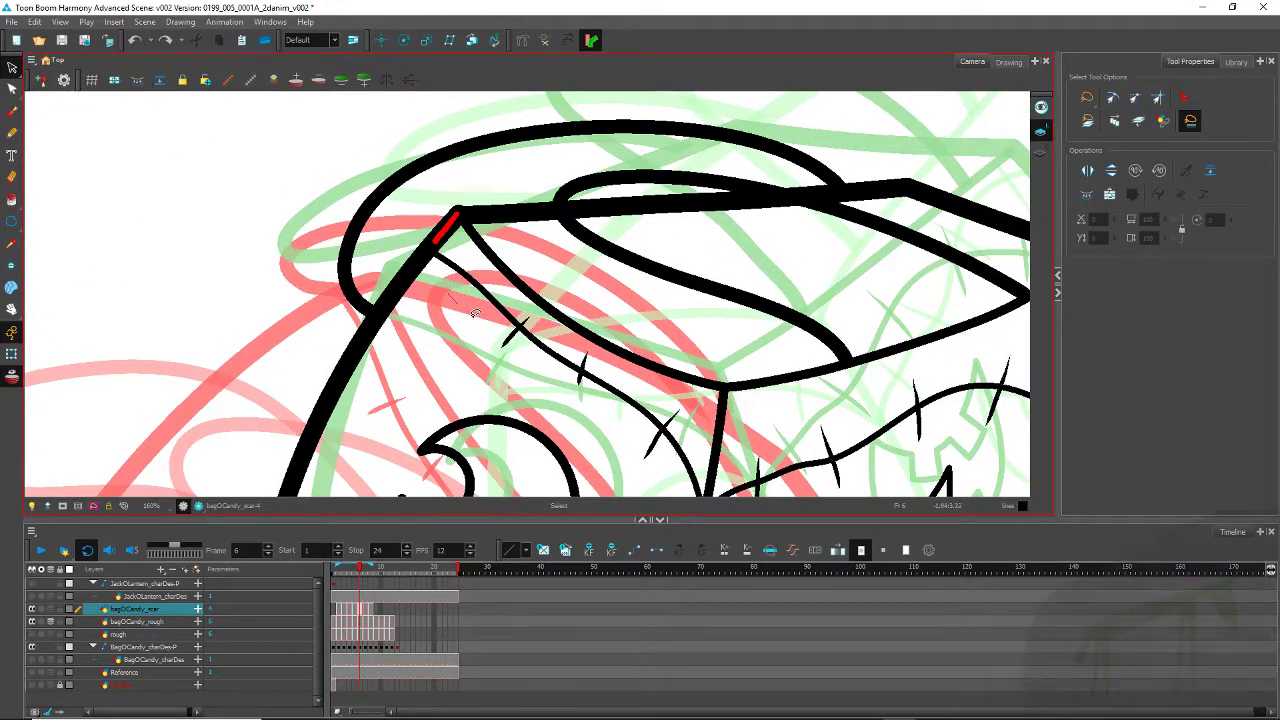
mouse_move(482, 312)
mouse_down()
mouse_move(665, 450)
mouse_move(492, 285)
mouse_move(463, 280)
mouse_up()
drag(554, 398, 422, 256)
drag(575, 367, 576, 367)
drag(191, 196, 271, 254)
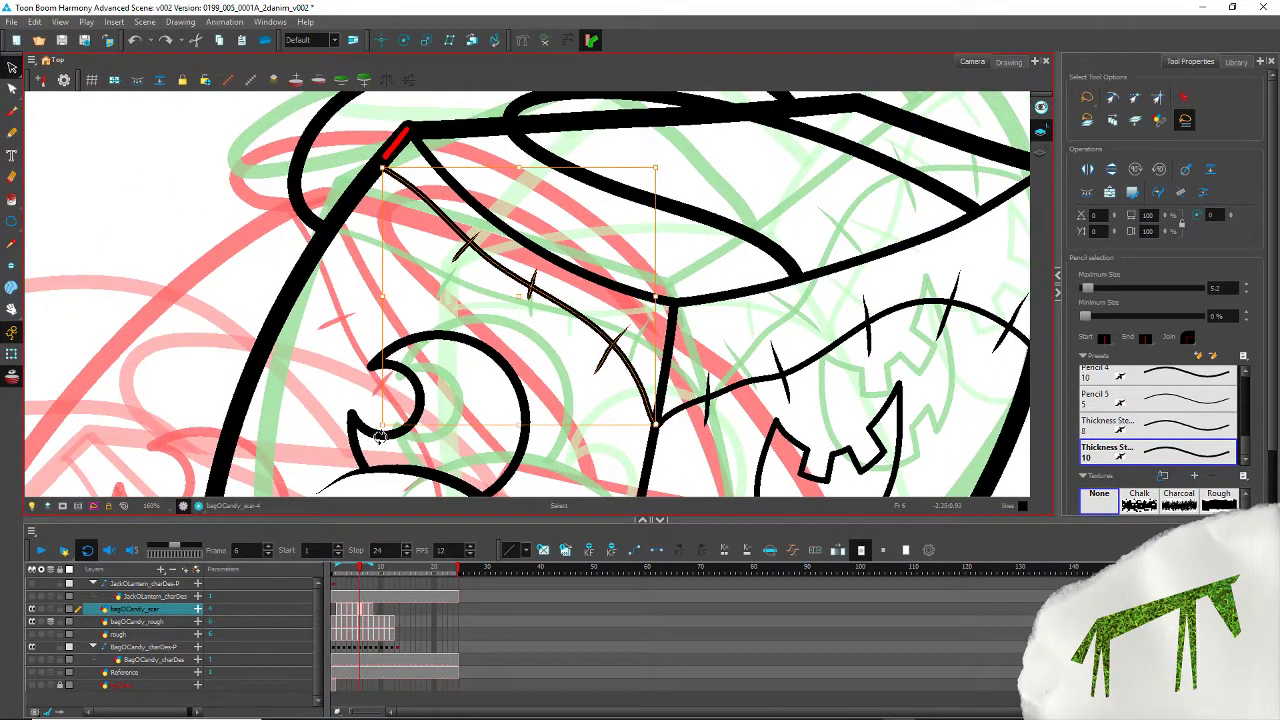
drag(376, 431, 373, 423)
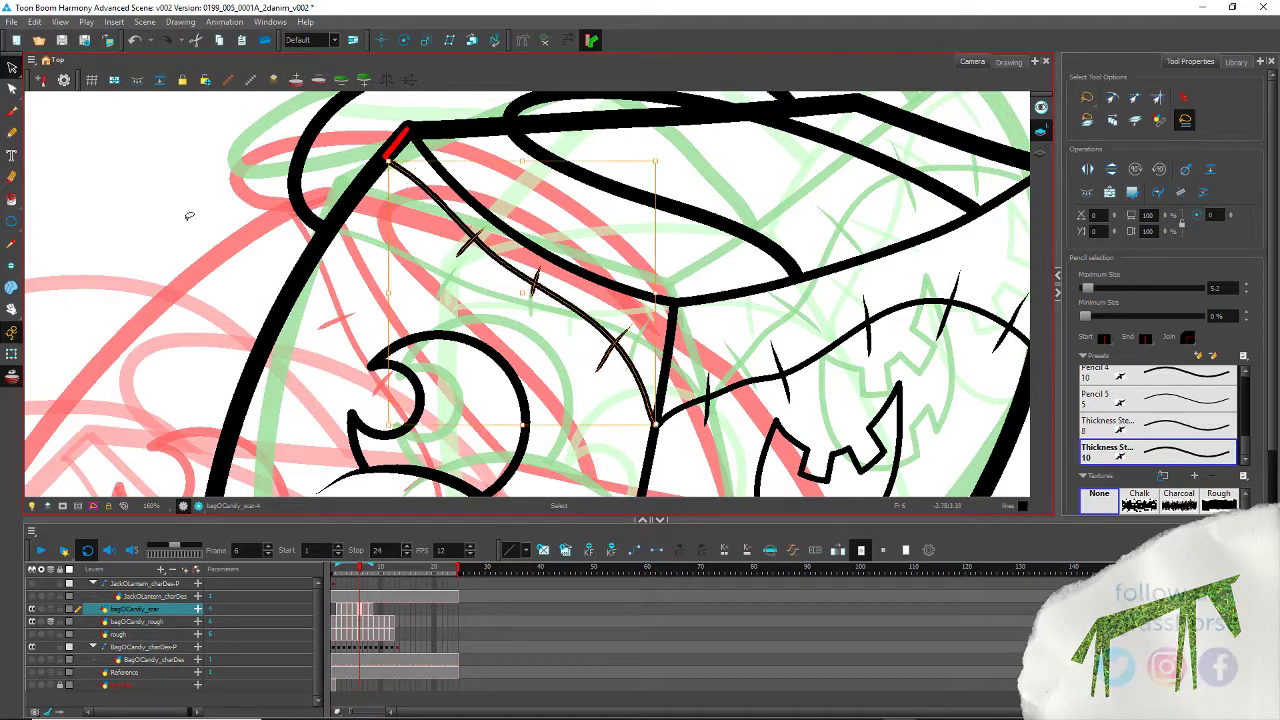
click(193, 221)
Step: On frame 7, rotate the left stitched seam about the junction of the two seams up to the red guide mark
key(period)
drag(475, 384, 454, 337)
mouse_move(369, 212)
mouse_down()
mouse_move(635, 287)
mouse_move(382, 181)
mouse_move(300, 180)
mouse_up()
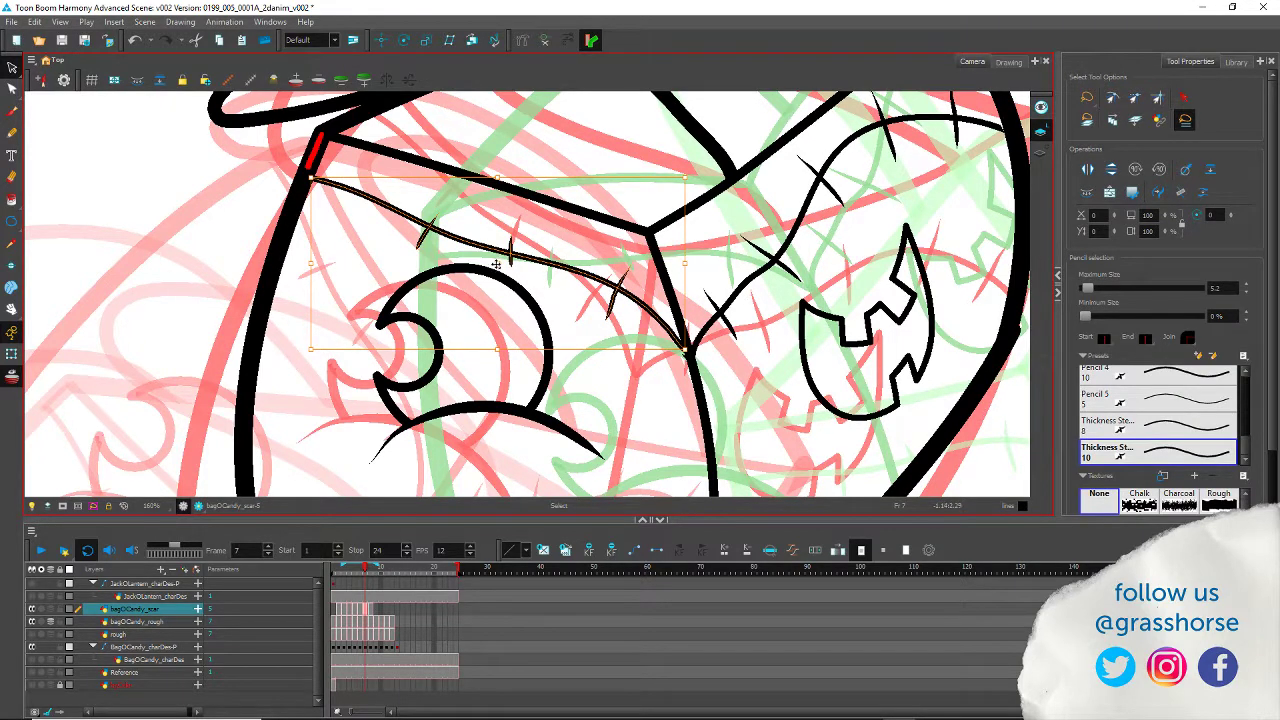
drag(496, 264, 690, 352)
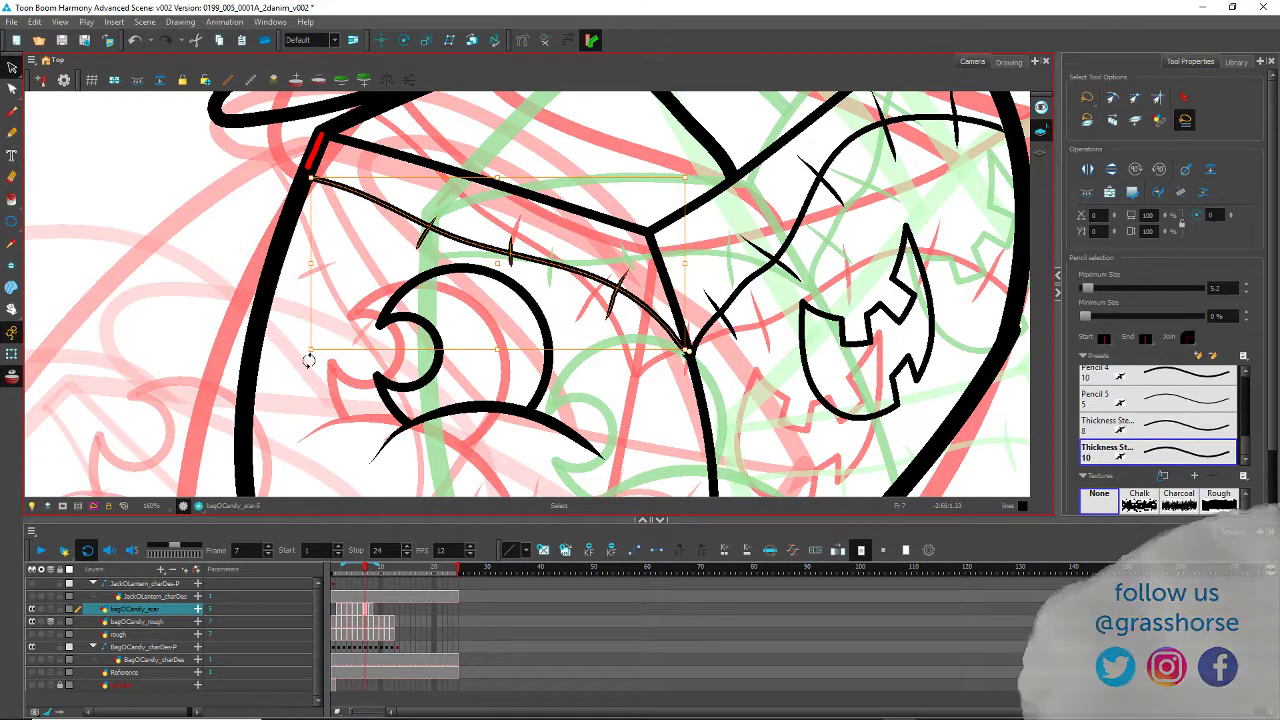
drag(308, 361, 301, 346)
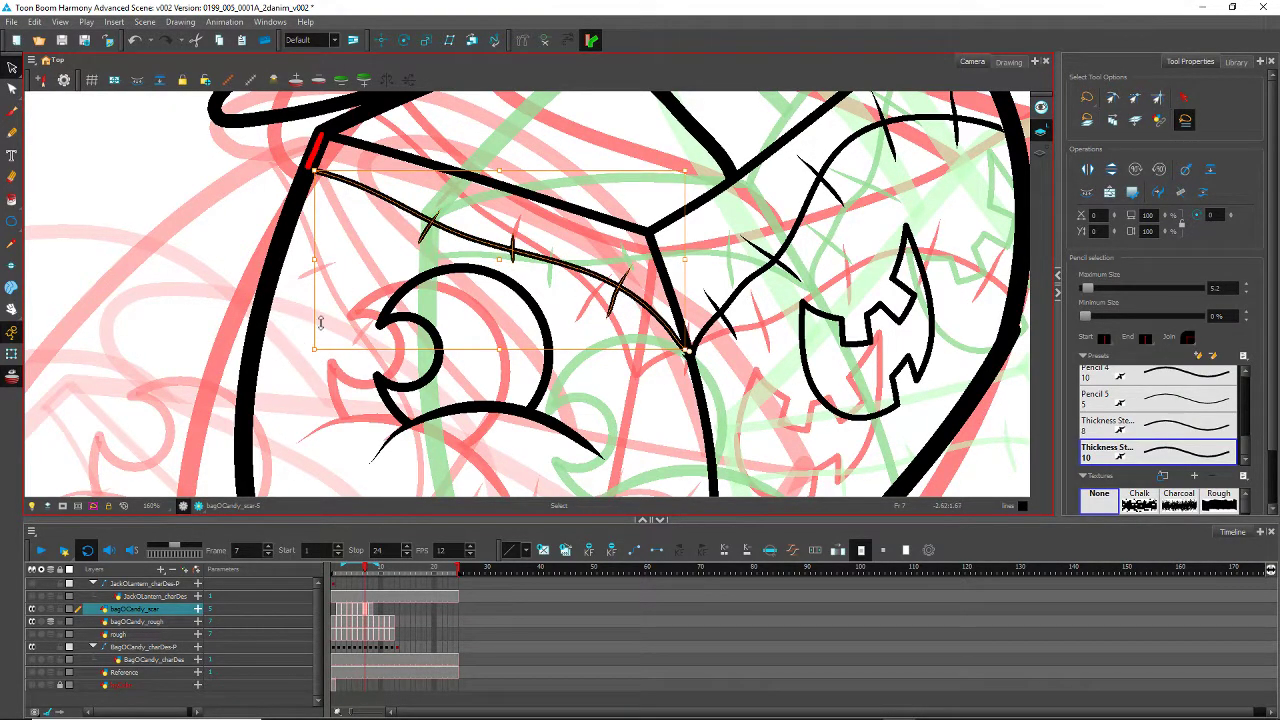
Step: On frame 8, pivot the left stitched seam at the inner bag corner and rotate it slightly toward the red mark's end
key(period)
key(space)
mouse_move(493, 384)
mouse_down()
mouse_move(379, 315)
mouse_move(247, 354)
mouse_up()
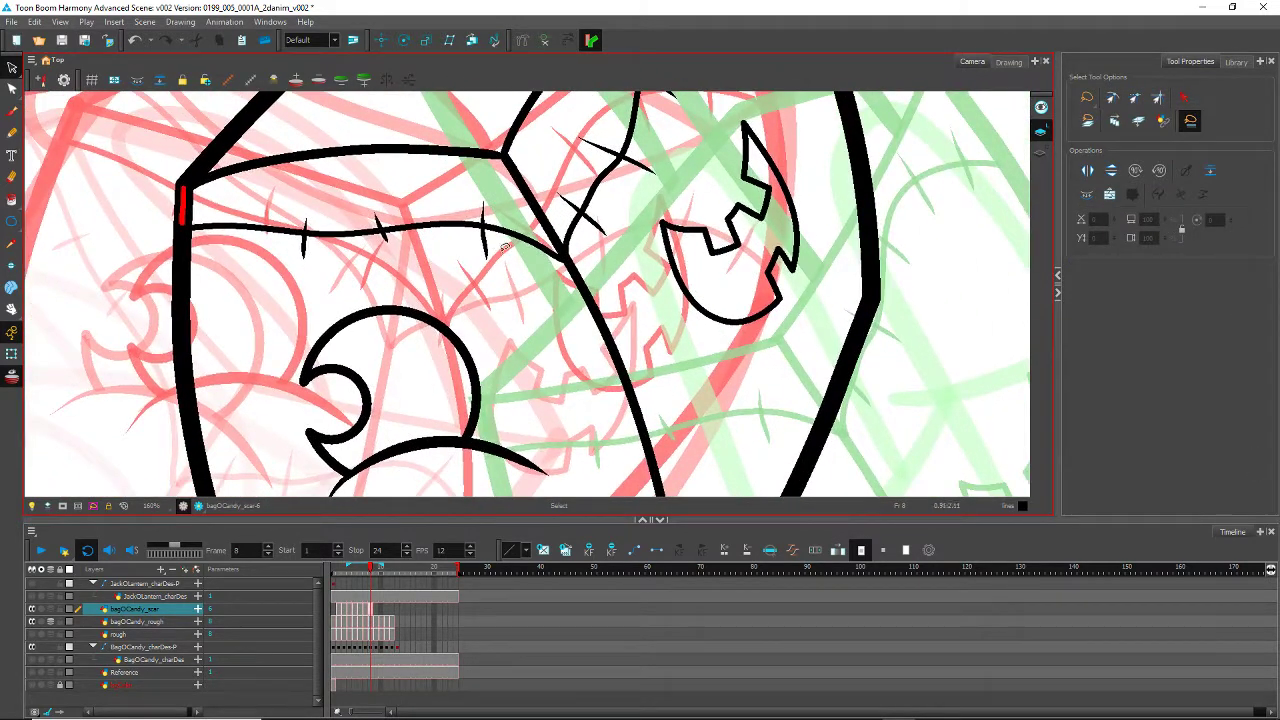
mouse_move(505, 250)
mouse_down()
mouse_move(212, 245)
mouse_move(529, 251)
mouse_move(470, 268)
mouse_up()
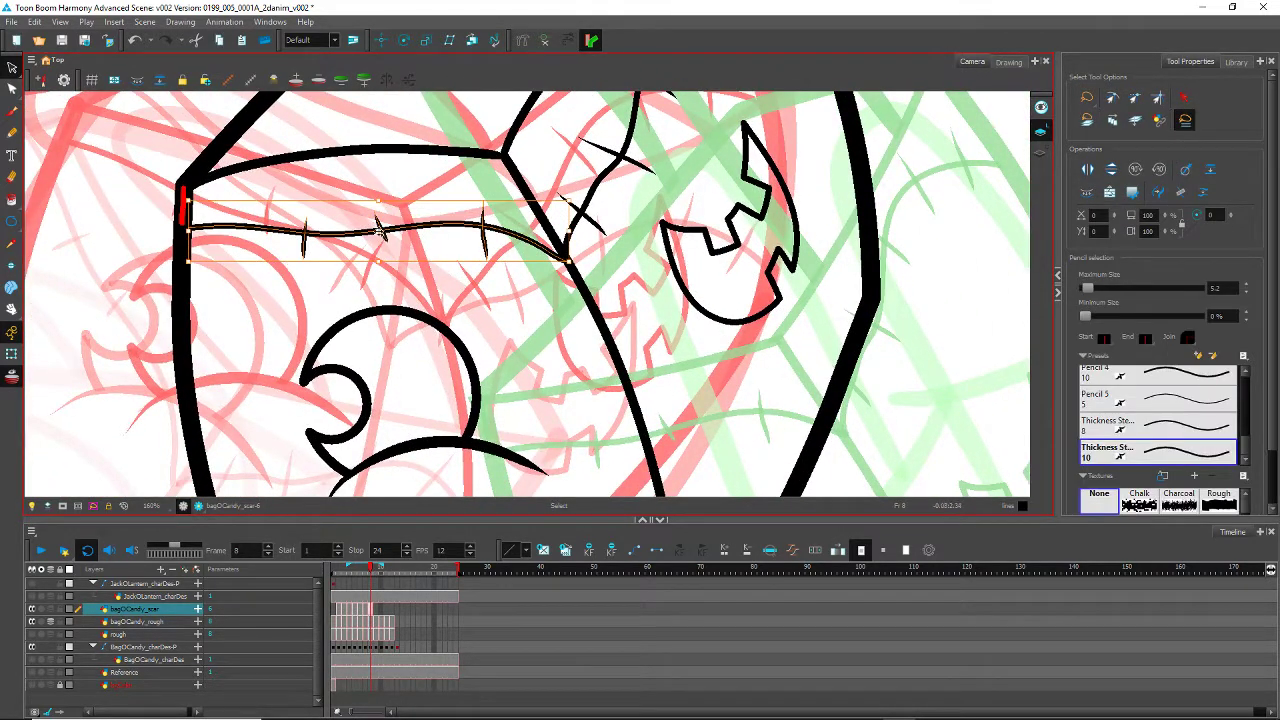
drag(379, 231, 488, 229)
drag(566, 261, 567, 261)
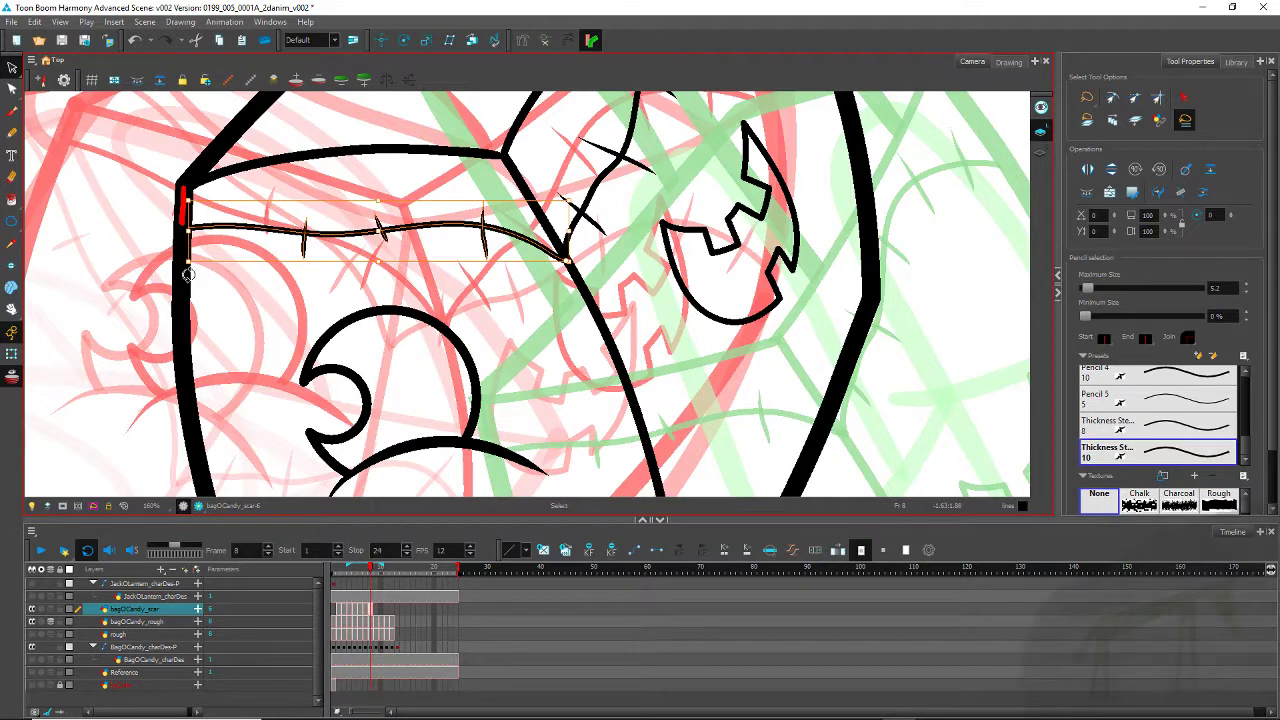
drag(187, 273, 175, 264)
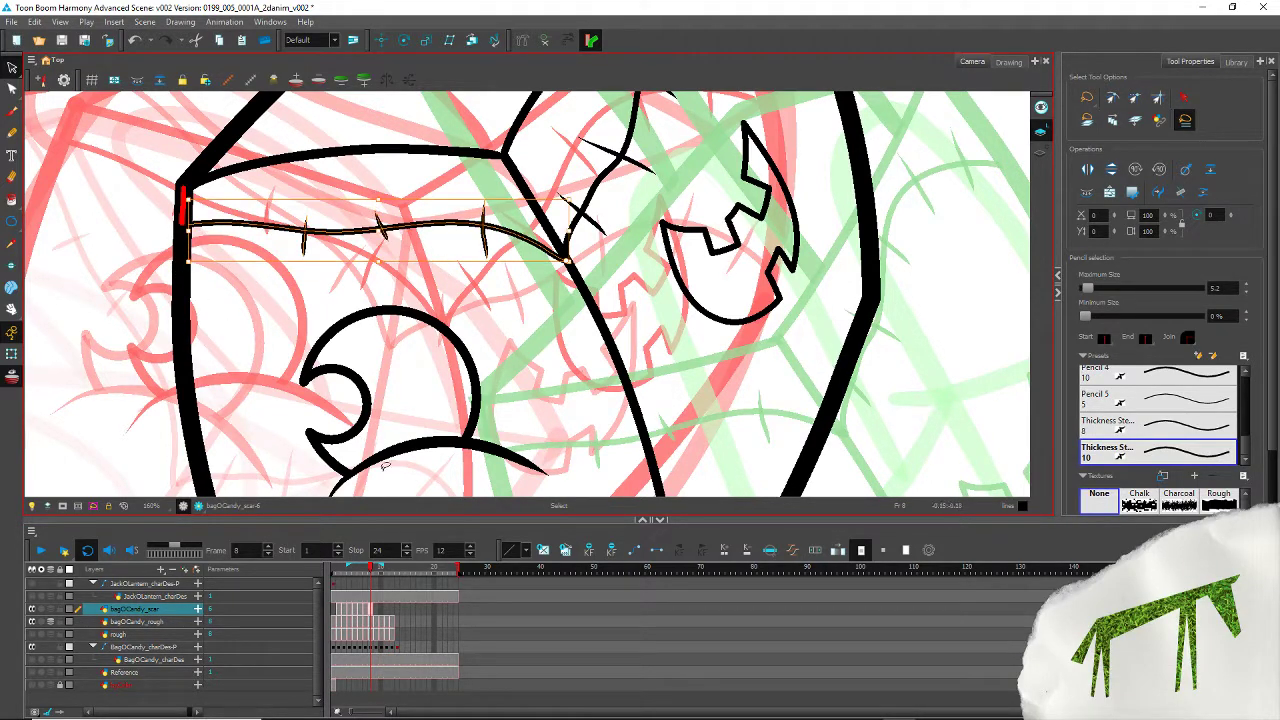
Step: On frame 9, move both stitched seams from the bagOCandy_rough layer to the bagOCandy_scar layer
key(period)
drag(463, 355, 133, 185)
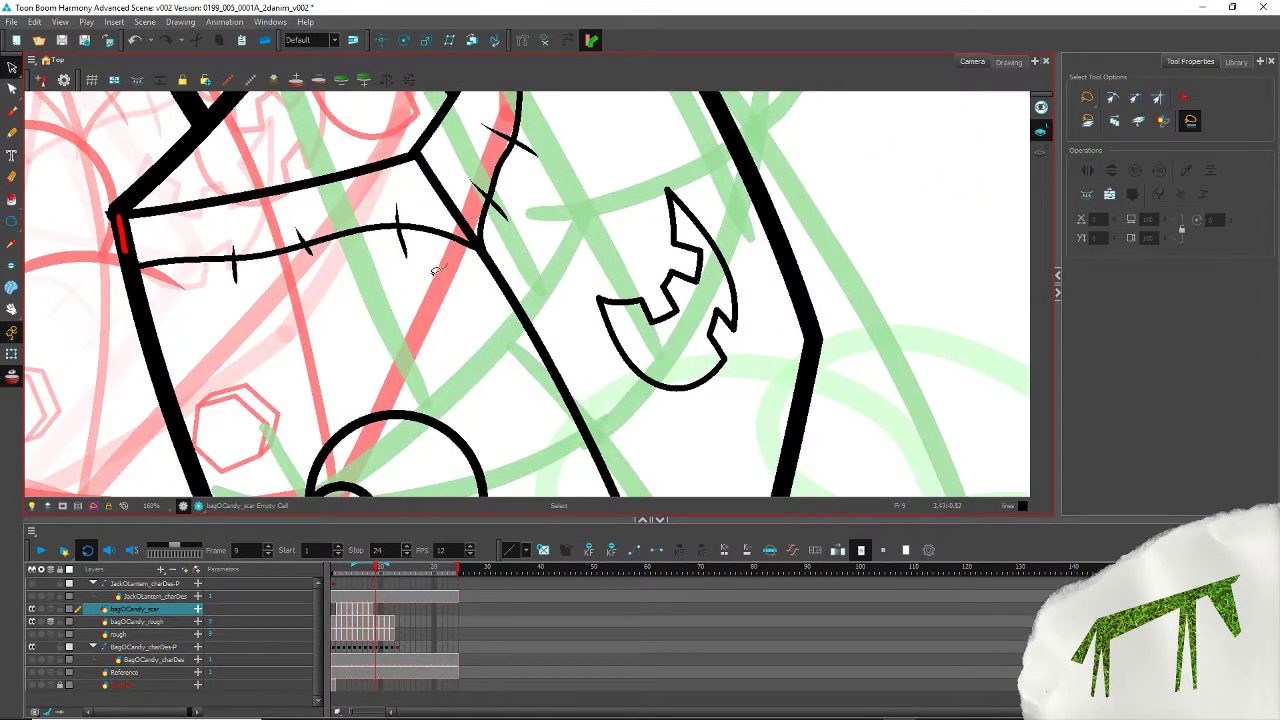
mouse_move(435, 270)
mouse_down()
mouse_move(200, 225)
mouse_move(350, 310)
mouse_move(400, 300)
mouse_up()
click(378, 626)
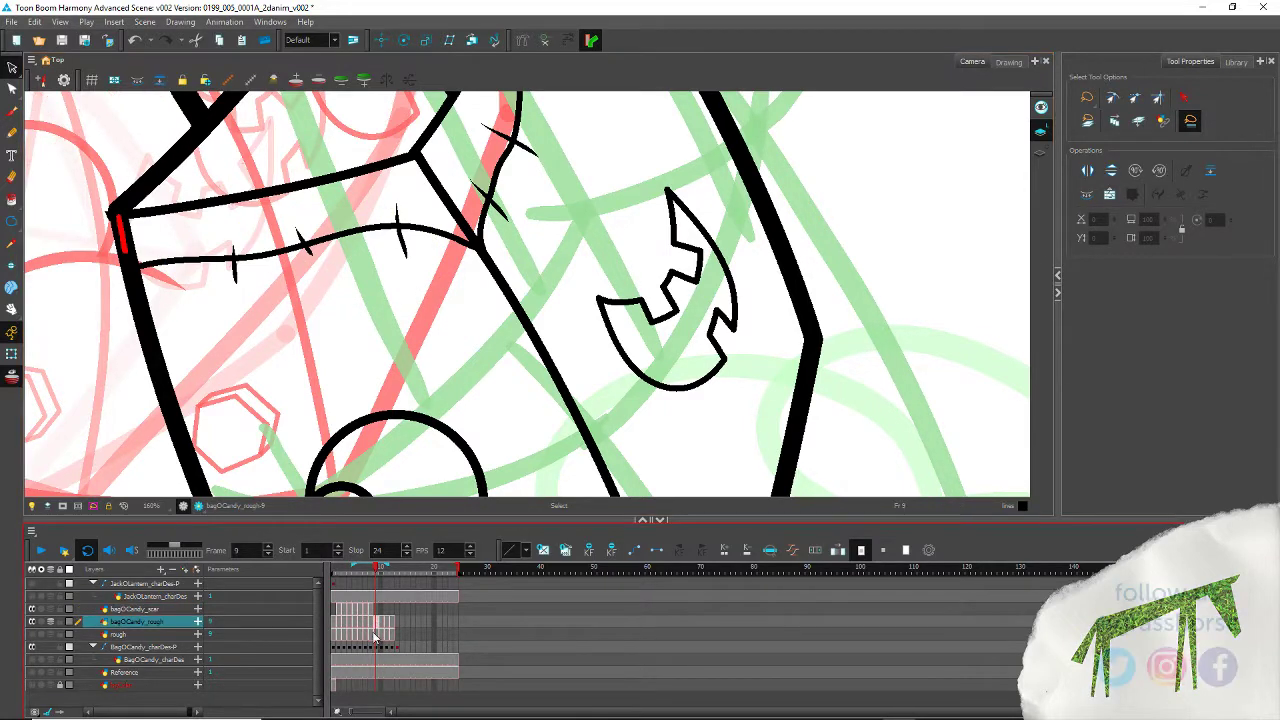
mouse_move(162, 230)
mouse_down()
mouse_move(232, 268)
mouse_move(441, 226)
mouse_move(205, 235)
mouse_up()
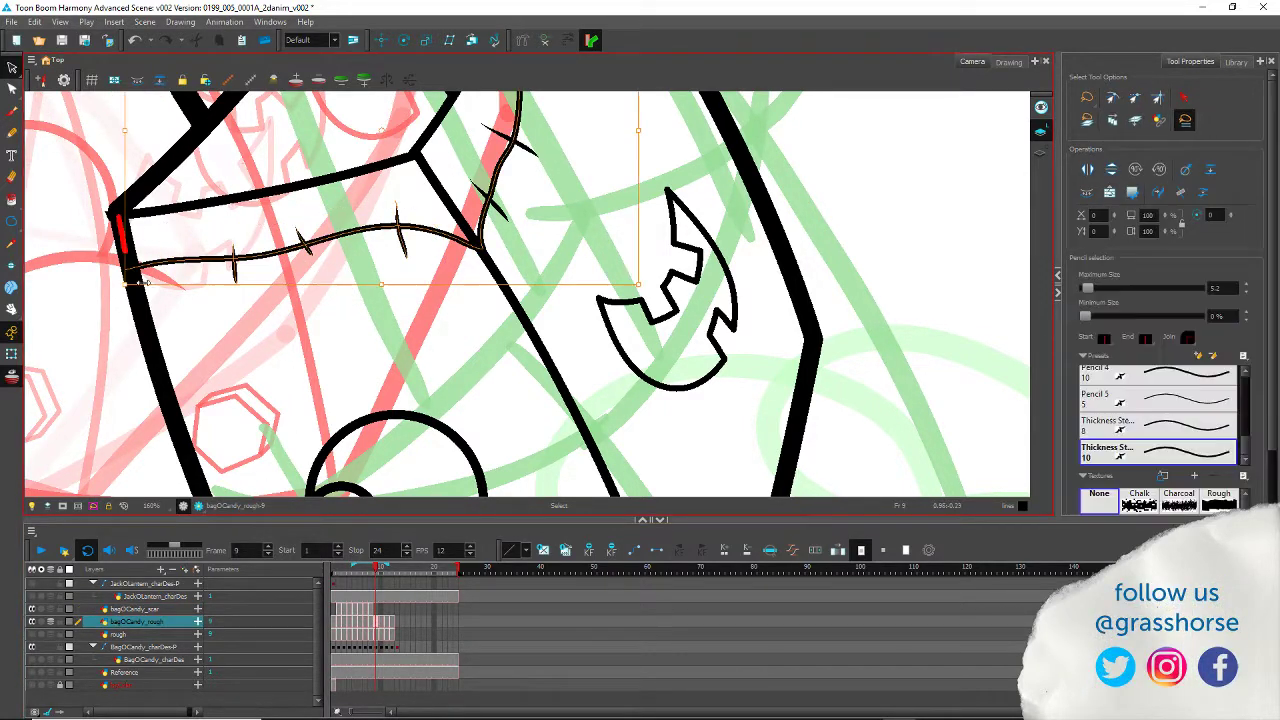
drag(478, 112, 460, 282)
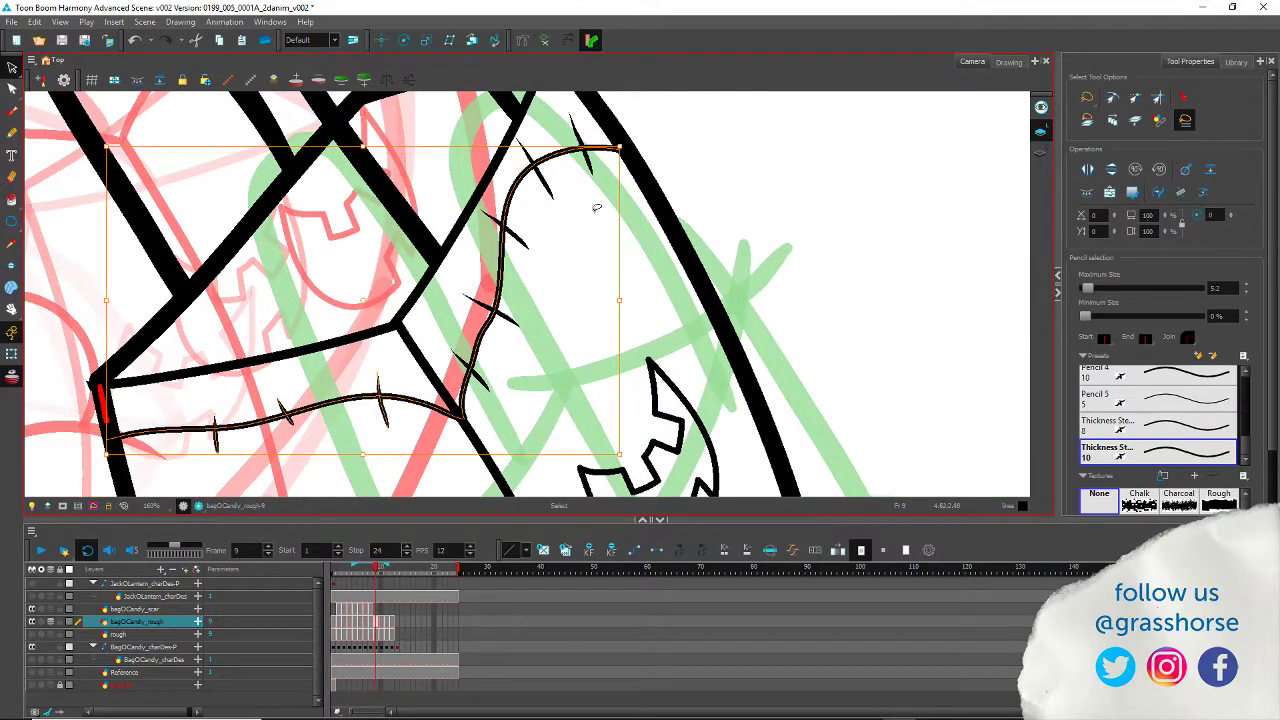
mouse_move(636, 260)
mouse_down()
mouse_move(562, 128)
mouse_move(466, 310)
mouse_move(531, 274)
mouse_move(557, 175)
mouse_up()
key(Delete)
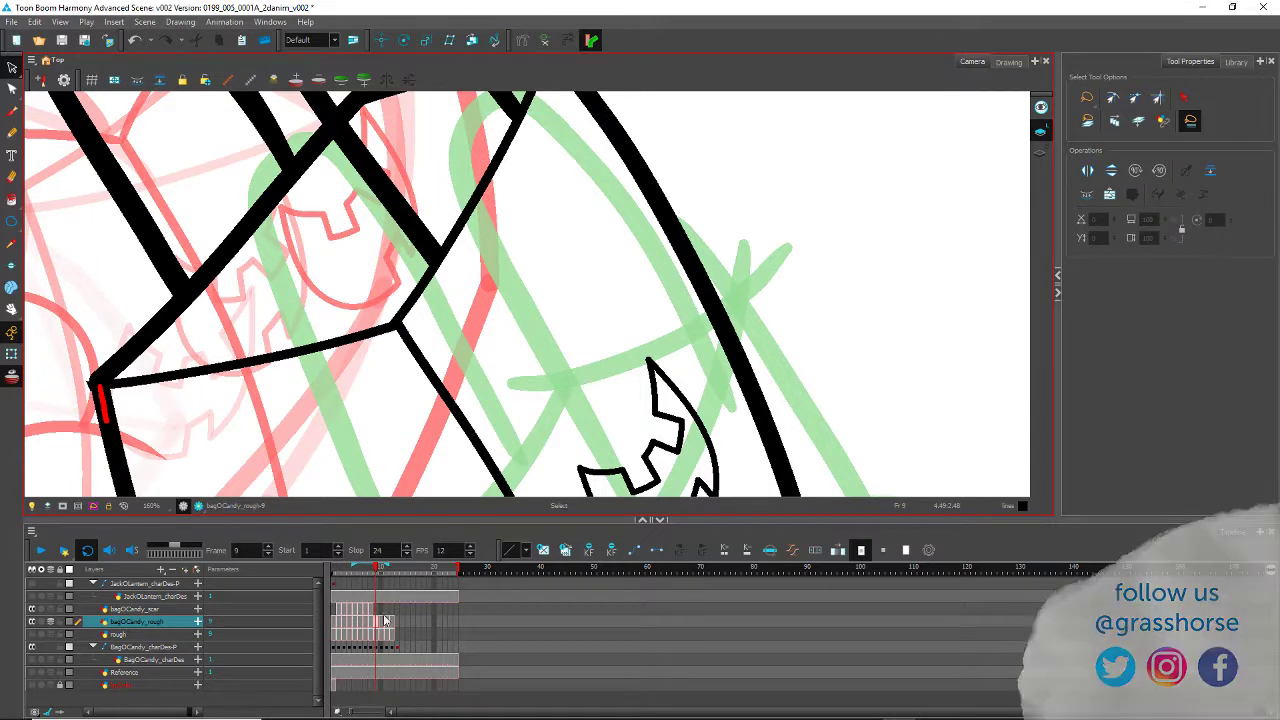
click(378, 609)
key(ctrl+v)
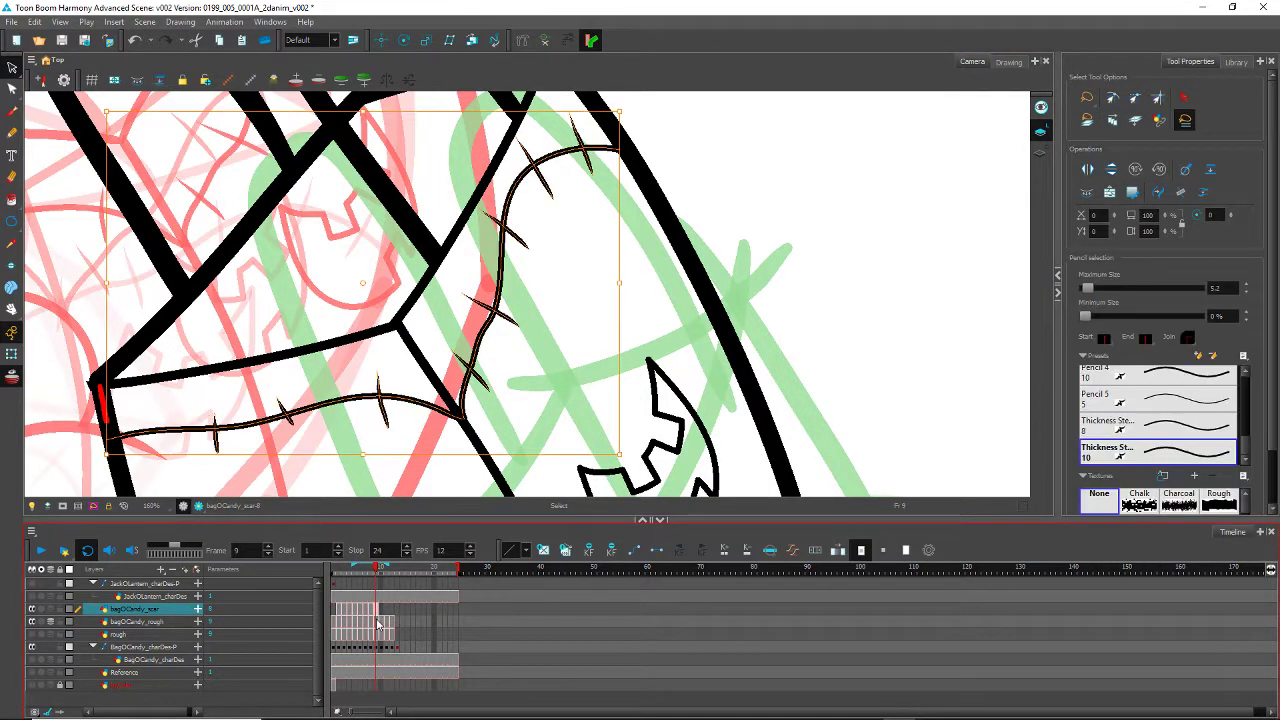
Step: On frame 9, isolate the left seam with the Cutter and rotate it about the seam junction up to the red mark
drag(308, 392, 415, 187)
click(12, 68)
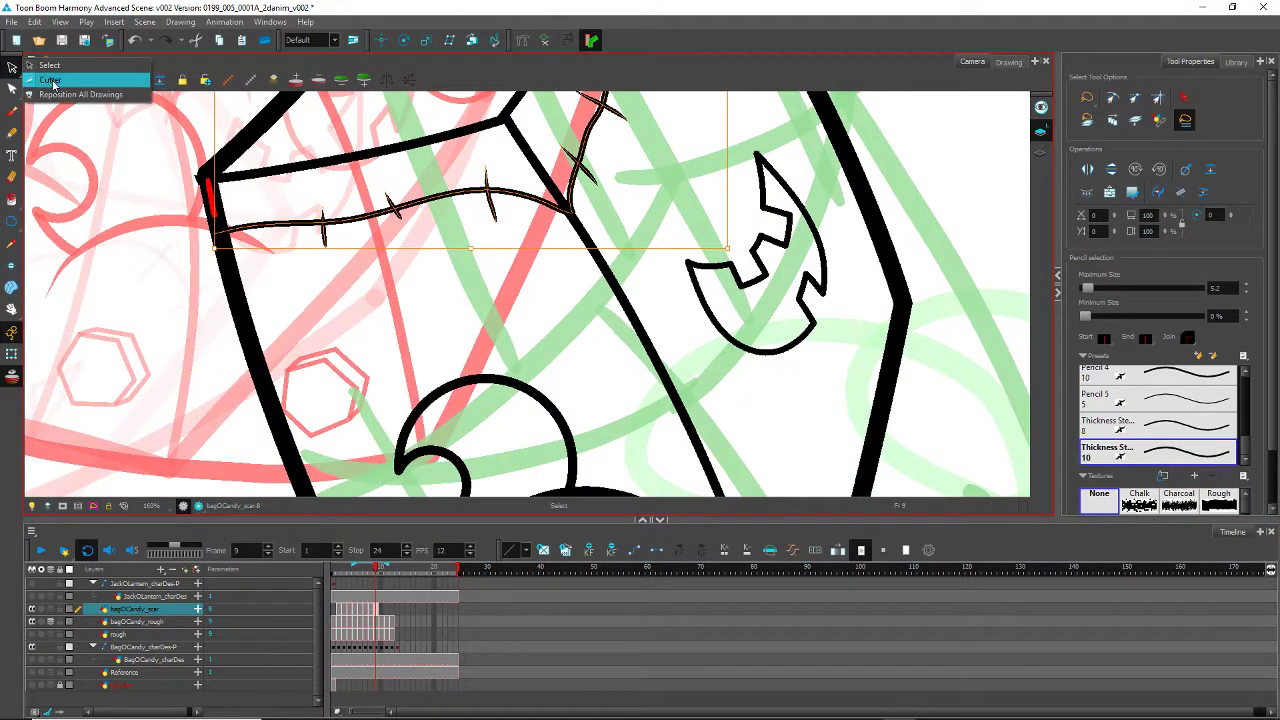
click(52, 80)
mouse_move(556, 180)
mouse_down()
mouse_move(596, 258)
mouse_move(342, 286)
mouse_move(203, 247)
mouse_move(222, 215)
mouse_move(452, 162)
mouse_up()
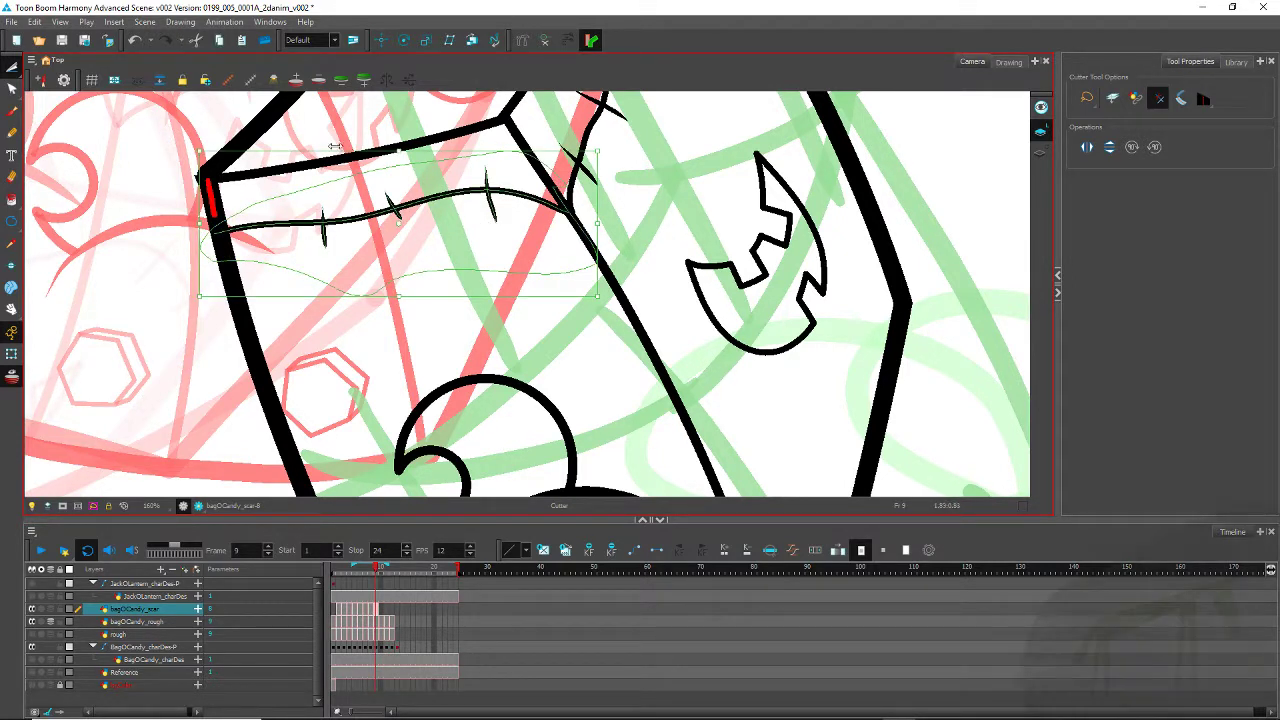
drag(397, 221, 568, 211)
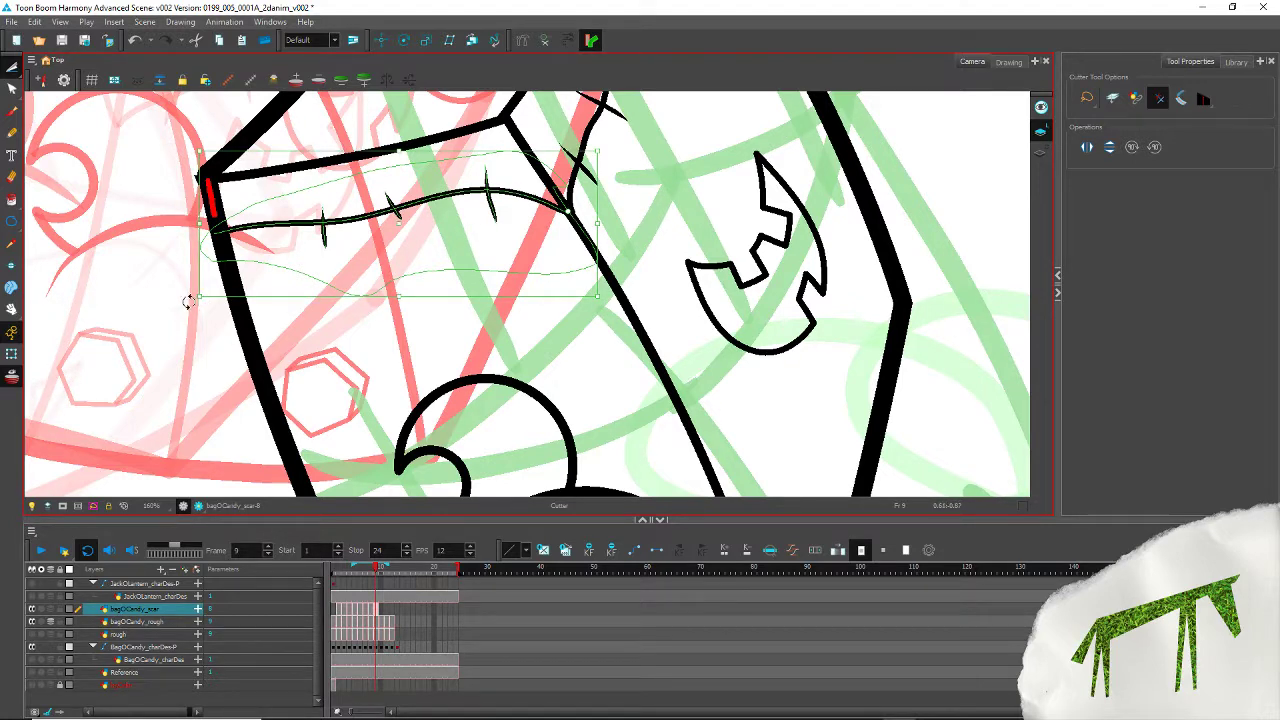
drag(195, 305, 188, 286)
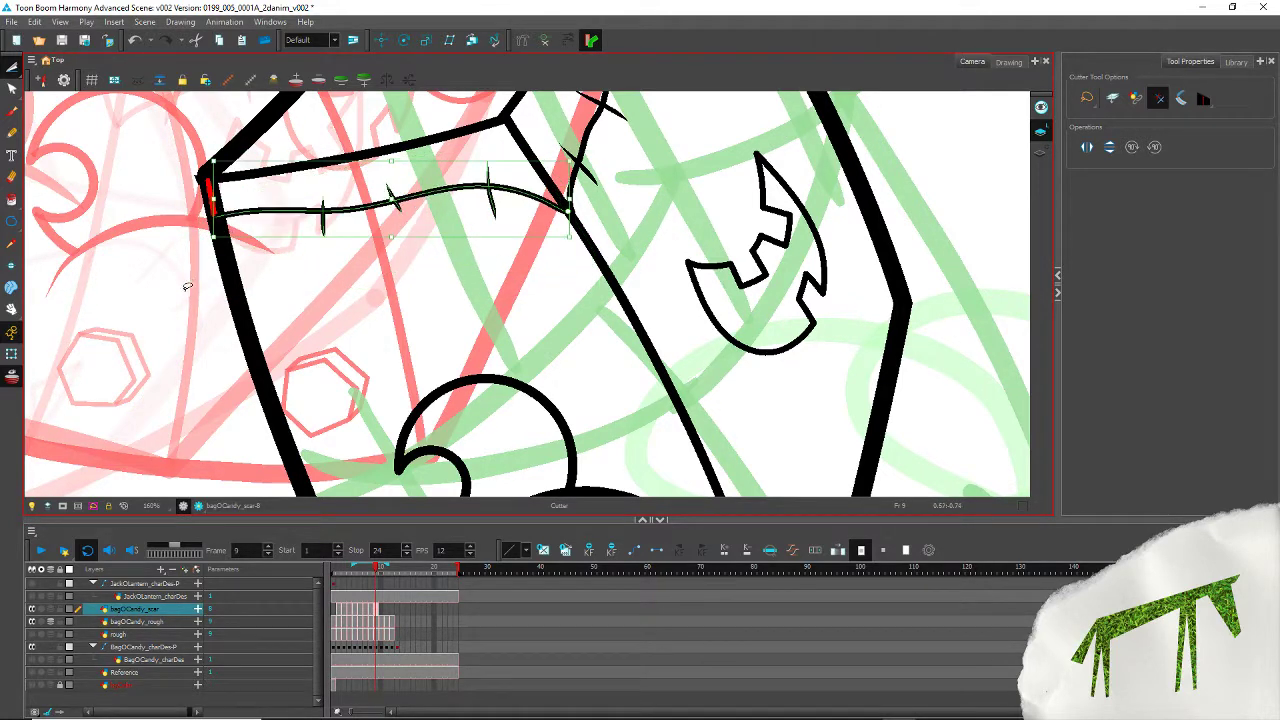
Step: Examine the rough bag drawing on frame 10, including its corners and outline
key(space)
drag(498, 280, 503, 354)
key(period)
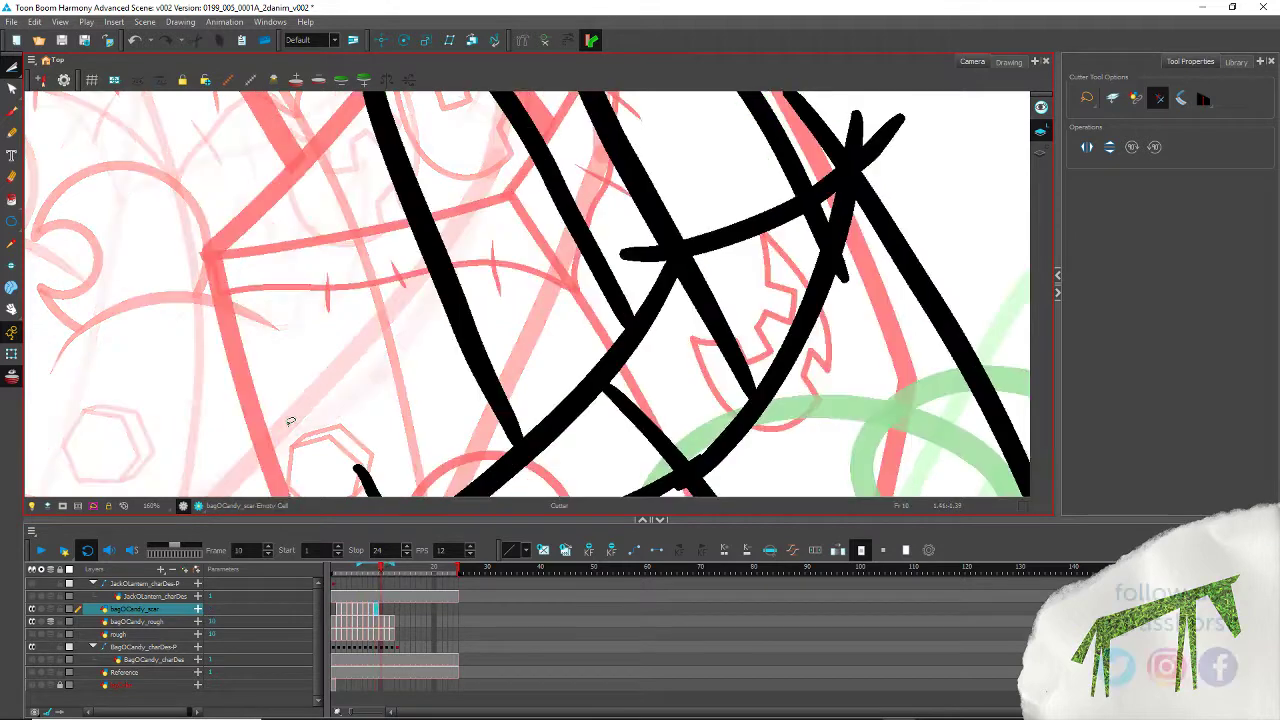
key(space)
drag(271, 411, 296, 146)
drag(391, 353, 320, 270)
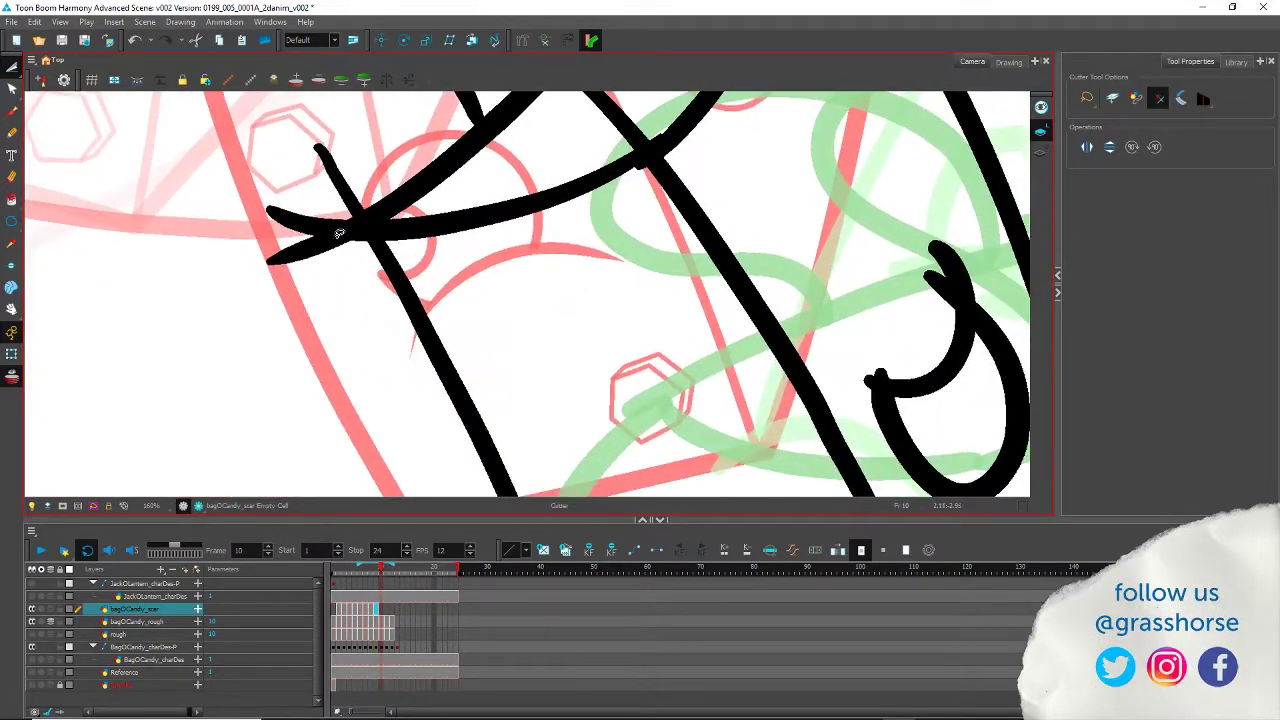
scroll(249, 271, down, 4)
scroll(248, 271, down, 2)
mouse_move(172, 377)
mouse_down()
mouse_move(357, 263)
mouse_move(447, 245)
mouse_up()
Step: On frame 1 of bagOCandy_rough, draw a red Pencil 3 line along the bag's upper edge from the corner to the seam's end
click(338, 620)
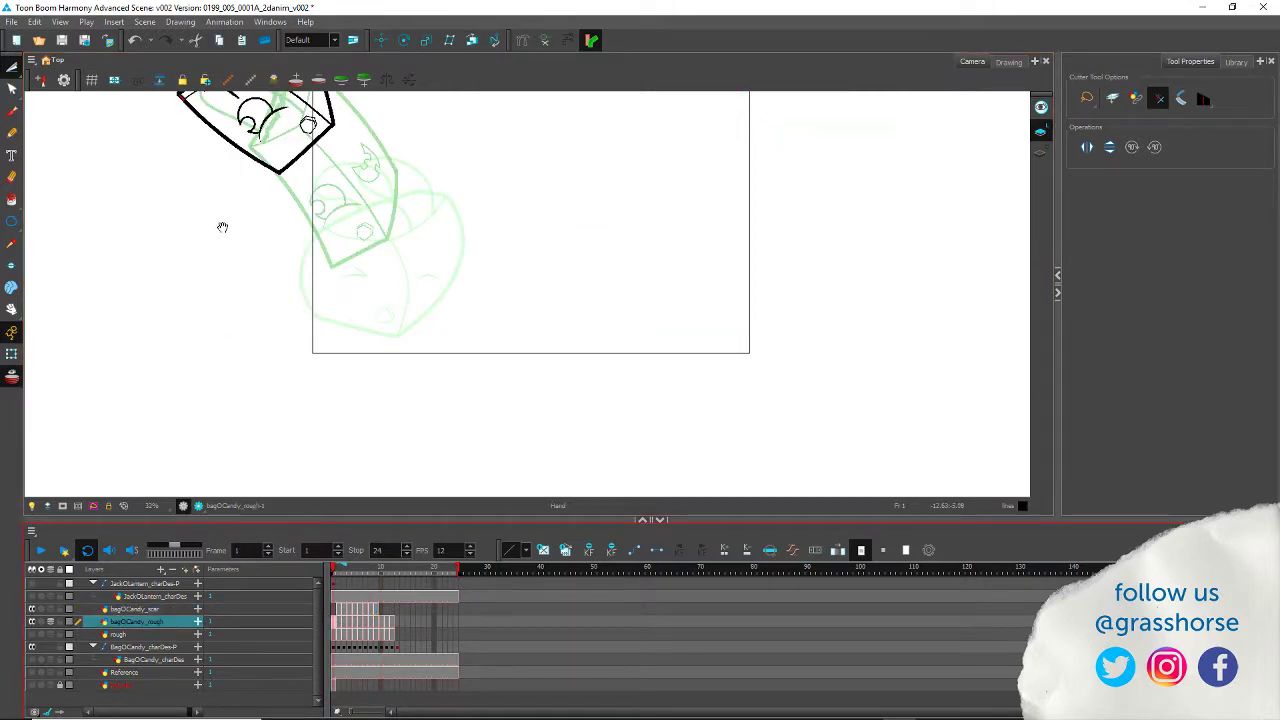
drag(222, 227, 369, 426)
scroll(291, 185, up, 6)
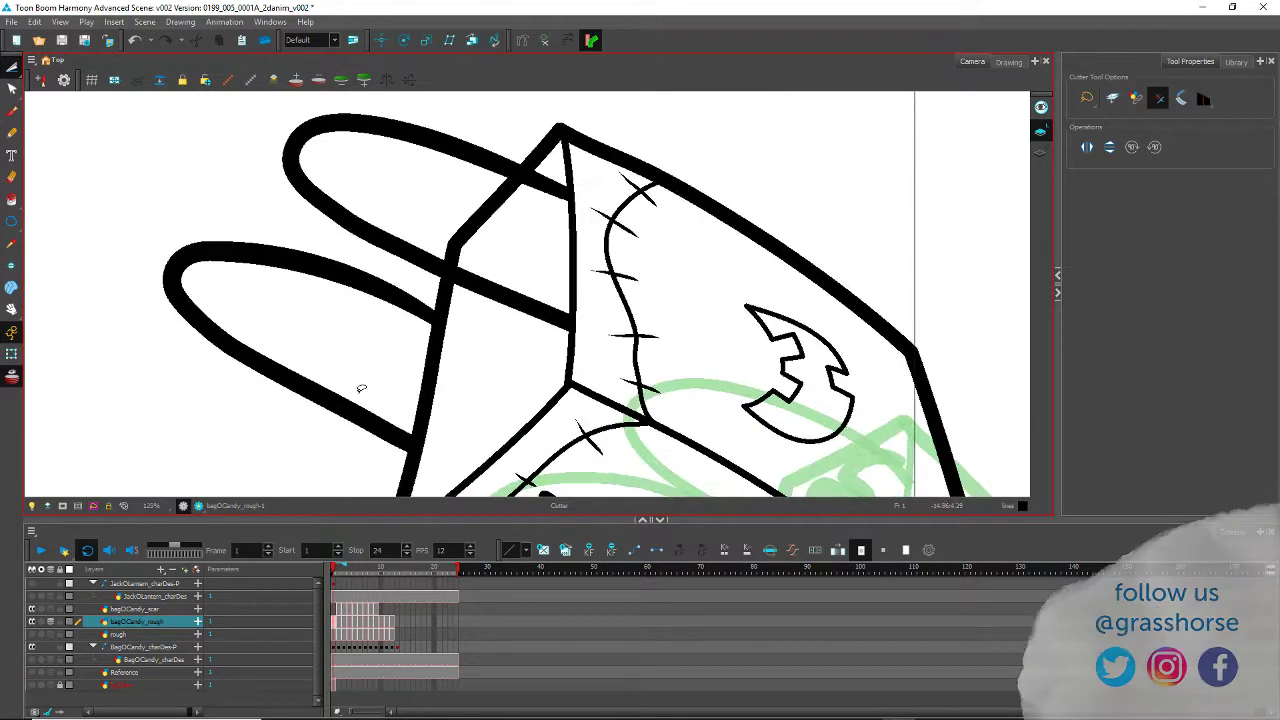
mouse_move(462, 227)
mouse_down()
mouse_move(268, 222)
mouse_move(339, 251)
mouse_move(305, 197)
mouse_up()
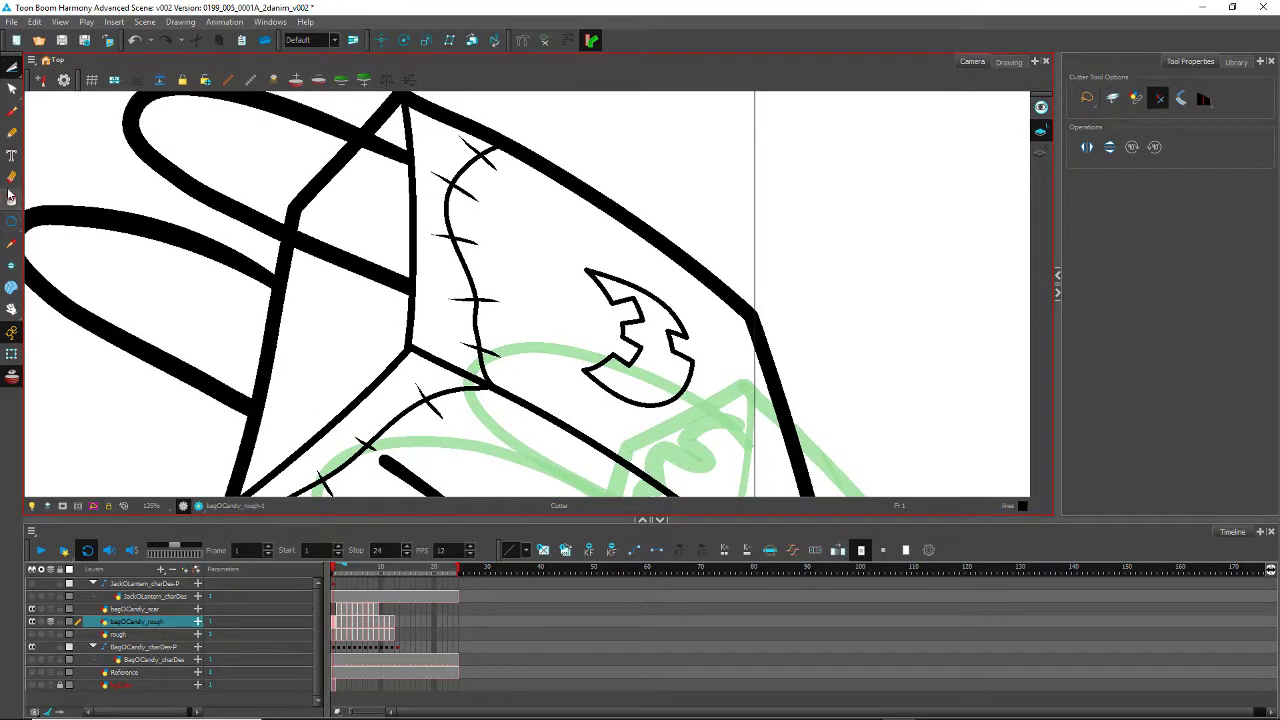
click(12, 132)
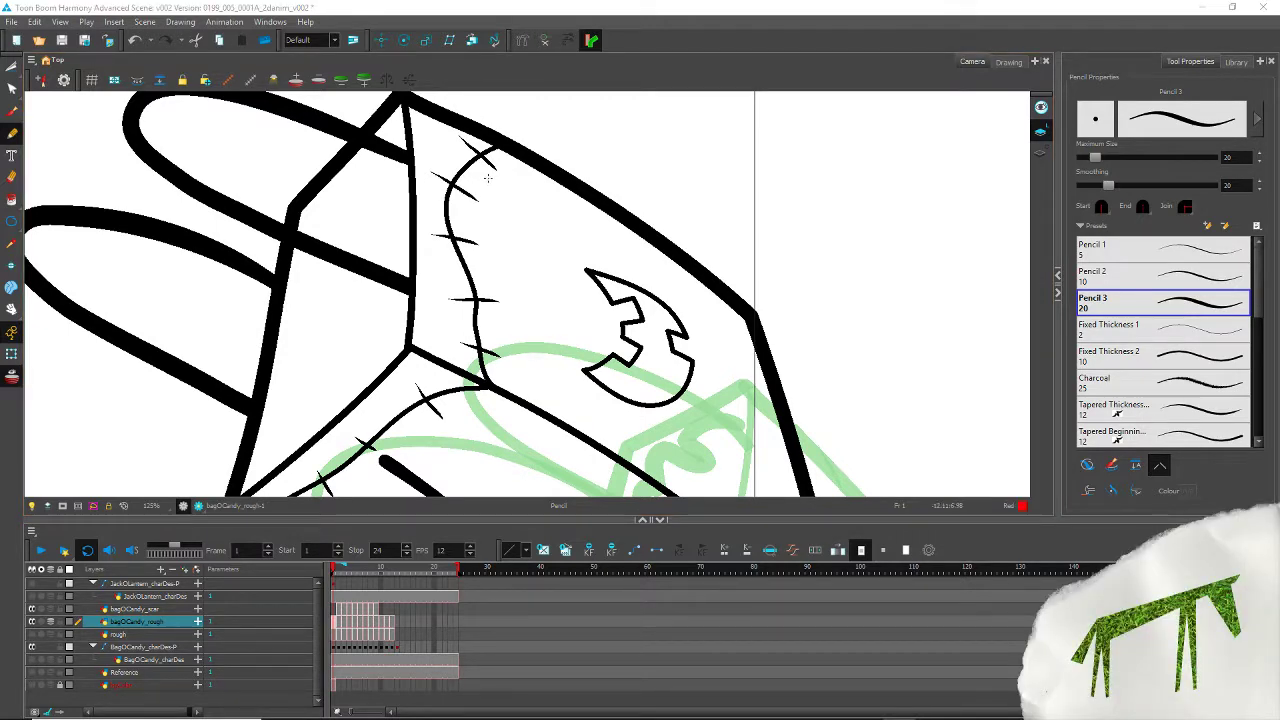
mouse_move(402, 93)
mouse_down()
mouse_move(454, 179)
mouse_move(565, 237)
mouse_up()
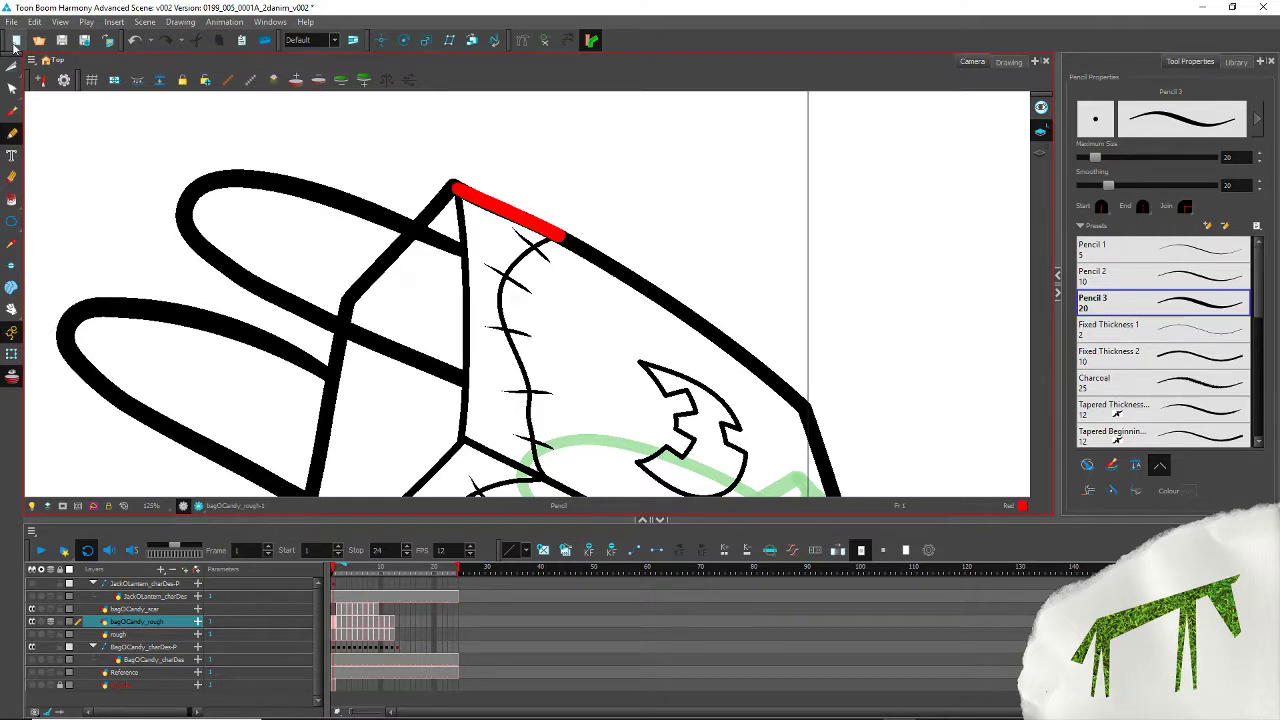
Step: Select the red guide line on the bag's upper edge and set its maximum size to 5
click(12, 64)
click(12, 67)
click(62, 65)
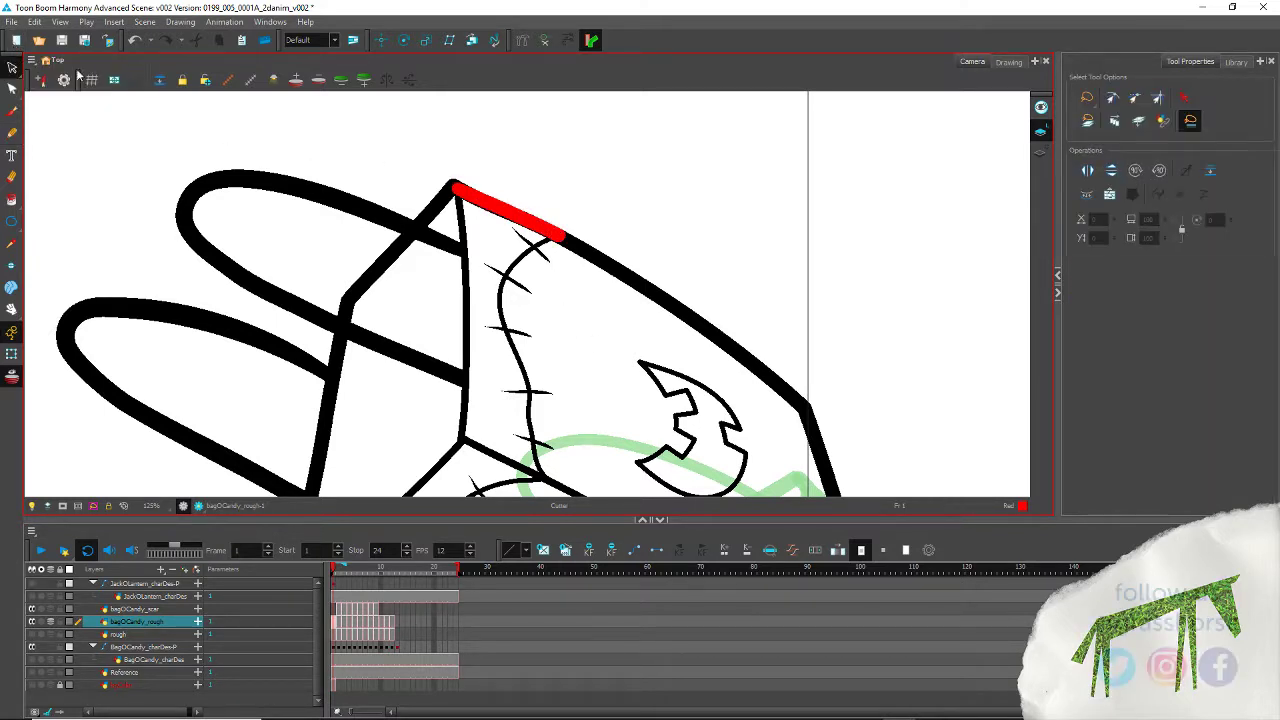
click(514, 216)
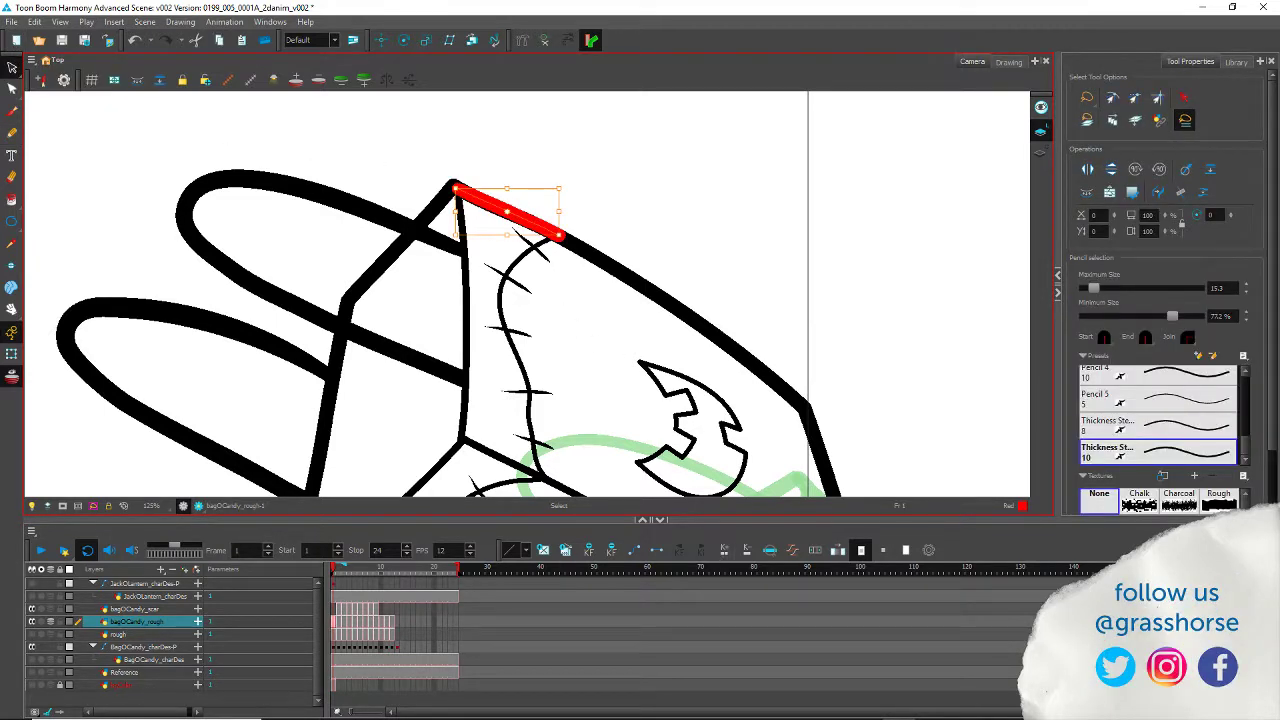
click(1217, 288)
text(5)
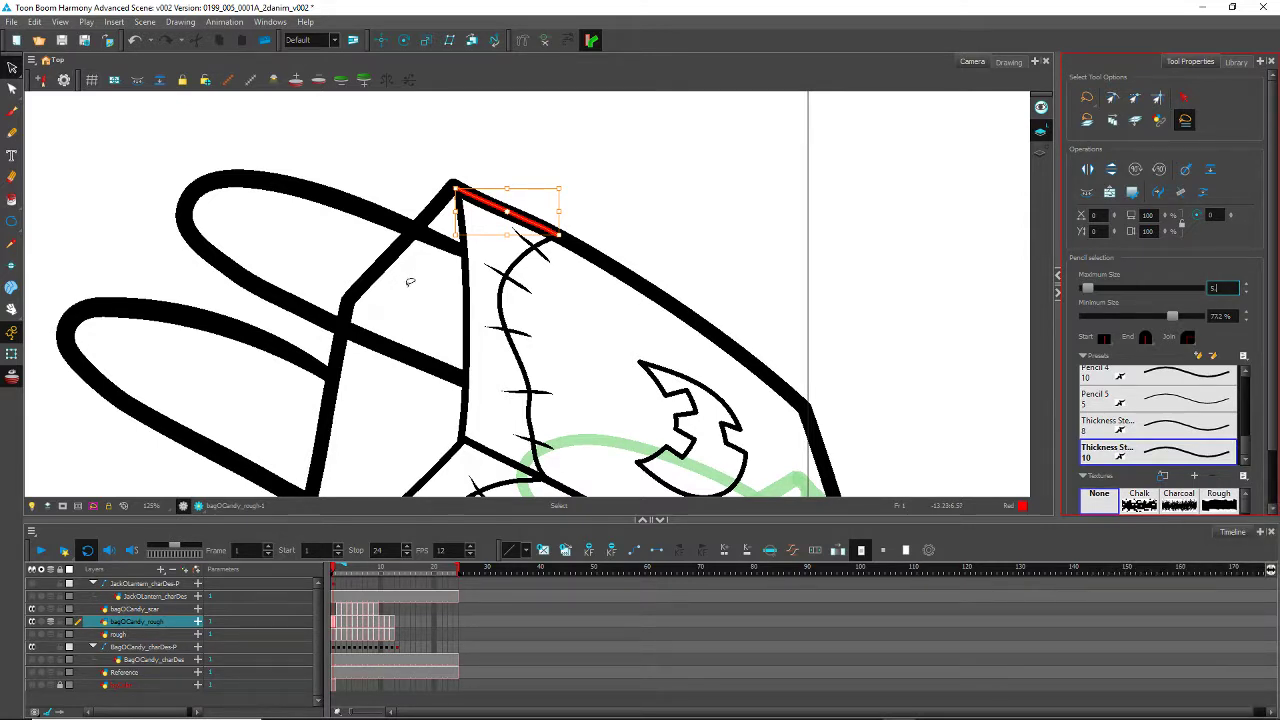
click(343, 154)
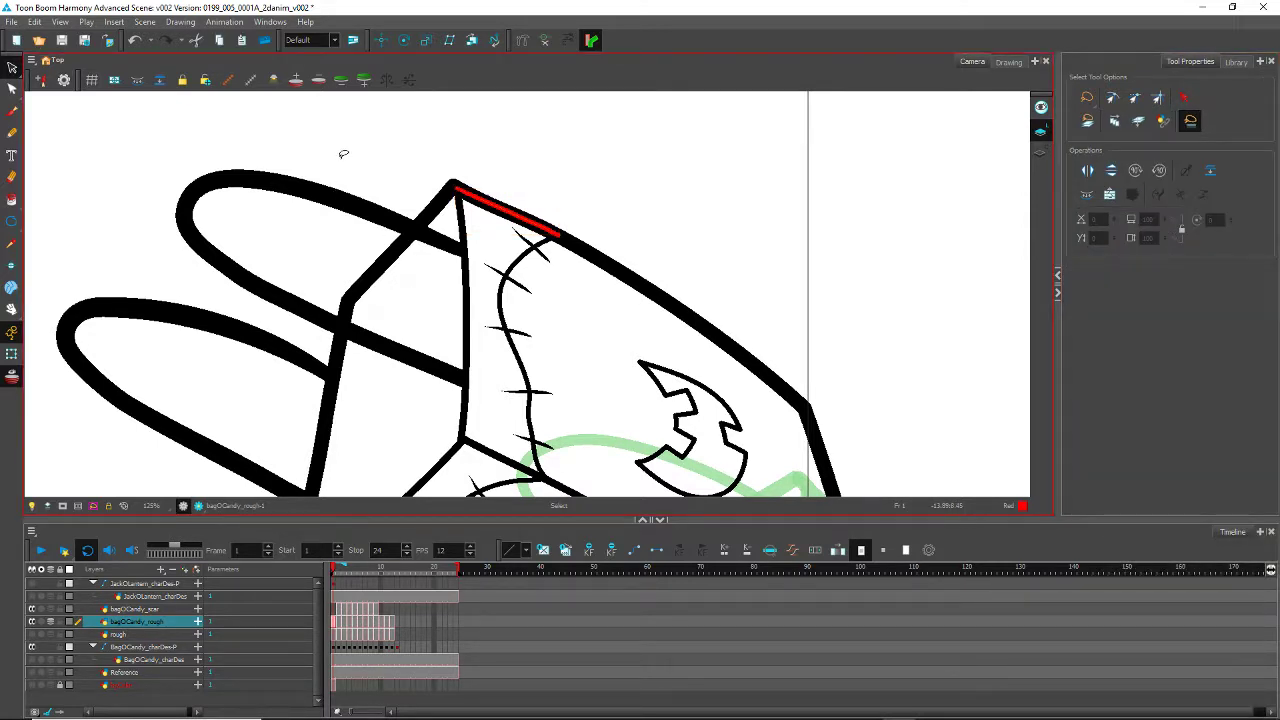
key(period)
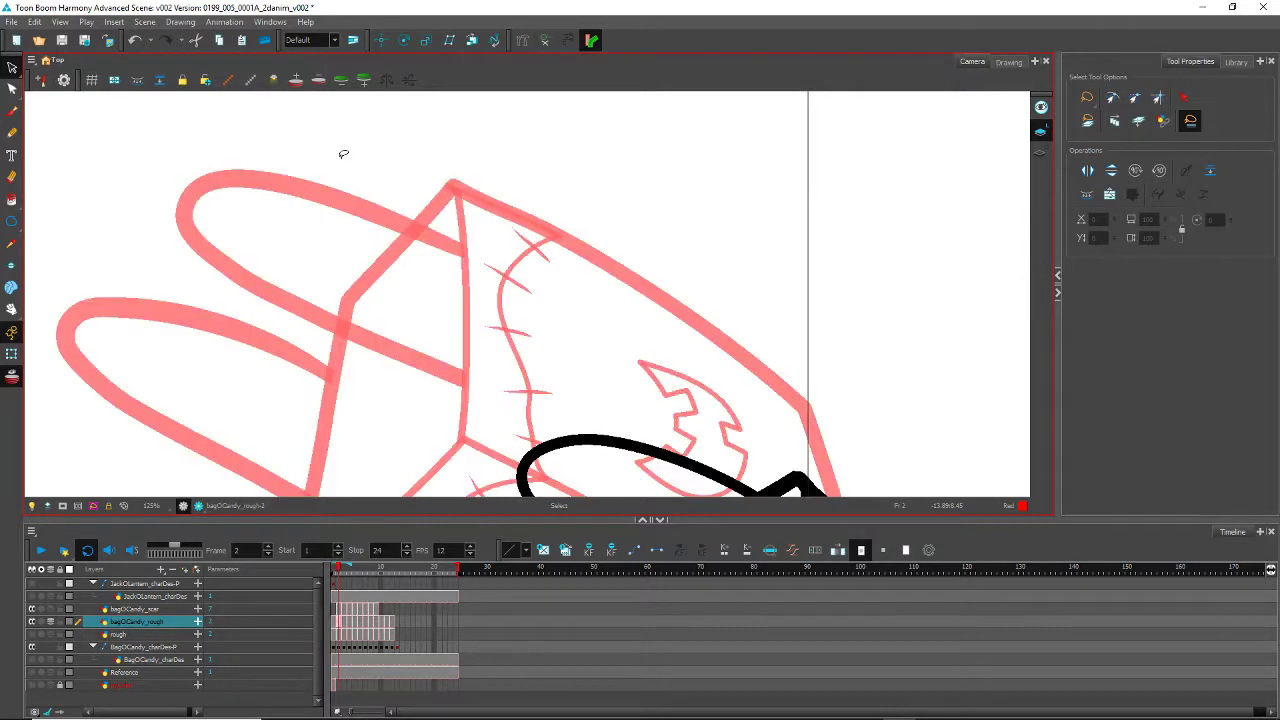
mouse_move(470, 443)
mouse_down()
mouse_move(409, 318)
mouse_move(346, 338)
mouse_move(423, 406)
mouse_move(440, 249)
mouse_move(424, 112)
mouse_up()
key(ctrl+a)
mouse_move(359, 270)
mouse_down()
mouse_move(314, 166)
mouse_move(253, 107)
mouse_move(367, 435)
mouse_up()
key(comma)
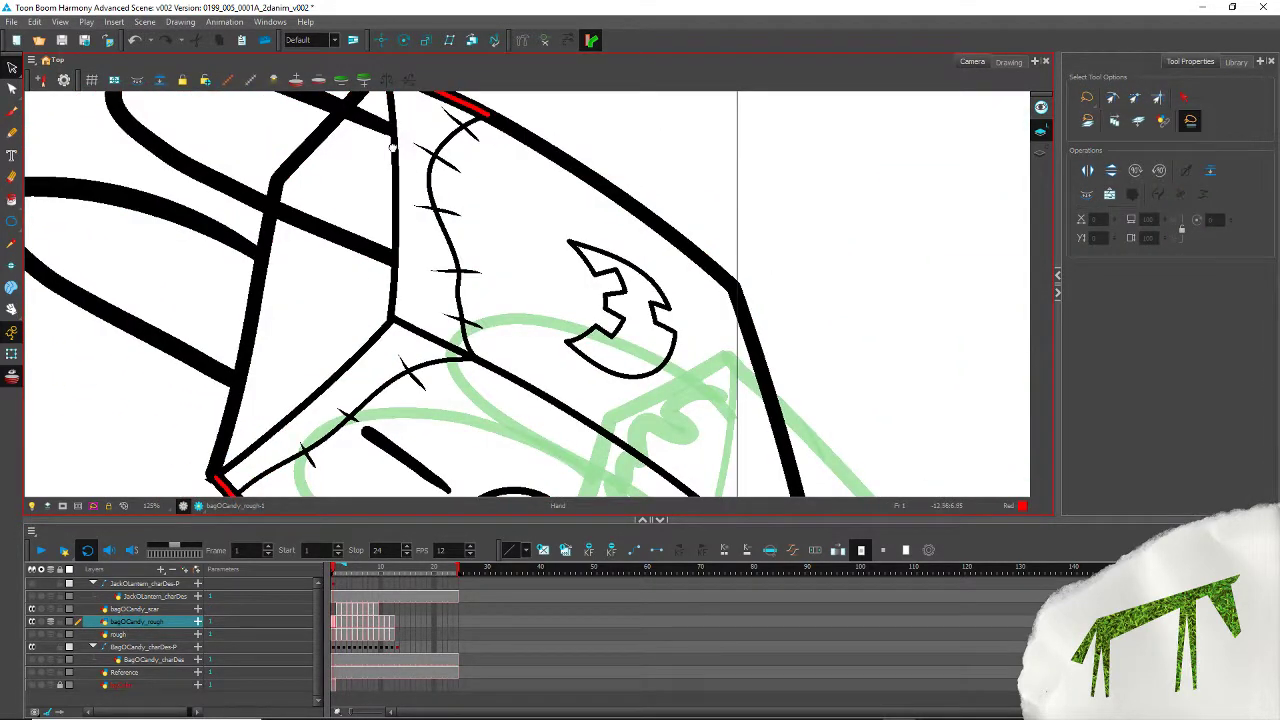
Step: Paste the red guide line onto frame 2, move it to the bag's right rim corner and rotate it along the outer edge
drag(393, 147, 428, 322)
click(445, 248)
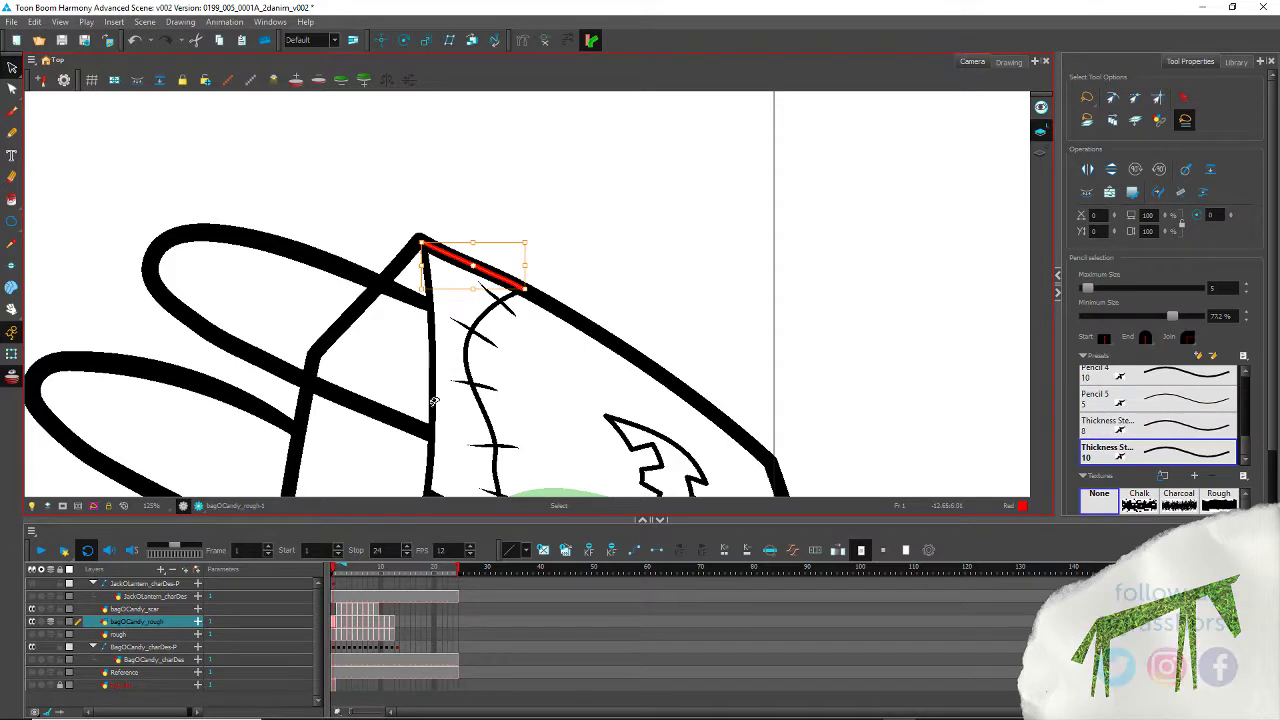
key(period)
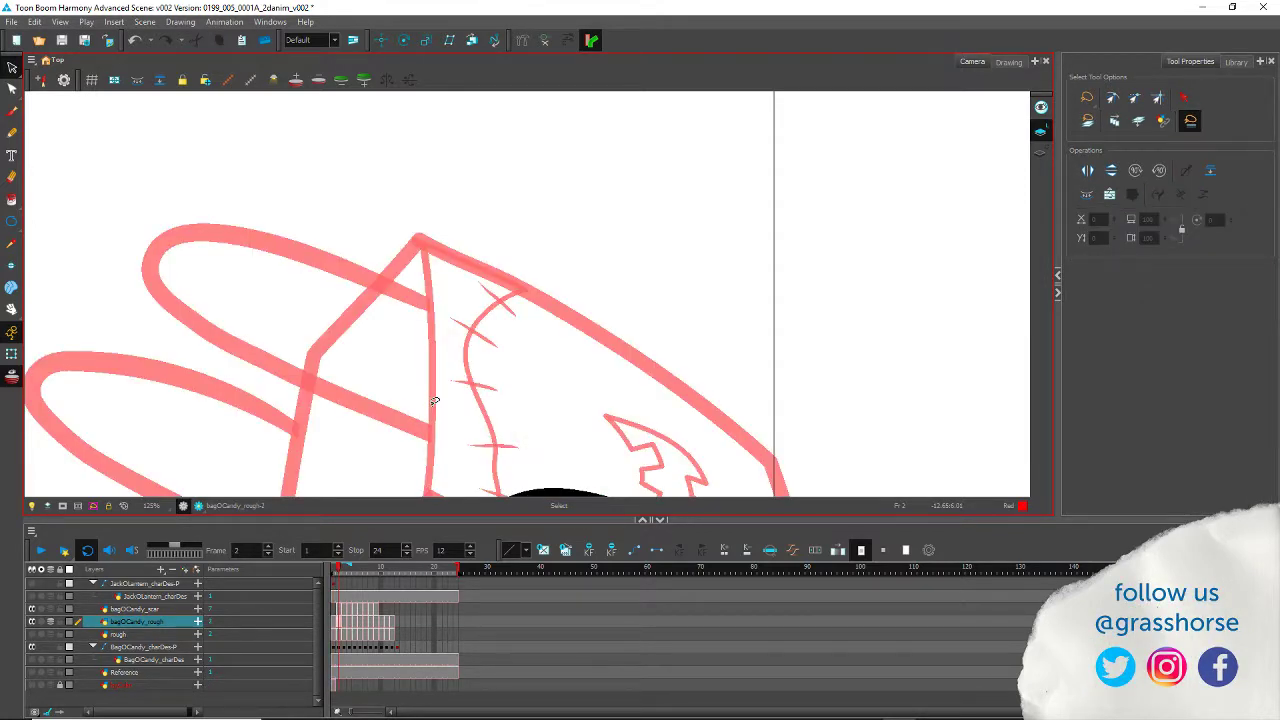
key(ctrl+v)
key(space)
drag(431, 405, 216, 266)
mouse_move(237, 120)
mouse_down()
mouse_move(610, 436)
mouse_move(461, 233)
mouse_up()
key(space)
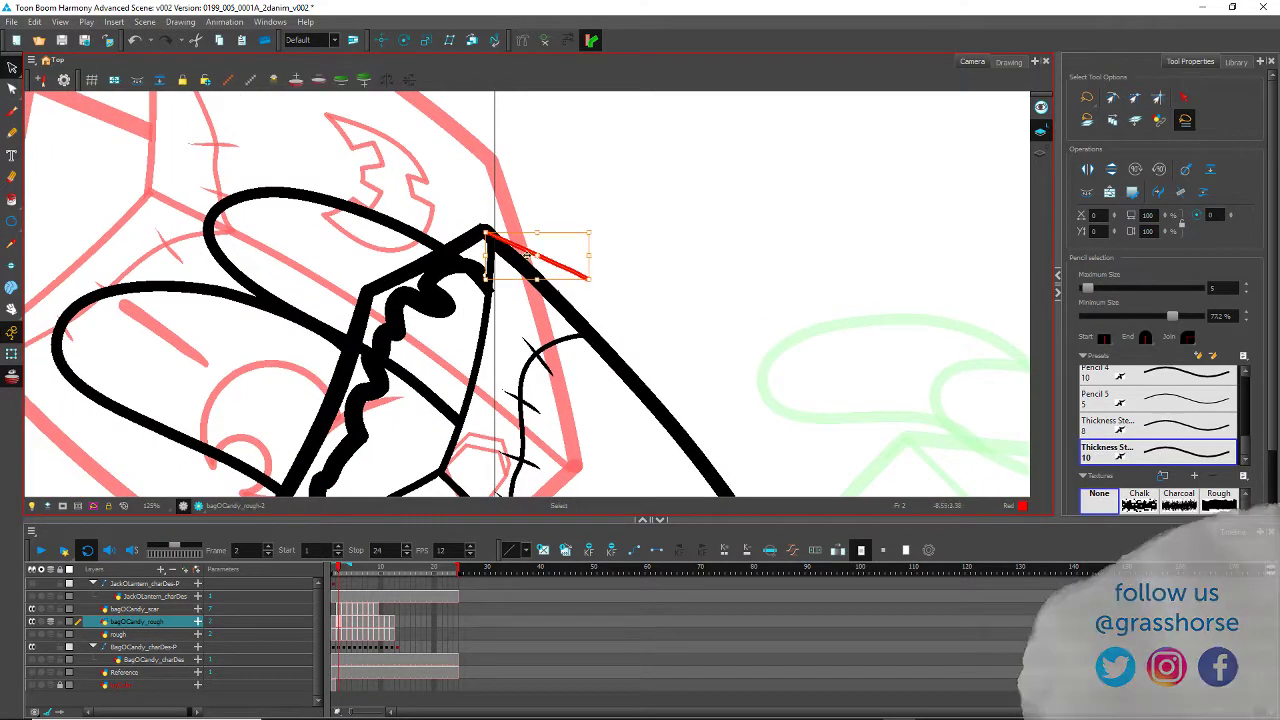
drag(536, 255, 485, 235)
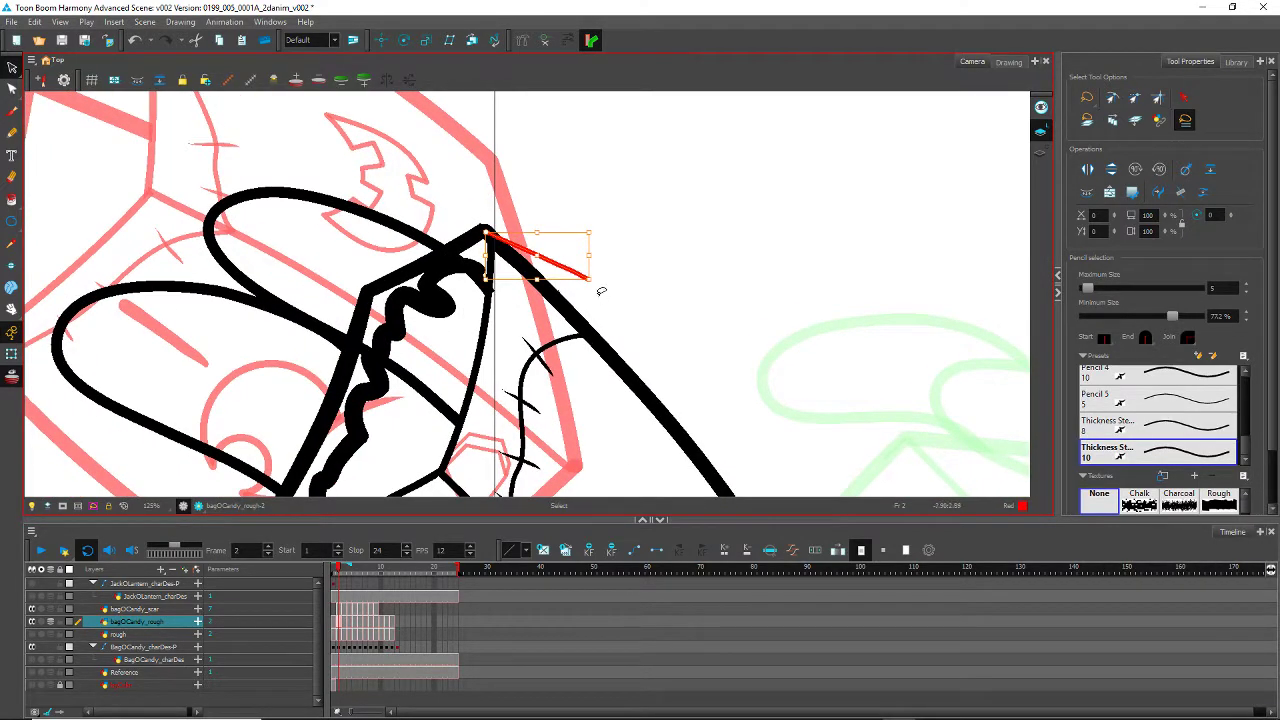
drag(591, 290, 566, 319)
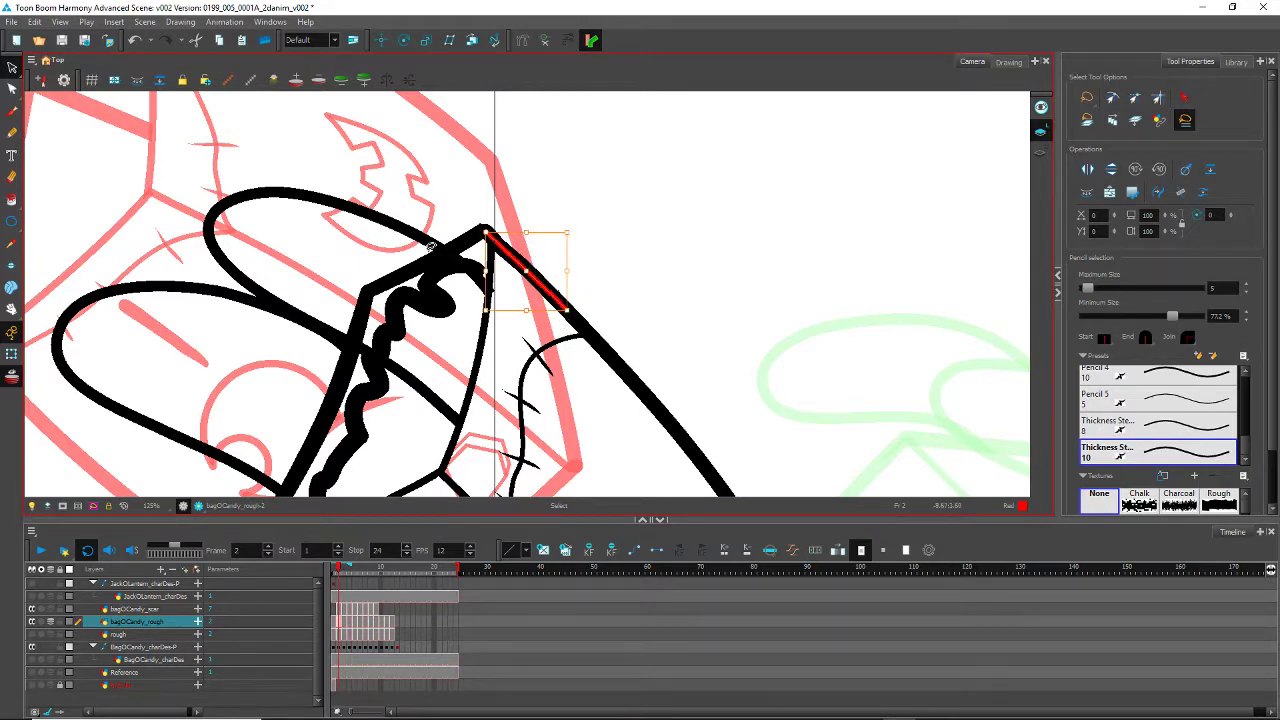
Step: Paste the red guide line onto frame 3 and move it to the squashed bag's right rim corner
key(period)
key(space)
mouse_move(467, 430)
mouse_down()
mouse_move(335, 168)
mouse_move(259, 52)
mouse_move(422, 212)
mouse_move(419, 357)
mouse_move(396, 428)
mouse_up()
key(comma)
key(space)
key(period)
key(ctrl+v)
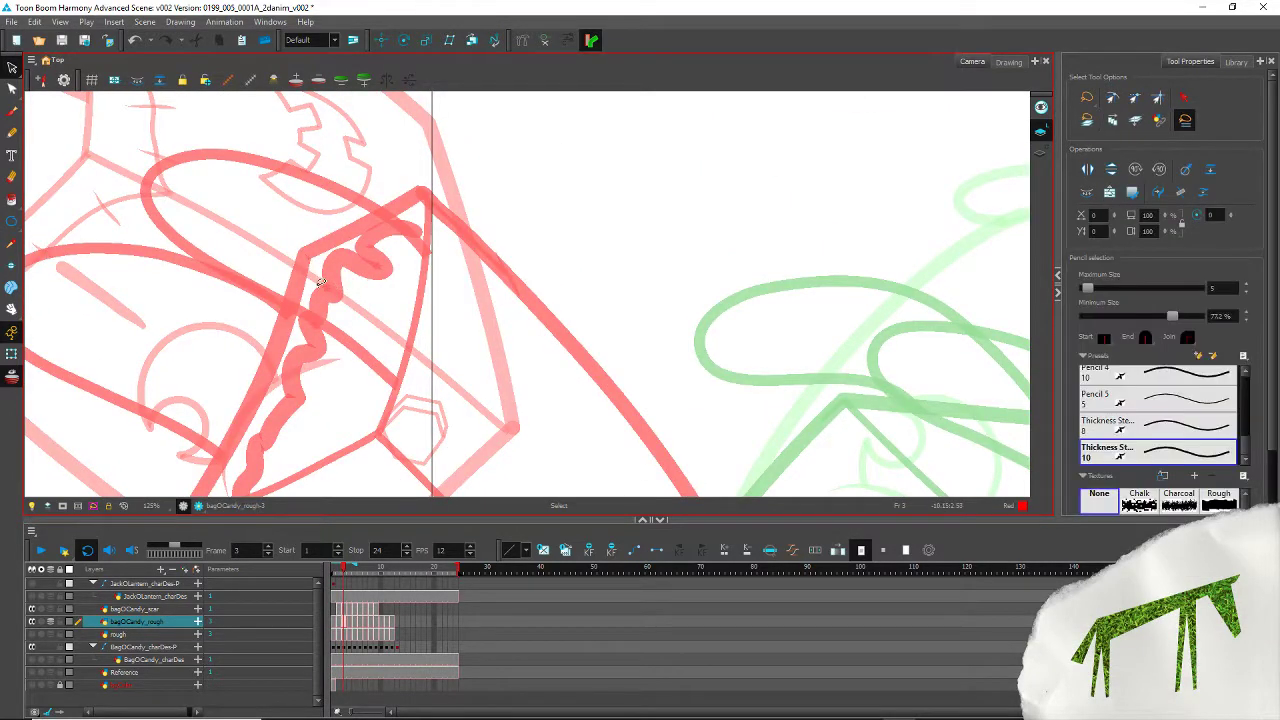
key(1)
key(1)
key(1)
key(space)
drag(184, 140, 192, 191)
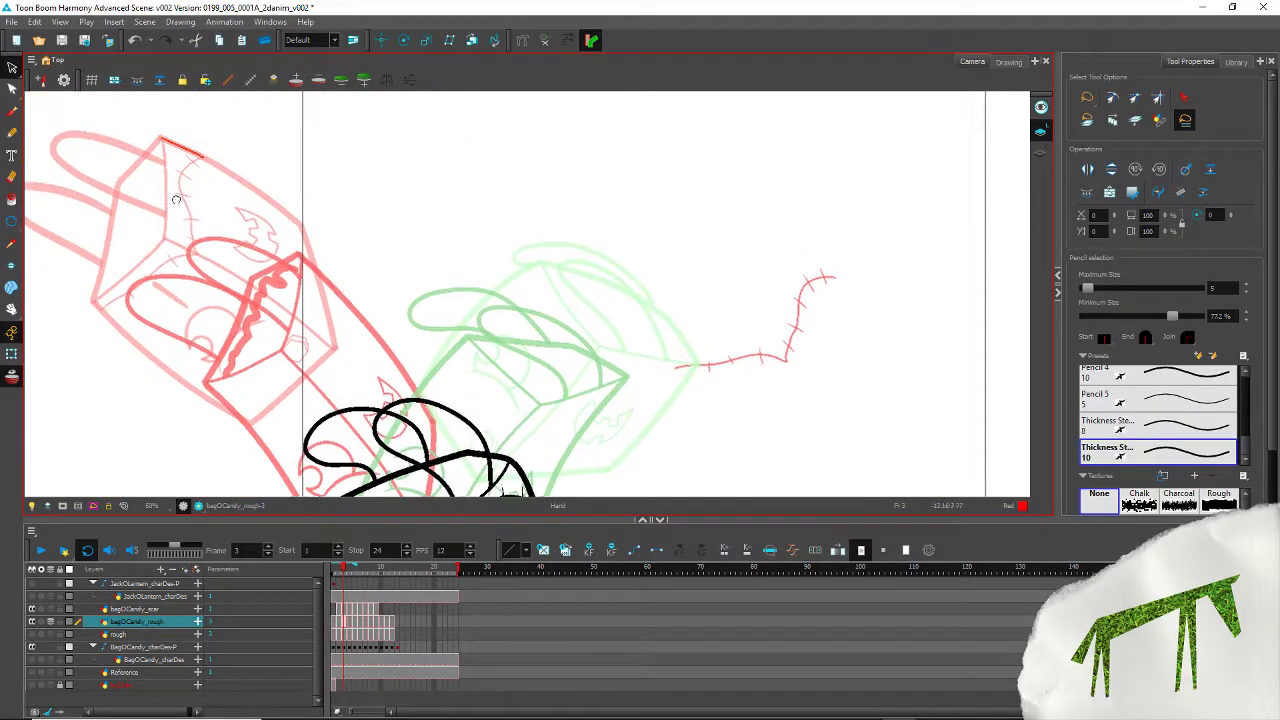
drag(174, 138, 522, 460)
click(520, 460)
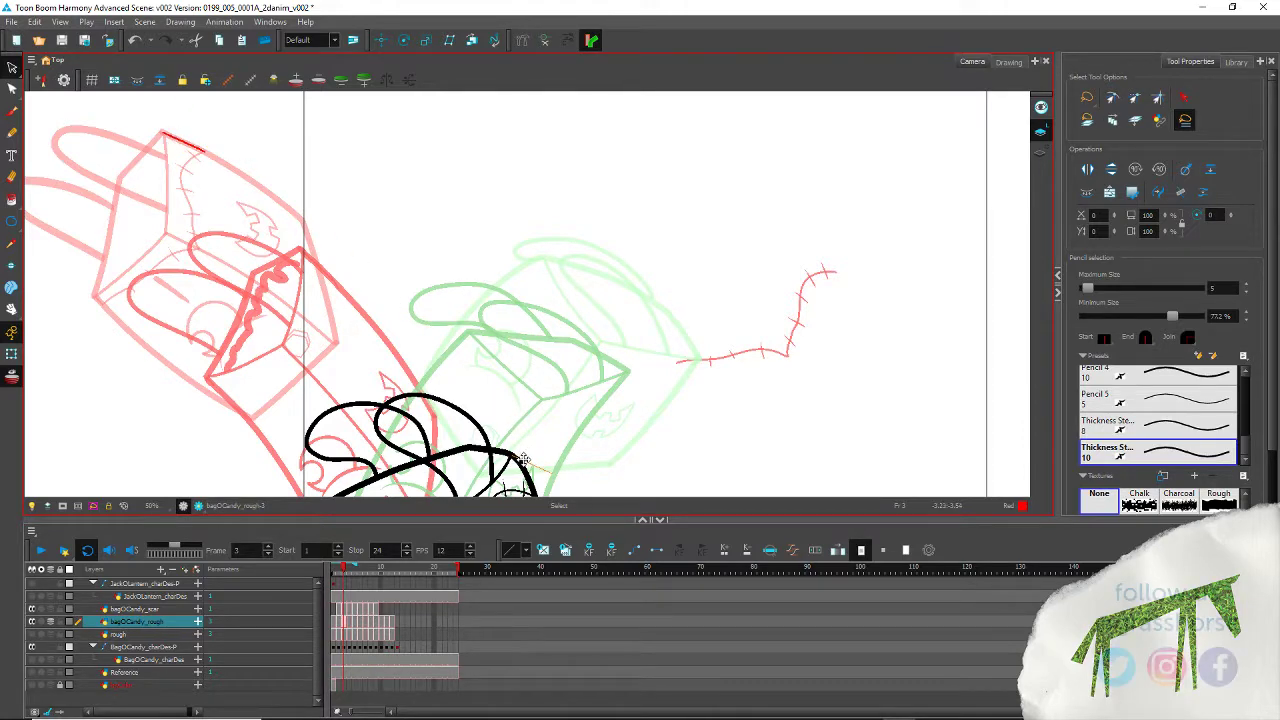
Step: Align the guide line's start with the rim corner on frame 3 and rotate it down the bag's right edge toward the seam
scroll(487, 335, down, 8)
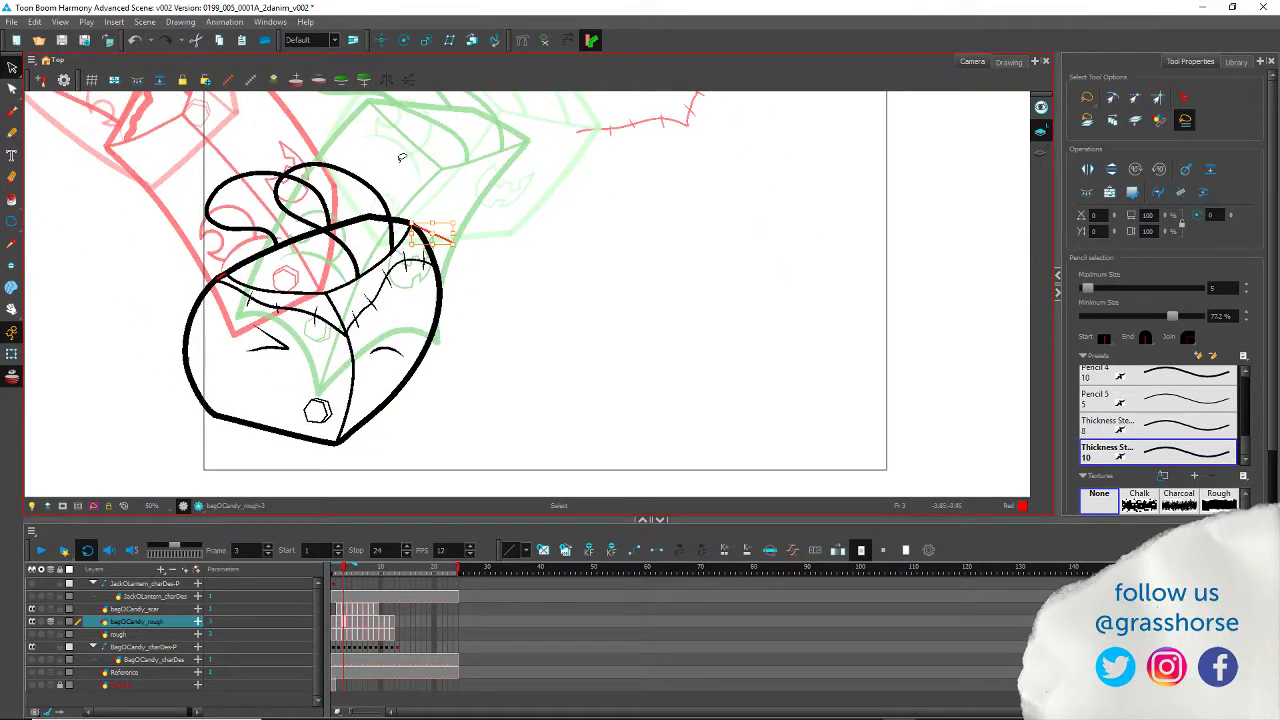
scroll(393, 205, up, 4)
drag(575, 294, 493, 251)
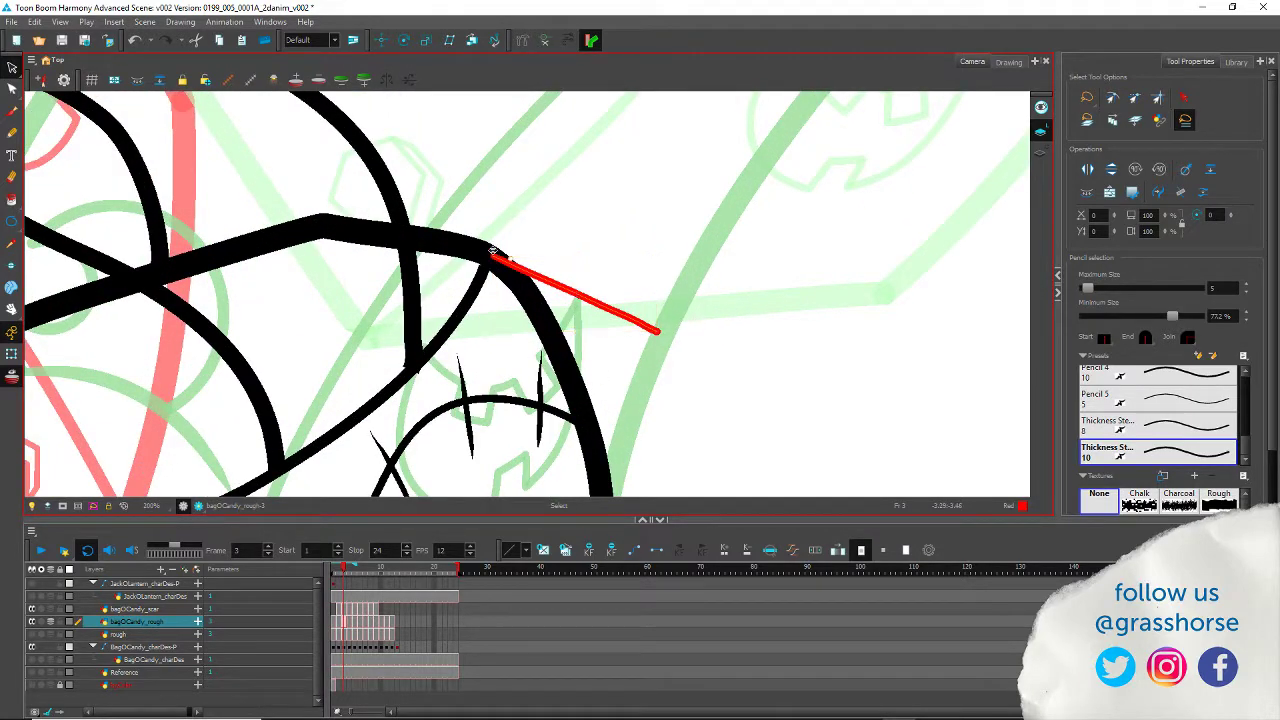
click(491, 256)
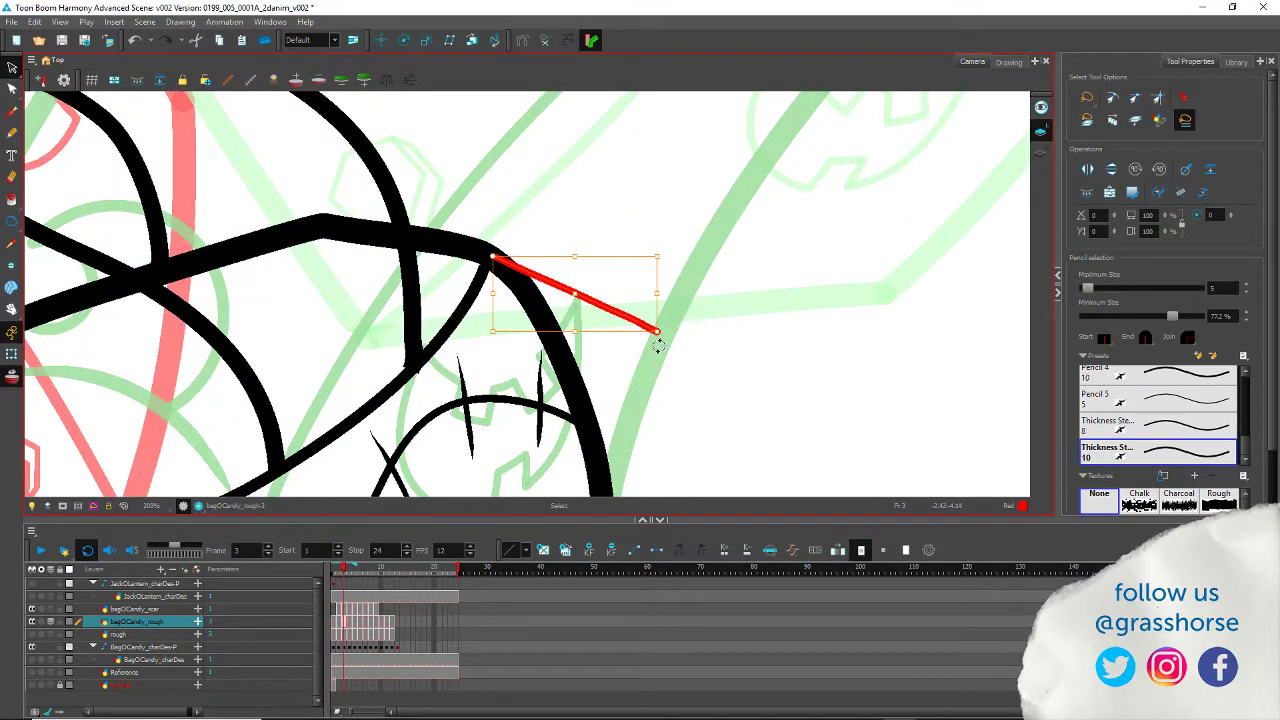
drag(658, 346, 576, 422)
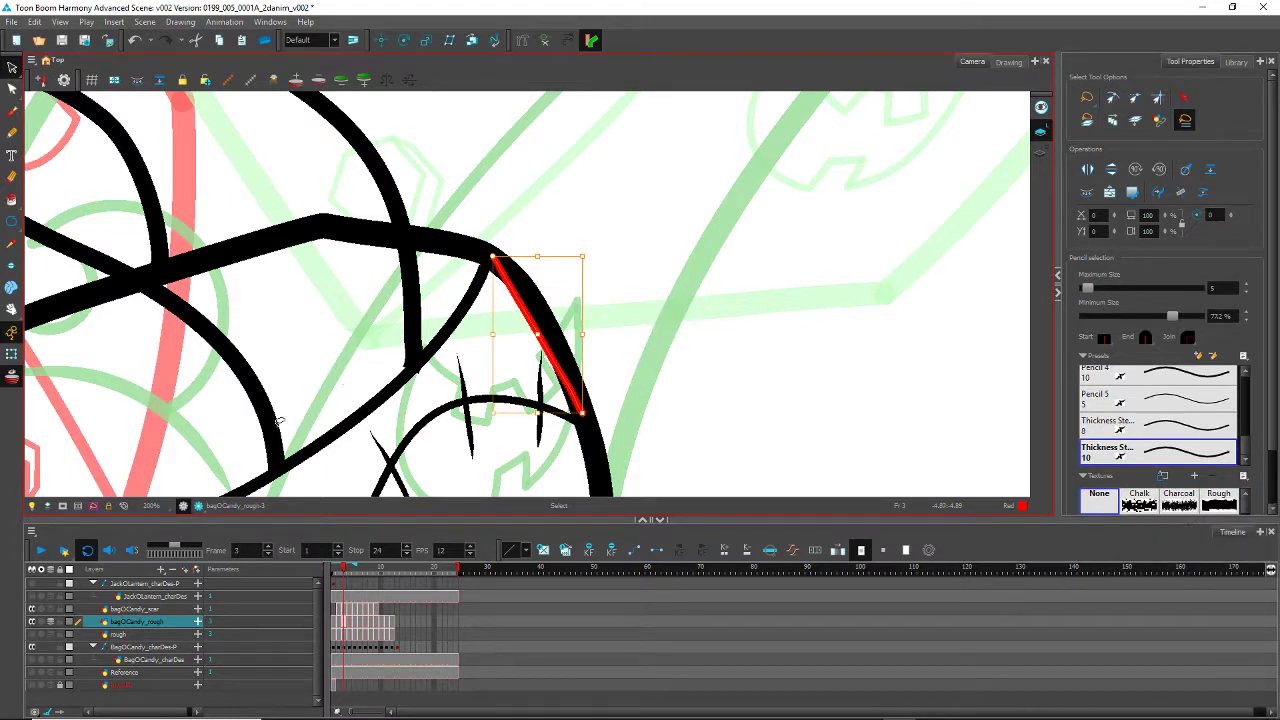
Step: Paste the red guide line onto frame 4 and move it to the stretched bag's right rim corner
key(period)
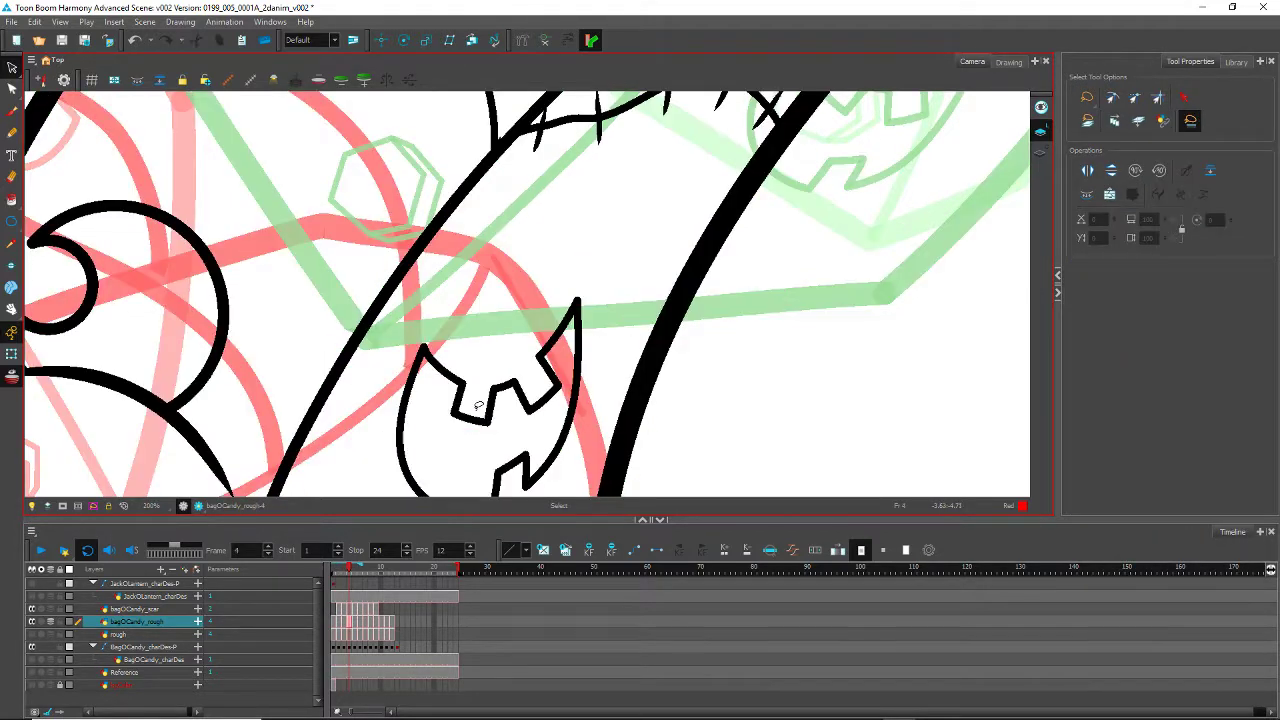
scroll(380, 310, down, 5)
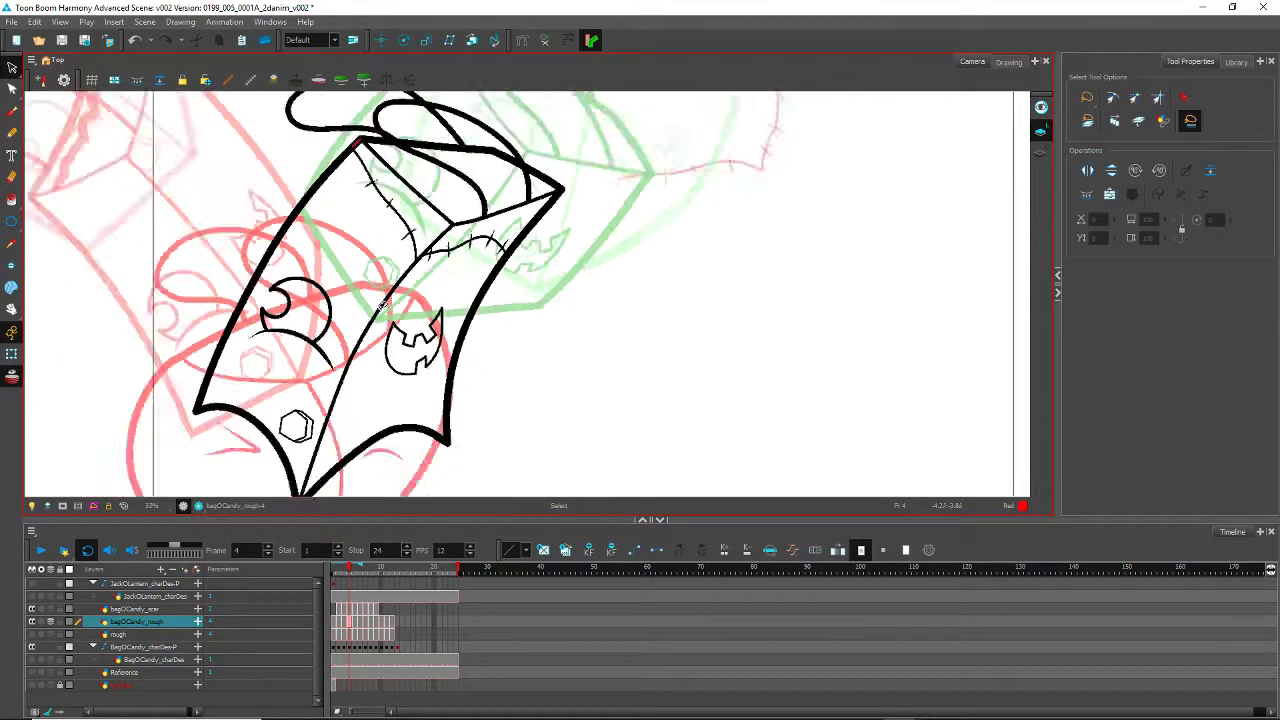
click(340, 216)
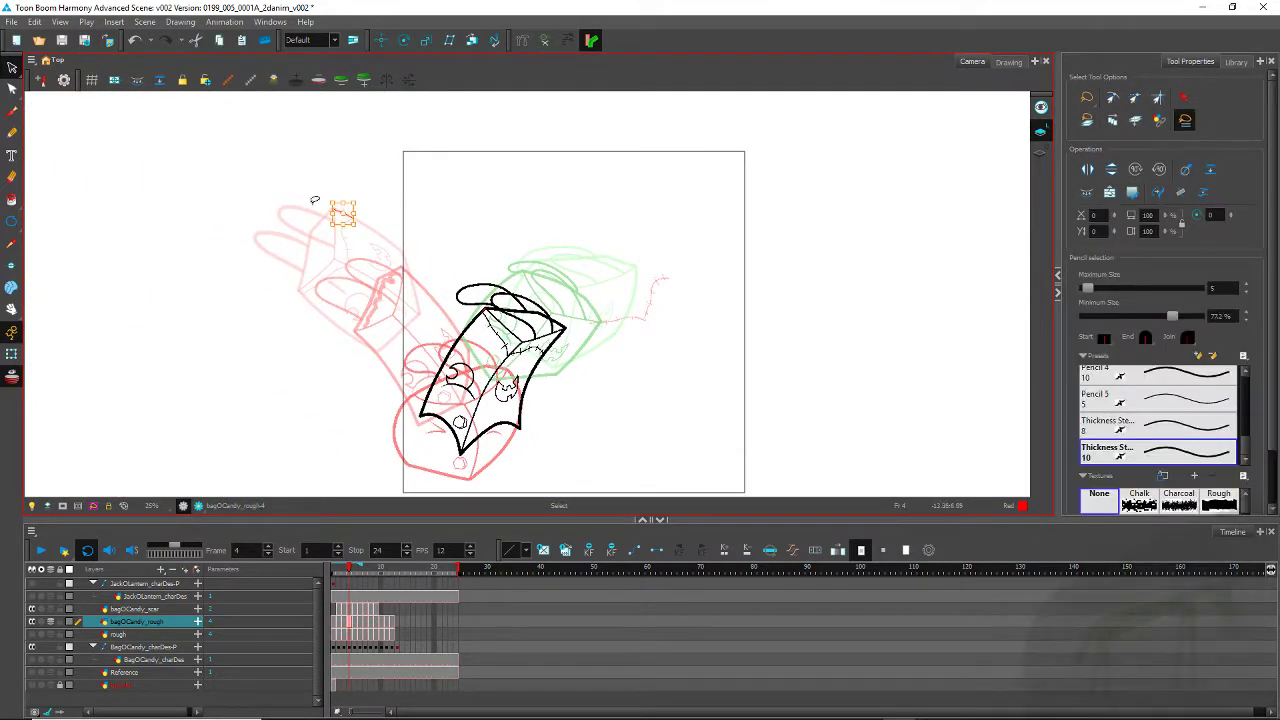
scroll(304, 176, up, 2)
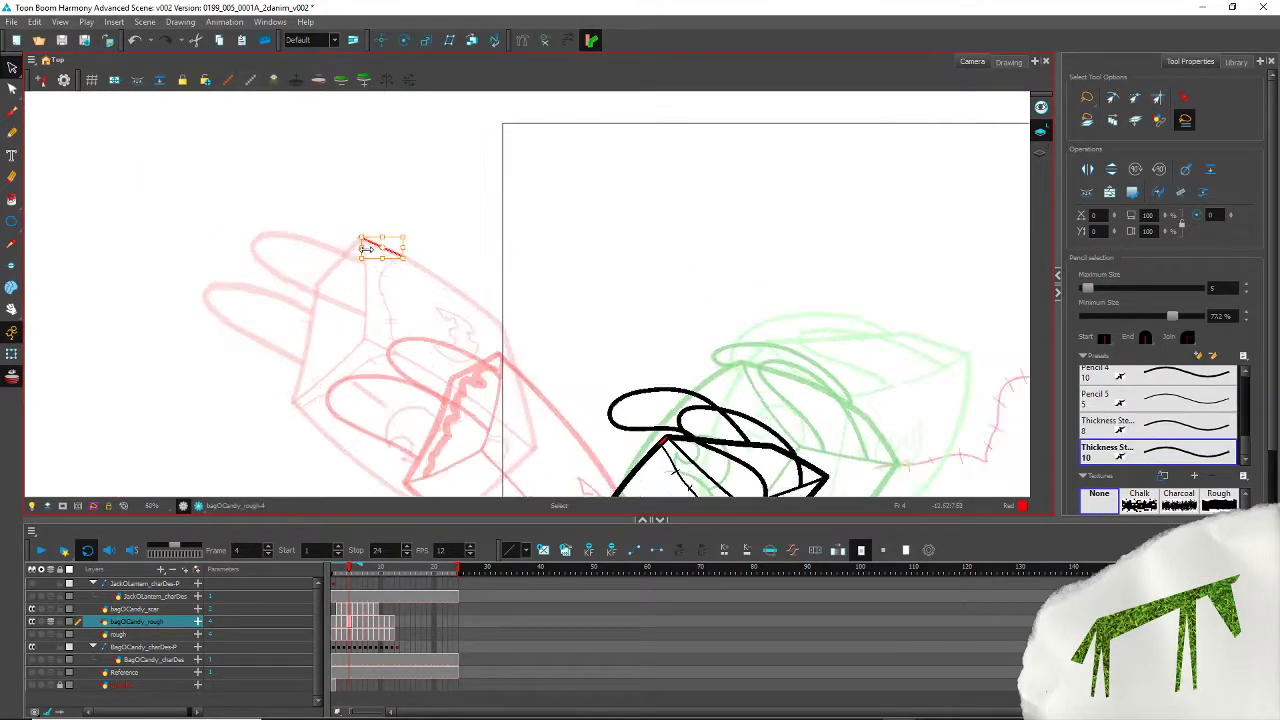
mouse_move(370, 243)
mouse_down()
mouse_move(589, 322)
mouse_move(835, 481)
mouse_up()
mouse_move(720, 454)
mouse_down()
mouse_move(611, 312)
mouse_move(417, 188)
mouse_move(432, 209)
mouse_up()
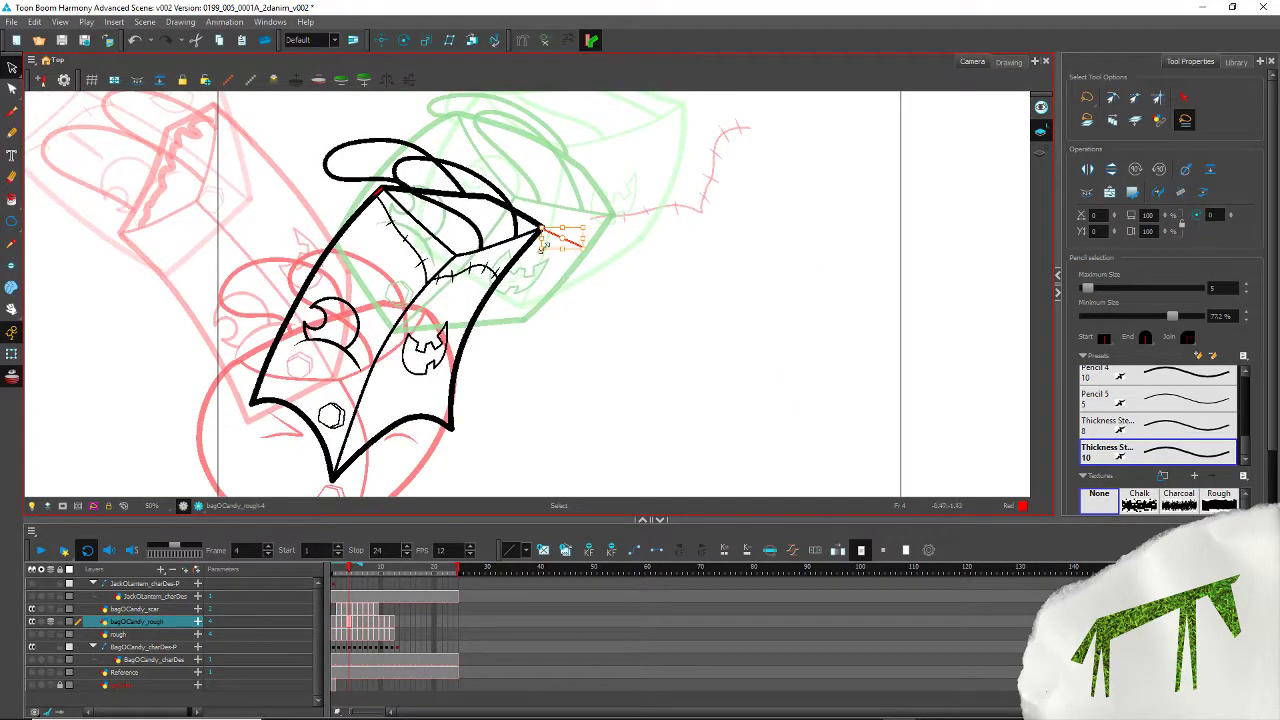
Step: Rotate the guide line on frame 4 to match the bag's right edge and position it over the outline from the rim corner
scroll(478, 248, up, 4)
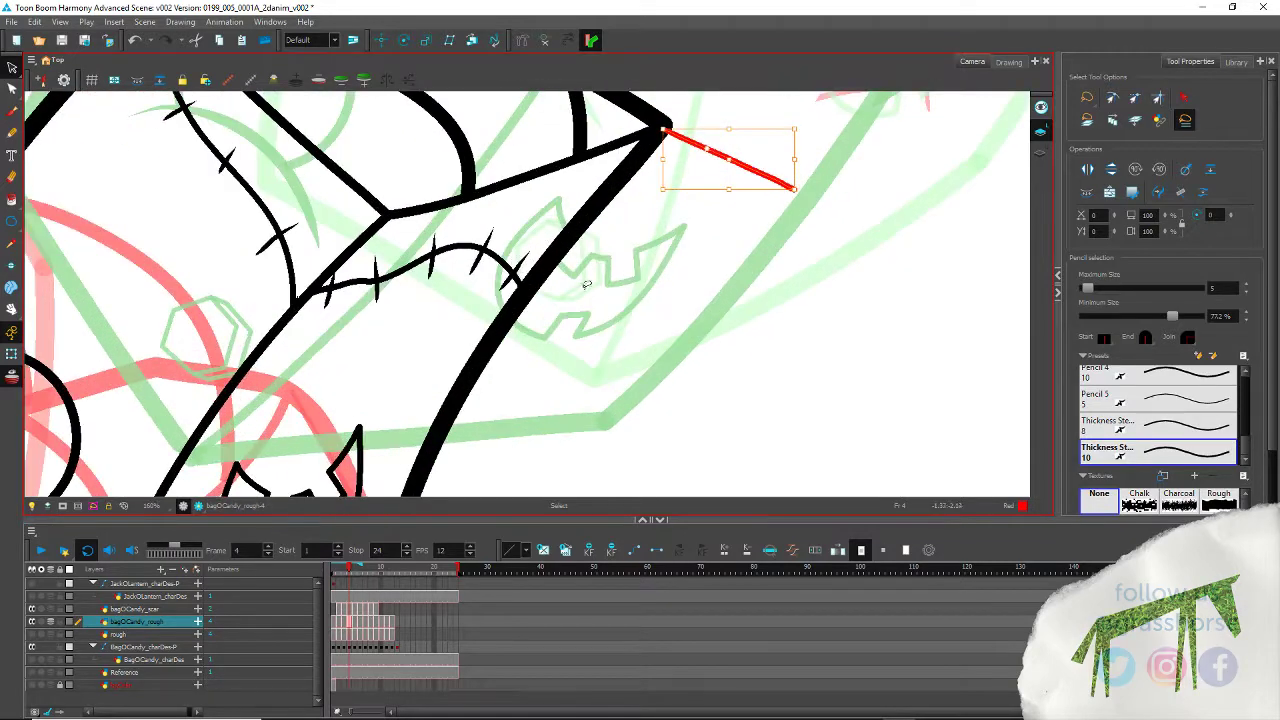
mouse_move(801, 197)
mouse_down()
mouse_move(609, 251)
mouse_move(604, 228)
mouse_up()
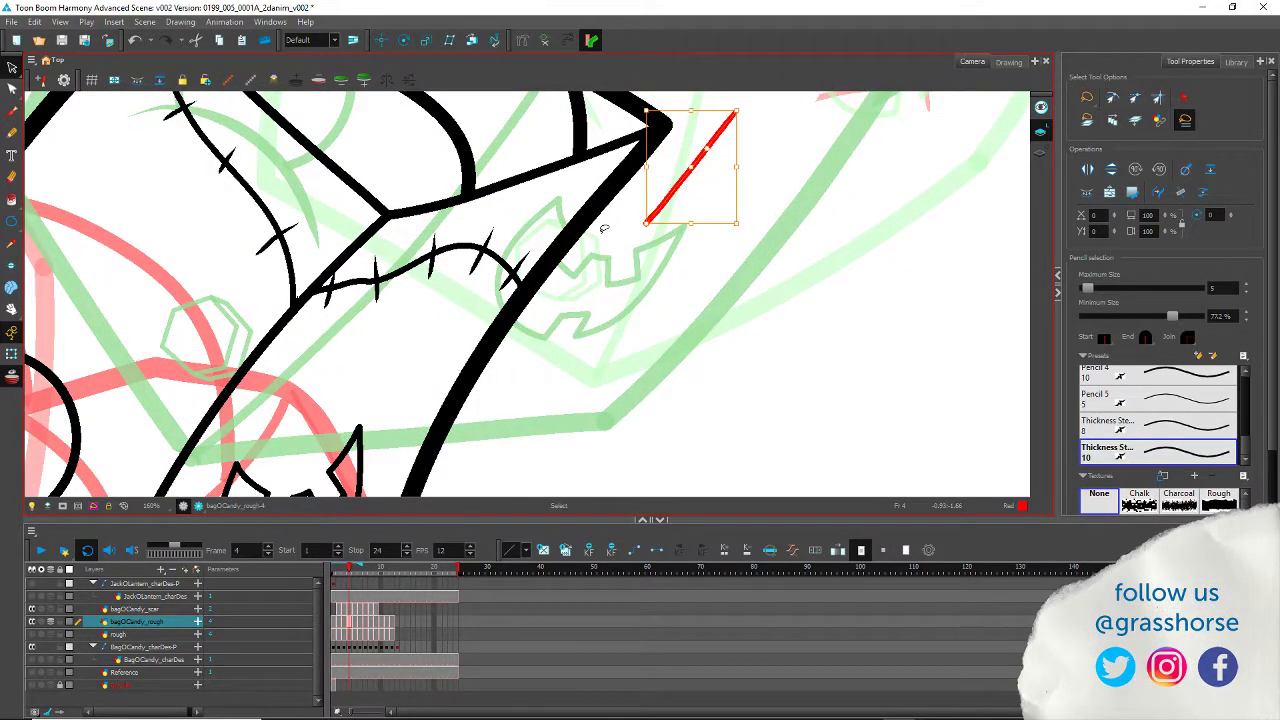
drag(671, 190, 596, 204)
drag(660, 125, 661, 124)
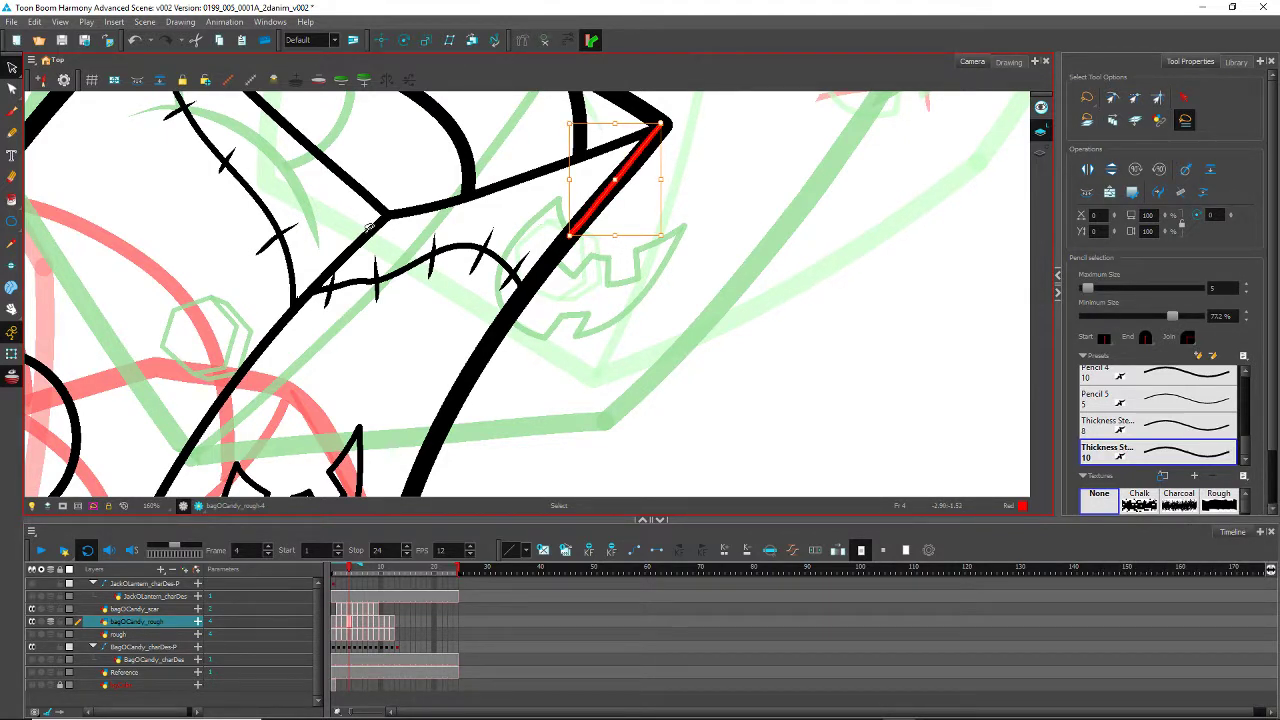
Step: Paste the red guide line onto frame 5 and move it to the bag's right rim corner
key(period)
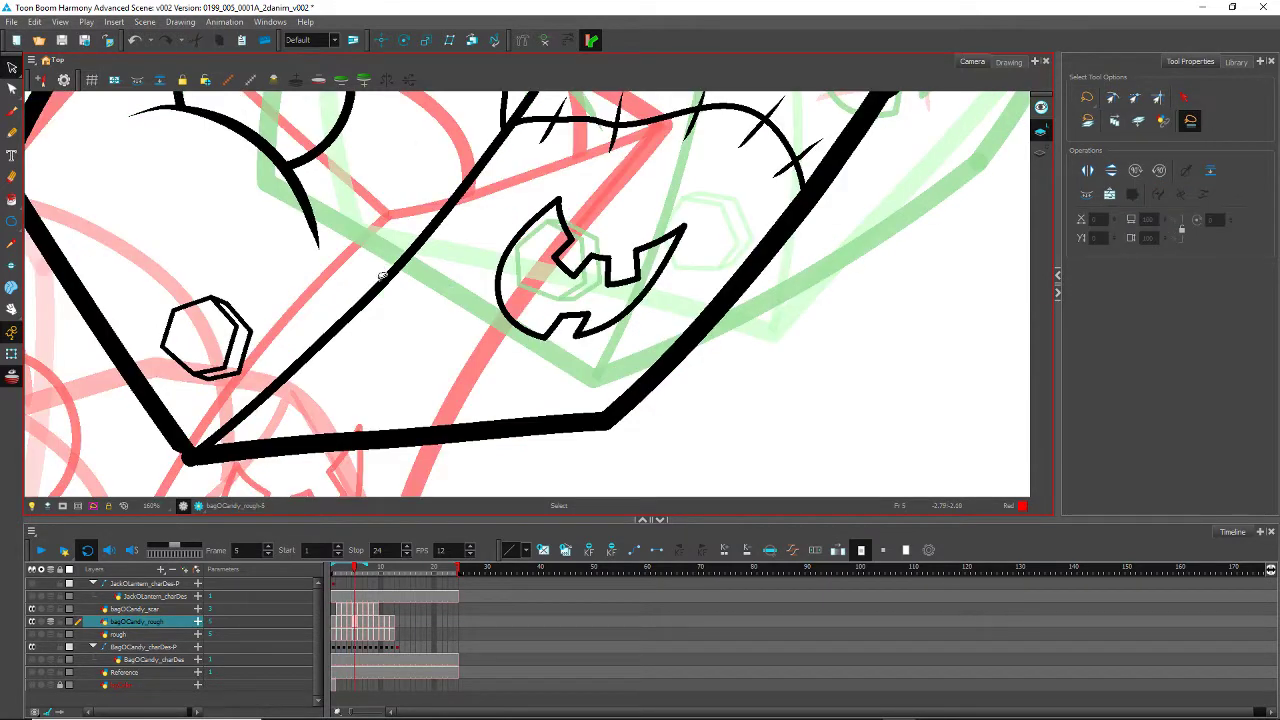
drag(613, 209, 491, 440)
scroll(283, 268, down, 5)
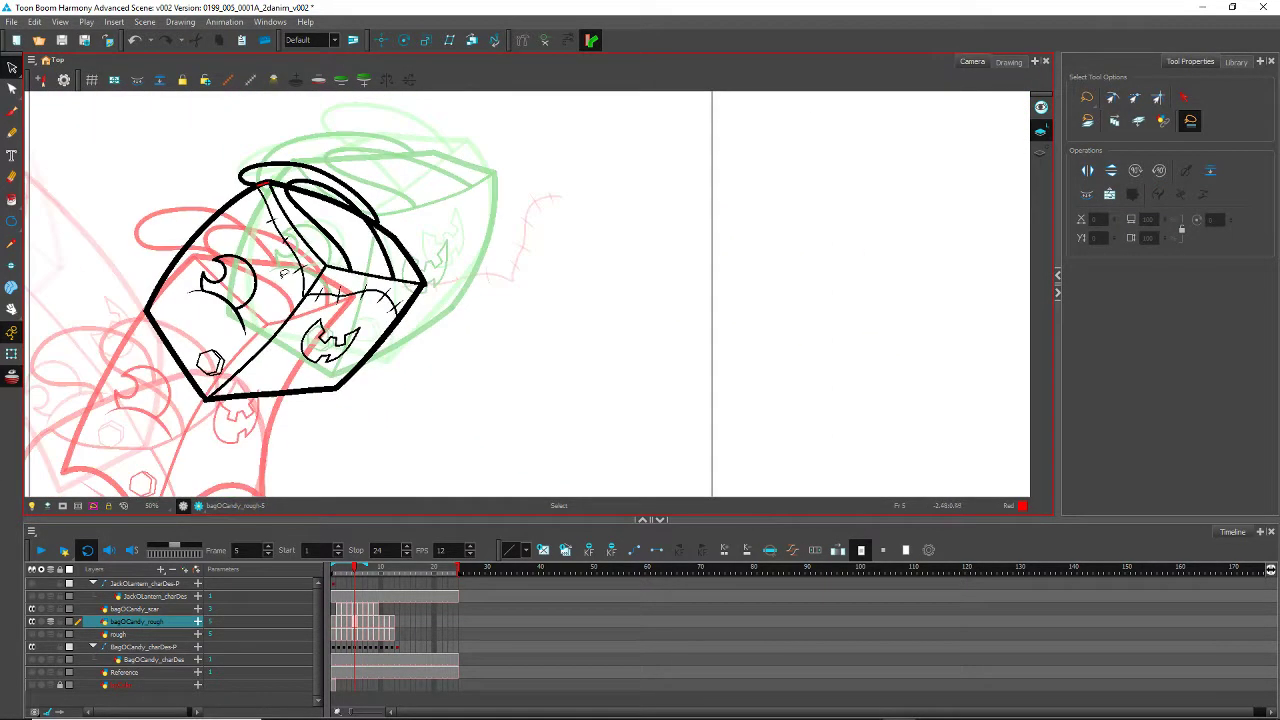
key(ctrl+v)
mouse_move(116, 175)
mouse_down()
mouse_move(520, 331)
mouse_move(356, 230)
mouse_up()
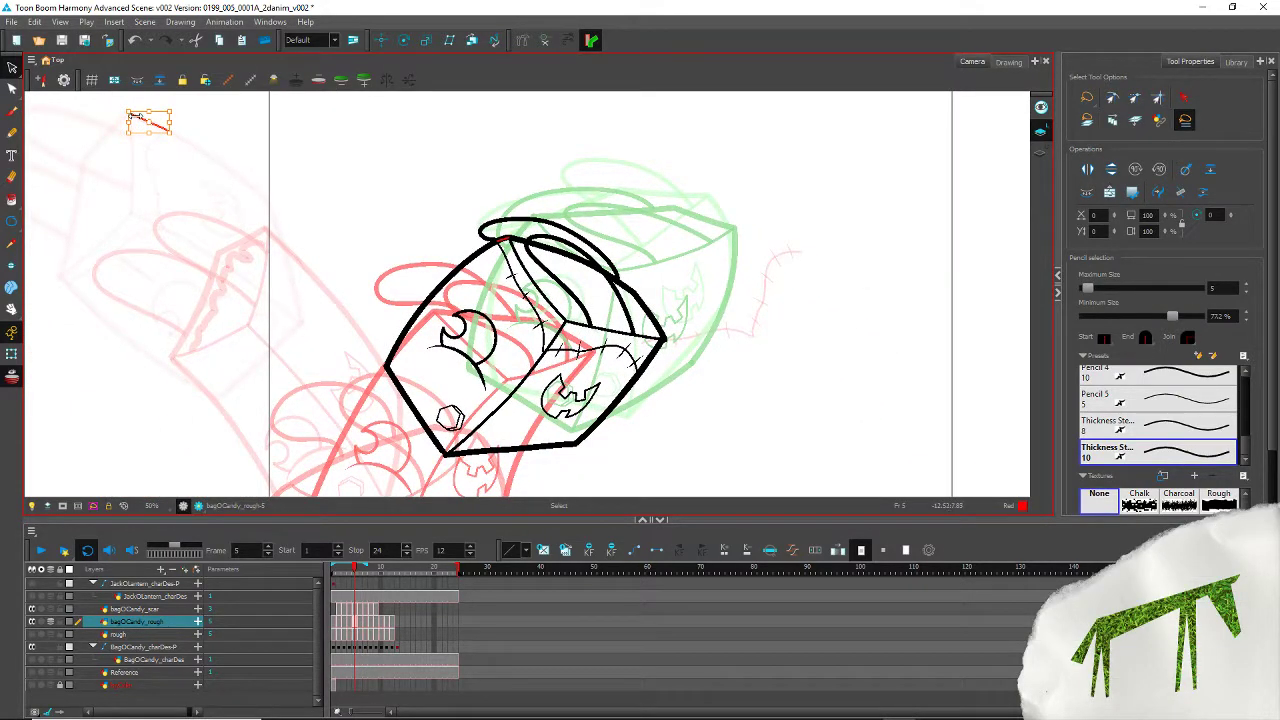
mouse_move(139, 118)
mouse_down()
mouse_move(716, 288)
mouse_move(672, 343)
mouse_up()
click(666, 344)
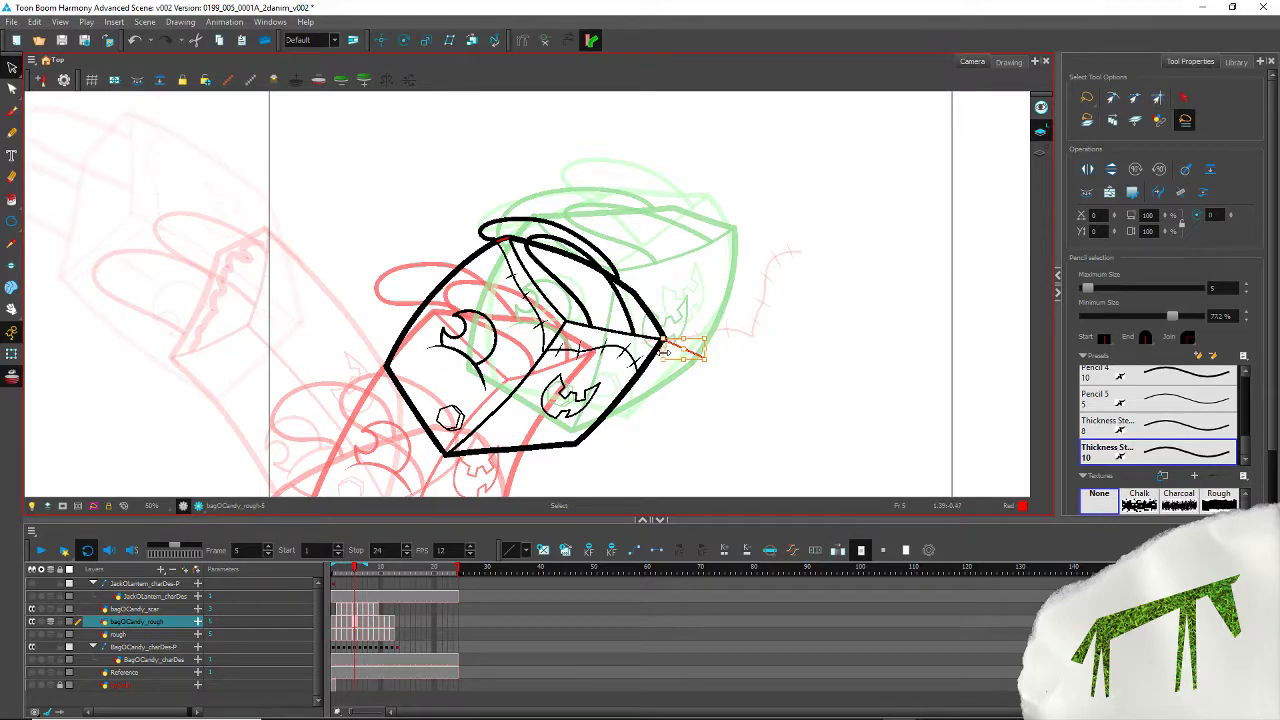
Step: Align the guide line with the rim corner on frame 5 and rotate it down the bag's right edge to the seam's end
scroll(665, 350, up, 6)
key(shift+c)
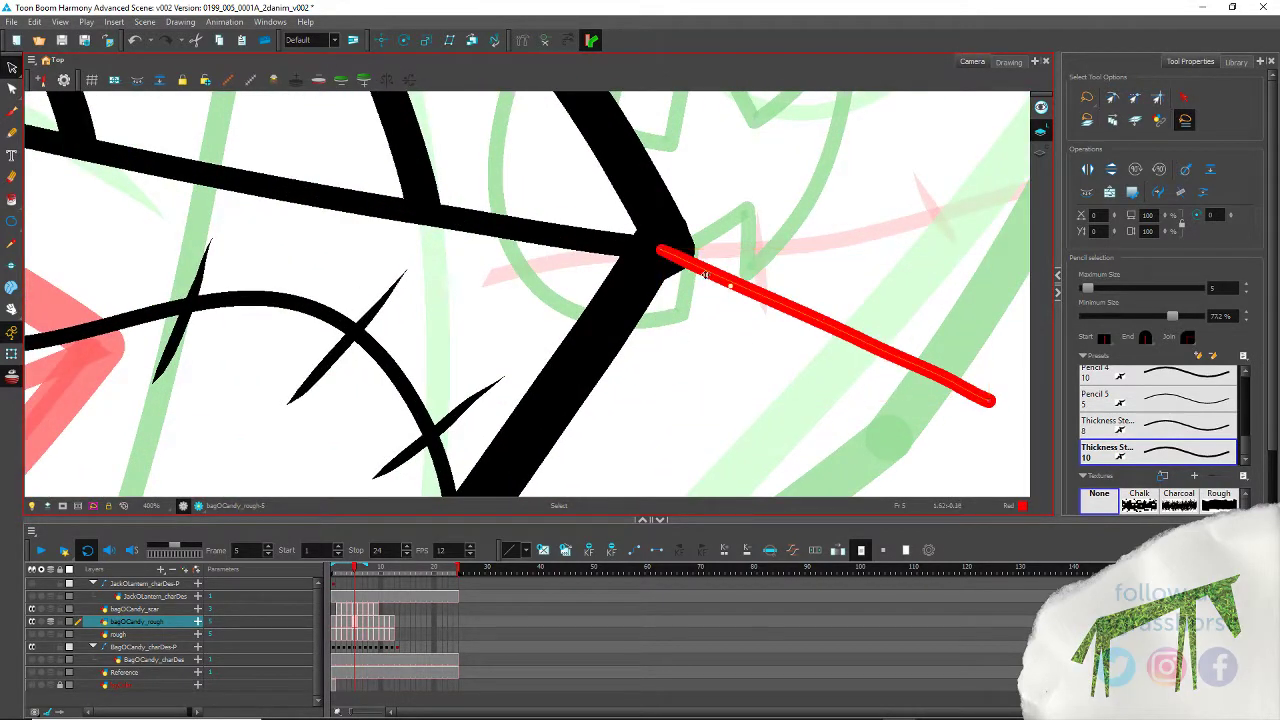
click(660, 248)
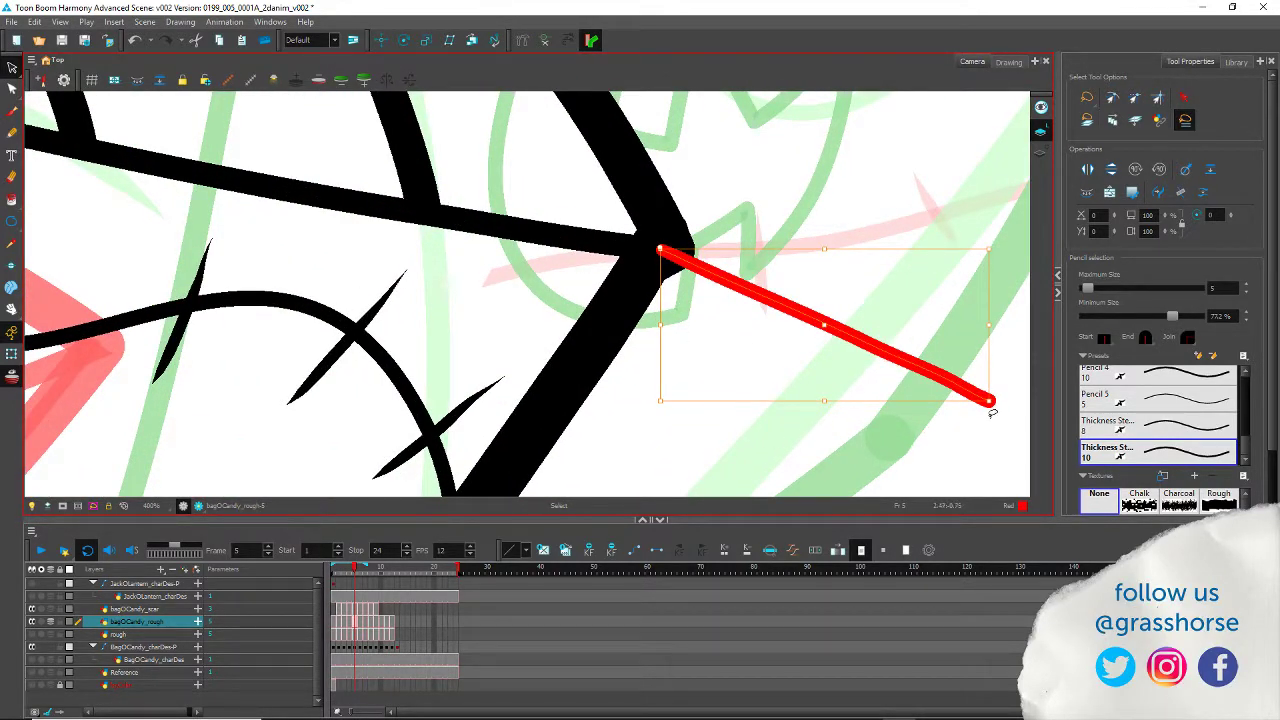
mouse_move(988, 412)
mouse_down()
mouse_move(921, 475)
mouse_move(452, 495)
mouse_move(464, 512)
mouse_up()
drag(402, 445, 429, 191)
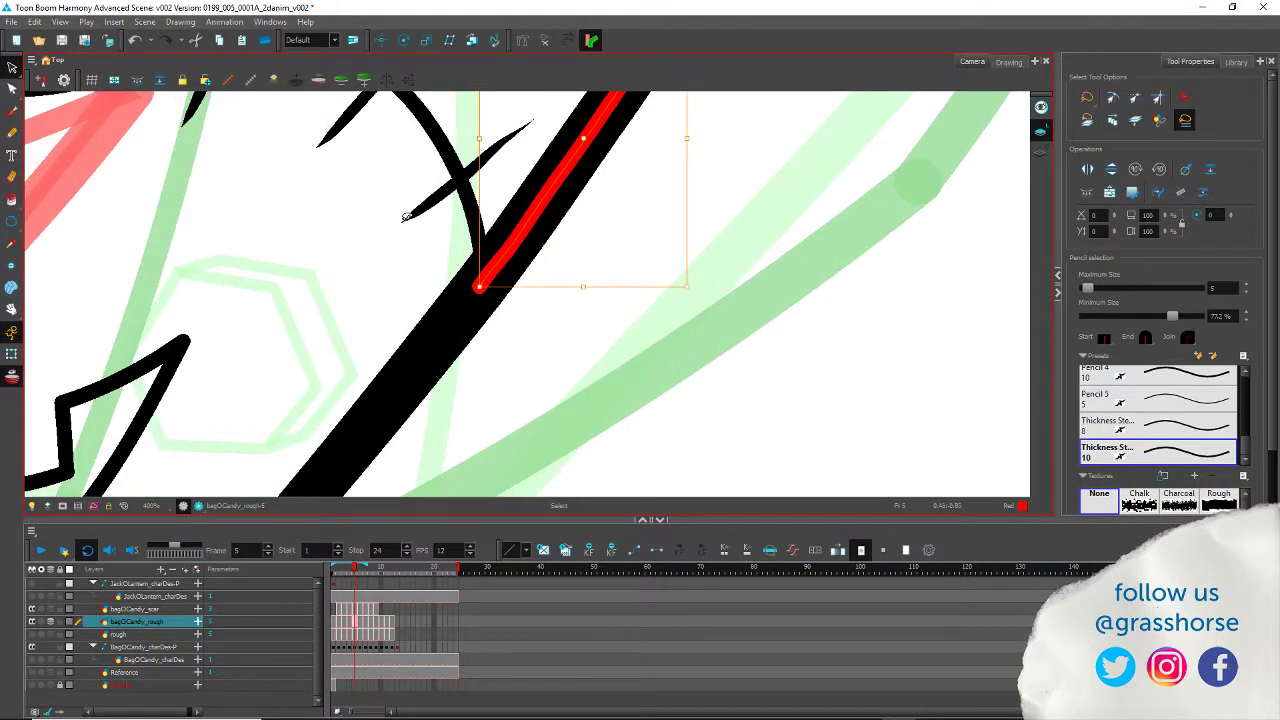
Step: Paste the red guide line onto frame 6 and move it to the bag's right rim corner
scroll(353, 296, down, 8)
key(period)
drag(234, 224, 501, 443)
scroll(206, 223, down, 2)
scroll(205, 223, down, 2)
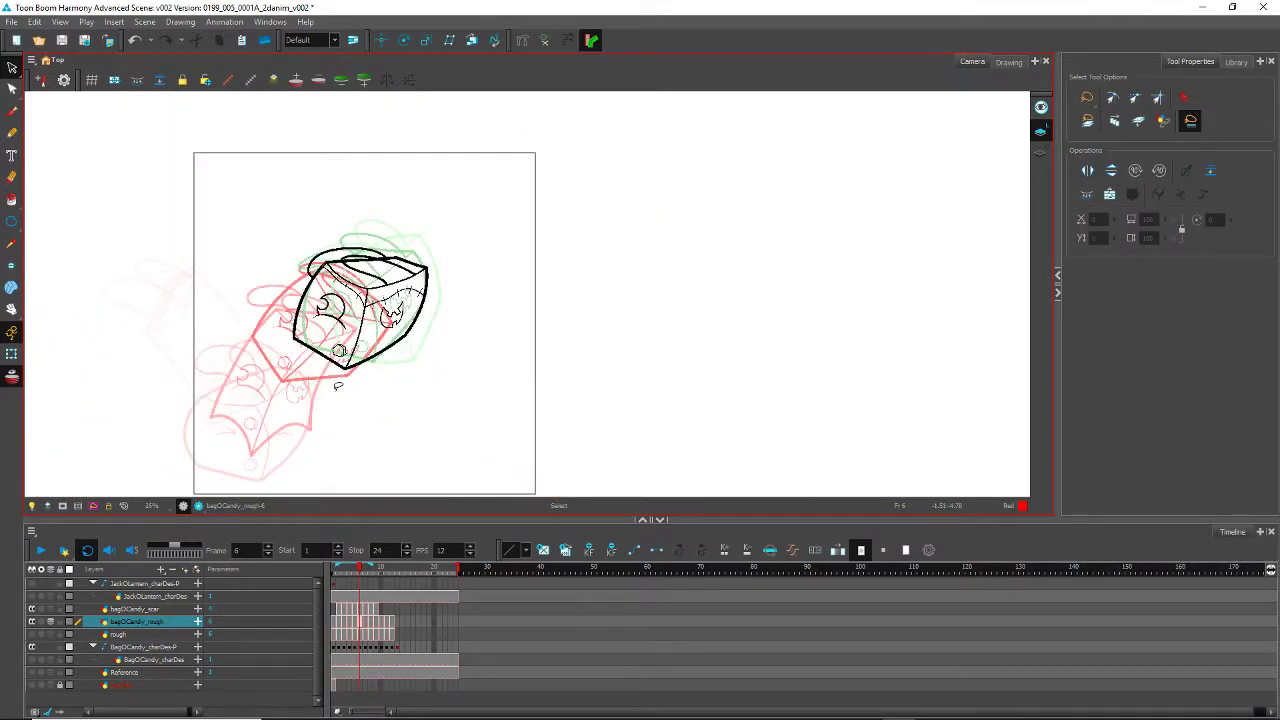
key(alt+slash)
drag(125, 210, 144, 218)
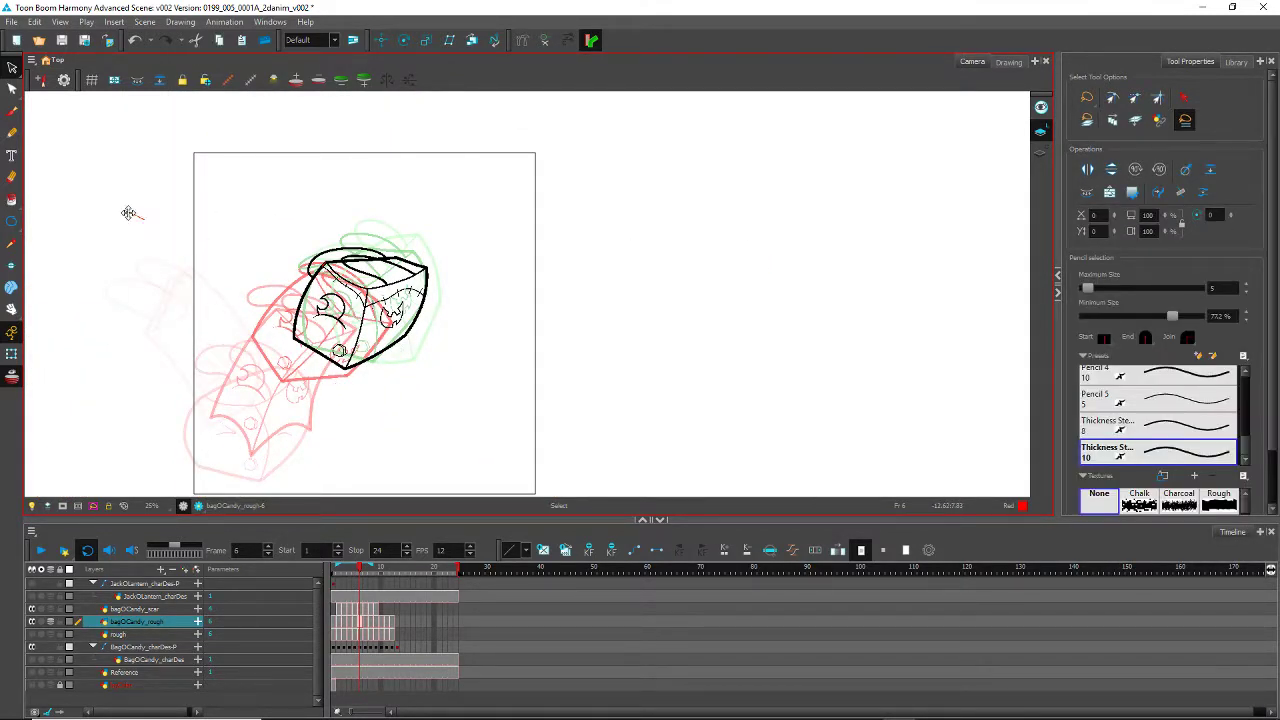
drag(431, 271, 432, 272)
Step: Align the guide line's start with the rim corner on frame 6 and rotate it down along the bag's right edge
scroll(426, 279, up, 8)
drag(469, 233, 422, 211)
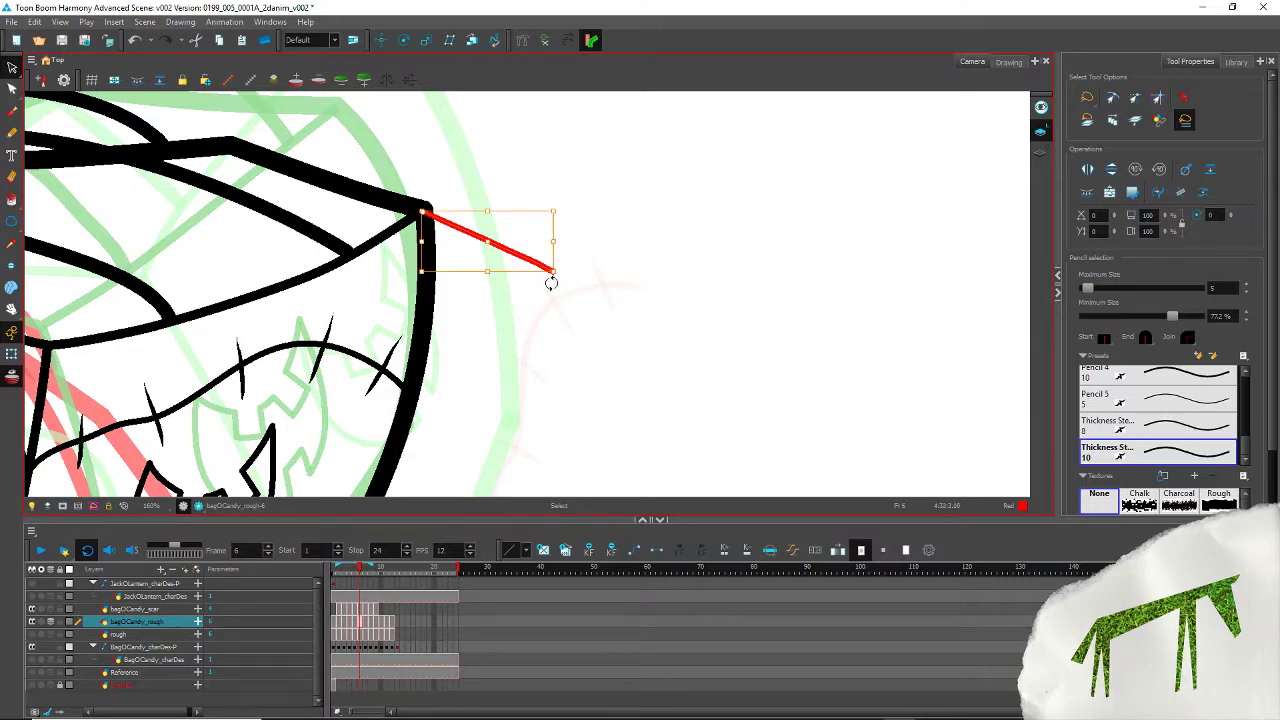
drag(551, 283, 416, 356)
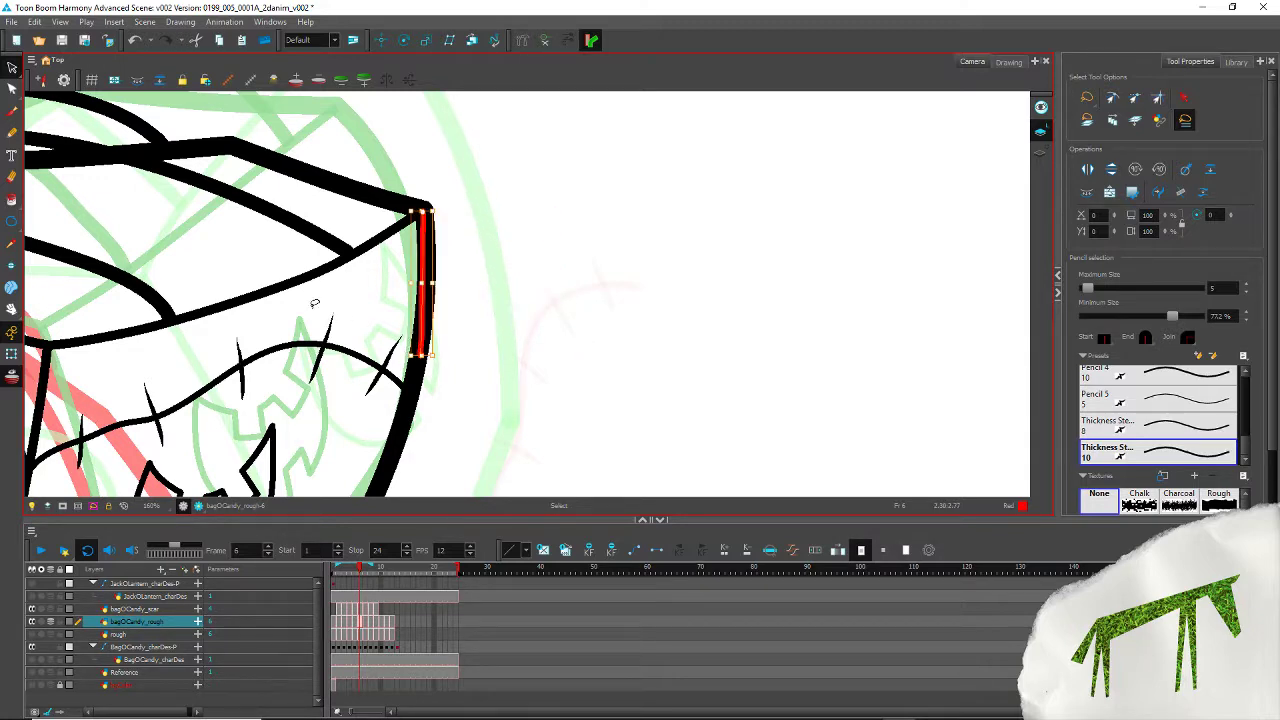
Step: Paste the red guide line onto frame 7 and place its start at the bag's right rim corner
key(period)
drag(257, 280, 678, 394)
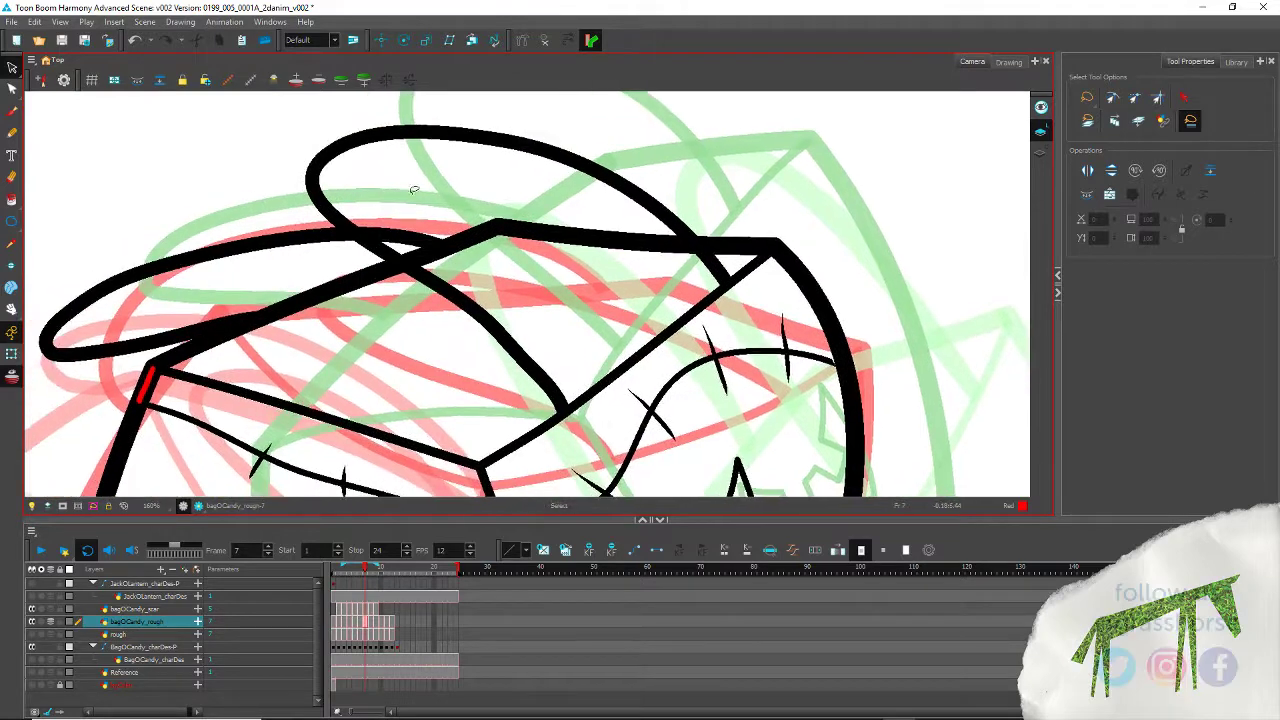
key(1)
mouse_move(136, 310)
mouse_down()
mouse_move(483, 246)
mouse_move(446, 372)
mouse_up()
key(ctrl+v)
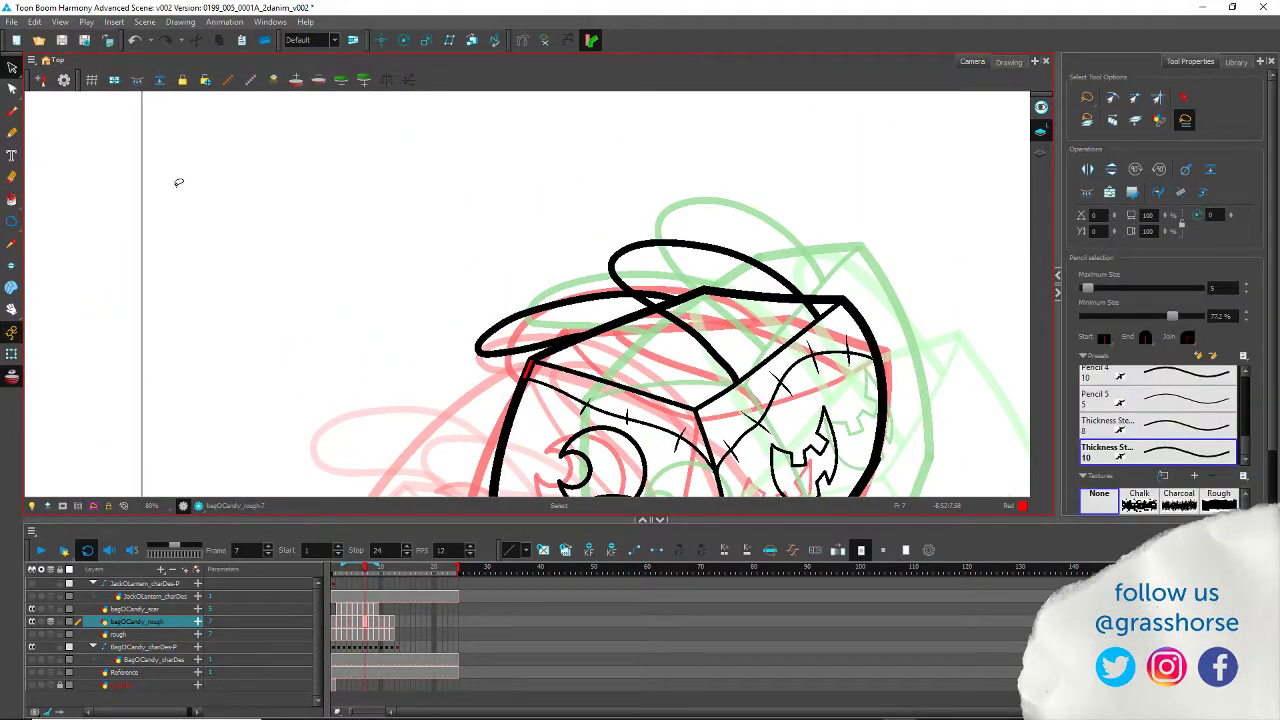
mouse_move(292, 221)
mouse_down()
mouse_move(440, 289)
mouse_move(466, 220)
mouse_move(402, 173)
mouse_move(419, 168)
mouse_up()
click(79, 140)
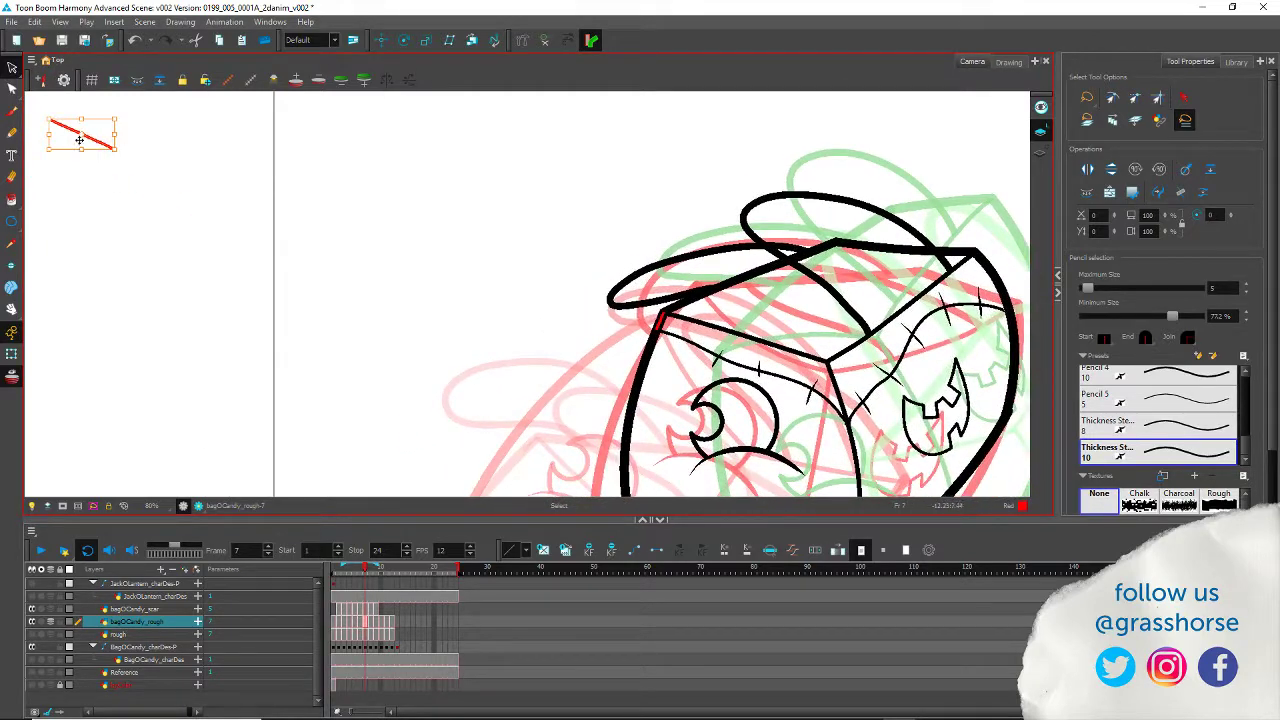
mouse_move(62, 127)
mouse_down()
mouse_move(329, 157)
mouse_move(980, 279)
mouse_move(986, 264)
mouse_move(597, 205)
mouse_move(375, 234)
mouse_up()
scroll(419, 255, up, 5)
scroll(418, 255, up, 2)
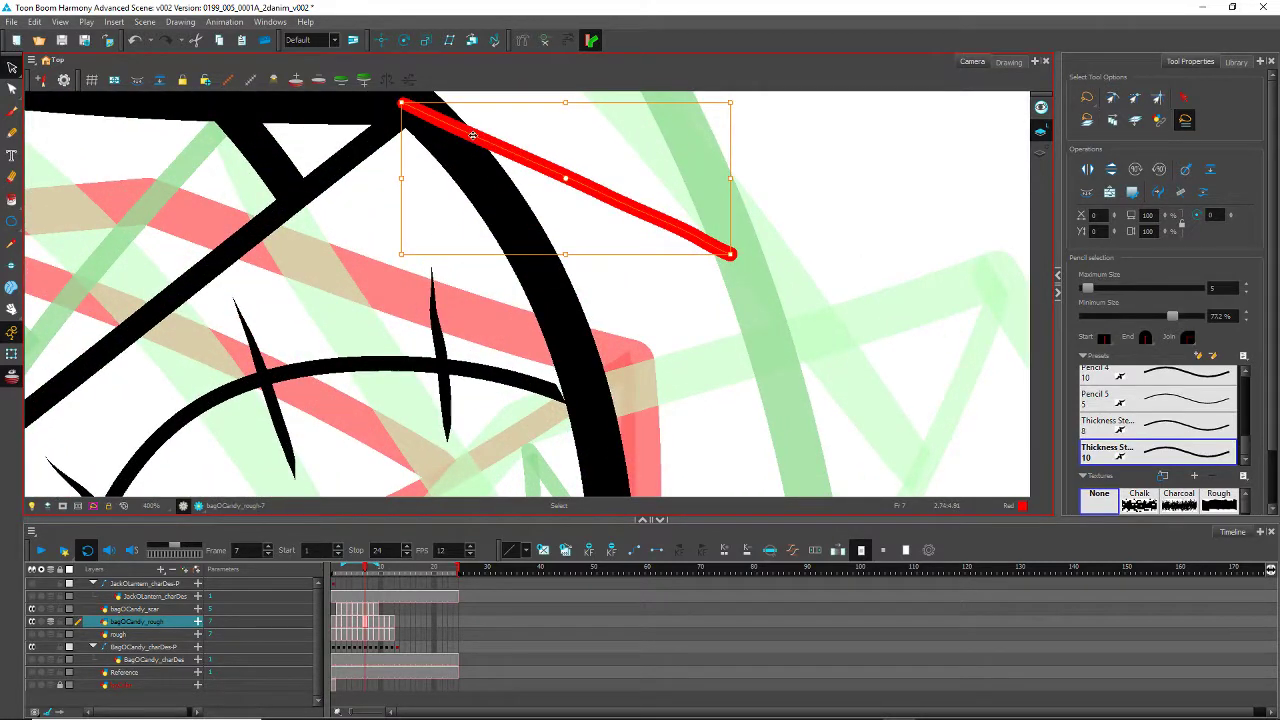
Step: Align the guide line's start with the rim corner on frame 7 and rotate it down along the bag's right edge
drag(472, 139, 493, 140)
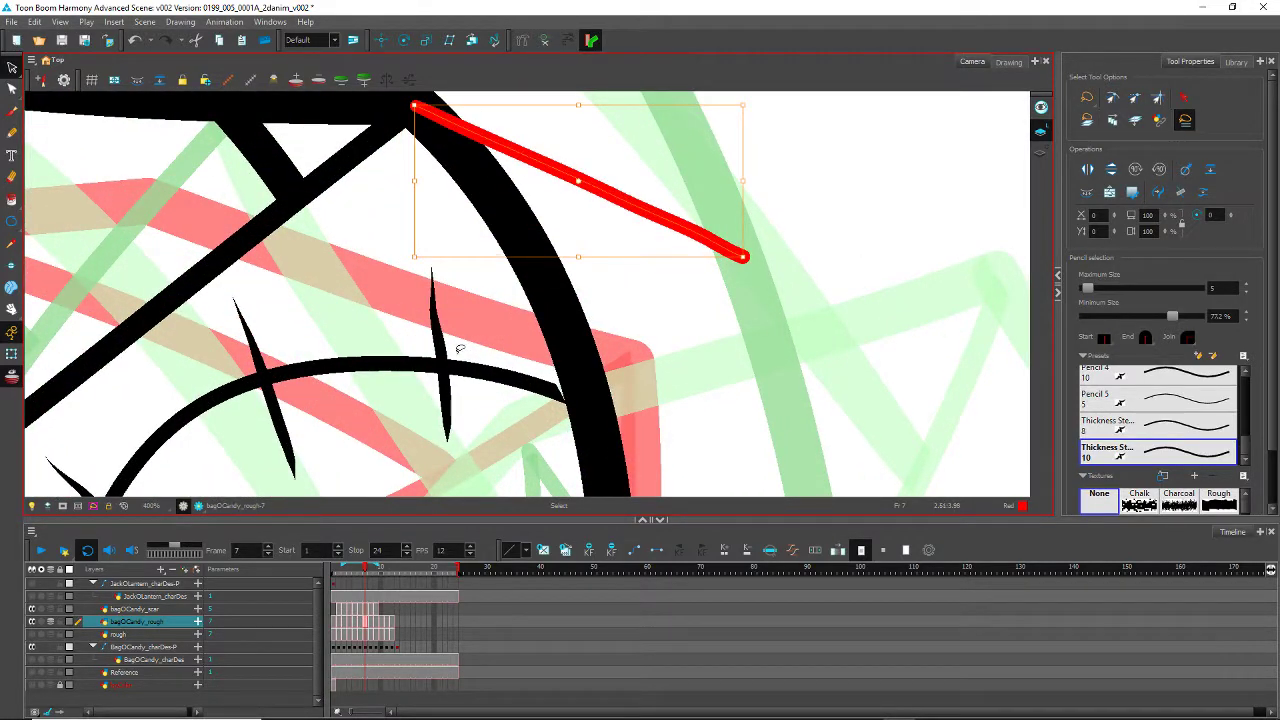
drag(469, 352, 514, 343)
key(Escape)
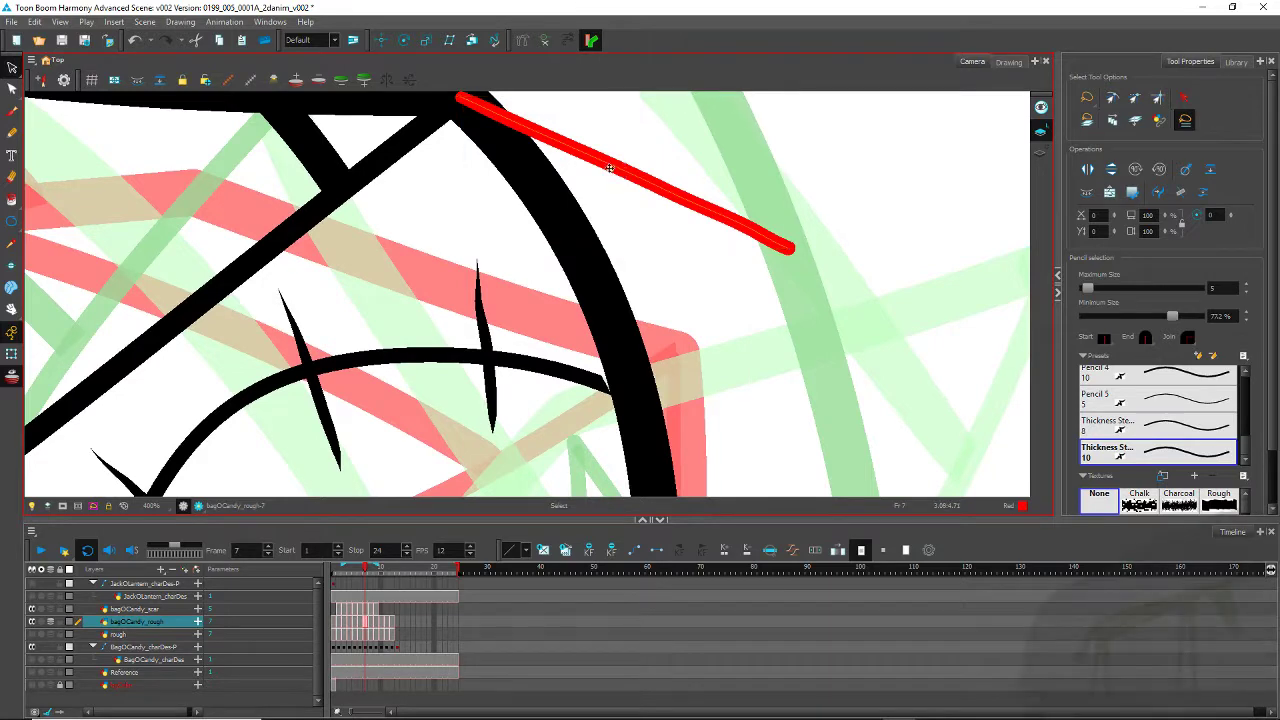
click(460, 99)
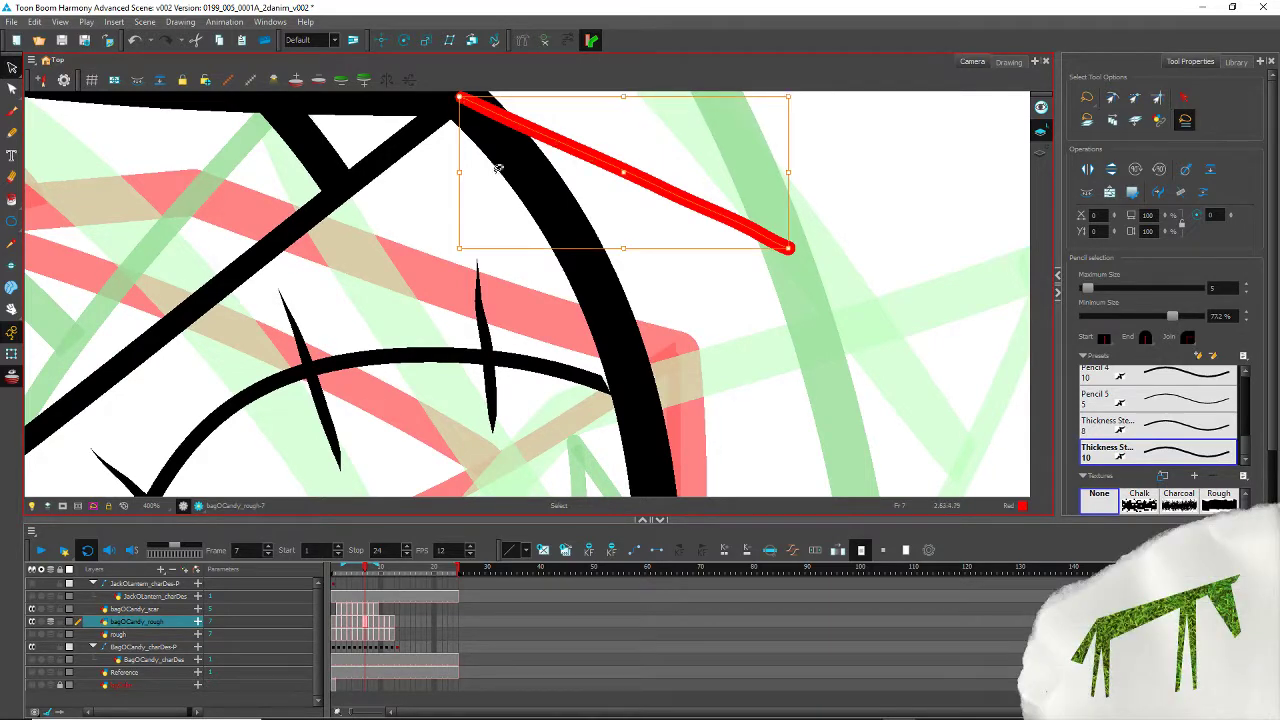
click(789, 258)
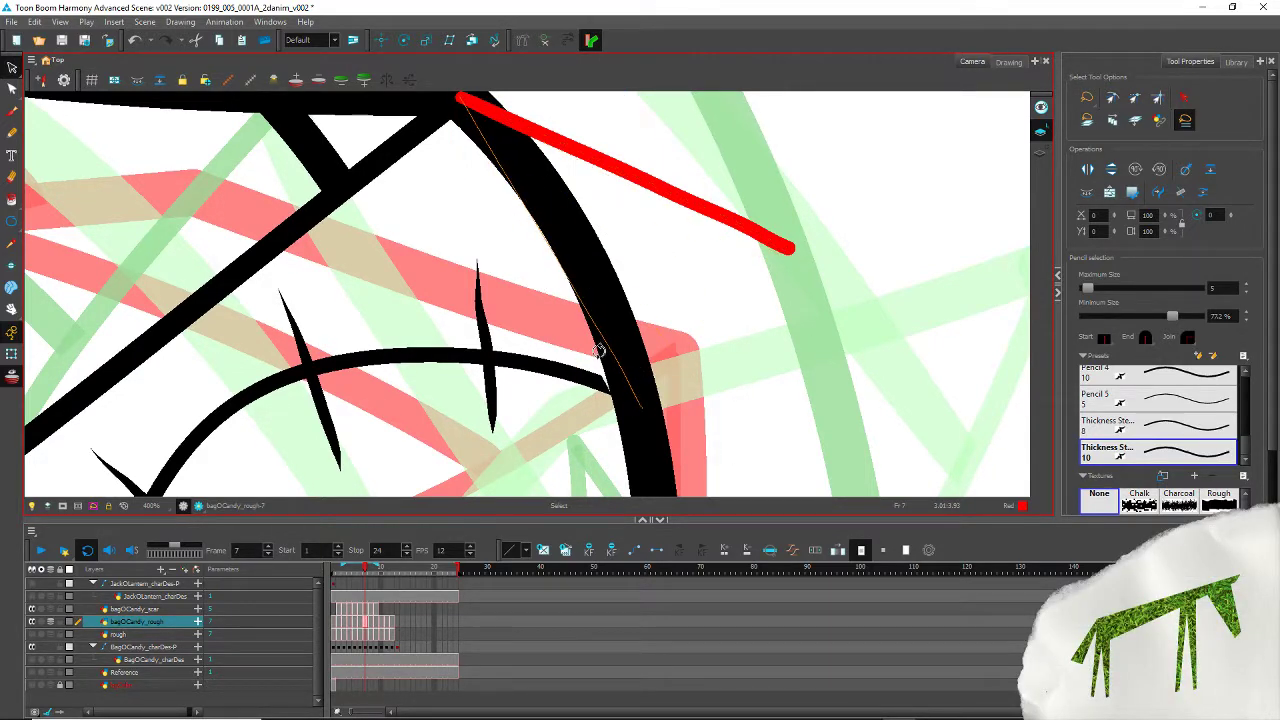
drag(599, 351, 598, 353)
drag(424, 384, 432, 311)
scroll(422, 287, down, 6)
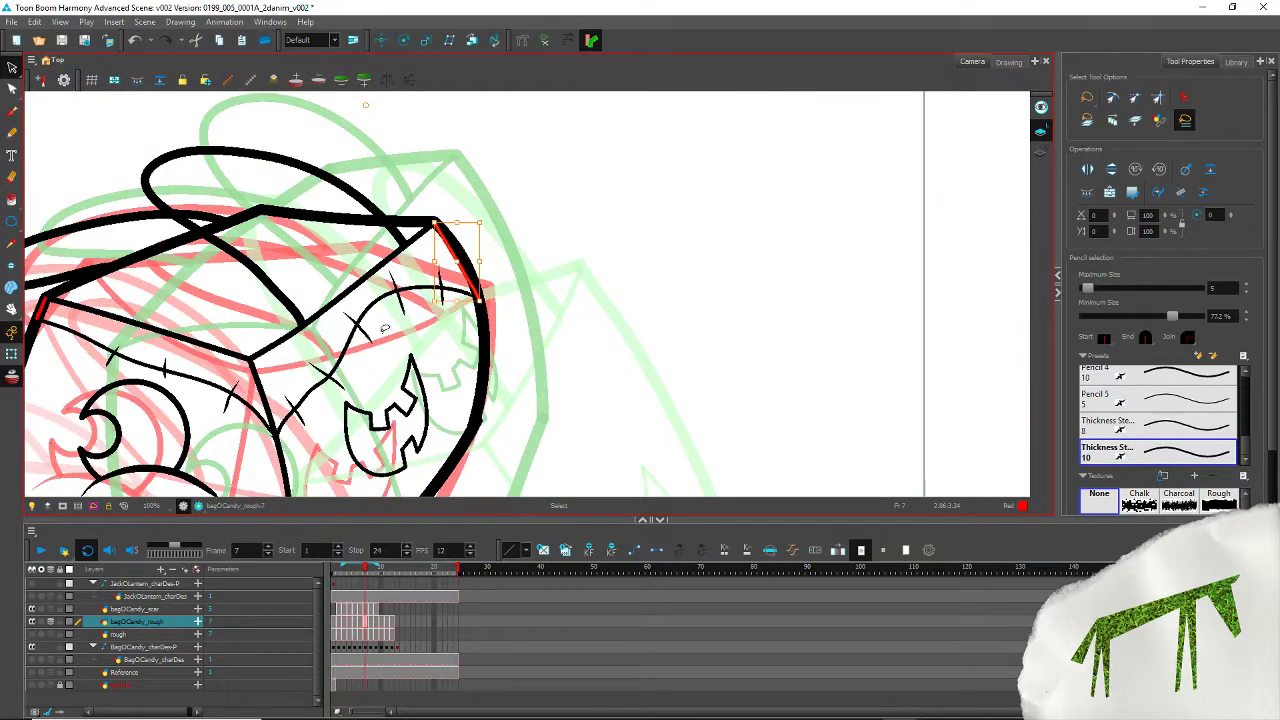
Step: Paste the red guide line onto frame 8 and move it to the bag's right rim corner
key(period)
drag(283, 293, 497, 305)
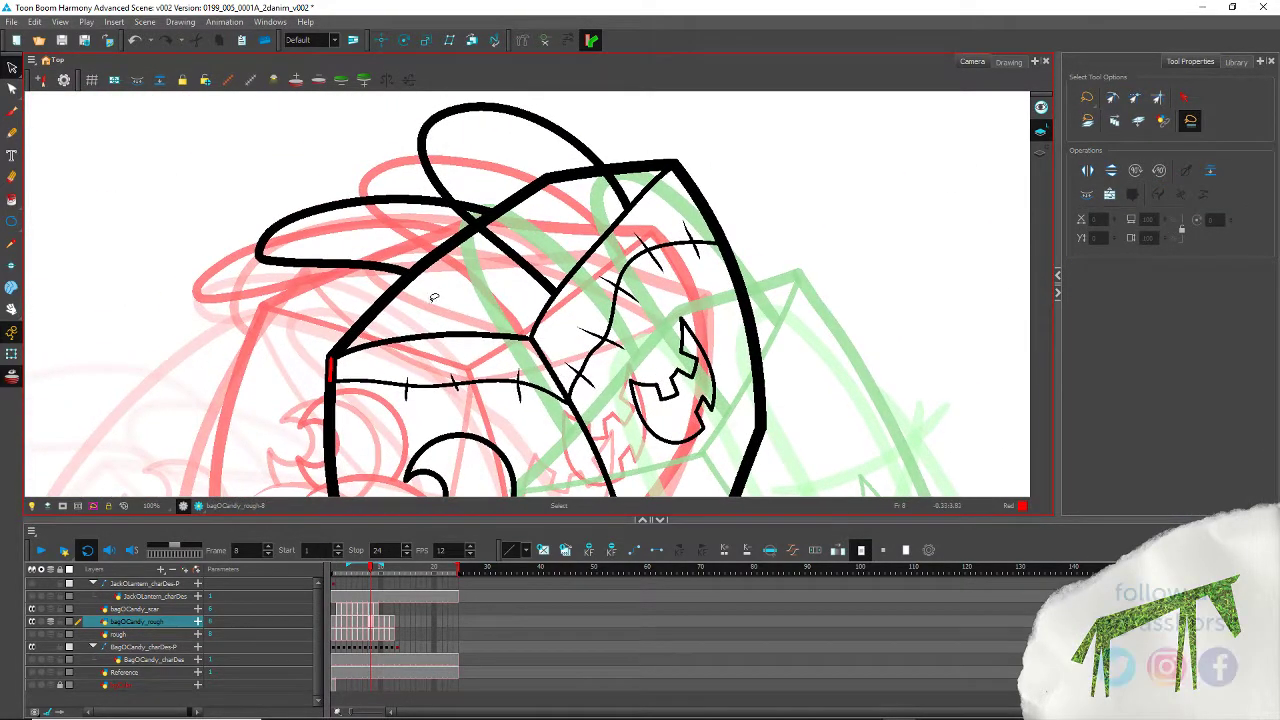
key(ctrl+a)
mouse_move(168, 158)
mouse_down()
mouse_move(486, 351)
mouse_move(365, 302)
mouse_up()
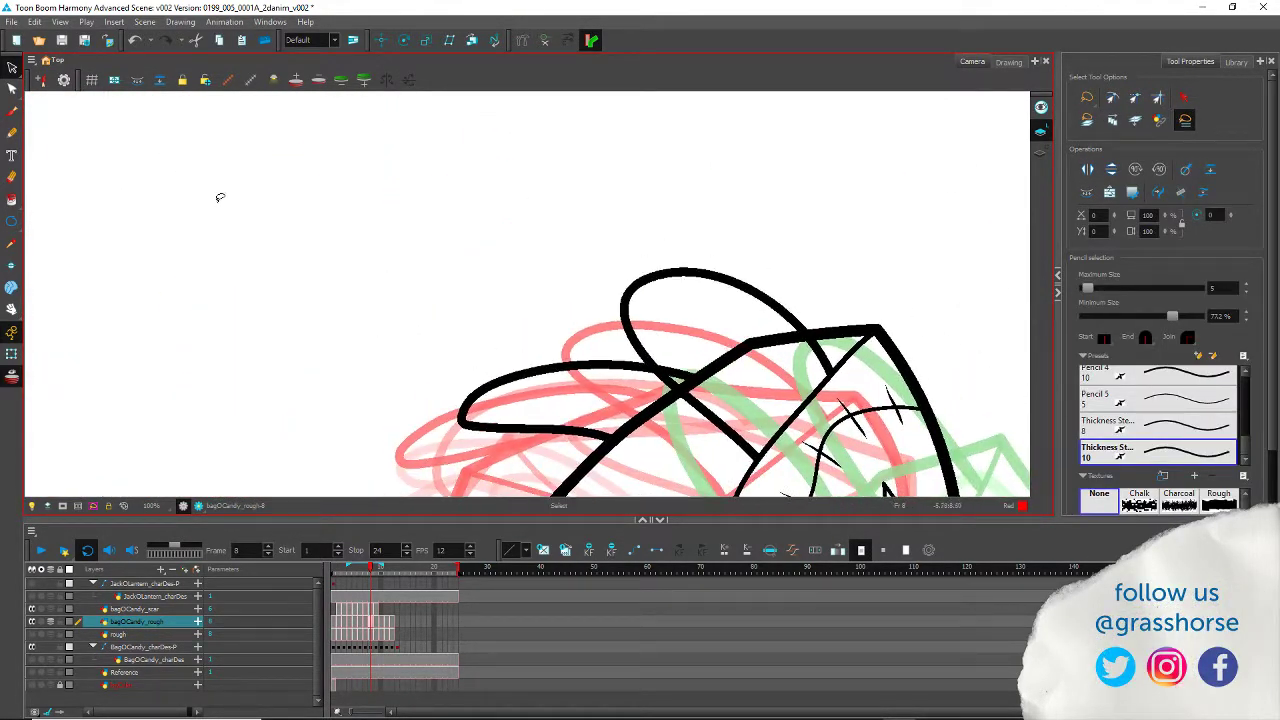
scroll(103, 209, down, 3)
drag(123, 325, 428, 276)
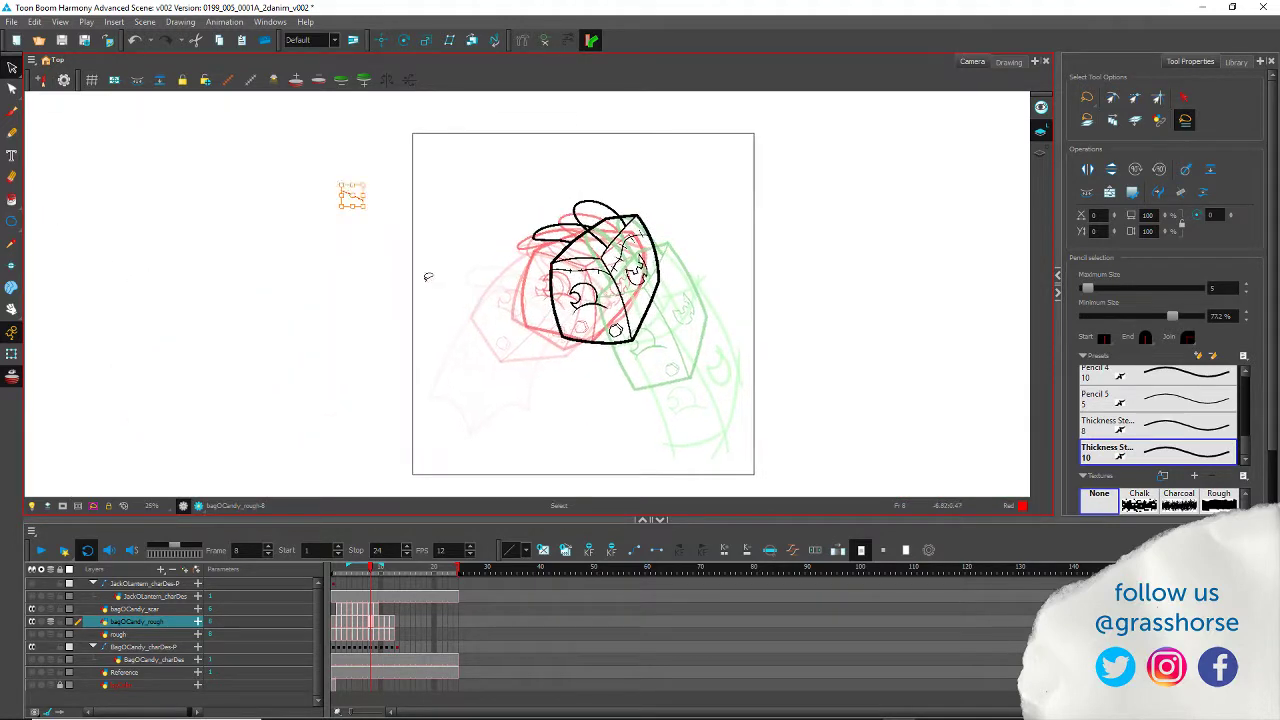
mouse_move(345, 192)
mouse_down()
mouse_move(610, 226)
mouse_move(643, 217)
mouse_up()
Step: Fit the guide line on frame 8 to the rim corner so it runs down the bag's right edge to the seam's end
scroll(634, 232, up, 3)
mouse_move(690, 180)
mouse_down()
mouse_move(675, 240)
mouse_move(565, 370)
mouse_up()
mouse_move(583, 316)
mouse_down()
mouse_move(518, 290)
mouse_move(685, 372)
mouse_move(611, 447)
mouse_up()
key(space)
drag(435, 439, 471, 349)
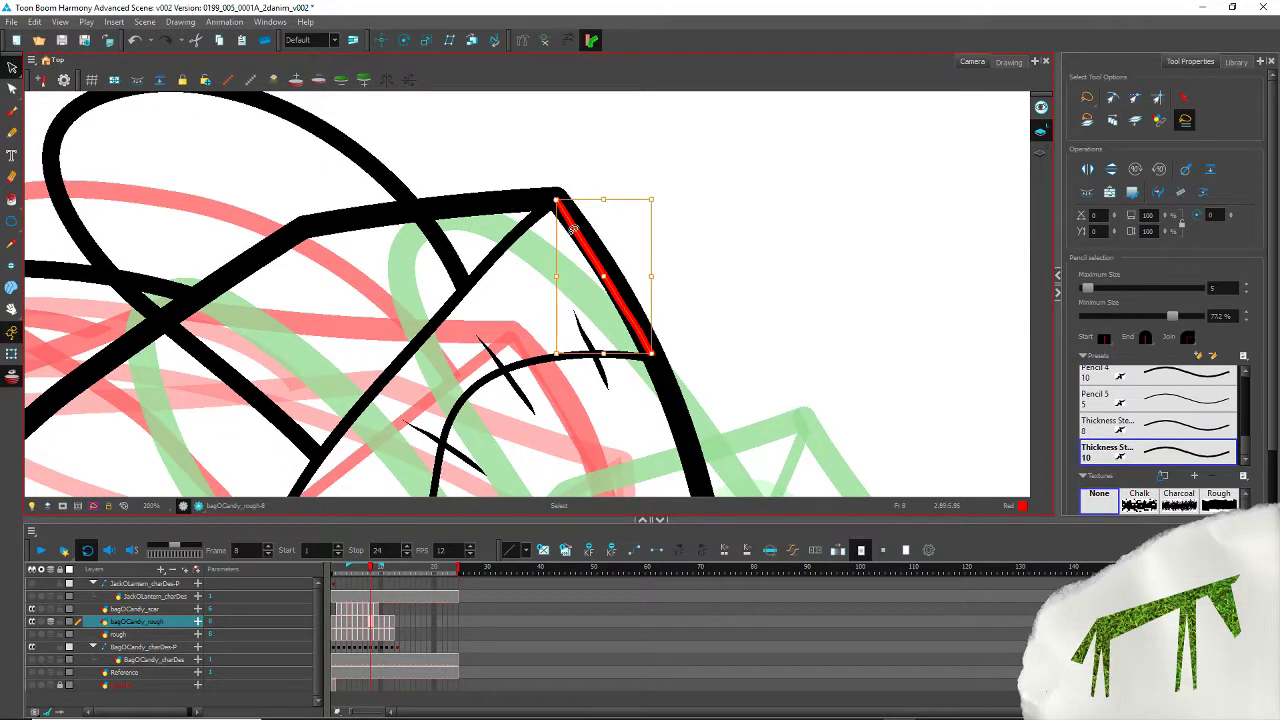
drag(577, 233, 580, 230)
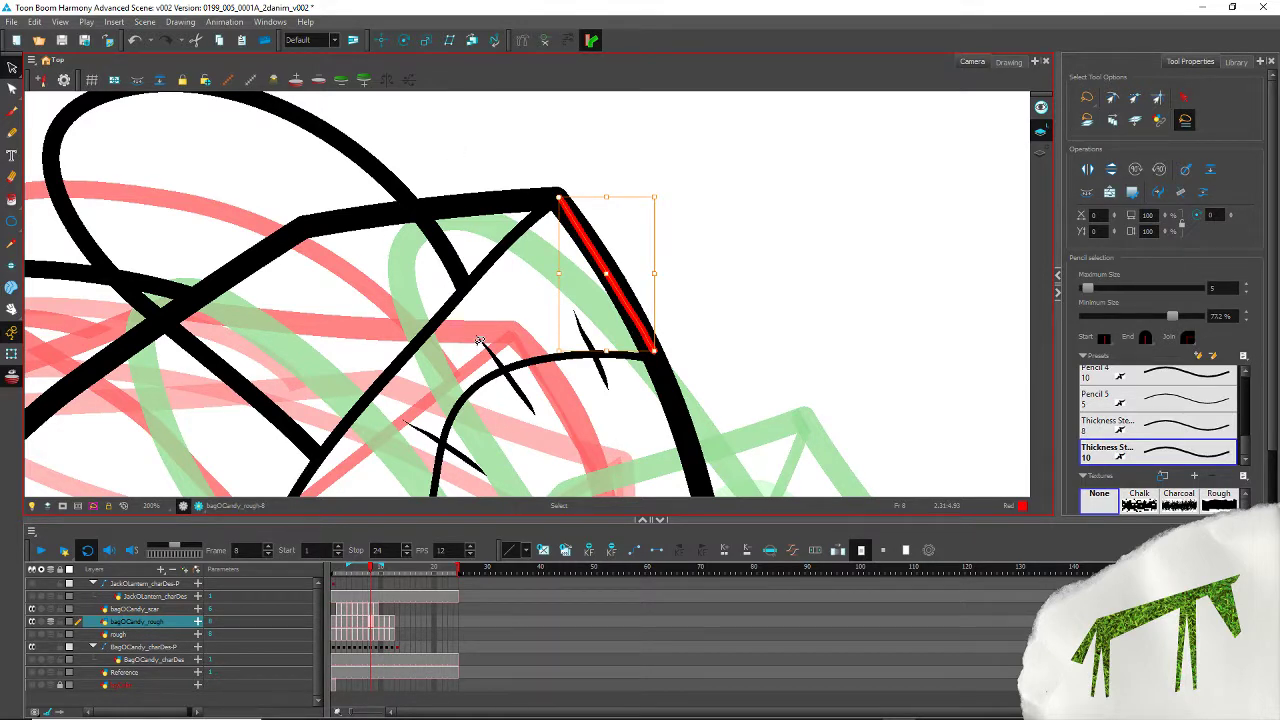
Step: Paste the red guide line onto frame 9, place it at the bag's right rim corner and rotate it along the right edge
key(period)
key(ctrl+v)
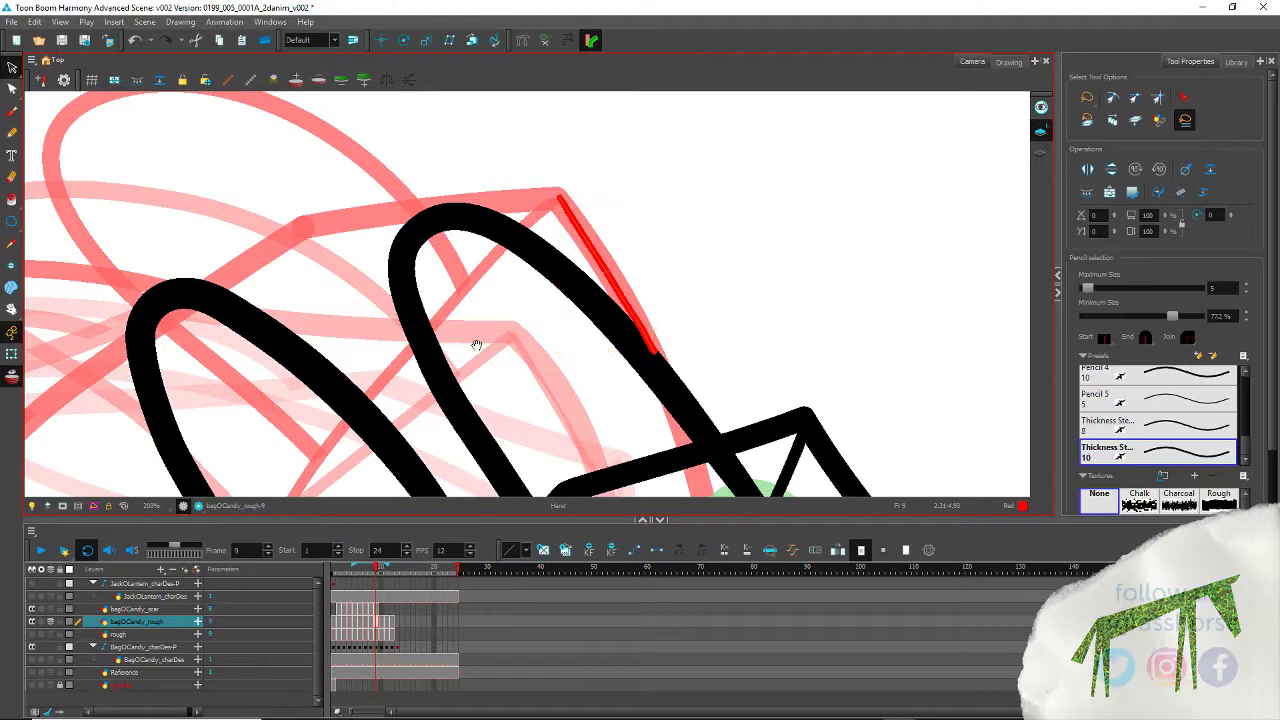
mouse_move(526, 412)
mouse_down()
mouse_move(307, 299)
mouse_move(260, 290)
mouse_up()
drag(316, 115, 560, 334)
drag(500, 424, 448, 353)
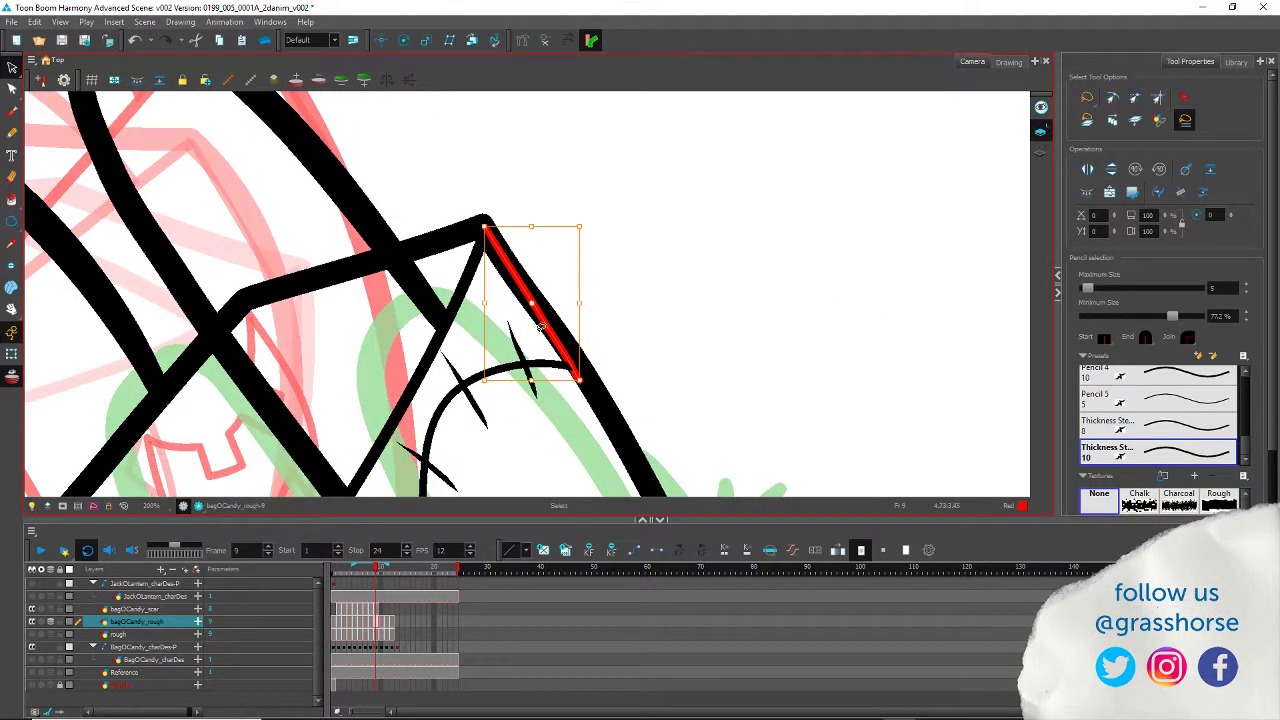
drag(484, 228, 483, 226)
drag(478, 387, 486, 391)
click(446, 150)
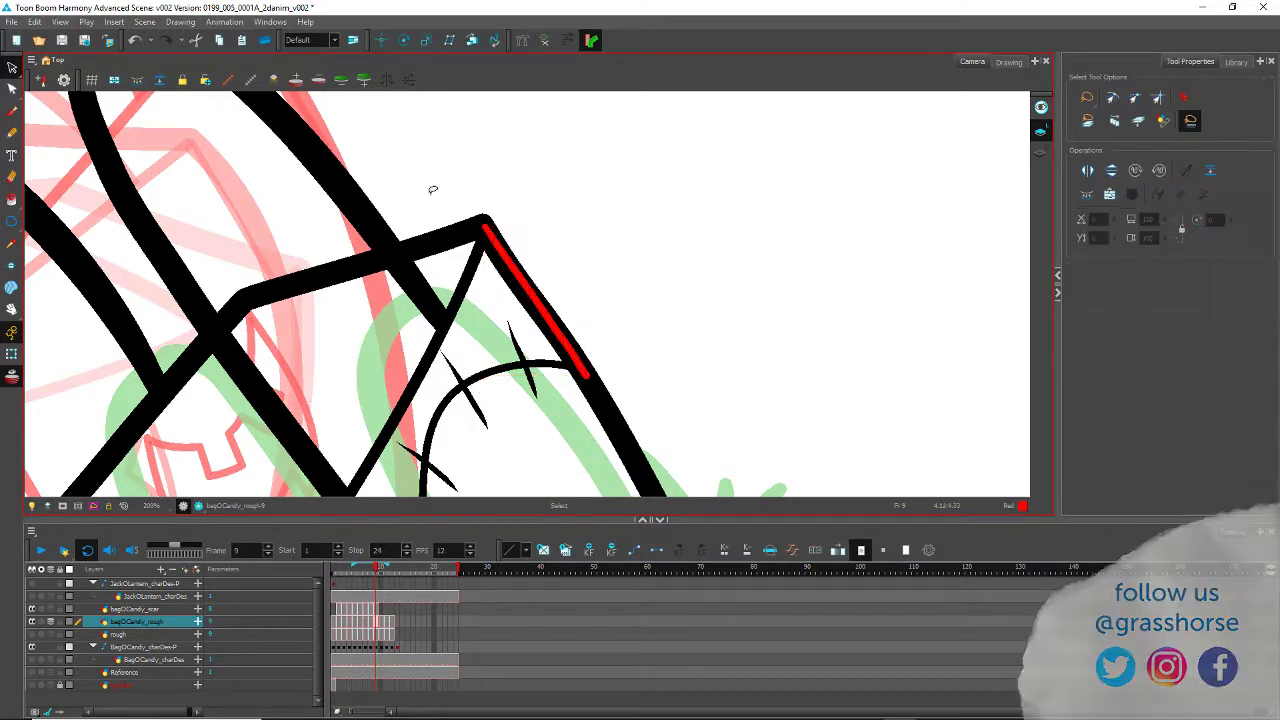
mouse_move(437, 434)
mouse_down()
mouse_move(457, 372)
mouse_move(296, 279)
mouse_up()
key(g)
mouse_move(436, 486)
mouse_down()
mouse_move(406, 320)
mouse_move(380, 261)
mouse_up()
scroll(319, 105, down, 4)
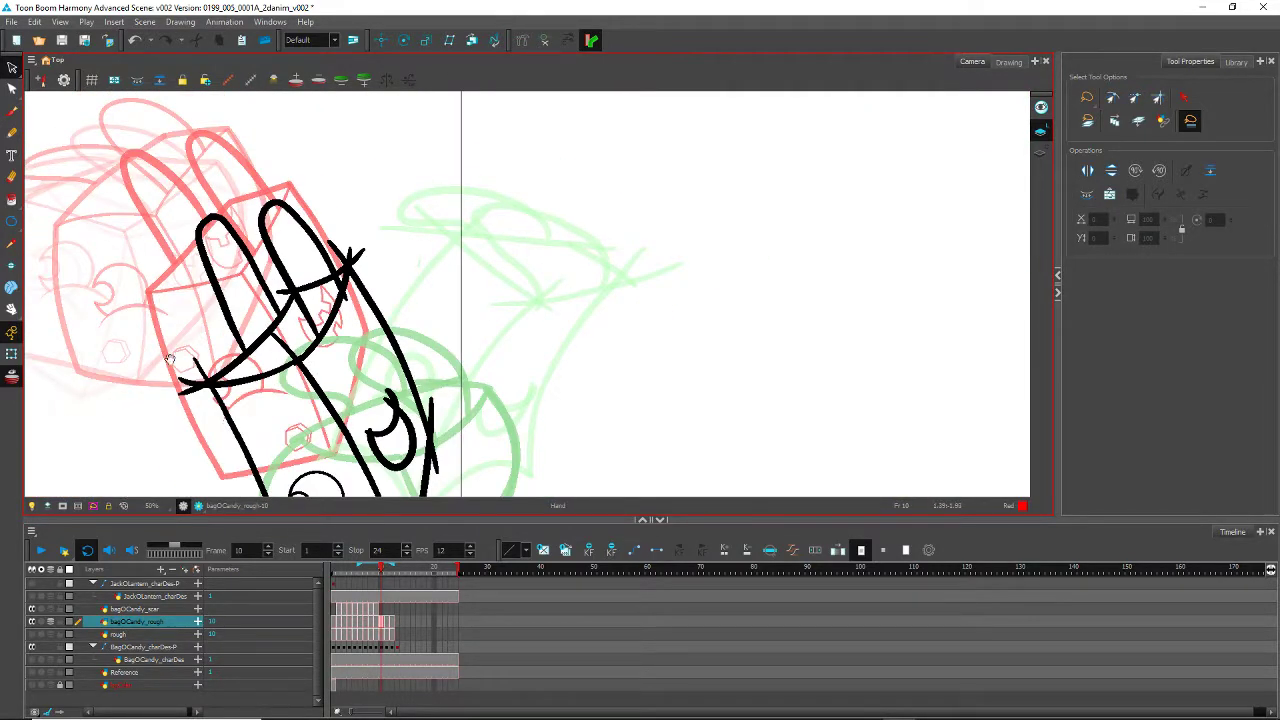
drag(170, 358, 599, 338)
Step: Return to the early frames and select the right-side stitched seam on frame 2 of the bagOCandy_scar layer
click(336, 624)
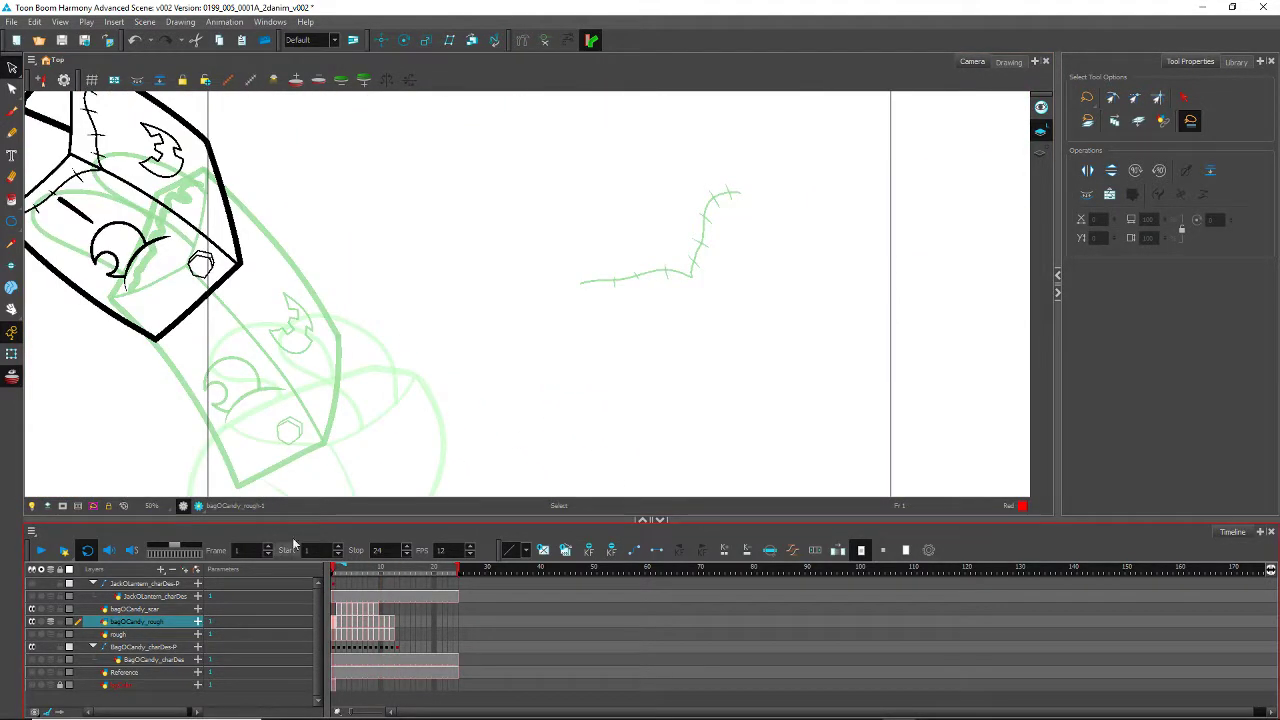
scroll(132, 184, up, 3)
mouse_move(164, 145)
mouse_down()
mouse_move(520, 286)
mouse_move(408, 340)
mouse_up()
key(period)
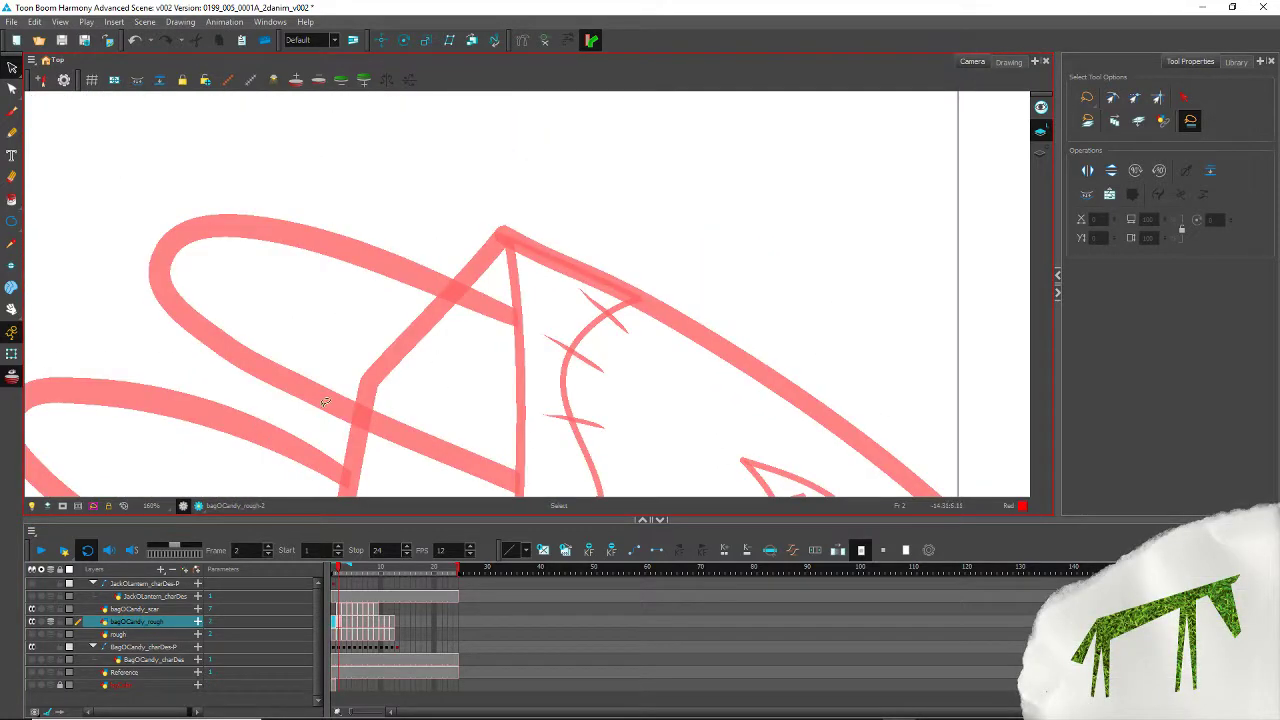
drag(602, 455, 355, 147)
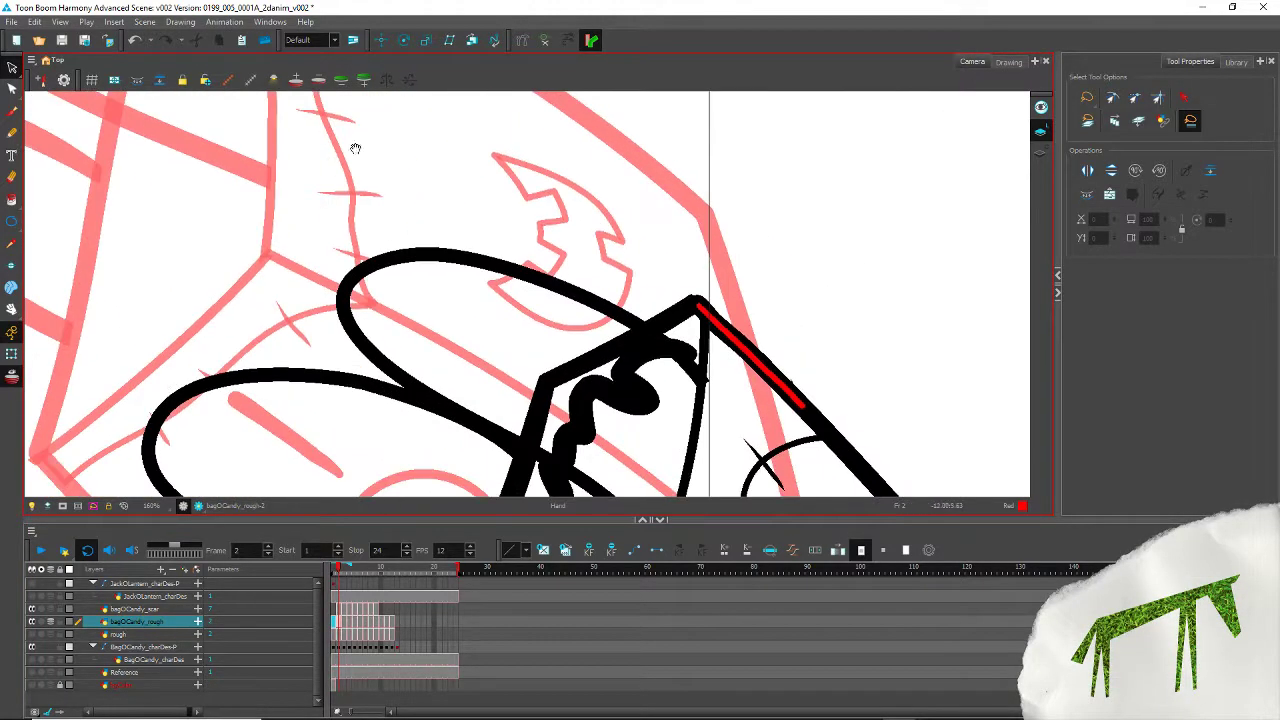
mouse_move(575, 397)
mouse_down()
mouse_move(378, 210)
mouse_move(305, 167)
mouse_up()
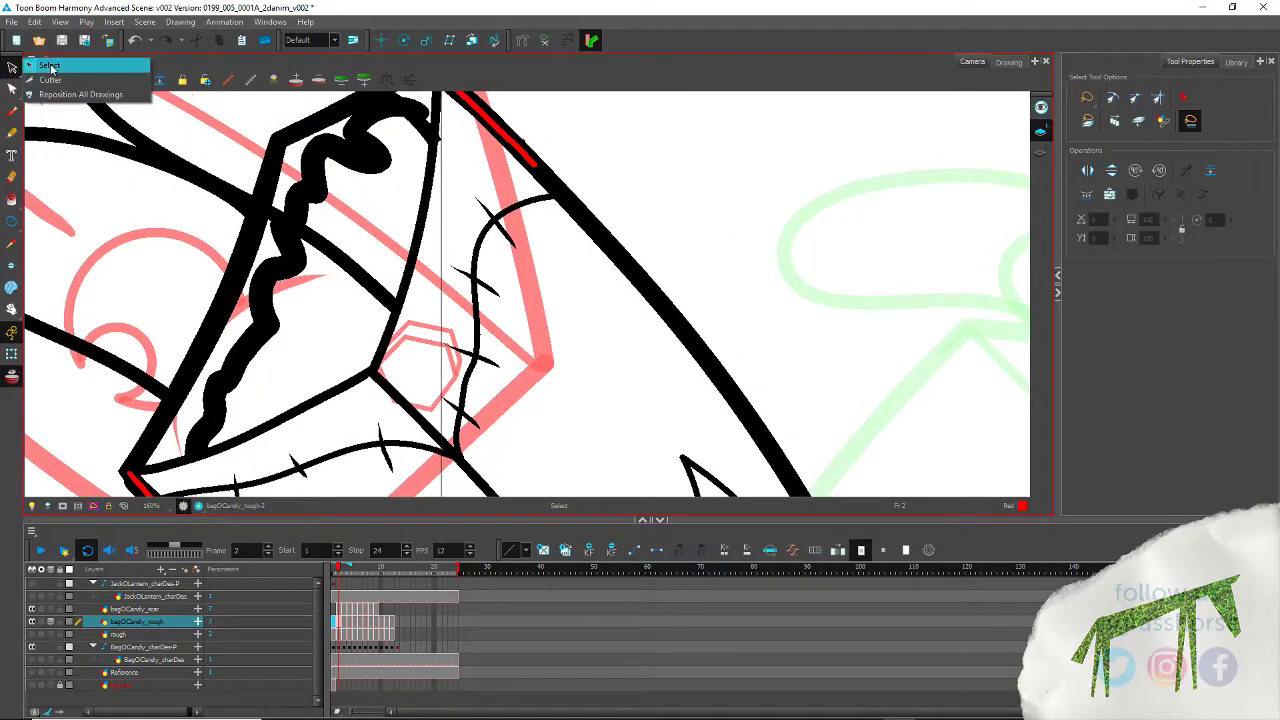
mouse_move(450, 403)
mouse_down()
mouse_move(521, 395)
mouse_move(555, 250)
mouse_move(470, 193)
mouse_move(440, 288)
mouse_move(461, 433)
mouse_move(513, 248)
mouse_up()
click(337, 608)
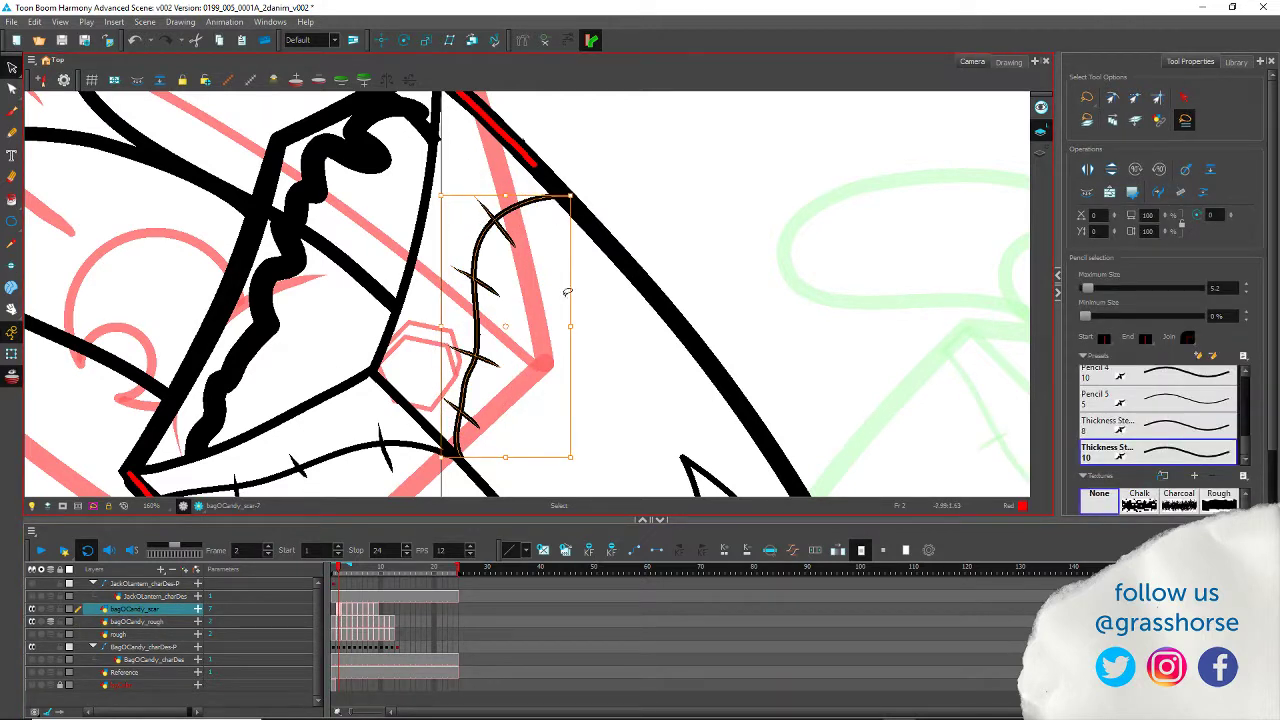
Step: Pivot the frame 2 seam at its lower end, then rotate and stretch its upper end to the end of the red guide line
mouse_move(566, 468)
mouse_down()
mouse_move(480, 358)
mouse_move(493, 340)
mouse_move(460, 455)
mouse_up()
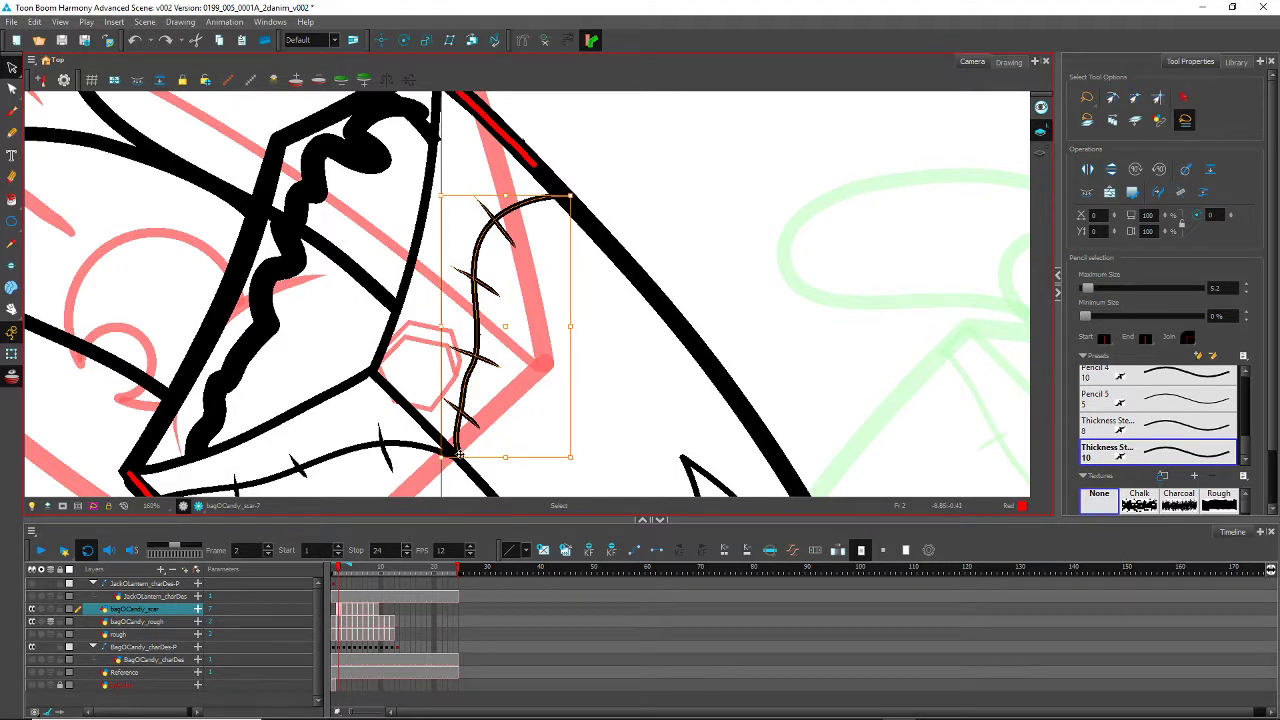
key(ctrl+z)
key(ctrl+shift+z)
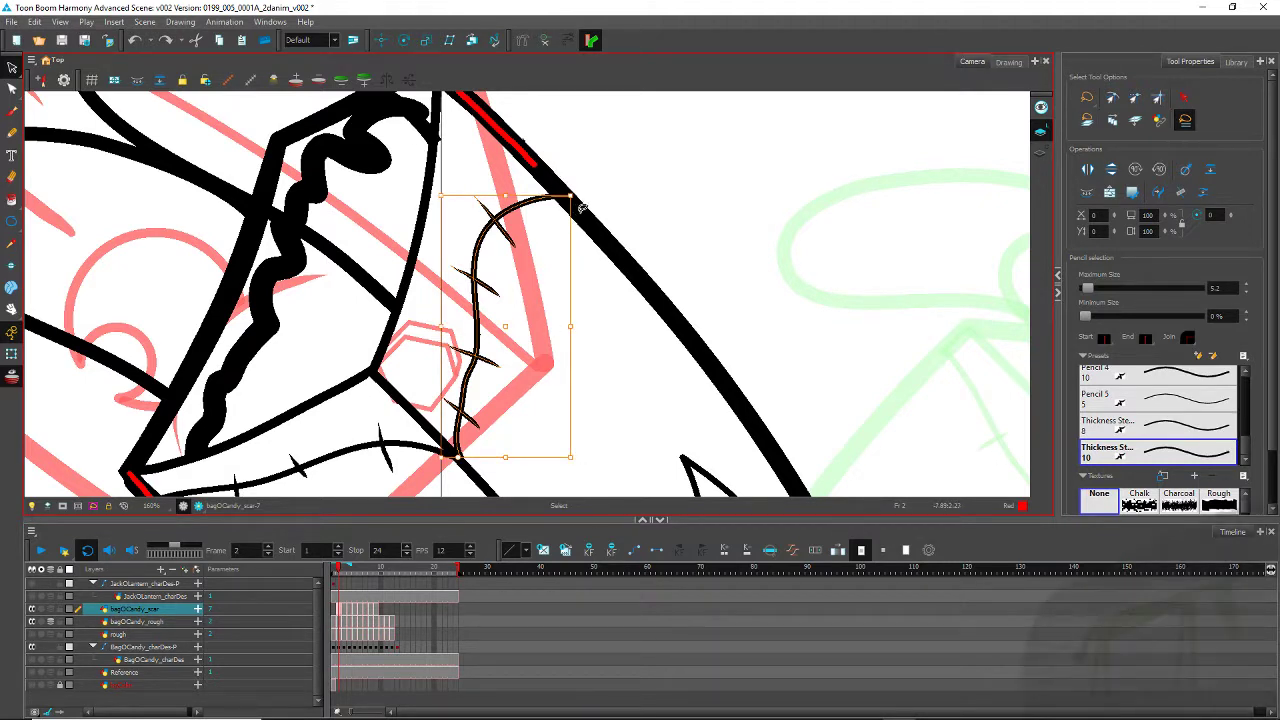
mouse_move(571, 191)
mouse_down()
mouse_move(528, 126)
mouse_move(540, 130)
mouse_up()
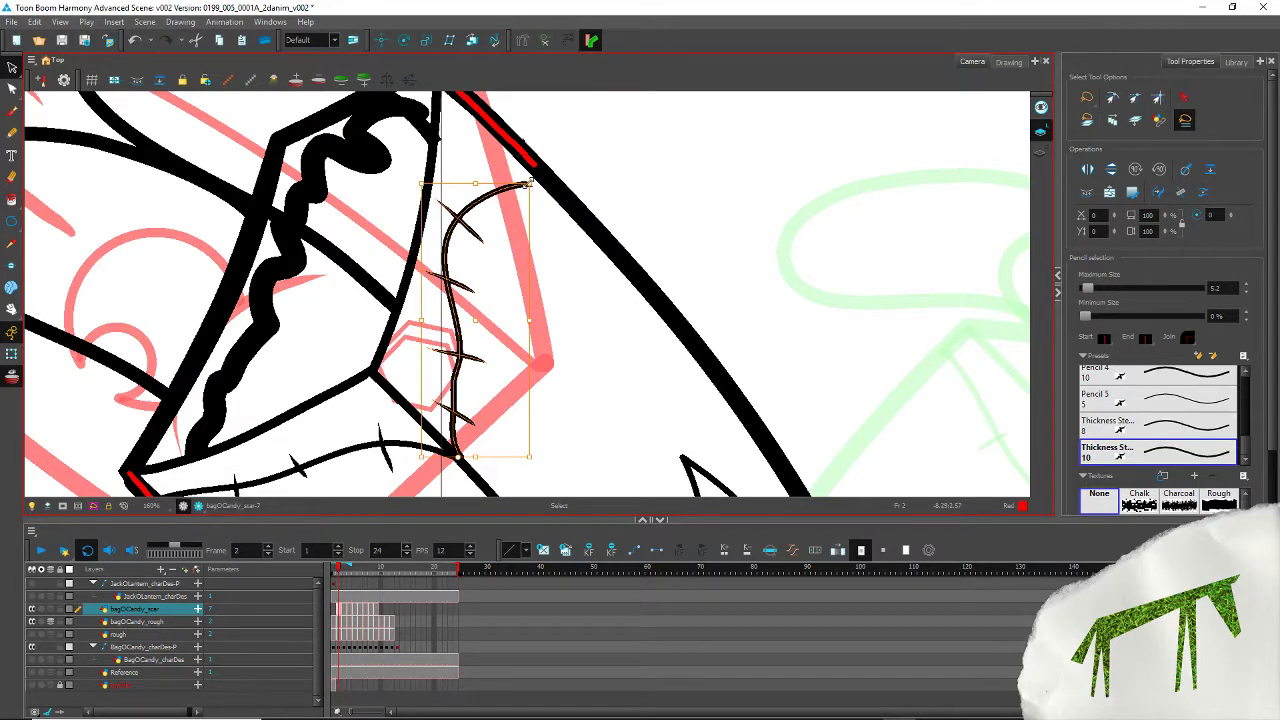
drag(533, 177, 535, 164)
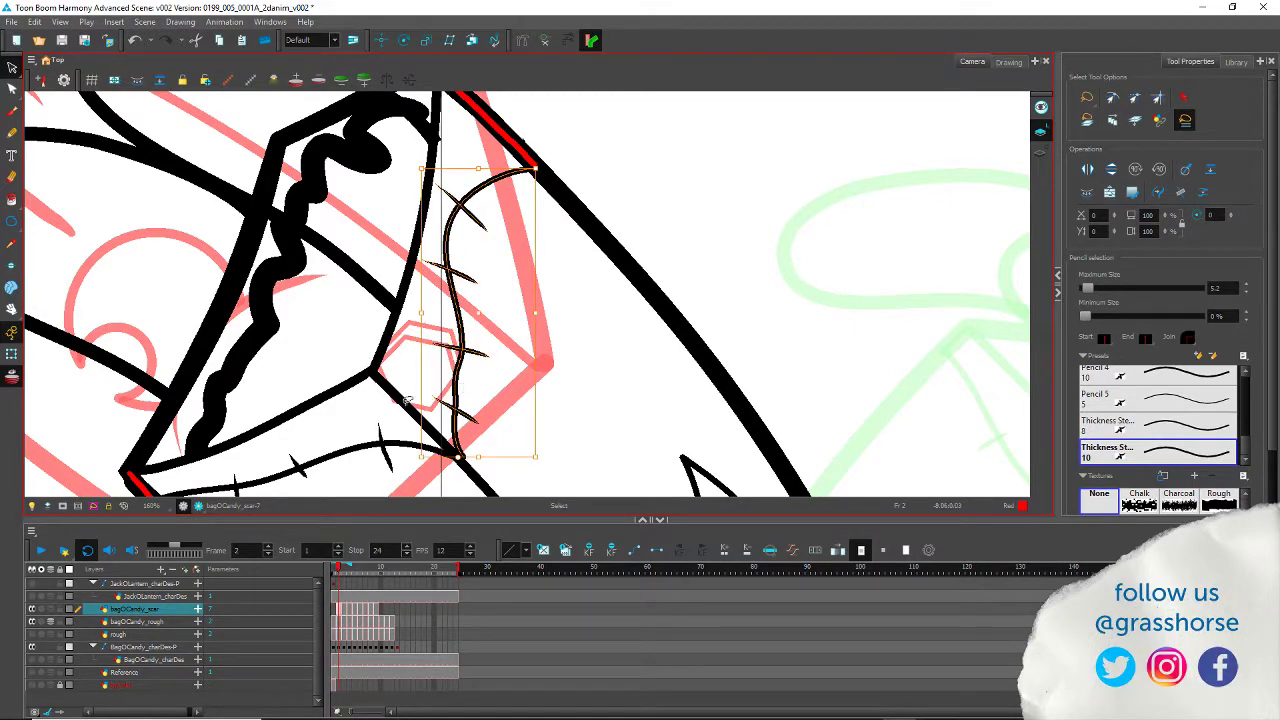
Step: Select the right-side seam on frame 3 and rotate it about its lower end to meet the end of the red guide line
key(period)
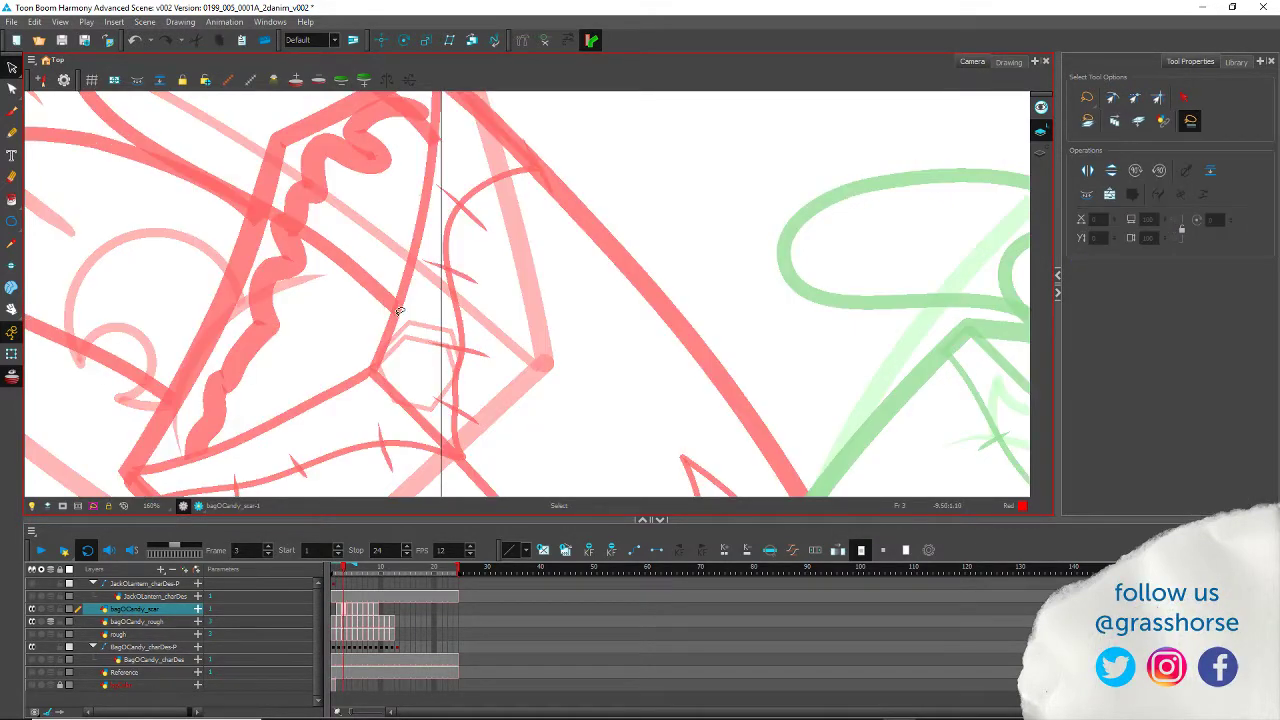
mouse_move(560, 425)
mouse_down()
mouse_move(377, 189)
mouse_move(306, 138)
mouse_up()
mouse_move(475, 465)
mouse_down()
mouse_move(423, 311)
mouse_move(337, 291)
mouse_up()
mouse_move(412, 366)
mouse_down()
mouse_move(448, 405)
mouse_move(650, 205)
mouse_move(486, 305)
mouse_move(364, 316)
mouse_up()
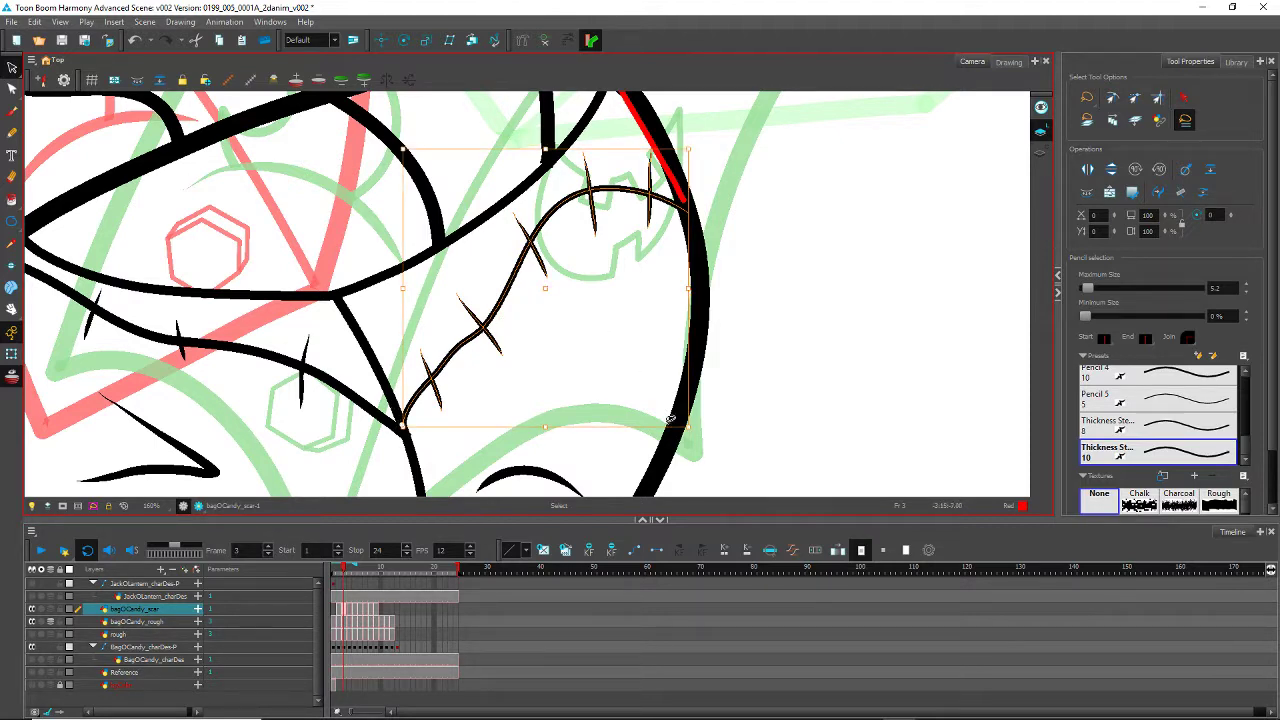
drag(684, 436, 678, 423)
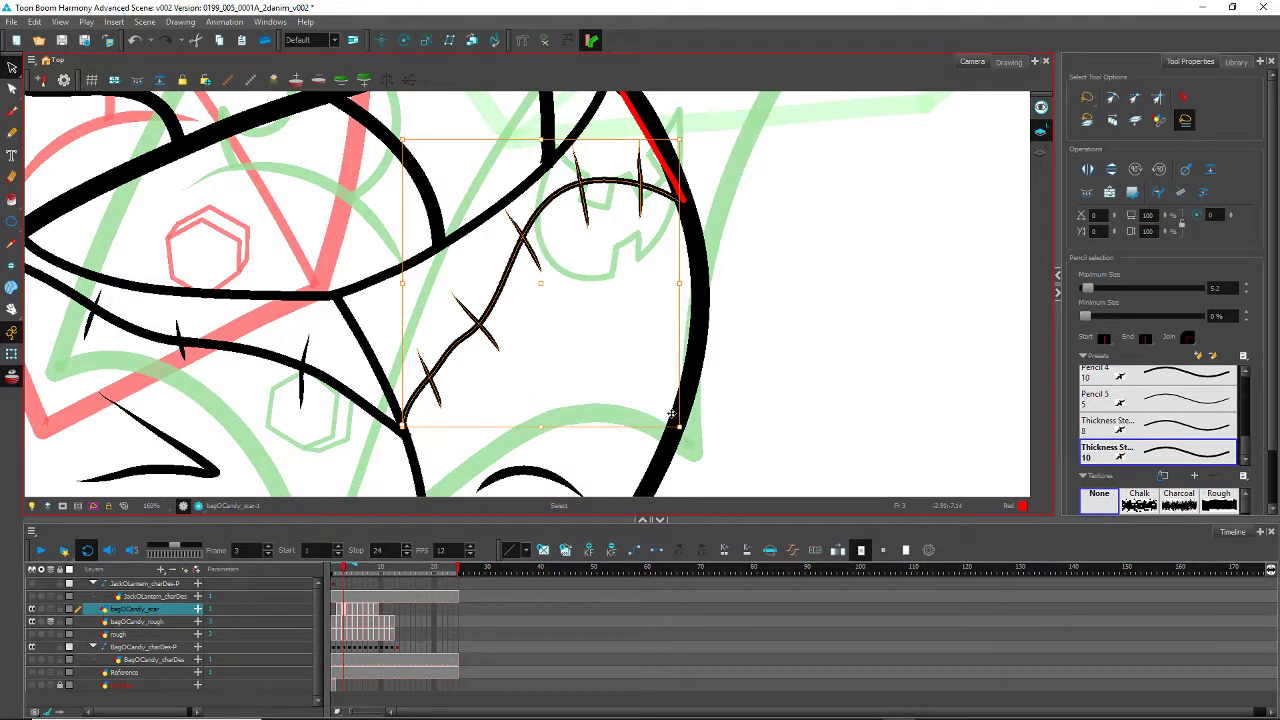
Step: Select the right-side stitched seam on frame 4 of the bagOCandy_scar layer
key(period)
drag(378, 355, 368, 456)
drag(480, 100, 171, 417)
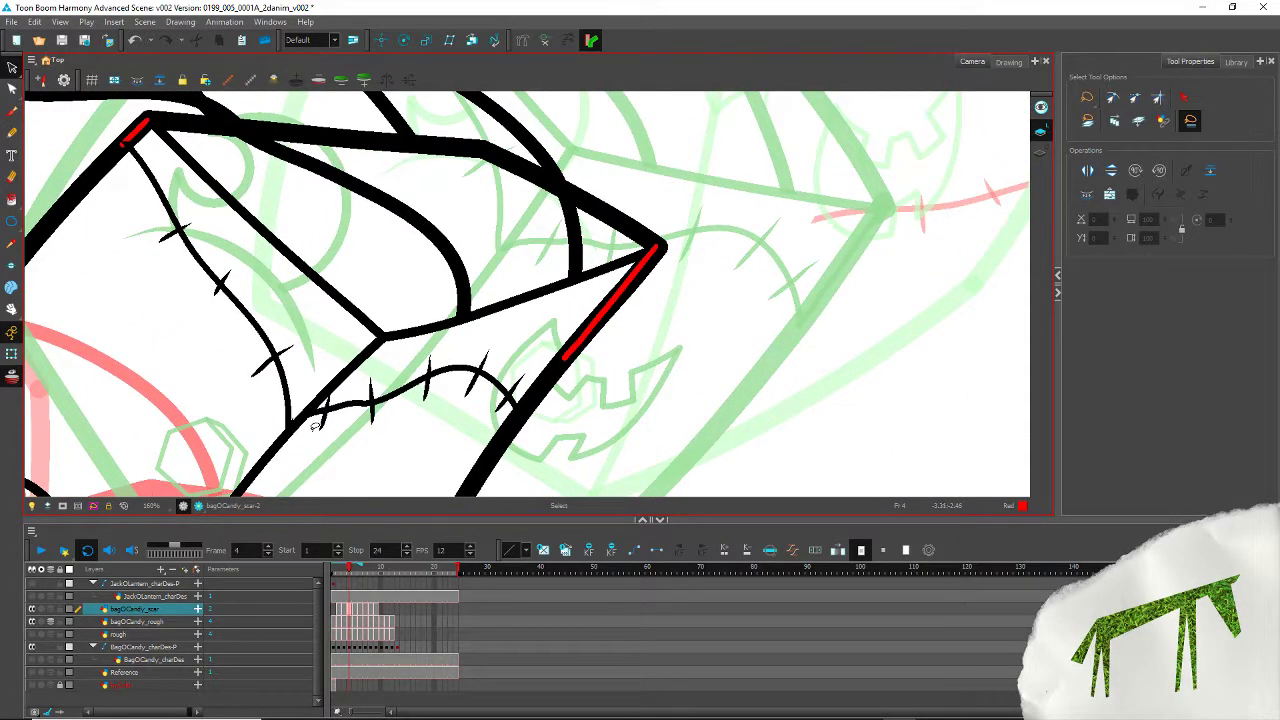
mouse_move(313, 425)
mouse_down()
mouse_move(500, 406)
mouse_move(507, 359)
mouse_move(437, 347)
mouse_move(391, 359)
mouse_move(314, 409)
mouse_move(312, 426)
mouse_move(339, 412)
mouse_move(274, 395)
mouse_move(357, 284)
mouse_up()
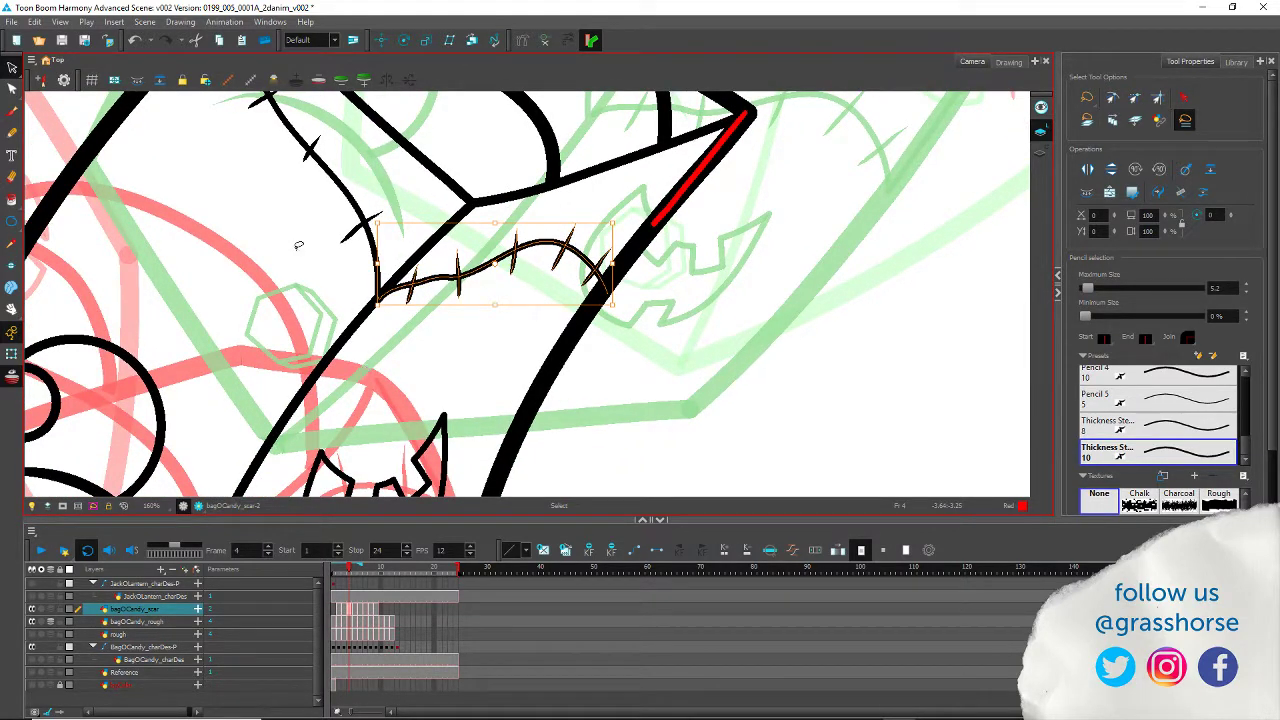
Step: Flip back and forth between frames 3, 4 and 5 to examine how the bag and its seam move
scroll(298, 245, down, 5)
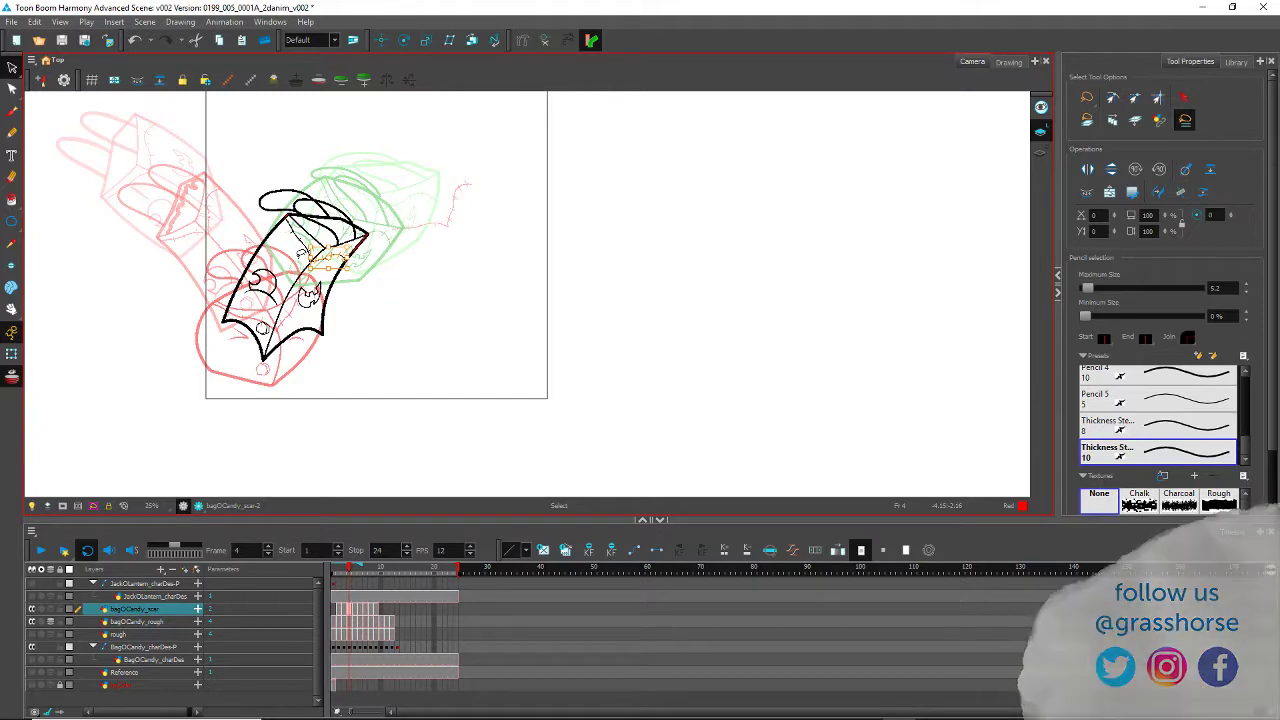
key(comma)
key(period)
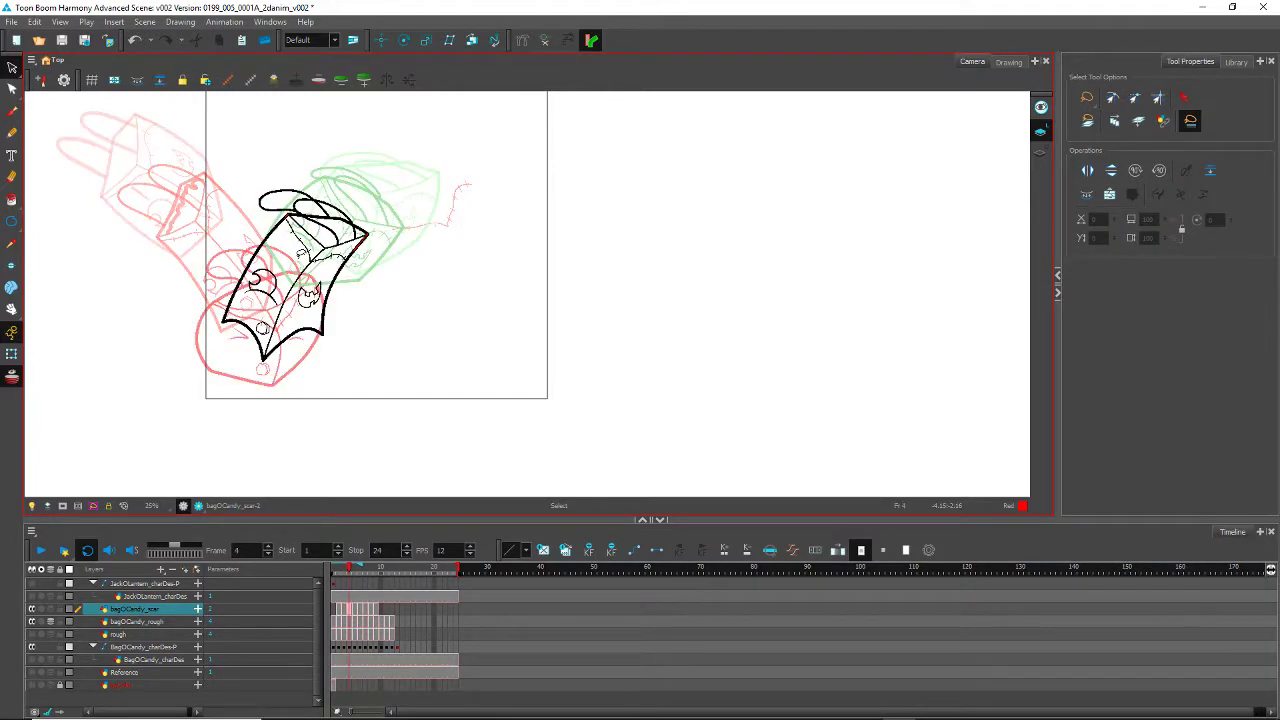
key(period)
key(comma)
key(period)
key(comma)
key(period)
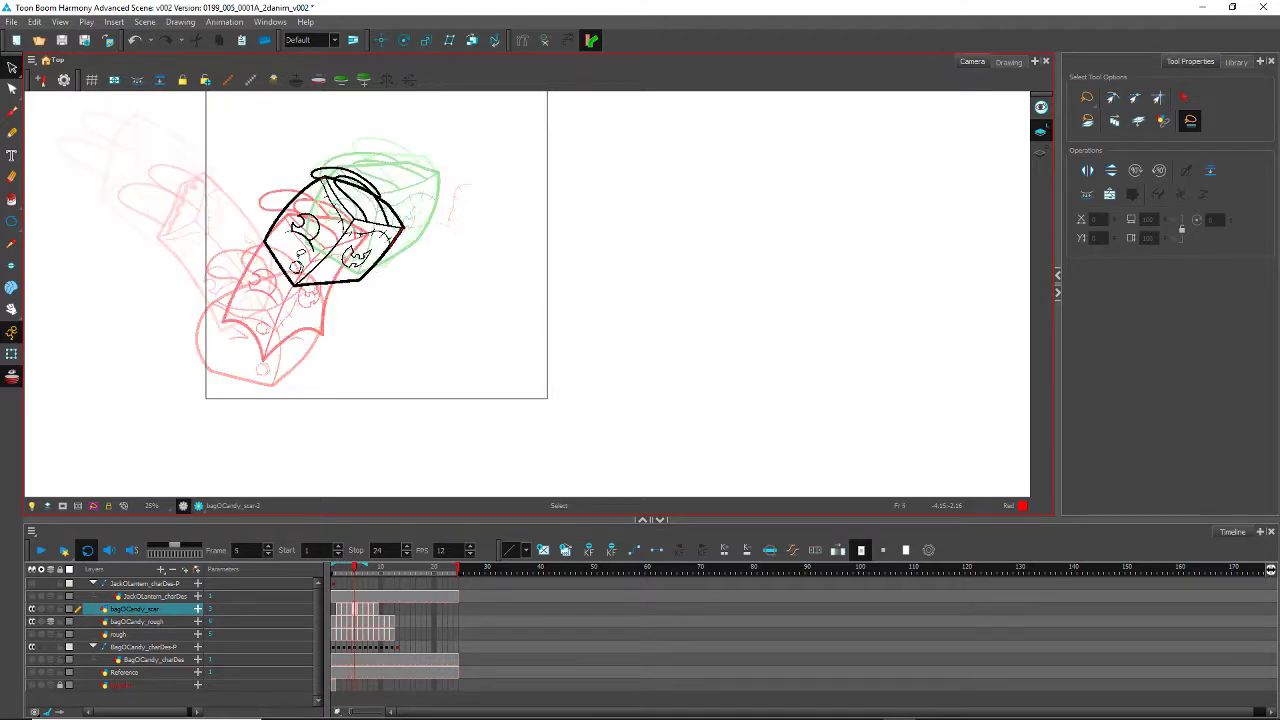
key(comma)
key(comma)
key(period)
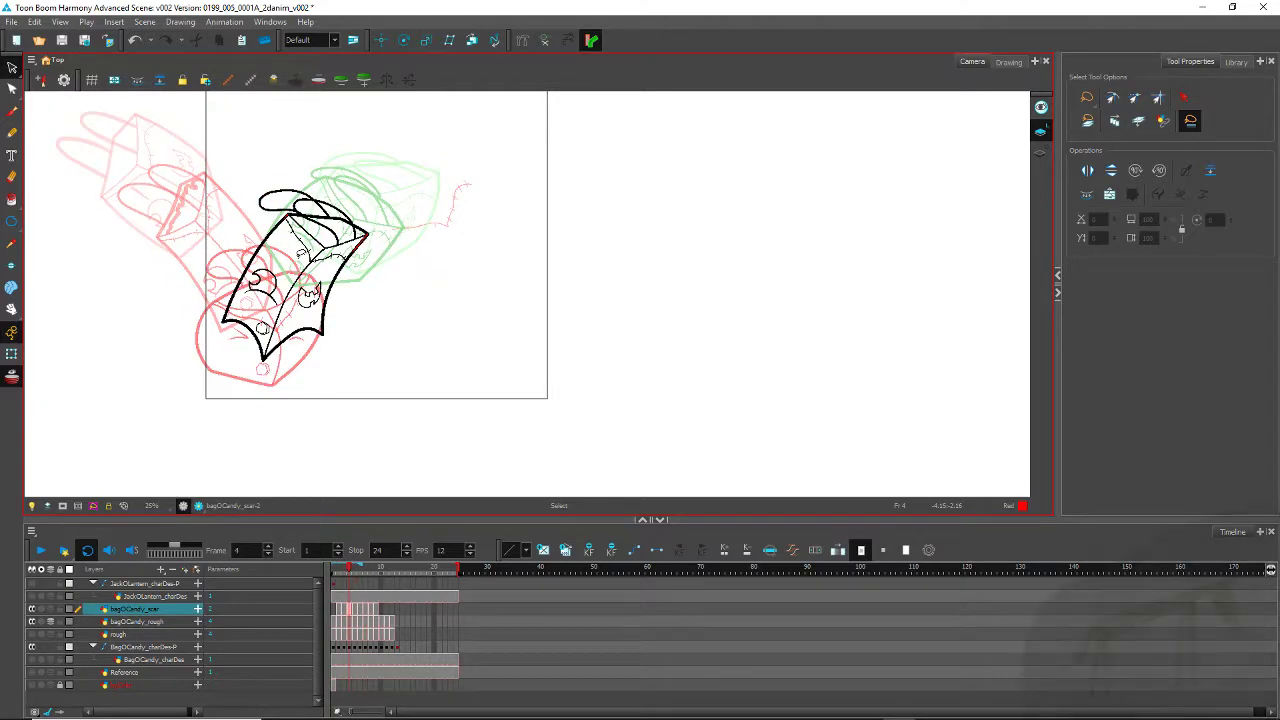
Step: Draw a new seam curve on frame 4 with the Pencil 3 preset, from the bag's front corner to the end of the red guide line
scroll(300, 254, up, 6)
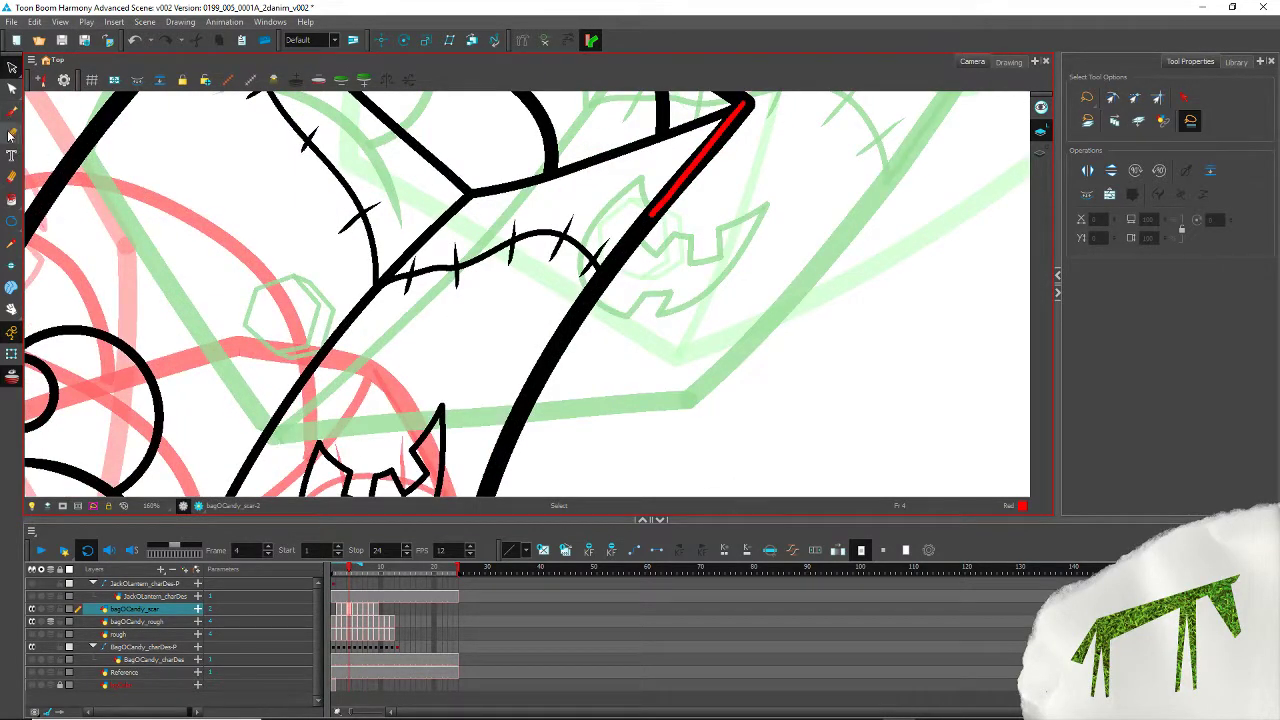
click(11, 132)
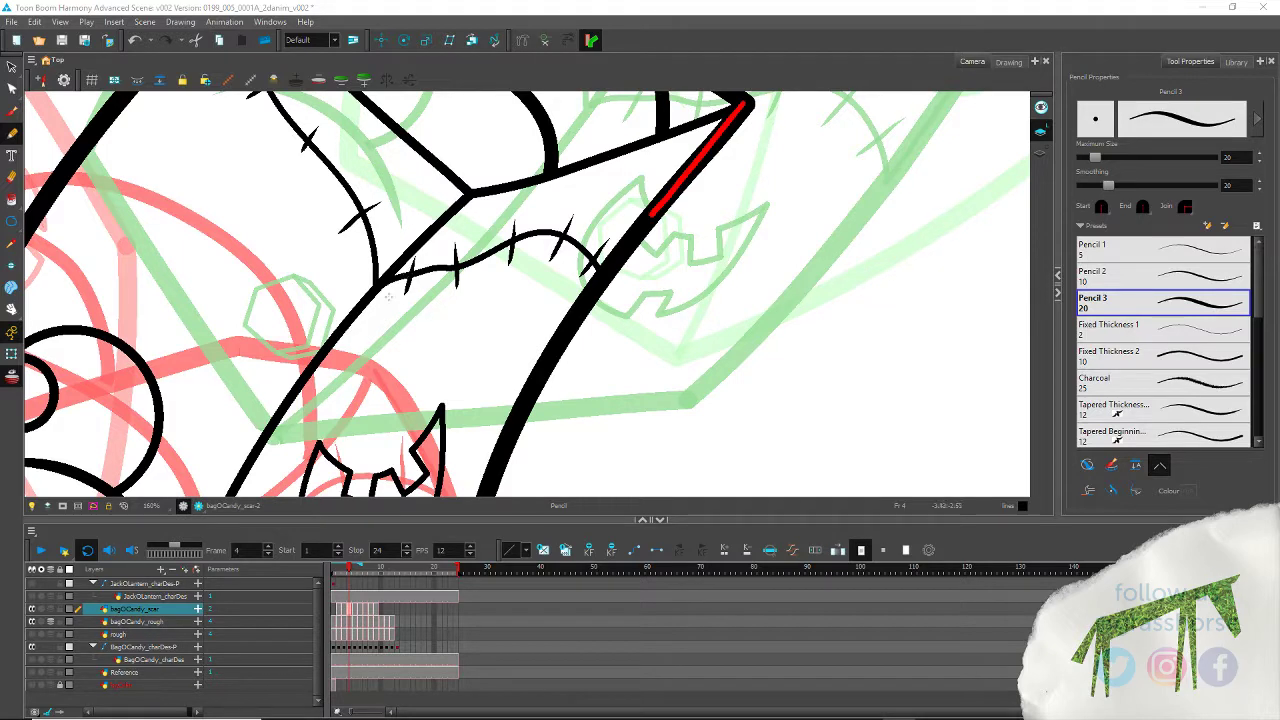
mouse_move(378, 284)
mouse_down()
mouse_move(430, 265)
mouse_move(468, 290)
mouse_move(551, 203)
mouse_move(588, 191)
mouse_move(624, 194)
mouse_move(662, 225)
mouse_up()
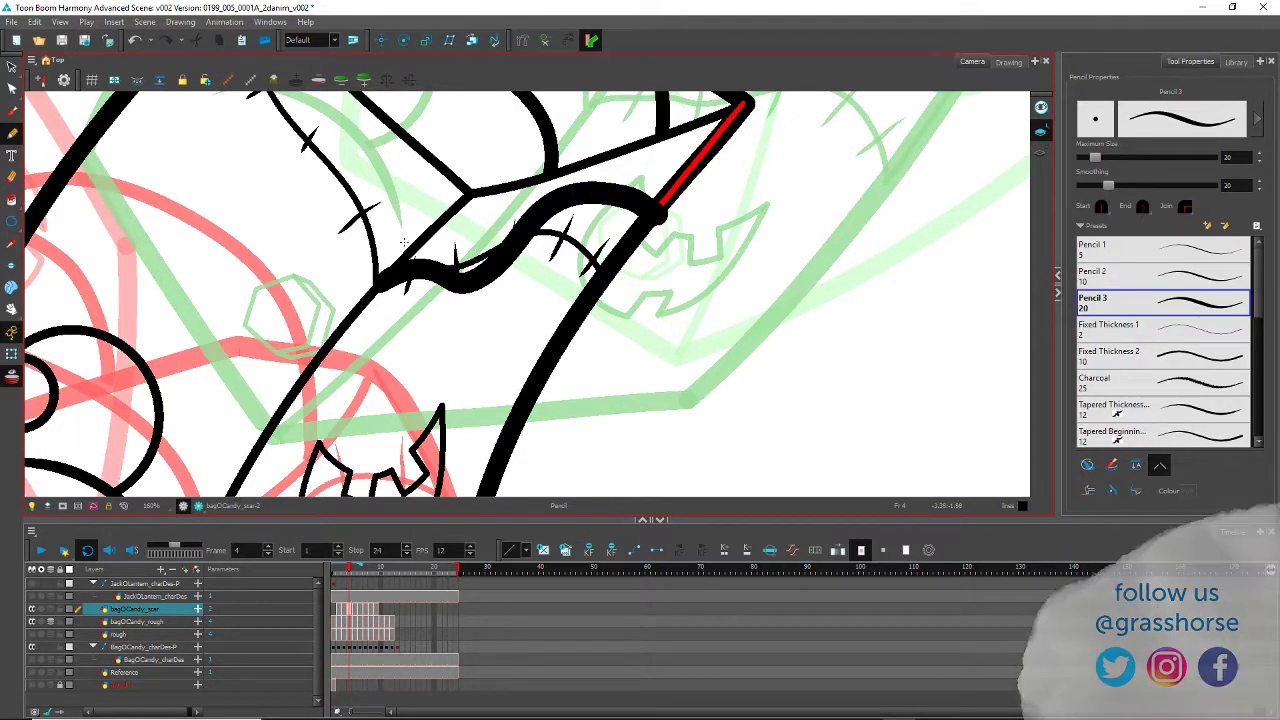
Step: Thin the newly drawn seam curve on frame 4 and set its minimum size to 100%
click(11, 66)
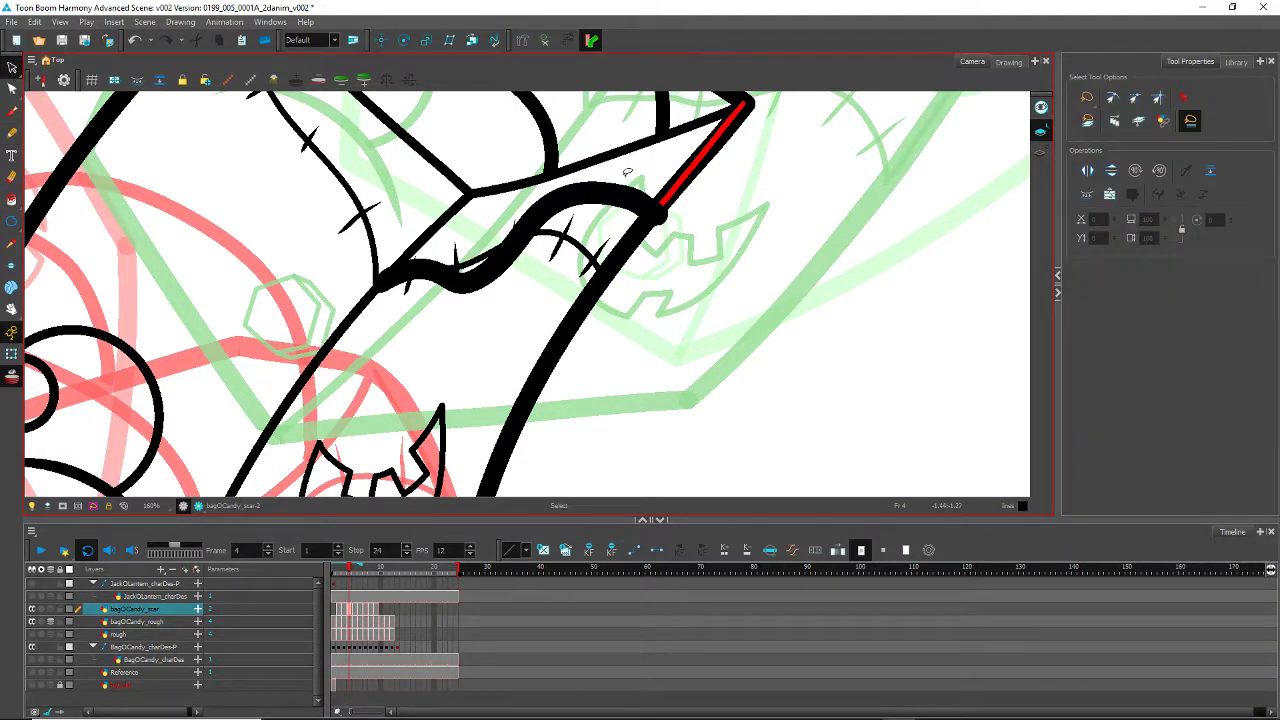
click(615, 190)
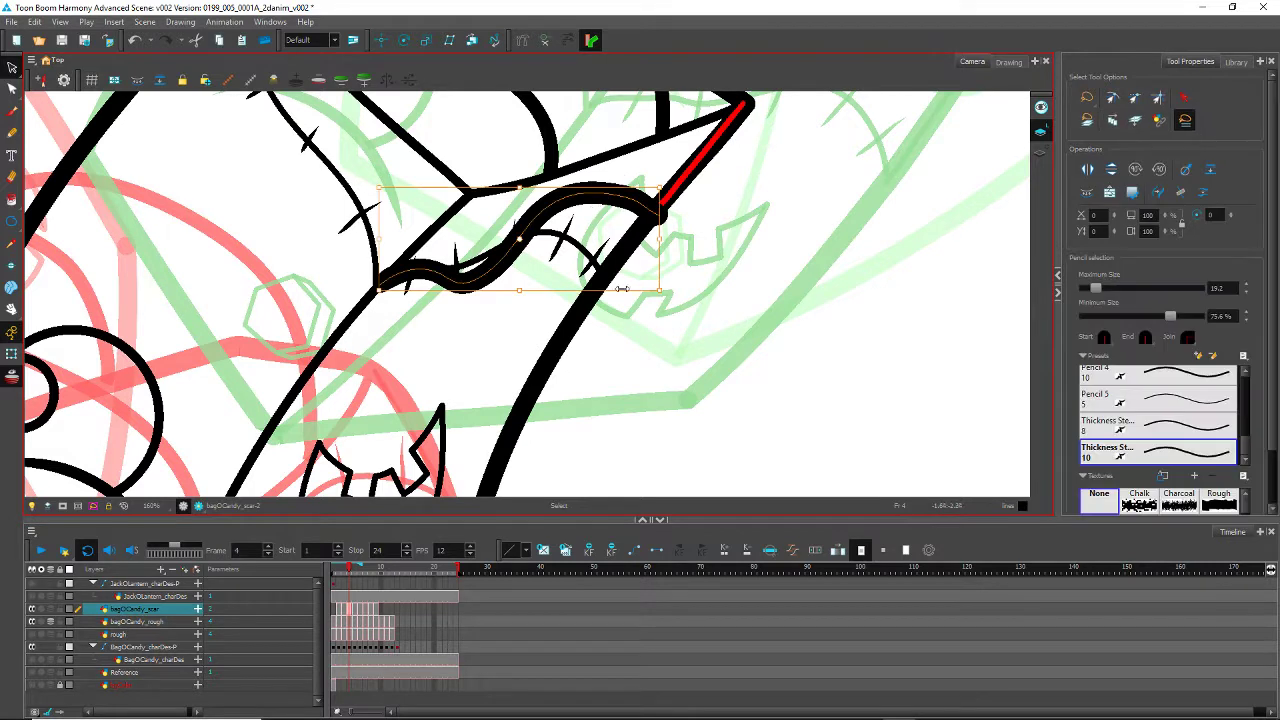
click(1186, 454)
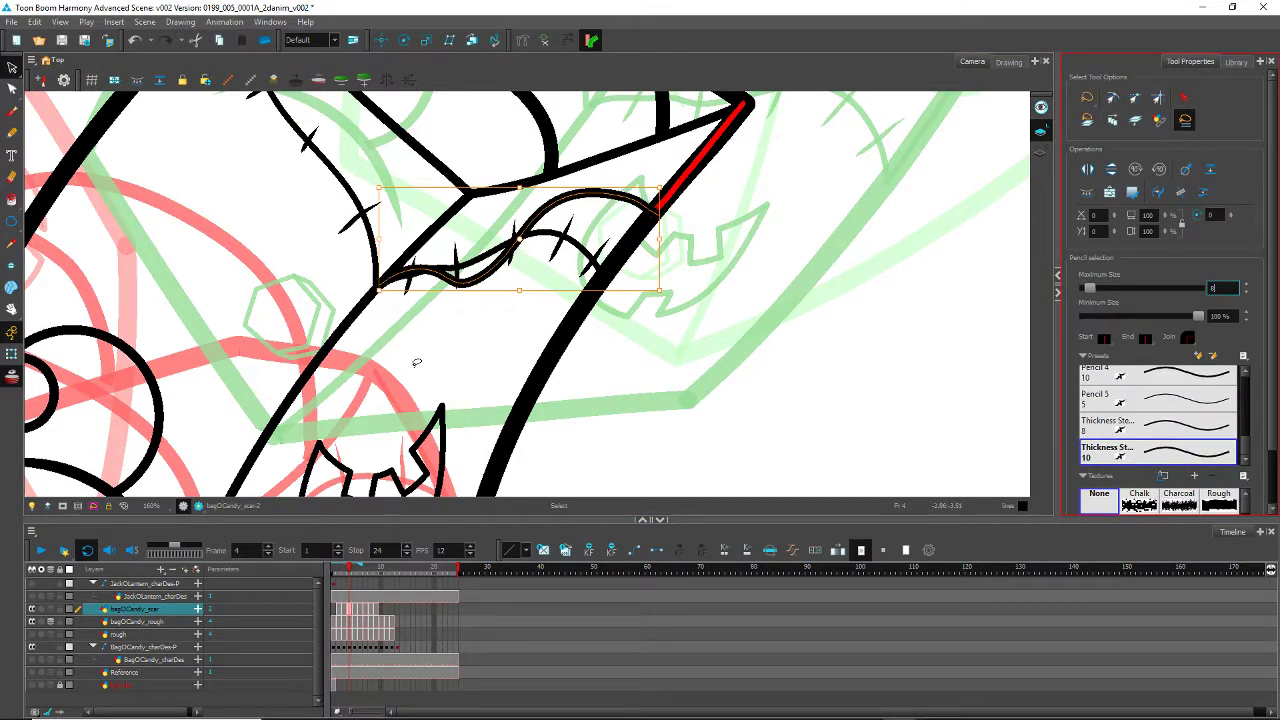
click(400, 362)
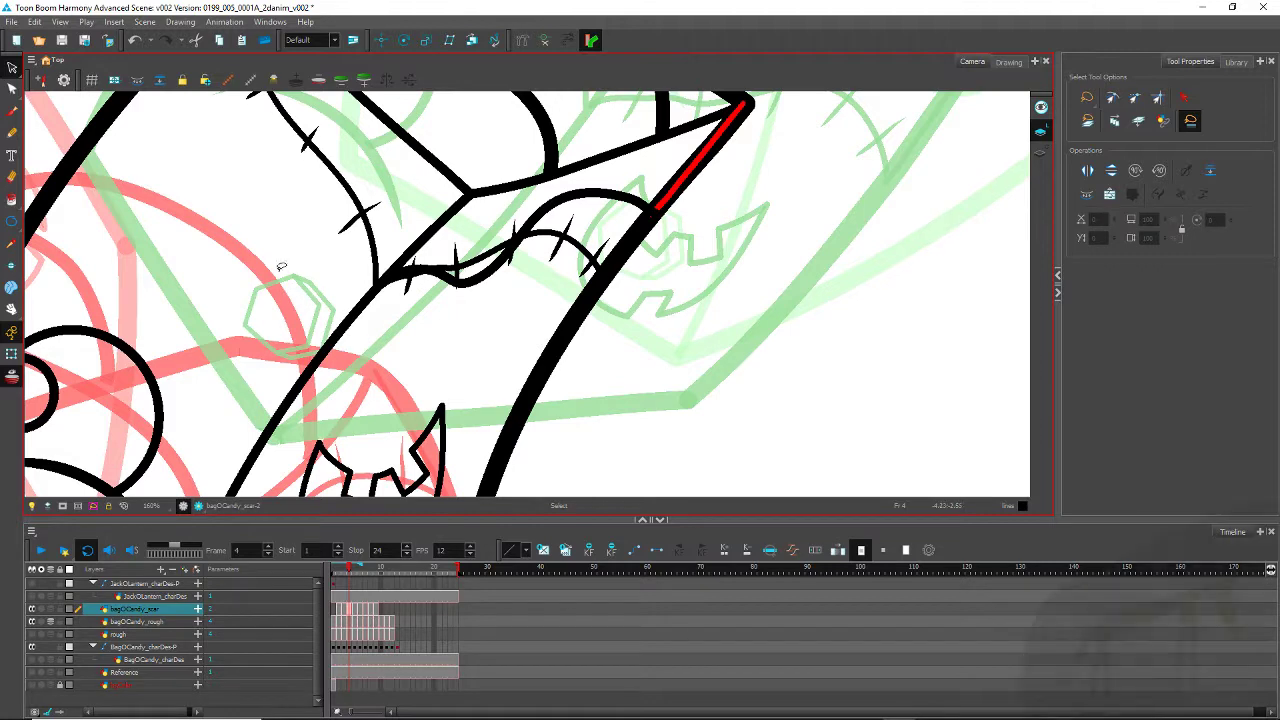
Step: Delete the old right-side seam curve on frame 4, keeping its separate stitch marks
drag(247, 213, 306, 306)
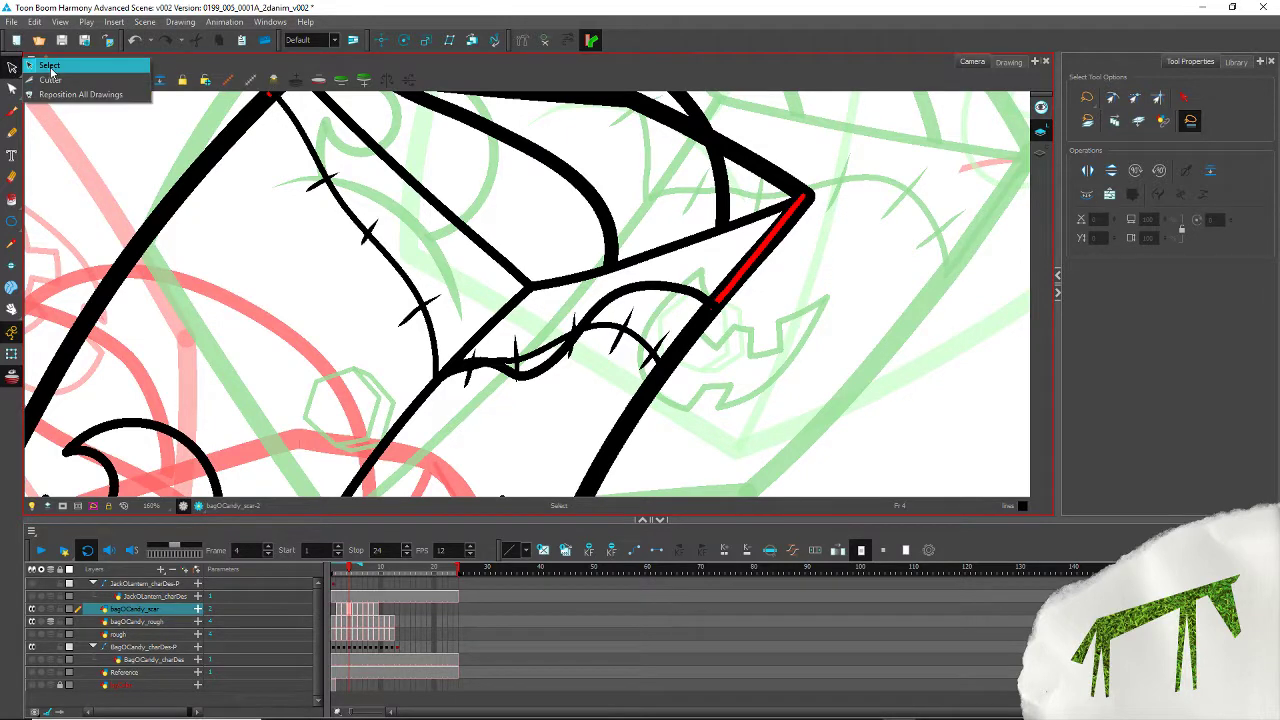
click(624, 357)
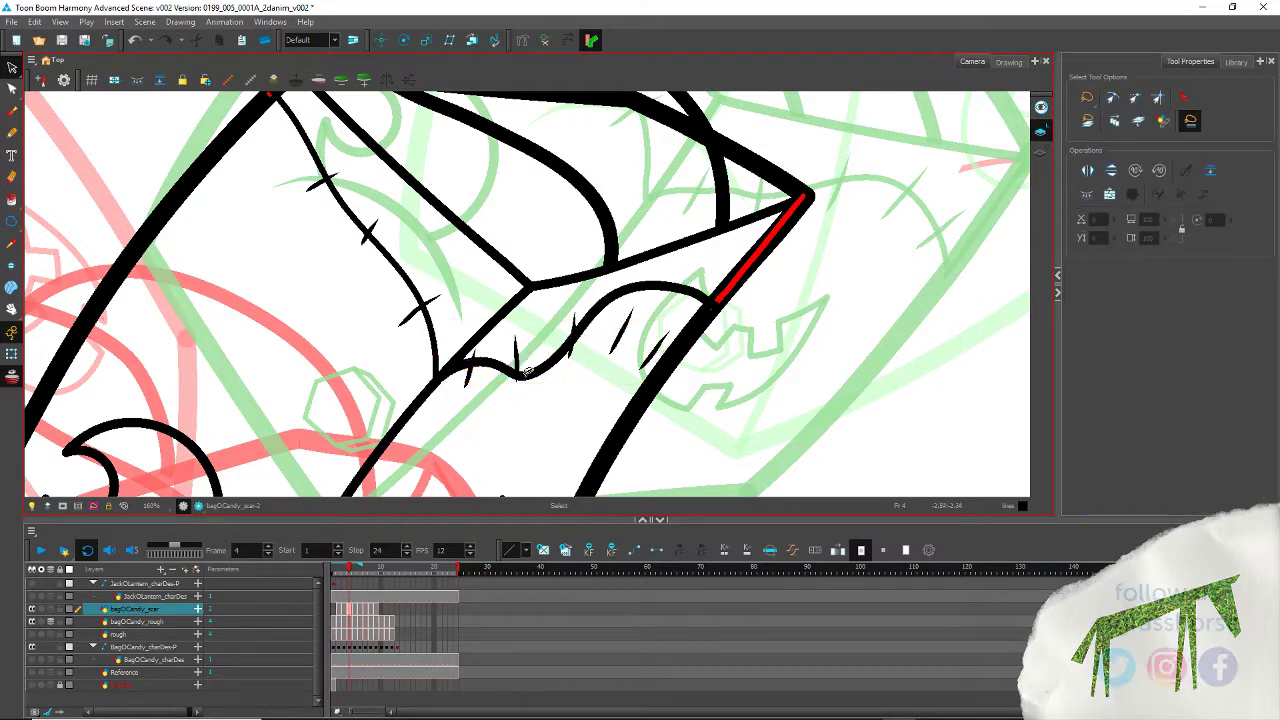
click(441, 438)
Step: Move the two stitches nearest the bag's right edge up onto the new seam curve and angle them across it
click(617, 325)
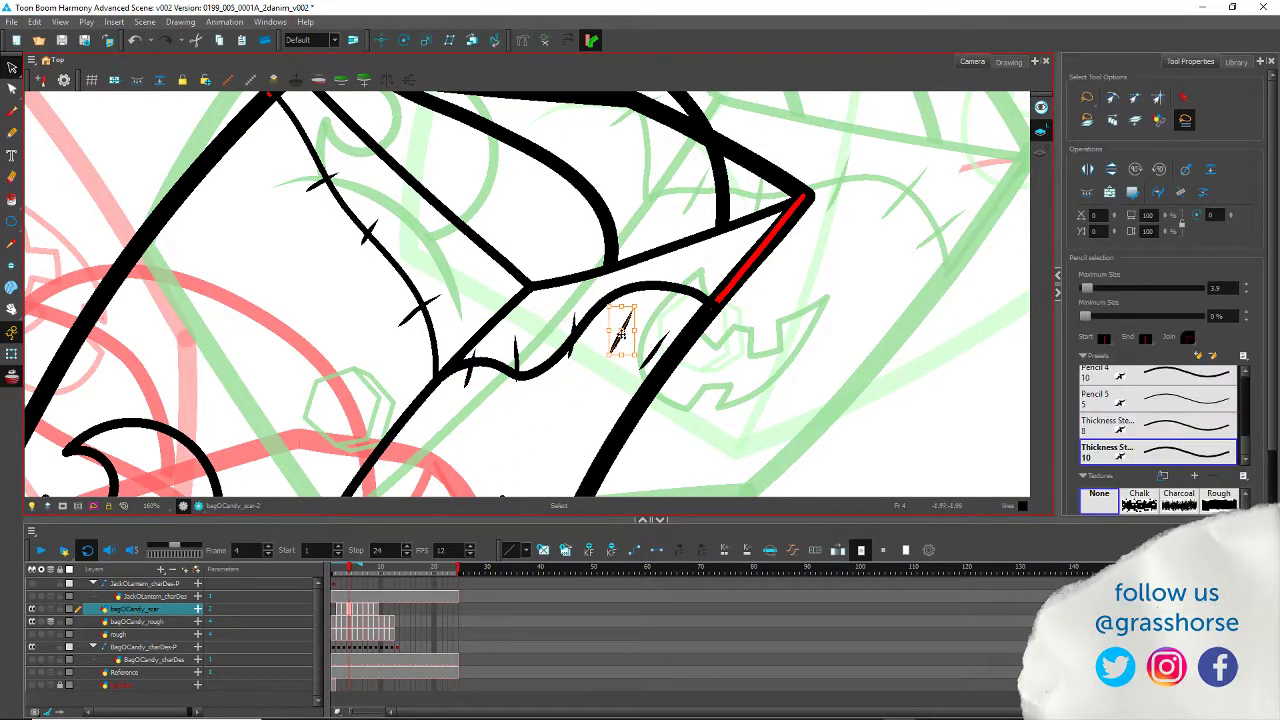
key(Delete)
key(ctrl+z)
key(Delete)
key(ctrl+z)
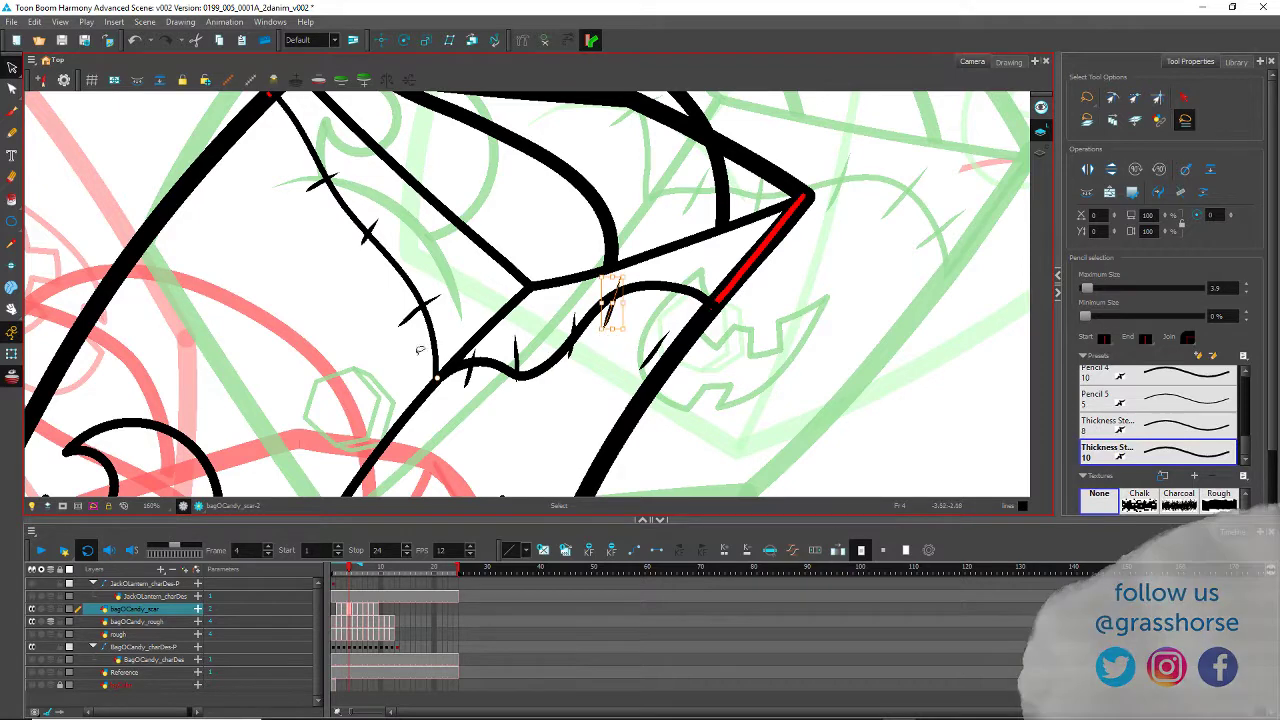
drag(603, 298, 646, 347)
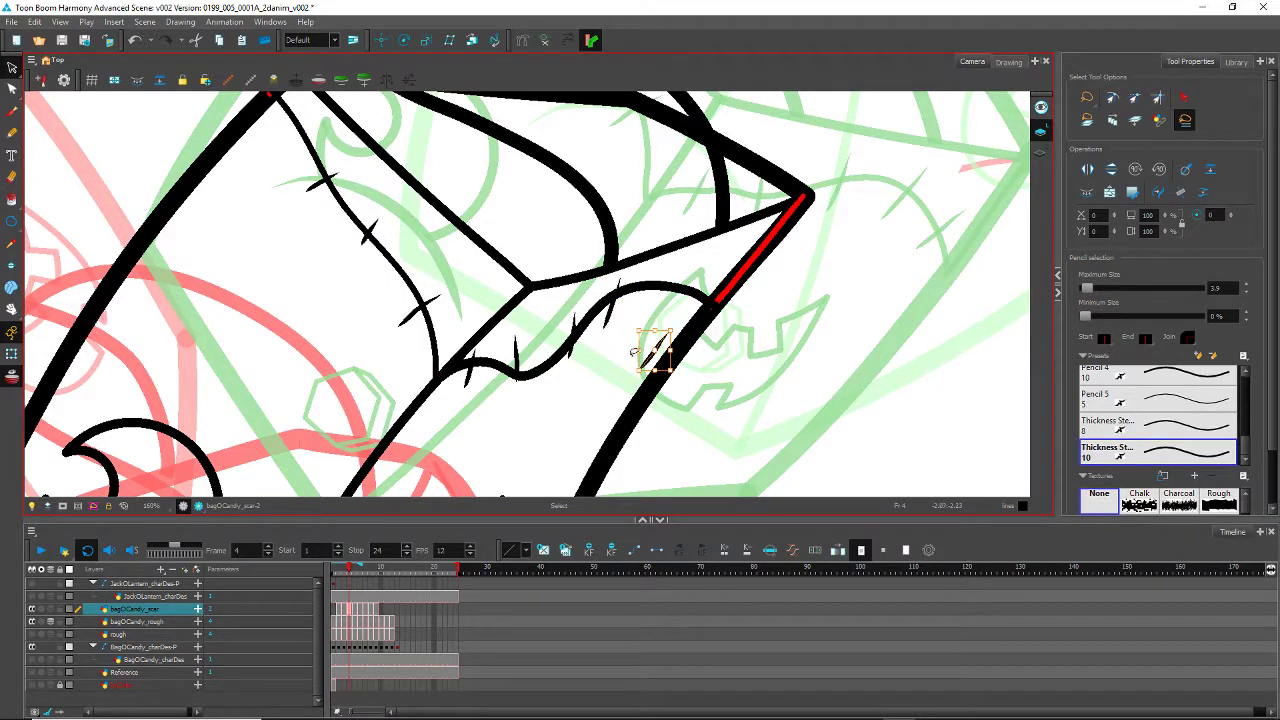
click(621, 335)
drag(435, 379, 438, 376)
drag(634, 376, 641, 324)
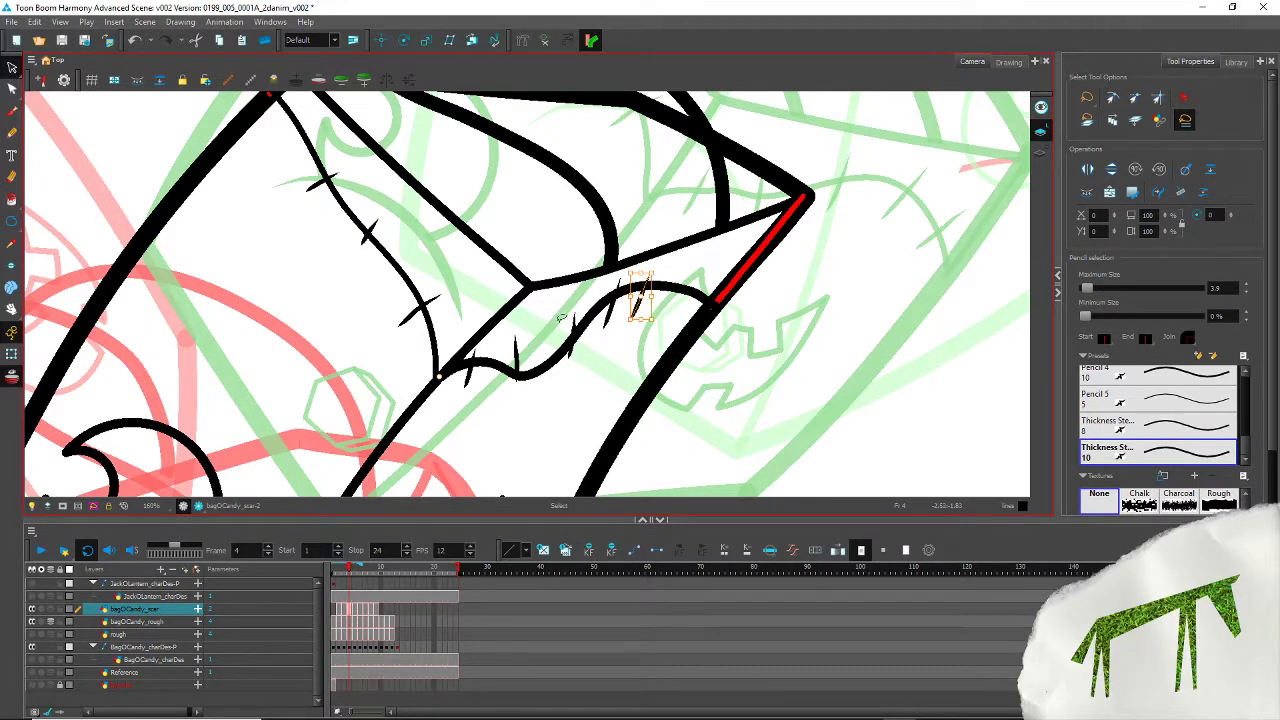
Step: Reposition the two stitches nearest the bag's front corner so they cross the new seam curve
click(507, 344)
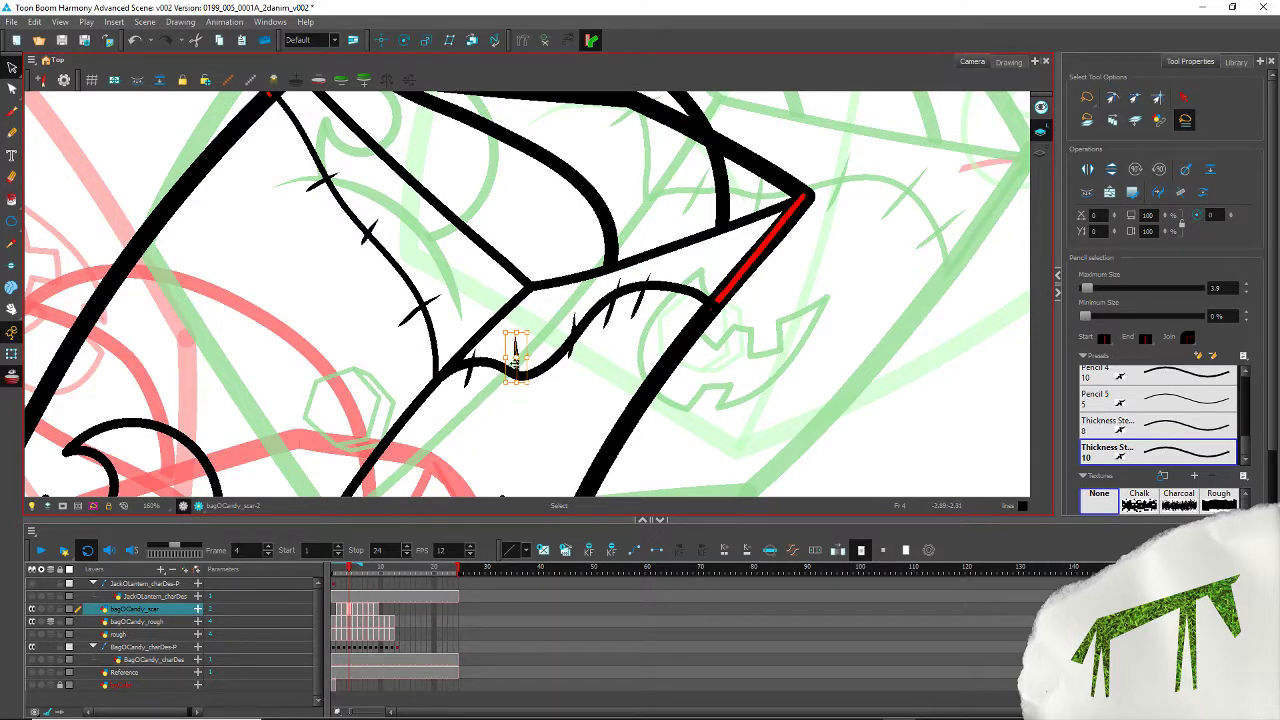
drag(514, 362, 437, 383)
drag(524, 391, 524, 398)
drag(523, 412, 521, 412)
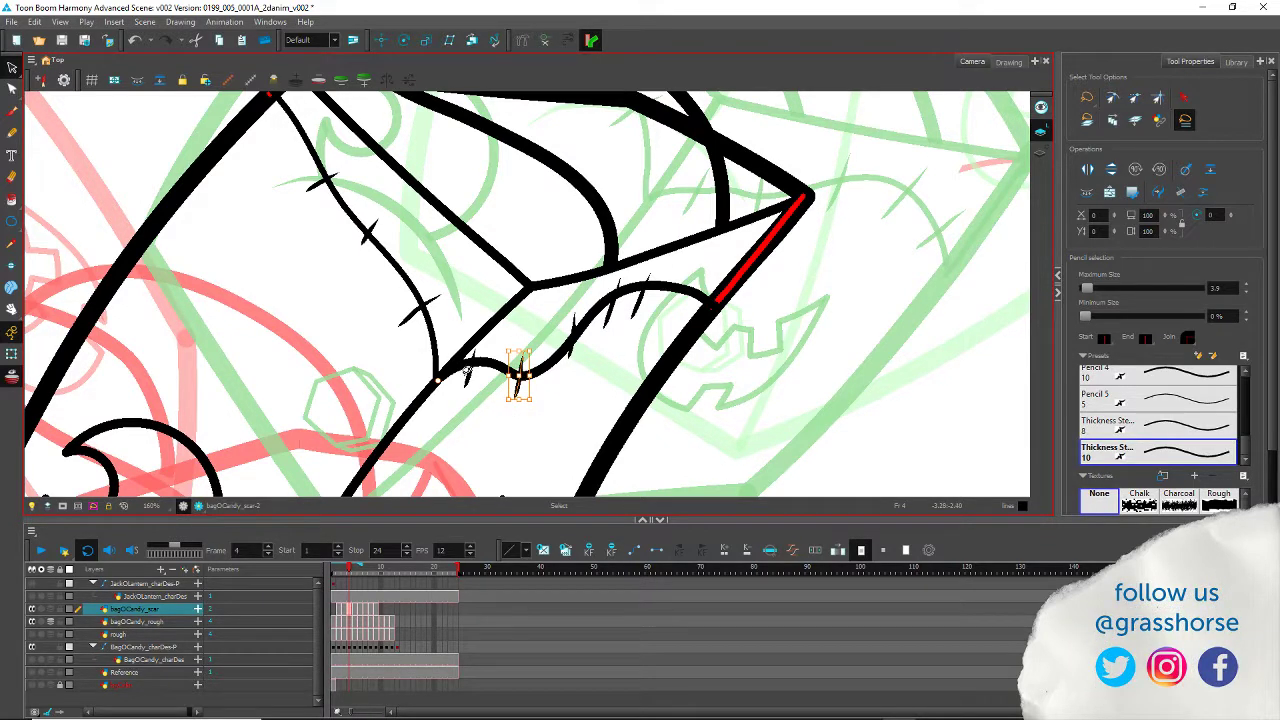
click(466, 372)
drag(466, 373, 475, 369)
click(445, 315)
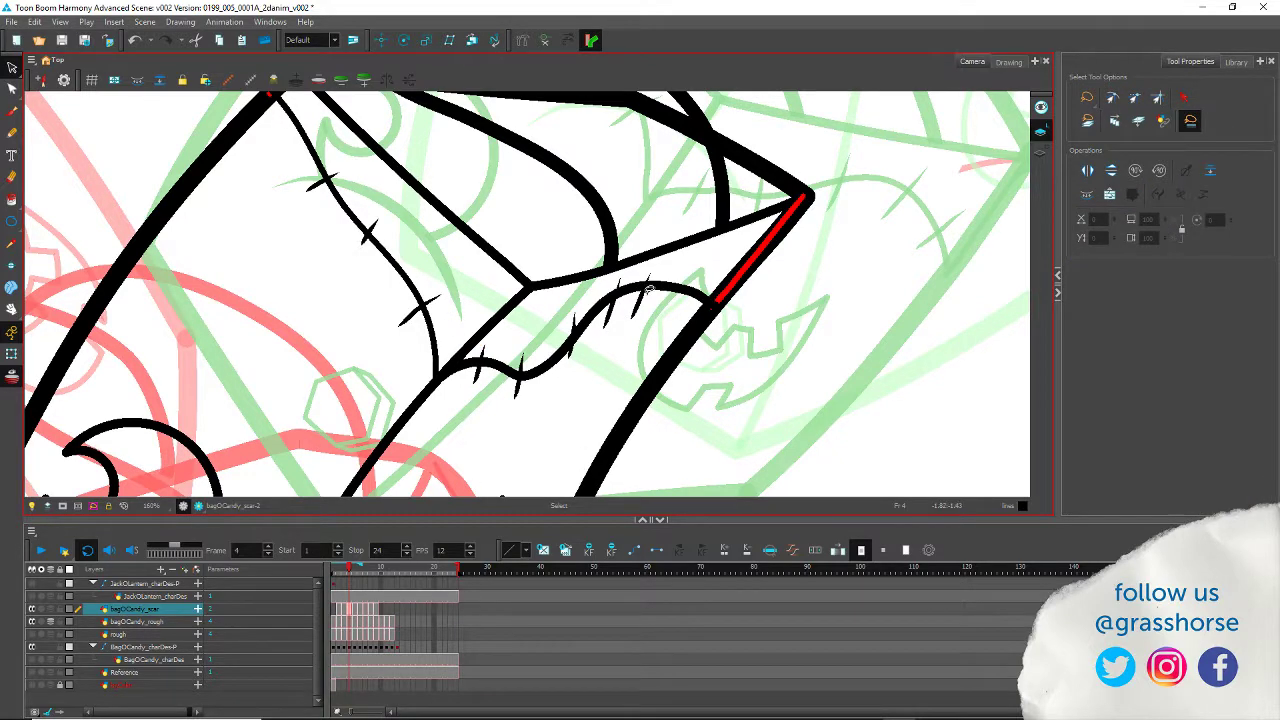
Step: Shift the two upper stitches along the seam toward the bag's right edge and nudge the middle stitch slightly down
click(648, 312)
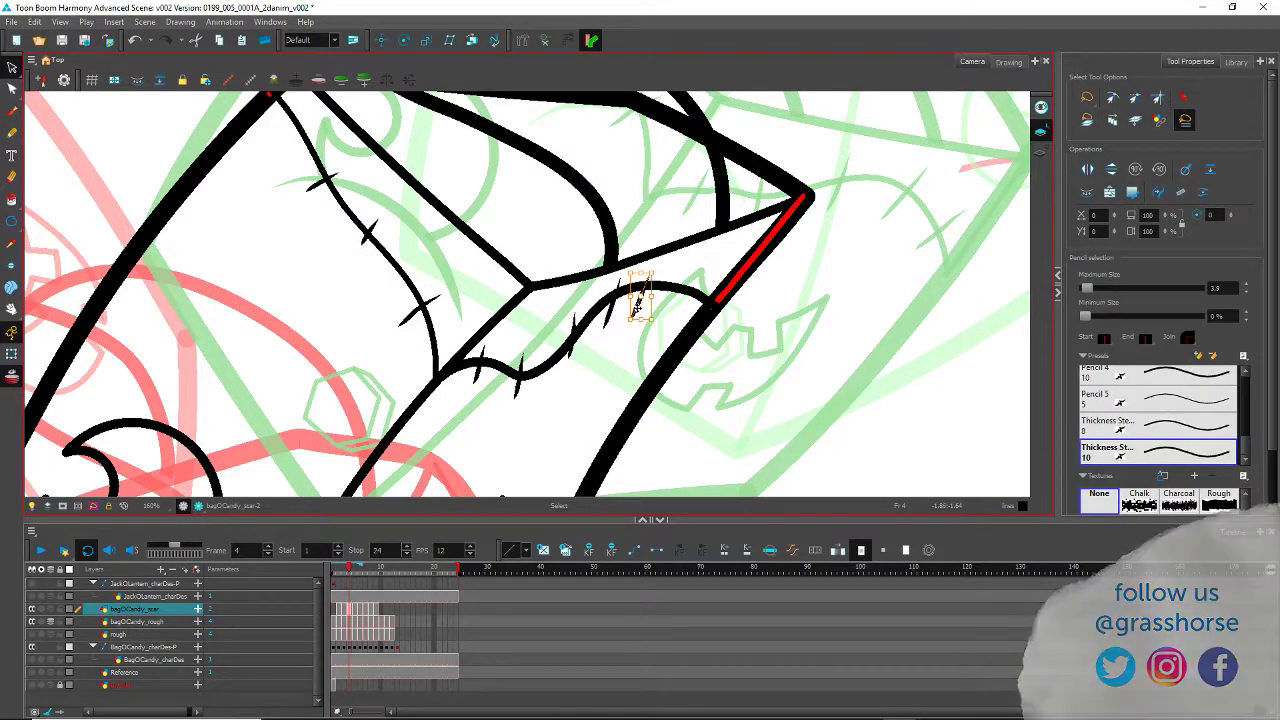
click(610, 306)
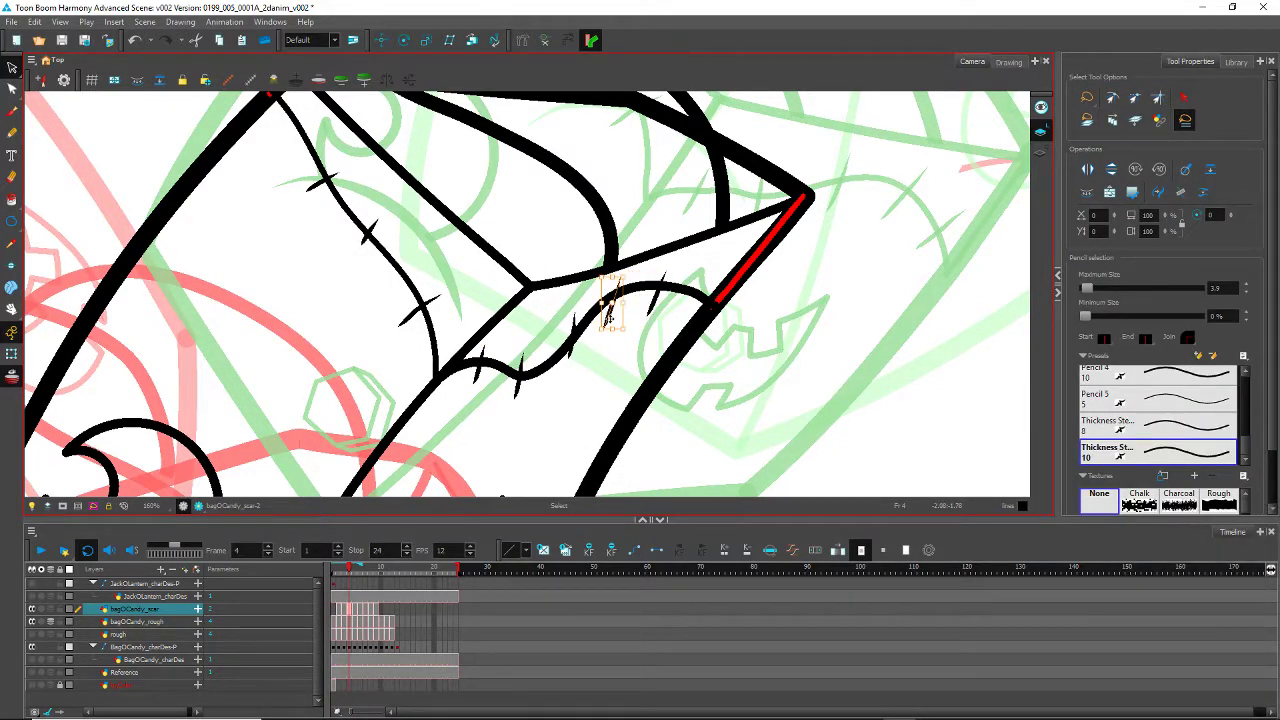
click(618, 371)
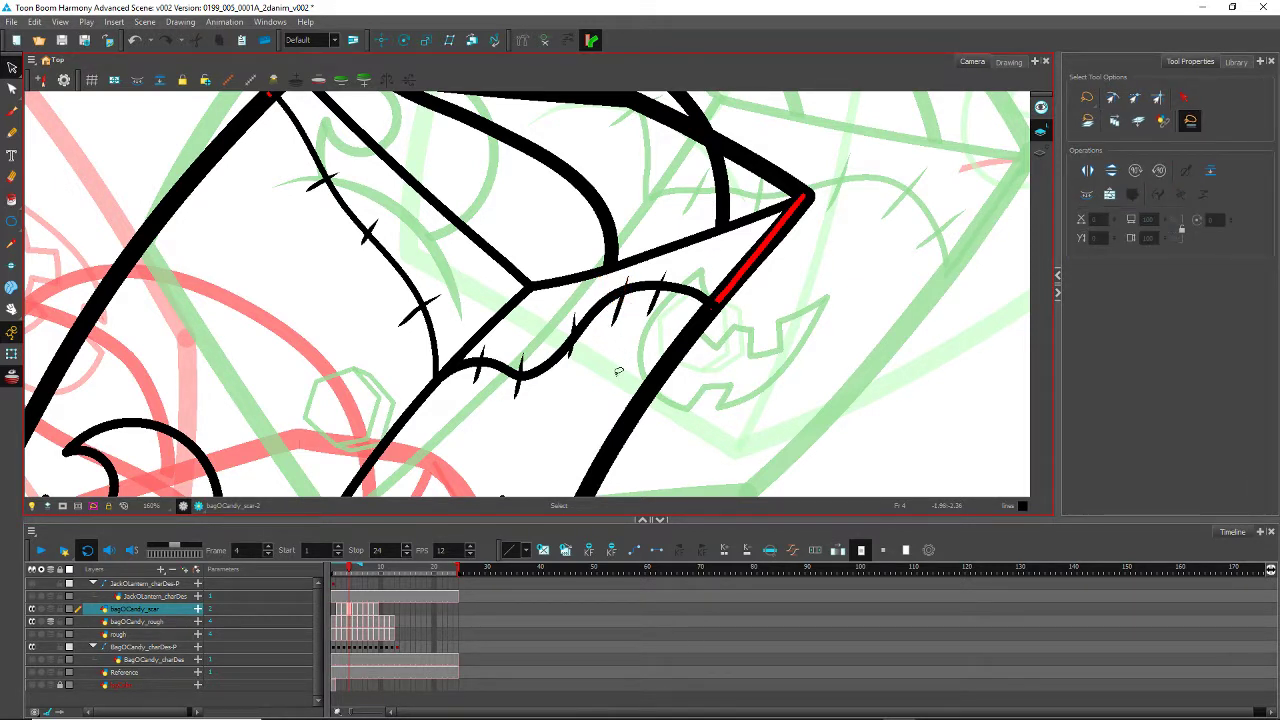
click(562, 311)
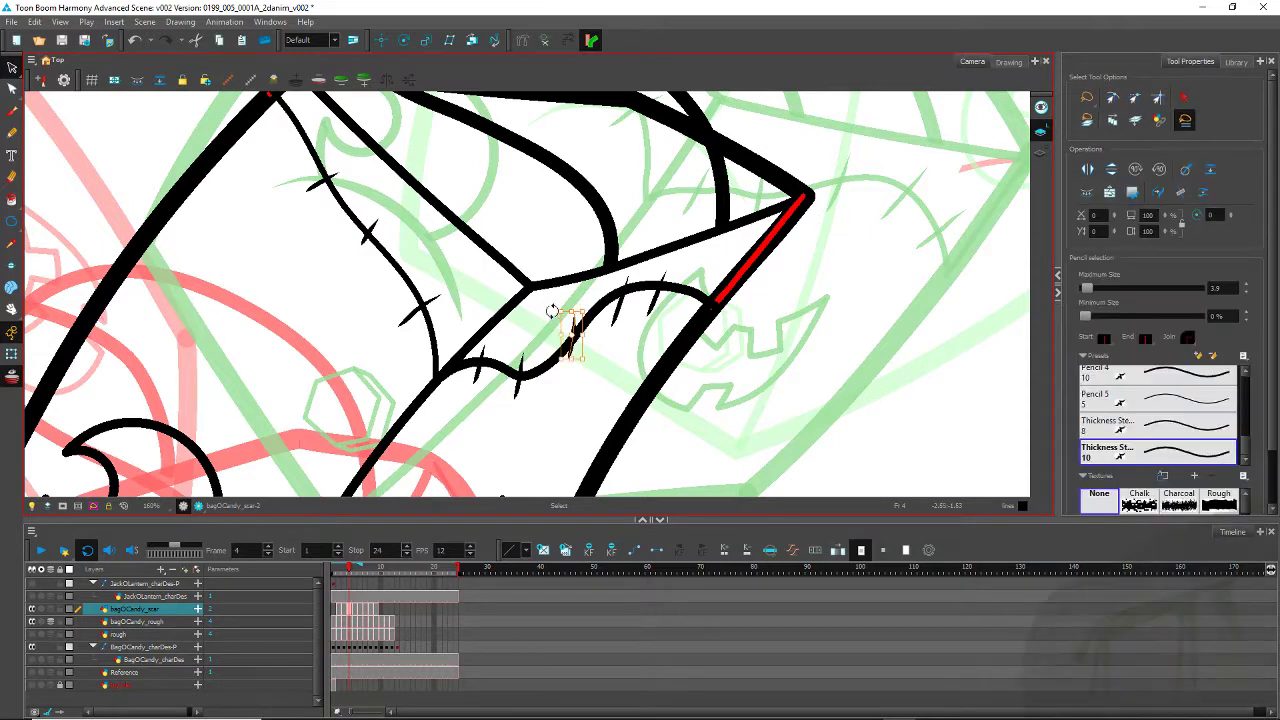
key(Down)
key(Down)
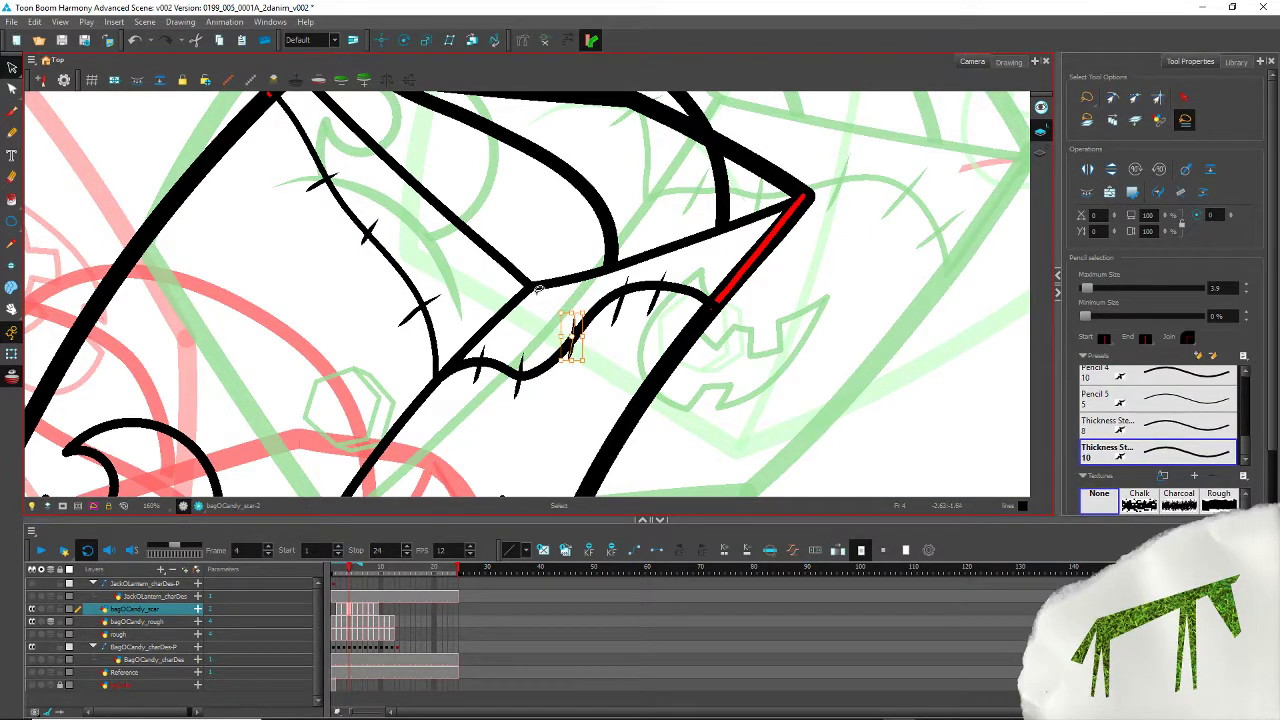
click(459, 300)
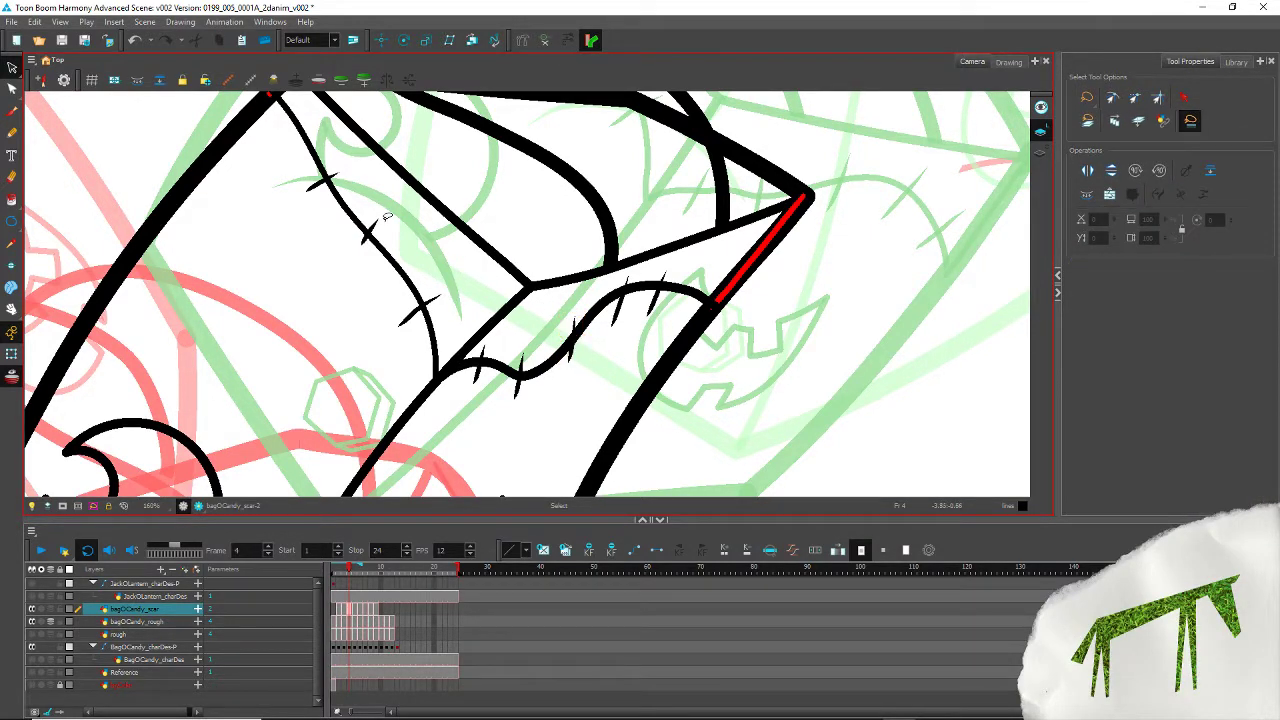
Step: On frame 6, rotate the right-side seam about its lower end toward the red guide line's end and stretch it to the bag's edge
scroll(328, 316, down, 3)
drag(271, 364, 357, 307)
key(period)
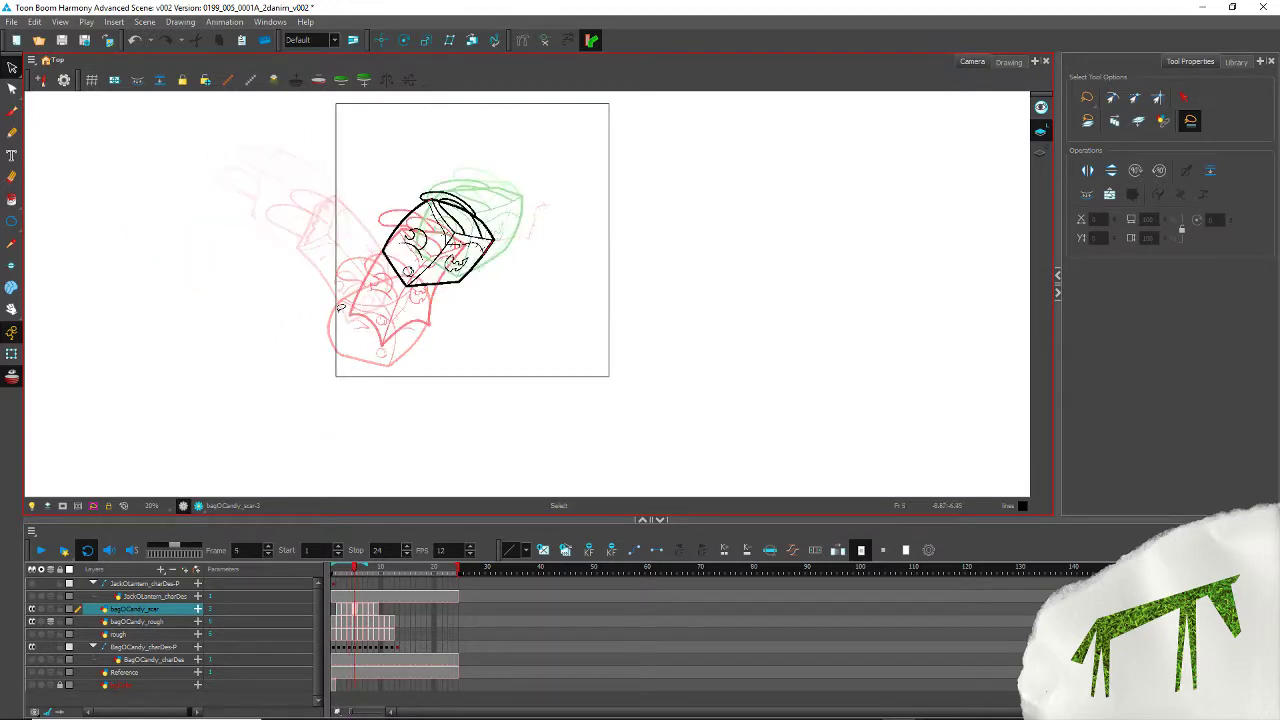
scroll(393, 257, up, 4)
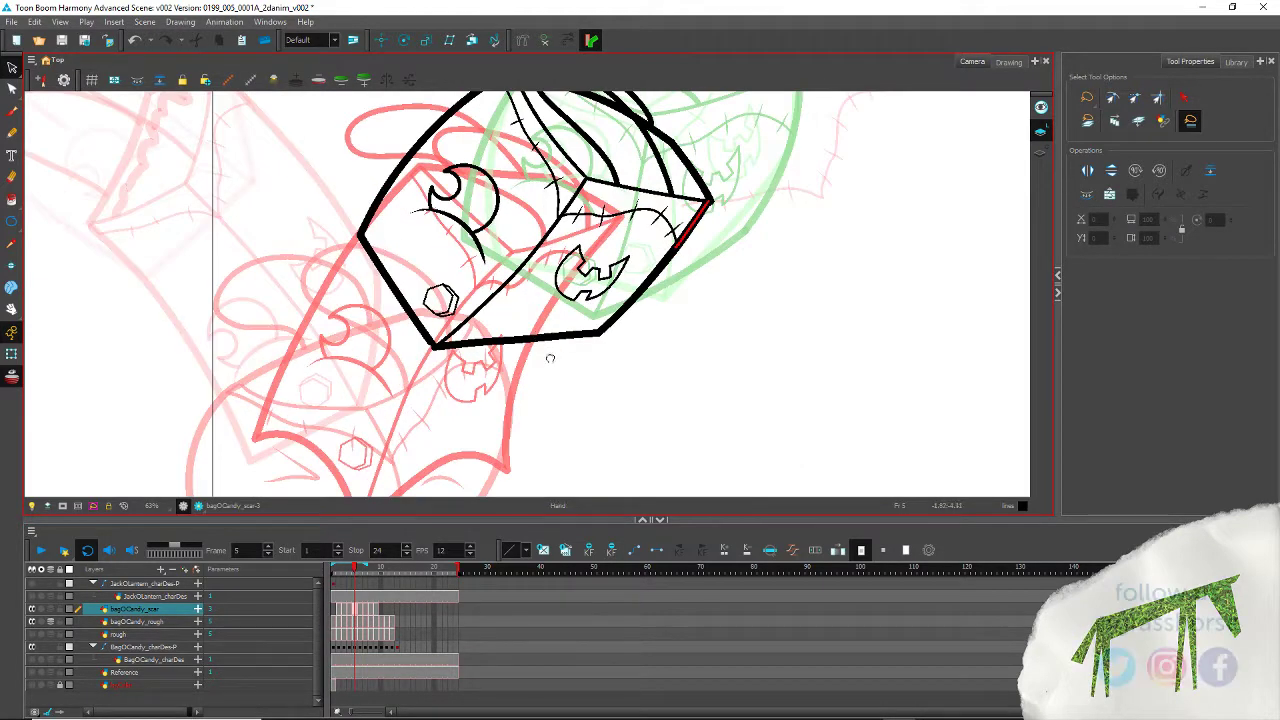
drag(551, 357, 451, 425)
key(period)
drag(560, 389, 506, 460)
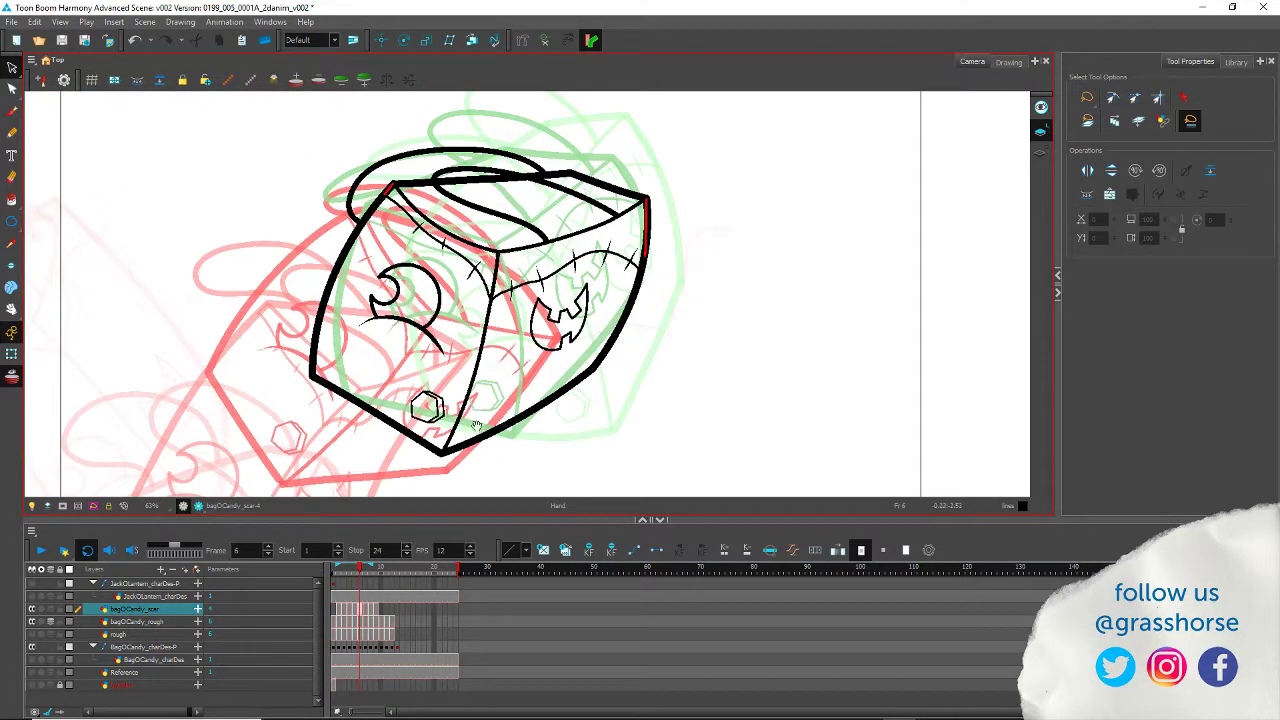
scroll(464, 282, up, 5)
scroll(482, 265, down, 2)
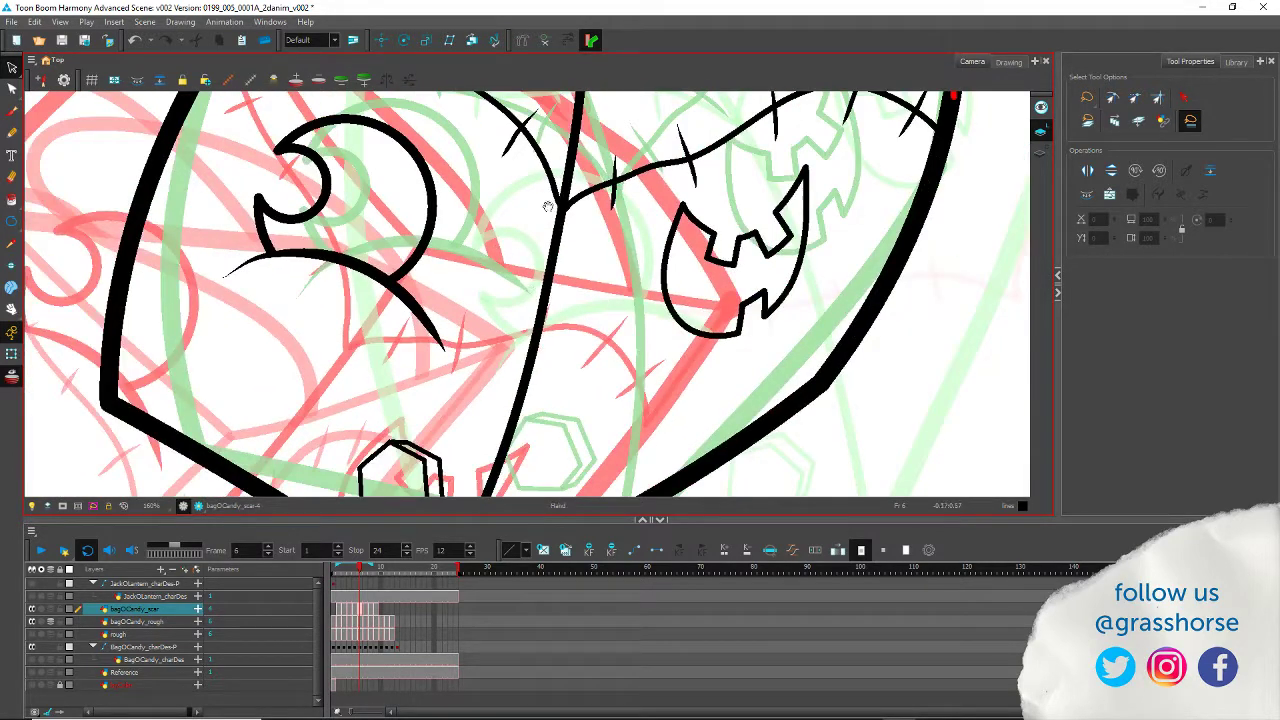
mouse_move(548, 206)
mouse_down()
mouse_move(295, 338)
mouse_move(318, 325)
mouse_move(440, 330)
mouse_move(596, 270)
mouse_move(670, 268)
mouse_move(585, 225)
mouse_move(437, 265)
mouse_move(376, 299)
mouse_move(360, 330)
mouse_up()
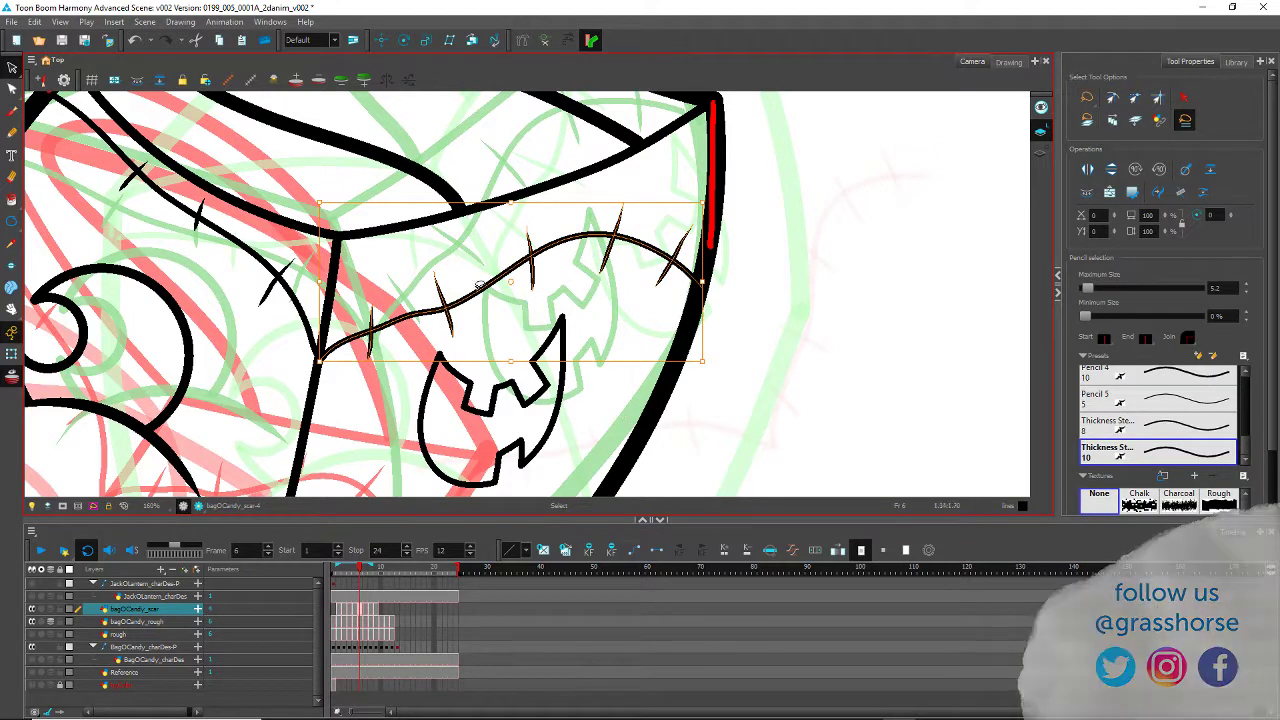
click(328, 381)
click(318, 361)
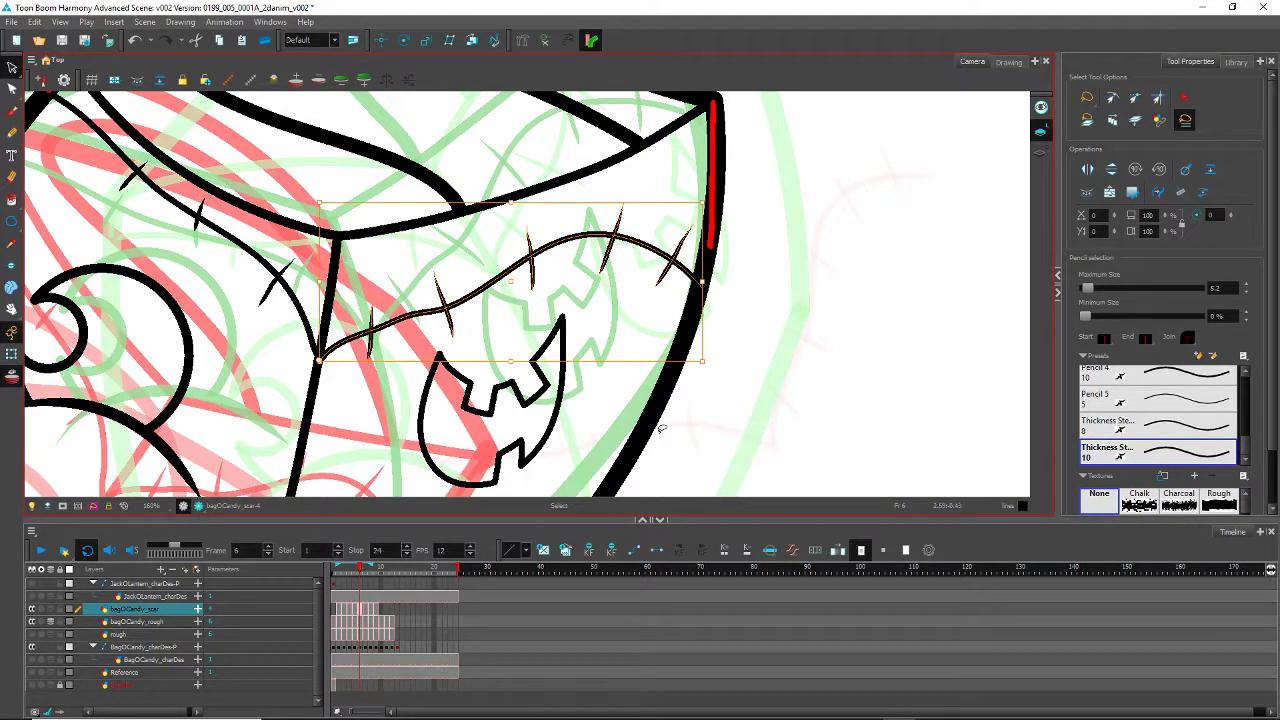
drag(699, 373, 702, 341)
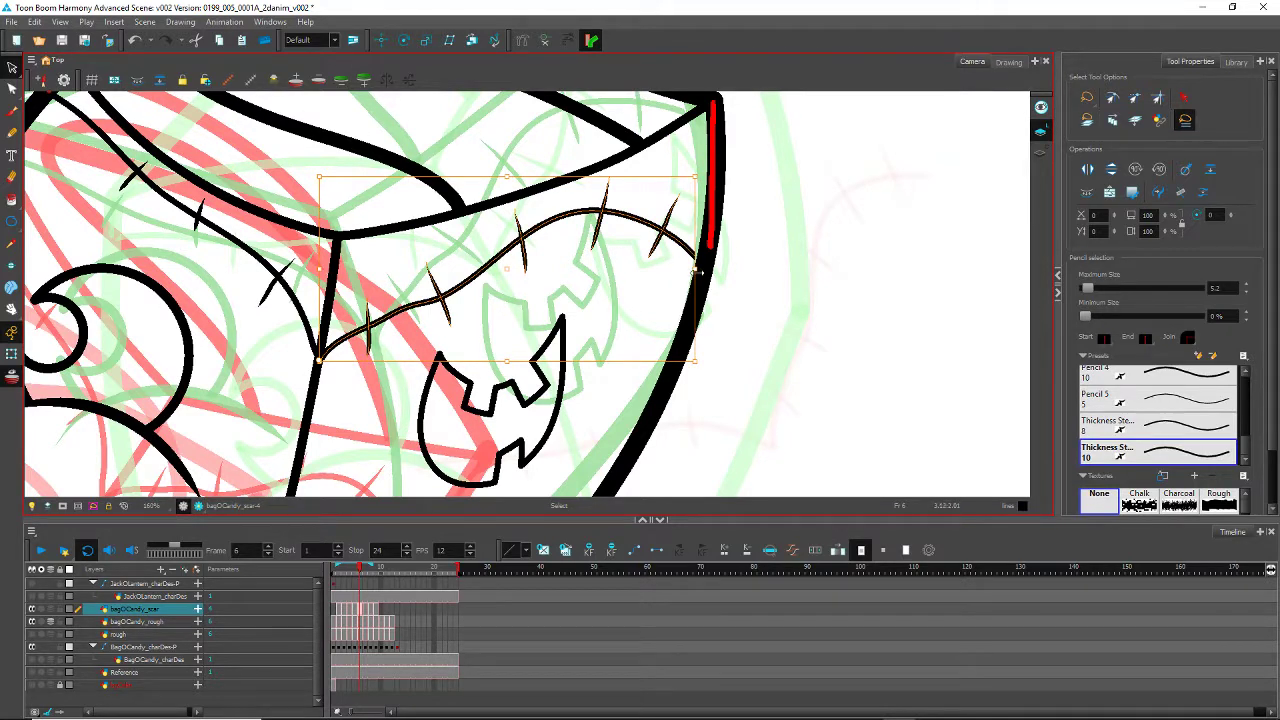
drag(695, 270, 704, 268)
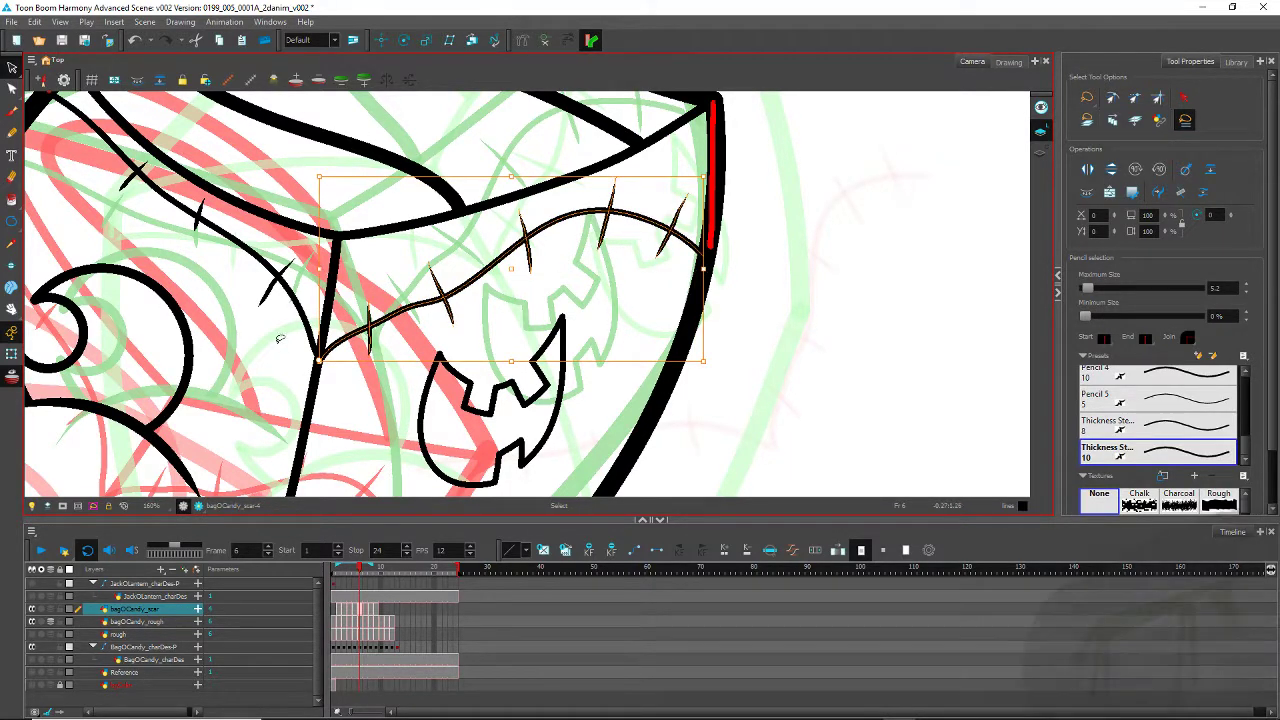
Step: Compare the neighbouring frames, and show the right-side seam's contour points on frame 7 to check its end against the red guide line
key(comma)
key(comma)
key(period)
key(period)
key(period)
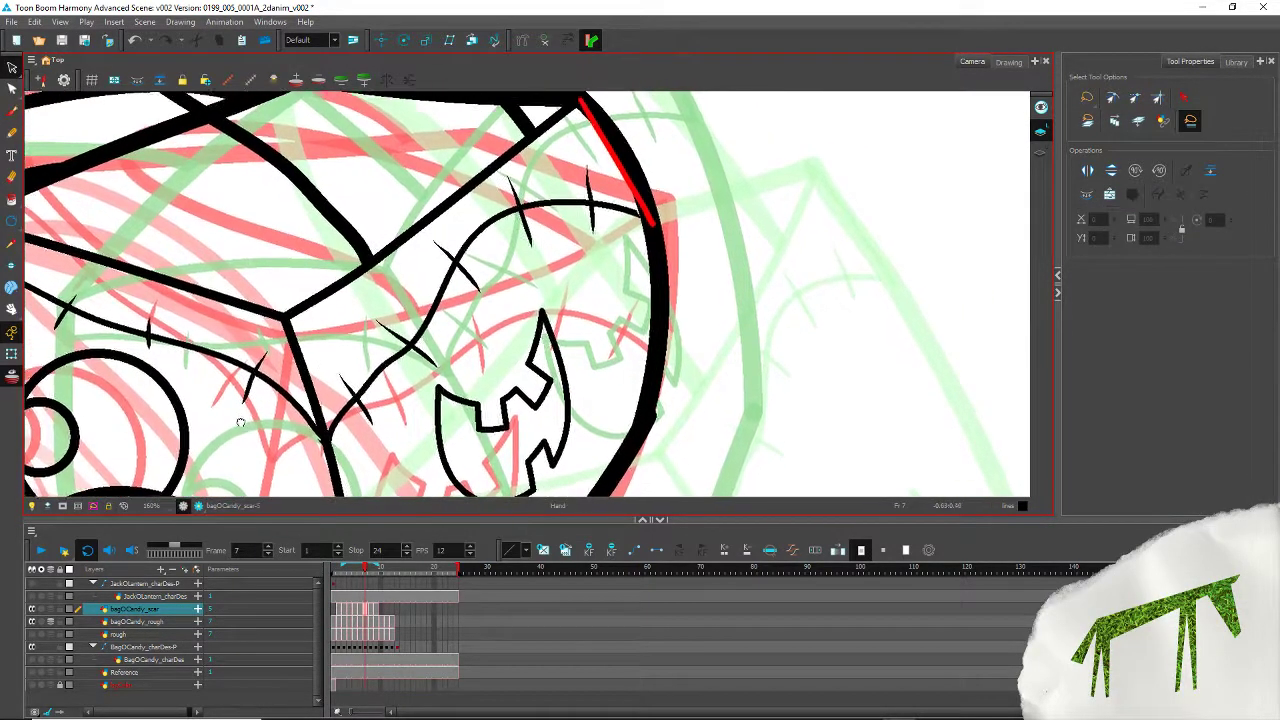
key(.)
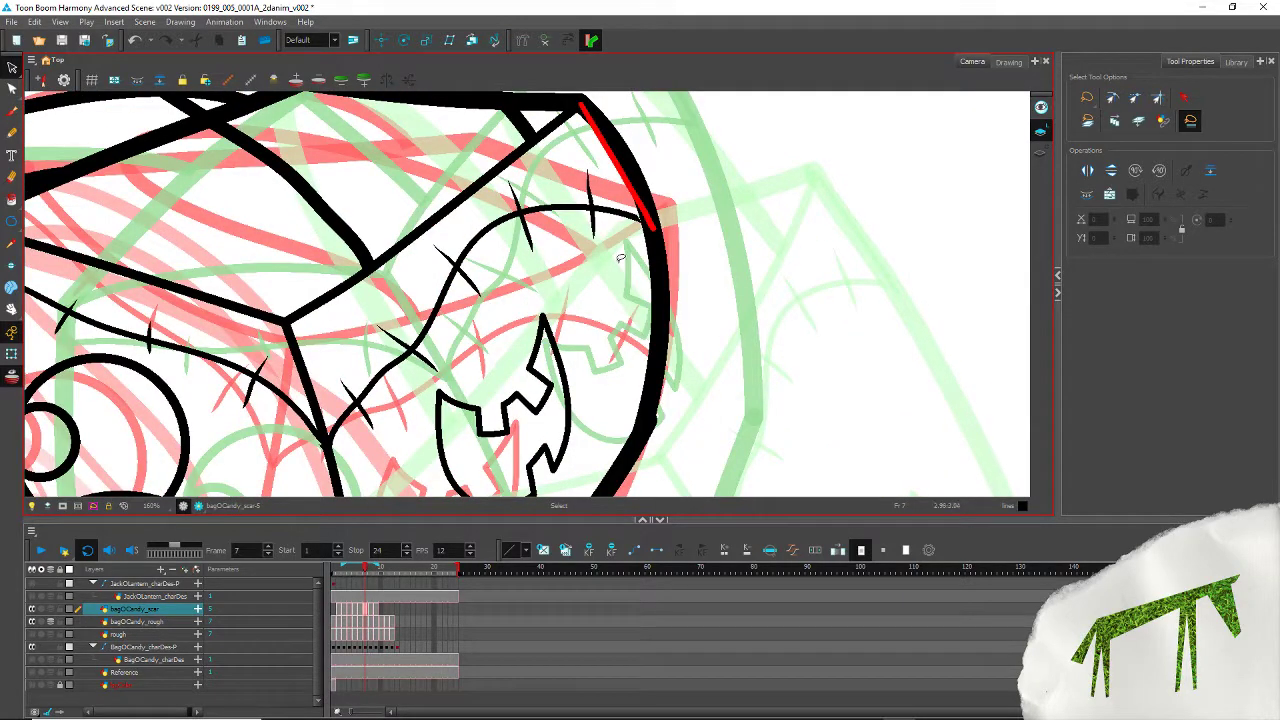
key(alt+q)
click(623, 213)
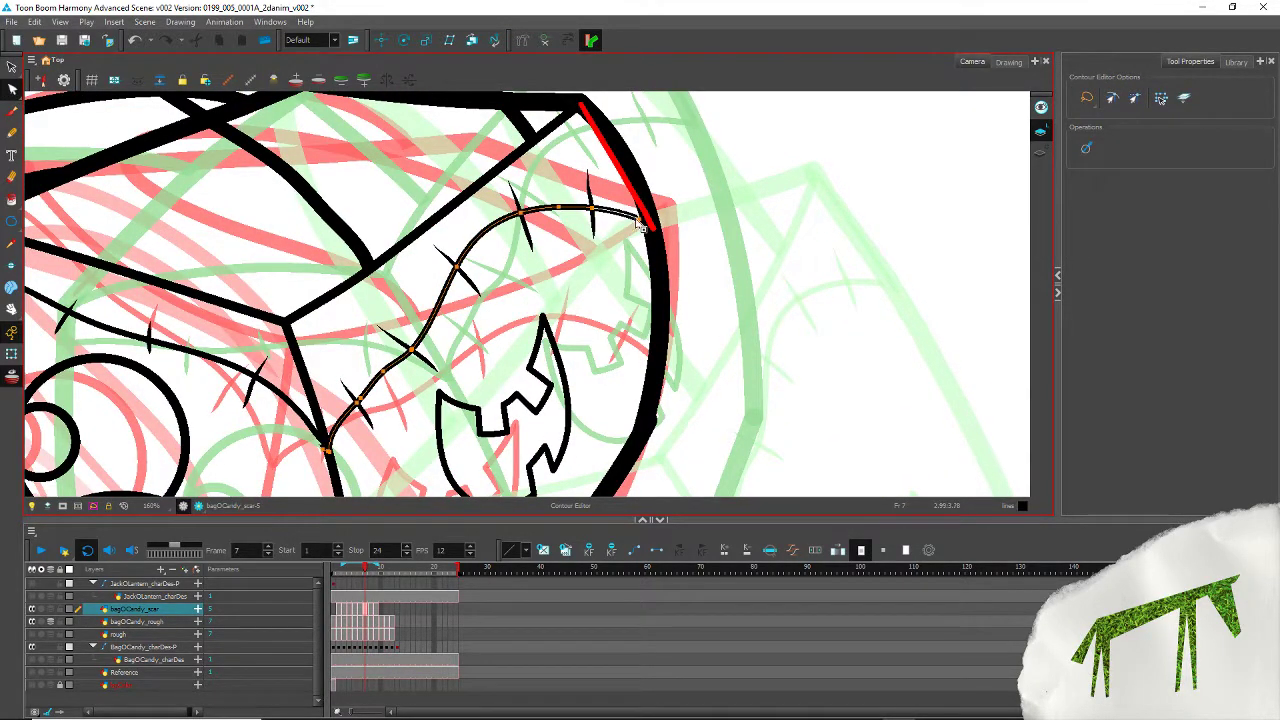
click(560, 300)
Step: Step forward through frames 8 to 10 and back to frame 2 to examine the seams across the bag's motion
key(.)
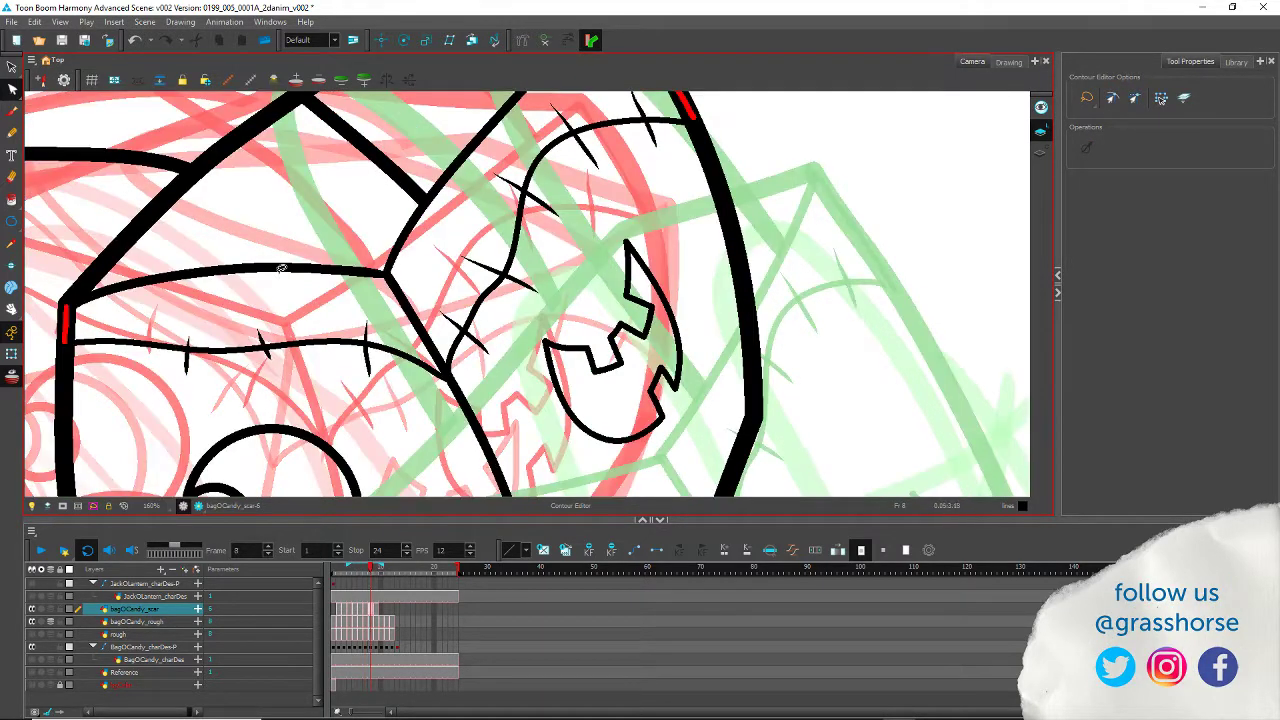
mouse_move(374, 289)
mouse_down()
mouse_move(377, 342)
mouse_move(347, 408)
mouse_up()
key(period)
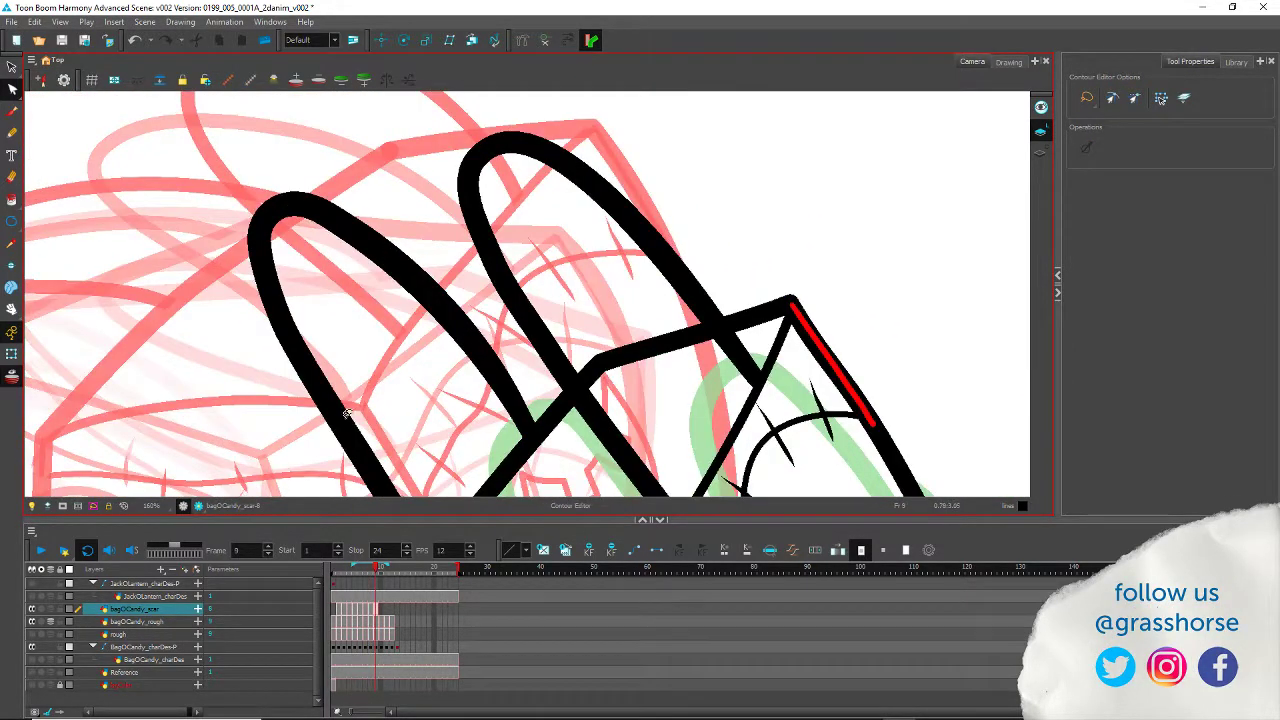
key(period)
drag(560, 484, 350, 178)
scroll(301, 283, down, 7)
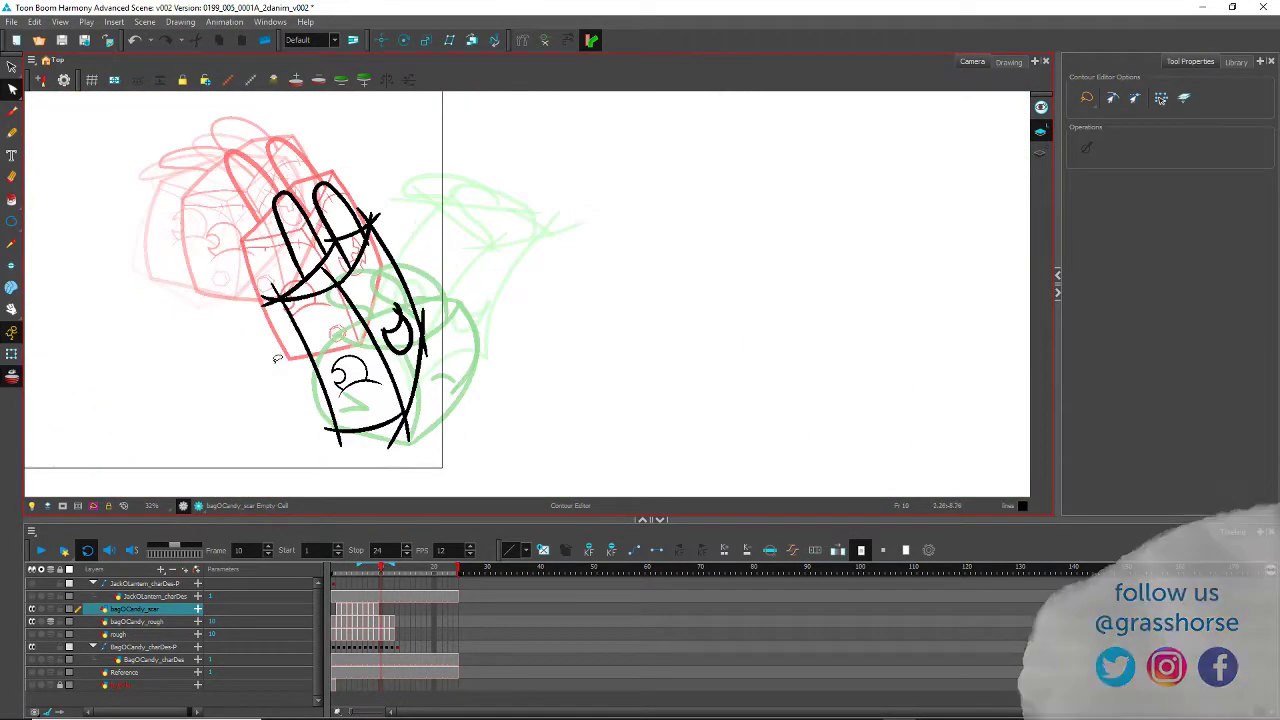
key(comma)
key(comma)
key(comma)
key(comma)
key(comma)
key(comma)
key(comma)
key(comma)
key(comma)
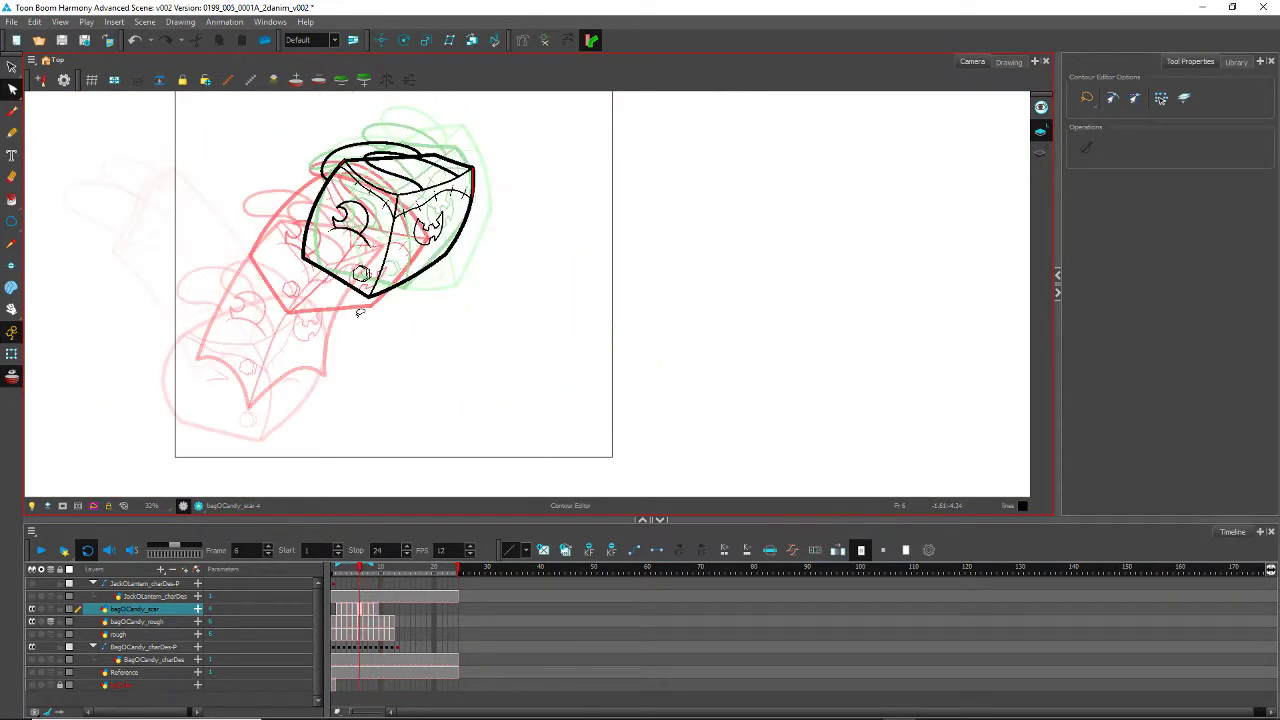
key(period)
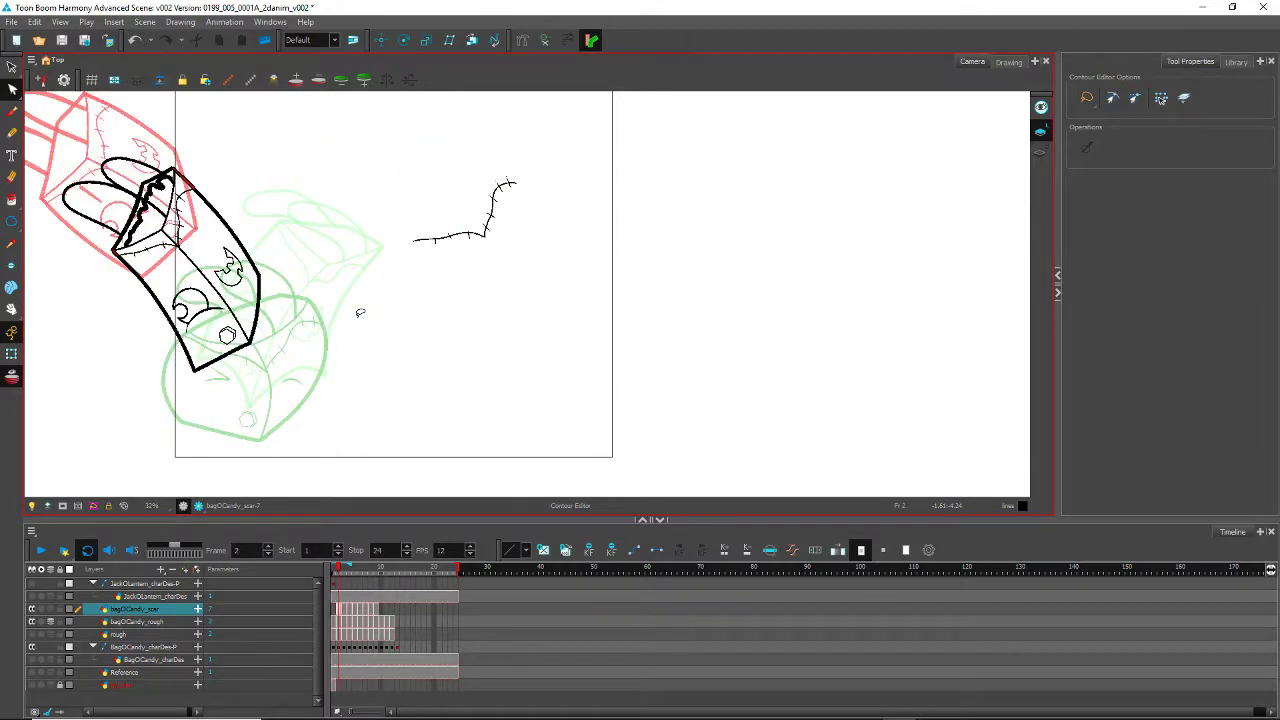
Step: Go to frame 1 and activate the bagOCandy_rough drawing for selecting whole lines with the Select tool
key(comma)
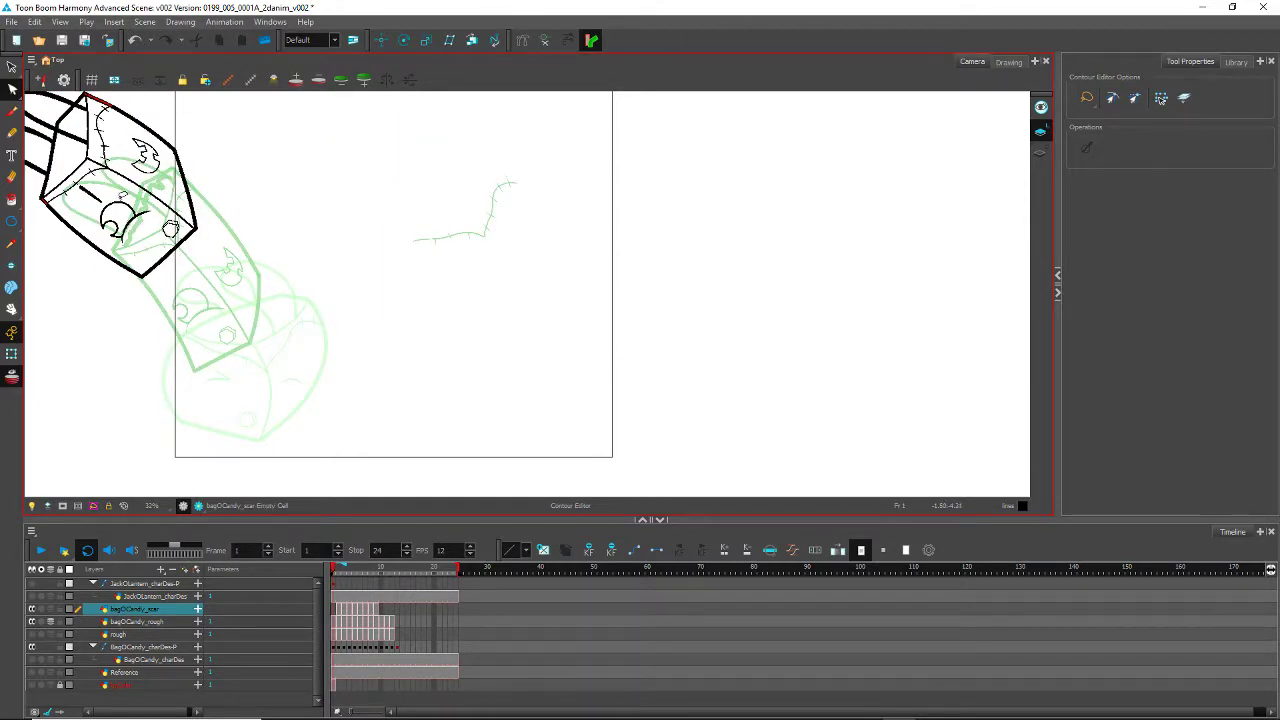
scroll(115, 190, up, 4)
mouse_move(90, 152)
mouse_down()
mouse_move(293, 201)
mouse_move(585, 345)
mouse_up()
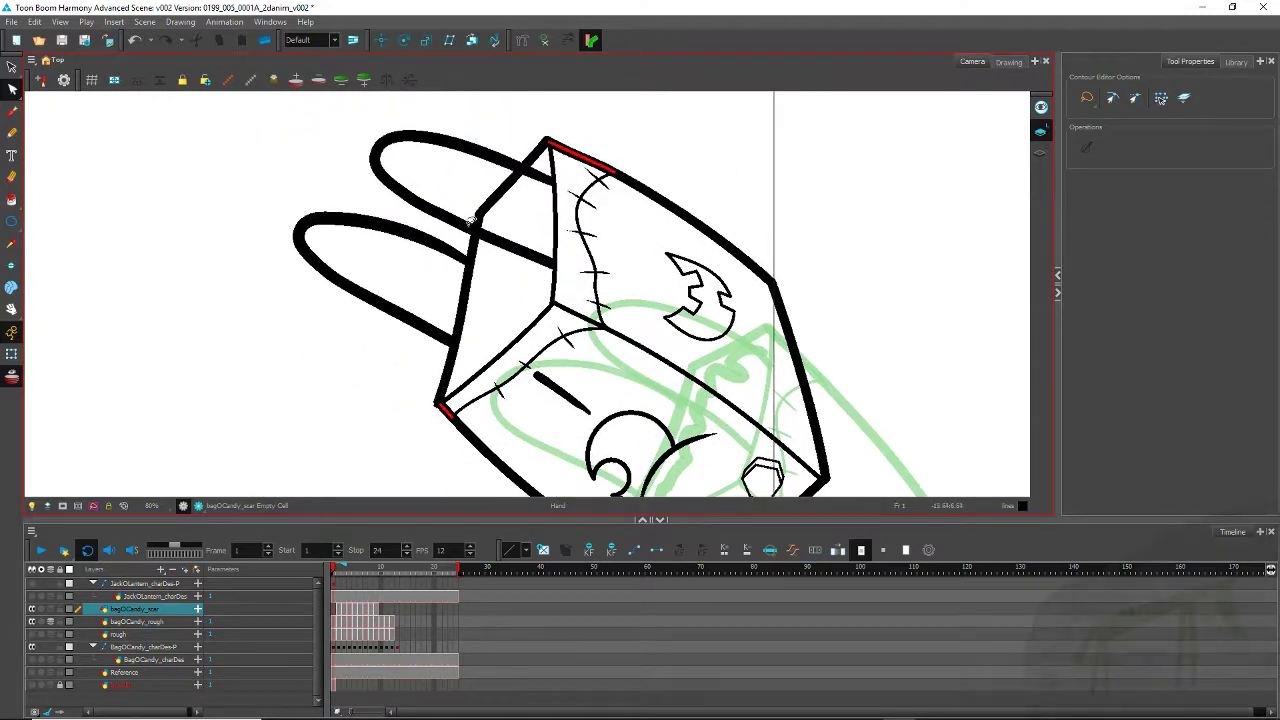
click(336, 623)
click(444, 408)
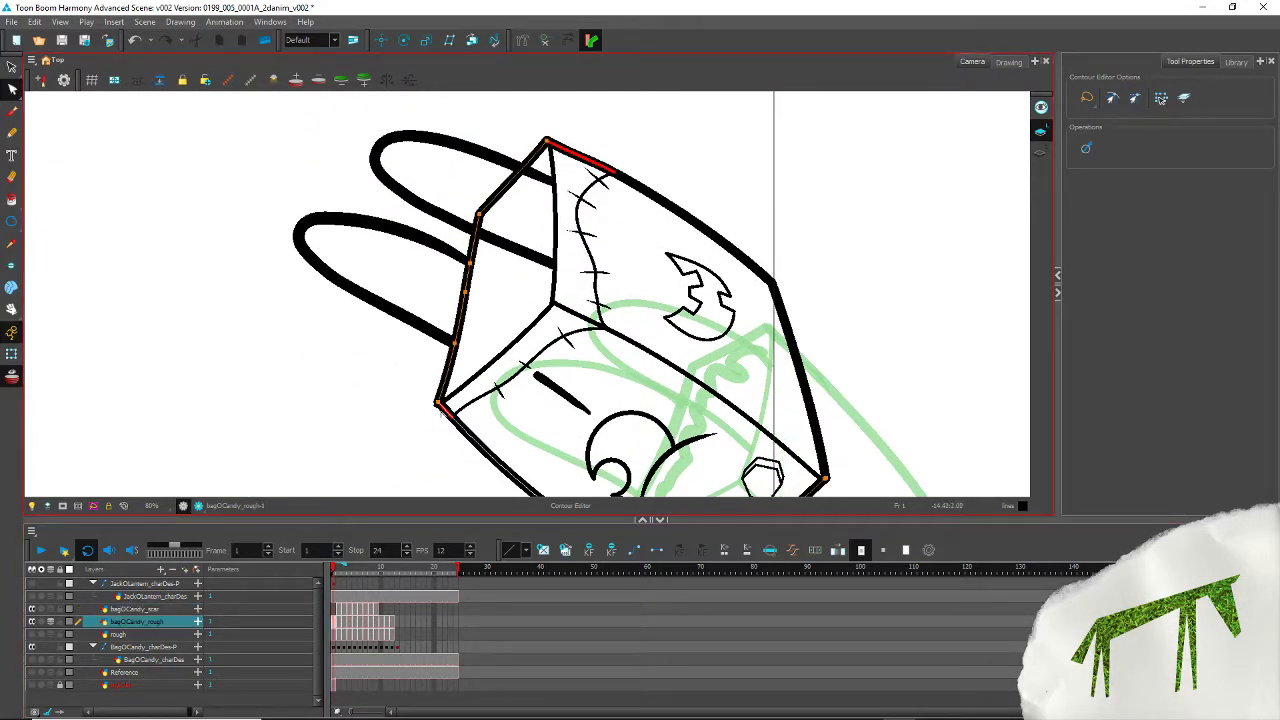
click(12, 66)
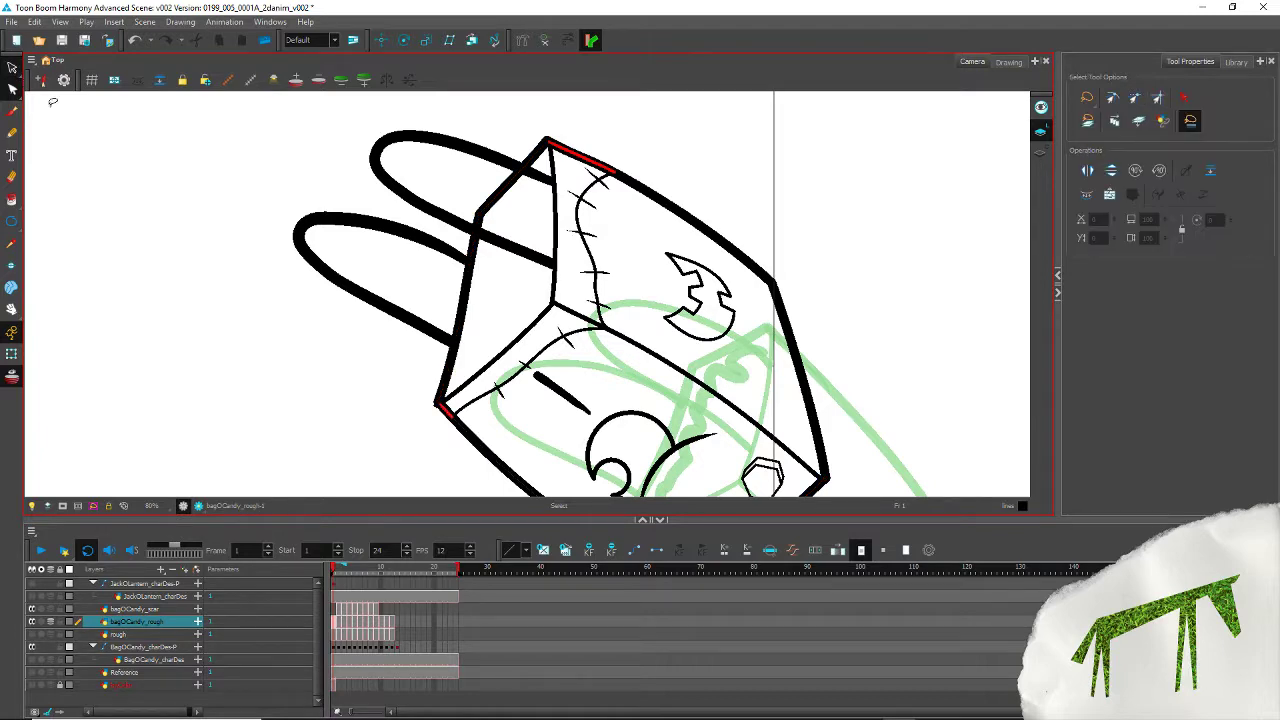
click(449, 408)
key(Delete)
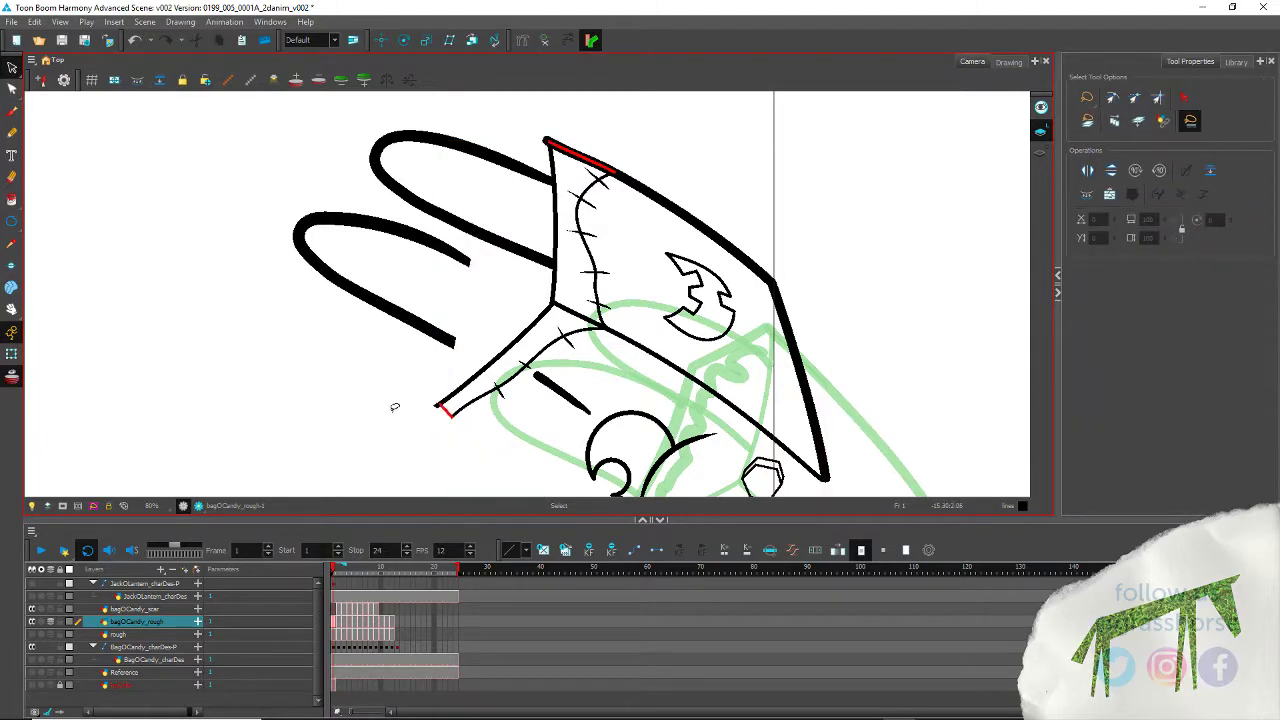
key(ctrl+z)
Step: Delete the red guide marks on the bag's two edges in frame 1
click(417, 428)
scroll(430, 422, up, 3)
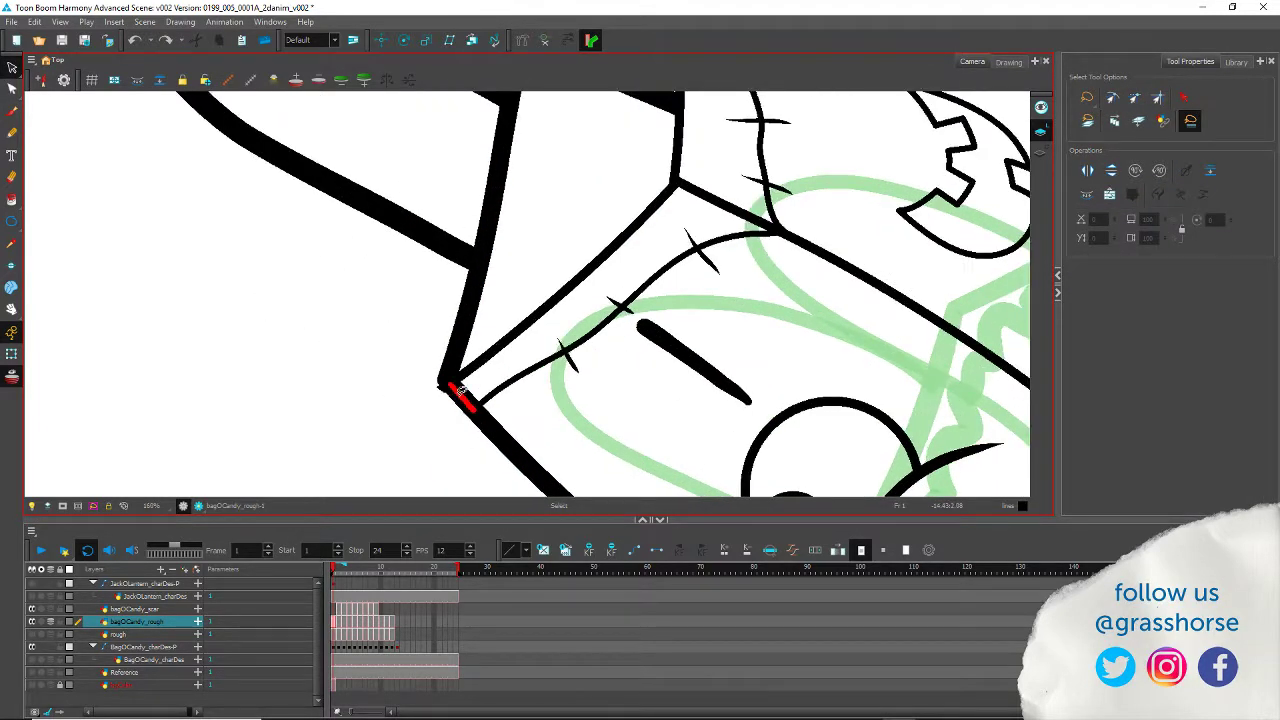
click(461, 397)
key(Delete)
drag(397, 291, 170, 558)
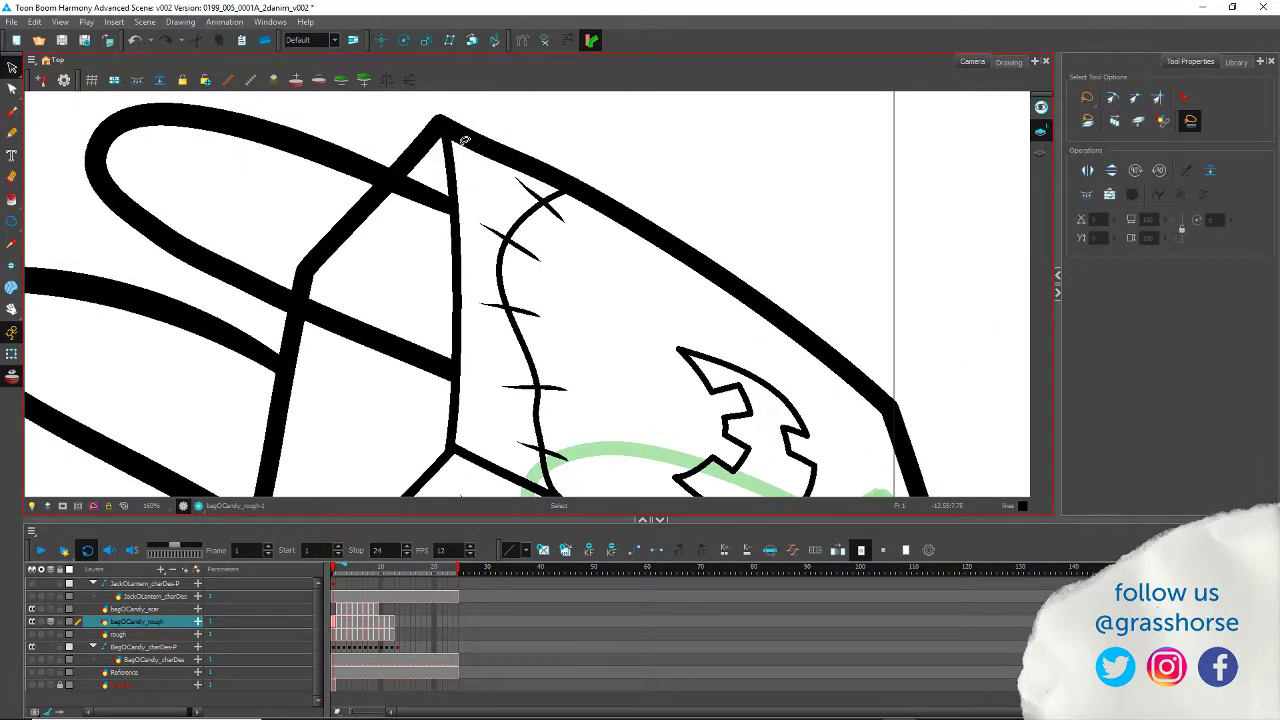
Step: On frame 2, remove the red guide marks from the bag's upper and lower-left edges
key(period)
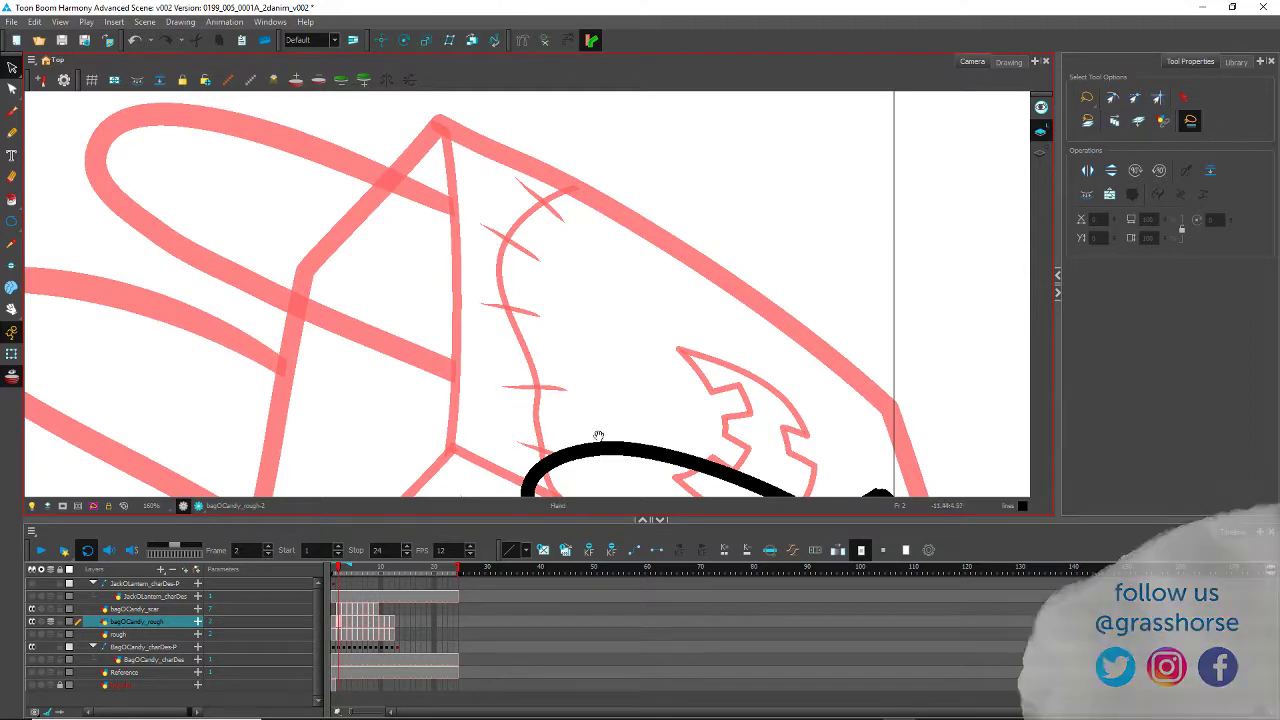
drag(597, 437, 506, 183)
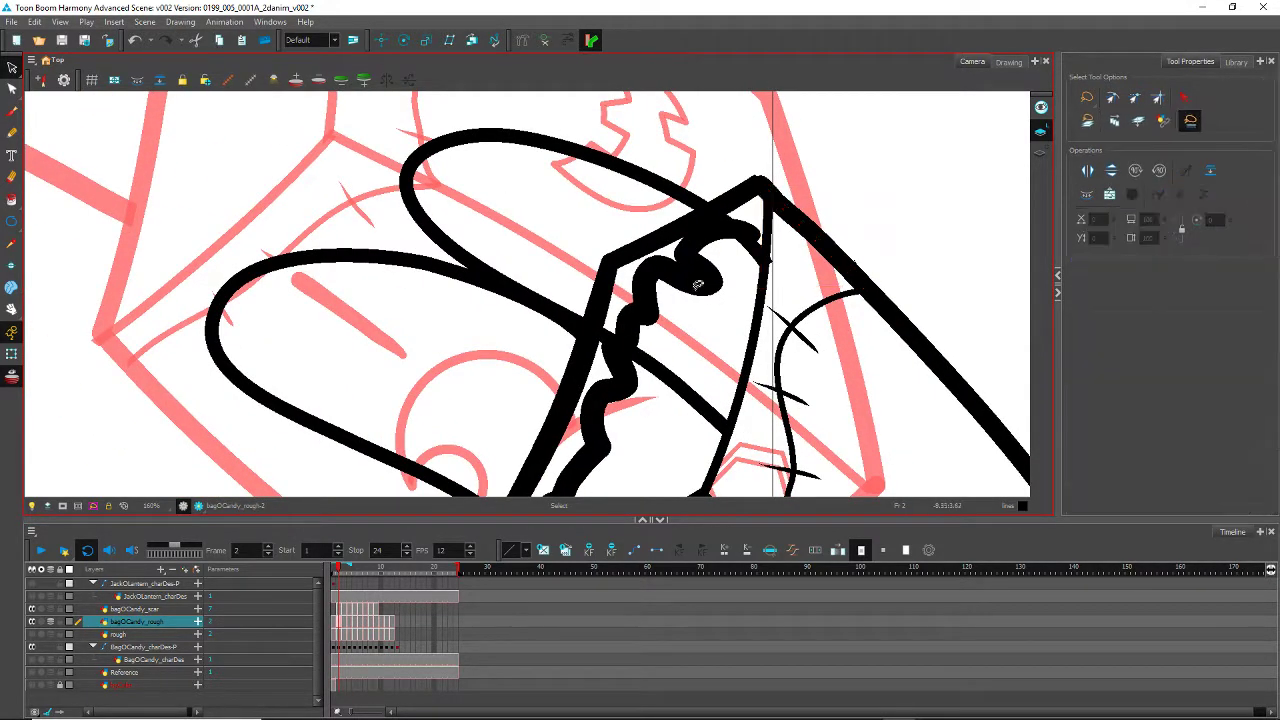
drag(451, 437, 401, 200)
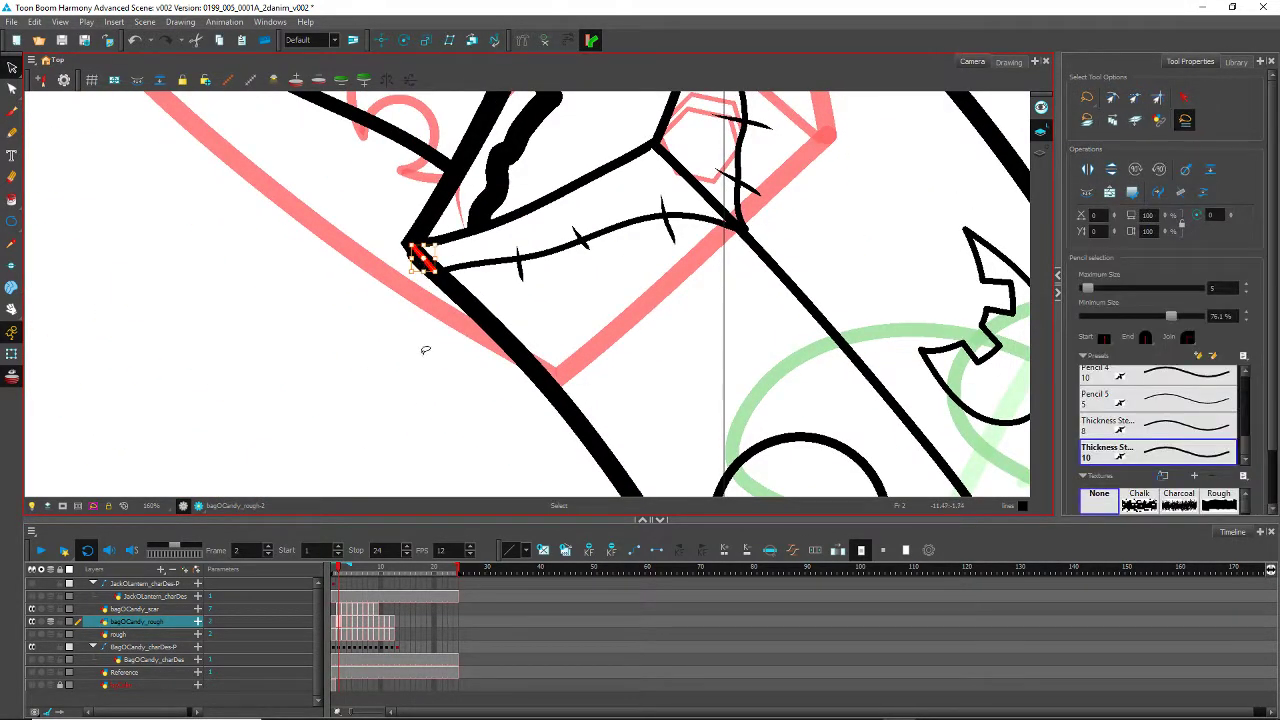
Step: On frame 3, delete the red guide marks beside both ends of the stitched seam
key(period)
drag(561, 439, 197, 108)
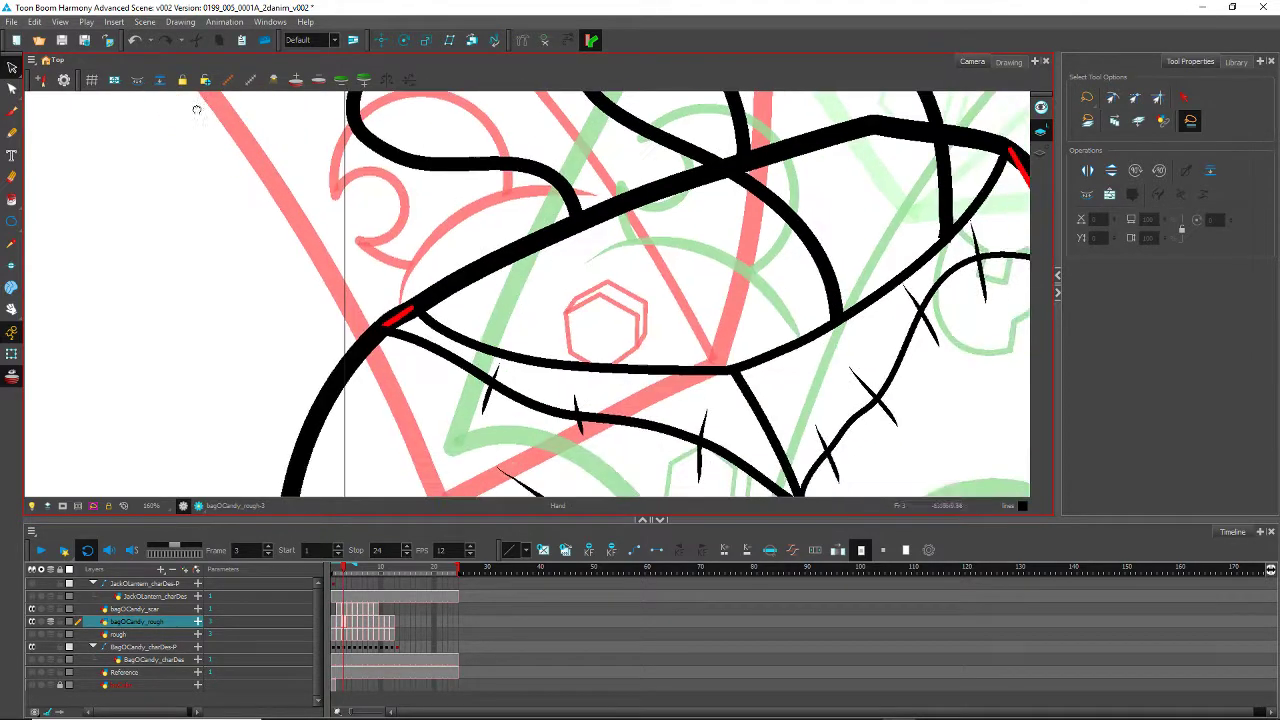
drag(426, 300, 370, 222)
click(343, 235)
key(Delete)
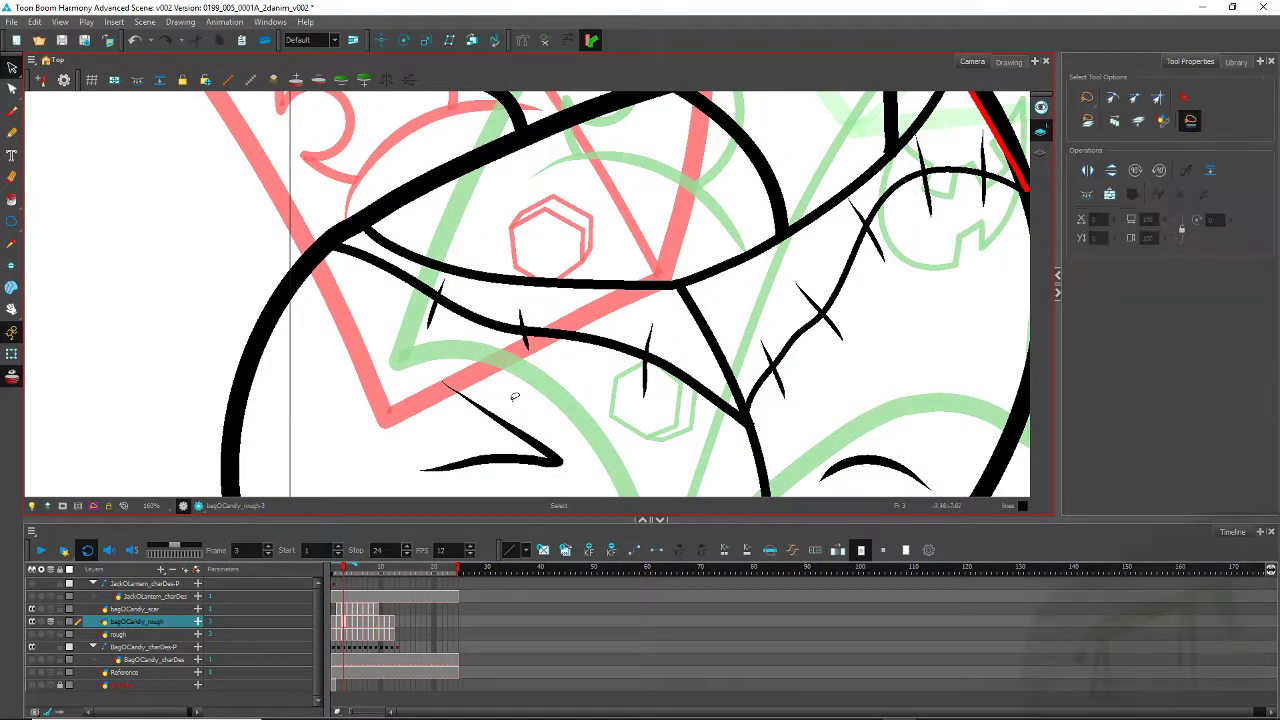
drag(692, 282, 377, 421)
click(508, 290)
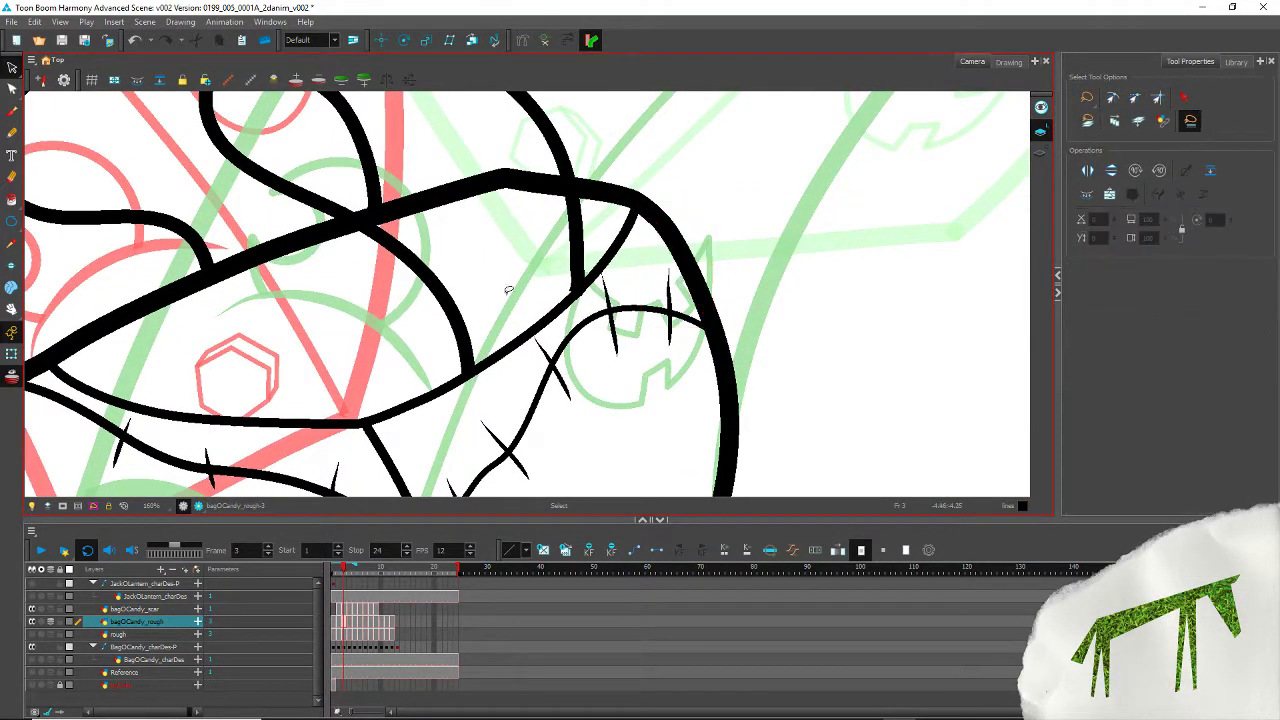
Step: On frame 4, delete the long red guide mark on the bag's right edge and the short one at its upper-left corner
key(period)
drag(640, 190, 394, 417)
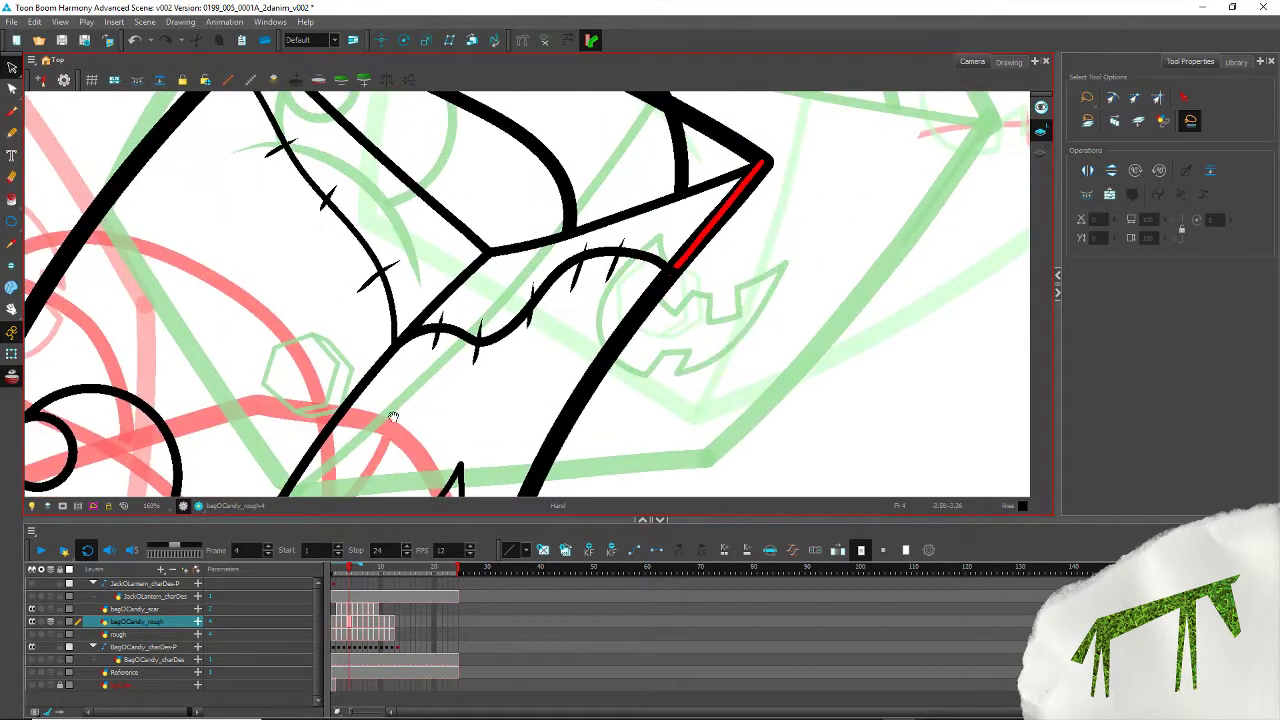
drag(622, 227, 580, 377)
click(672, 367)
key(Delete)
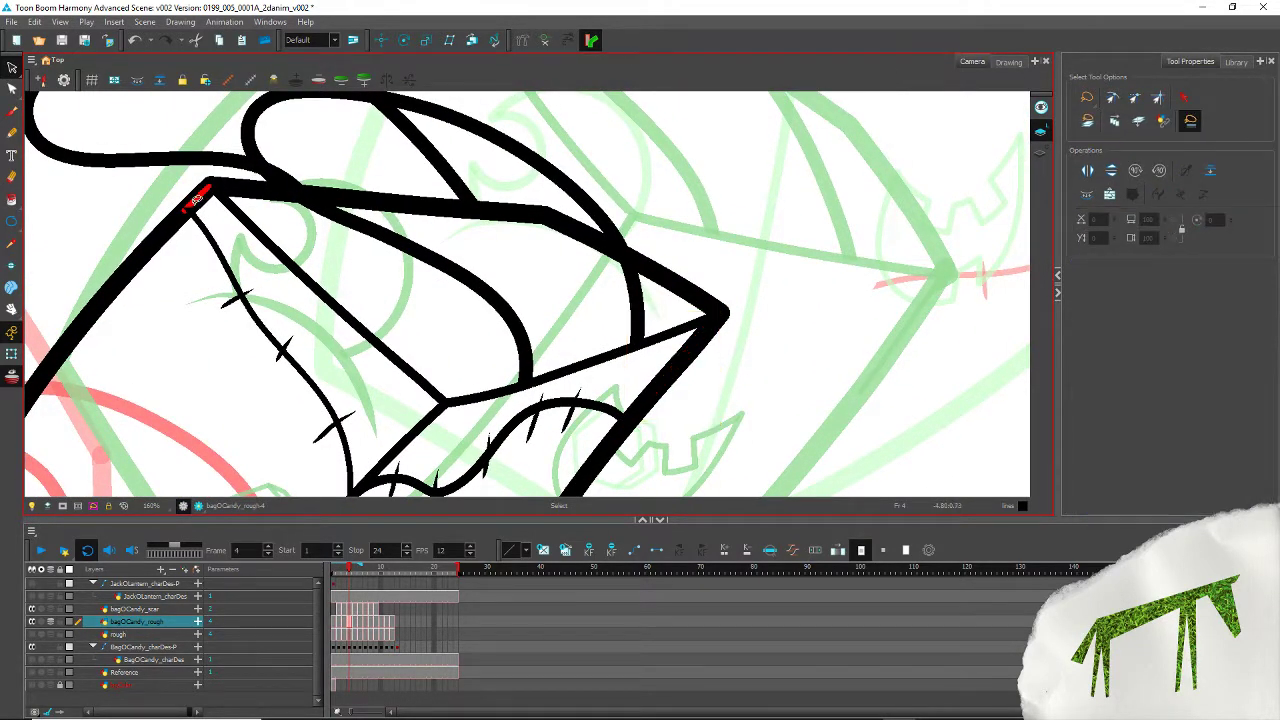
click(198, 197)
key(Delete)
Step: On frame 5, delete the red guide marks at the bag's right edge and top-left corner
key(period)
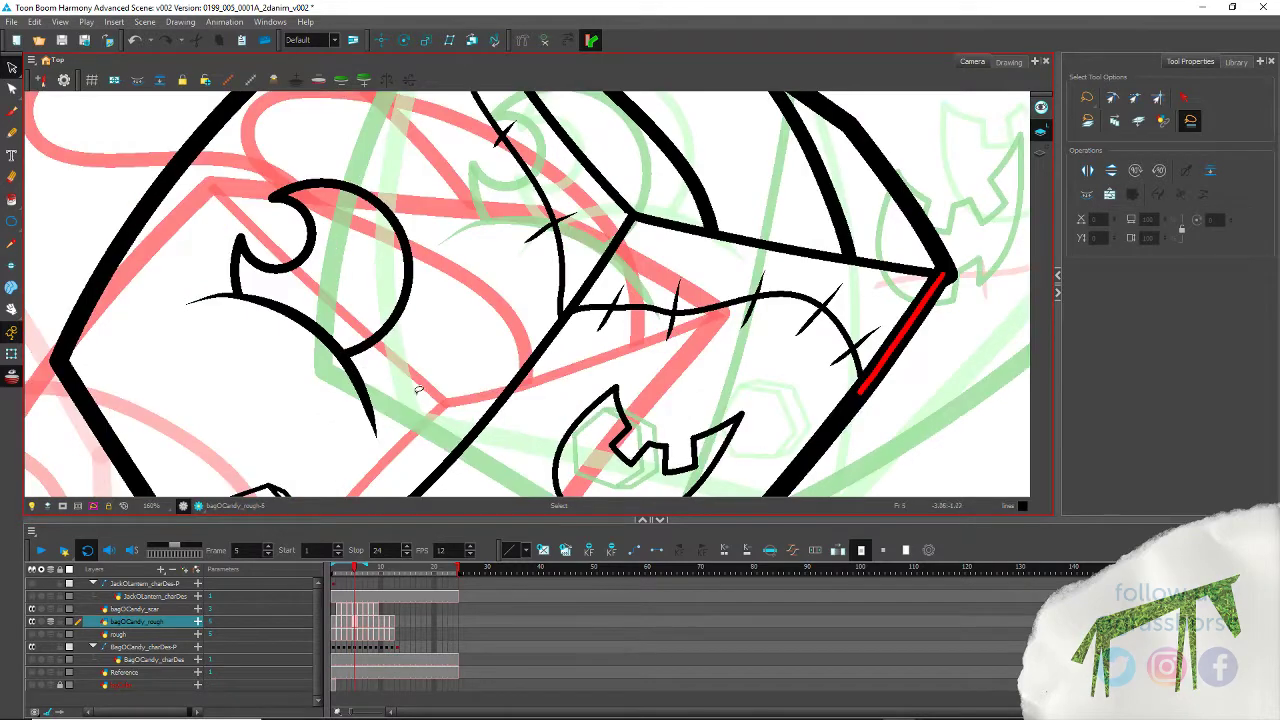
drag(762, 333, 722, 468)
click(893, 442)
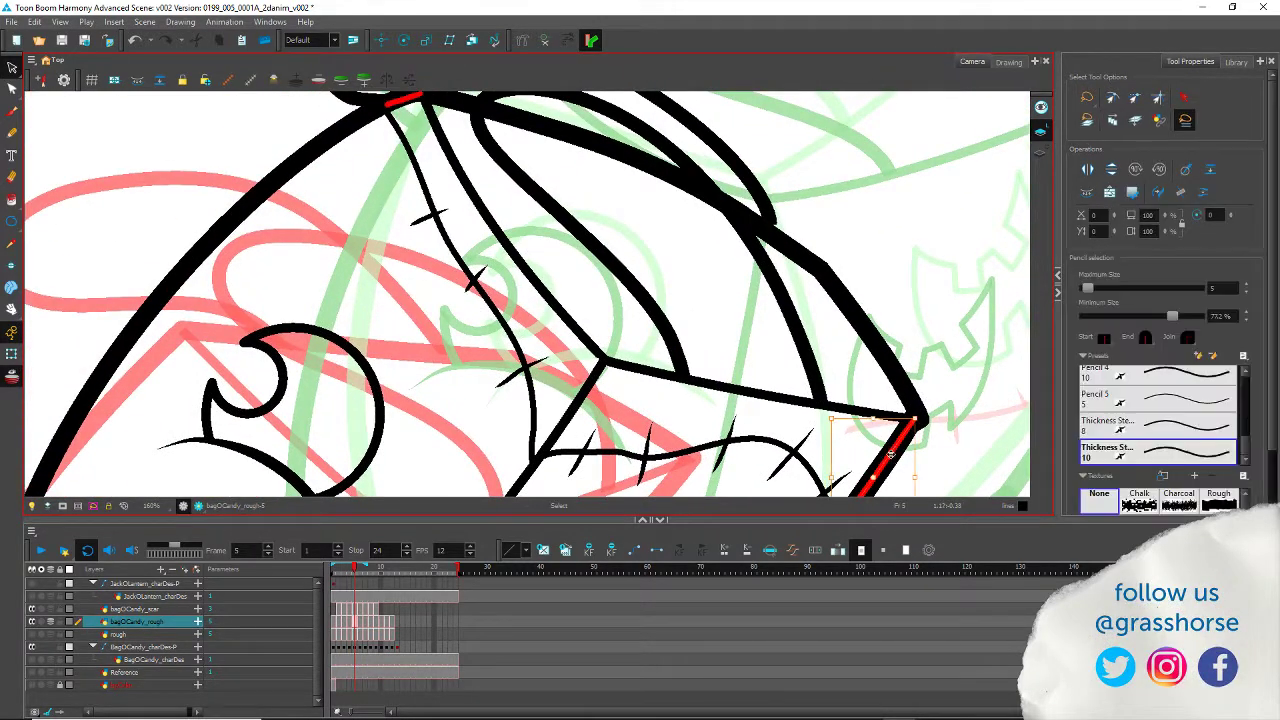
key(Delete)
click(406, 97)
key(Escape)
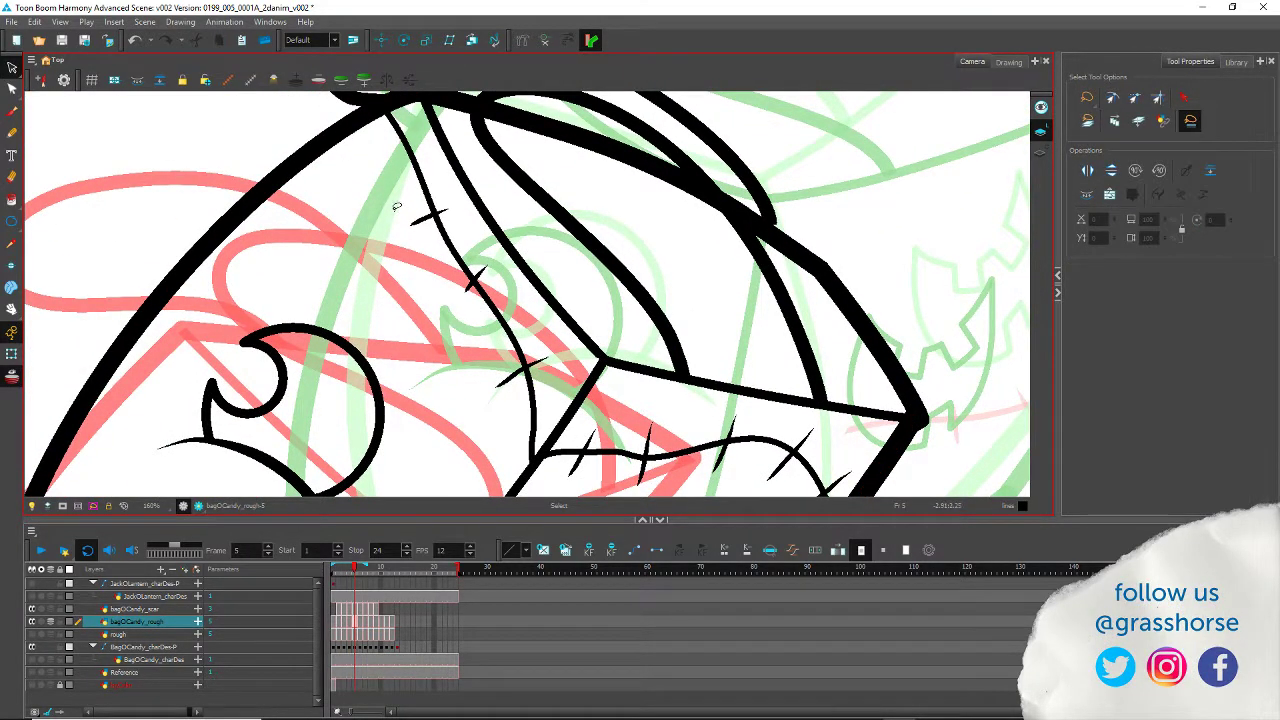
Step: On frame 6, delete the red guide marks on the bag's left and right edges
key(period)
mouse_move(674, 300)
mouse_down()
mouse_move(431, 483)
mouse_move(403, 474)
mouse_up()
click(213, 212)
key(Delete)
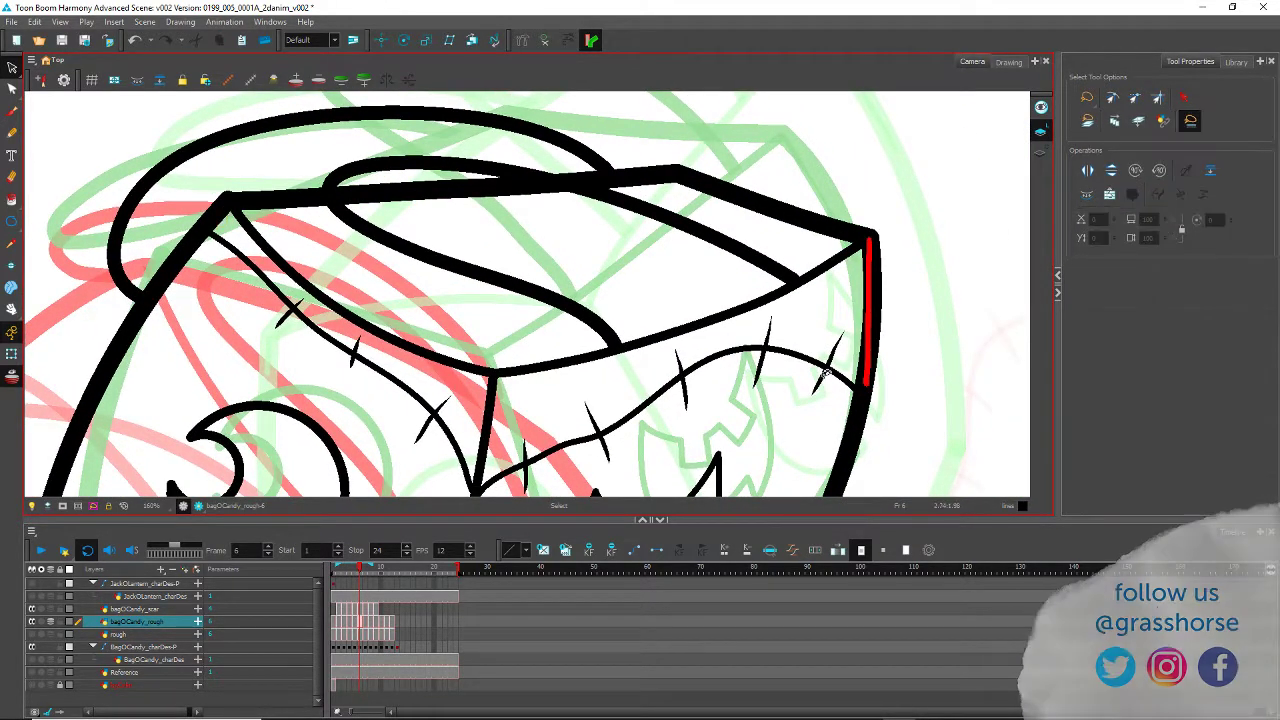
click(870, 275)
key(Delete)
Step: On frames 7 and 8, delete the red guide marks on both edges of the bag
key(period)
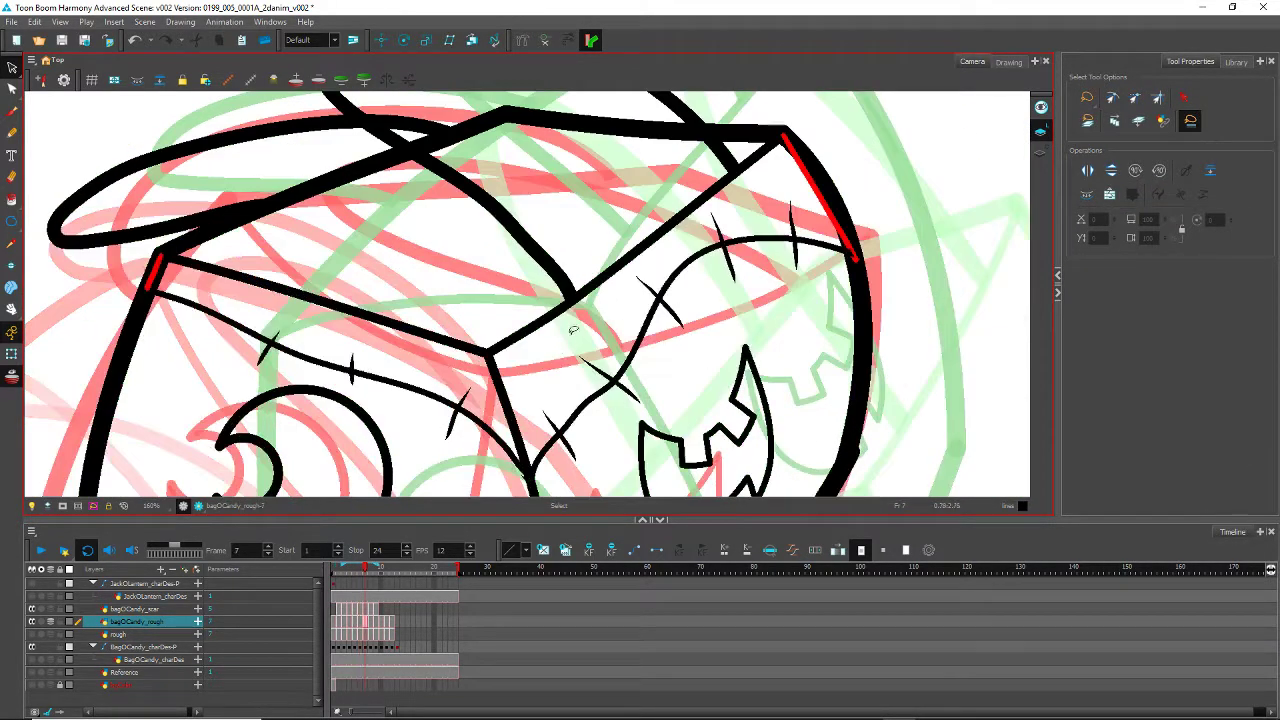
click(810, 264)
key(Delete)
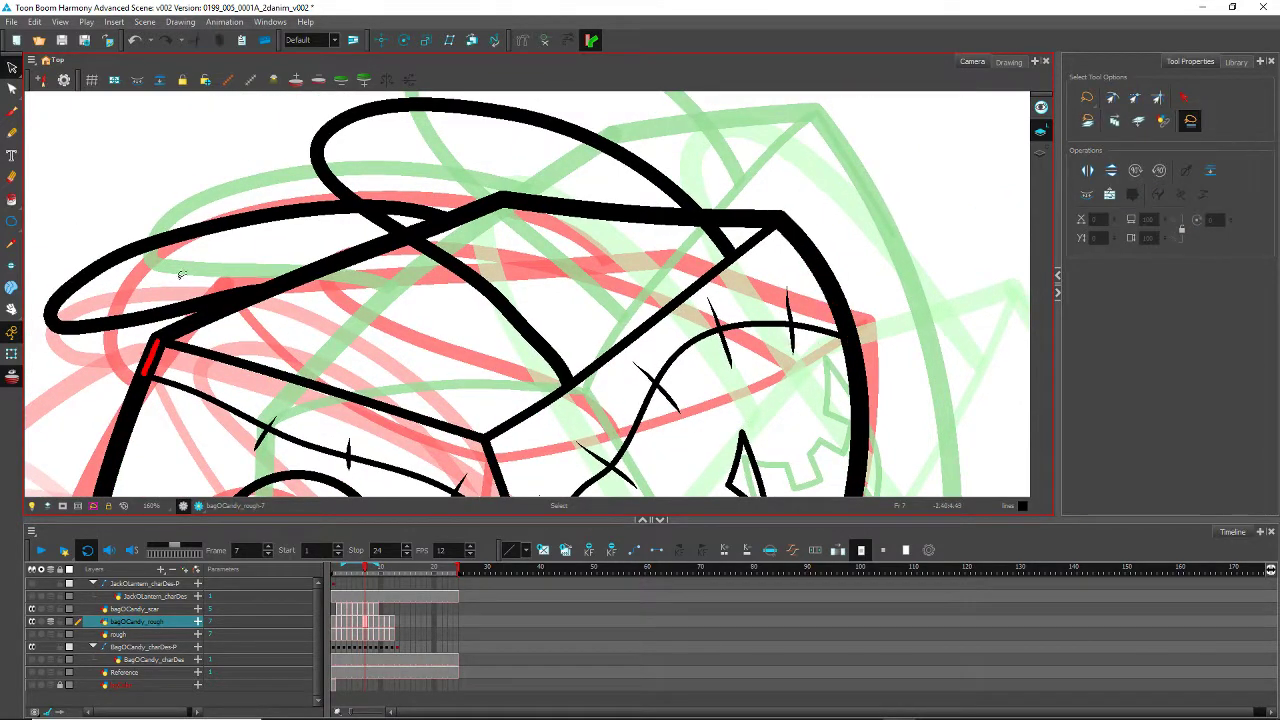
click(153, 347)
key(period)
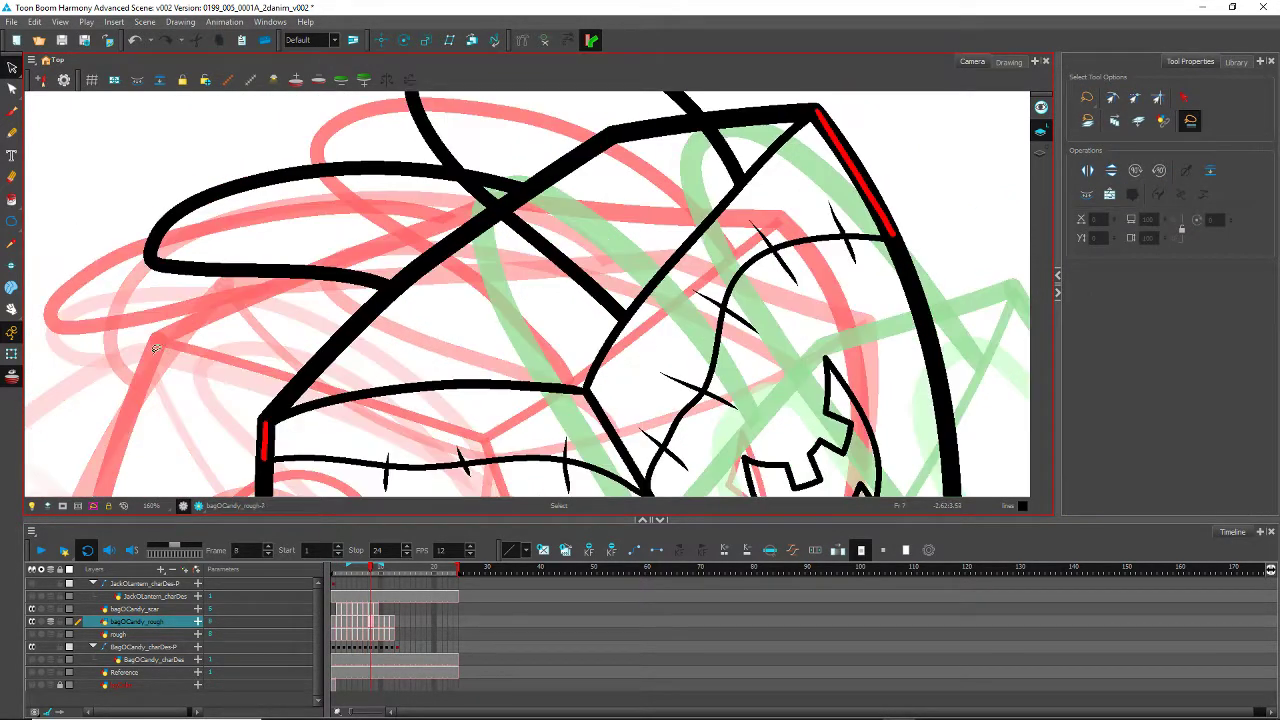
drag(238, 405, 252, 365)
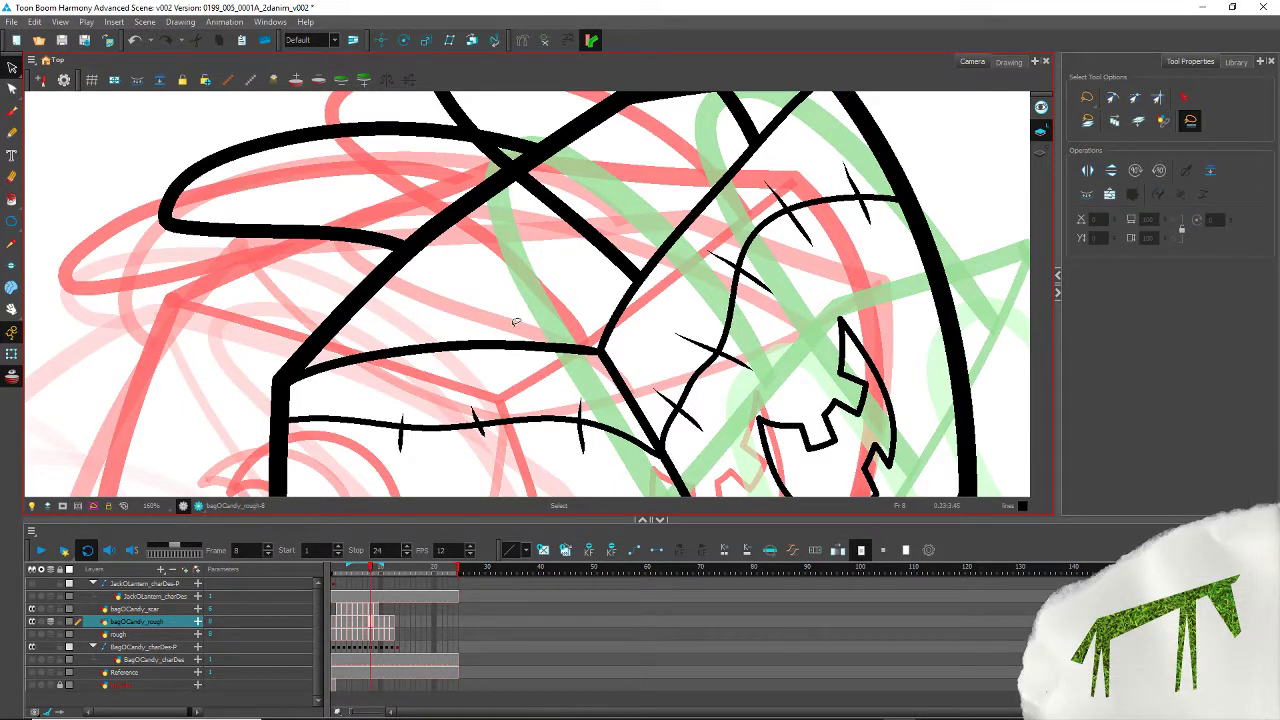
Step: On frame 9, delete the red guide marks on the bag's right and left edges
key(period)
drag(491, 280, 226, 246)
click(744, 280)
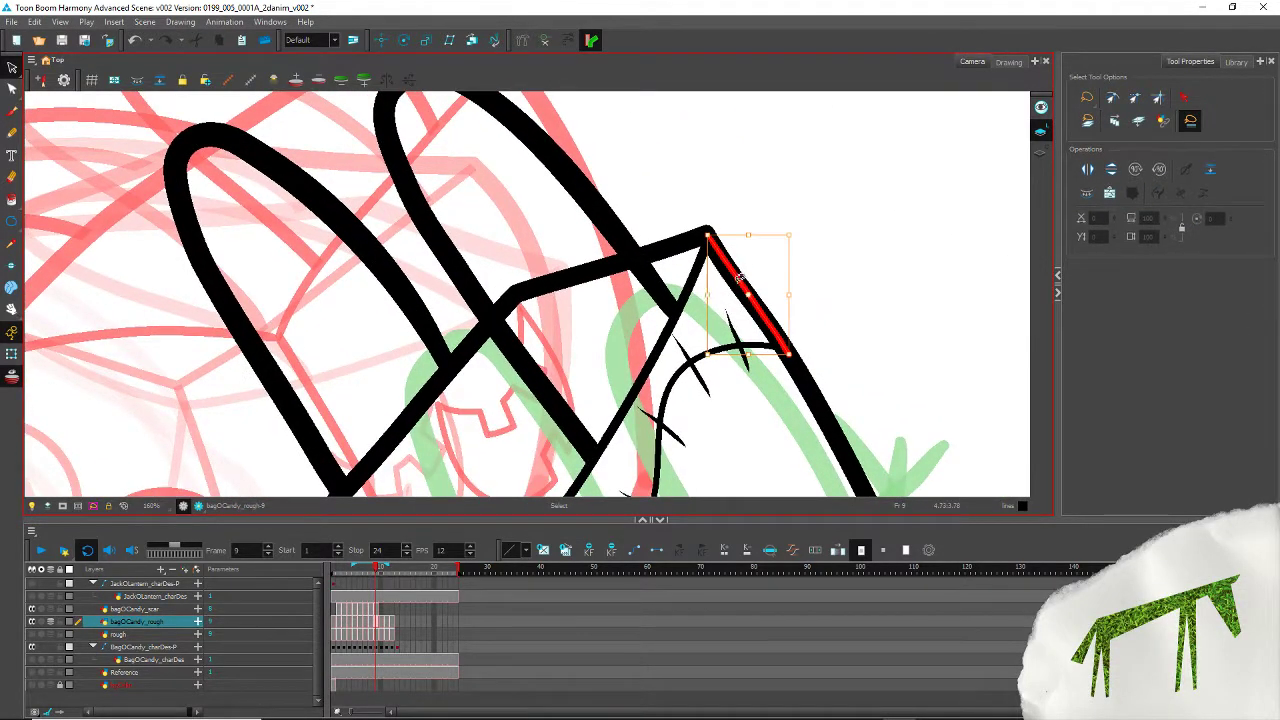
key(Delete)
drag(345, 369, 315, 152)
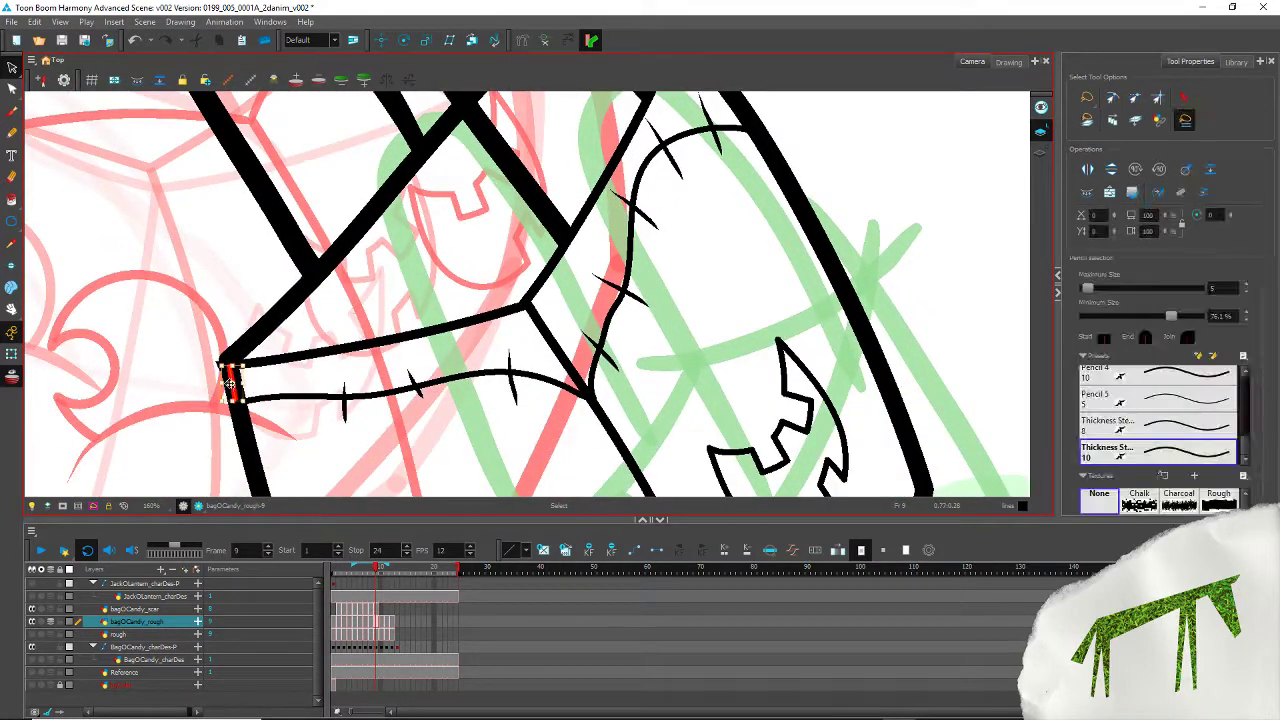
Step: Check the bag on frame 10 for guide marks and return to frame 1 of the bagOCandy_rough drawing
key(period)
drag(649, 362, 402, 67)
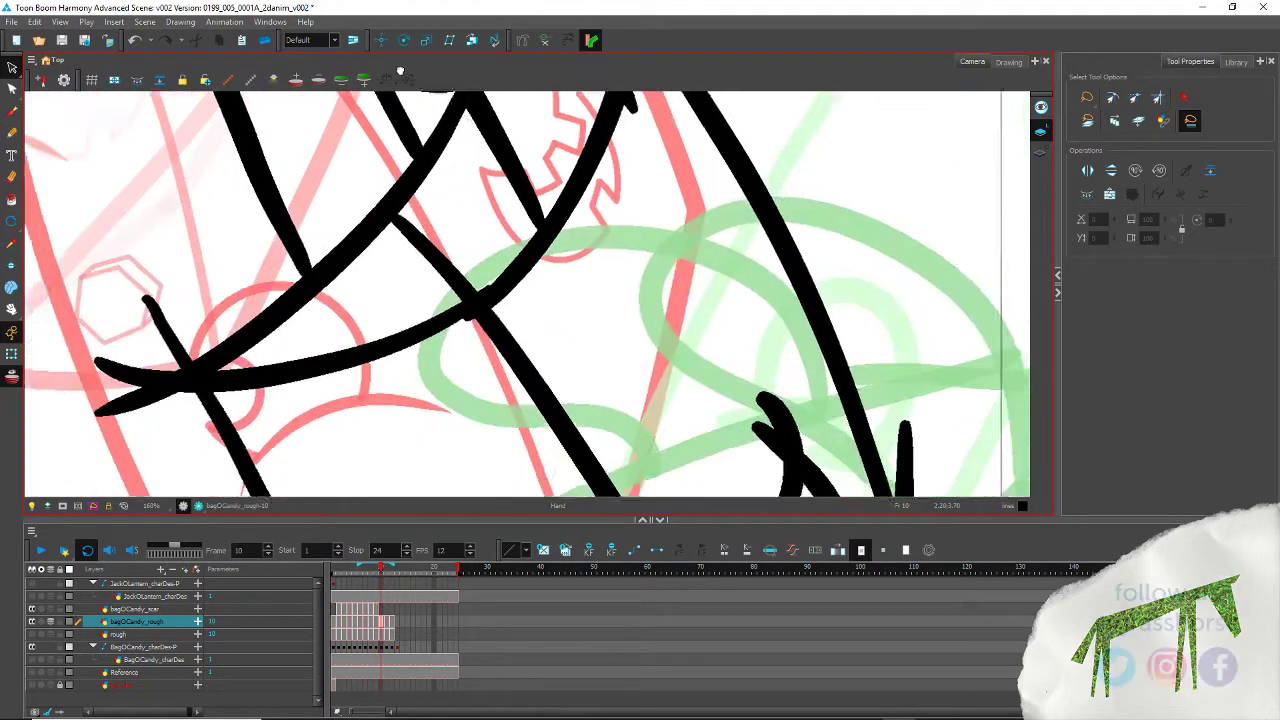
drag(304, 192, 402, 246)
drag(381, 568, 335, 568)
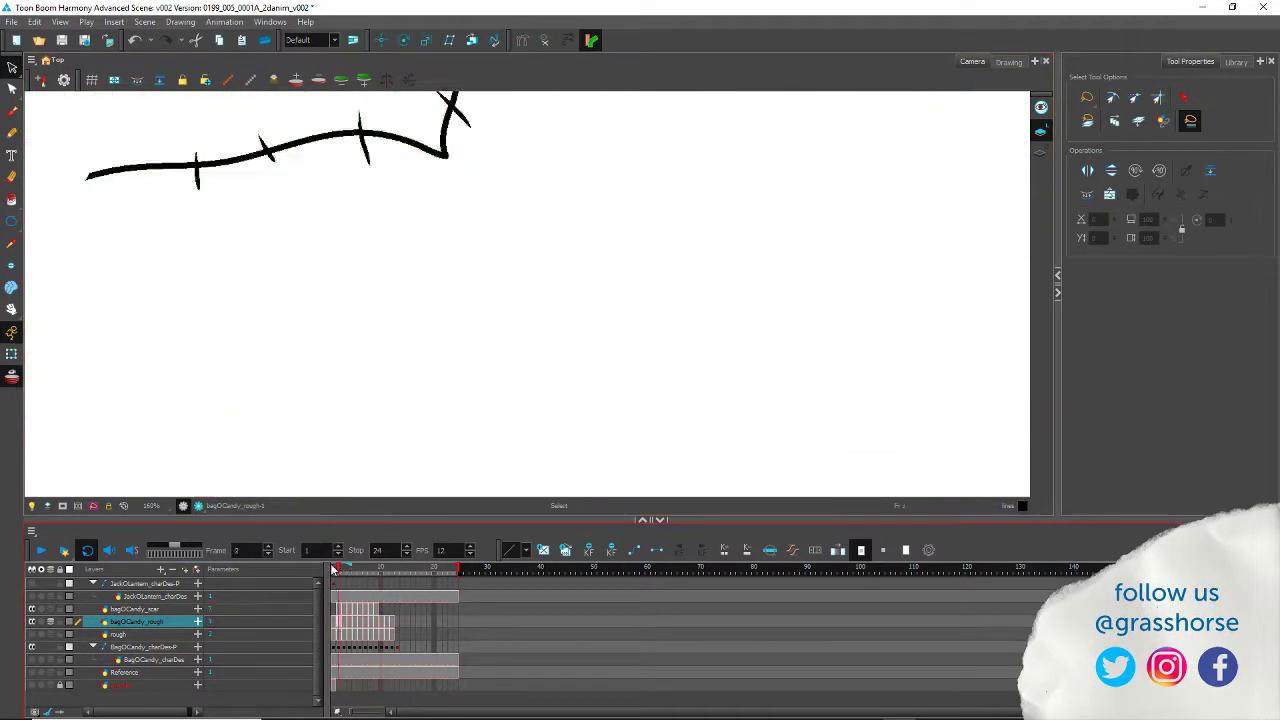
click(336, 622)
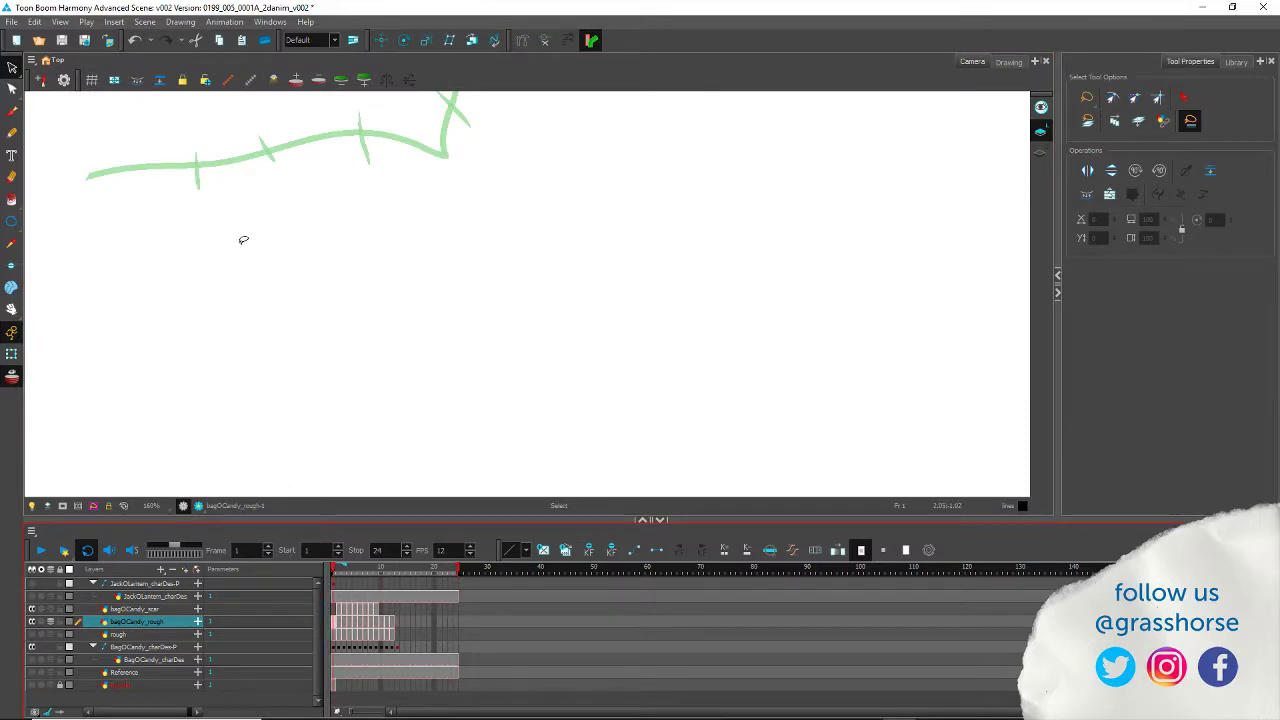
Step: On frame 1, select the bag's stitched seam line and set its maximum pencil size to 8
scroll(250, 290, down, 3)
mouse_move(227, 232)
mouse_down()
mouse_move(565, 357)
mouse_move(737, 446)
mouse_up()
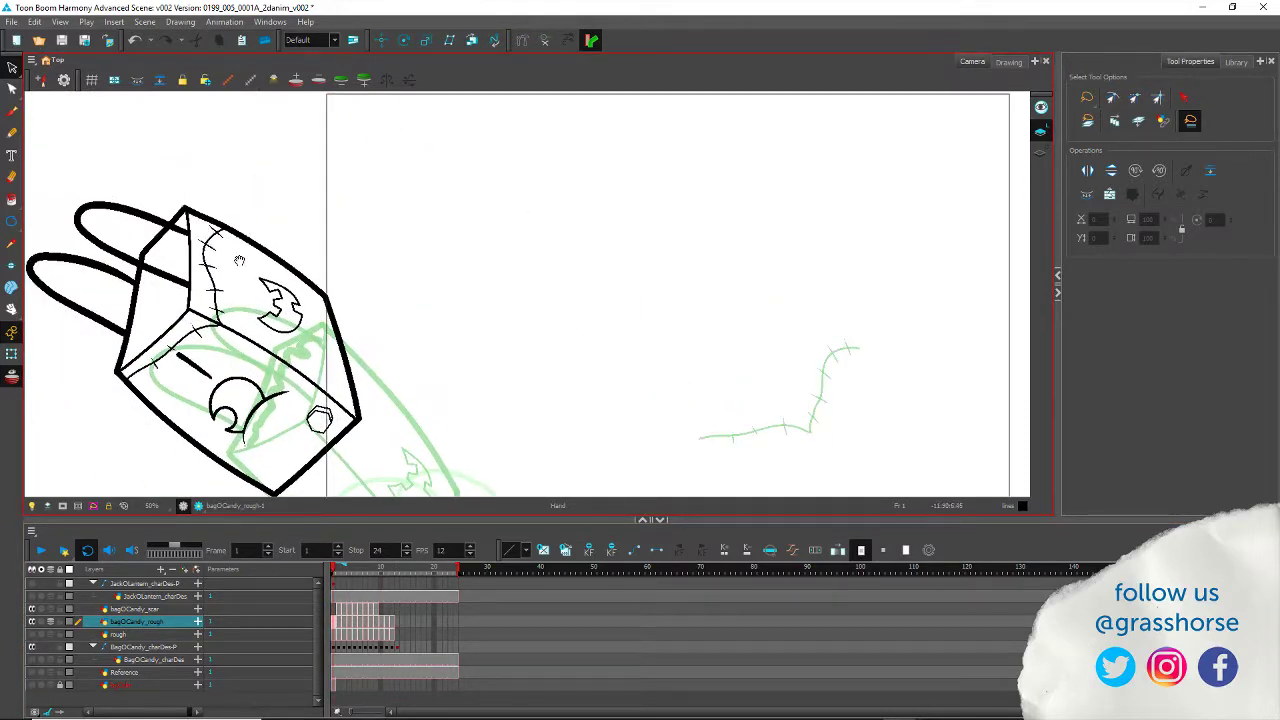
drag(218, 208, 672, 157)
scroll(530, 290, up, 2)
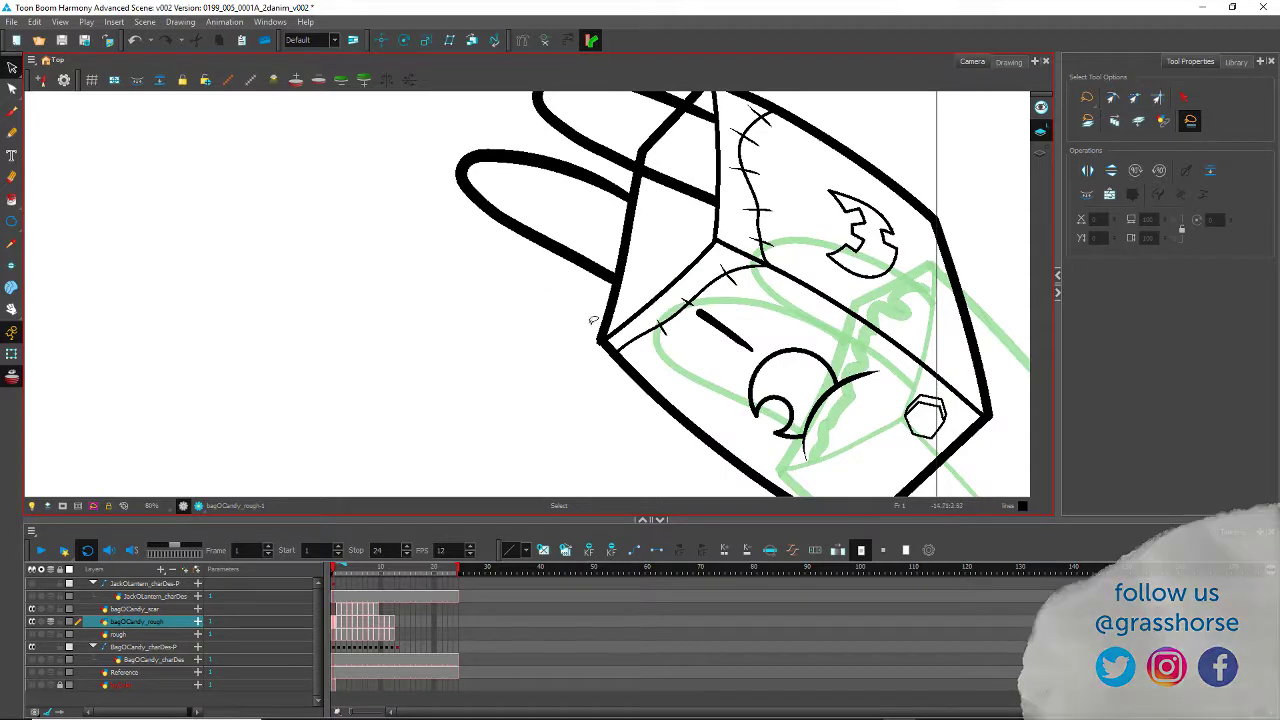
drag(574, 320, 324, 321)
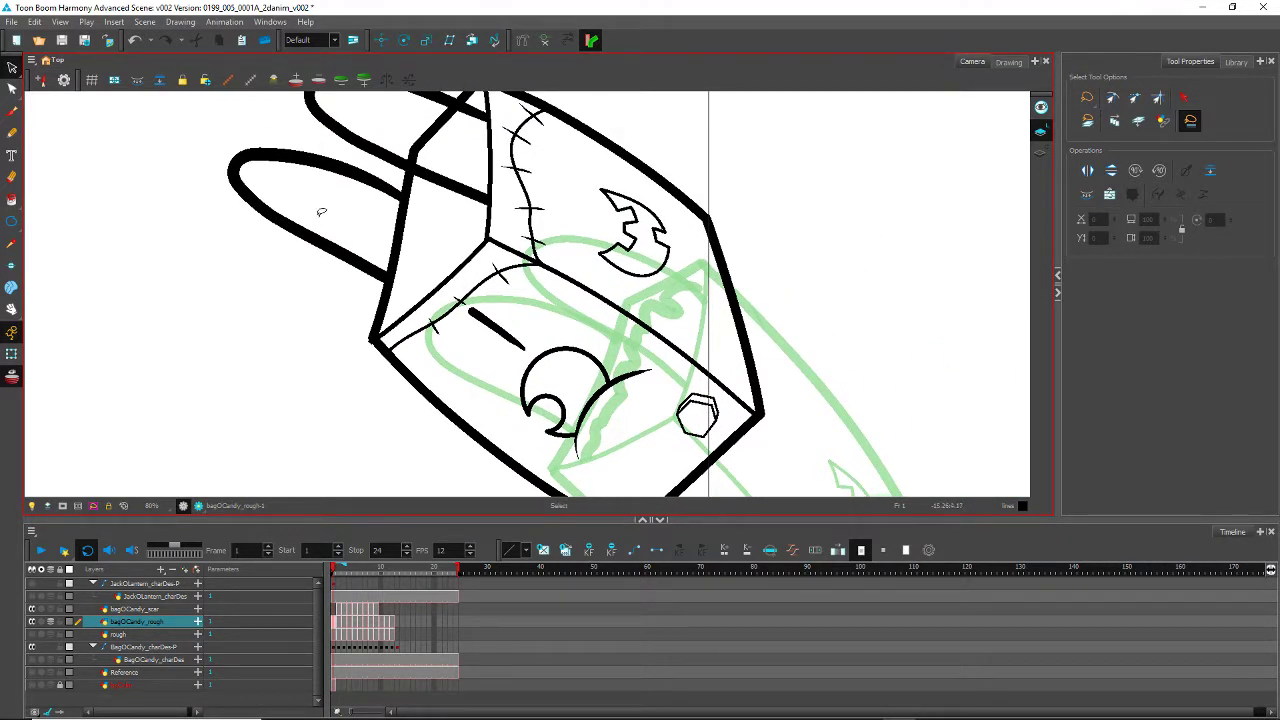
click(447, 318)
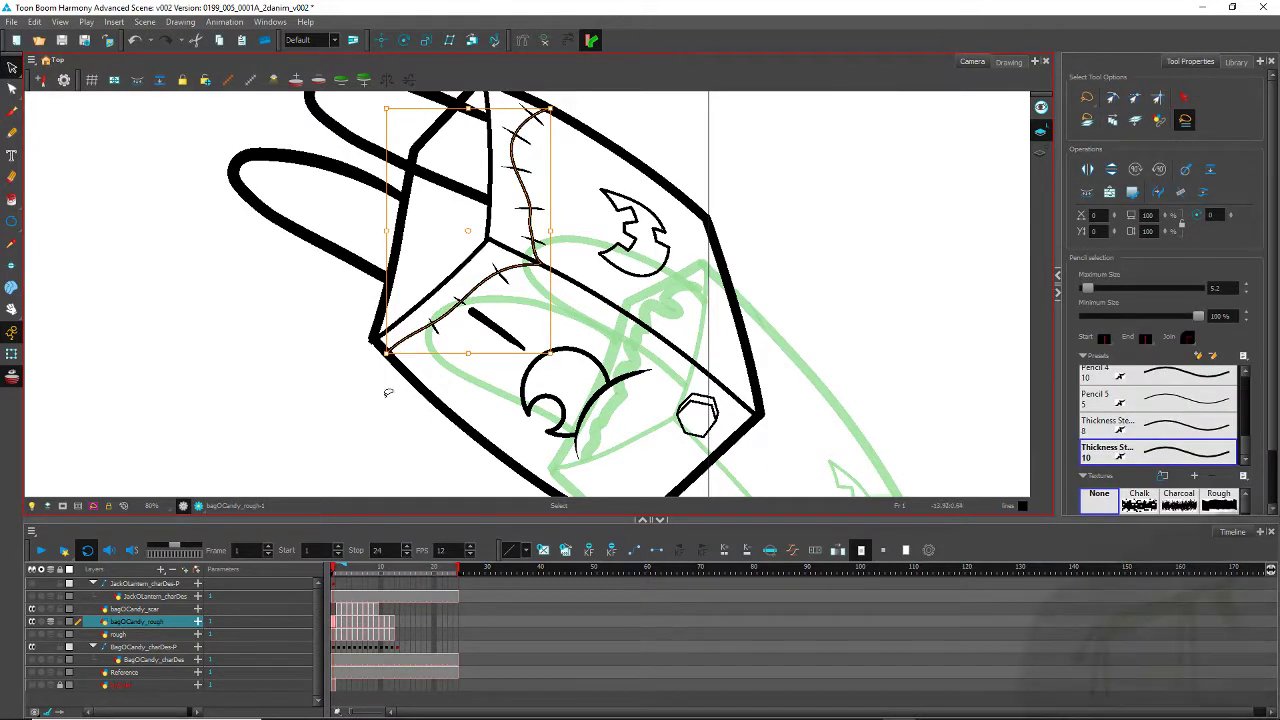
drag(1232, 288, 1172, 291)
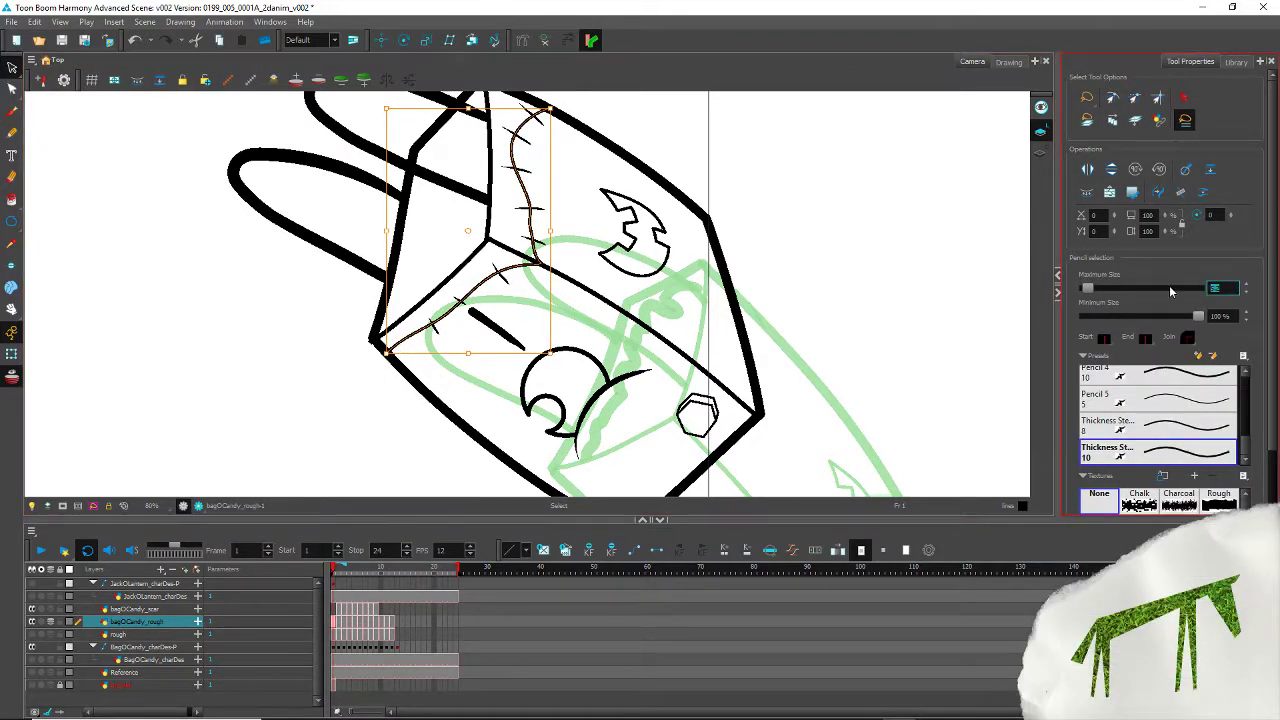
text(8)
key(Return)
click(322, 314)
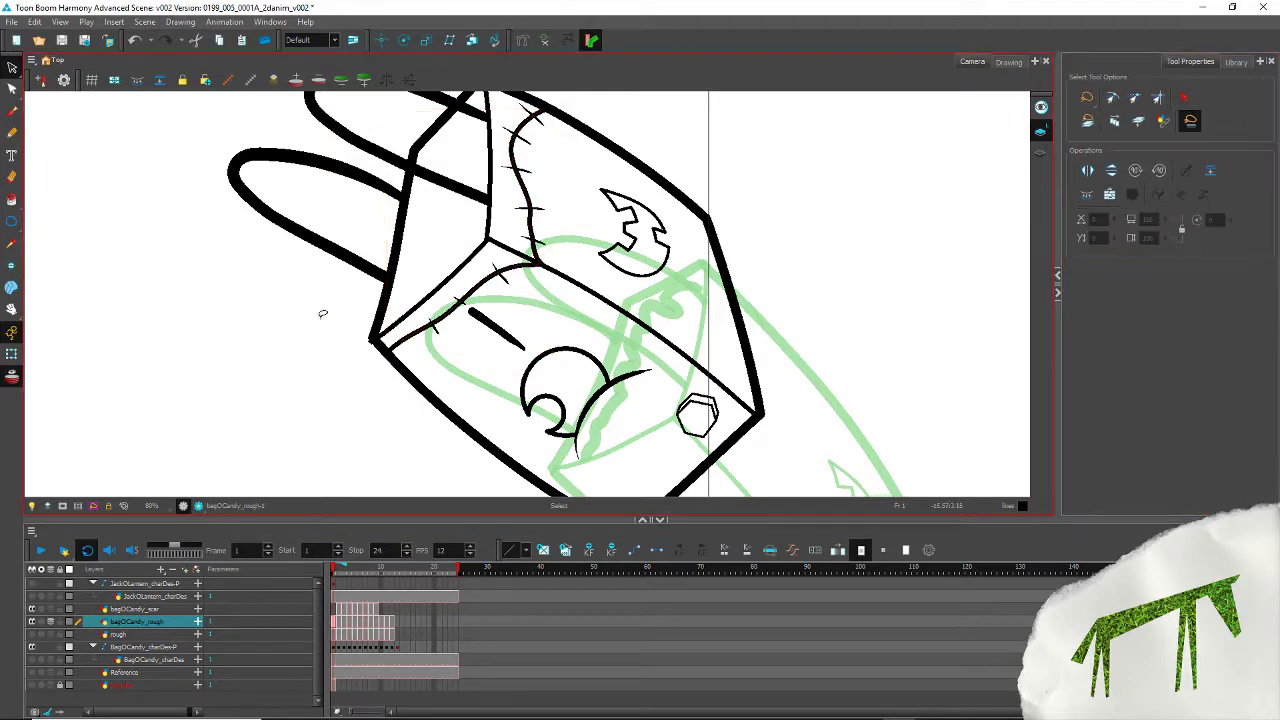
scroll(463, 197, up, 3)
scroll(448, 216, down, 1)
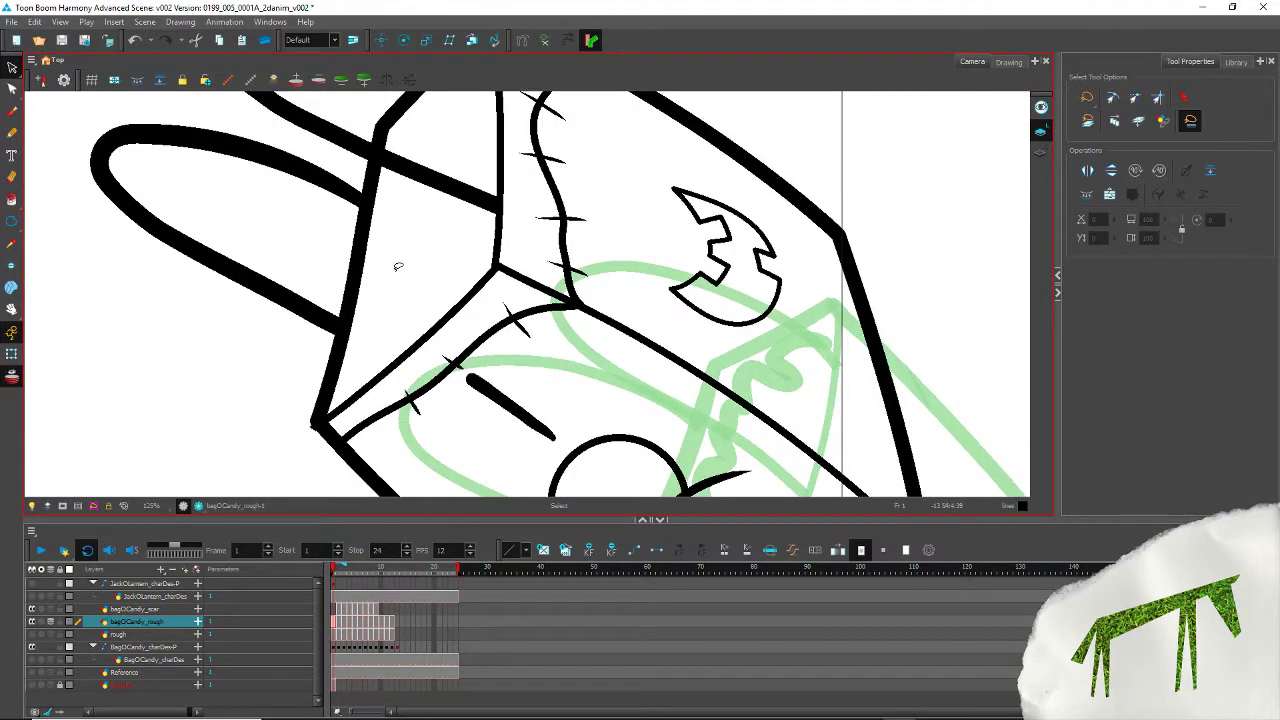
Step: On frame 1, select all the short stitch marks across the bag's seam and set their maximum pencil size to 6
drag(269, 520, 281, 648)
drag(340, 246, 780, 316)
click(739, 150)
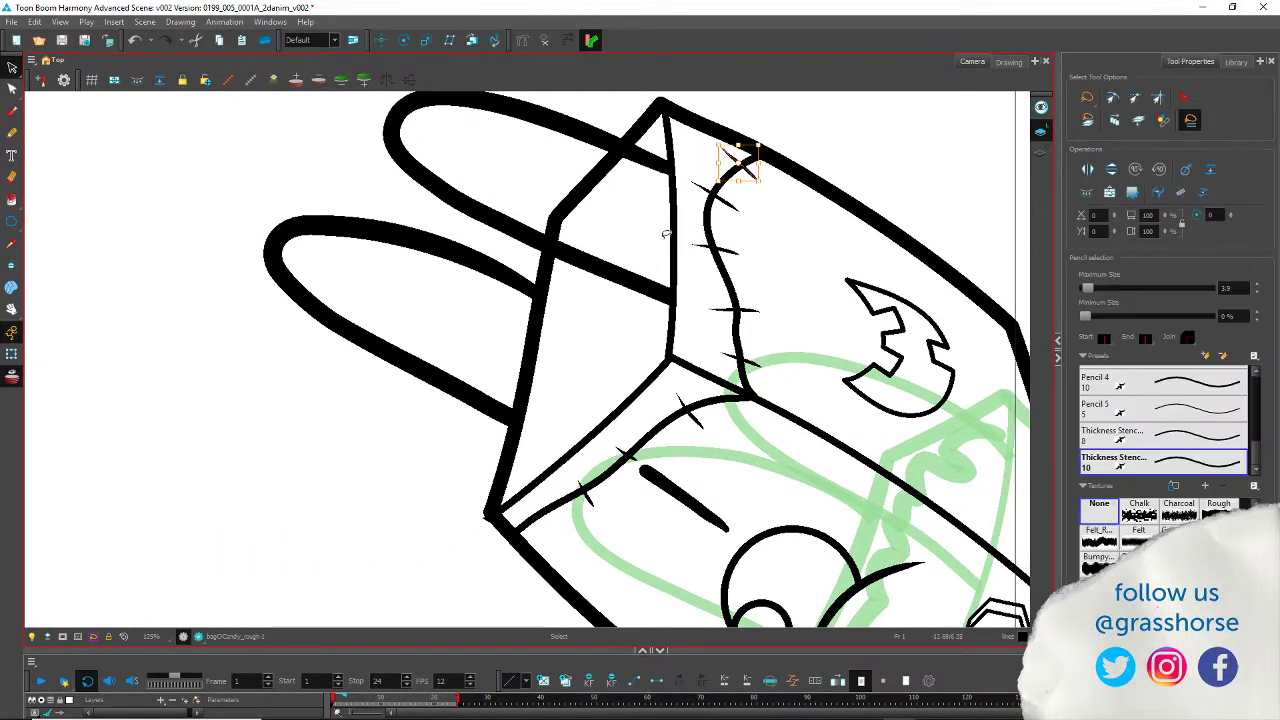
shift+click(712, 195)
shift+click(727, 243)
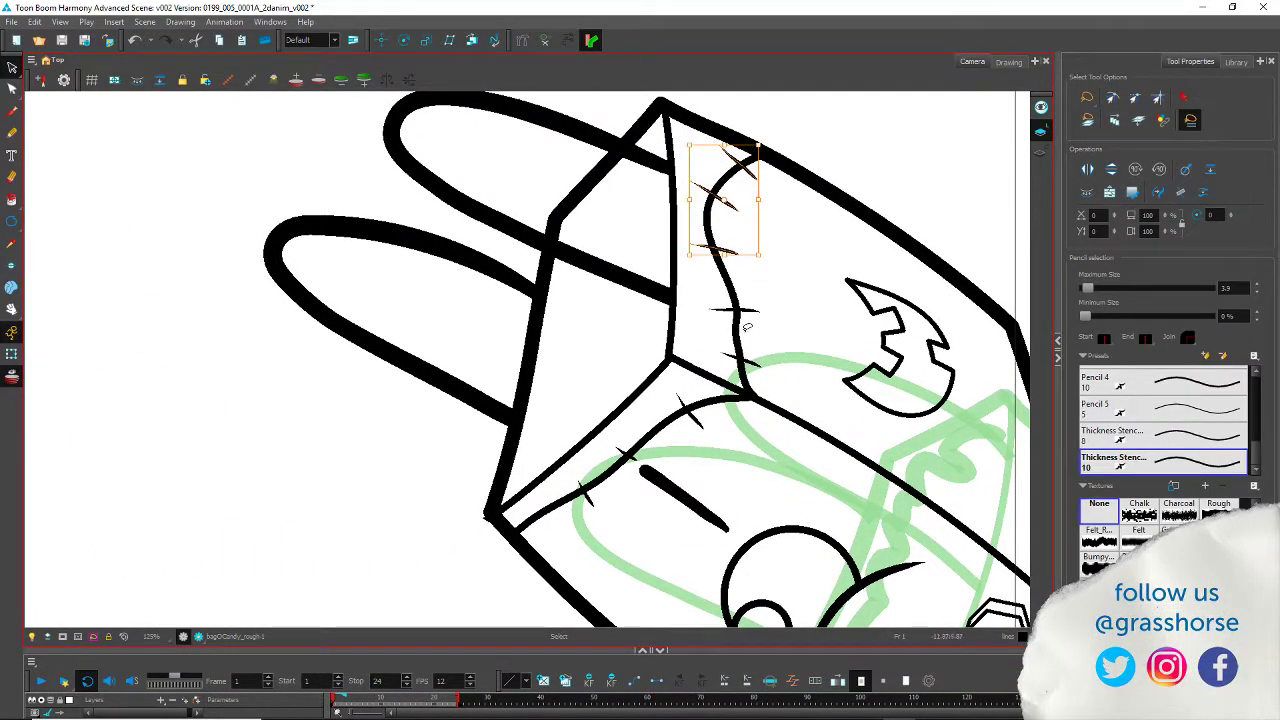
shift+click(737, 310)
shift+click(752, 364)
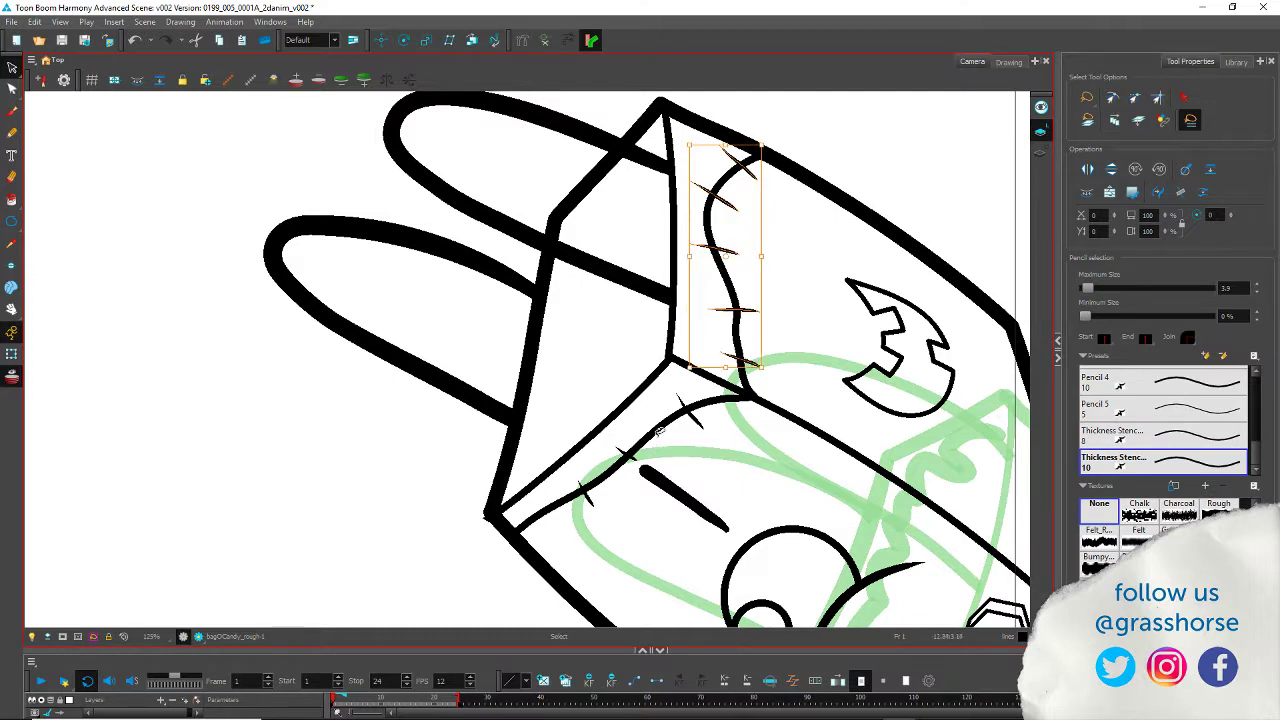
shift+click(692, 414)
shift+click(616, 456)
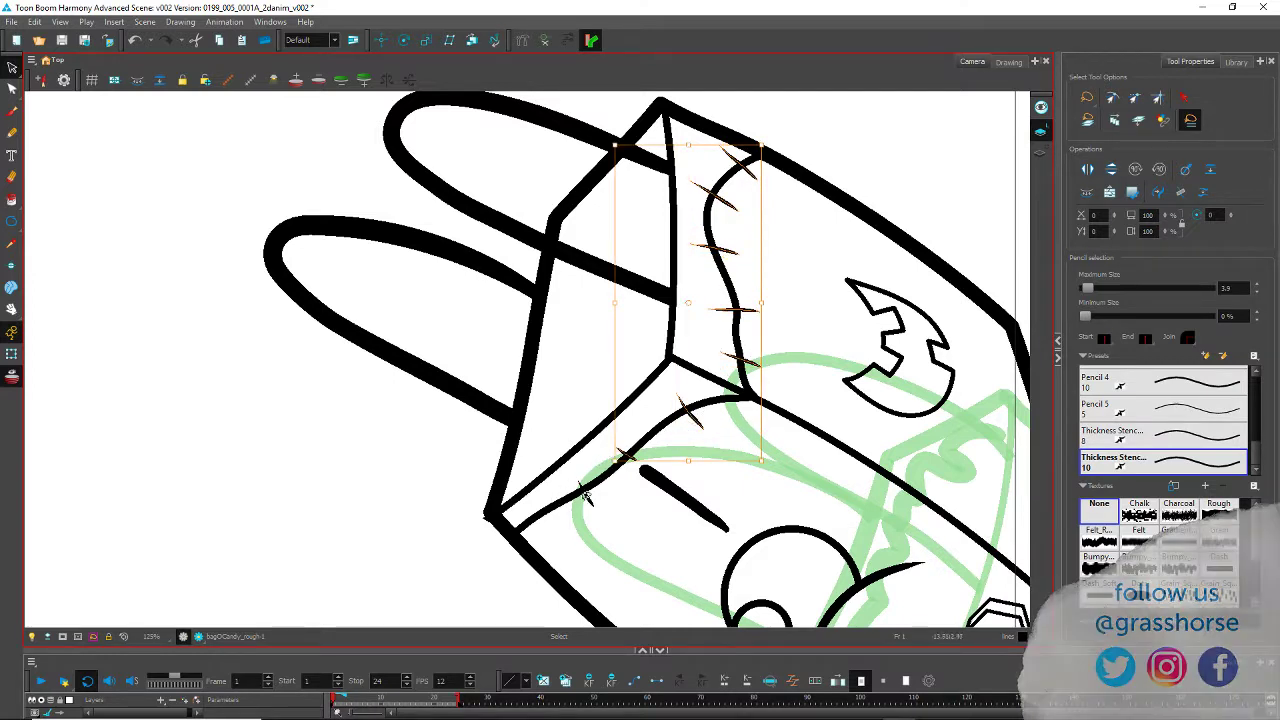
shift+click(580, 497)
click(1225, 288)
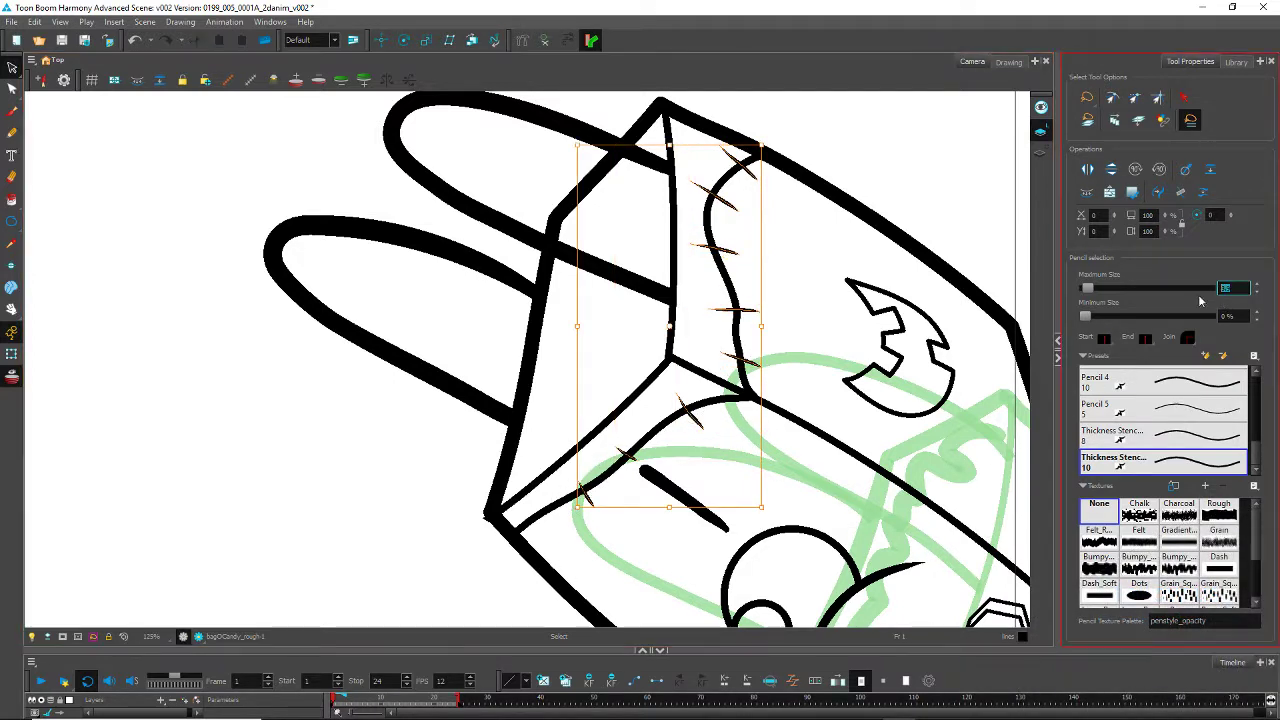
text(8)
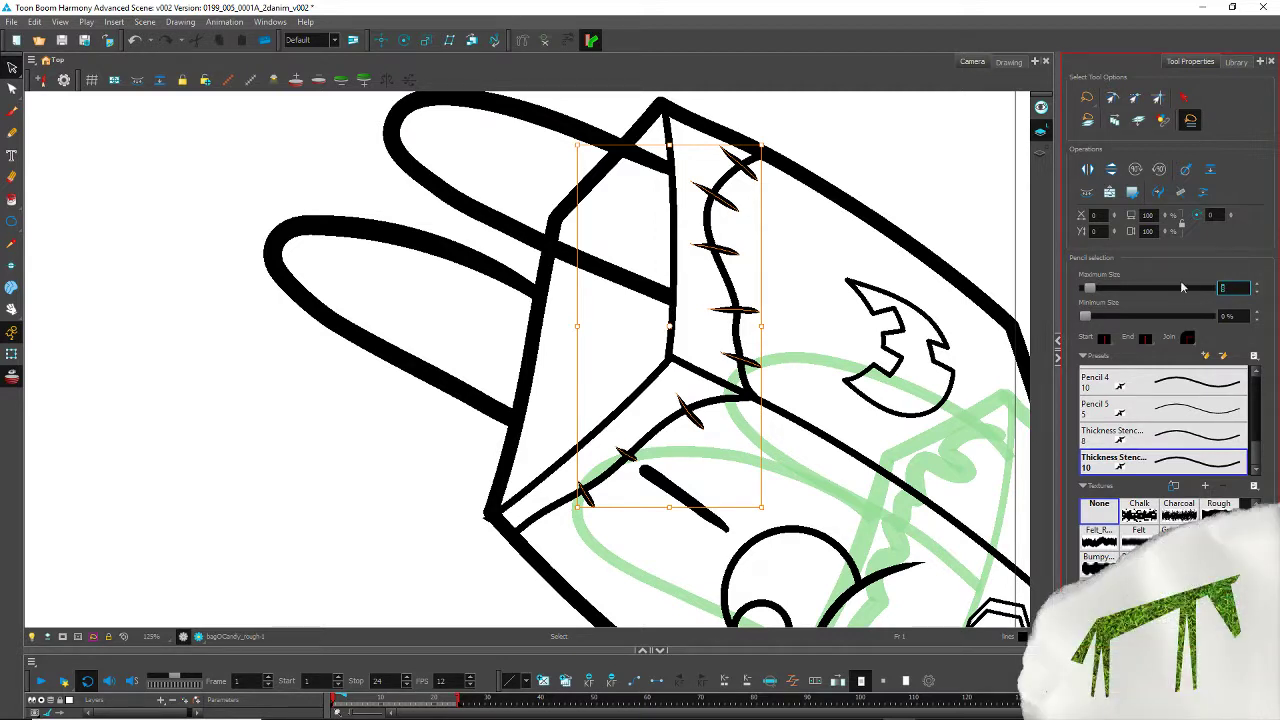
text(6)
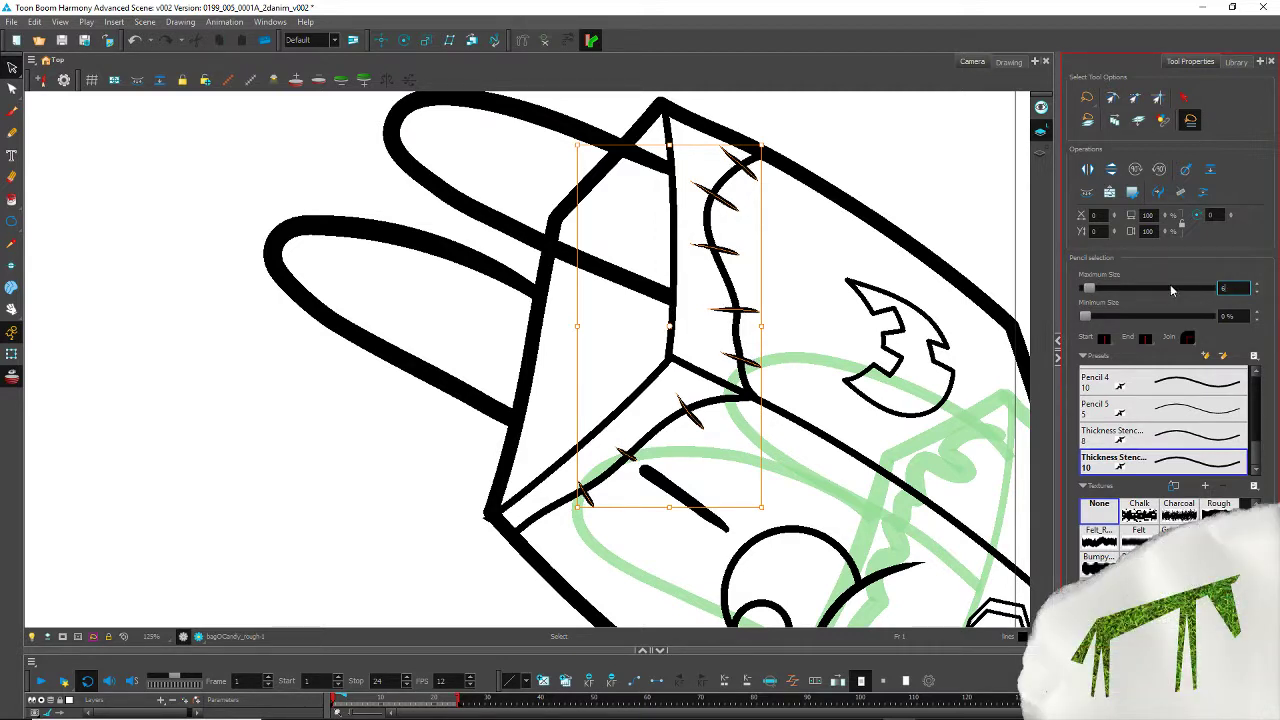
Step: Select the seam line running through the stitches and set its maximum pencil size to 6
click(727, 287)
double_click(1232, 289)
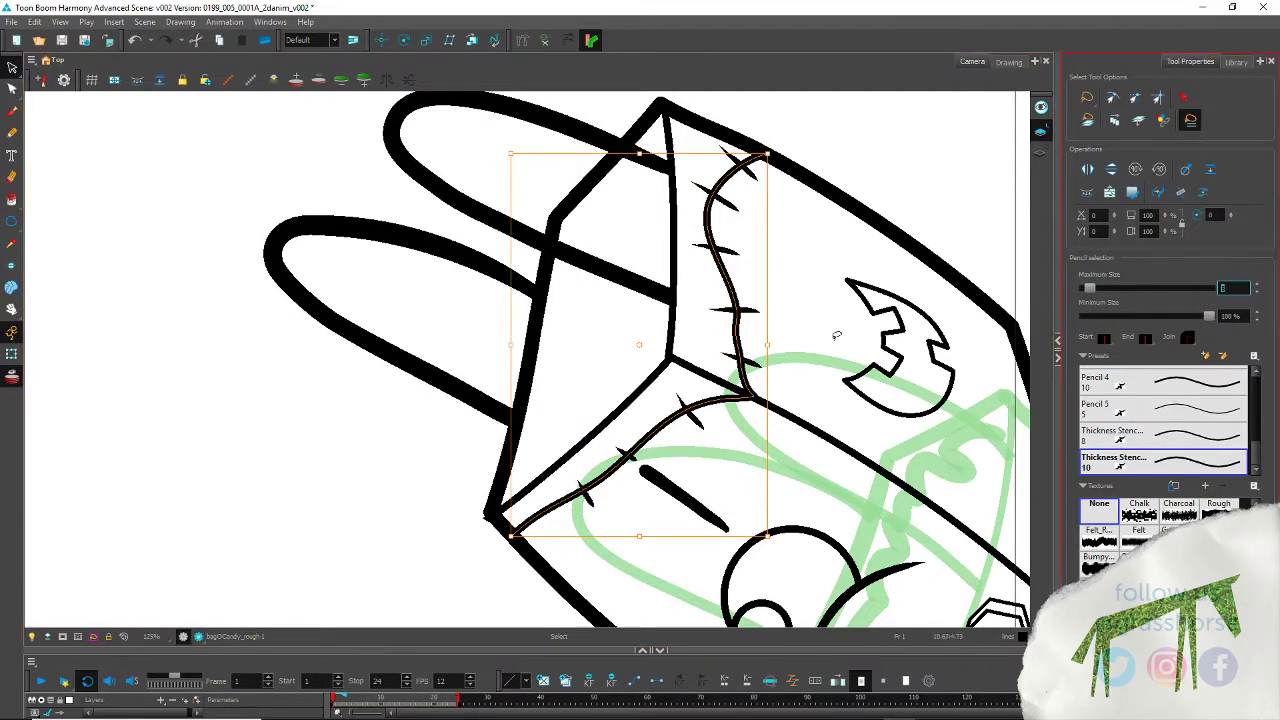
text(6)
click(380, 508)
key(space)
mouse_move(419, 526)
mouse_down()
mouse_move(398, 477)
mouse_move(195, 333)
mouse_move(228, 464)
mouse_up()
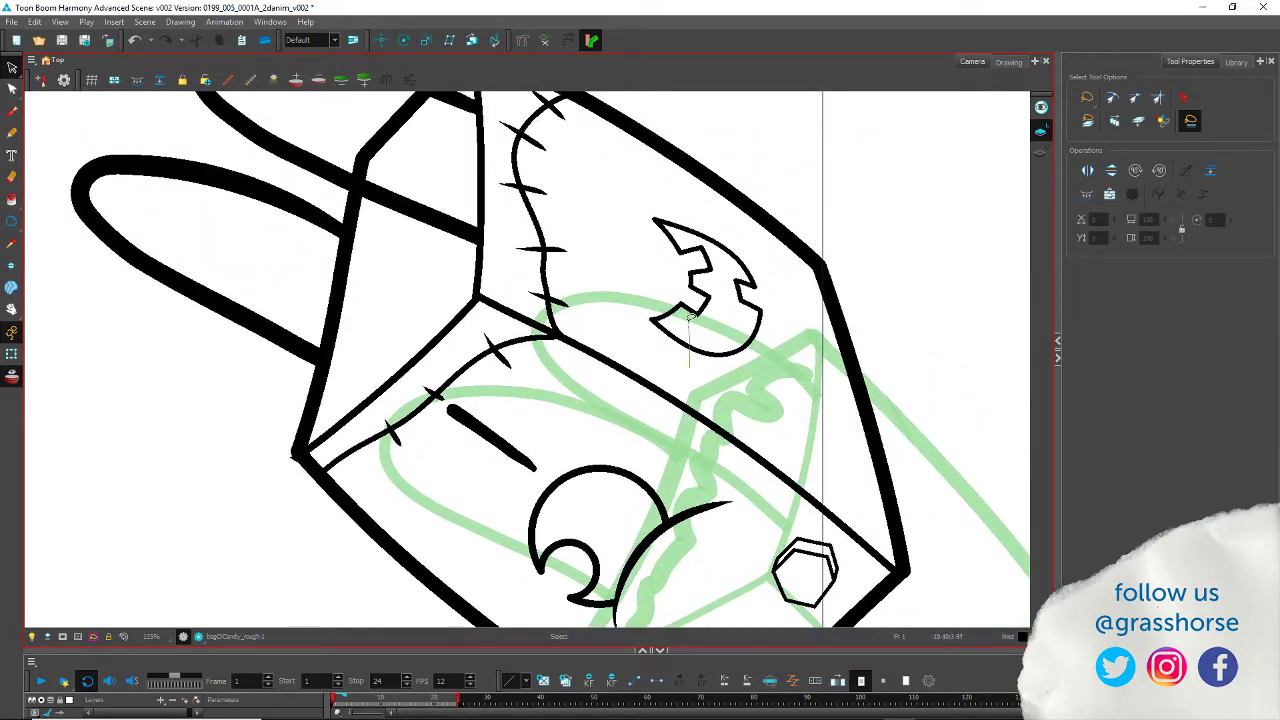
Step: Select the jagged crescent shape on the bag's side and set its maximum pencil size to 6
click(692, 315)
drag(1238, 289, 1036, 292)
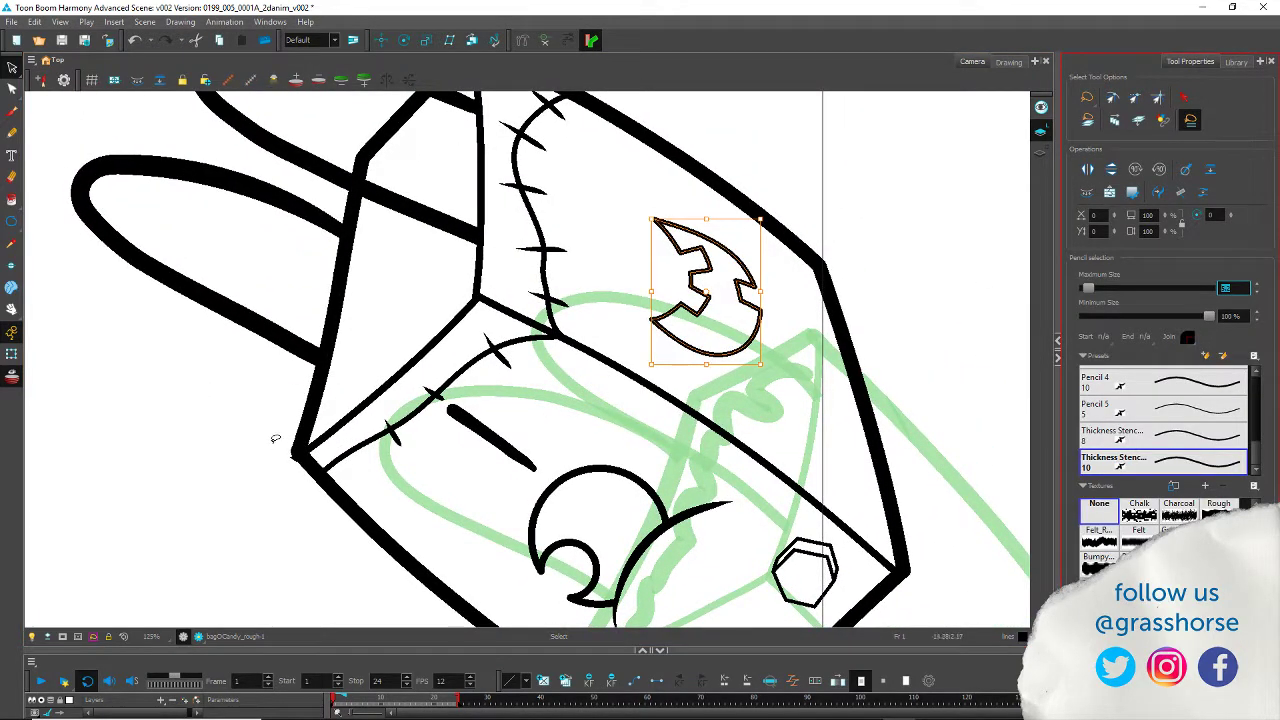
click(220, 430)
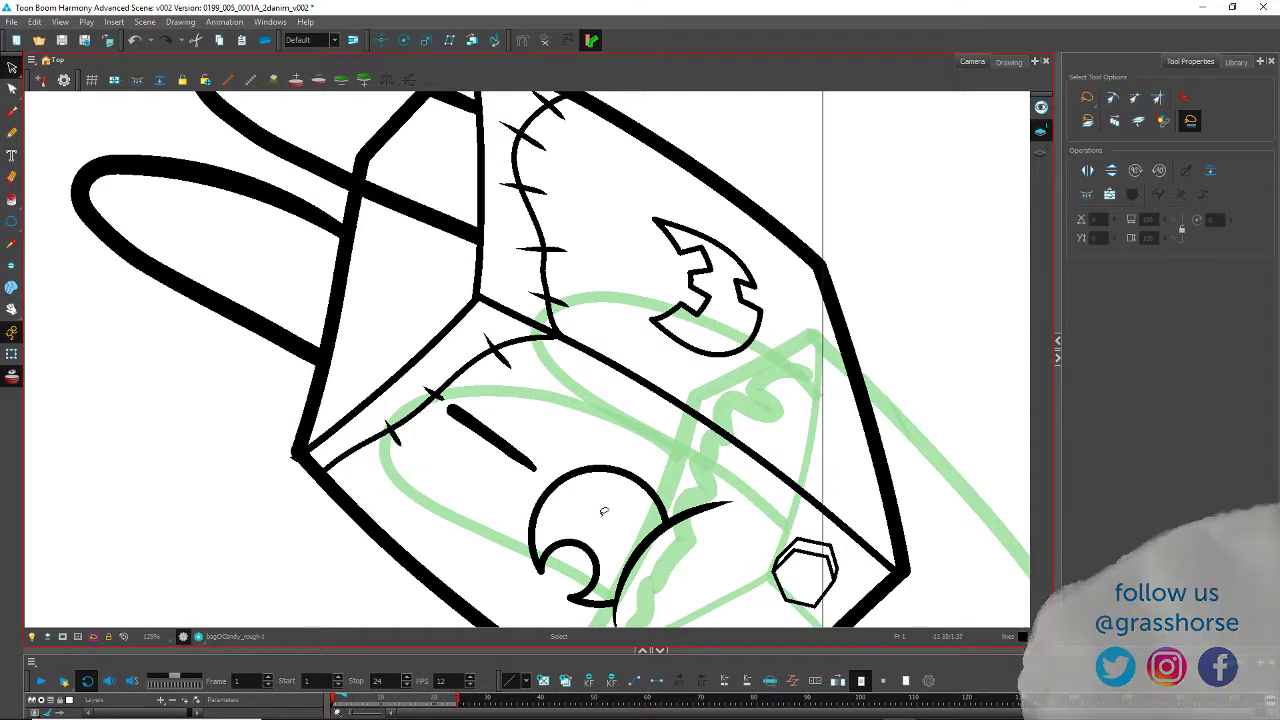
Step: Set the round eye and the adjoining curved stroke to a maximum pencil size of 8, and thicken the jagged crescent's outline
click(598, 468)
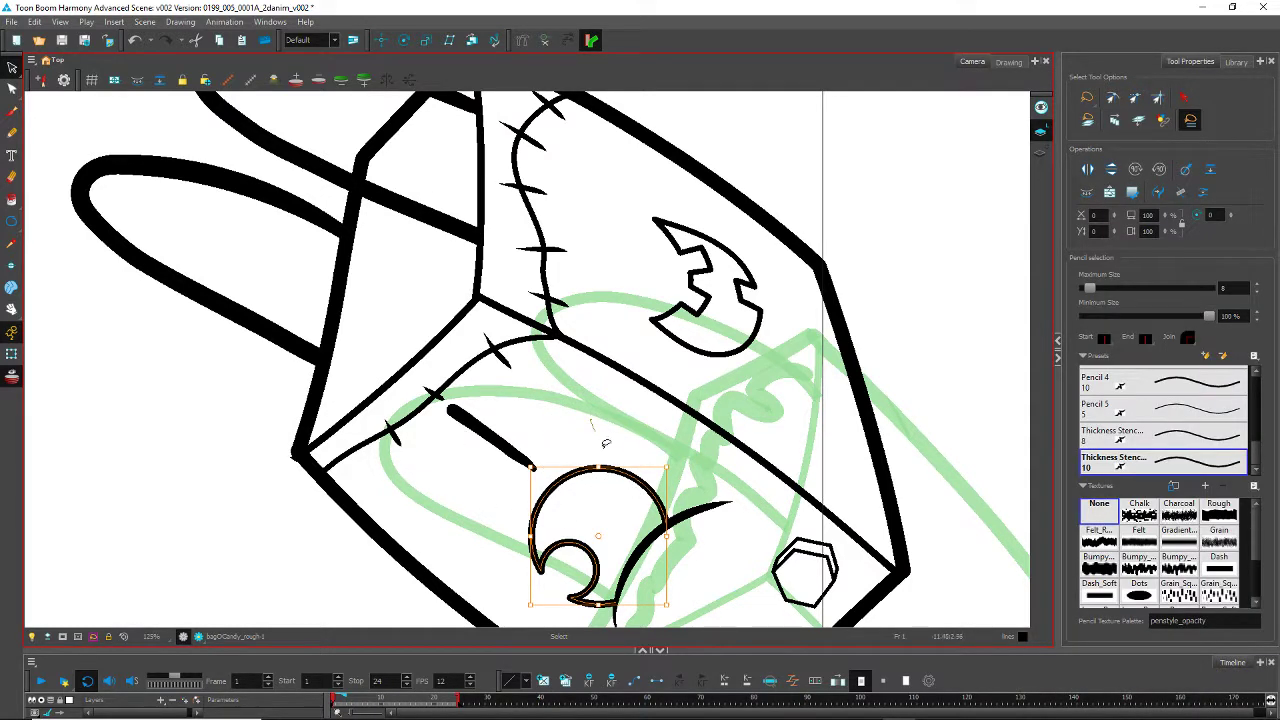
shift+click(655, 535)
drag(1242, 288, 1100, 288)
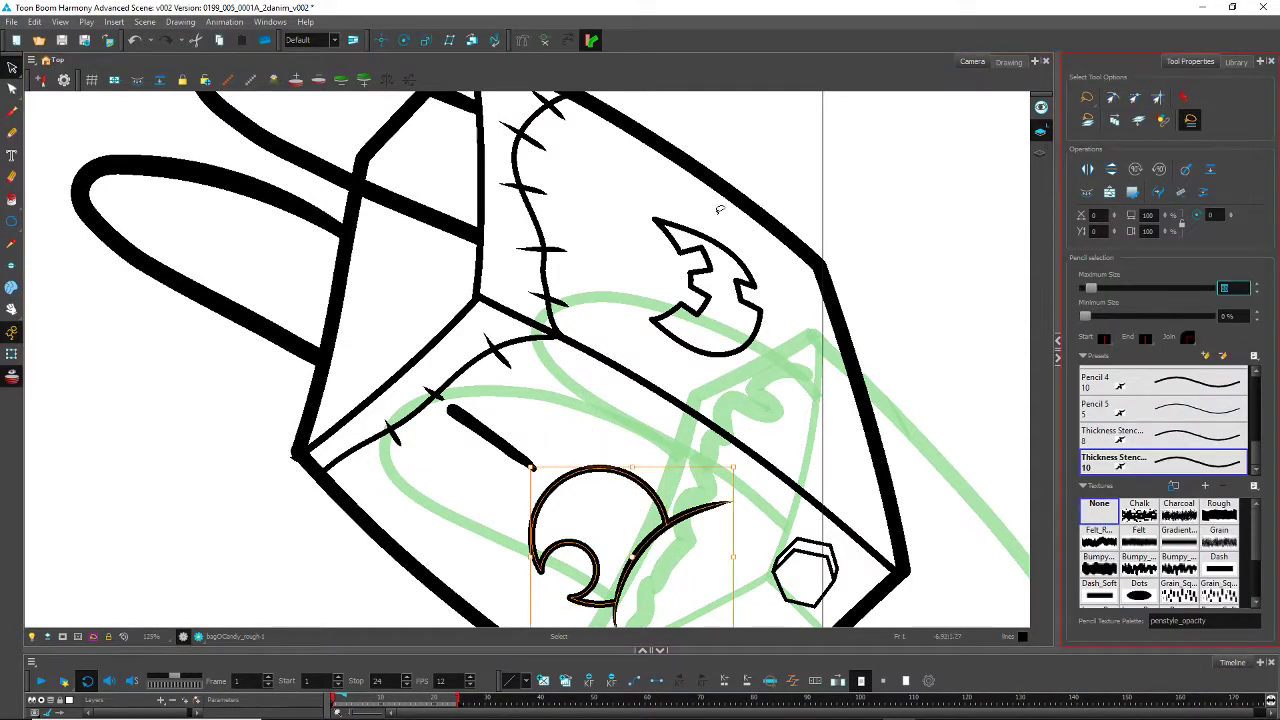
text(8)
click(720, 321)
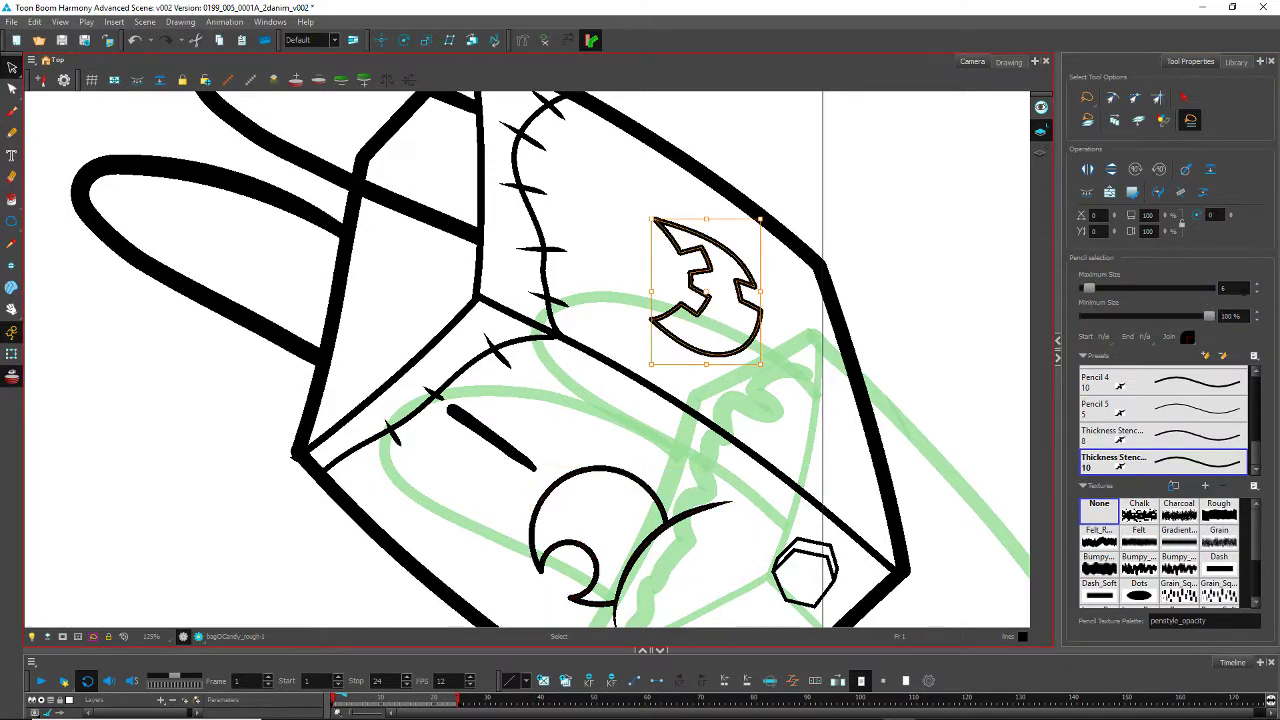
click(186, 503)
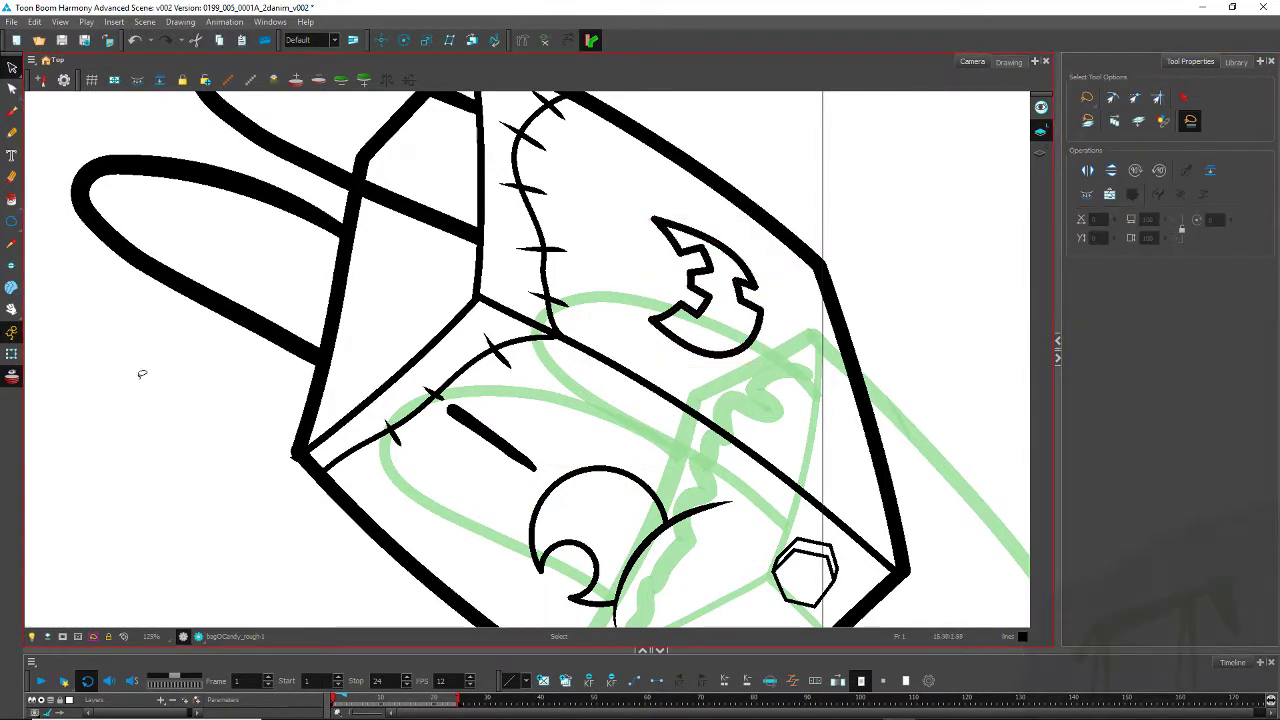
Step: Select the slanted tapered stroke above the round eye and reduce its pencil thickness
click(490, 437)
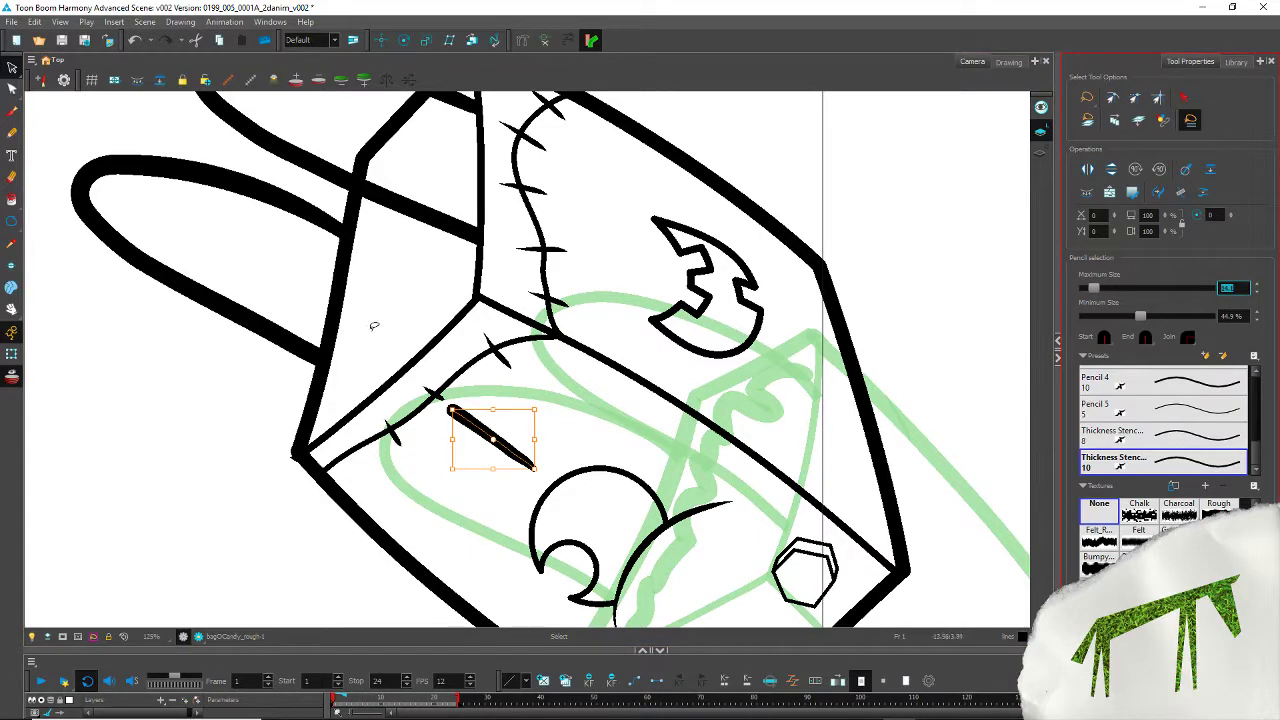
click(245, 465)
mouse_move(274, 513)
mouse_down()
mouse_move(260, 357)
mouse_move(294, 457)
mouse_move(210, 424)
mouse_move(249, 505)
mouse_up()
Step: Select the hexagonal shape near the bag's corner and set its maximum pencil size to 6
click(772, 537)
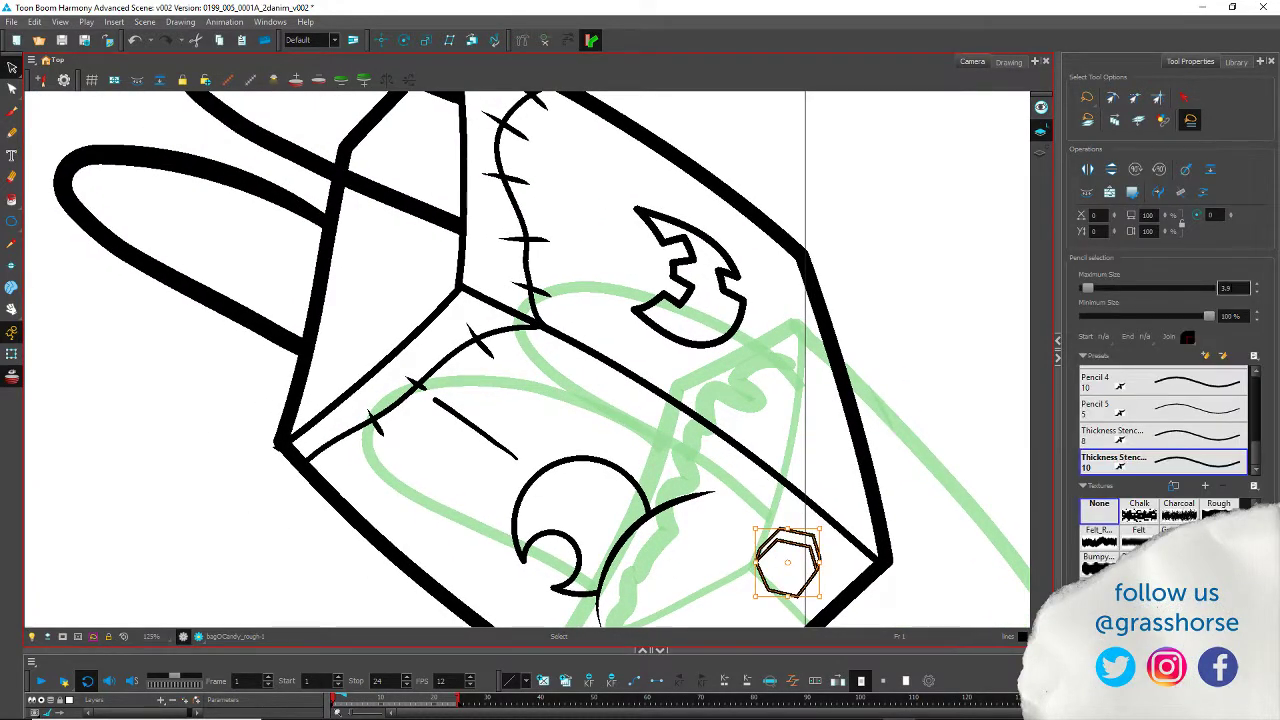
click(1228, 288)
text(6)
key(Return)
key(space)
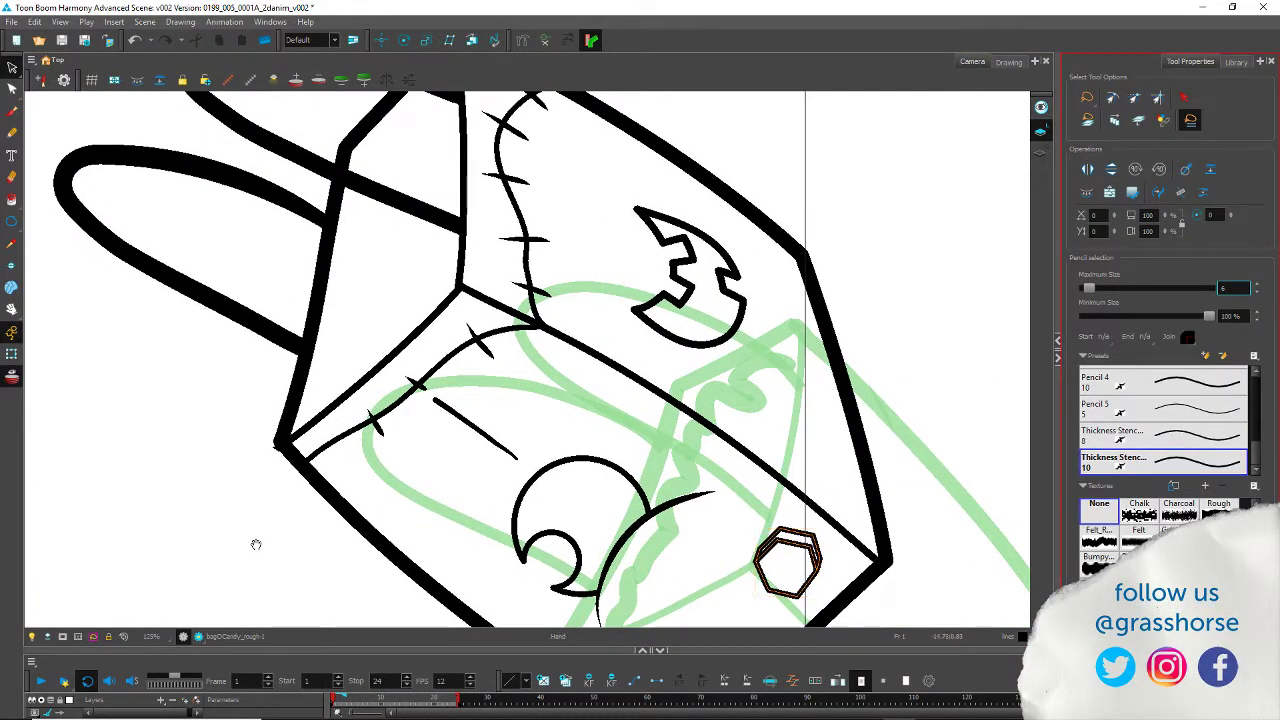
drag(251, 535, 228, 483)
key(space)
drag(290, 320, 350, 392)
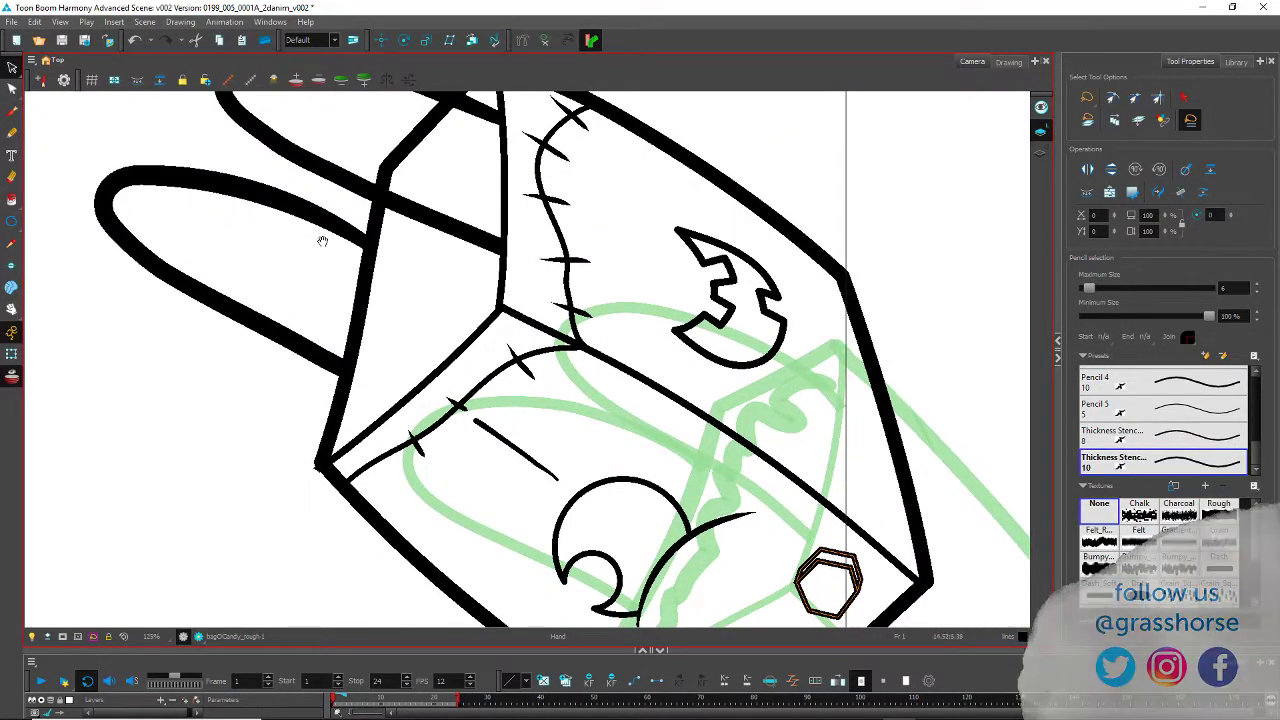
Step: On frame 2 of the bagOCandy_scar layer, select the seam with its stitches and set the maximum pencil size to 6
key(.)
drag(503, 543, 250, 201)
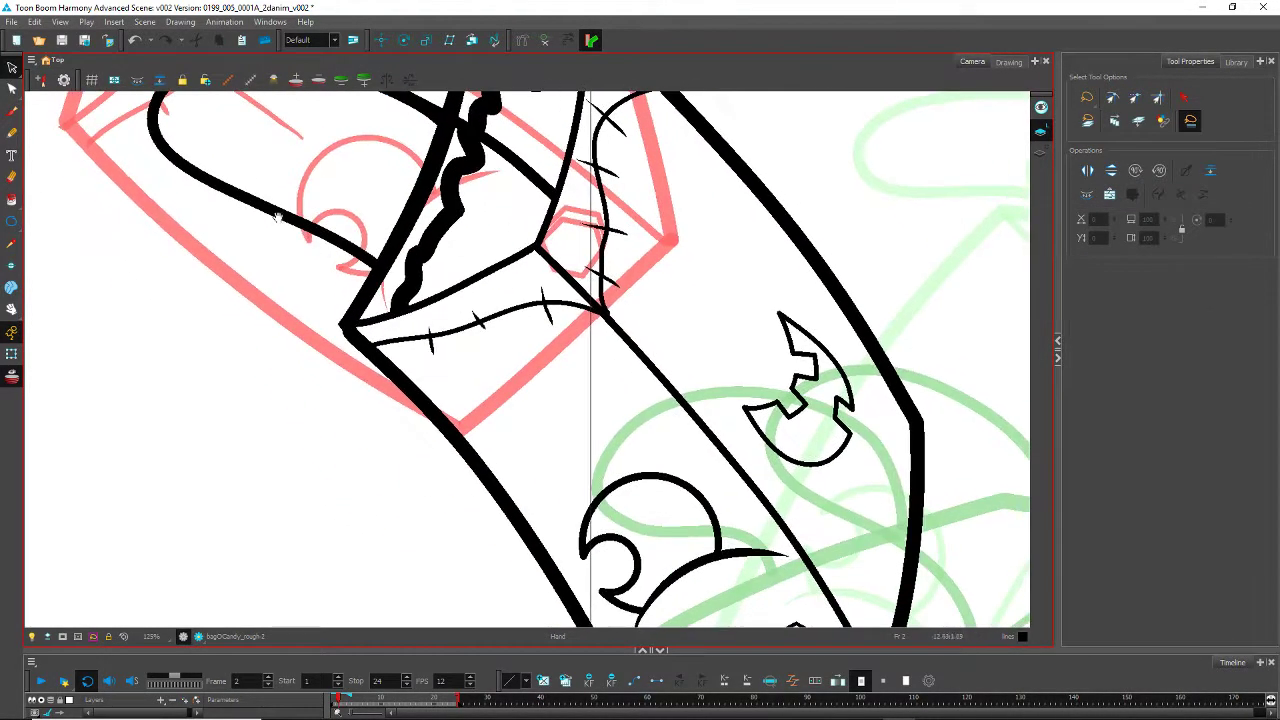
mouse_move(483, 305)
mouse_down()
mouse_move(315, 281)
mouse_move(377, 320)
mouse_up()
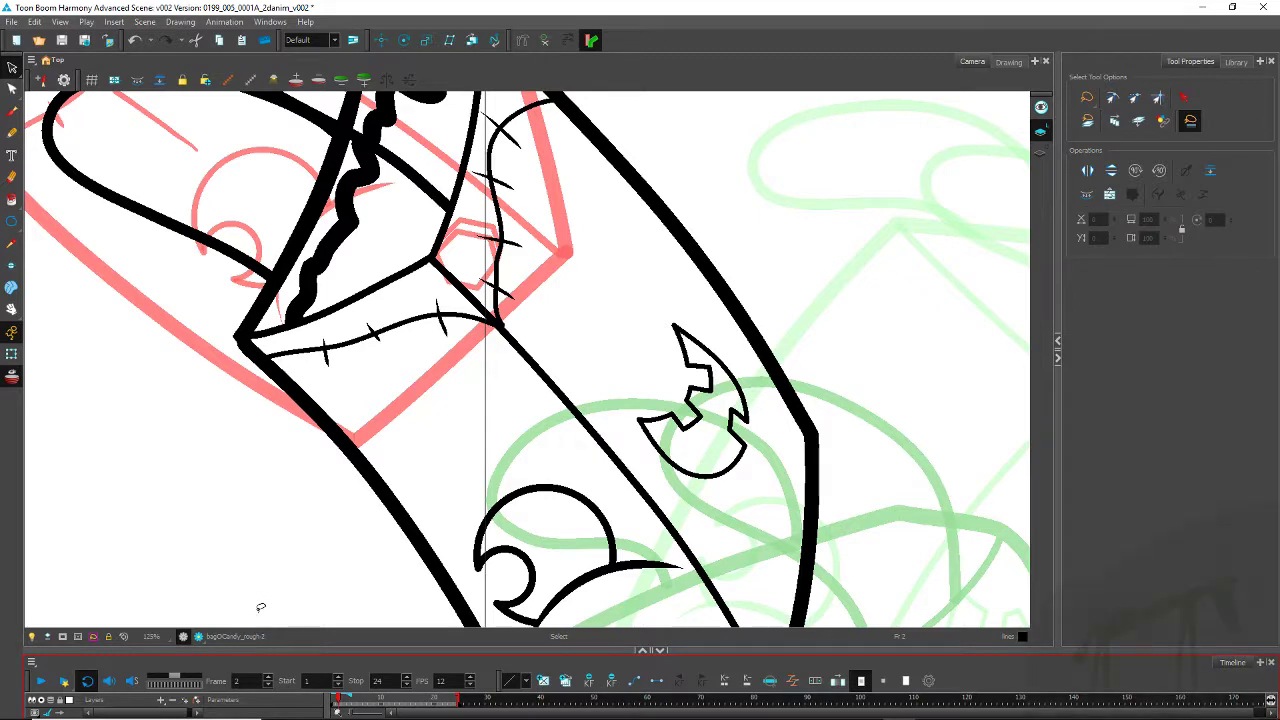
drag(254, 653, 246, 585)
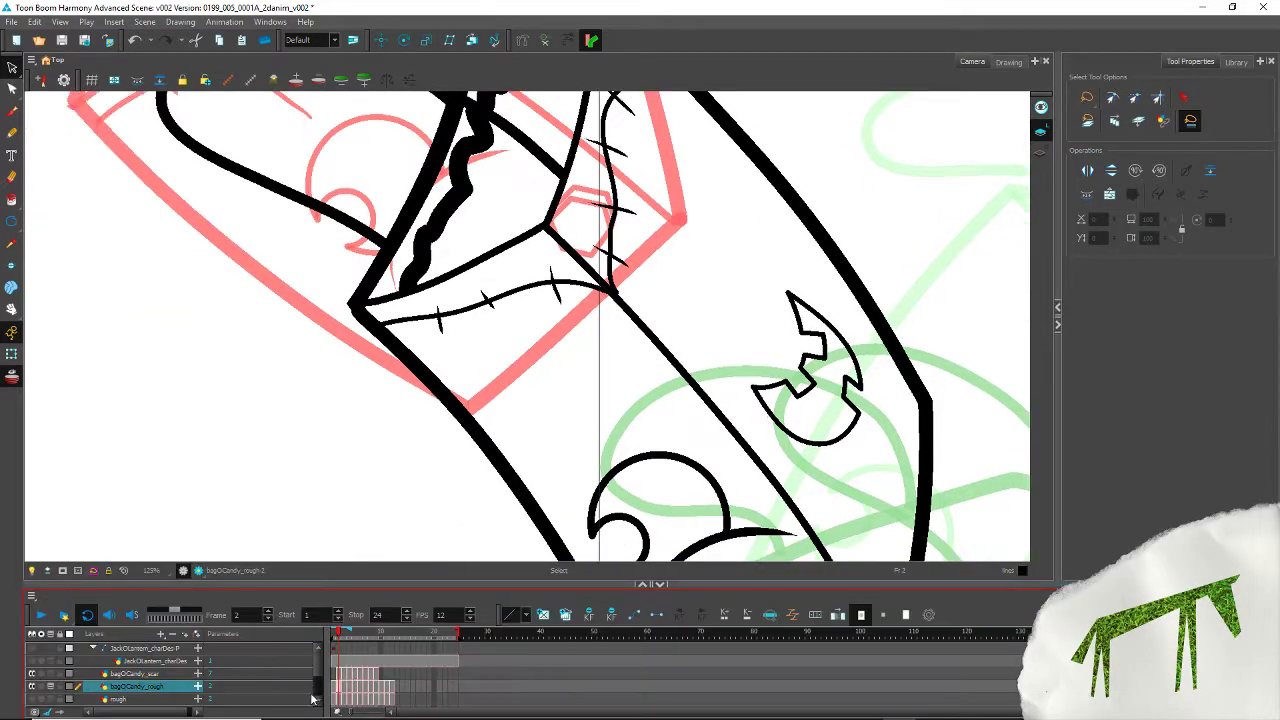
click(337, 673)
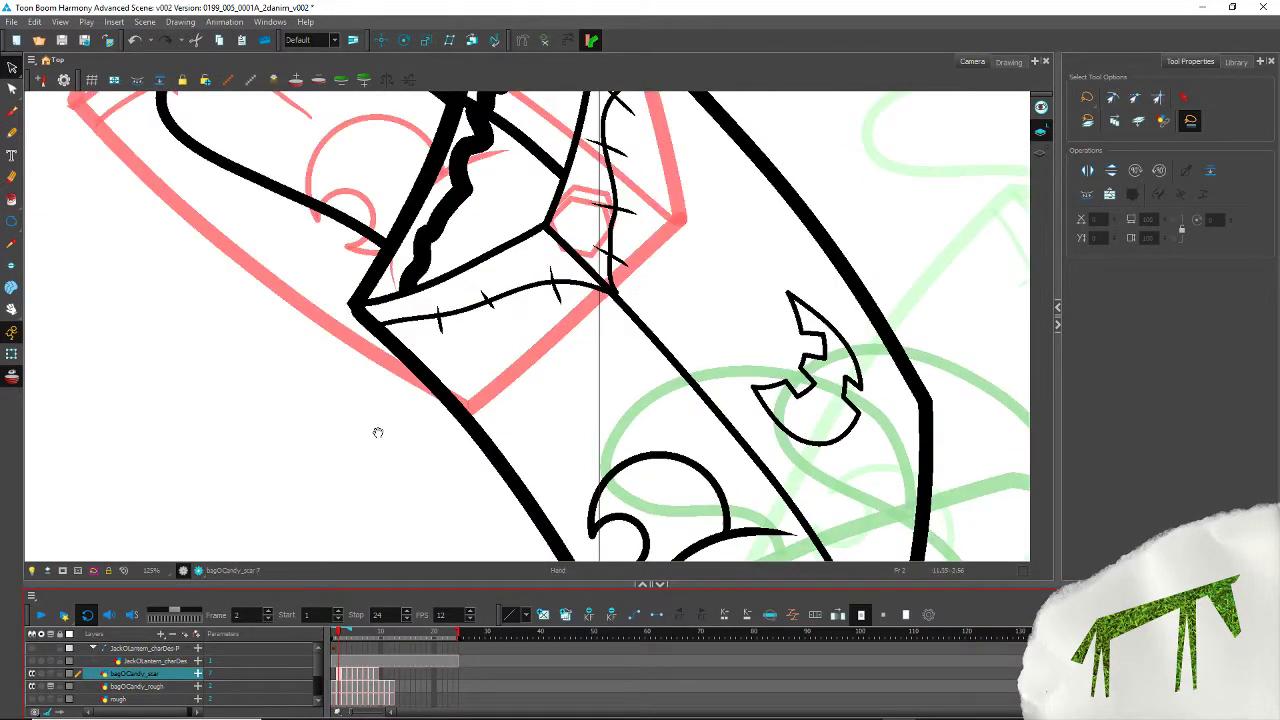
scroll(378, 432, up, 3)
mouse_move(340, 420)
mouse_down()
mouse_move(680, 431)
mouse_move(610, 80)
mouse_move(345, 395)
mouse_up()
double_click(1230, 288)
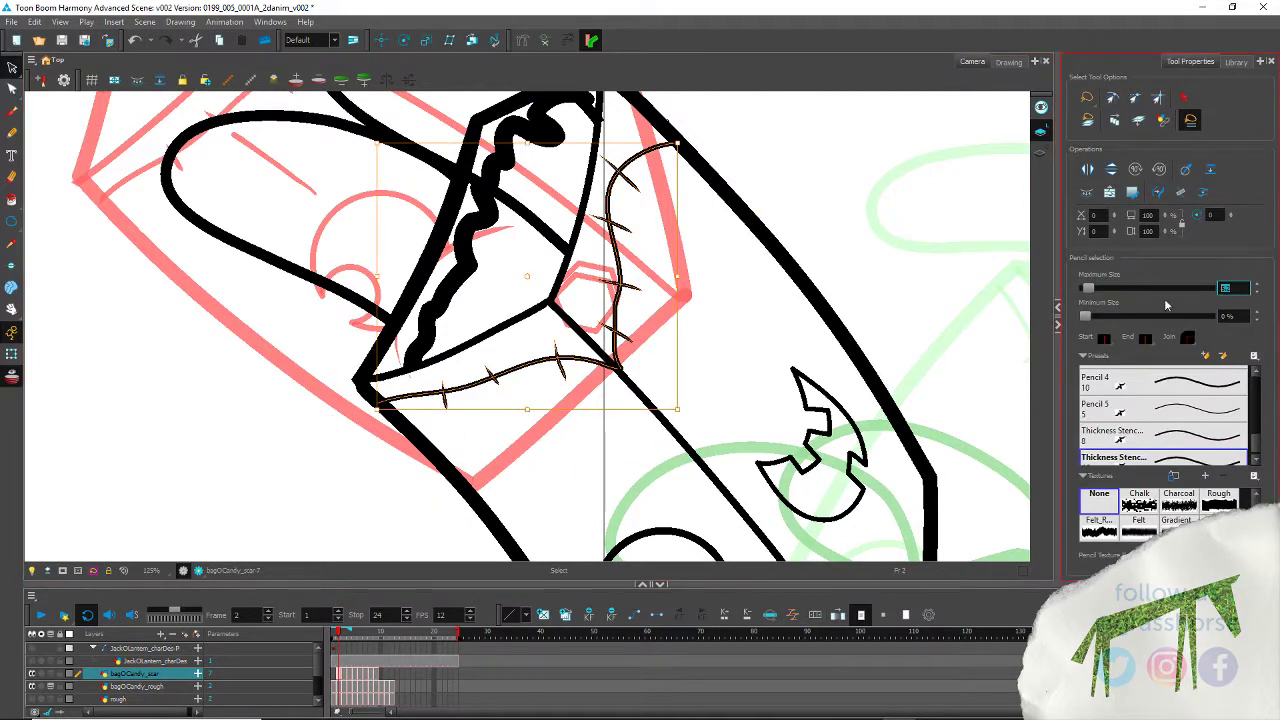
text(6)
key(Return)
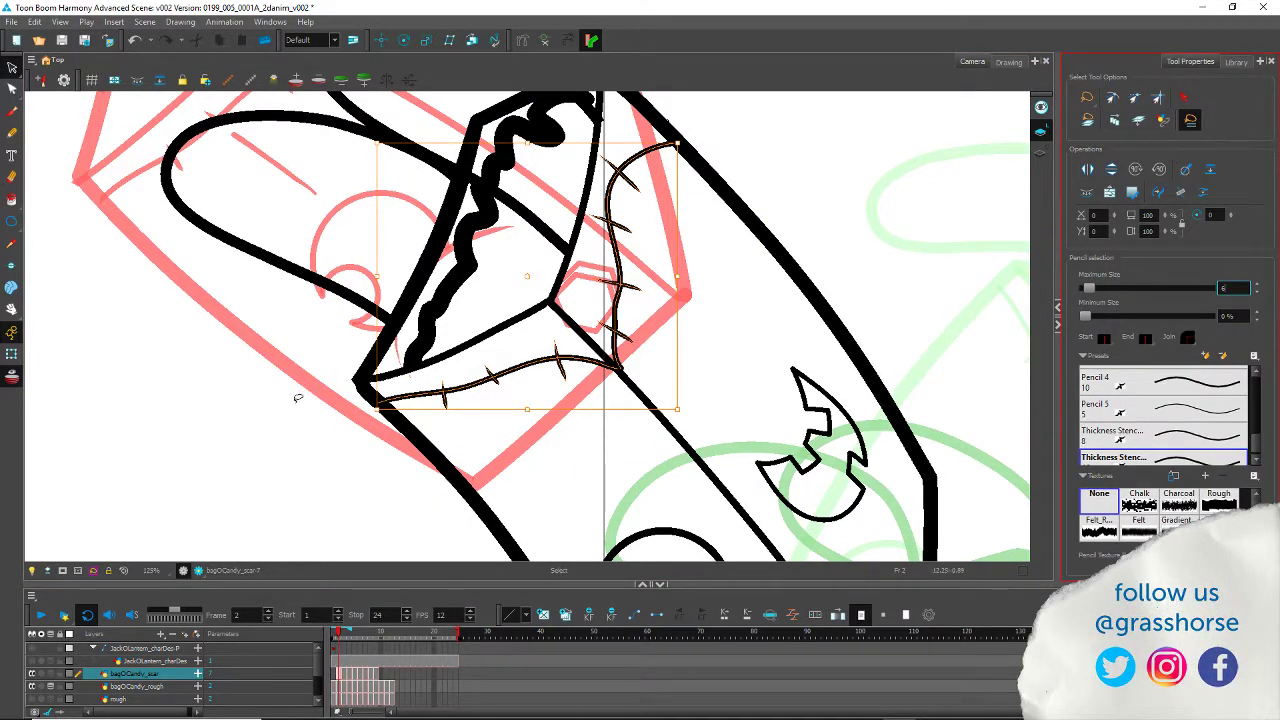
Step: On frame 3 of bagOCandy_scar, select the whole stitched seam and set its maximum pencil size to 6
click(345, 675)
key(period)
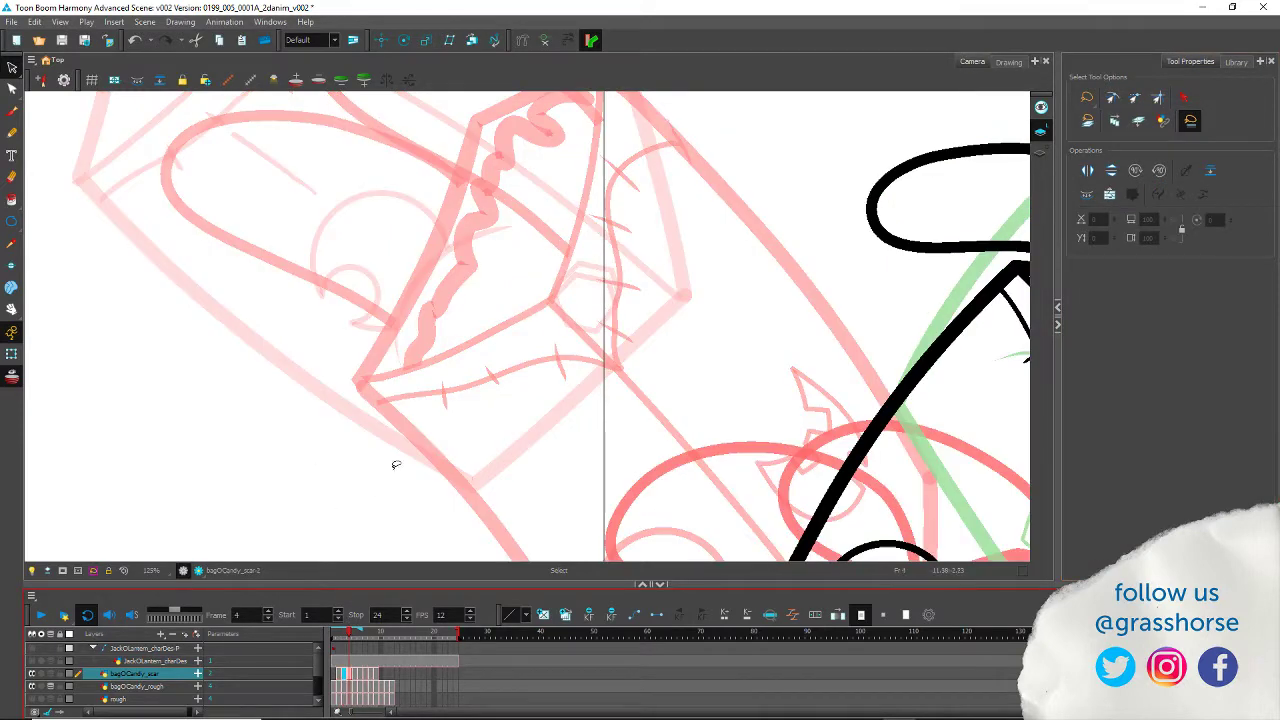
key(comma)
drag(548, 535, 233, 123)
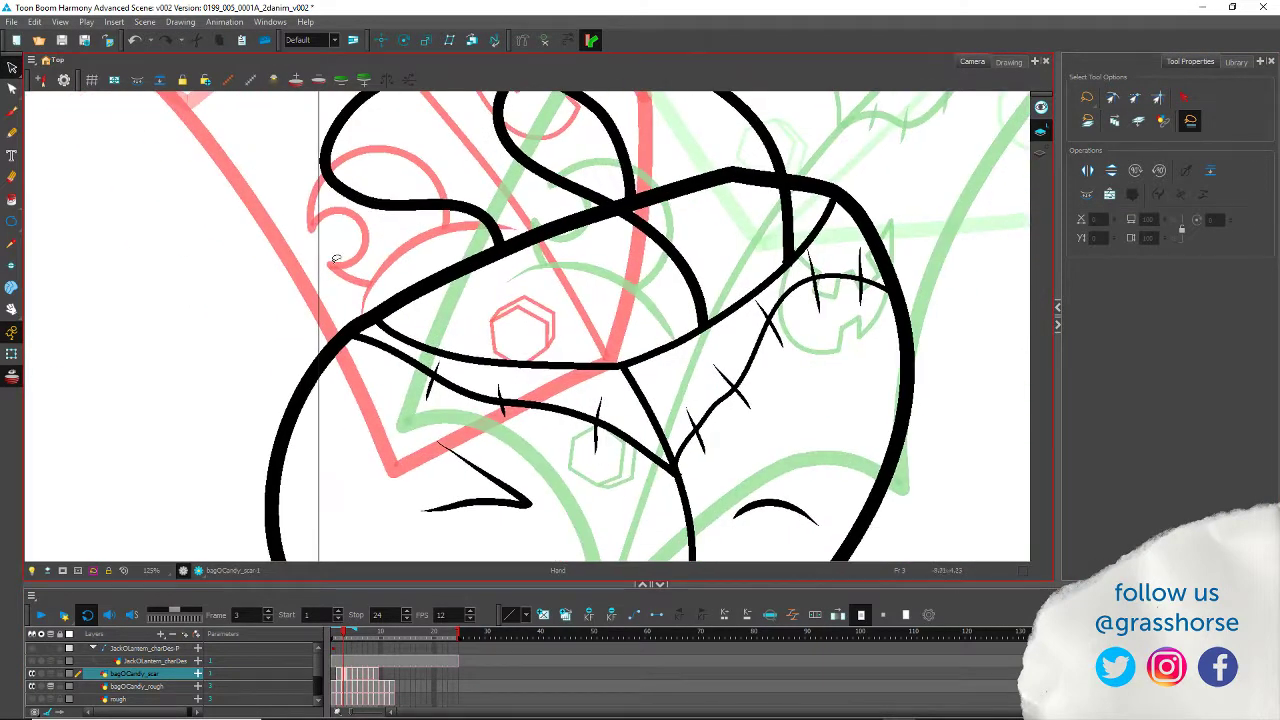
mouse_move(305, 249)
mouse_down()
mouse_move(798, 527)
mouse_move(253, 292)
mouse_up()
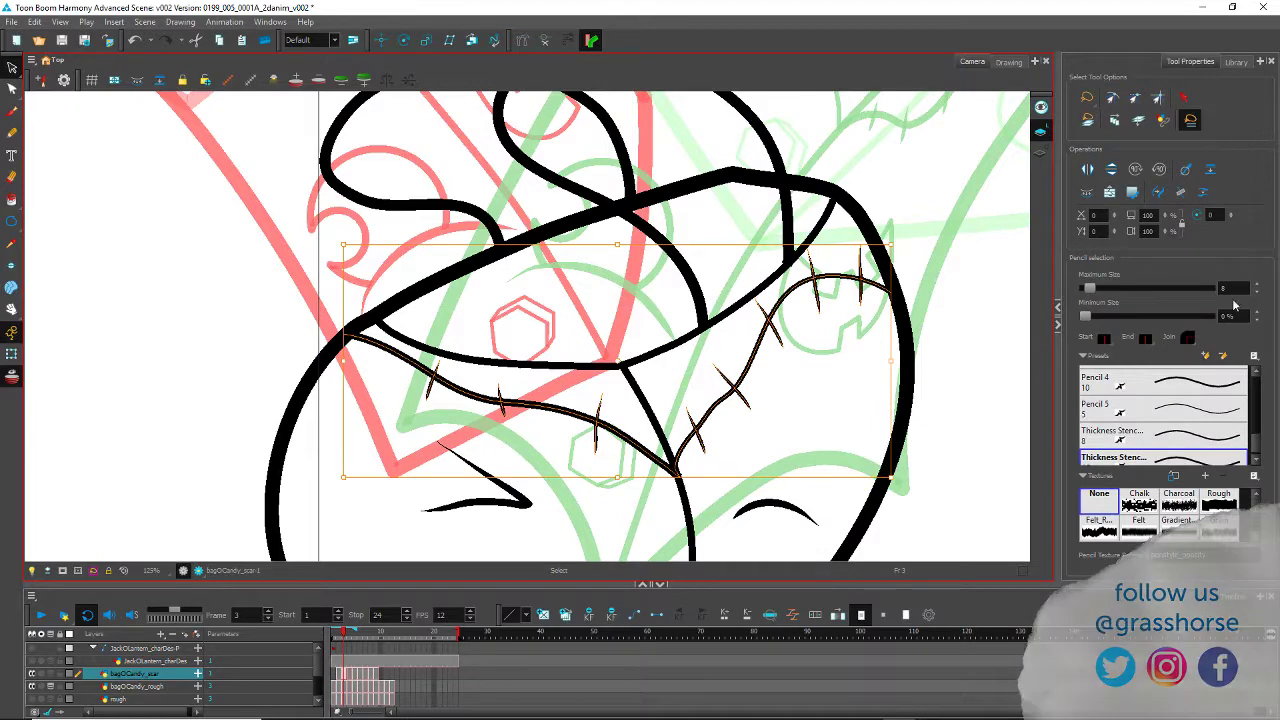
text(6)
key(Return)
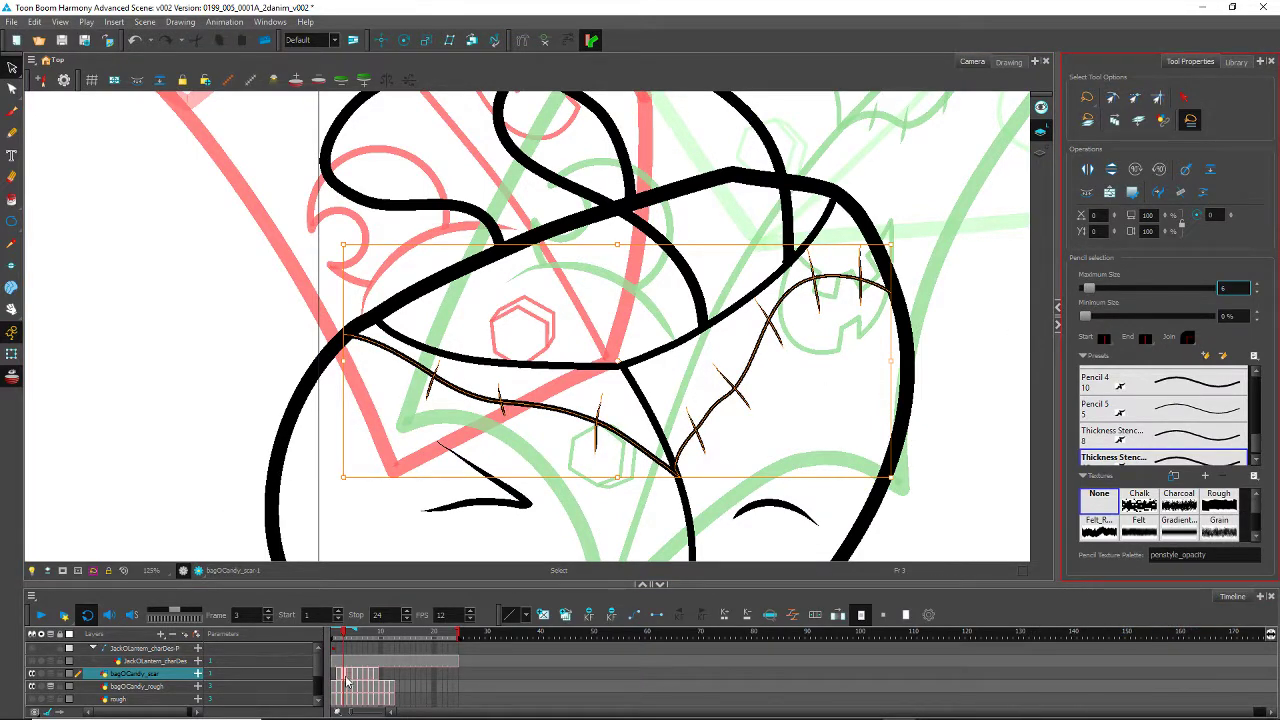
Step: On frame 4 of bagOCandy_scar, set the stitched seam's maximum pencil size to 6 and reselect one seam line to check it
click(348, 681)
mouse_move(782, 120)
mouse_down()
mouse_move(511, 362)
mouse_move(370, 445)
mouse_up()
mouse_move(213, 222)
mouse_down()
mouse_move(655, 480)
mouse_move(199, 350)
mouse_move(205, 320)
mouse_up()
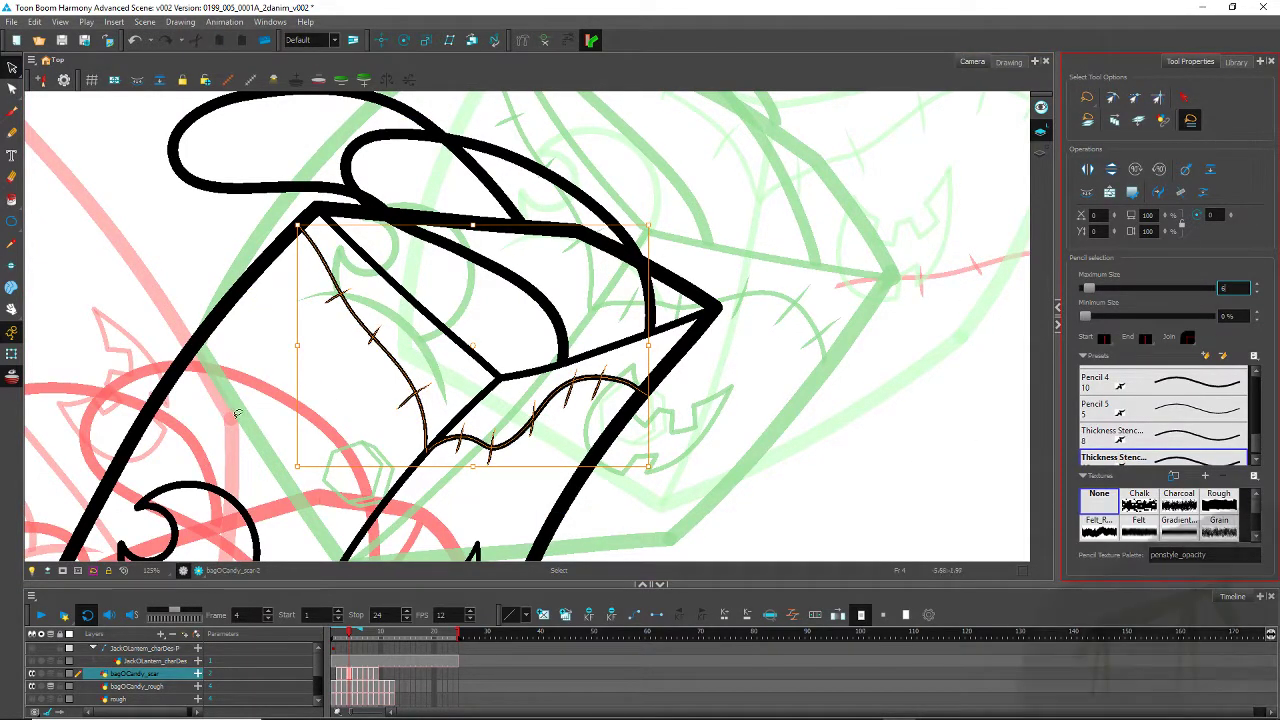
click(196, 251)
click(361, 297)
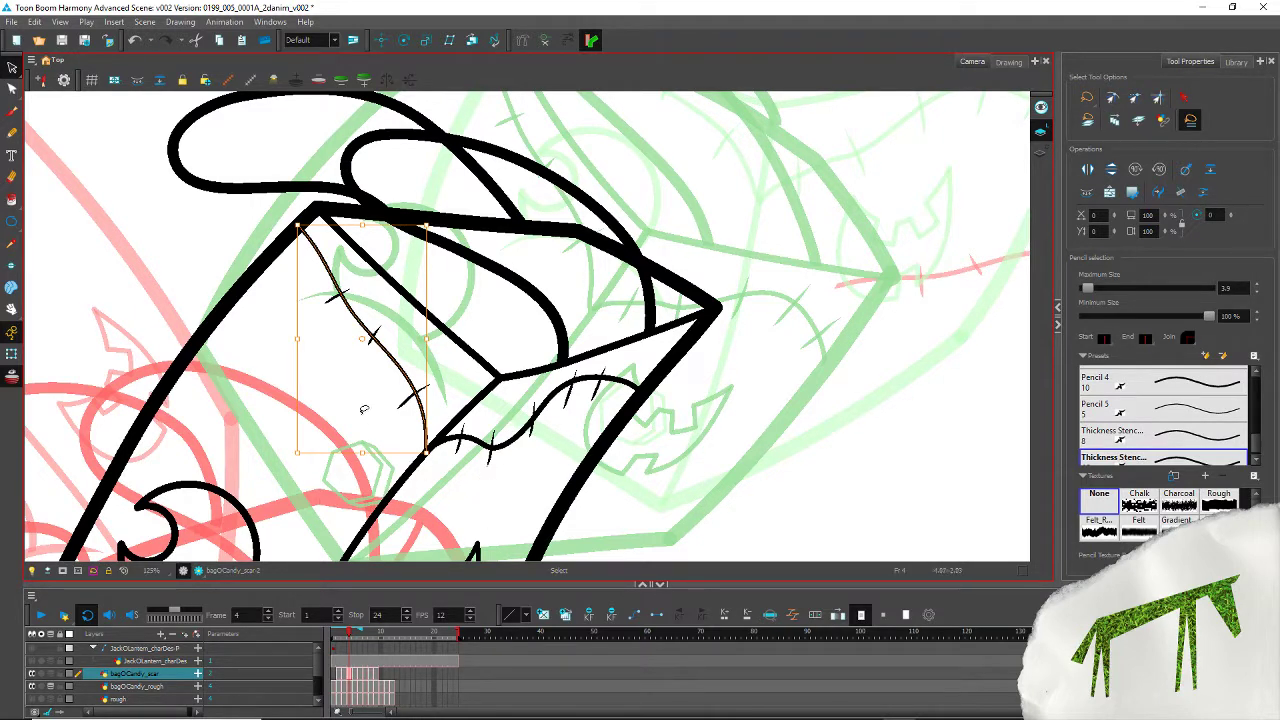
Step: Return to frame 2 of bagOCandy_scar and reselect the lower seam line to check its pencil size
key(comma)
key(comma)
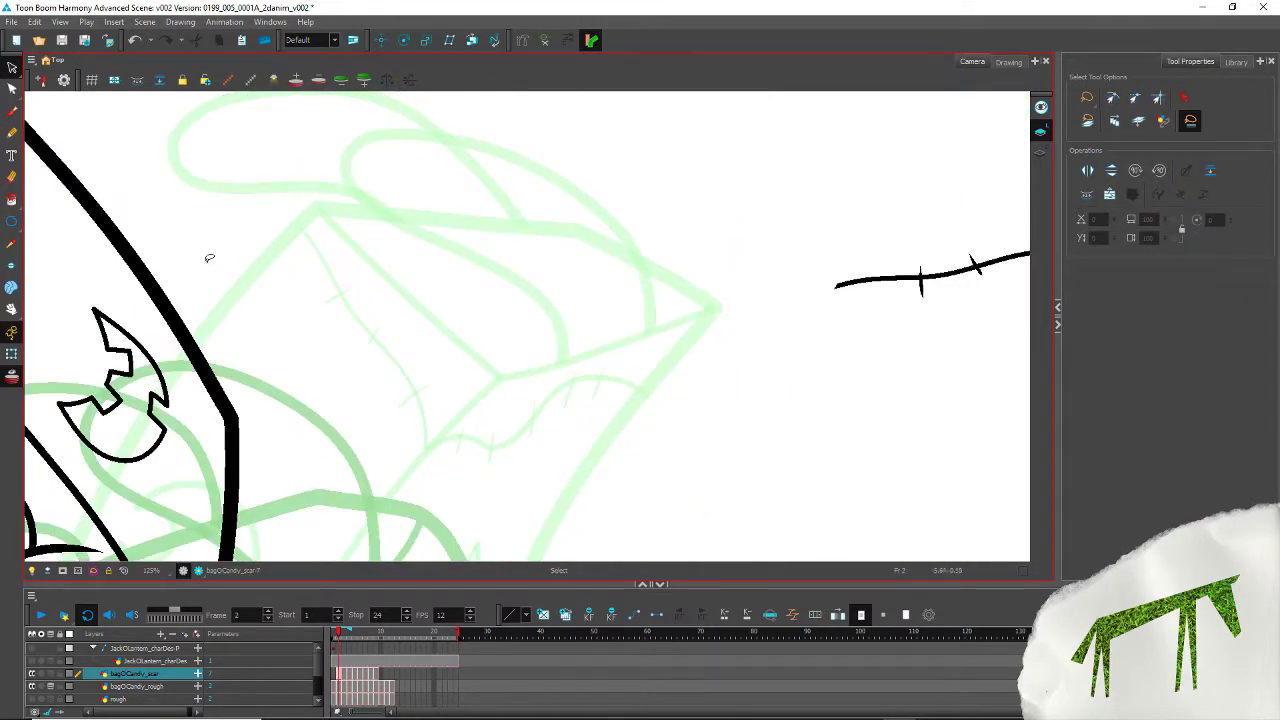
drag(244, 472, 354, 254)
drag(157, 249, 729, 376)
drag(557, 339, 557, 480)
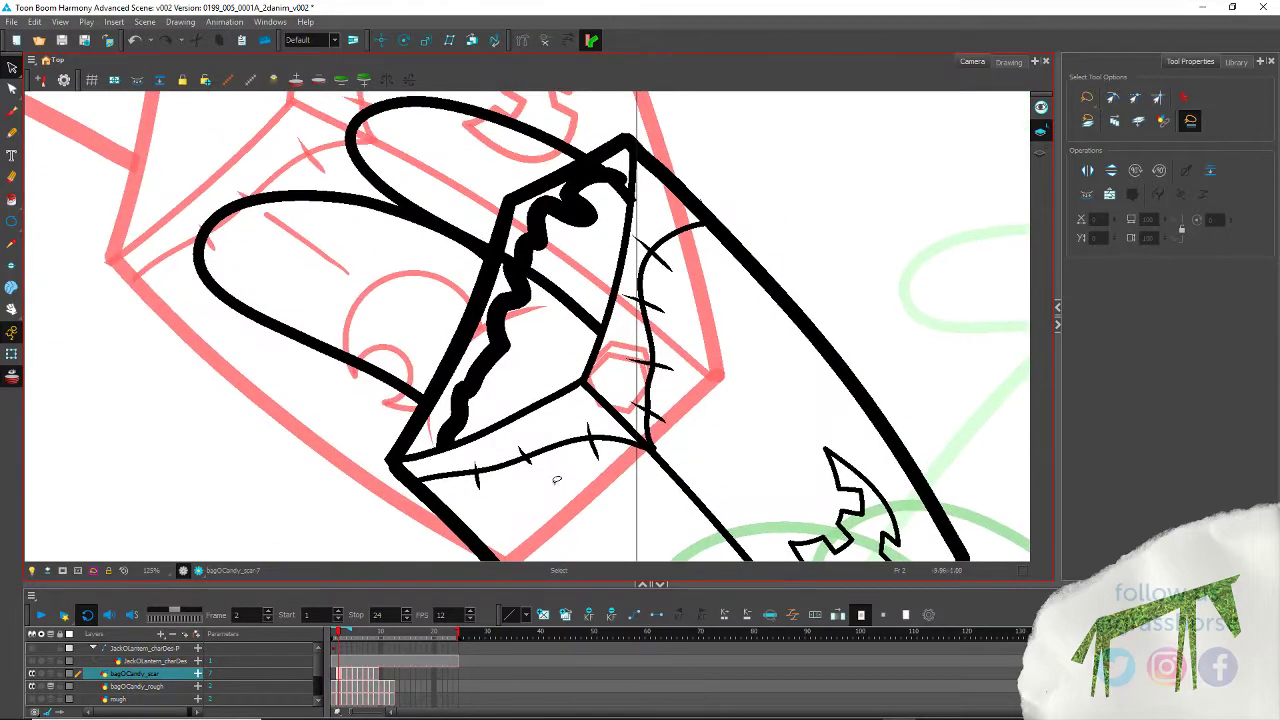
click(525, 455)
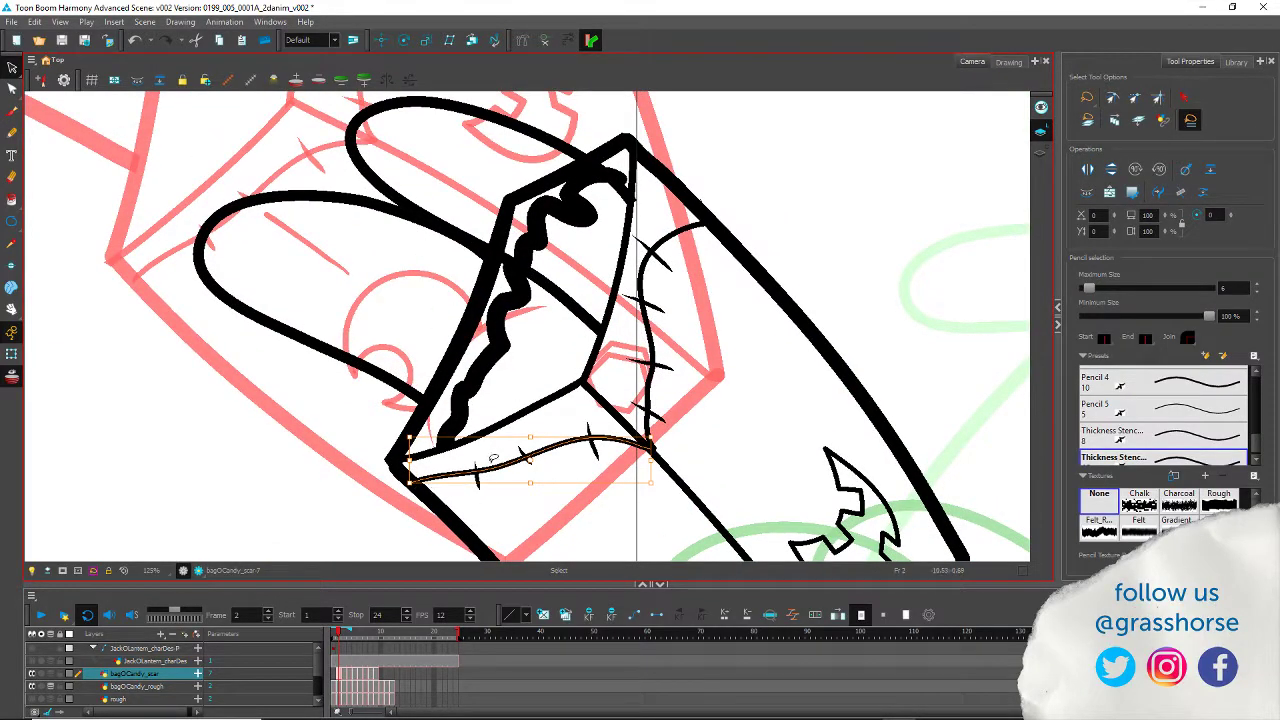
Step: On frame 3 of bagOCandy_scar, raise the maximum pencil size of both seam lines to match the seam on frame 2
key(period)
drag(568, 494, 305, 150)
drag(461, 329, 392, 250)
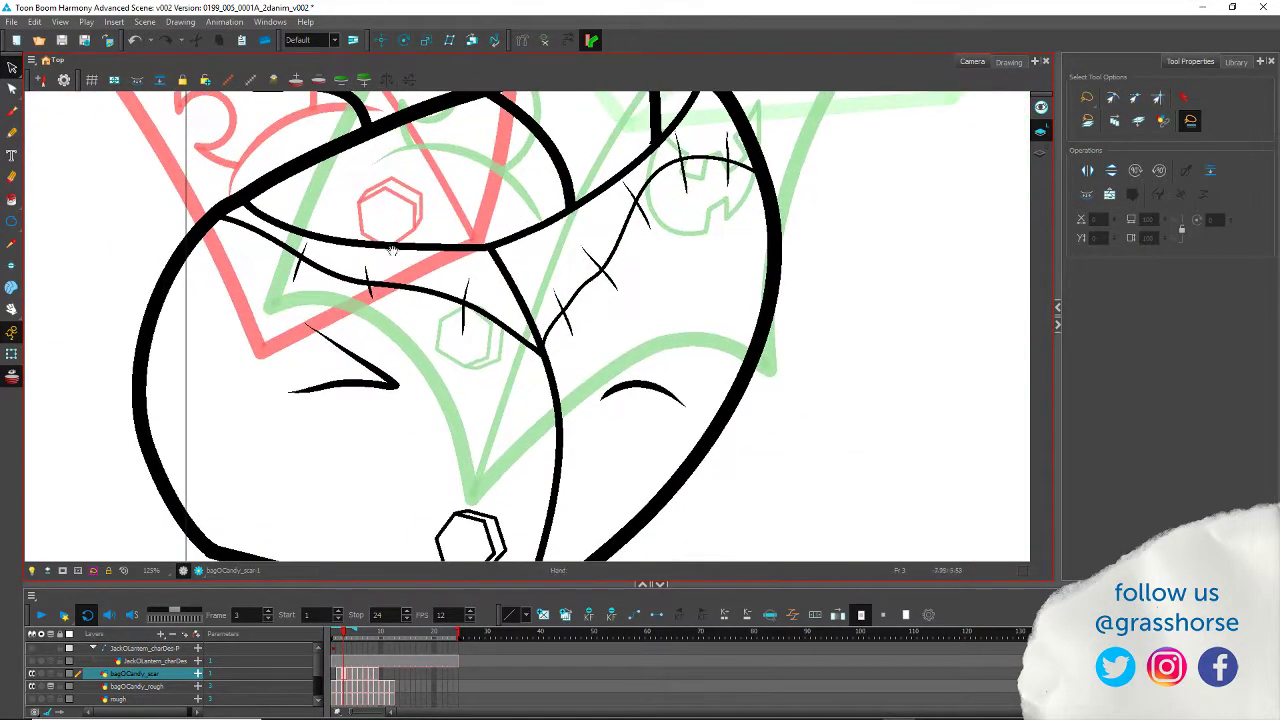
click(435, 306)
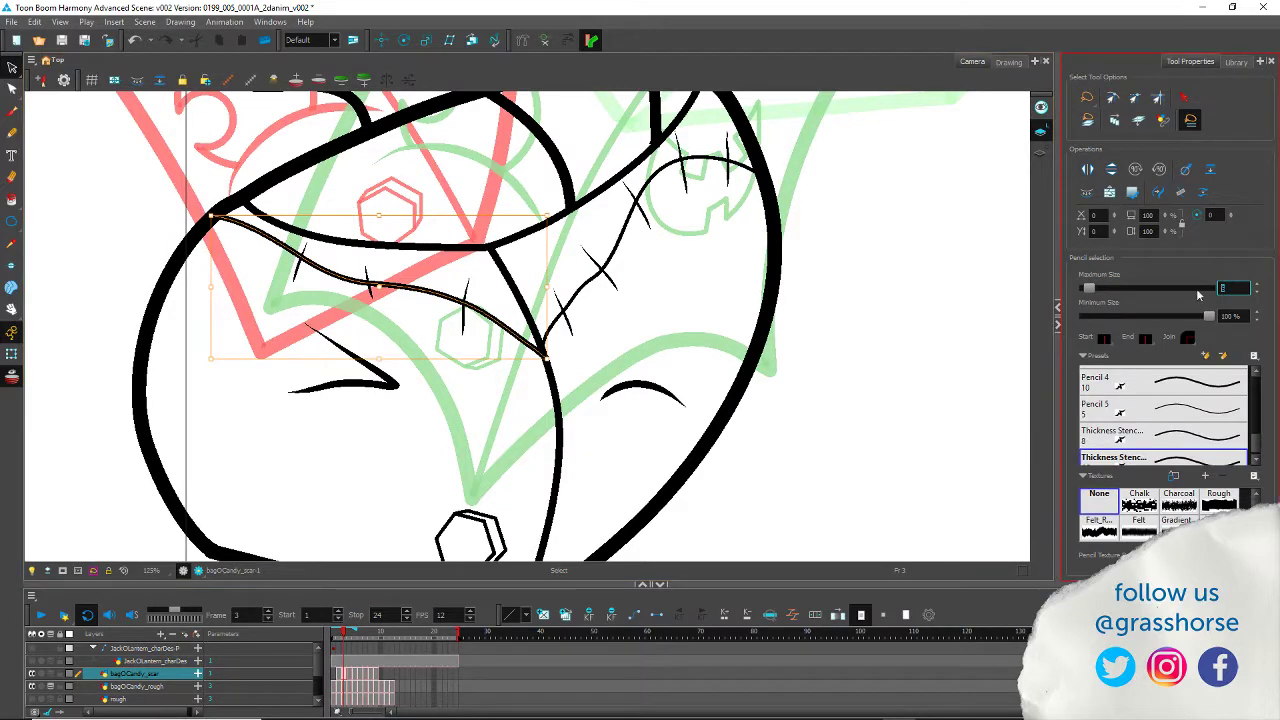
click(612, 304)
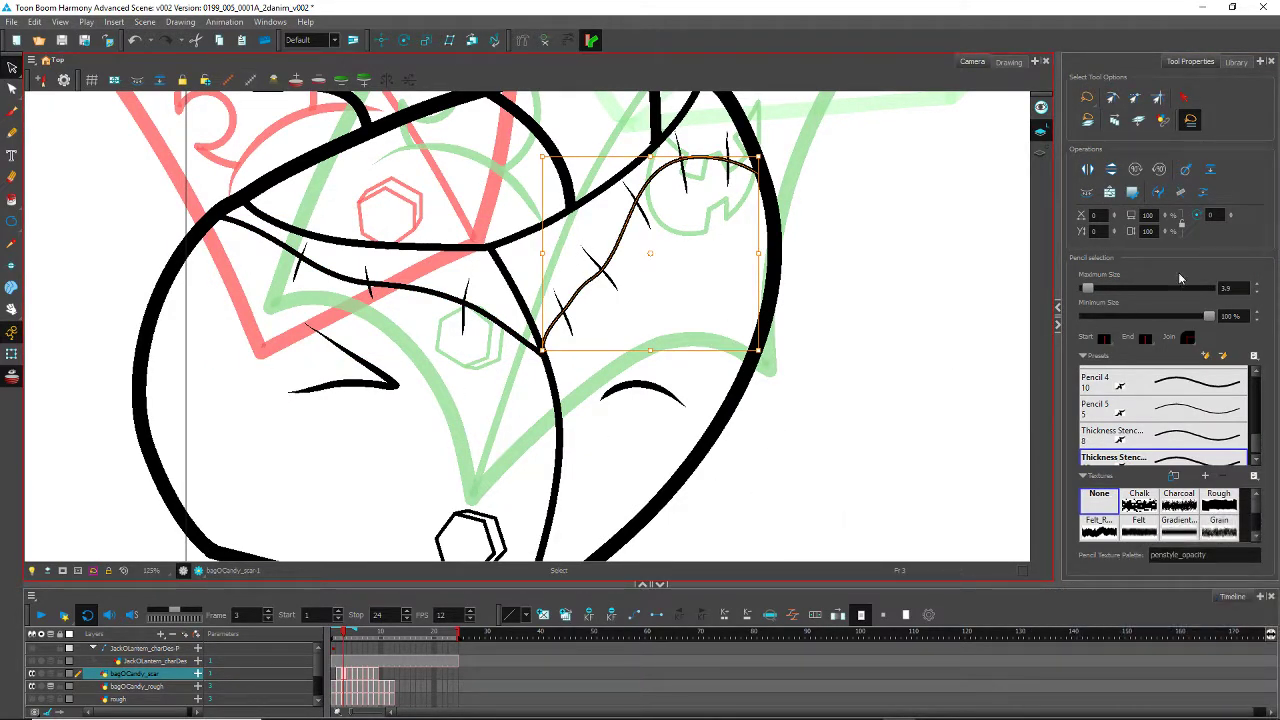
double_click(1230, 288)
text(5)
key(Return)
Step: On frame 3, set the maximum pencil size of the first two stitches on the bag's left-hand seam to 6
click(299, 273)
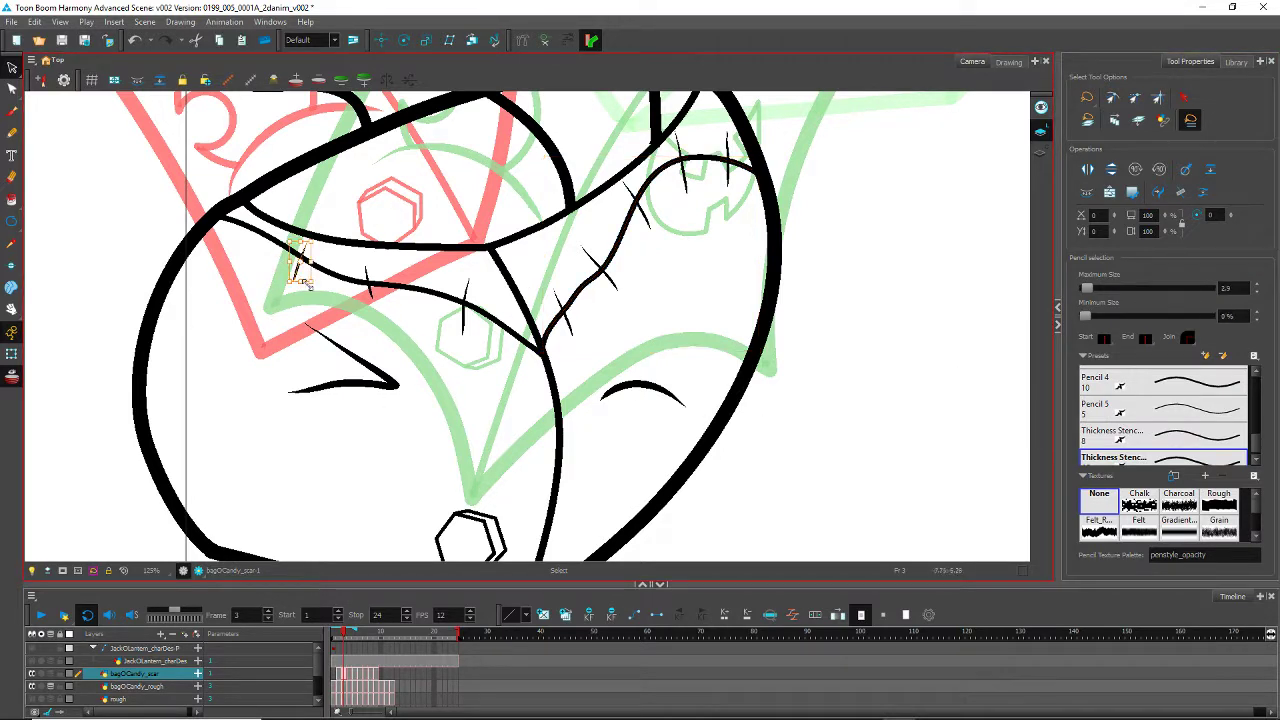
click(1130, 461)
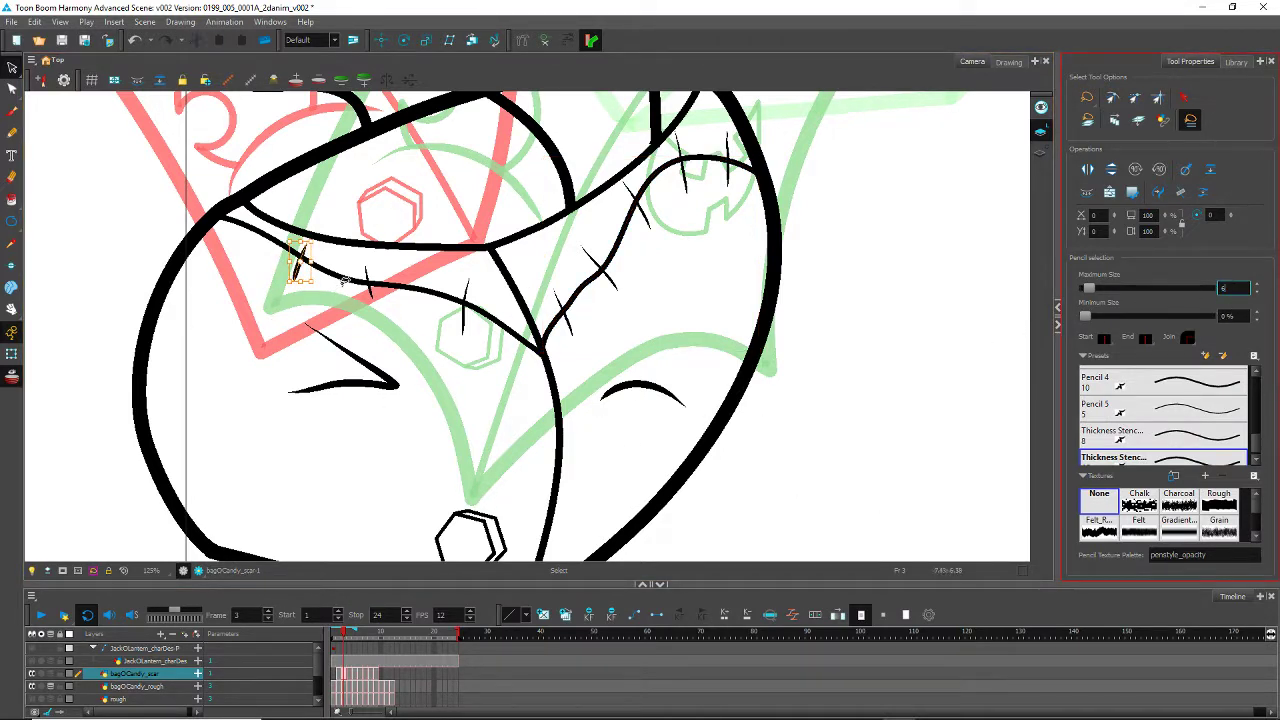
click(371, 286)
double_click(1228, 288)
text(6)
key(Return)
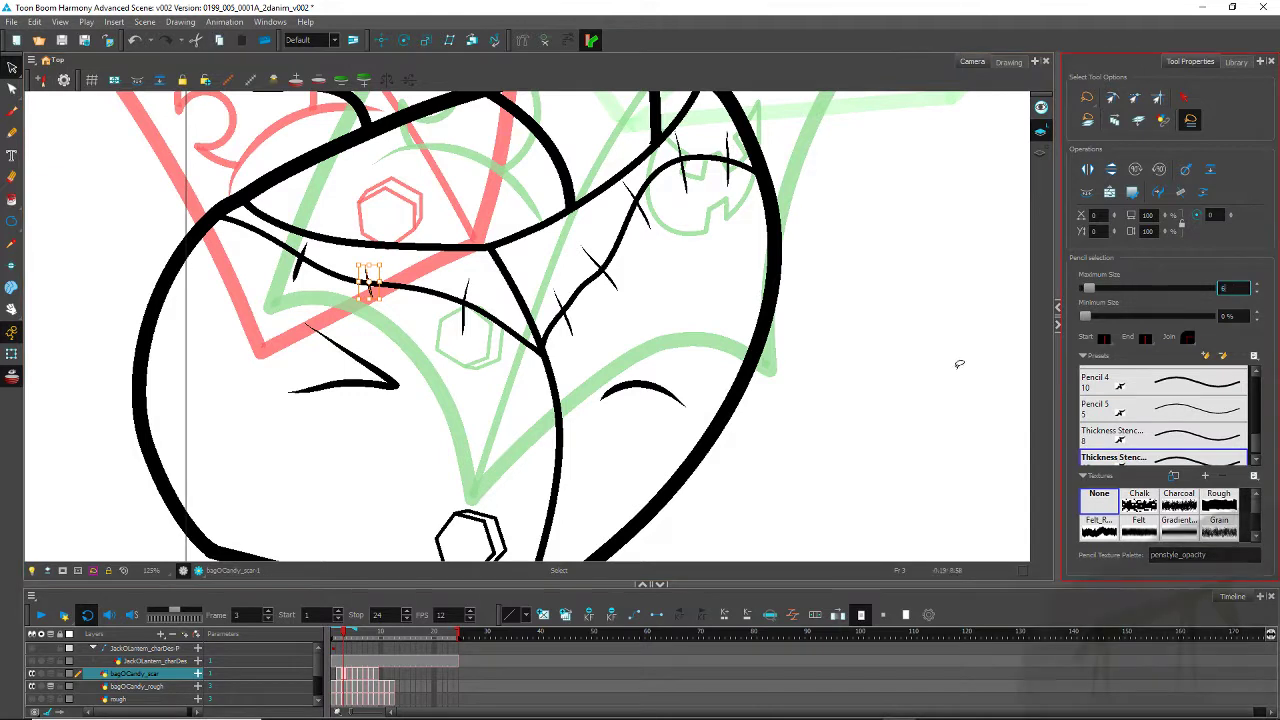
Step: Select the last stitch of the left-hand seam plus all right-hand seam stitches on frame 3 and set their maximum pencil size to 6
click(463, 302)
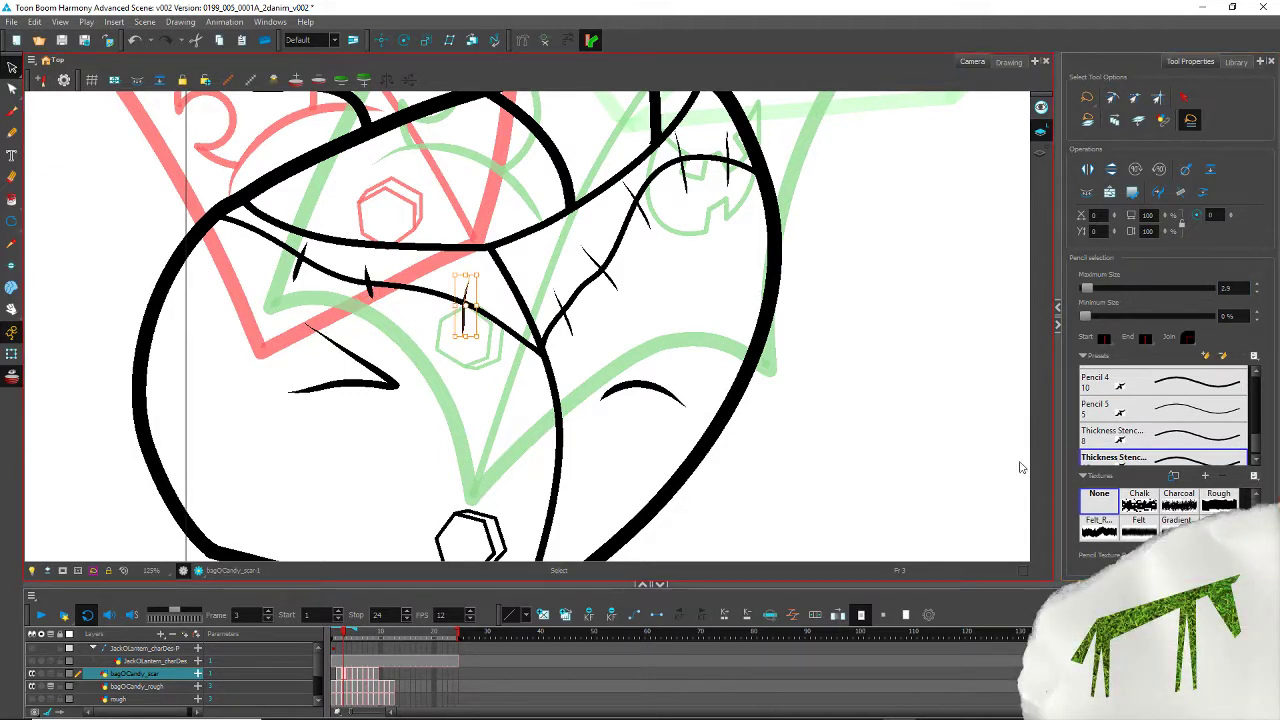
drag(603, 285, 625, 176)
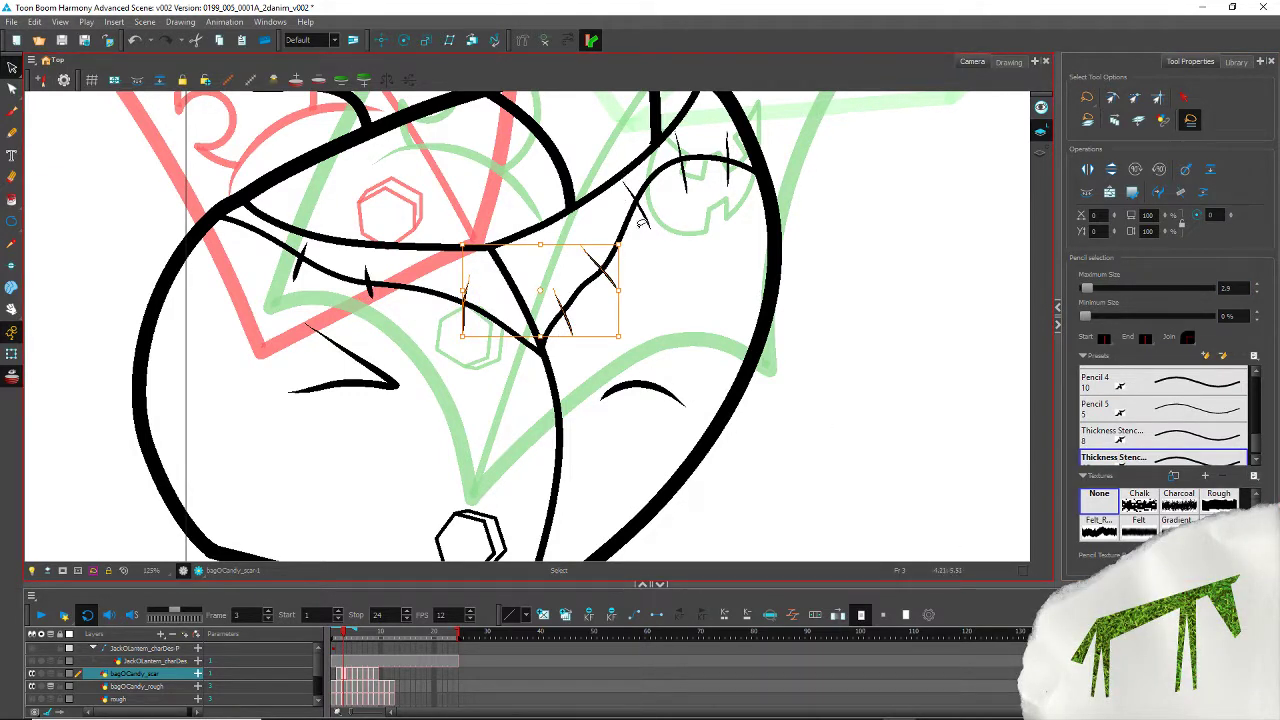
mouse_move(642, 221)
mouse_down()
mouse_move(690, 179)
mouse_move(735, 186)
mouse_up()
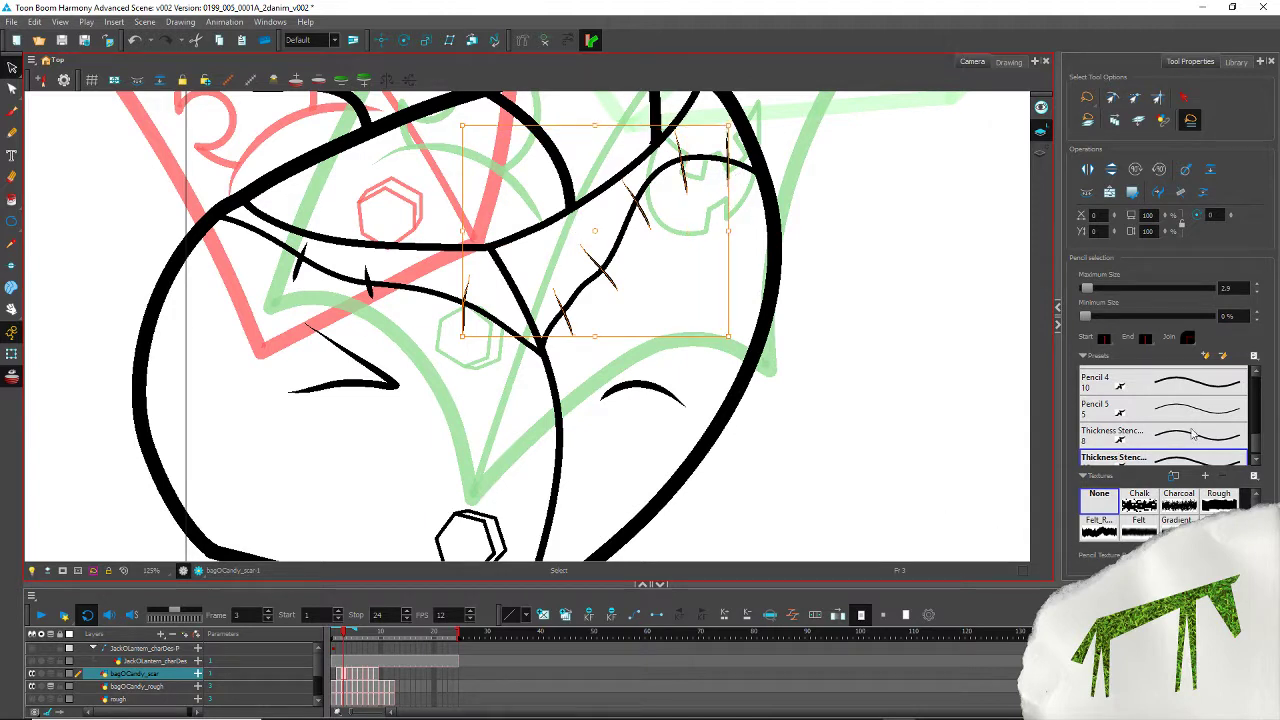
double_click(1236, 289)
text(6)
key(Return)
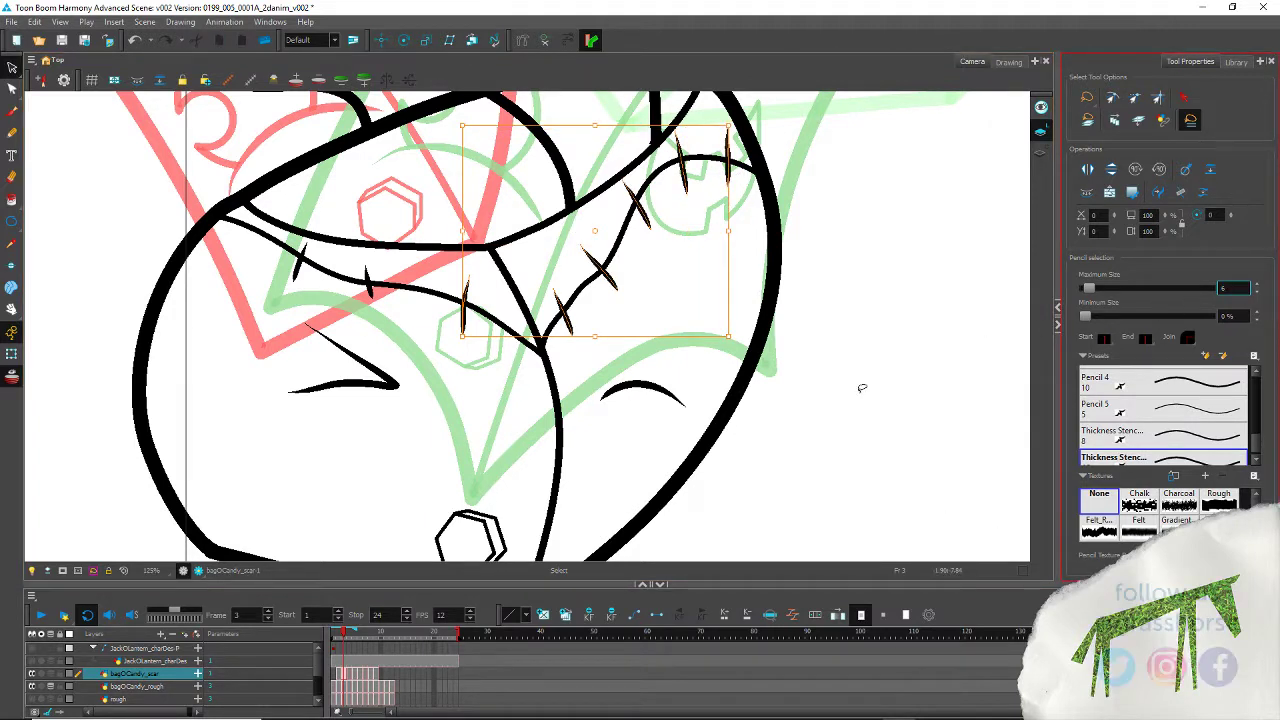
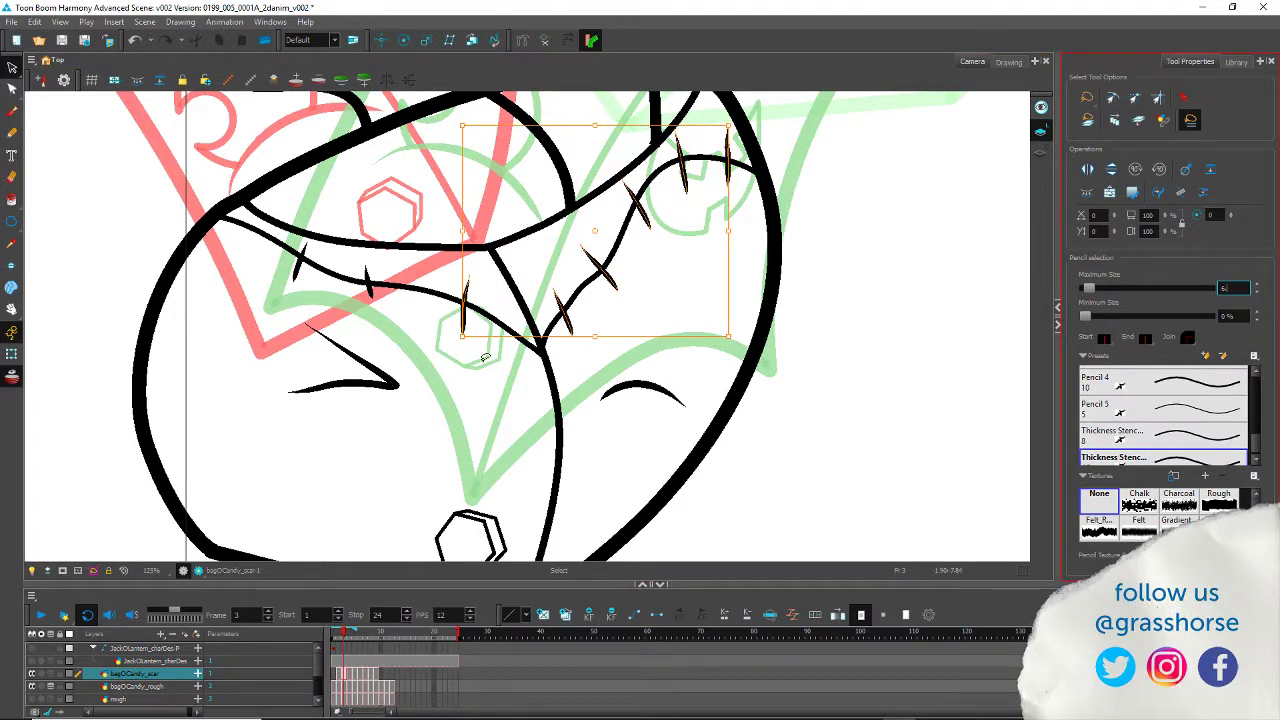
click(457, 391)
Step: On frame 4 of bagOCandy_scar, set the maximum pencil size of the left-hand seam line to 6
key(period)
mouse_move(395, 331)
mouse_down()
mouse_move(391, 363)
mouse_move(236, 498)
mouse_up()
click(420, 308)
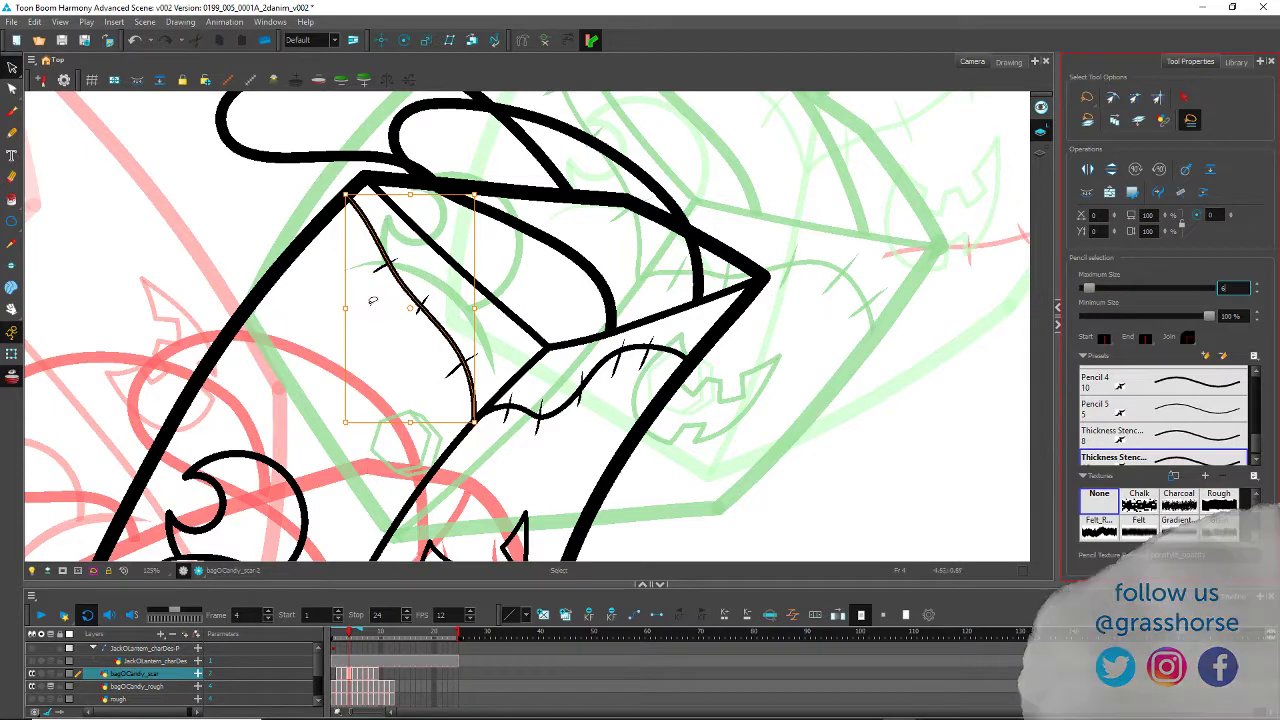
click(319, 272)
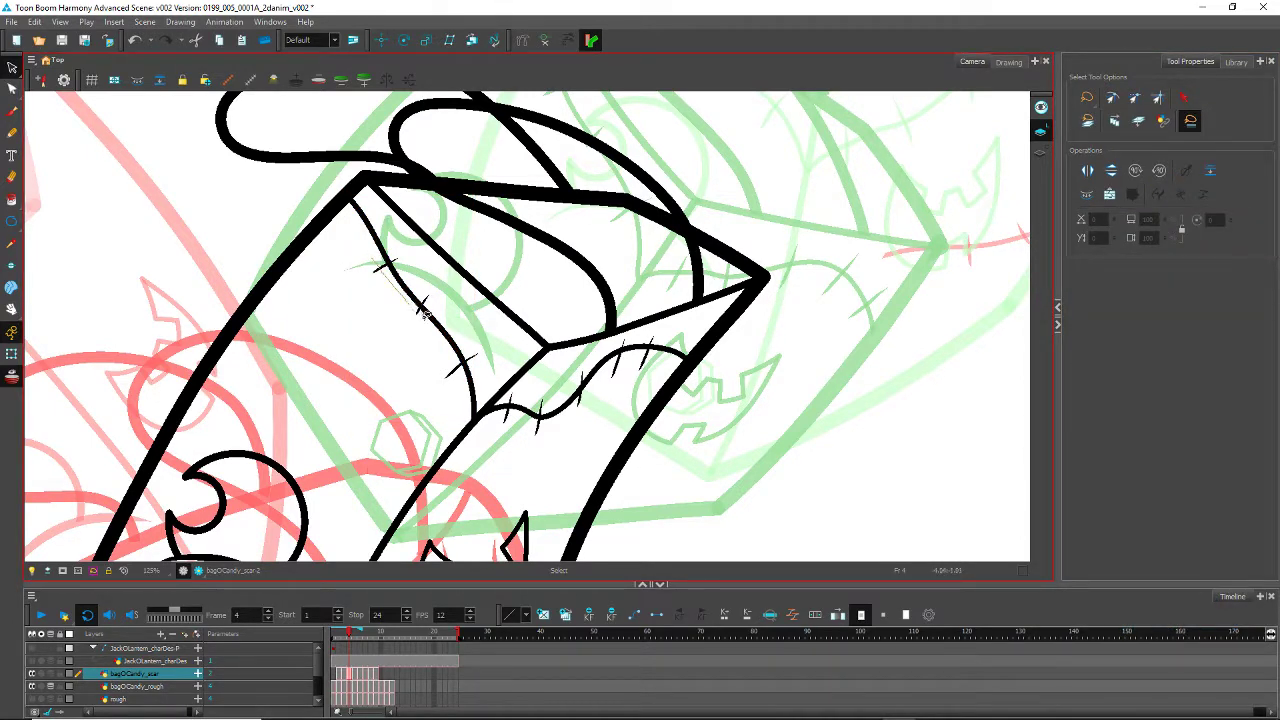
Step: Select the stitches along both seams on frame 4 in groups and set their maximum pencil size to 6
click(465, 378)
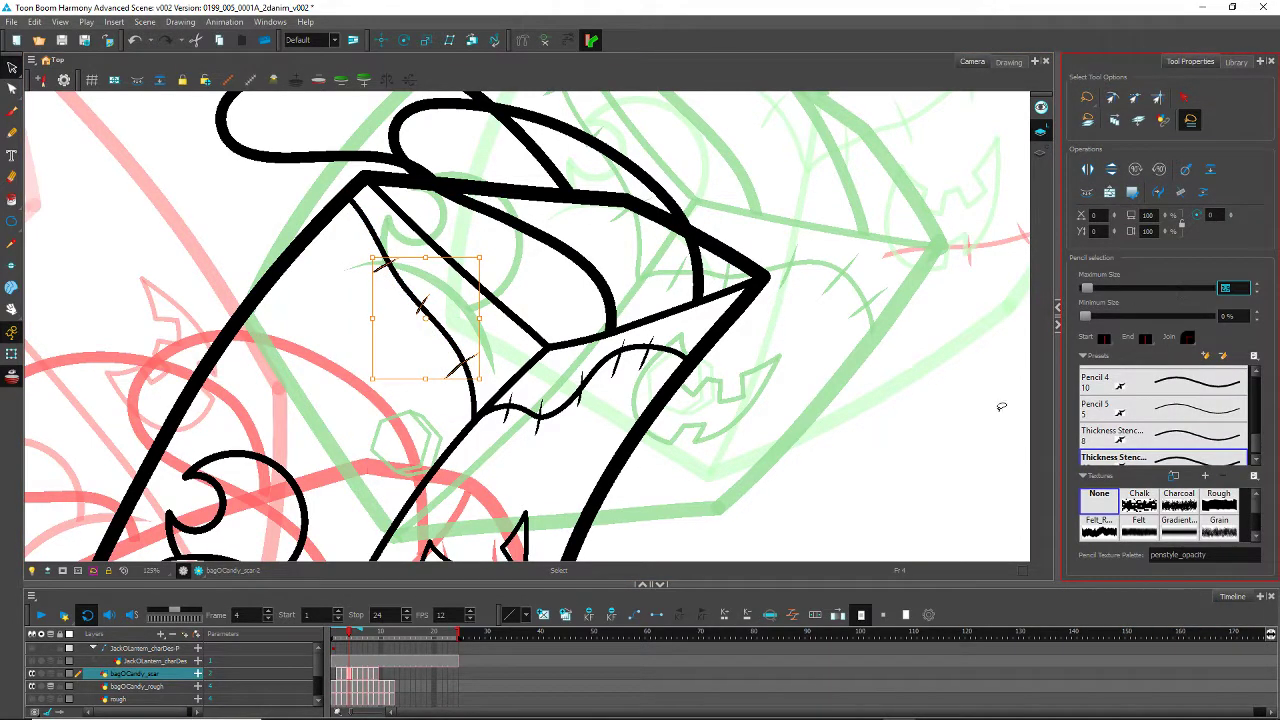
click(291, 312)
click(502, 416)
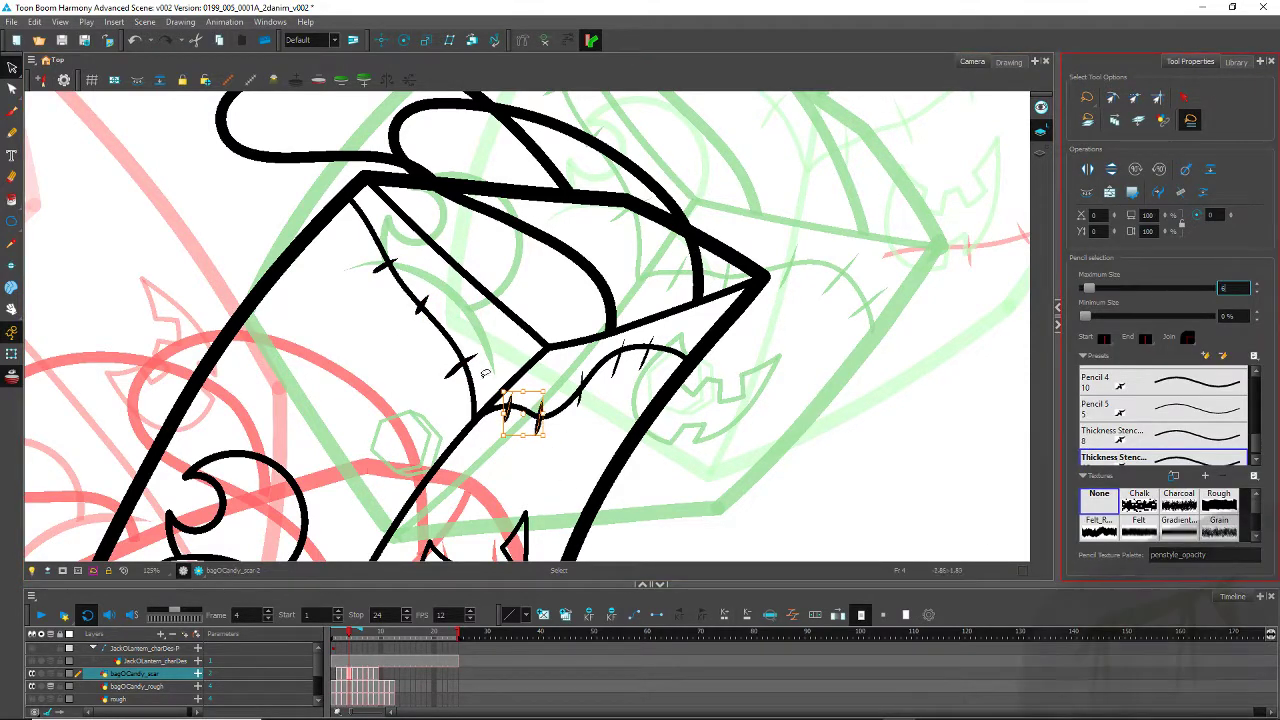
click(400, 374)
mouse_move(583, 388)
mouse_down()
mouse_move(640, 365)
mouse_move(602, 428)
mouse_up()
double_click(1232, 288)
text(6)
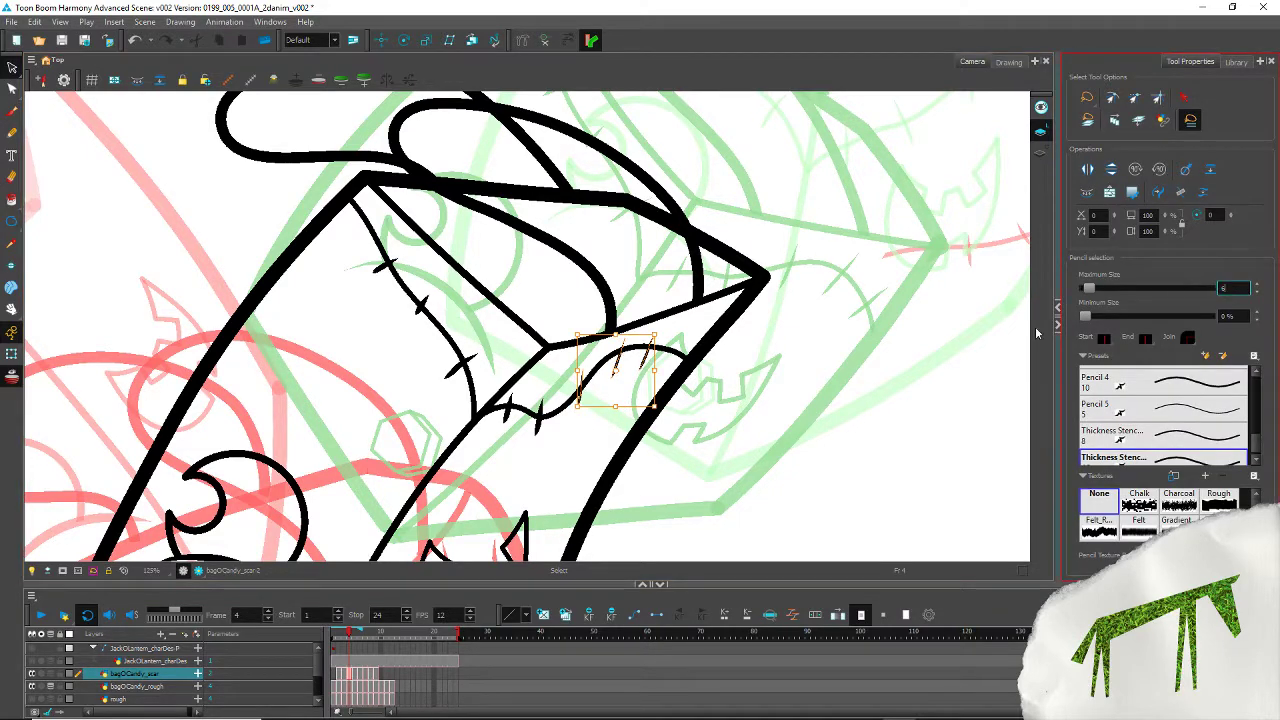
key(Return)
click(367, 413)
Step: On frame 5 of bagOCandy_scar, raise the maximum pencil size of the left-hand seam line and its three stitches
key(g)
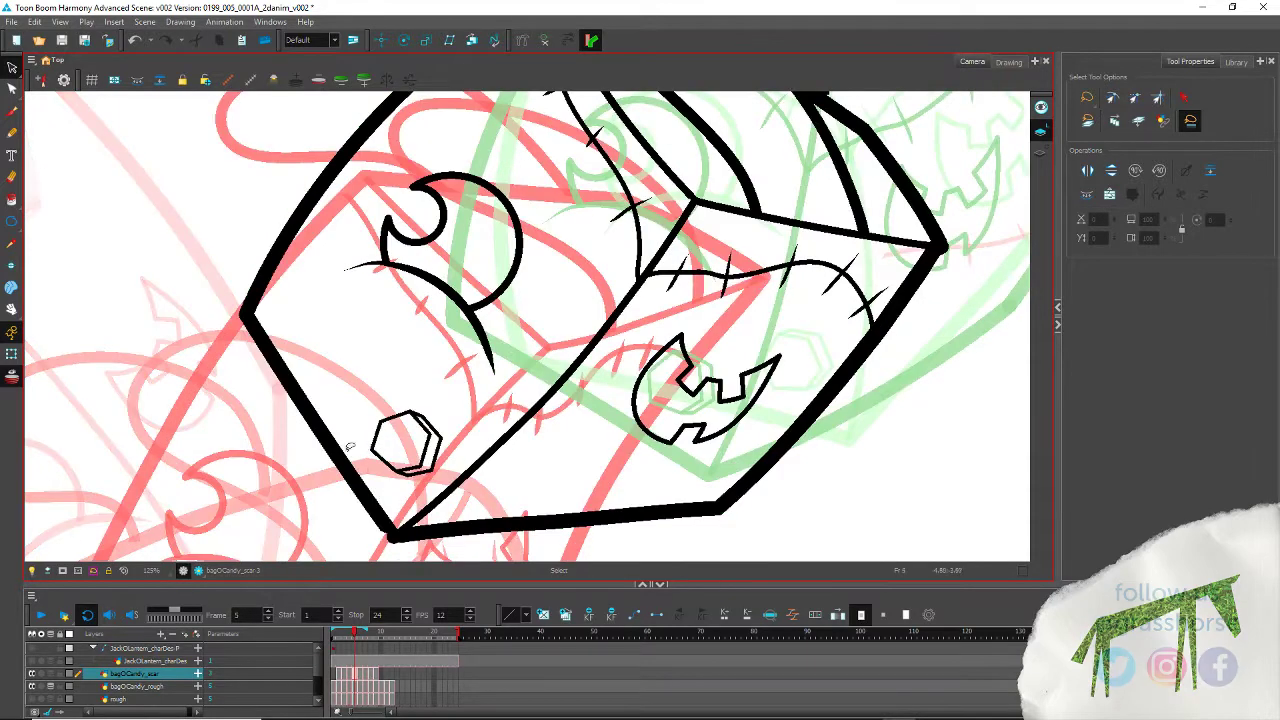
drag(534, 235, 442, 448)
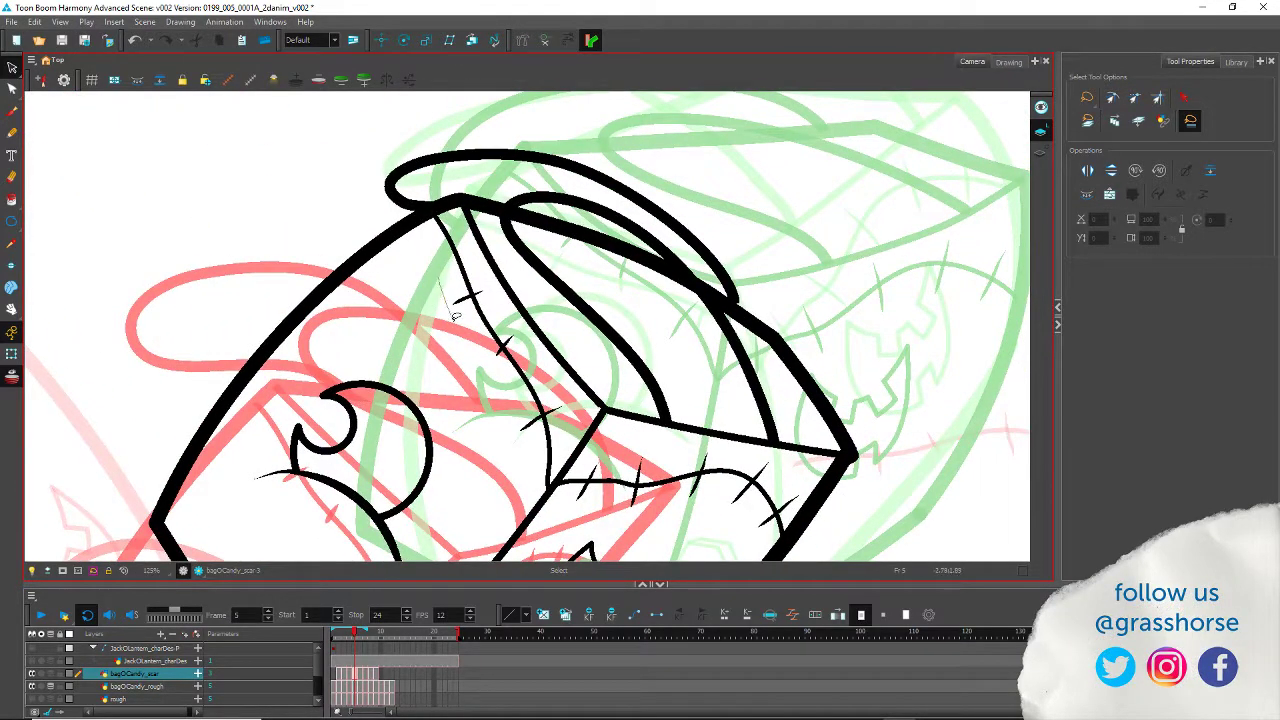
drag(455, 318, 532, 415)
drag(470, 302, 455, 300)
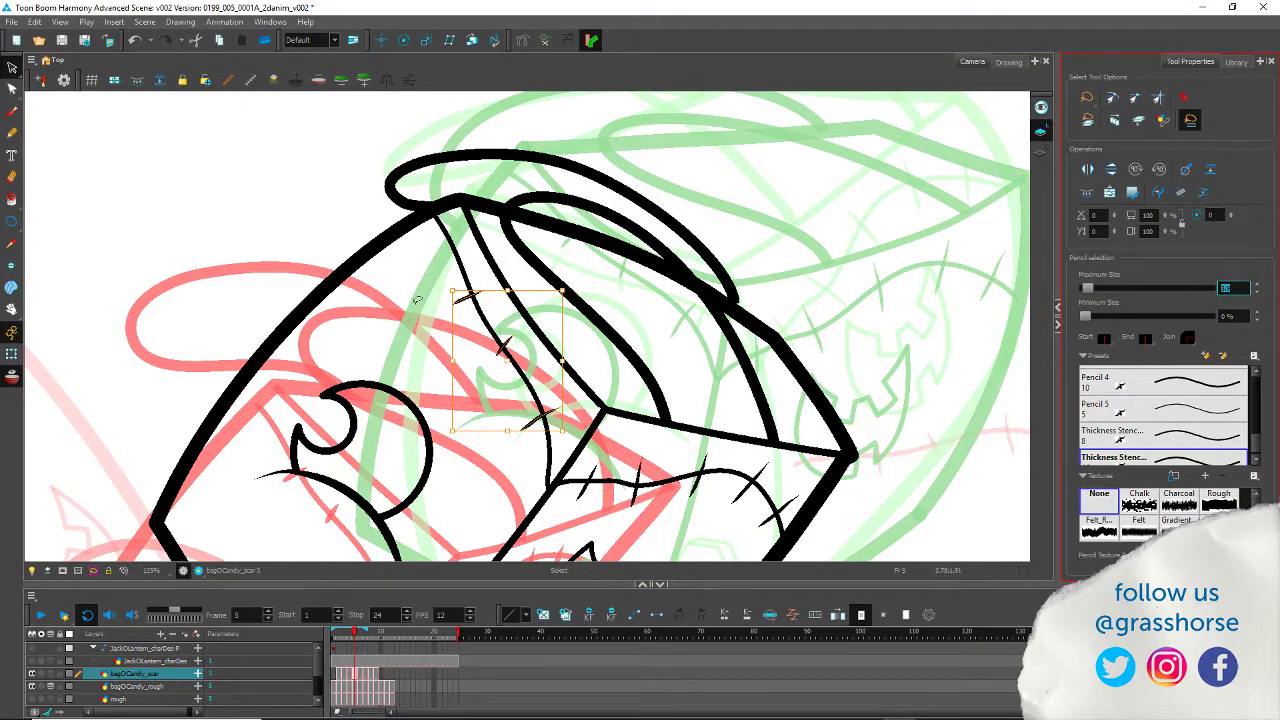
click(458, 263)
drag(1088, 288, 1091, 288)
click(269, 195)
Step: On frame 5, set the maximum pencil size of the seam line above the jagged pumpkin-style shape to 6
mouse_move(610, 530)
mouse_down()
mouse_move(411, 375)
mouse_move(288, 309)
mouse_up()
drag(349, 232, 362, 259)
drag(1238, 289, 1163, 265)
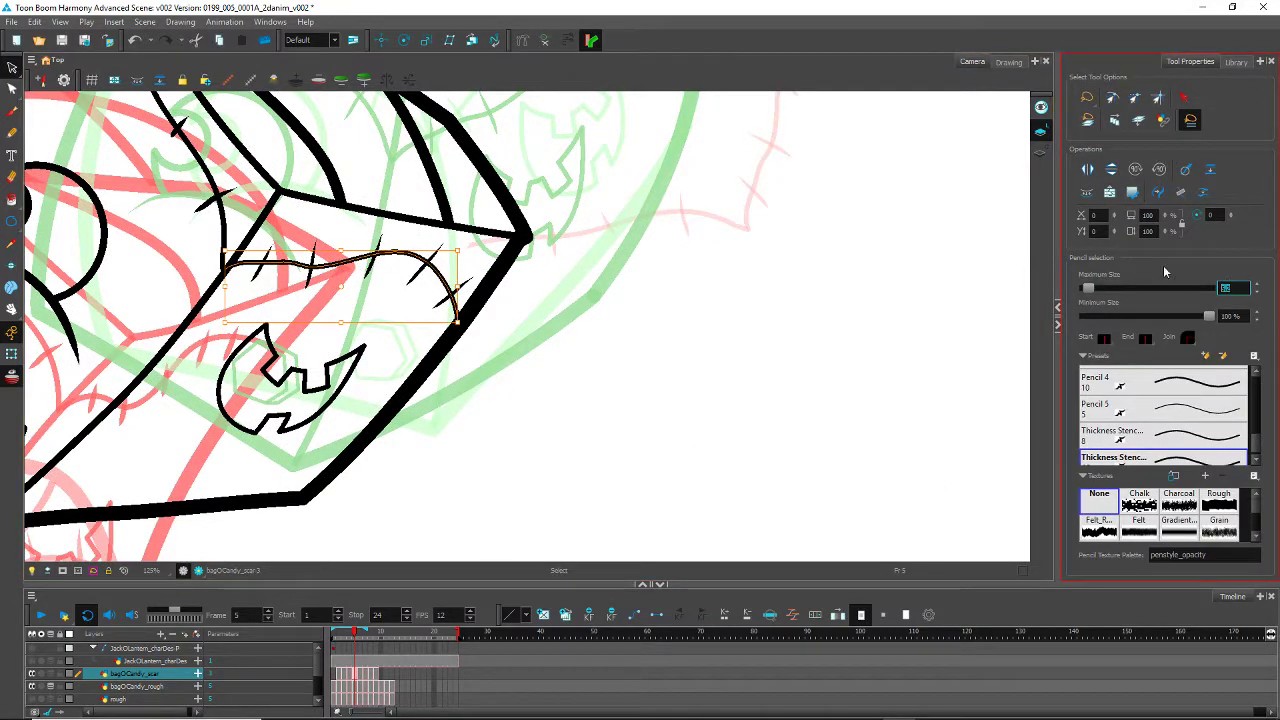
text(6)
key(Return)
Step: Select all five stitches on frame 5's right-hand seam and set their maximum pencil size to 6
key(space)
mouse_move(221, 313)
mouse_down()
mouse_move(338, 337)
mouse_move(589, 318)
mouse_move(627, 325)
mouse_move(650, 350)
mouse_move(634, 372)
mouse_move(470, 330)
mouse_up()
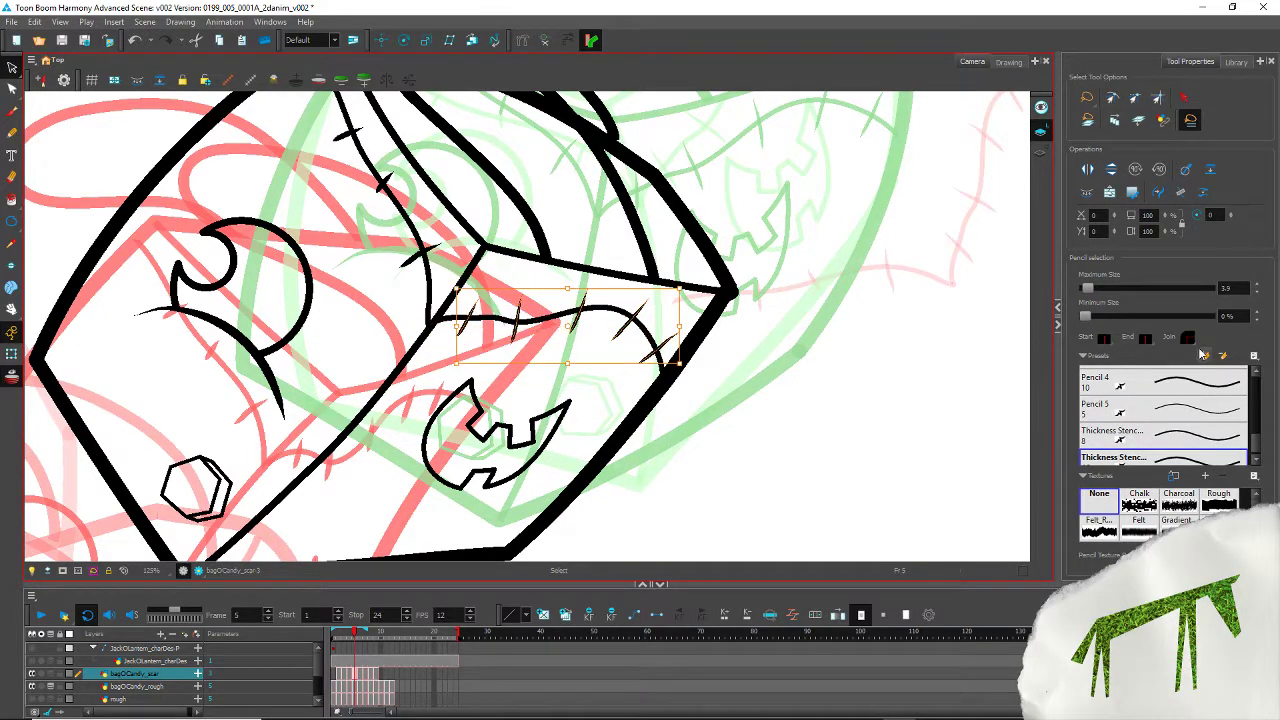
text(6)
key(Return)
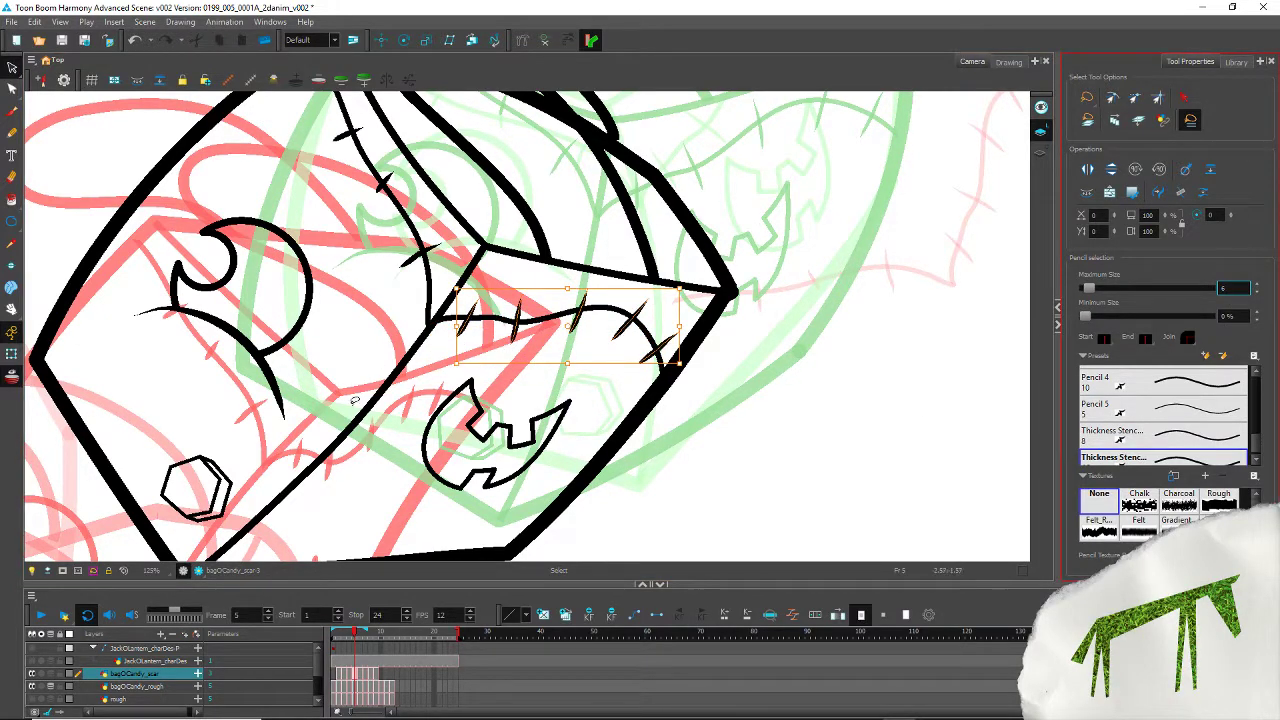
click(373, 302)
Step: On frame 6 of bagOCandy_scar, set the maximum pencil size of both seam lines to 6
key(.)
drag(382, 250, 419, 492)
drag(456, 295, 460, 348)
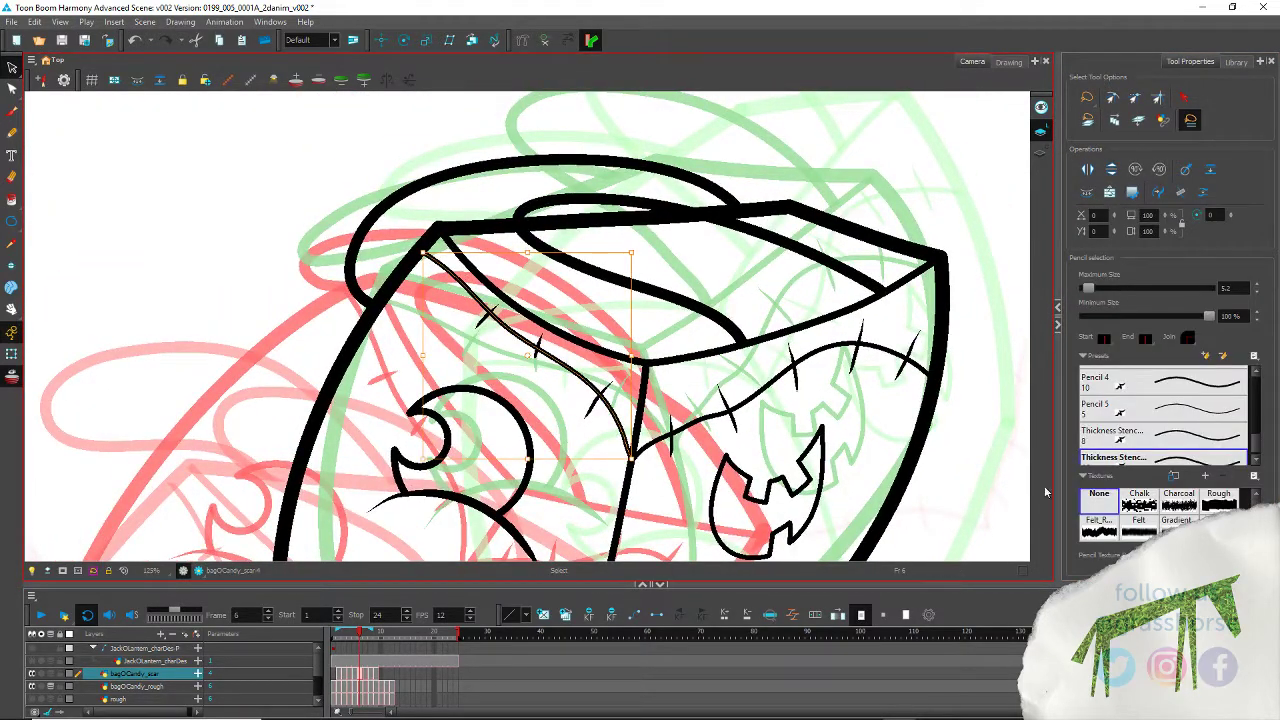
text(6)
key(Return)
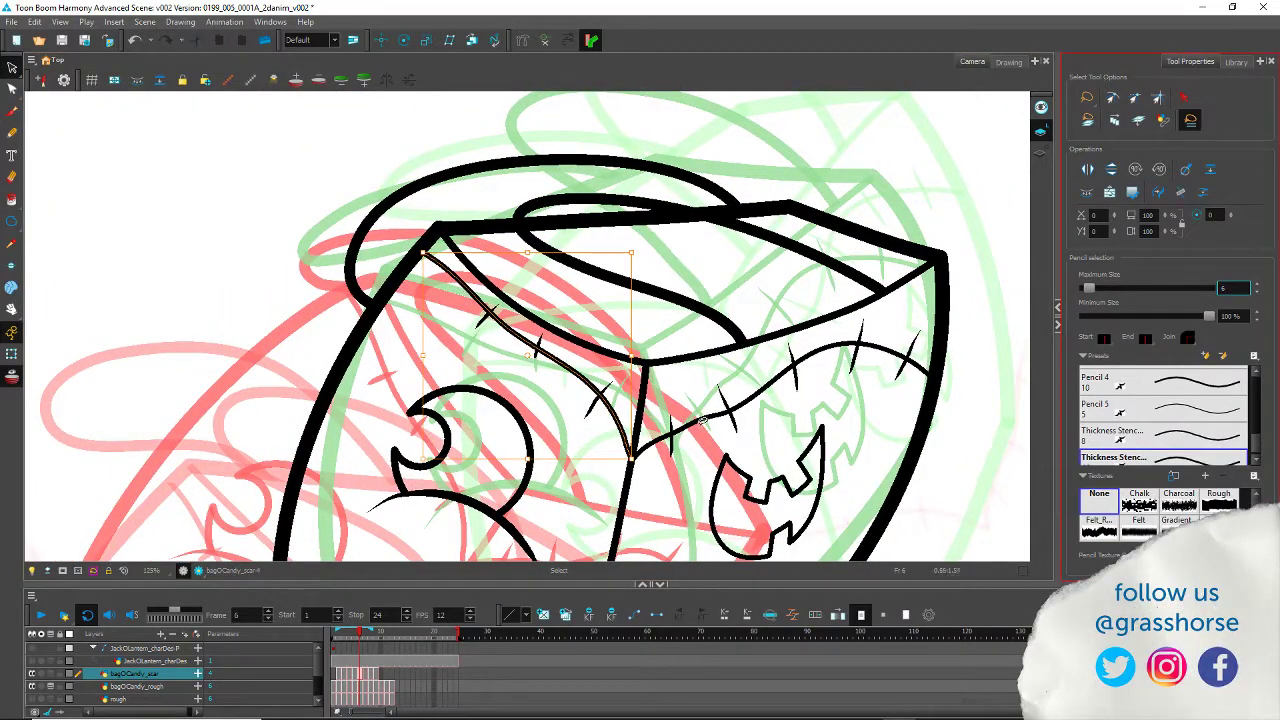
drag(826, 378, 846, 285)
text(6)
key(Return)
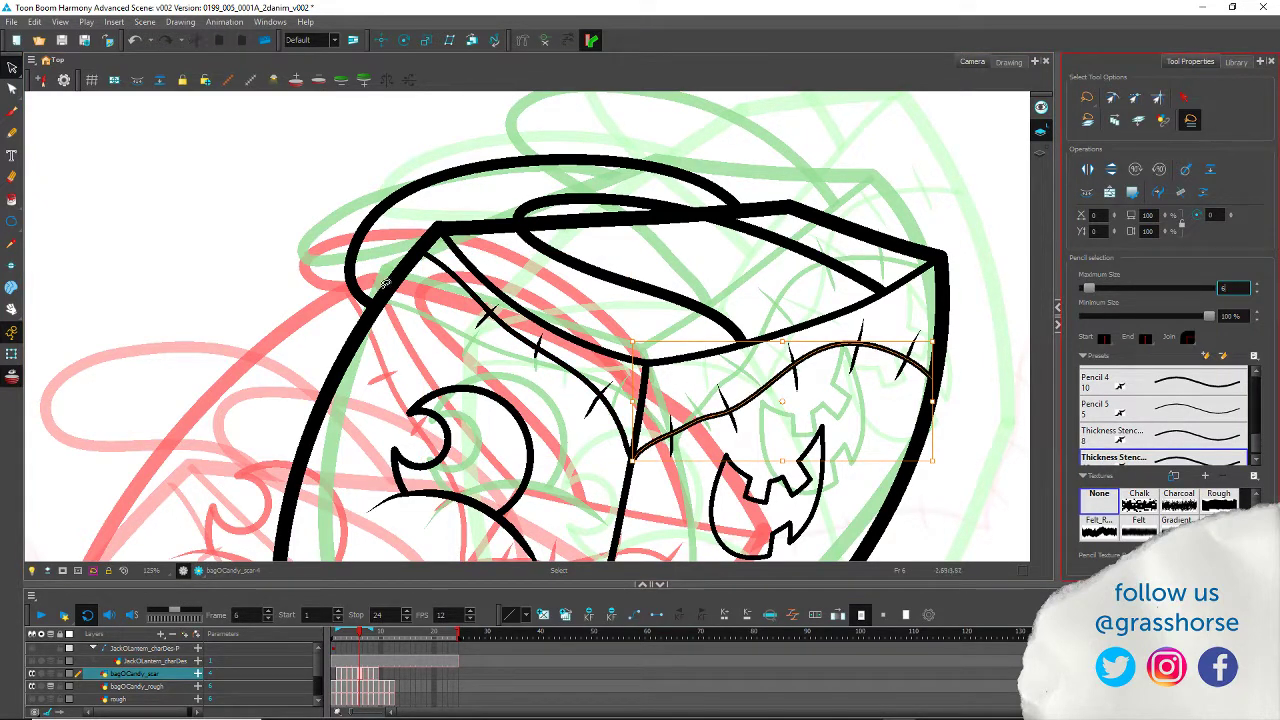
Step: Set the maximum pencil size of the three stitches on frame 6's left-hand seam to 6
drag(467, 305, 552, 368)
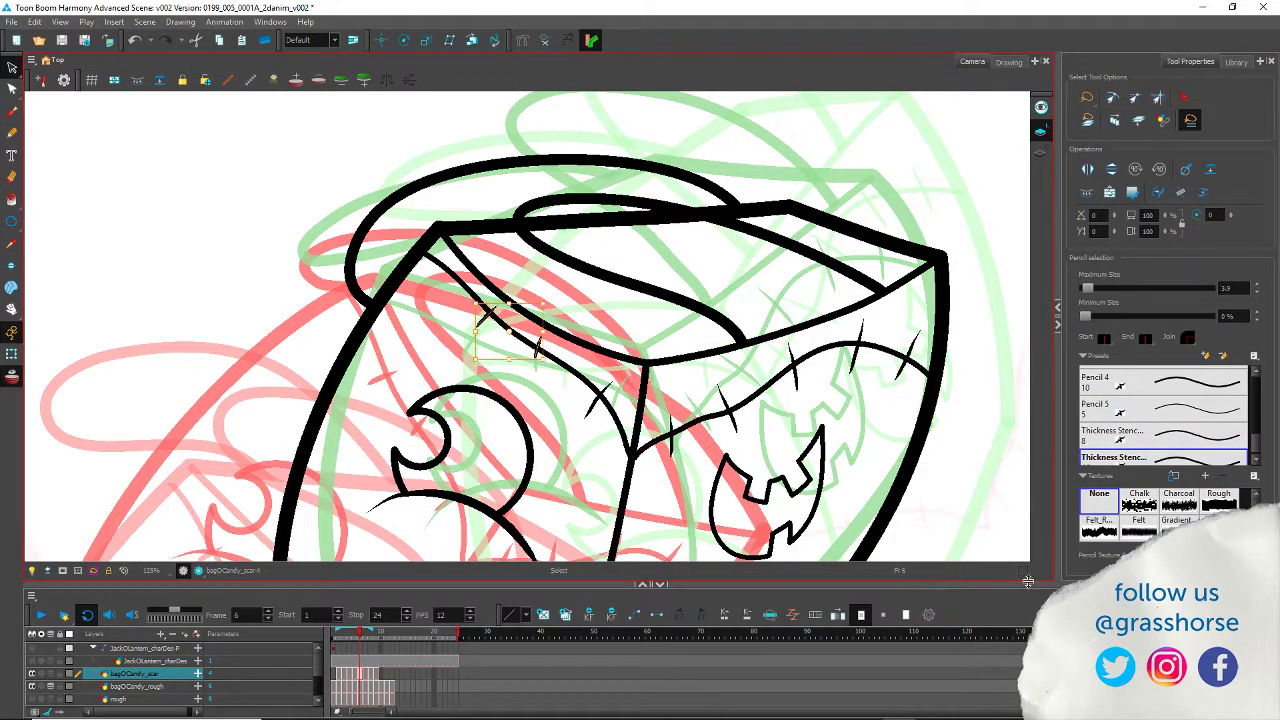
double_click(1240, 291)
text(6)
key(Return)
click(592, 402)
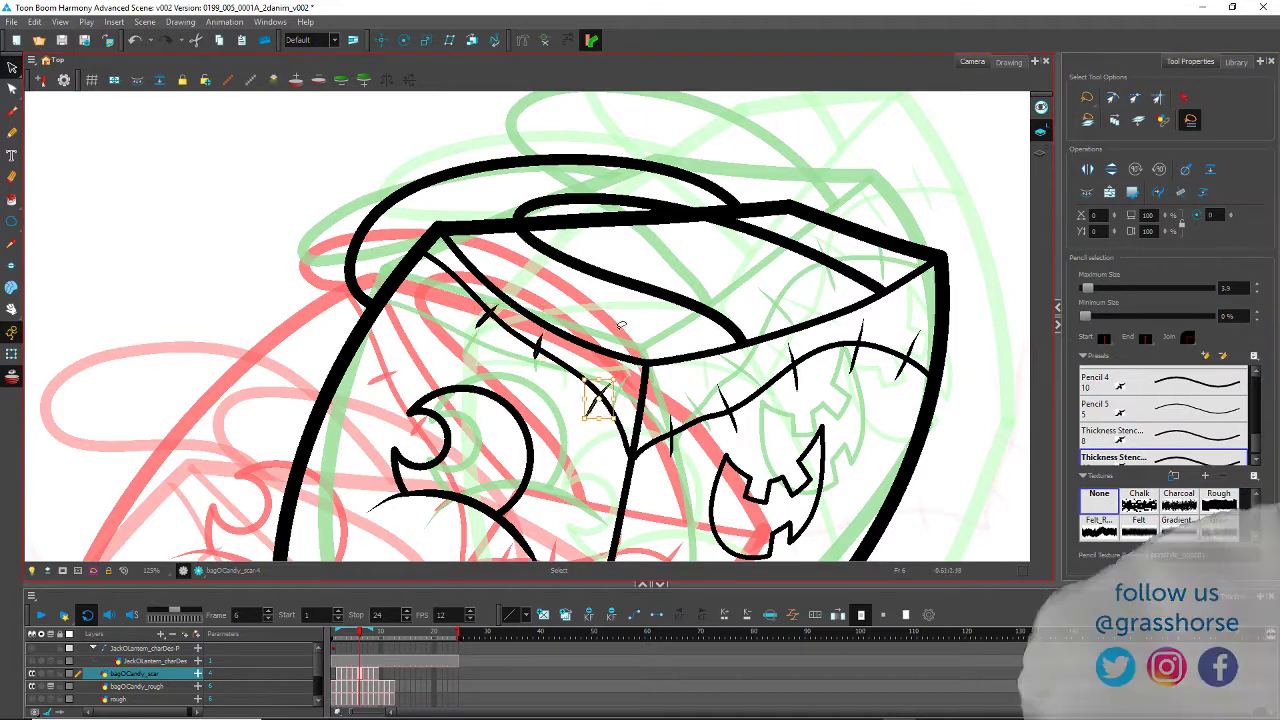
click(562, 467)
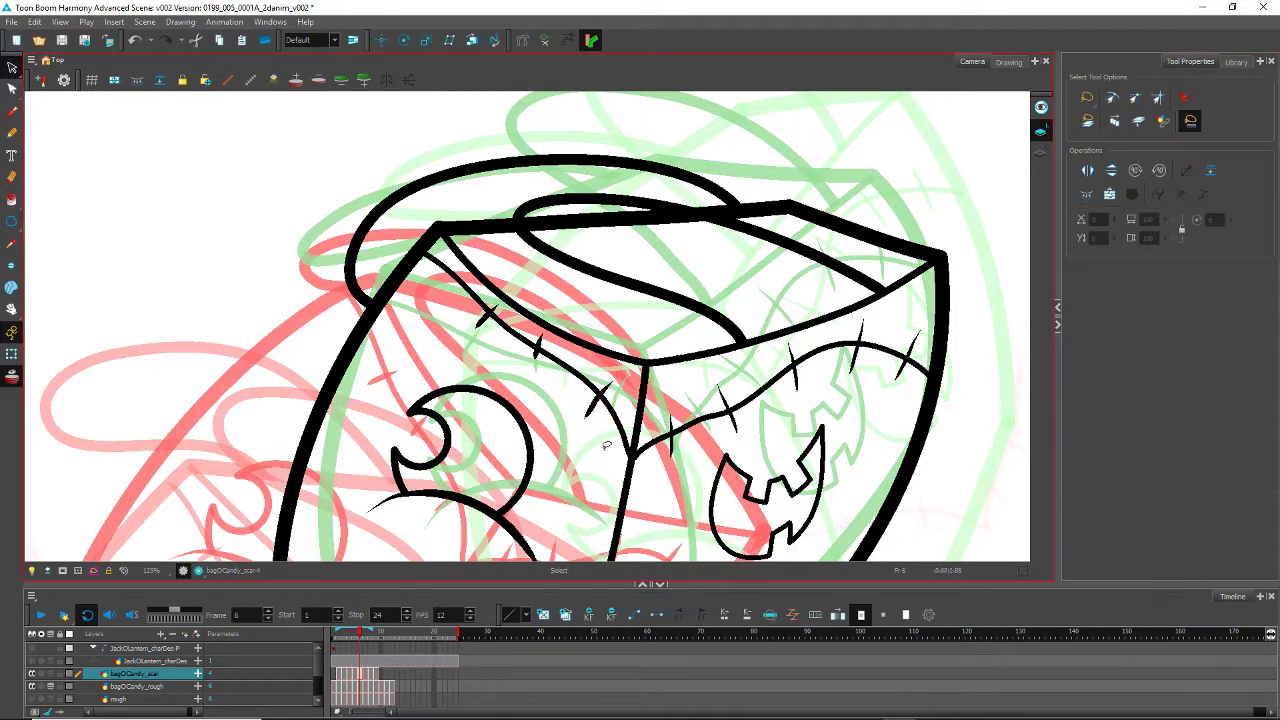
Step: Select the five stitches on frame 6's right-hand seam and set their maximum pencil size to 6
mouse_move(783, 390)
mouse_down()
mouse_move(858, 354)
mouse_move(894, 365)
mouse_move(890, 395)
mouse_move(782, 395)
mouse_move(662, 446)
mouse_up()
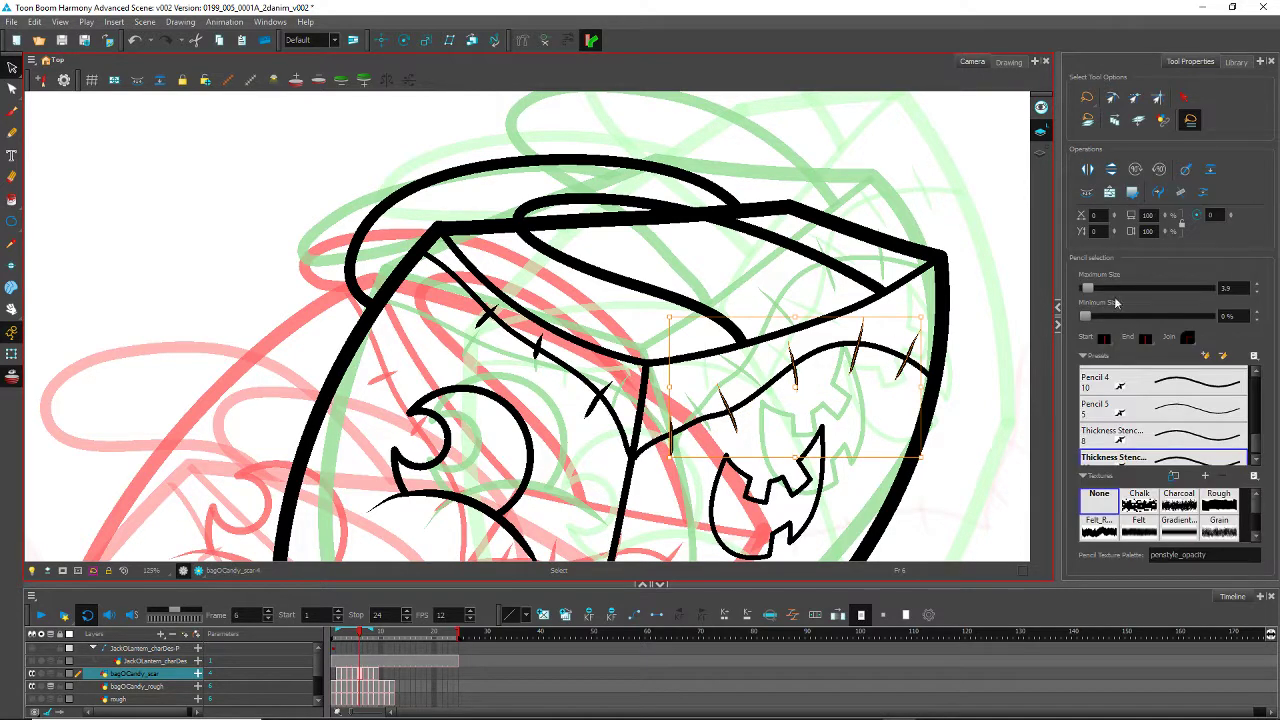
click(1230, 288)
text(6)
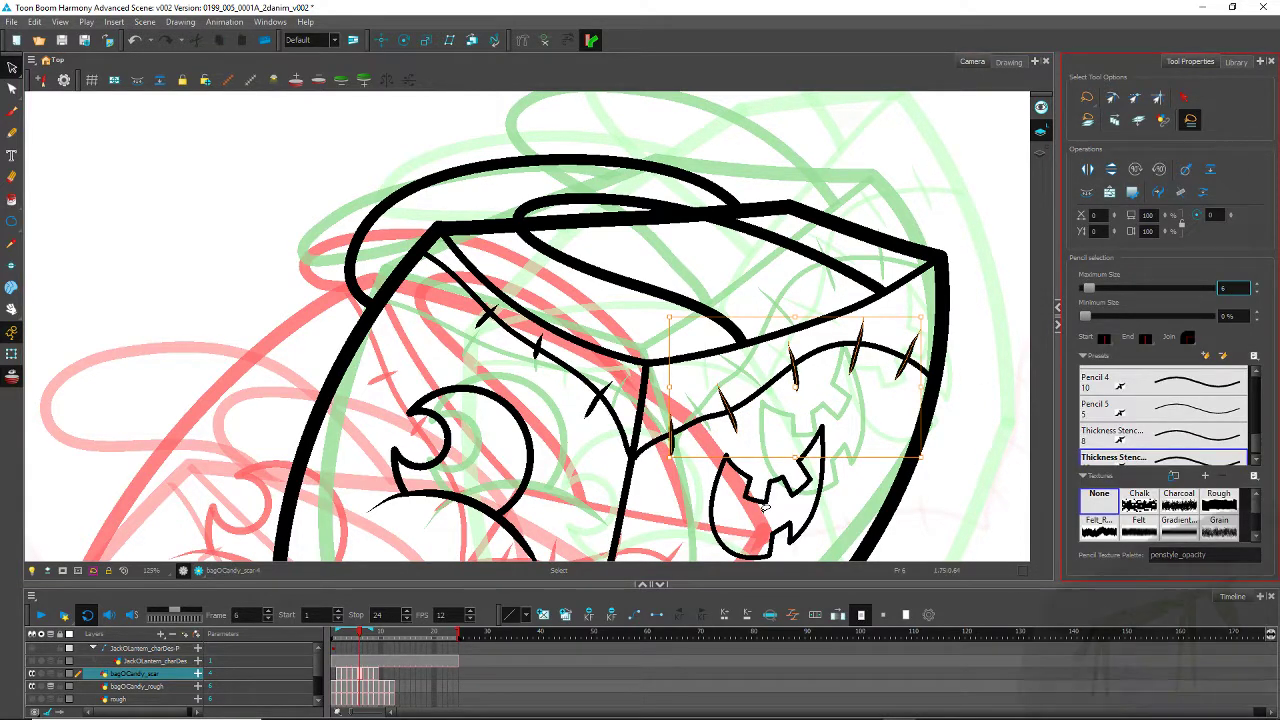
click(610, 471)
Step: On frame 7 of bagOCandy_scar, set the maximum pencil size of the left-hand seam line to 6
key(.)
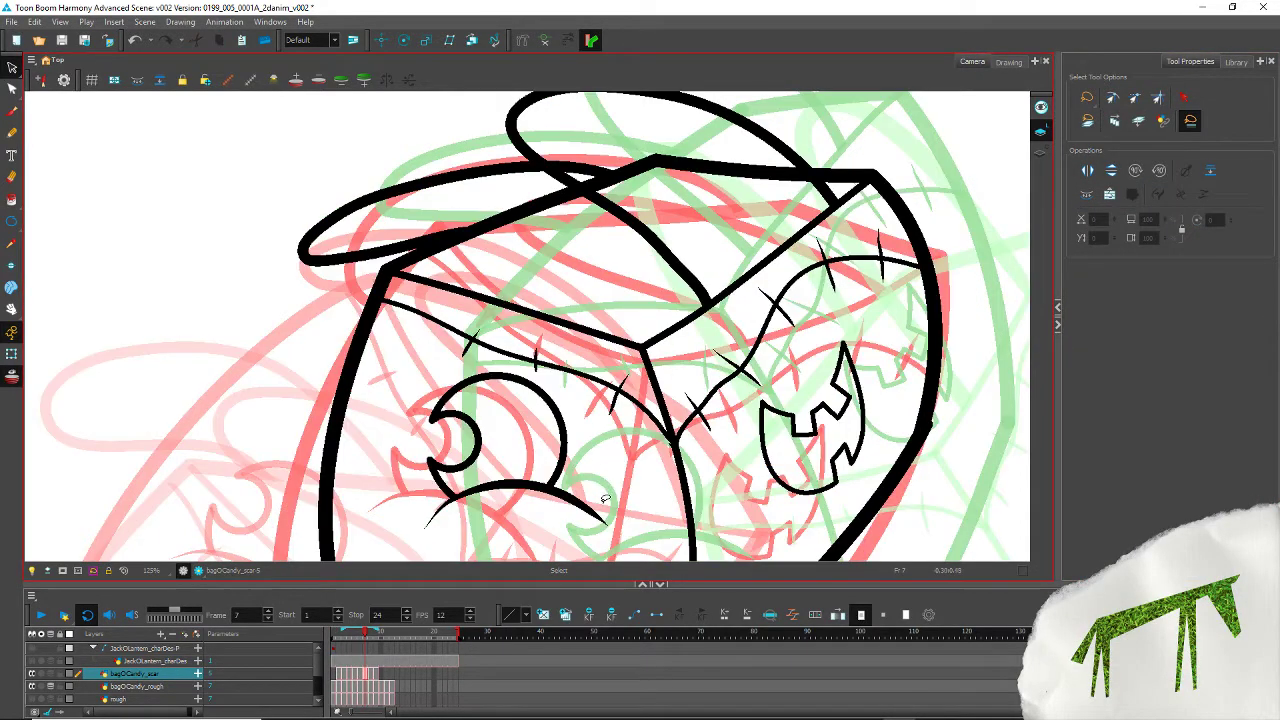
mouse_move(606, 504)
mouse_down()
mouse_move(472, 396)
mouse_move(364, 431)
mouse_up()
click(278, 296)
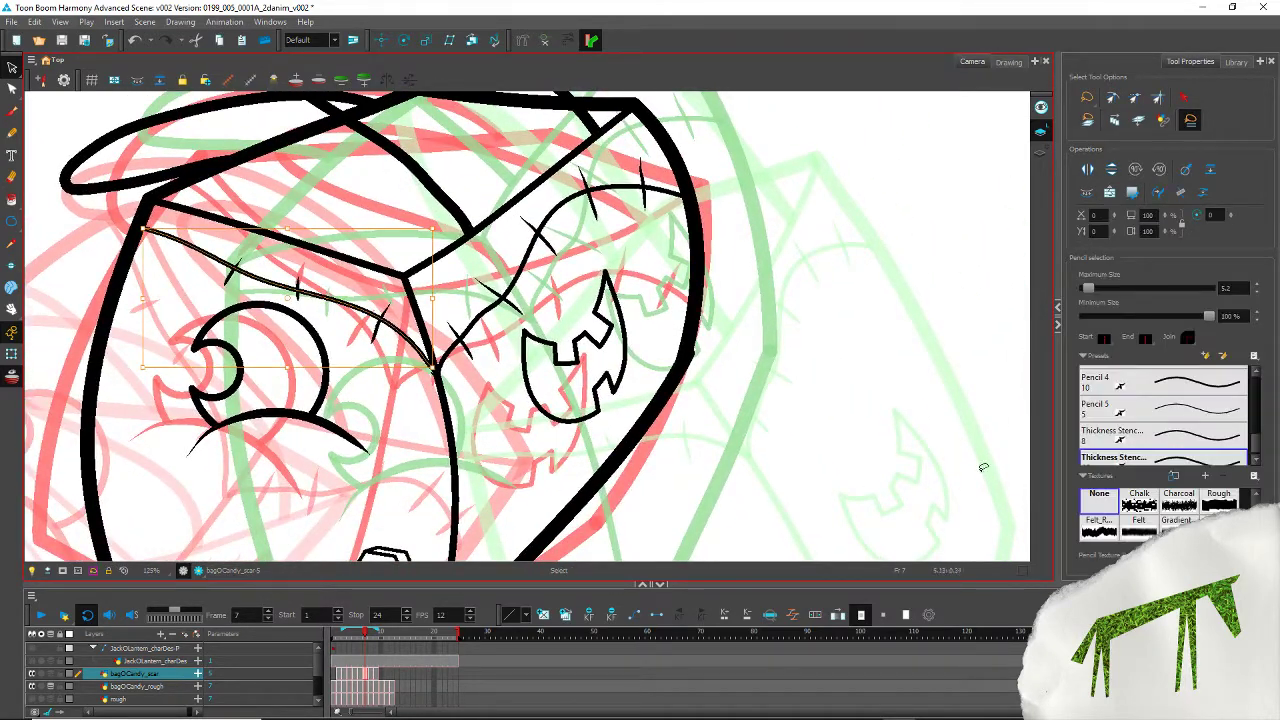
click(1243, 288)
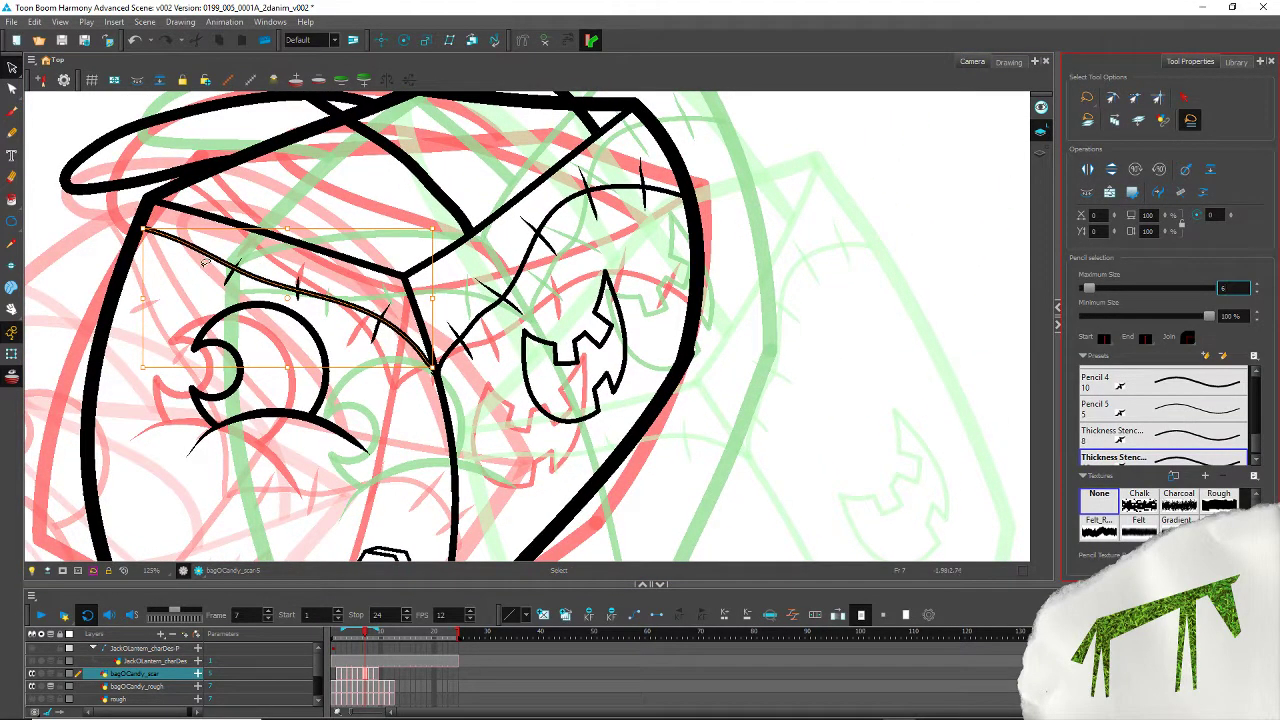
Step: Select all the stitches on both of frame 7's seams and set their maximum pencil size to 6
click(232, 272)
shift+click(297, 279)
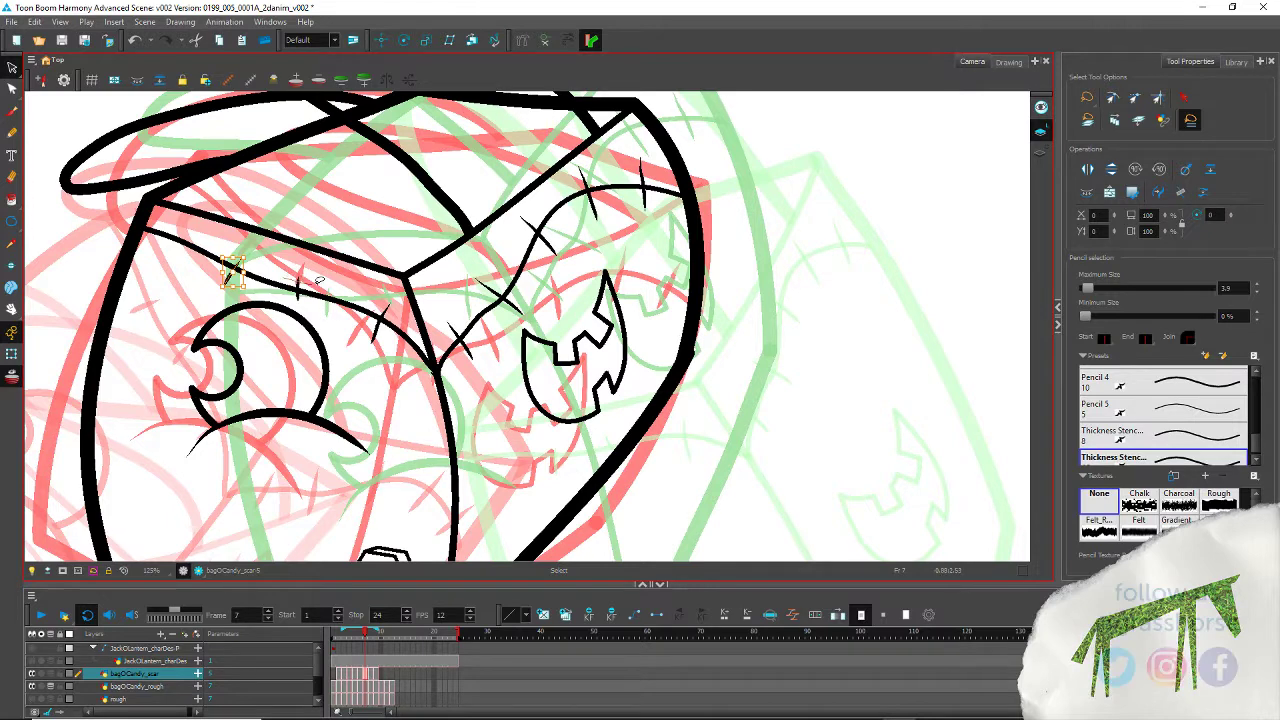
shift+click(380, 315)
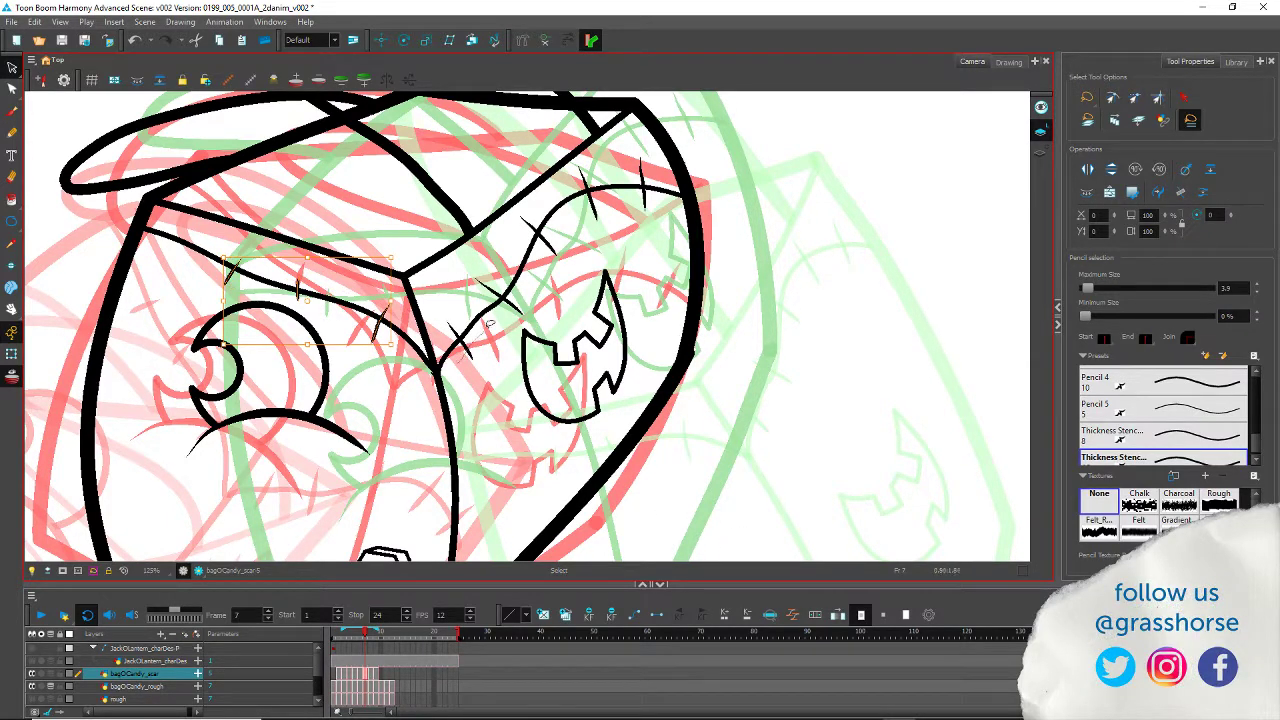
drag(632, 203, 655, 233)
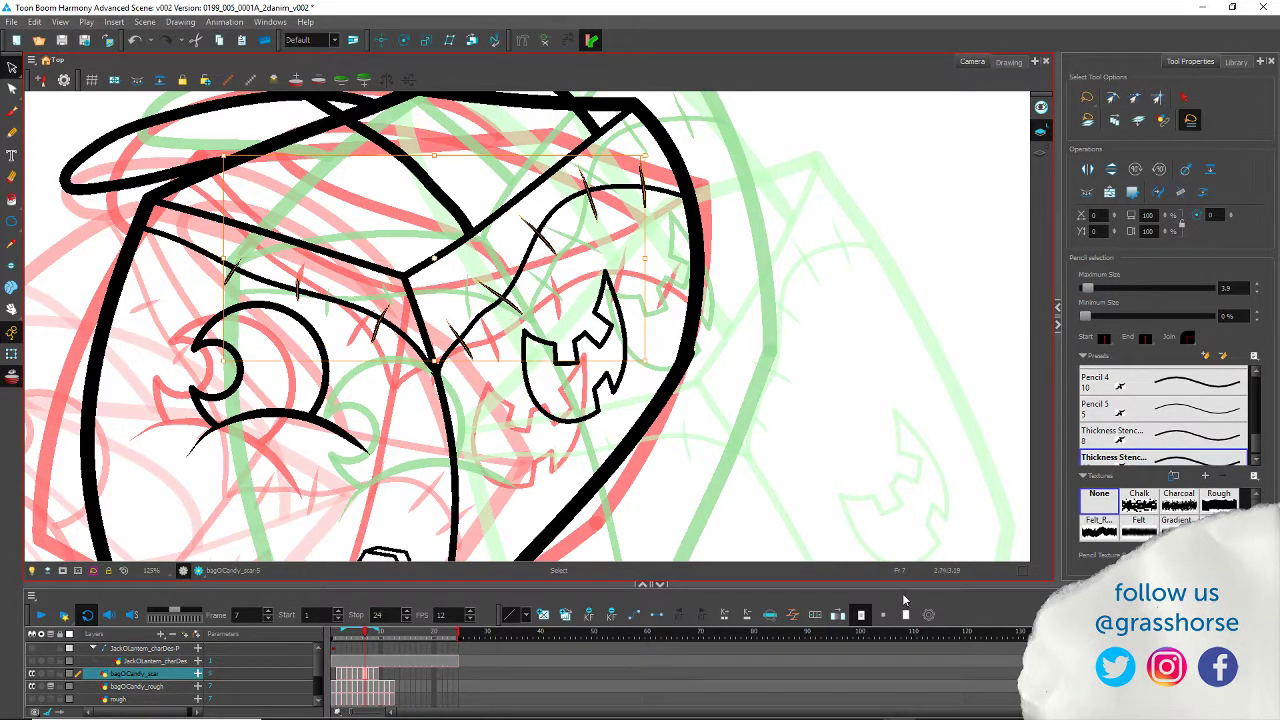
click(1230, 288)
text(6)
key(Return)
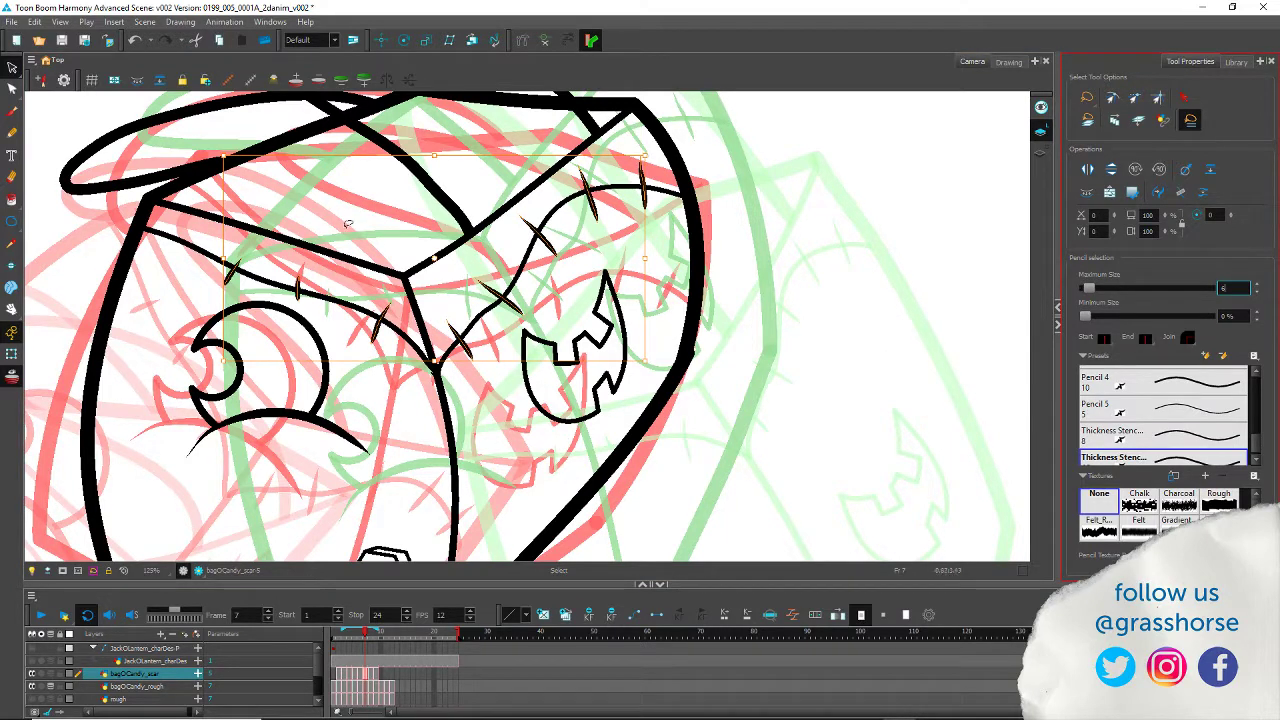
Step: On frame 8 of bagOCandy_scar, set the maximum pencil size of the left-hand seam line to 6
key(period)
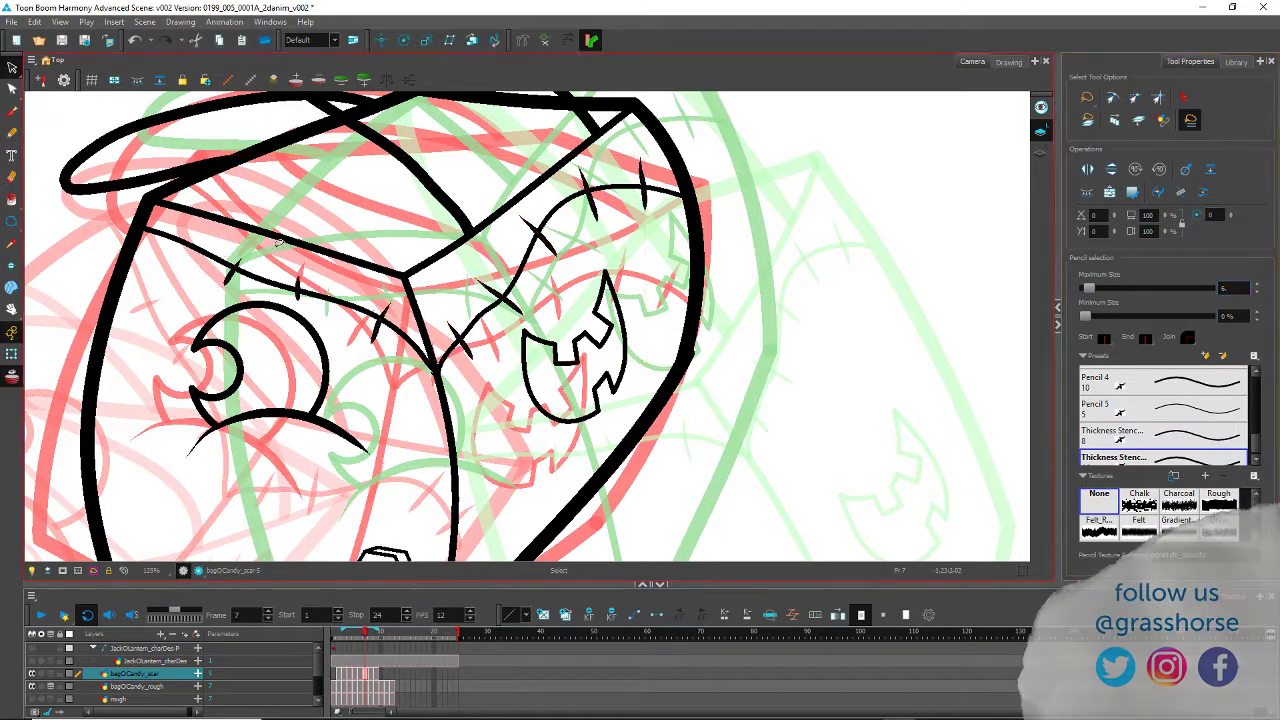
click(285, 299)
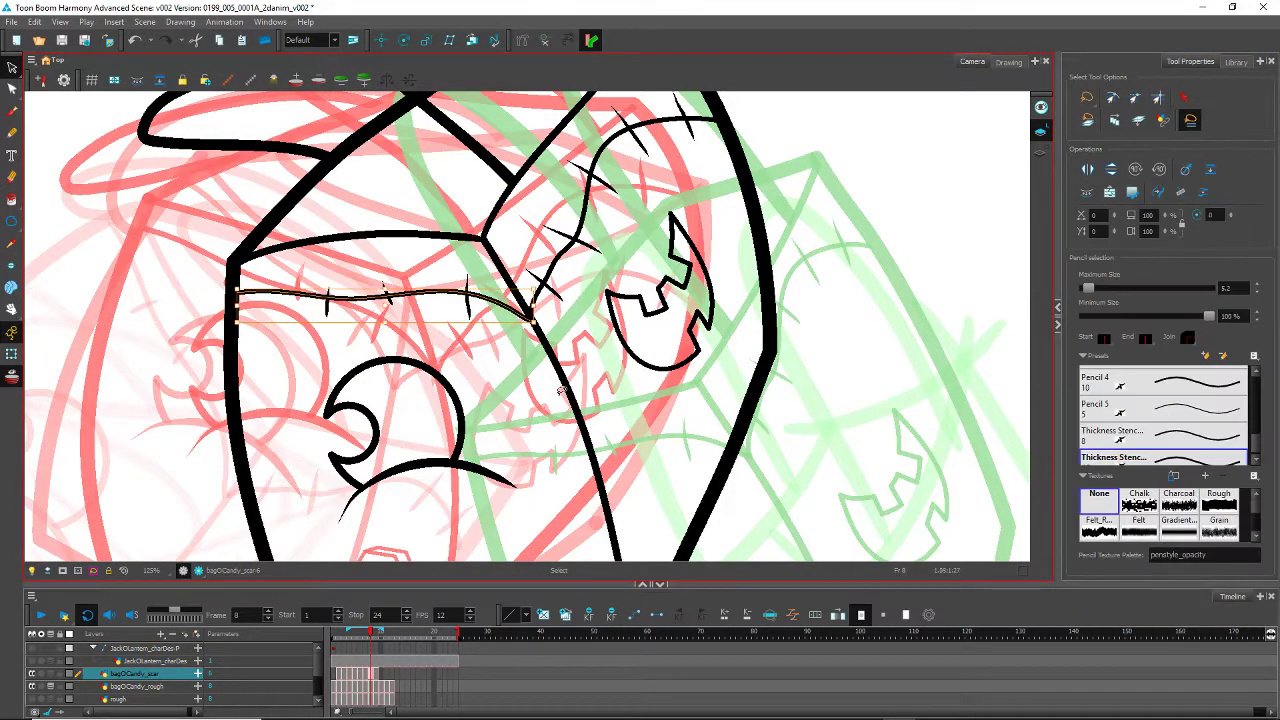
click(1224, 289)
text(6)
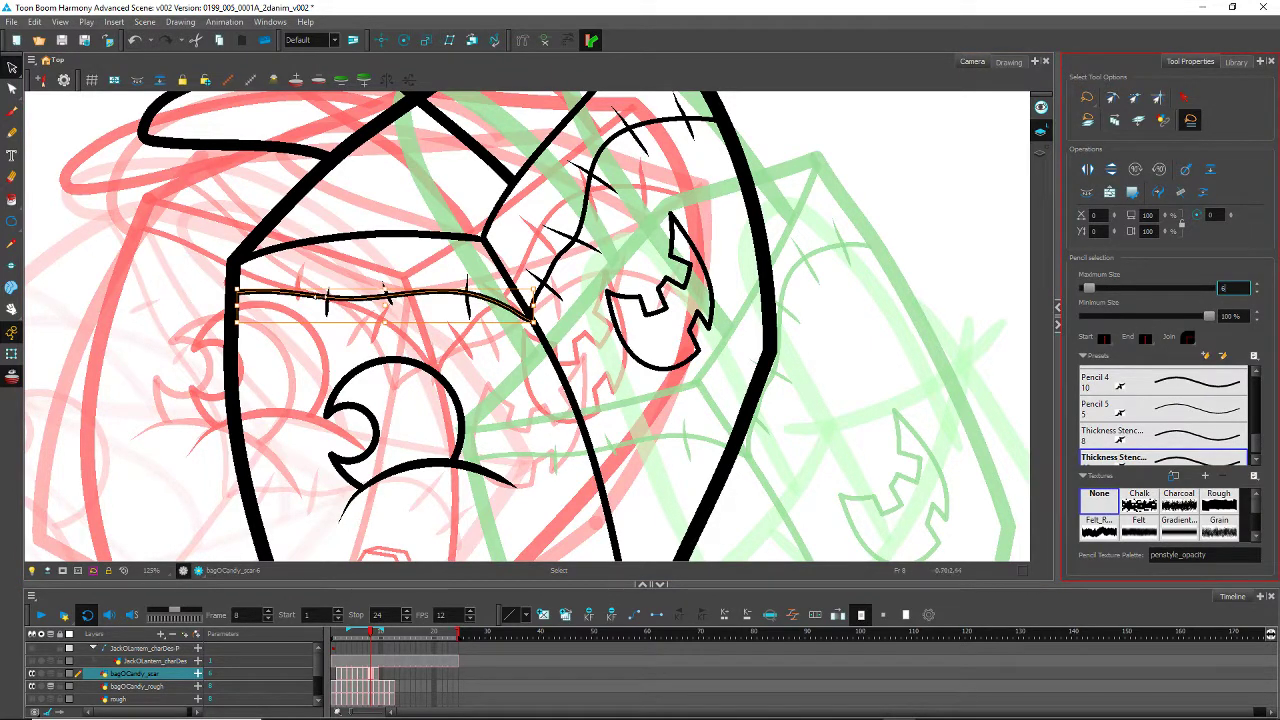
Step: Select the three stitches on frame 8's left-hand seam and set their maximum pencil size to 6
click(309, 341)
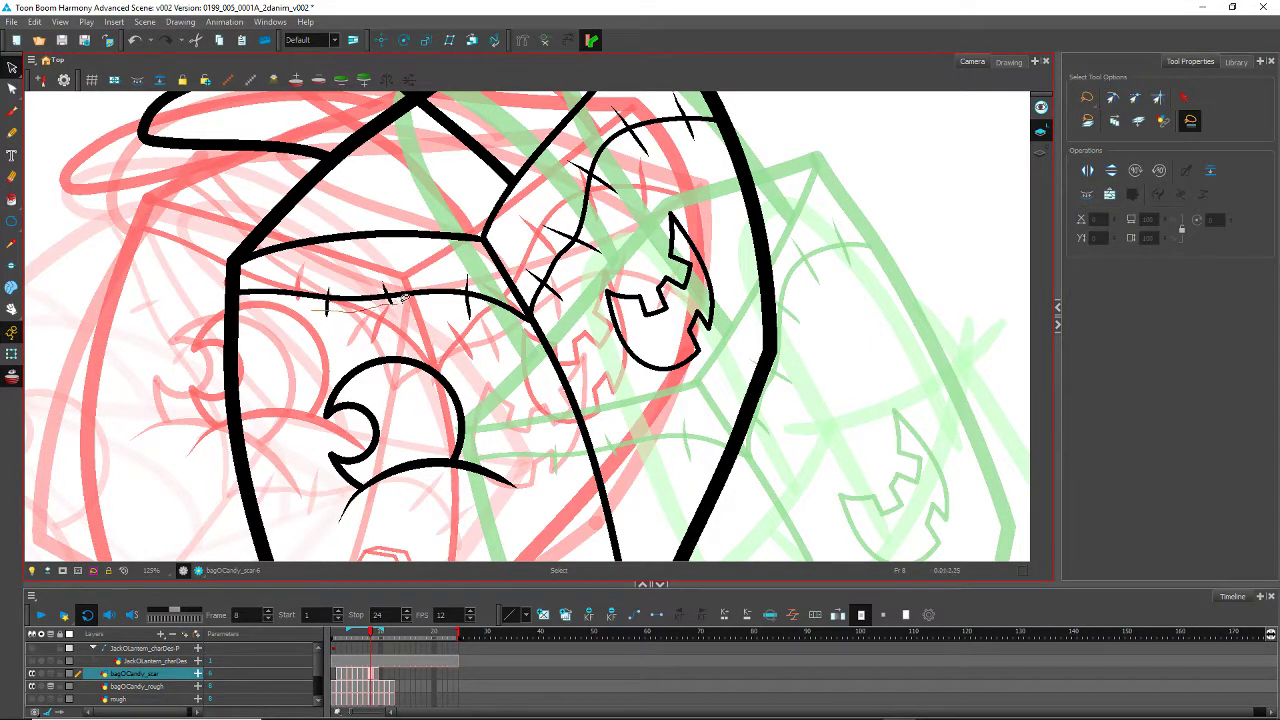
click(404, 298)
click(1228, 289)
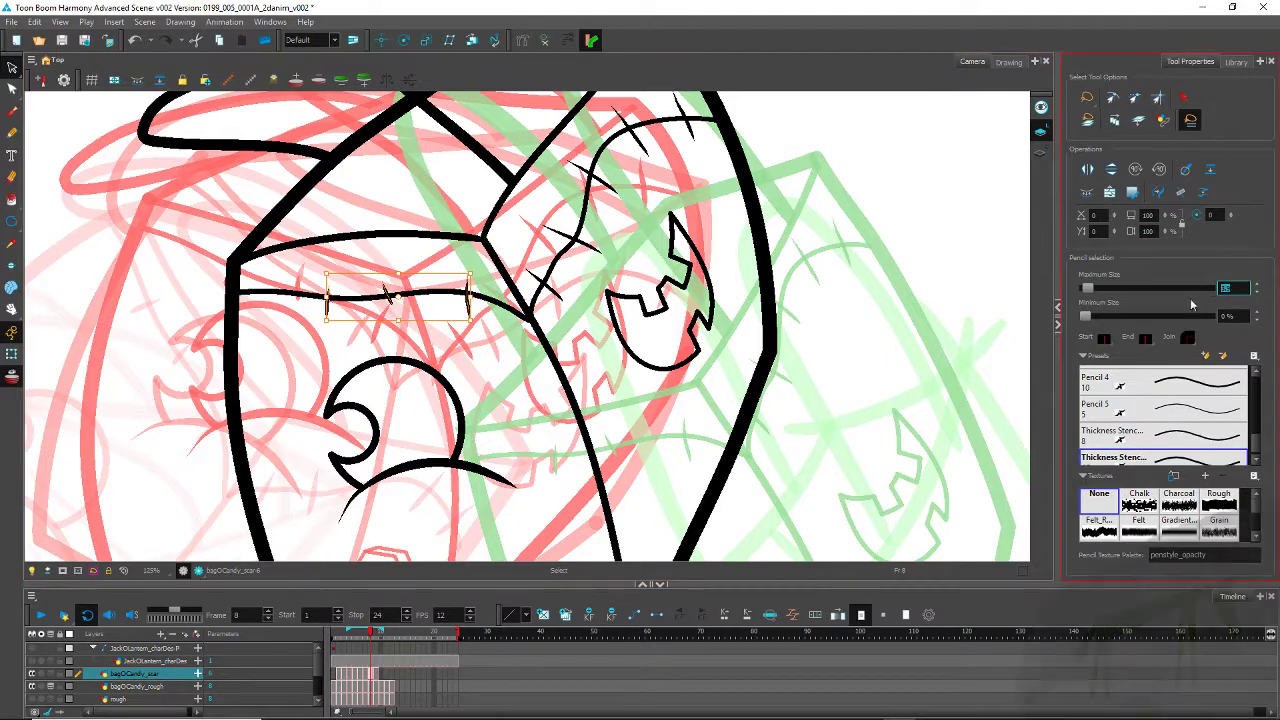
text(6)
Step: Select the stitches along frame 8's right-hand seam and set their maximum pencil size to 6
drag(556, 297, 577, 257)
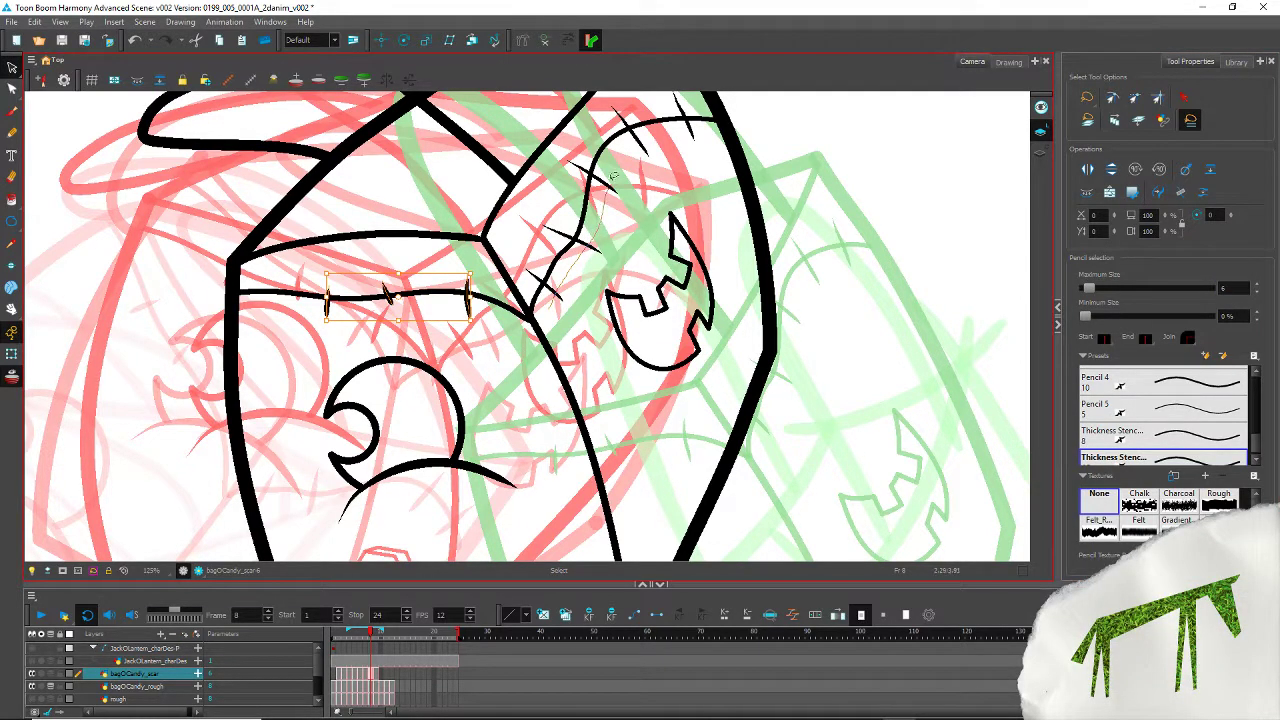
mouse_move(613, 175)
mouse_down()
mouse_move(639, 145)
mouse_move(712, 126)
mouse_up()
click(1230, 288)
text(6)
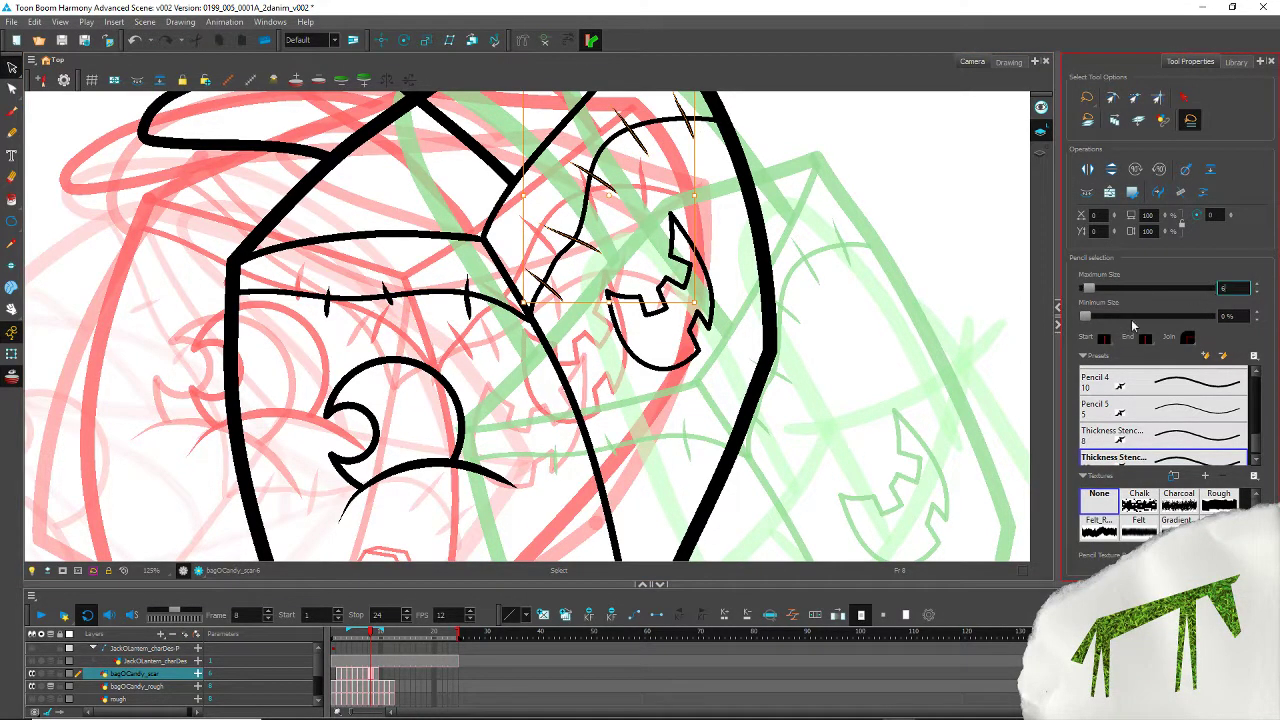
key(Return)
click(320, 350)
Step: On frame 9 of bagOCandy_scar, set the maximum pencil size of both seam lines to 6
key(.)
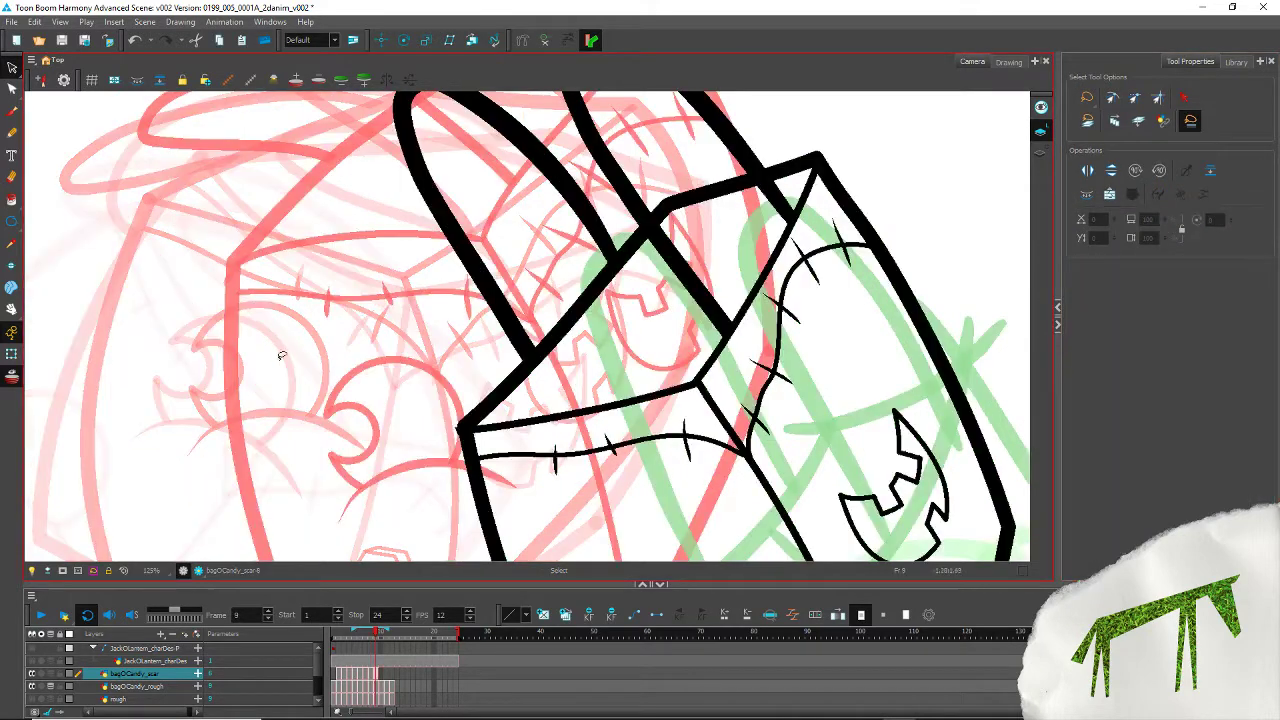
drag(460, 488, 120, 360)
click(283, 294)
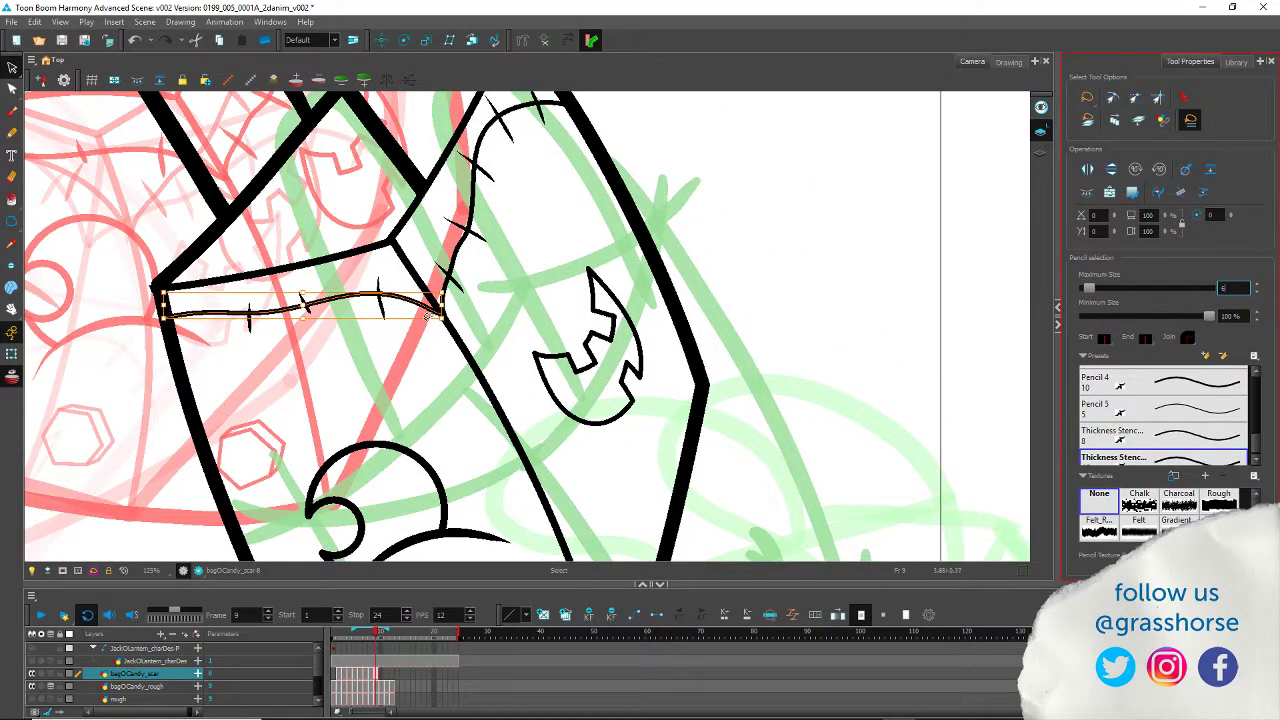
click(442, 300)
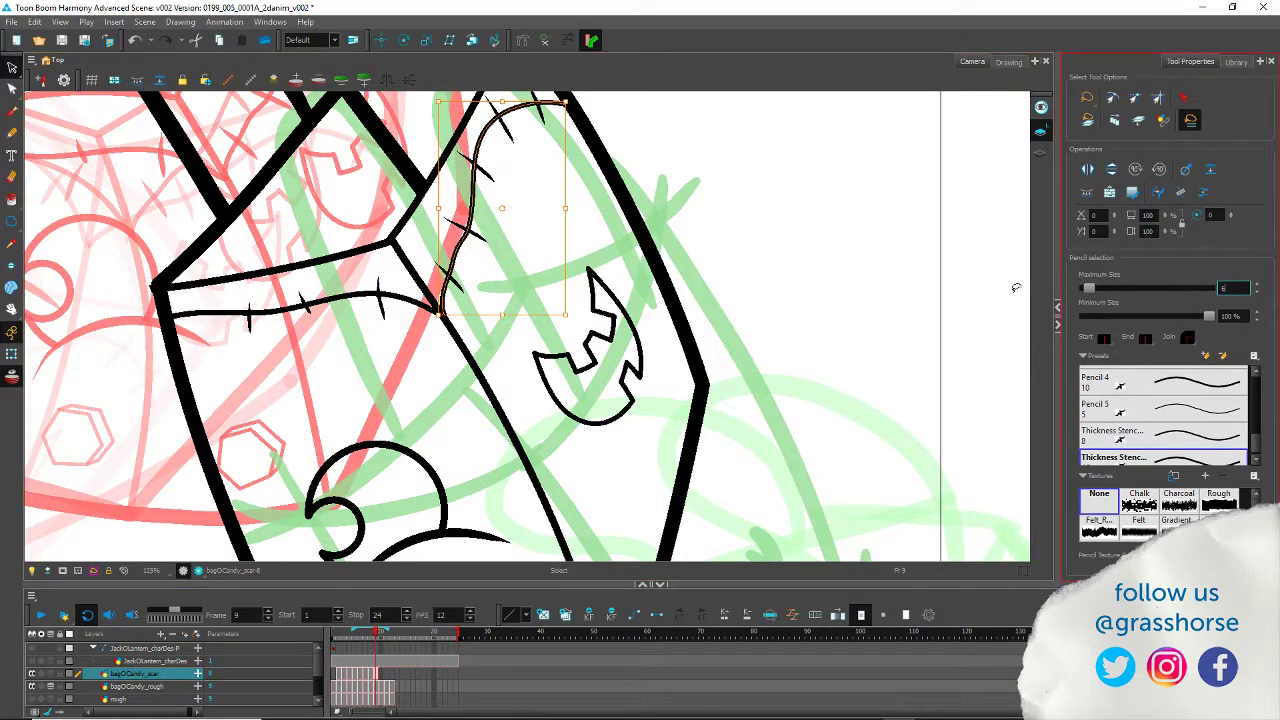
Step: Set the maximum pencil size of the three stitches on frame 9's left-hand seam to 6
mouse_move(235, 321)
mouse_down()
mouse_move(390, 298)
mouse_move(467, 261)
mouse_up()
double_click(1228, 288)
text(6)
key(Return)
Step: Select the five stitches on frame 9's right-hand seam and set their maximum pencil size to 6
mouse_move(491, 163)
mouse_down()
mouse_move(514, 127)
mouse_move(549, 126)
mouse_up()
double_click(1228, 288)
text(6)
key(Return)
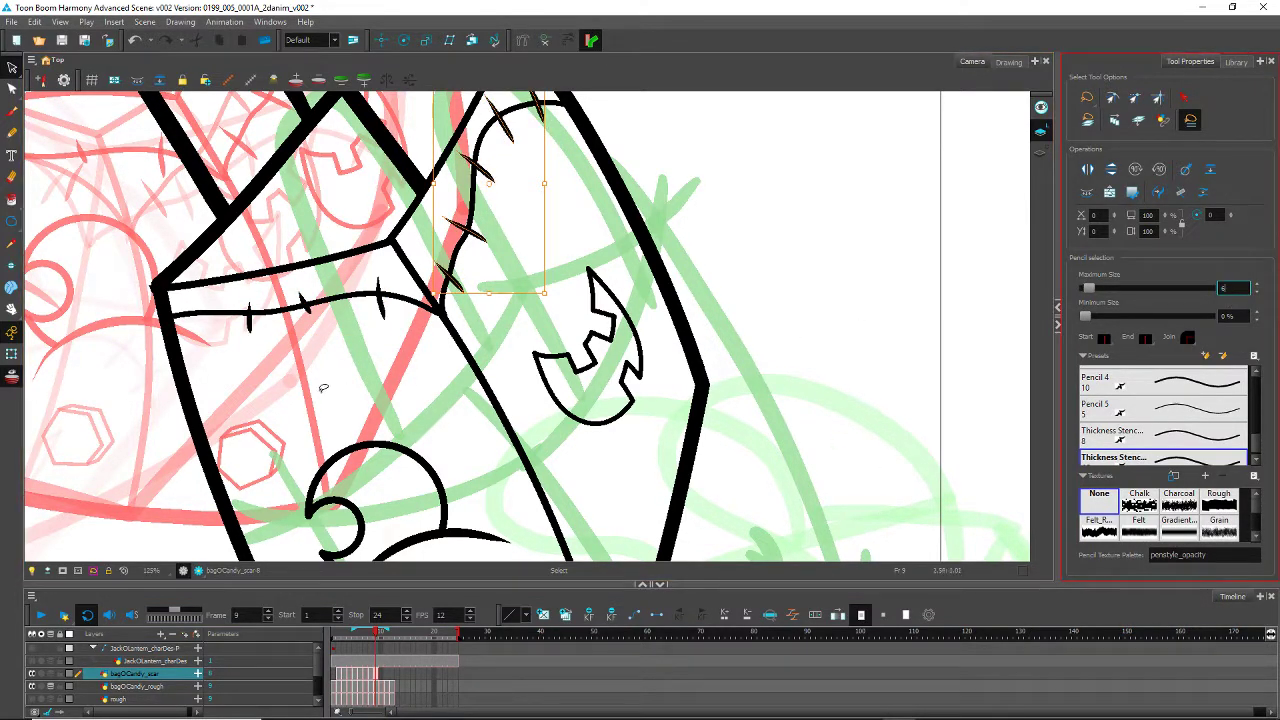
click(290, 398)
Step: Step back through the animation from frame 10 to frame 1, examining the bag drawings and comparing frames 1 and 2
key(period)
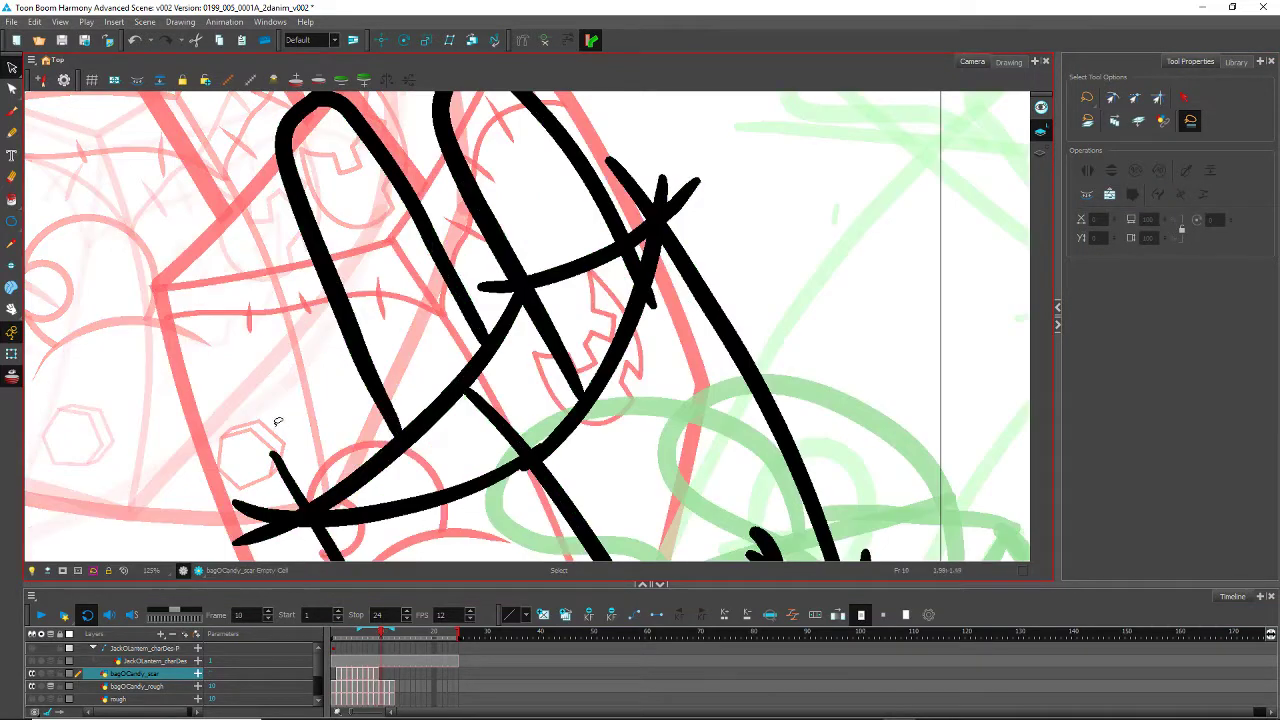
scroll(311, 397, down, 5)
scroll(279, 172, down, 4)
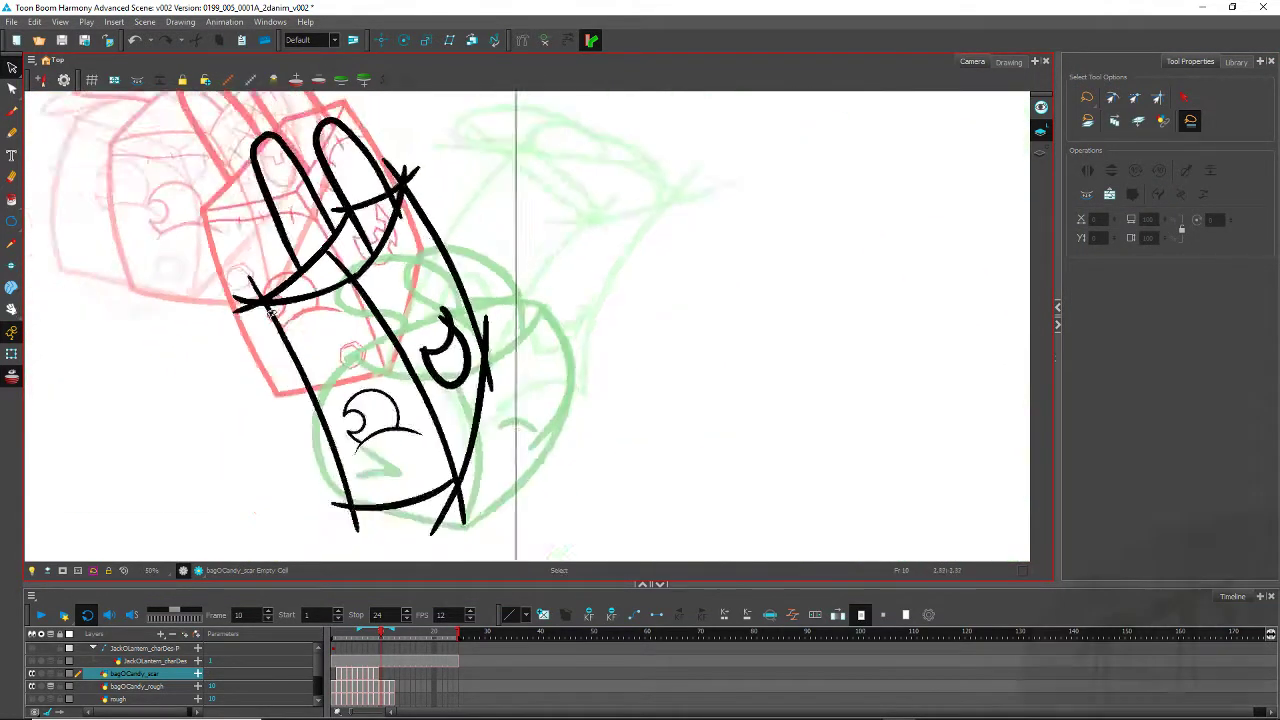
drag(197, 394, 432, 444)
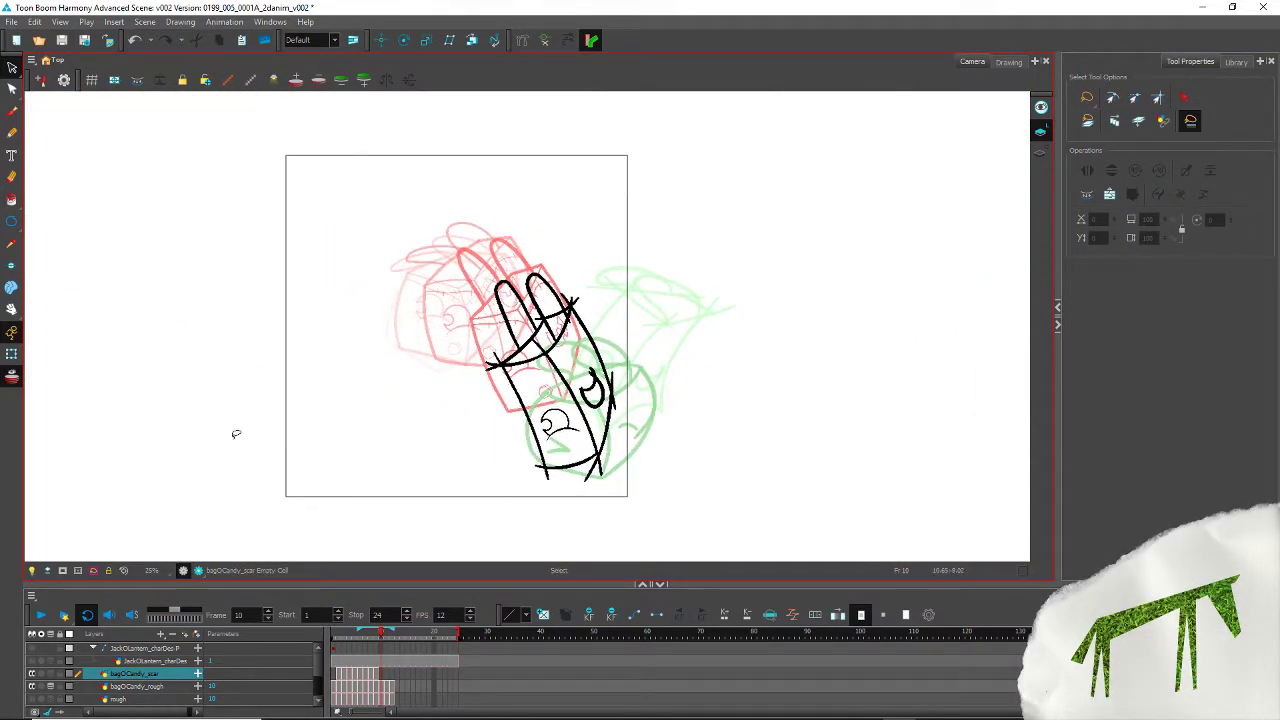
scroll(236, 434, up, 3)
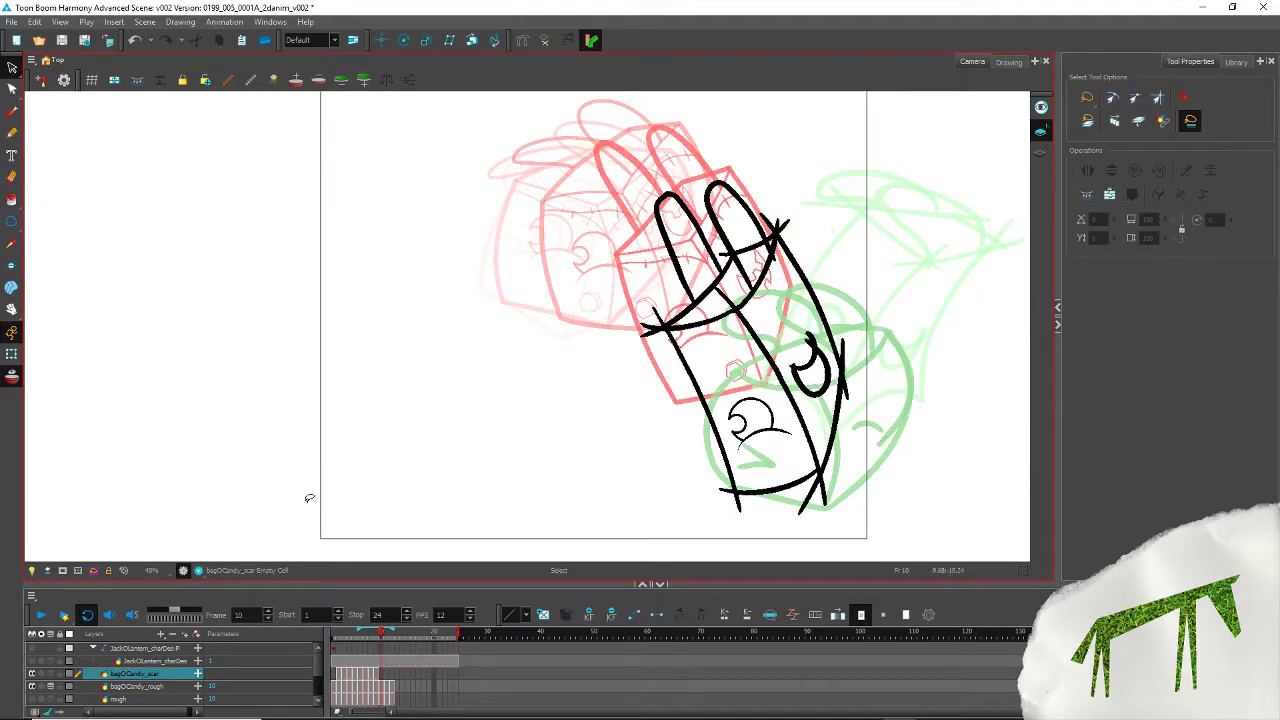
key(comma)
key(comma)
key(comma)
key(comma)
key(comma)
key(comma)
key(comma)
key(comma)
key(comma)
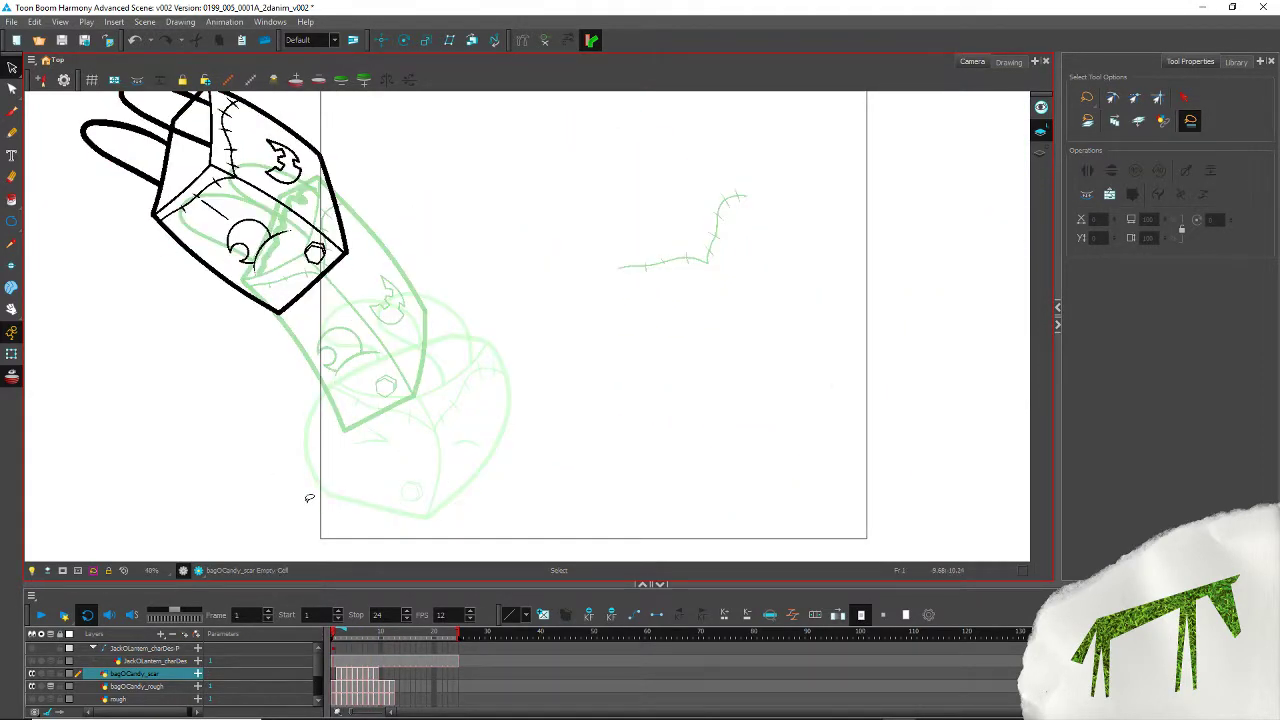
key(period)
key(comma)
key(period)
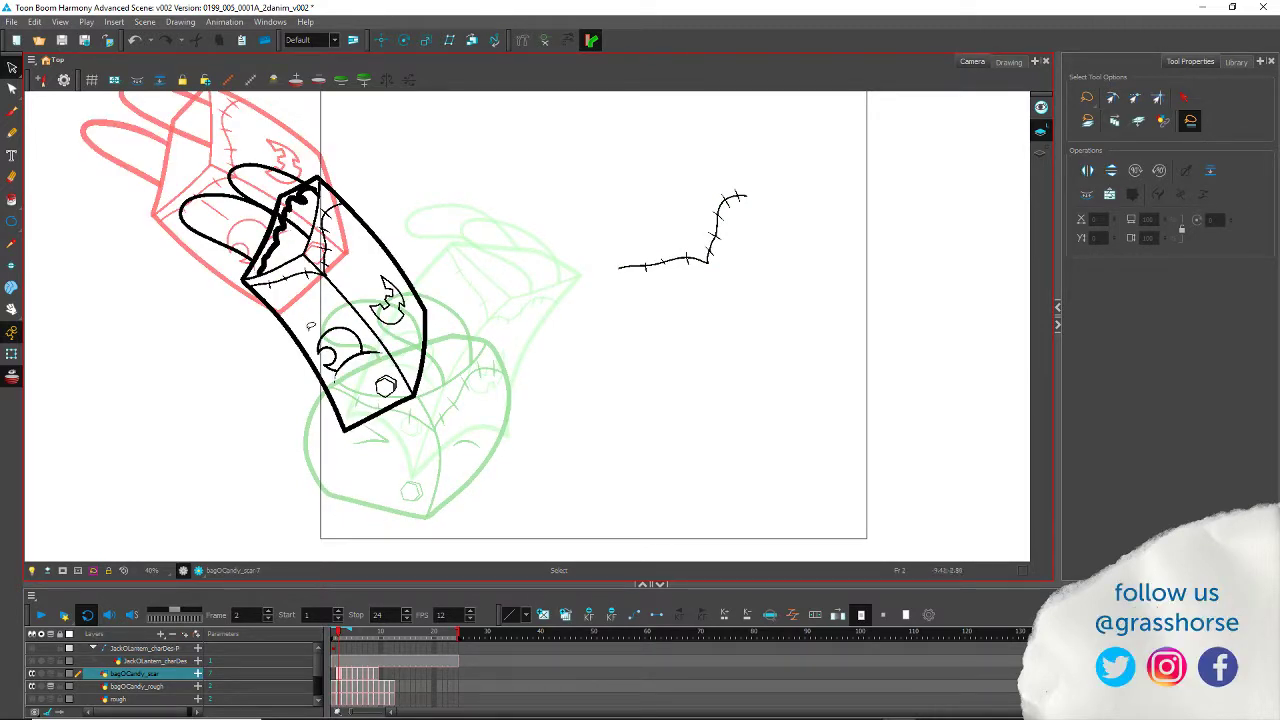
key(comma)
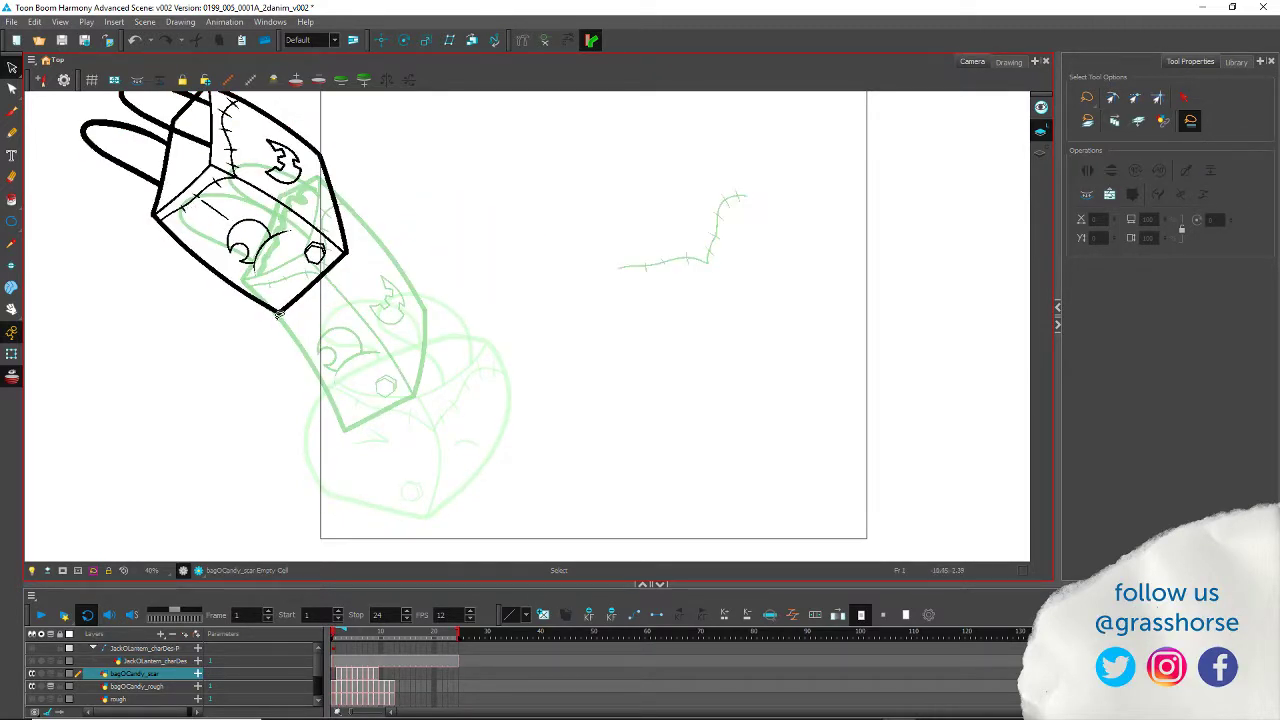
Step: On frame 1 of bagOCandy_rough, set the maximum pencil size of the round crescent eye outline to 8
click(335, 688)
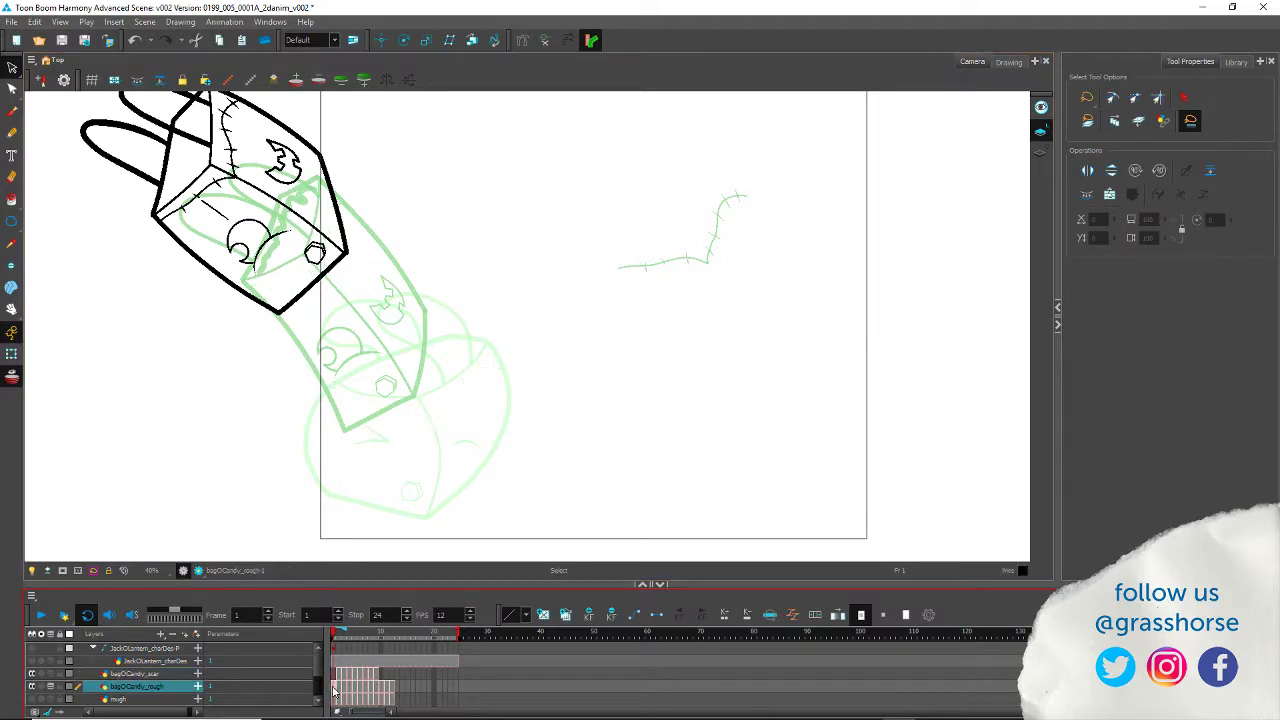
click(247, 220)
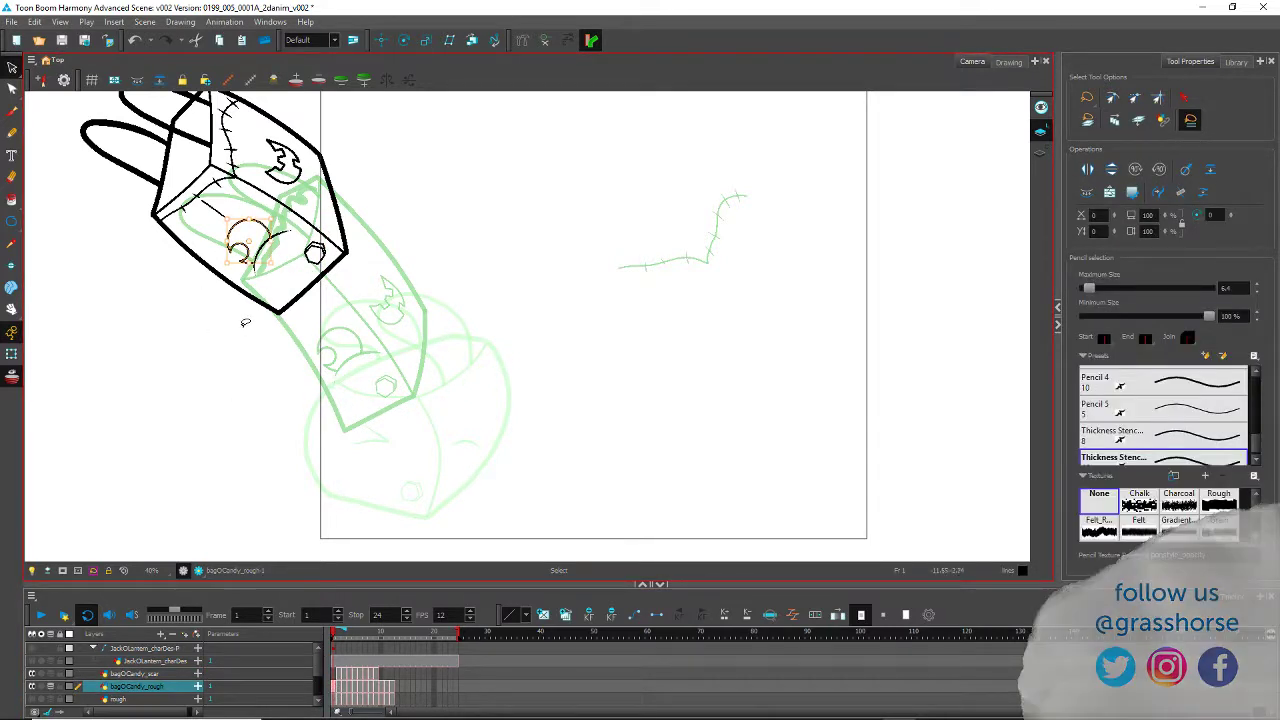
click(289, 244)
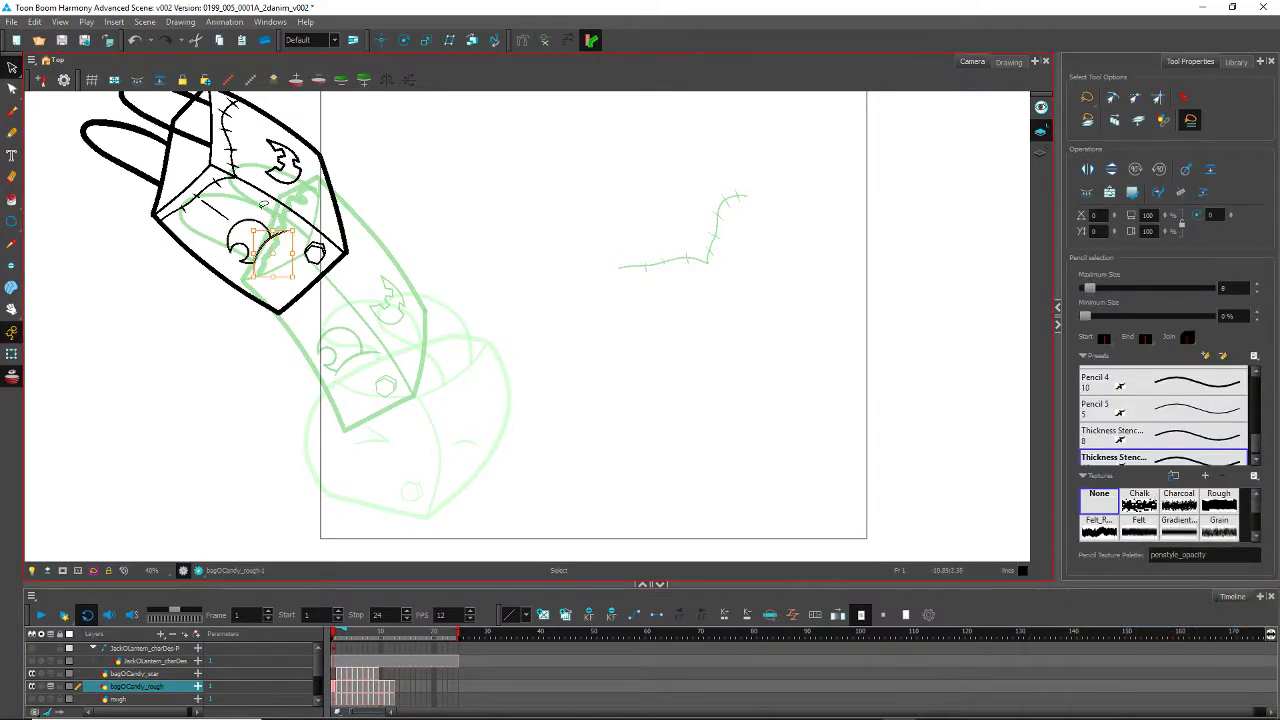
click(248, 221)
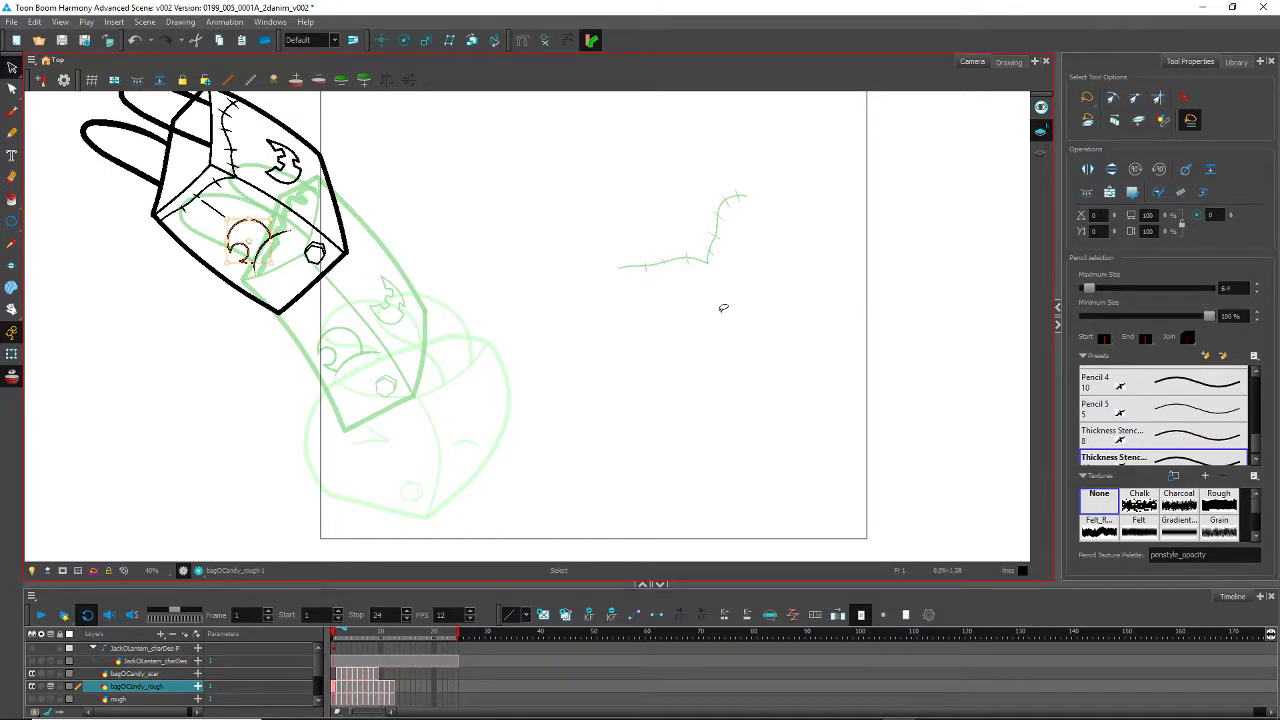
drag(1240, 288, 1015, 304)
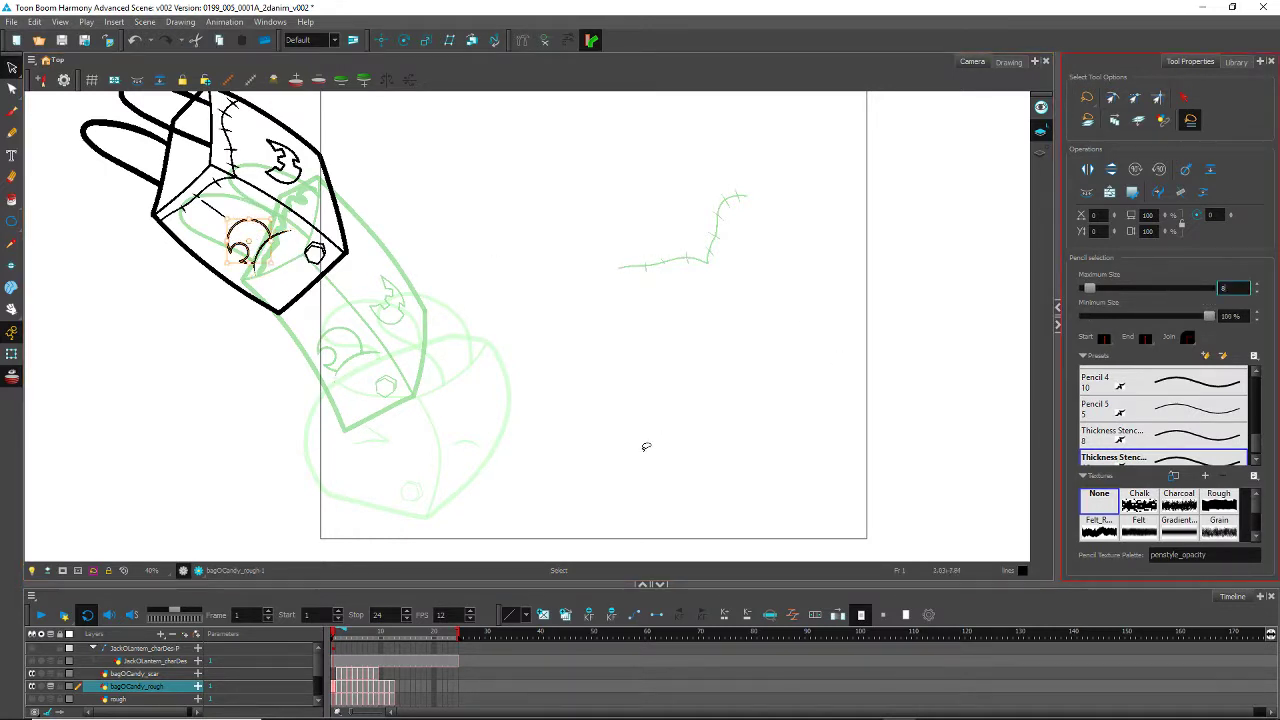
Step: Check the pencil sizes of the jagged pumpkin shape and the hexagon on frame 1 of bagOCandy_rough
click(283, 160)
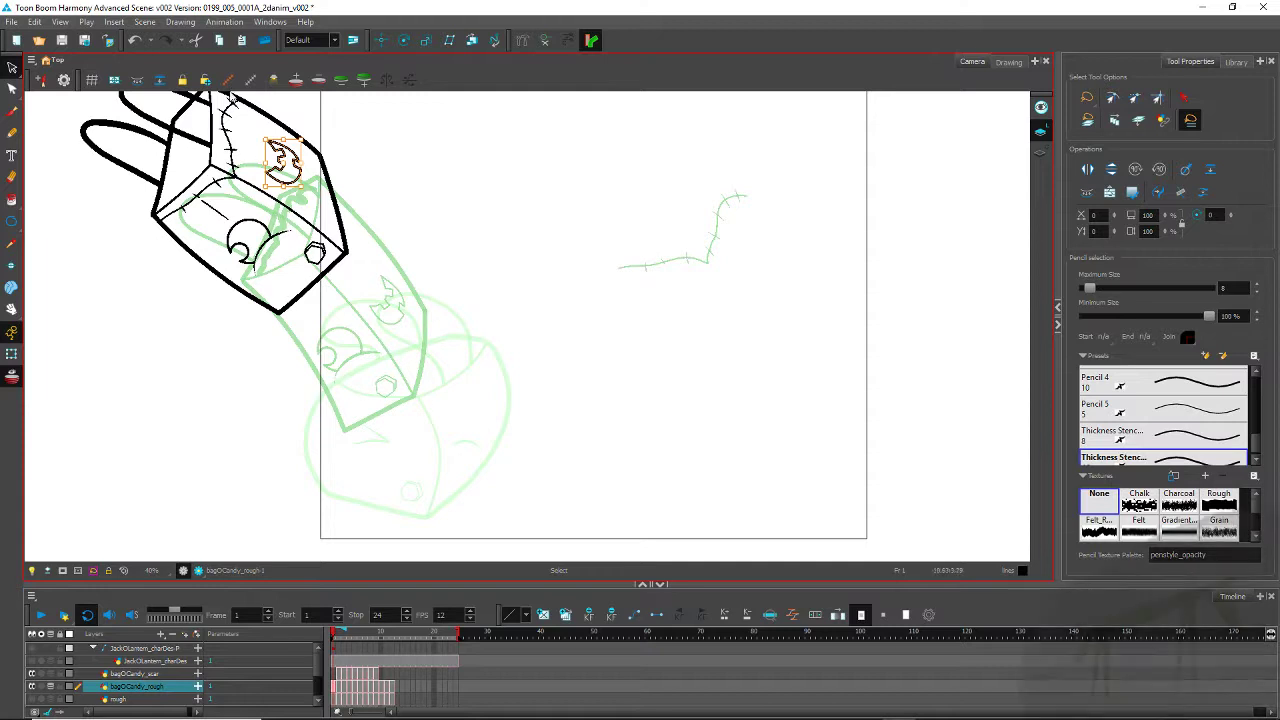
key(period)
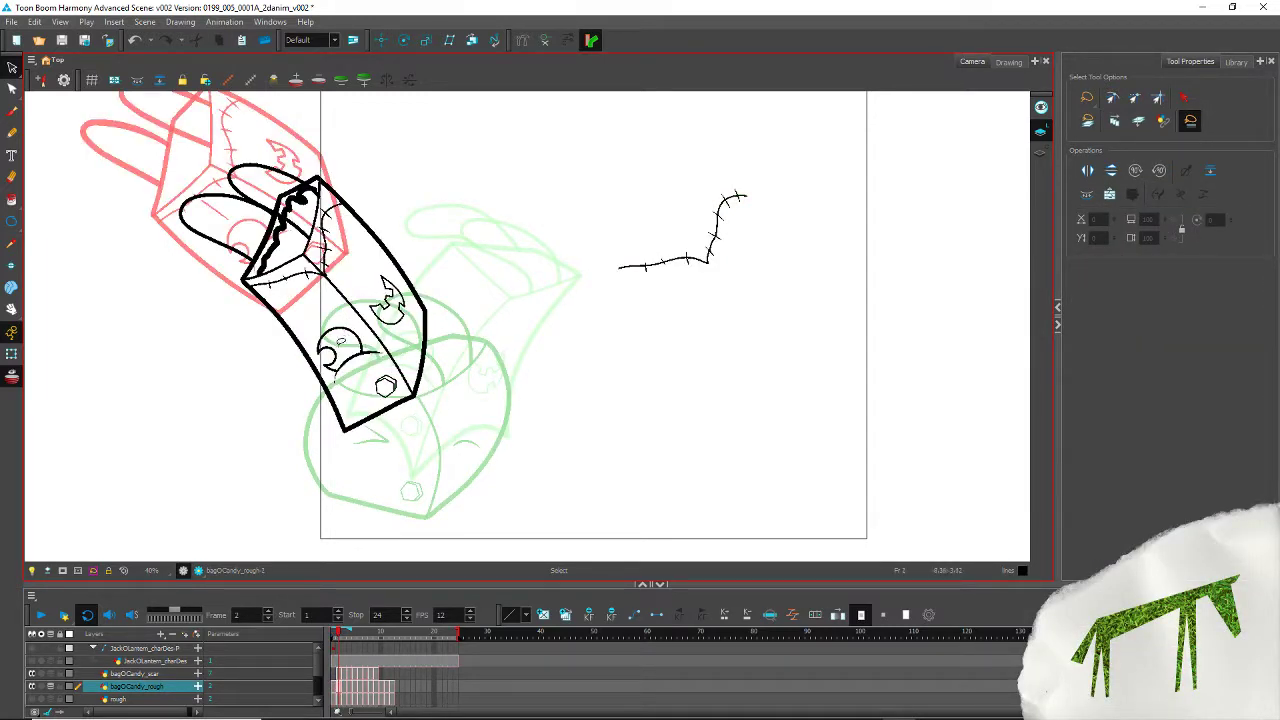
key(comma)
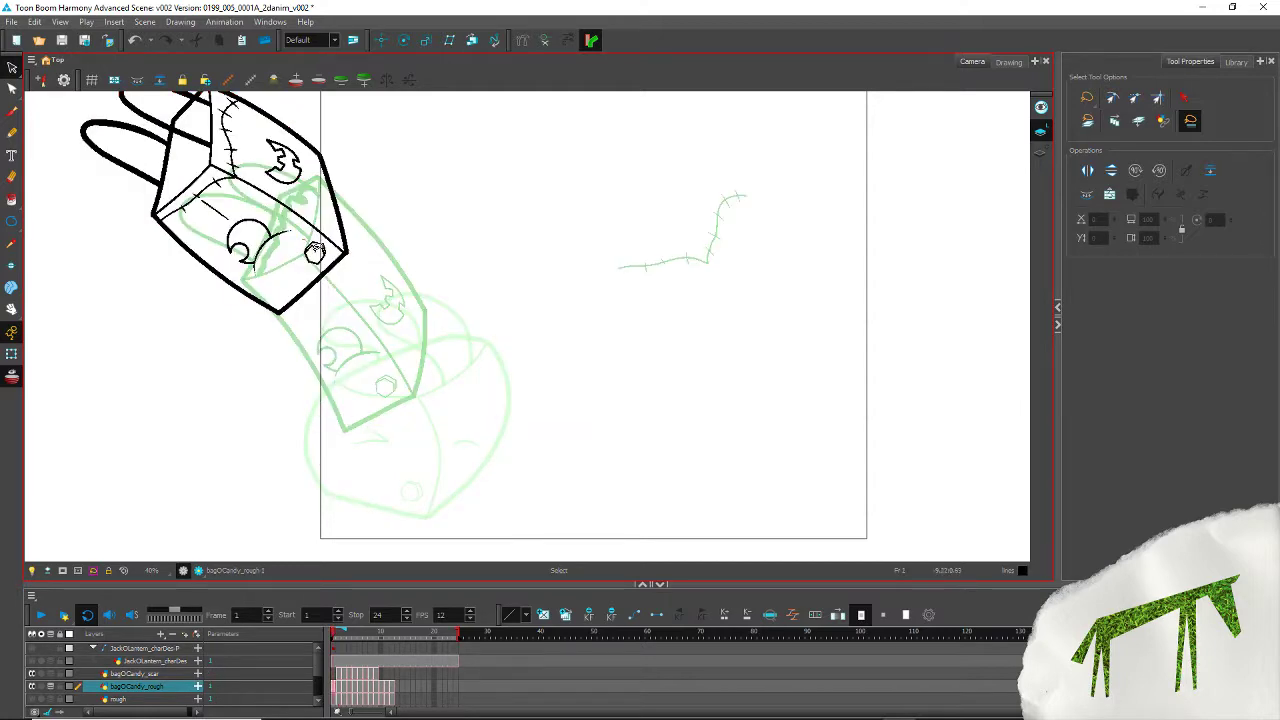
click(316, 248)
click(296, 268)
click(316, 252)
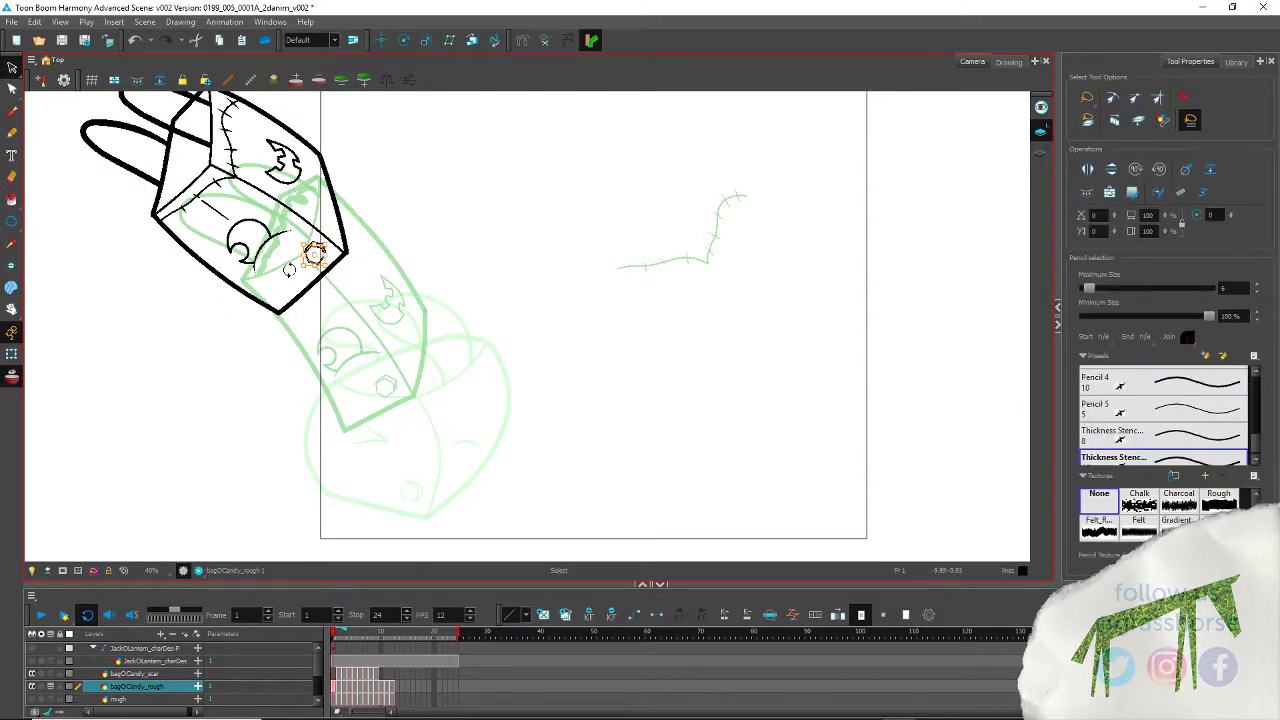
Step: On frame 2 of bagOCandy_rough, set the maximum pencil size of the jagged pumpkin shape to 8
key(period)
drag(300, 302, 312, 330)
scroll(222, 284, up, 5)
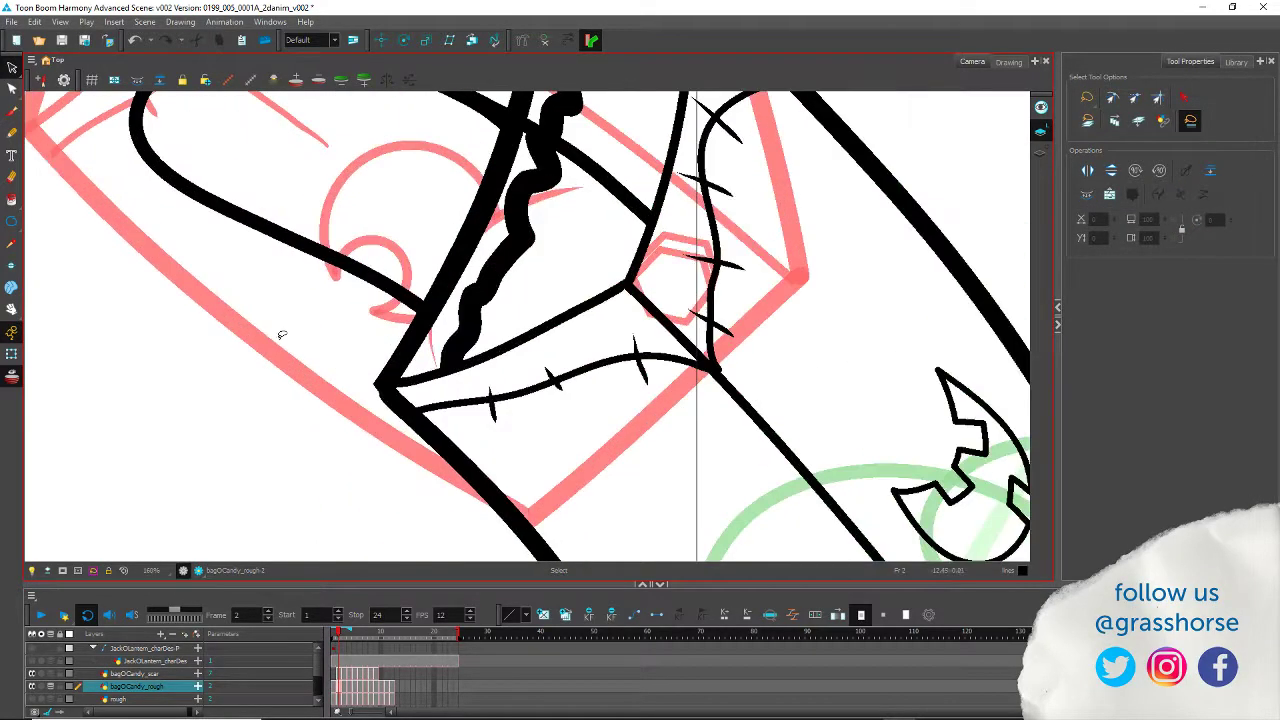
scroll(347, 331, down, 2)
drag(614, 460, 416, 255)
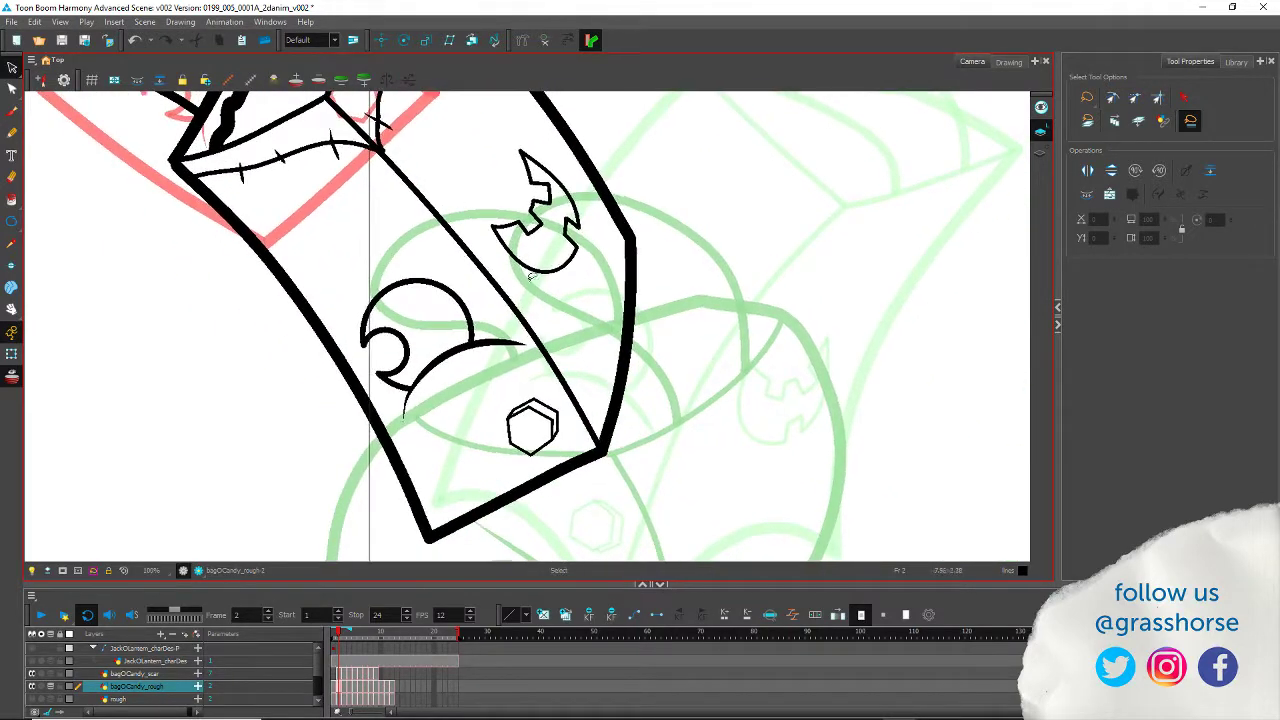
click(532, 236)
double_click(1226, 288)
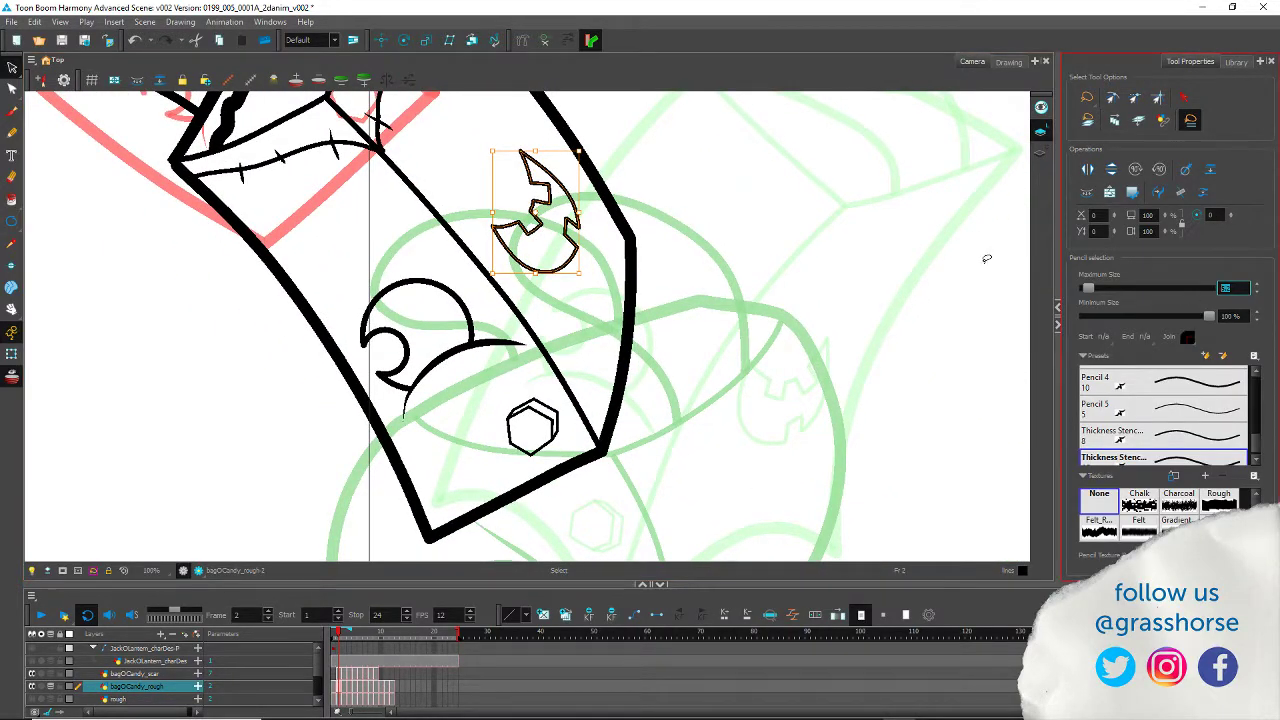
text(8)
key(Return)
Step: Set frame 2's round crescent eye outline to a maximum pencil size of 8 and check the eyelid curve's size
click(418, 326)
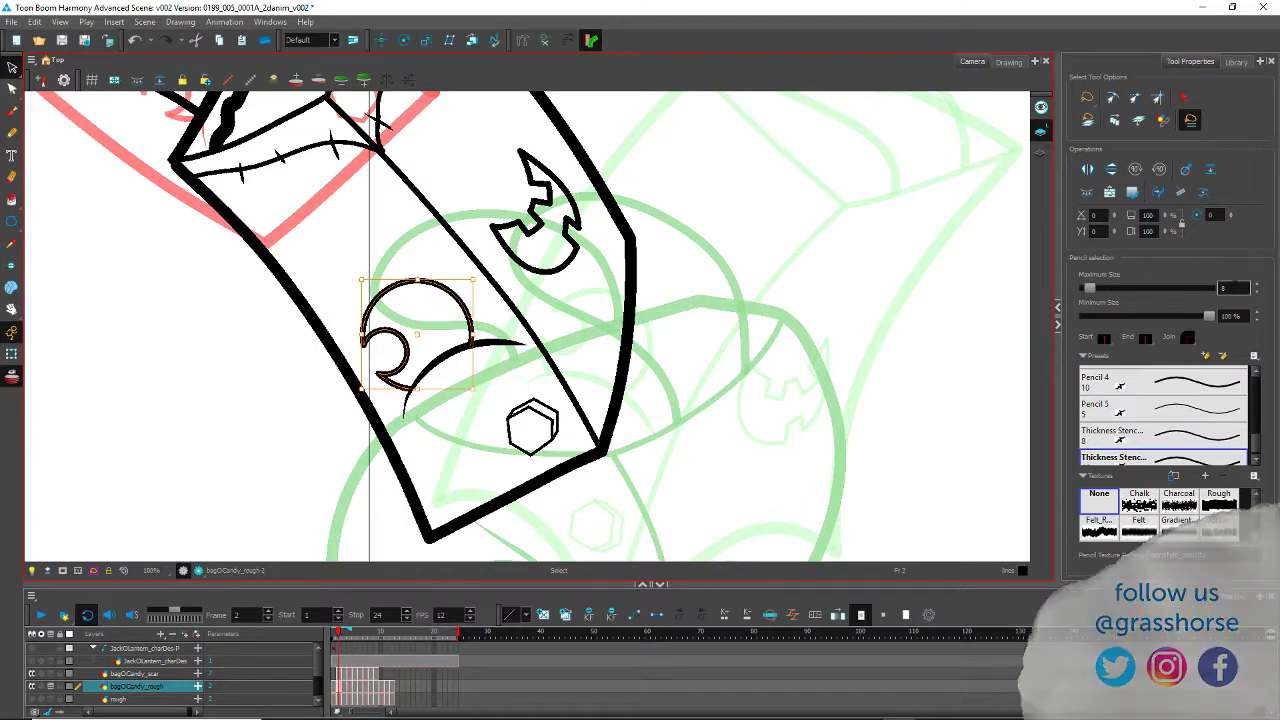
double_click(1234, 288)
click(470, 349)
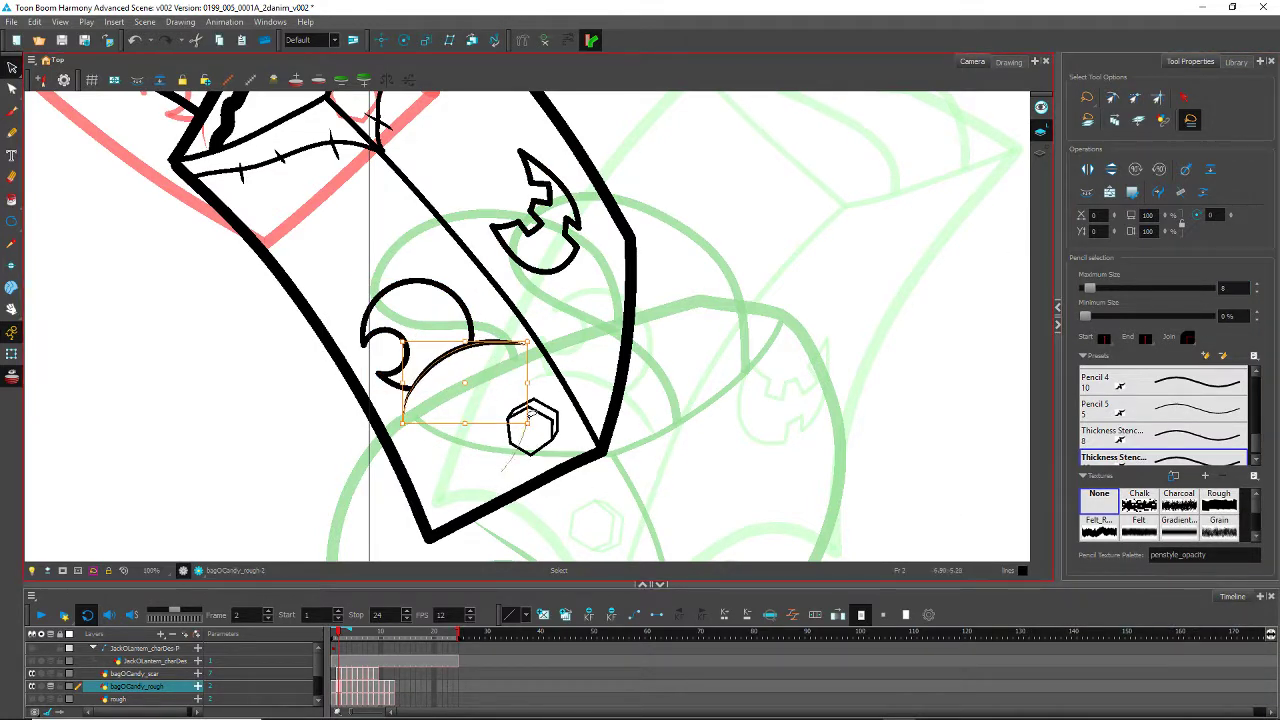
Step: Set the maximum pencil size of the double hexagon on frame 2 to 6
click(531, 410)
double_click(1234, 288)
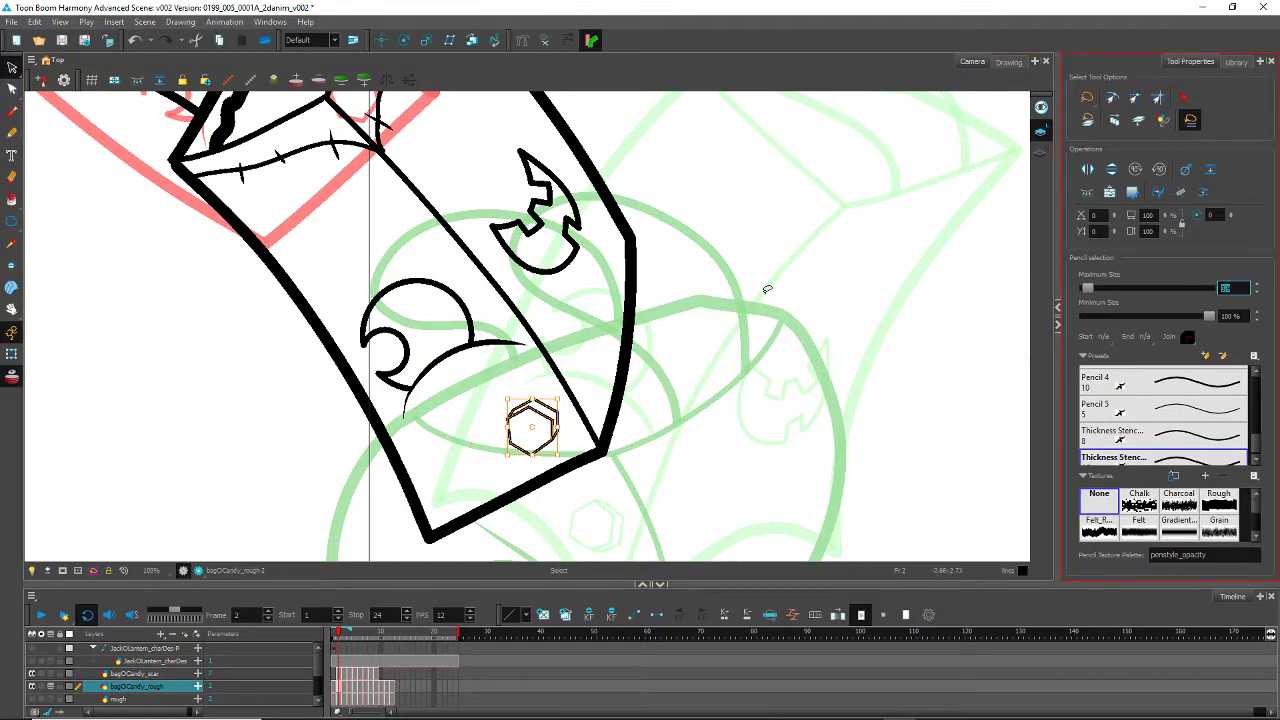
text(6)
key(Return)
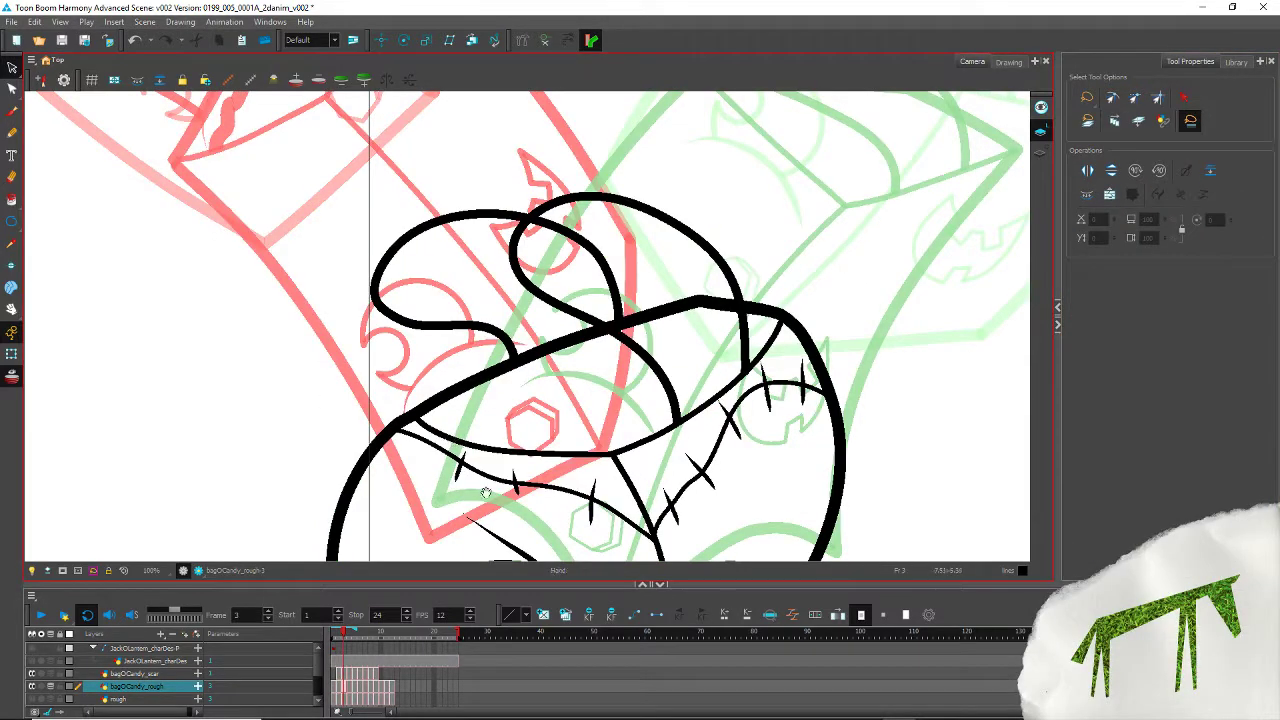
Step: On frame 3, set the hexagon's maximum pencil size to 6 and check the sizes of the two closed-eye marks
scroll(310, 172, down, 2)
drag(310, 171, 355, 245)
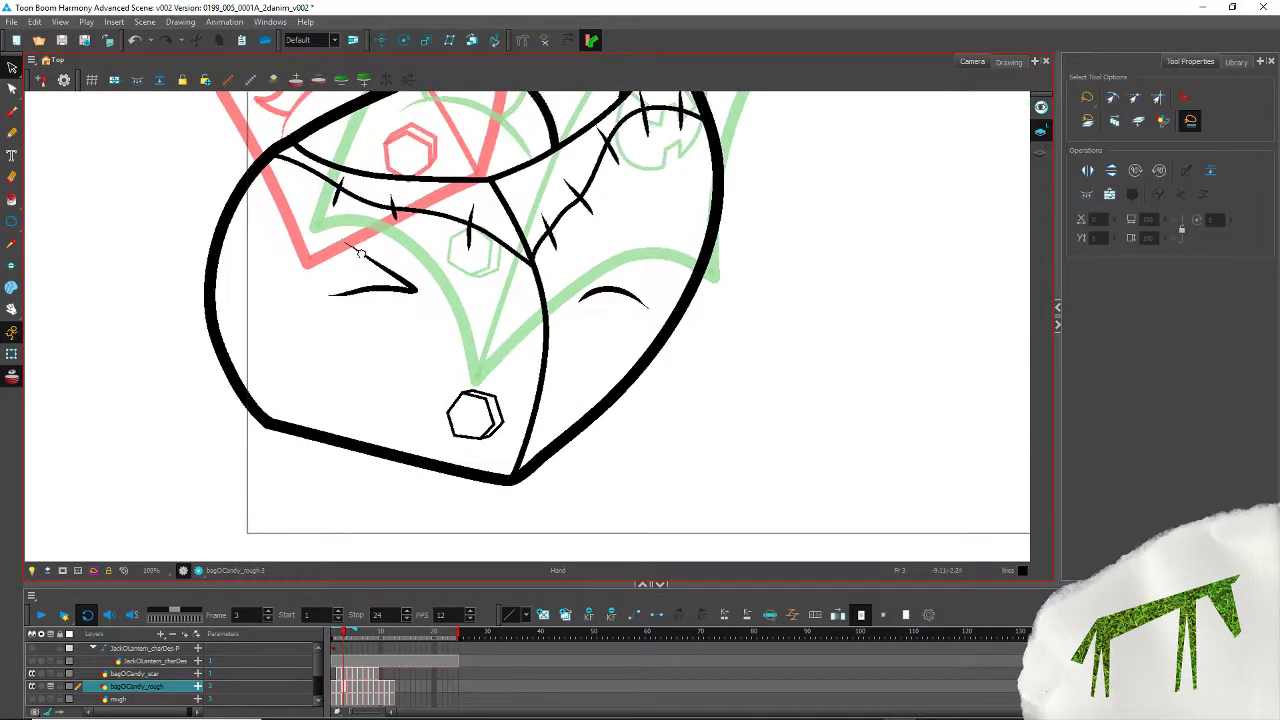
click(368, 288)
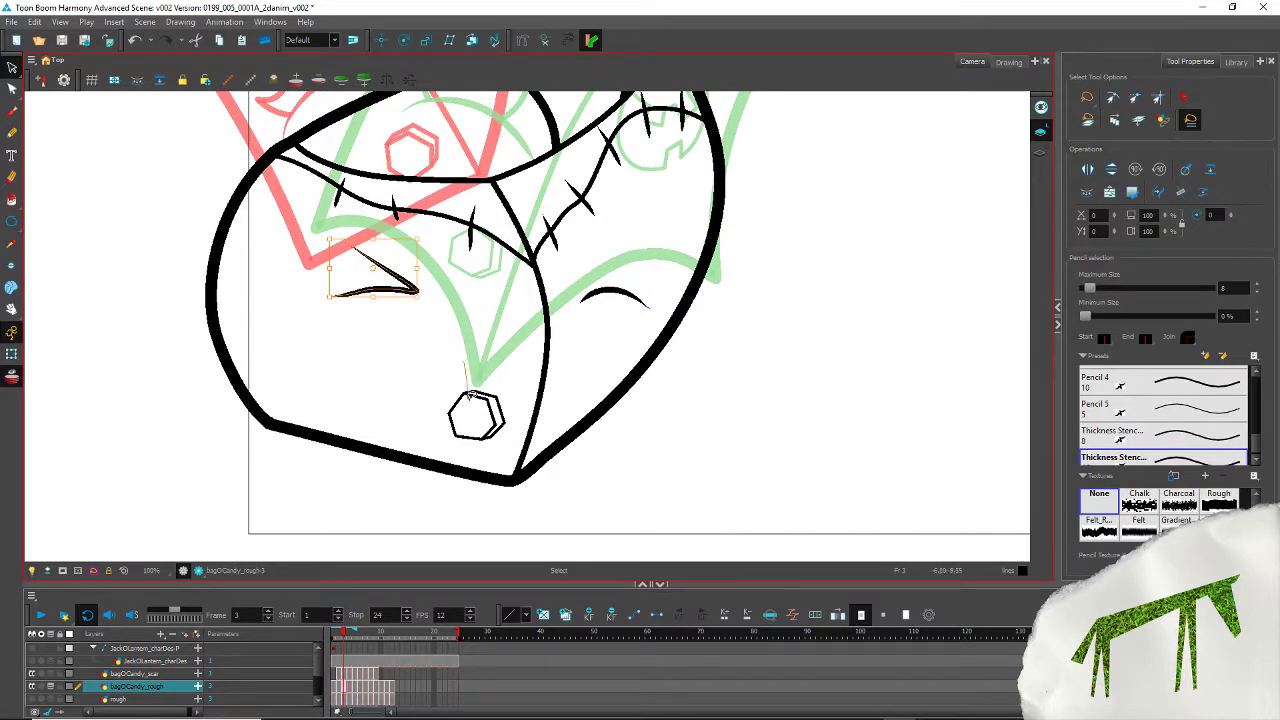
click(470, 427)
drag(1236, 291, 1131, 308)
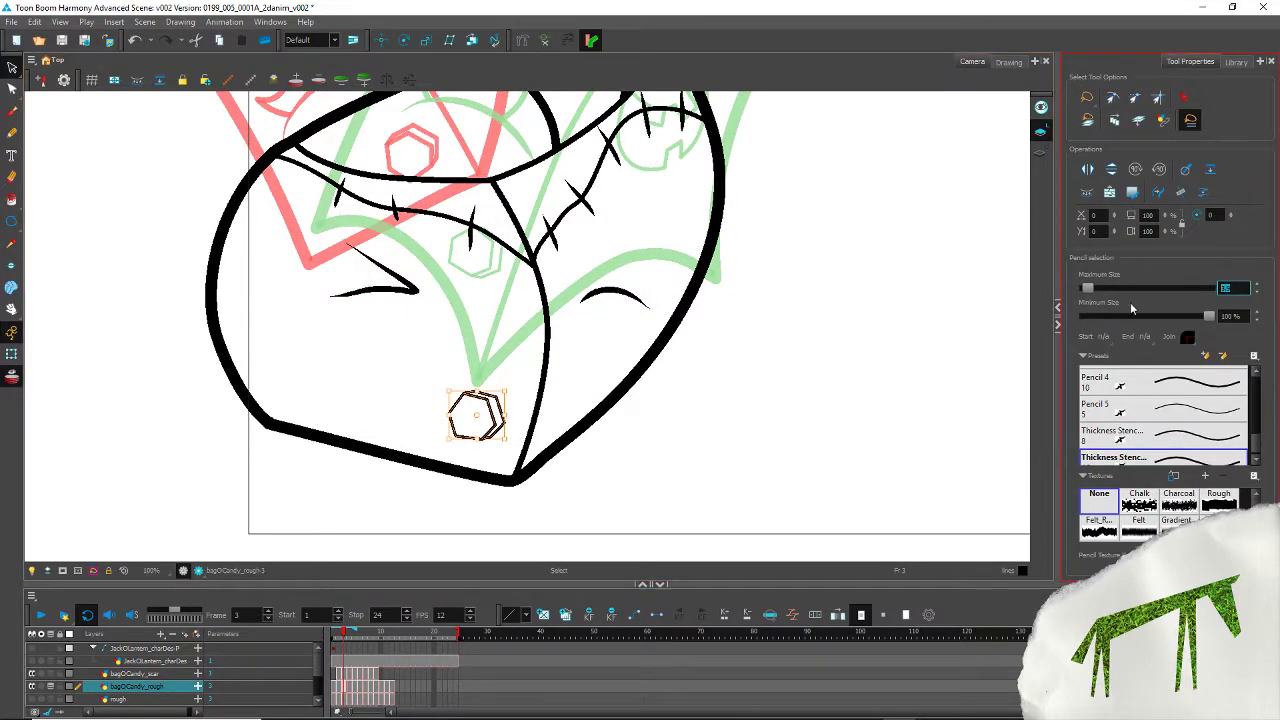
text(6)
key(Return)
click(610, 298)
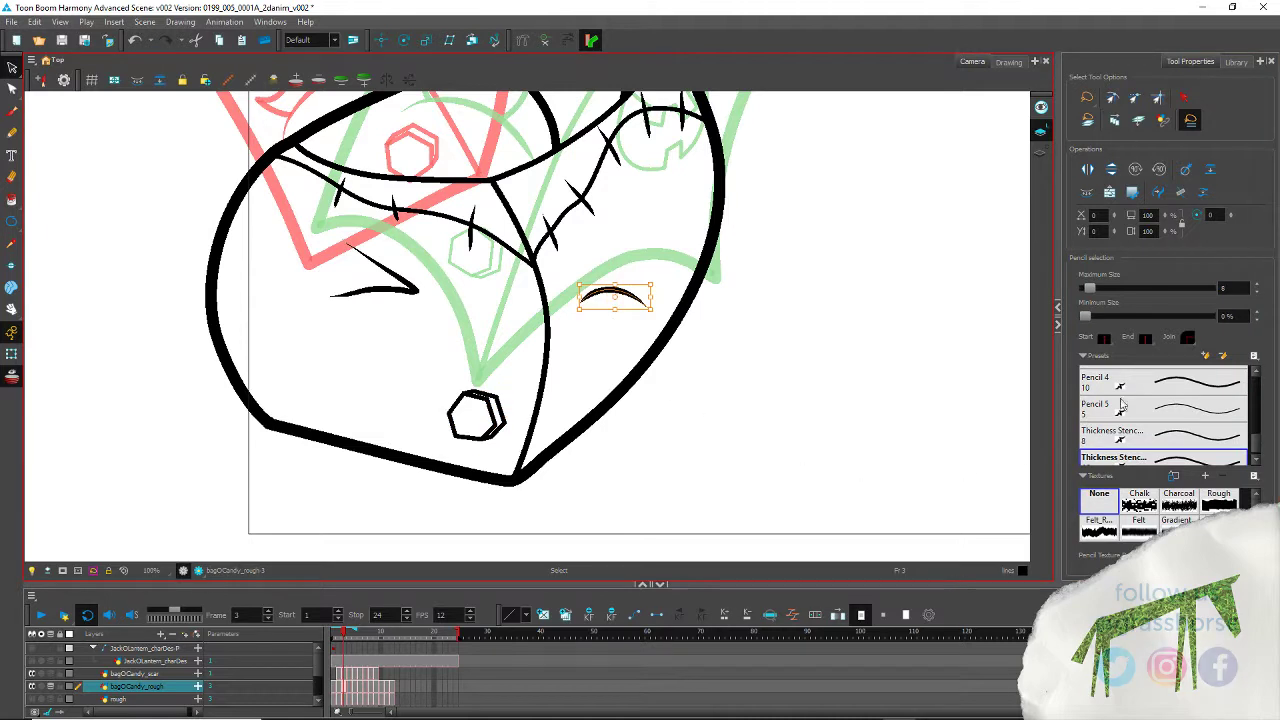
click(353, 373)
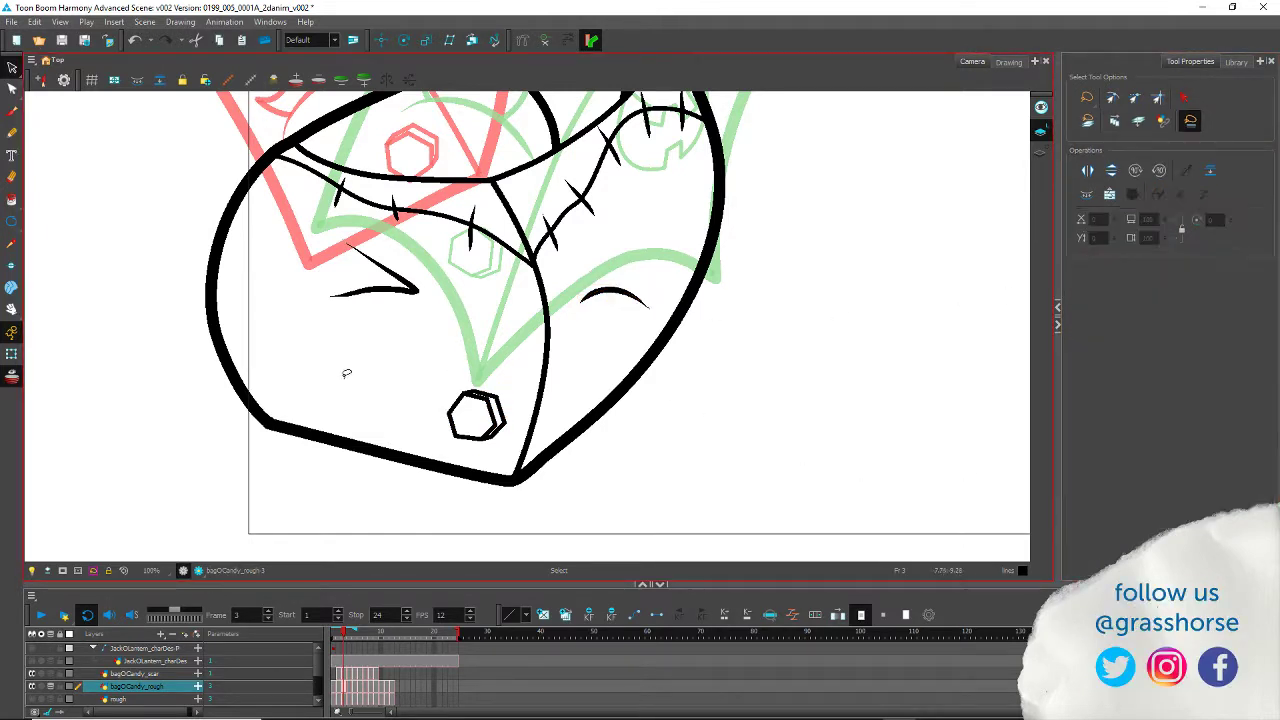
Step: Use the Contour Editor to smooth the pointed closed-eye mark on frame 3 and adjust the points of its lower stroke
click(12, 89)
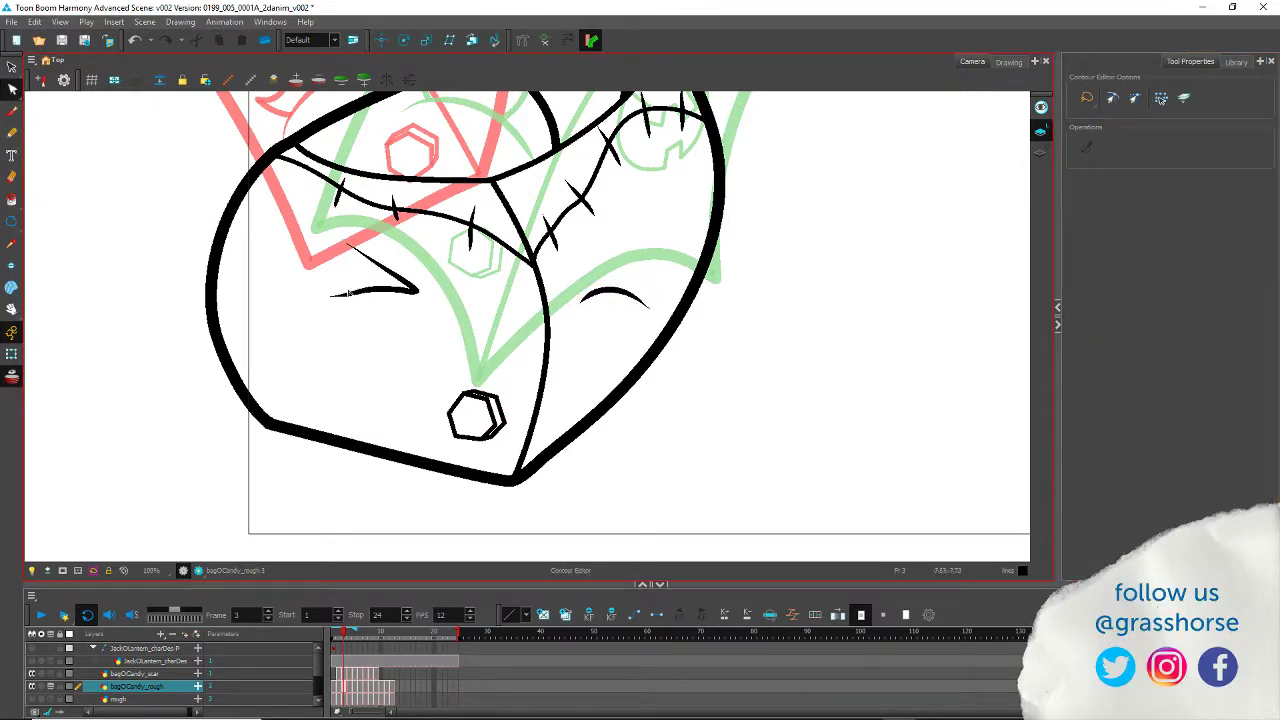
mouse_move(374, 260)
mouse_down()
mouse_move(342, 494)
mouse_move(362, 479)
mouse_move(378, 409)
mouse_move(261, 270)
mouse_move(331, 347)
mouse_move(370, 340)
mouse_move(347, 275)
mouse_up()
key(ctrl+z)
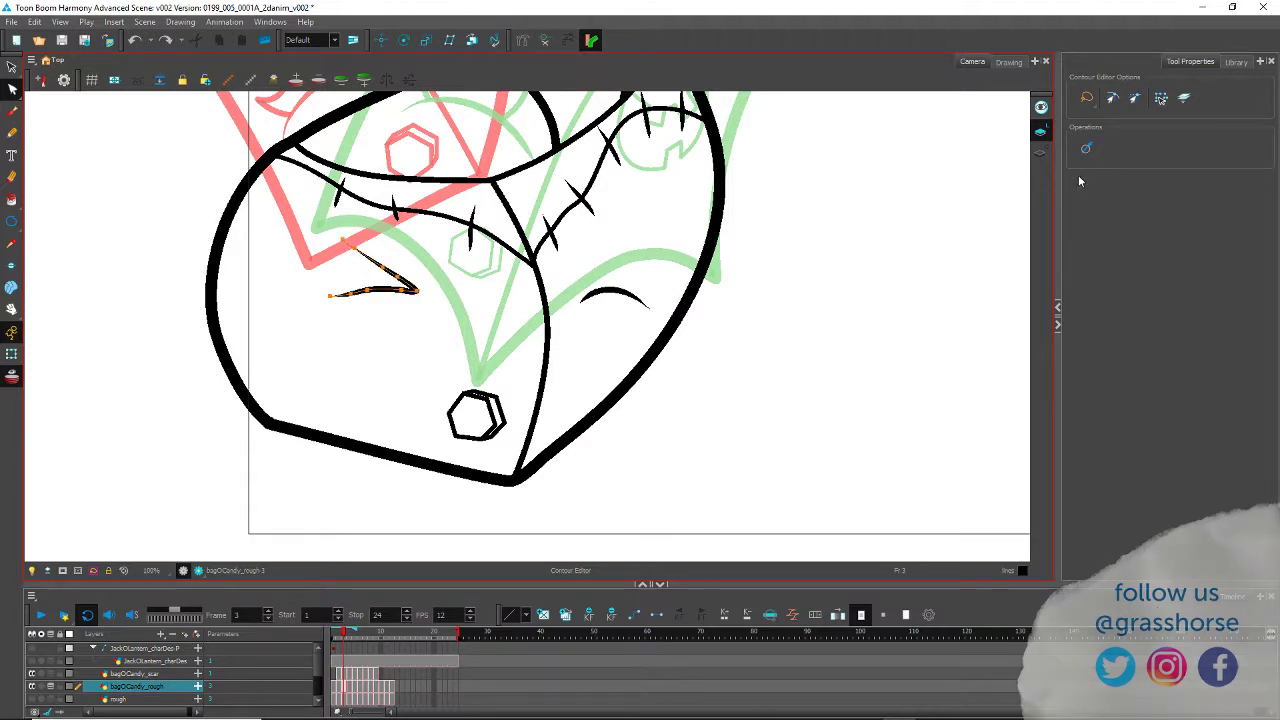
click(1093, 151)
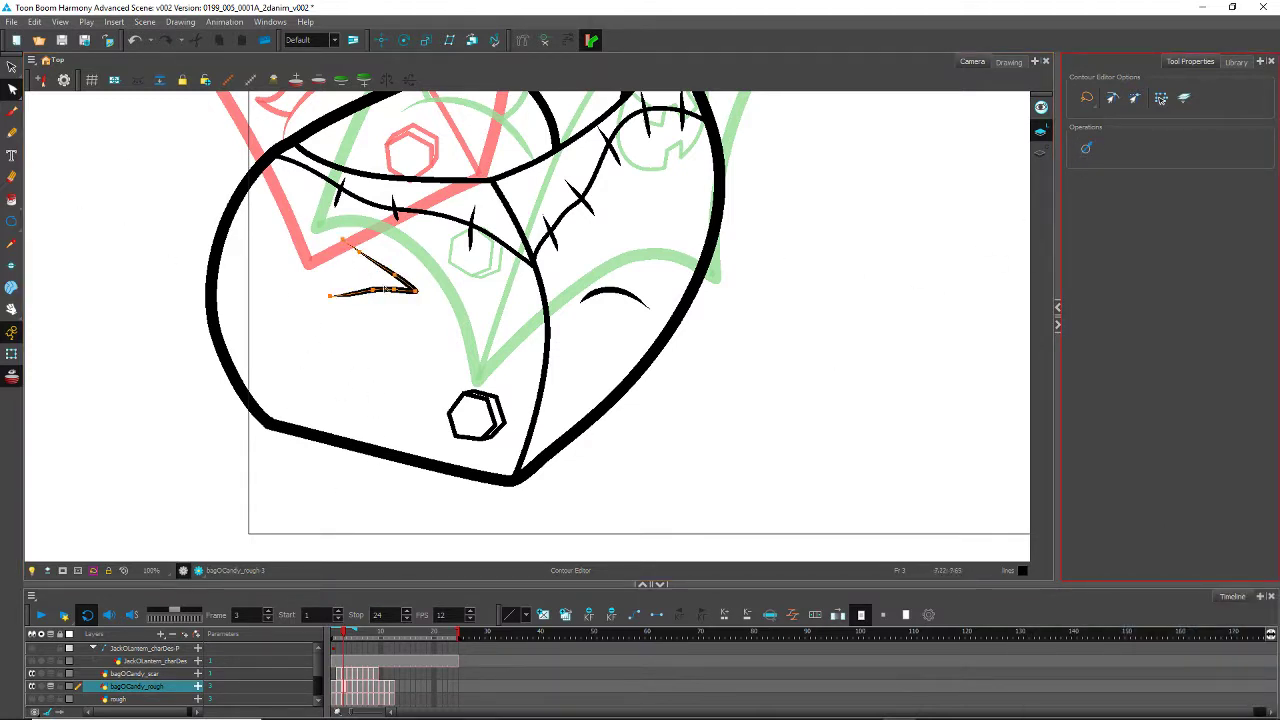
drag(387, 308, 399, 283)
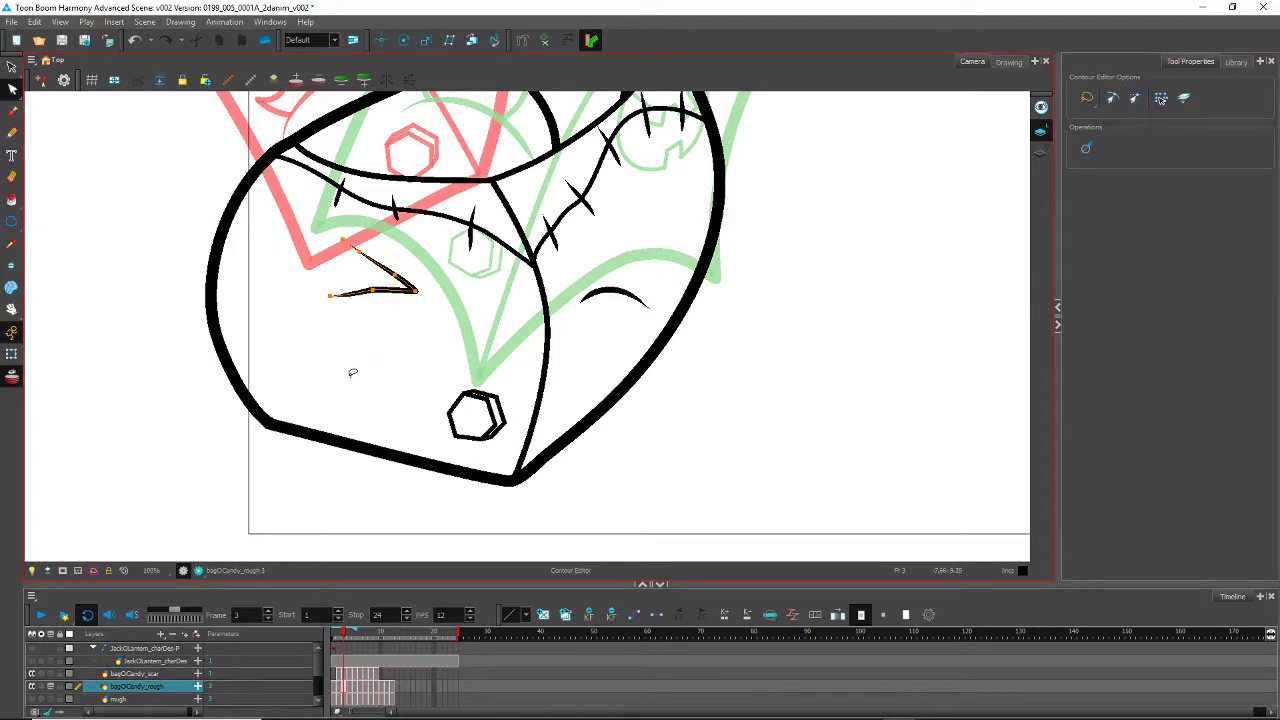
click(373, 291)
drag(343, 298, 345, 290)
click(348, 386)
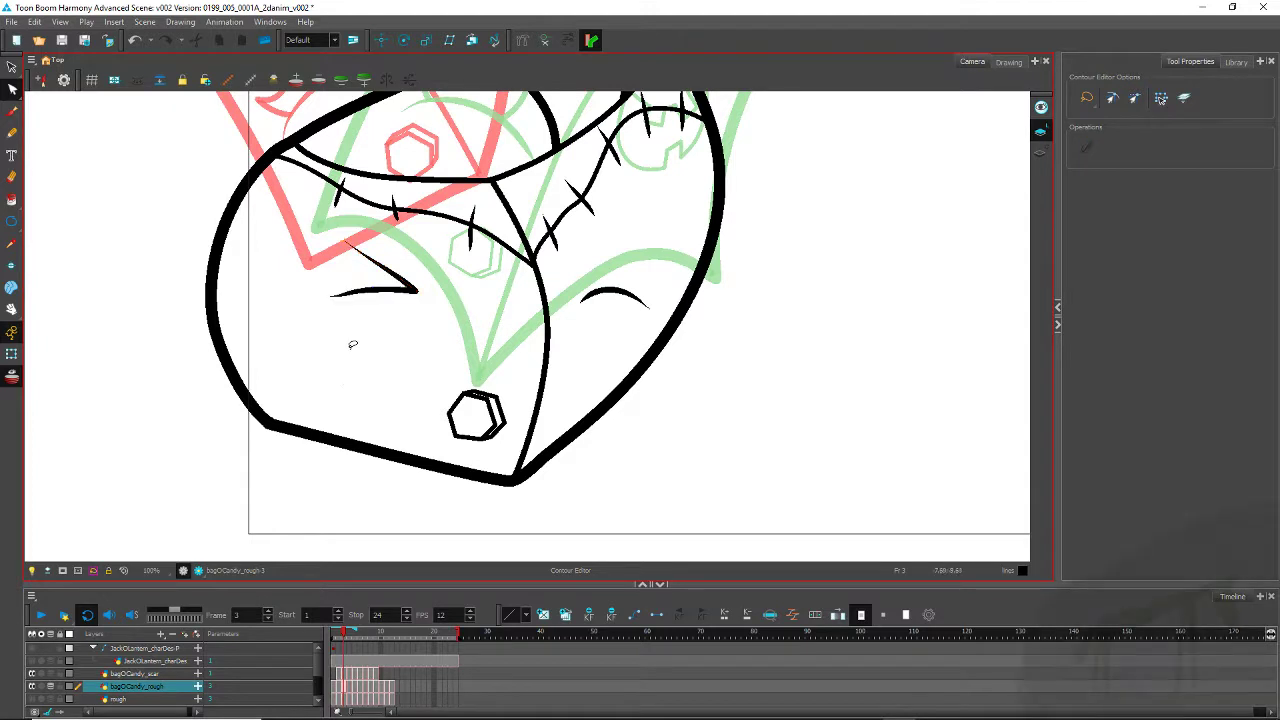
Step: Fine-tune the curve at the outer end of the pointed closed-eye mark's lower stroke on frame 3
click(368, 289)
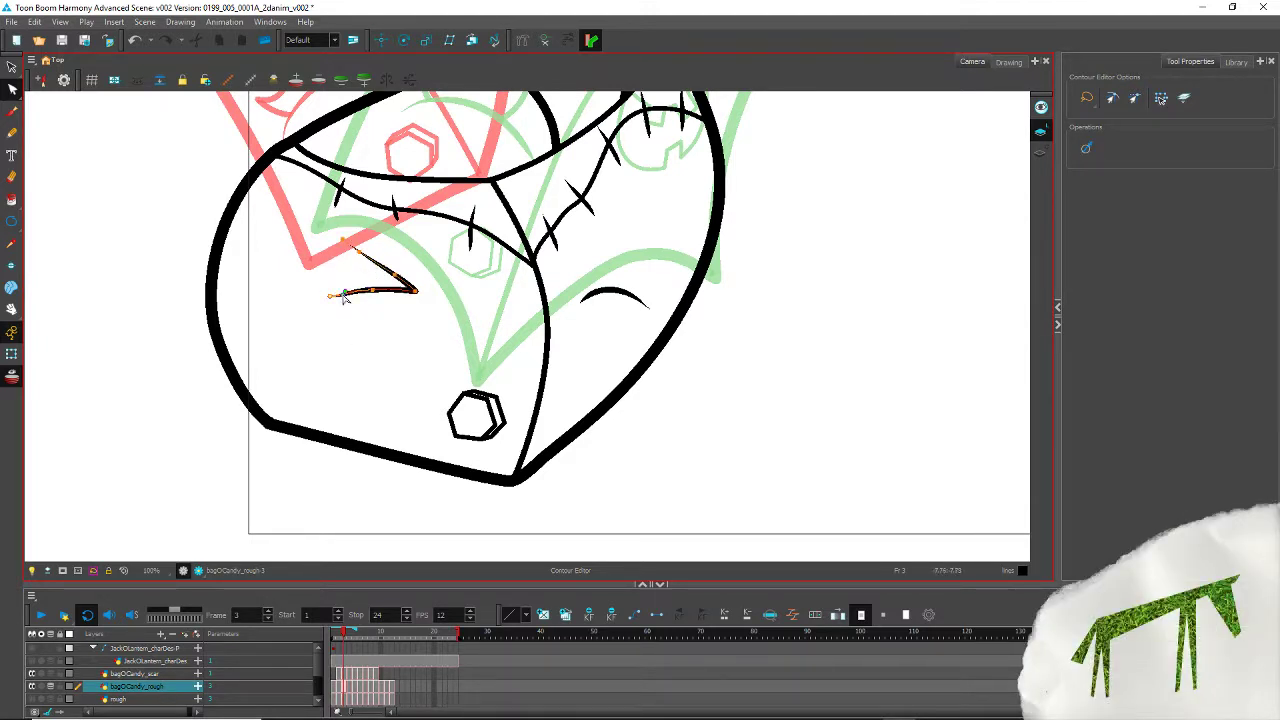
click(323, 277)
click(371, 289)
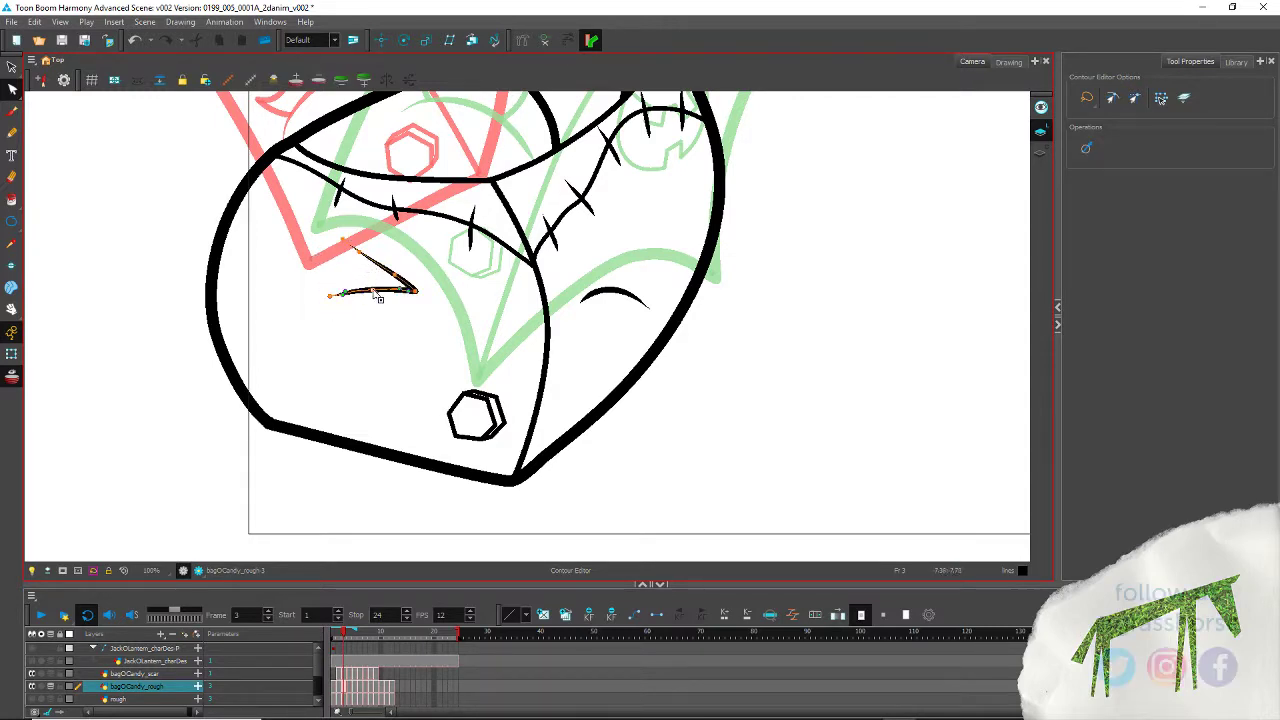
click(318, 311)
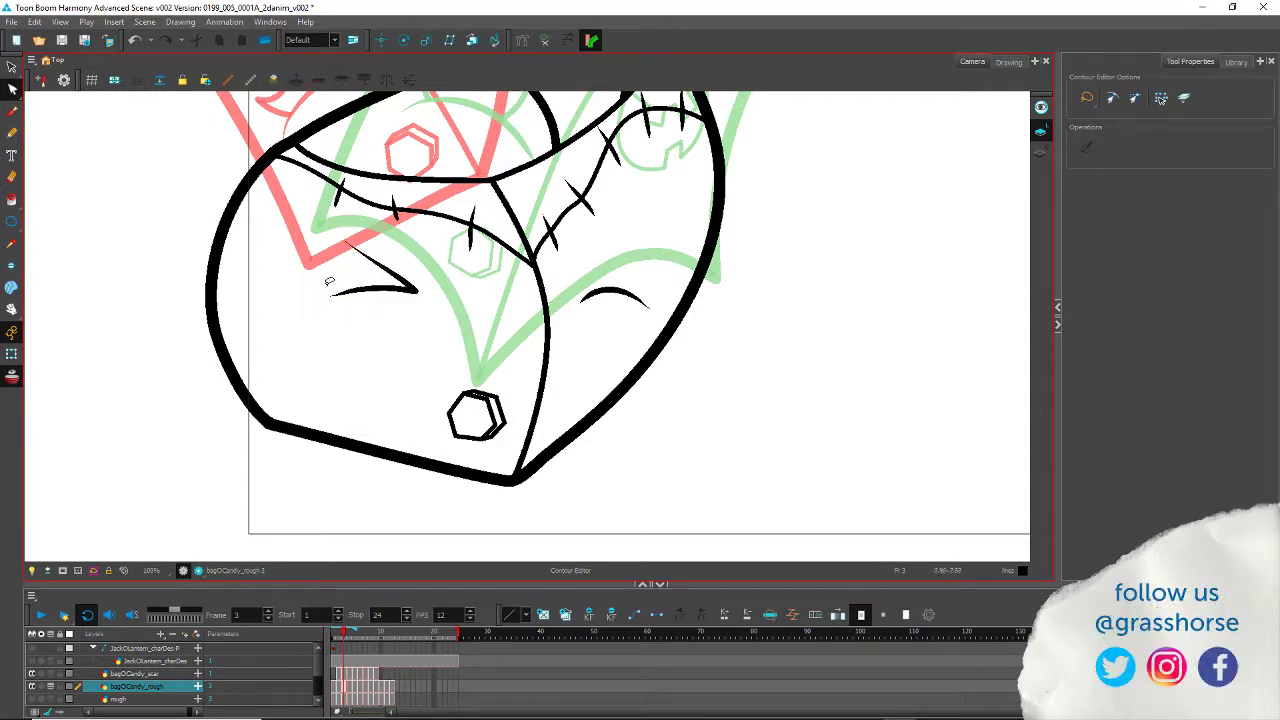
click(324, 292)
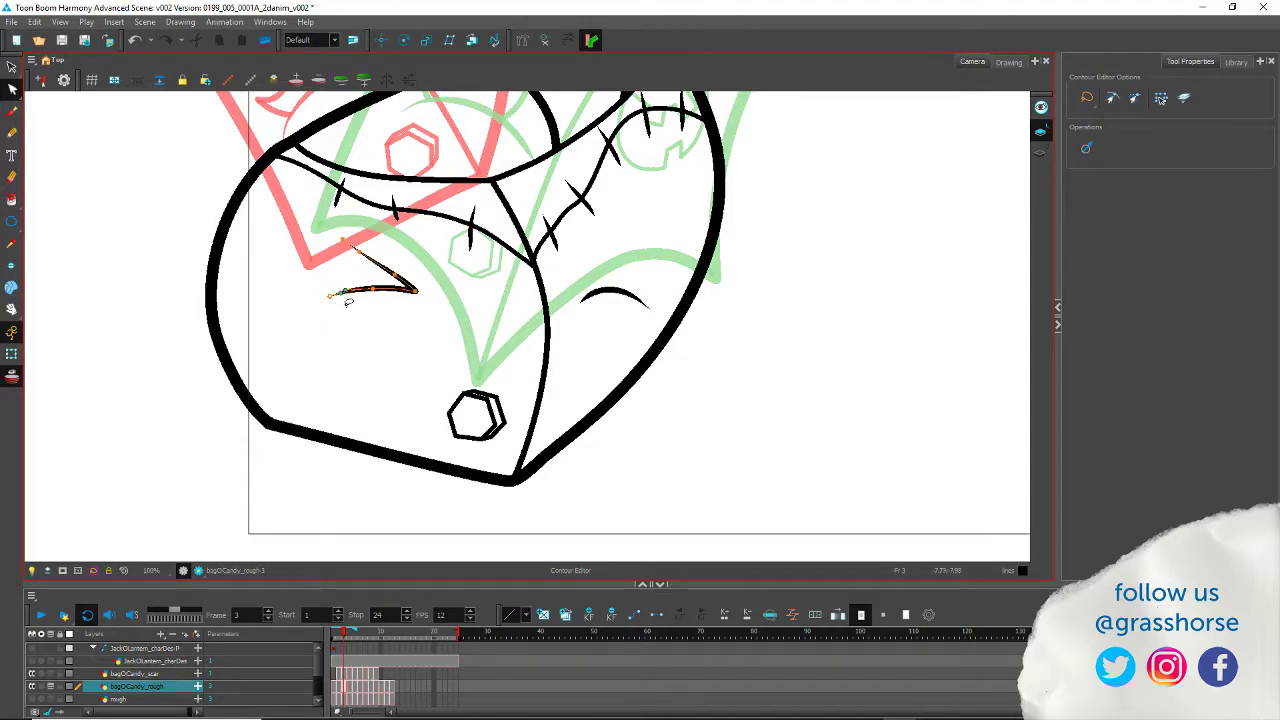
click(352, 313)
Step: On frame 4 of bagOCandy_rough, set the maximum pencil size of the hexagon to 6
key(period)
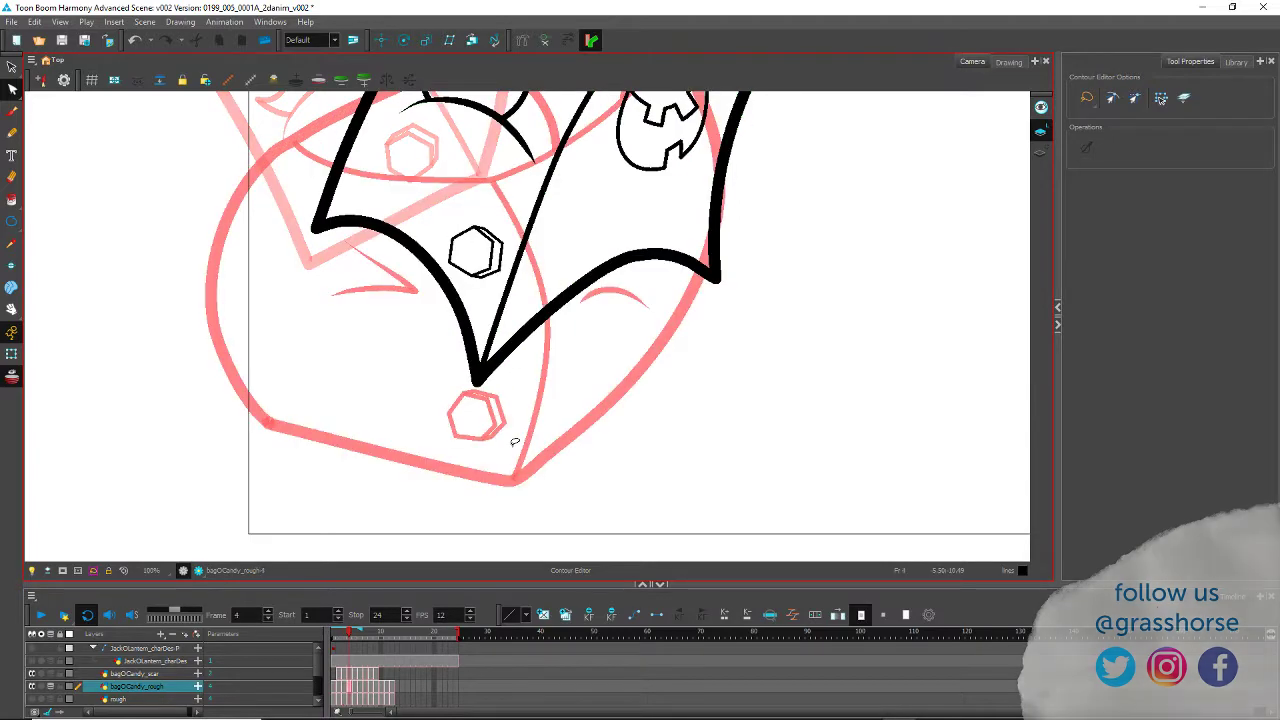
drag(397, 191, 288, 446)
click(358, 492)
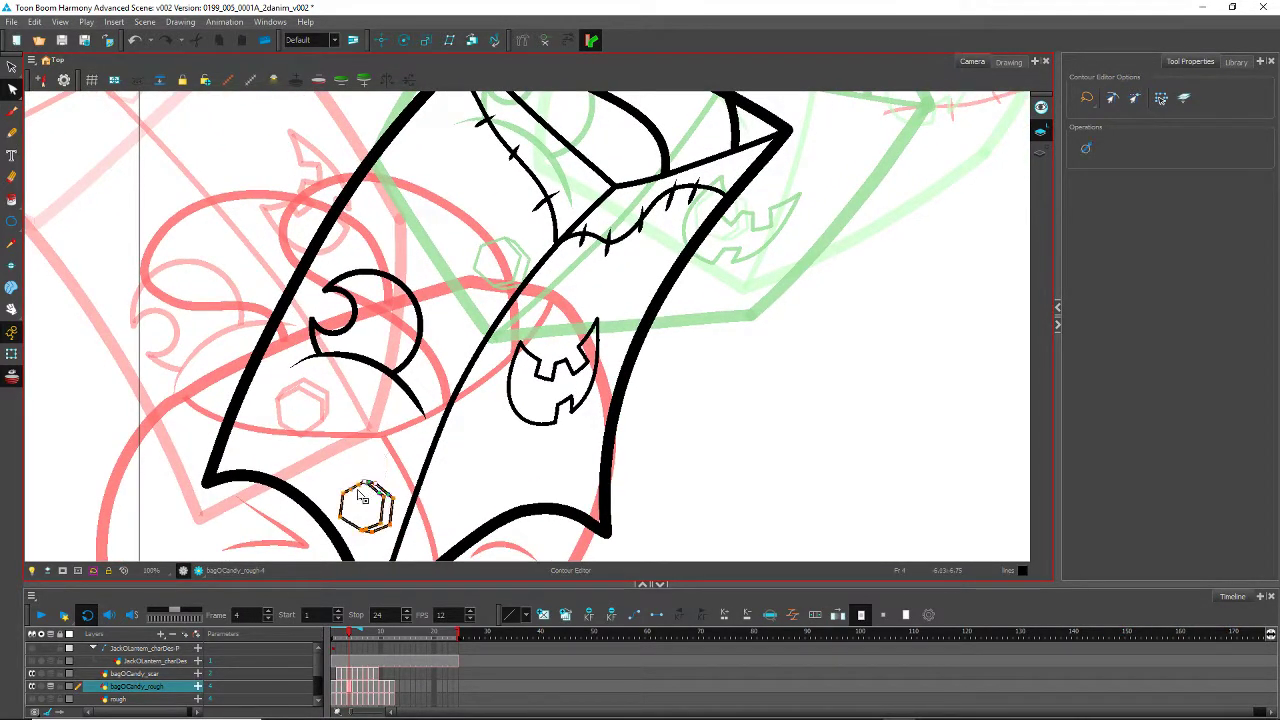
key(alt+s)
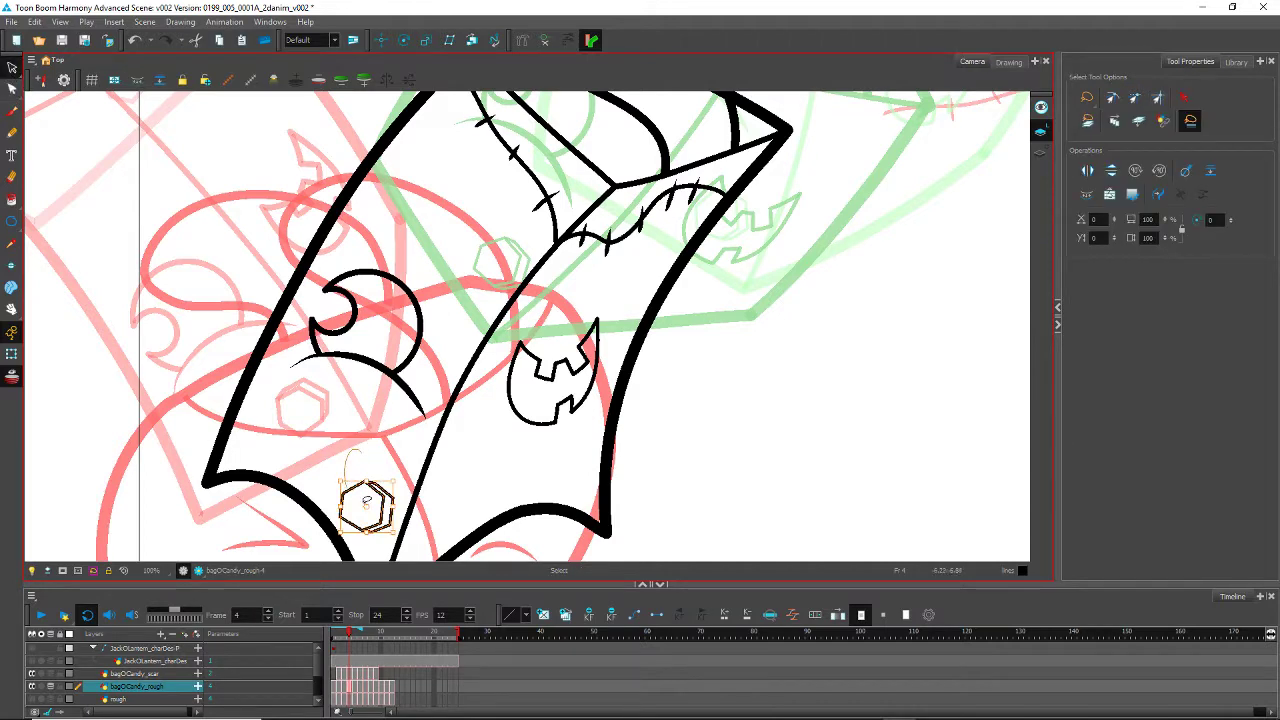
drag(365, 502, 358, 449)
drag(1243, 288, 1130, 286)
text(6)
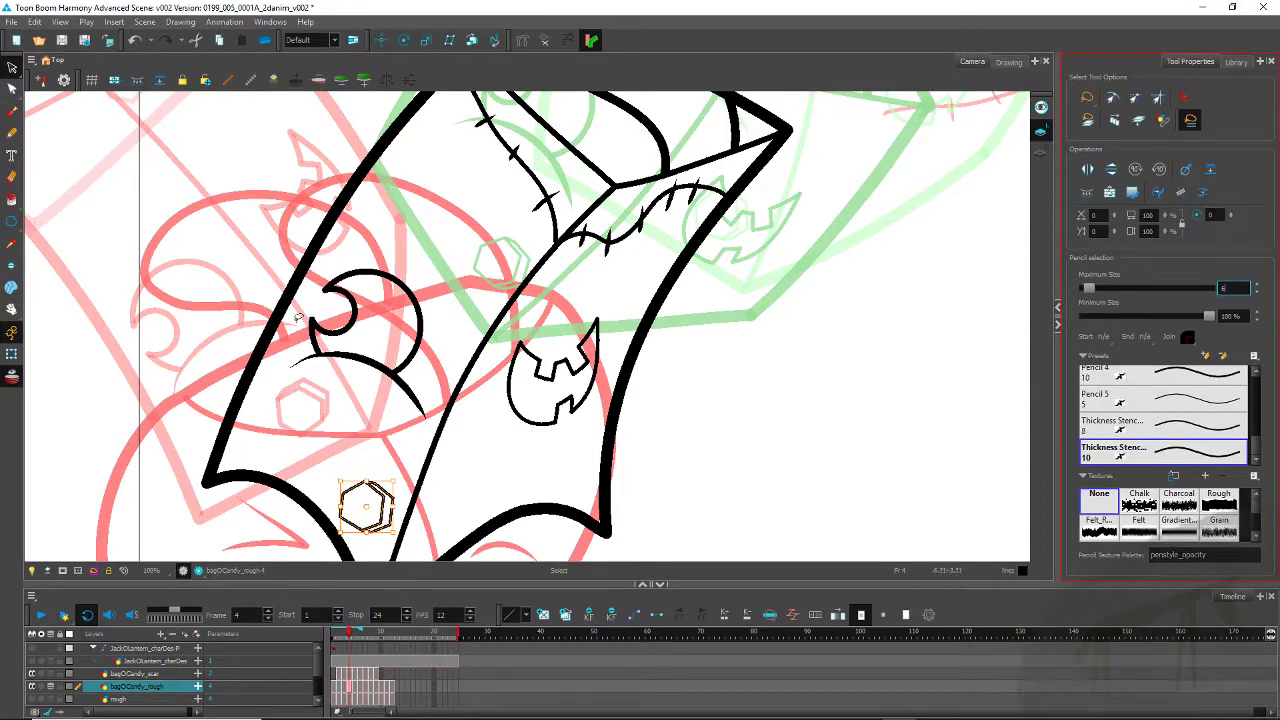
Step: Select the crescent eye outline and eyelid curve together on frame 4 and set their maximum pencil size to 8
click(318, 321)
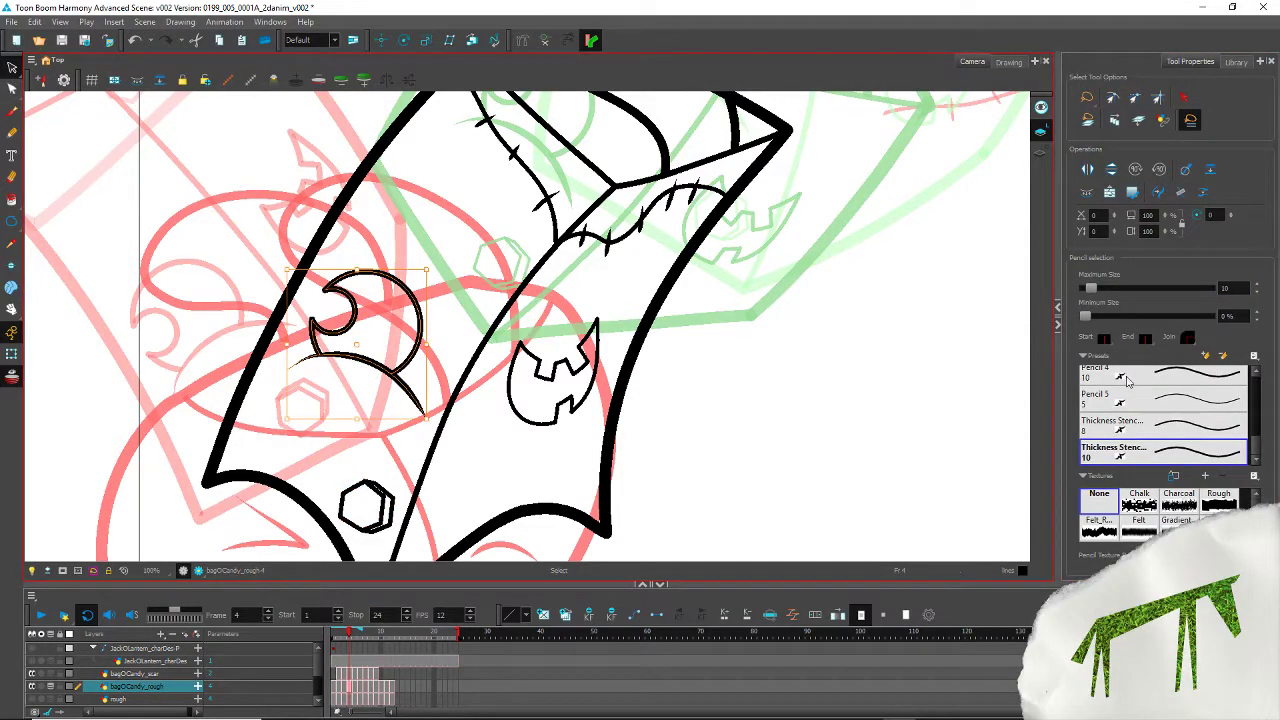
drag(1243, 288, 1130, 289)
text(6)
key(Return)
click(257, 207)
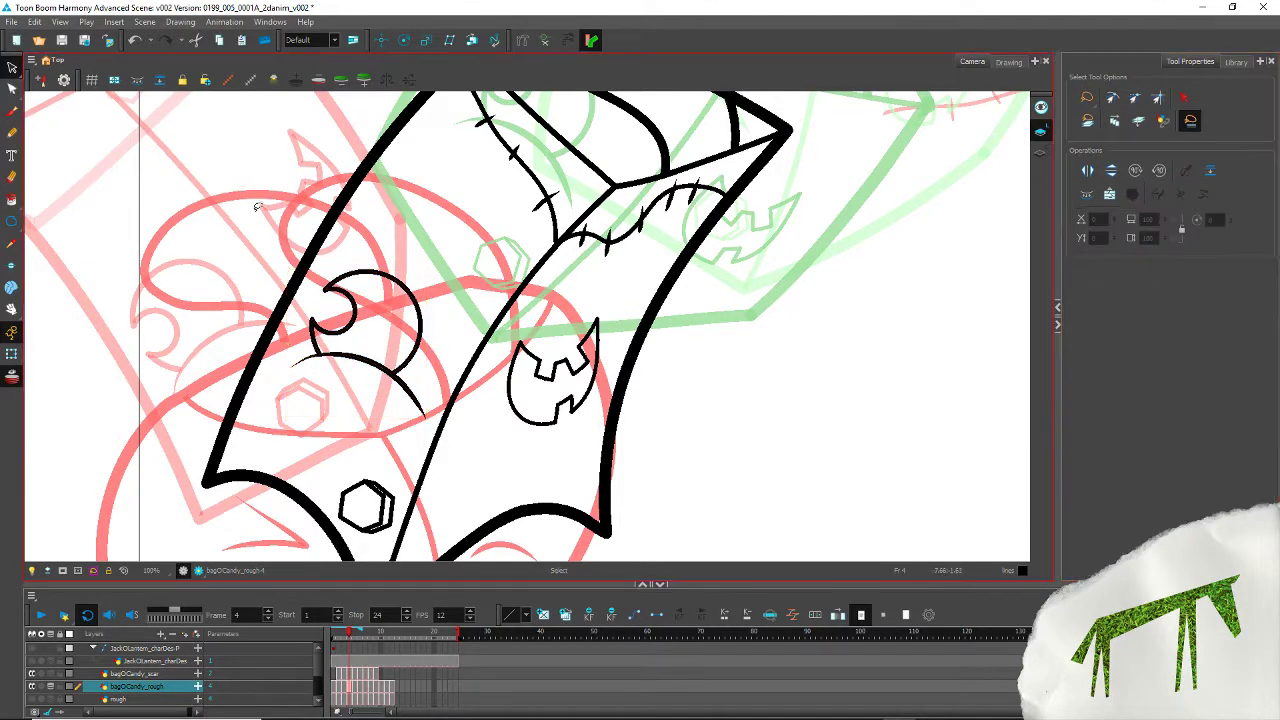
Step: Set the maximum pencil size of frame 4's crescent eye outline alone to 8 and check the eyelid curve's size
drag(257, 207, 393, 233)
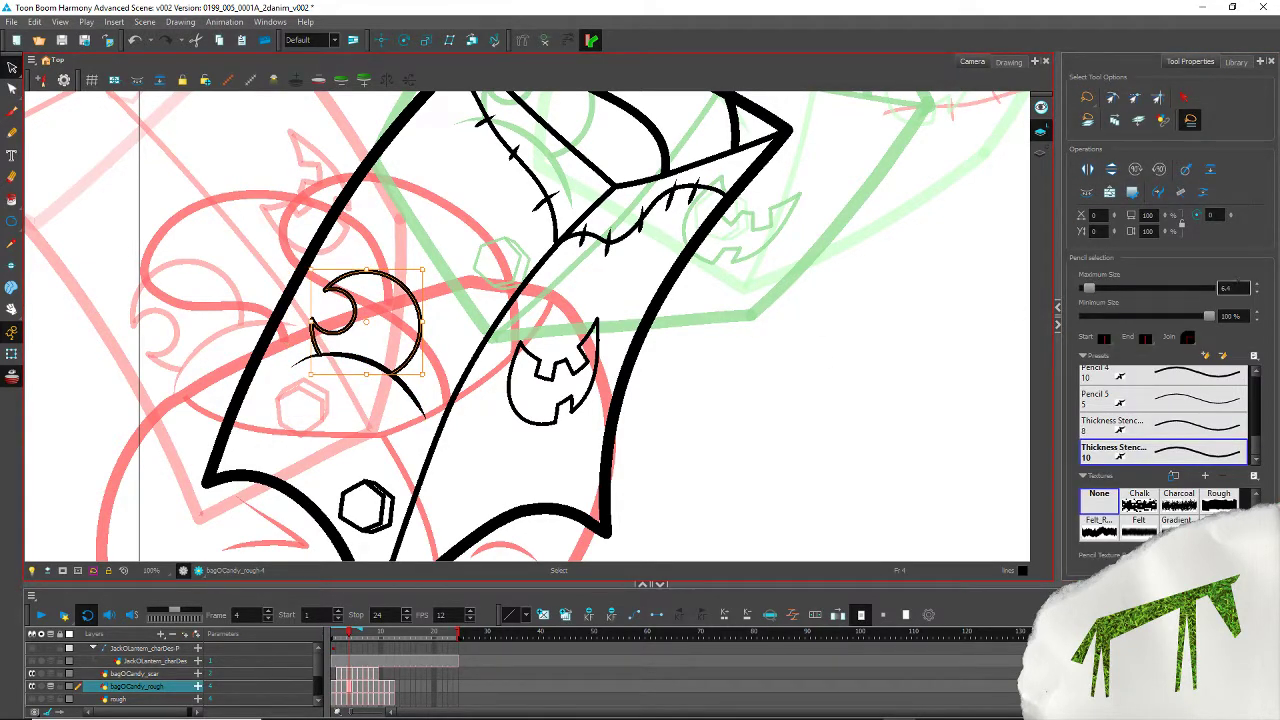
drag(1243, 288, 1045, 313)
text(8)
key(Return)
click(219, 200)
click(358, 377)
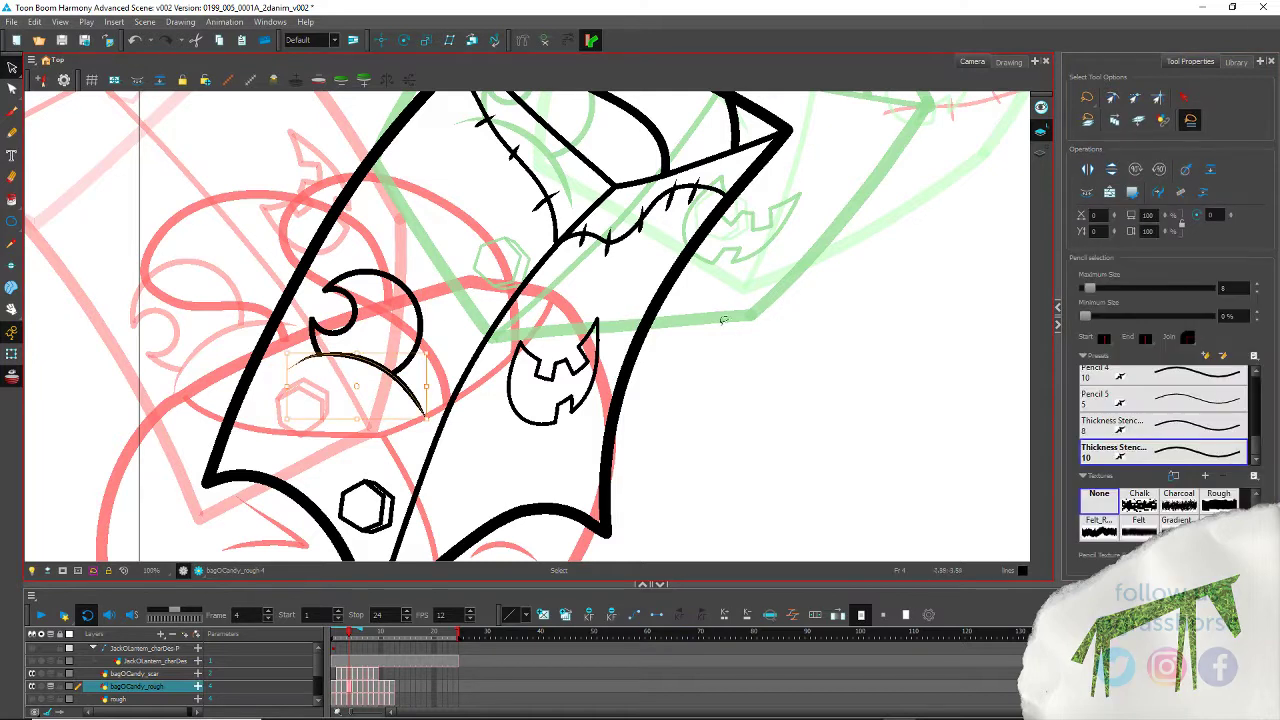
Step: Set the maximum pencil size of the jagged pumpkin shape on frame 4 to 8
click(543, 418)
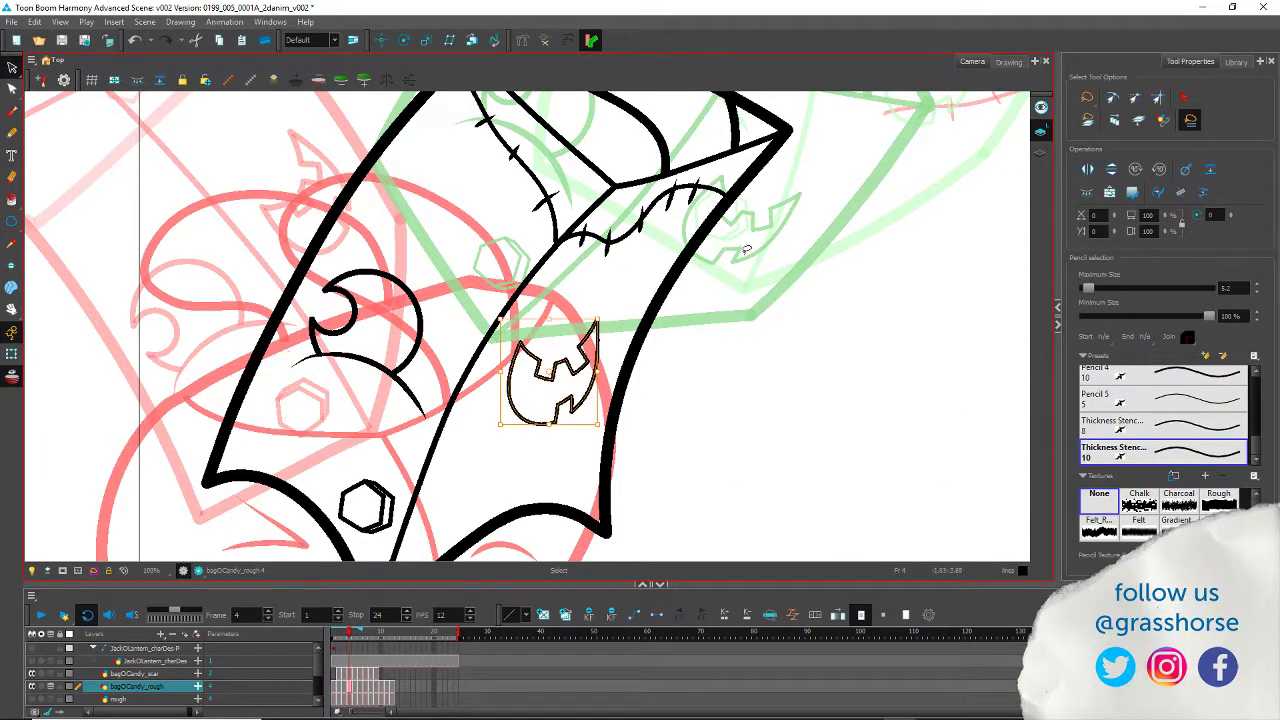
drag(1243, 288, 1045, 337)
text(8)
key(Return)
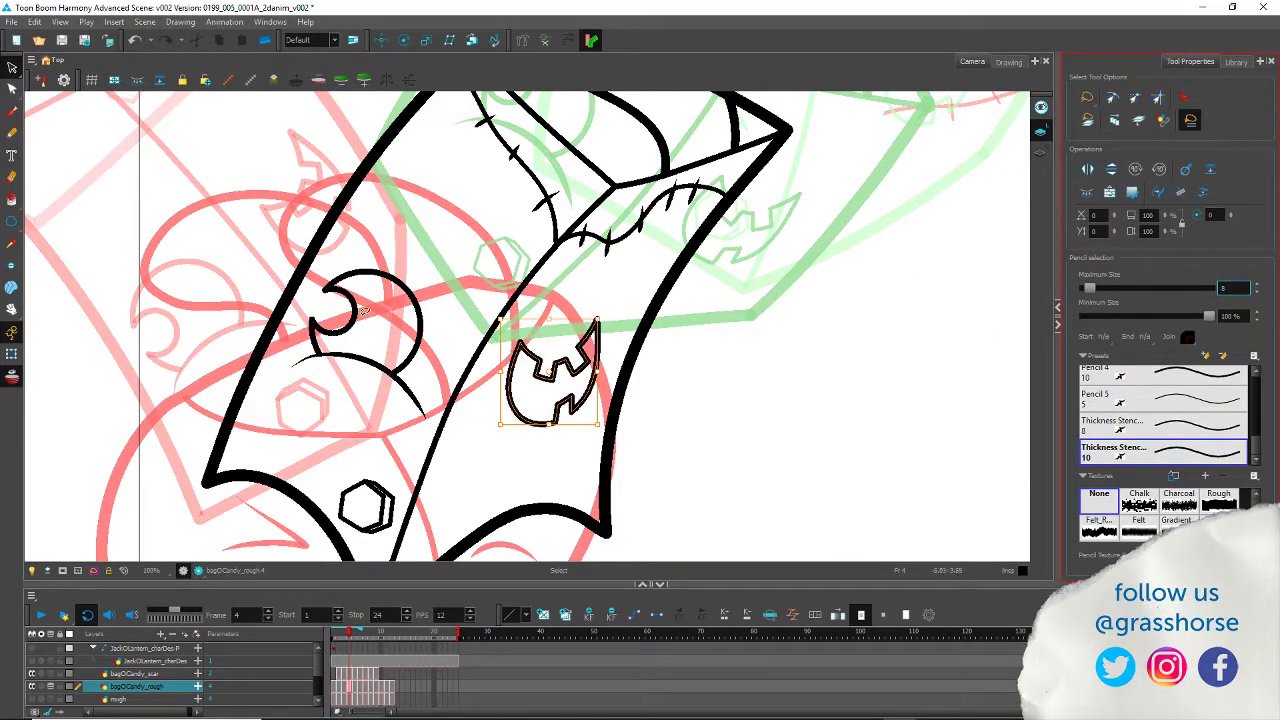
click(376, 384)
Step: On frame 5, set the maximum pencil size of the hexagon to 6 and of the eyelid curve to 8
key(period)
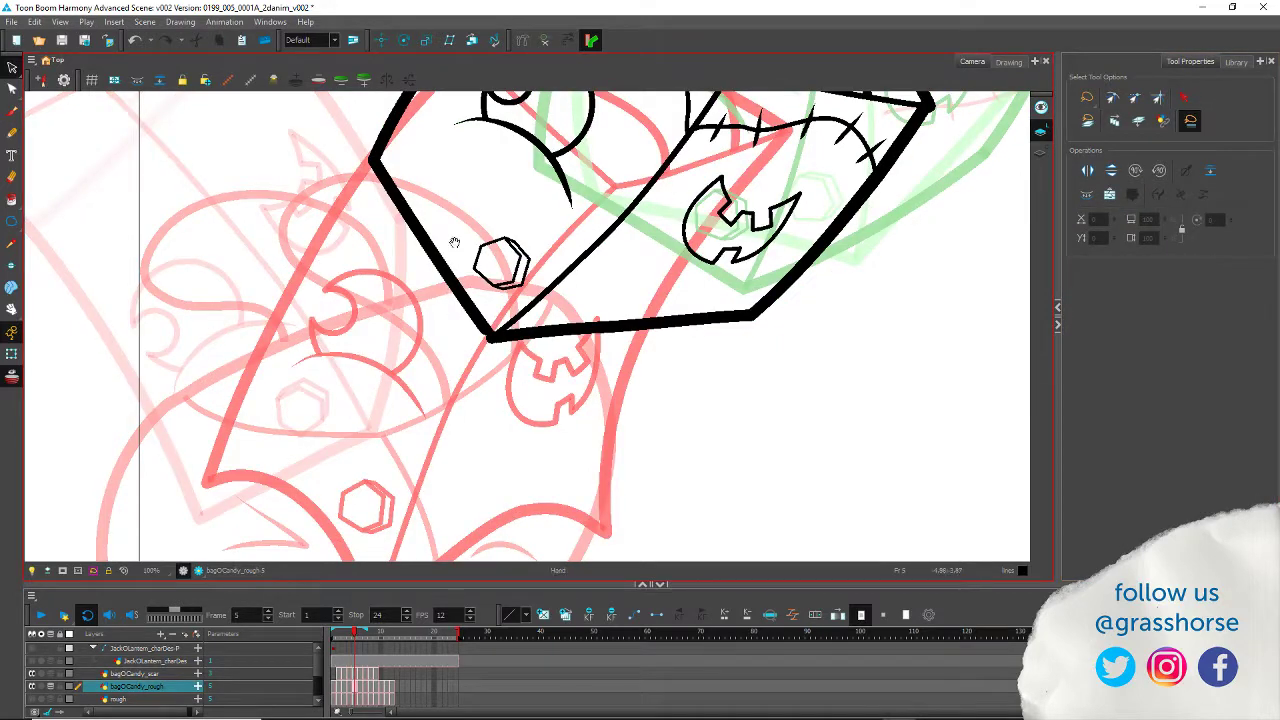
drag(454, 242, 350, 438)
click(396, 456)
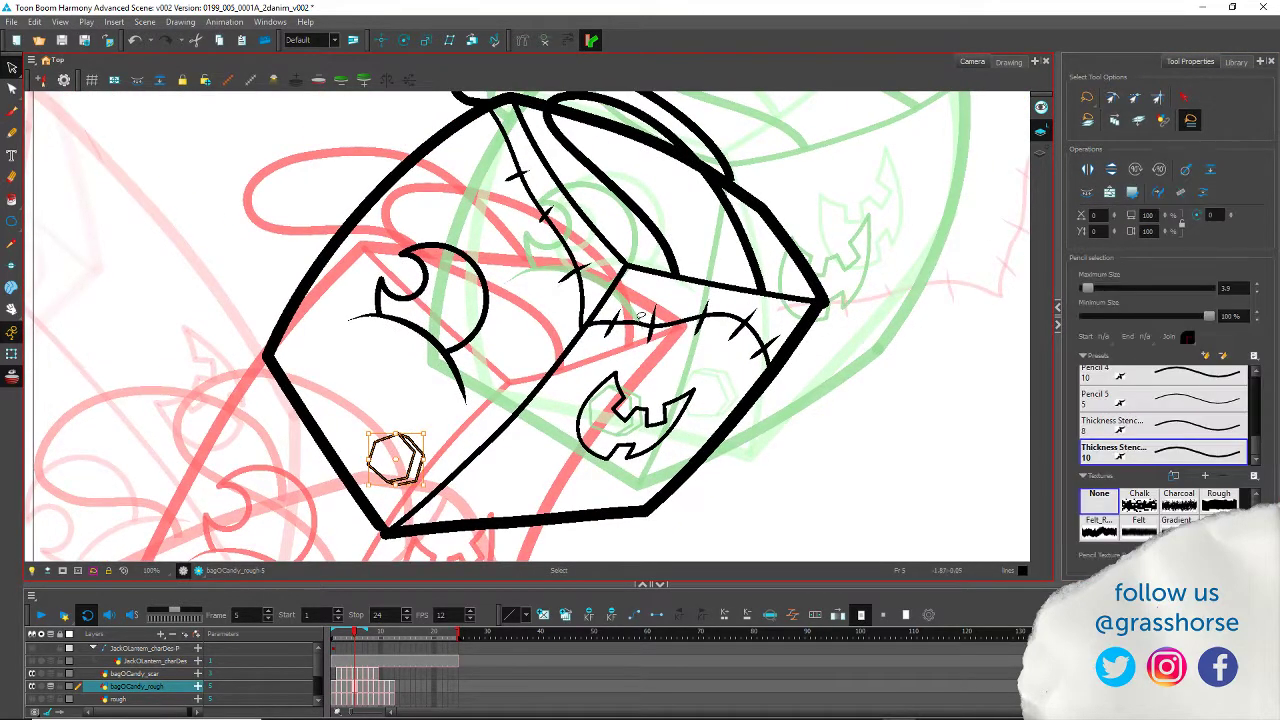
double_click(1237, 287)
click(357, 314)
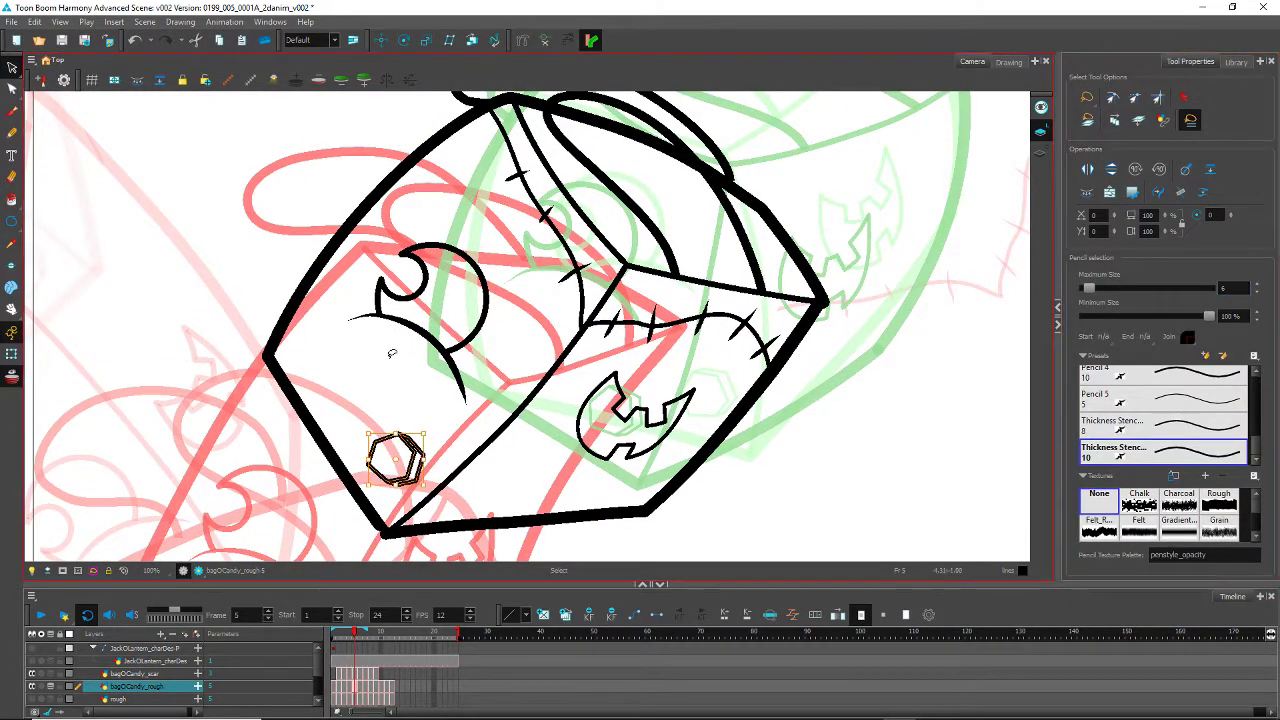
drag(1236, 288, 1188, 290)
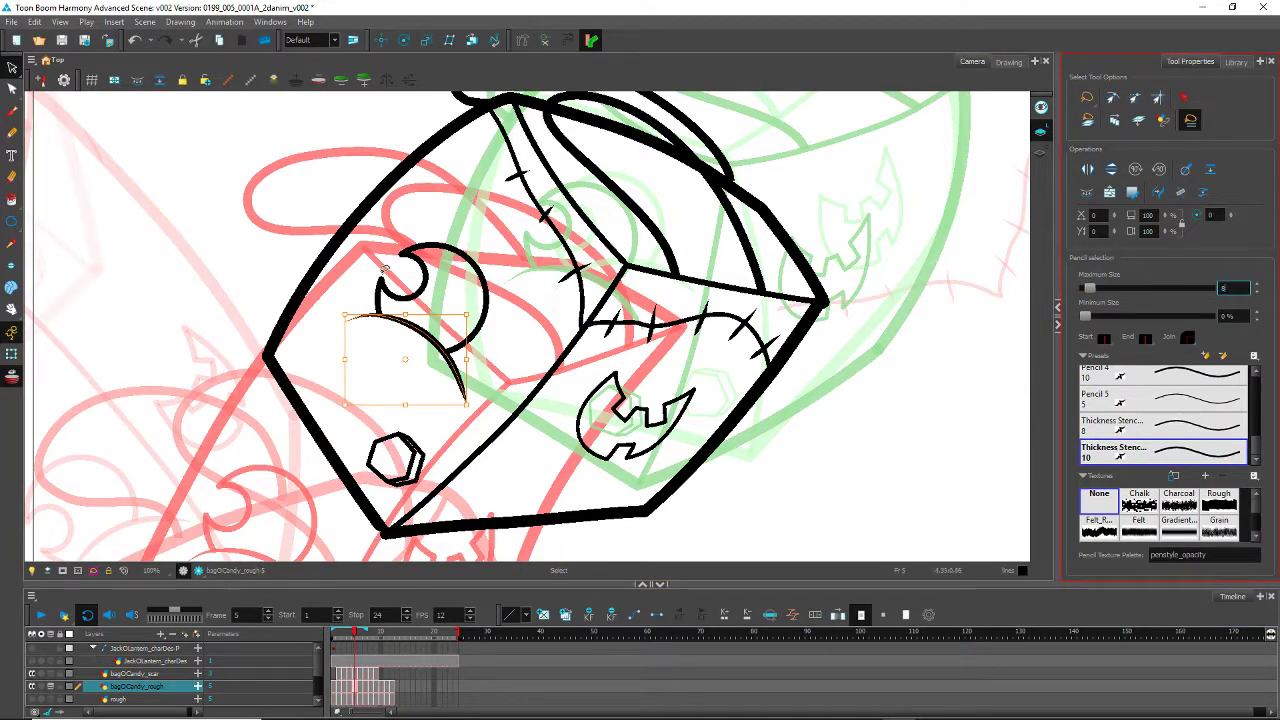
Step: On frame 5, set the maximum pencil size of the eyelid curve and the jagged pumpkin shape to 8
text(8)
key(Return)
click(283, 135)
click(448, 251)
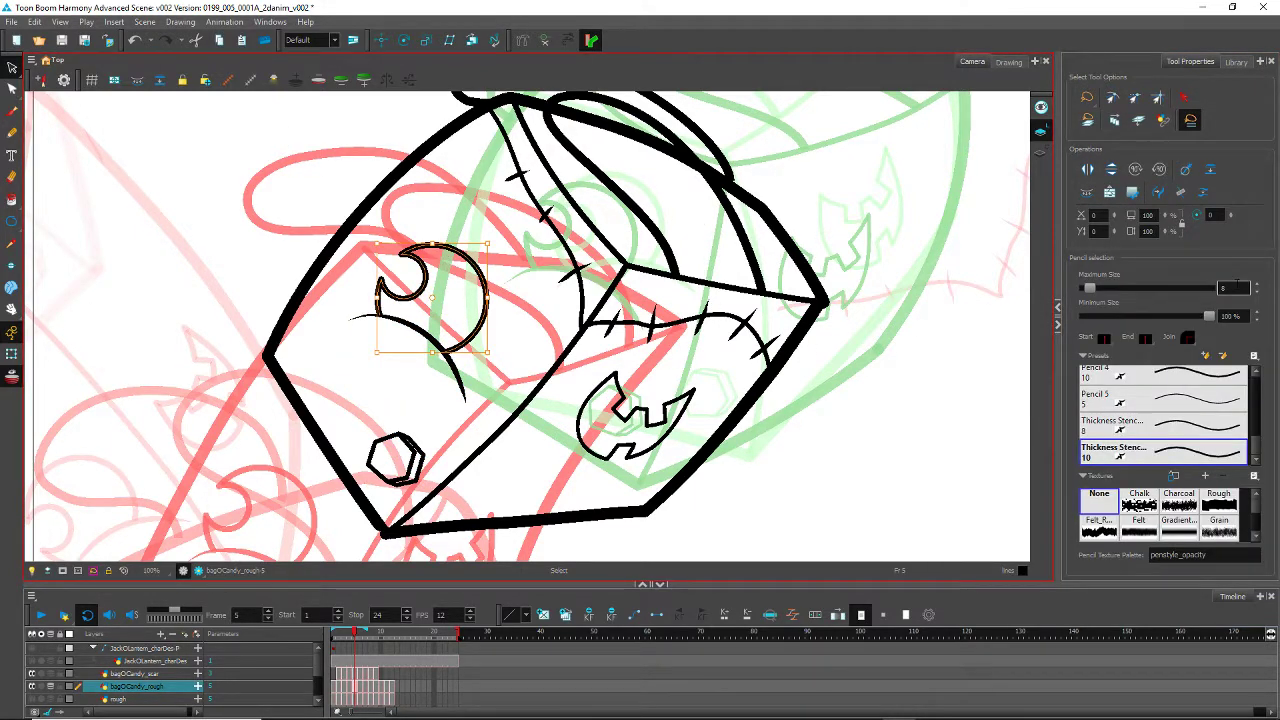
click(583, 389)
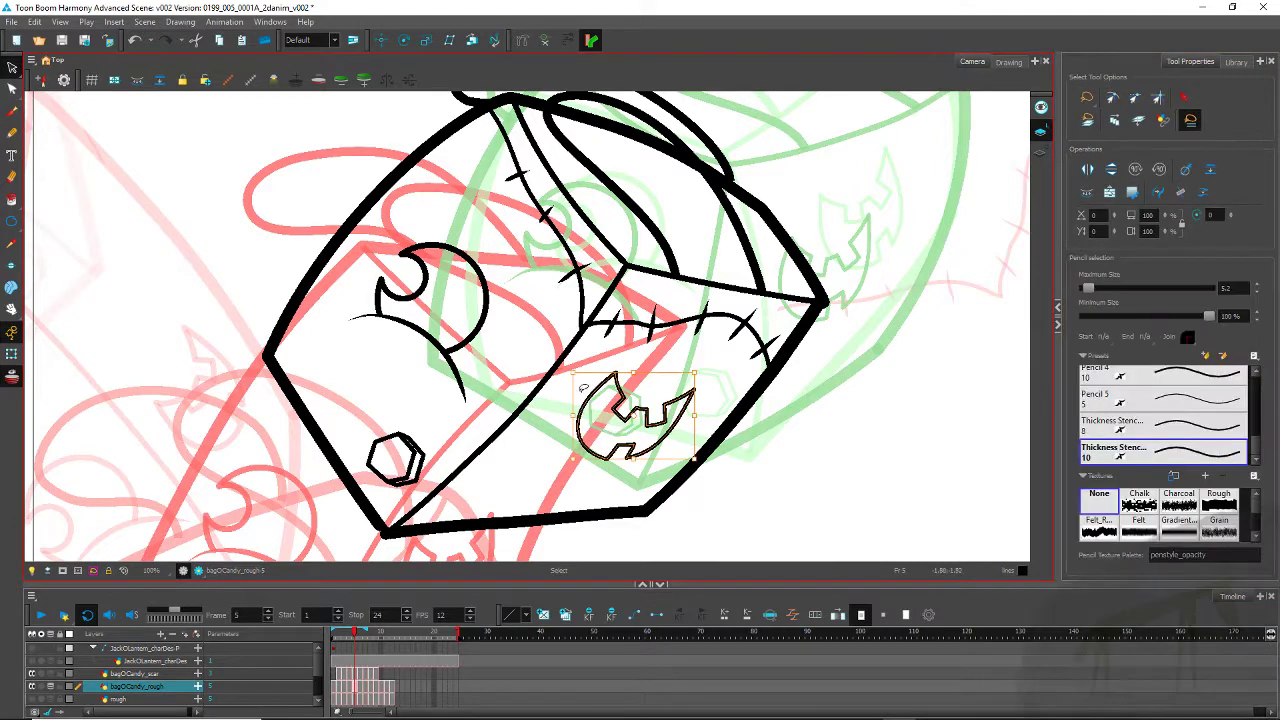
text(8)
key(Return)
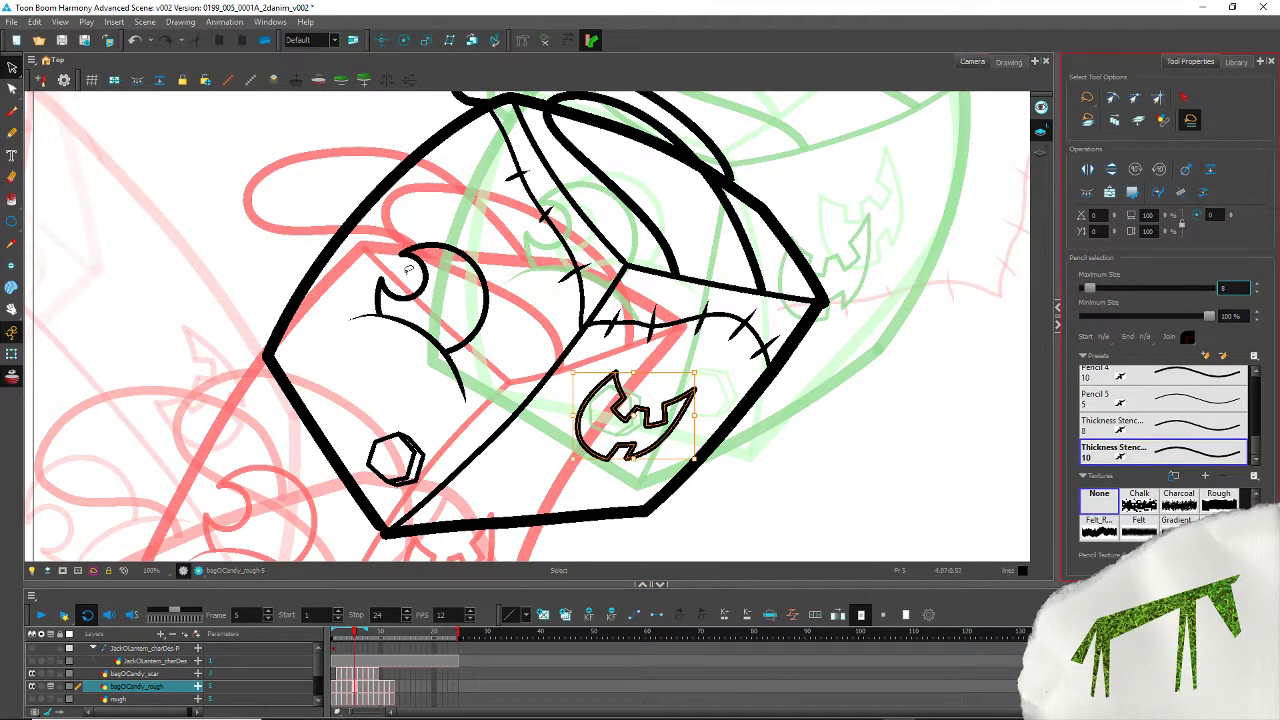
click(335, 365)
Step: On frame 6, set the maximum pencil size of the hexagon to 6 and of the eyelid curve to 8
key(period)
drag(486, 330, 271, 336)
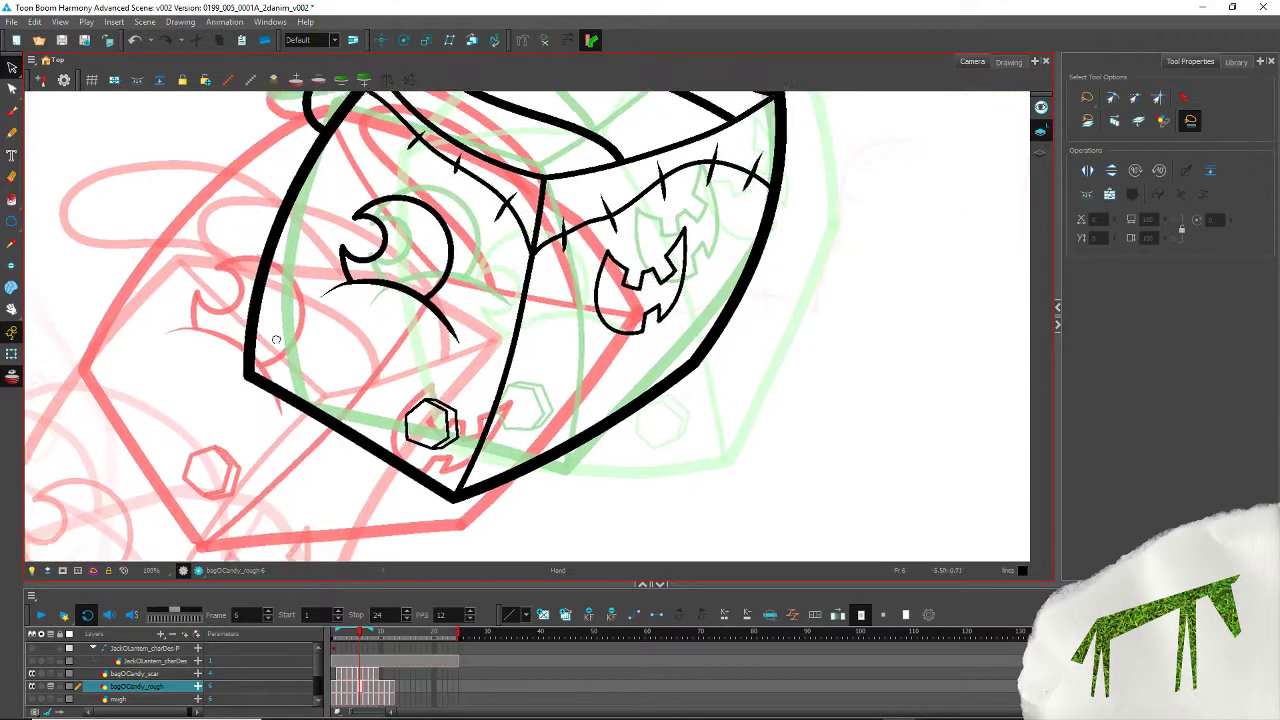
click(404, 397)
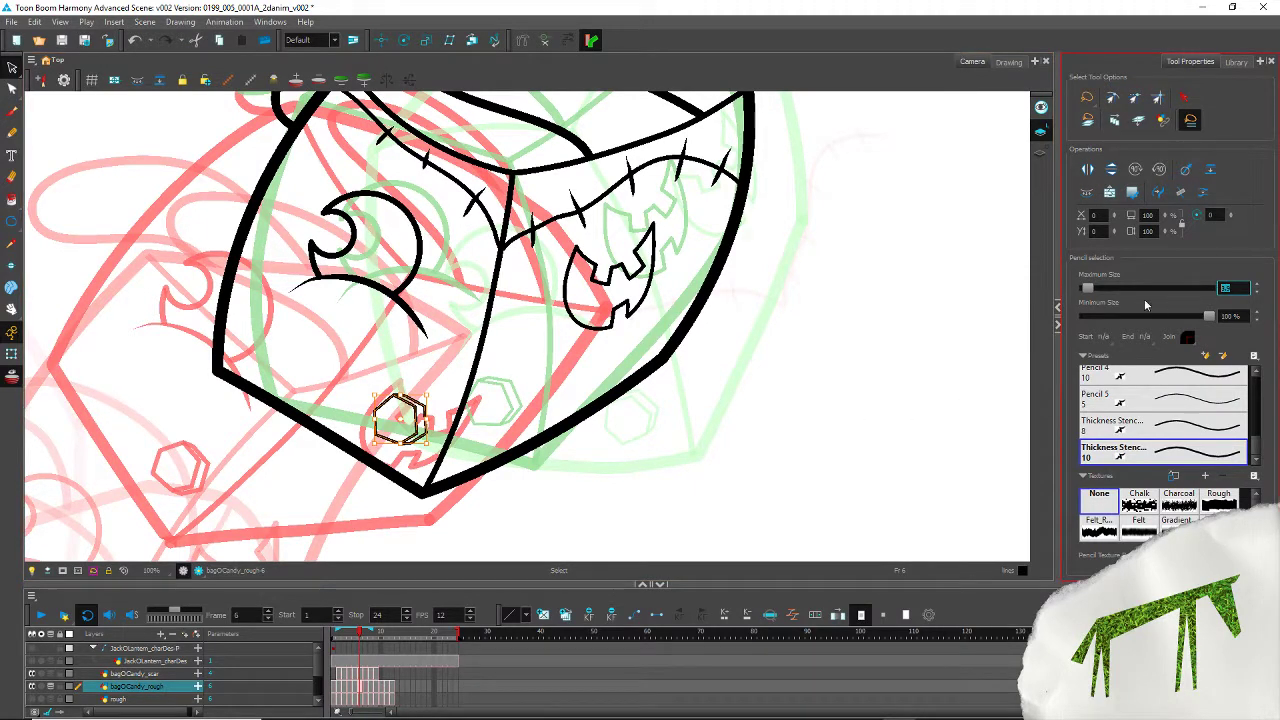
text(6)
key(Return)
click(344, 304)
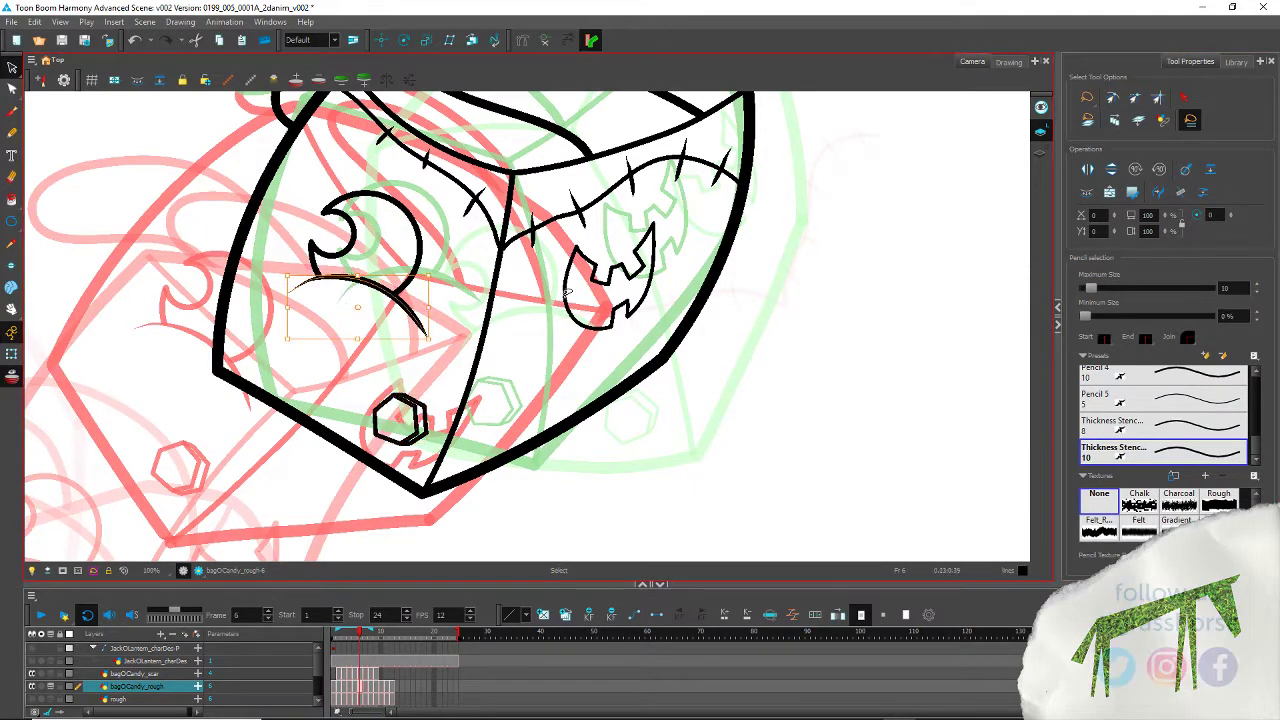
text(8)
key(Return)
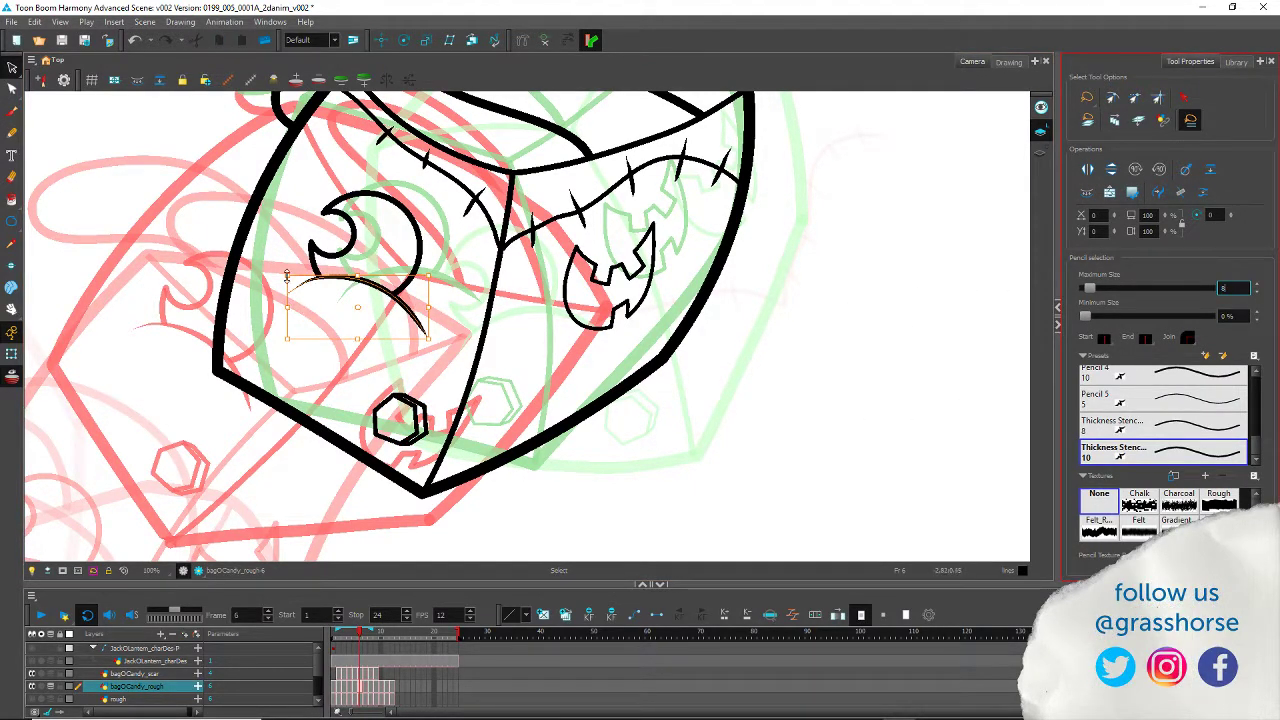
Step: Check the crescent eye outline's size on frame 6 and set the jagged pumpkin shape's maximum pencil size to 8
drag(301, 206, 369, 265)
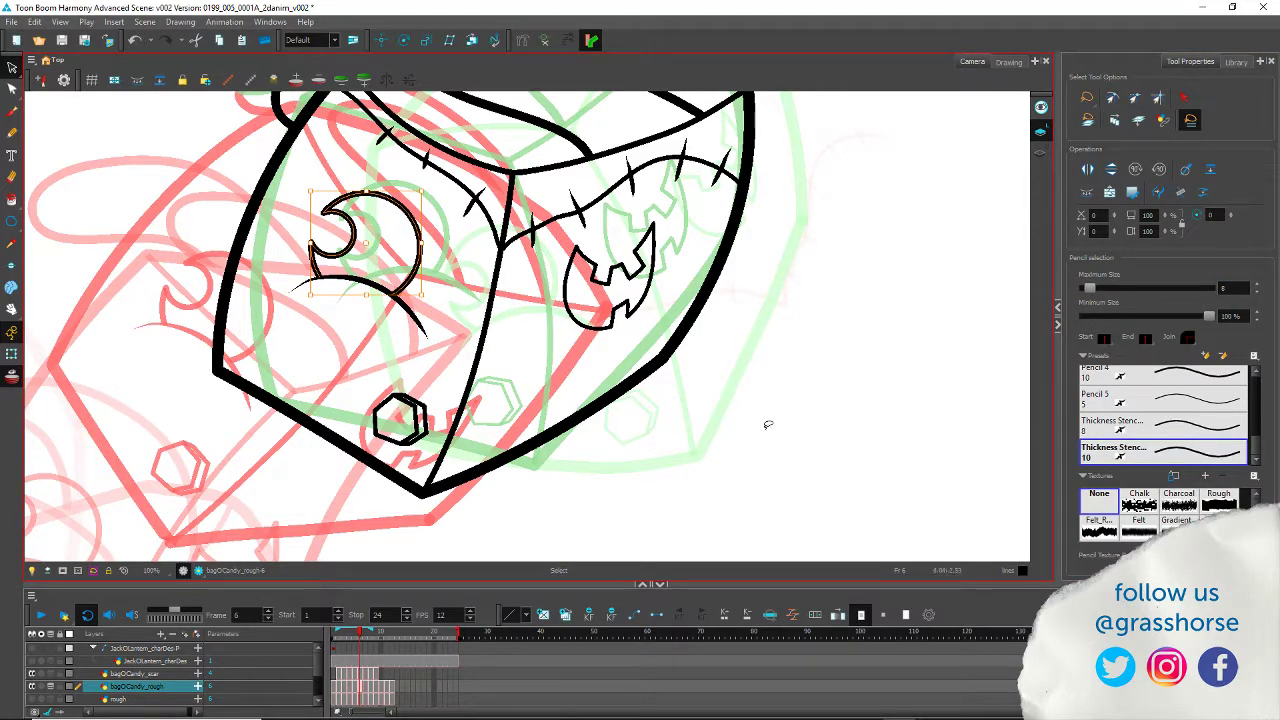
click(584, 291)
double_click(1228, 288)
text(8)
key(Return)
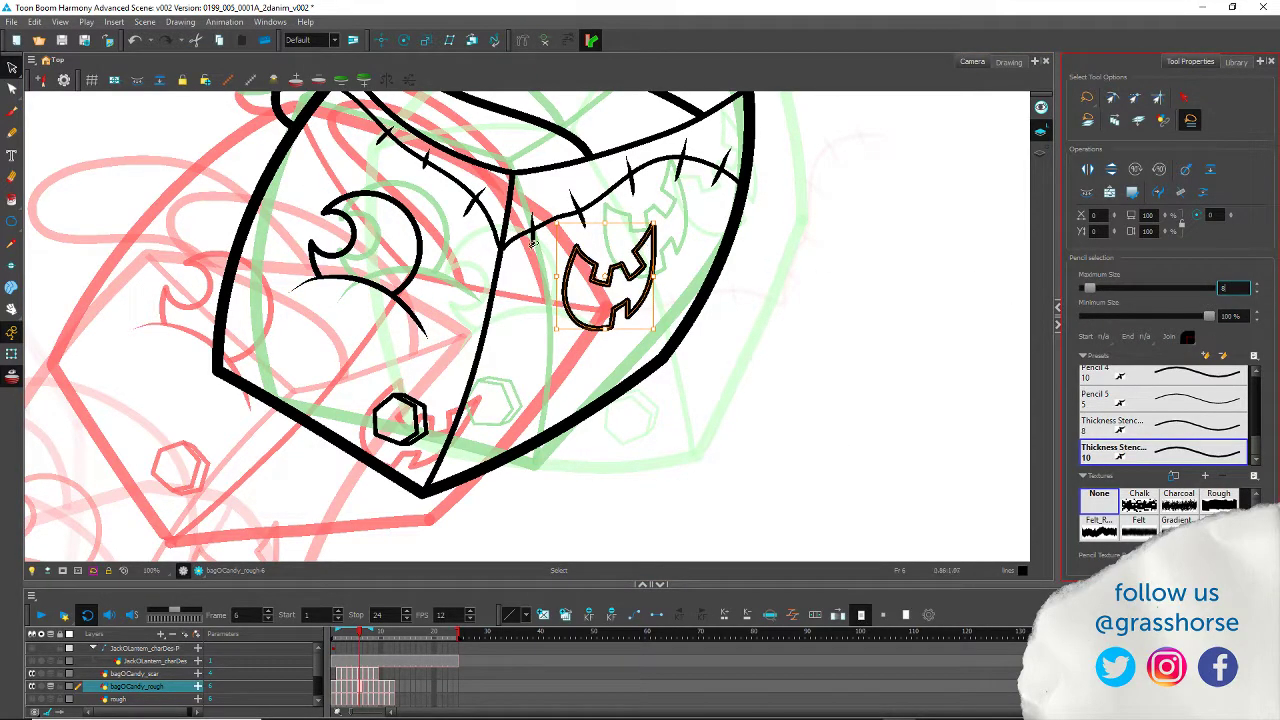
click(337, 315)
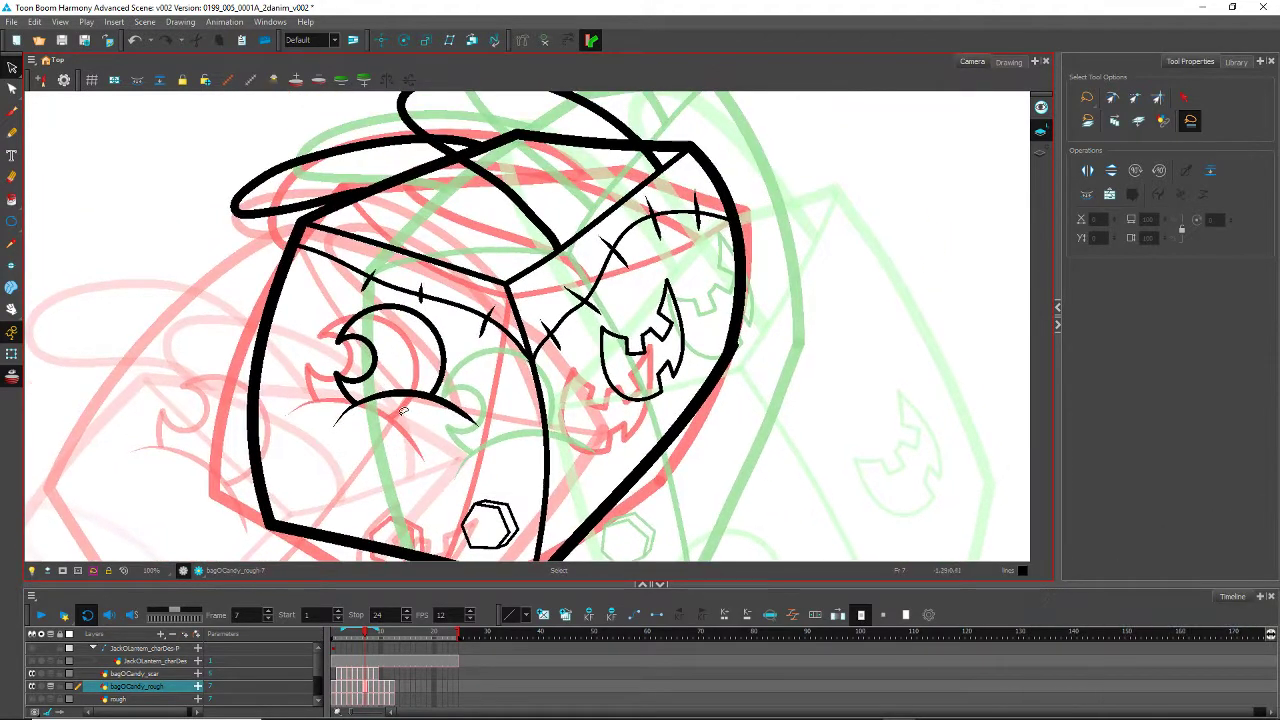
Step: On frame 7, set the eyelid curve's maximum pencil size to 8 and check the crescent eye outline's size
click(420, 402)
click(1224, 288)
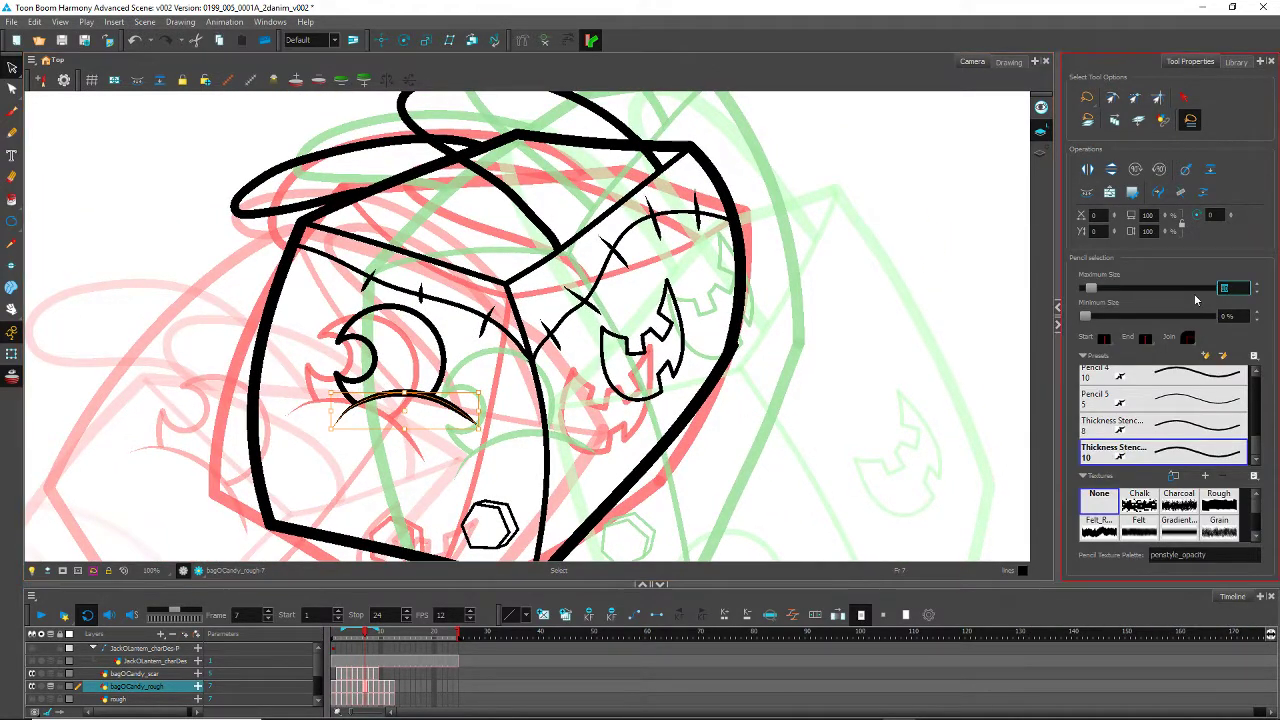
text(8)
key(Return)
drag(343, 292, 375, 347)
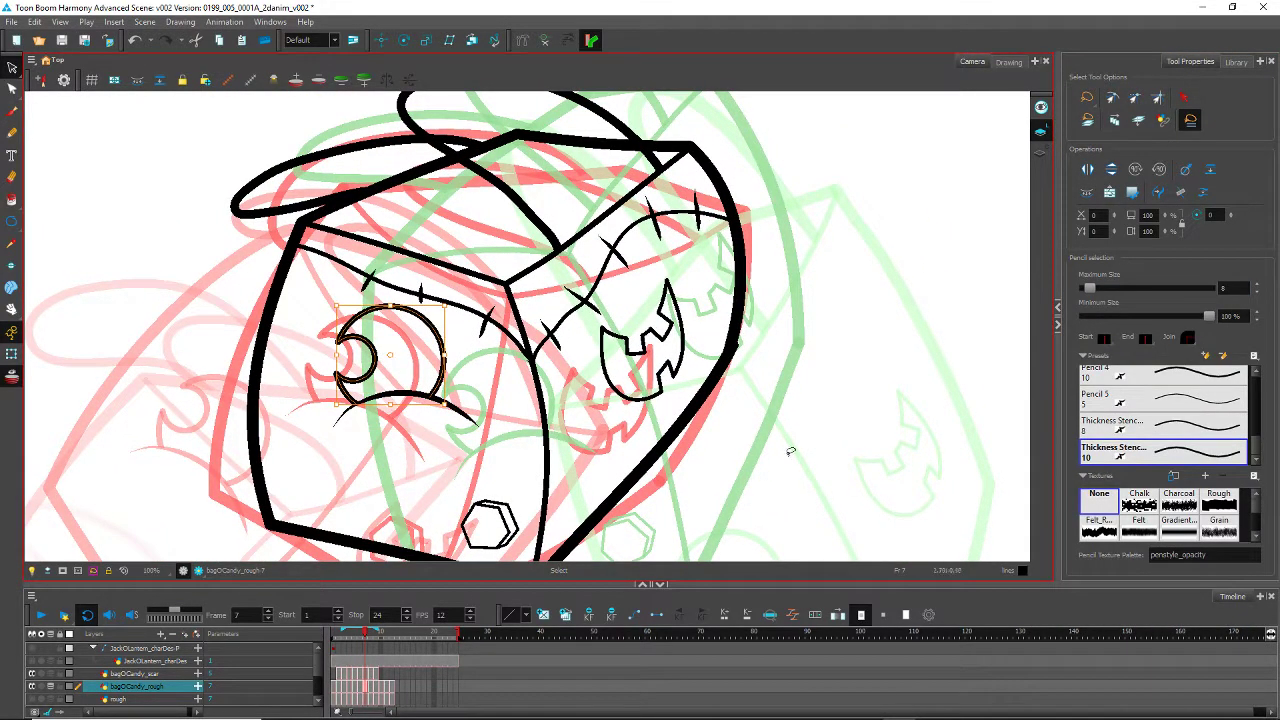
click(1227, 288)
Step: Set the maximum pencil size of the jagged pumpkin shape on frame 7 to 8
mouse_move(612, 404)
mouse_down()
mouse_move(640, 402)
mouse_move(665, 319)
mouse_up()
click(1227, 288)
text(8)
key(Return)
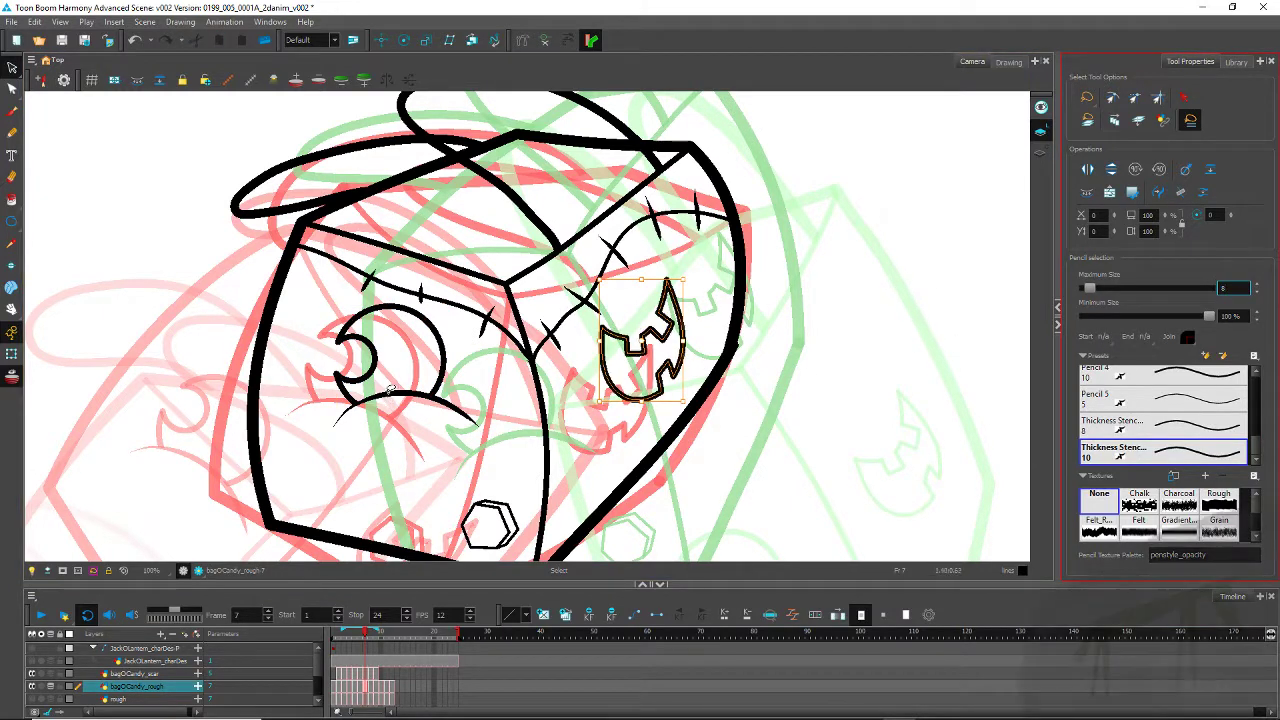
click(370, 458)
Step: On frame 8, set the maximum pencil size of the eyelid curve and the crescent eye outline to 8
key(period)
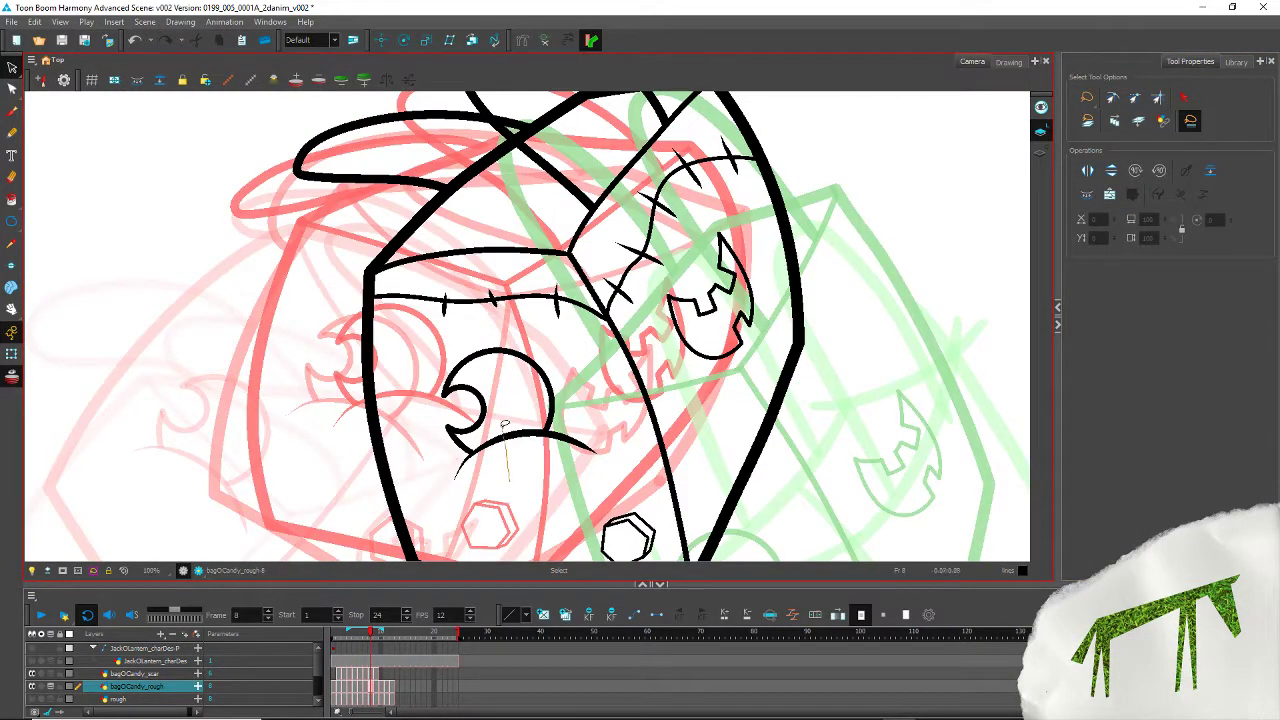
click(505, 428)
click(1230, 289)
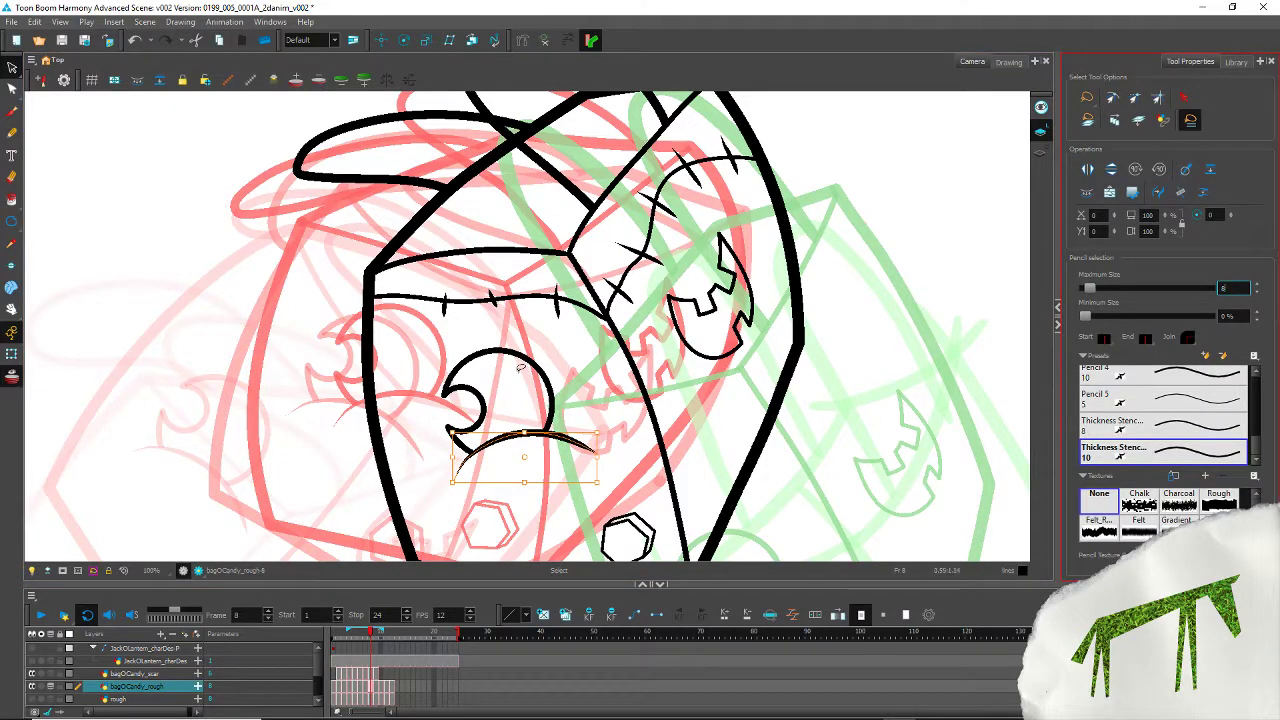
click(497, 369)
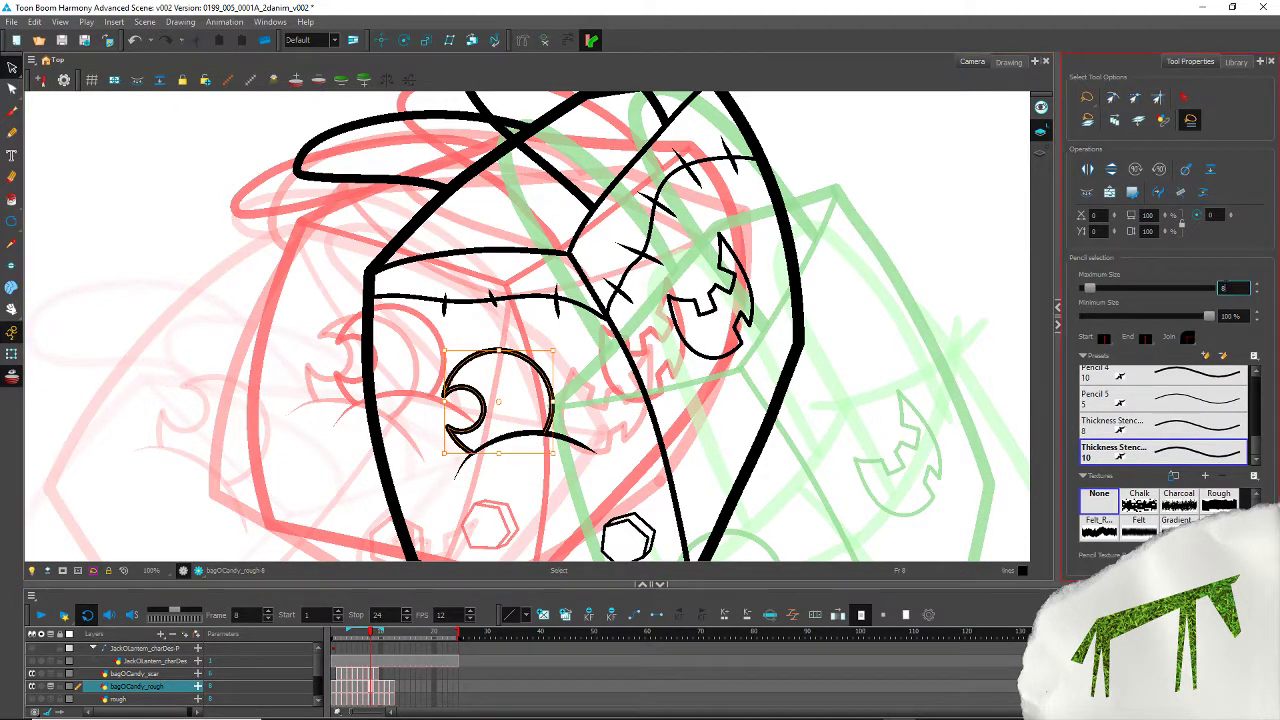
Step: Set the maximum pencil size of frame 8's jagged pumpkin shape to 8 and of its hexagon to 6
click(685, 283)
click(1228, 289)
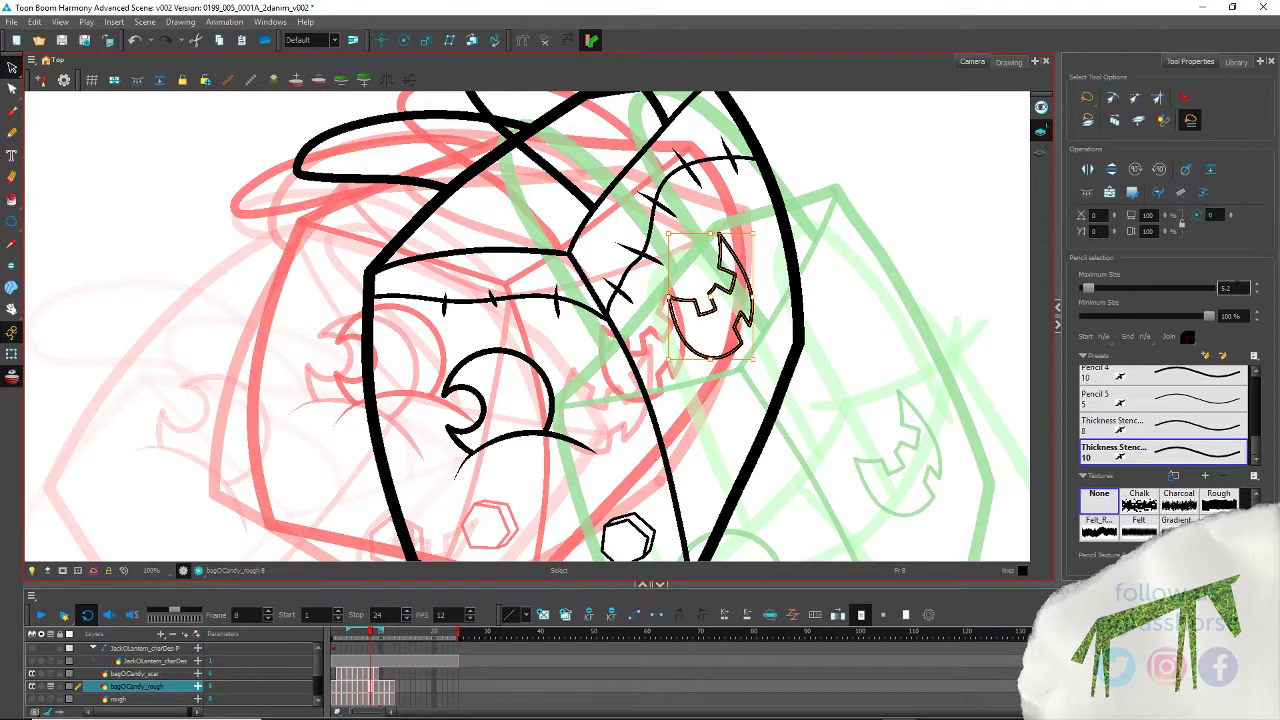
text(8)
key(Return)
drag(606, 492, 618, 522)
click(617, 522)
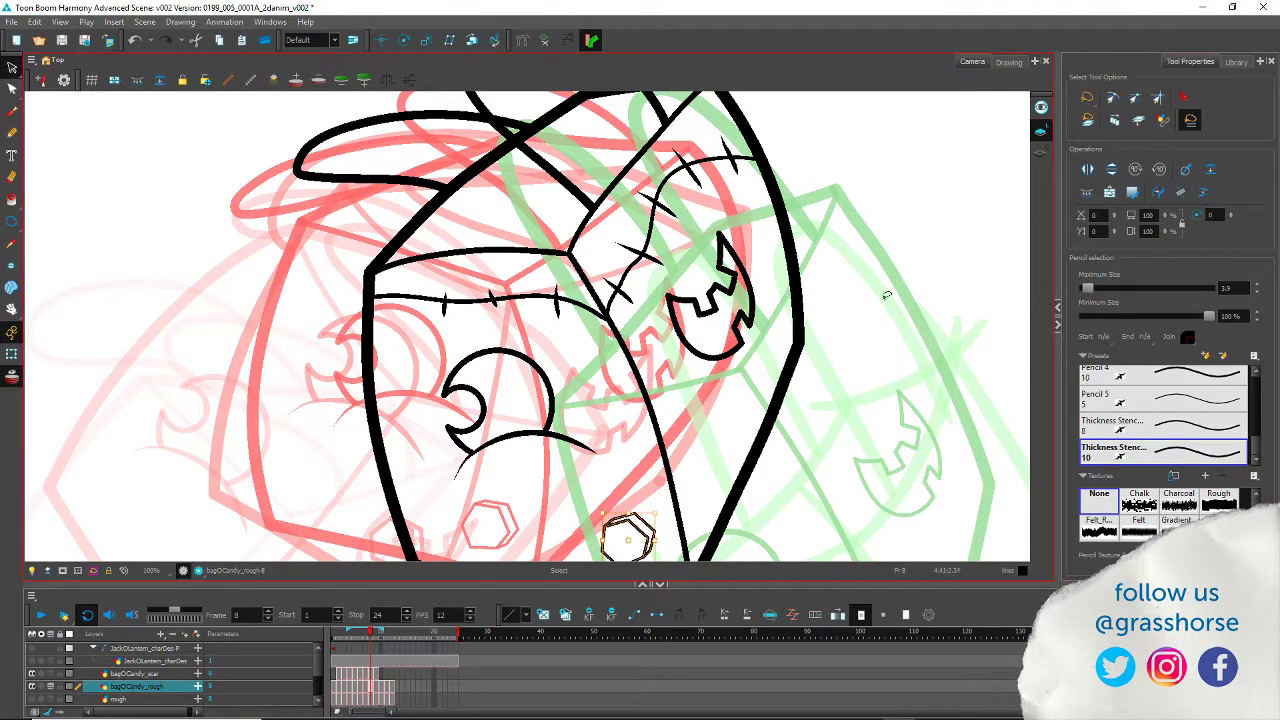
click(474, 339)
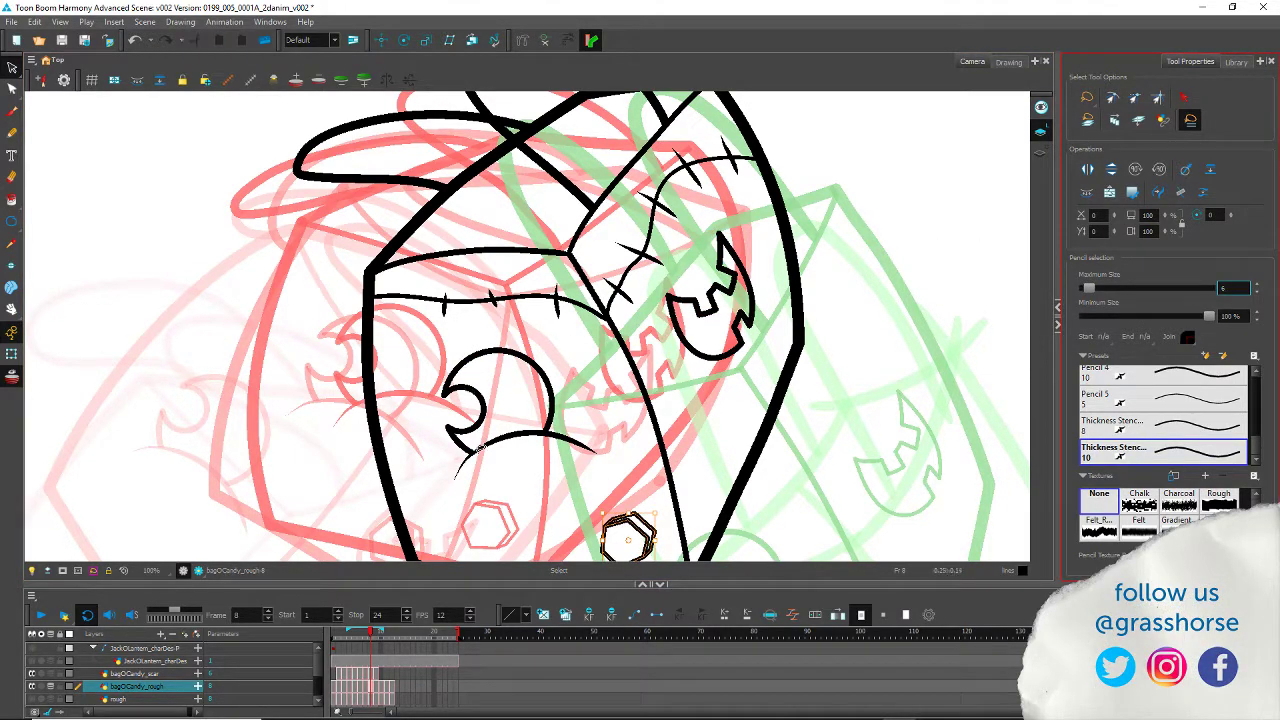
Step: On frame 9, set the maximum pencil size of the hexagon to 6
key(g)
key(space)
mouse_move(620, 538)
mouse_down()
mouse_move(480, 414)
mouse_move(260, 268)
mouse_up()
click(468, 410)
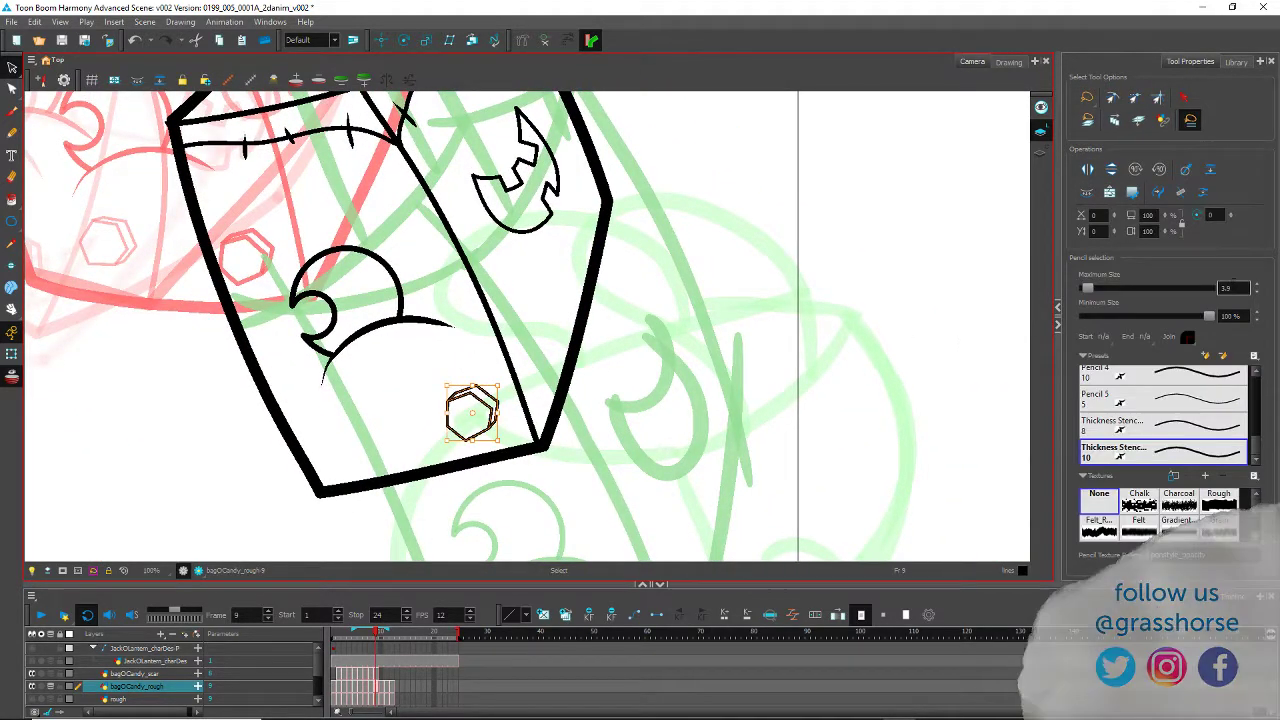
key(Return)
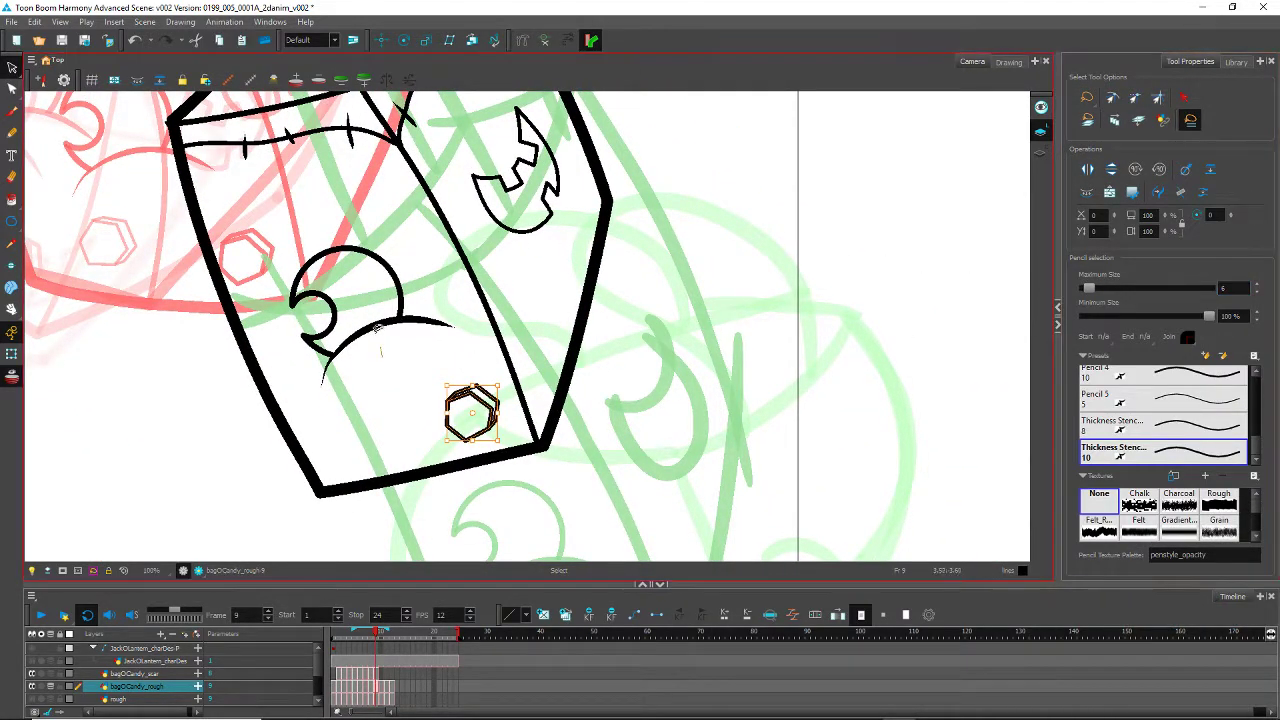
Step: Set the maximum pencil size of frame 9's eyelid curve, crescent eye outline and jagged pumpkin shape to 8
click(408, 320)
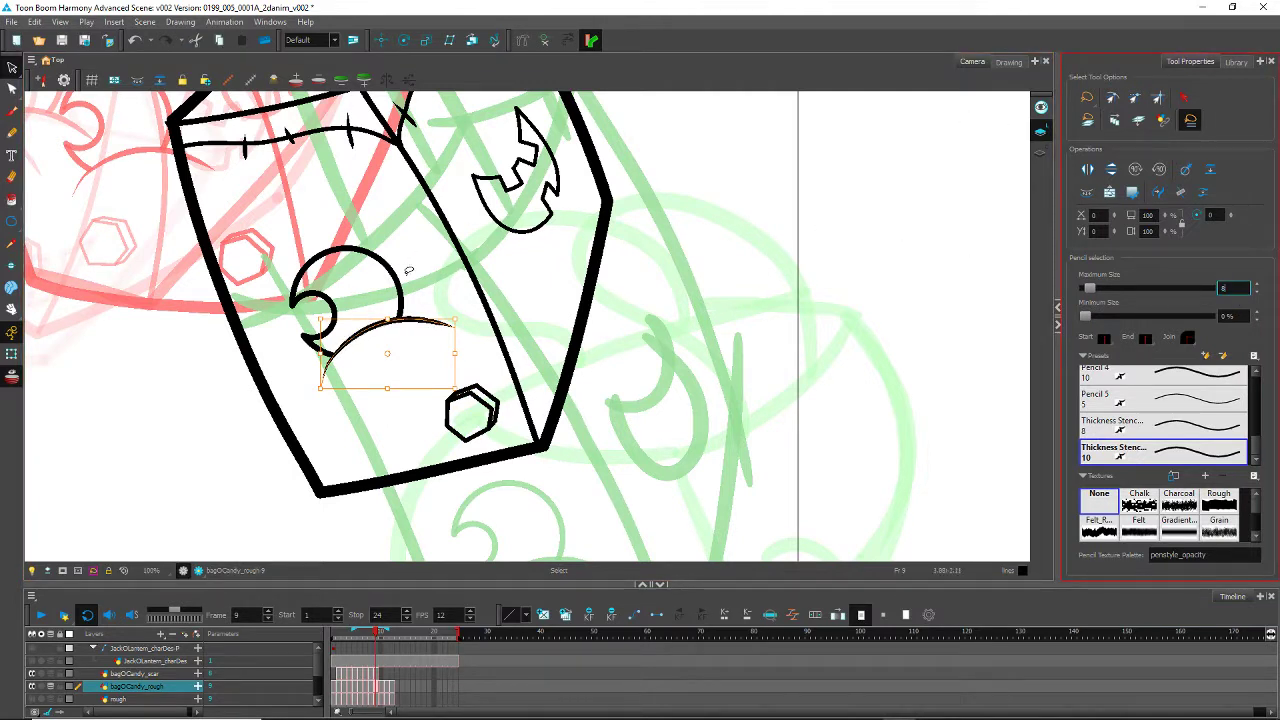
click(366, 301)
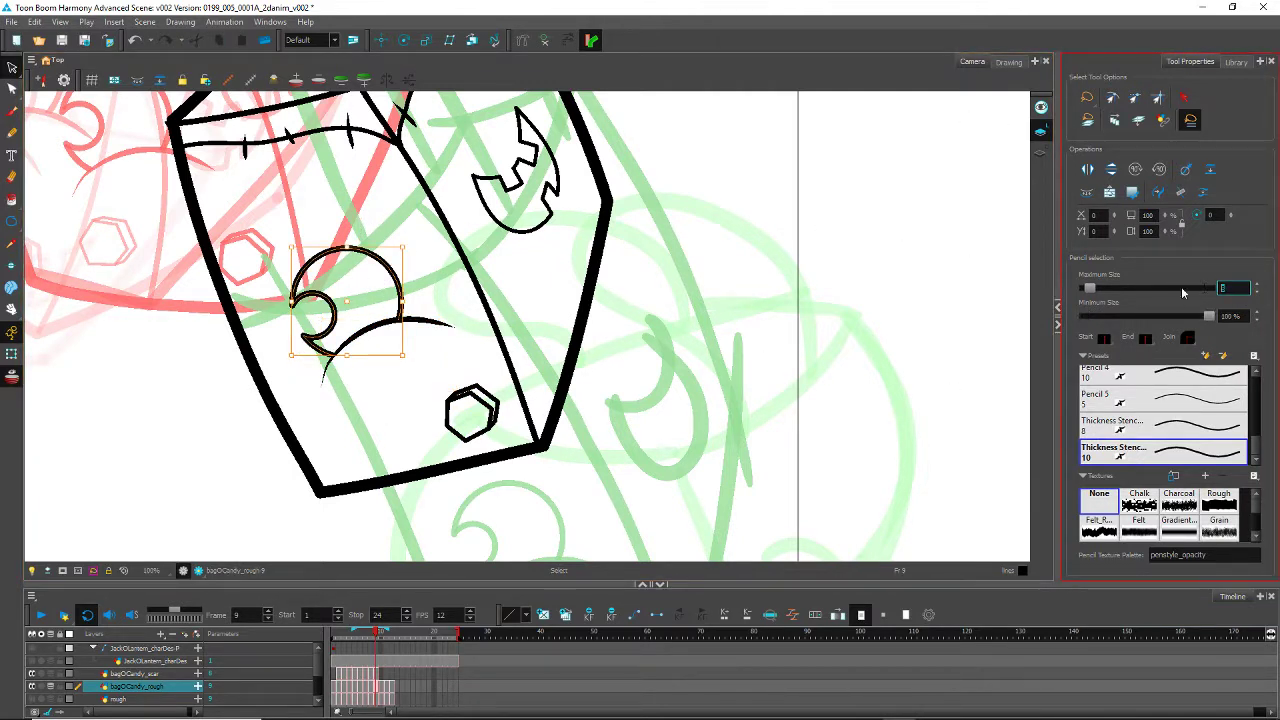
click(556, 160)
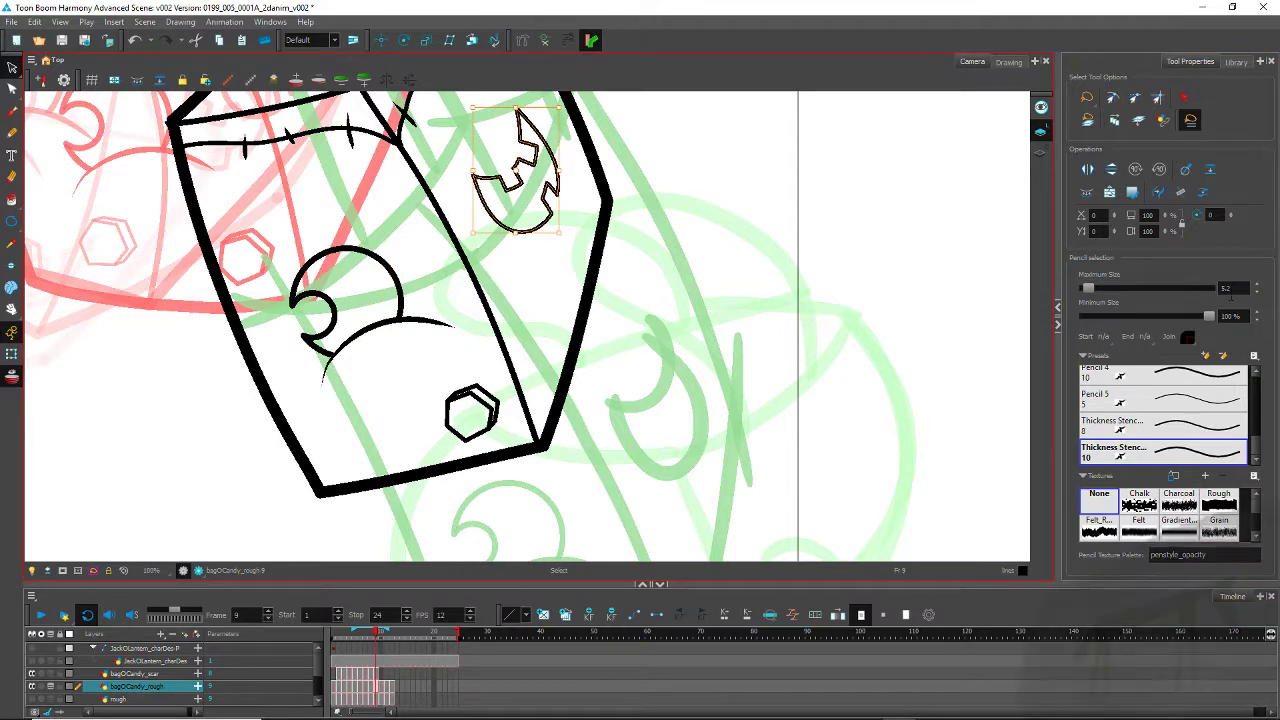
drag(1238, 288, 989, 289)
text(8)
key(Return)
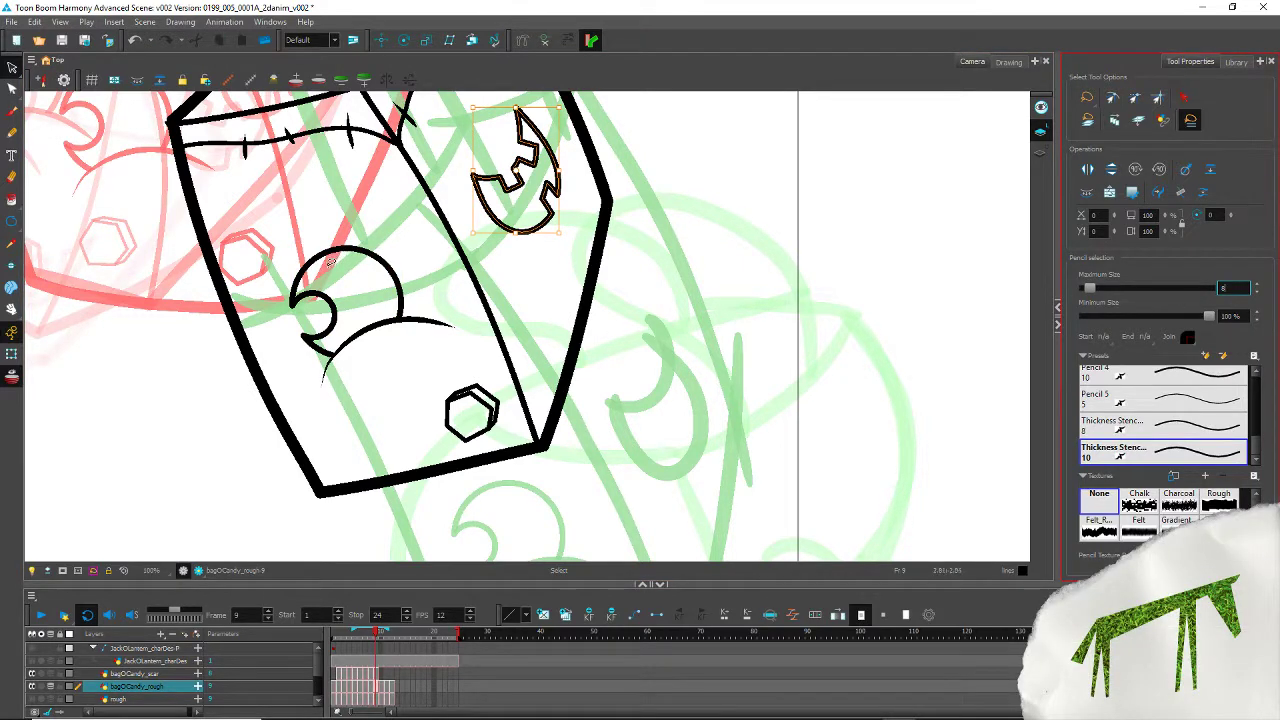
click(387, 394)
Step: Look at frame 10, then play the candy bag animation from frame 1 to review the line thicknesses in motion
key(period)
mouse_move(390, 410)
mouse_down()
mouse_move(370, 200)
mouse_move(438, 263)
mouse_up()
scroll(345, 326, down, 9)
scroll(262, 367, up, 5)
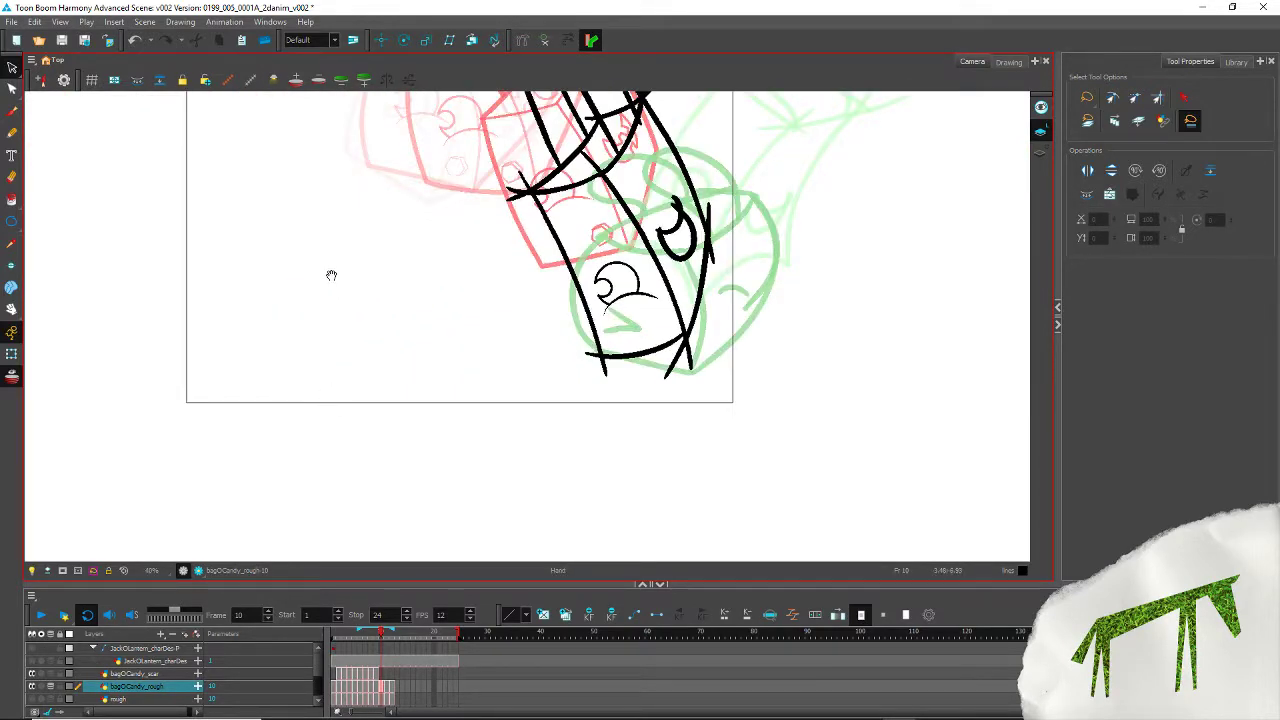
drag(331, 275, 462, 364)
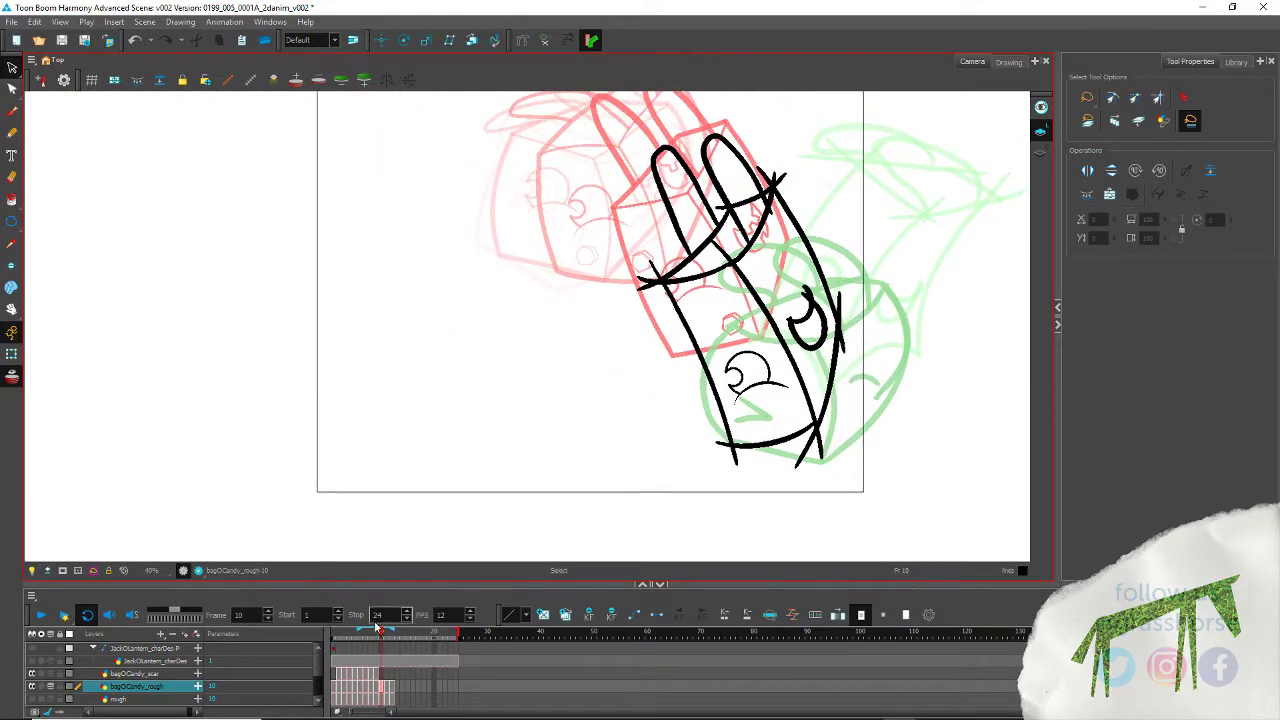
drag(382, 634, 328, 637)
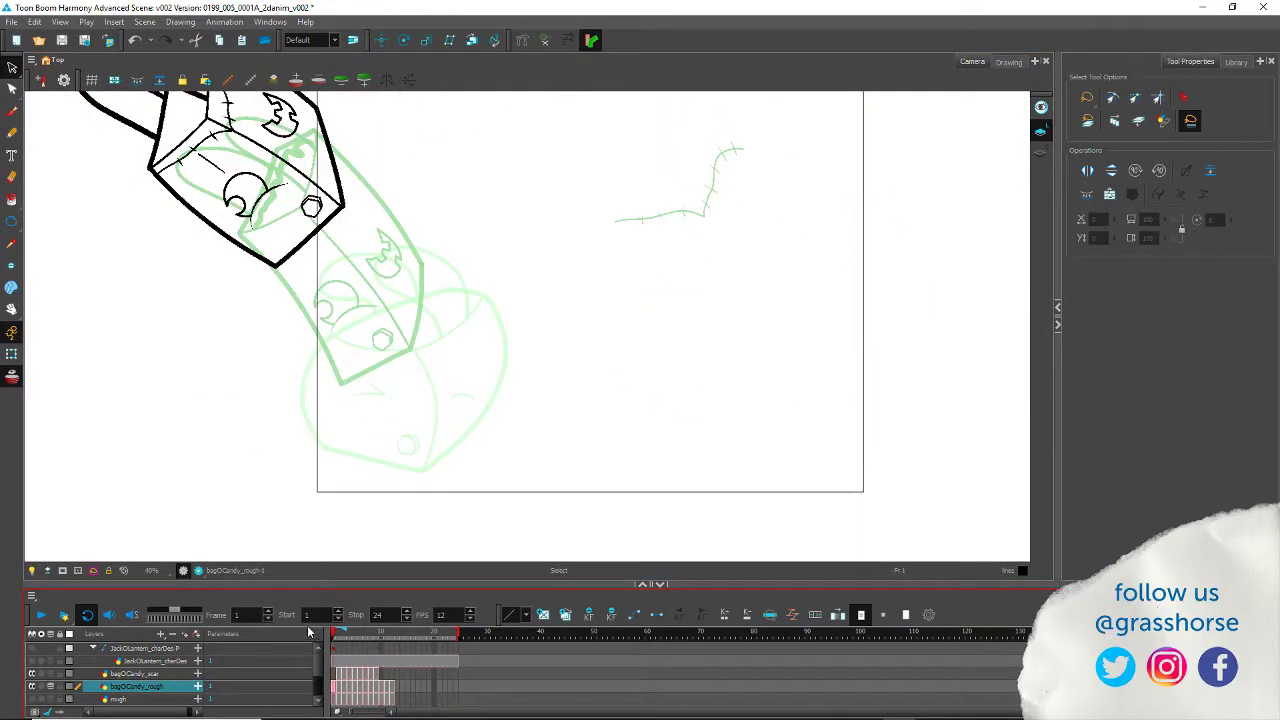
click(40, 614)
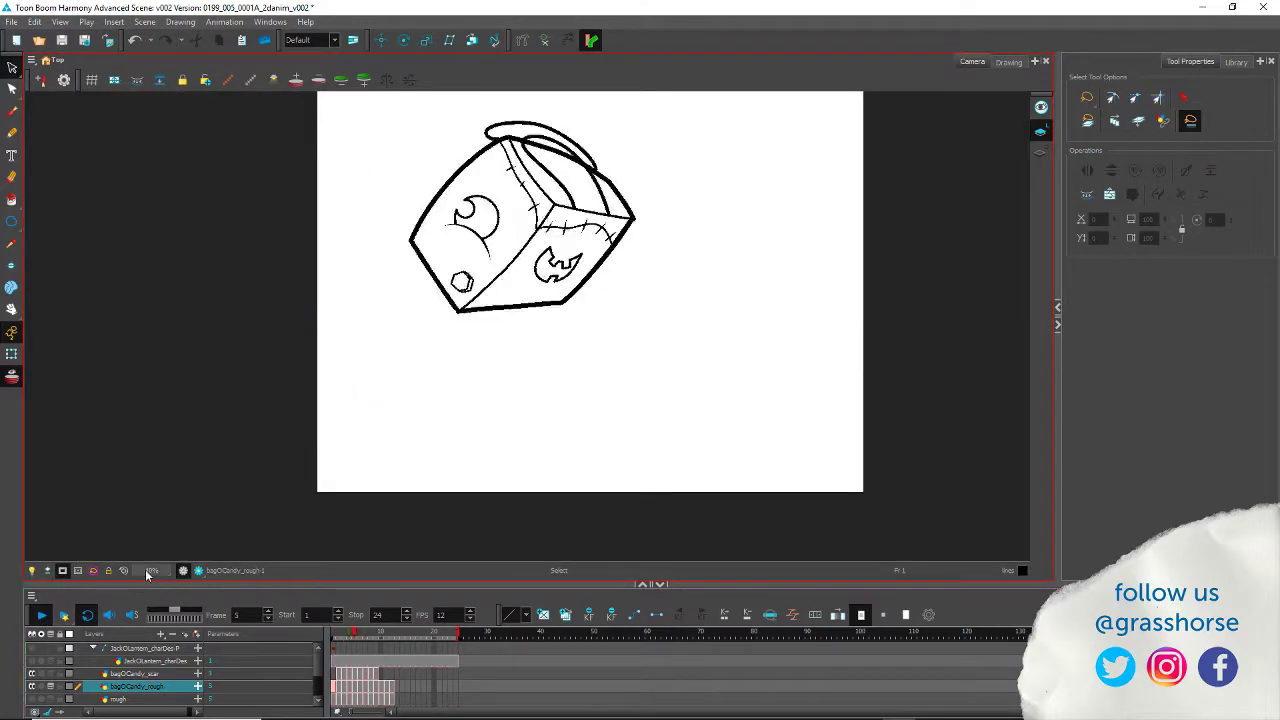
scroll(345, 251, down, 5)
scroll(351, 268, up, 3)
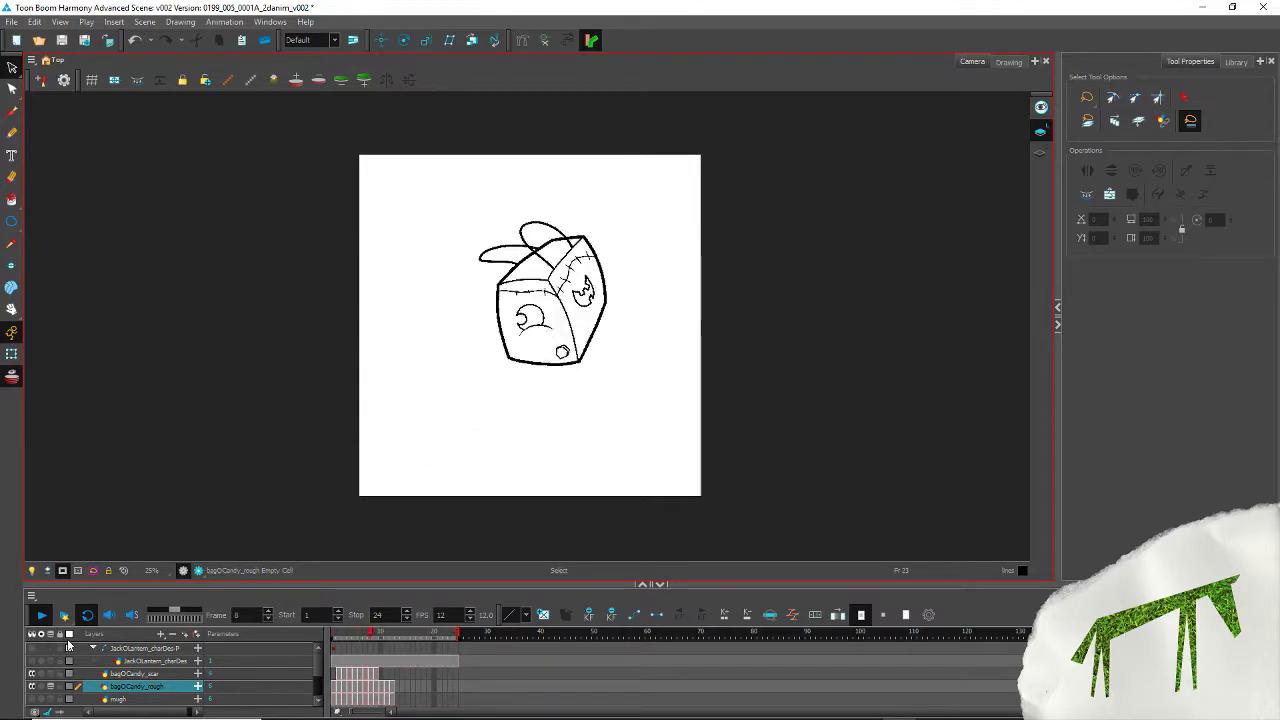
Step: Delete the stray stitched seam line floating away from the bag on frame 2 of the bagOCandy_rough layer
drag(353, 630, 313, 634)
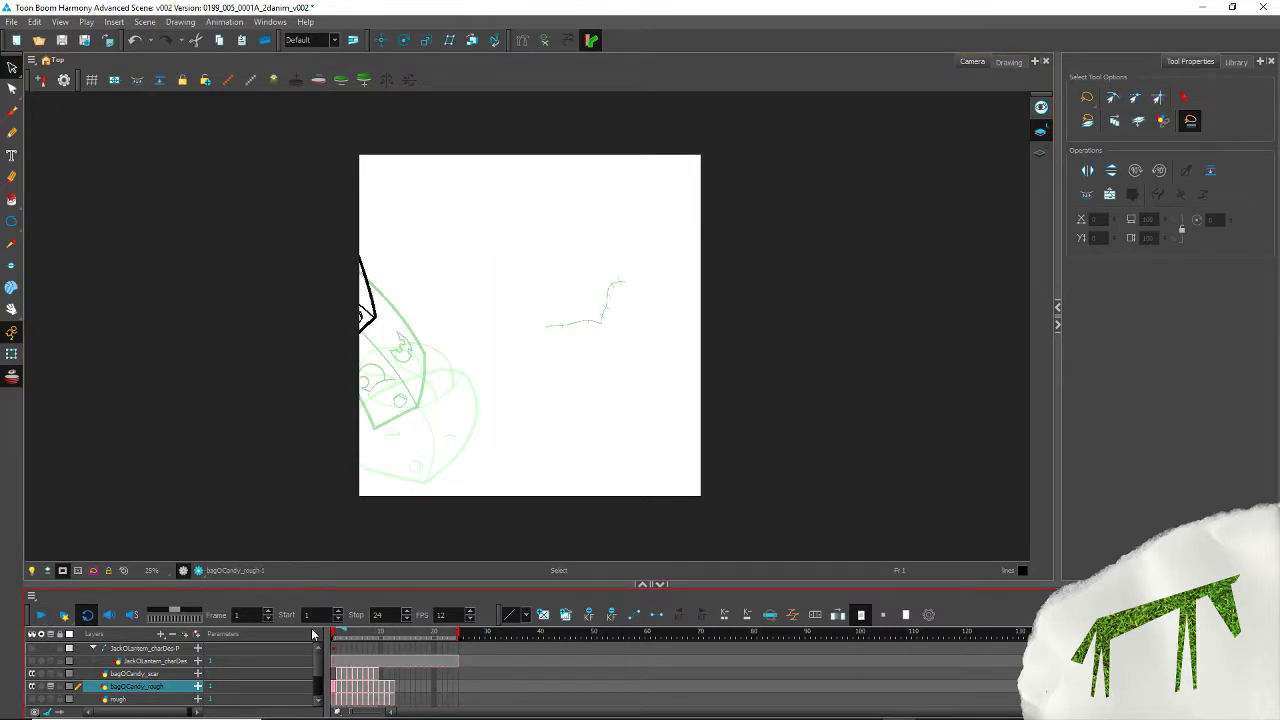
click(335, 701)
click(336, 688)
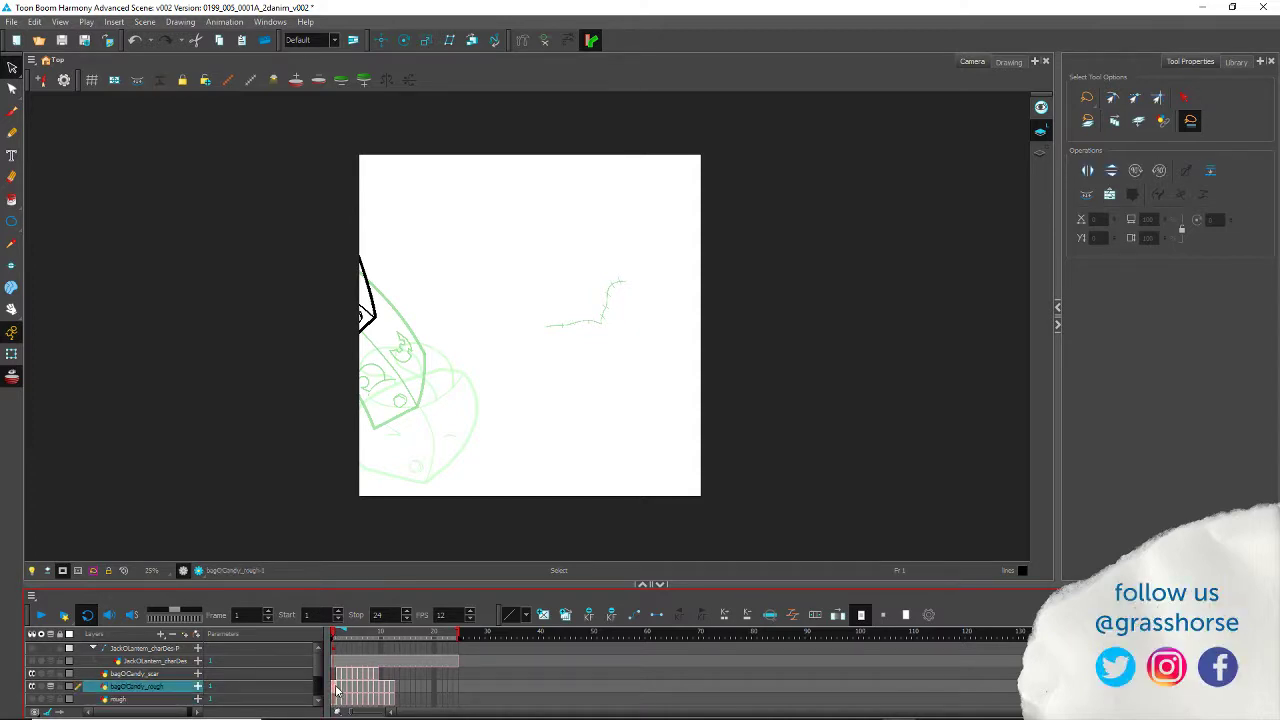
click(341, 689)
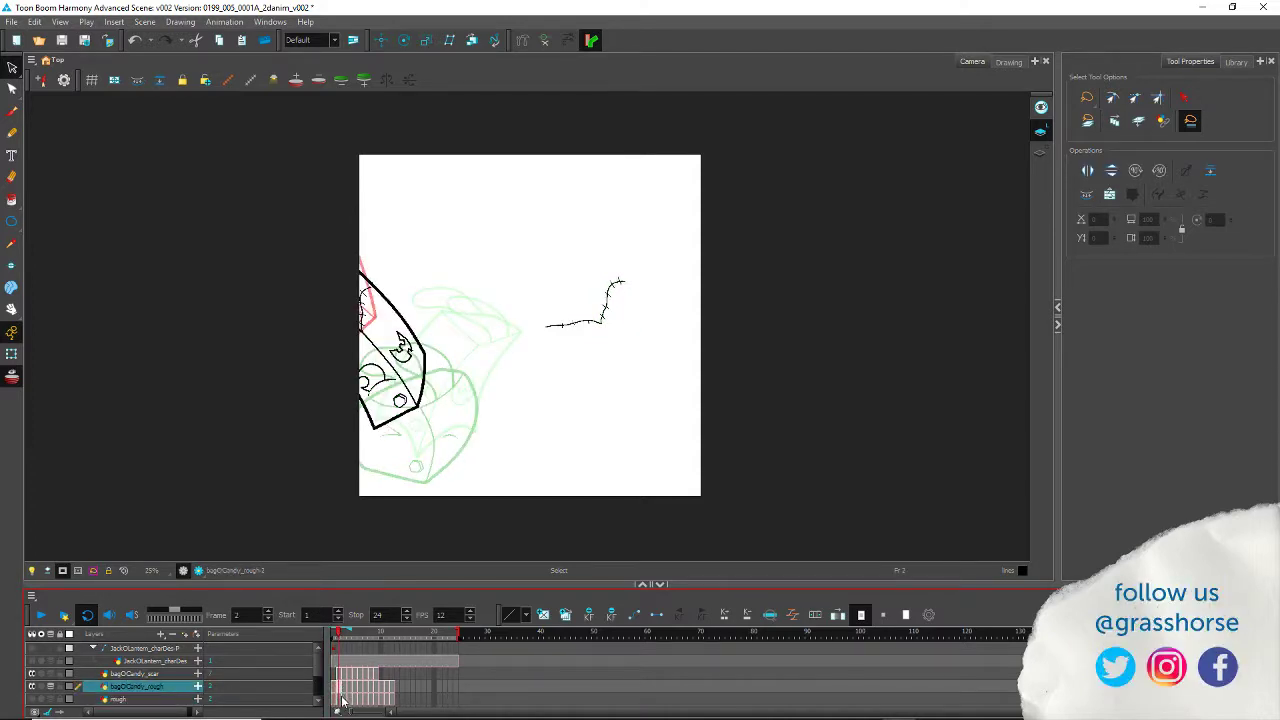
mouse_move(527, 232)
mouse_down()
mouse_move(547, 336)
mouse_move(545, 212)
mouse_up()
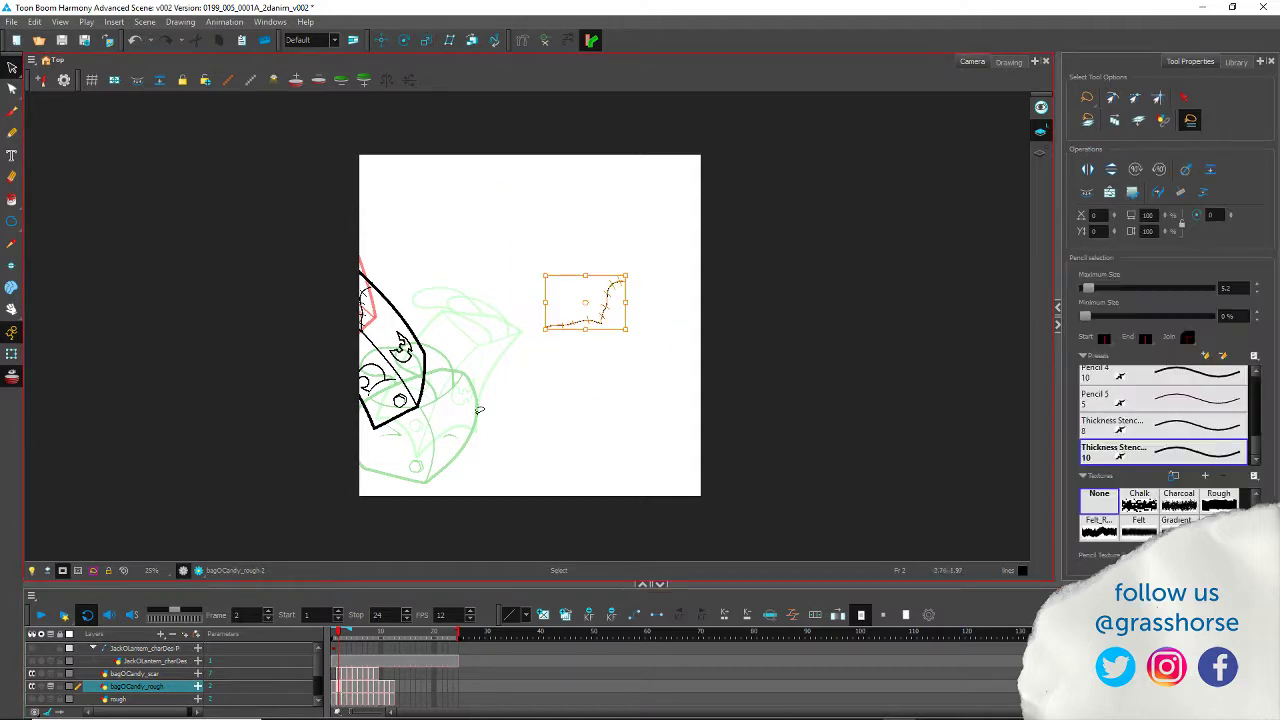
key(Delete)
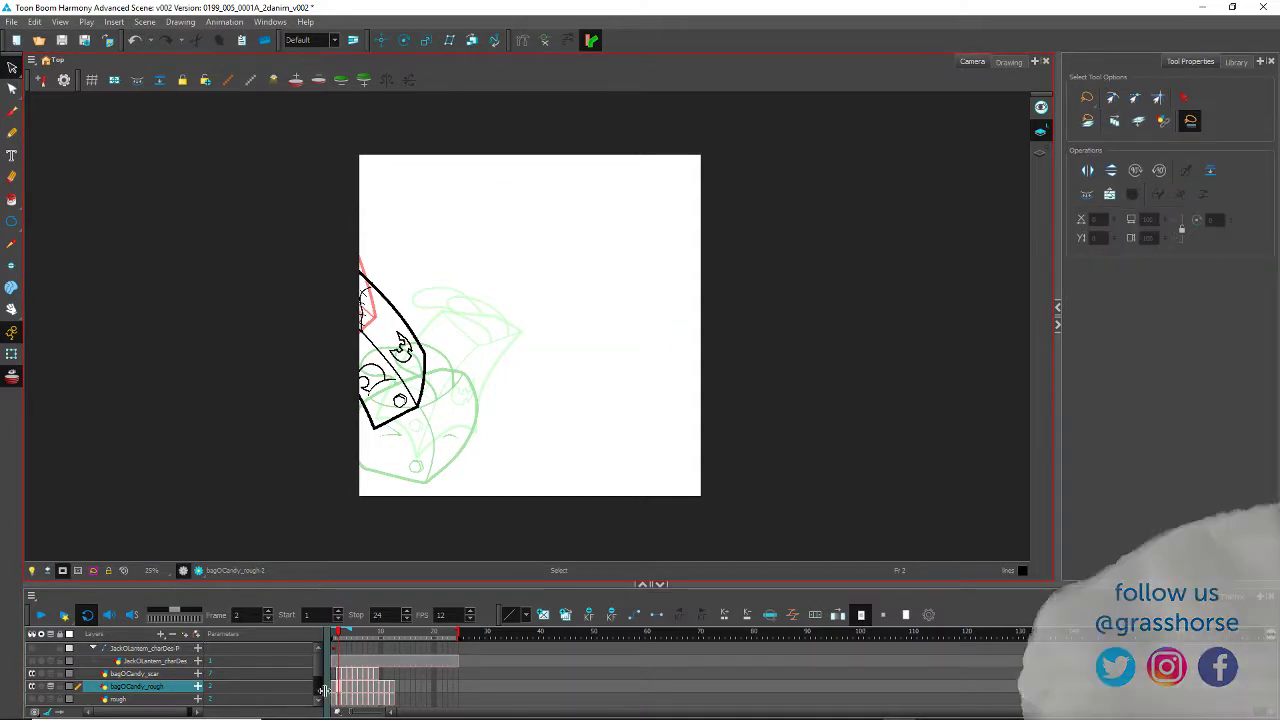
Step: Play back the candy bag animation to check the cleaned lines, and save the scene
click(41, 614)
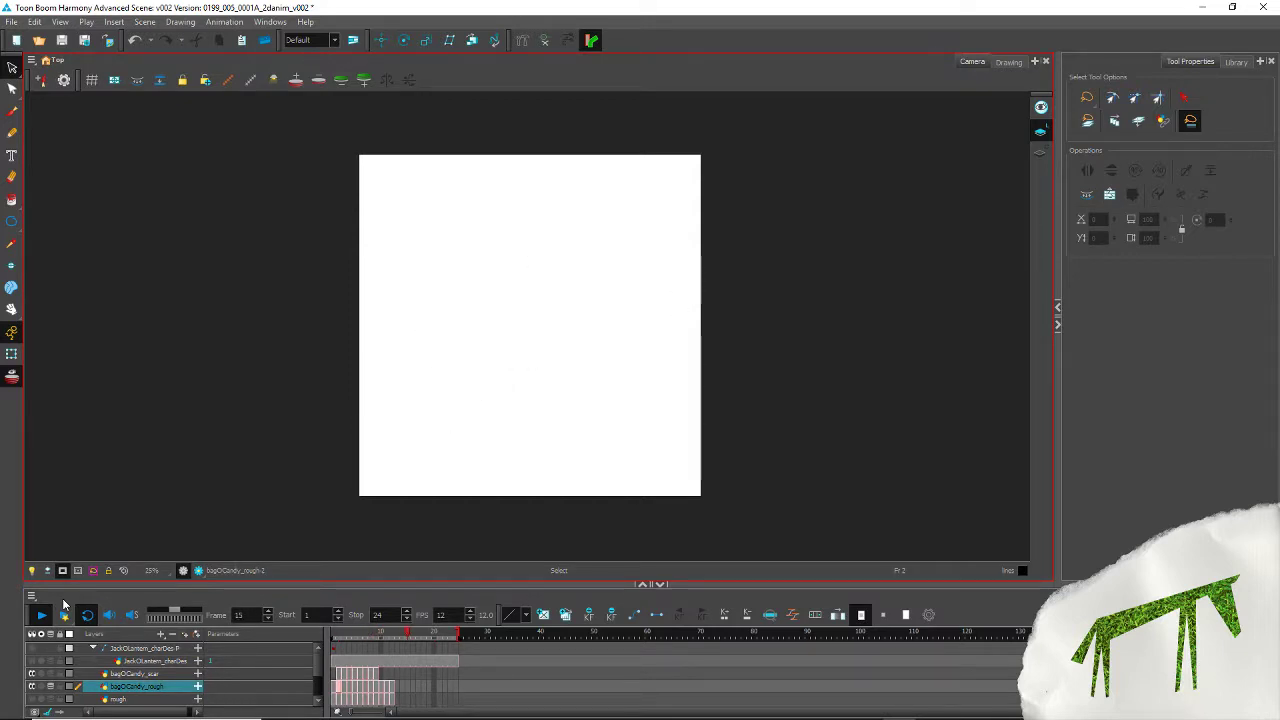
click(11, 21)
click(45, 114)
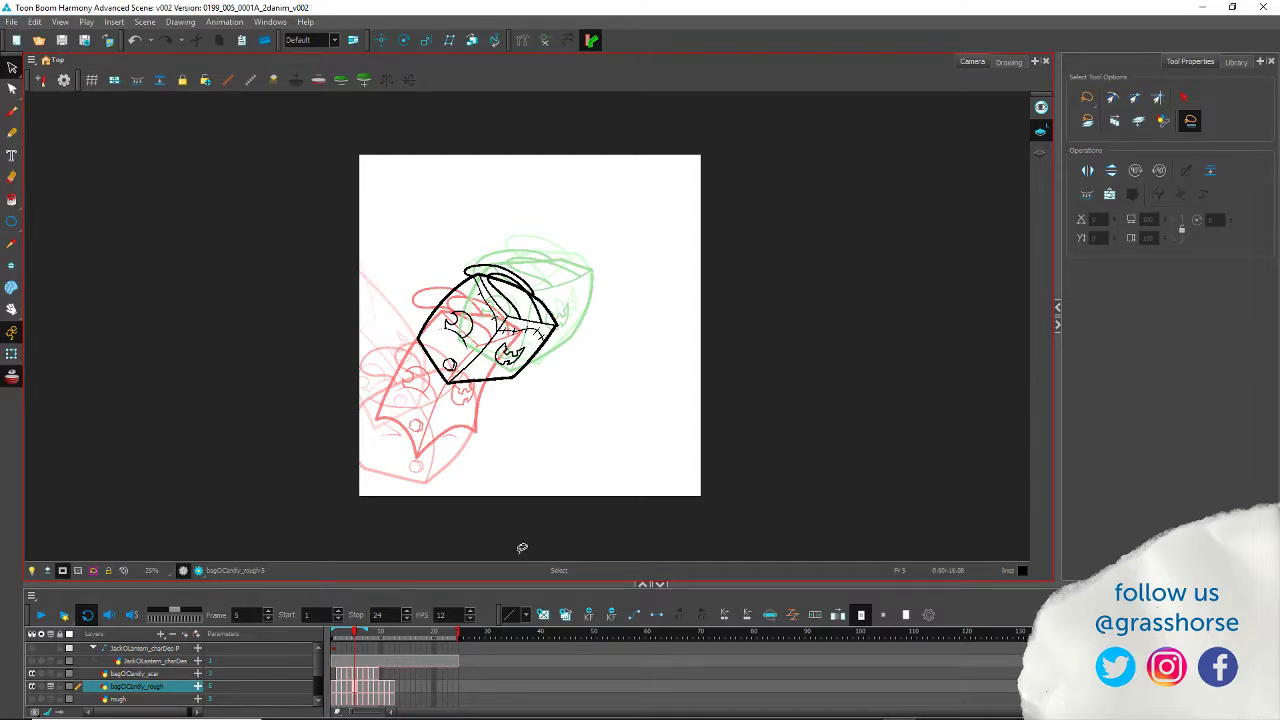
Step: On frame 1, turn off the camera mask and show the BagOCandy_charDes layer
click(332, 636)
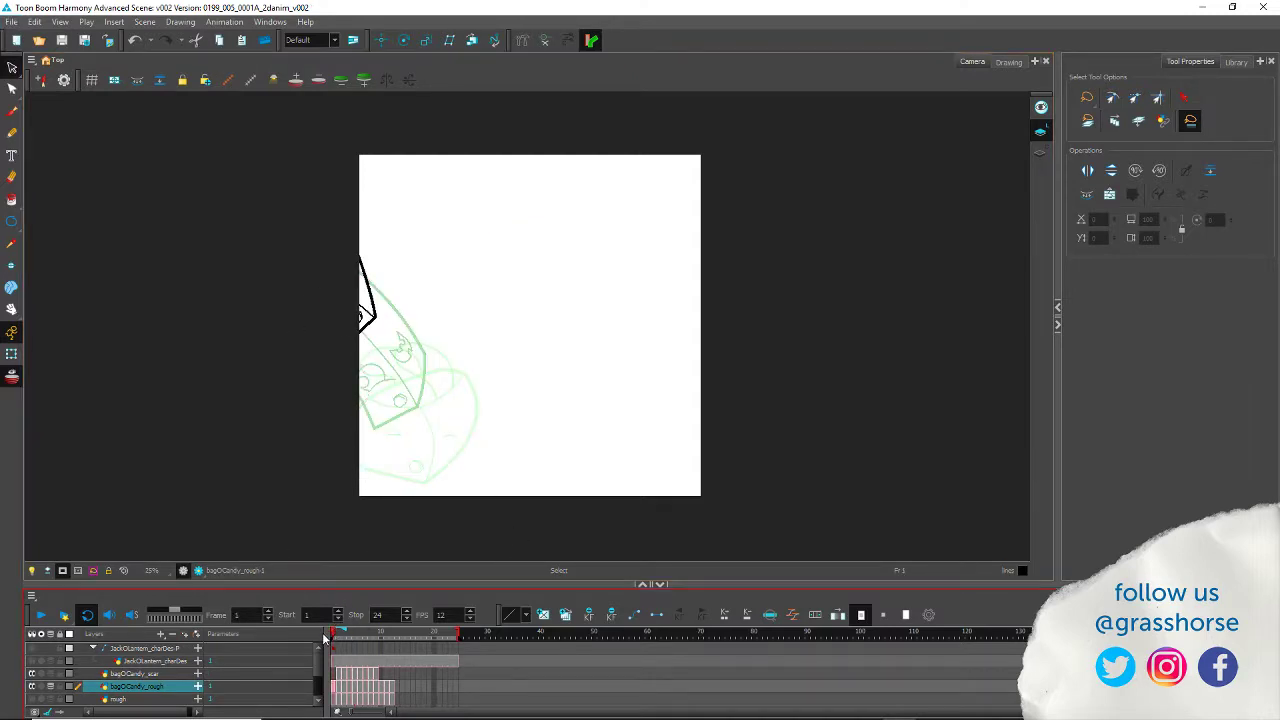
click(63, 571)
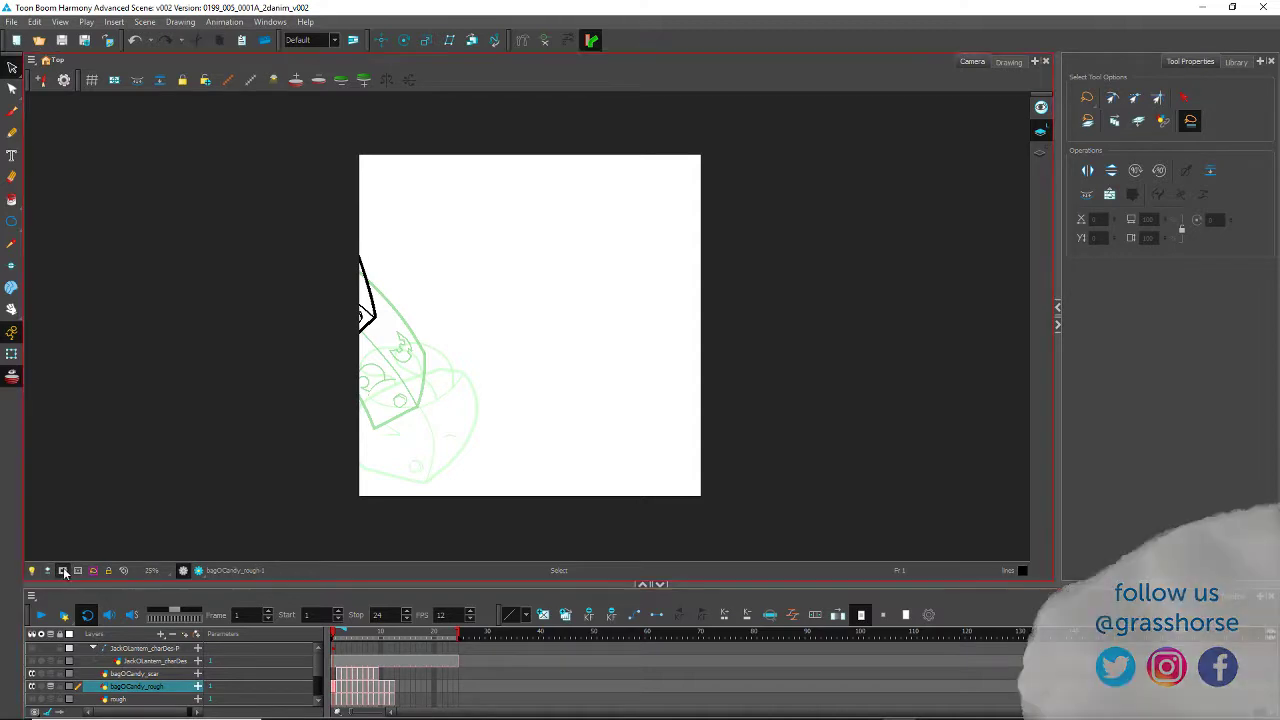
click(63, 571)
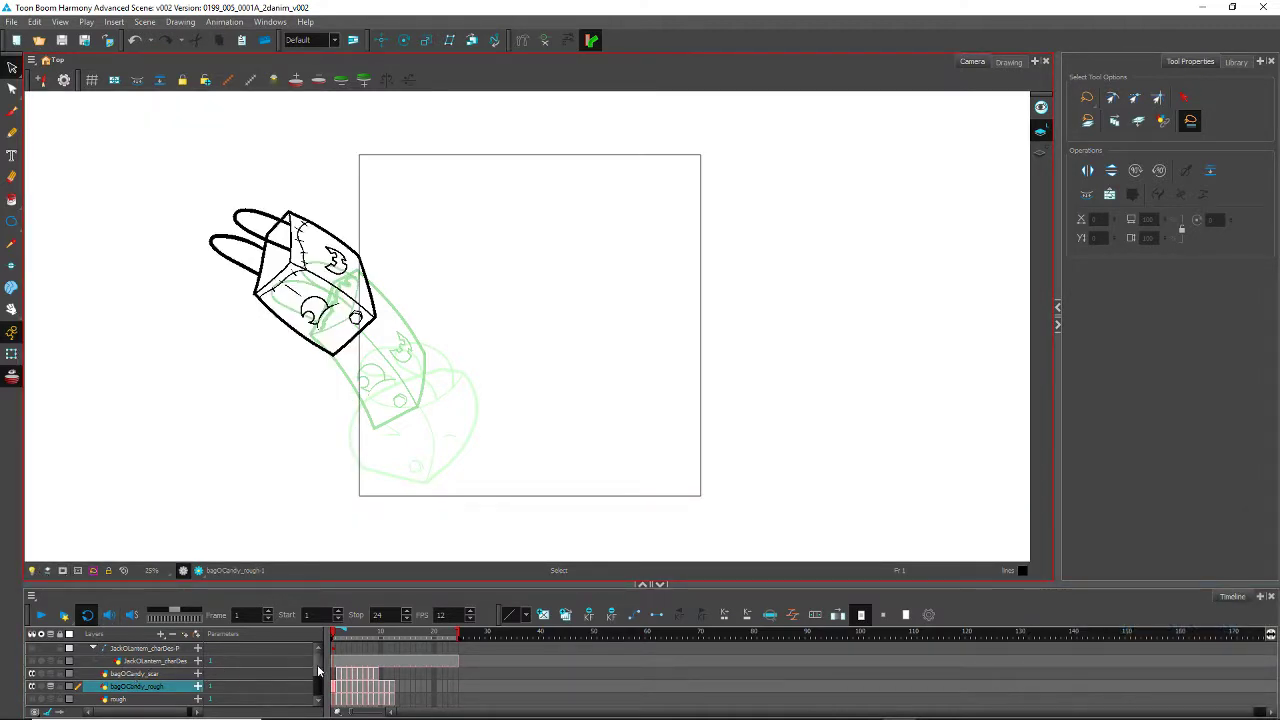
scroll(320, 665, down, 2)
click(145, 676)
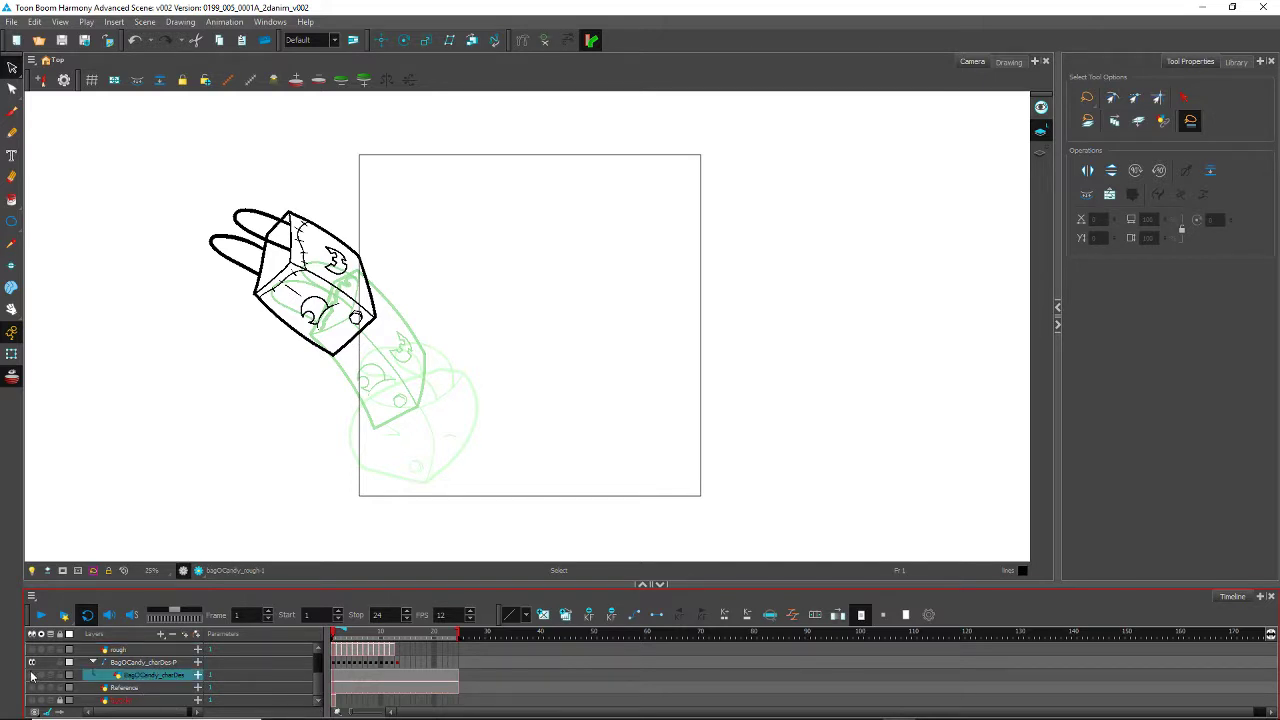
click(32, 676)
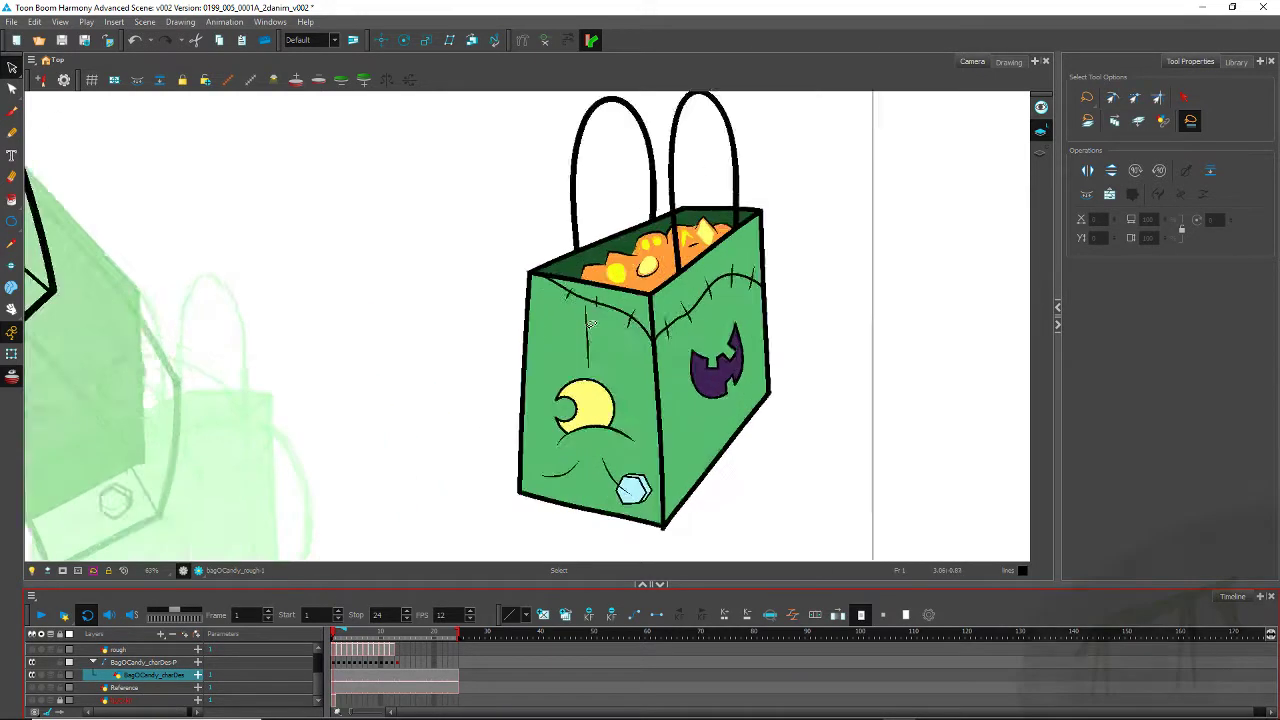
Step: Examine the candy and stitched seams around the opening of the coloured bag design
scroll(598, 335, up, 5)
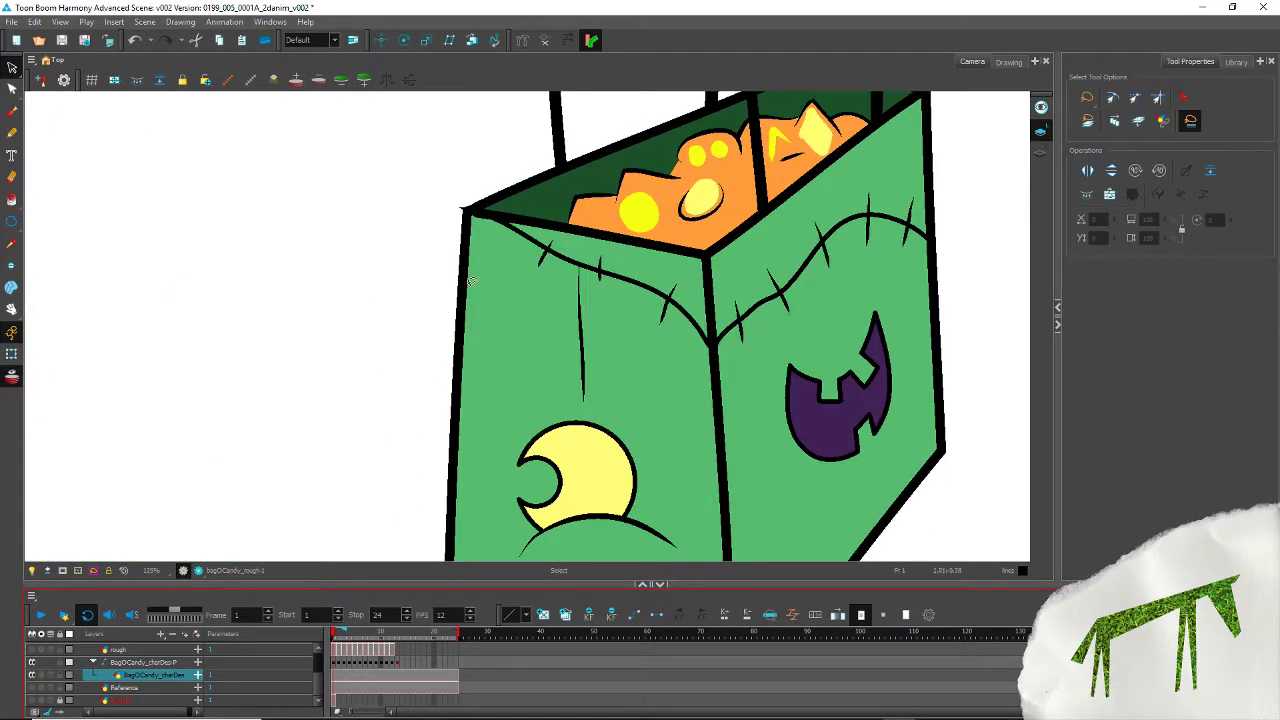
drag(580, 329, 470, 482)
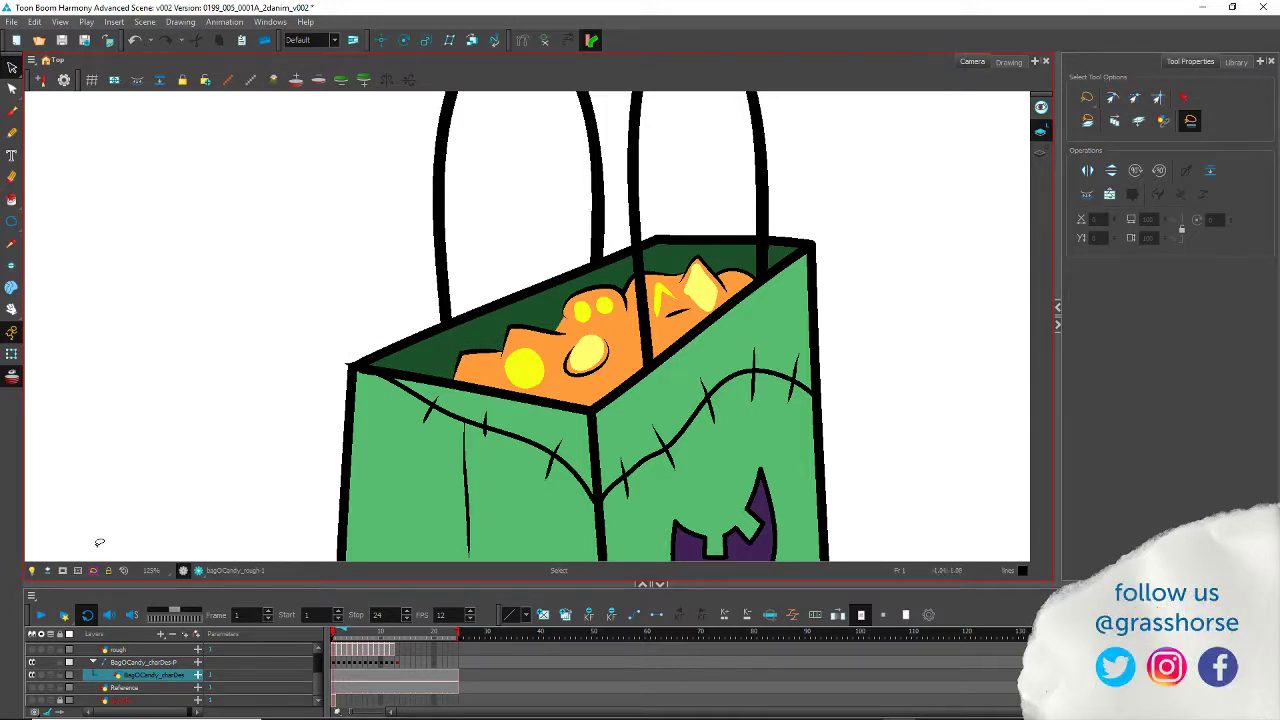
click(131, 676)
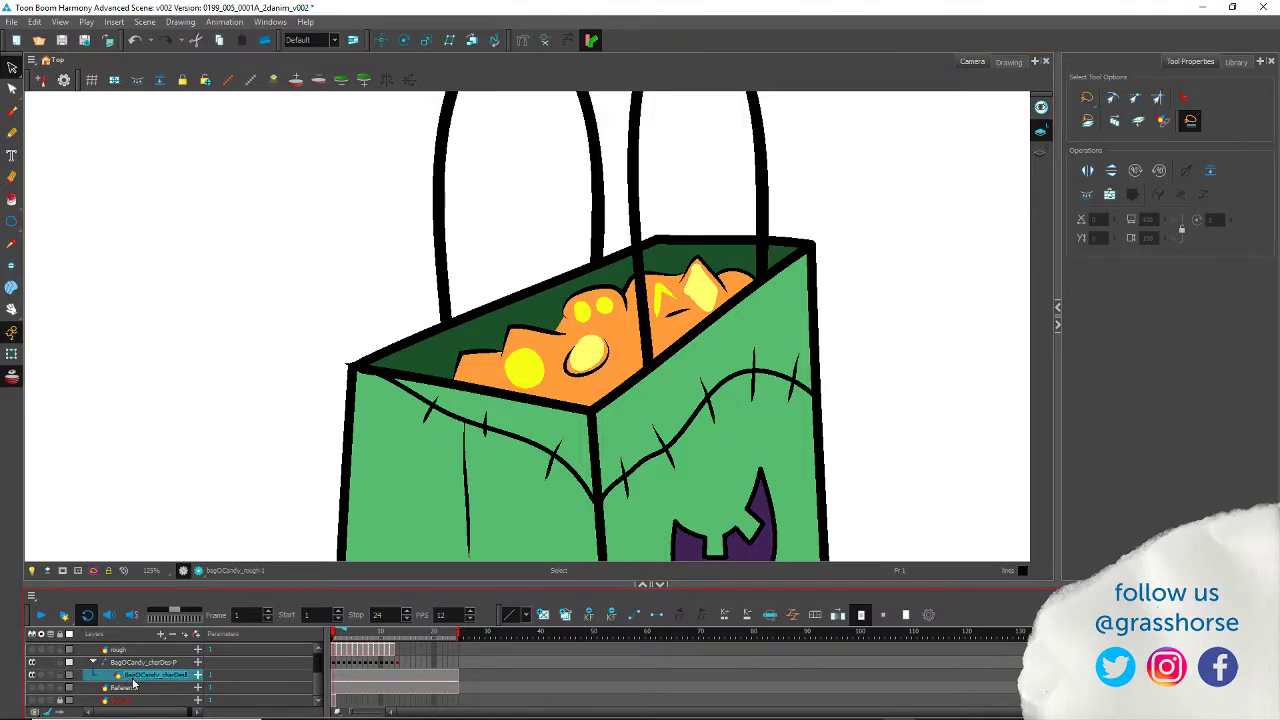
mouse_move(929, 328)
mouse_down()
mouse_move(836, 243)
mouse_move(680, 467)
mouse_move(862, 432)
mouse_up()
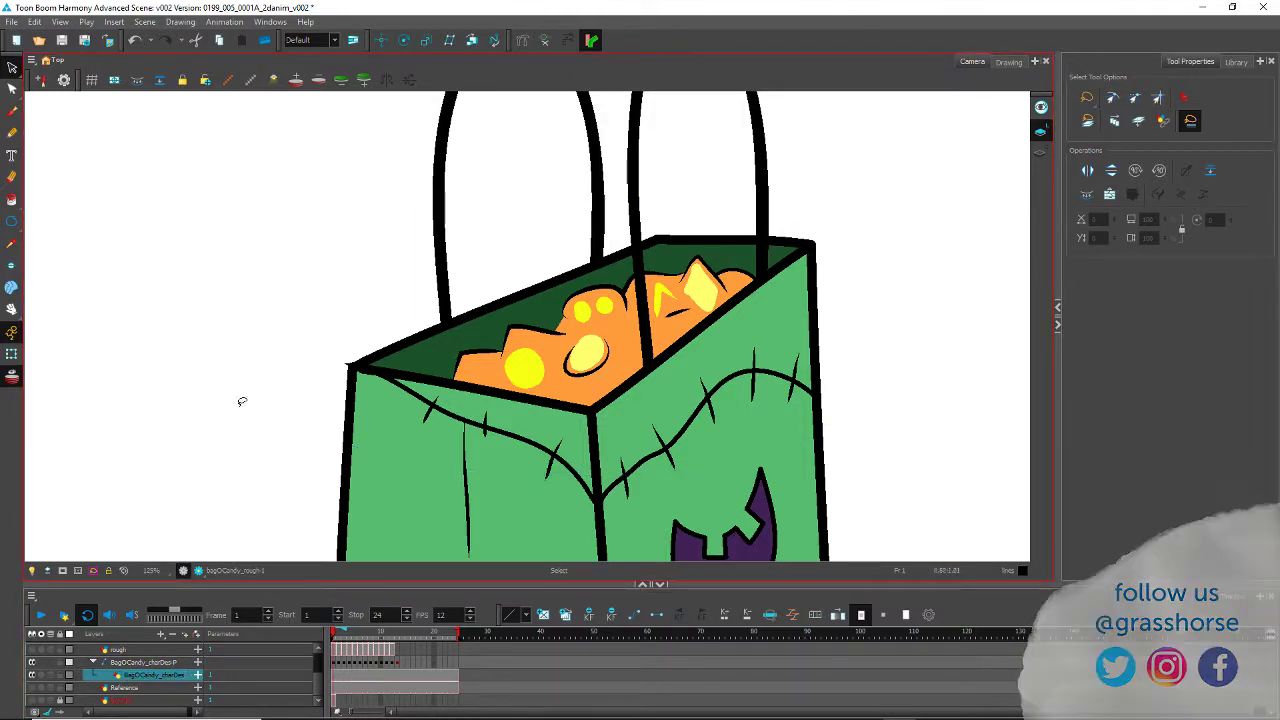
scroll(293, 372, down, 5)
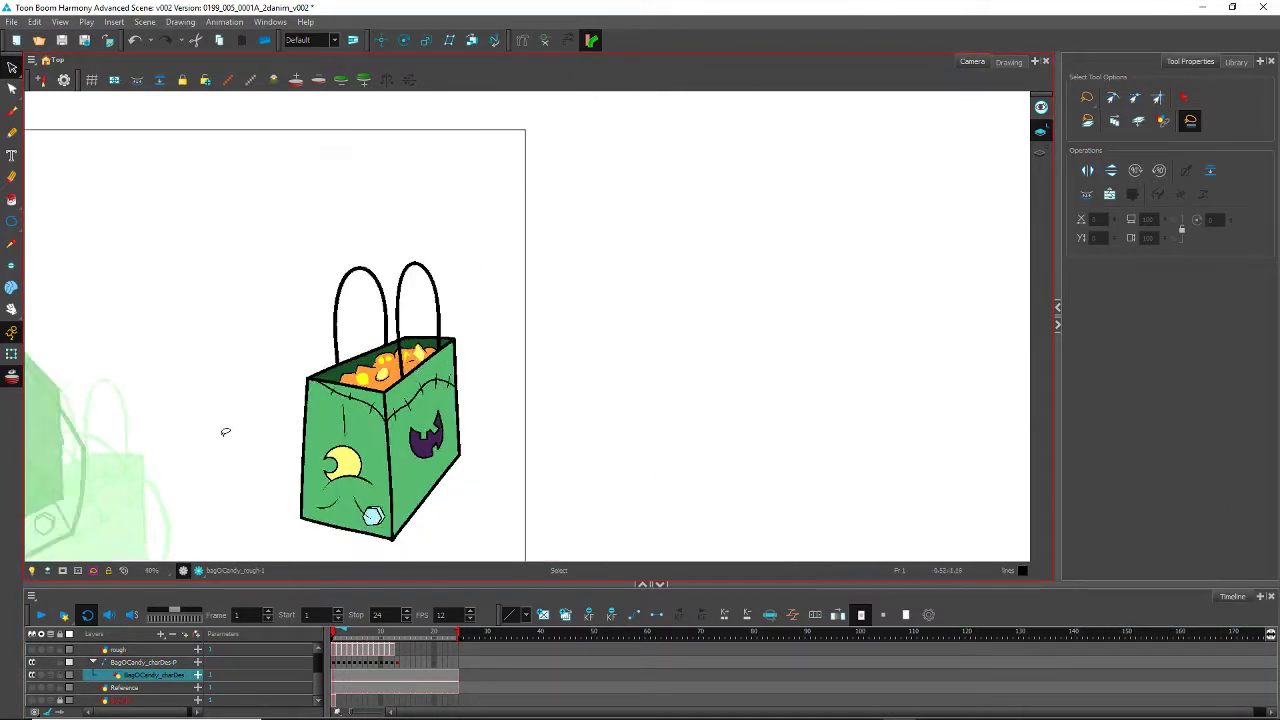
scroll(152, 476, up, 3)
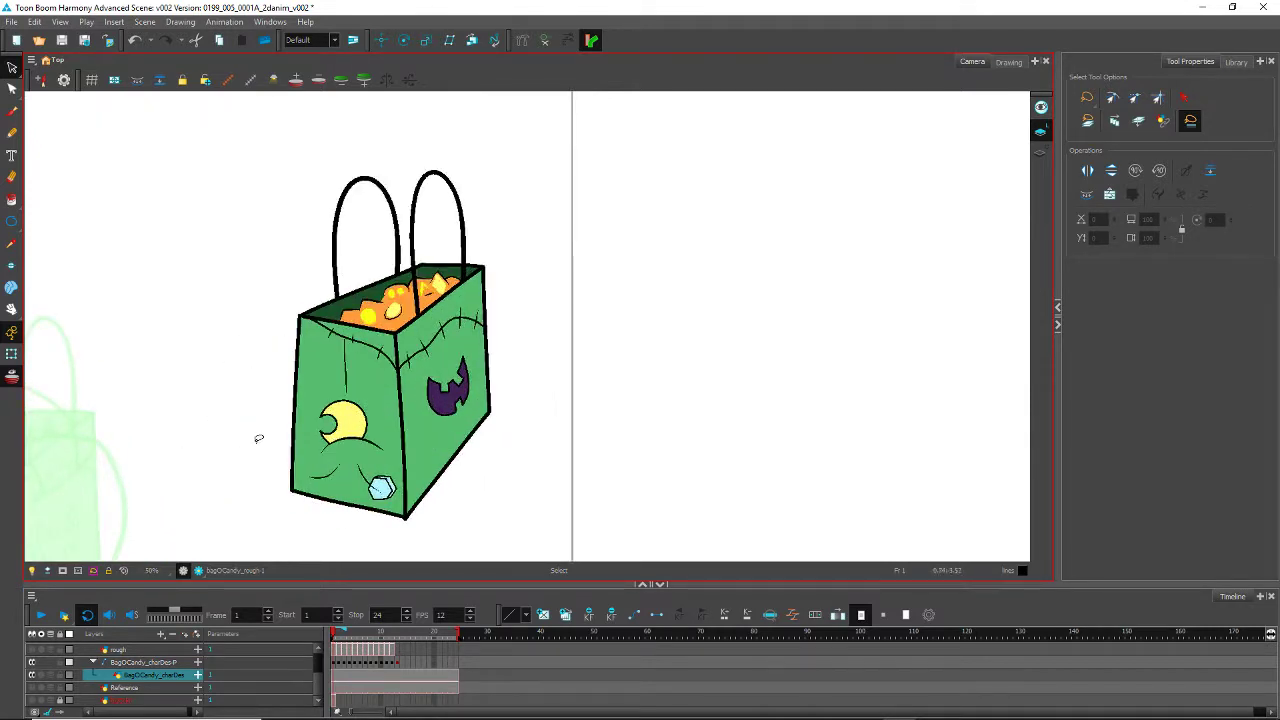
Step: Make the BagOCandy_charDes drawing active and try selecting the whole coloured bag artwork
drag(154, 381, 444, 382)
mouse_move(418, 242)
mouse_down()
mouse_move(689, 548)
mouse_move(471, 451)
mouse_move(437, 494)
mouse_up()
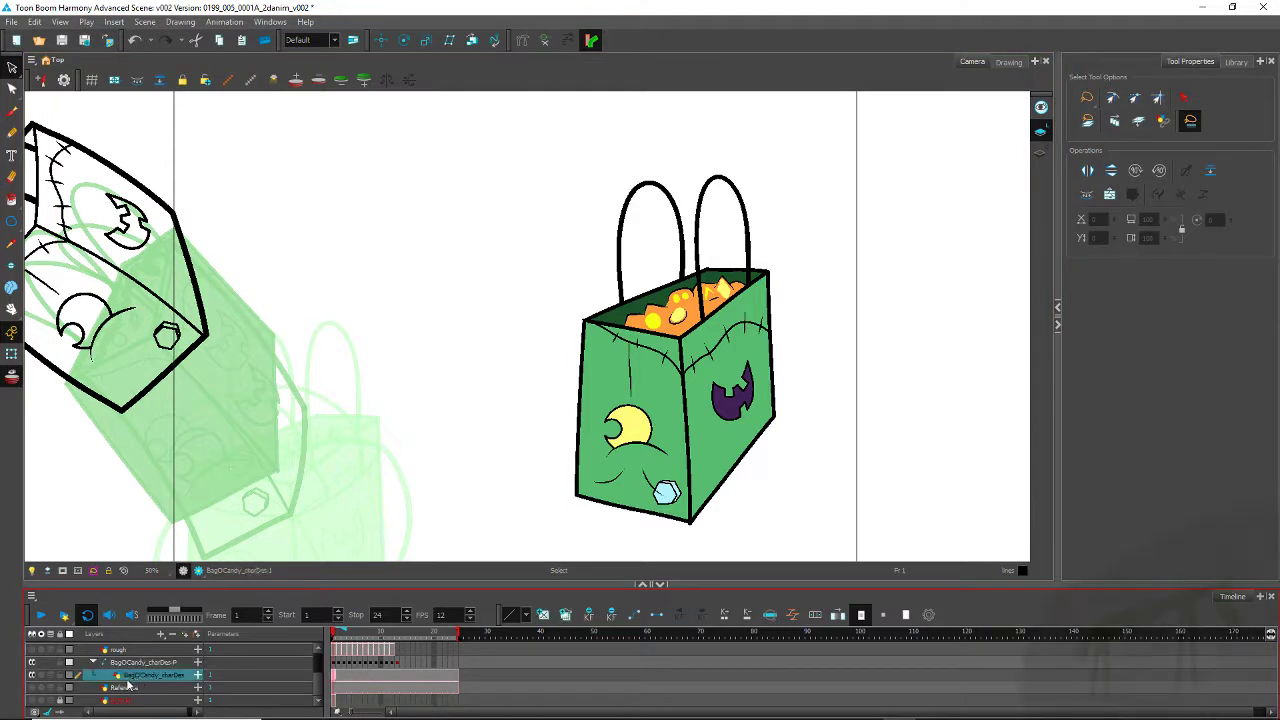
click(32, 677)
click(32, 677)
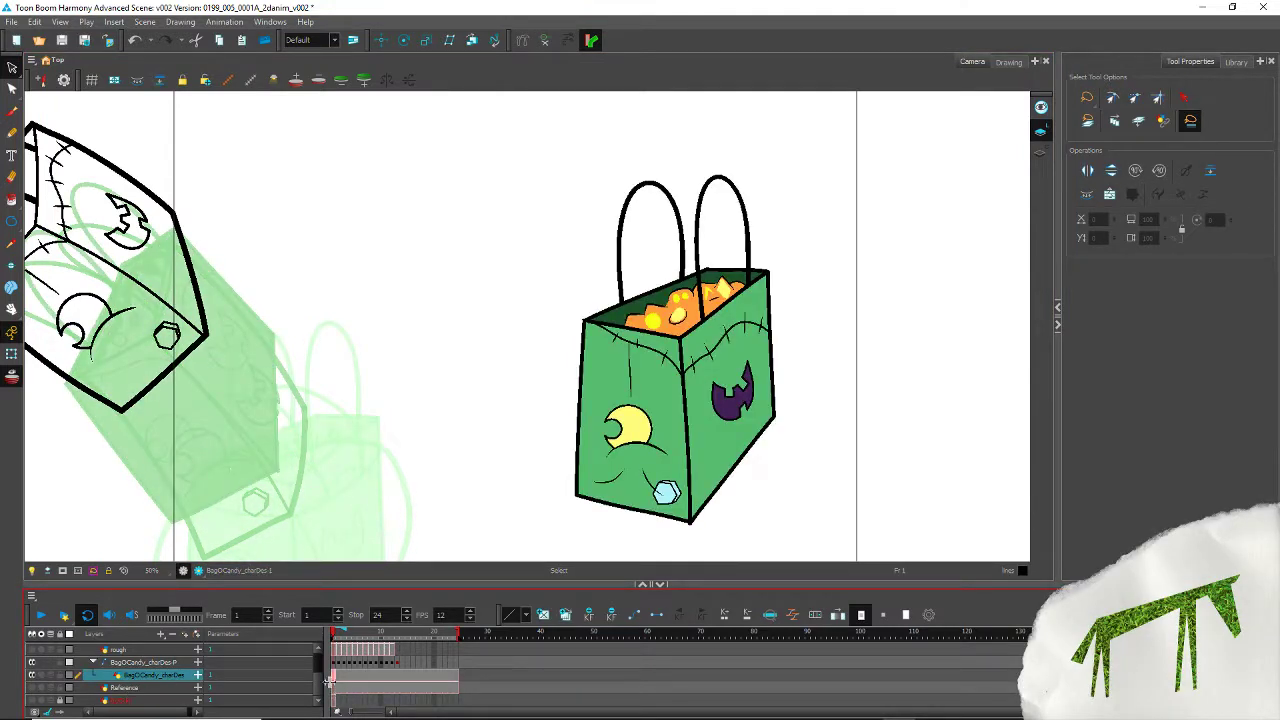
mouse_move(576, 203)
mouse_down()
mouse_move(500, 371)
mouse_move(452, 372)
mouse_up()
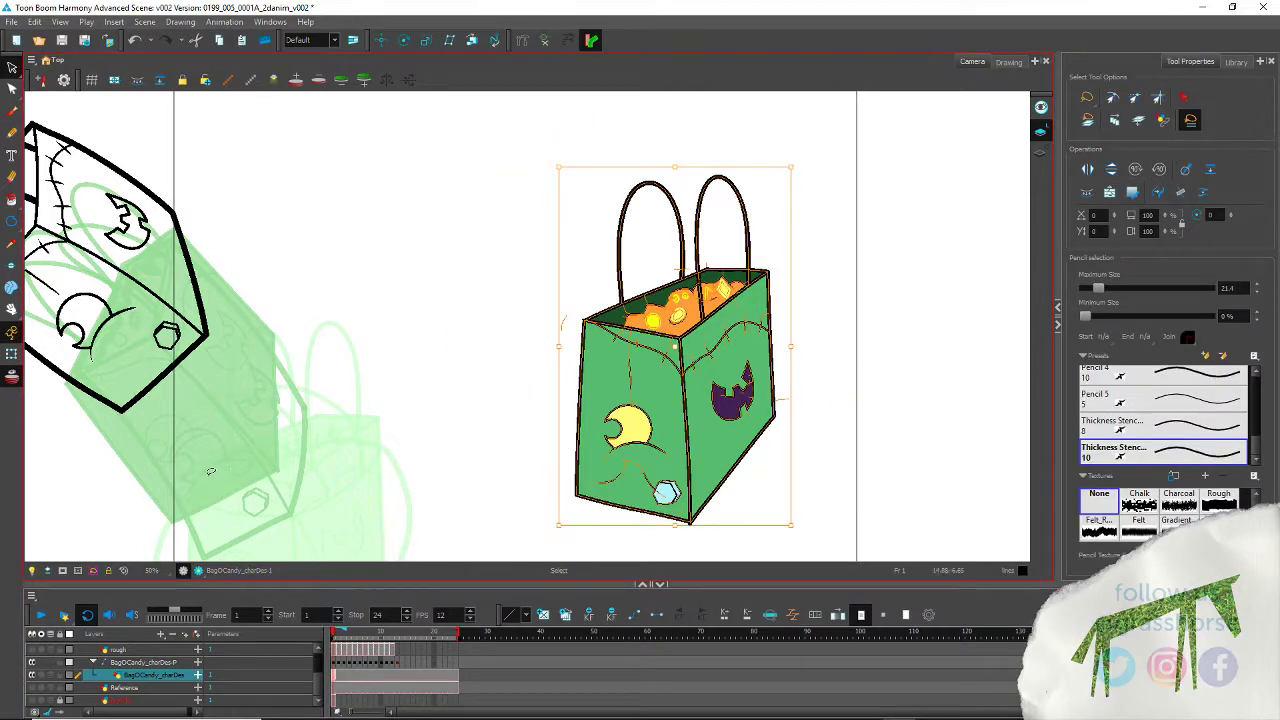
click(549, 294)
scroll(548, 298, up, 5)
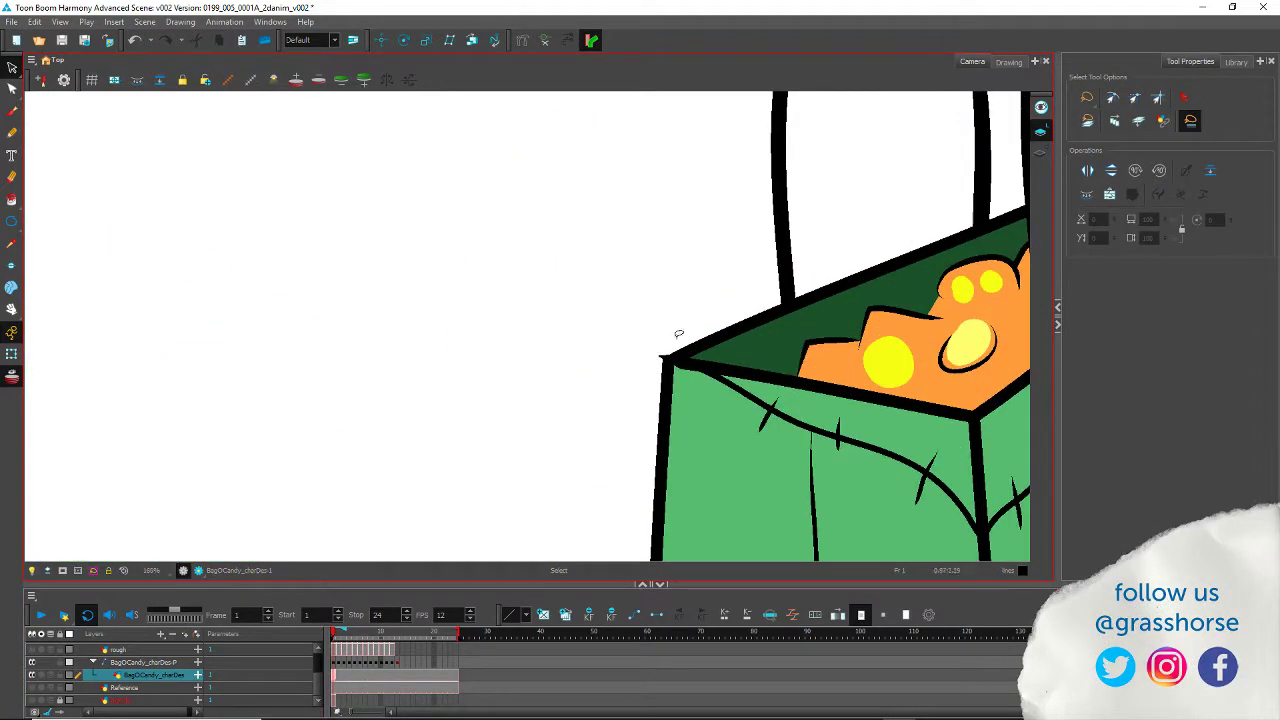
drag(793, 331, 462, 378)
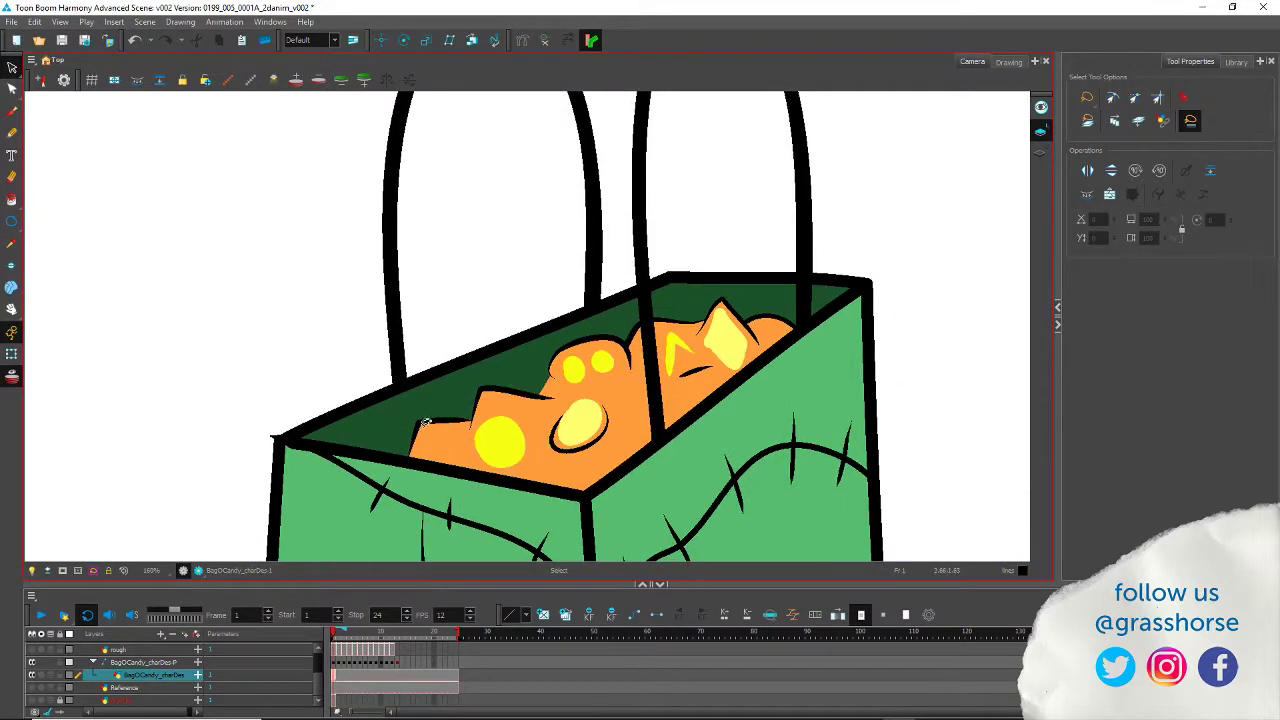
click(426, 420)
shift+click(497, 385)
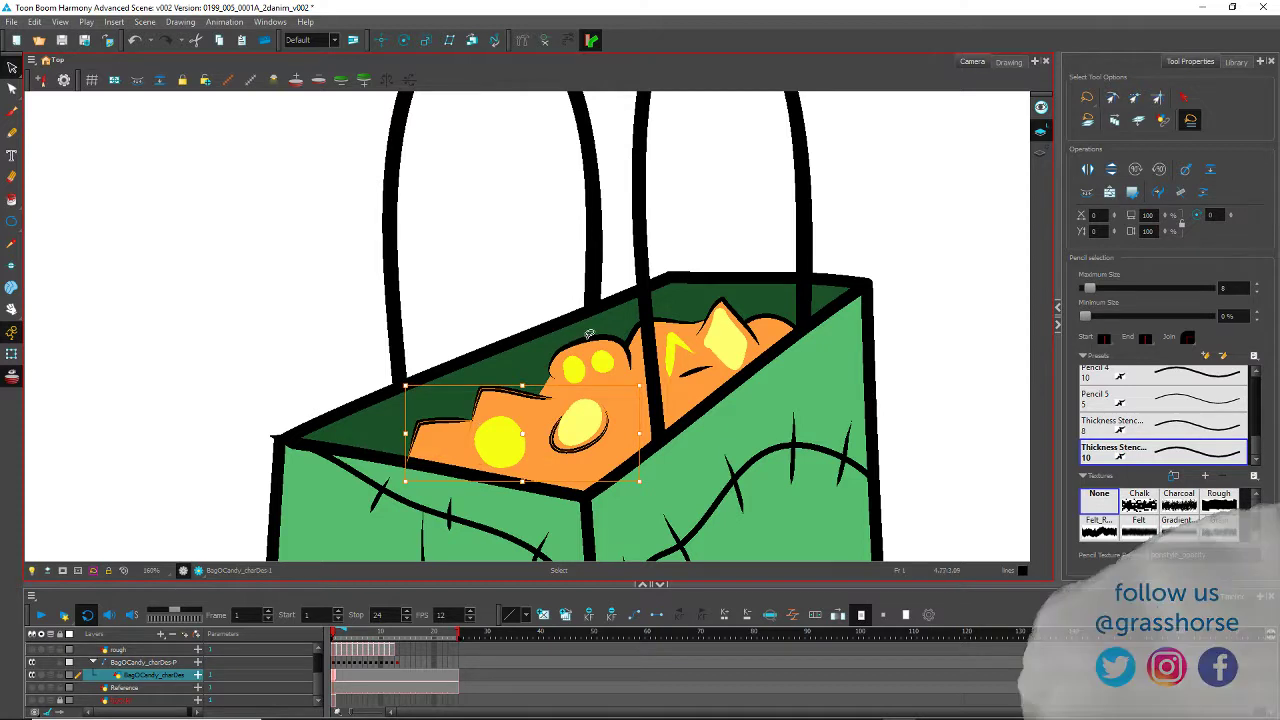
shift+click(588, 336)
shift+click(667, 322)
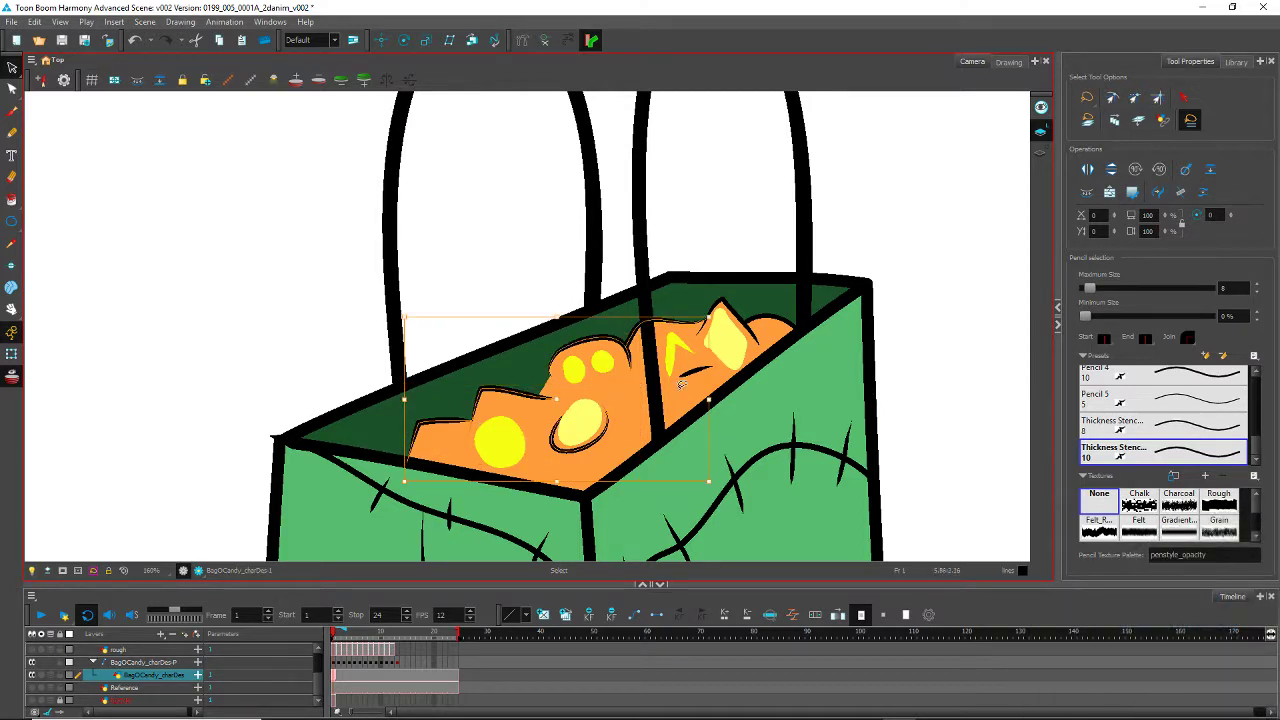
shift+click(731, 311)
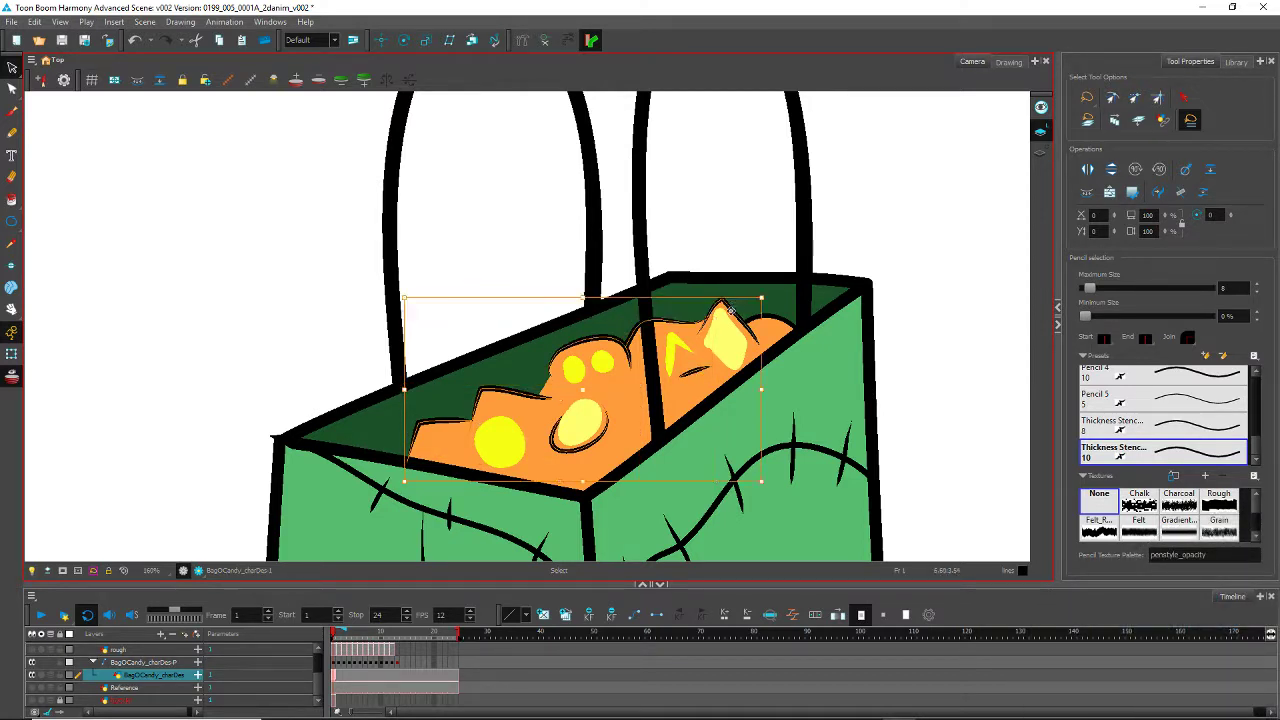
shift+click(782, 316)
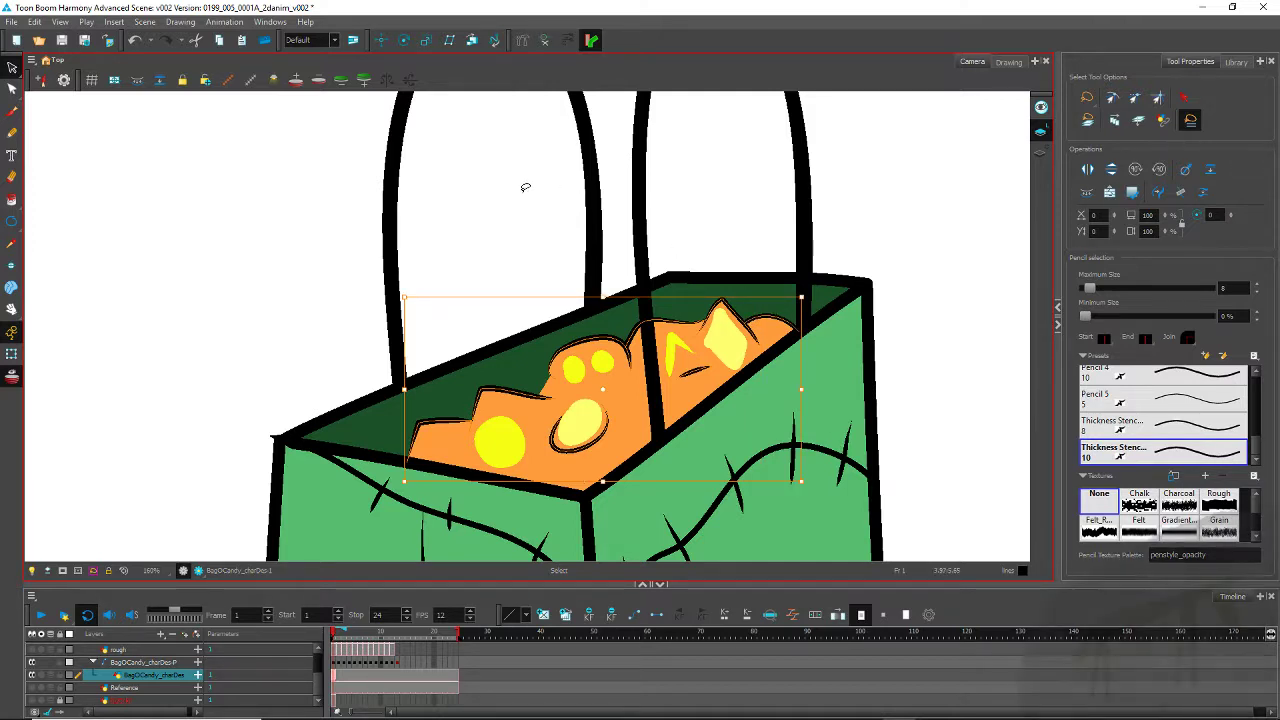
Step: With Pencil 3, draw a short marker stroke at the front corner of the bag's opening and copy it together with the candy outlines
click(12, 133)
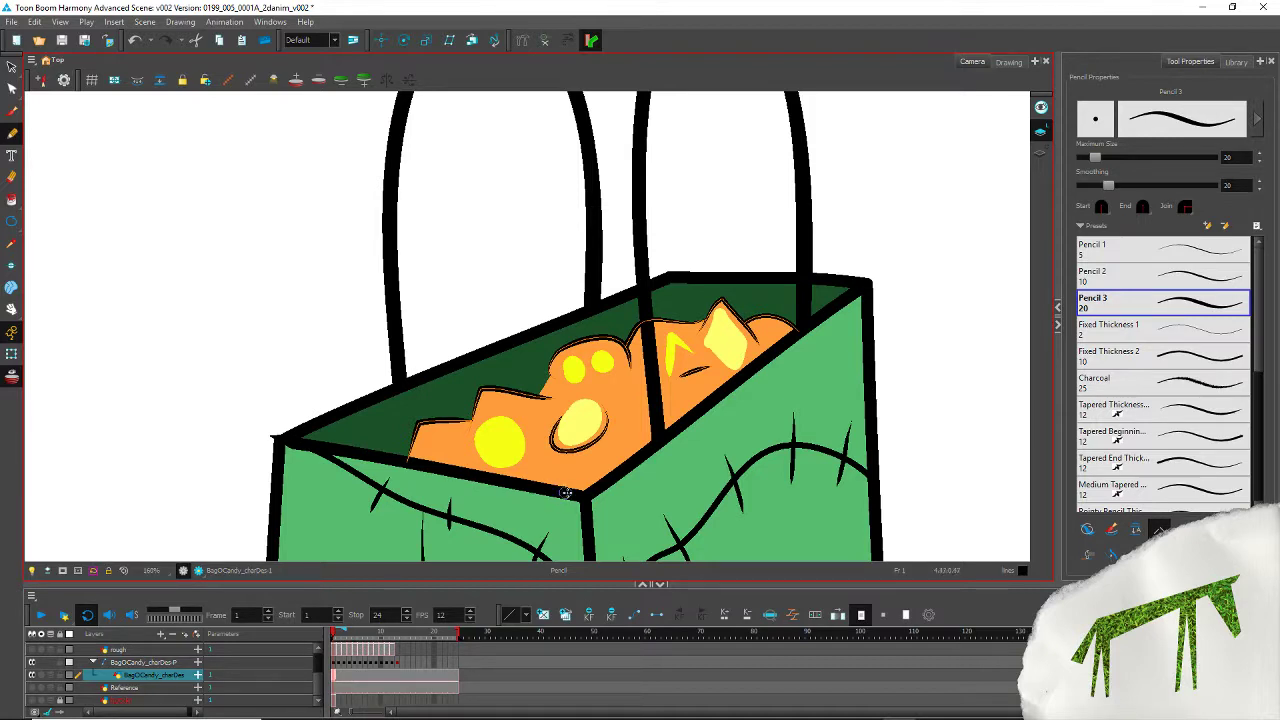
drag(567, 494, 608, 486)
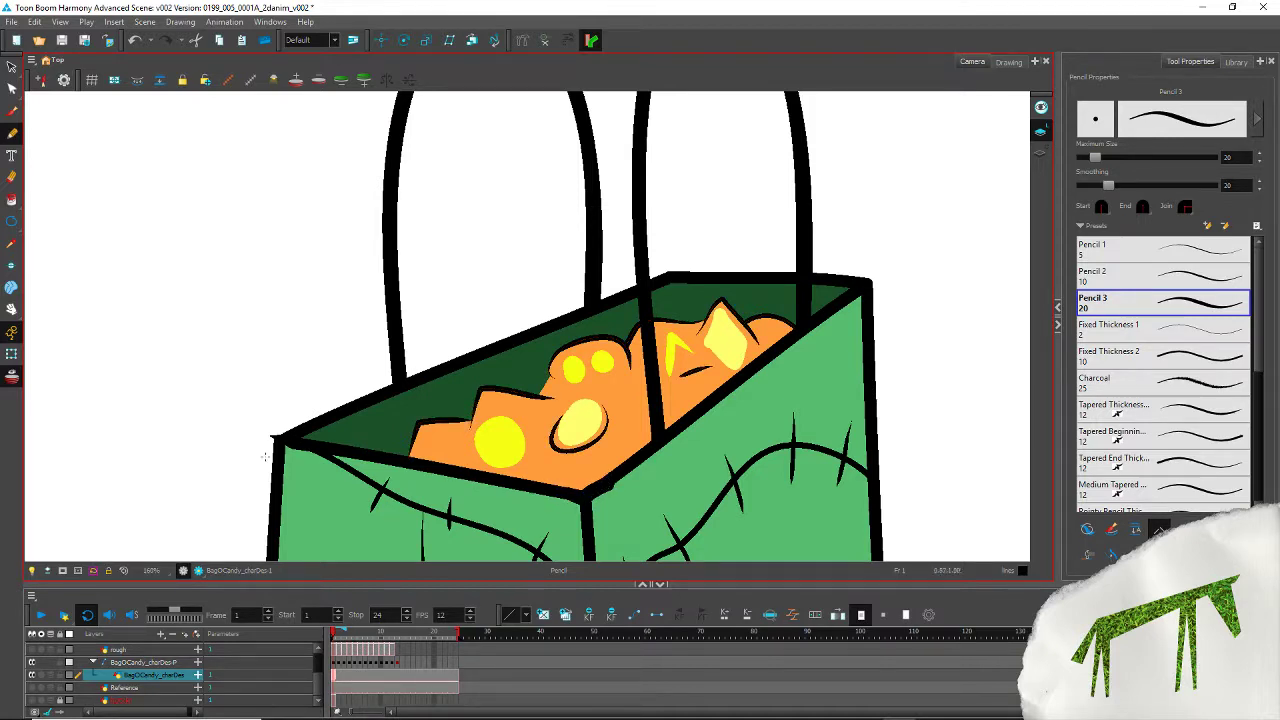
click(12, 66)
click(580, 494)
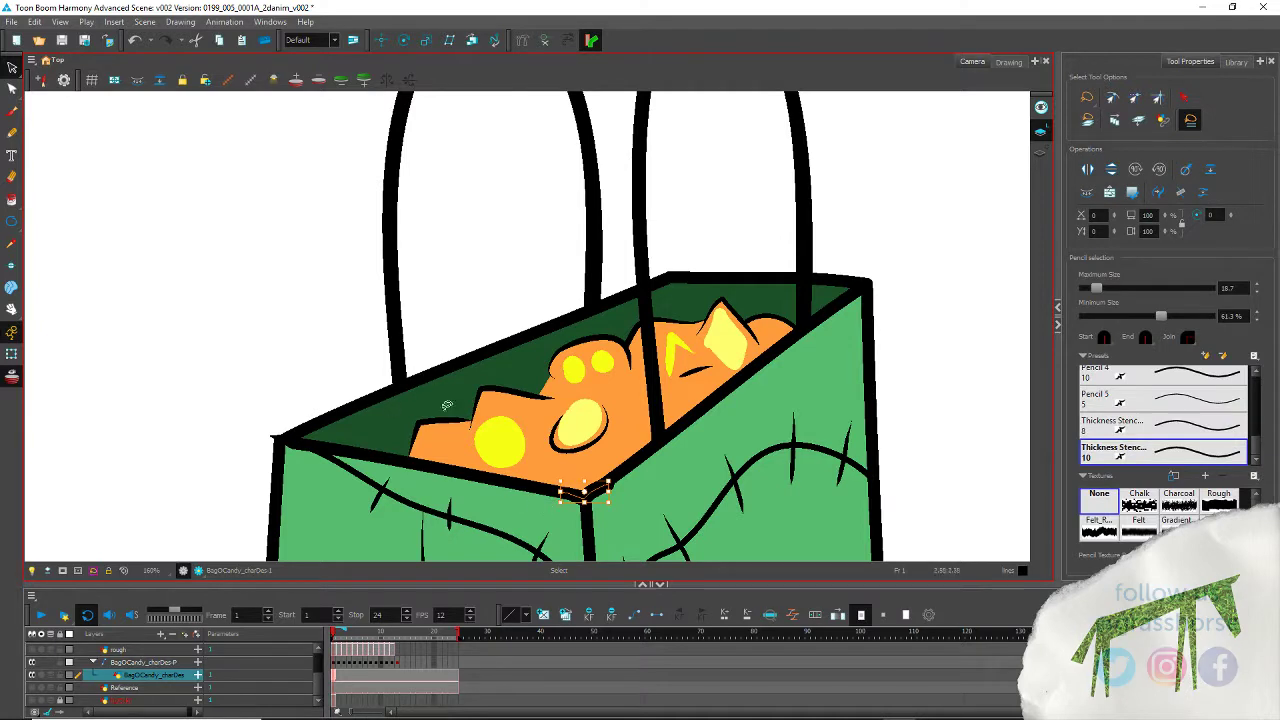
shift+click(434, 416)
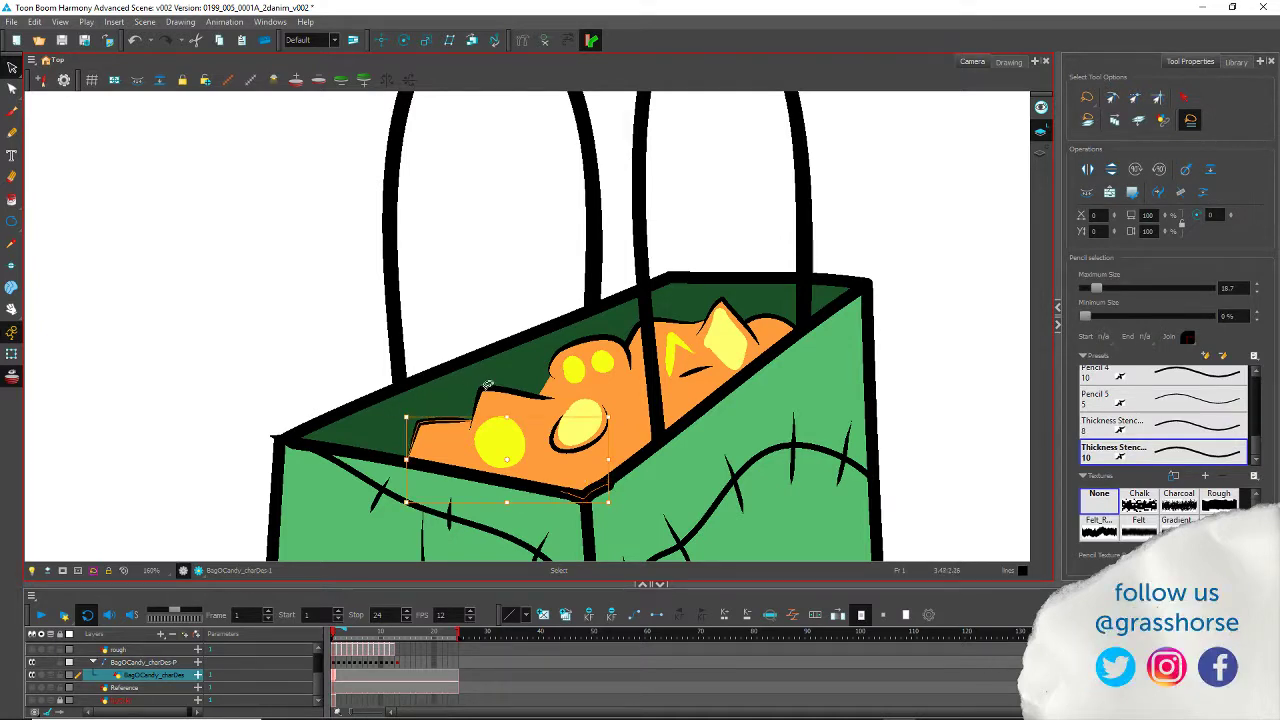
shift+click(557, 391)
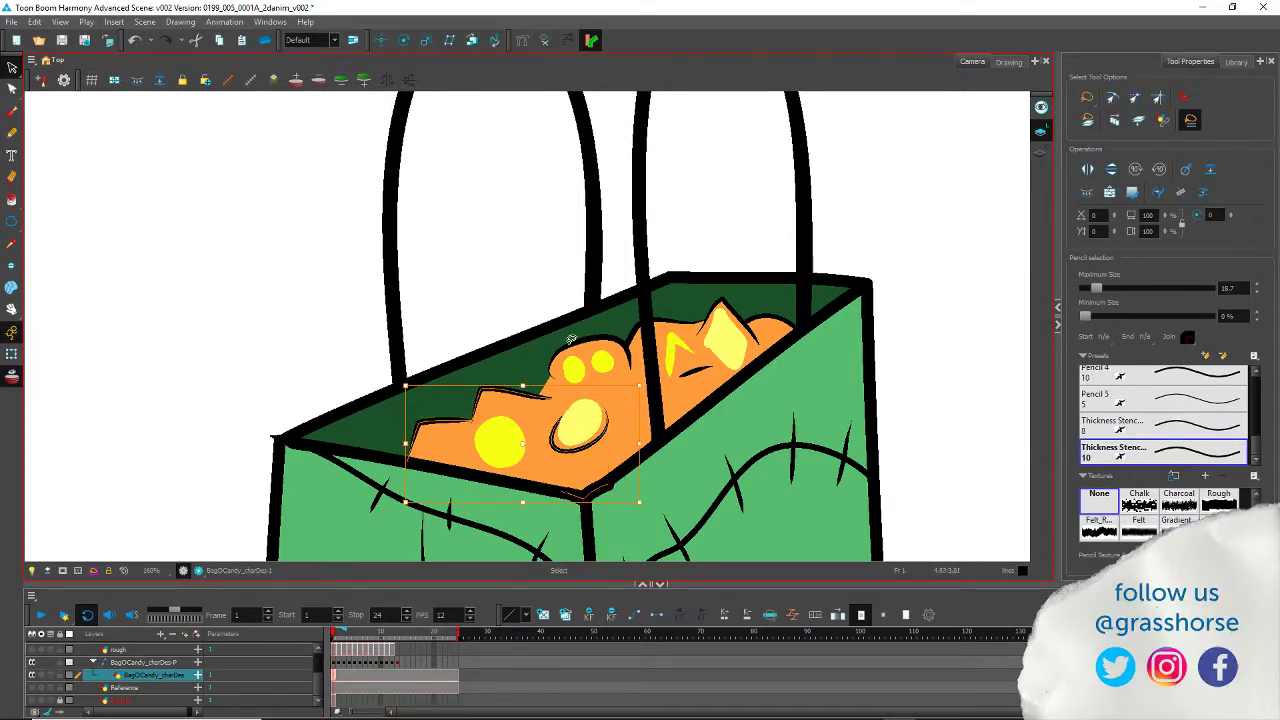
shift+click(570, 342)
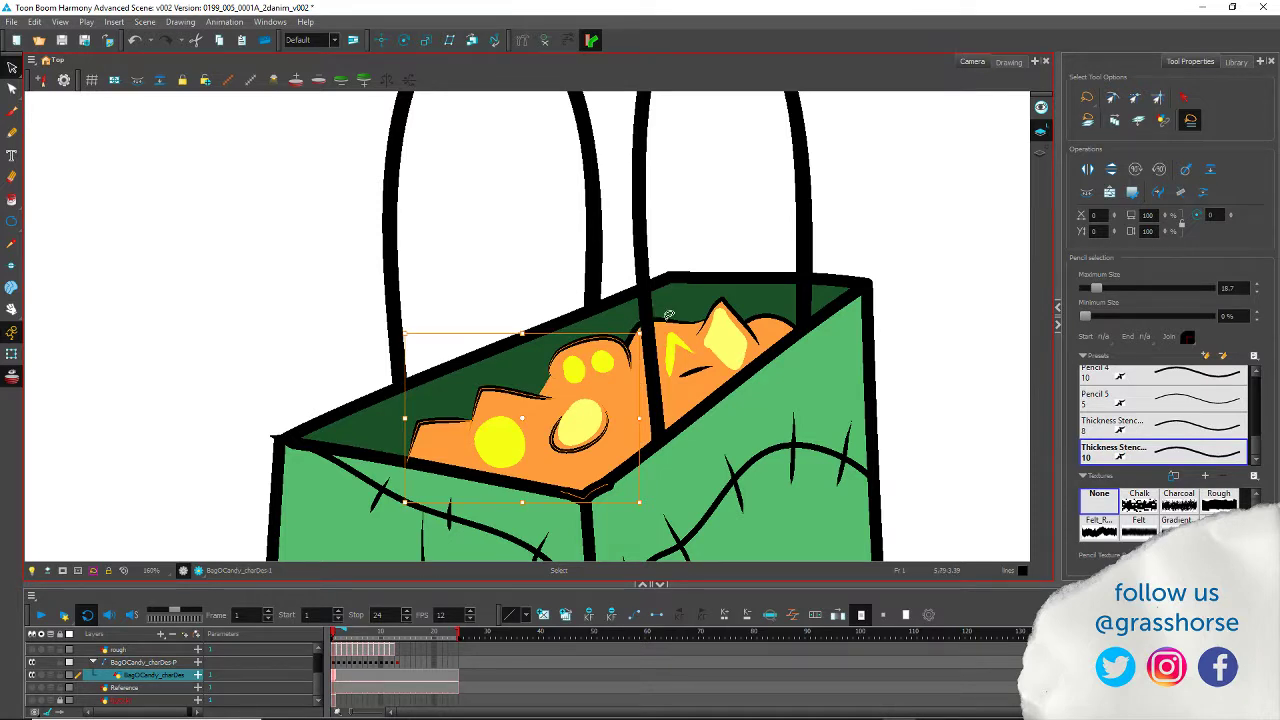
shift+click(668, 315)
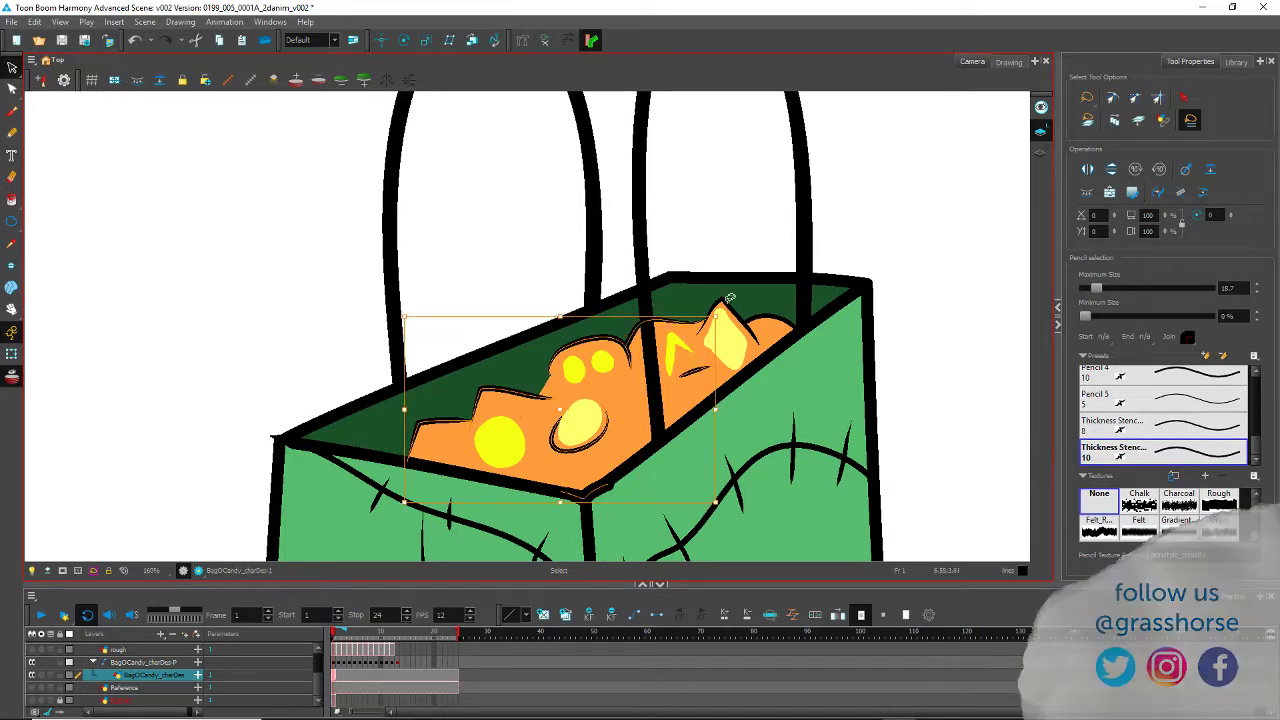
shift+click(730, 302)
shift+click(780, 314)
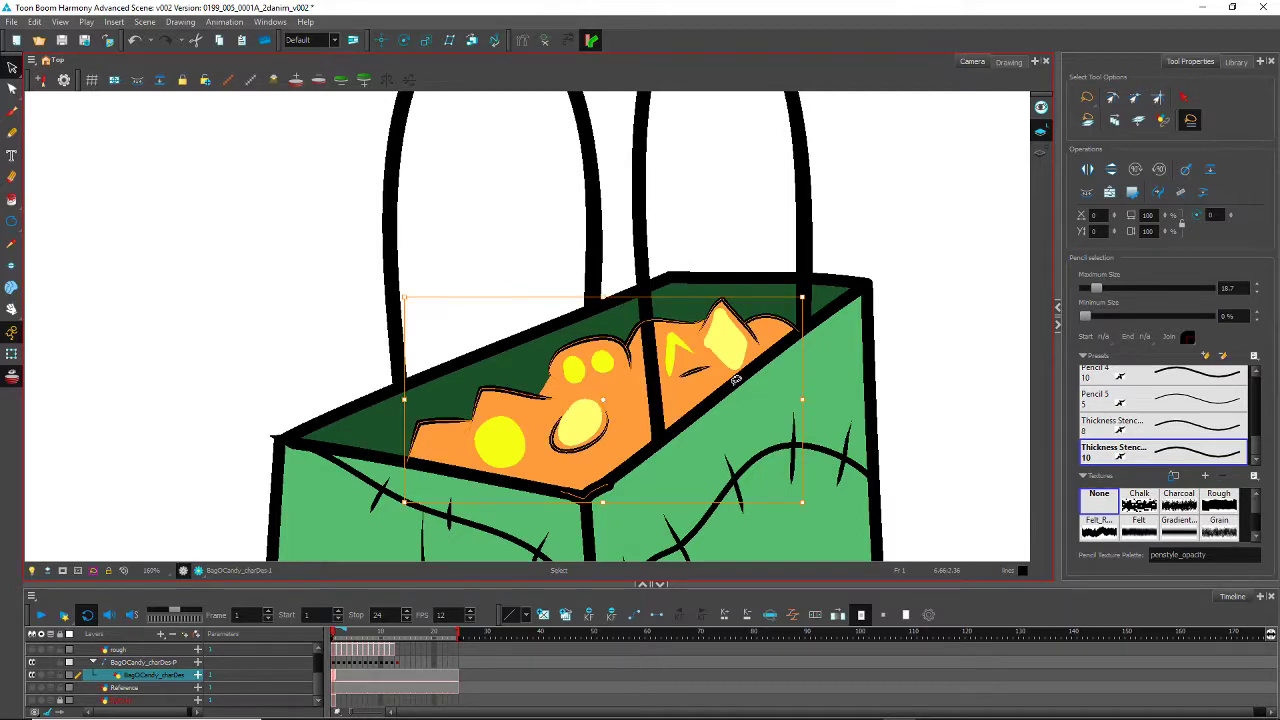
Step: Hide the BagOCandy_charDes layer and paste the copied candy outlines into frame 1 of the bagOCandy_rough layer
scroll(314, 268, down, 4)
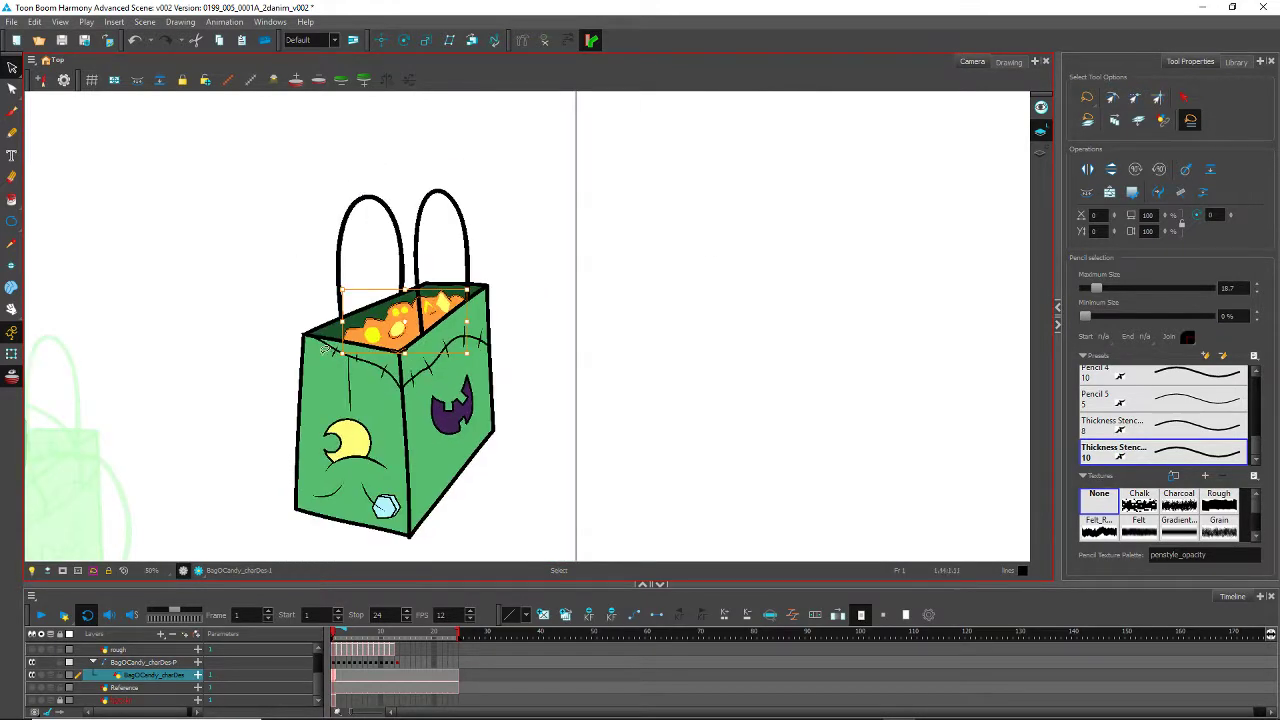
click(33, 676)
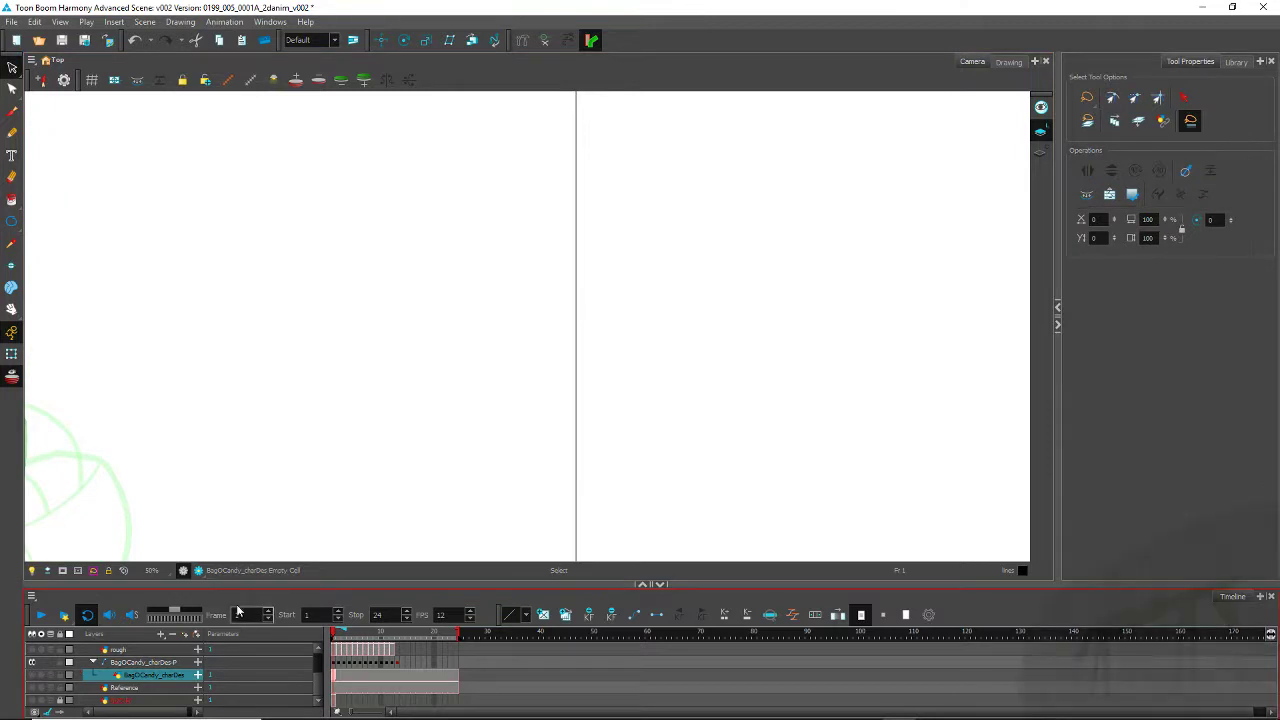
click(337, 650)
scroll(334, 688, up, 2)
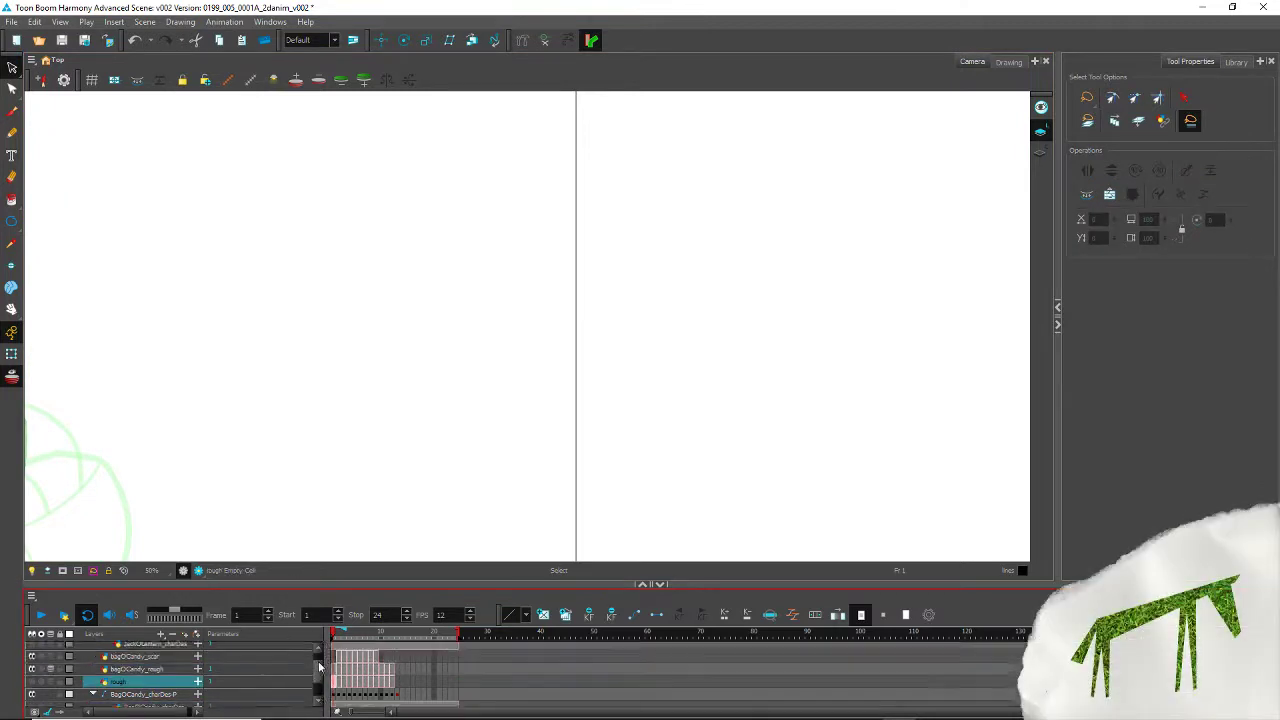
click(334, 687)
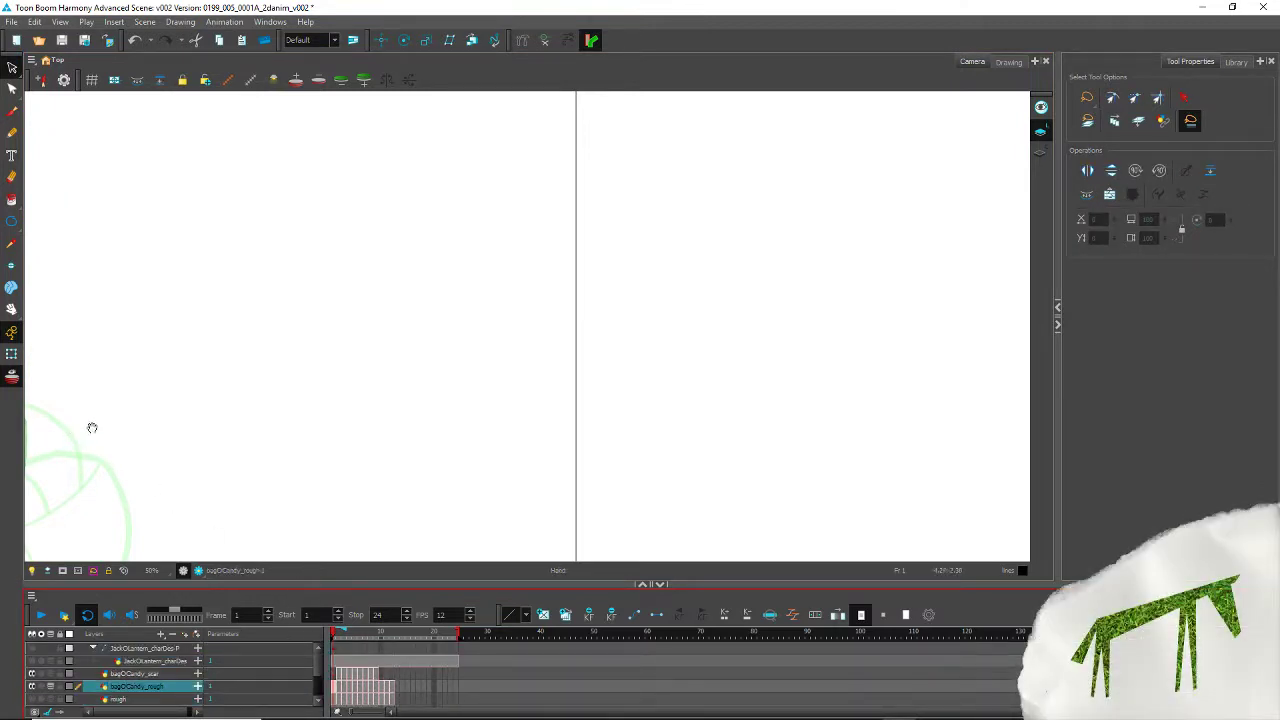
drag(94, 428, 820, 349)
mouse_move(352, 212)
mouse_down()
mouse_move(431, 283)
mouse_move(448, 411)
mouse_up()
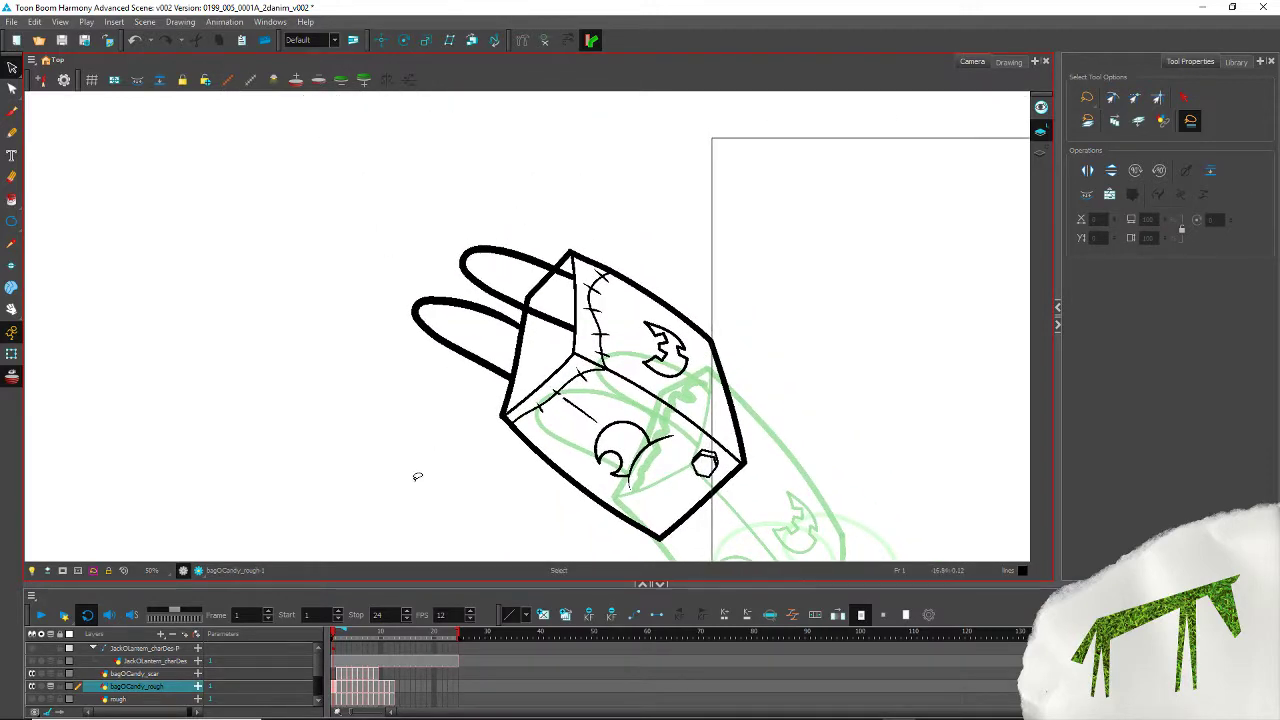
key(ctrl+a)
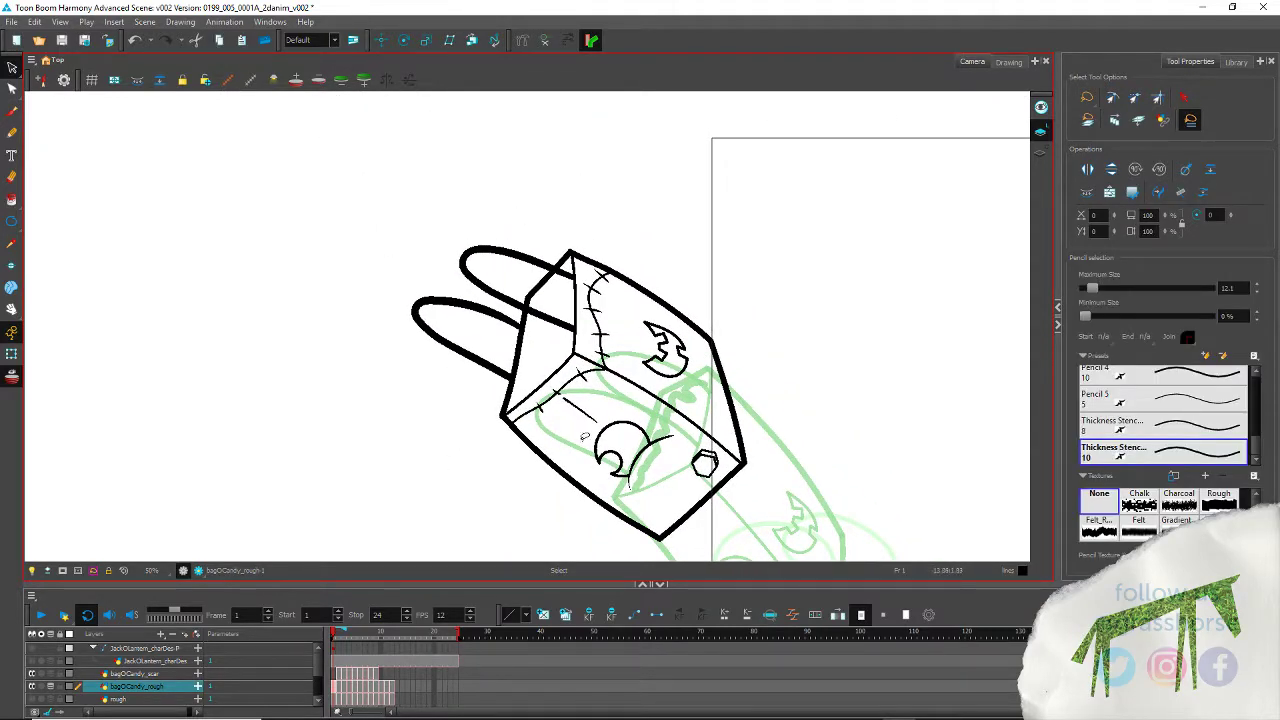
Step: Move the pasted candy outlines onto the tilted bag, matching the marker stroke to the front corner of its opening
key(space)
mouse_move(798, 523)
mouse_down()
mouse_move(132, 198)
mouse_move(463, 455)
mouse_move(554, 495)
mouse_up()
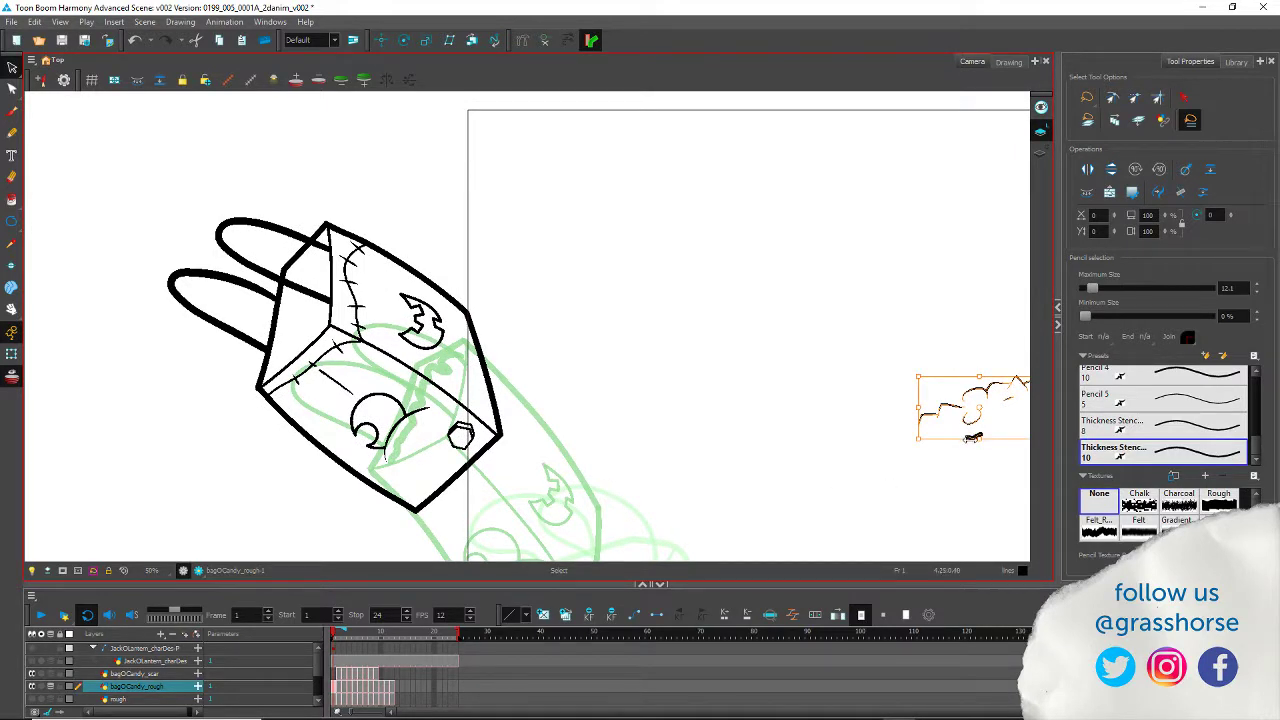
mouse_move(972, 422)
mouse_down()
mouse_move(823, 366)
mouse_move(350, 290)
mouse_move(325, 308)
mouse_up()
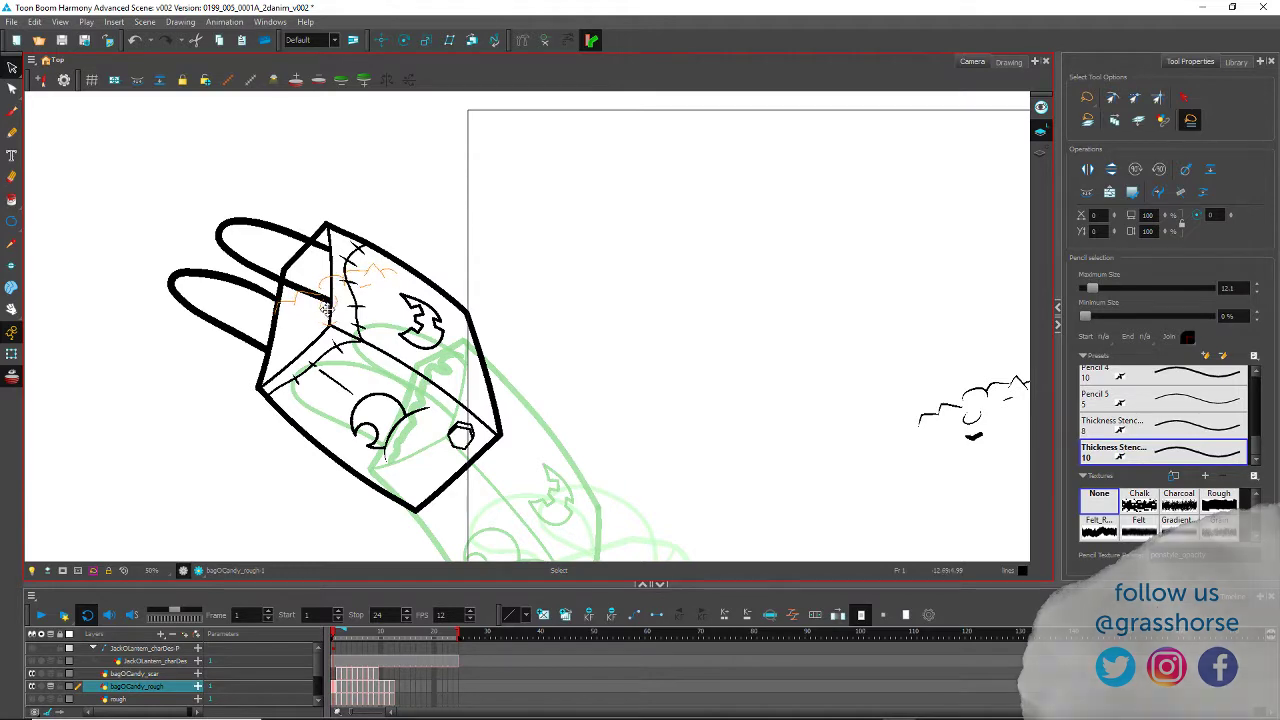
scroll(272, 288, up, 2)
scroll(308, 315, up, 3)
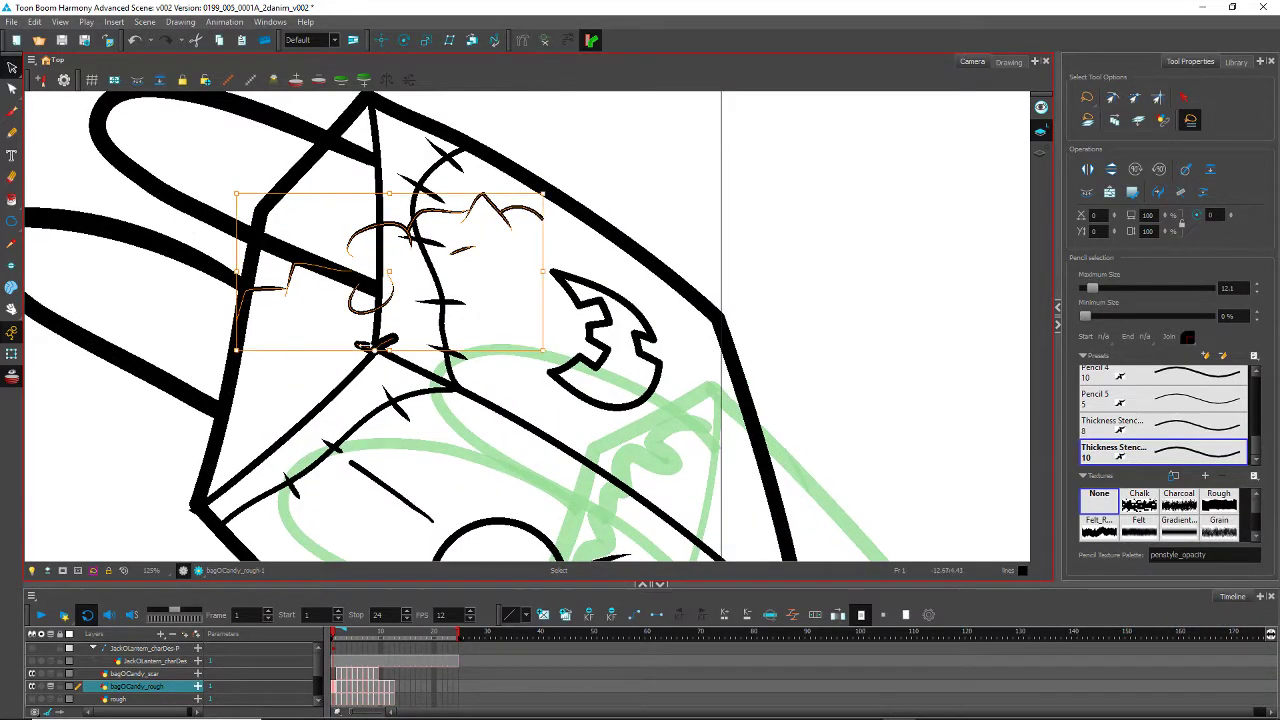
Step: Rotate the selected candy outline on frame 1 upright and align its corner mark with the inner corner of the bag's opening
mouse_move(230, 362)
mouse_down()
mouse_move(258, 503)
mouse_move(282, 531)
mouse_move(266, 507)
mouse_up()
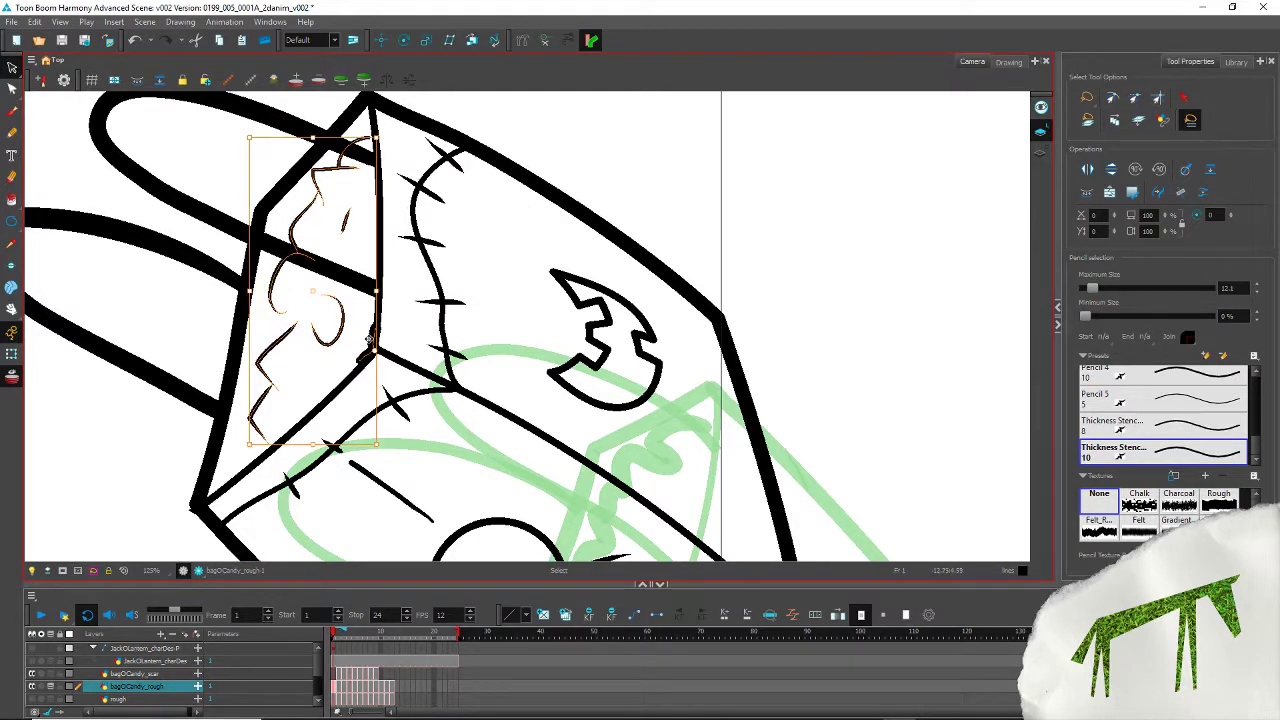
click(371, 338)
drag(371, 338, 266, 236)
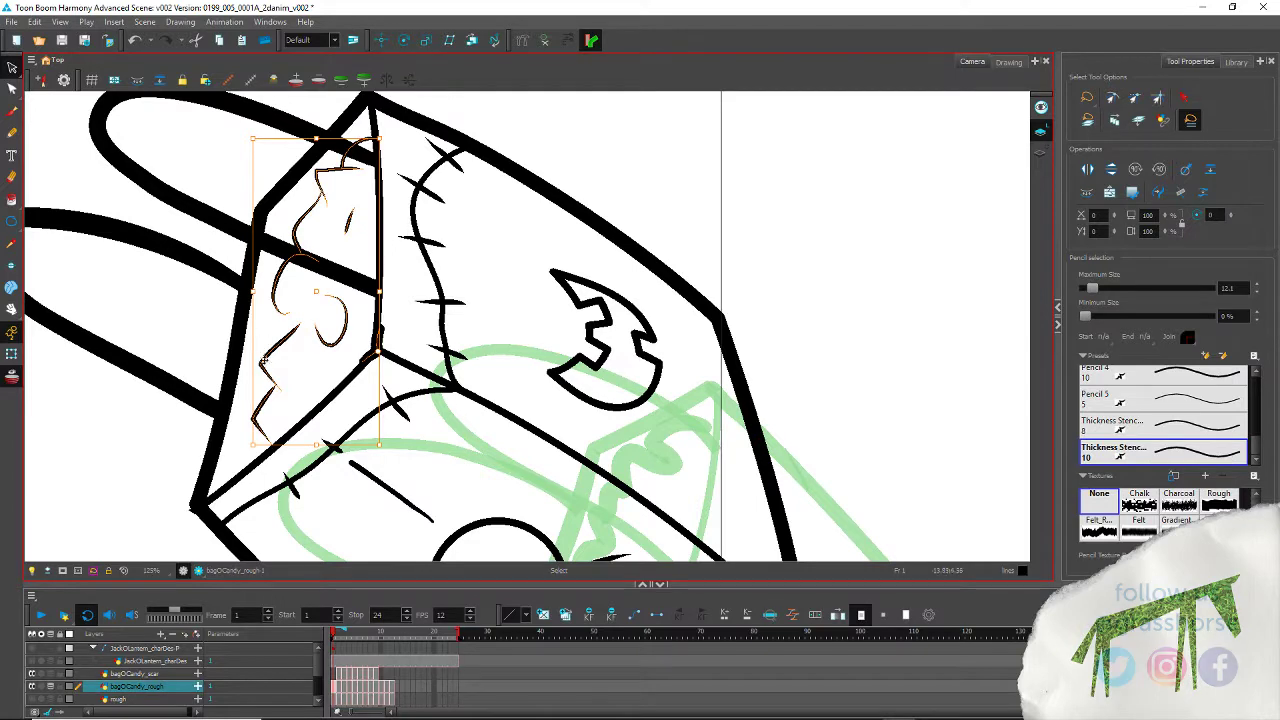
Step: Delete the thick scribbled candy line inside the bag's opening on frame 2
key(.)
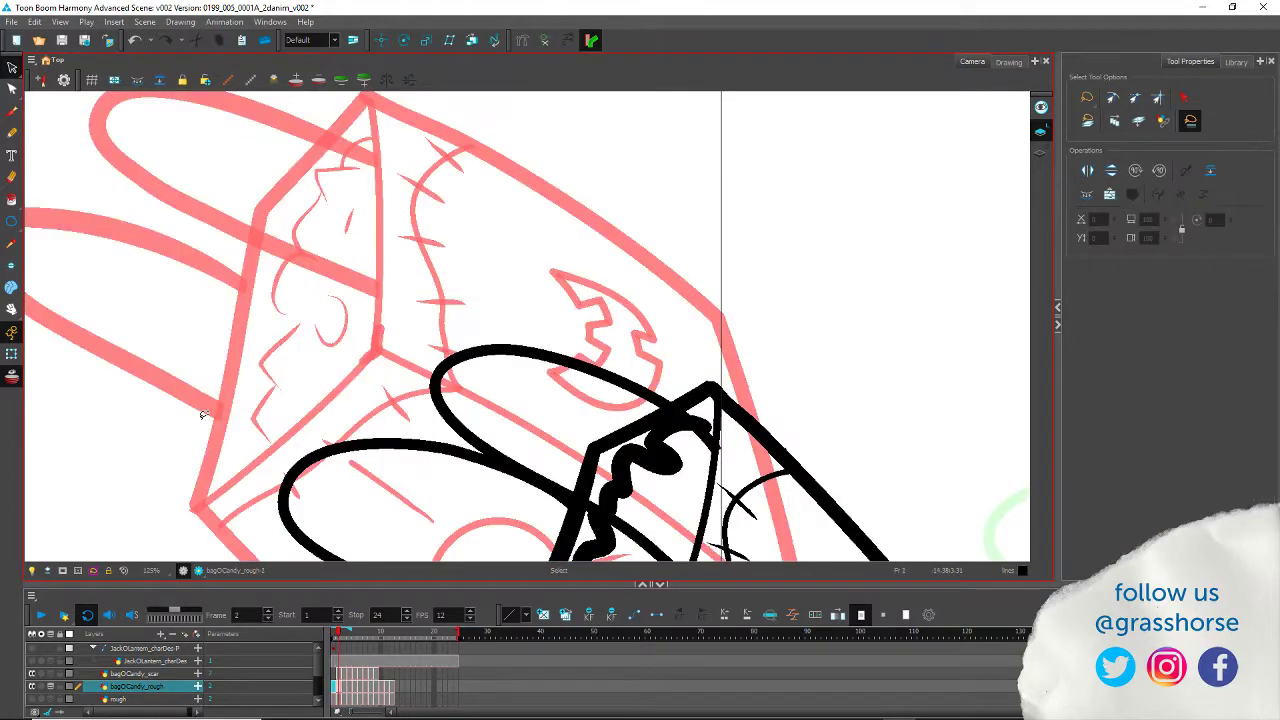
drag(466, 477, 391, 163)
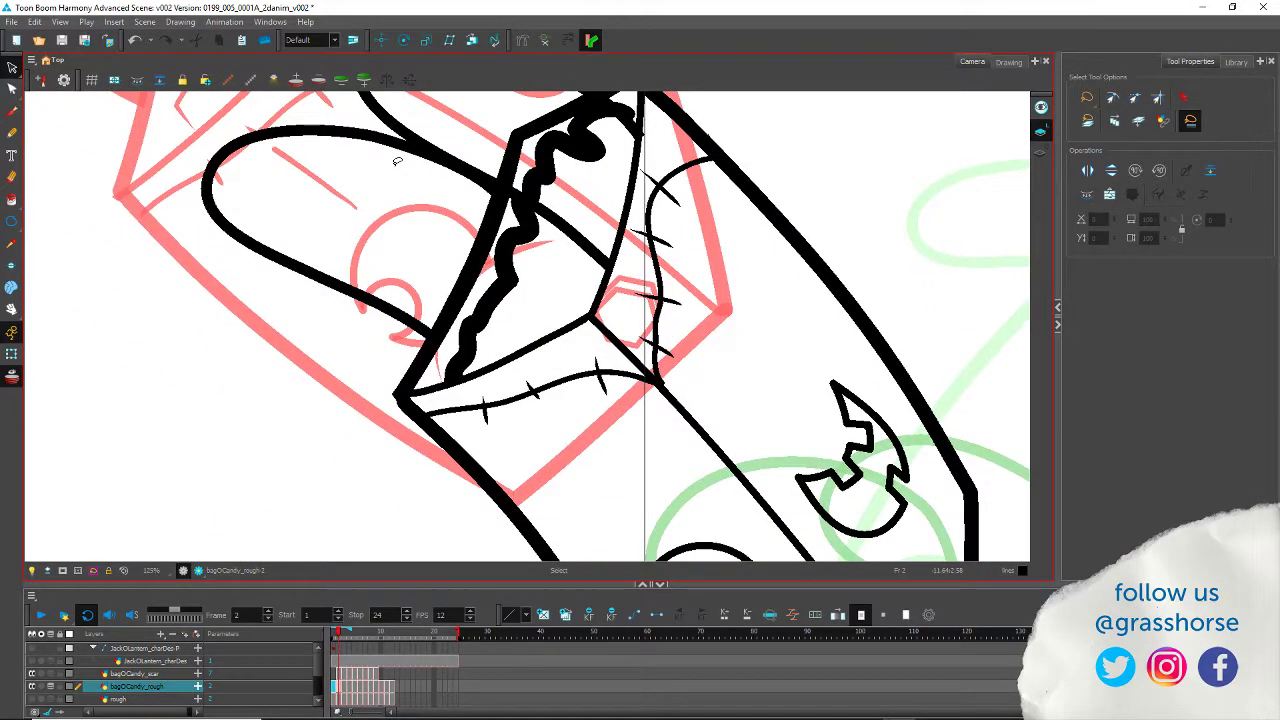
click(500, 288)
key(Delete)
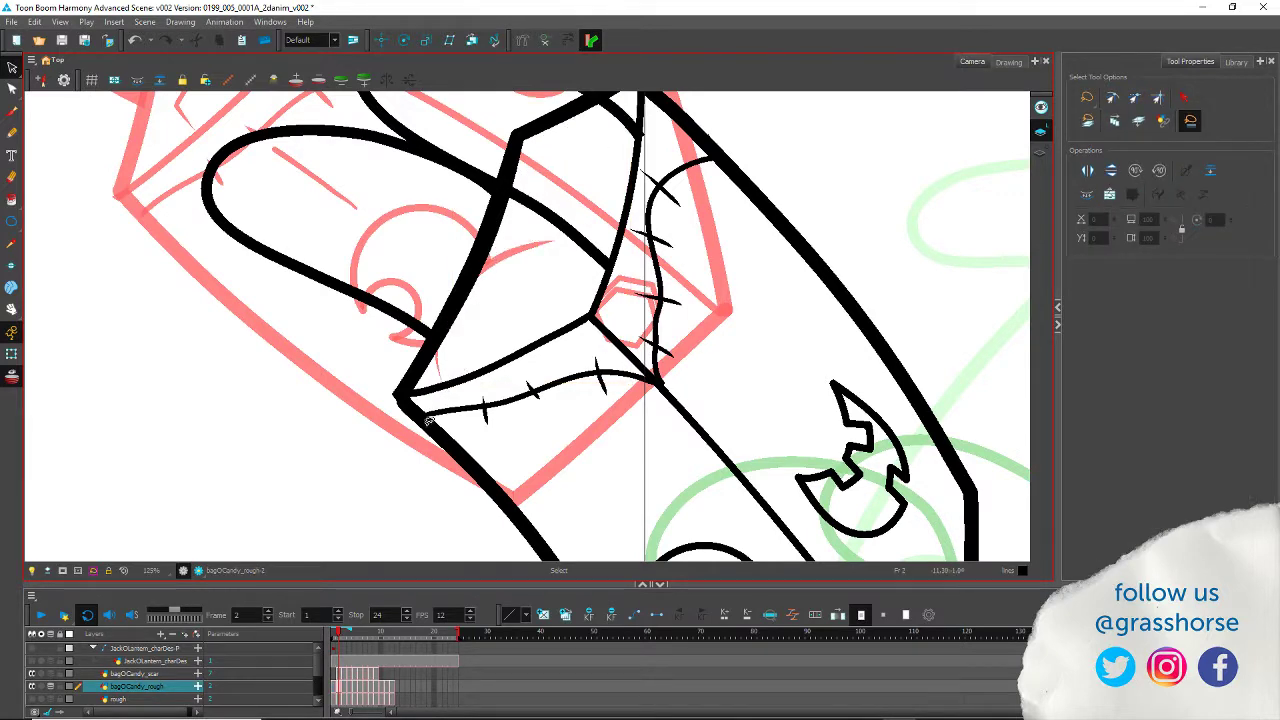
Step: Paste the candy outline on frame 2, align it with the opening's inner corner, and rotate it to follow the bag's tilt
key(ctrl+v)
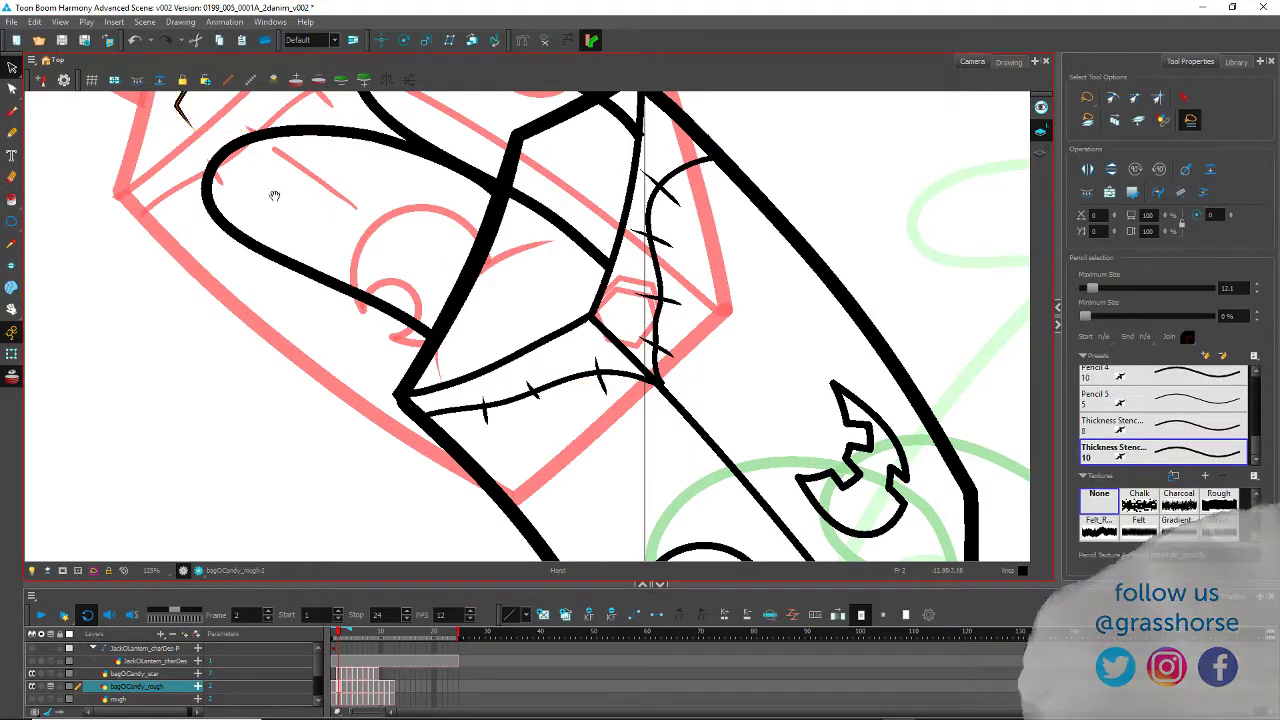
drag(274, 194, 282, 286)
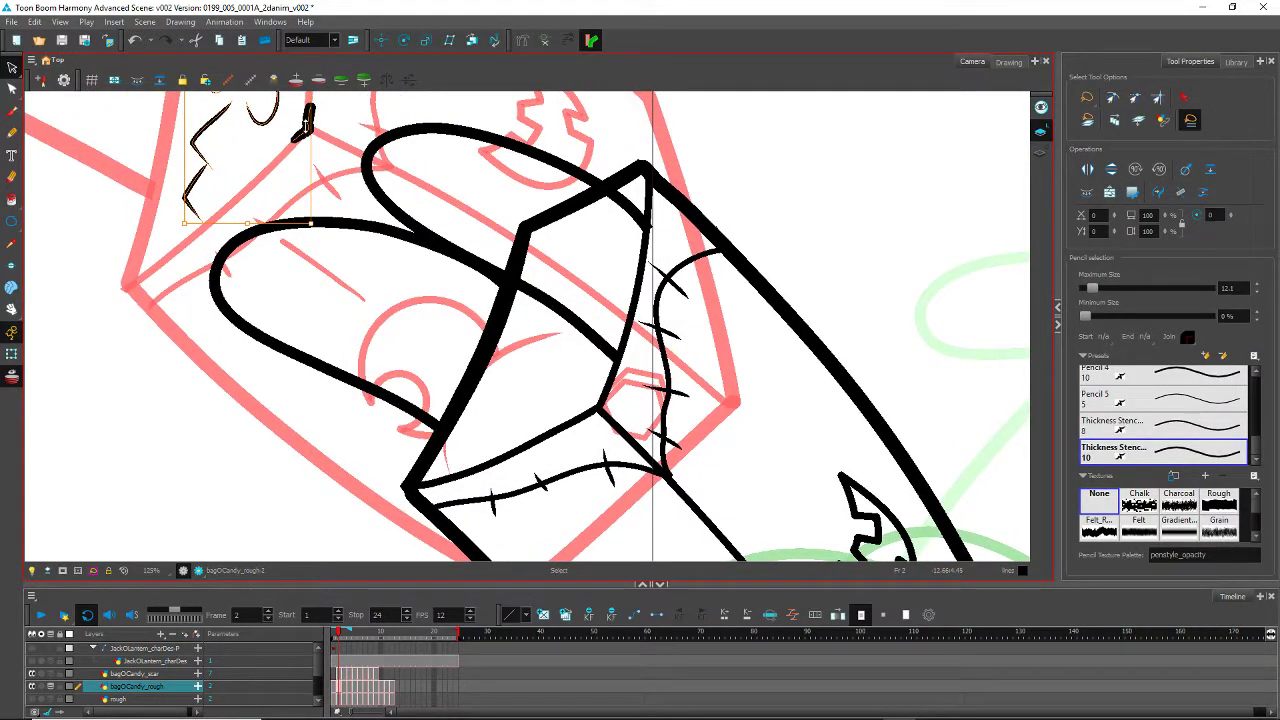
mouse_move(303, 122)
mouse_down()
mouse_move(403, 197)
mouse_move(591, 402)
mouse_move(541, 398)
mouse_up()
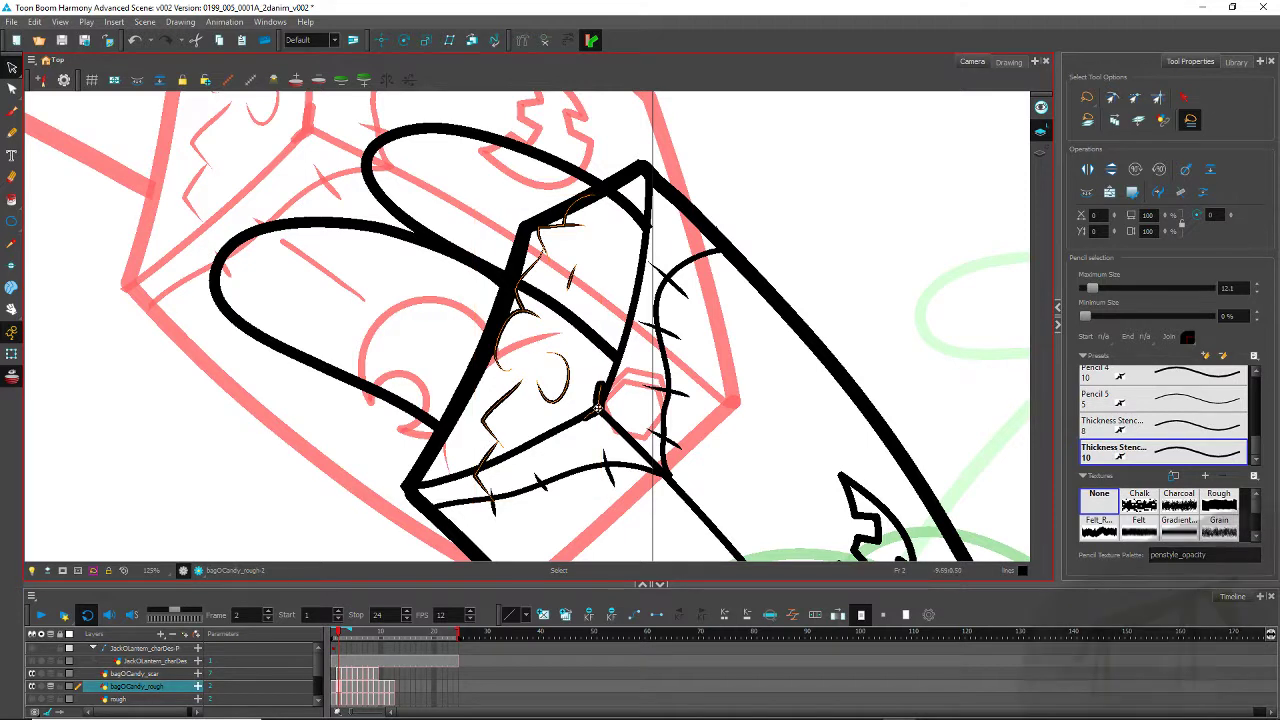
drag(470, 507, 444, 478)
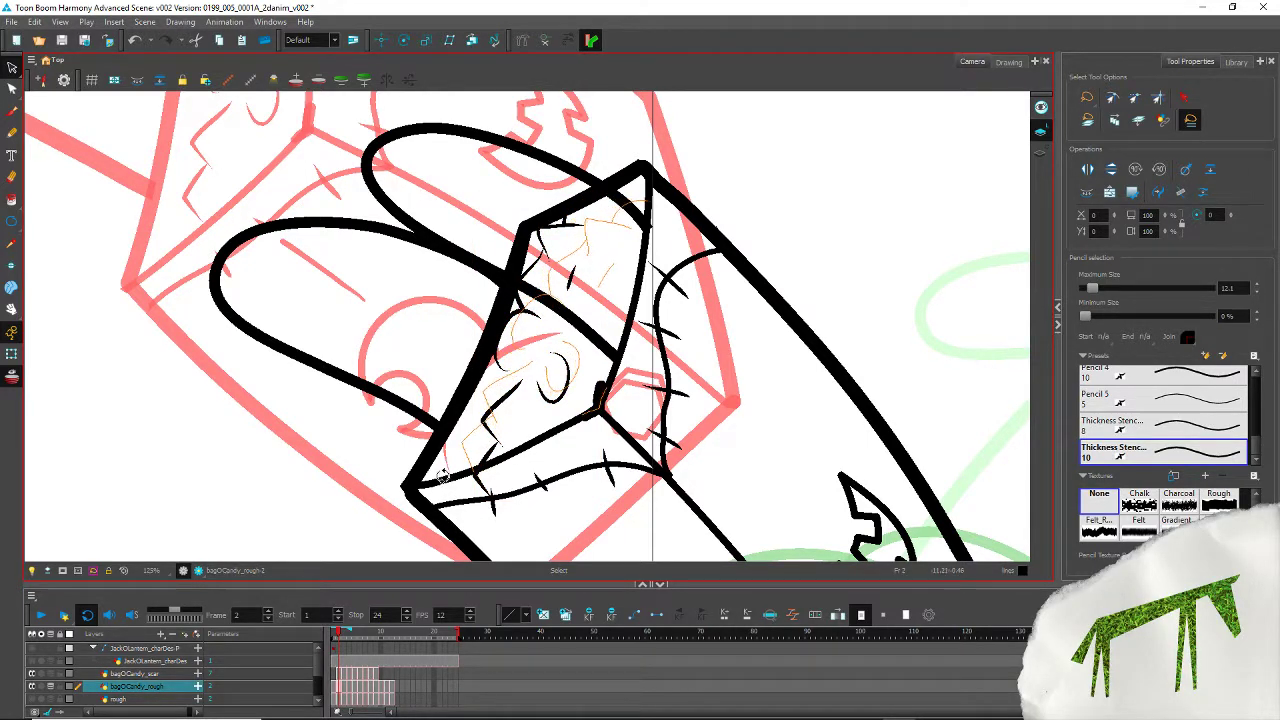
drag(443, 477, 443, 477)
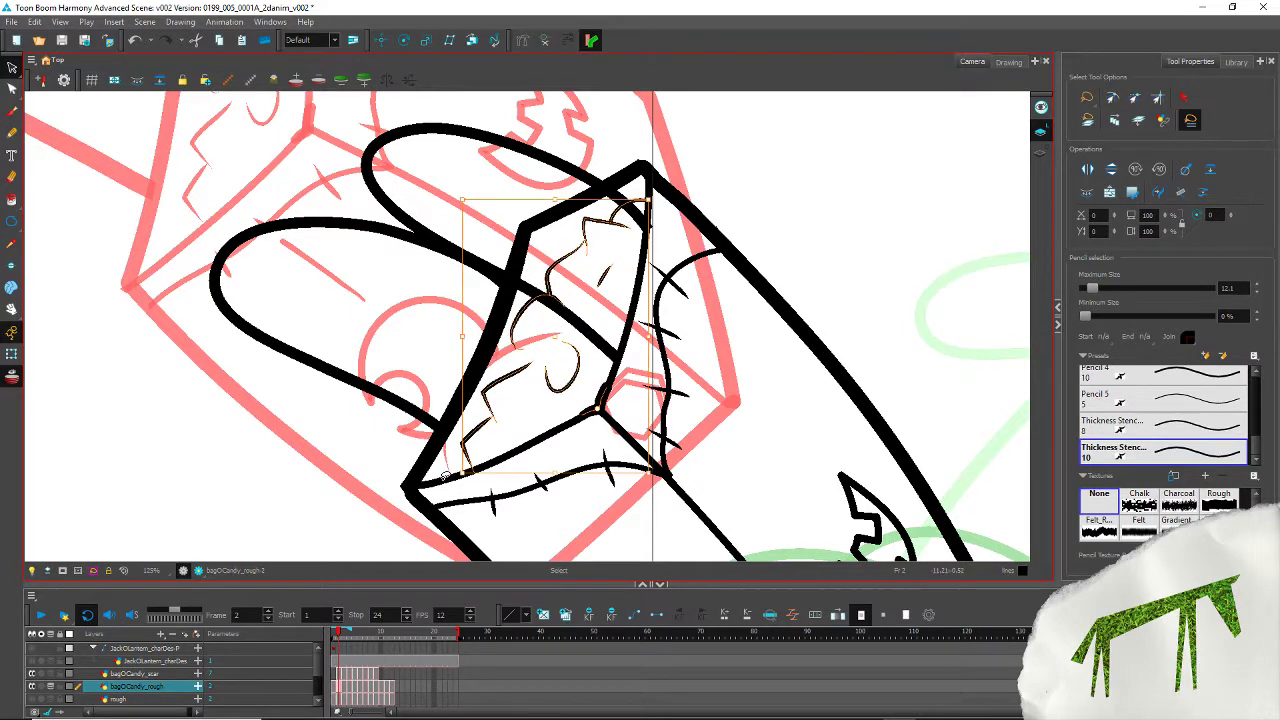
Step: Paste the candy outline on frame 3 and move it so its corner mark meets the inner corner of the bag's opening
key(.)
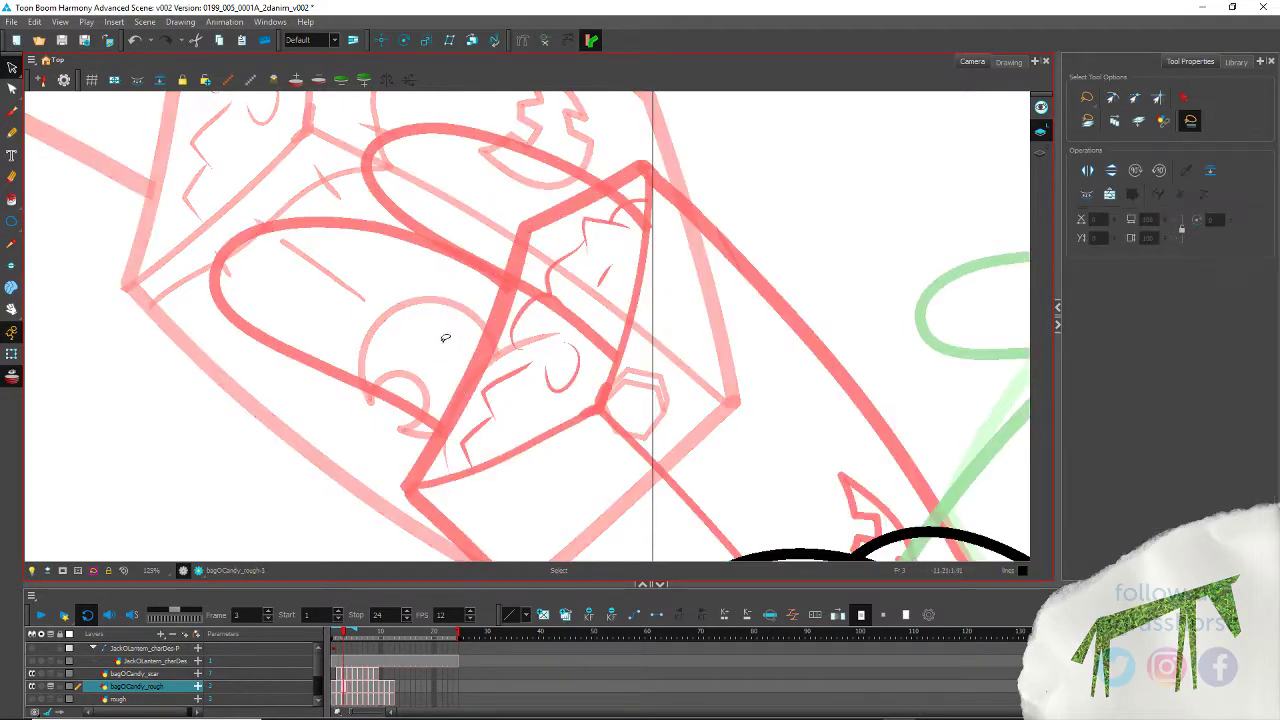
key(space)
mouse_move(585, 533)
mouse_down()
mouse_move(469, 374)
mouse_move(529, 425)
mouse_up()
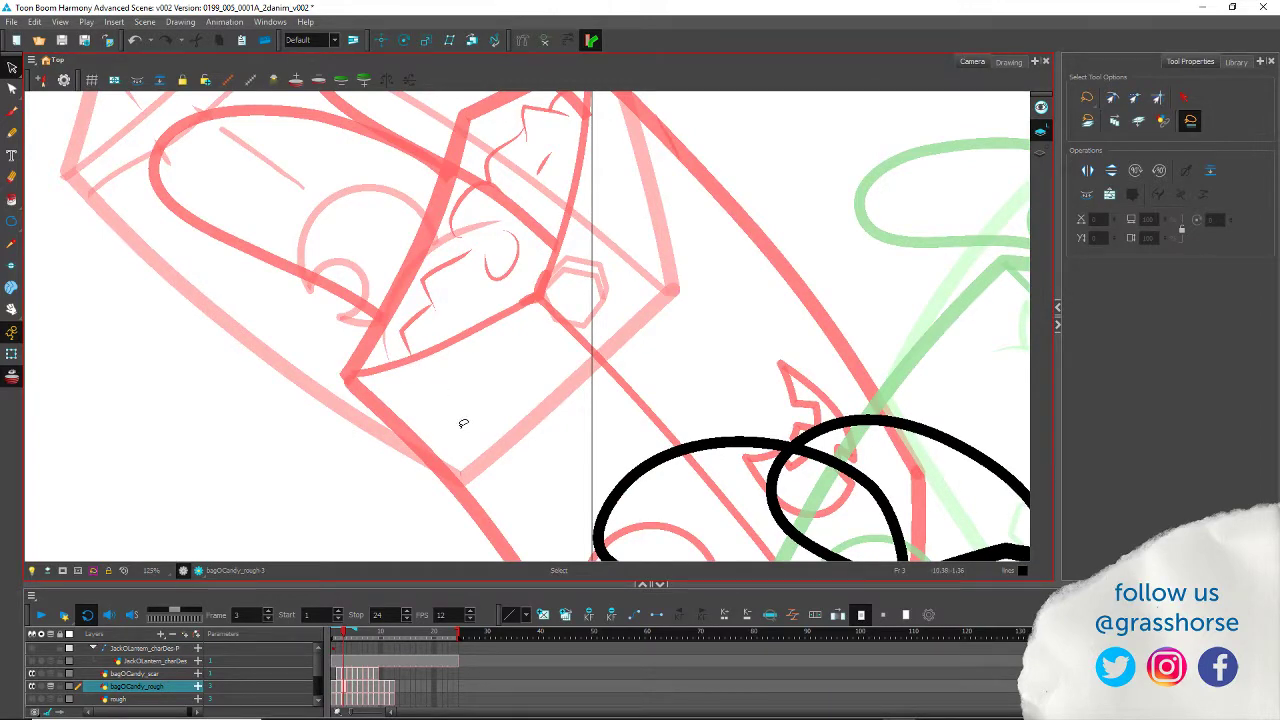
key(ctrl+v)
key(space)
drag(228, 196, 303, 353)
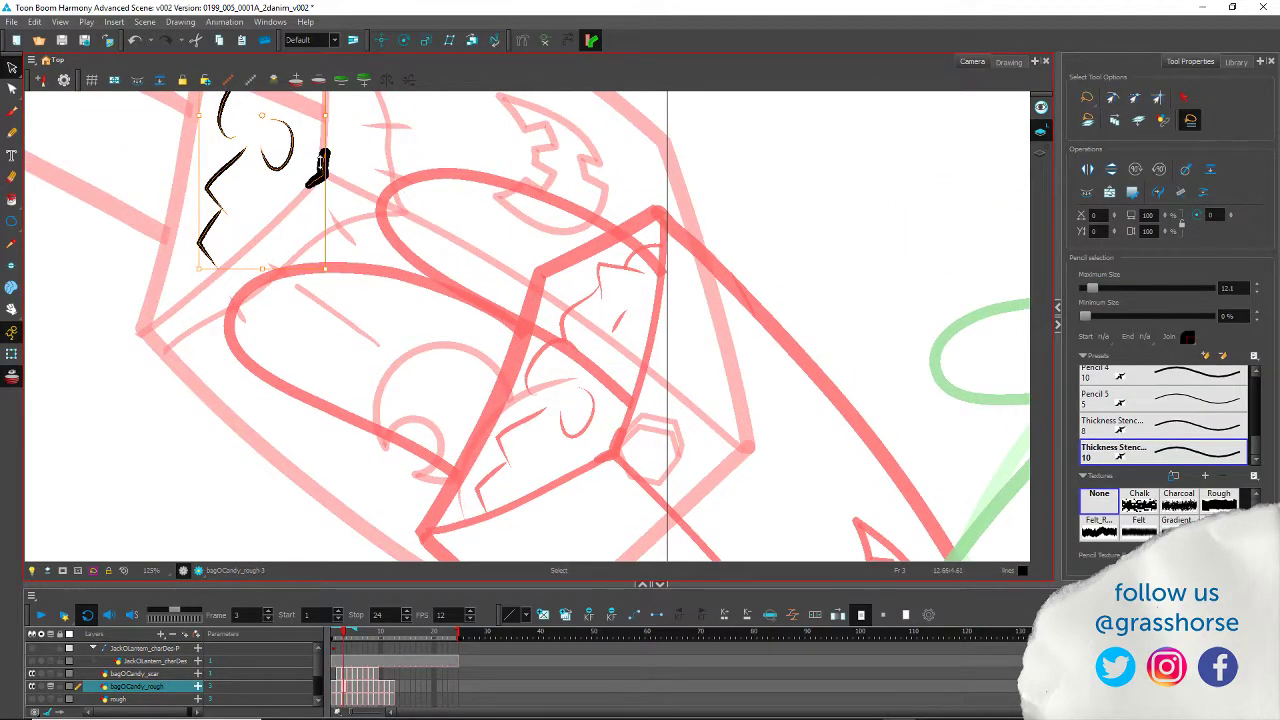
mouse_move(311, 182)
mouse_down()
mouse_move(321, 168)
mouse_move(729, 463)
mouse_move(786, 522)
mouse_up()
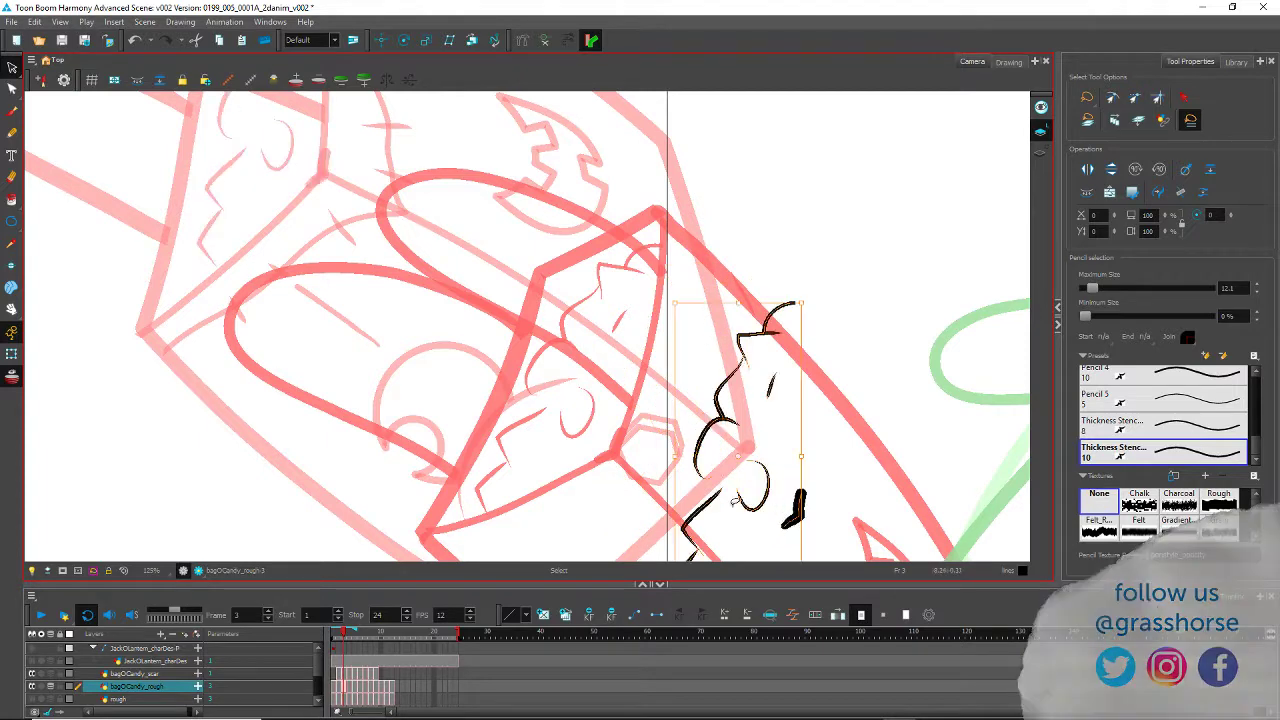
key(space)
mouse_move(558, 418)
mouse_down()
mouse_move(510, 363)
mouse_move(101, 88)
mouse_up()
drag(333, 191, 550, 483)
key(space)
drag(367, 461, 323, 239)
mouse_move(502, 254)
mouse_down()
mouse_move(451, 308)
mouse_move(467, 346)
mouse_up()
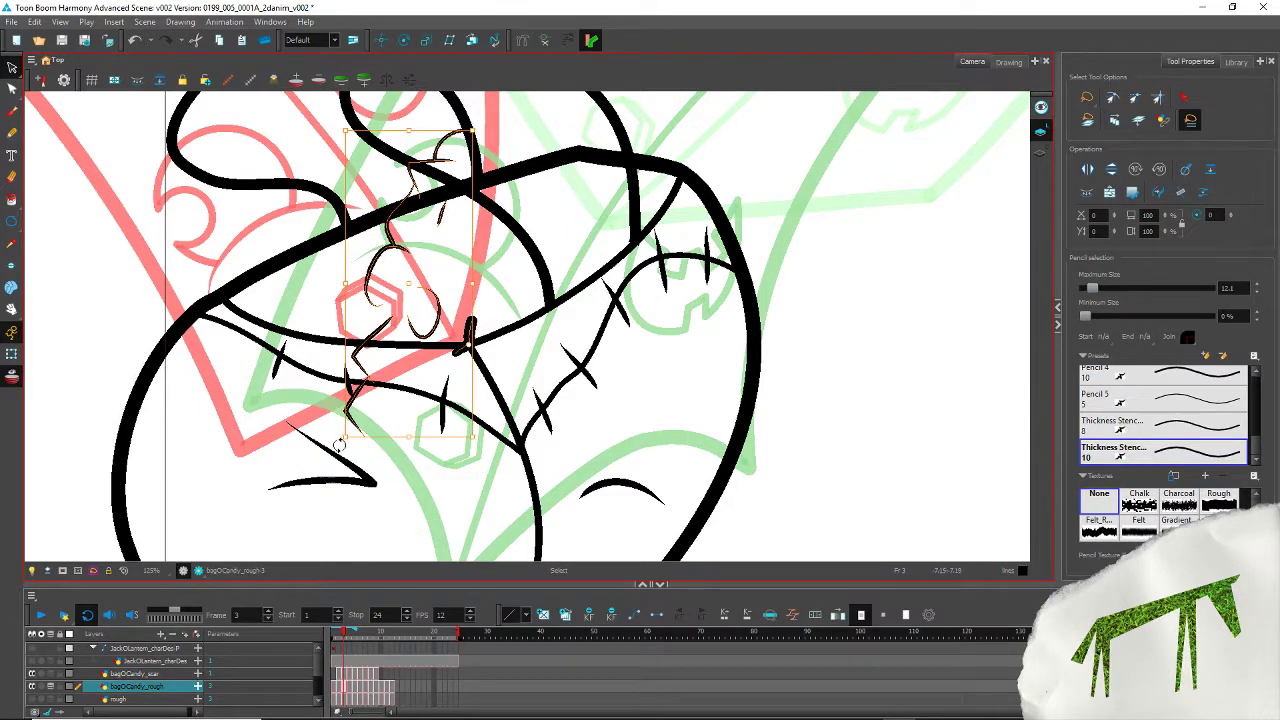
Step: Rotate the frame 3 candy outline to follow the bag's slanted opening and stretch it wider on both sides
mouse_move(340, 450)
mouse_down()
mouse_move(281, 287)
mouse_move(289, 300)
mouse_up()
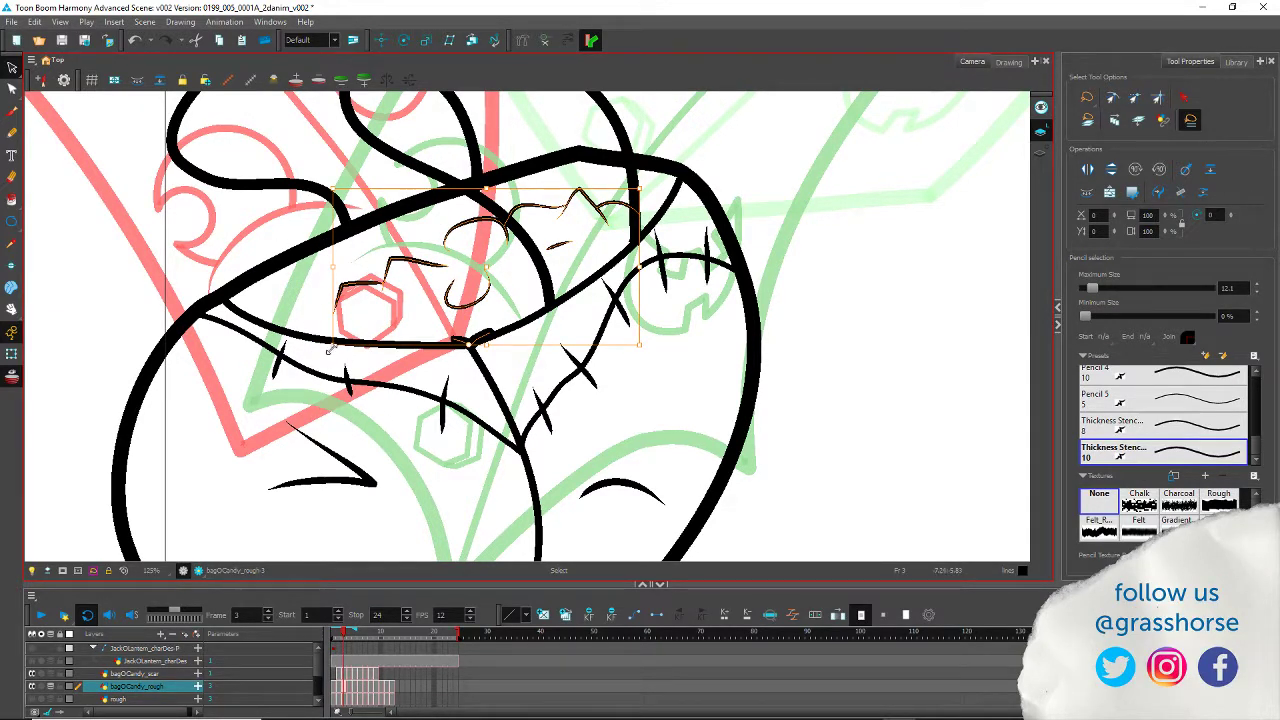
drag(328, 349, 284, 365)
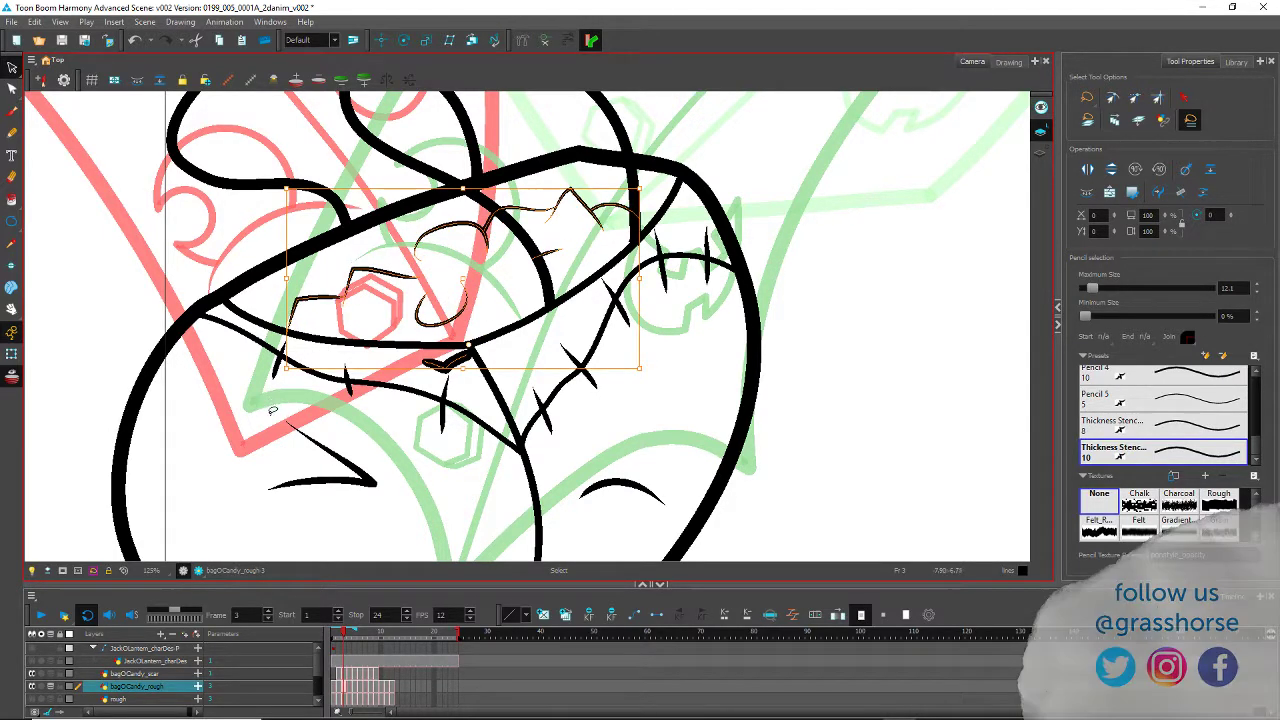
key(ctrl+z)
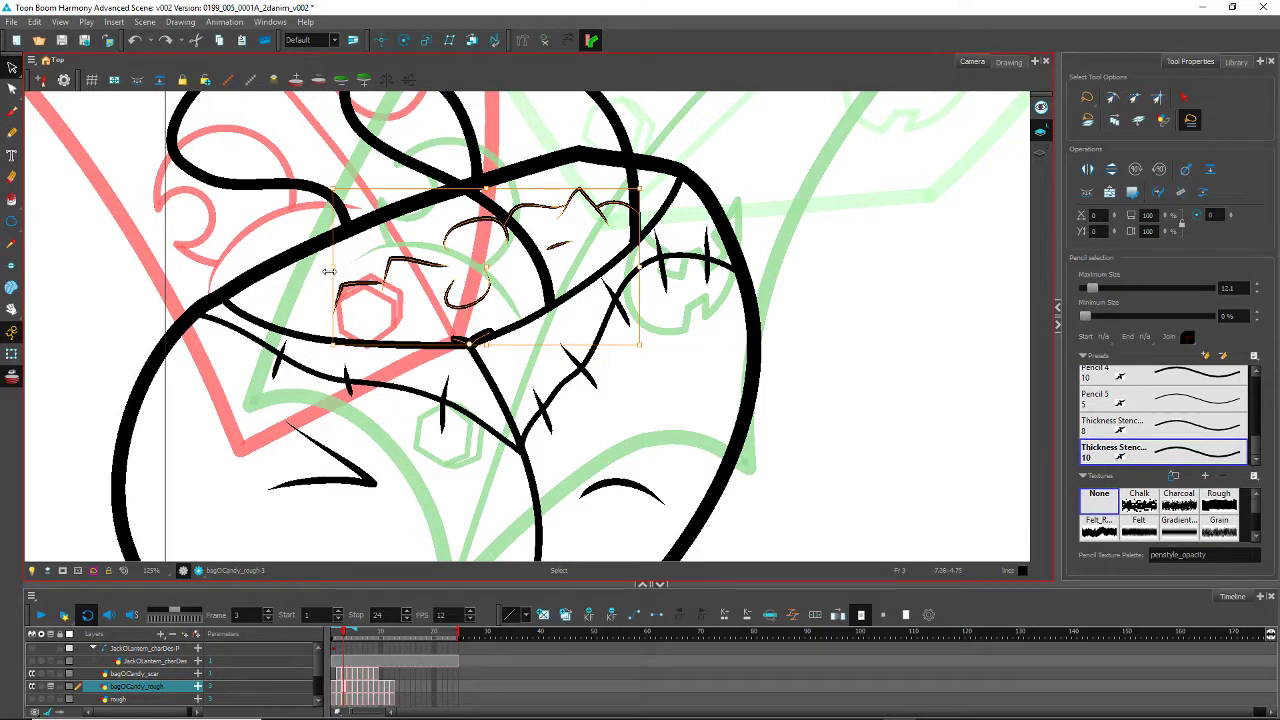
drag(329, 271, 272, 289)
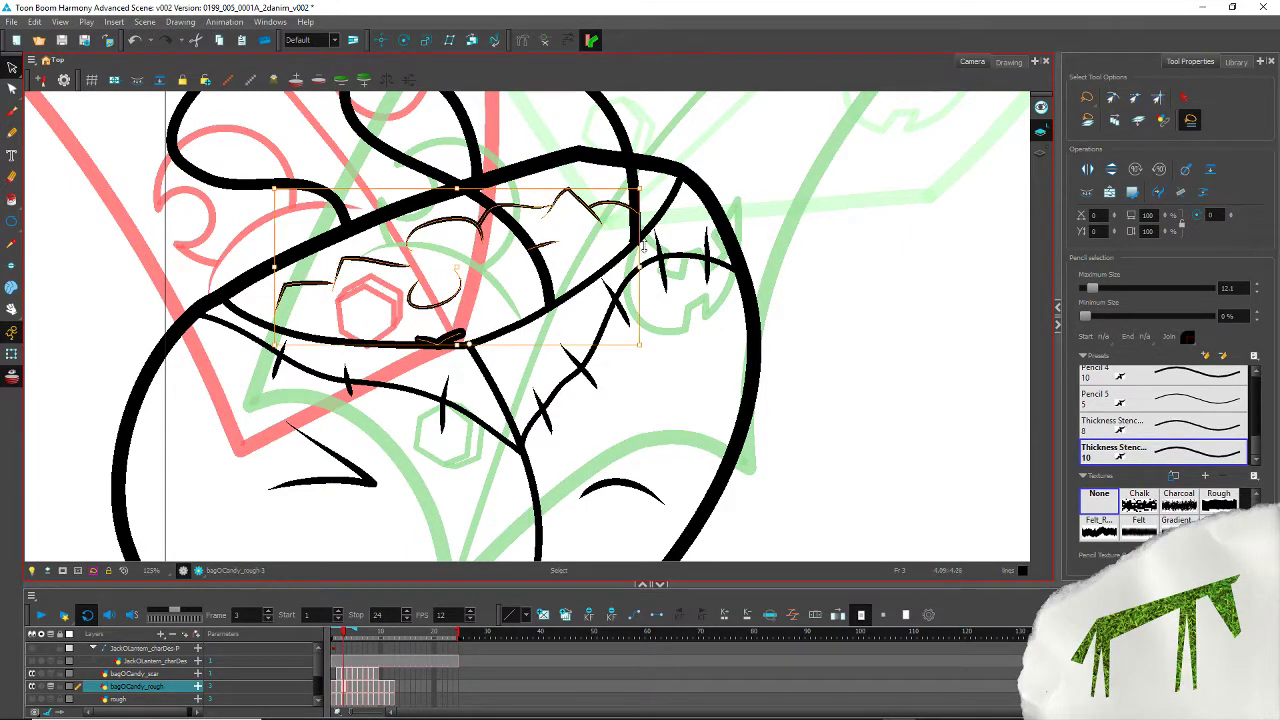
drag(641, 267, 661, 265)
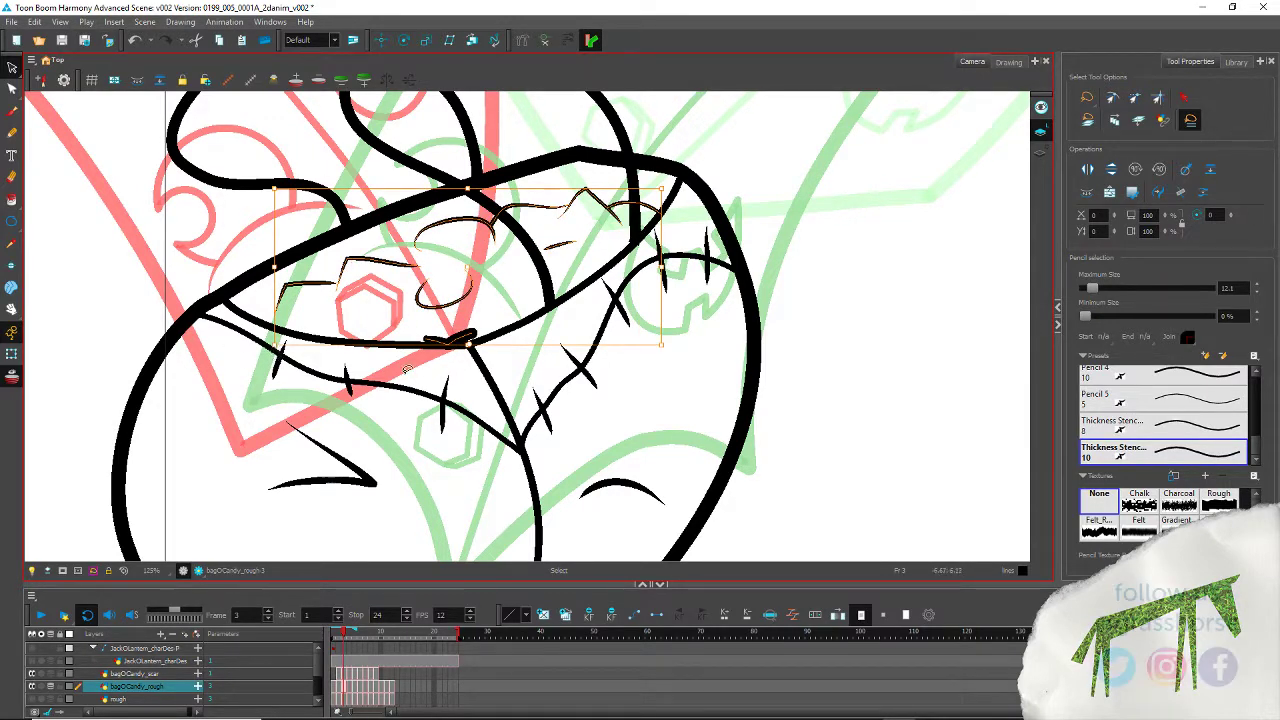
Step: Nudge the stretched candy outline to the right until its corner mark lines up with the opening's inner corner
key(Right)
key(Right)
key(Right)
key(Right)
key(Right)
key(Right)
drag(393, 380, 399, 380)
key(Left)
key(Down)
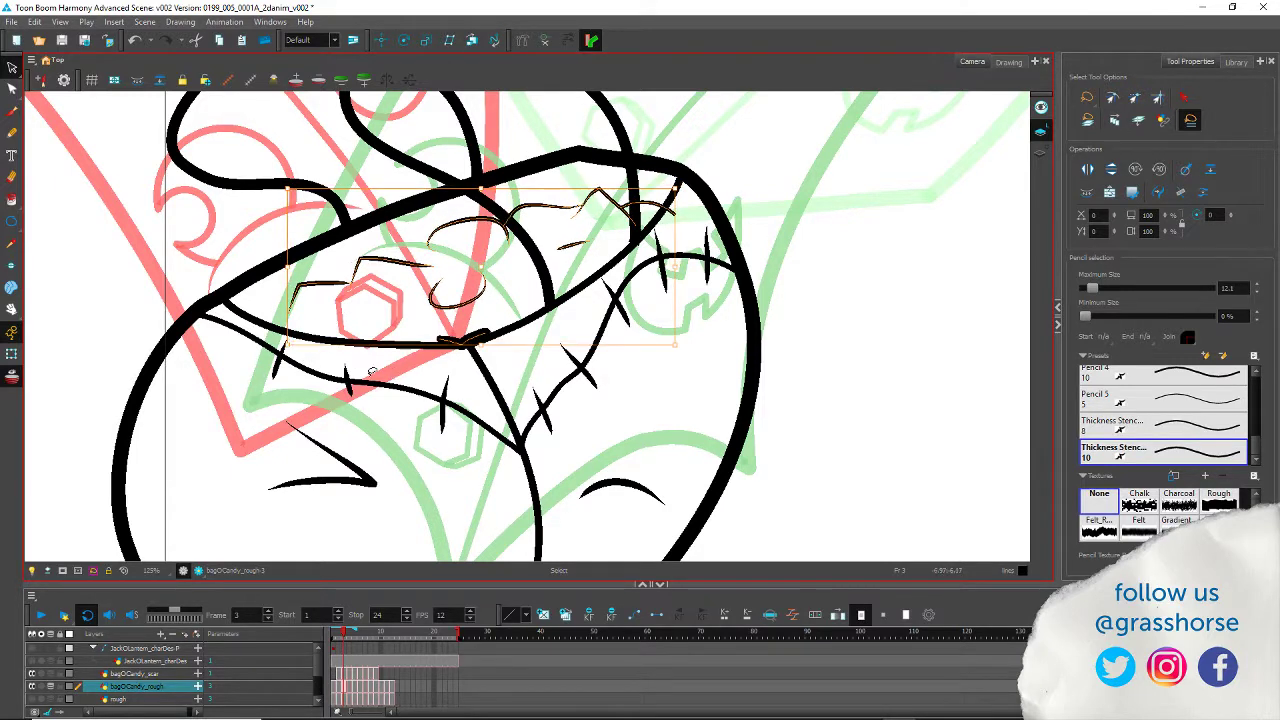
key(Right)
Step: Set the candy outline's pivot on the opening's inner corner, rotate it slightly counterclockwise about that point, and deselect it
drag(482, 267, 478, 293)
click(464, 344)
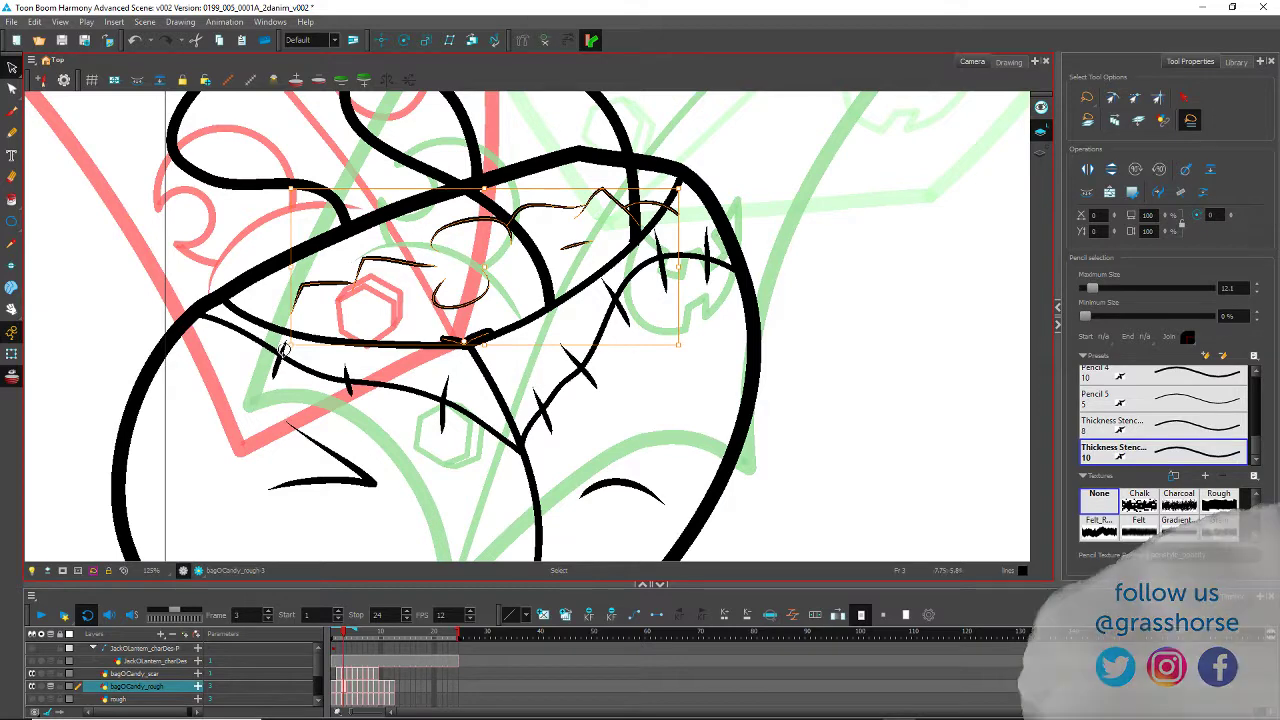
drag(284, 349, 283, 368)
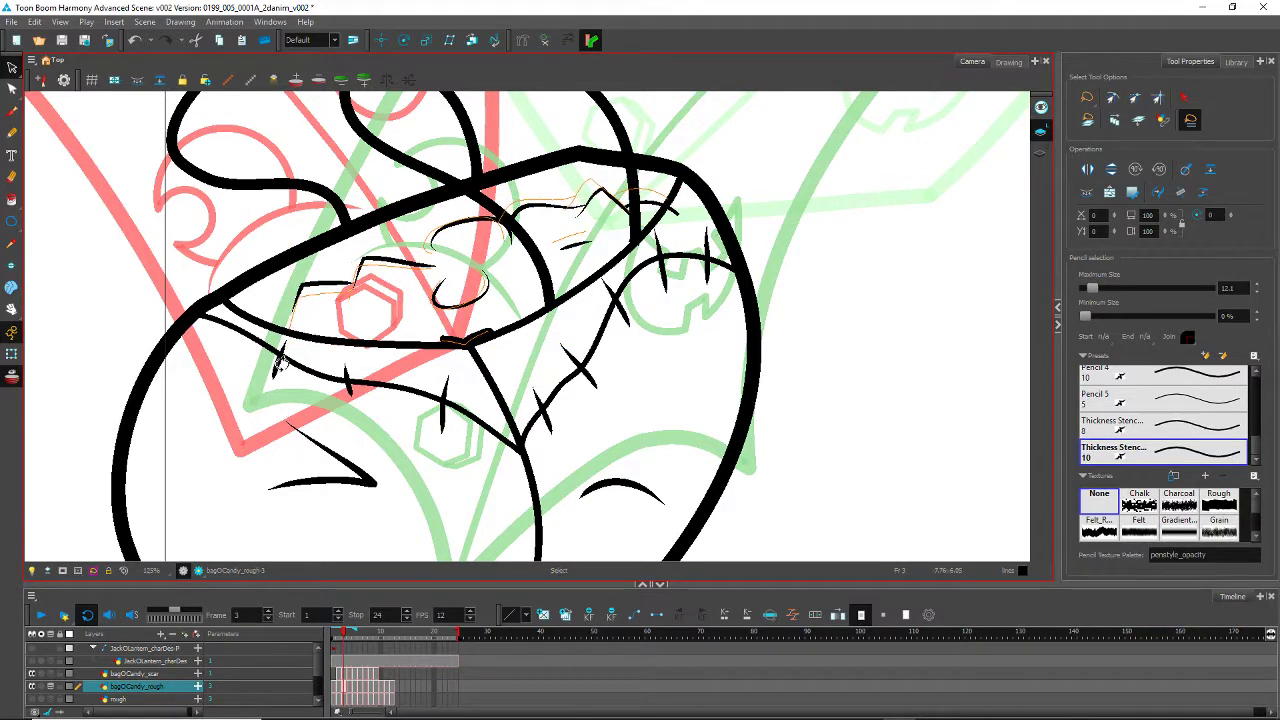
key(ctrl+a)
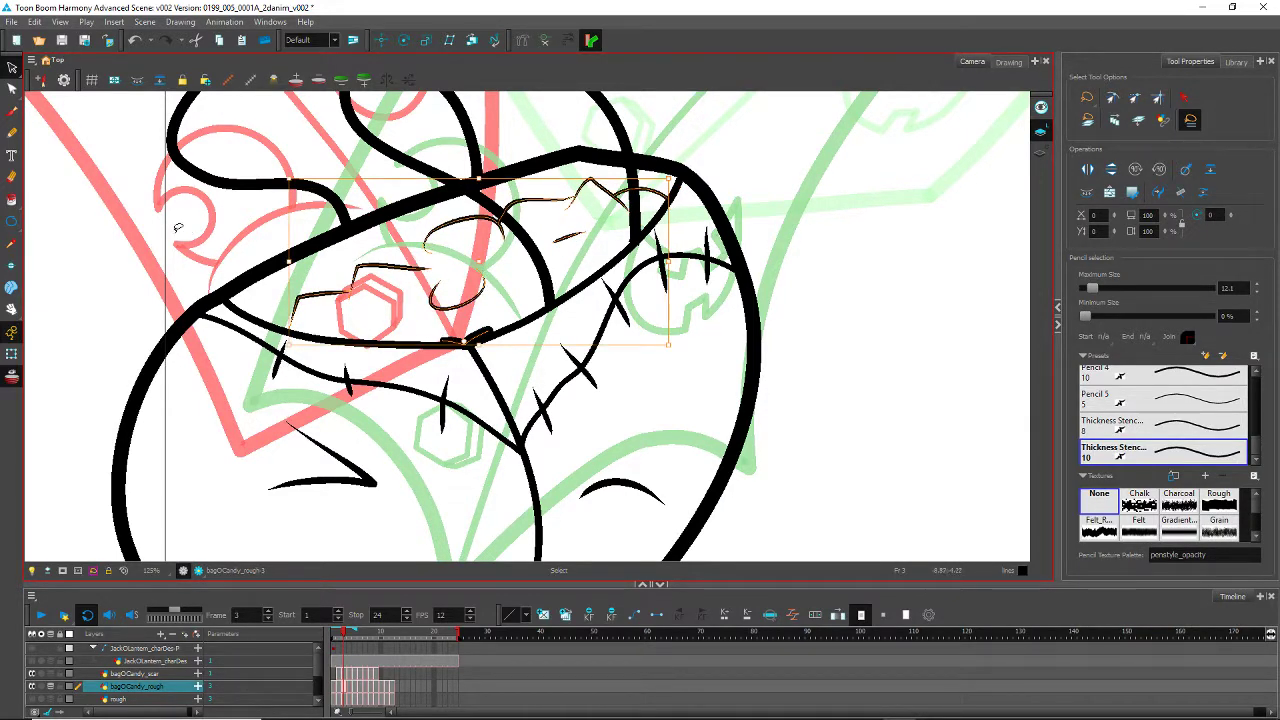
click(180, 234)
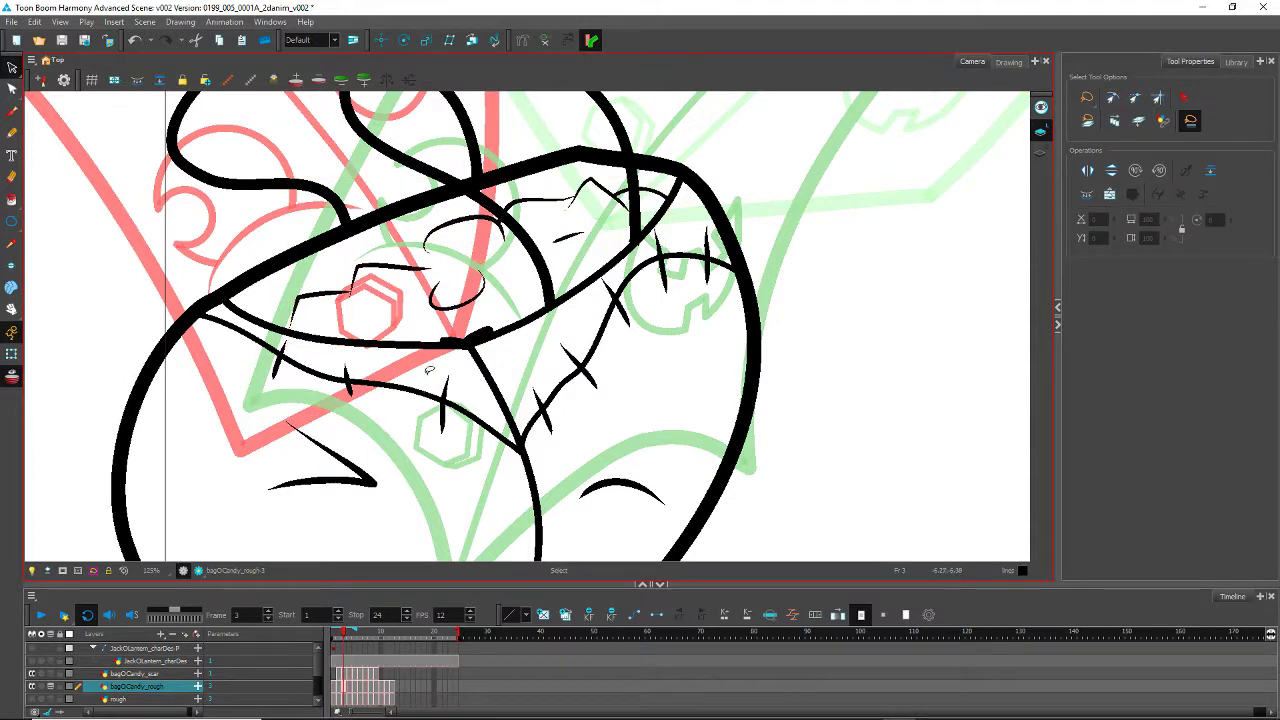
Step: Paste the candy outline on frame 4 and align its corner mark with the inner corner of the bag's opening
key(period)
drag(390, 295, 280, 487)
key(ctrl+a)
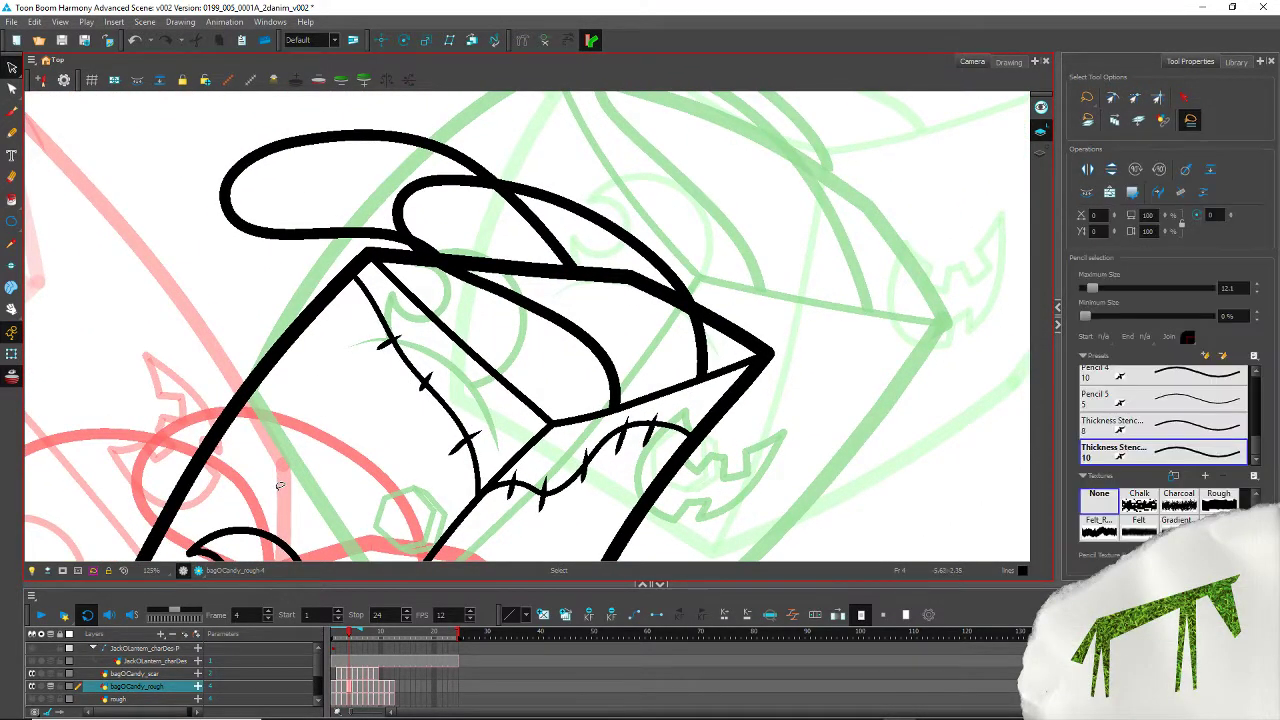
drag(186, 217, 495, 383)
scroll(220, 327, down, 3)
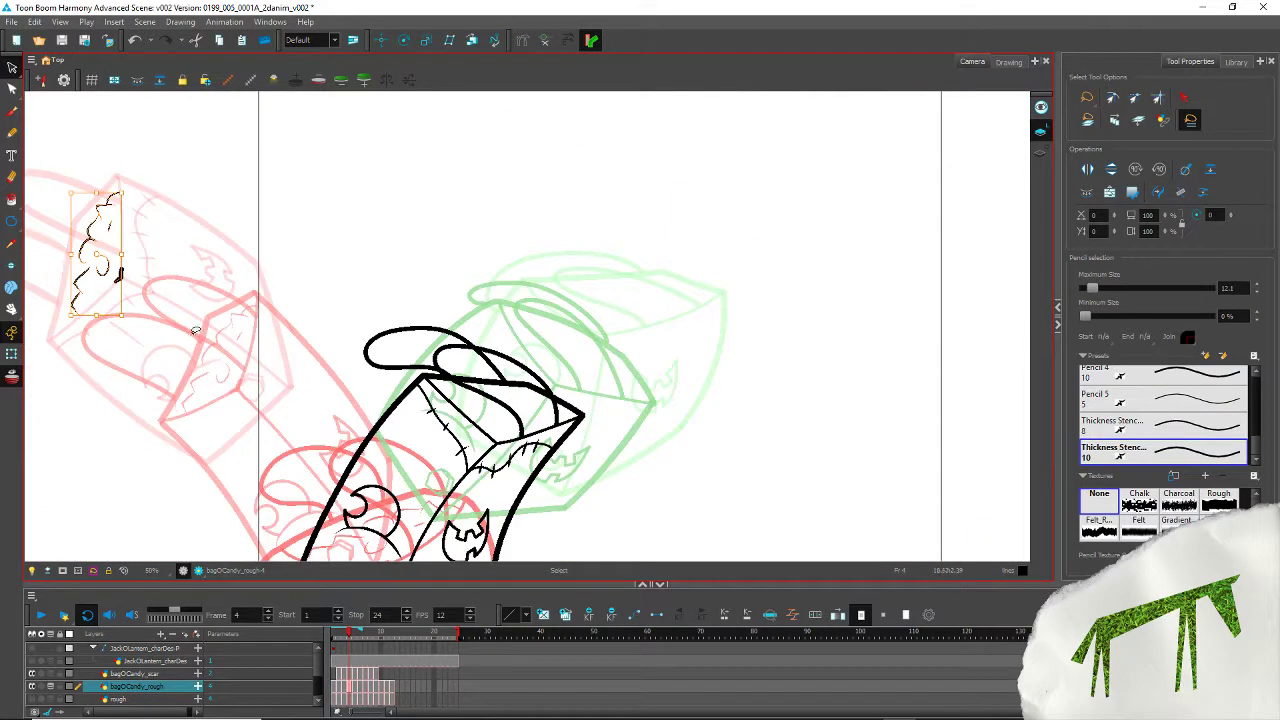
mouse_move(133, 284)
mouse_down()
mouse_move(240, 303)
mouse_move(599, 459)
mouse_up()
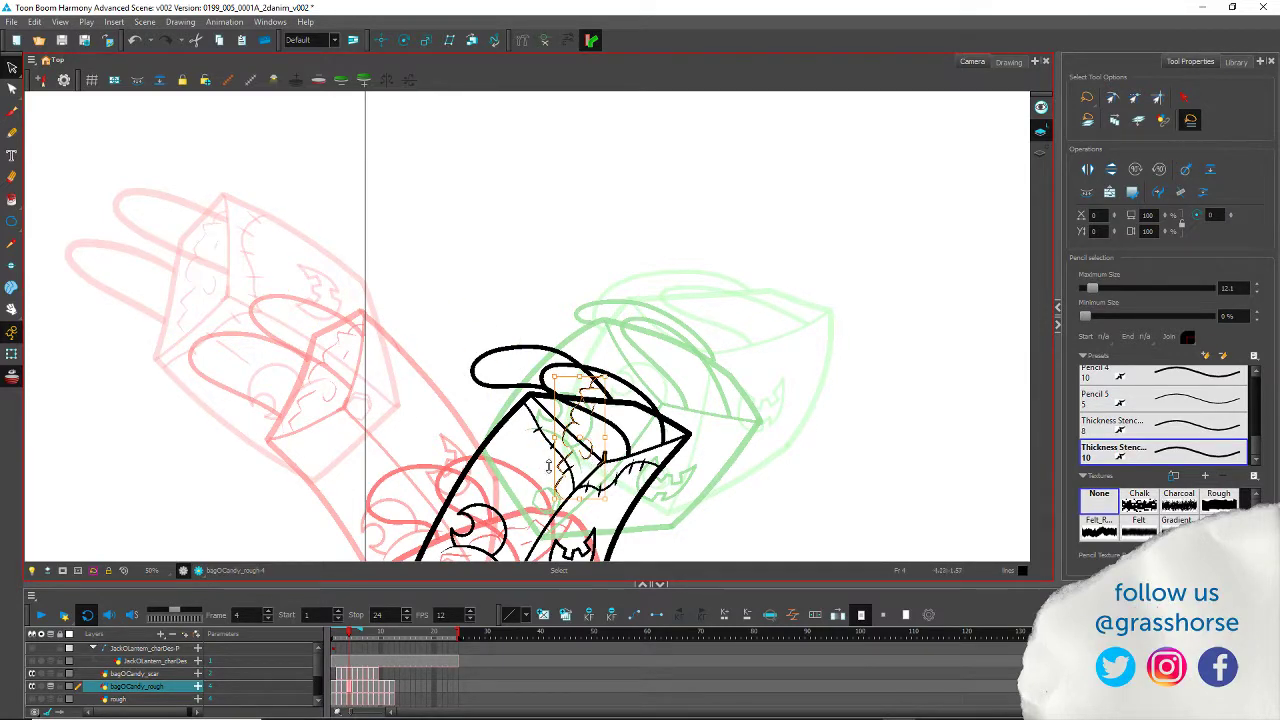
key(2)
key(2)
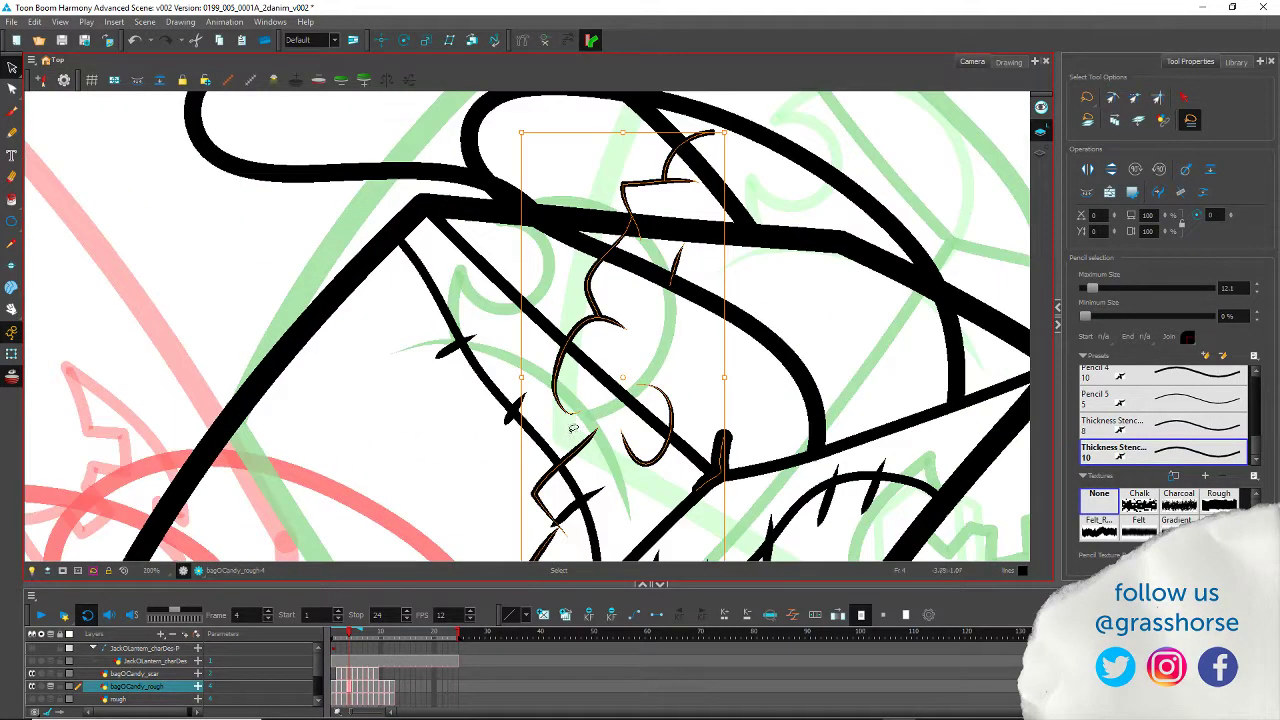
drag(540, 405, 296, 248)
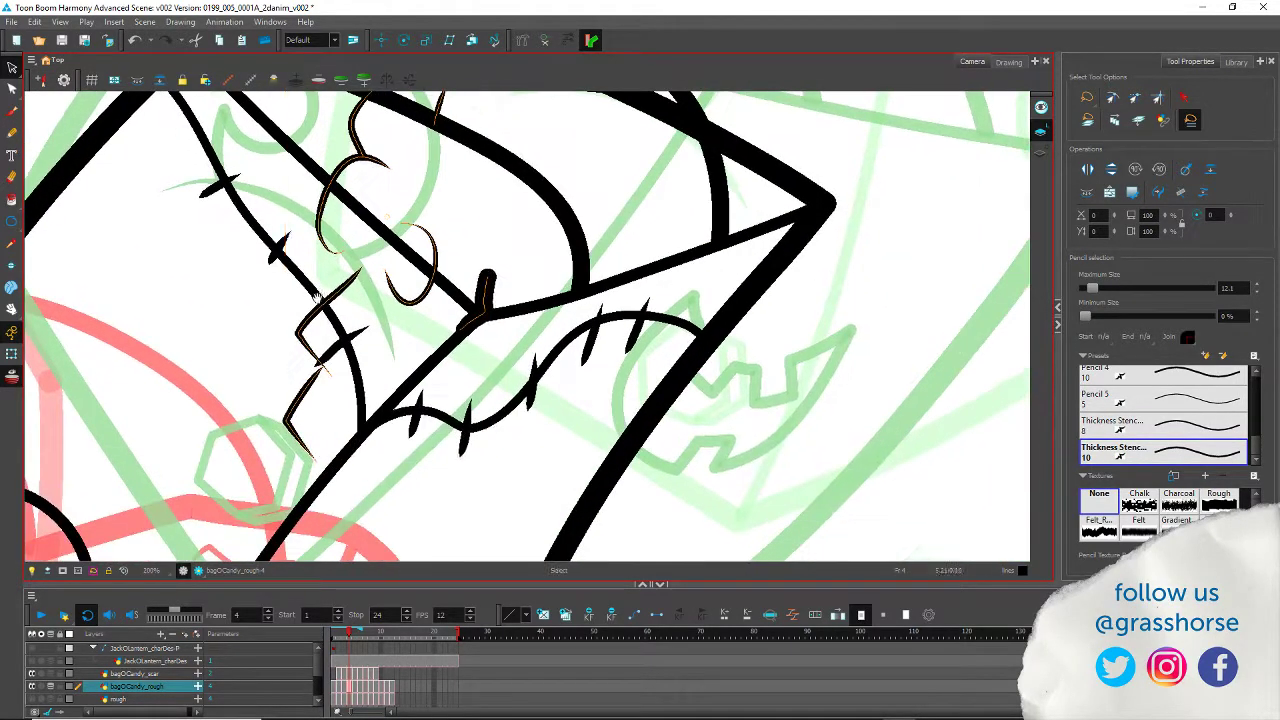
scroll(283, 188, down, 4)
drag(327, 208, 358, 240)
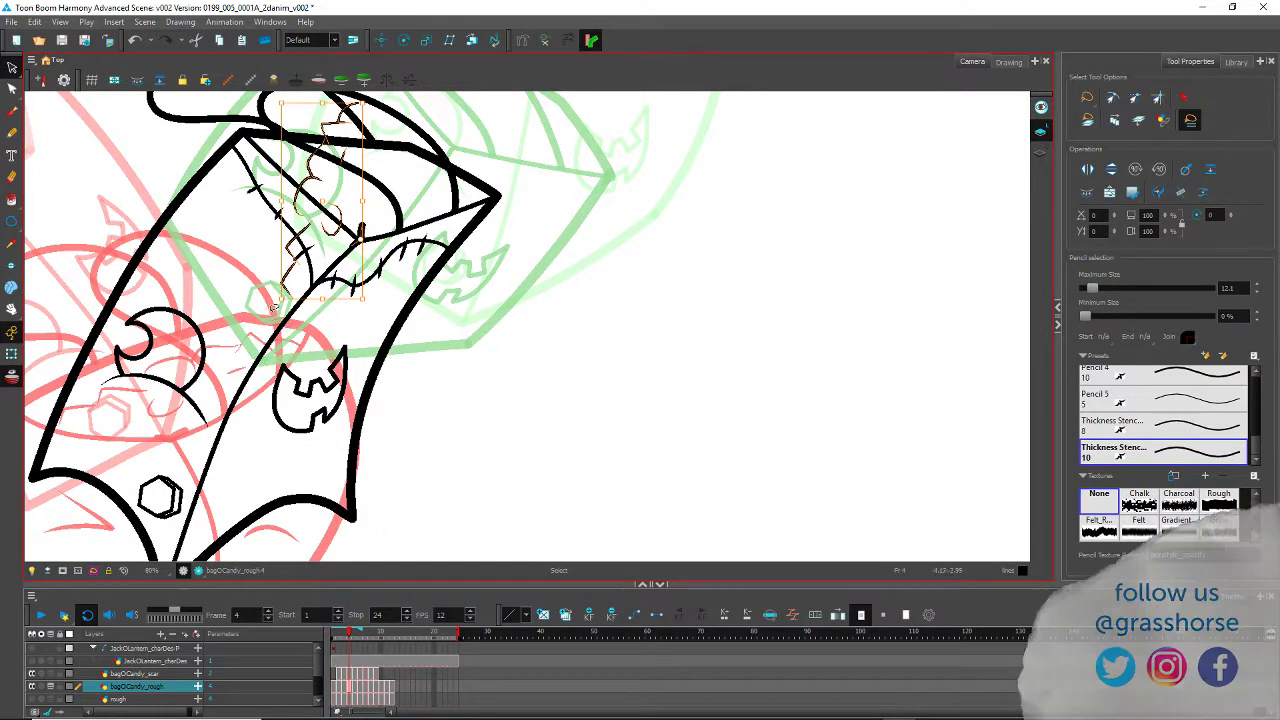
Step: Rotate the frame 4 candy outline clockwise into the bag's opening, narrow it from both sides, and shift it slightly to the left
mouse_move(272, 310)
mouse_down()
mouse_move(250, 237)
mouse_move(281, 175)
mouse_up()
scroll(282, 176, up, 2)
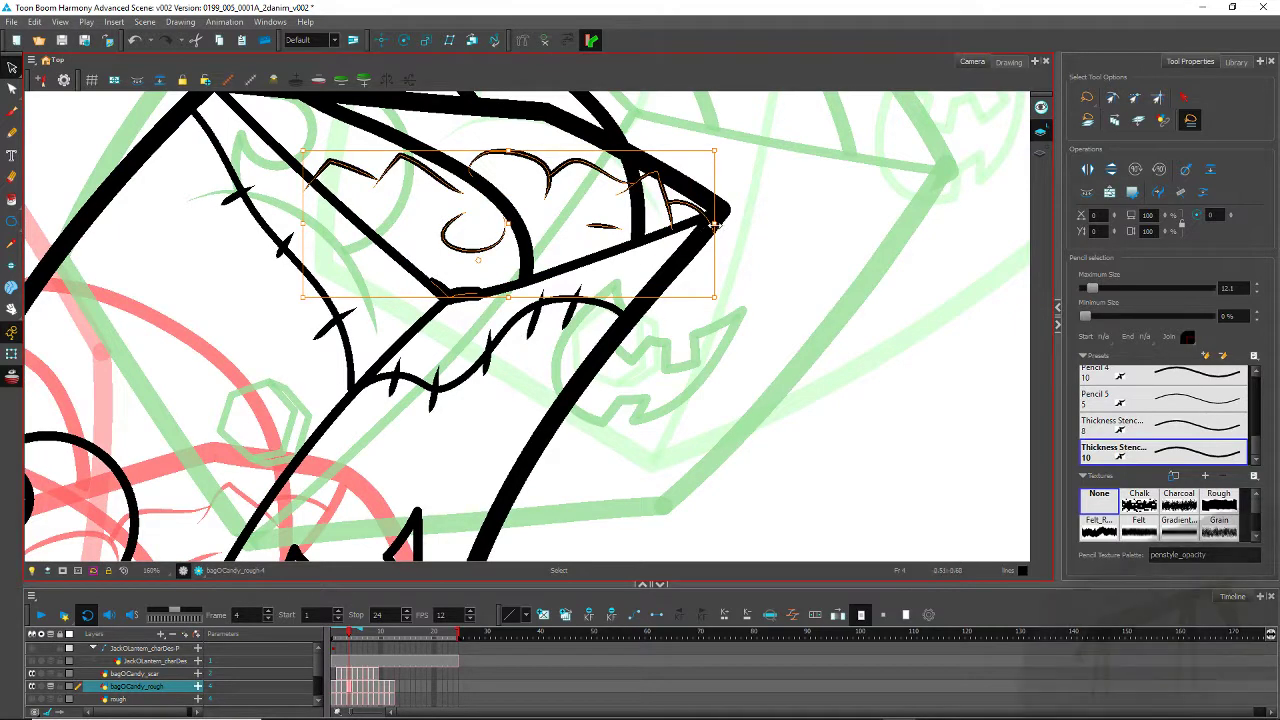
drag(716, 224, 682, 220)
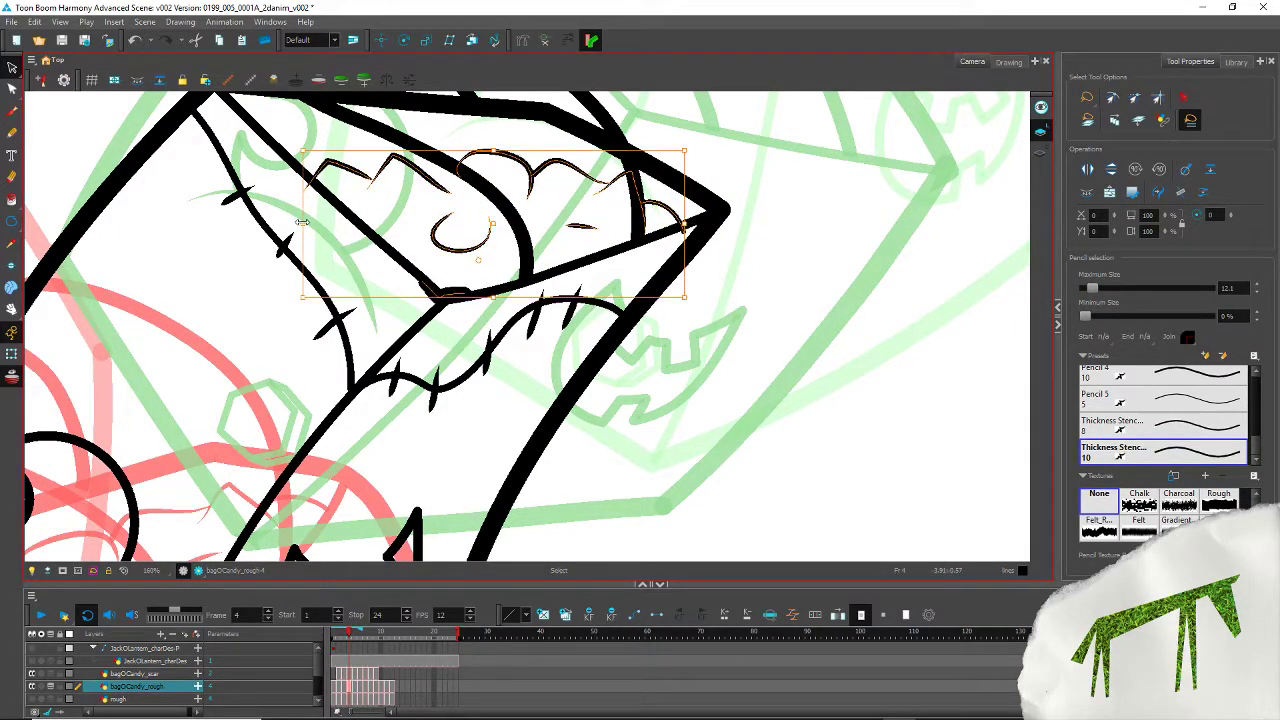
drag(302, 224, 325, 224)
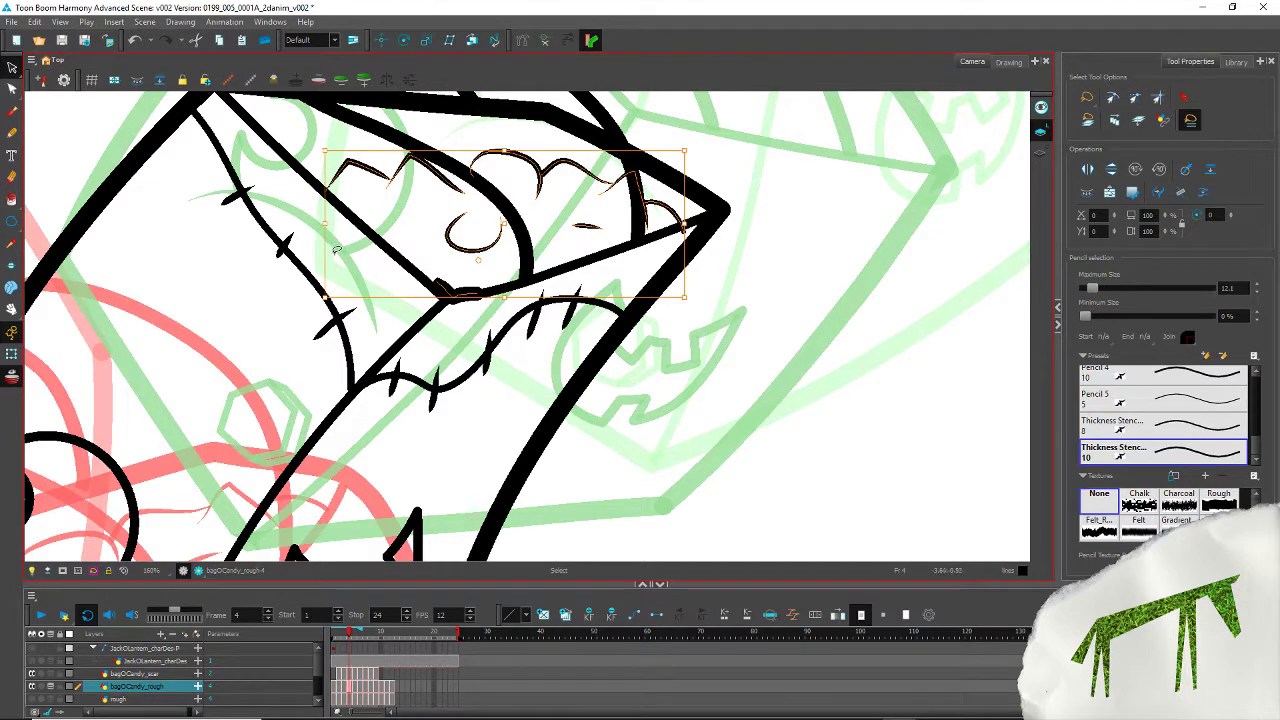
drag(444, 286, 440, 287)
click(440, 286)
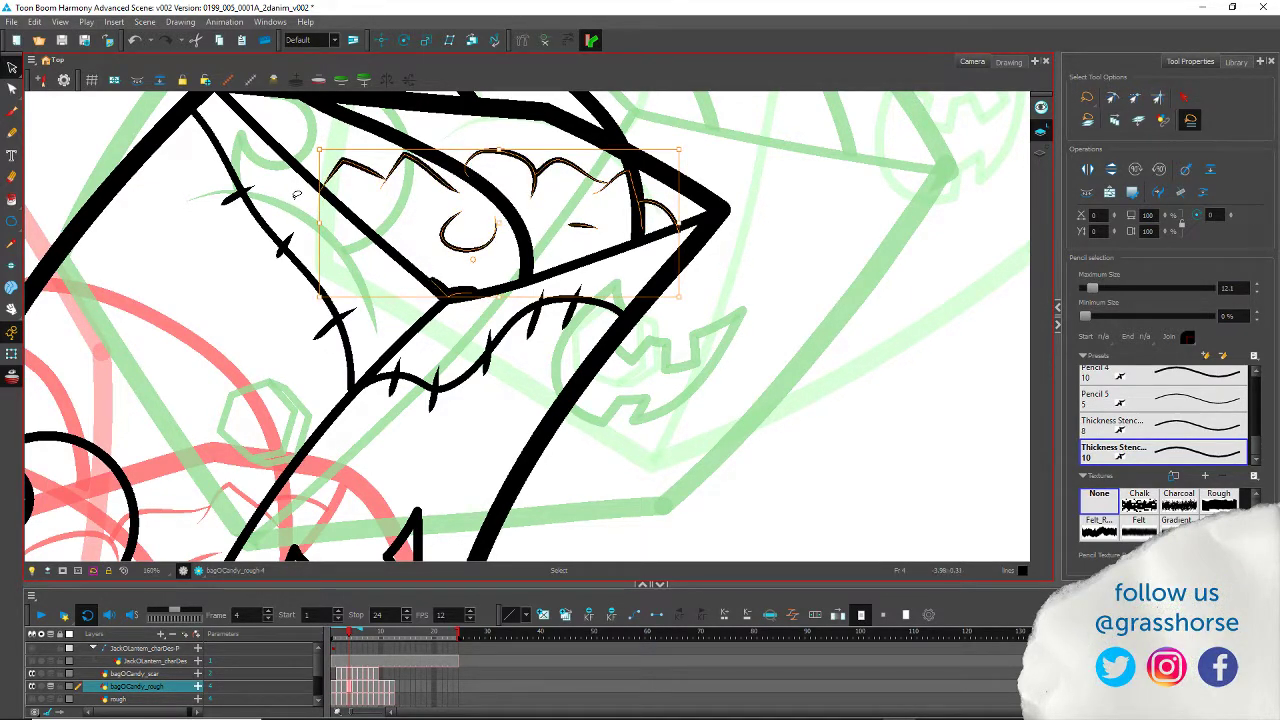
Step: Compare frames 3 and 4, paste the candy outline on frame 5, and align its corner mark with the inner corner of the bag's opening
scroll(368, 282, down, 4)
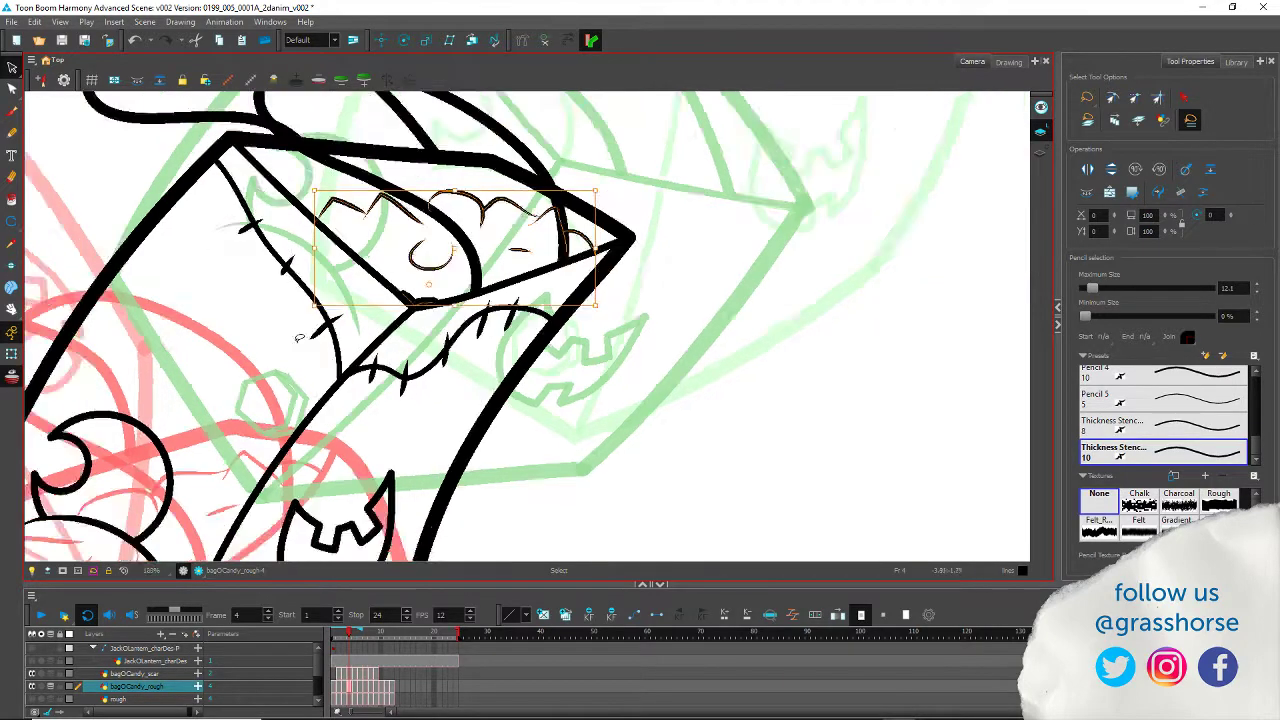
key(comma)
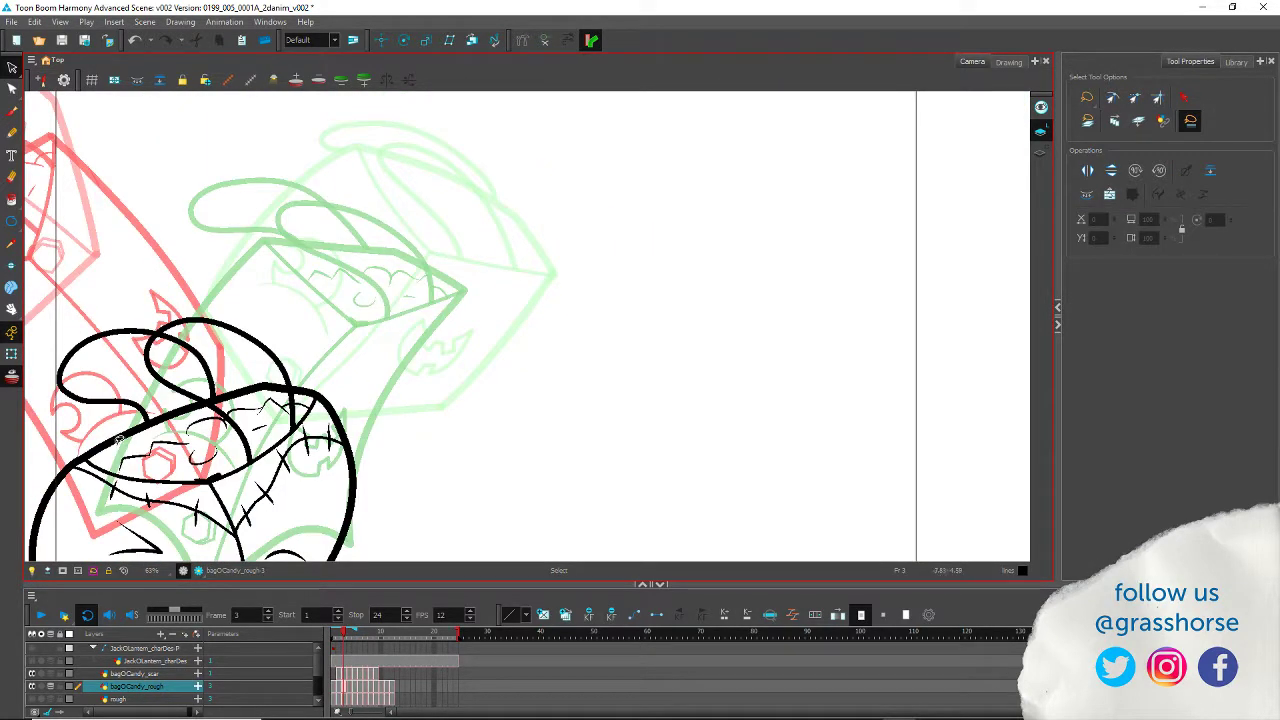
key(period)
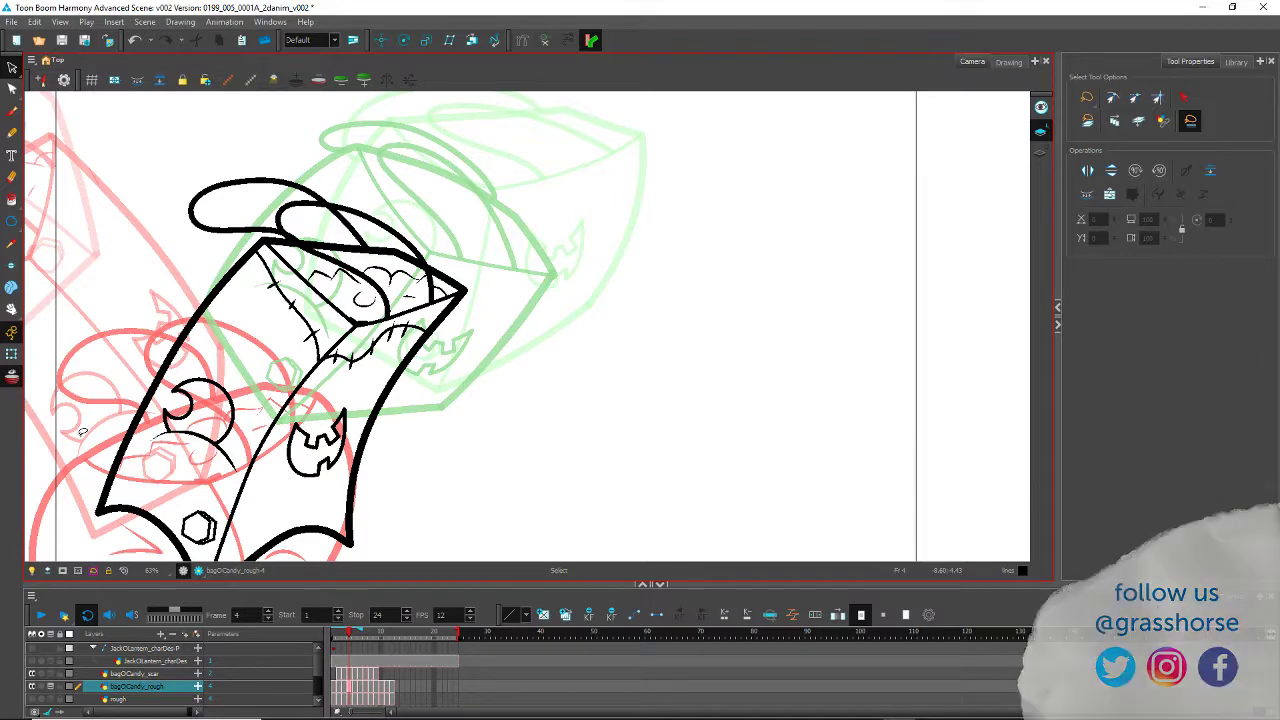
key(comma)
key(period)
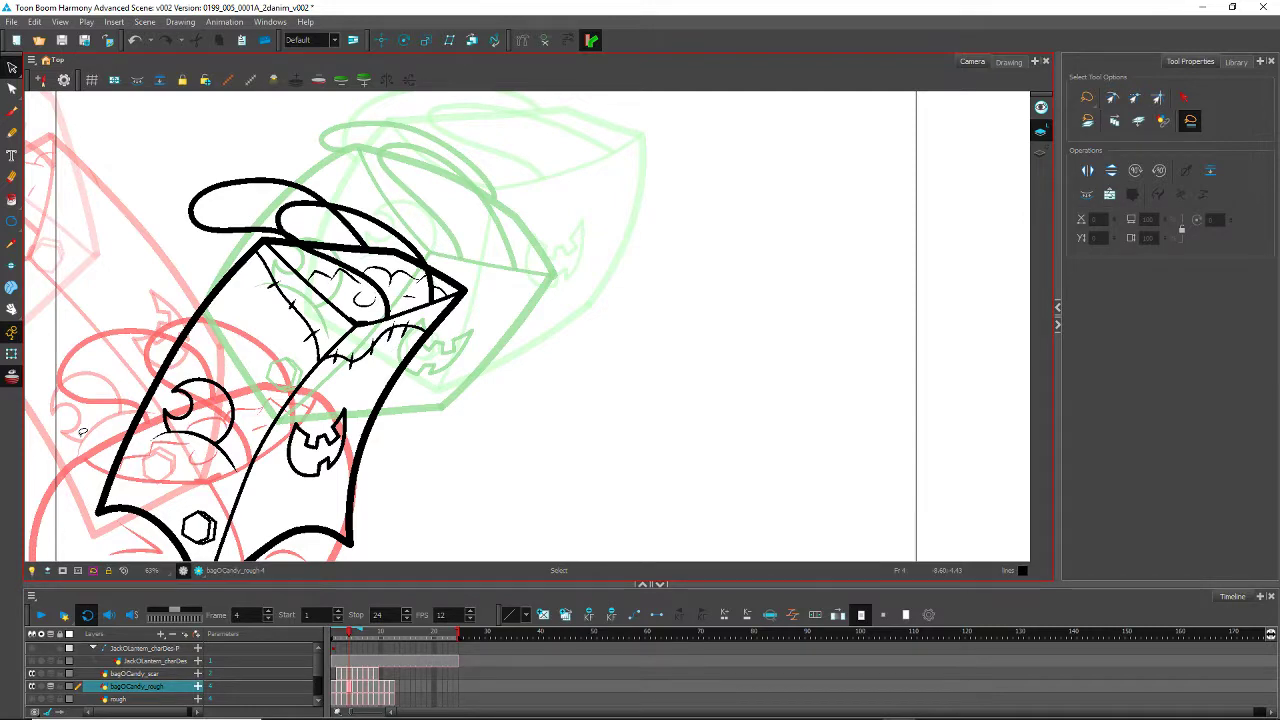
key(period)
key(ctrl+v)
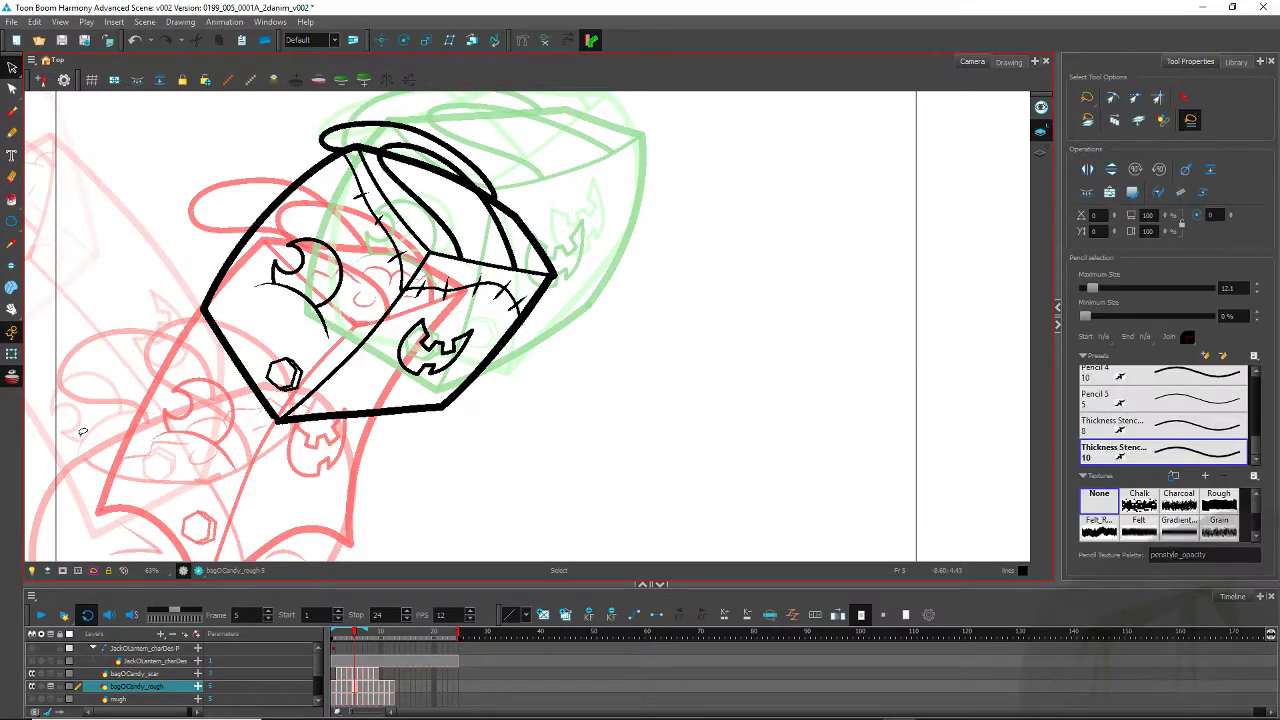
drag(148, 266, 518, 421)
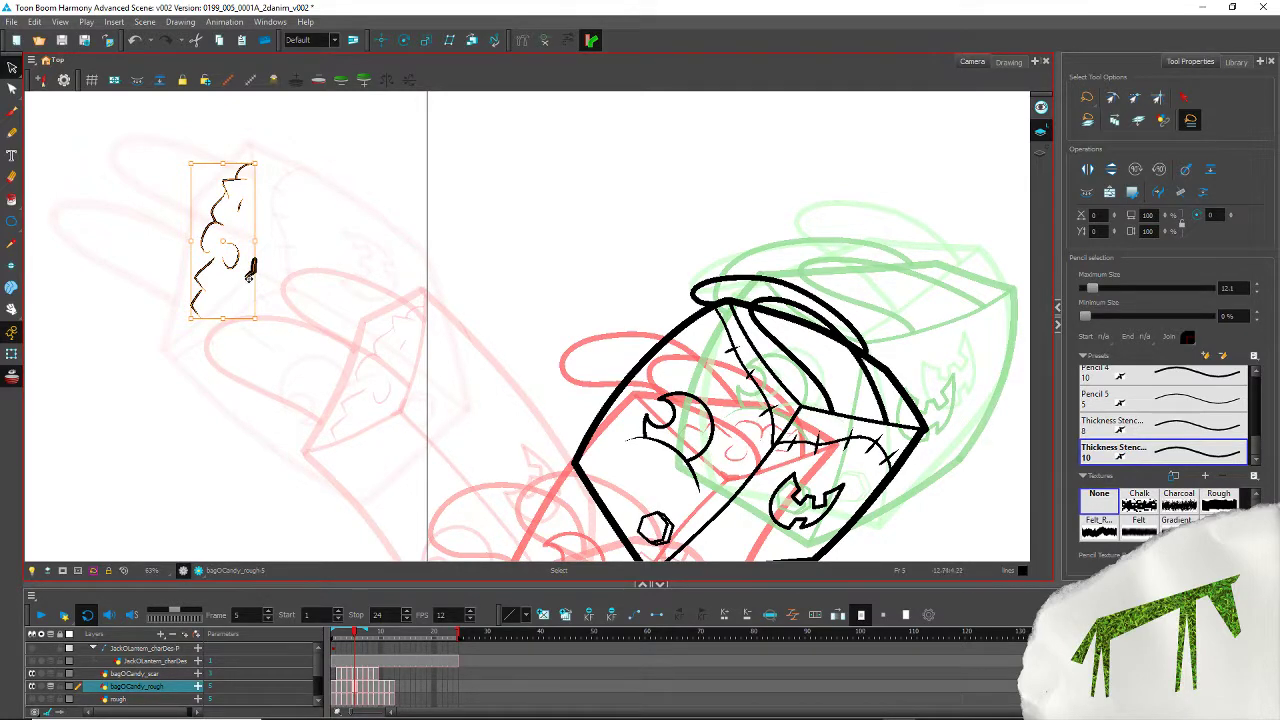
mouse_move(248, 279)
mouse_down()
mouse_move(480, 306)
mouse_move(790, 408)
mouse_up()
scroll(780, 410, up, 4)
scroll(765, 360, down, 2)
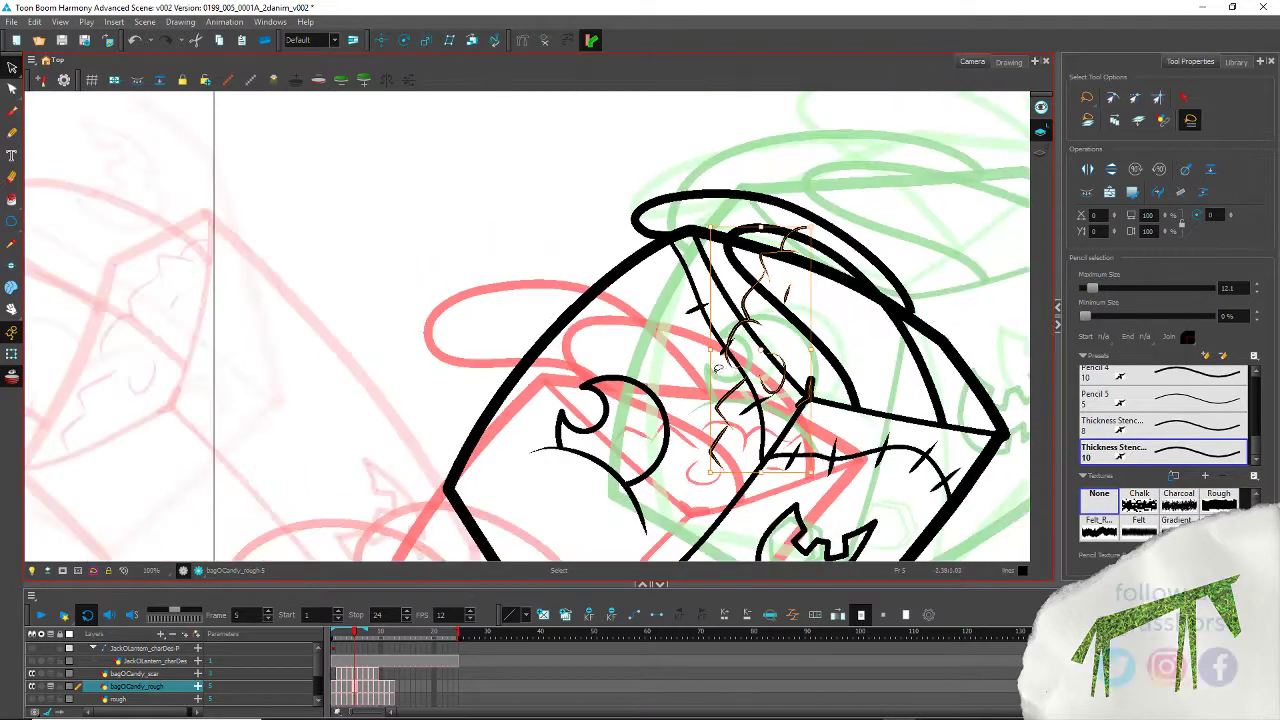
Step: Set the frame 5 candy outline's pivot on the opening's inner corner and rotate the outline clockwise into the opening
drag(768, 357, 769, 357)
click(808, 398)
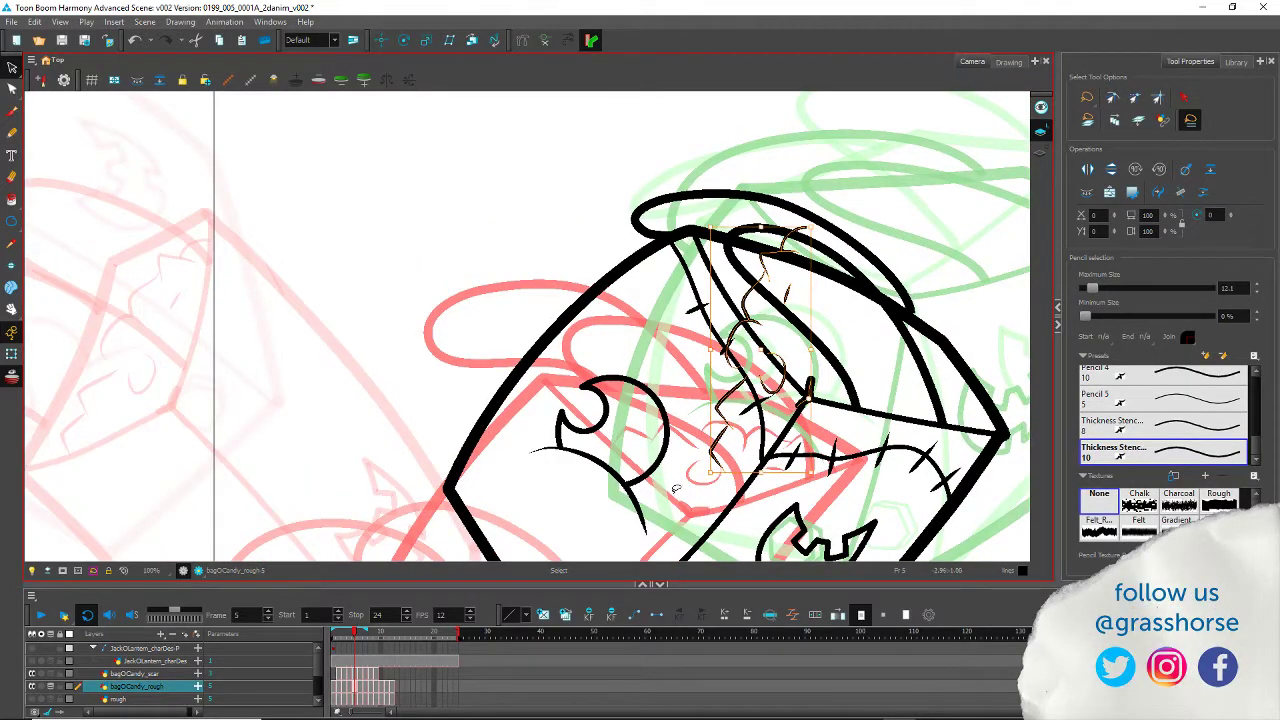
mouse_move(705, 481)
mouse_down()
mouse_move(677, 384)
mouse_move(700, 322)
mouse_move(747, 276)
mouse_move(734, 281)
mouse_move(763, 341)
mouse_up()
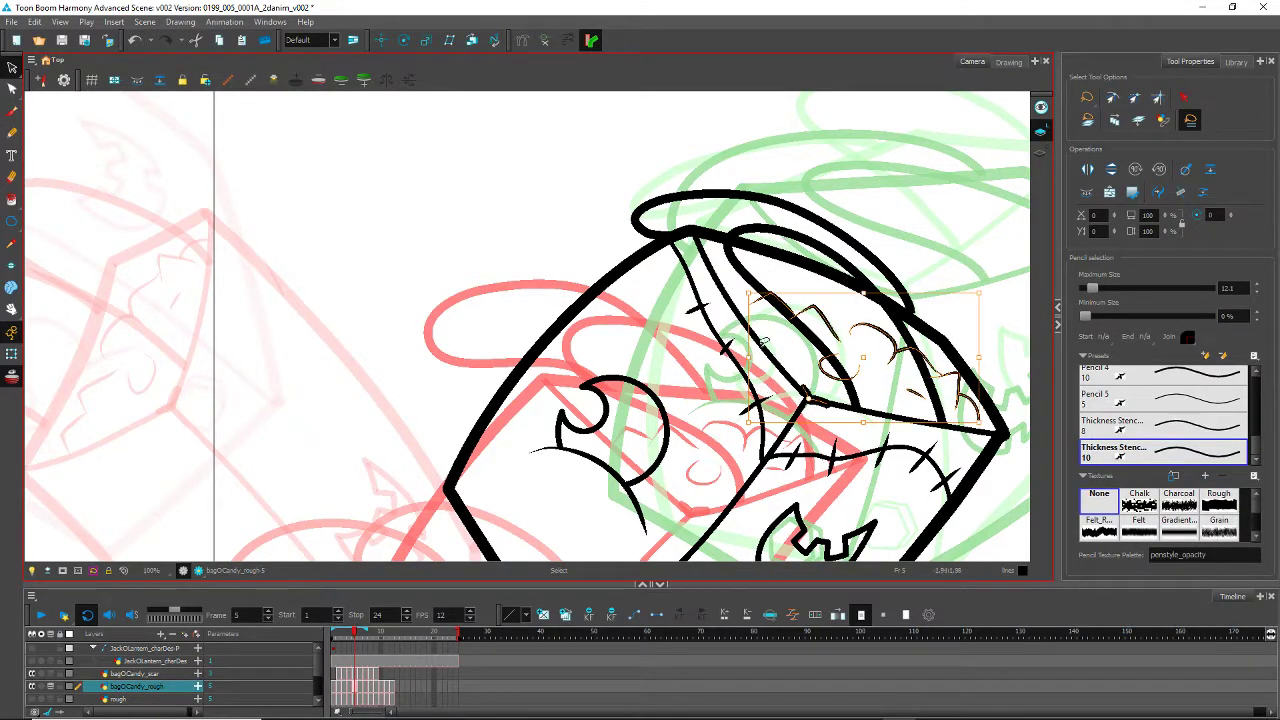
Step: Stretch the frame 5 candy outline slightly downward, upward and to the left to fill the bag's opening, and deselect it
mouse_move(807, 394)
mouse_down()
mouse_move(795, 386)
mouse_move(856, 430)
mouse_up()
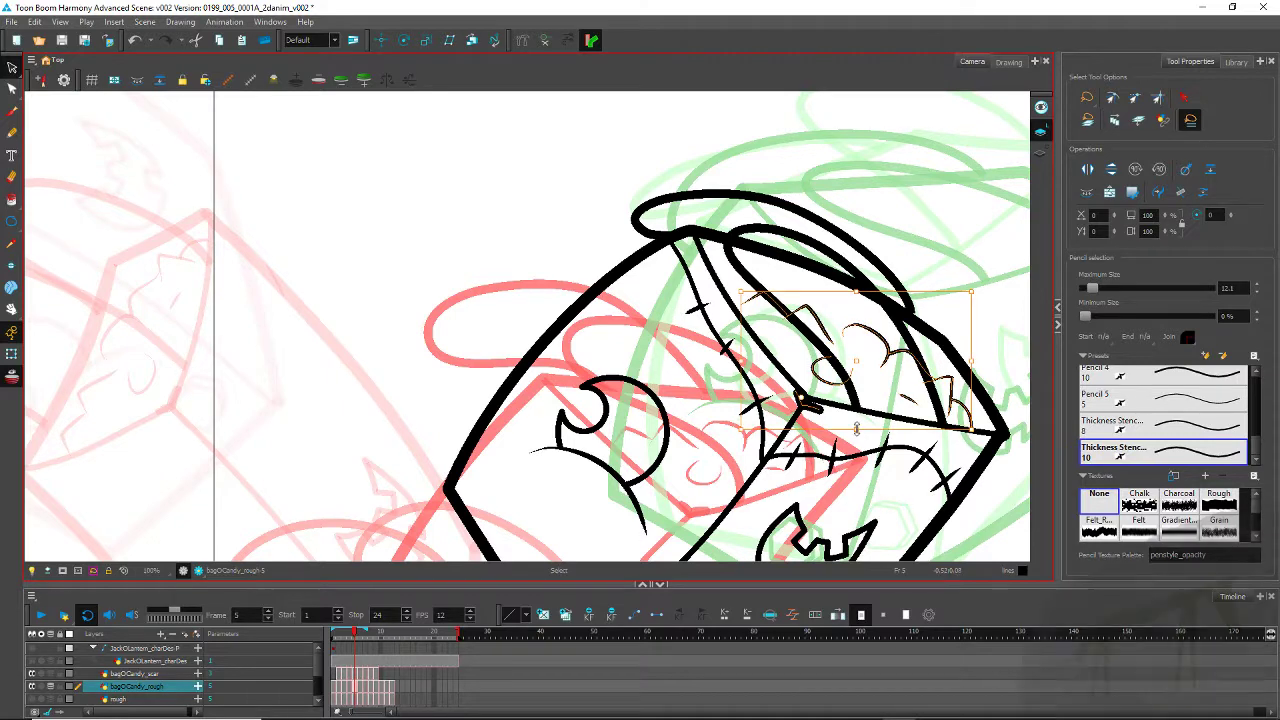
drag(855, 293, 855, 278)
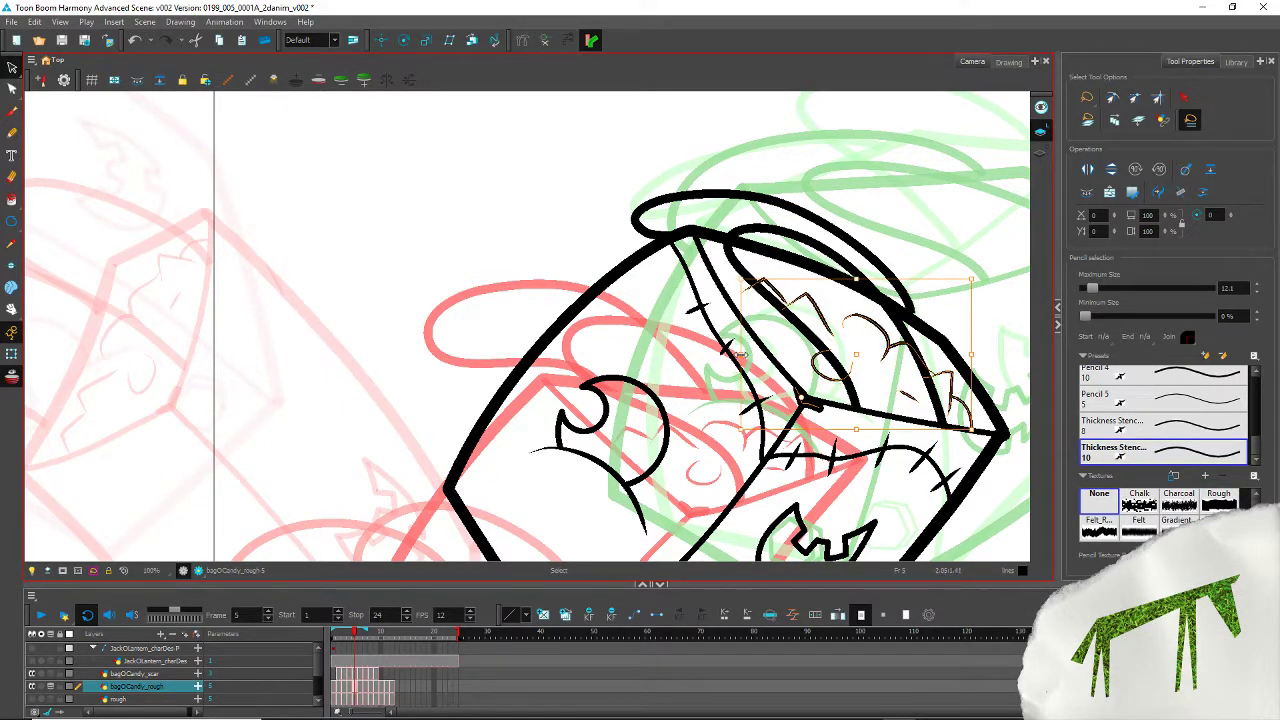
drag(740, 354, 726, 355)
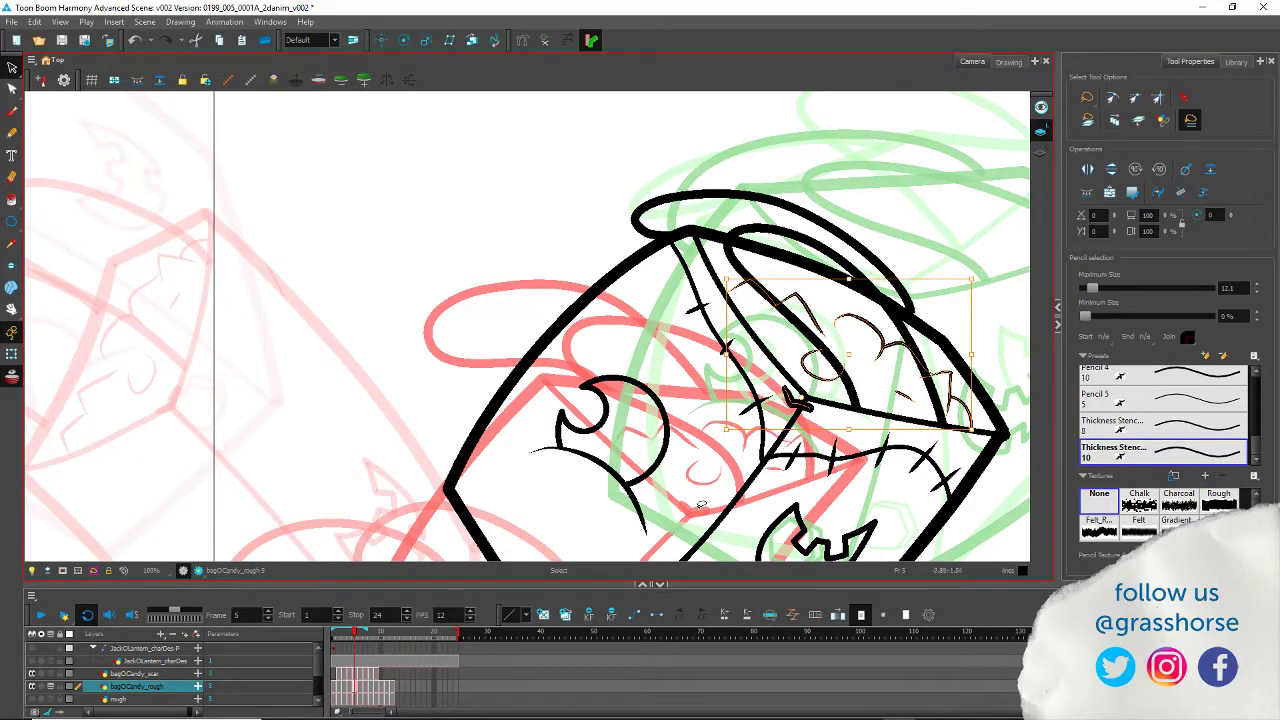
click(796, 401)
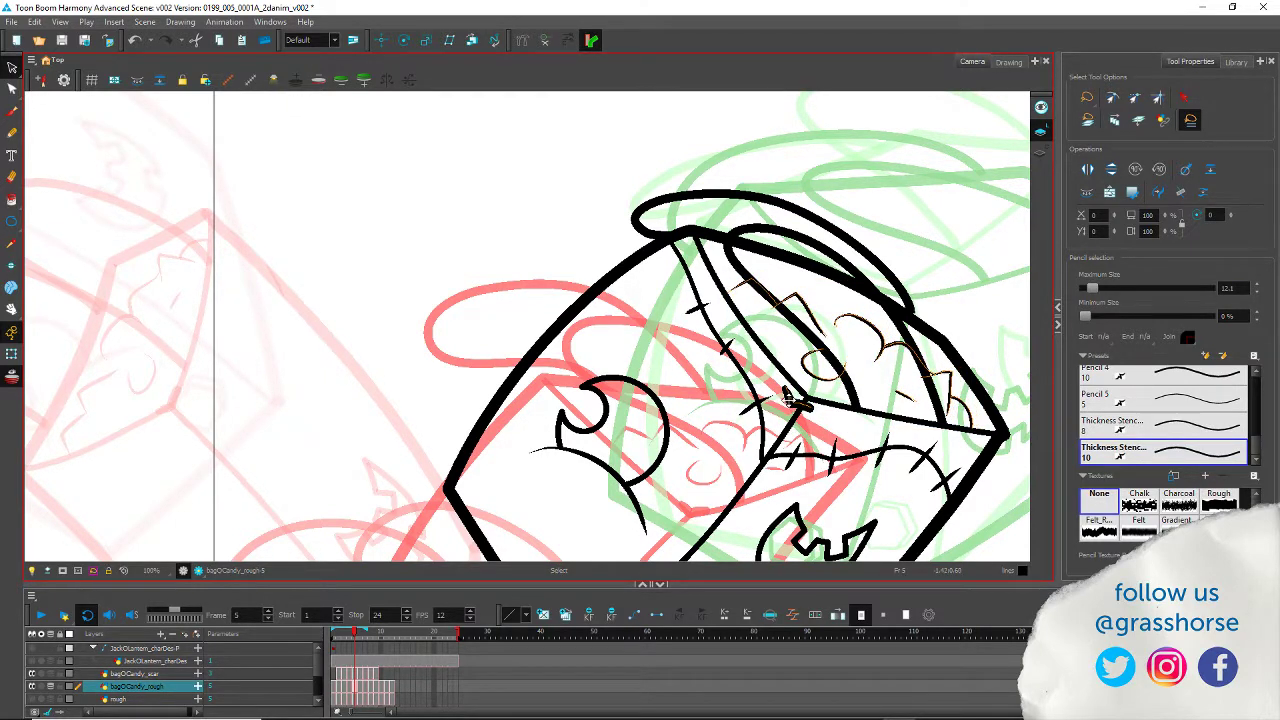
click(772, 428)
Step: Compare frames 5 and 6, paste the candy outline on frame 6, and align its corner mark with the inner corner of the bag's opening
key(.)
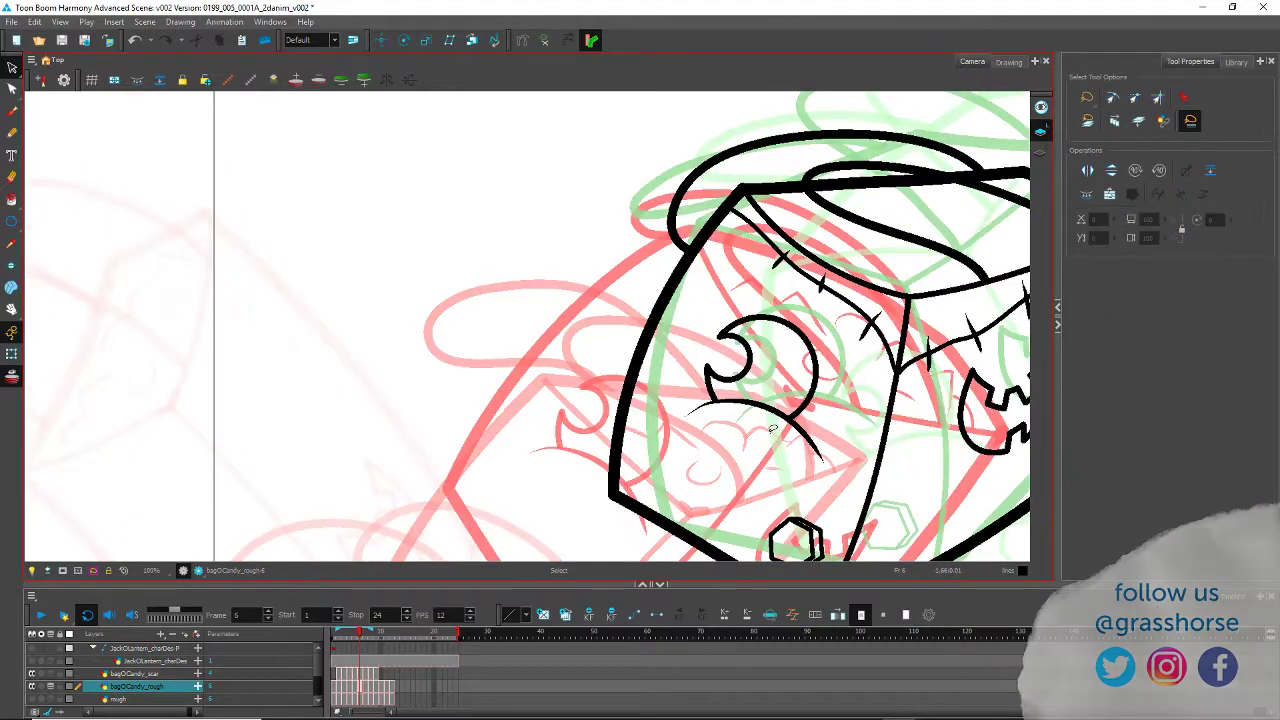
mouse_move(773, 424)
mouse_down()
mouse_move(654, 366)
mouse_move(349, 462)
mouse_up()
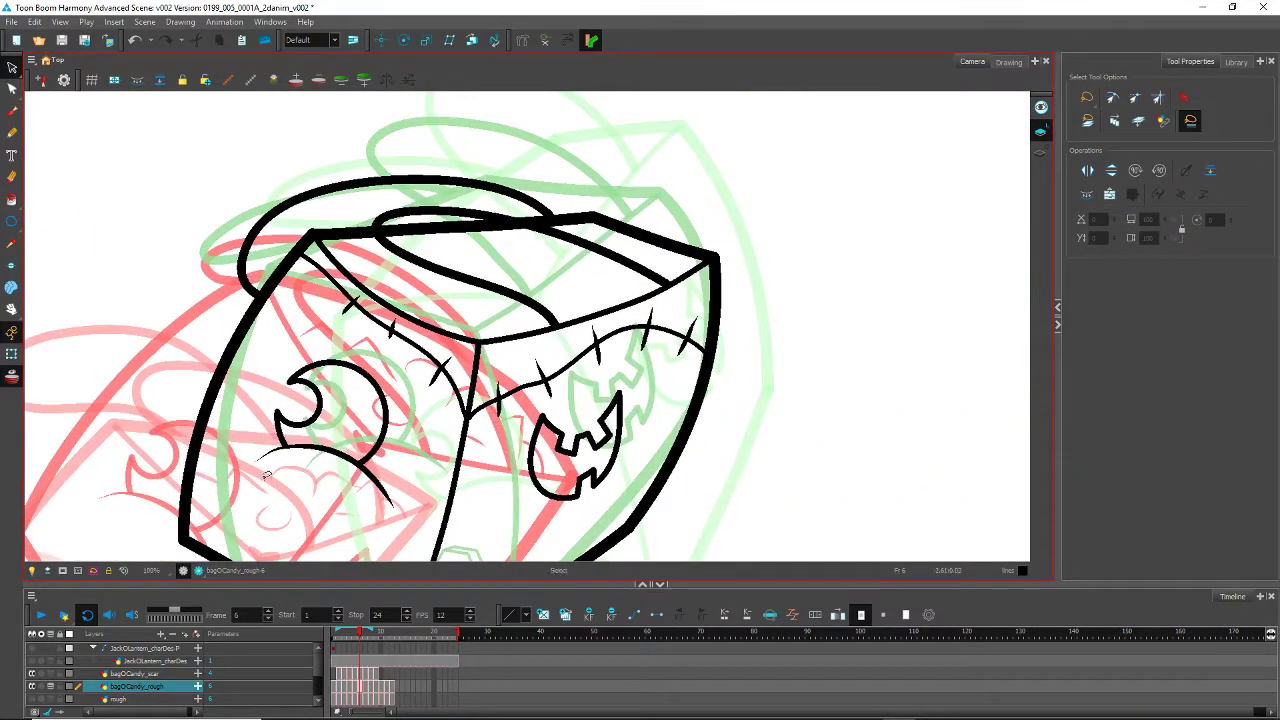
key(comma)
key(period)
key(comma)
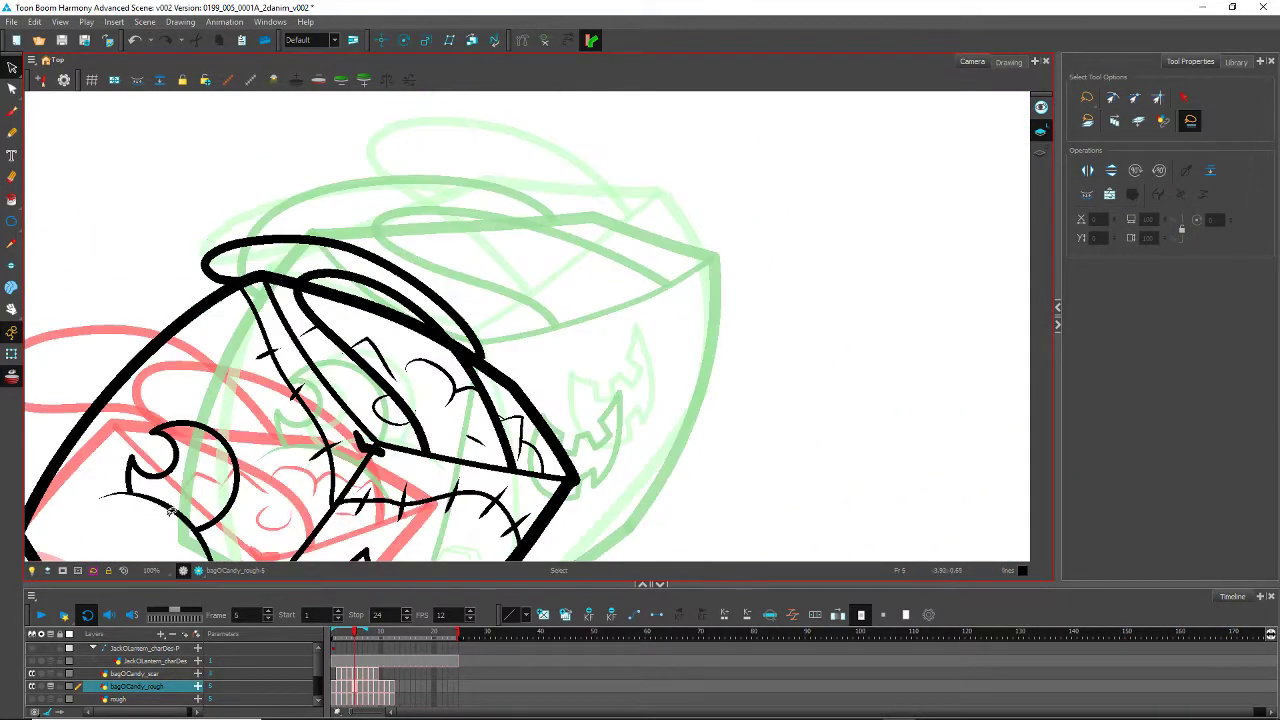
key(period)
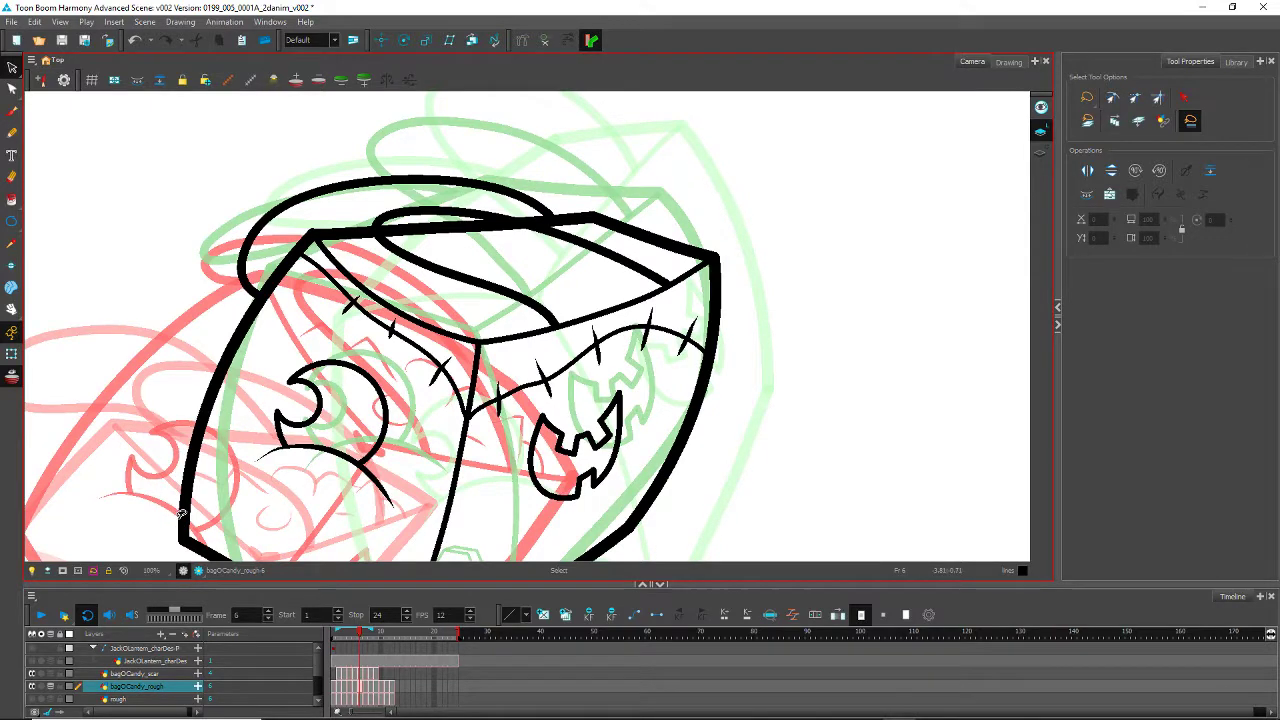
scroll(160, 285, down, 2)
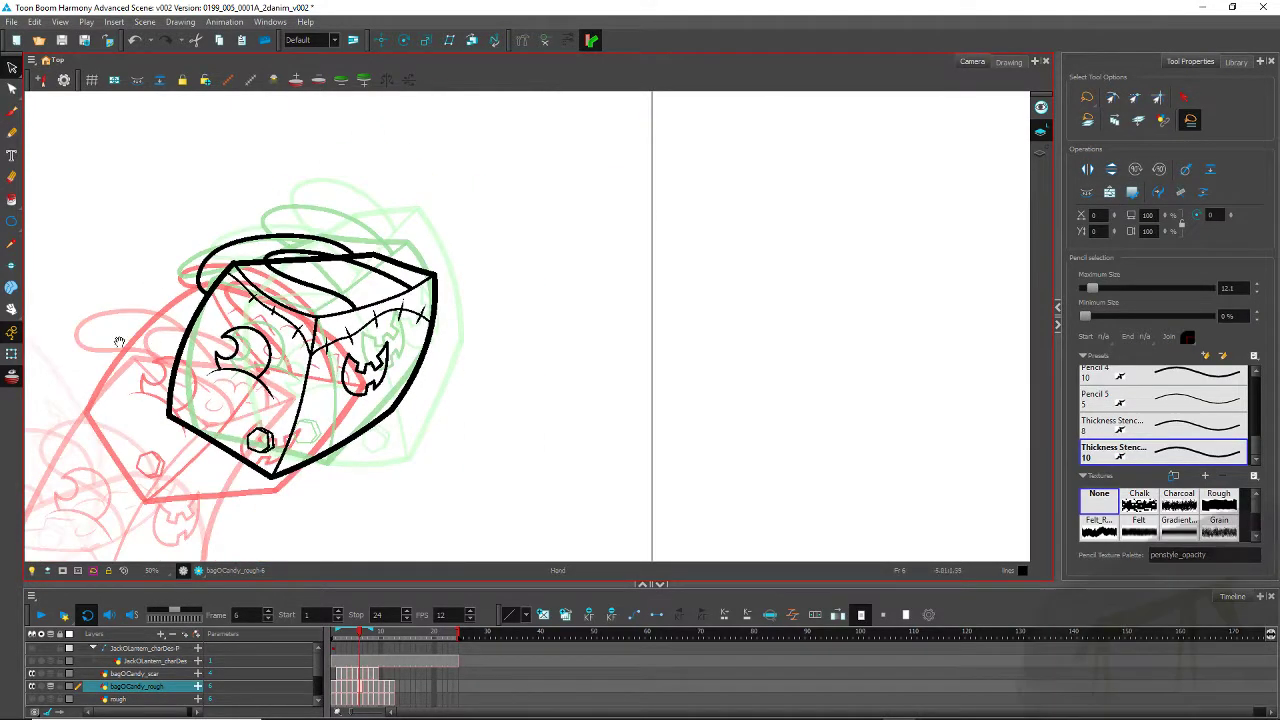
mouse_move(119, 342)
mouse_down()
mouse_move(757, 423)
mouse_move(379, 333)
mouse_up()
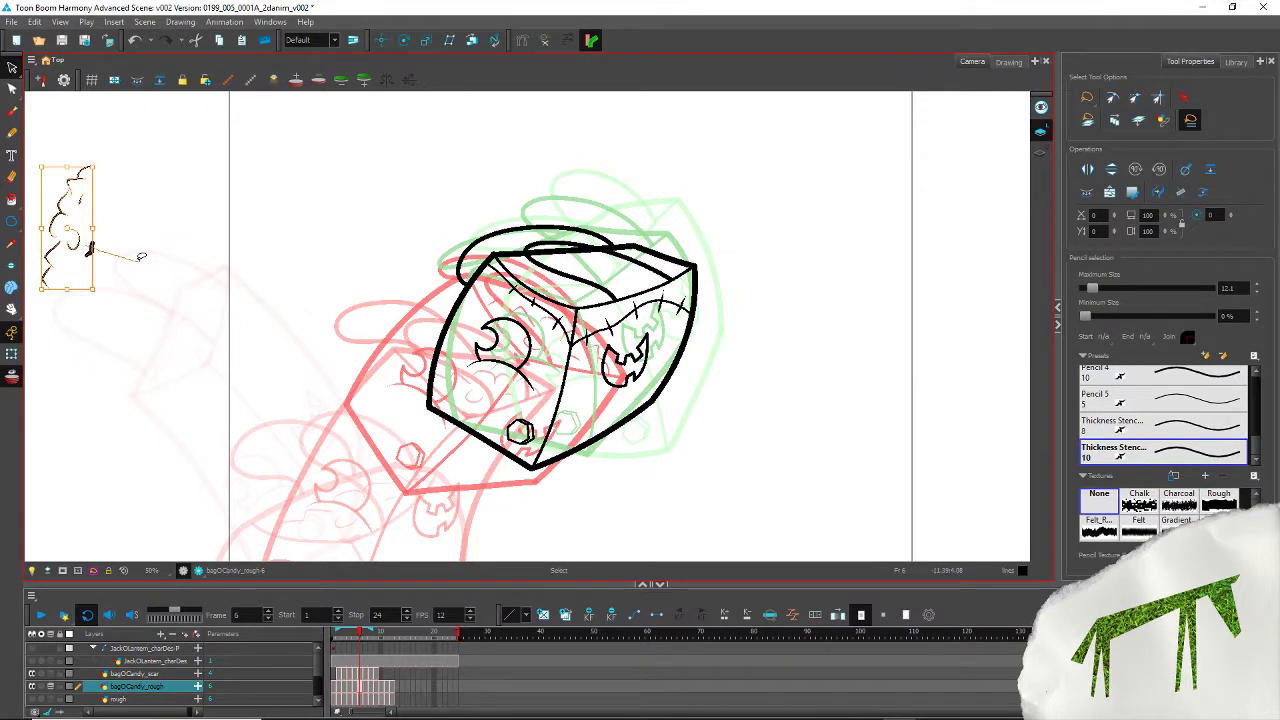
drag(138, 259, 122, 264)
mouse_move(56, 292)
mouse_down()
mouse_move(68, 131)
mouse_move(28, 230)
mouse_move(572, 310)
mouse_up()
scroll(546, 330, up, 2)
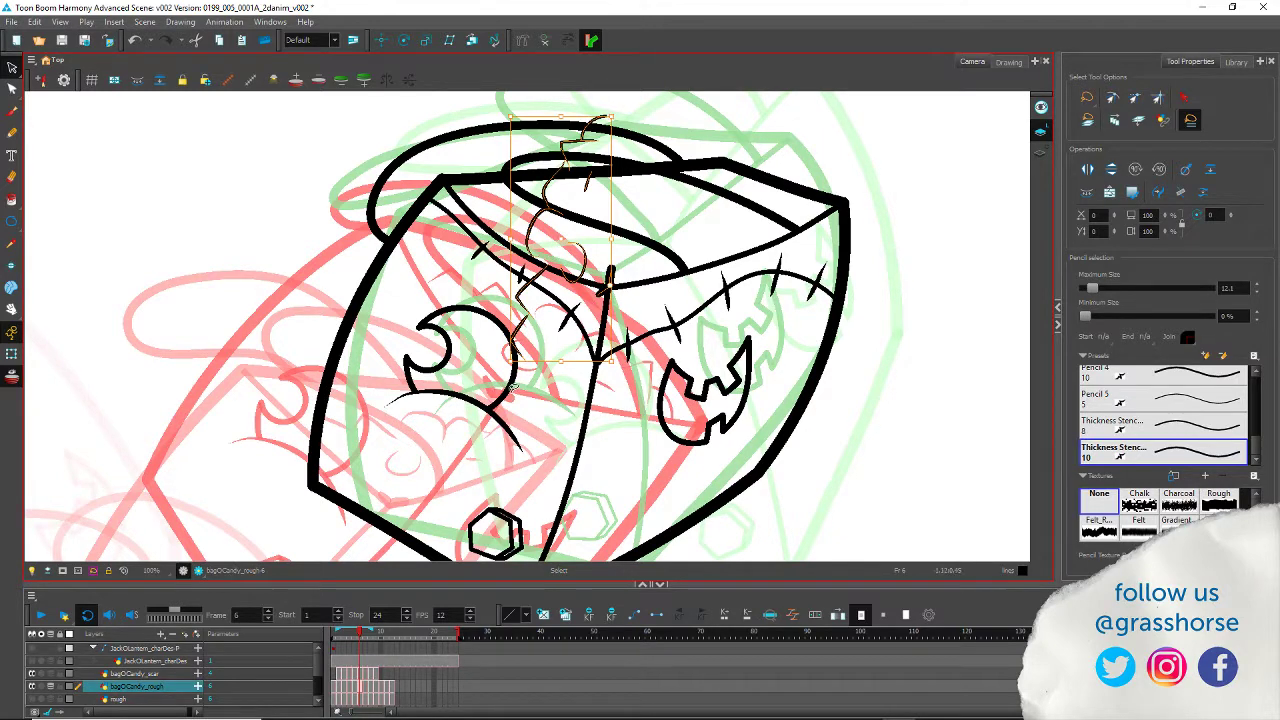
Step: Rotate the frame 6 candy outline clockwise into the bag's opening and enlarge it slightly from both lower corners
drag(508, 370, 492, 208)
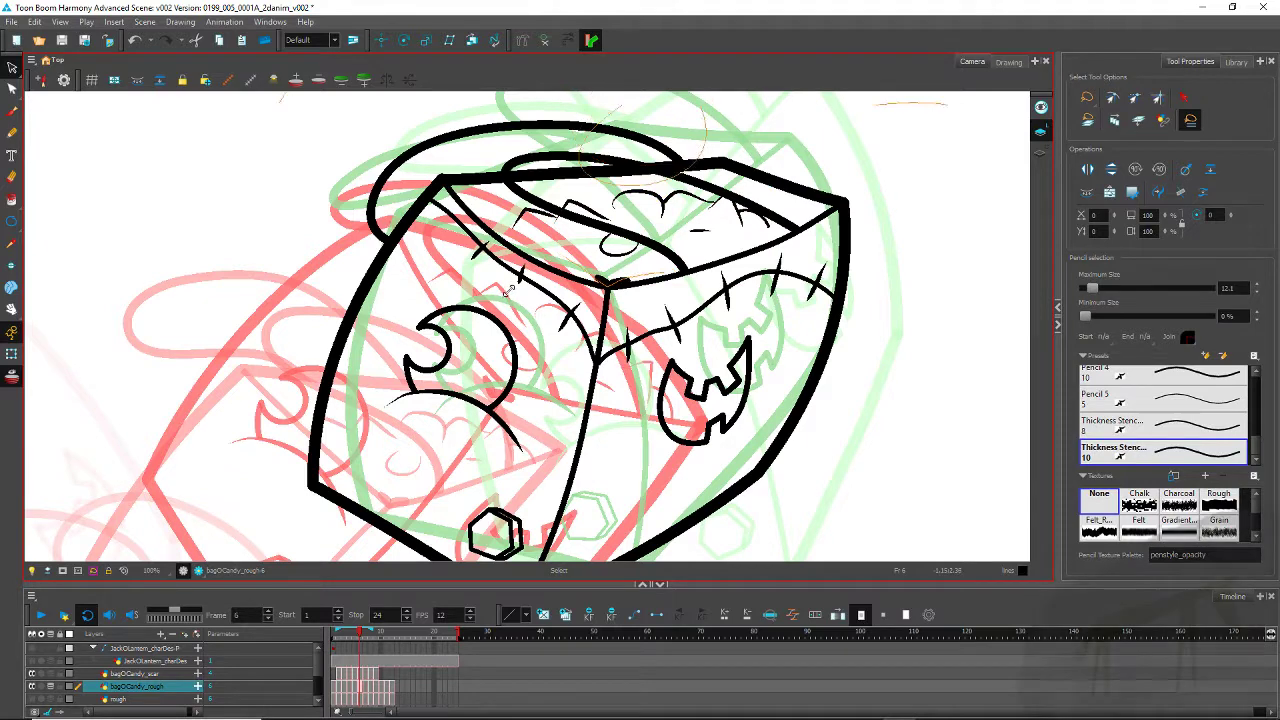
drag(511, 287, 493, 293)
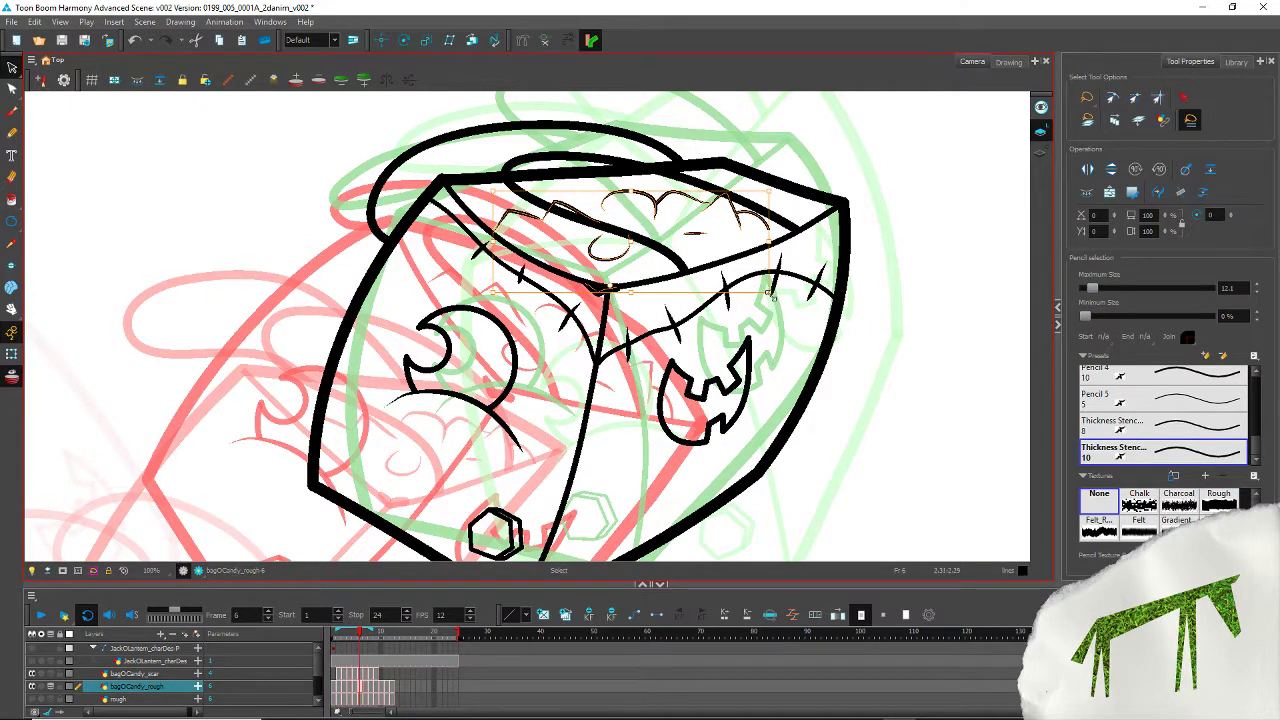
drag(770, 293, 798, 299)
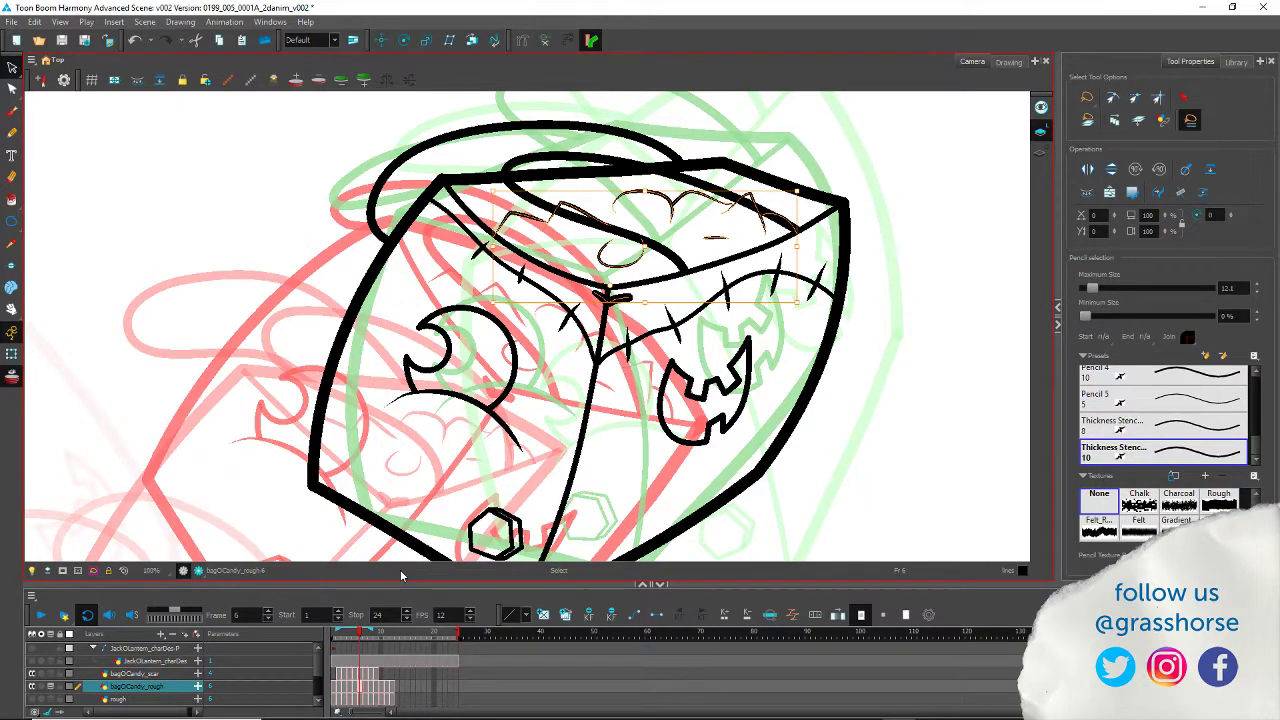
Step: Nudge the frame 6 candy outline upward until its corner mark meets the opening's inner corner
key(Up)
key(Up)
key(Up)
key(Up)
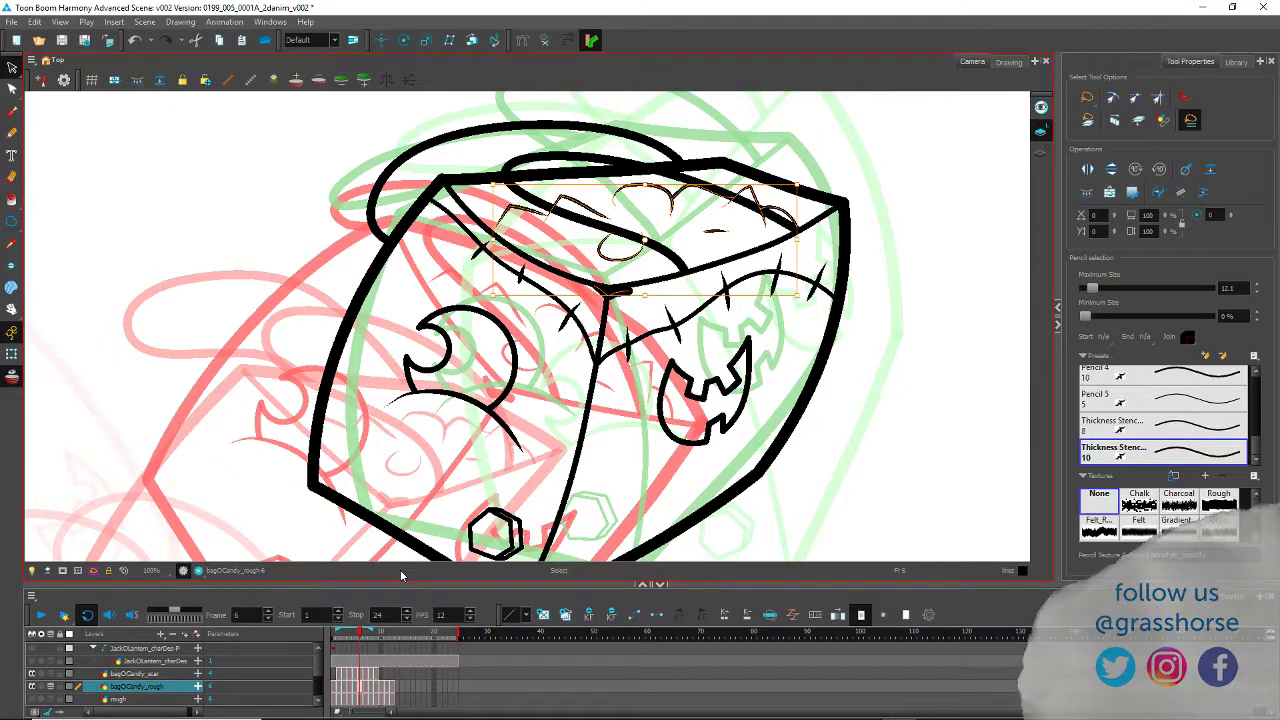
Step: Paste the candy outline on frame 7 and move it so its corner mark sits on the inner corner of the bag's opening
key(period)
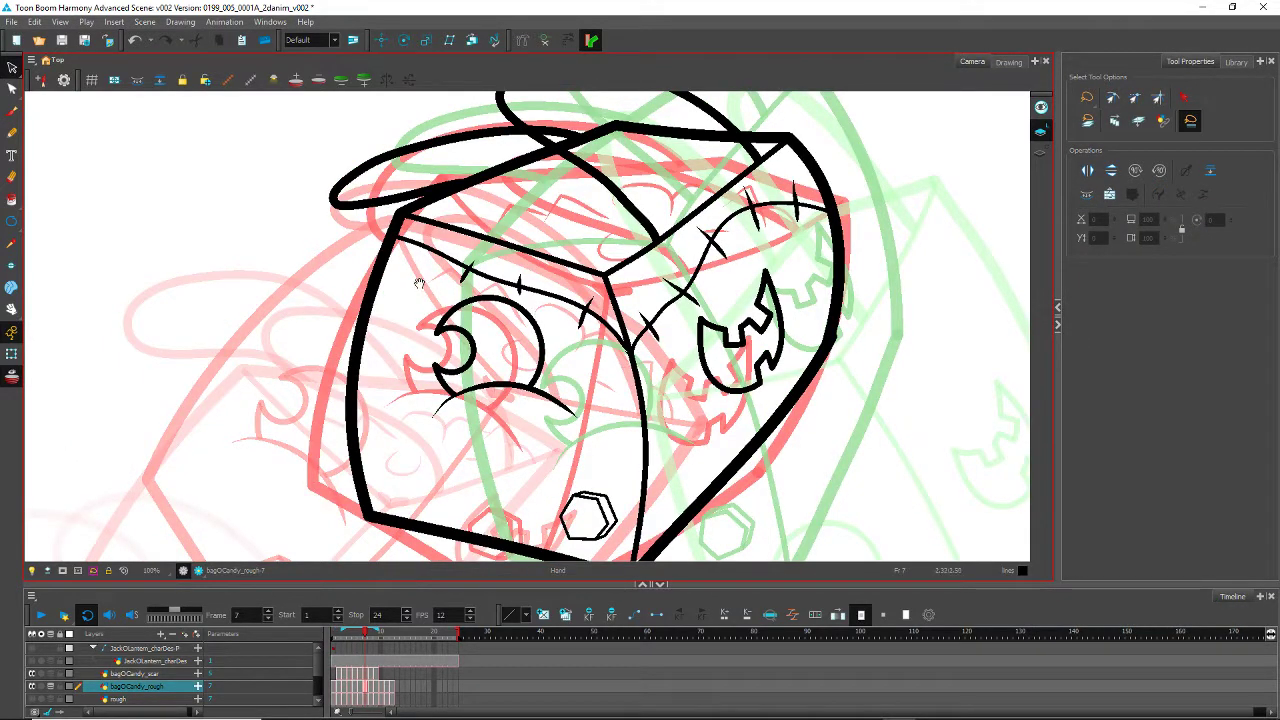
drag(416, 324, 362, 394)
key(ctrl+a)
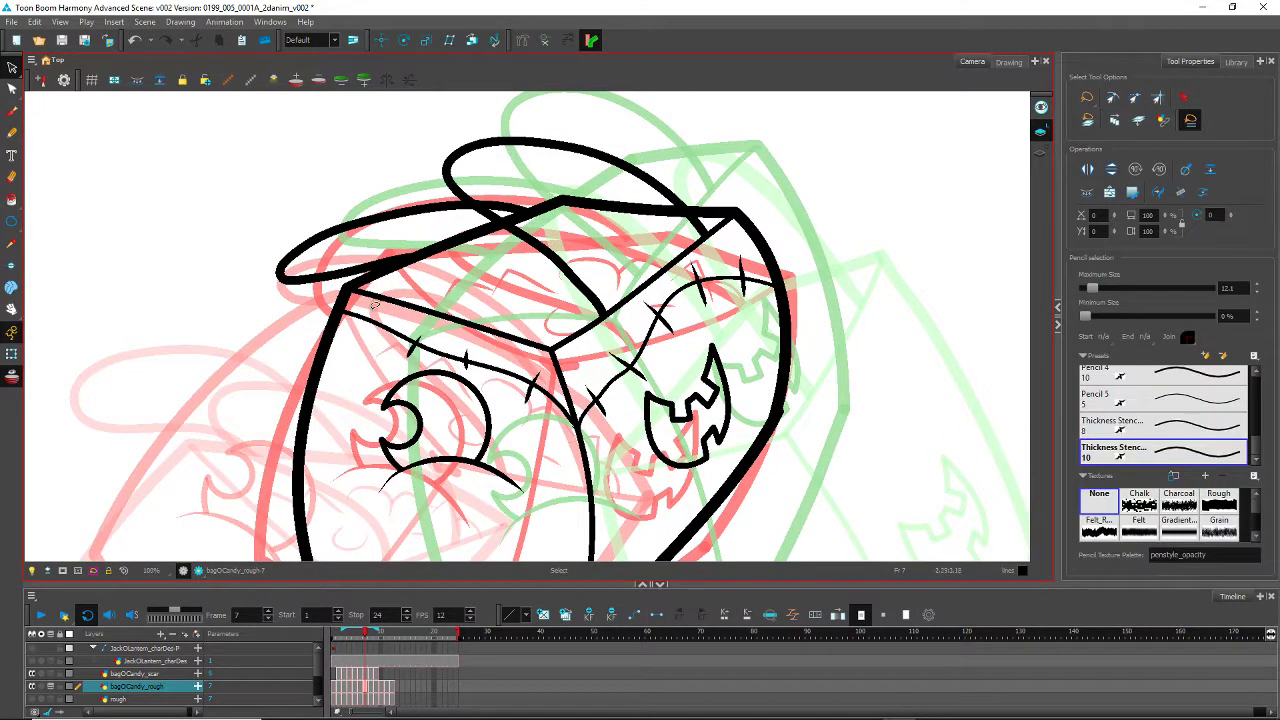
key(2)
key(2)
key(2)
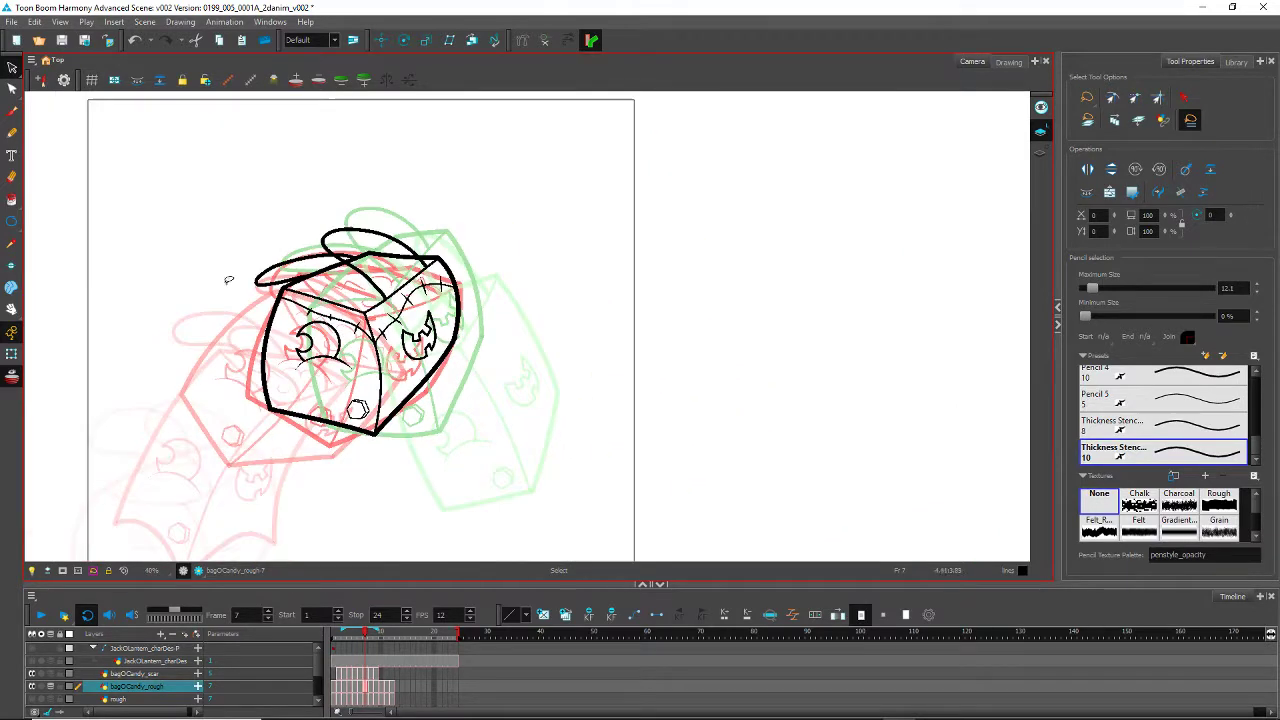
key(1)
key(space)
drag(122, 371, 403, 354)
click(197, 254)
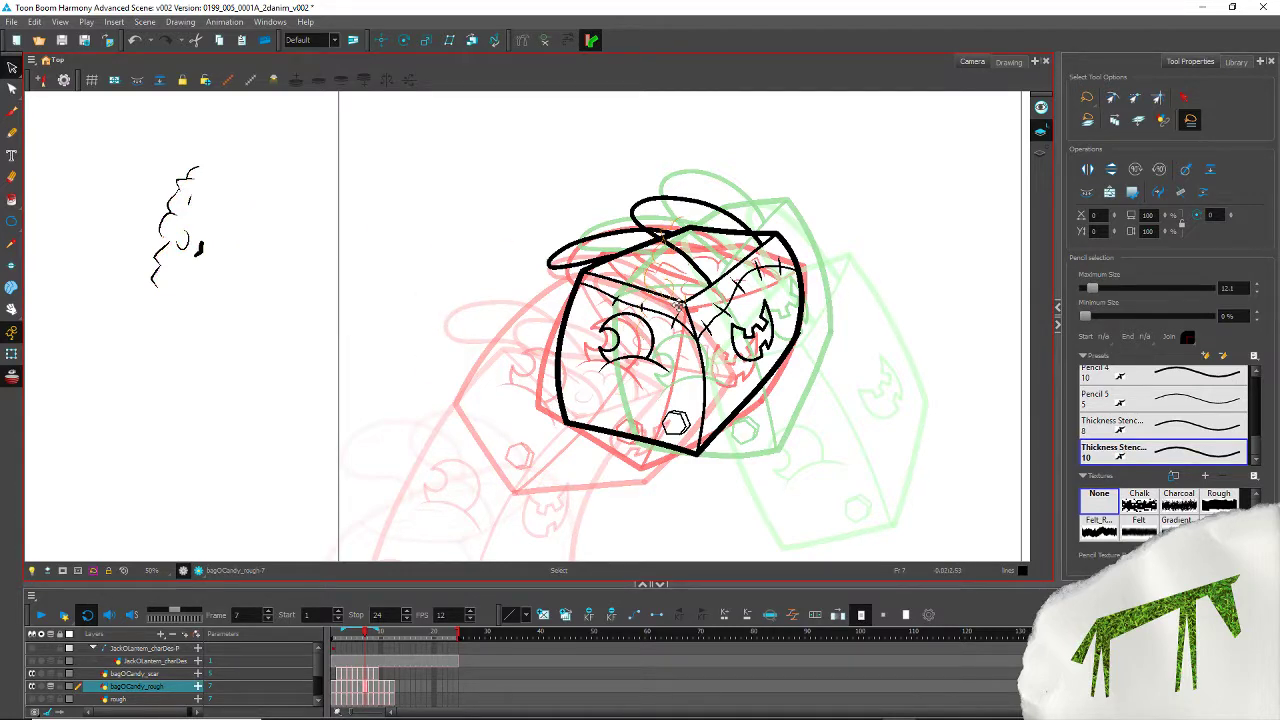
key(ctrl+z)
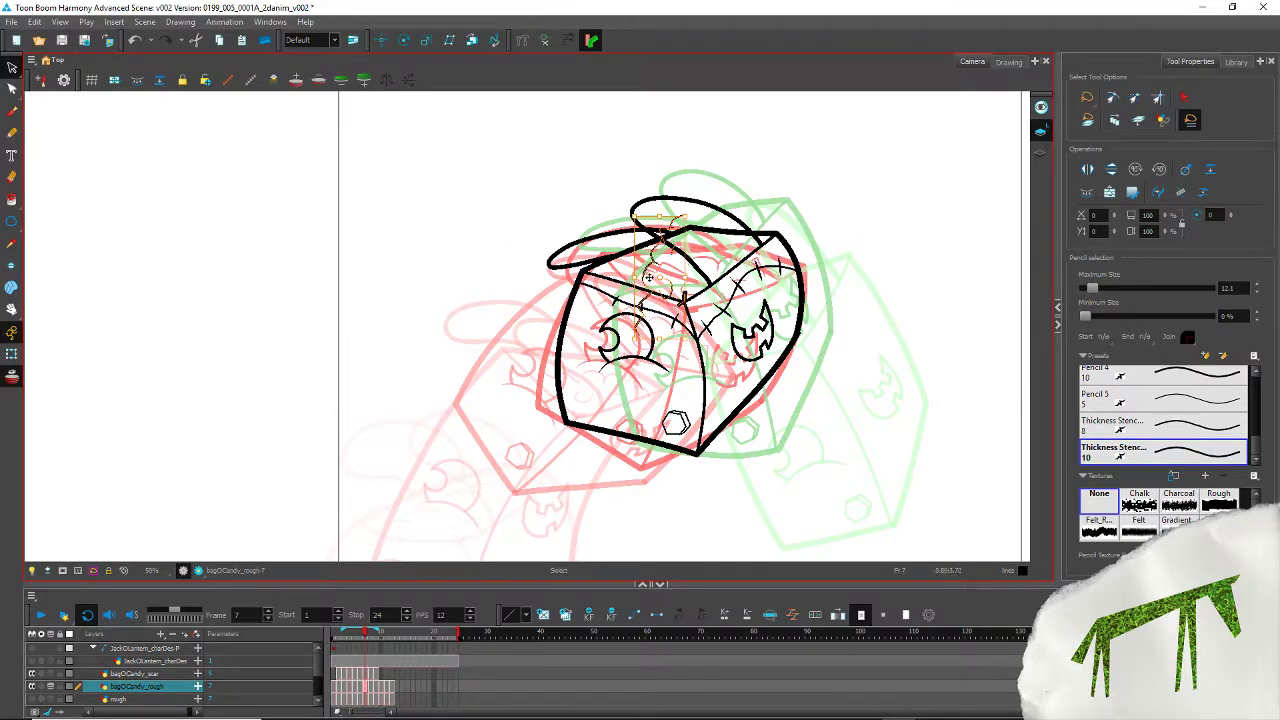
scroll(657, 316, up, 4)
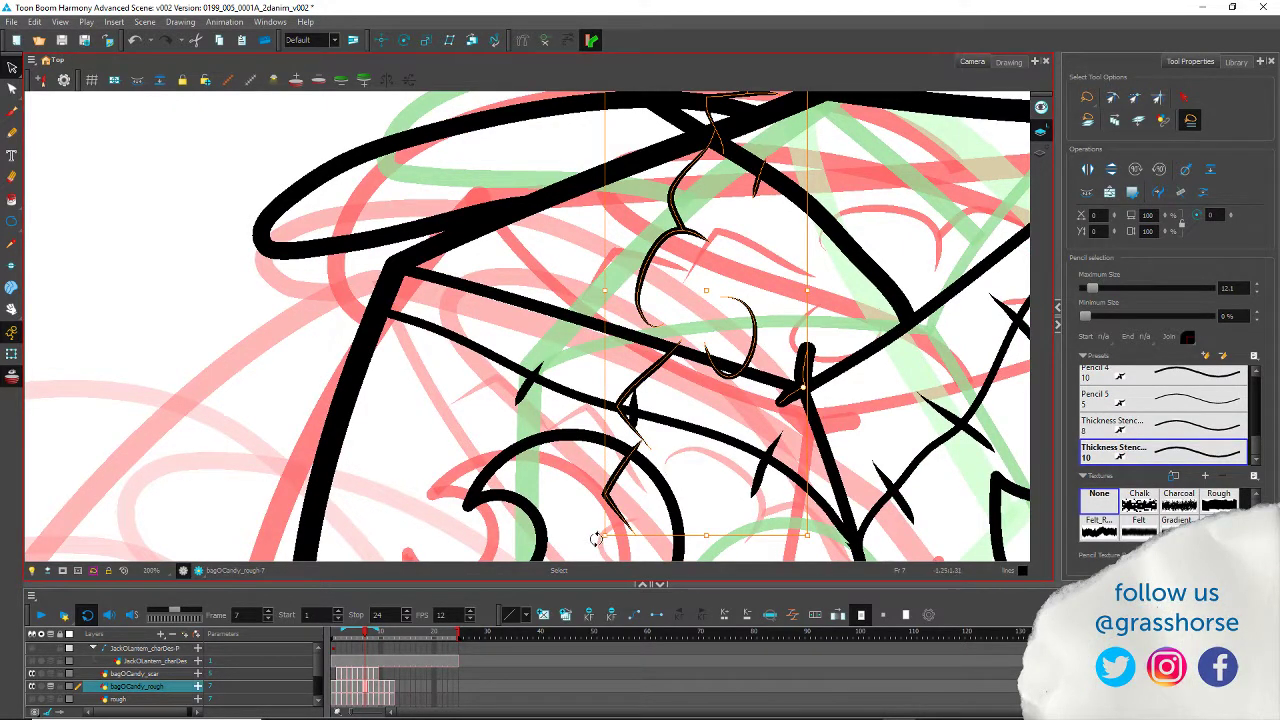
Step: Rotate the frame 7 candy outline clockwise about the opening's inner corner, and turn it slightly back counterclockwise to fit the opening
drag(594, 541, 553, 279)
mouse_move(620, 386)
mouse_down()
mouse_move(600, 377)
mouse_move(337, 425)
mouse_move(346, 410)
mouse_up()
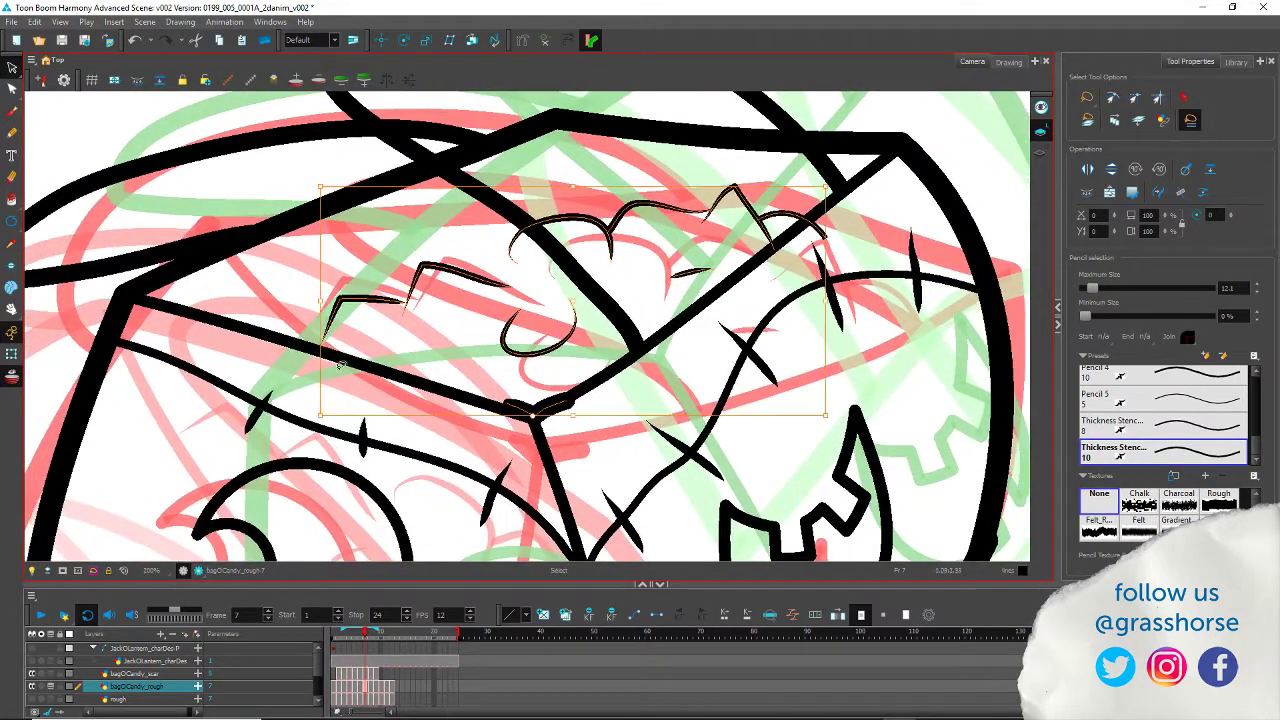
click(313, 428)
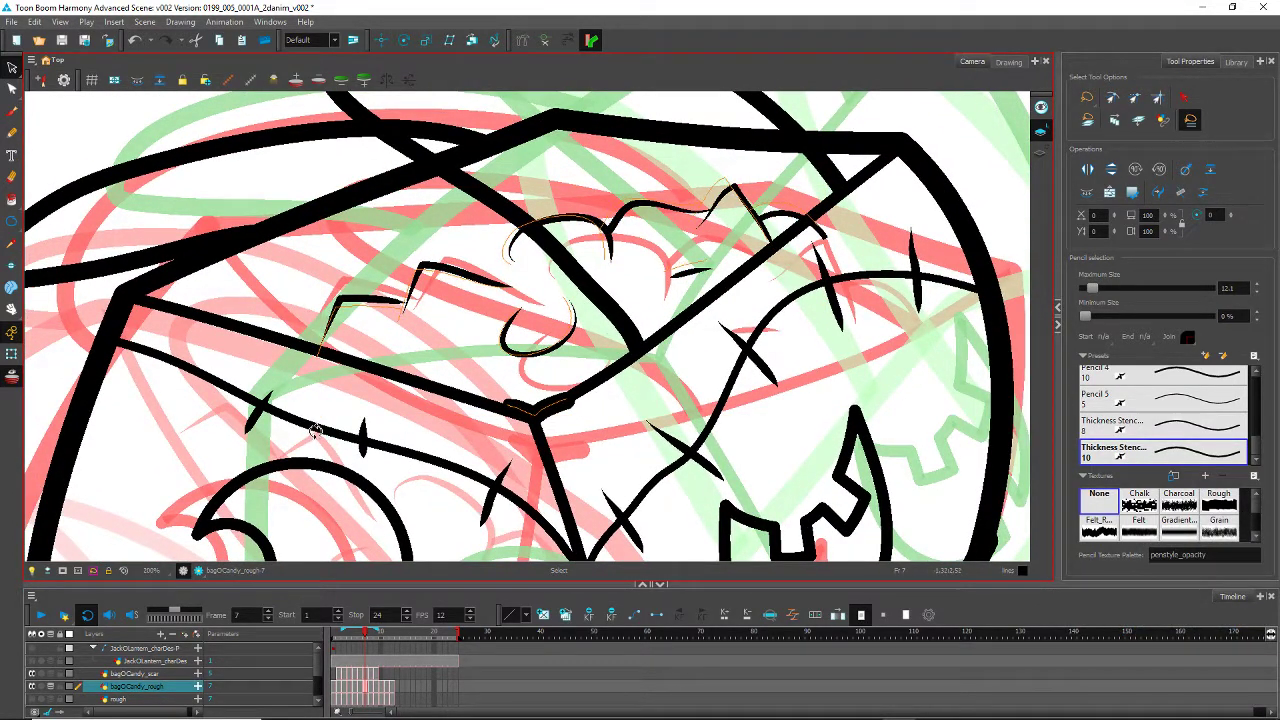
key(ctrl+a)
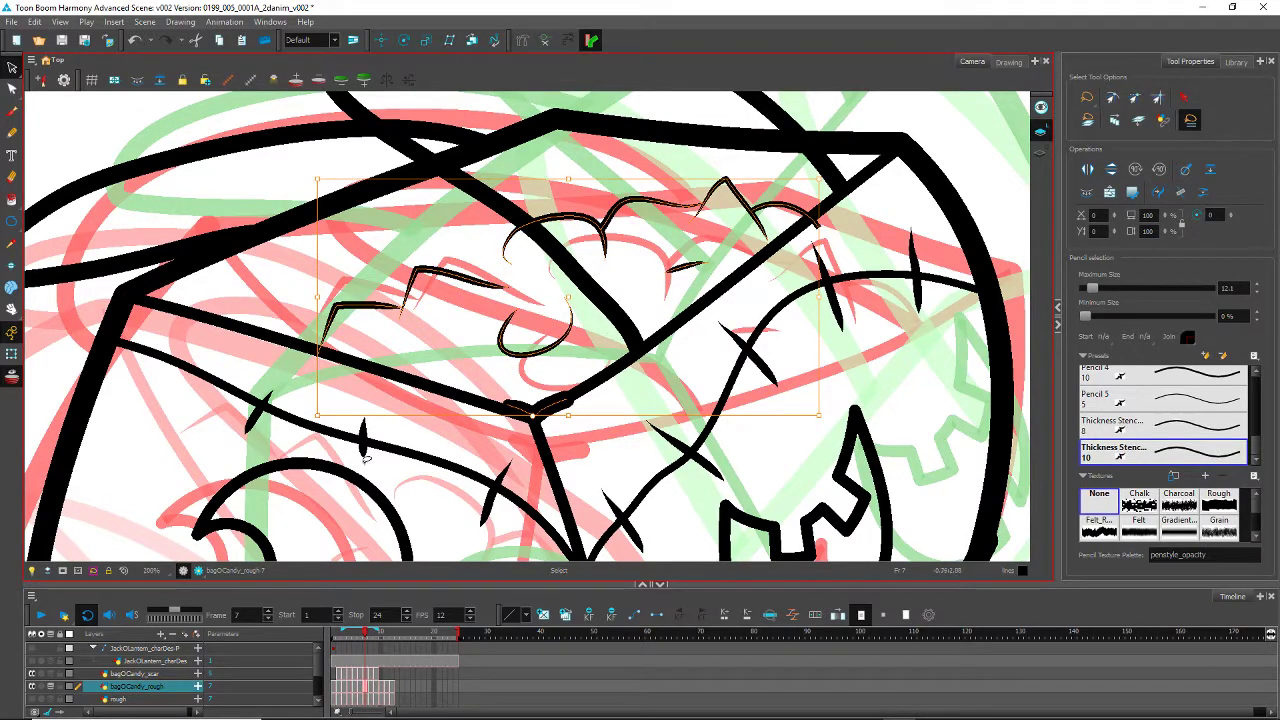
Step: Enlarge the frame 7 candy outline from its lower-left corner and nudge it up and right until its mark meets the opening's inner corner
drag(316, 416, 288, 430)
key(Up)
key(Up)
key(Up)
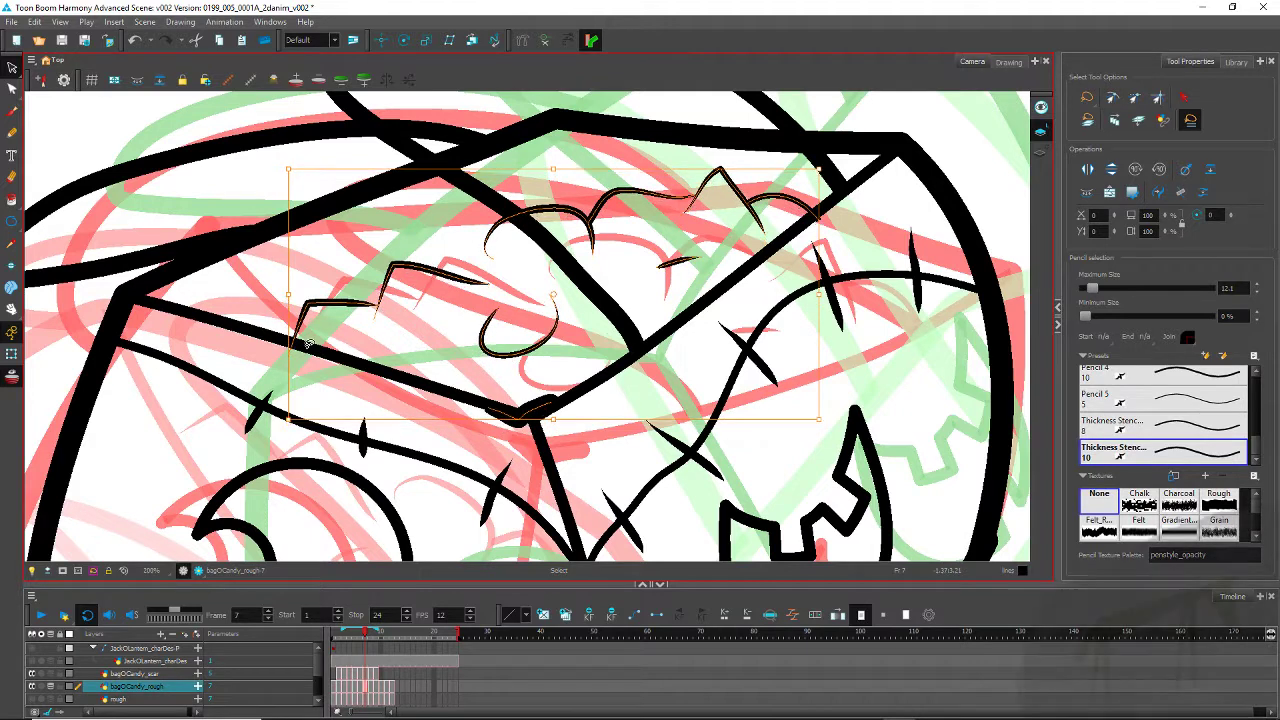
key(Right)
key(Right)
key(Right)
key(Right)
drag(308, 343, 312, 343)
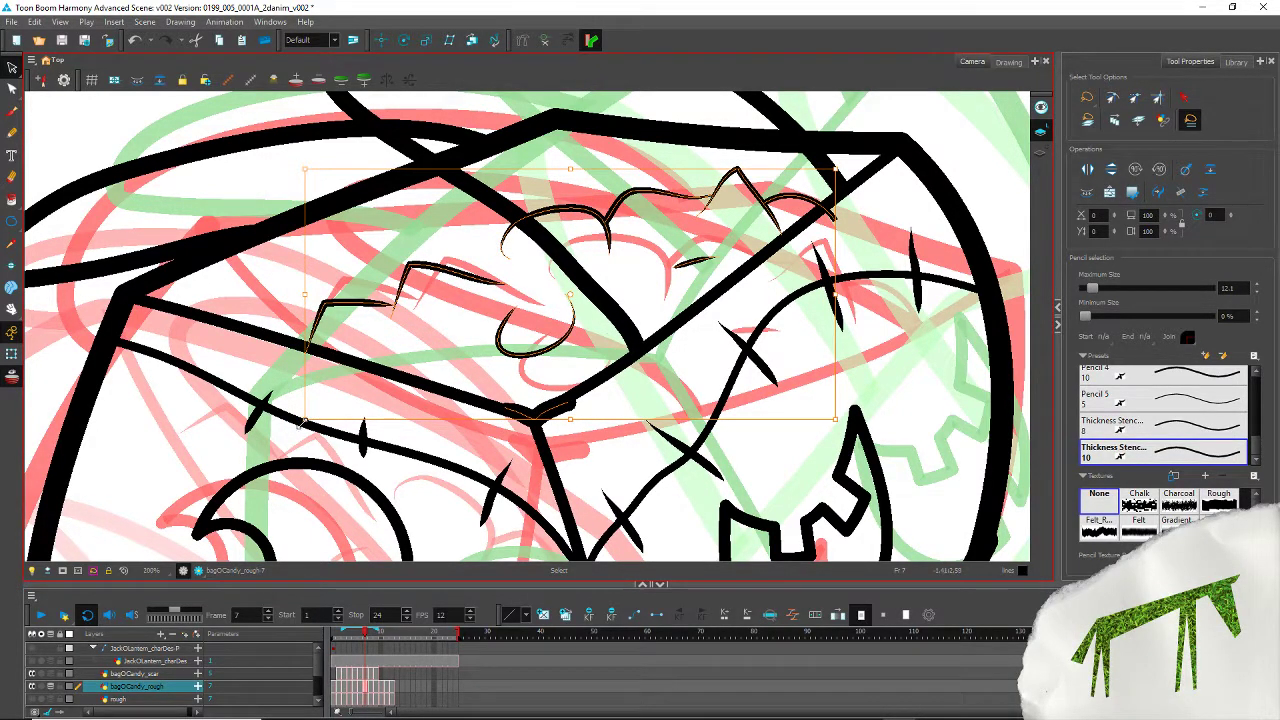
Step: Enlarge the frame 7 candy outline slightly more toward the lower left and nudge it back onto the opening's inner corner
mouse_move(304, 421)
mouse_down()
mouse_move(280, 440)
mouse_move(277, 428)
mouse_up()
key(Up)
key(Up)
key(Right)
key(Right)
key(Right)
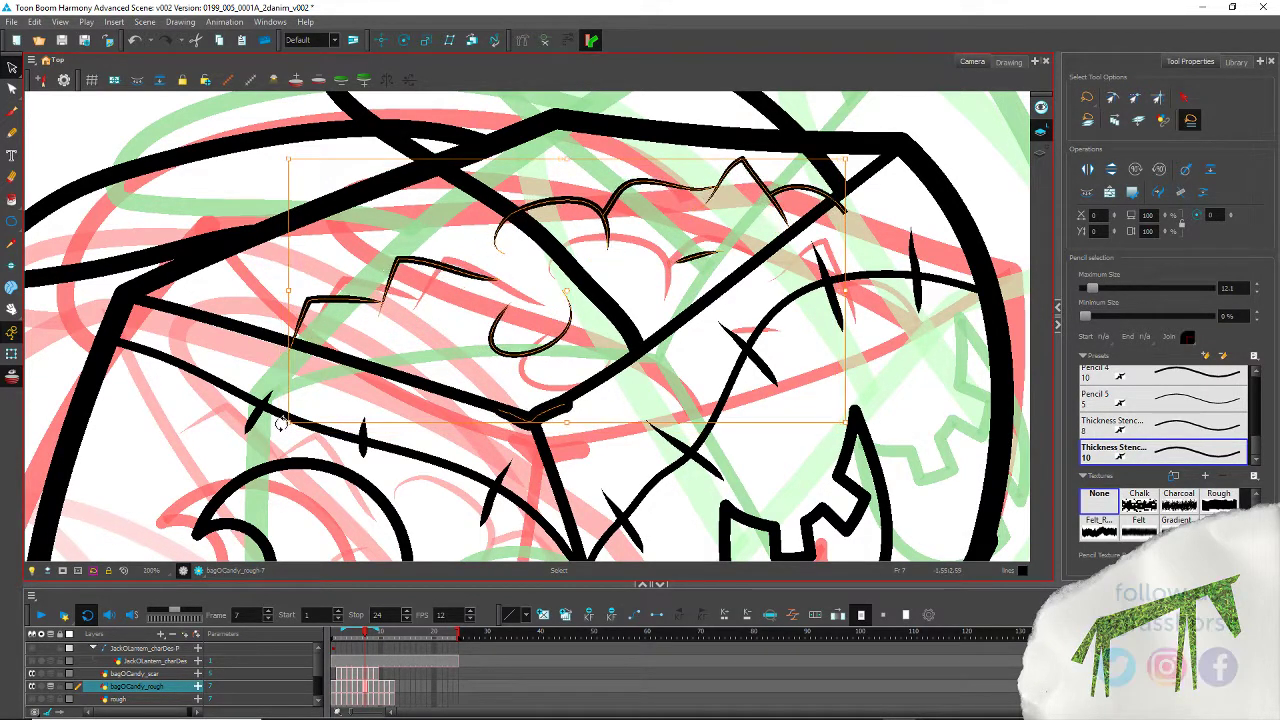
key(Up)
key(Right)
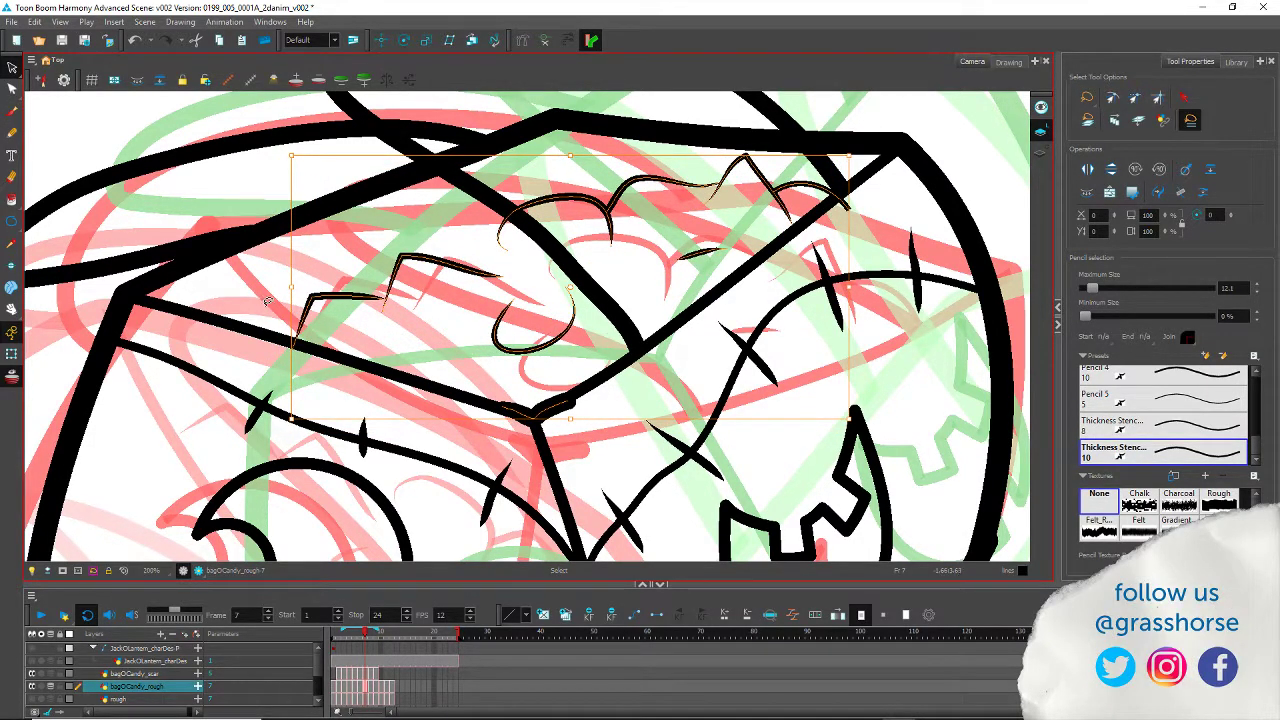
Step: Paste the candy outline on frame 8 and move it so its corner mark sits on the inner corner of the bag's opening
key(period)
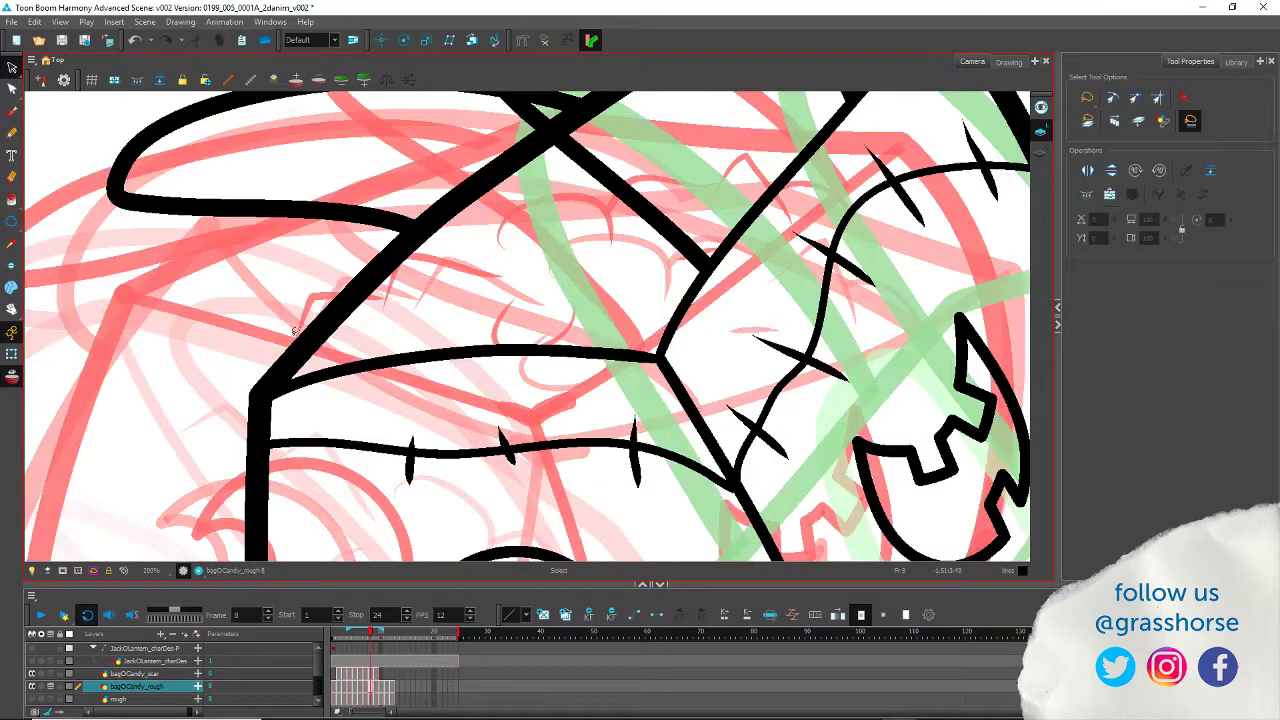
click(422, 358)
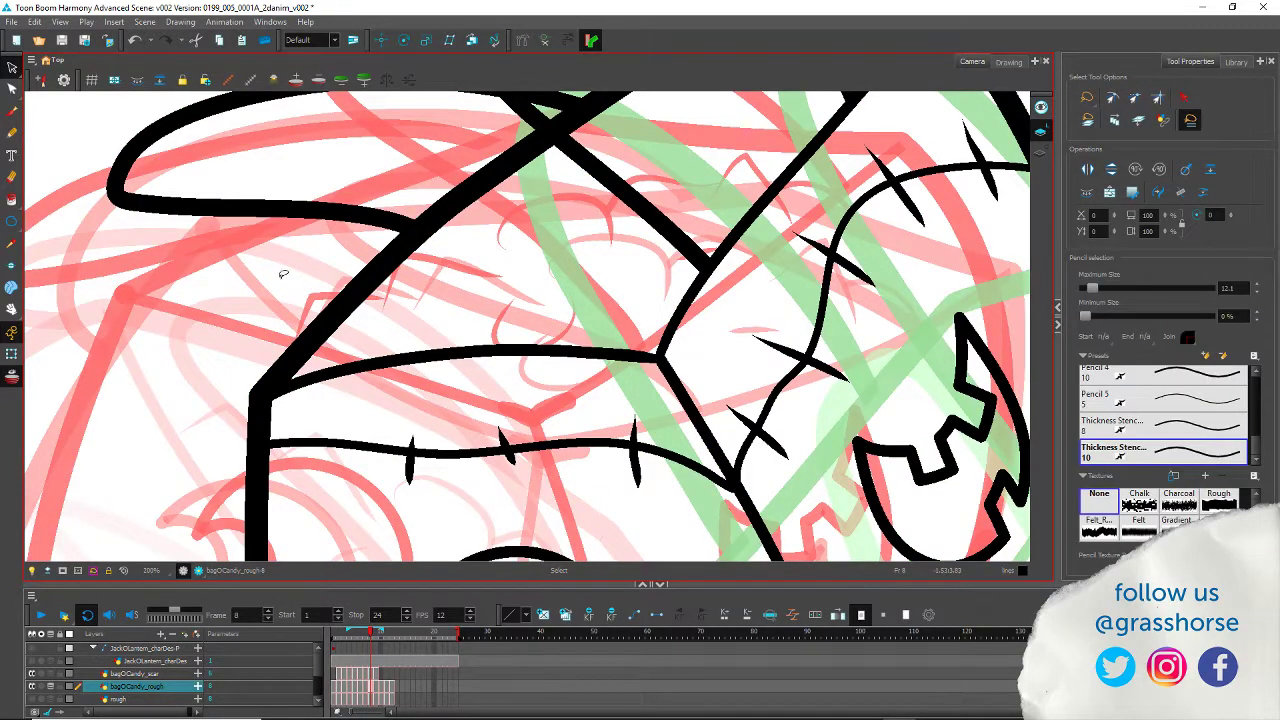
scroll(237, 222, down, 5)
mouse_move(145, 340)
mouse_down()
mouse_move(462, 338)
mouse_move(470, 280)
mouse_move(425, 284)
mouse_up()
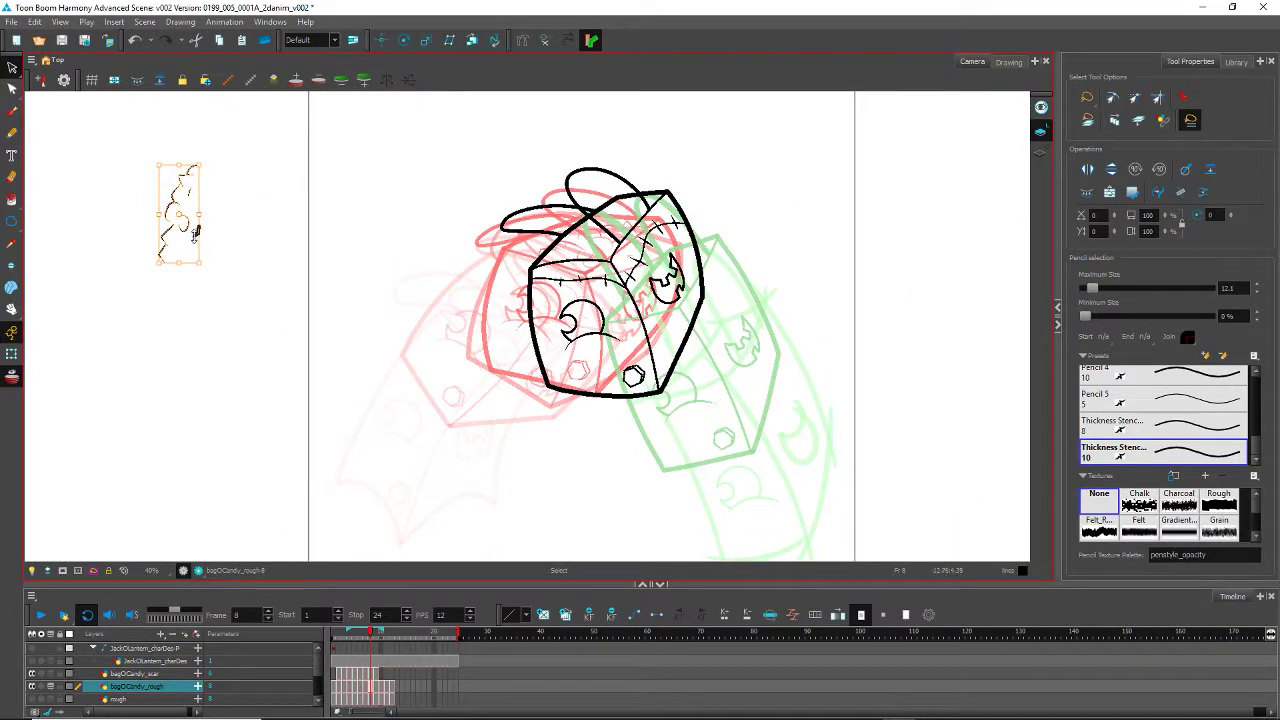
mouse_move(192, 238)
mouse_down()
mouse_move(490, 312)
mouse_move(593, 260)
mouse_move(606, 268)
mouse_up()
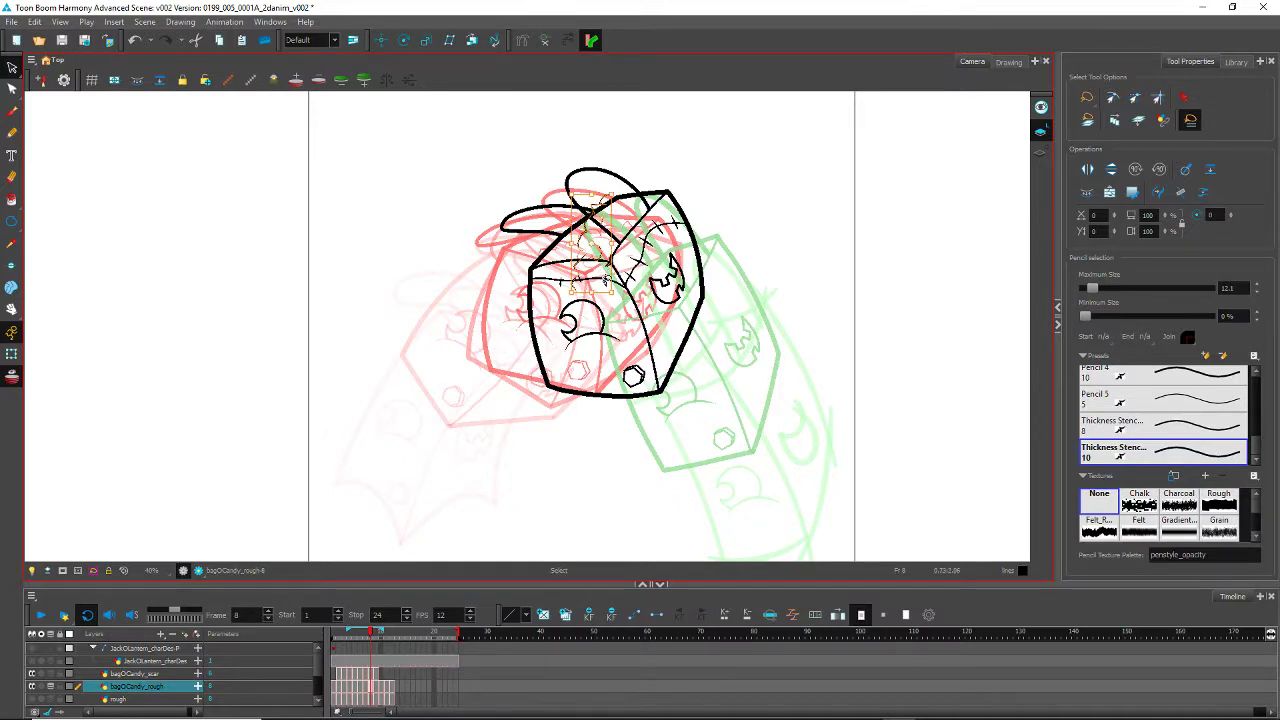
scroll(590, 270, up, 6)
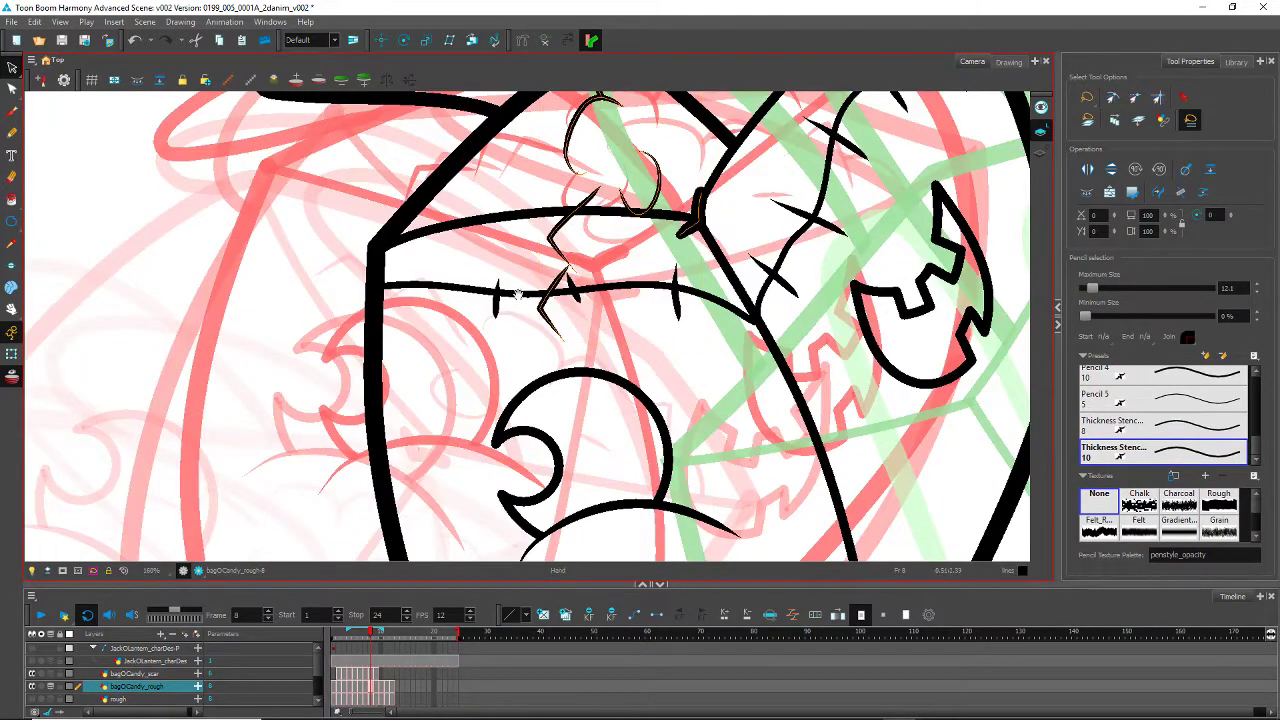
drag(518, 295, 360, 510)
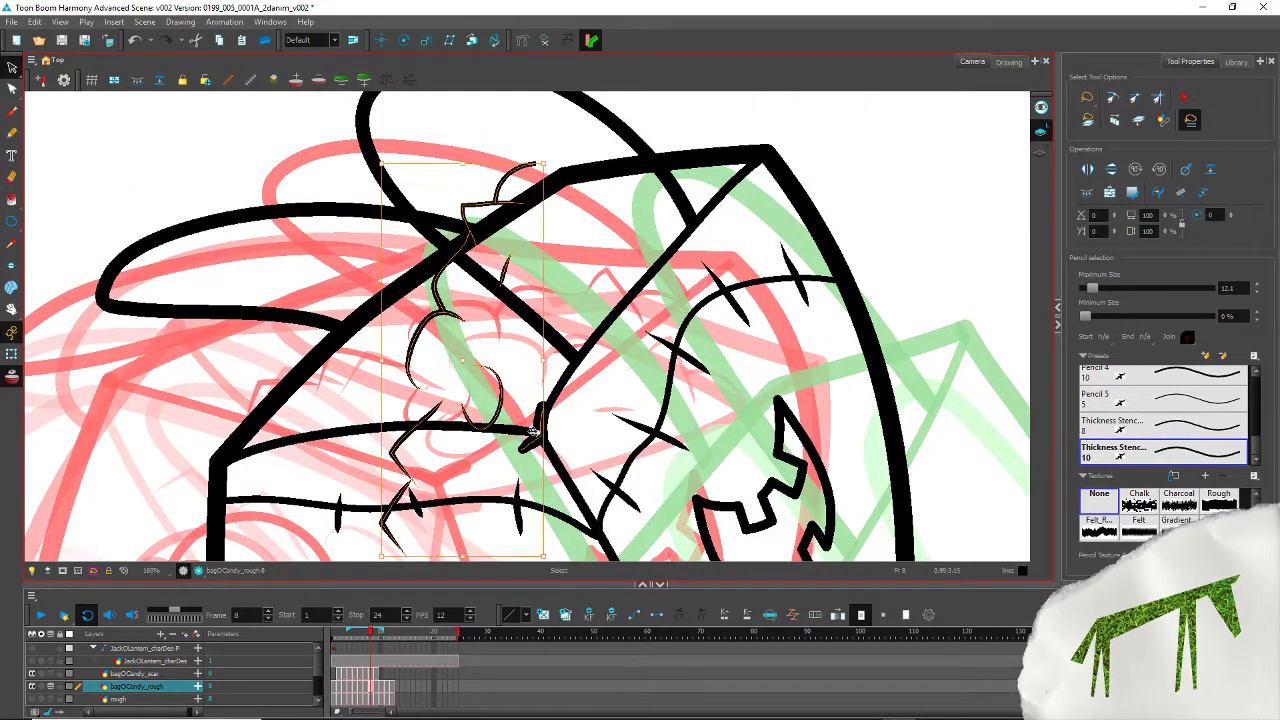
Step: Rotate the frame 8 candy outline clockwise and enlarge it to fit the bag's opening, keeping its mark on the inner corner
mouse_move(372, 556)
mouse_down()
mouse_move(347, 501)
mouse_move(356, 434)
mouse_up()
drag(300, 396, 326, 352)
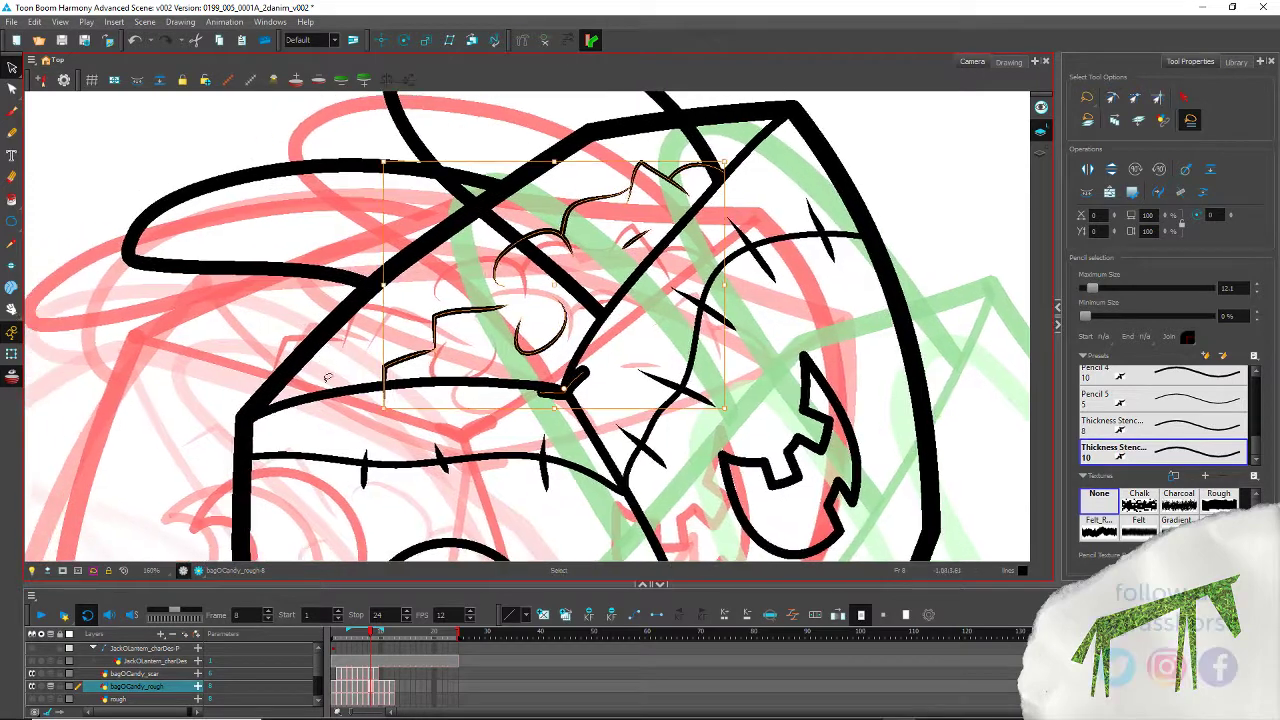
drag(379, 411, 345, 441)
drag(527, 420, 543, 388)
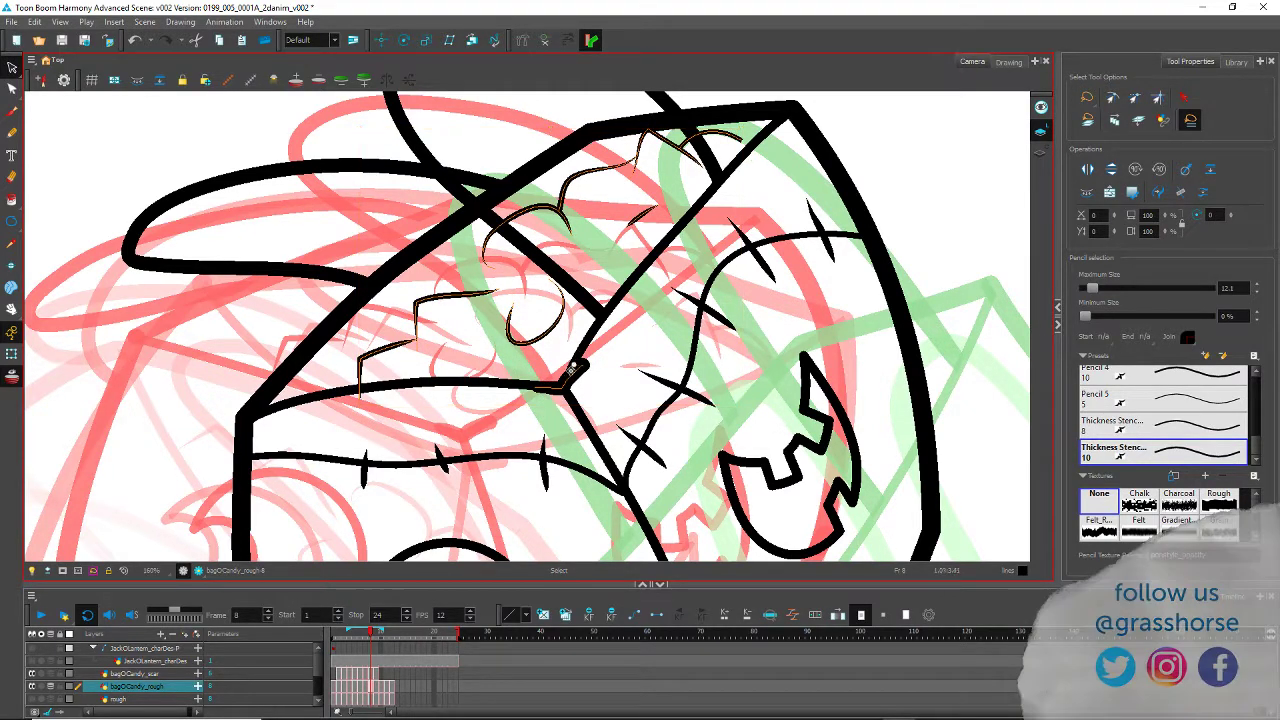
click(353, 412)
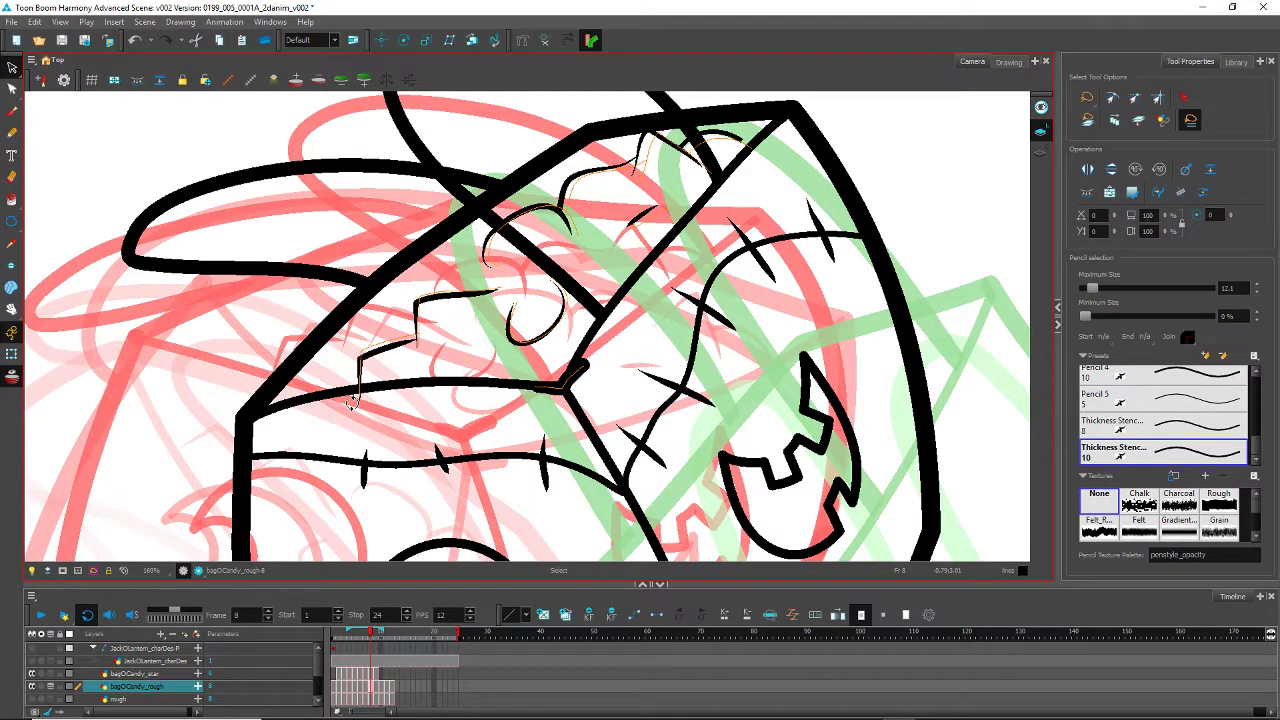
drag(352, 402, 351, 400)
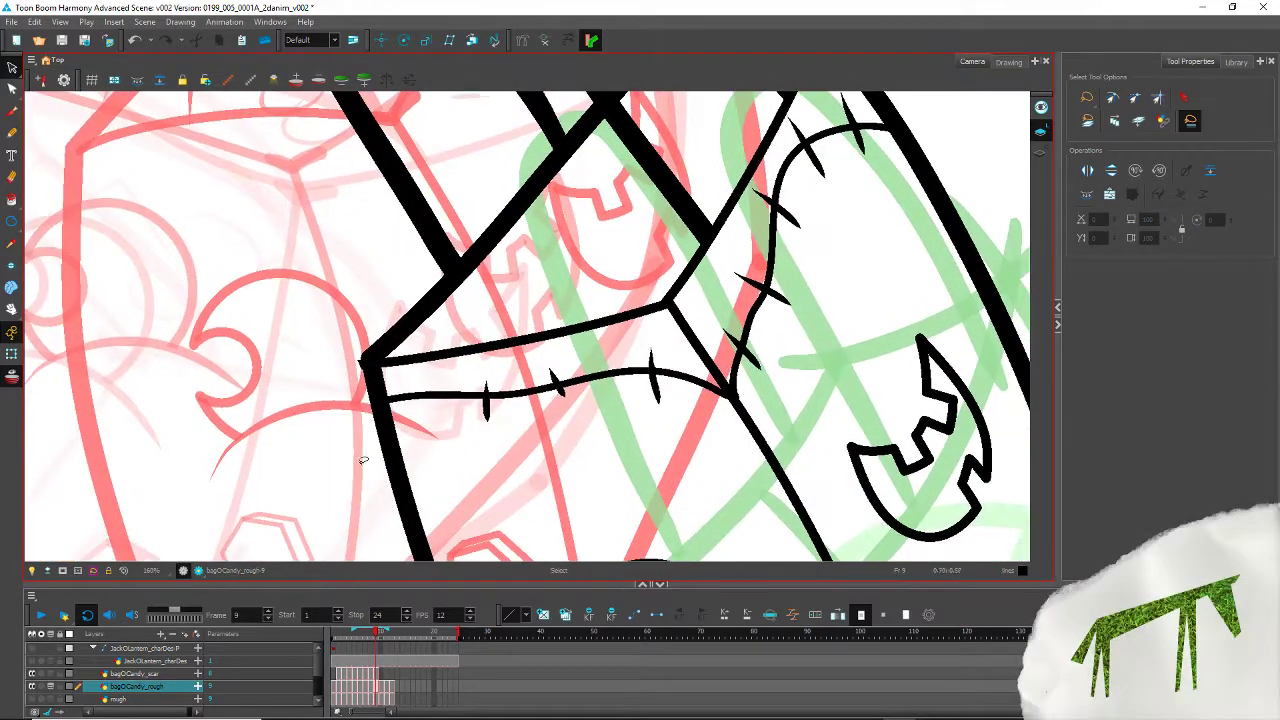
Step: Paste the candy outline on frame 9 and move it from outside the camera frame onto the inner corner of the bag's opening
key(ctrl+a)
mouse_move(343, 247)
mouse_down()
mouse_move(525, 545)
mouse_move(371, 249)
mouse_up()
drag(204, 96, 634, 329)
drag(270, 153, 614, 438)
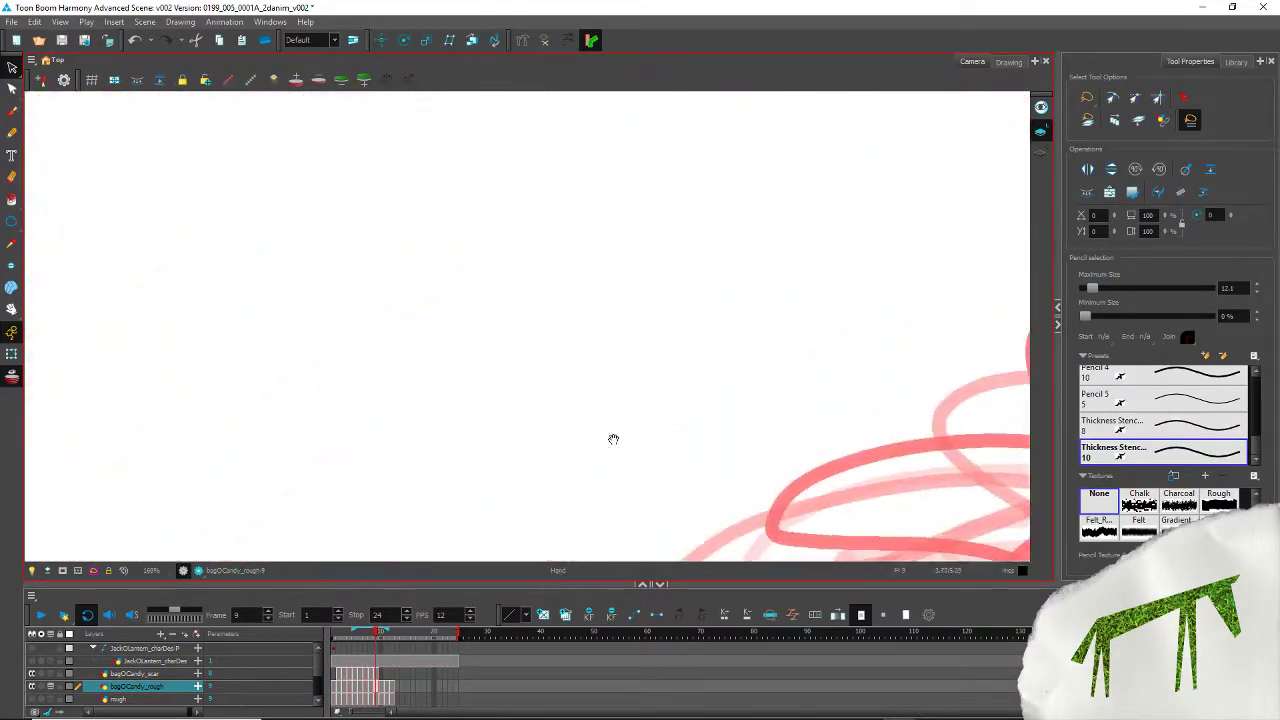
key(1)
key(1)
key(1)
key(1)
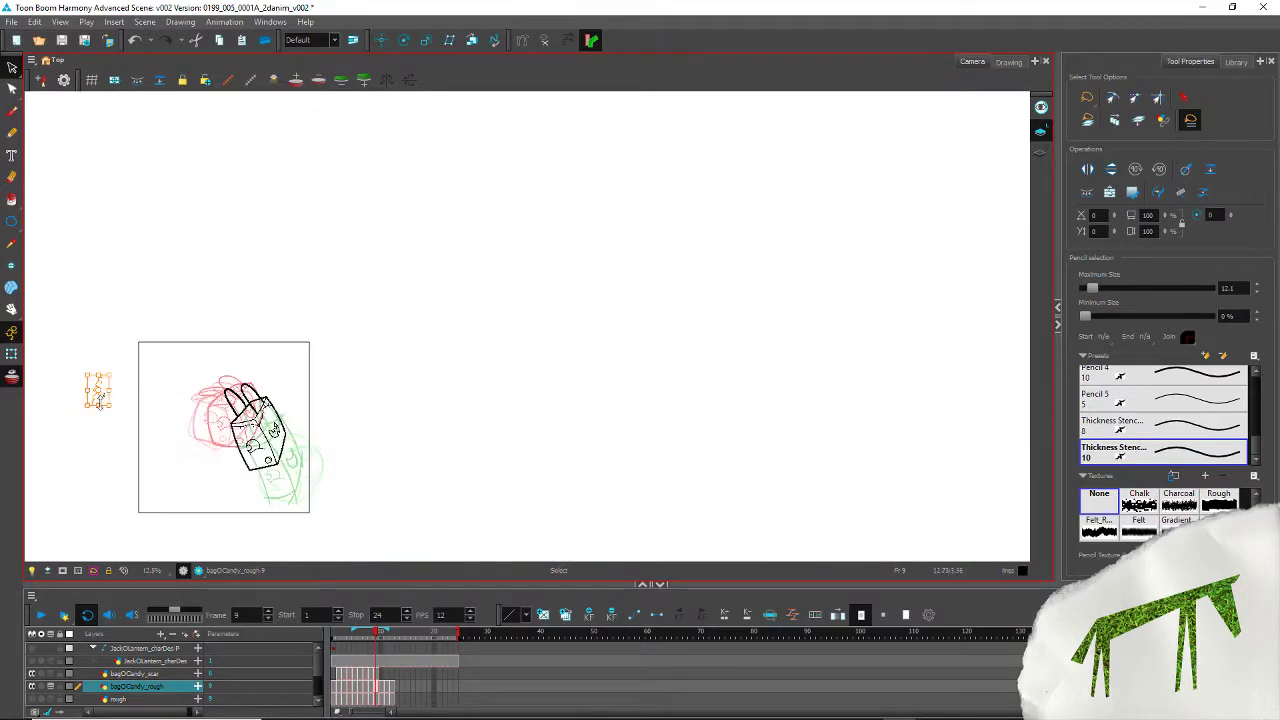
key(2)
scroll(93, 411, up, 2)
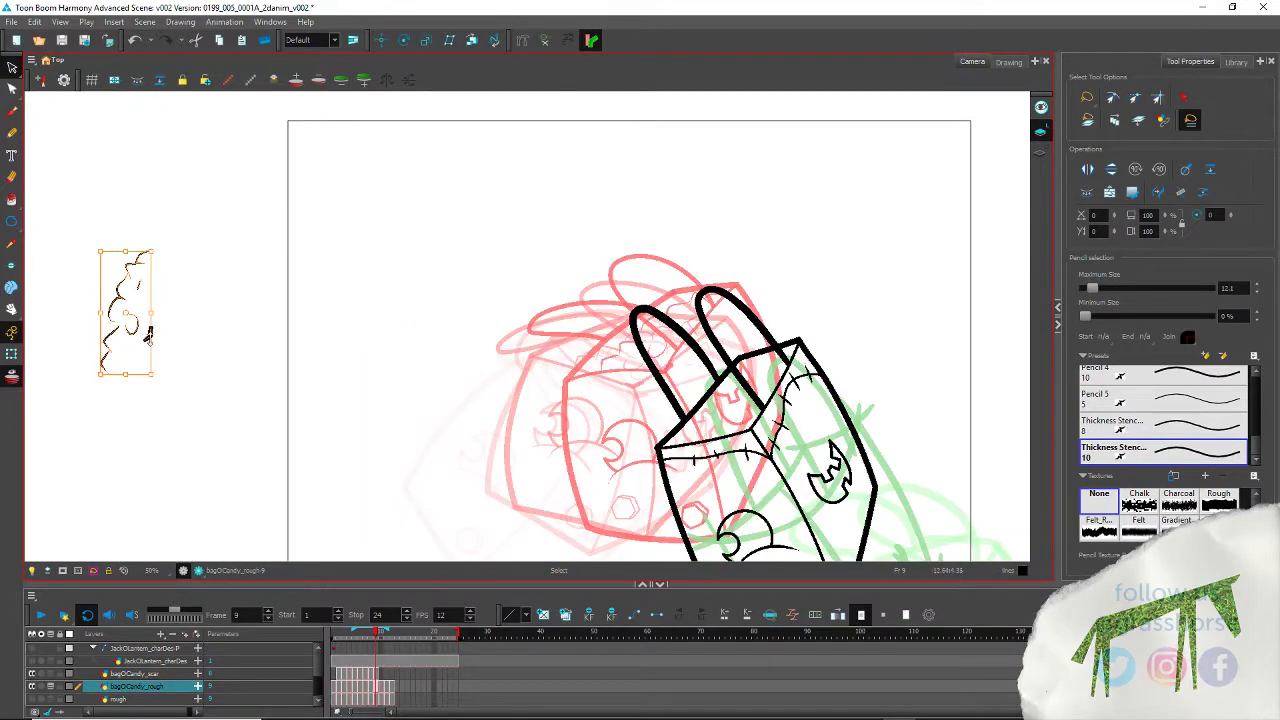
drag(145, 342, 649, 460)
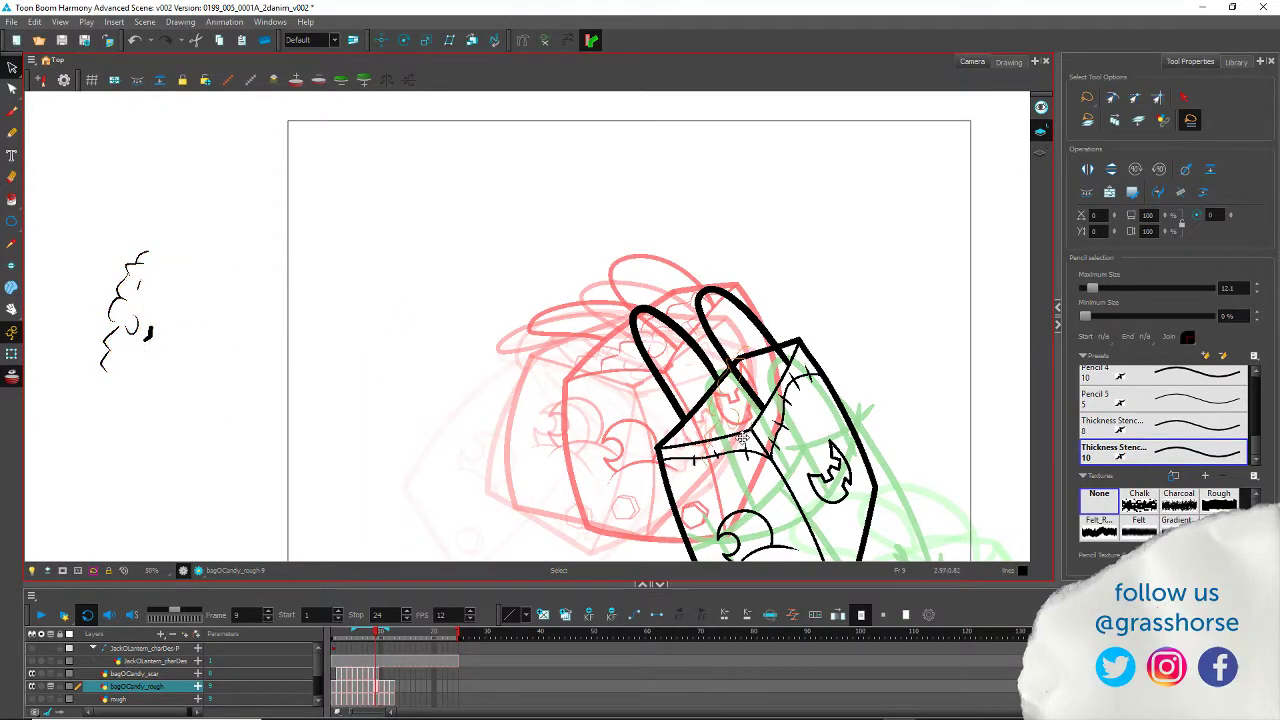
scroll(735, 420, up, 2)
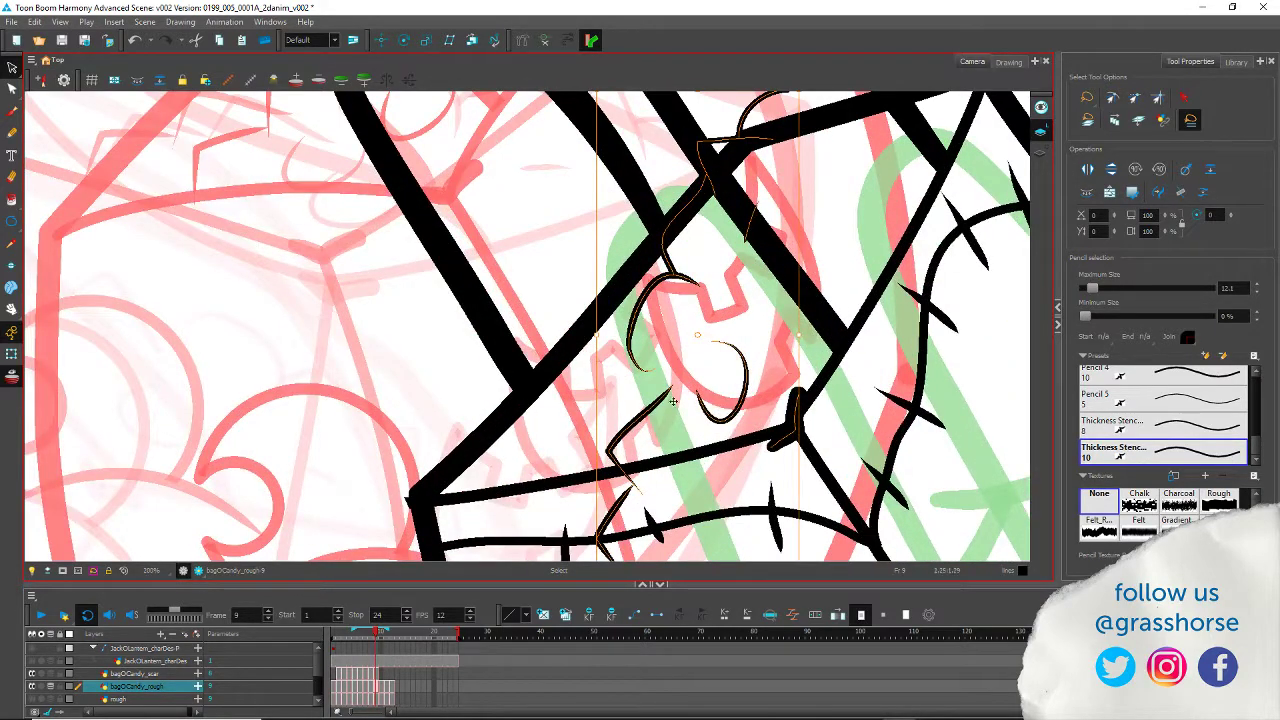
Step: Set the frame 9 candy outline's pivot on the opening's inner corner and rotate the outline clockwise to fit the opening
drag(745, 382, 796, 431)
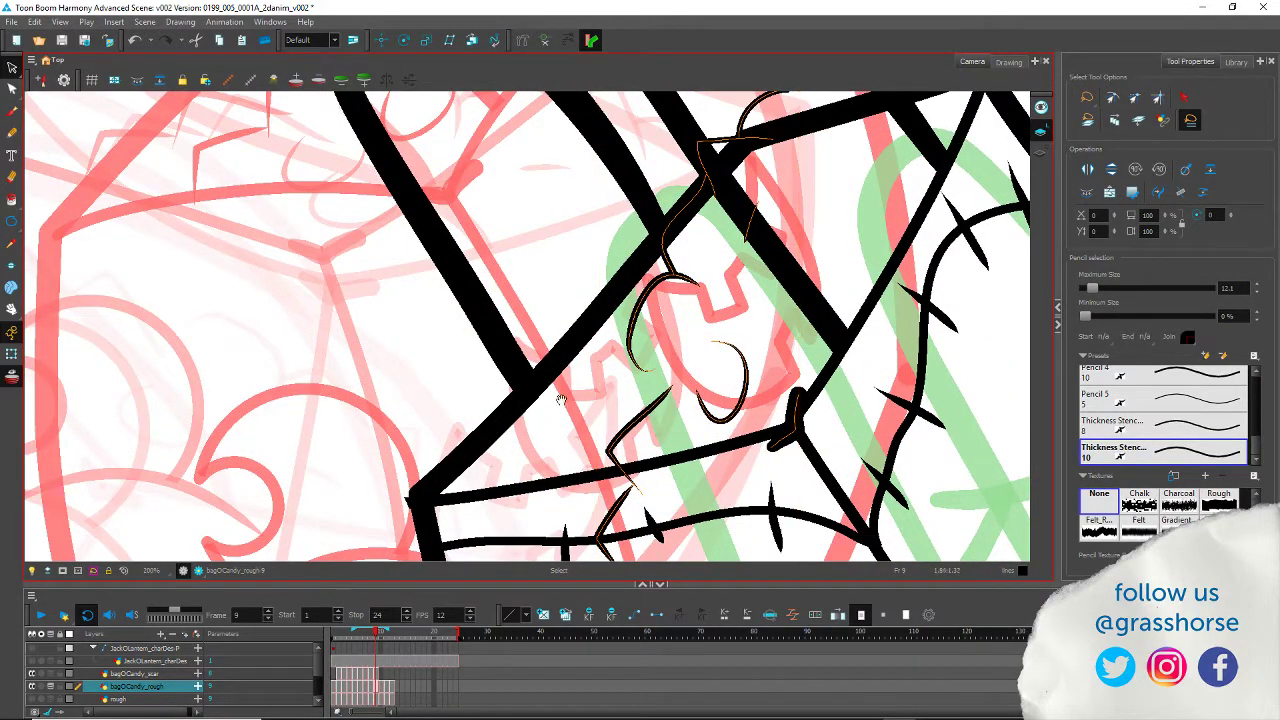
mouse_move(586, 537)
mouse_down()
mouse_move(453, 421)
mouse_move(454, 404)
mouse_up()
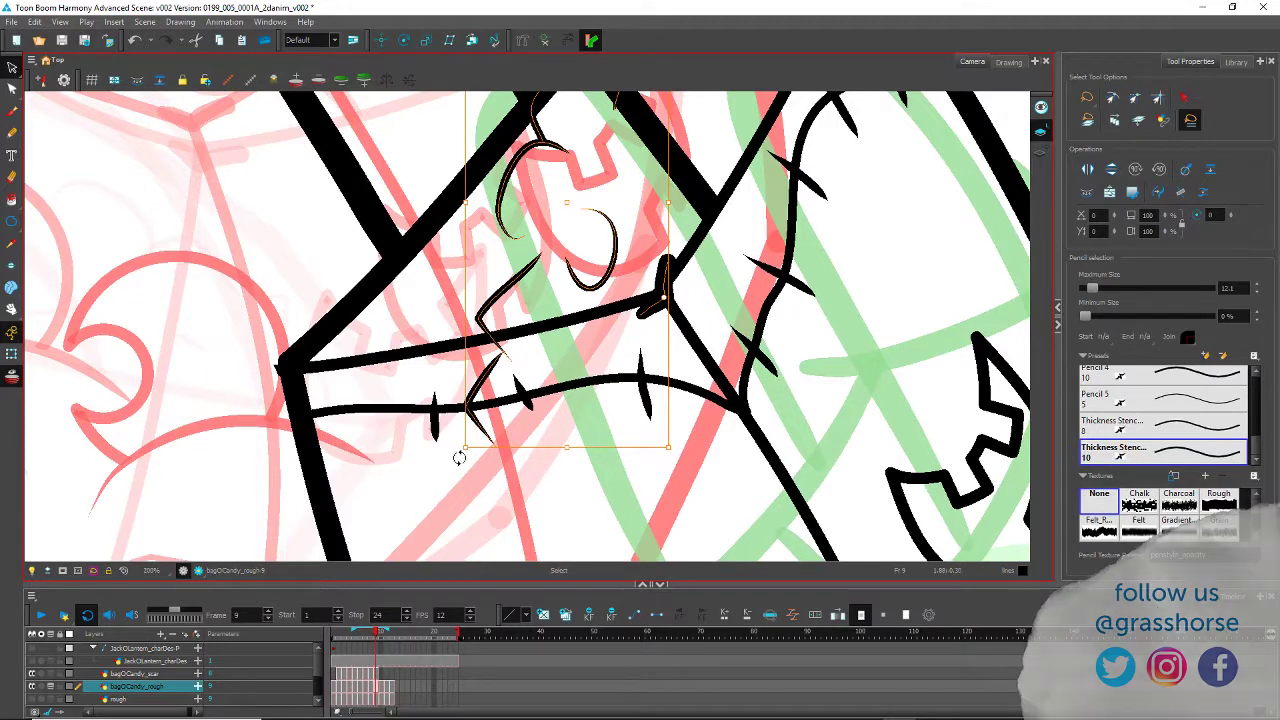
drag(458, 457, 378, 341)
mouse_move(320, 193)
mouse_down()
mouse_move(354, 384)
mouse_move(355, 362)
mouse_up()
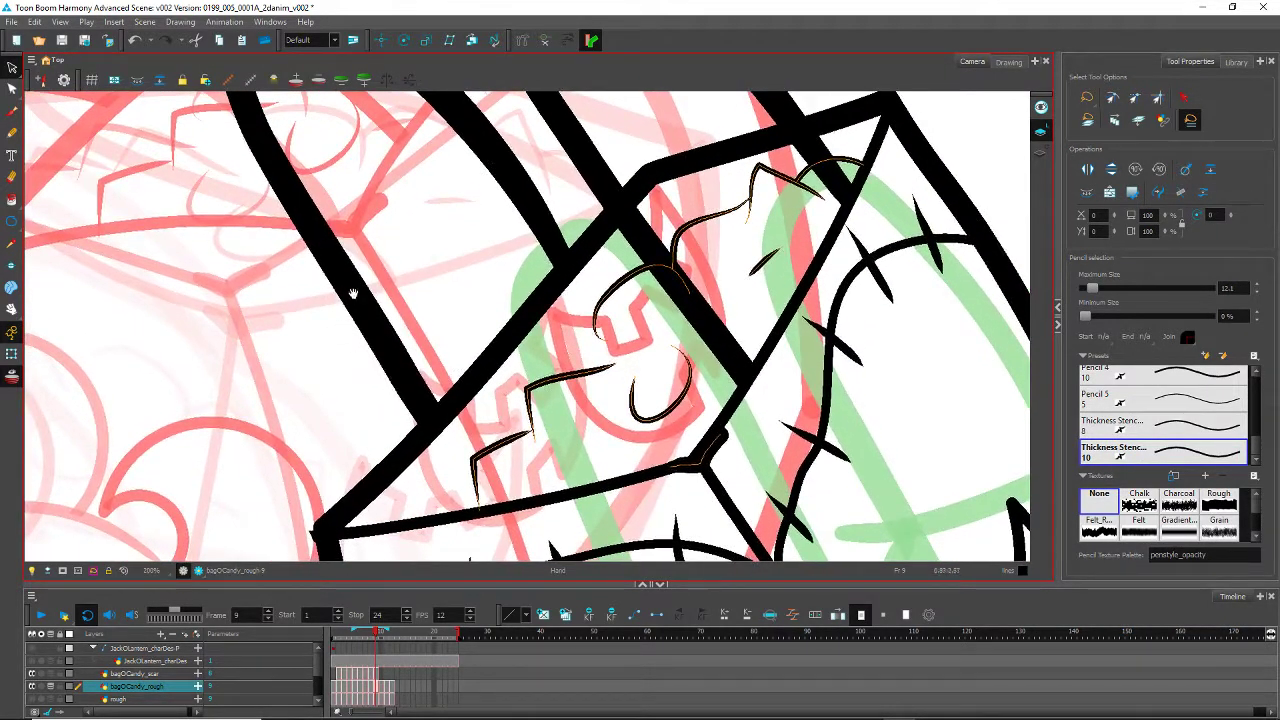
key(space)
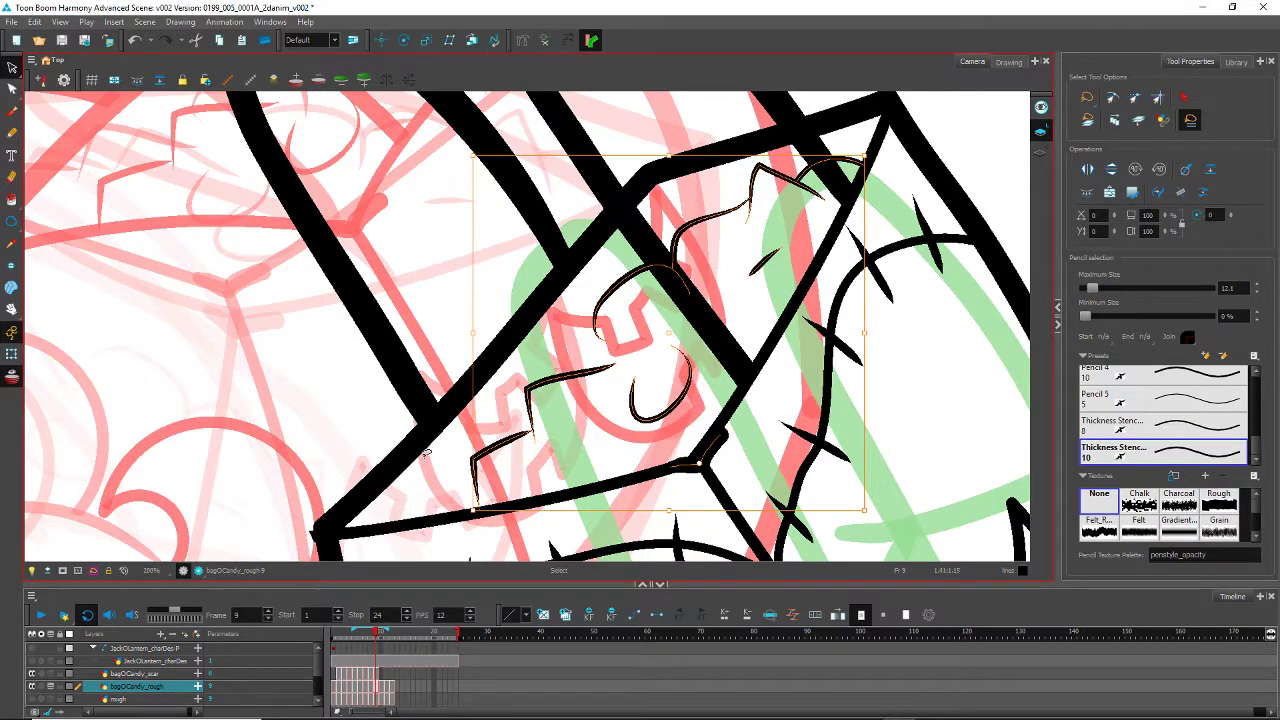
Step: Nudge the frame 9 candy outline slightly left to line its mark up with the opening's inner corner, and deselect it
drag(464, 519, 461, 517)
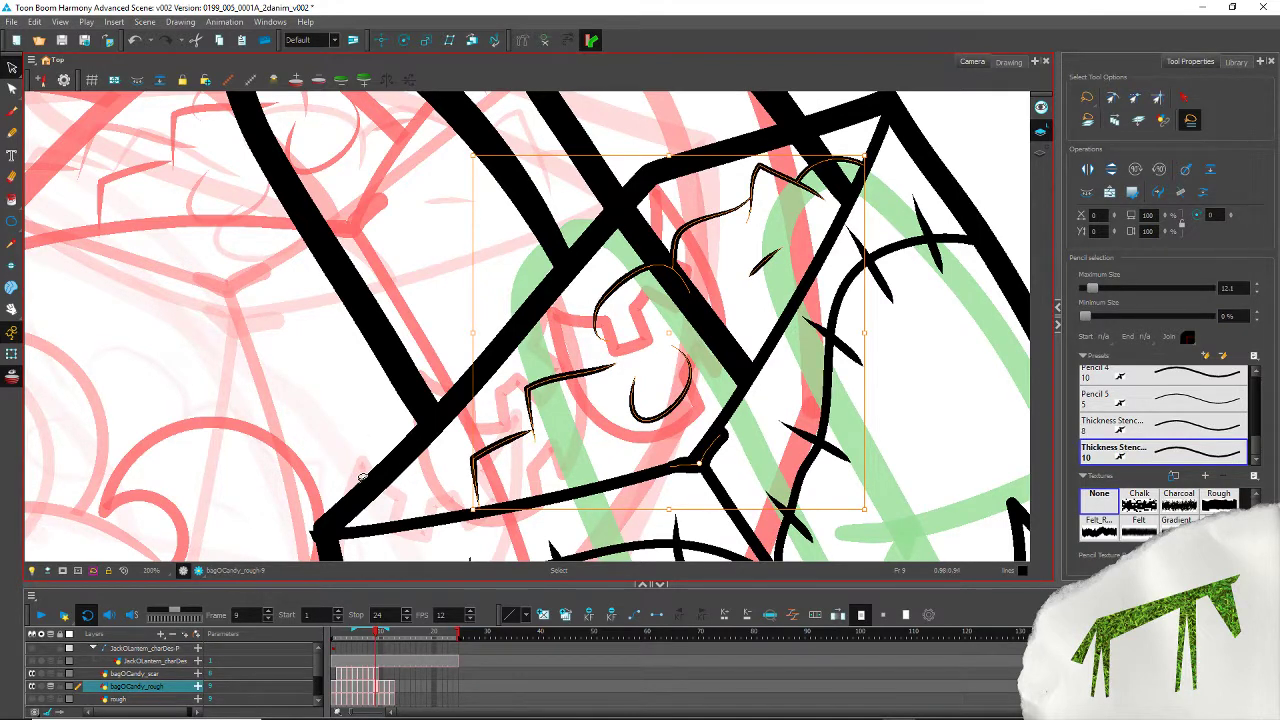
key(Left)
key(Left)
key(Left)
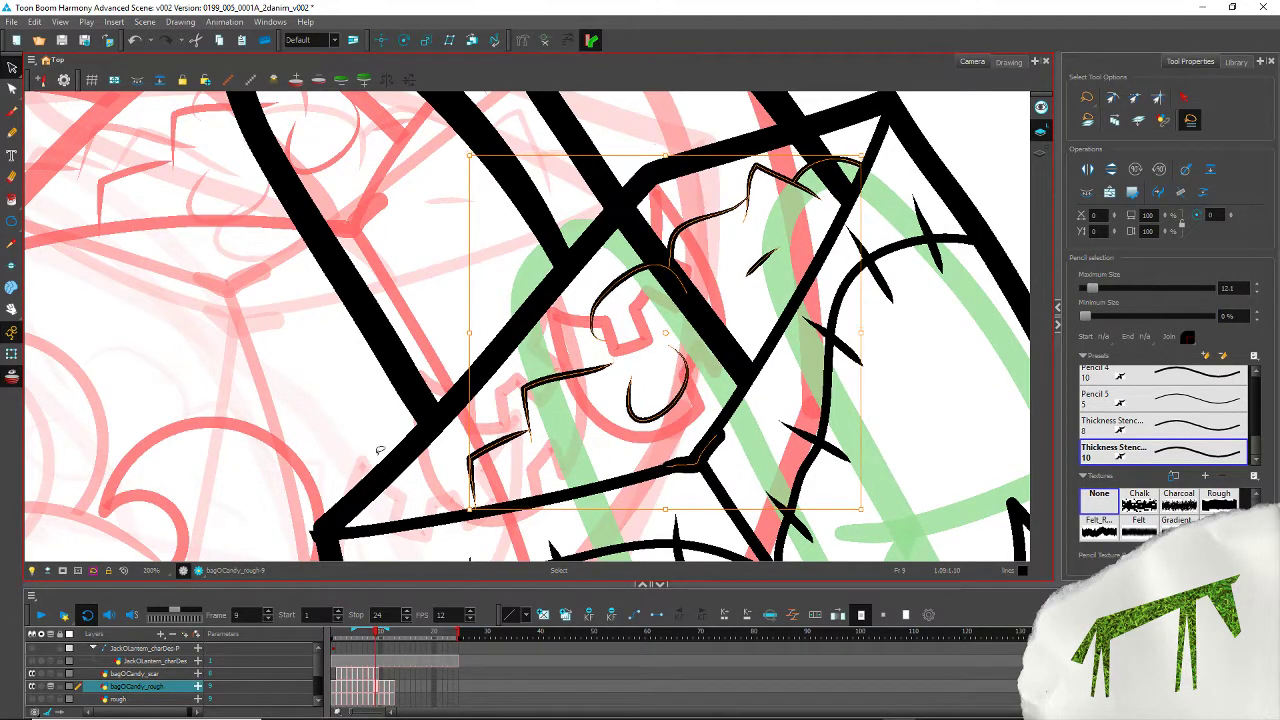
click(352, 360)
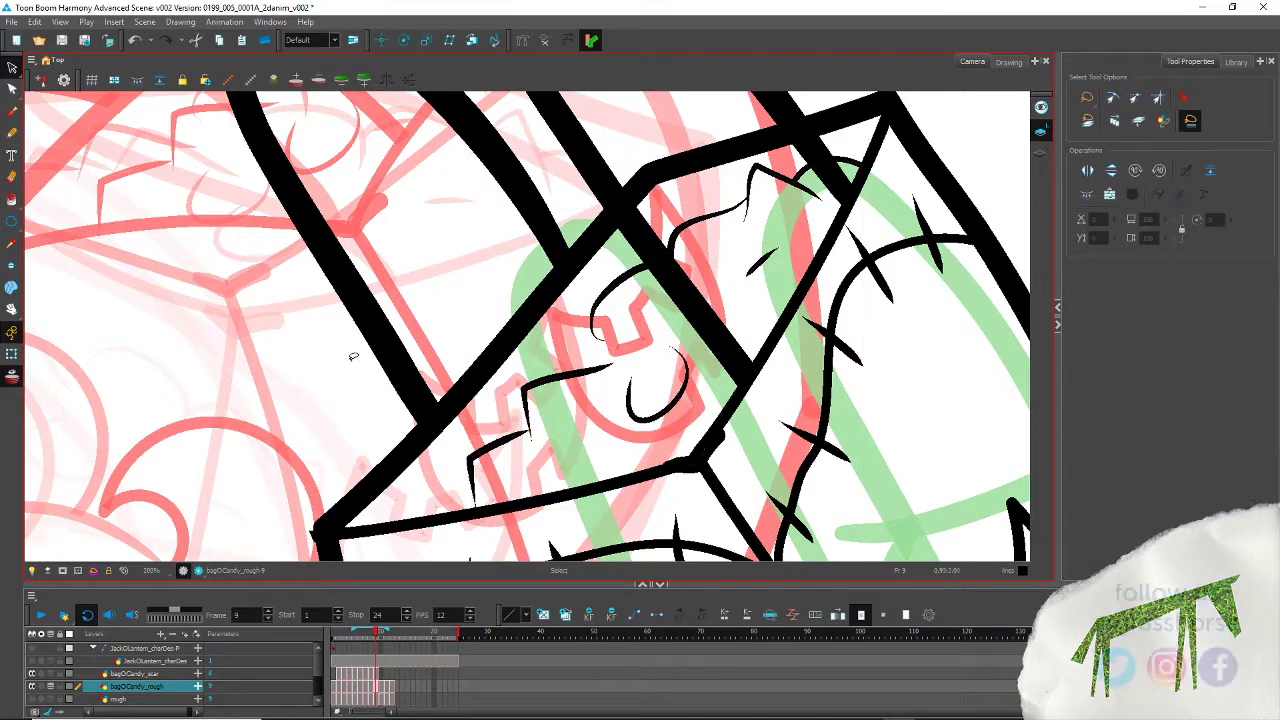
Step: Play back the candy bag animation from frame 1 with the area outside the camera frame temporarily masked, and return to frame 1
key(period)
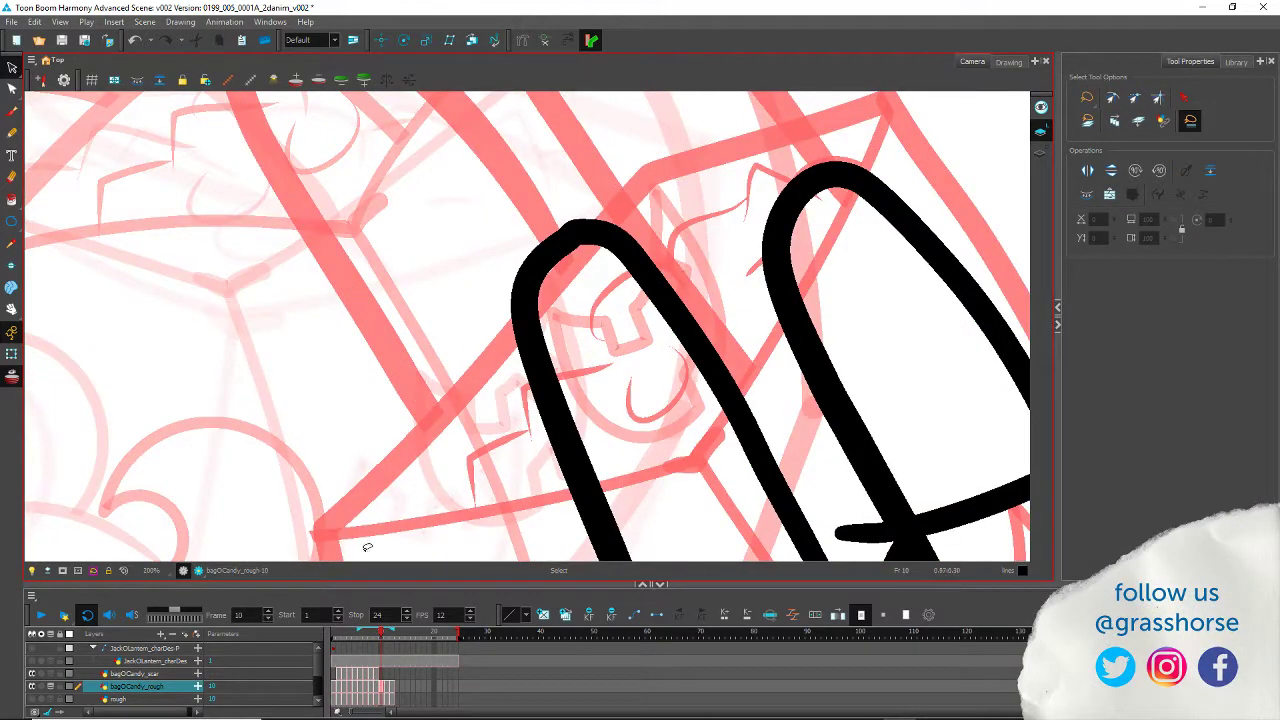
scroll(388, 366, down, 3)
scroll(318, 335, up, 2)
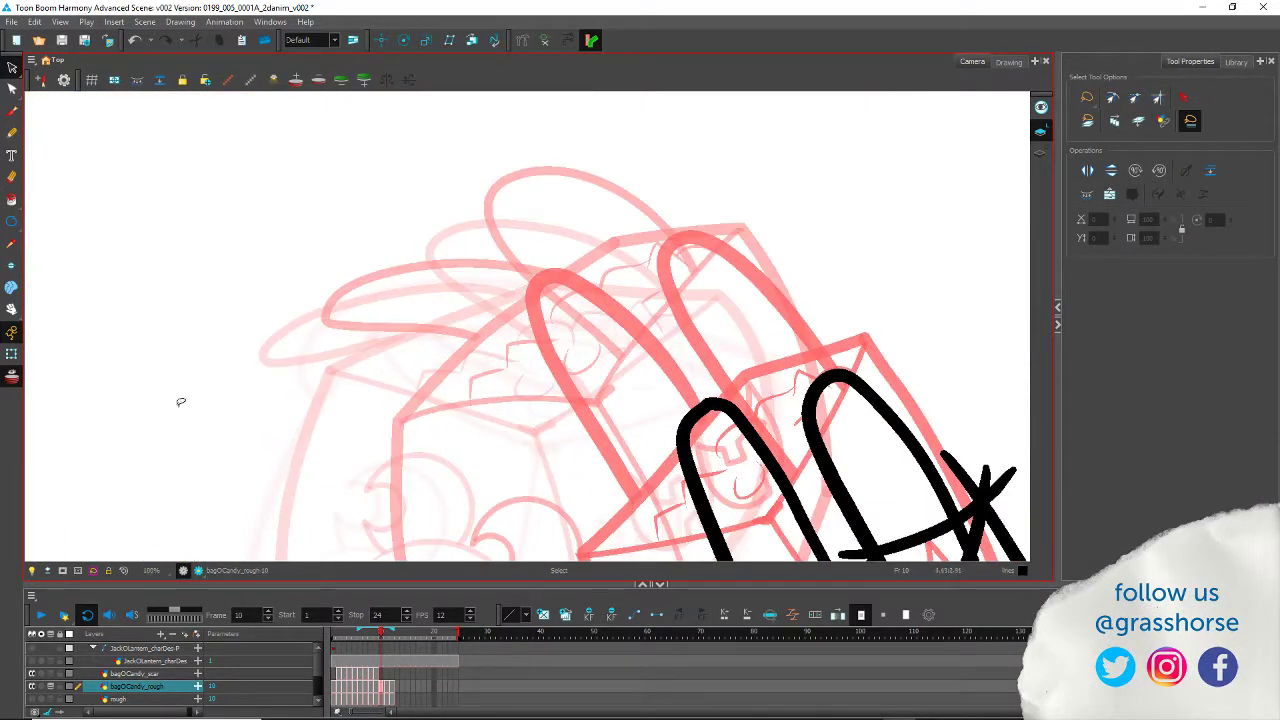
drag(381, 632, 333, 632)
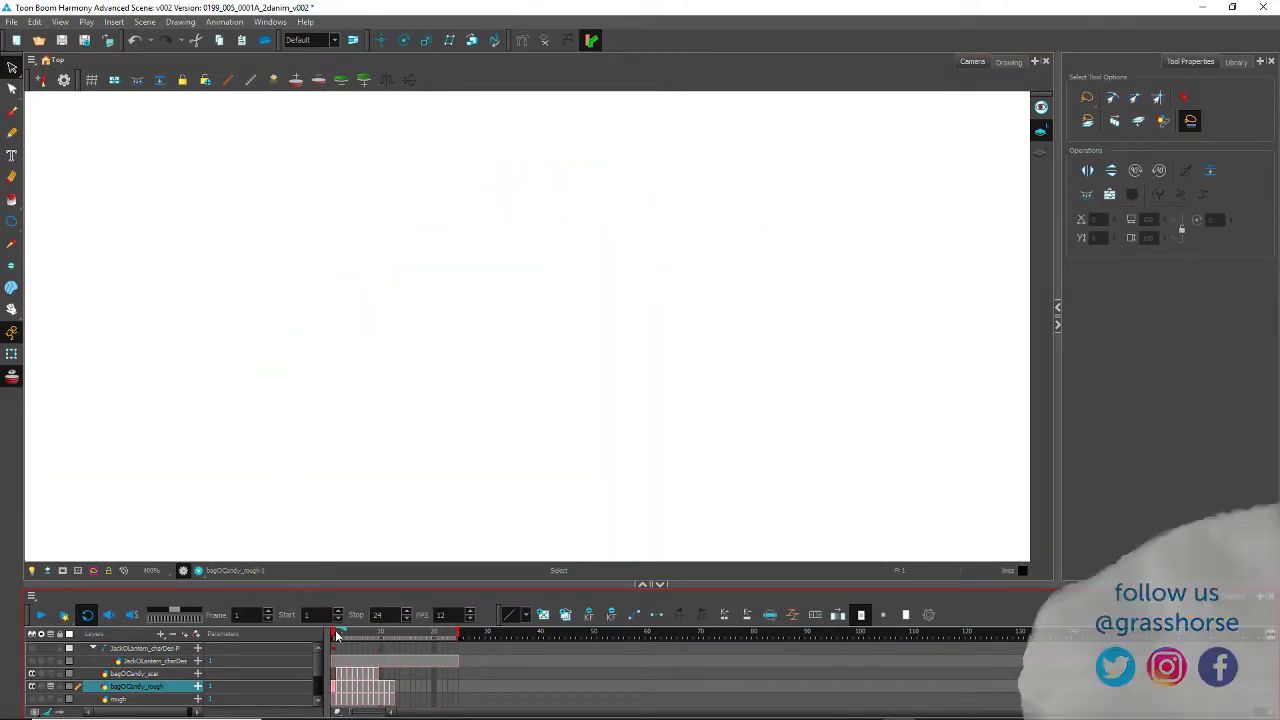
scroll(244, 391, down, 4)
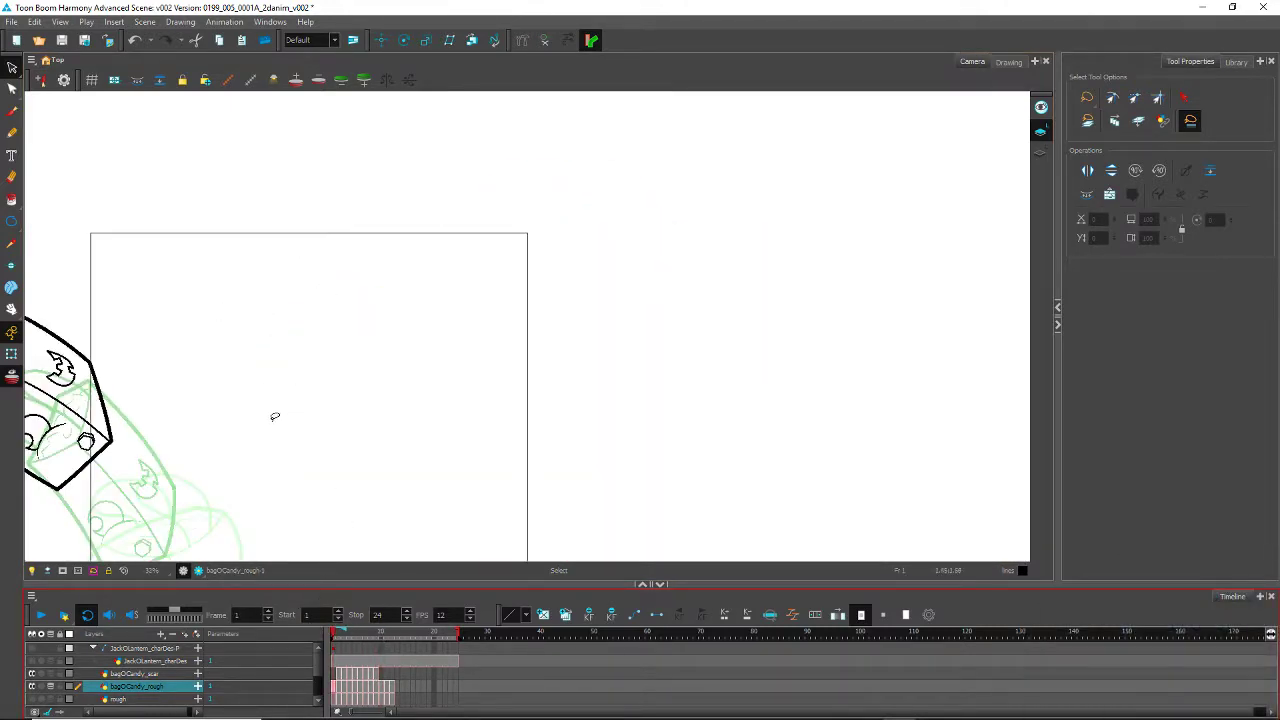
mouse_move(221, 487)
mouse_down()
mouse_move(423, 340)
mouse_move(449, 286)
mouse_up()
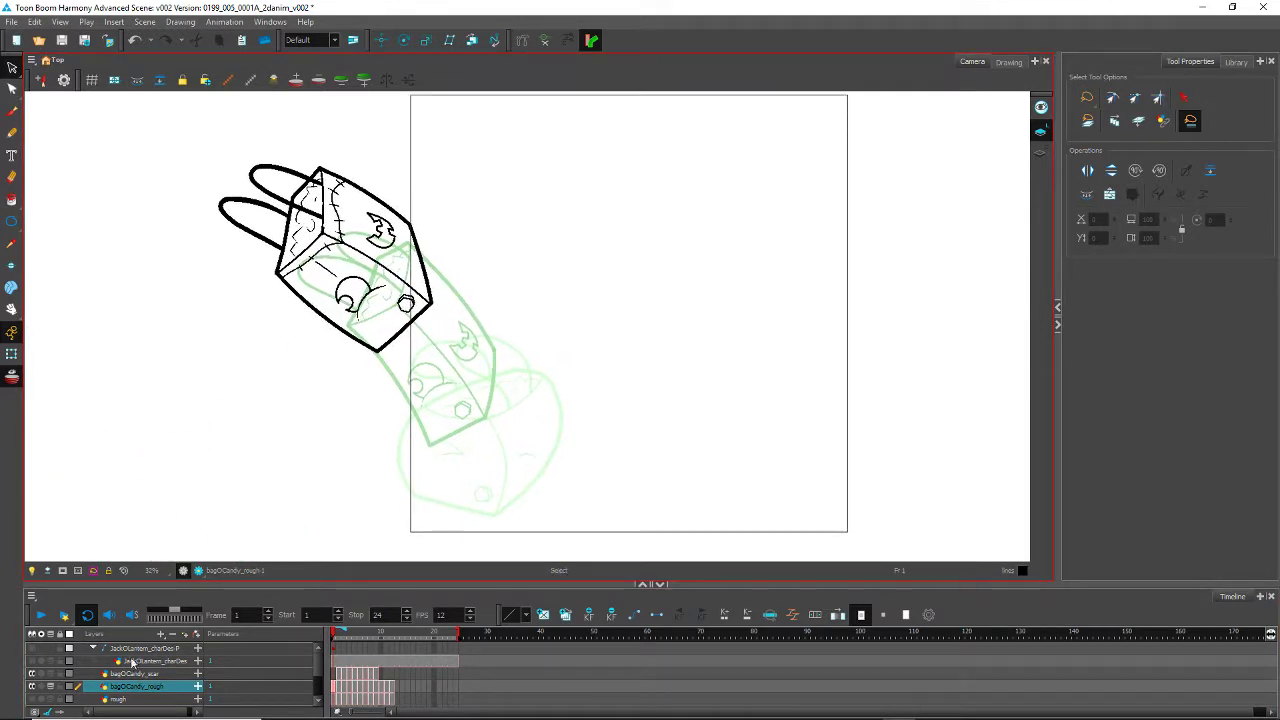
click(41, 616)
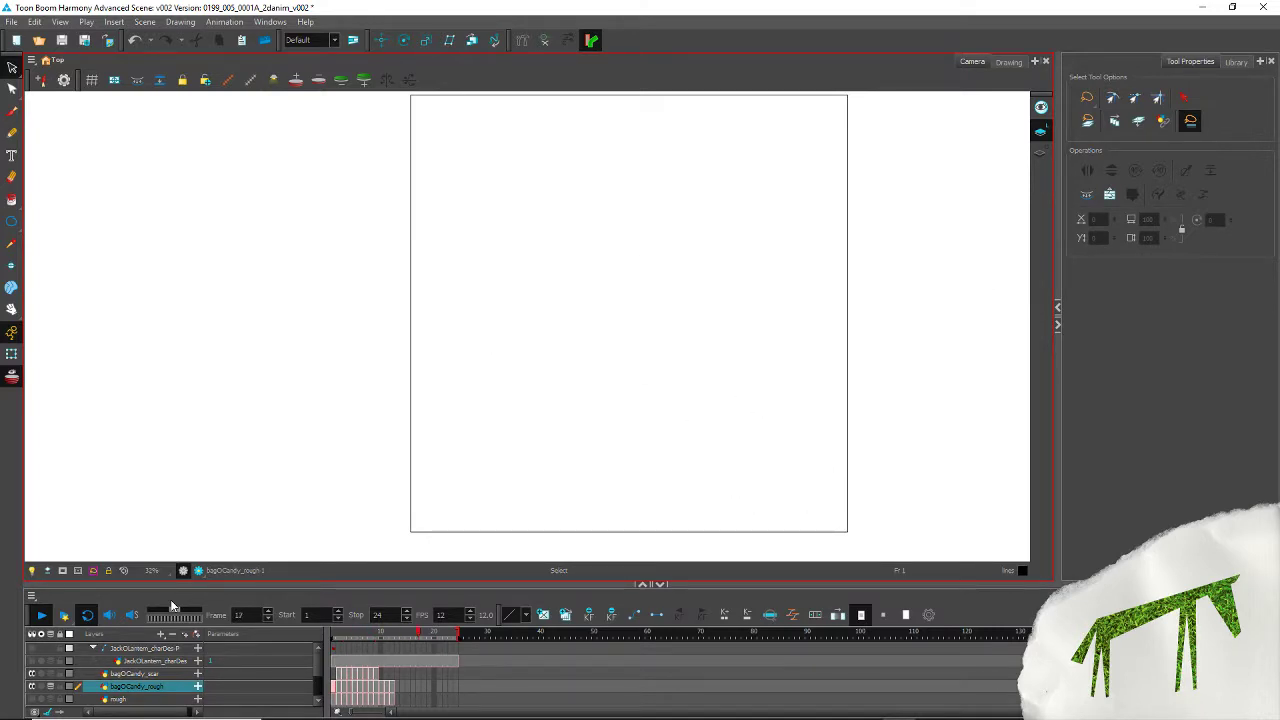
click(63, 571)
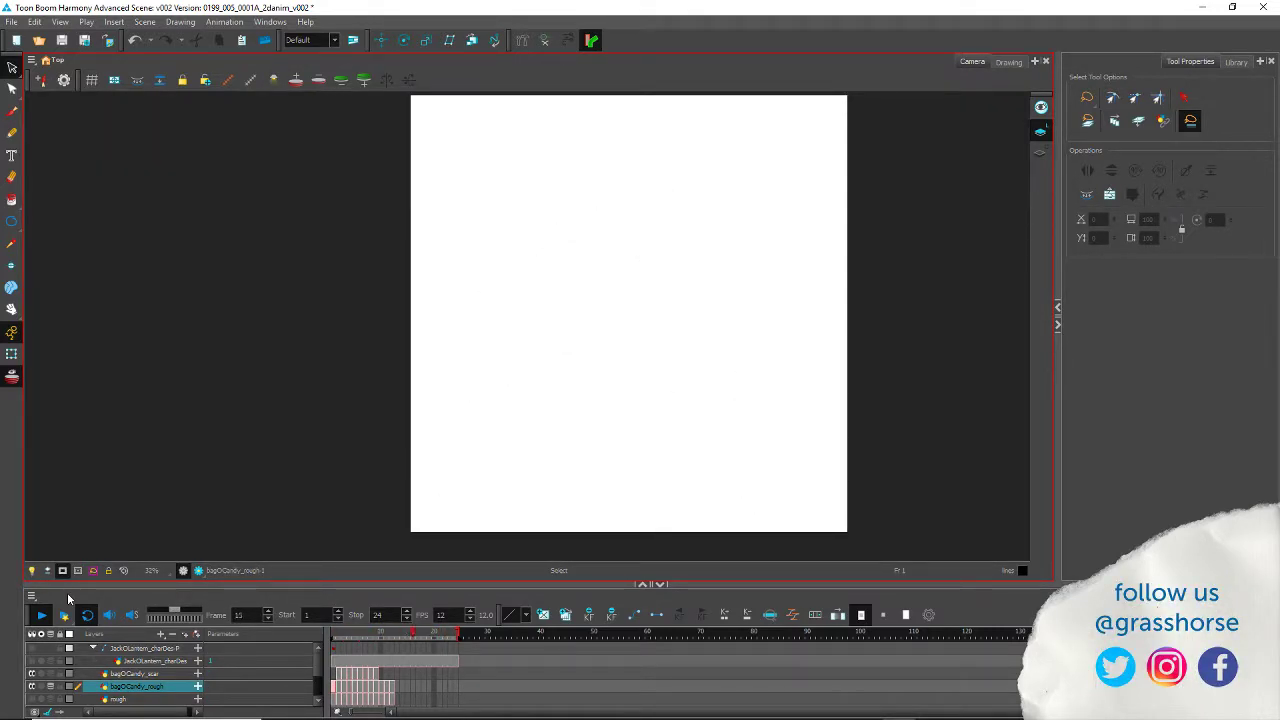
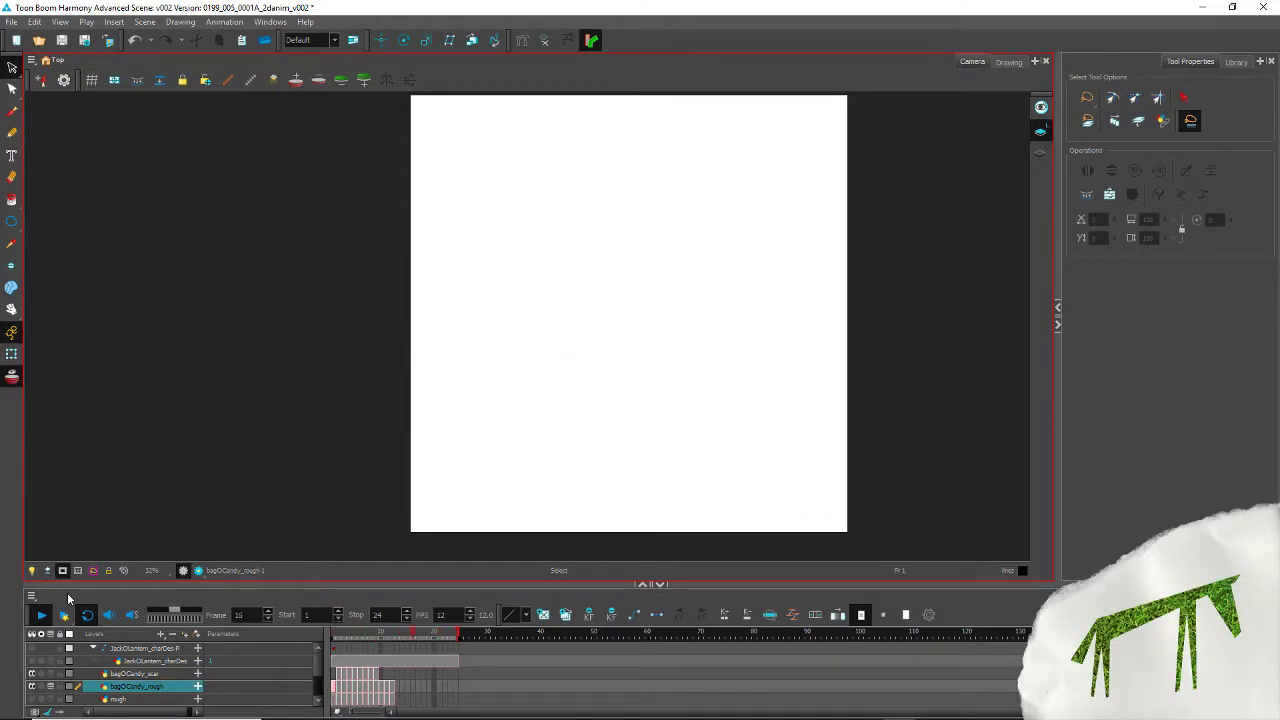
click(41, 614)
mouse_move(434, 633)
mouse_down()
mouse_move(340, 634)
mouse_move(304, 620)
mouse_up()
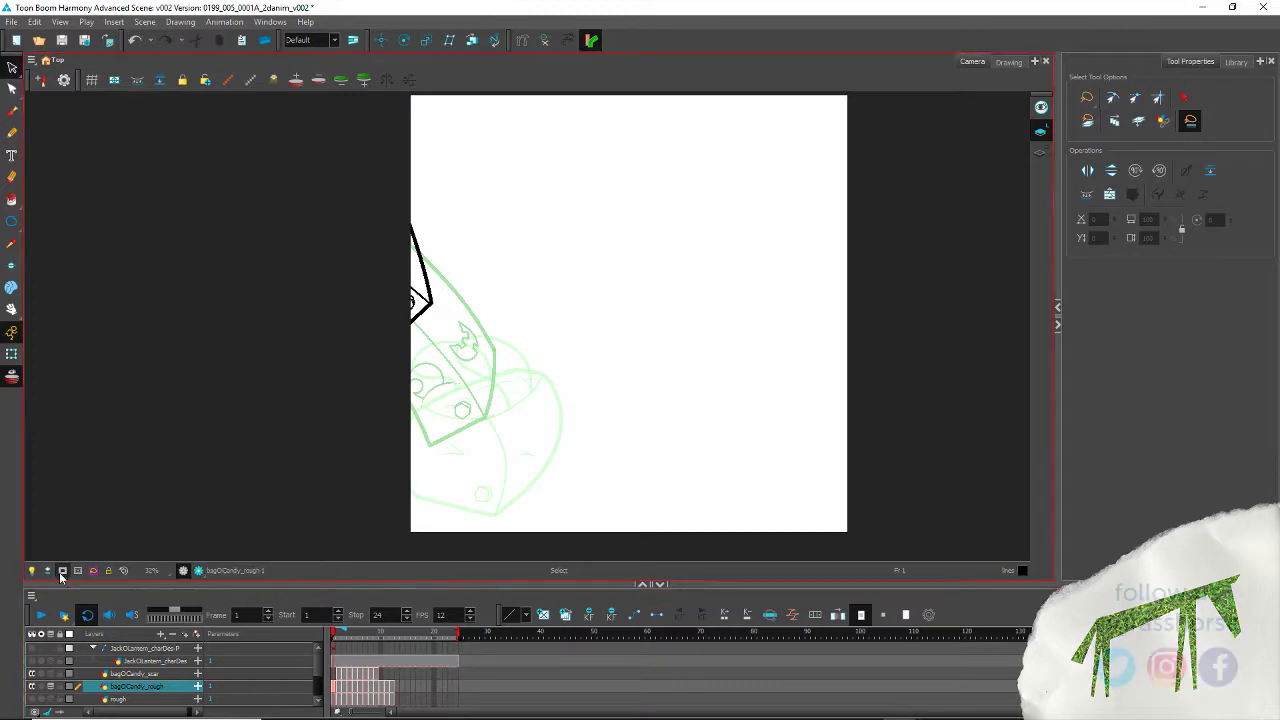
click(62, 571)
Step: Pencil a short crease line between the rim stitching and the crescent eye on the bag's front panel in frames 2 and 3
scroll(311, 267, up, 5)
scroll(313, 264, down, 1)
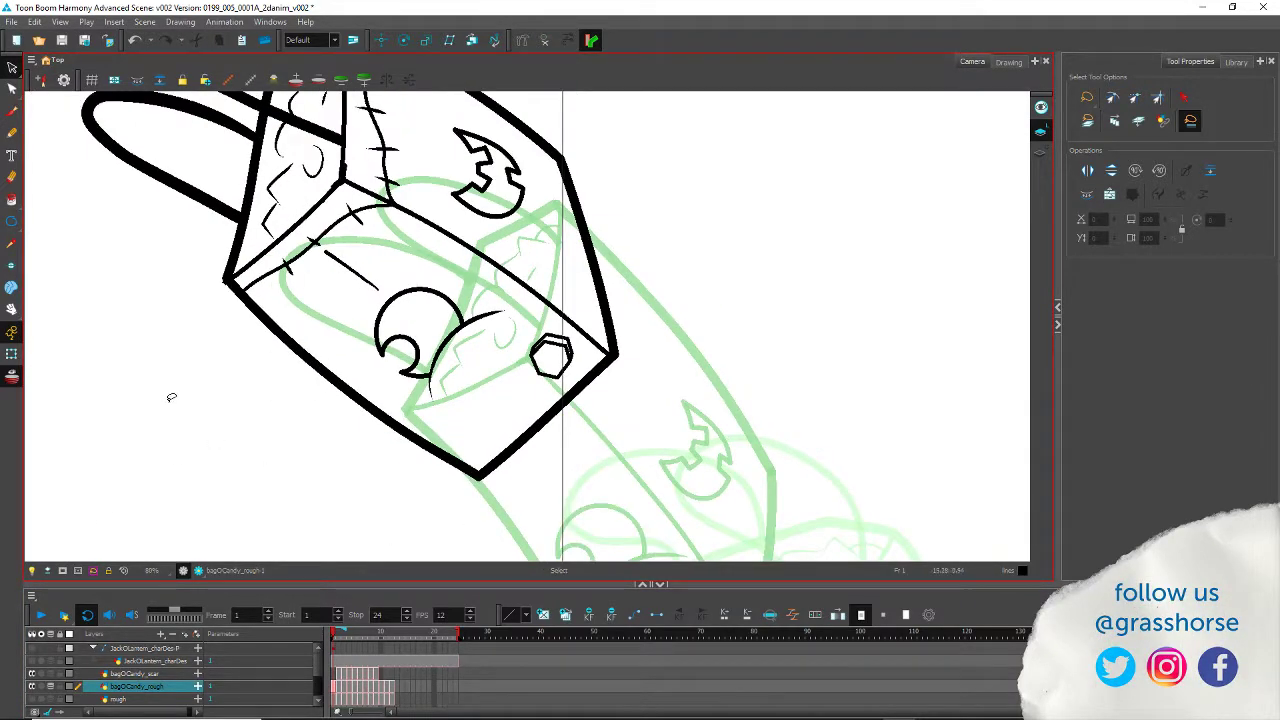
key(alt+slash)
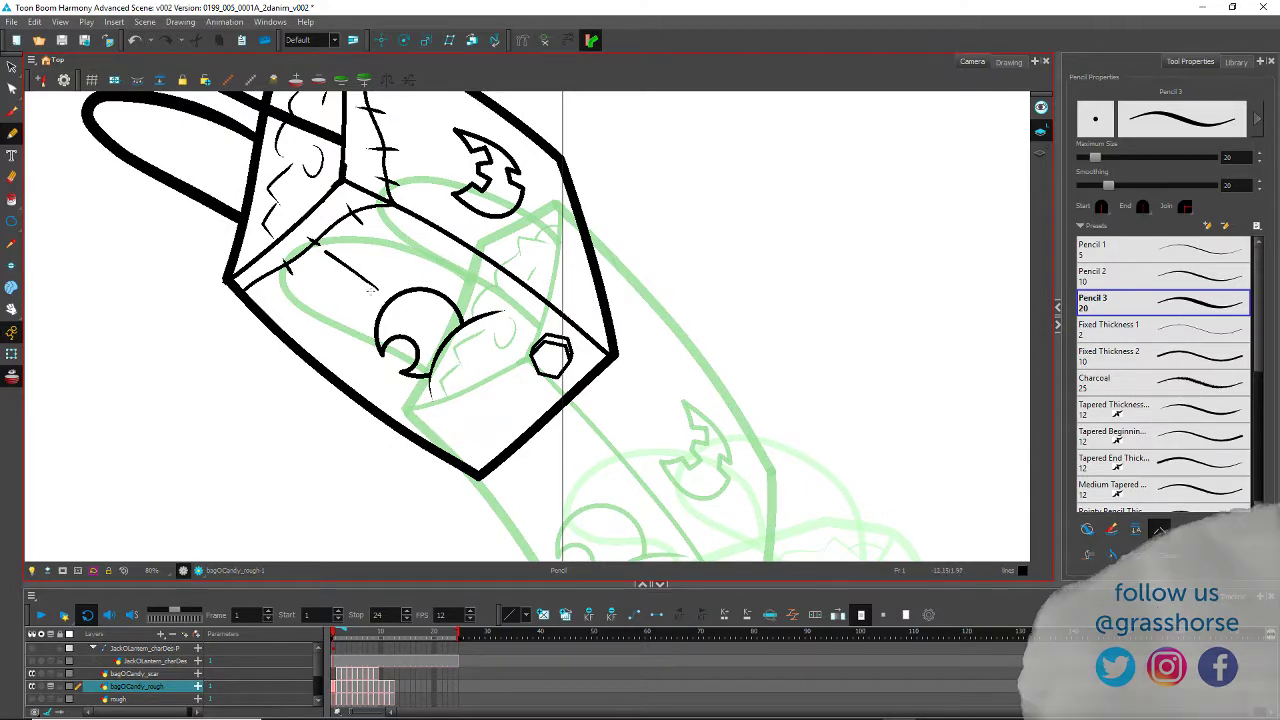
key(period)
key(space)
drag(487, 472, 356, 238)
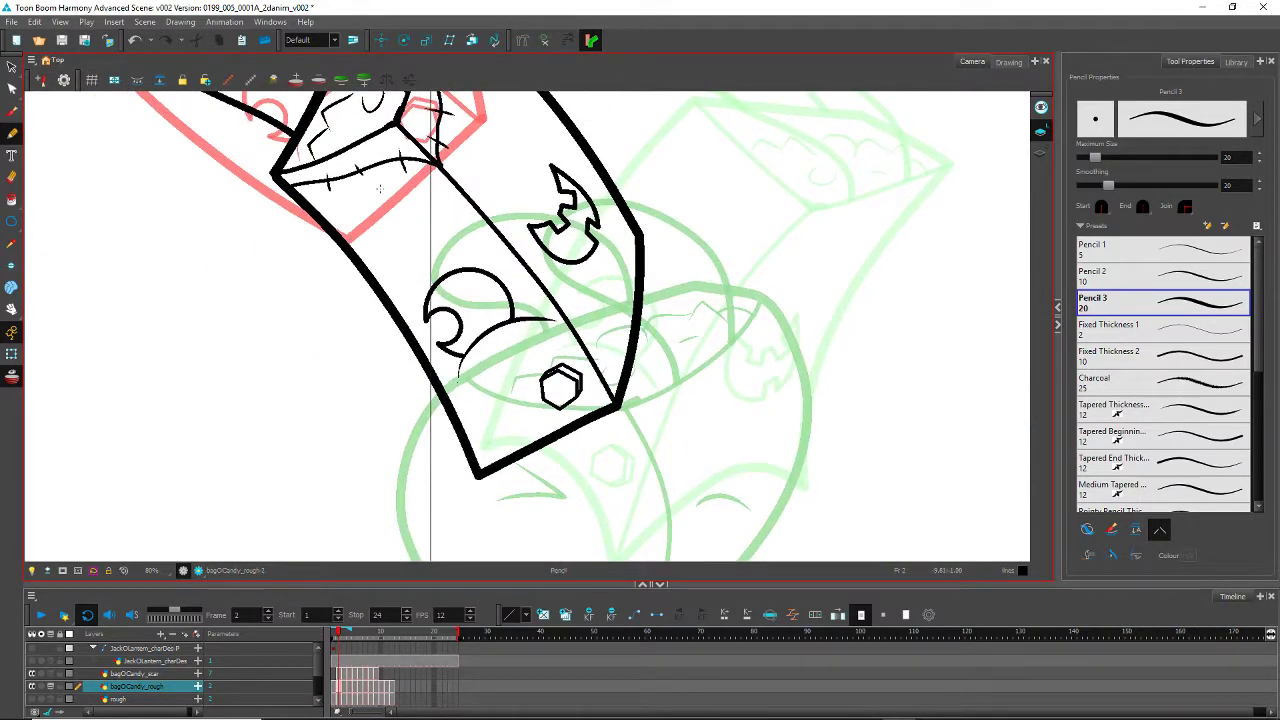
key(period)
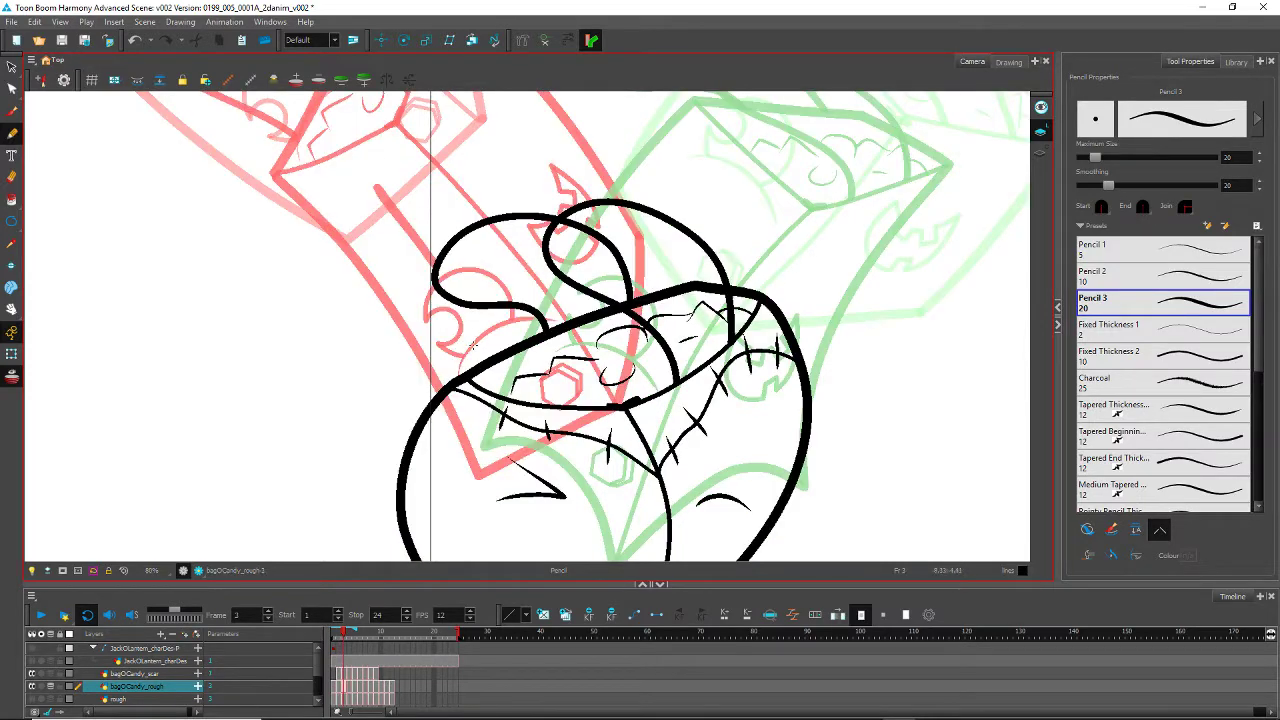
mouse_move(517, 442)
mouse_down()
mouse_move(485, 390)
mouse_move(469, 215)
mouse_move(504, 228)
mouse_up()
Step: Draw a slanted crease line above the crescent eye on the bag in frame 4, undoing and redrawing the first stroke
key(period)
drag(556, 152, 480, 442)
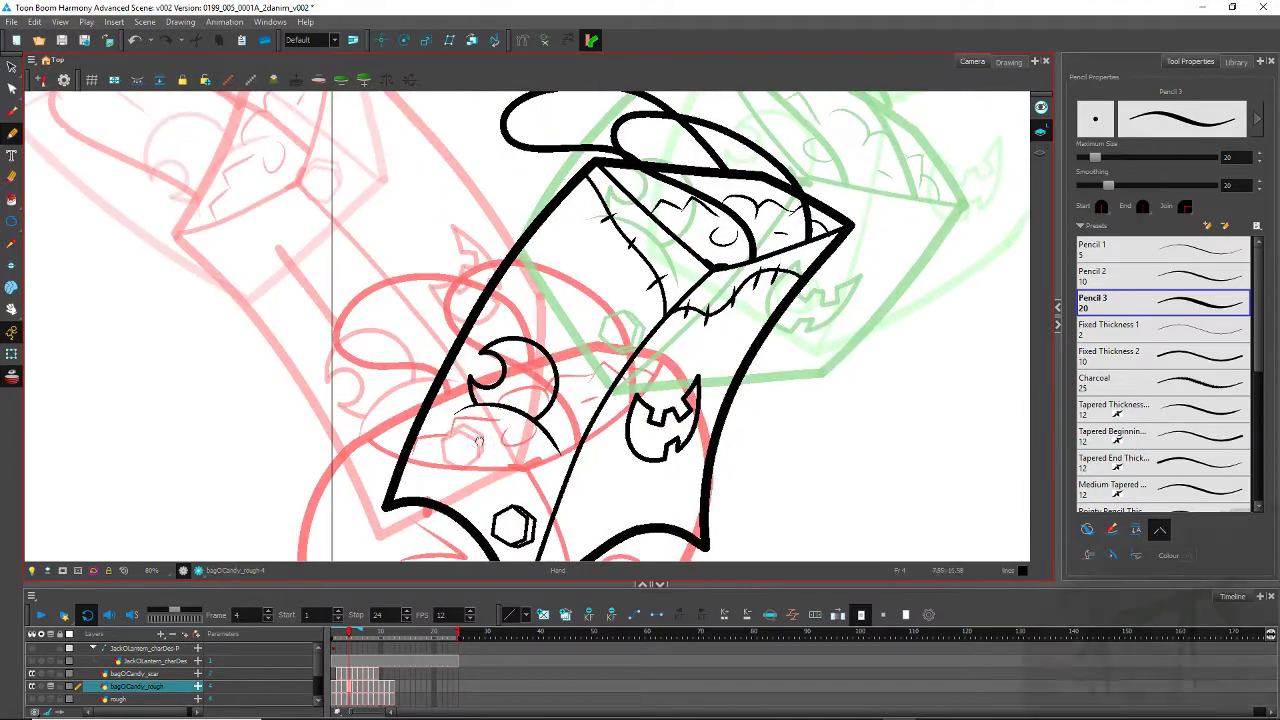
drag(603, 255, 550, 343)
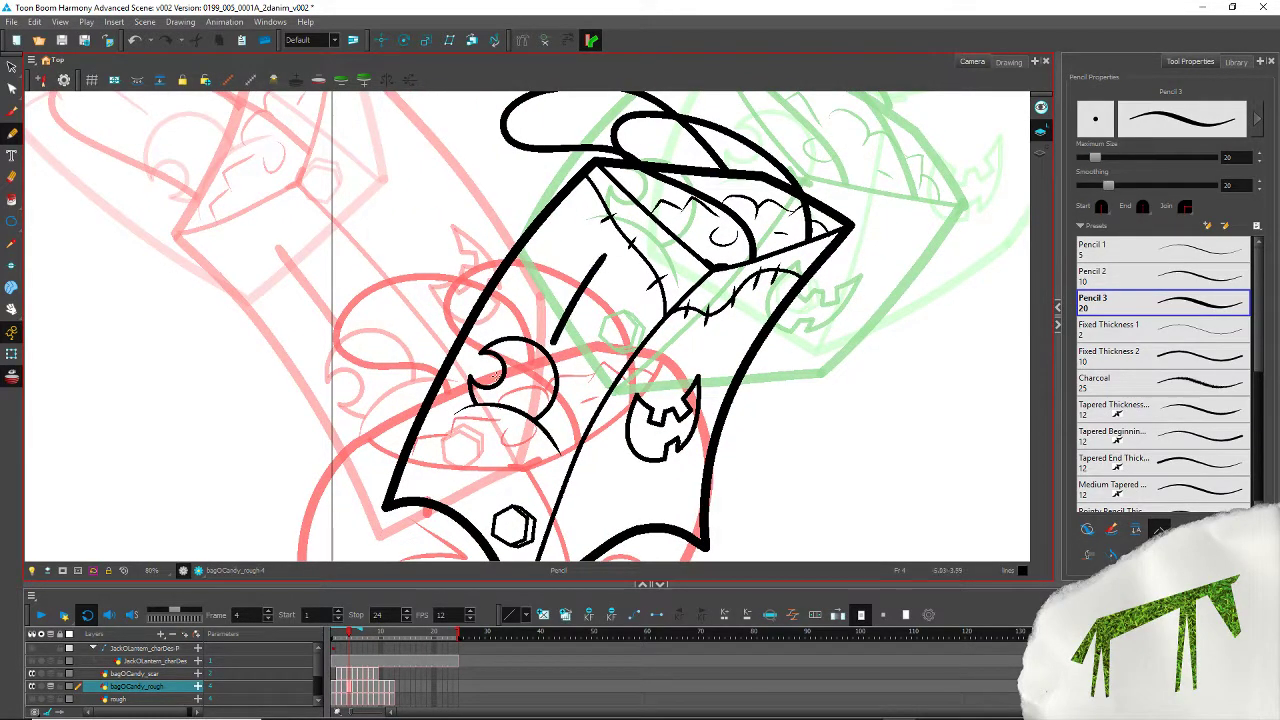
key(ctrl+z)
mouse_move(609, 244)
mouse_down()
mouse_move(549, 343)
mouse_move(469, 411)
mouse_up()
Step: Add short crease marks between the stitching and the crescent eye in frames 5, 6 and 7
key(period)
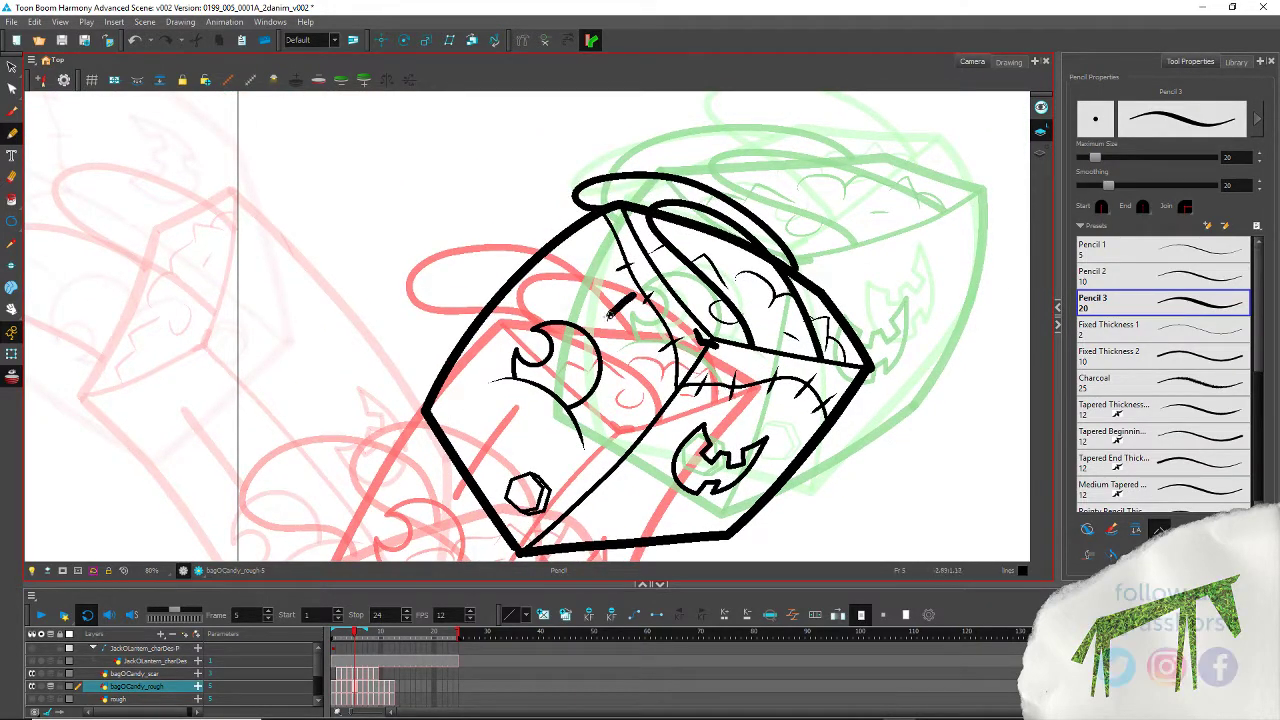
key(period)
mouse_move(620, 256)
mouse_down()
mouse_move(537, 325)
mouse_move(543, 337)
mouse_move(535, 322)
mouse_up()
key(period)
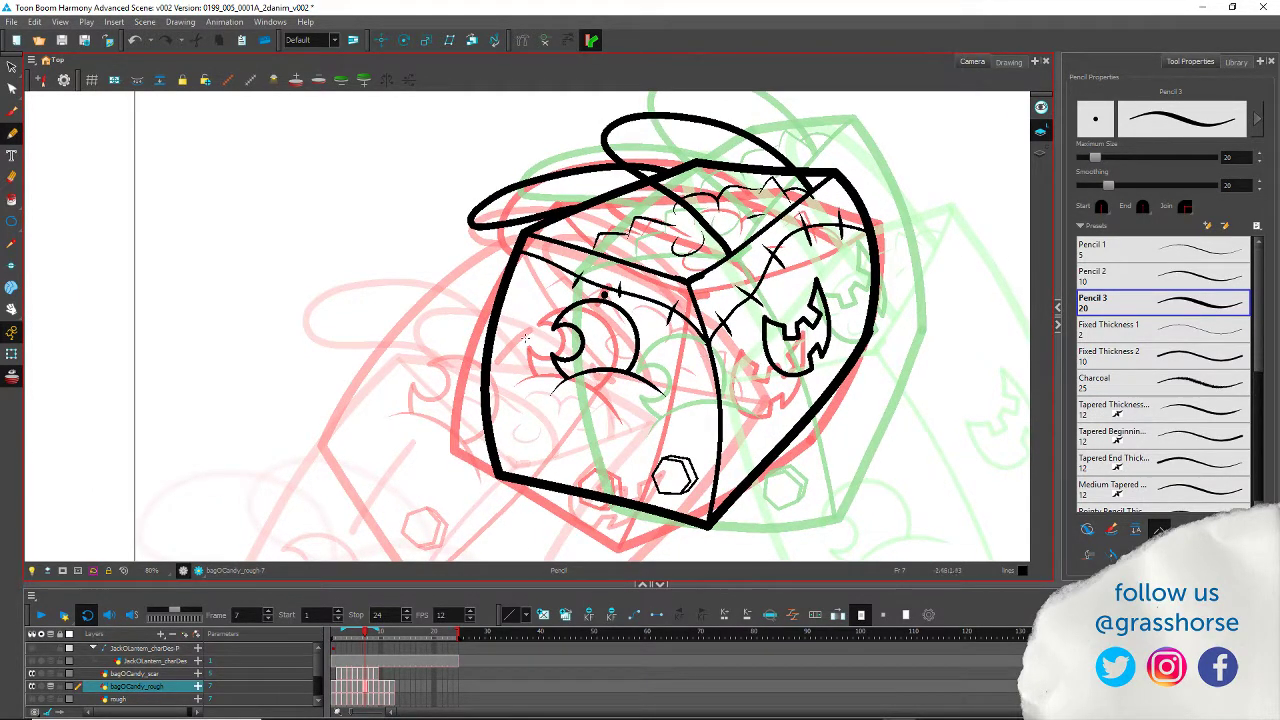
Step: Draw the upper crease mark below the stitching in frames 8 and 9, redoing the stroke on frame 8
key(period)
drag(537, 371, 347, 341)
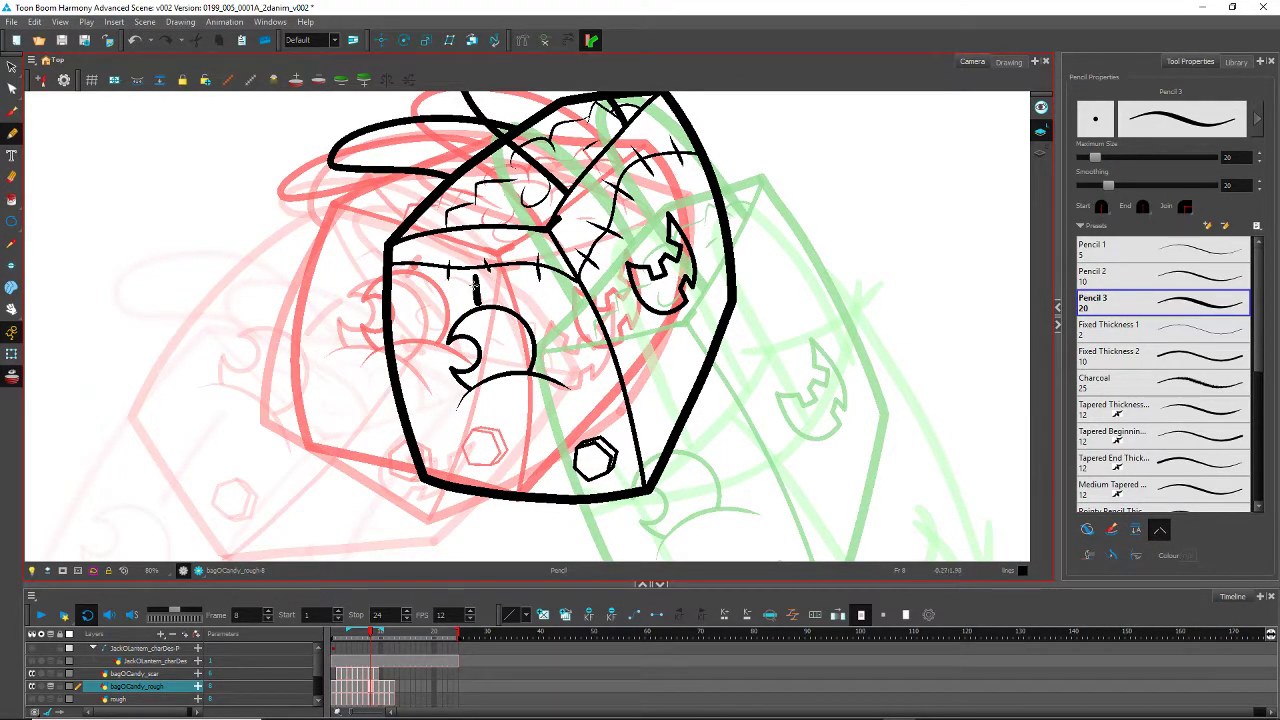
key(ctrl+z)
key(period)
drag(510, 424, 220, 252)
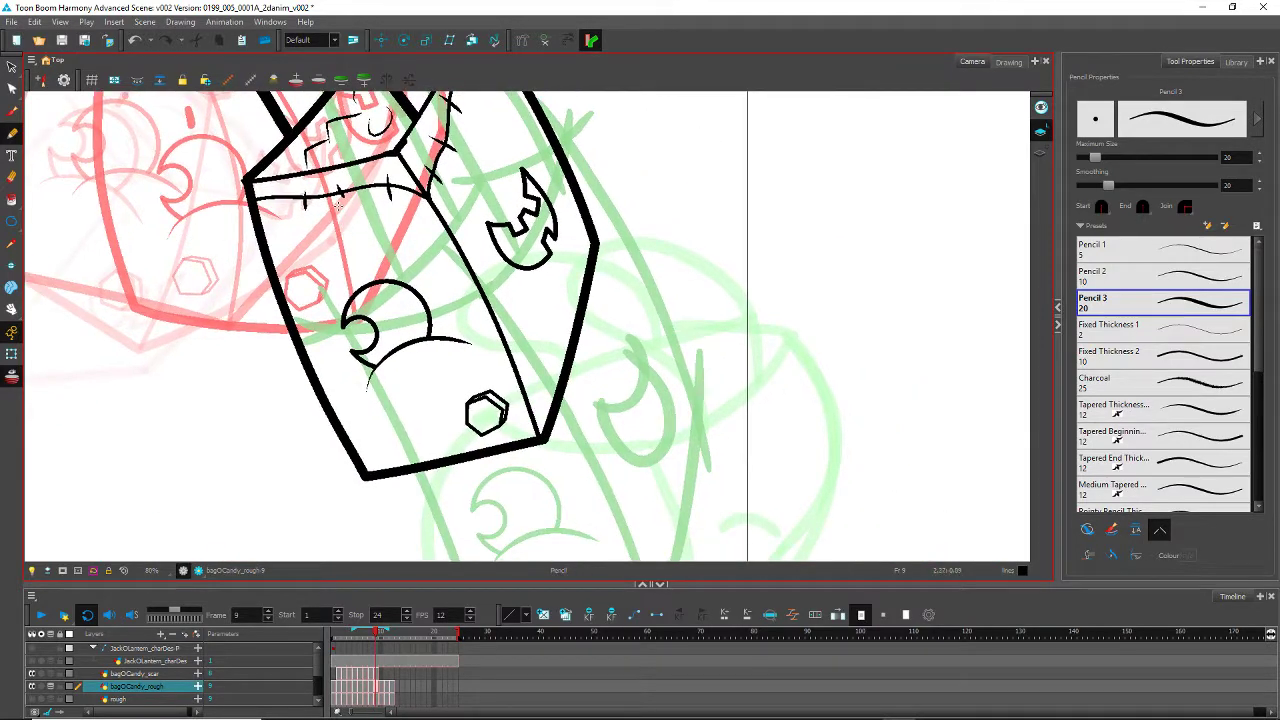
drag(338, 205, 355, 260)
Step: Draw the upper crease line on the front panel of the rough bag in frames 10, 11 and 12
key(period)
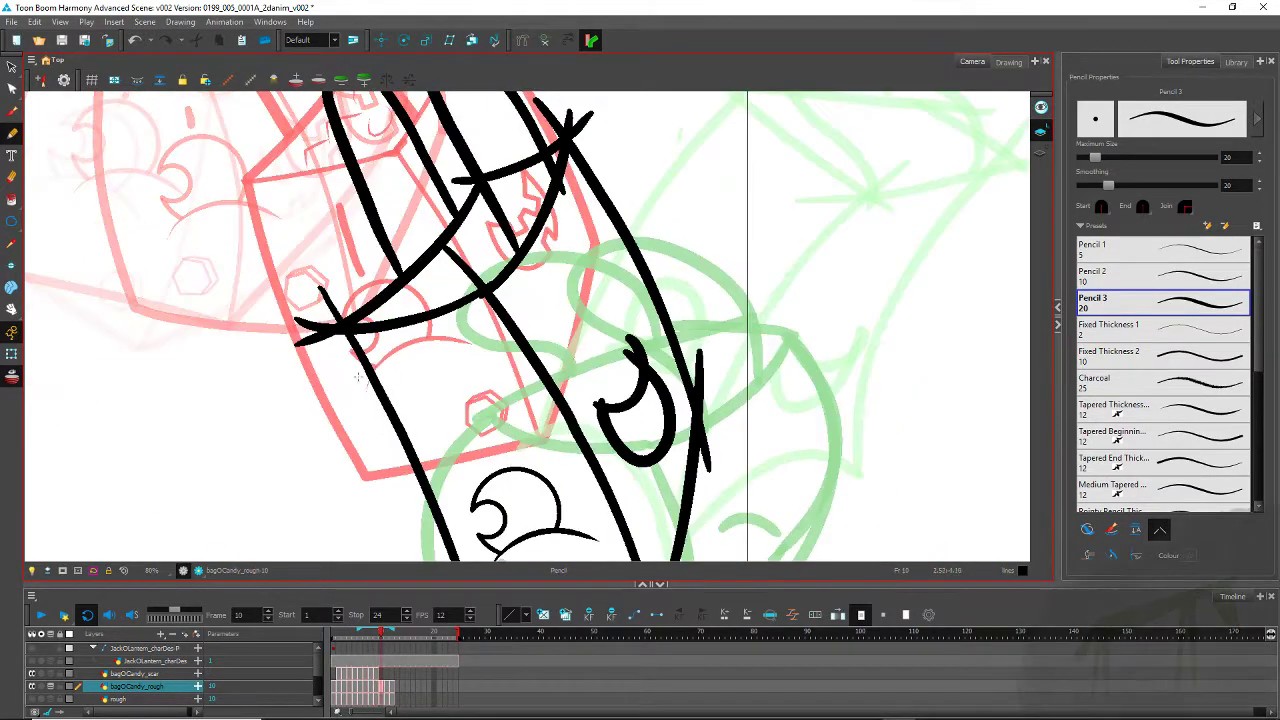
drag(423, 419, 338, 266)
drag(342, 188, 402, 307)
key(period)
drag(442, 391, 418, 318)
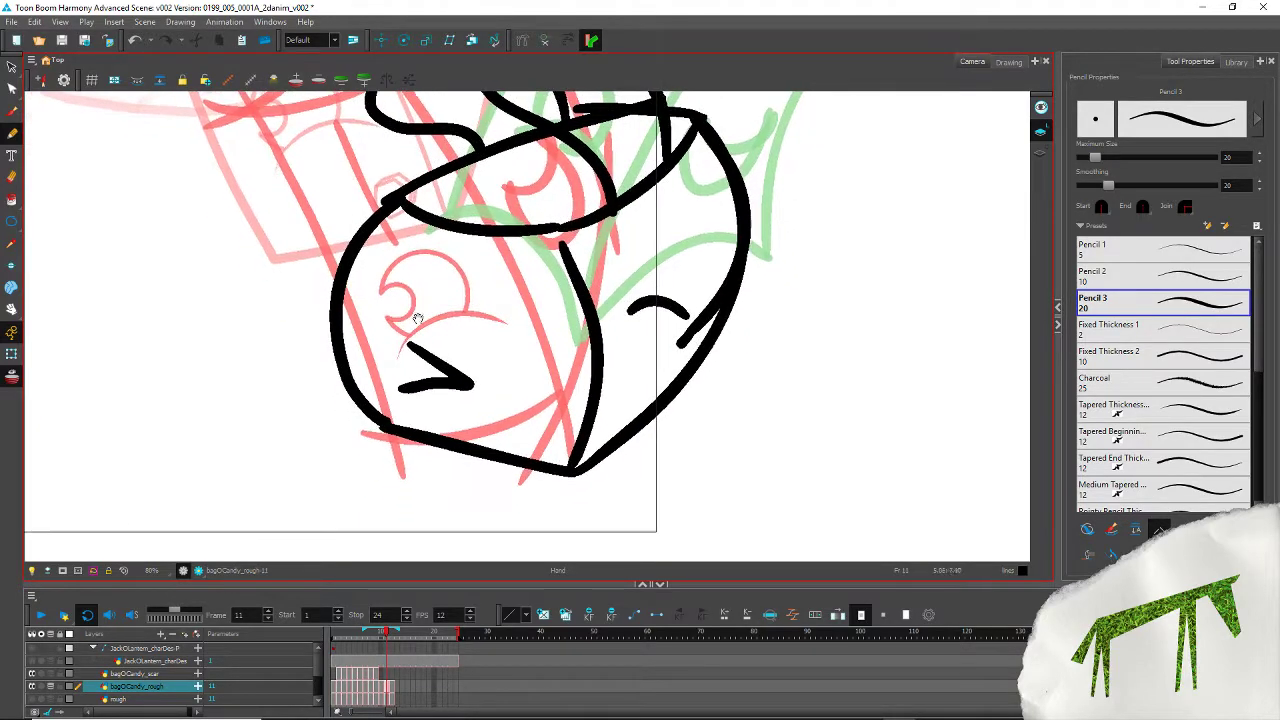
drag(450, 250, 437, 338)
key(period)
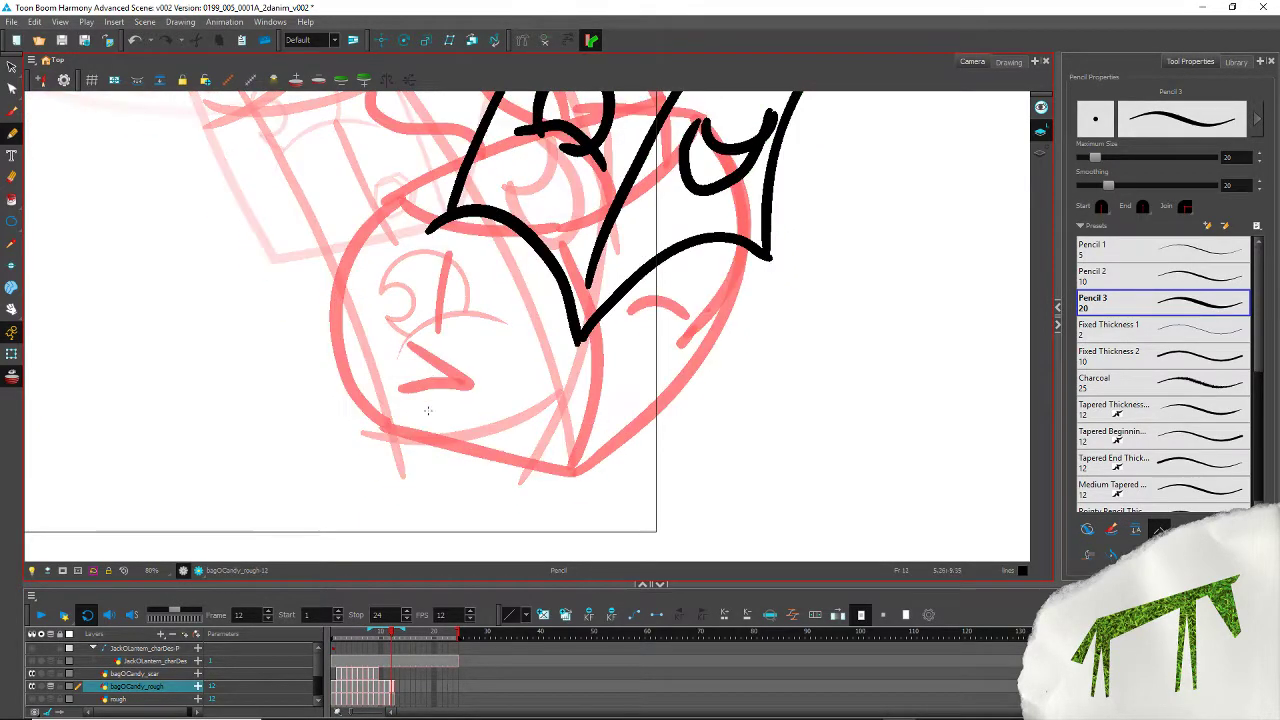
drag(452, 270, 397, 435)
Step: Return to frame 1 and draw a second crease line near the bag's lower corner, beside the hexagon, in frames 1 and 2
key(comma)
key(comma)
key(comma)
key(comma)
key(comma)
key(comma)
key(comma)
key(comma)
key(comma)
key(comma)
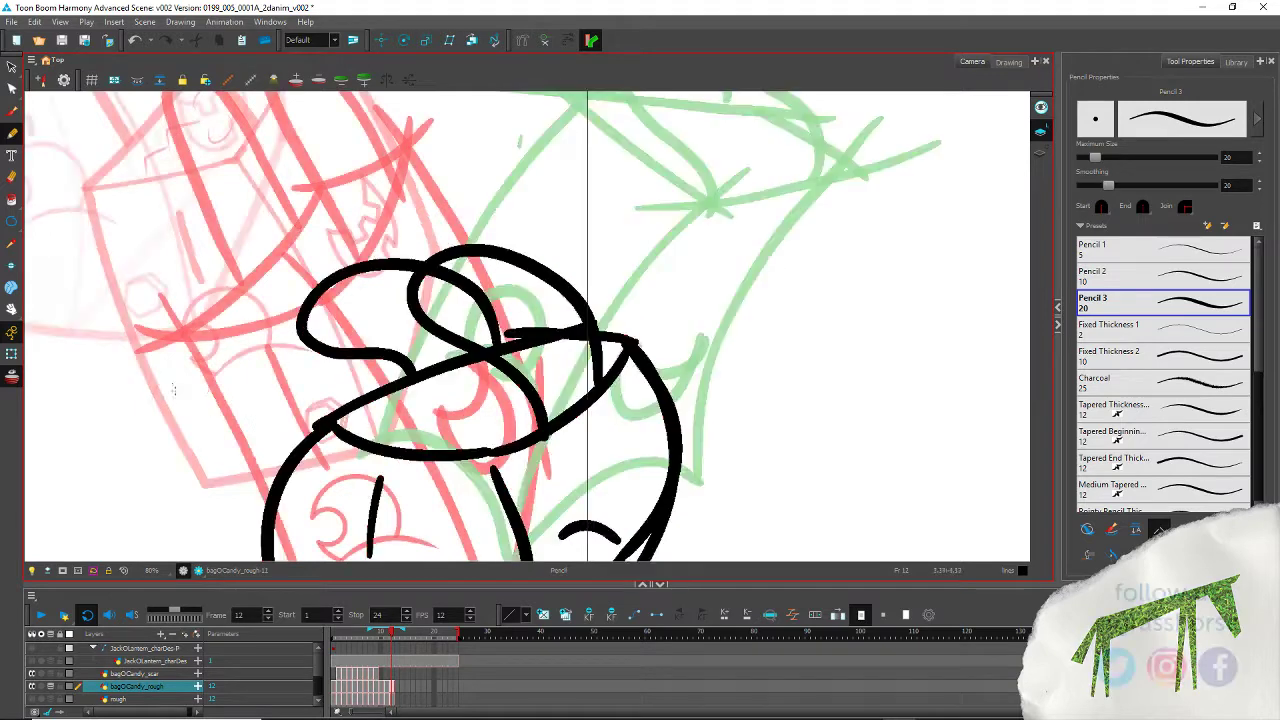
key(comma)
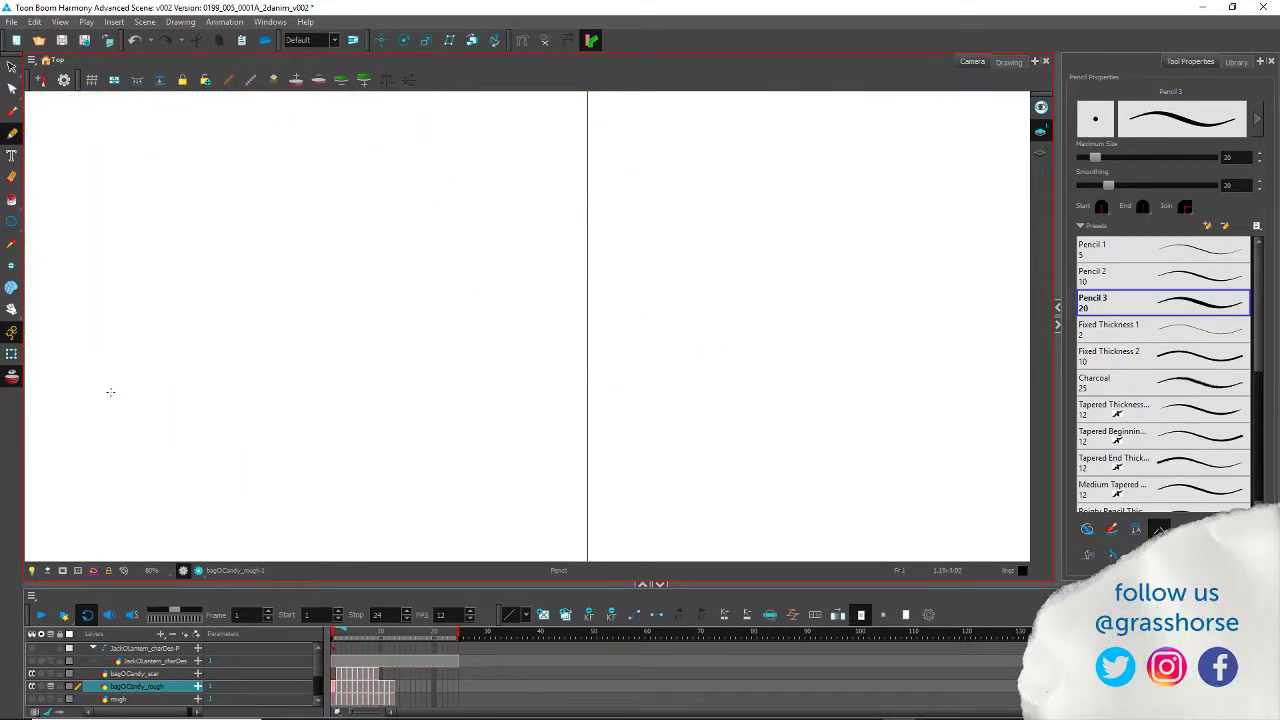
mouse_move(136, 374)
mouse_down()
mouse_move(180, 351)
mouse_move(722, 339)
mouse_up()
mouse_move(241, 402)
mouse_down()
mouse_move(531, 408)
mouse_move(711, 446)
mouse_up()
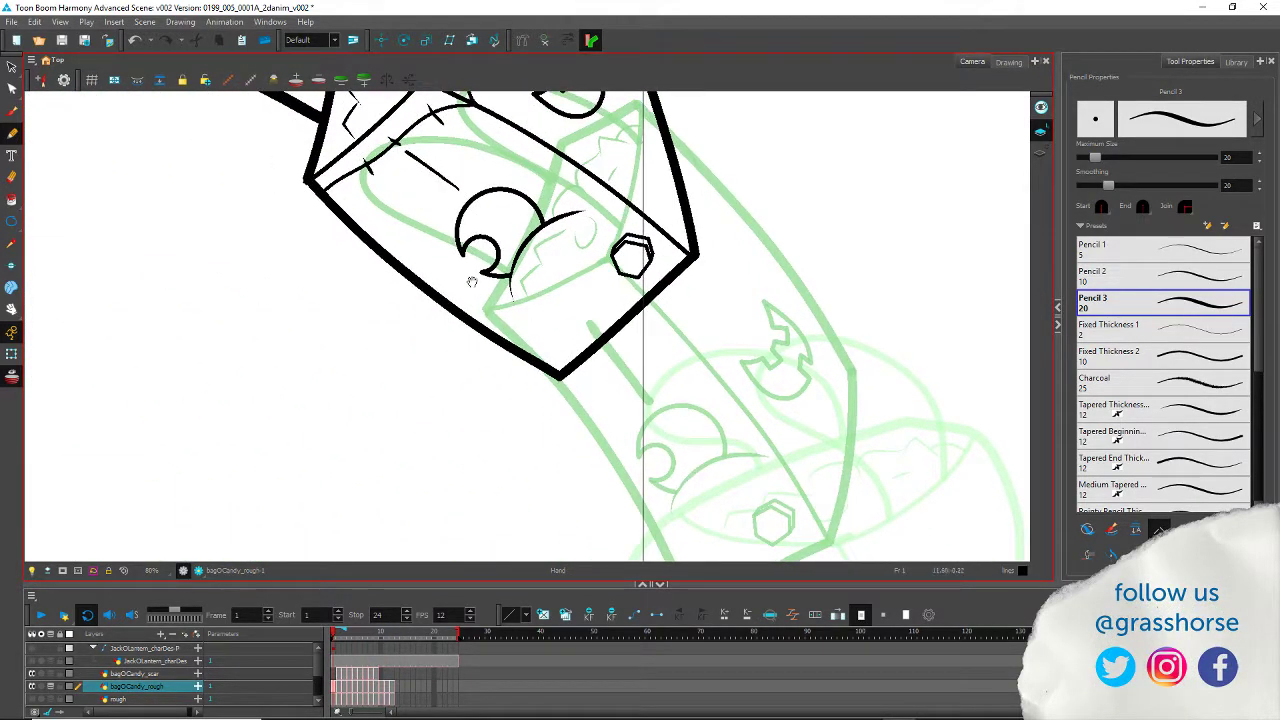
drag(493, 288, 493, 377)
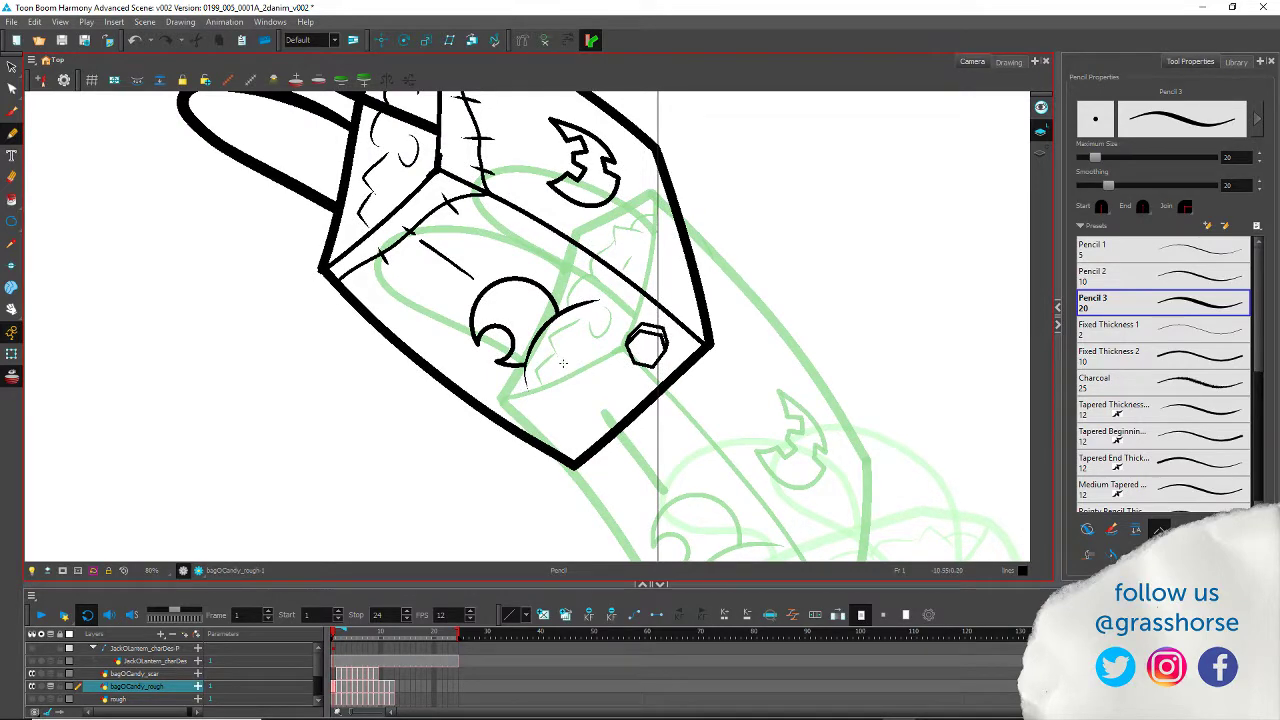
key(period)
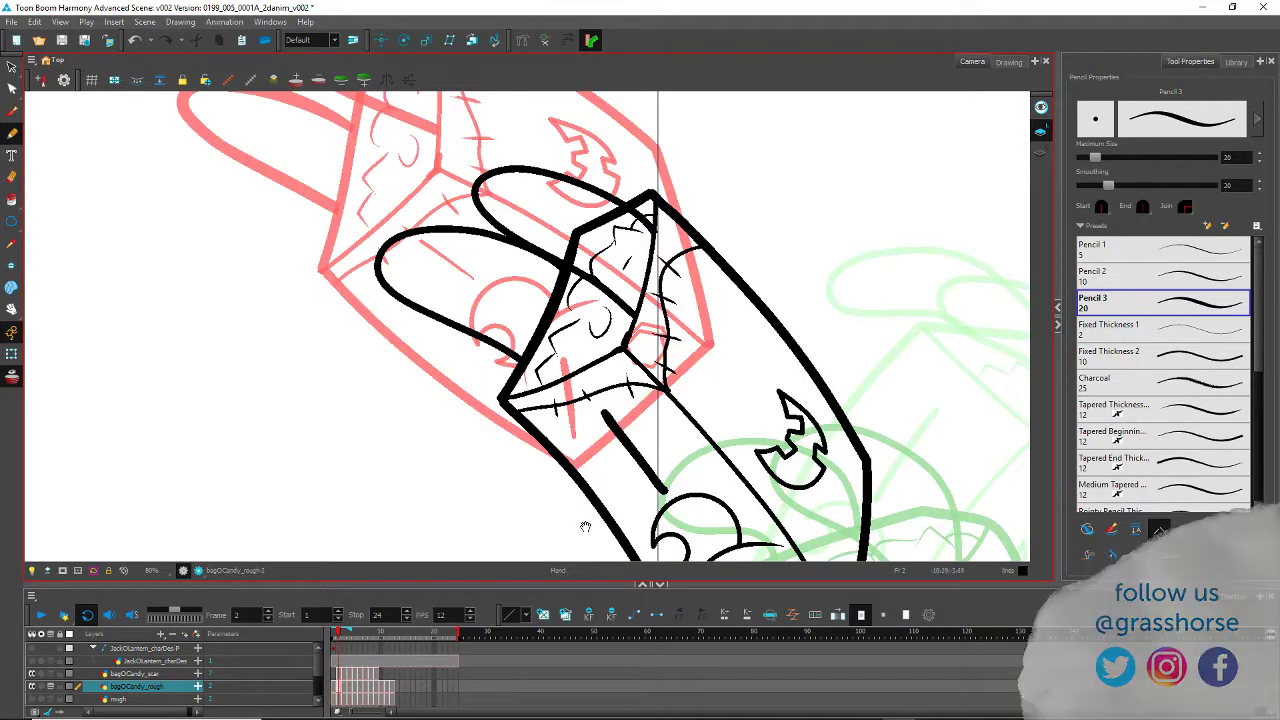
drag(586, 526, 464, 191)
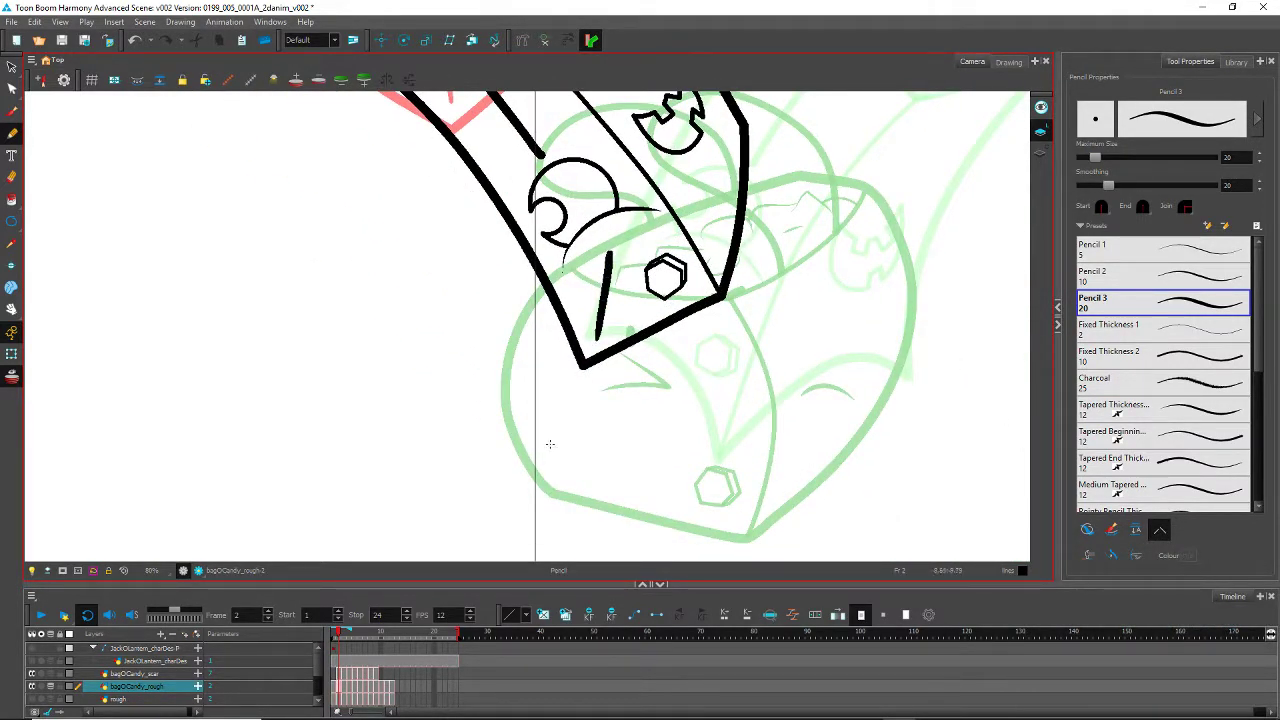
Step: Draw the slanted lower crease line near the bottom of the bag's front panel in frames 3 and 4
key(period)
drag(567, 438, 576, 289)
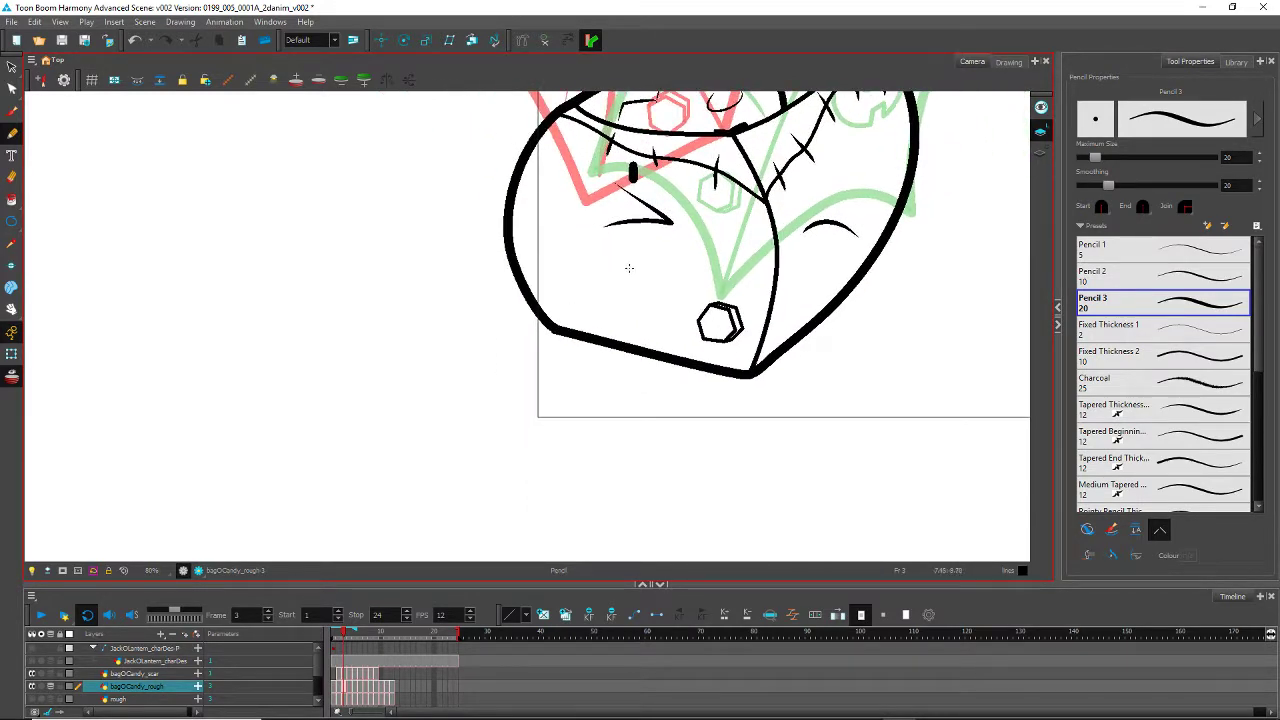
drag(640, 272, 567, 312)
key(period)
drag(524, 275, 486, 406)
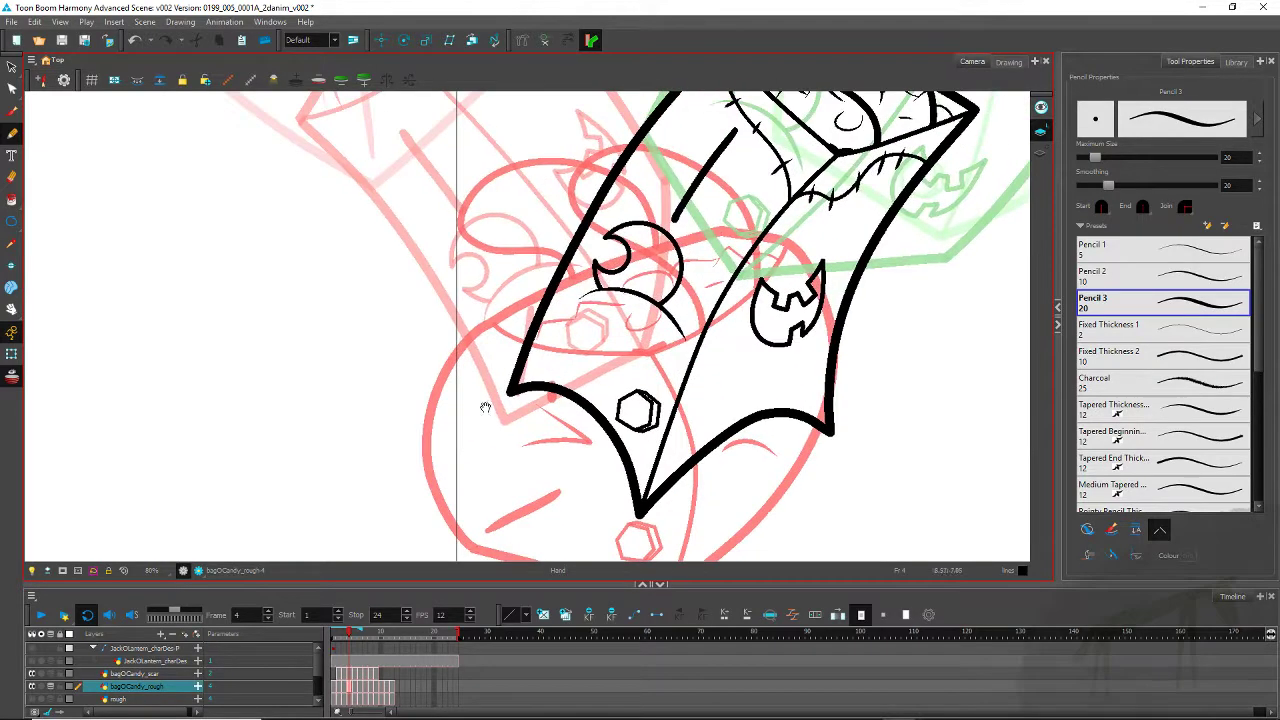
drag(605, 321, 548, 364)
Step: Draw the lower crease line running from the outer edge toward the panel's middle, beneath the crescent eye, in frames 5 and 6
key(period)
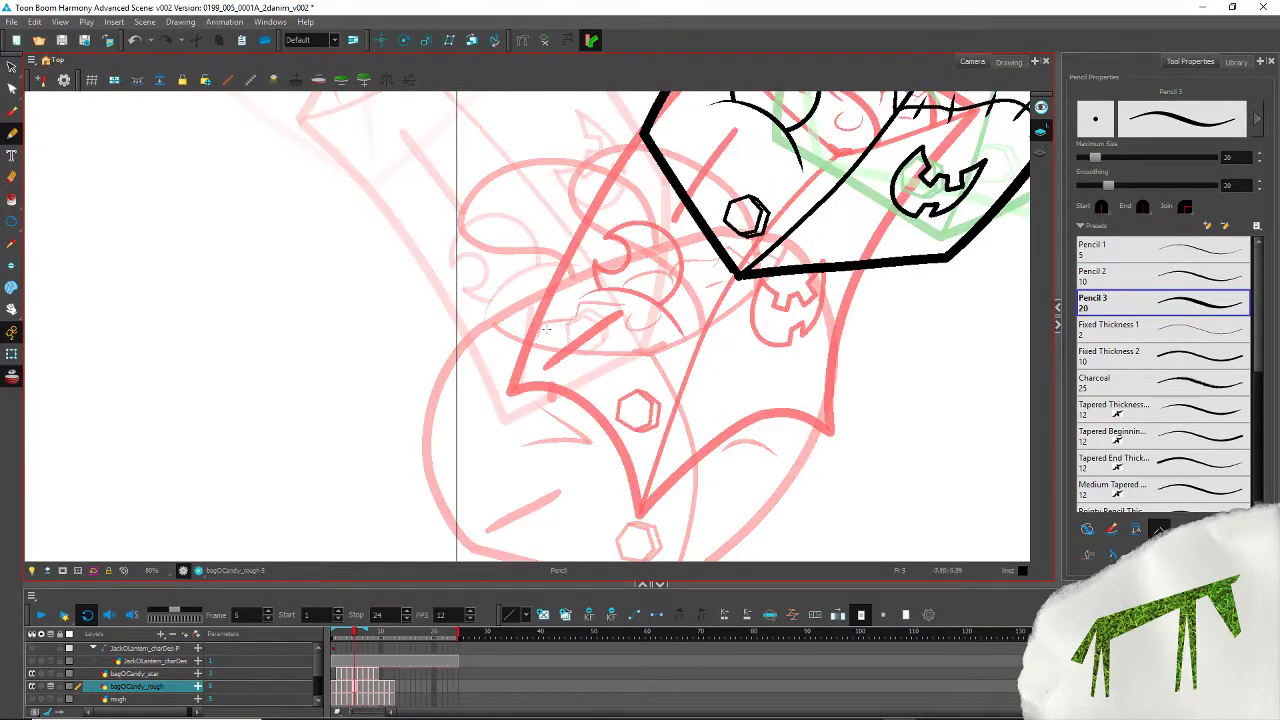
drag(667, 170, 512, 382)
drag(597, 340, 505, 344)
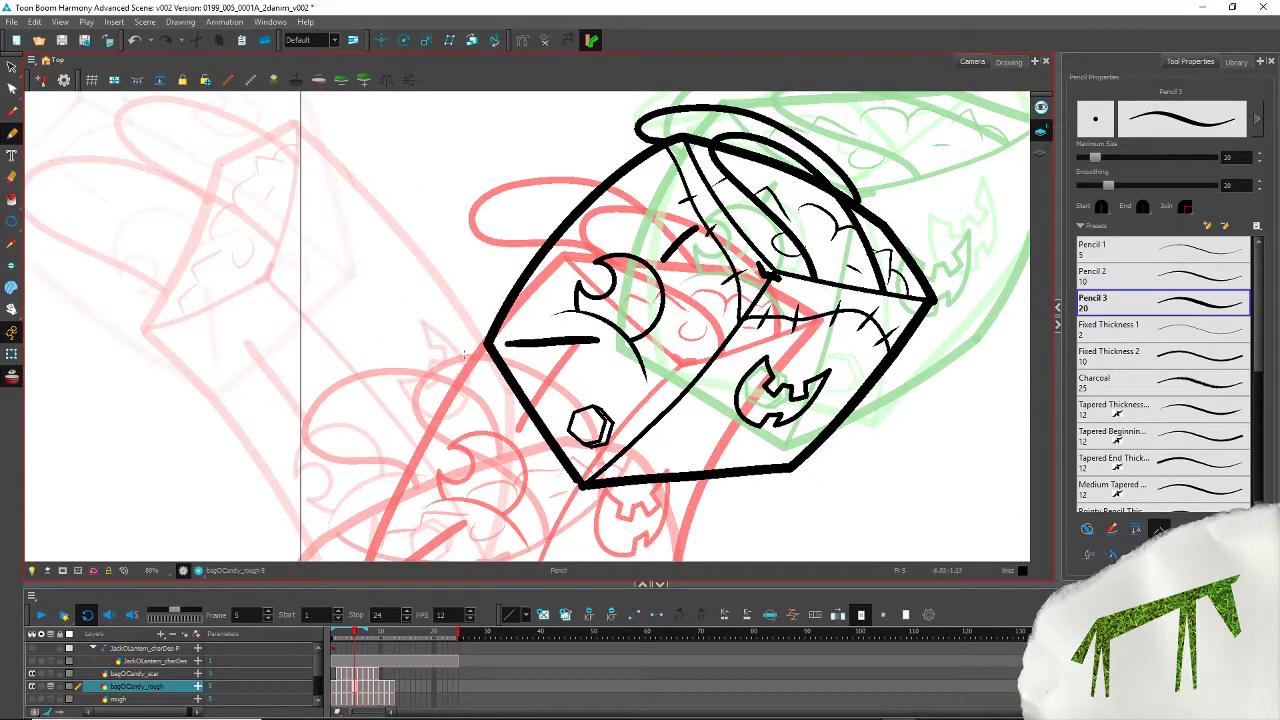
key(period)
drag(662, 222, 577, 289)
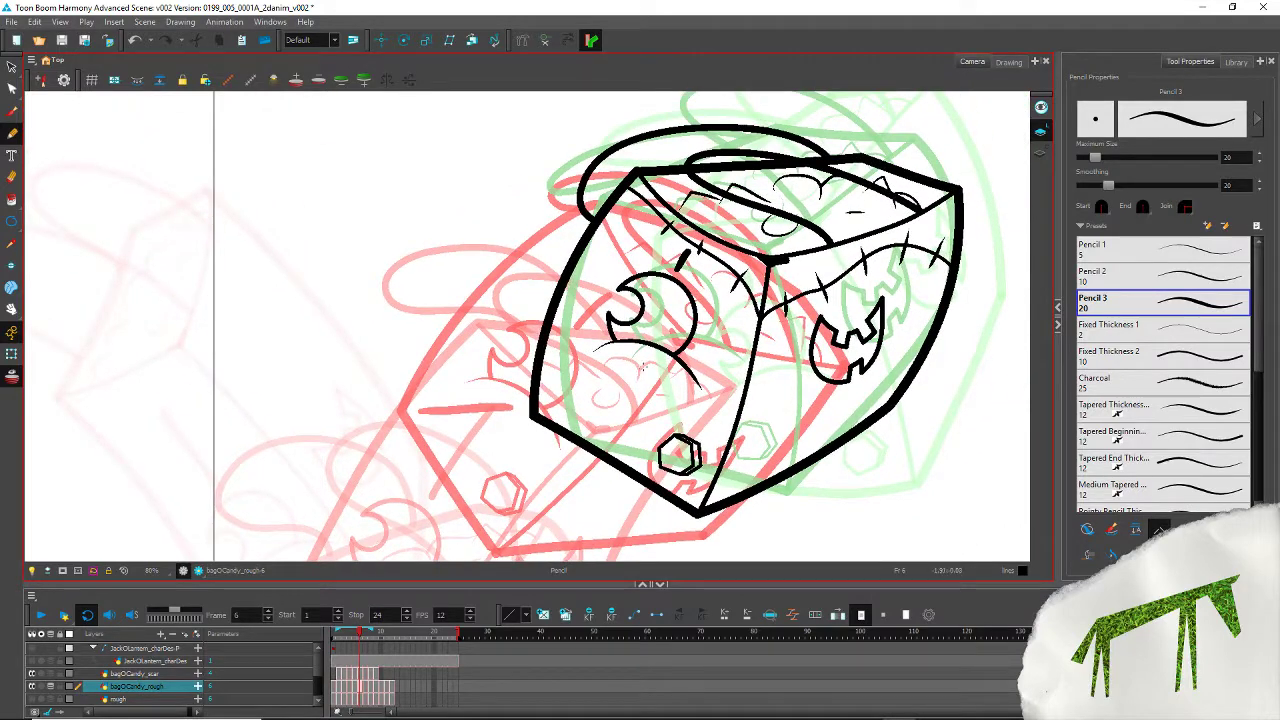
drag(643, 368, 562, 402)
Step: Draw the lower crease line beneath the crescent eye in frame 7, undoing the first stroke and redrawing it shorter
key(period)
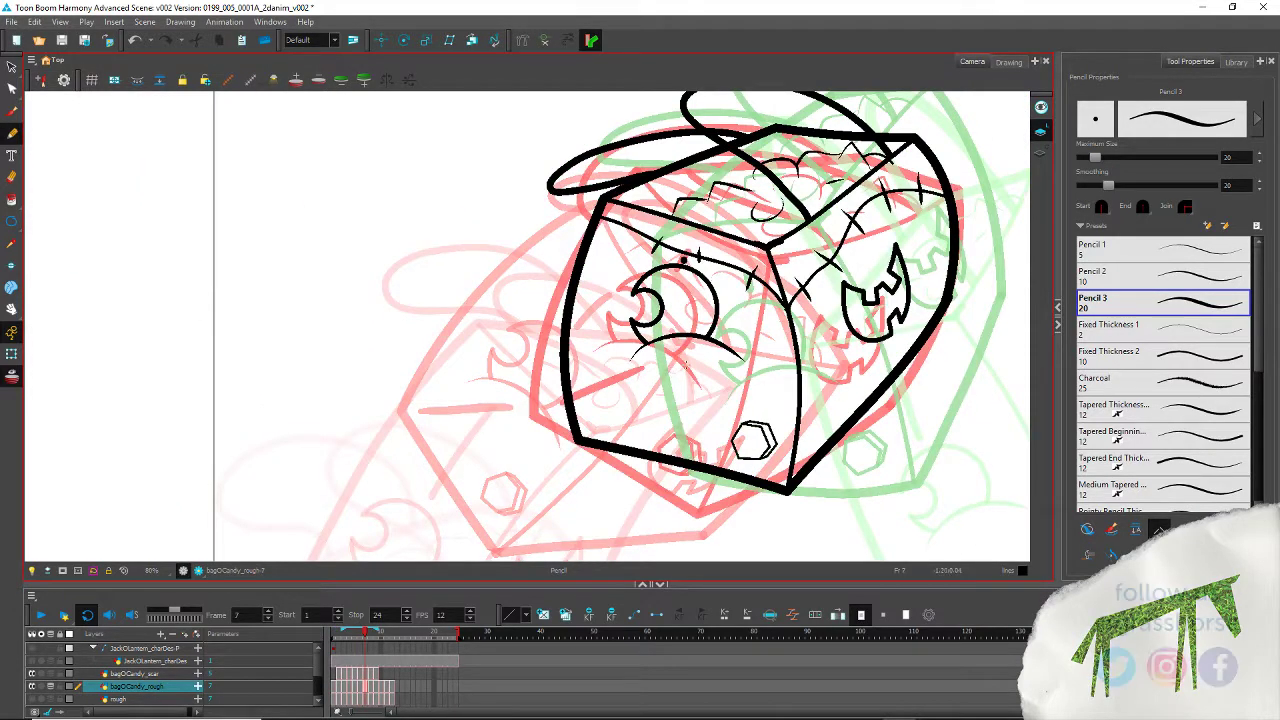
drag(667, 370, 588, 426)
key(period)
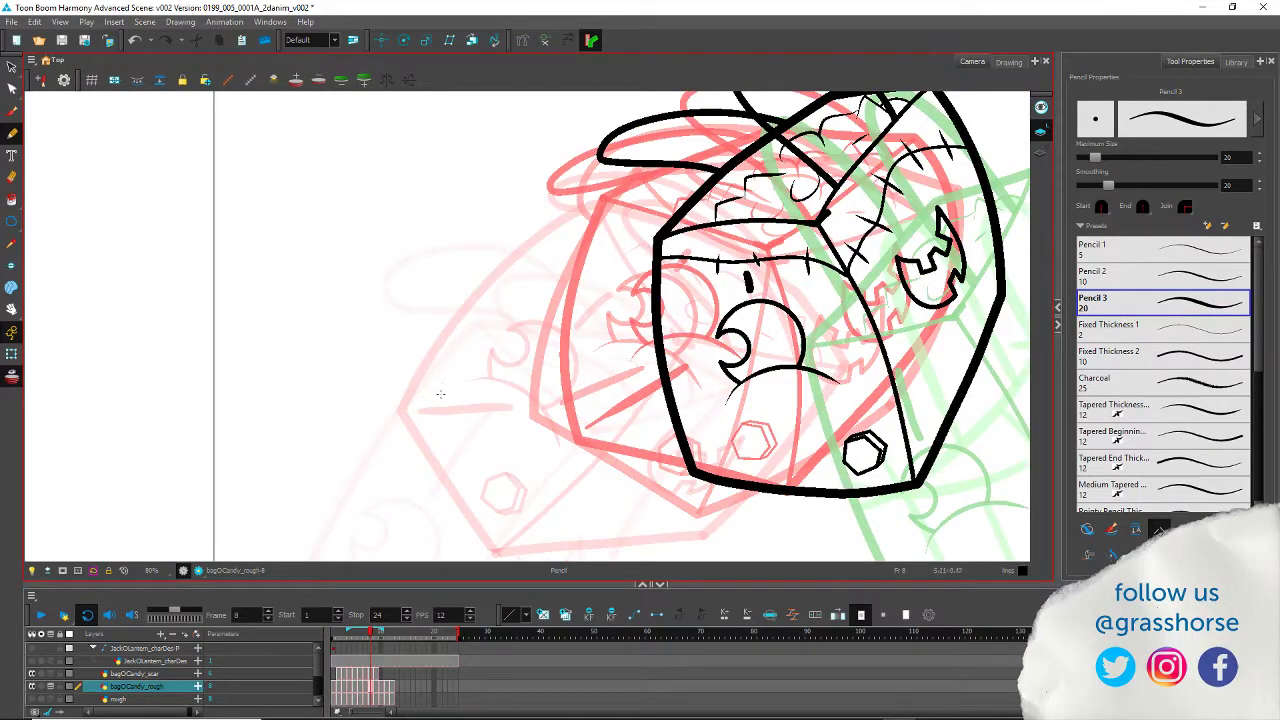
key(comma)
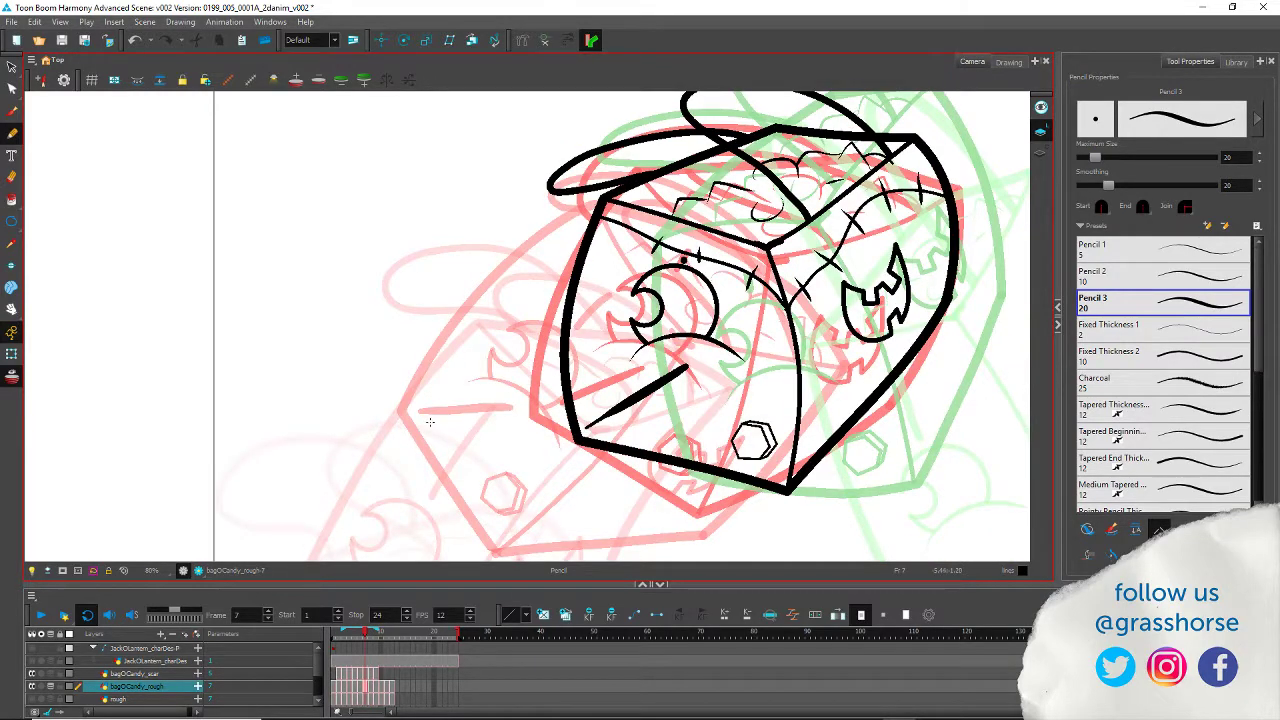
key(ctrl+z)
key(alt+s)
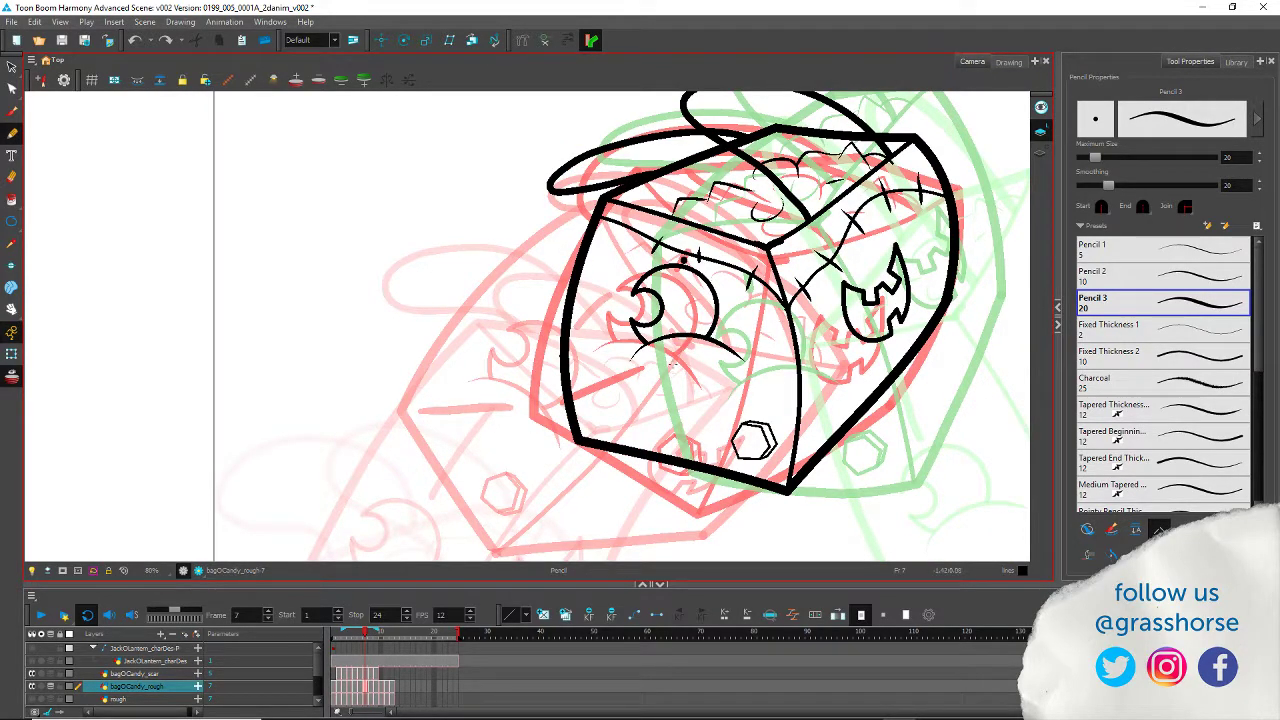
mouse_move(677, 367)
mouse_down()
mouse_move(584, 440)
mouse_move(489, 375)
mouse_up()
Step: Draw the slanted lower crease line beneath the crescent eye in frames 8, 9 and 10
key(period)
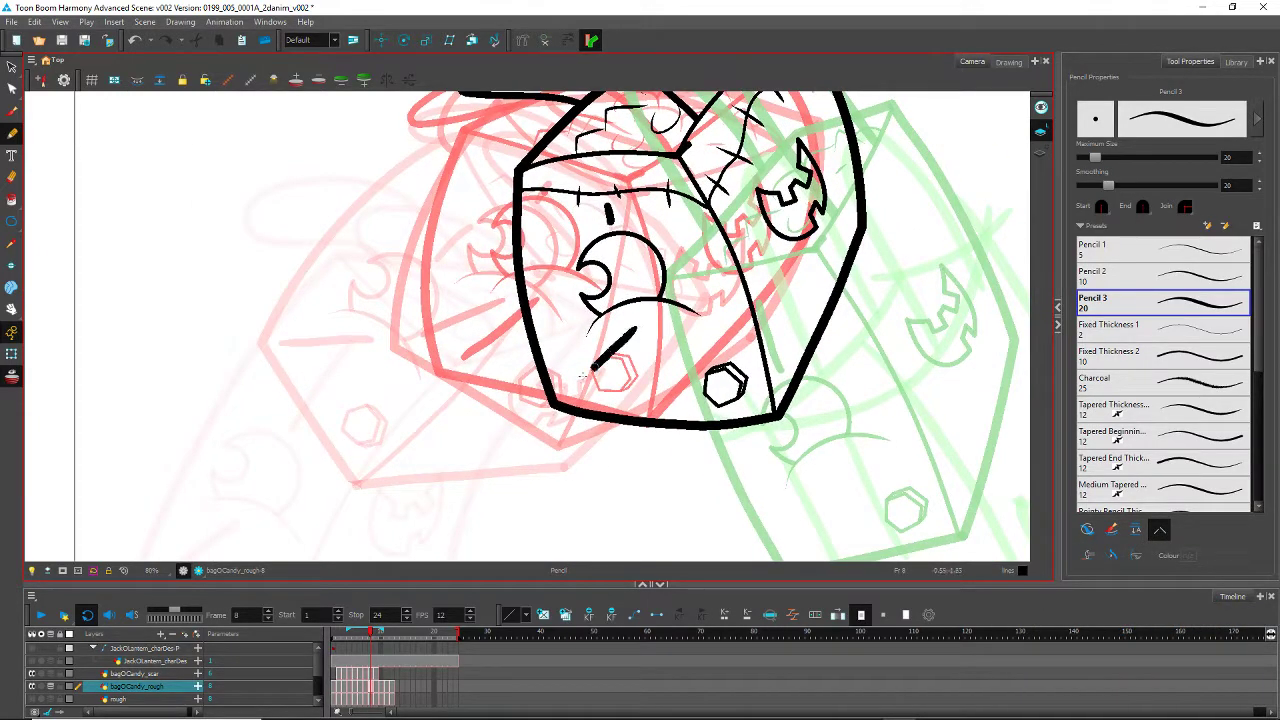
key(period)
drag(632, 422, 423, 237)
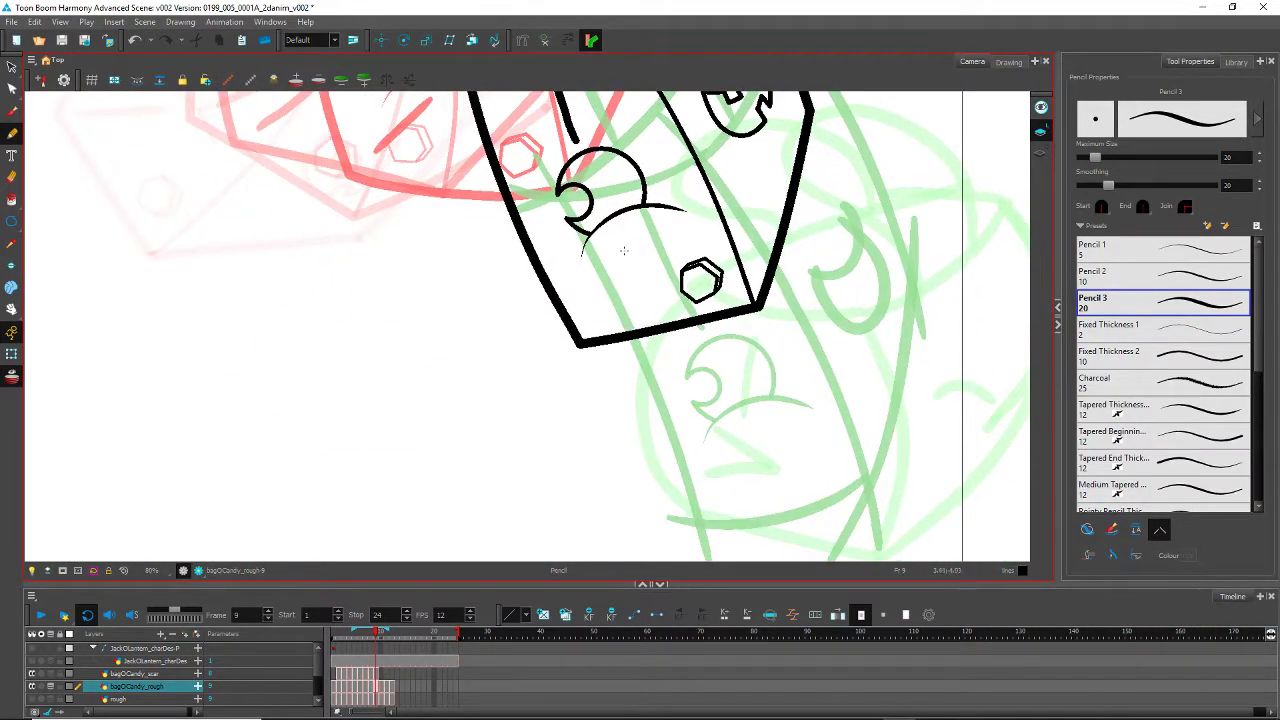
key(period)
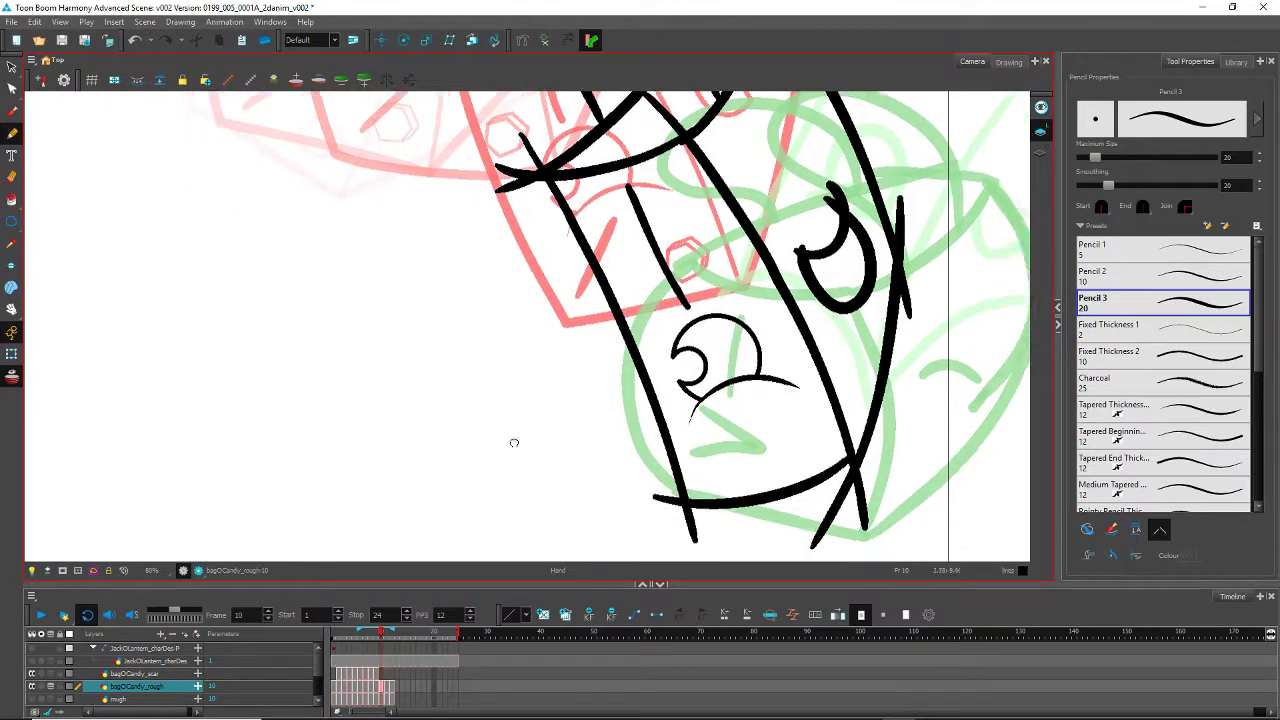
drag(514, 443, 335, 280)
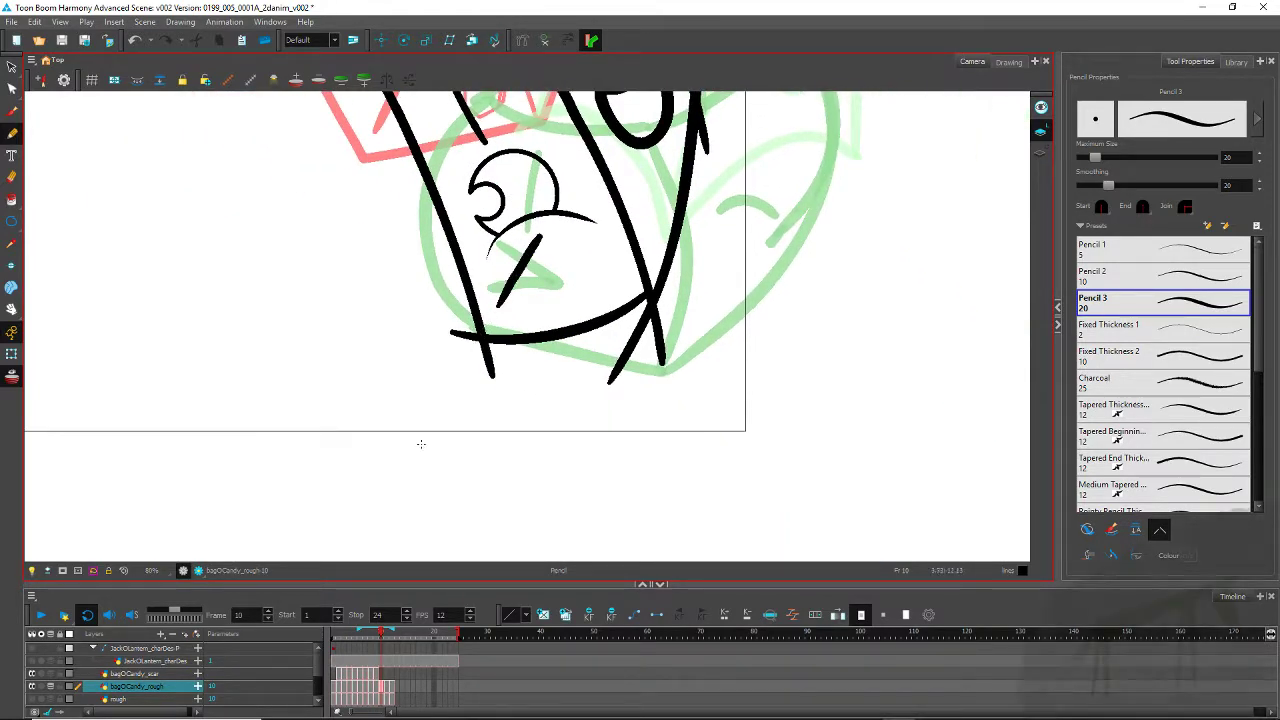
Step: Step back through the frames to frame 1 to review the crease lines and bring the bag into view
key(period)
key(comma)
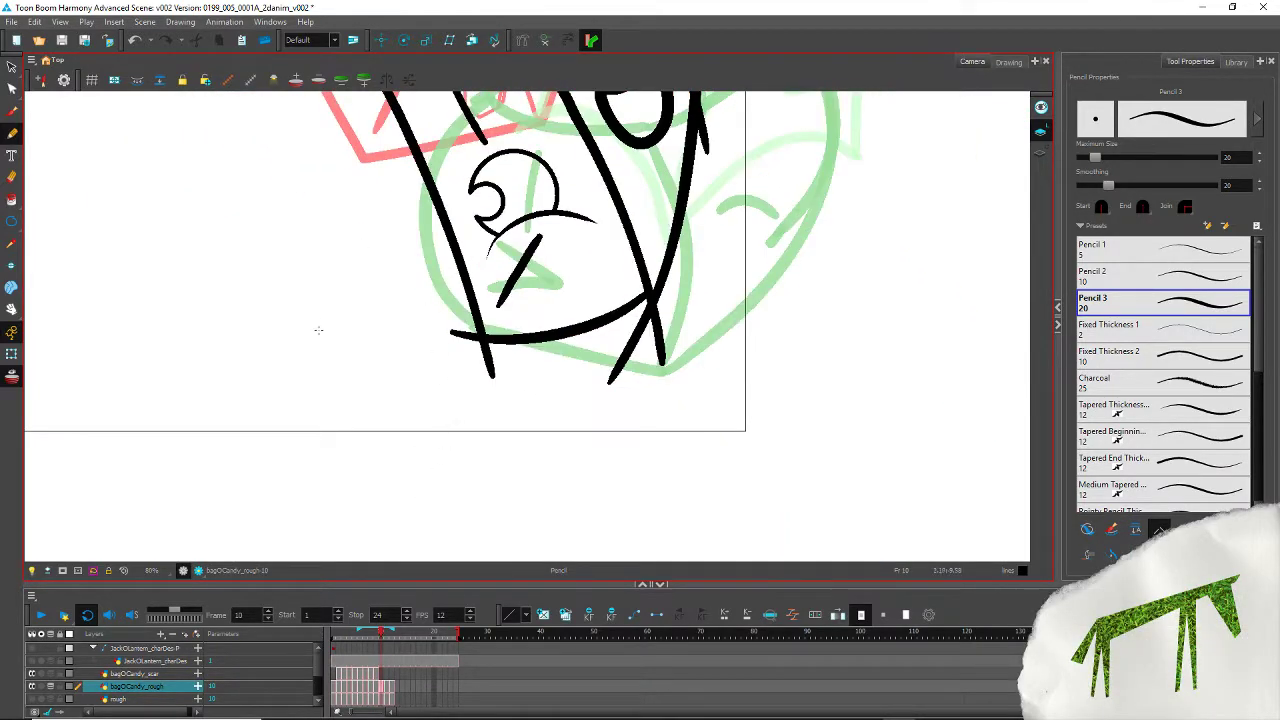
key(comma)
drag(178, 169, 392, 403)
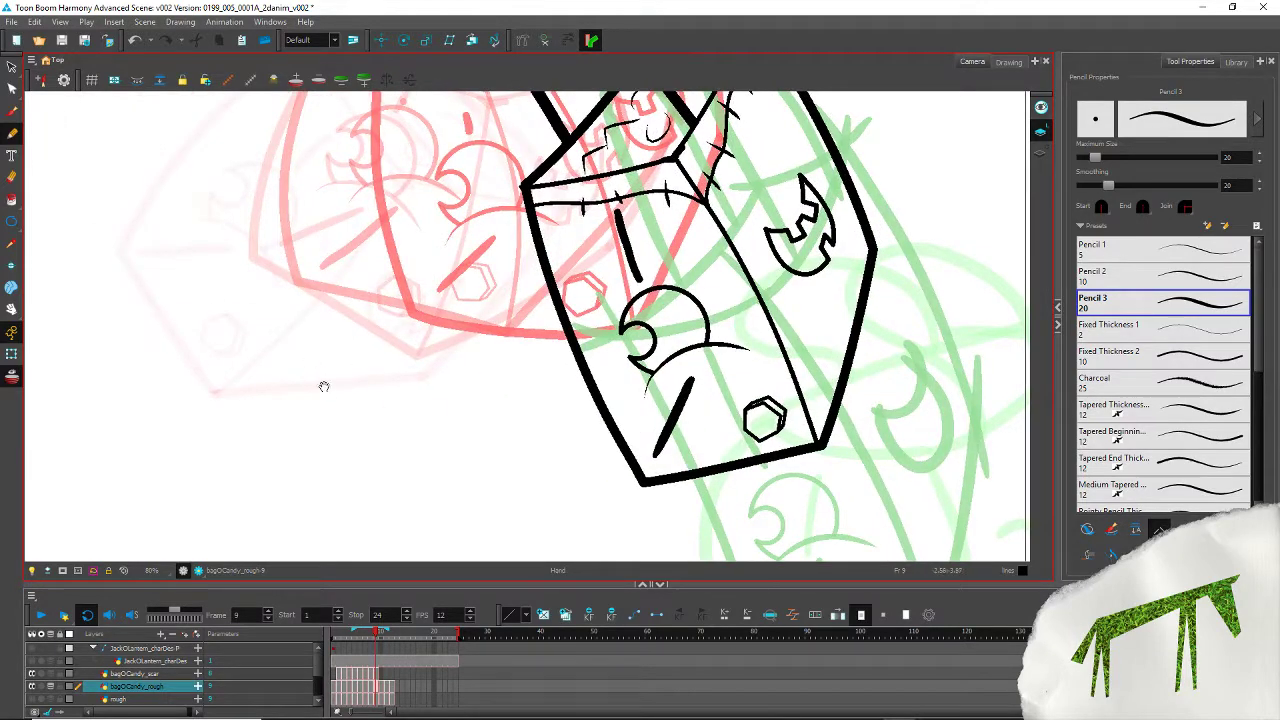
key(comma)
key(comma)
key(comma)
key(comma)
key(comma)
key(comma)
key(comma)
key(comma)
mouse_move(191, 311)
mouse_down()
mouse_move(669, 316)
mouse_move(800, 413)
mouse_up()
drag(487, 370, 411, 432)
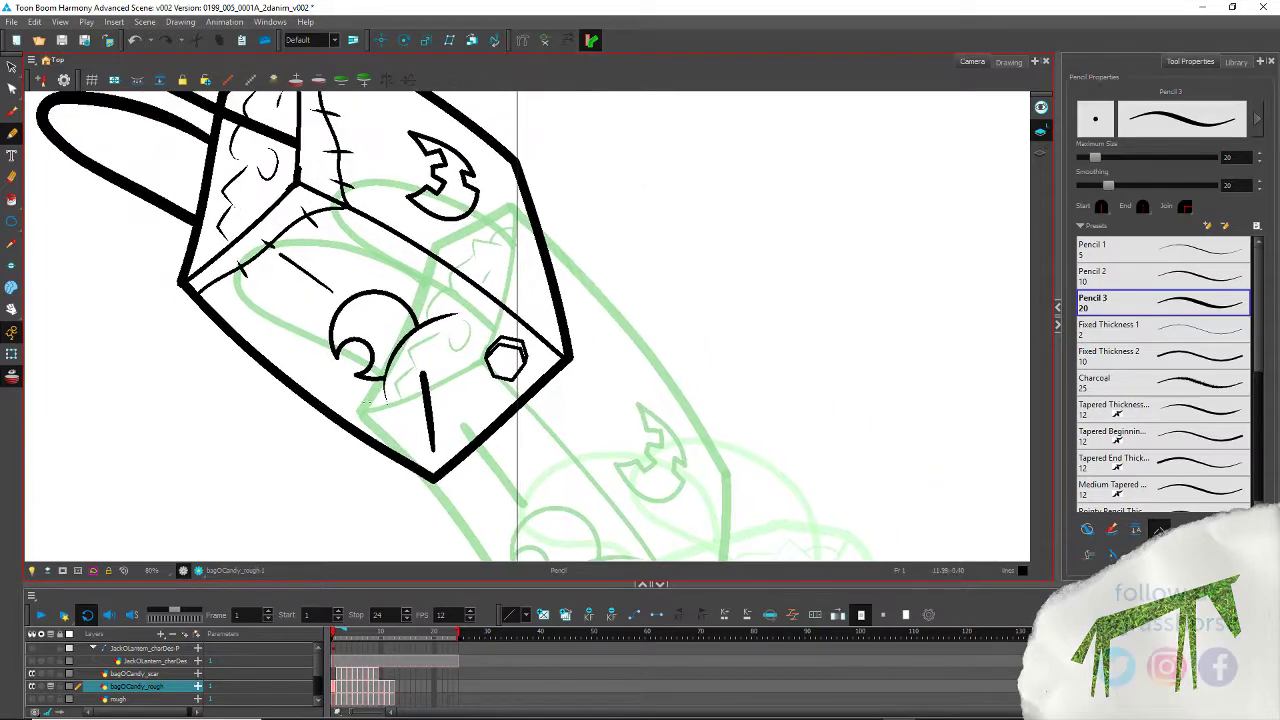
Step: Draw a short crease line running to the hexagon on the bag's lower front in frames 1 to 4
key(period)
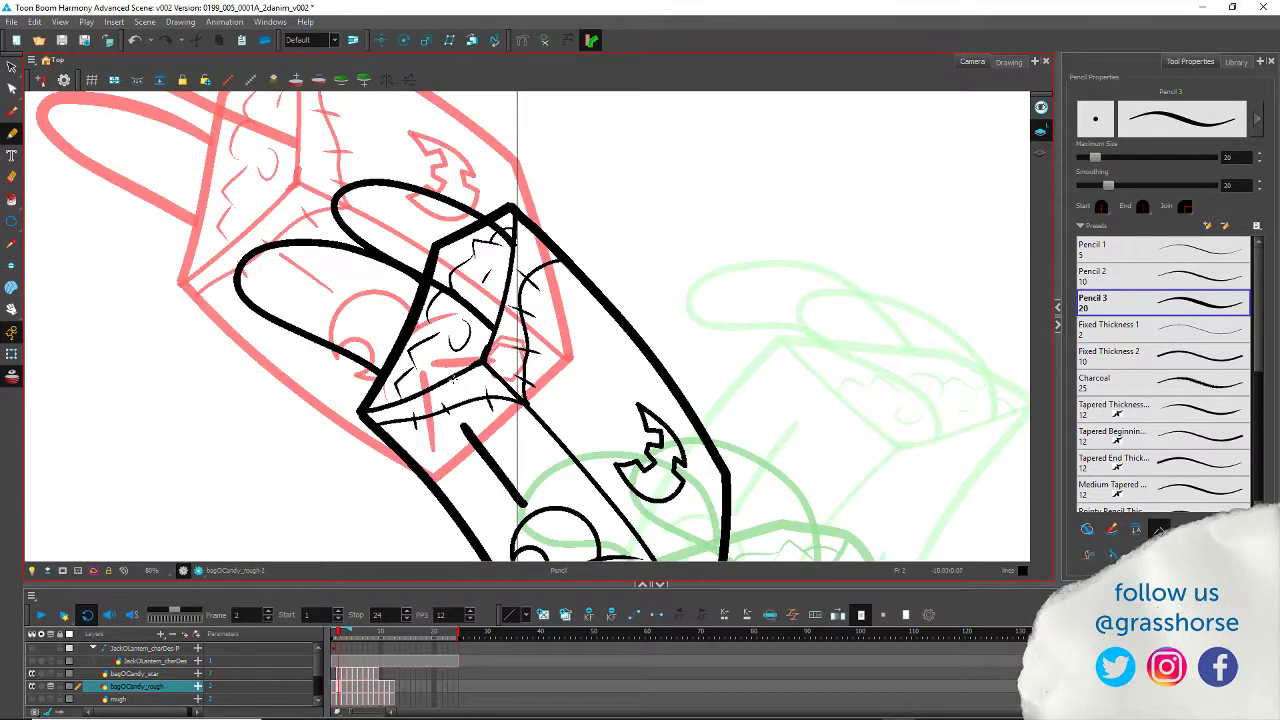
drag(453, 447, 100, 231)
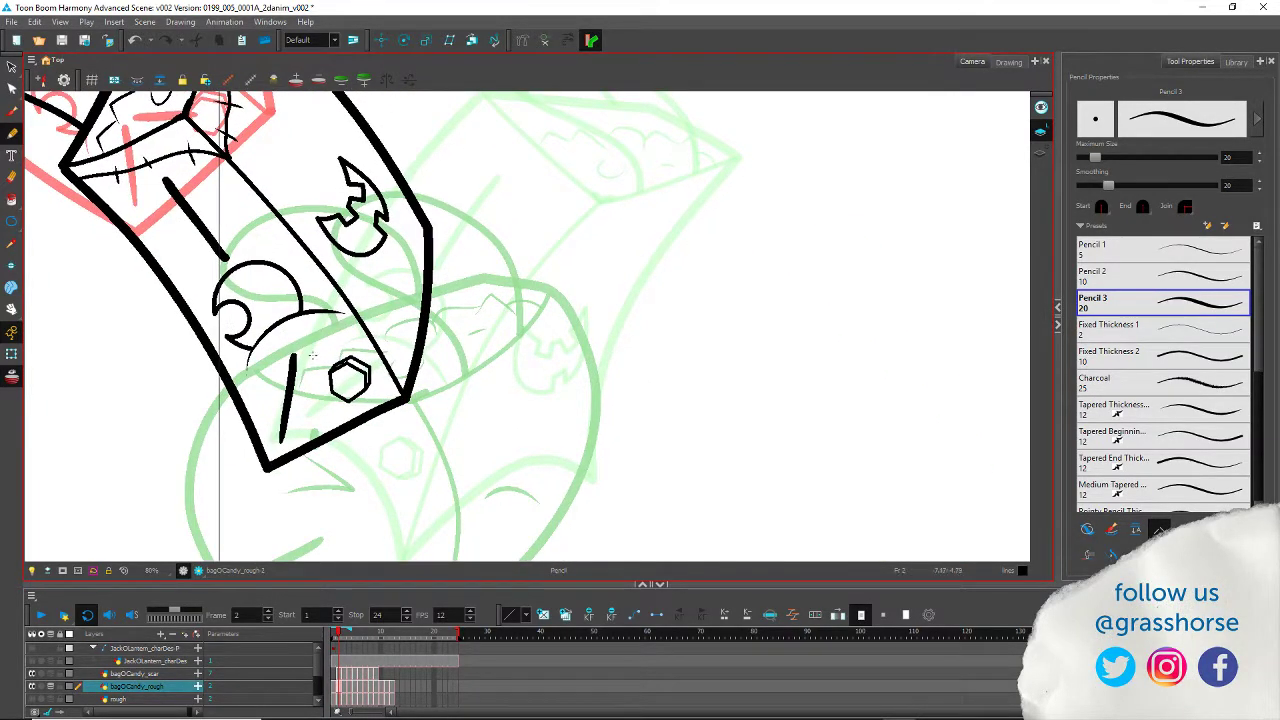
key(period)
drag(393, 469, 172, 220)
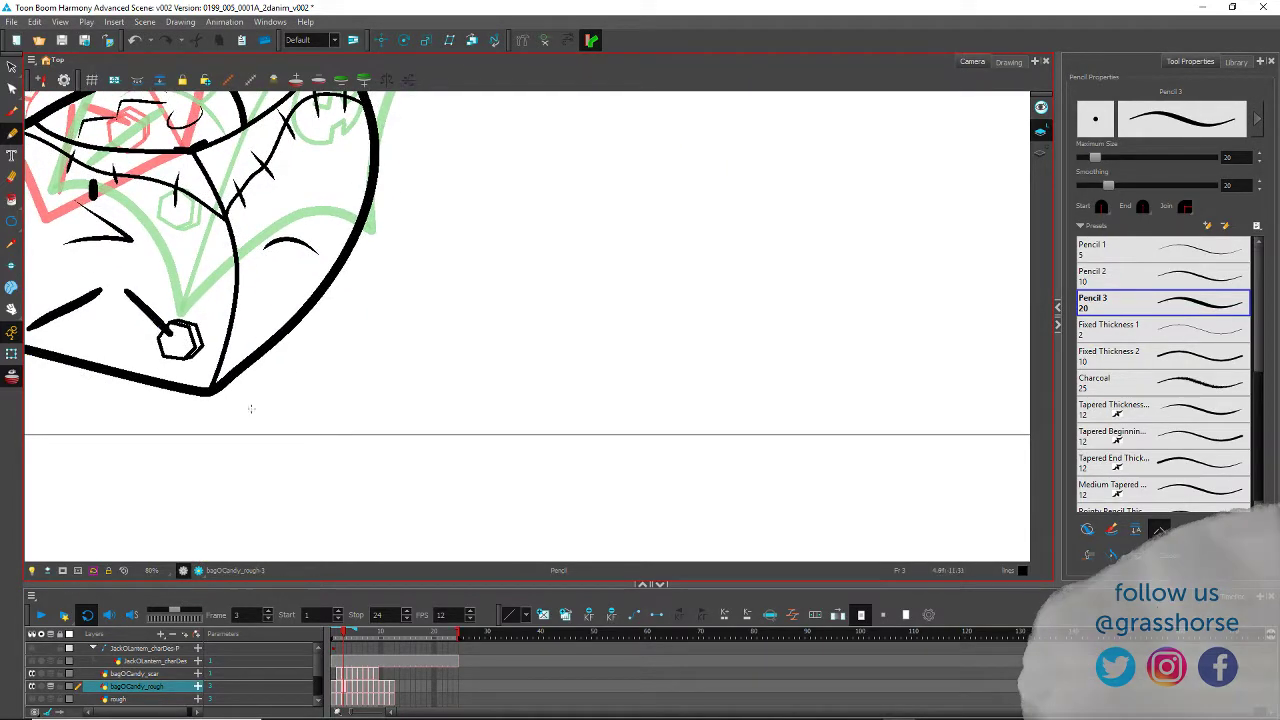
key(period)
drag(158, 238, 320, 368)
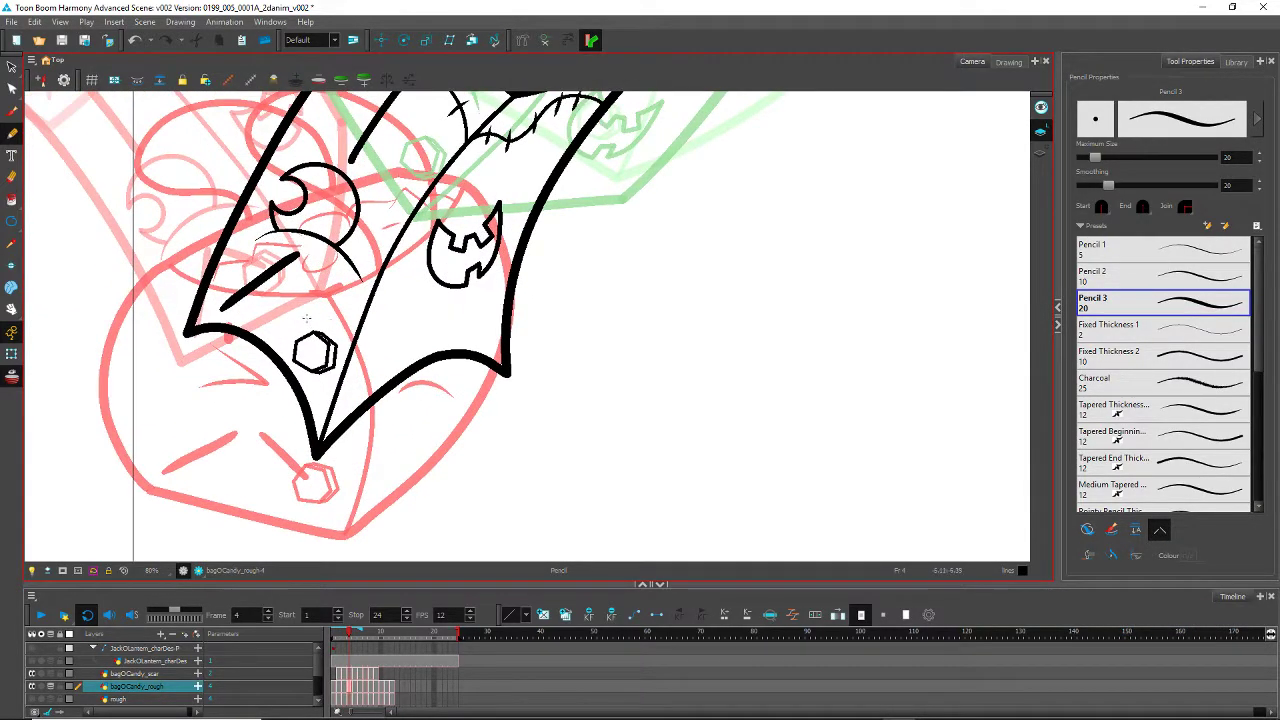
key(period)
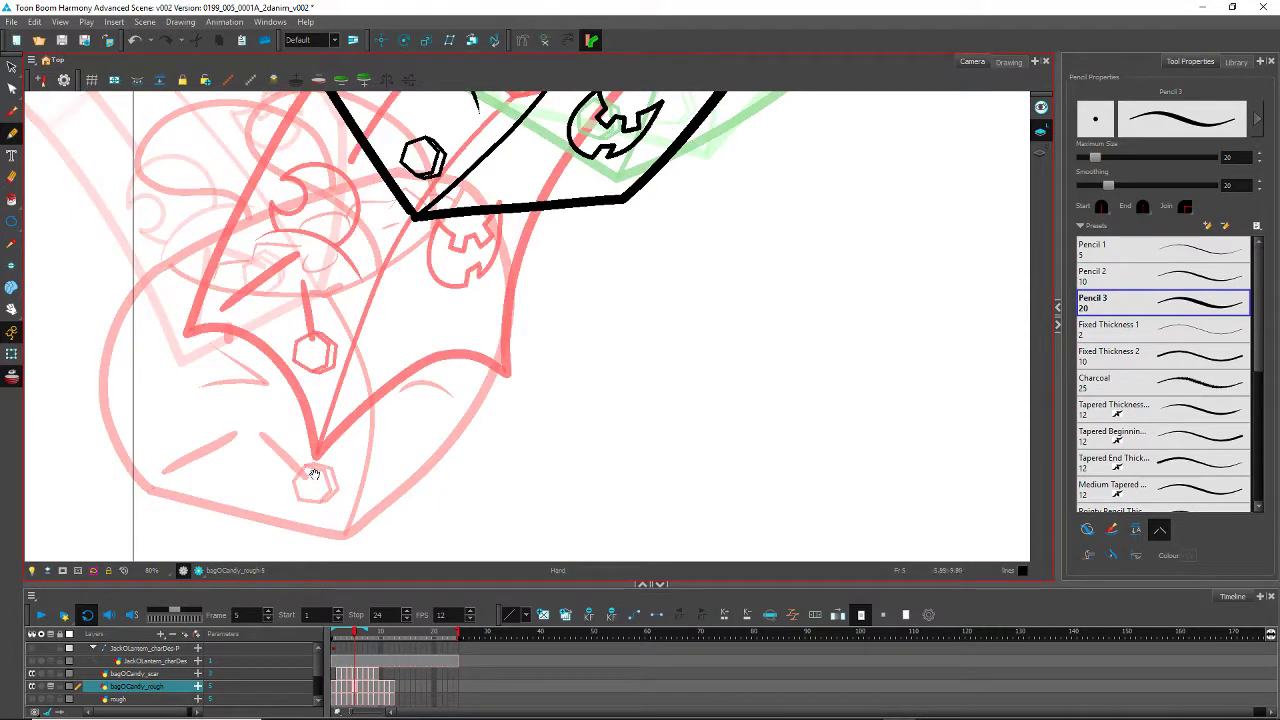
Step: Draw the short crease line leading down toward the hexagon in frames 5 and 6
mouse_move(300, 470)
mouse_down()
mouse_move(330, 217)
mouse_move(316, 197)
mouse_up()
drag(391, 150, 400, 468)
drag(431, 324, 426, 415)
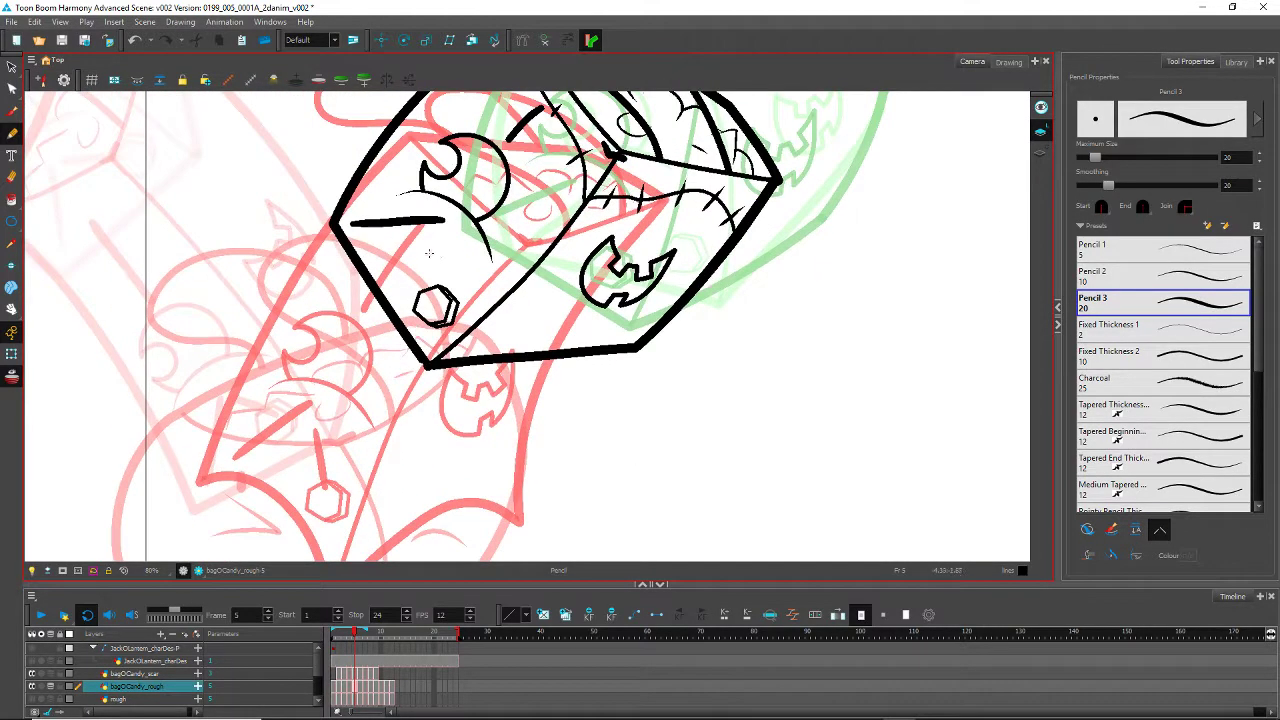
drag(440, 262, 438, 304)
key(period)
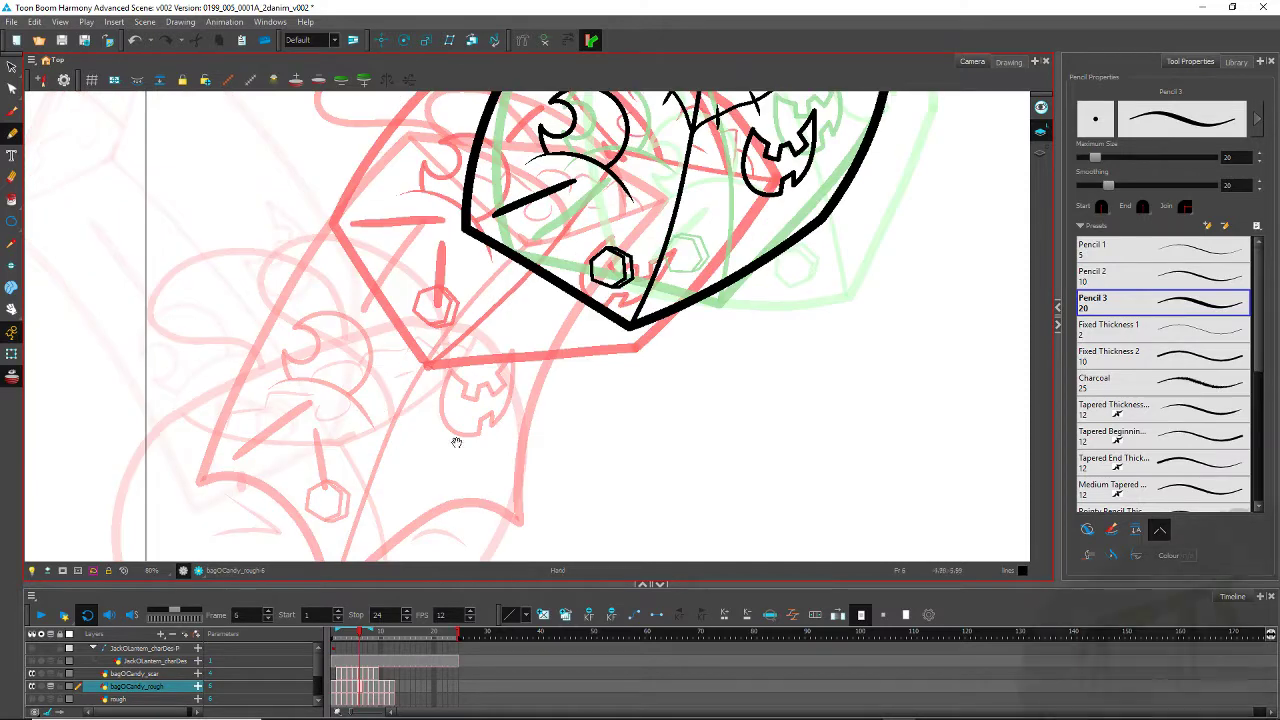
drag(554, 278, 442, 437)
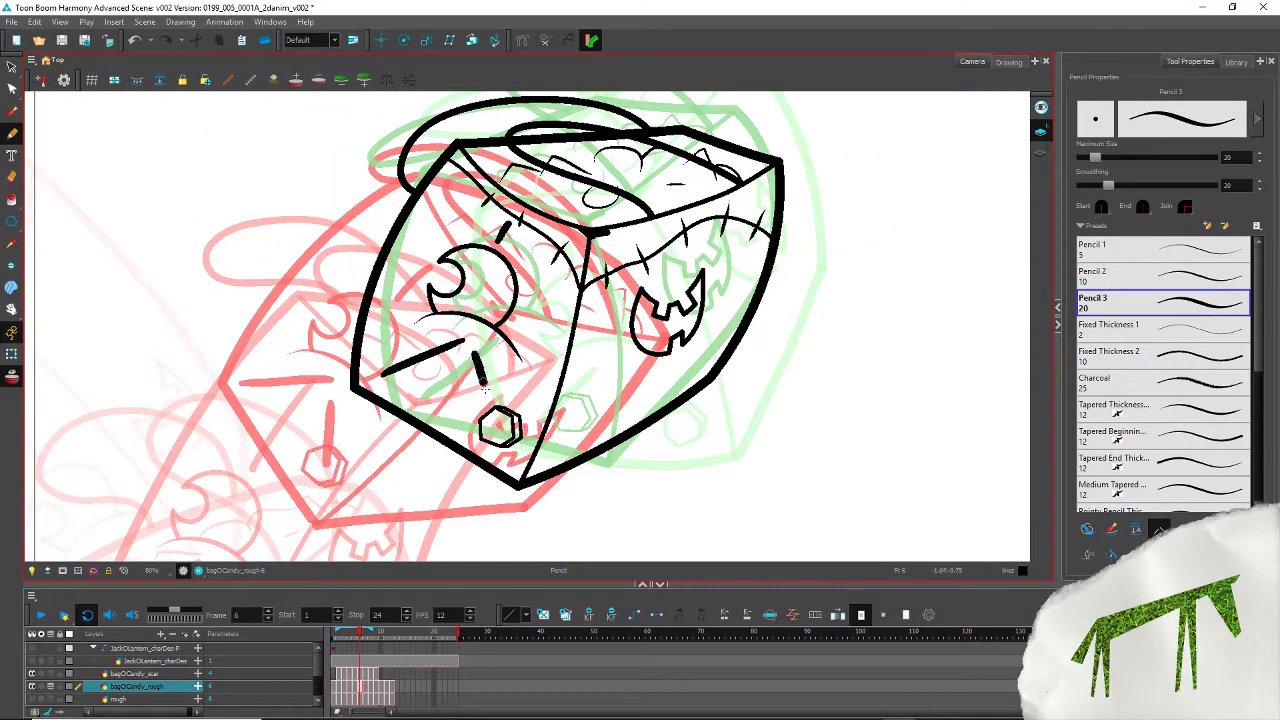
key(period)
Step: Draw the slanted crease line leading into the hexagon in frames 7, 8 and 9
drag(476, 402, 257, 342)
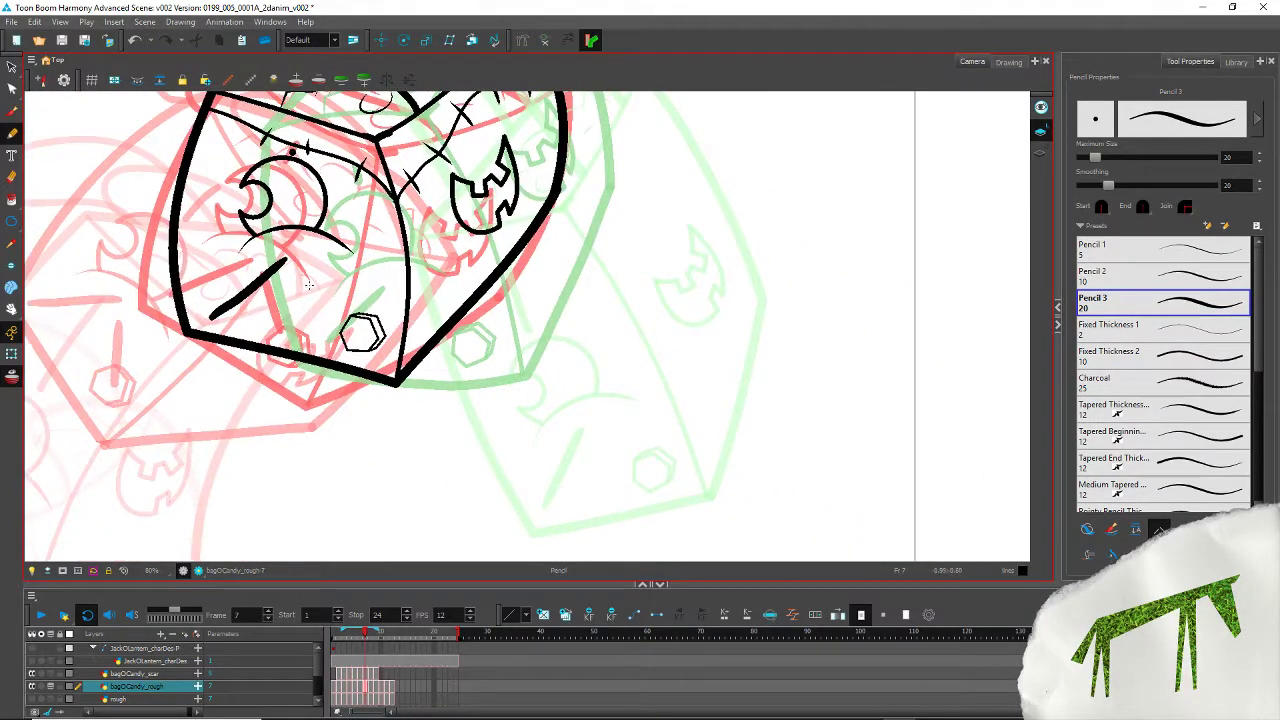
key(period)
mouse_move(418, 291)
mouse_down()
mouse_move(254, 246)
mouse_move(298, 292)
mouse_up()
key(period)
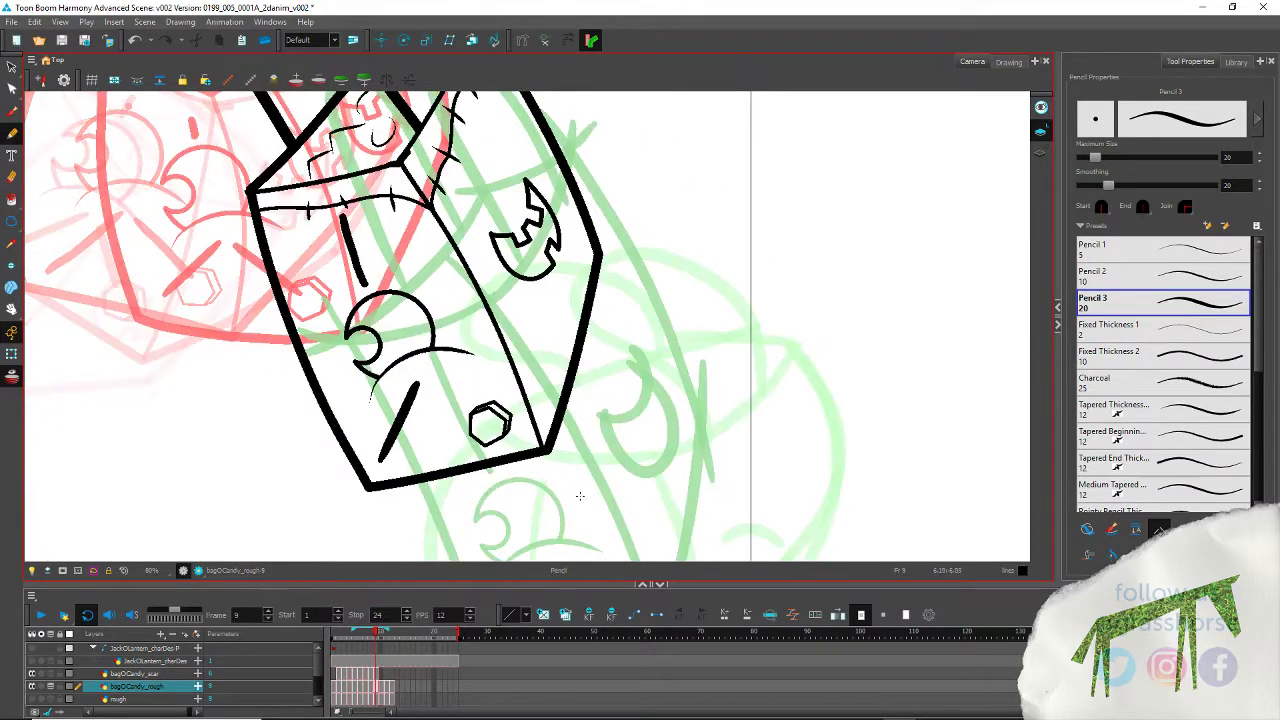
mouse_move(441, 384)
mouse_down()
mouse_move(358, 315)
mouse_move(232, 252)
mouse_move(290, 286)
mouse_up()
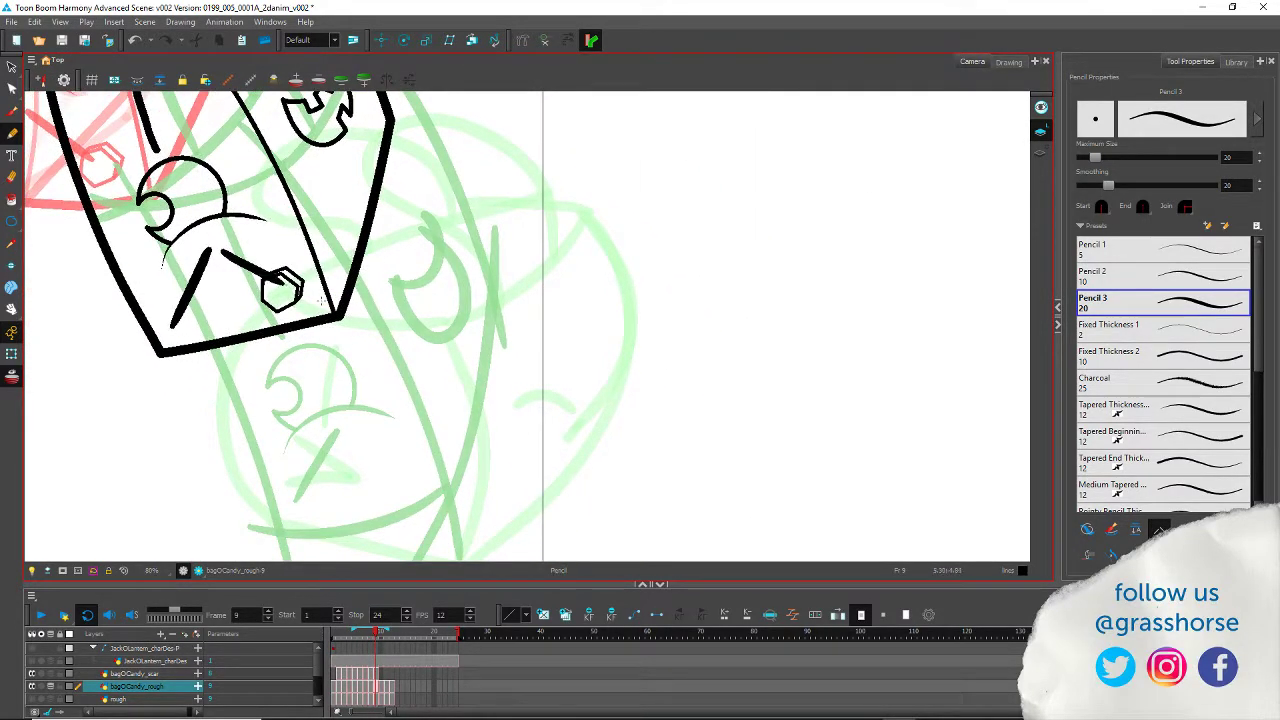
Step: Compare the neighbouring frames up to frame 10, and play the whole animation to review the crease lines
key(comma)
key(period)
key(period)
drag(306, 441, 165, 228)
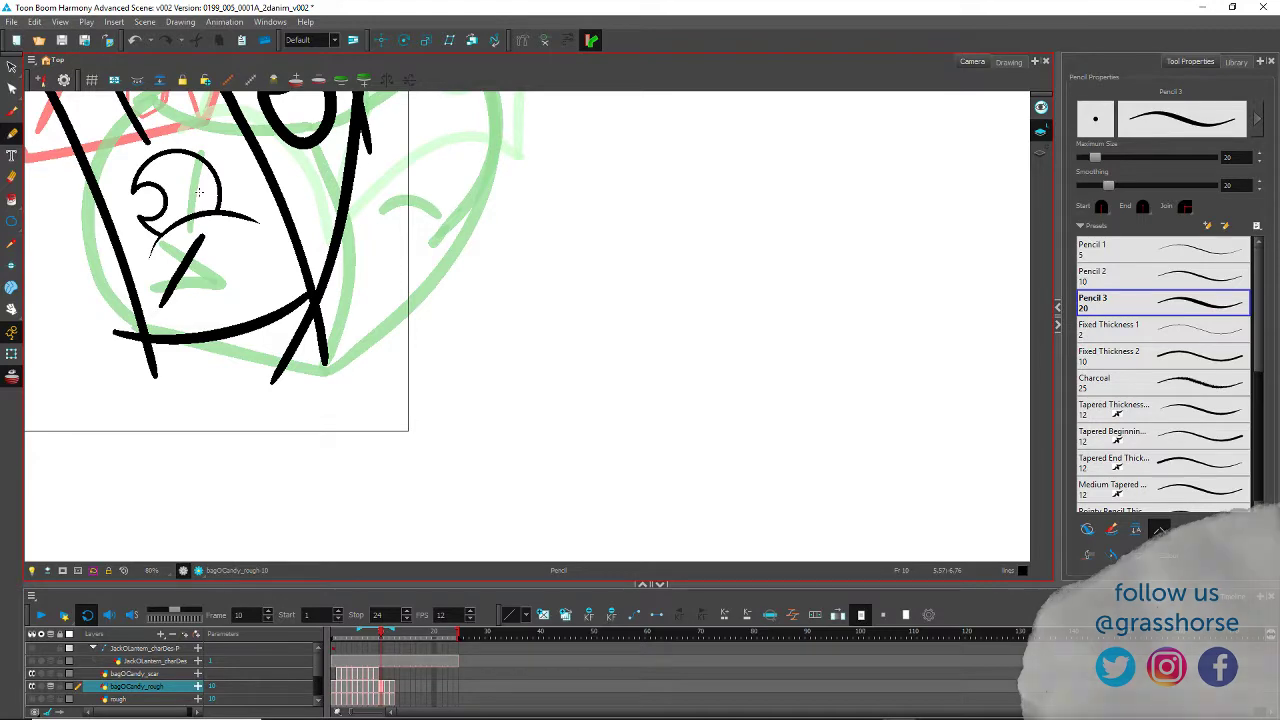
scroll(181, 333, down, 4)
mouse_move(133, 386)
mouse_down()
mouse_move(557, 449)
mouse_move(626, 506)
mouse_up()
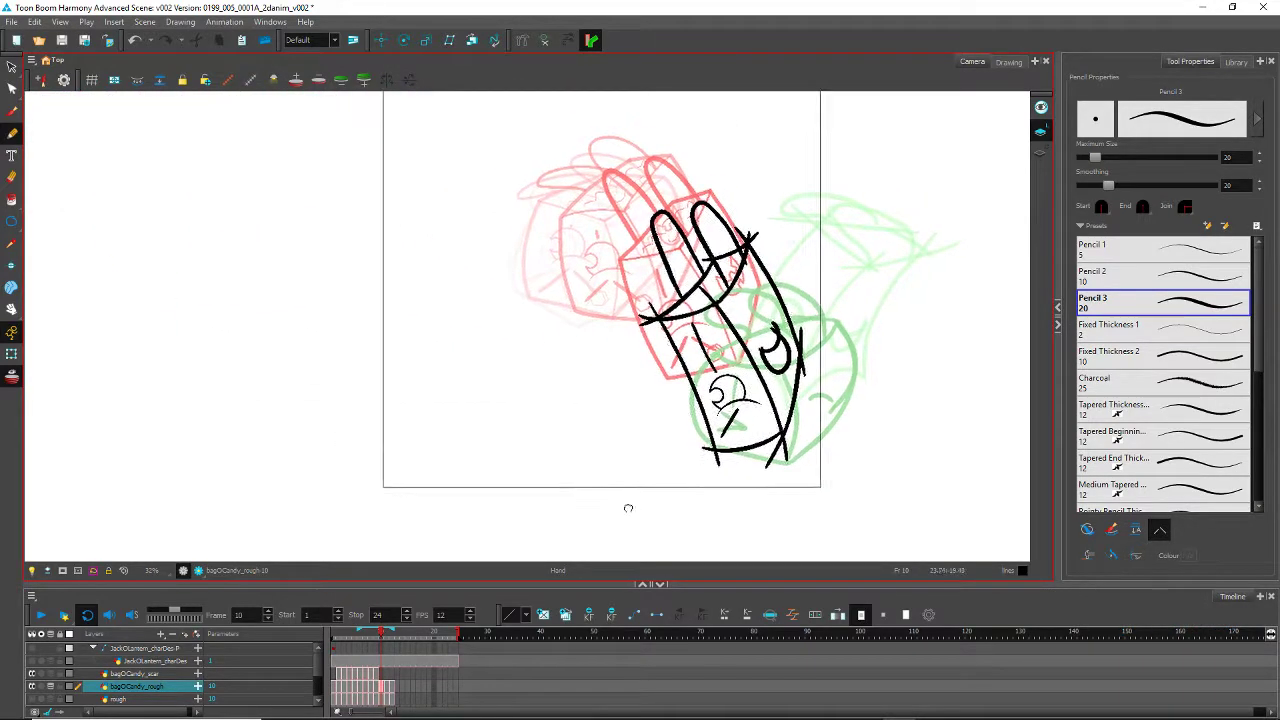
click(40, 616)
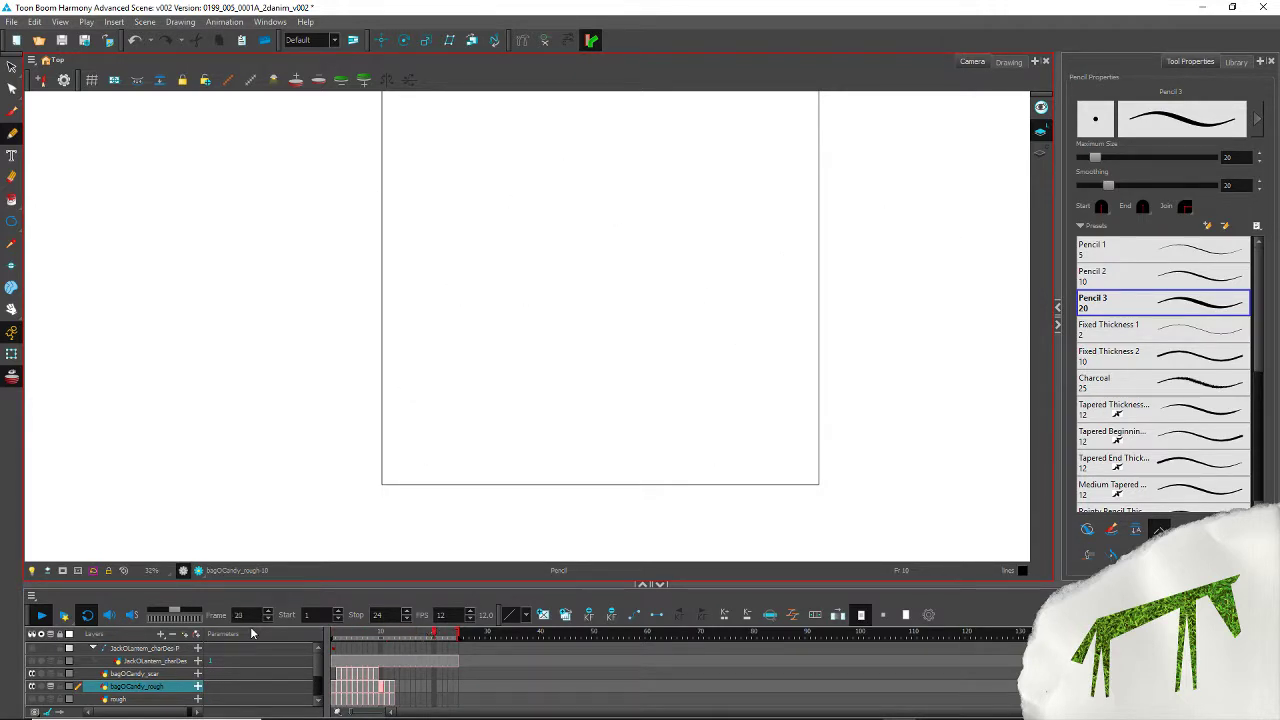
key(Return)
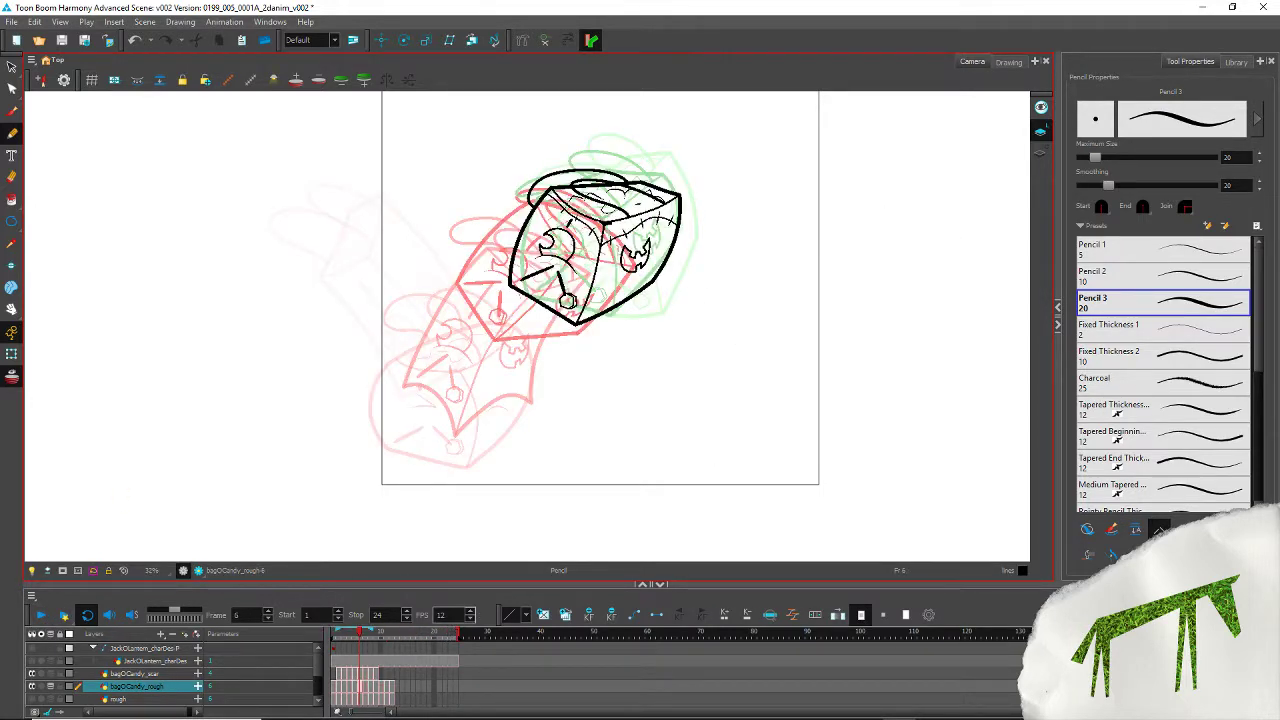
key(Return)
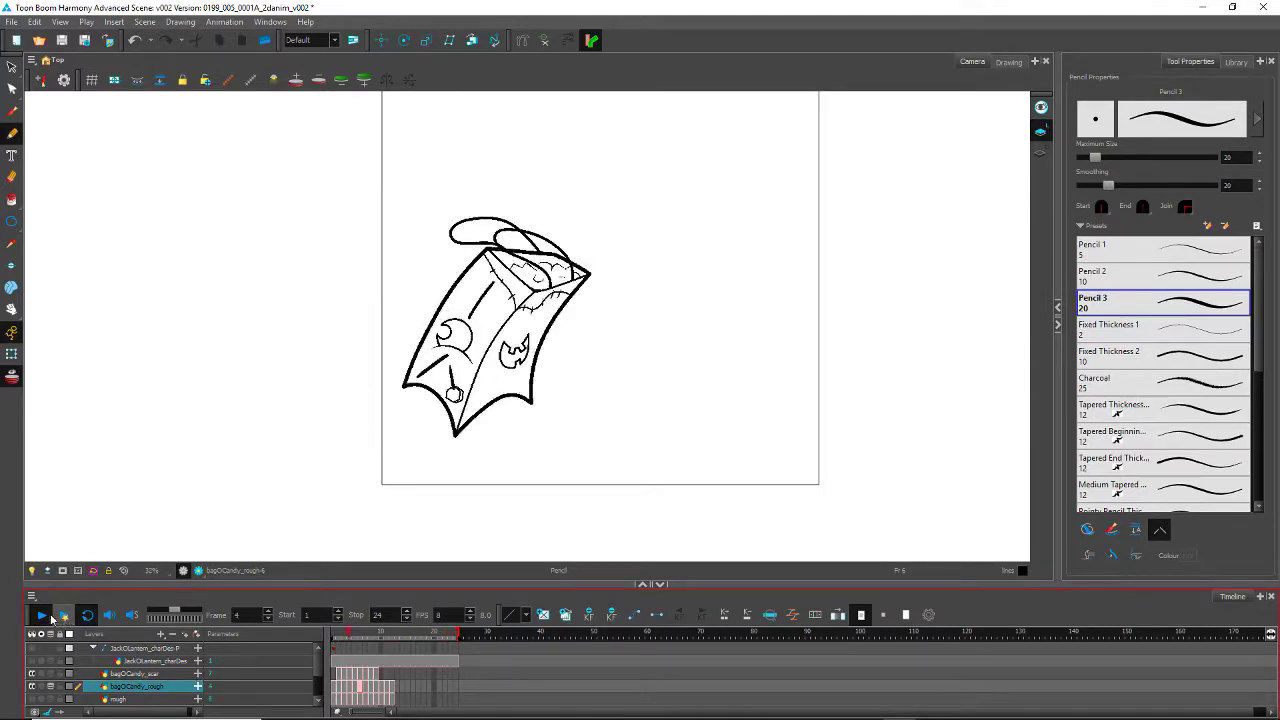
Step: Preview the animation more slowly at 6 fps, and play it again at 12 fps
click(40, 614)
double_click(443, 612)
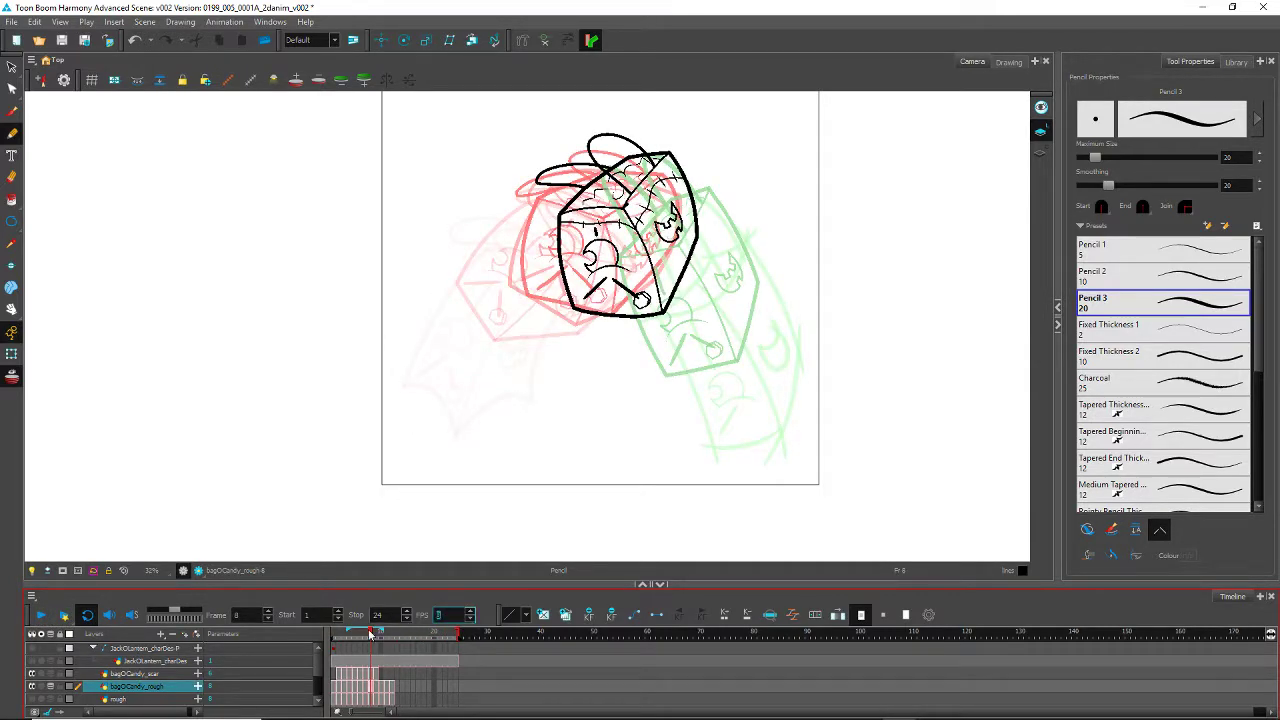
text(6)
click(40, 614)
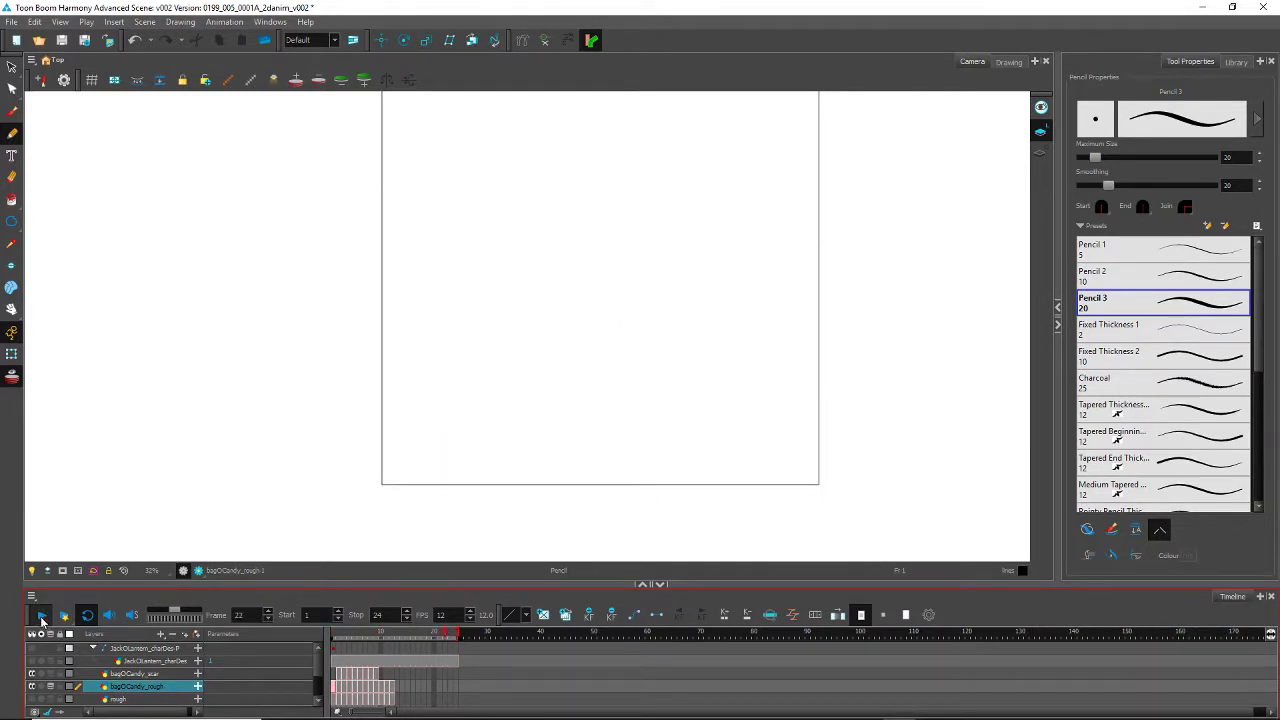
click(41, 618)
Step: Return to frame 1 and apply the Tapered Thickness pencil preset to the crease line above the crescent eye
mouse_move(453, 636)
mouse_down()
mouse_move(295, 650)
mouse_move(340, 655)
mouse_move(300, 662)
mouse_up()
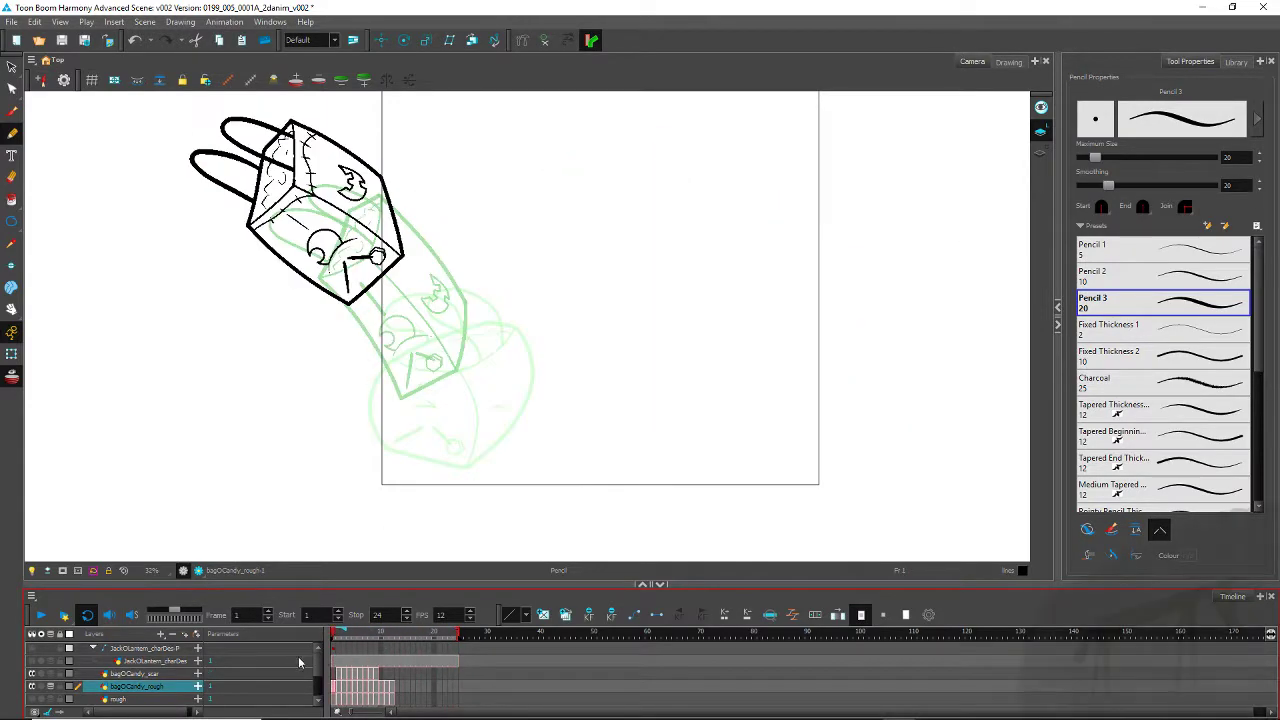
scroll(322, 299, up, 4)
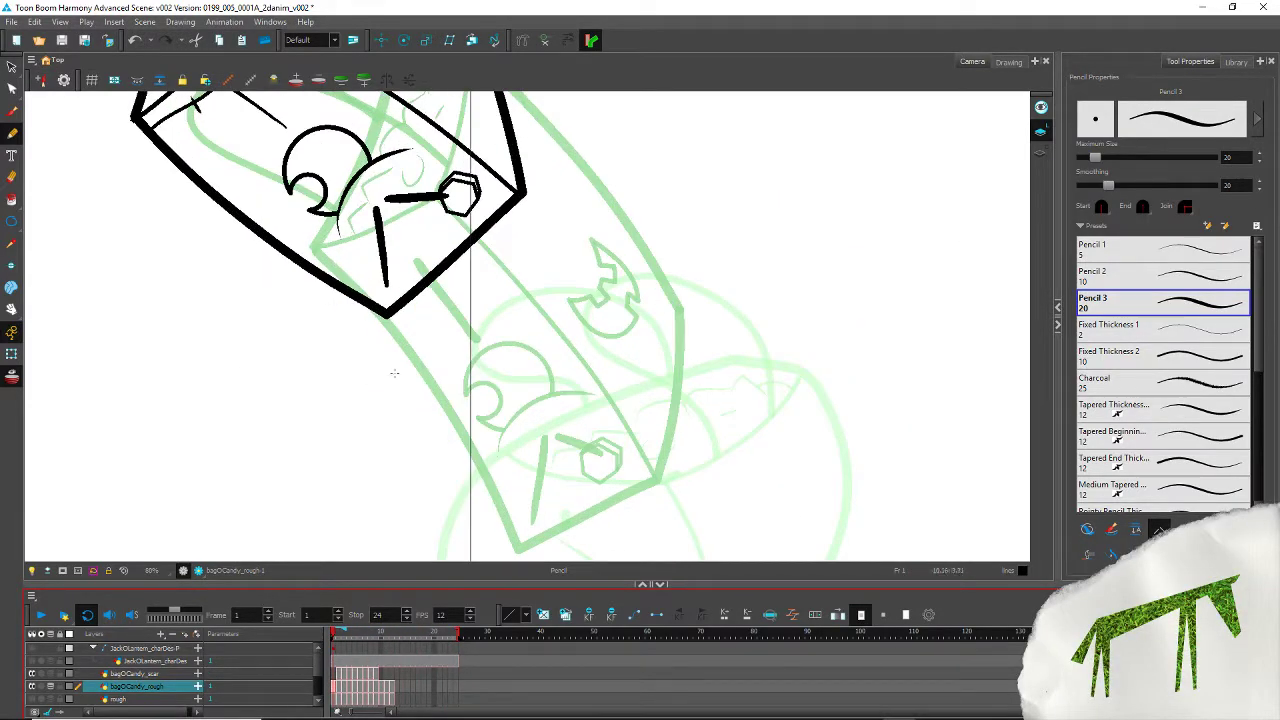
drag(283, 231, 519, 464)
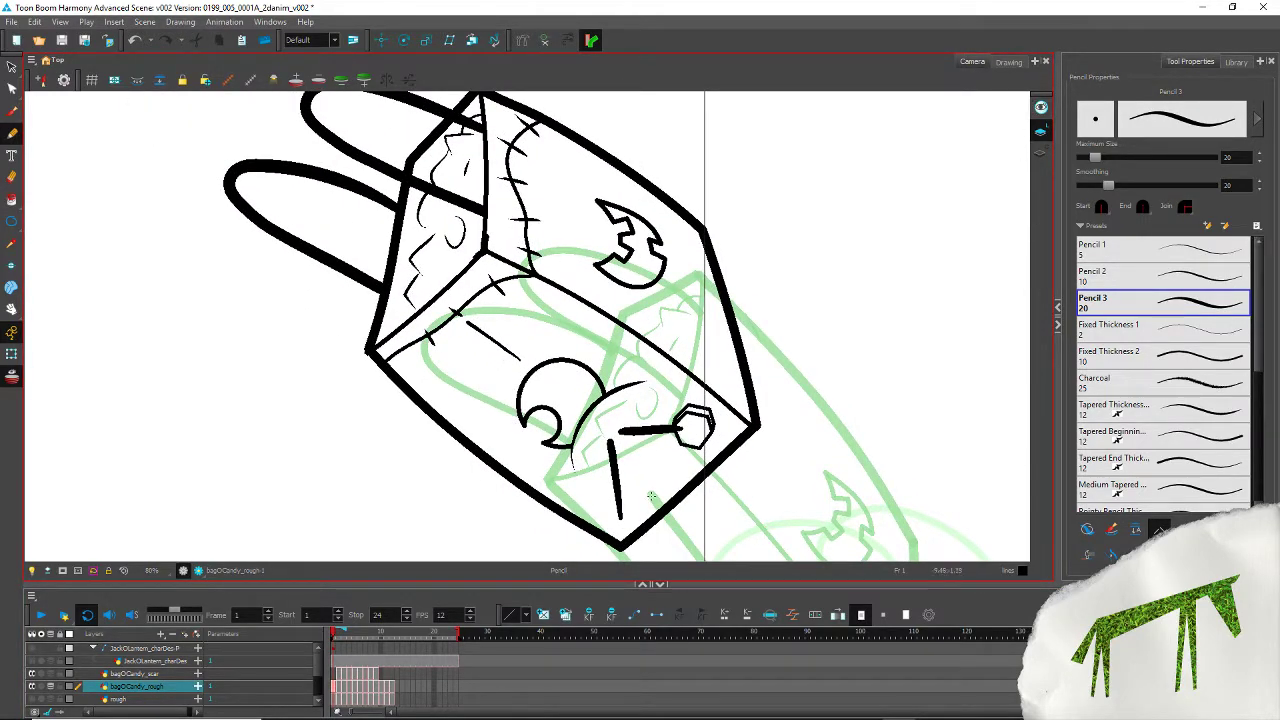
drag(478, 363, 492, 312)
key(ctrl+z)
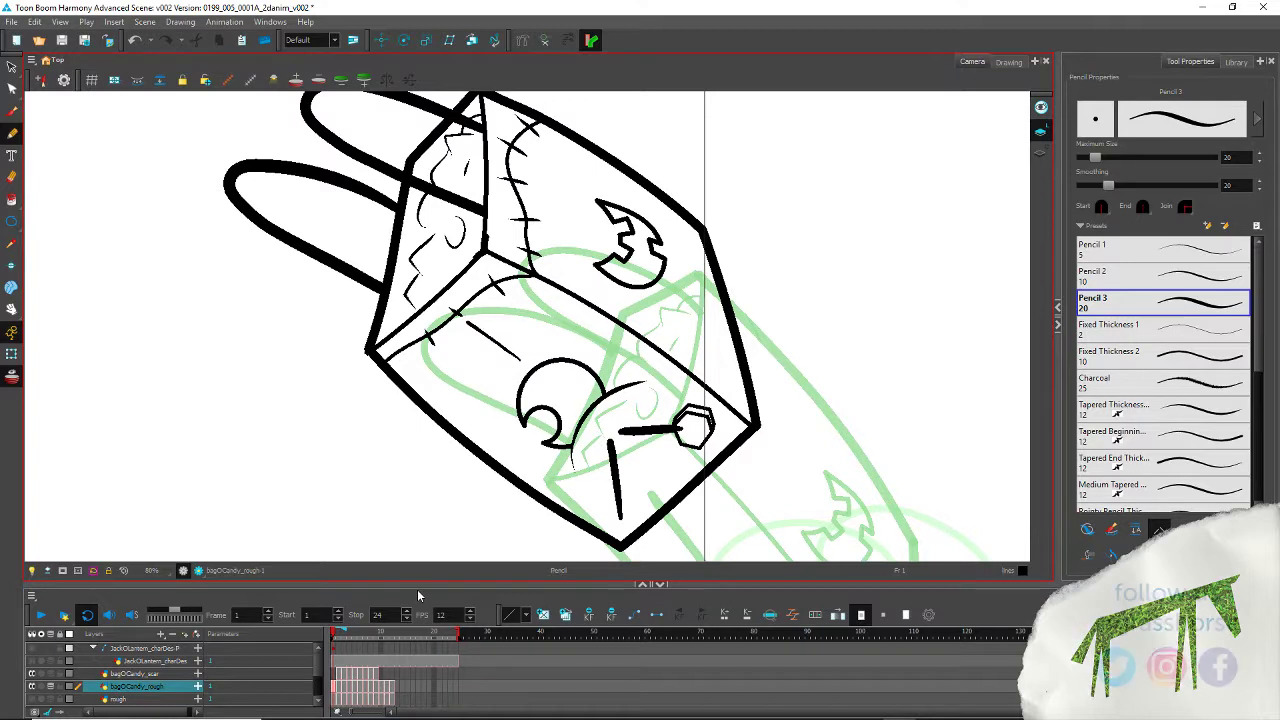
key(alt+s)
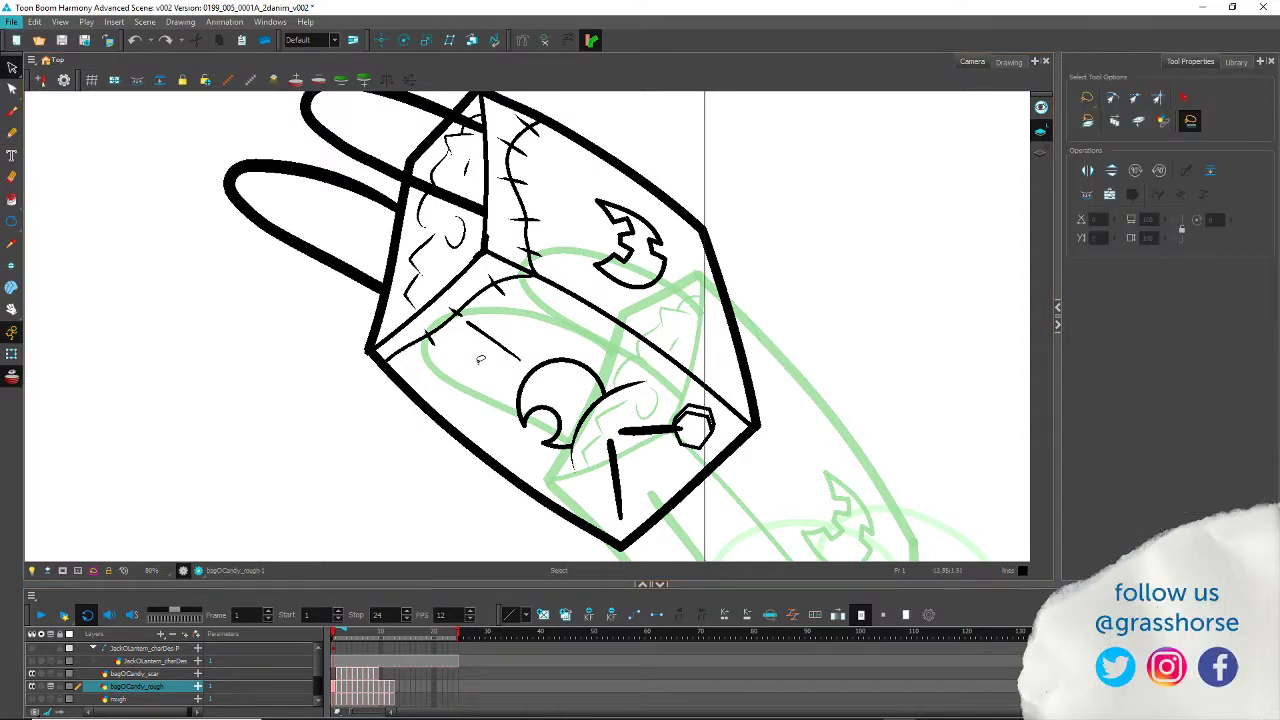
click(493, 341)
drag(1257, 440, 1254, 357)
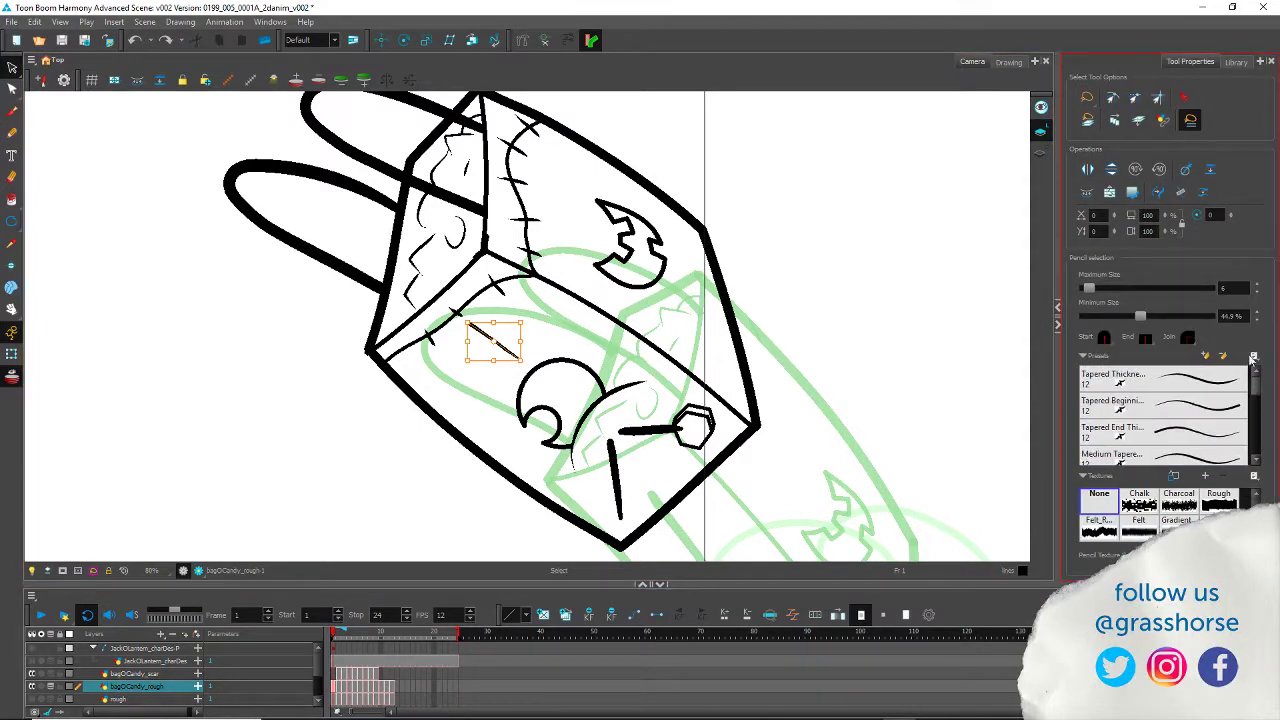
click(1205, 383)
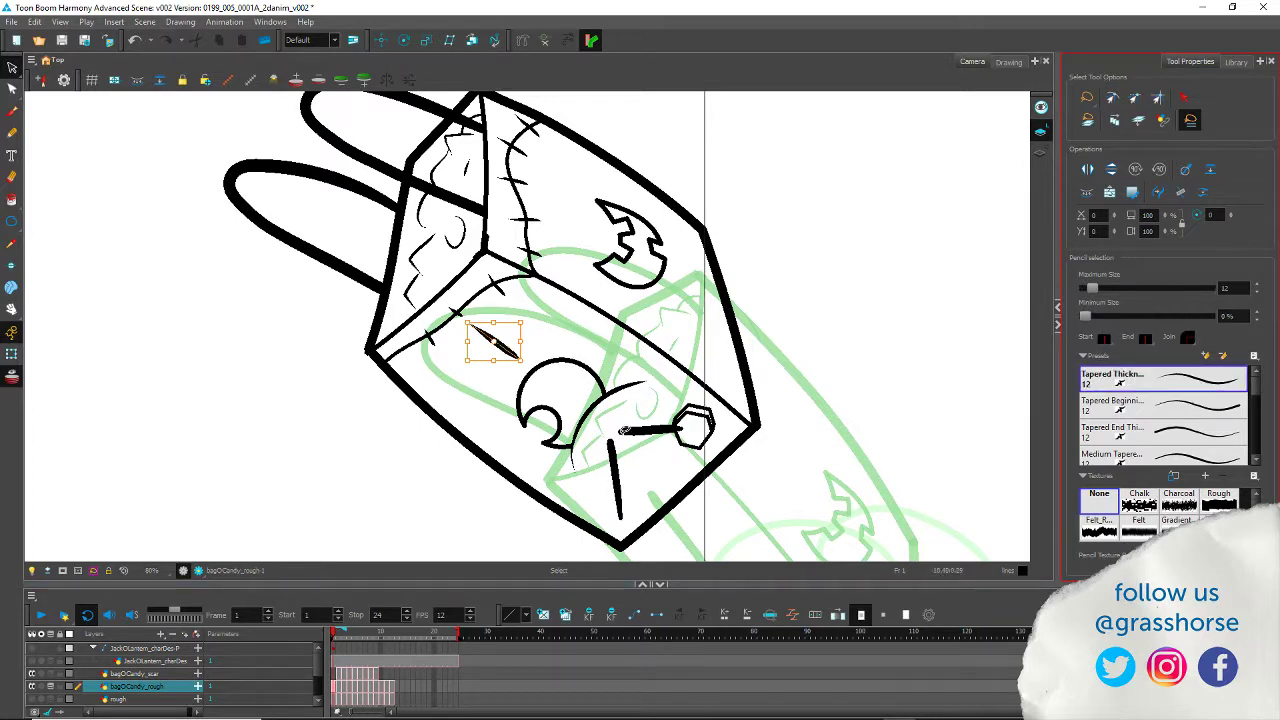
Step: Apply the Tapered Thickness preset to the two lower crease lines in frame 1 and set all three lines' maximum size to 6
click(622, 430)
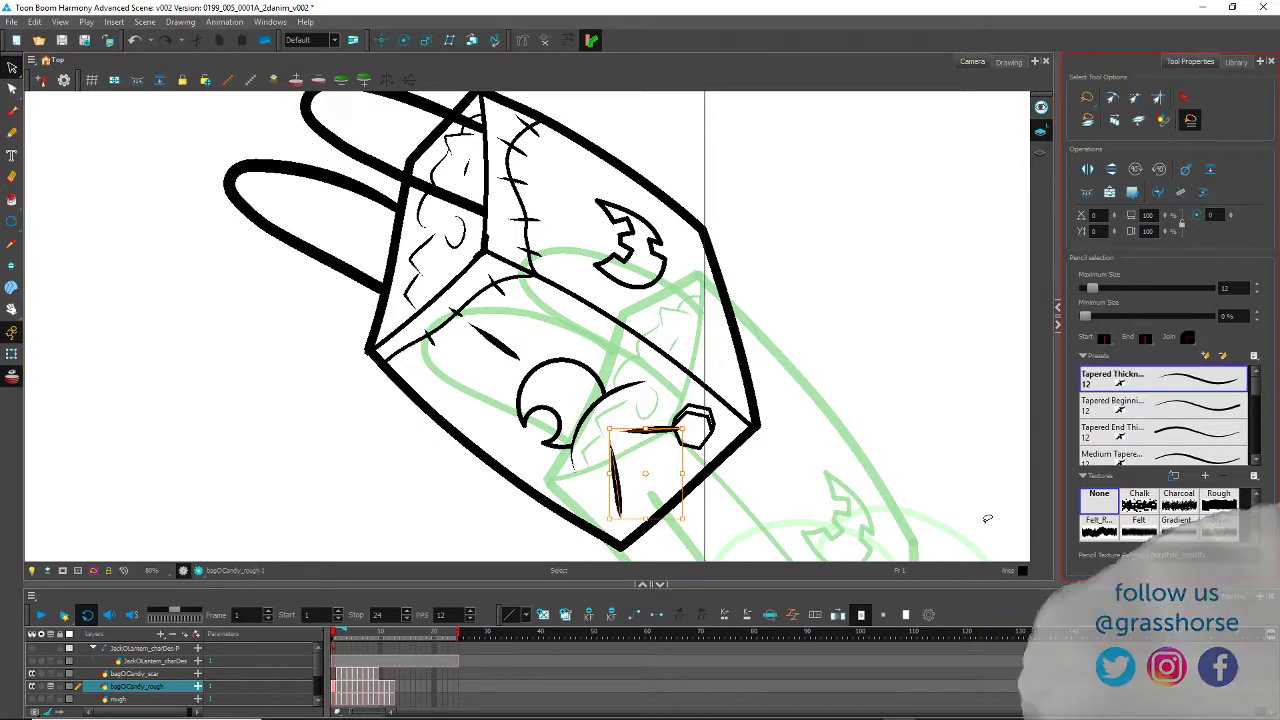
shift+click(485, 345)
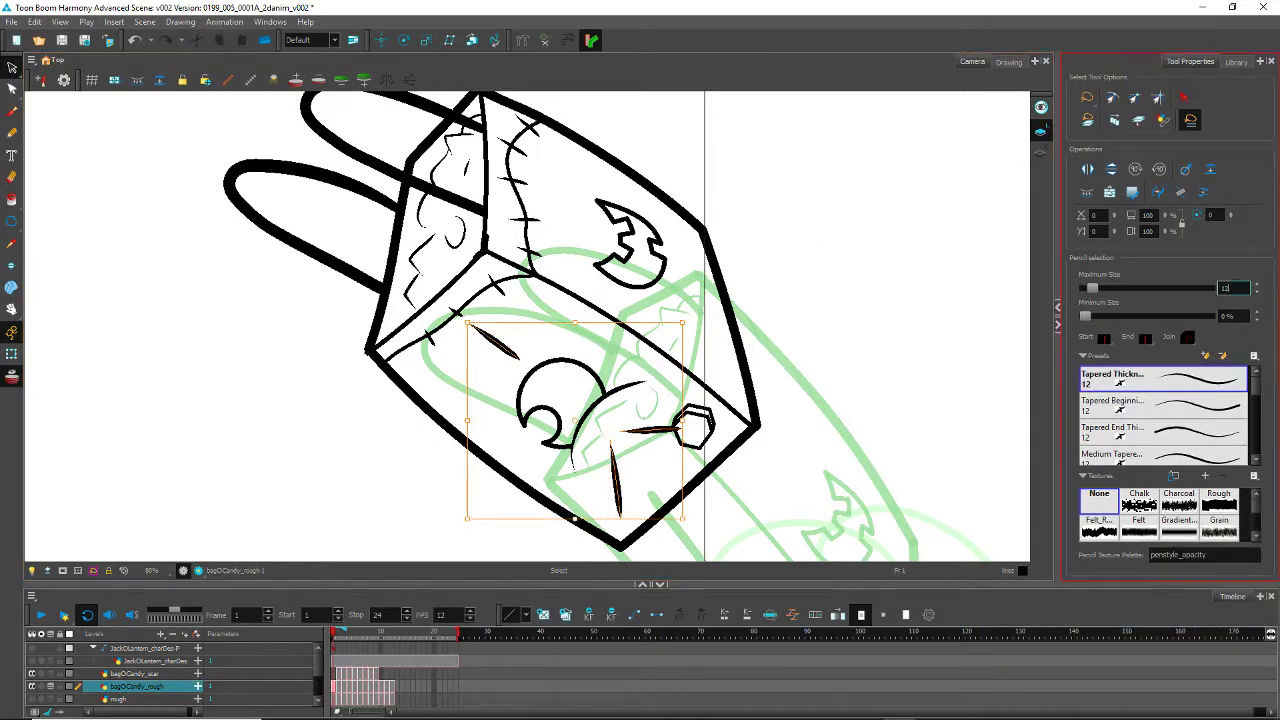
double_click(1224, 288)
text(6)
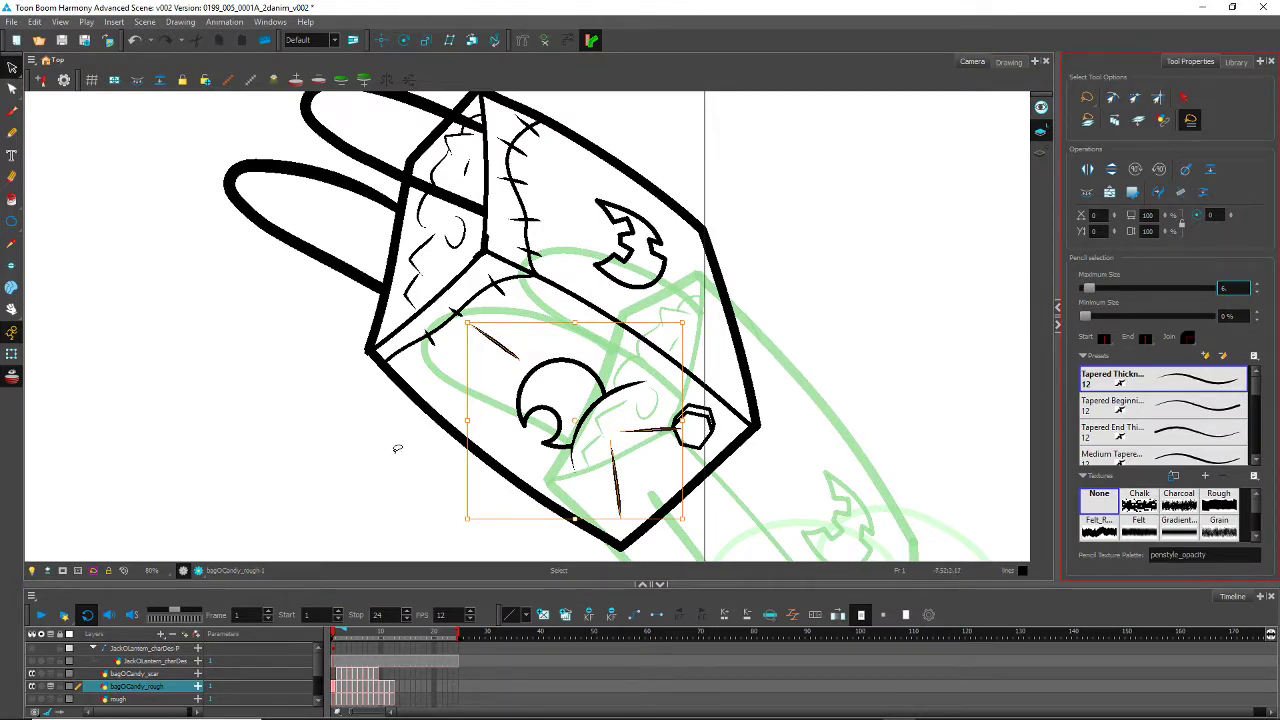
click(380, 454)
Step: Apply the Tapered Thickness preset to the three crease lines in frame 2 and set their maximum size to 6
key(period)
mouse_move(436, 486)
mouse_down()
mouse_move(266, 218)
mouse_move(150, 112)
mouse_up()
click(381, 154)
shift+click(506, 301)
shift+click(479, 340)
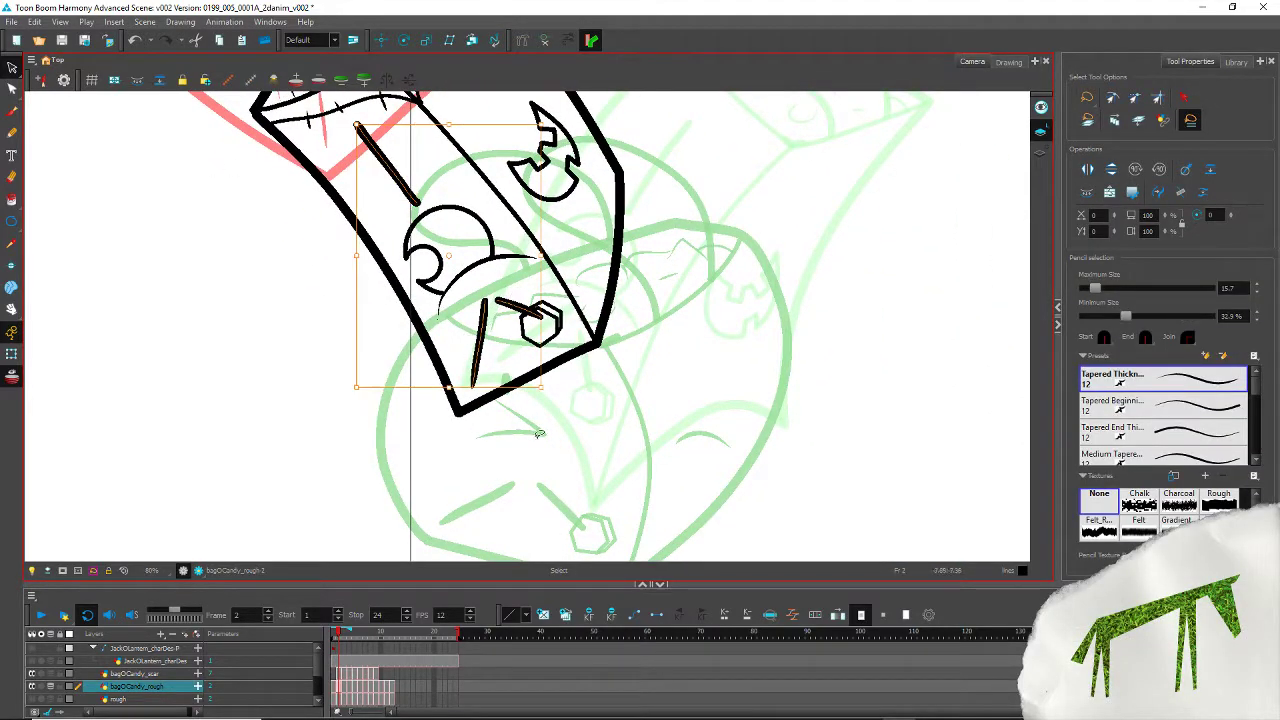
click(1186, 386)
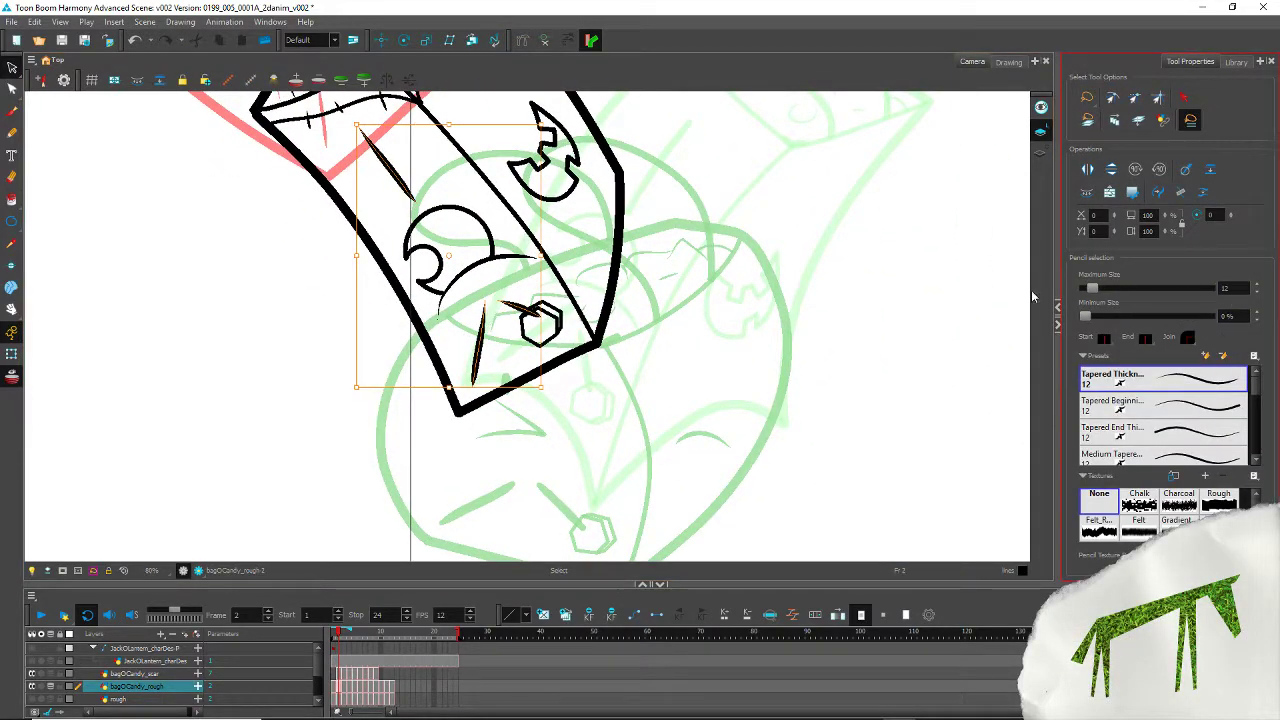
text(6)
key(Return)
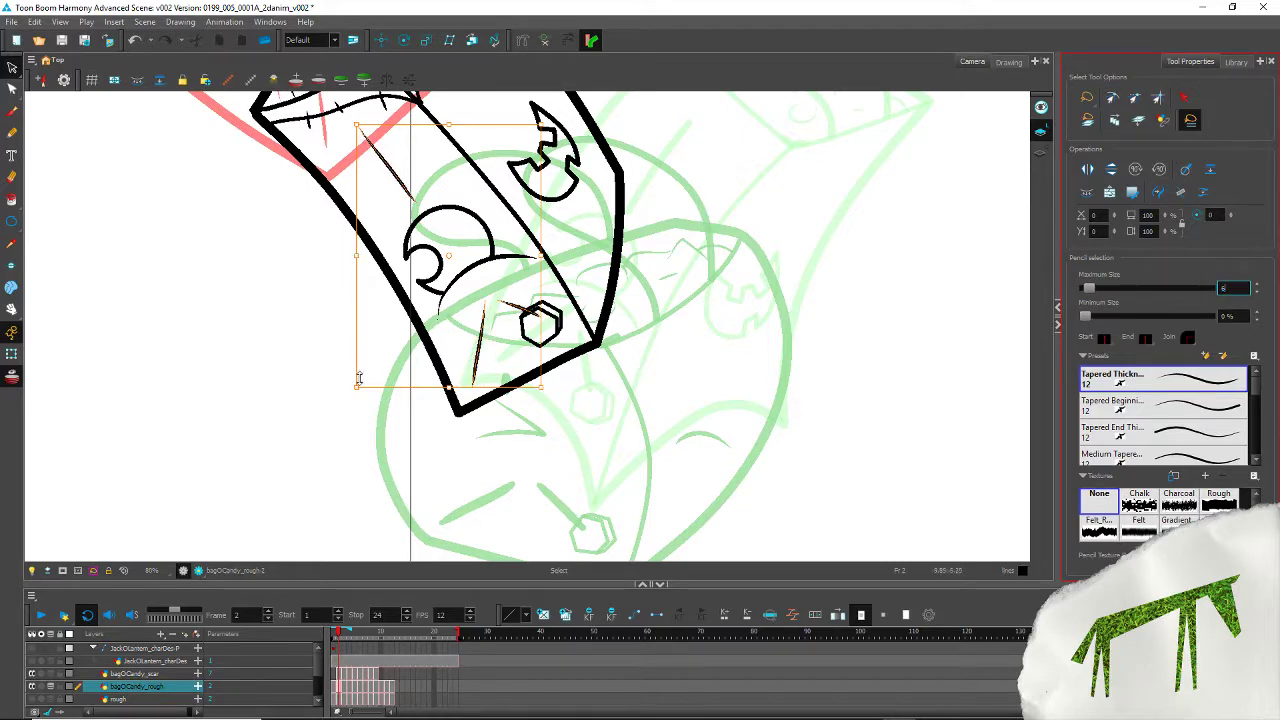
click(322, 281)
Step: Apply the Tapered Thickness preset to the three crease lines in frame 3 and reduce their maximum size
key(period)
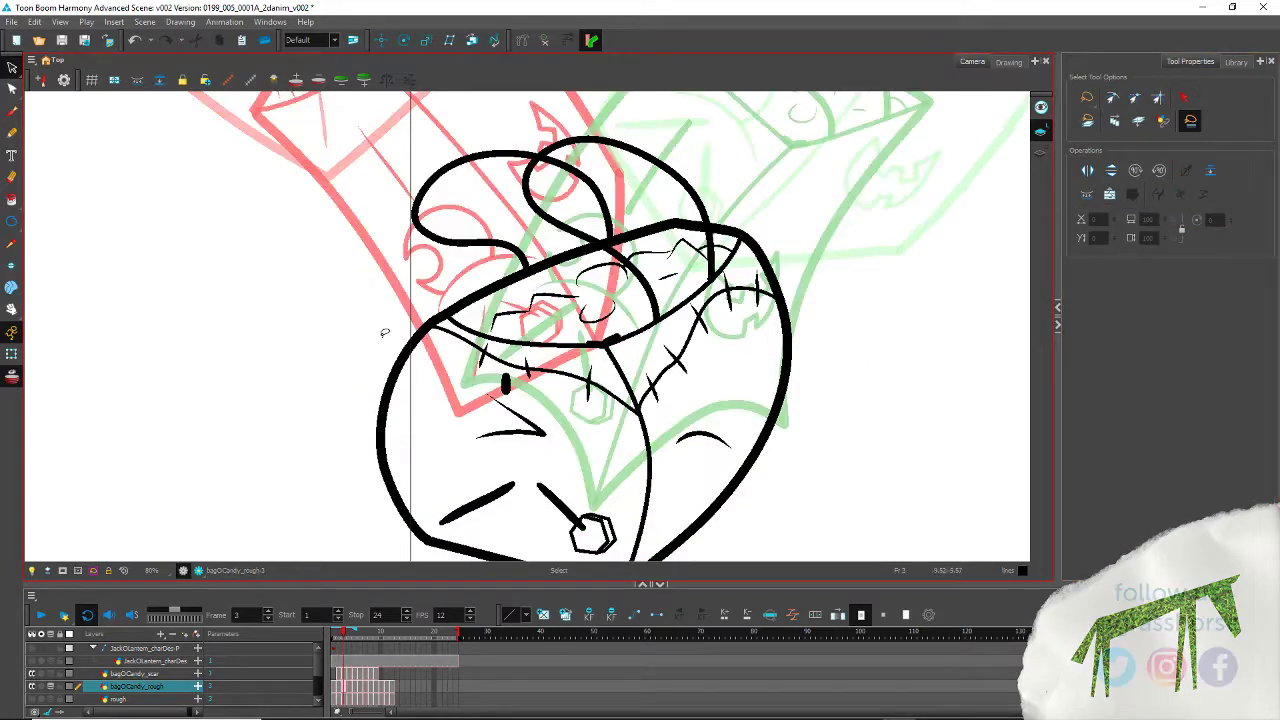
drag(389, 440, 349, 331)
click(468, 272)
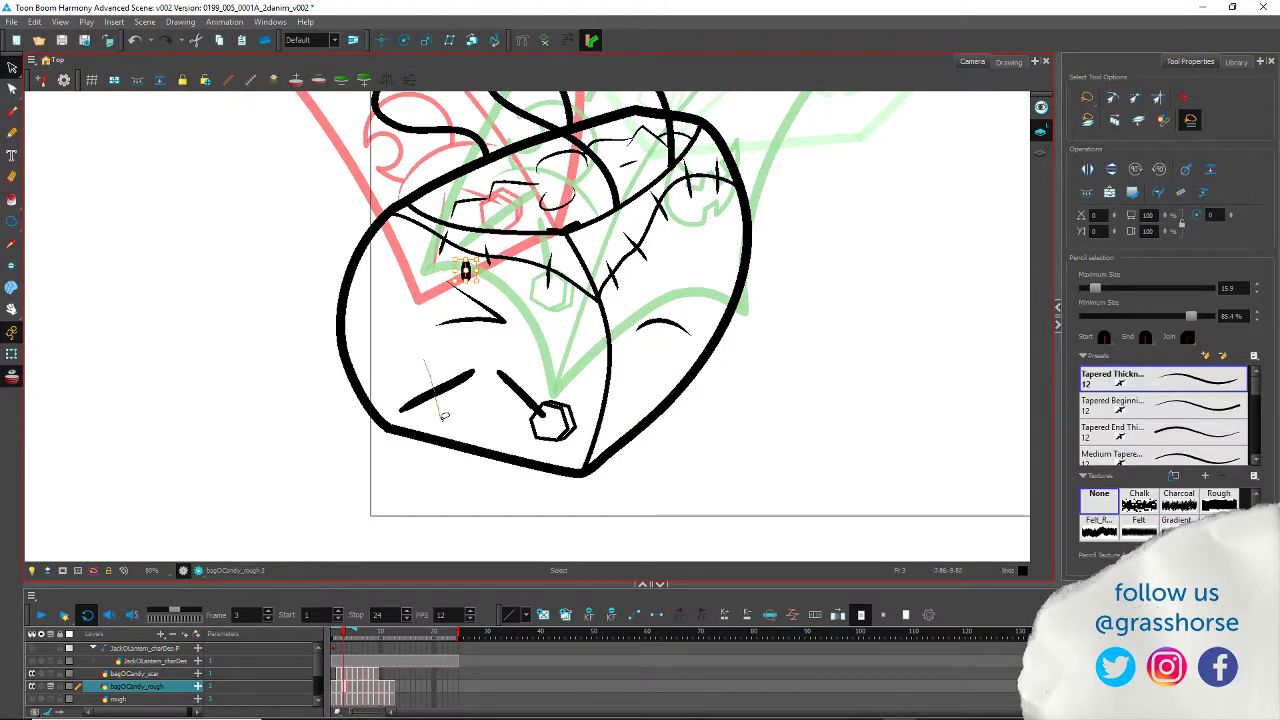
drag(444, 416, 525, 405)
click(1200, 380)
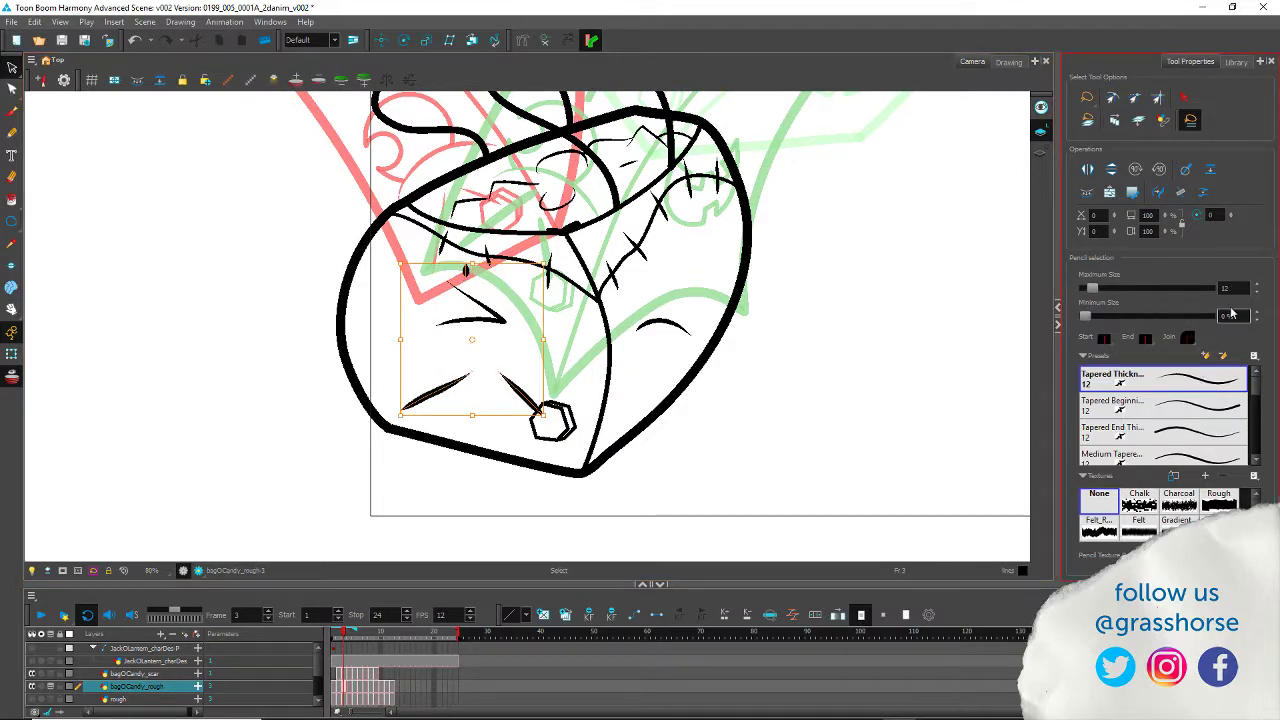
click(297, 389)
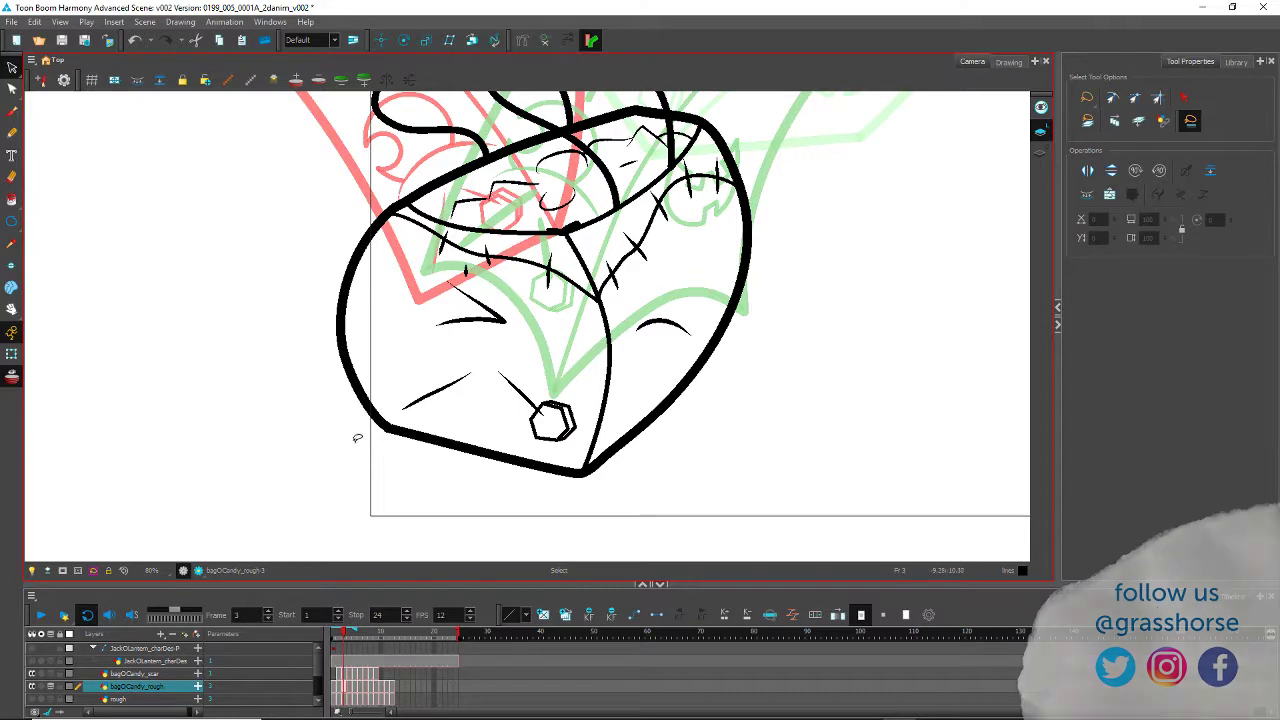
Step: Apply the Tapered Thickness preset to the three crease lines in frame 4 and set their maximum size to 6
key(period)
drag(433, 259, 368, 425)
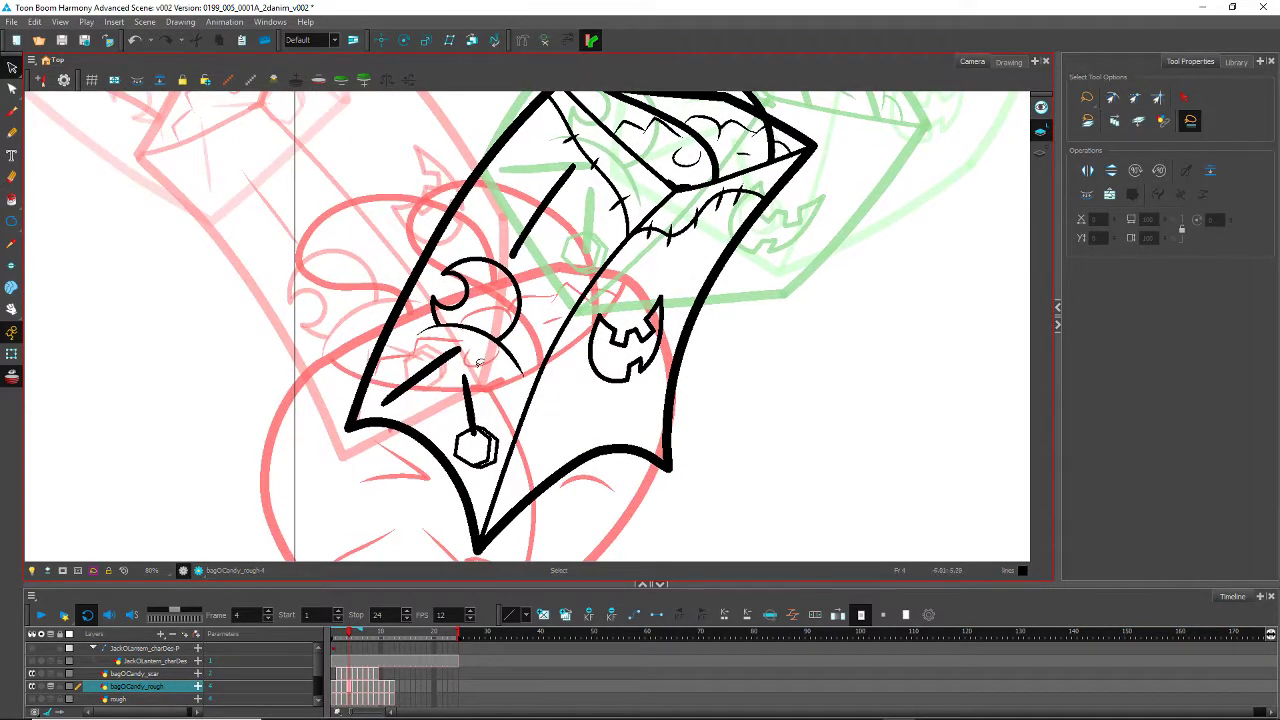
mouse_move(483, 393)
mouse_down()
mouse_move(431, 386)
mouse_move(420, 348)
mouse_up()
drag(520, 219, 552, 216)
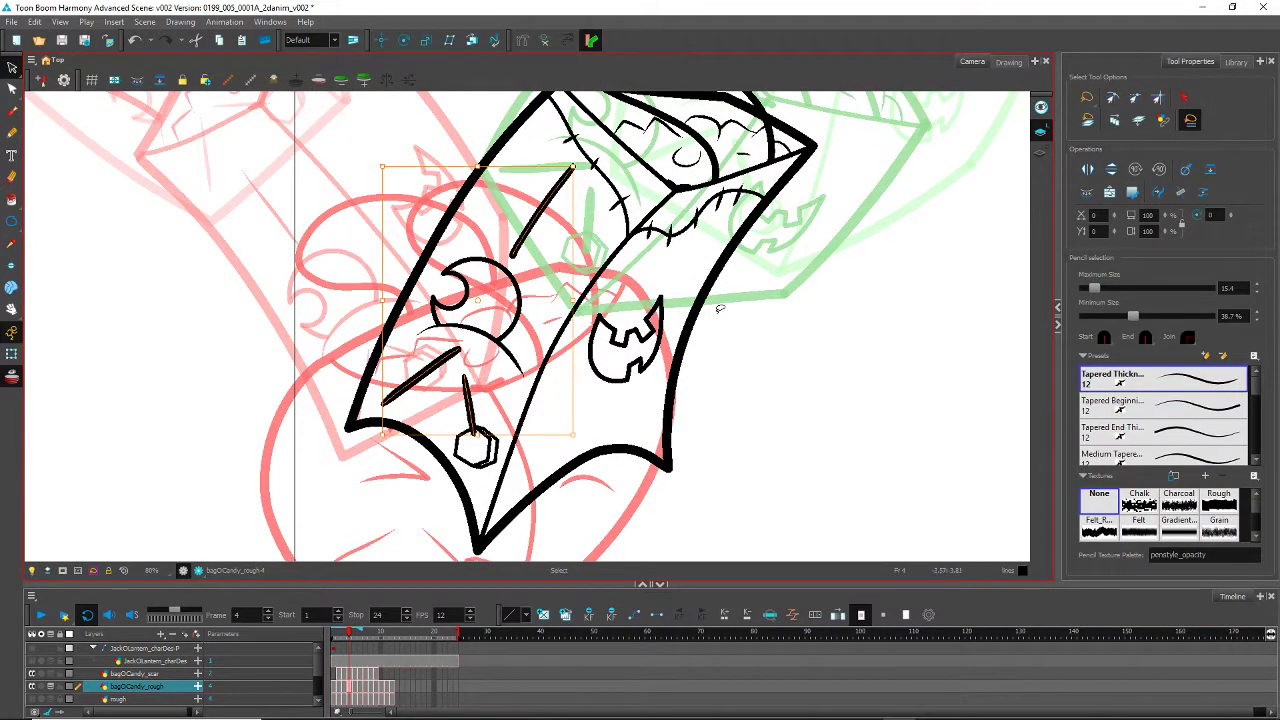
click(1208, 374)
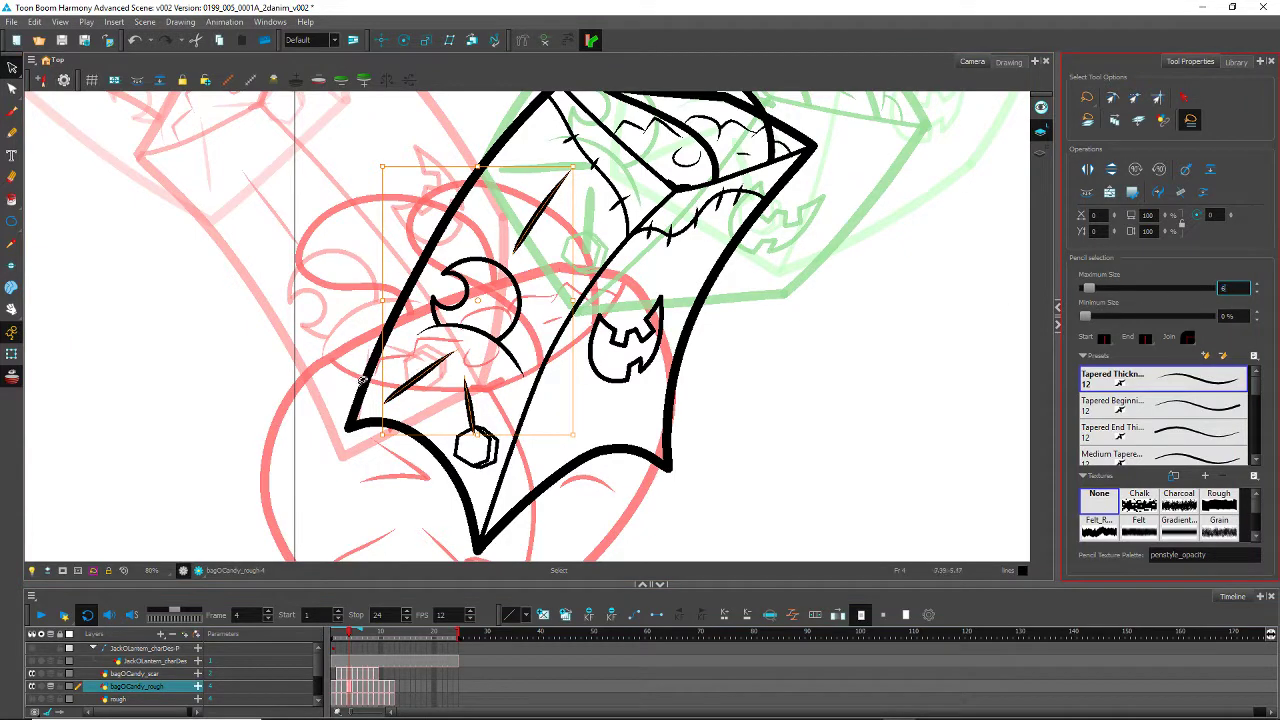
click(350, 371)
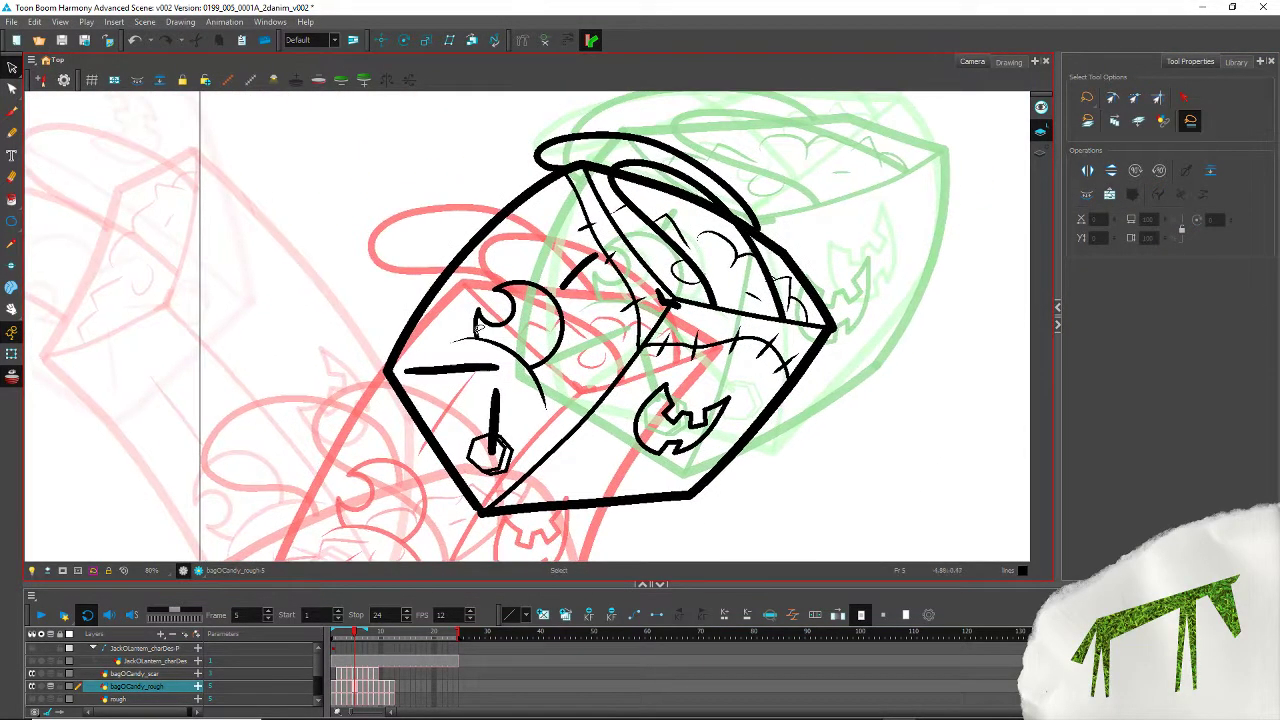
Step: Apply the Tapered Thickness preset to the three crease lines in frame 5 and reduce their maximum size
click(583, 267)
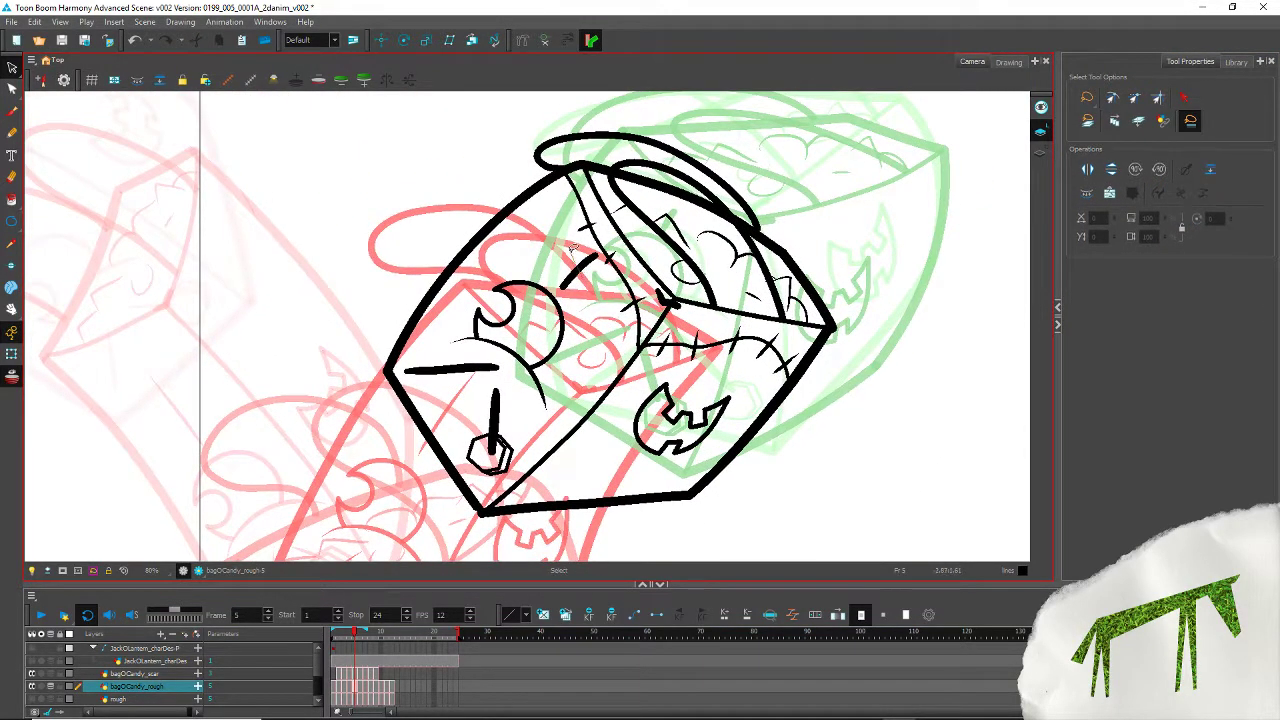
shift+click(440, 370)
shift+click(494, 412)
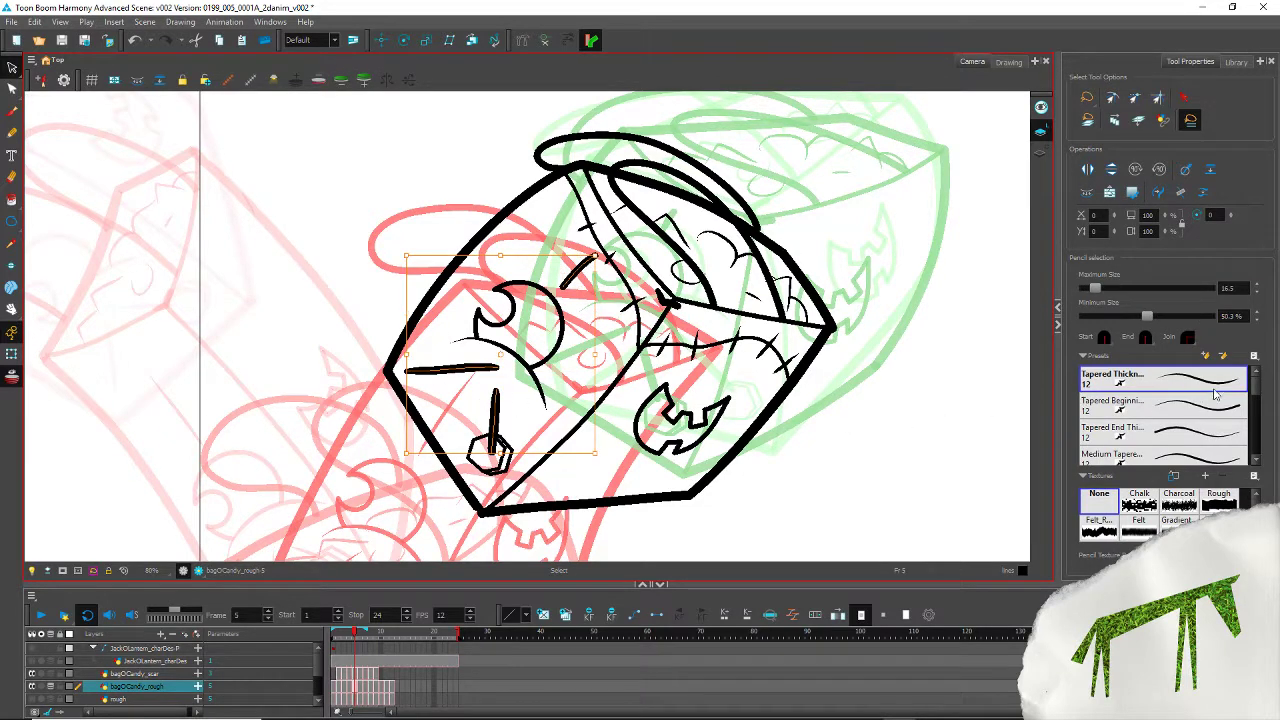
click(1216, 383)
key(Return)
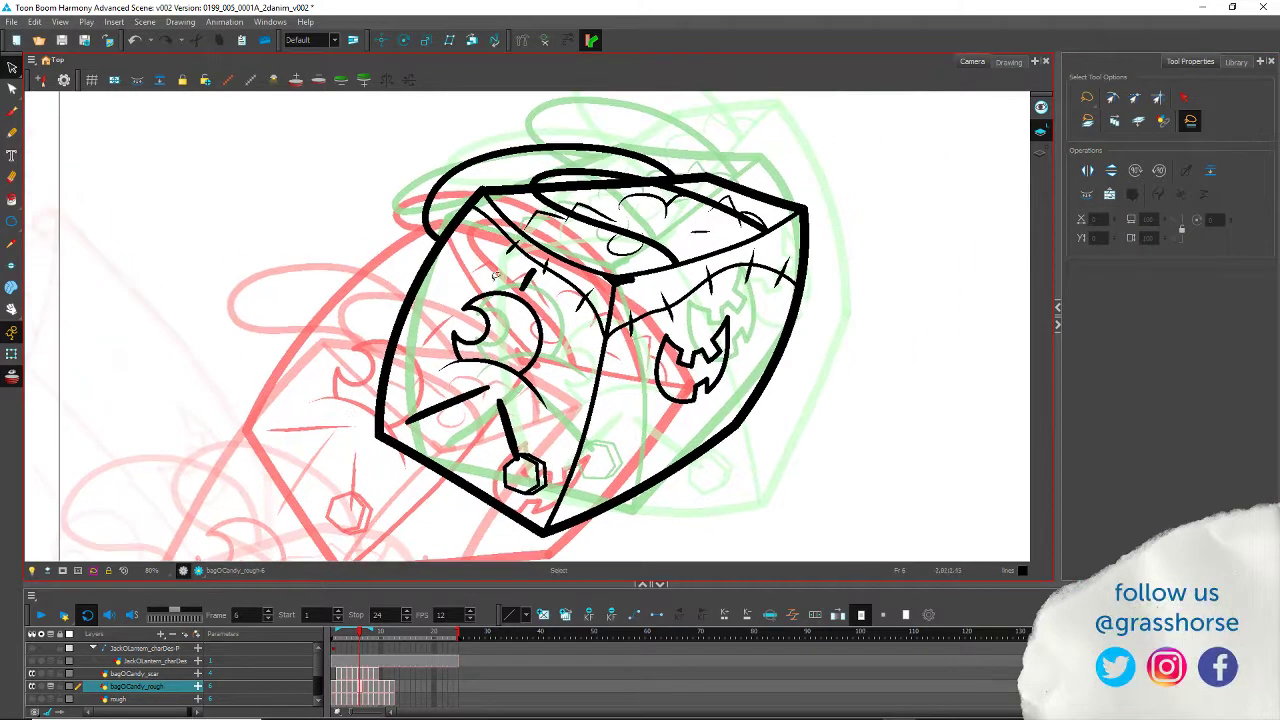
Step: Apply the Tapered Thickness preset to the three crease lines in frame 6 and set their maximum size to 5
click(527, 282)
shift+click(508, 425)
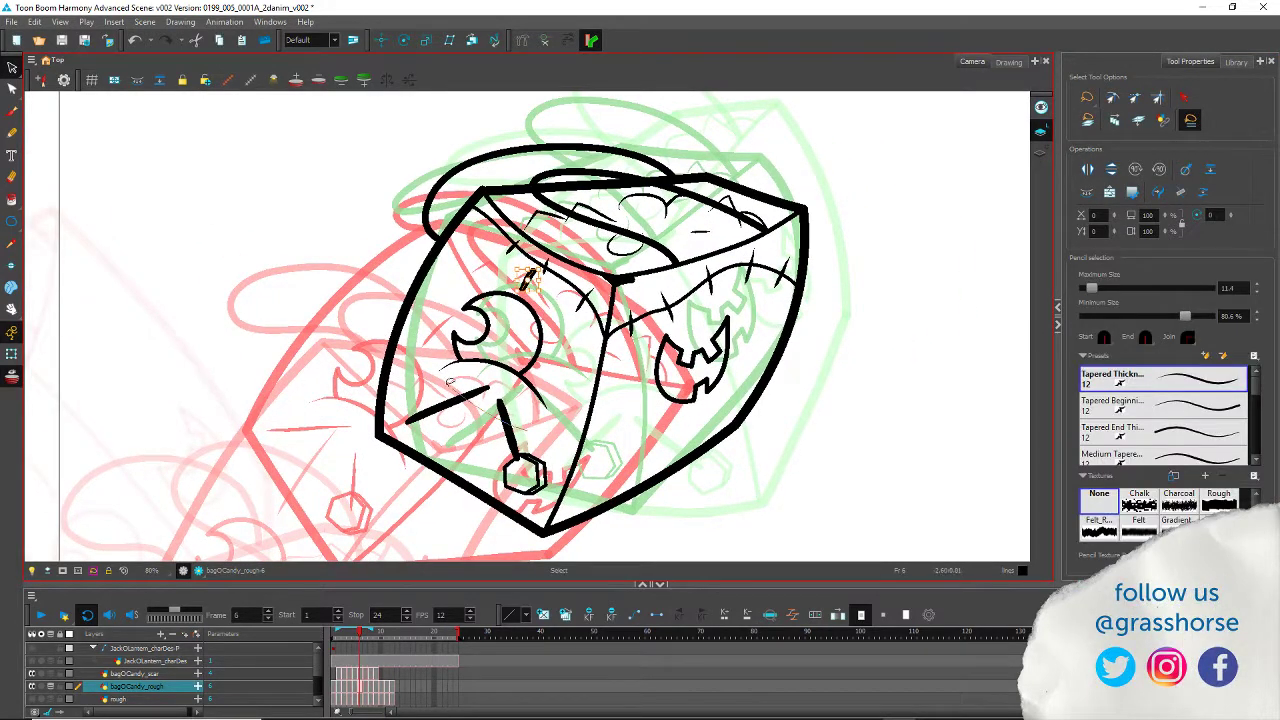
shift+click(469, 397)
click(1193, 385)
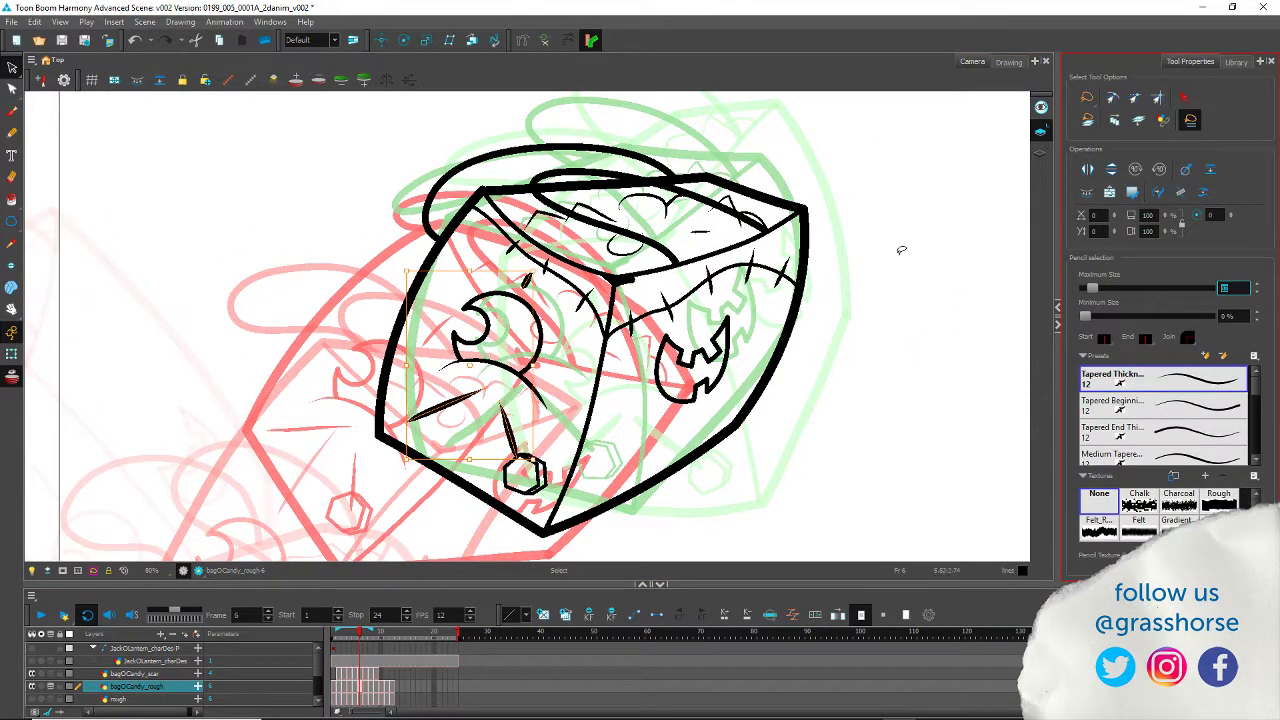
text(5)
key(Return)
click(352, 378)
Step: Apply the Tapered Thickness preset to the three crease lines in frame 7 and set their maximum size to 6
key(period)
mouse_move(379, 411)
mouse_down()
mouse_move(363, 387)
mouse_move(227, 308)
mouse_up()
mouse_move(433, 307)
mouse_down()
mouse_move(311, 281)
mouse_move(308, 268)
mouse_up()
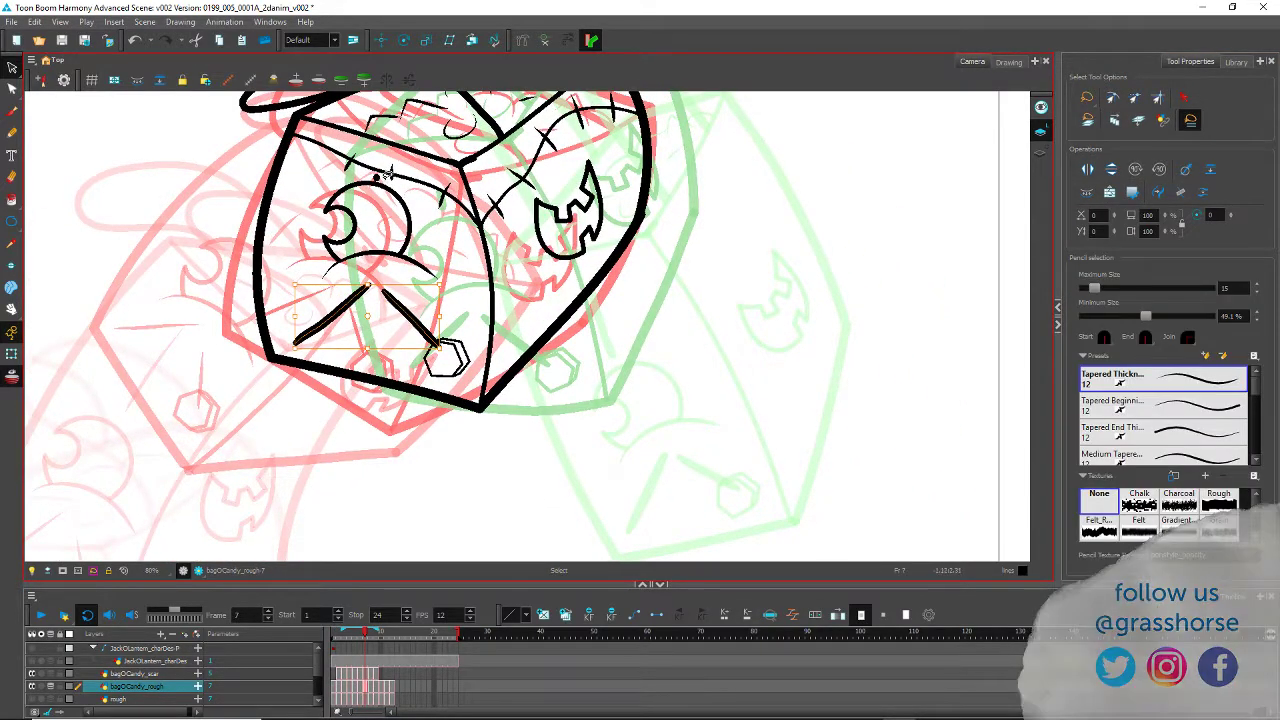
shift+click(377, 178)
click(1199, 376)
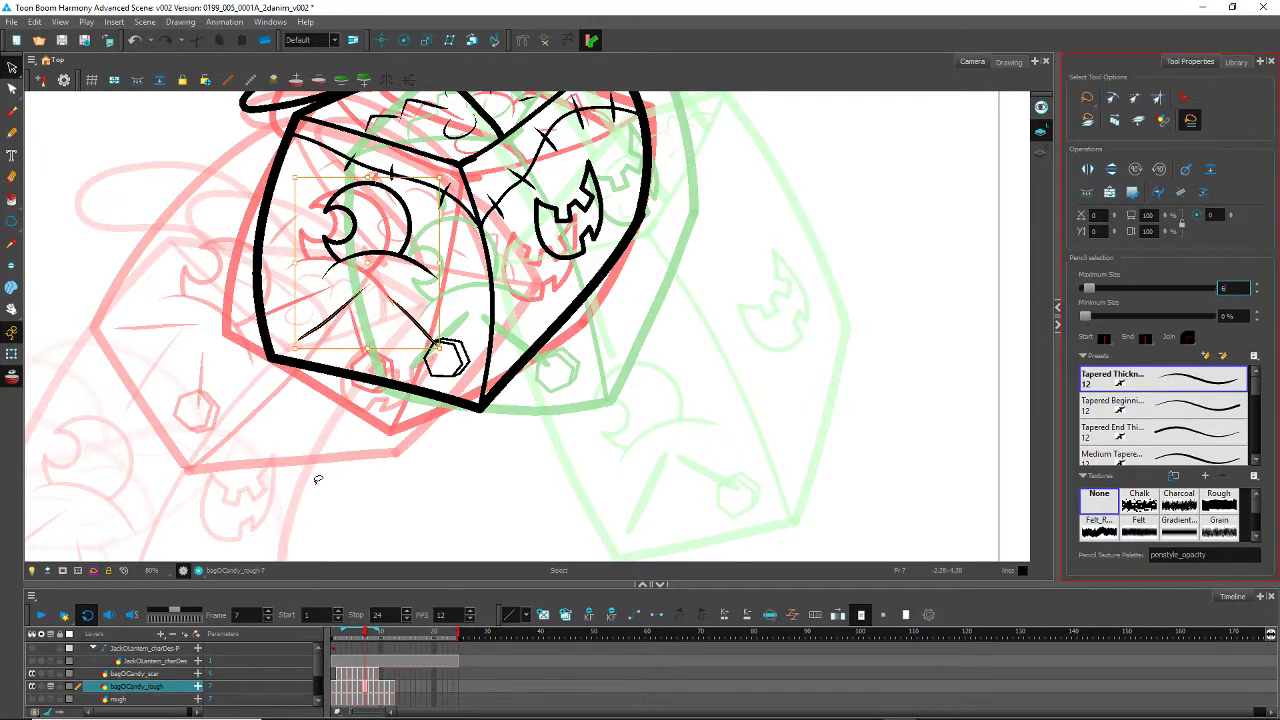
click(324, 447)
Step: Apply the Tapered Thickness preset to the crease lines around the crescent eye in frame 8 and set their maximum size to 6
key(.)
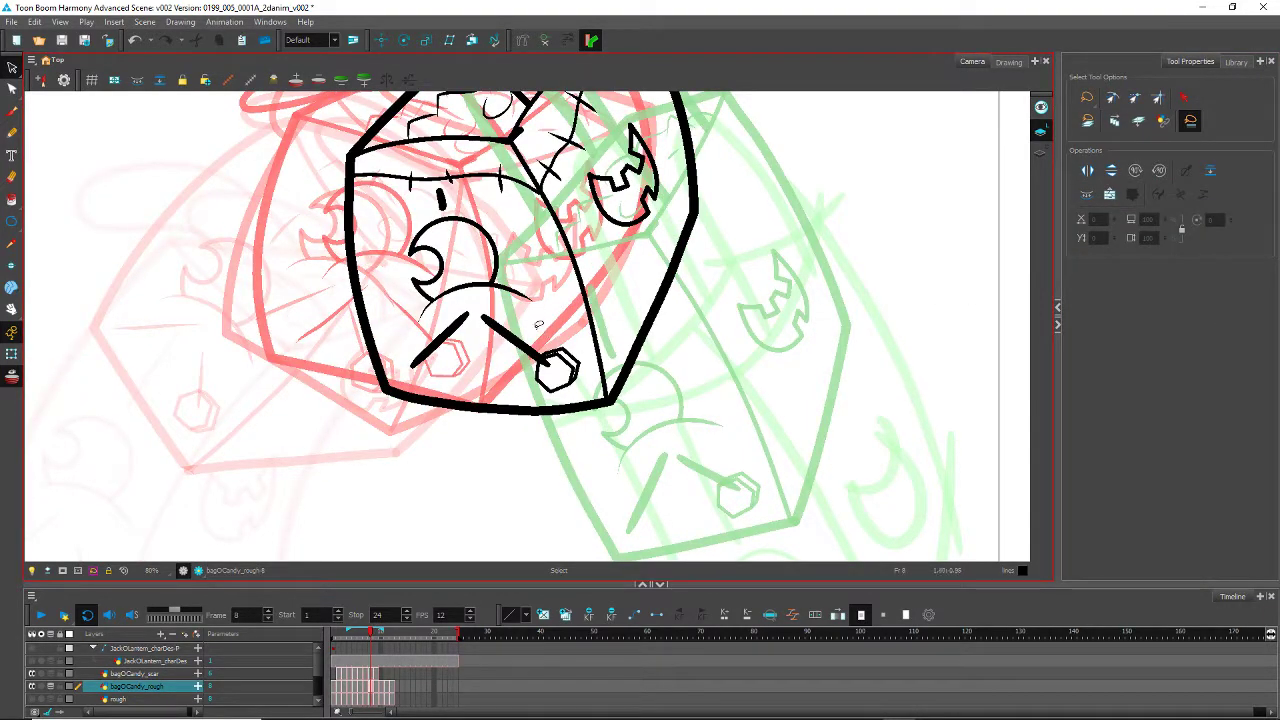
drag(538, 326, 396, 305)
mouse_move(417, 219)
mouse_down()
mouse_move(460, 197)
mouse_move(416, 208)
mouse_up()
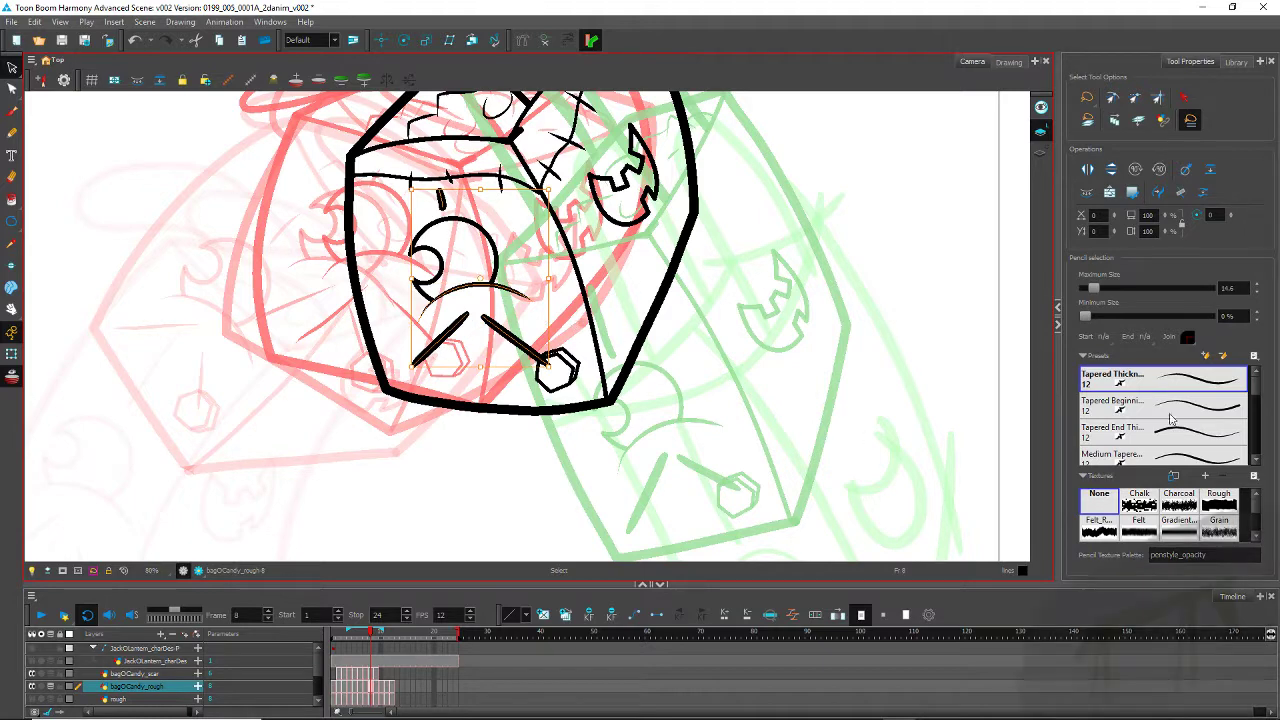
click(1190, 379)
drag(1238, 288, 1171, 297)
text(6)
key(Return)
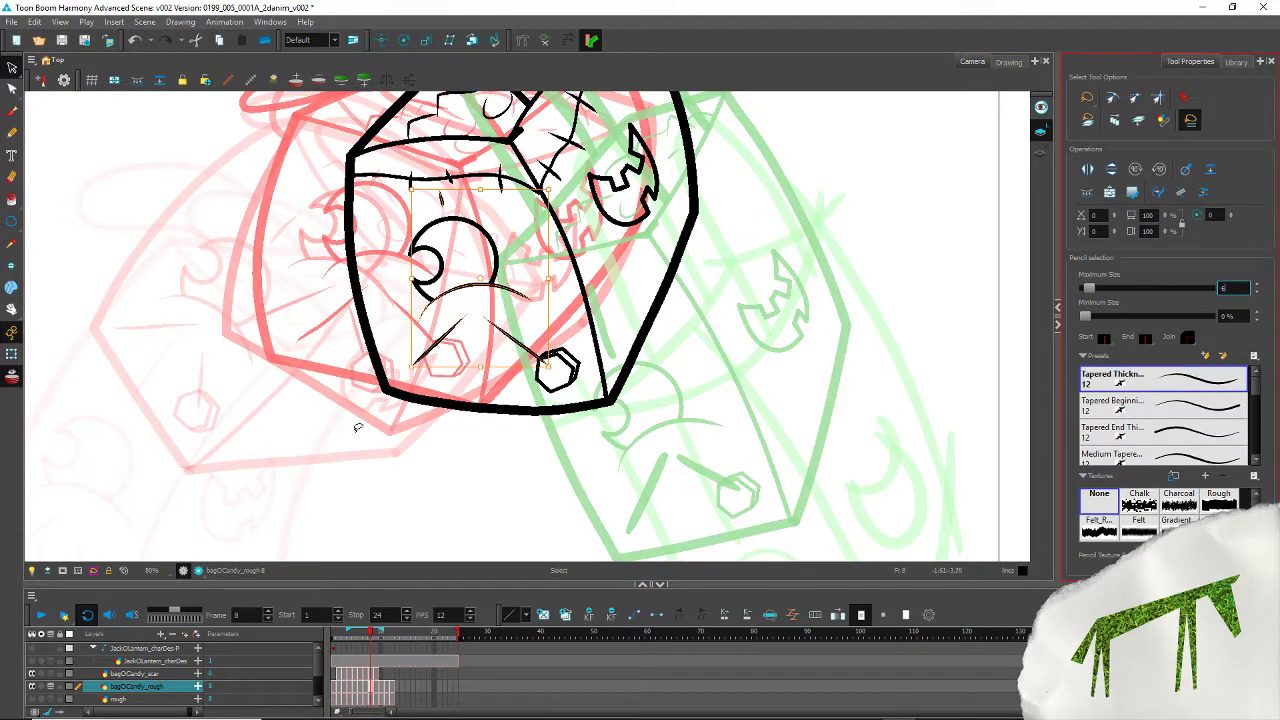
Step: Apply the Tapered Thickness preset to the three crease lines in frame 9 and set their maximum size to 6
key(.)
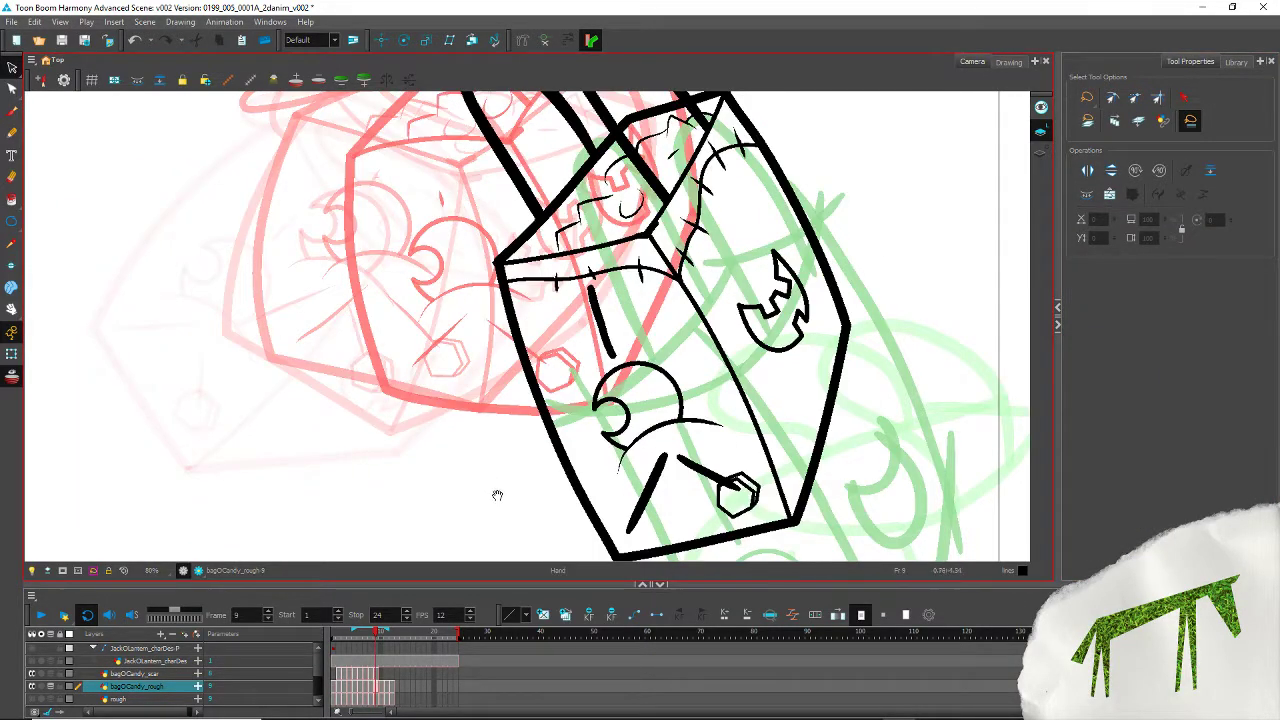
drag(497, 495, 235, 419)
drag(315, 247, 358, 243)
drag(378, 407, 450, 388)
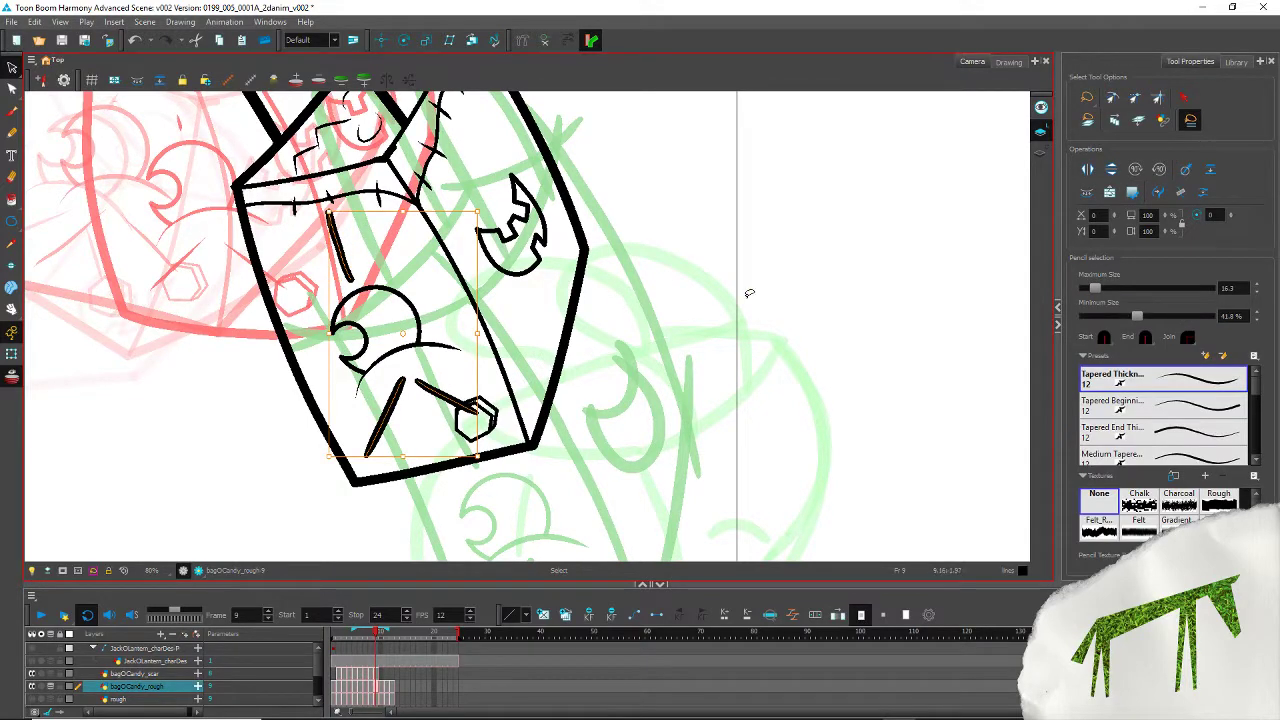
click(1112, 378)
click(1238, 288)
text(6)
key(Return)
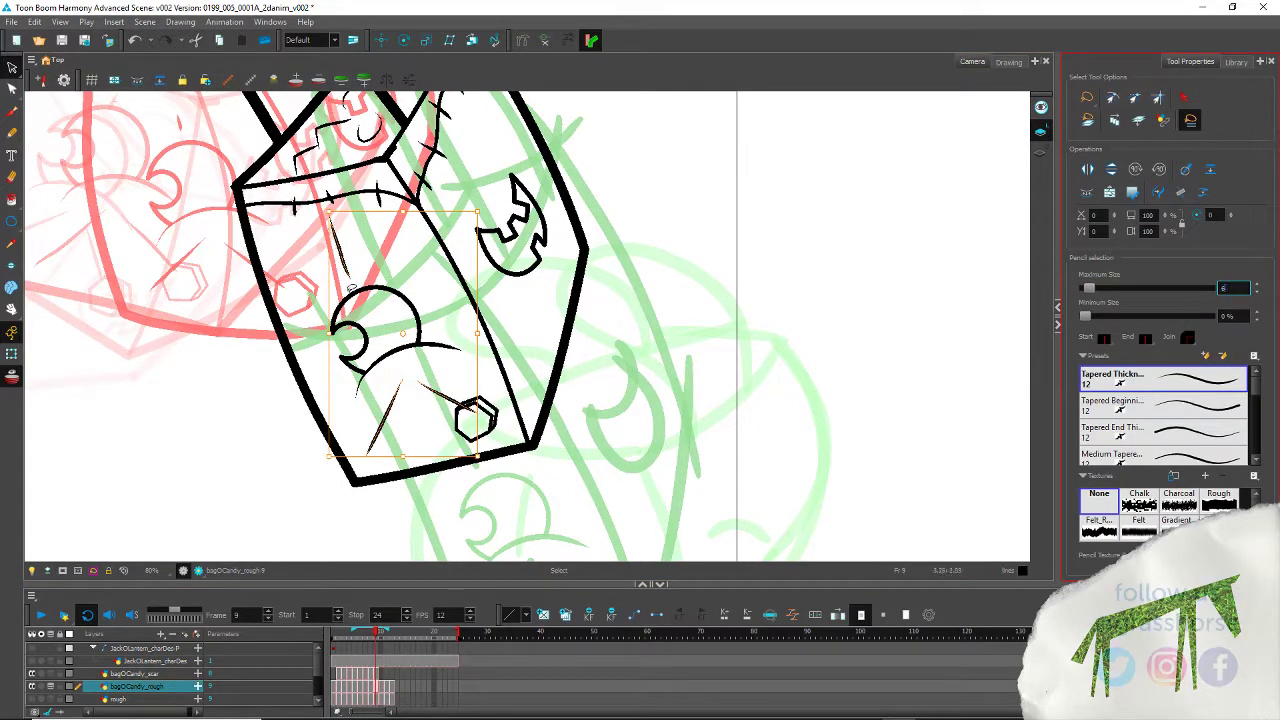
click(262, 409)
Step: Check frame 10, then mask the view to the camera frame and play back the bag animation
key(.)
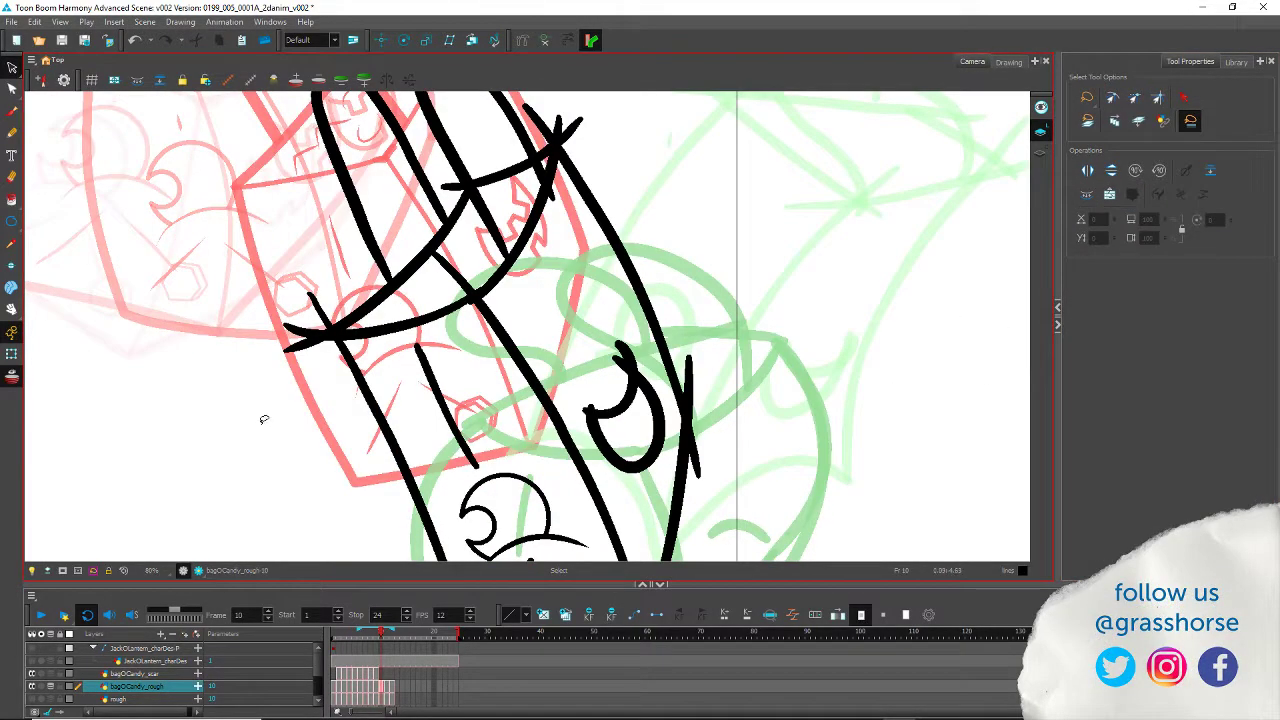
drag(364, 520, 416, 454)
scroll(266, 371, down, 4)
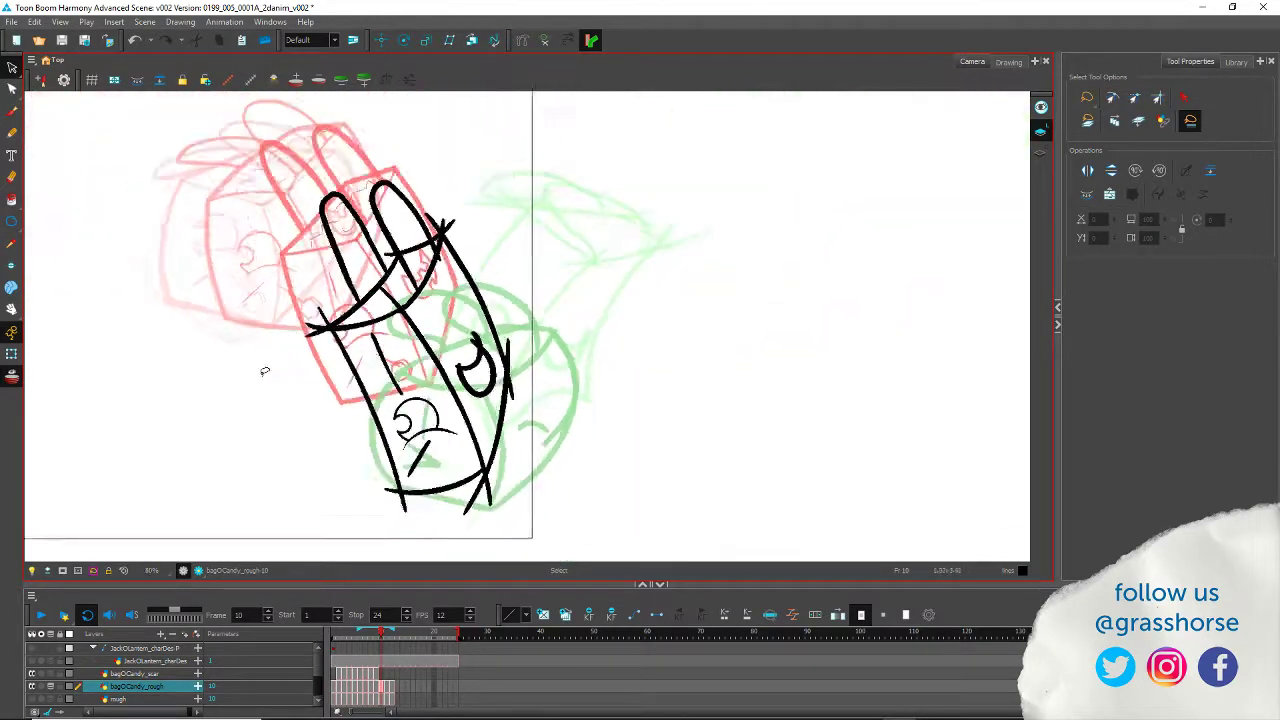
drag(168, 412, 499, 376)
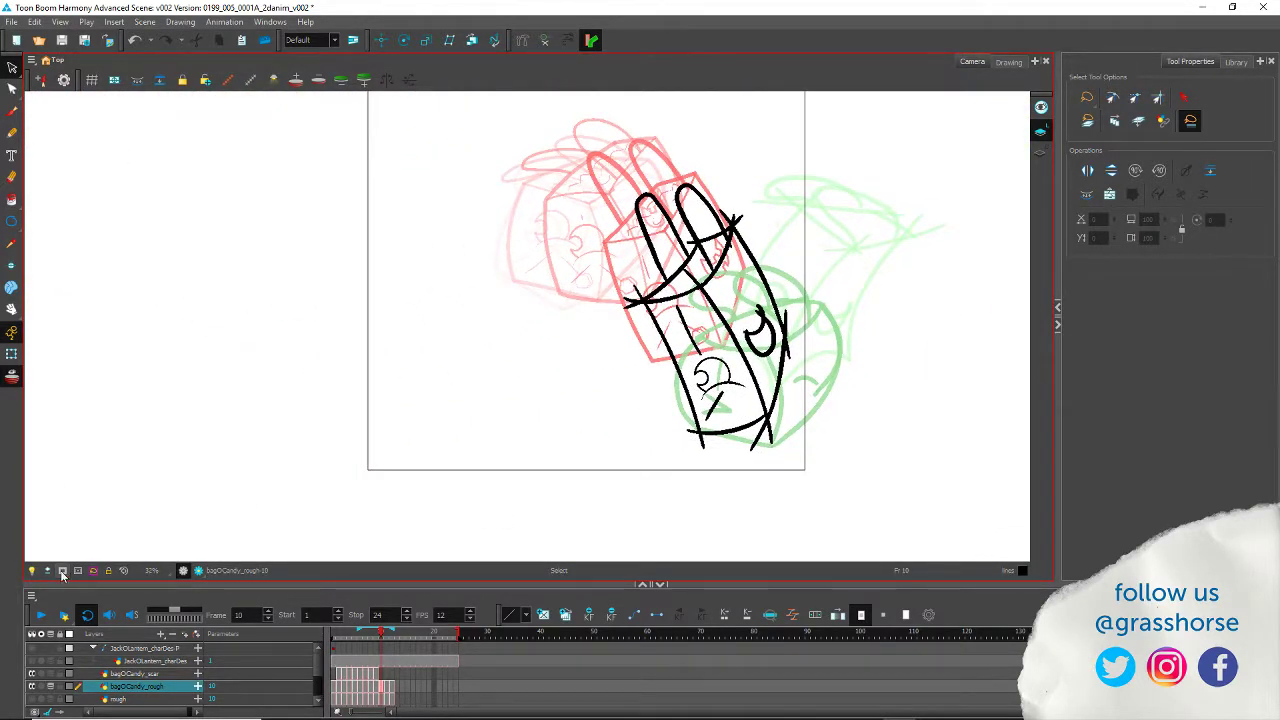
click(62, 571)
click(41, 615)
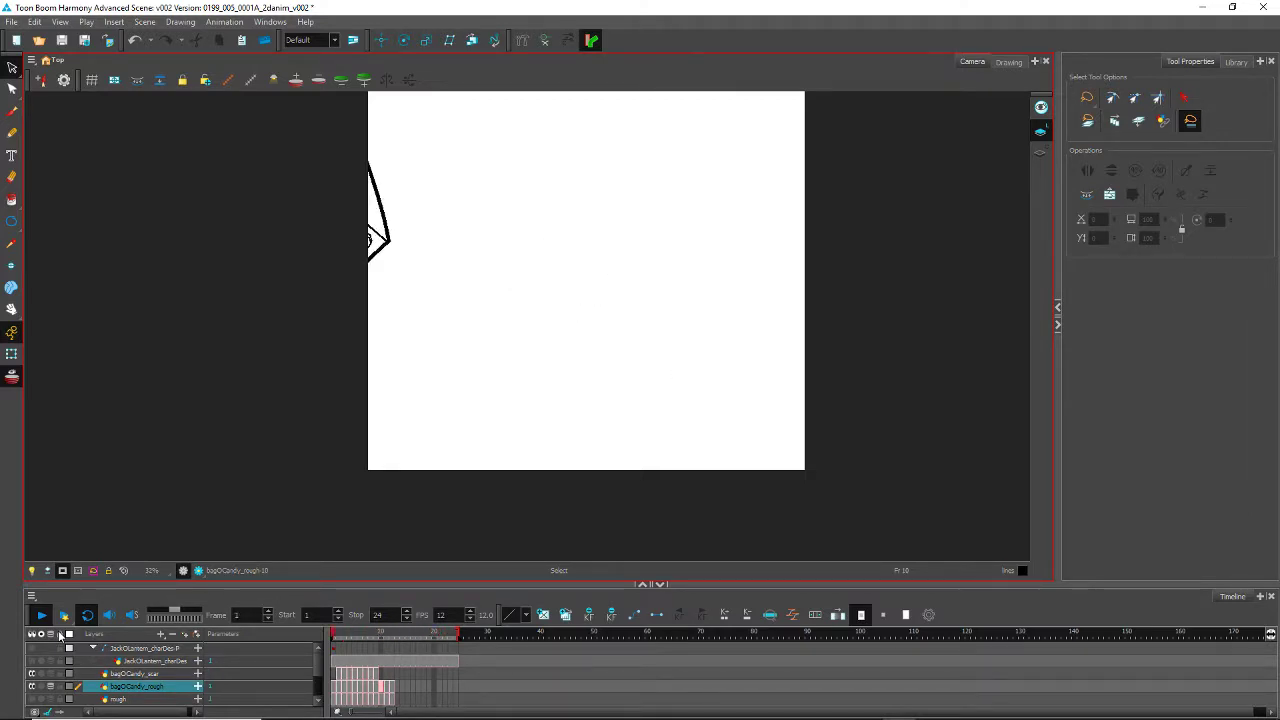
click(42, 616)
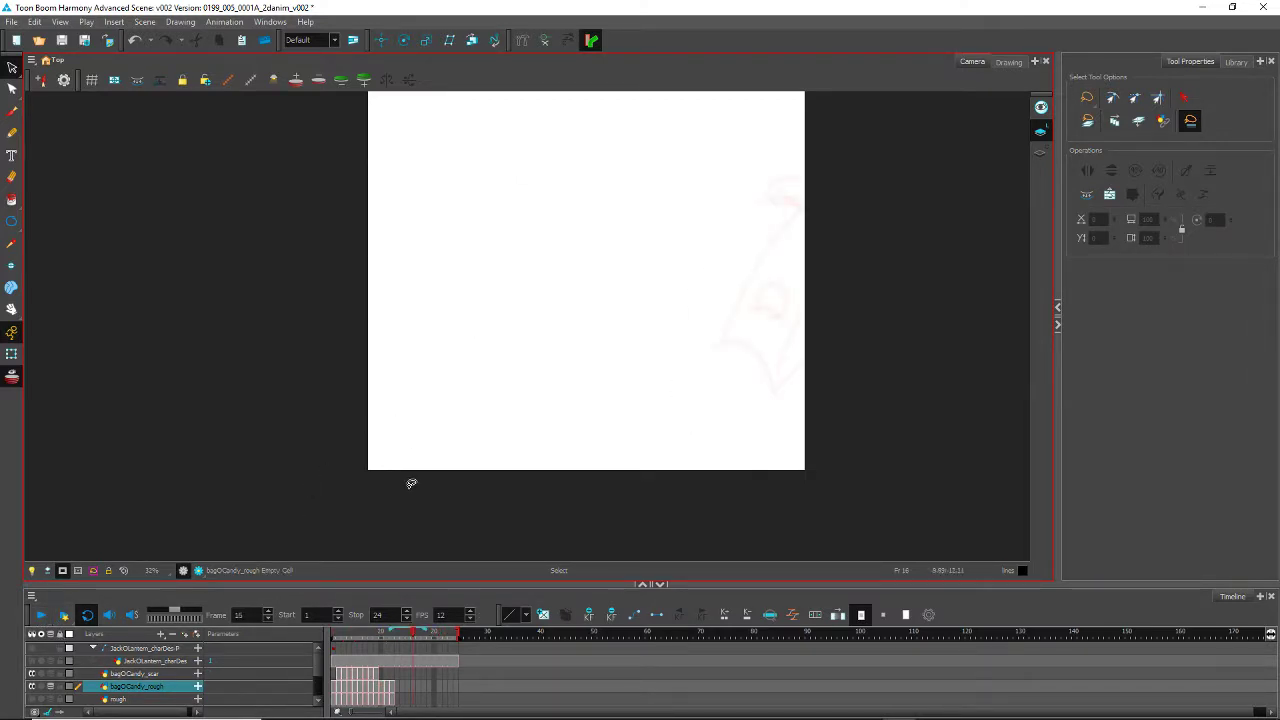
Step: Return to frame 1 and save the scene
mouse_move(414, 634)
mouse_down()
mouse_move(322, 635)
mouse_move(395, 654)
mouse_move(320, 656)
mouse_up()
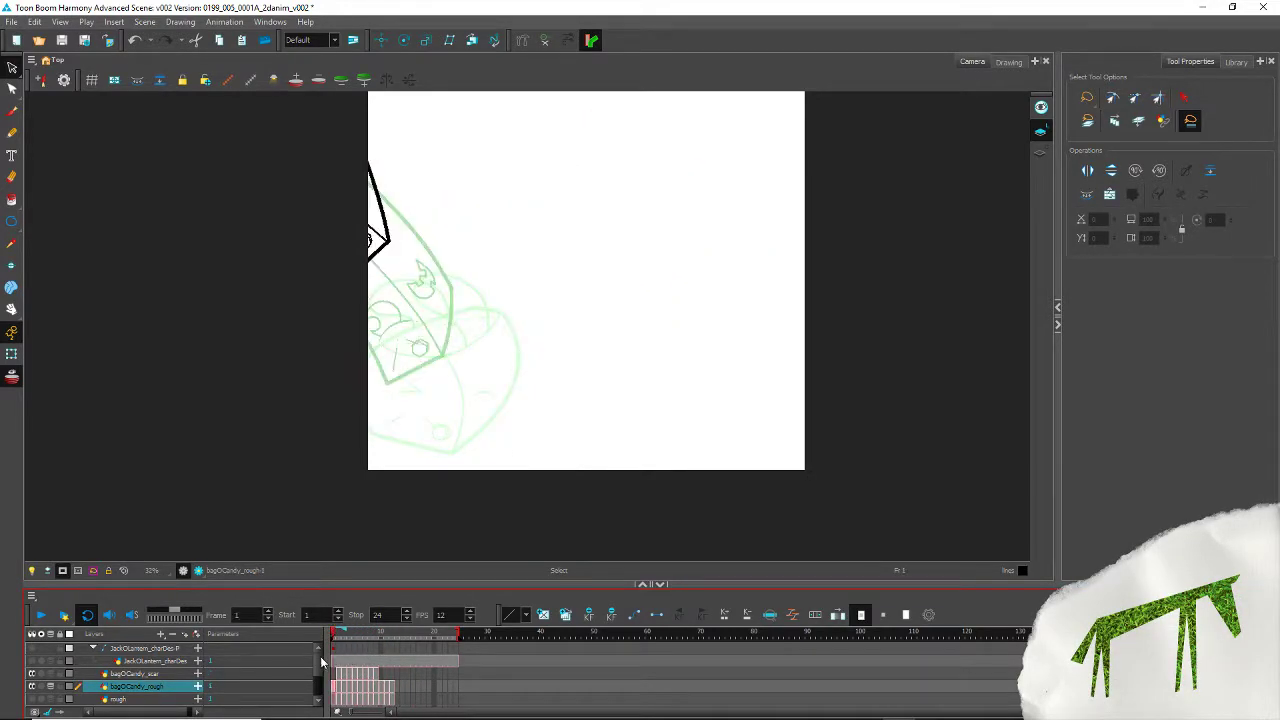
click(11, 21)
click(33, 105)
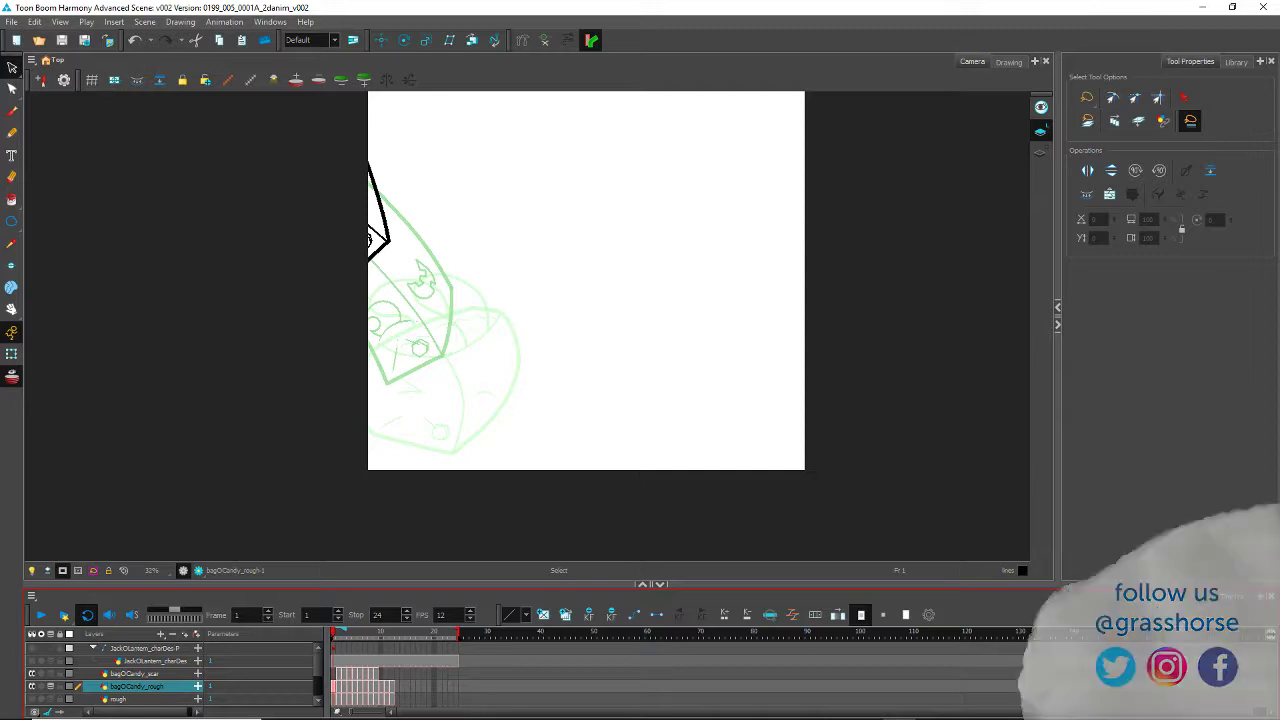
Step: Move the Colour palette window clear of the bag drawing and turn off the camera mask
drag(834, 106, 1027, 20)
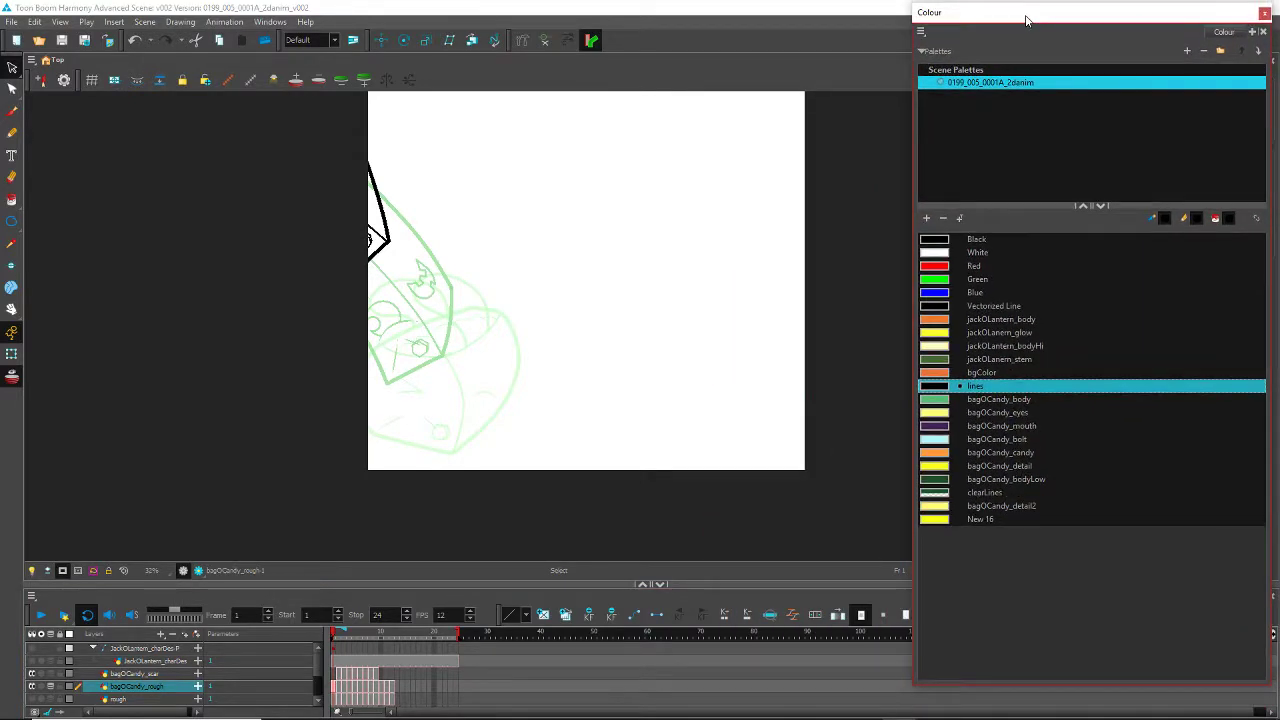
click(62, 570)
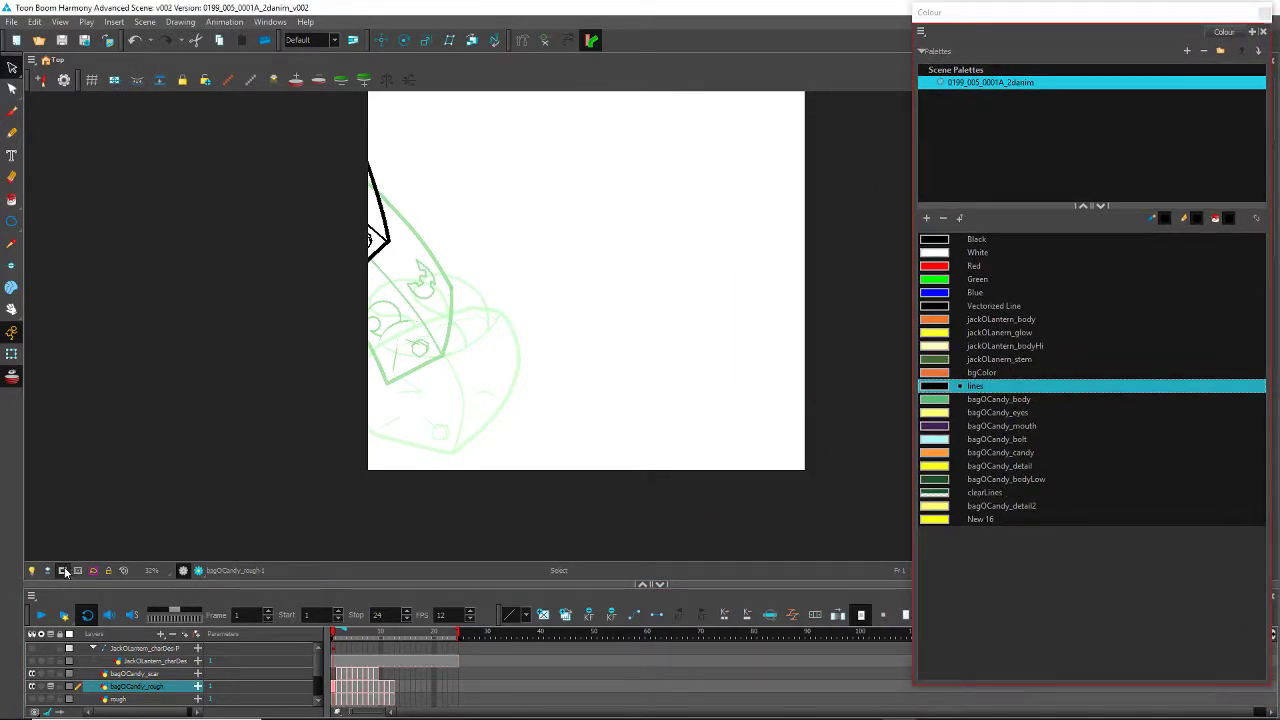
click(12, 199)
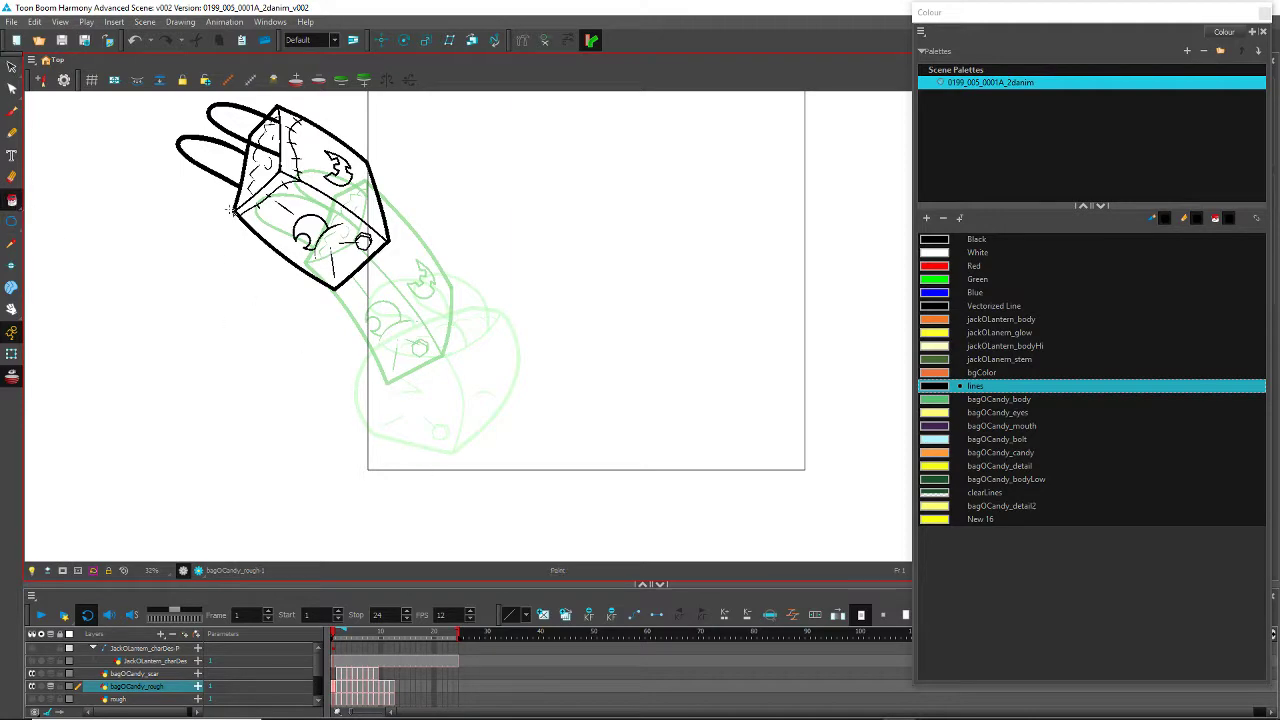
scroll(258, 240, up, 2)
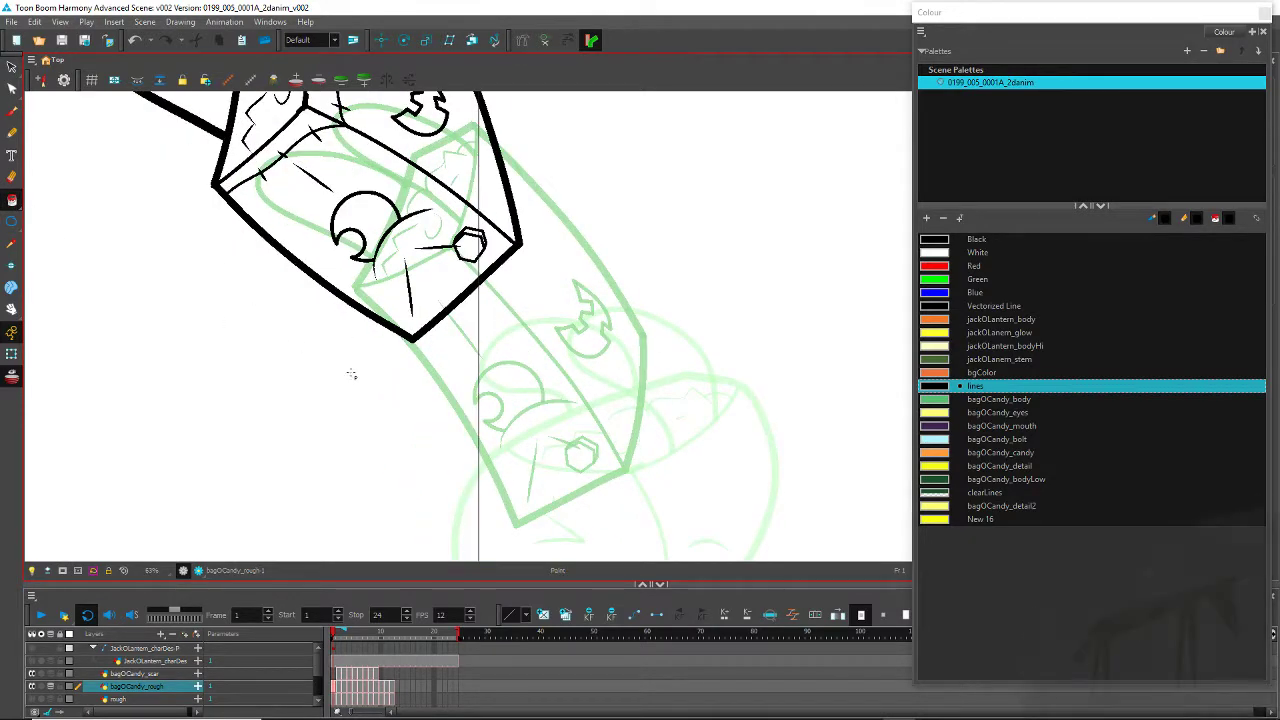
mouse_move(276, 132)
mouse_down()
mouse_move(368, 346)
mouse_move(353, 318)
mouse_up()
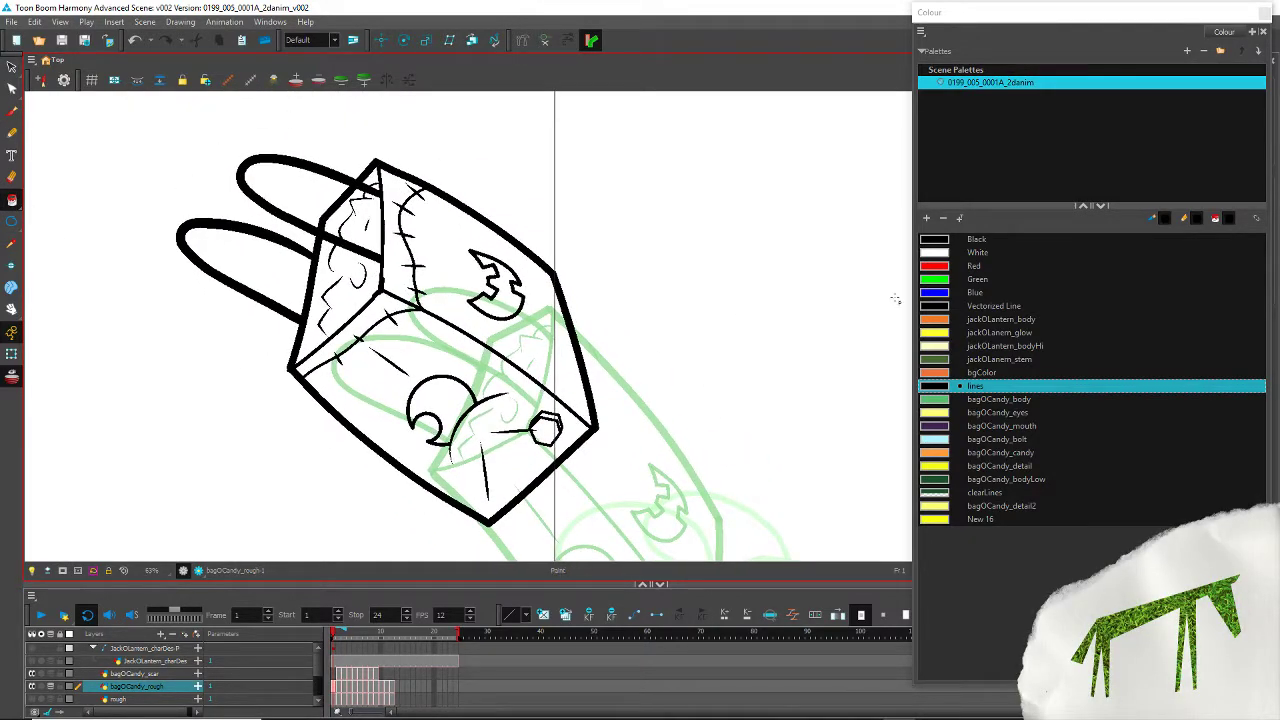
Step: Fill the bag's two large faces and the strips above their stitching in frame 1 with the bagOCandy_body colour
click(982, 400)
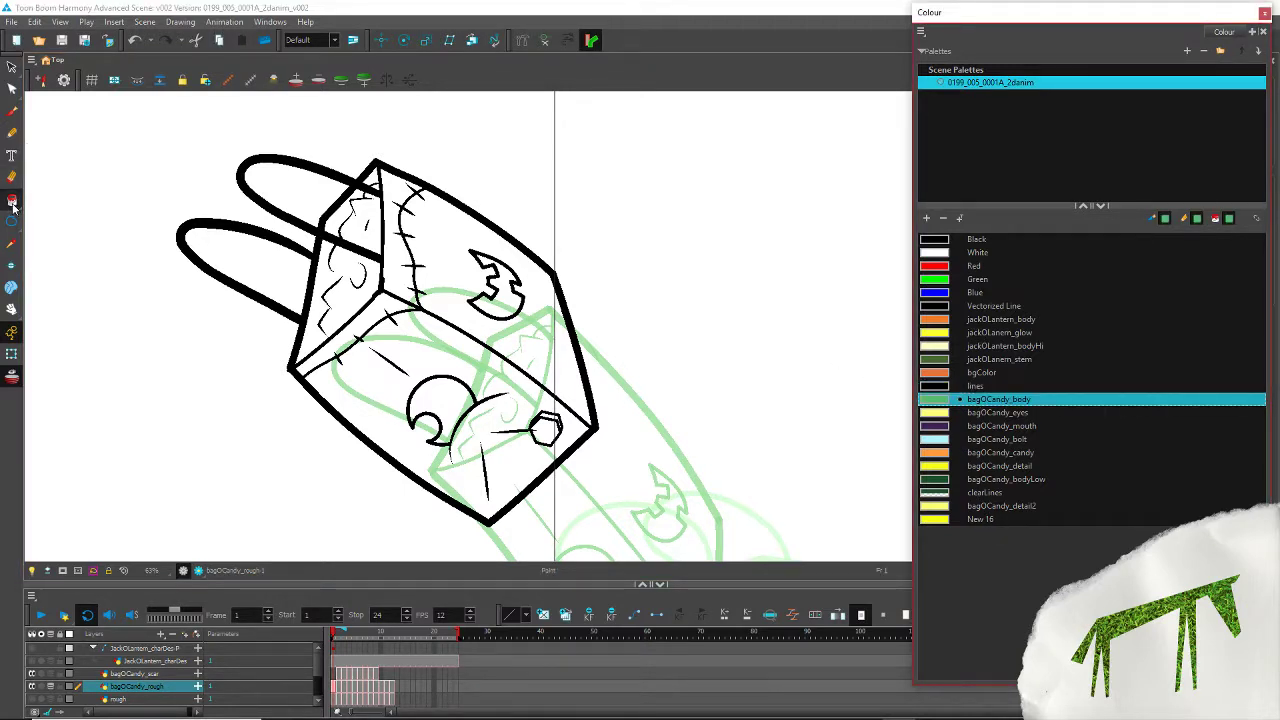
click(12, 199)
click(413, 352)
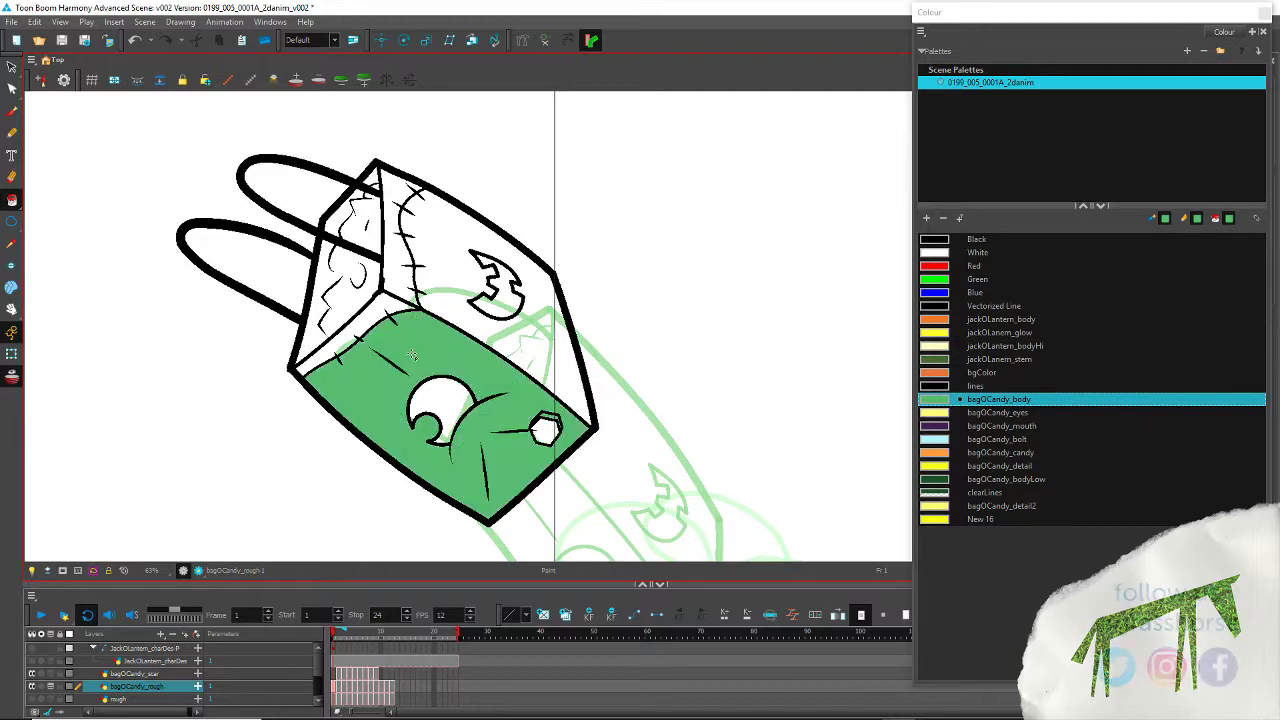
click(395, 277)
click(392, 298)
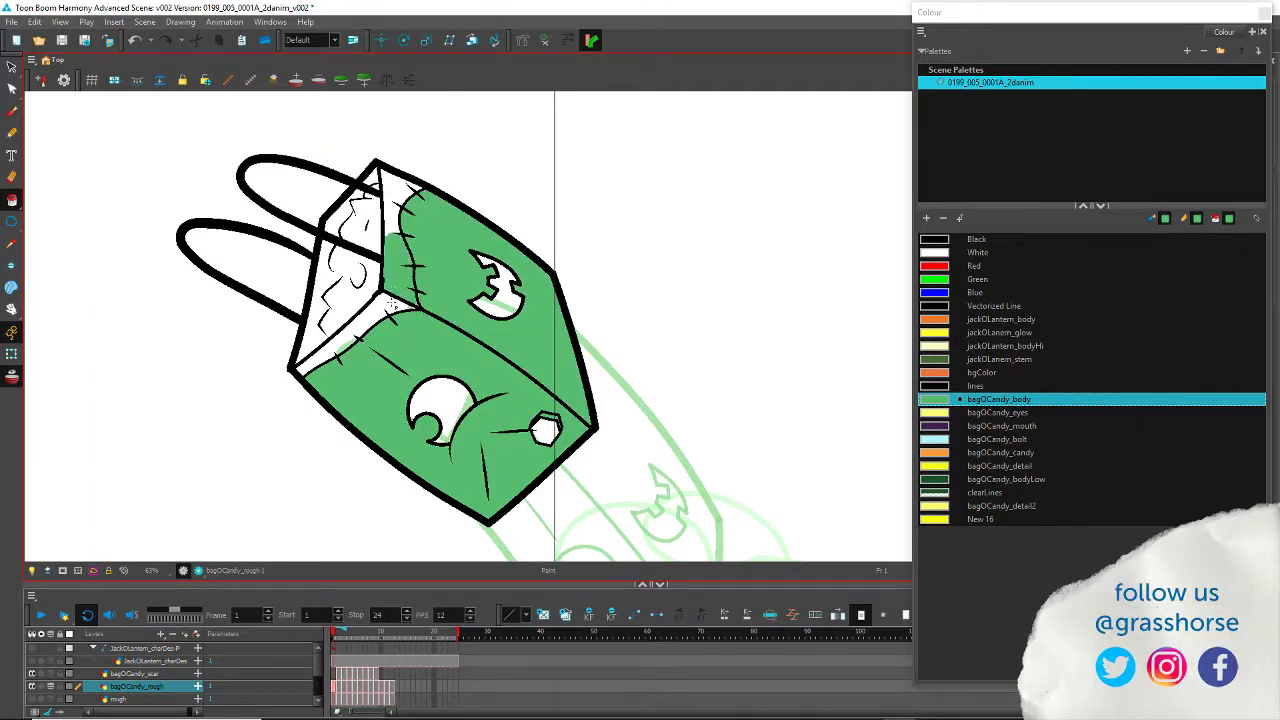
click(362, 320)
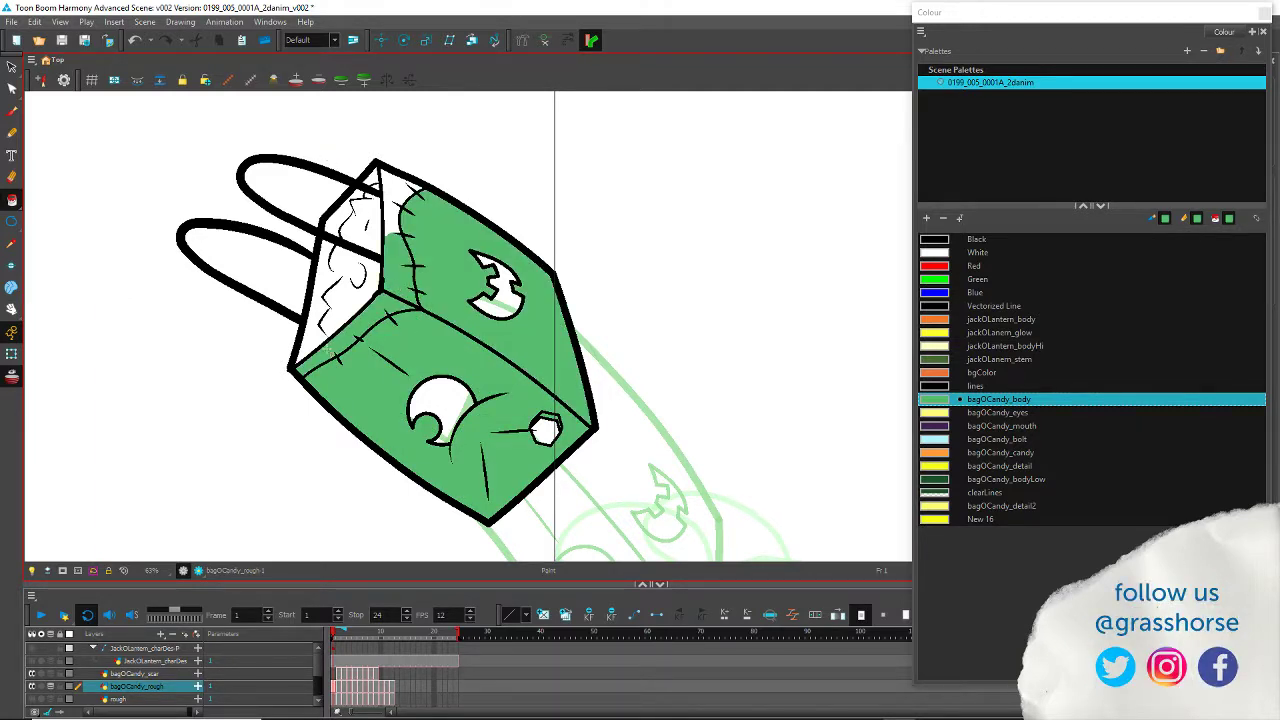
click(394, 186)
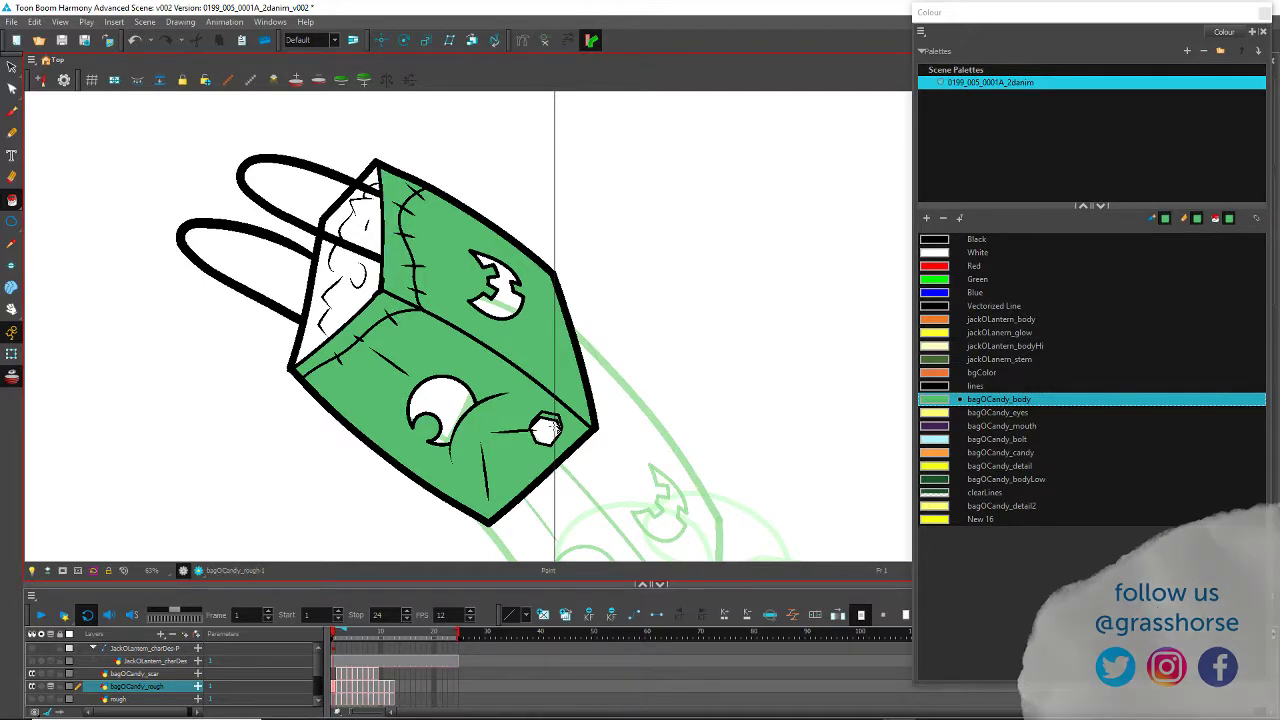
scroll(556, 429, up, 6)
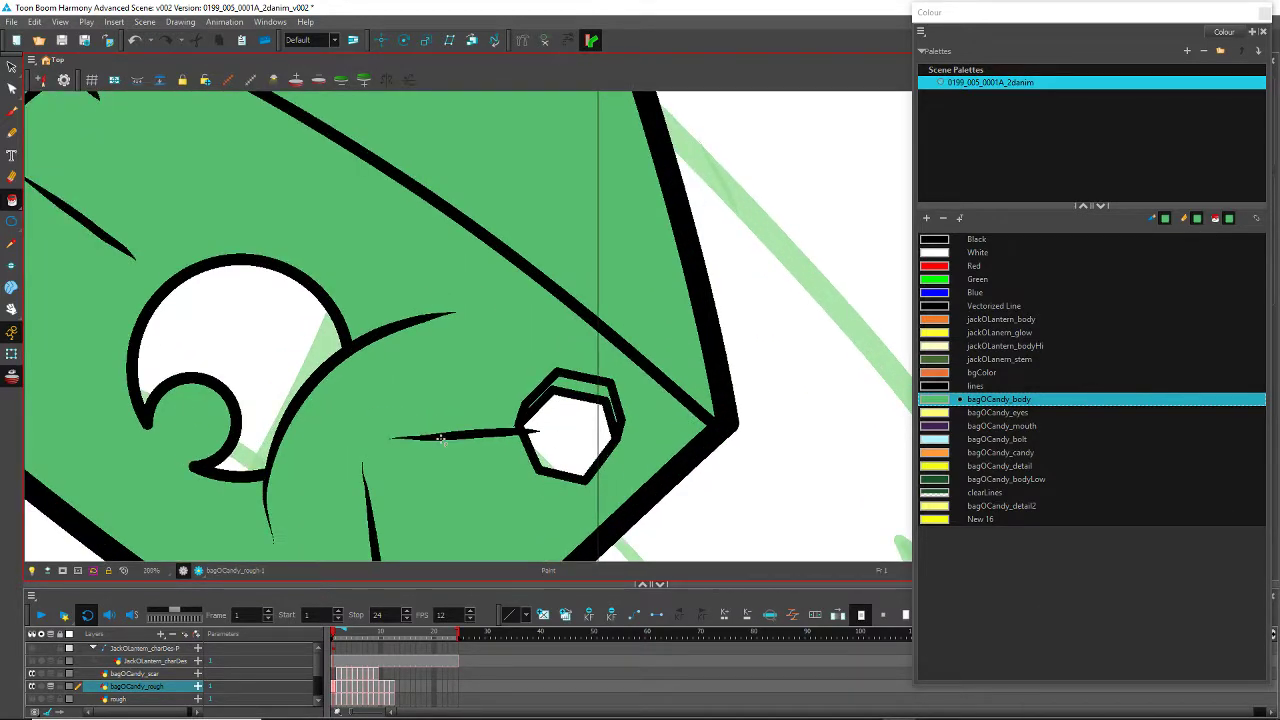
Step: Undo the bagOCandy_body fills on the bag in frame 1
key(ctrl+z)
key(ctrl+z)
key(ctrl+z)
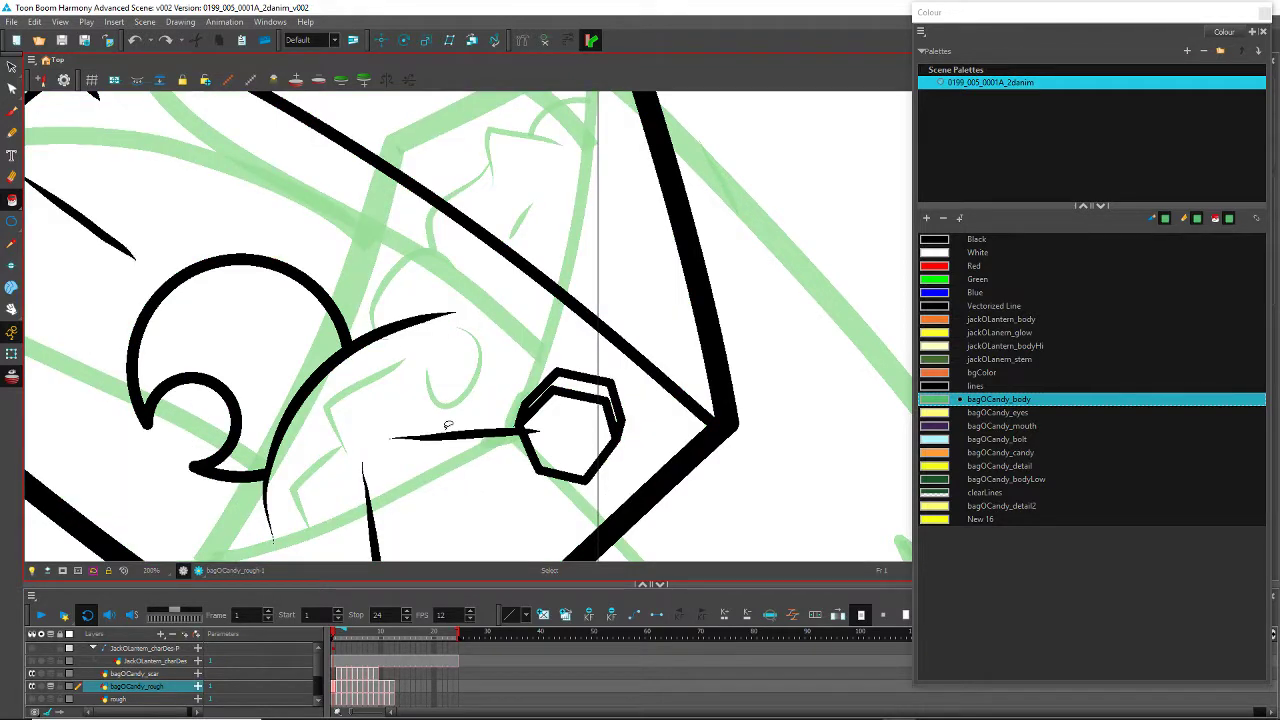
Step: Fill the hexagonal bolt's front face and its upper rim in frame 1 with the bagOCandy_bolt colour
click(982, 440)
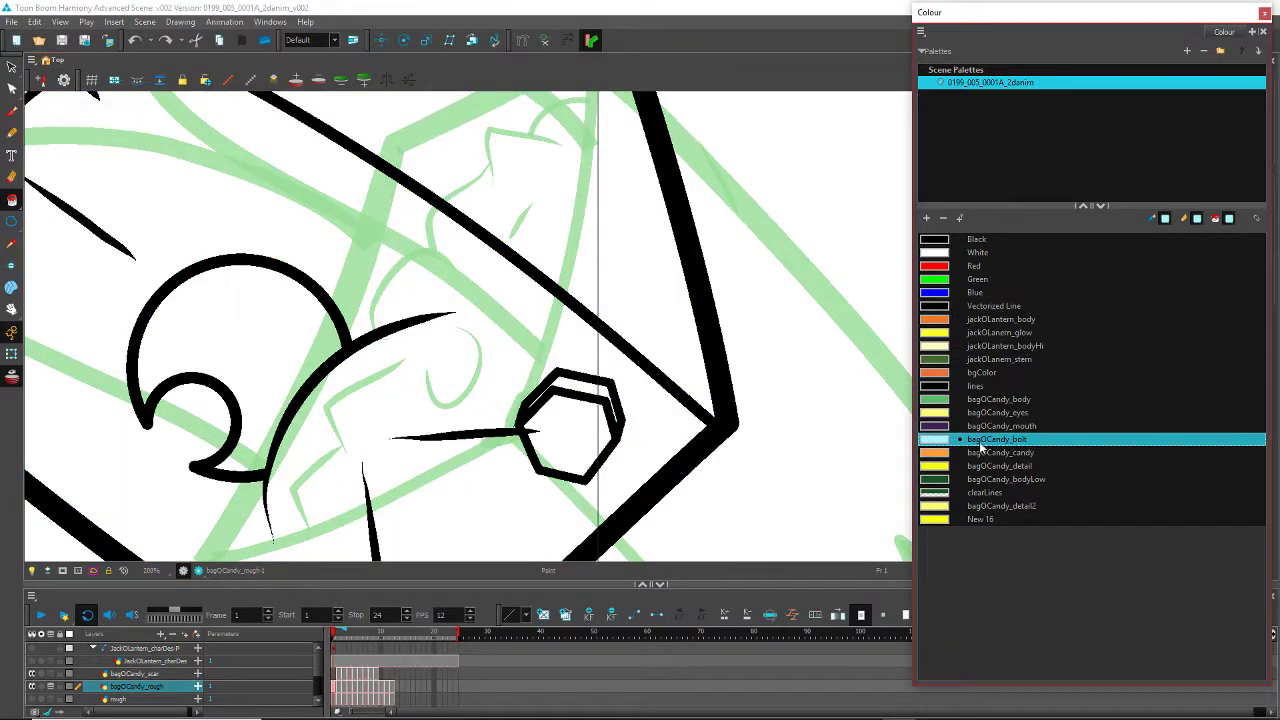
click(564, 425)
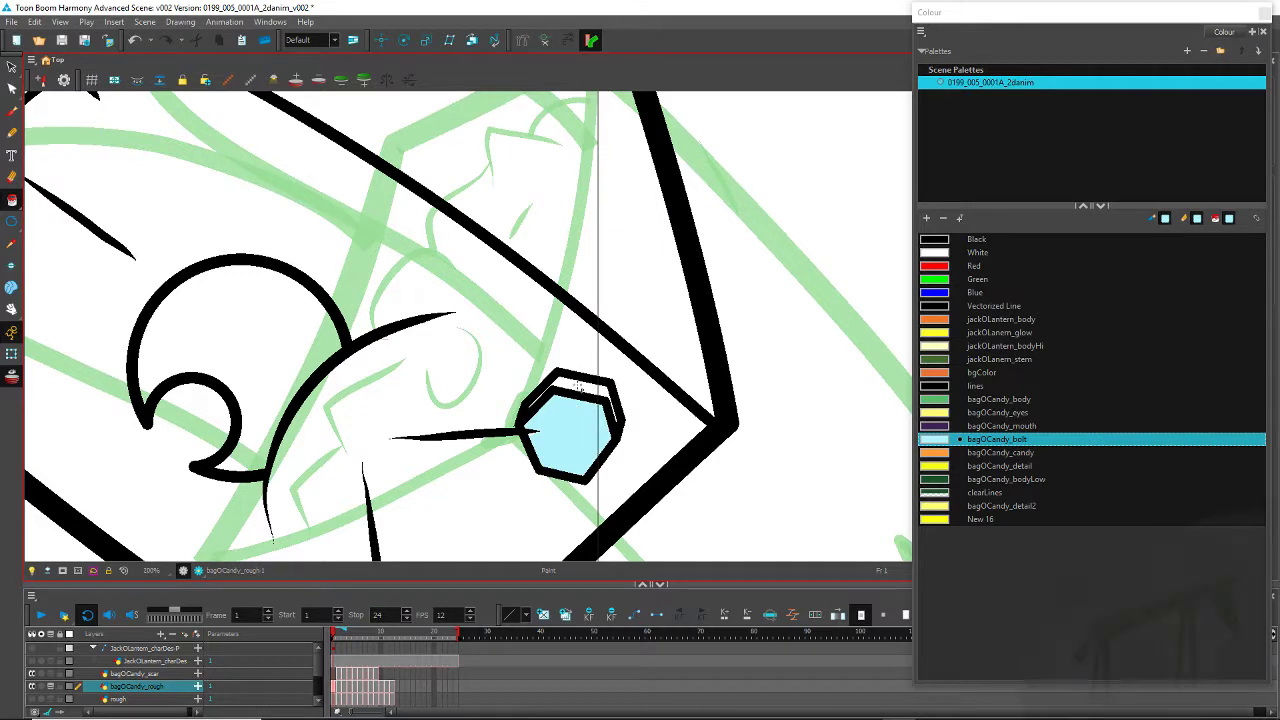
click(576, 387)
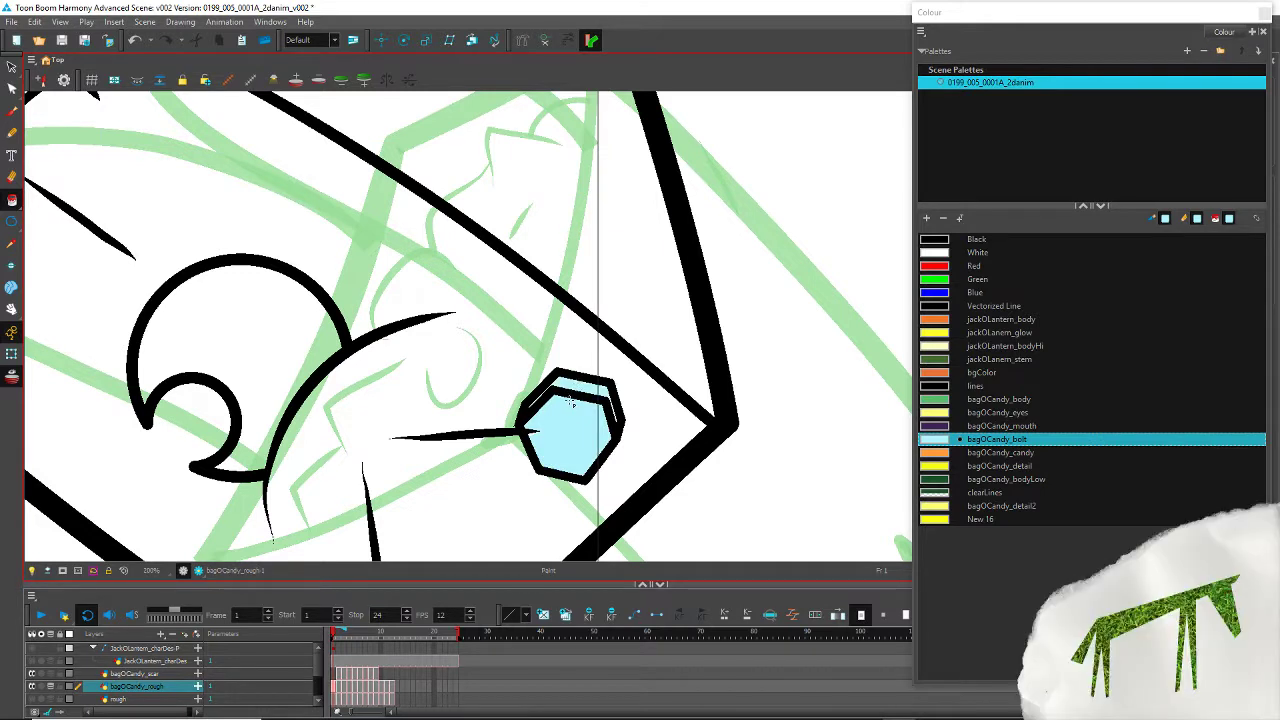
Step: Fill the face around the round eye and the face around the jagged mouth in frame 1 with bagOCandy_body
click(981, 400)
click(468, 378)
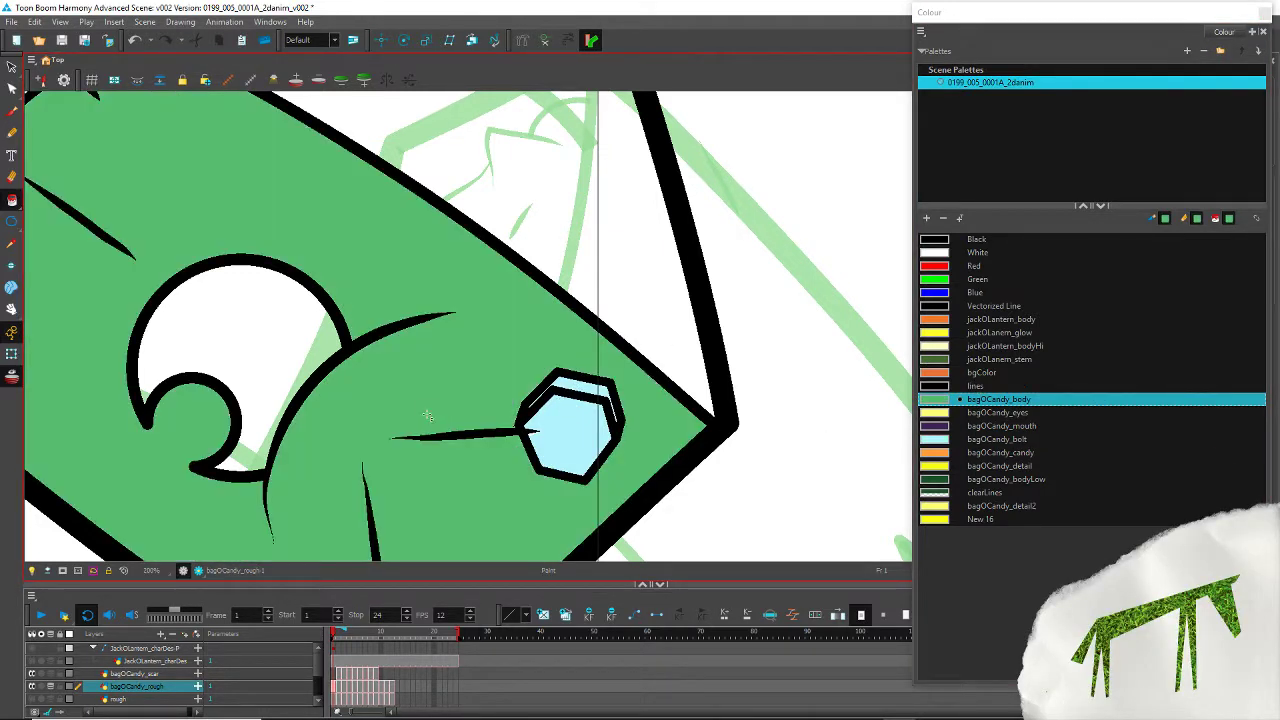
click(980, 439)
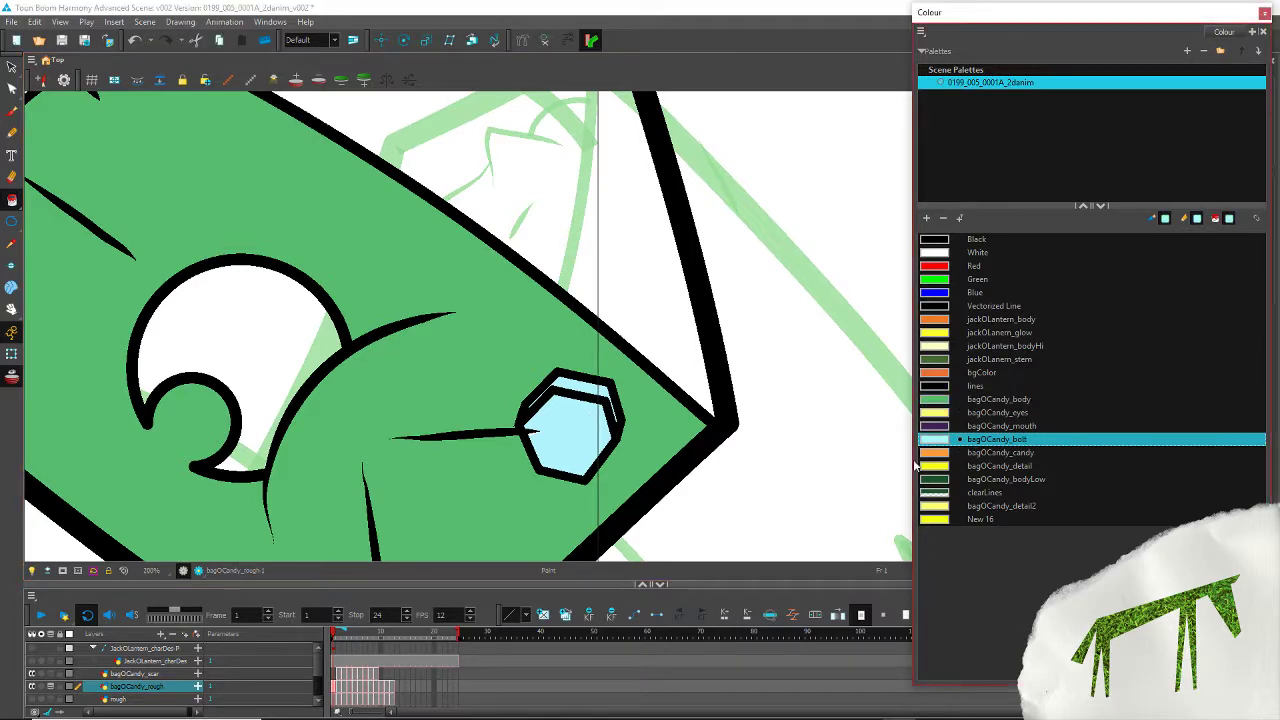
scroll(530, 430, up, 5)
scroll(542, 466, down, 8)
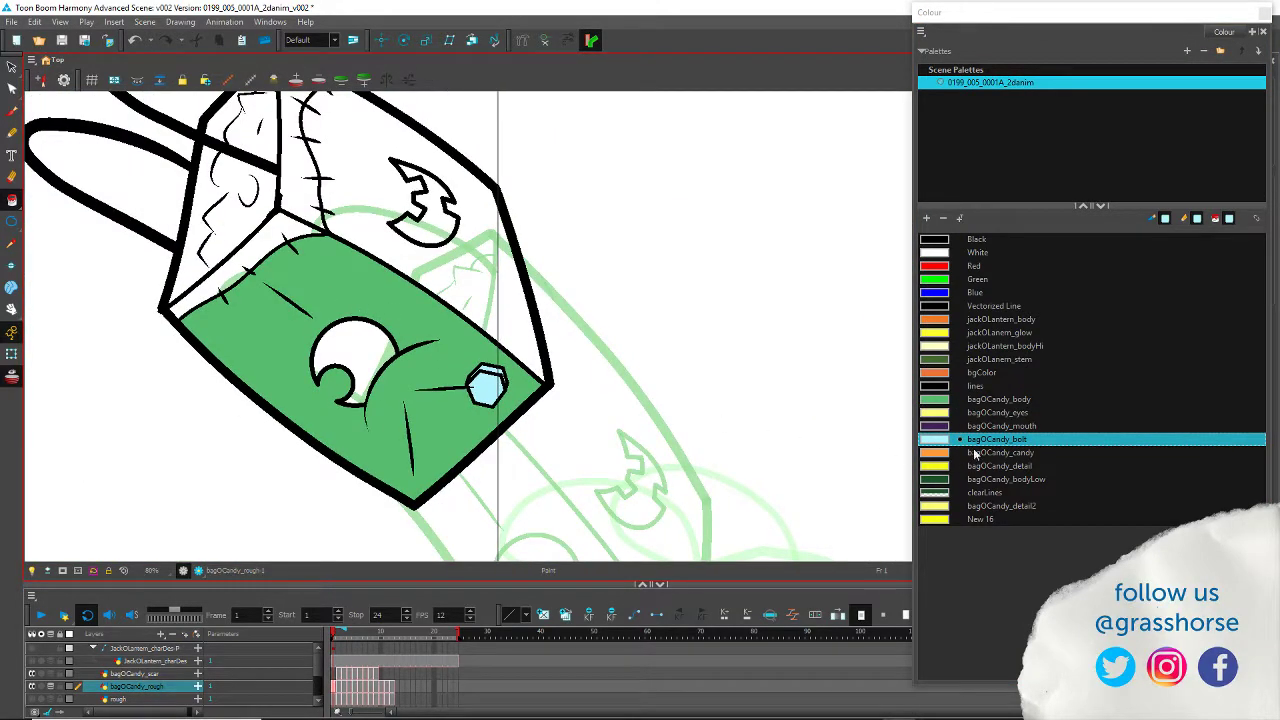
click(988, 400)
click(320, 217)
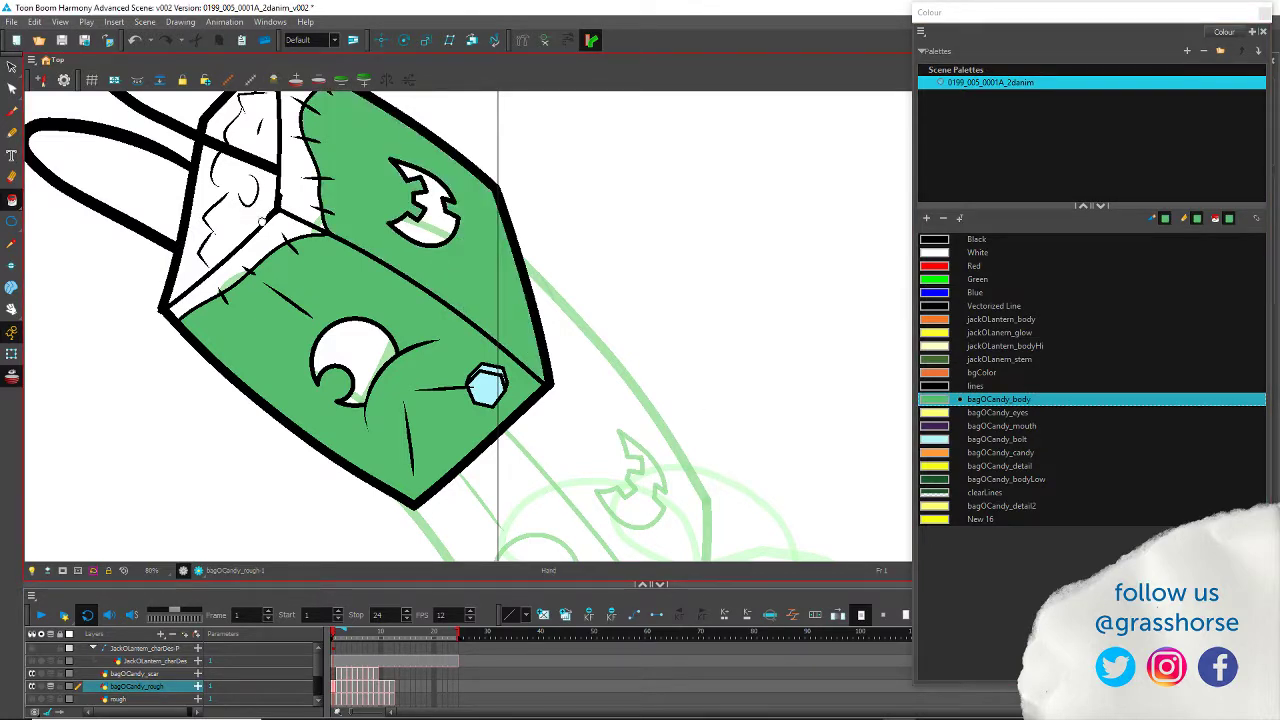
Step: Fill the strips between the stitching and the bag's opening in frame 1 with bagOCandy_body
drag(250, 215, 593, 360)
click(598, 400)
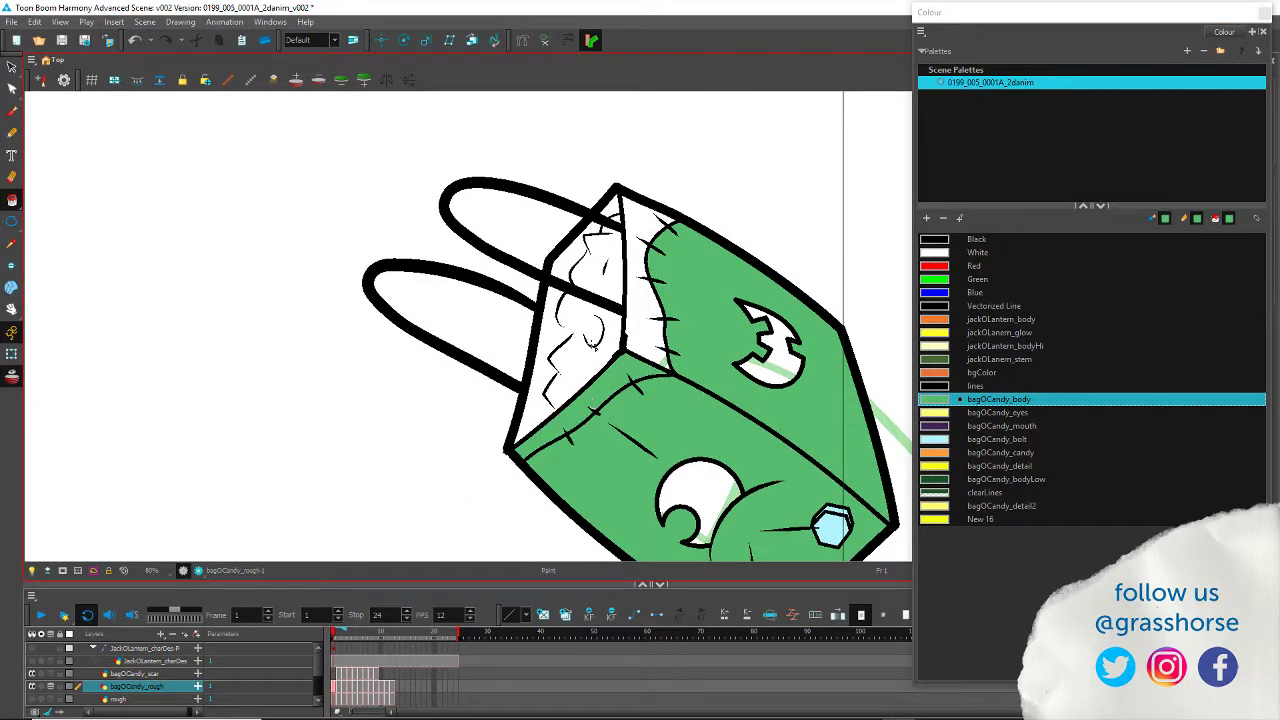
scroll(594, 415, up, 5)
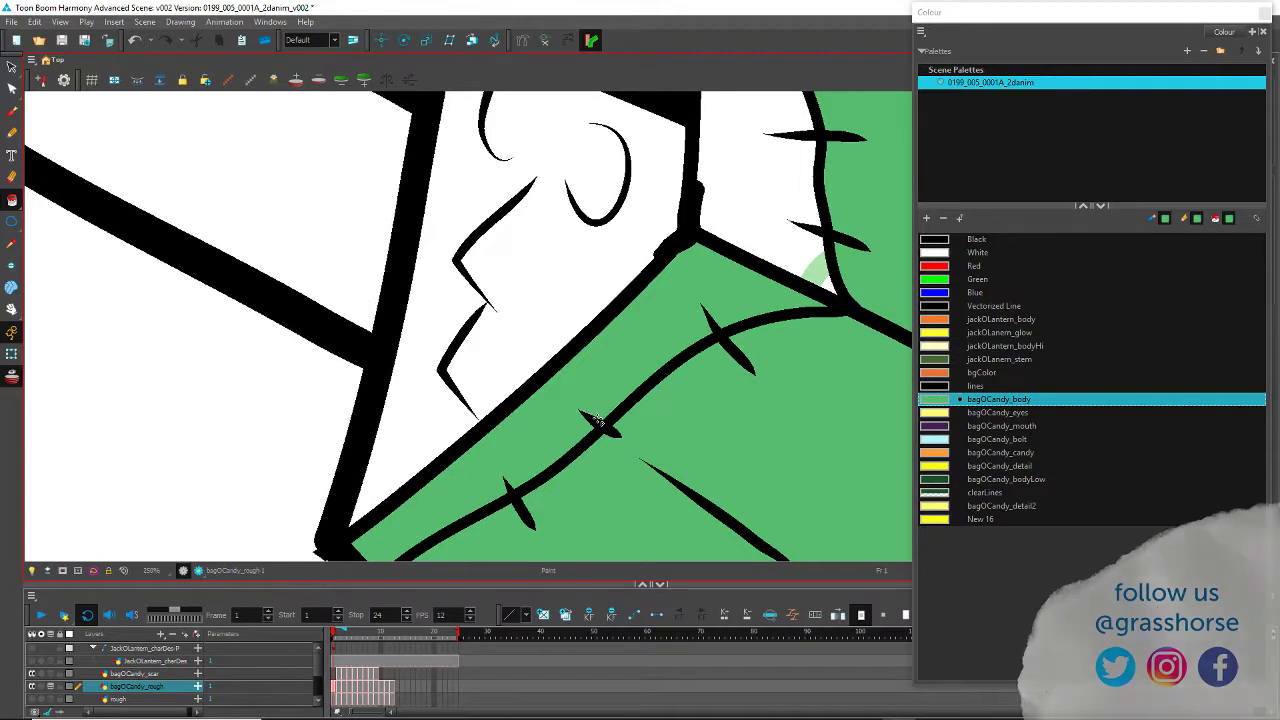
click(714, 216)
mouse_move(597, 277)
mouse_down()
mouse_move(617, 434)
mouse_move(499, 570)
mouse_up()
click(610, 268)
drag(600, 211, 595, 345)
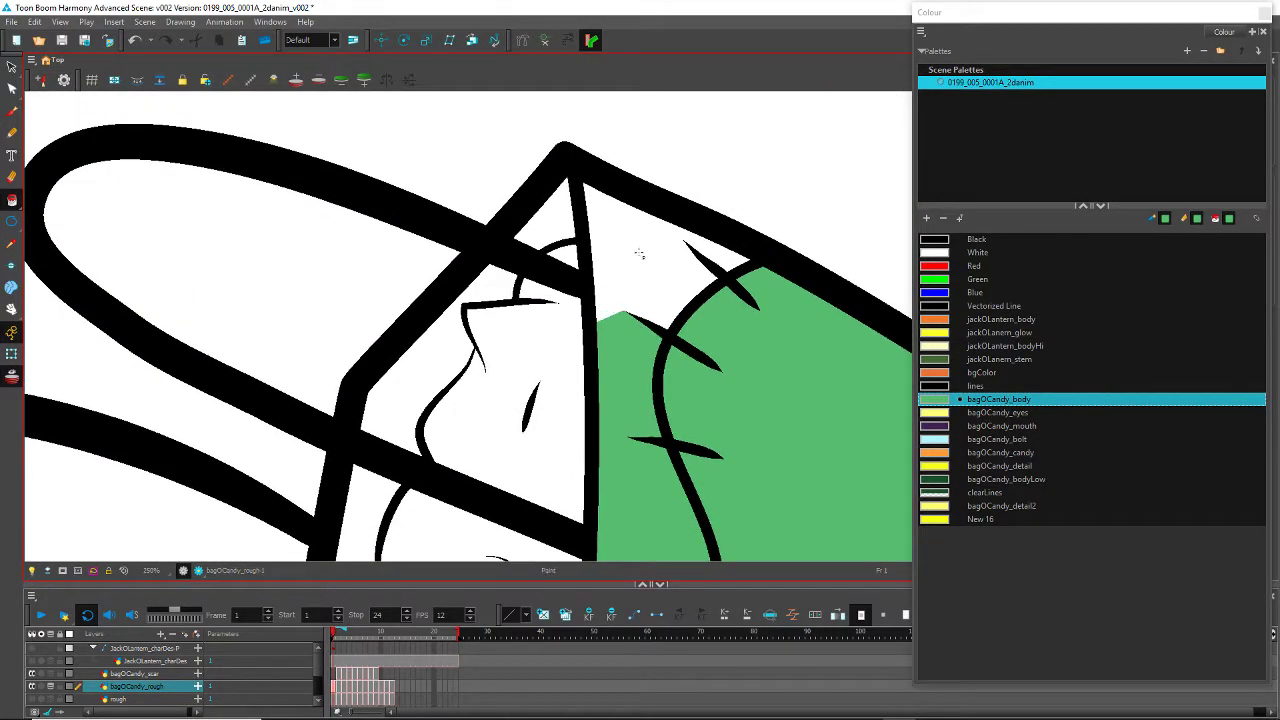
click(640, 257)
Step: Delete the stray line ends sticking out at the inner corner of the bag's opening in frame 1
drag(594, 550, 588, 250)
click(12, 66)
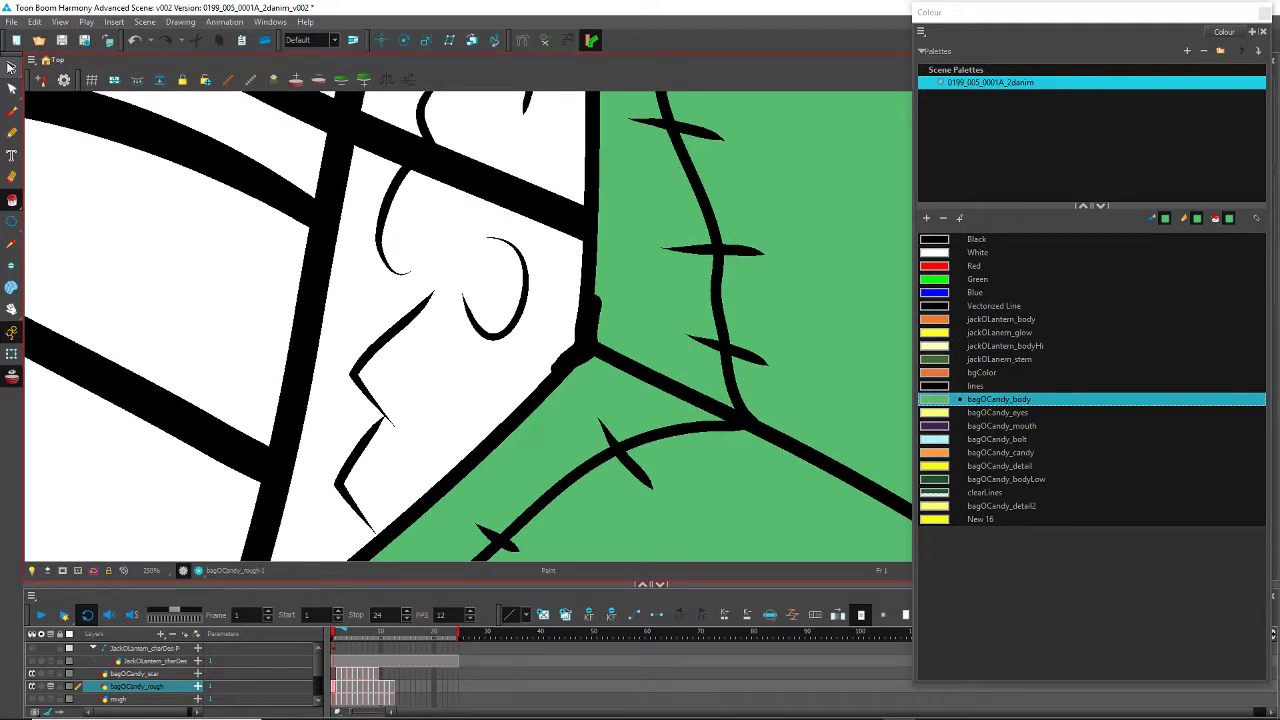
drag(543, 306, 580, 355)
key(Delete)
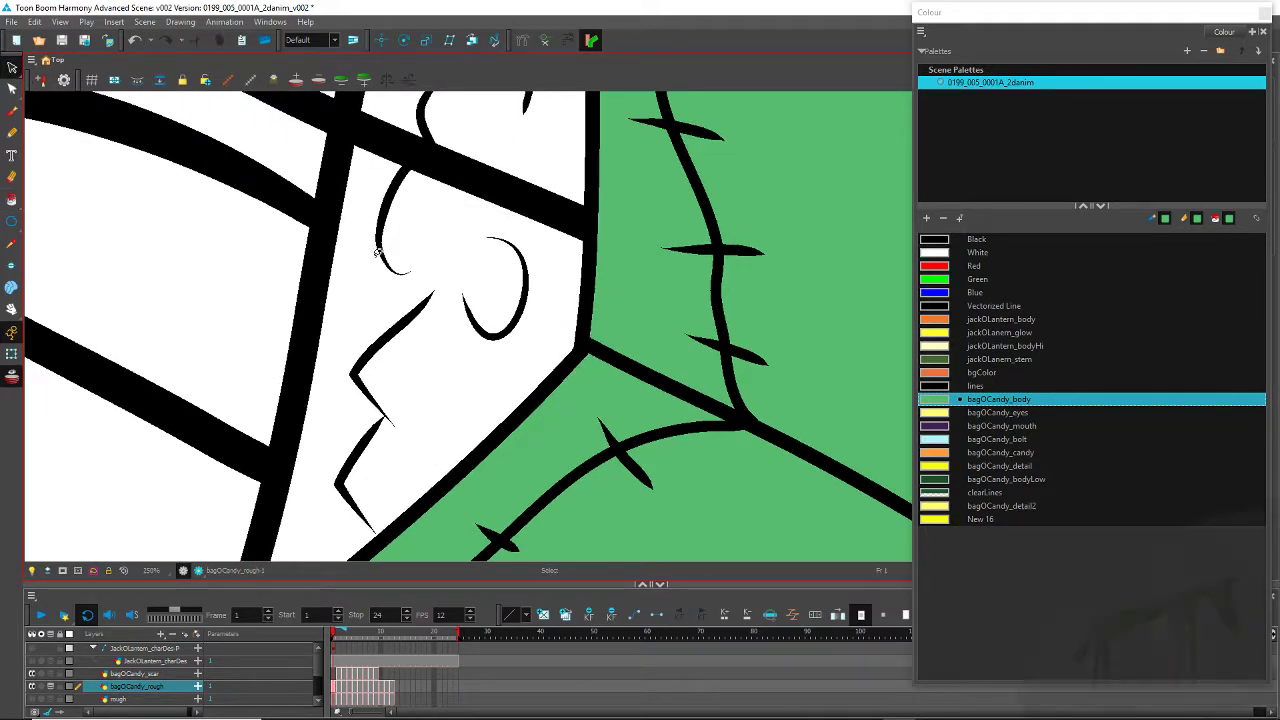
drag(376, 321, 386, 365)
scroll(355, 340, down, 5)
scroll(354, 349, up, 3)
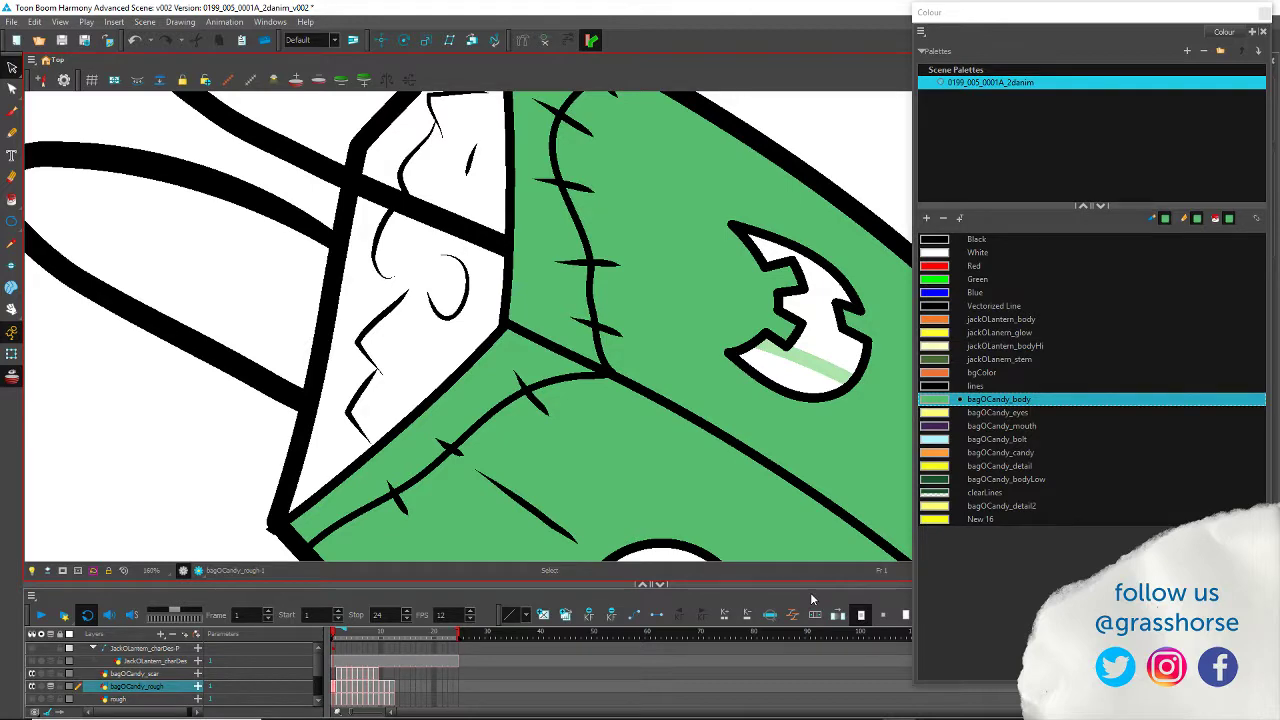
Step: Fill the jagged mouth with bagOCandy_mouth and the crescent-shaped eye with bagOCandy_eyes in frame 1
drag(640, 470, 500, 406)
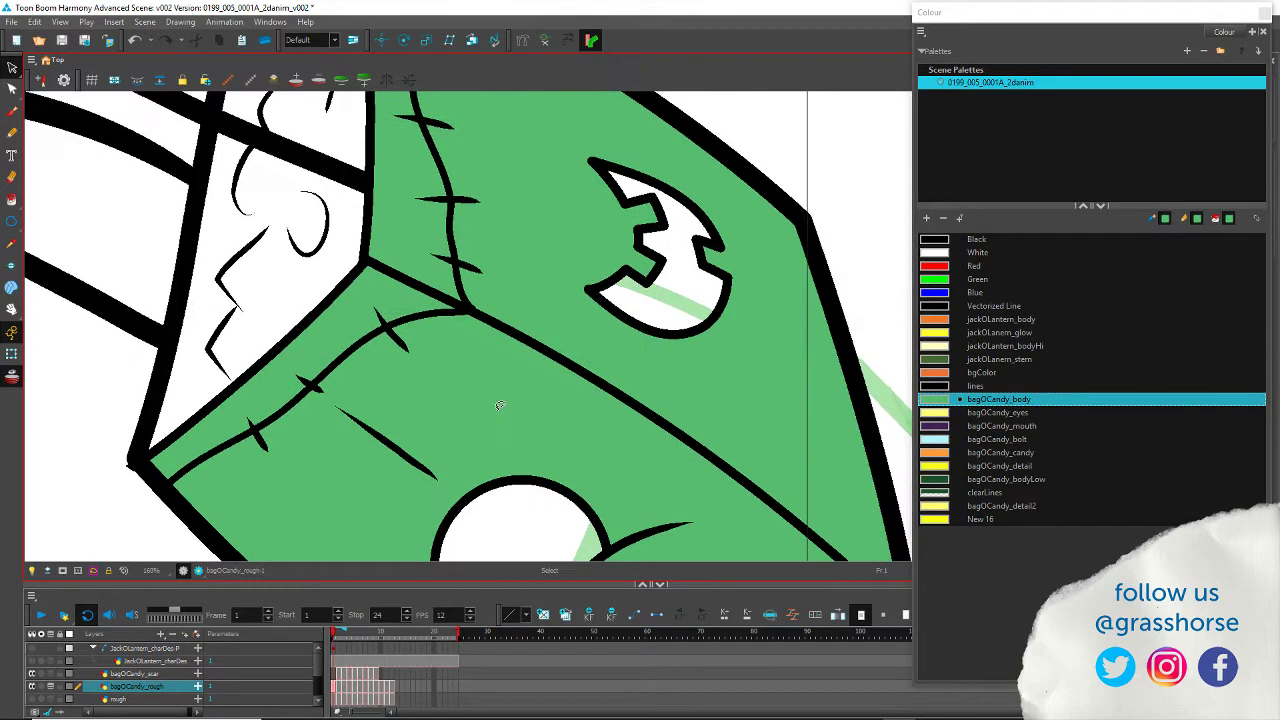
click(987, 430)
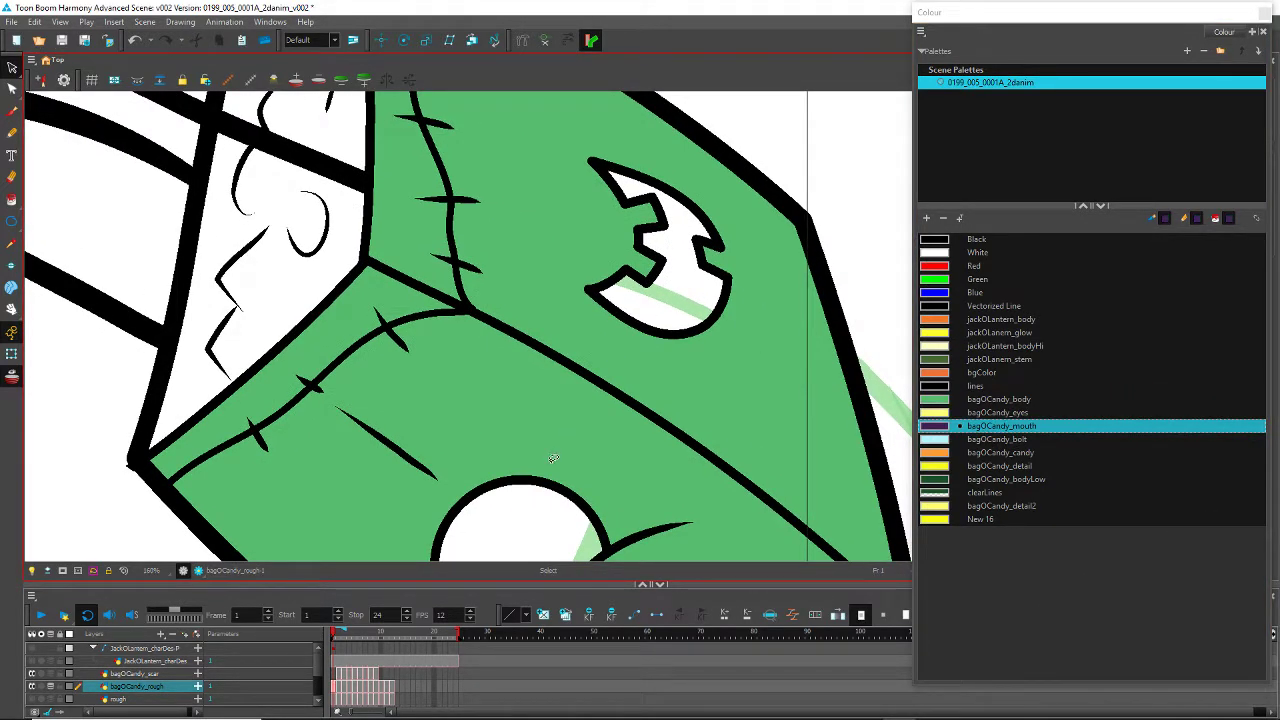
click(12, 199)
click(666, 299)
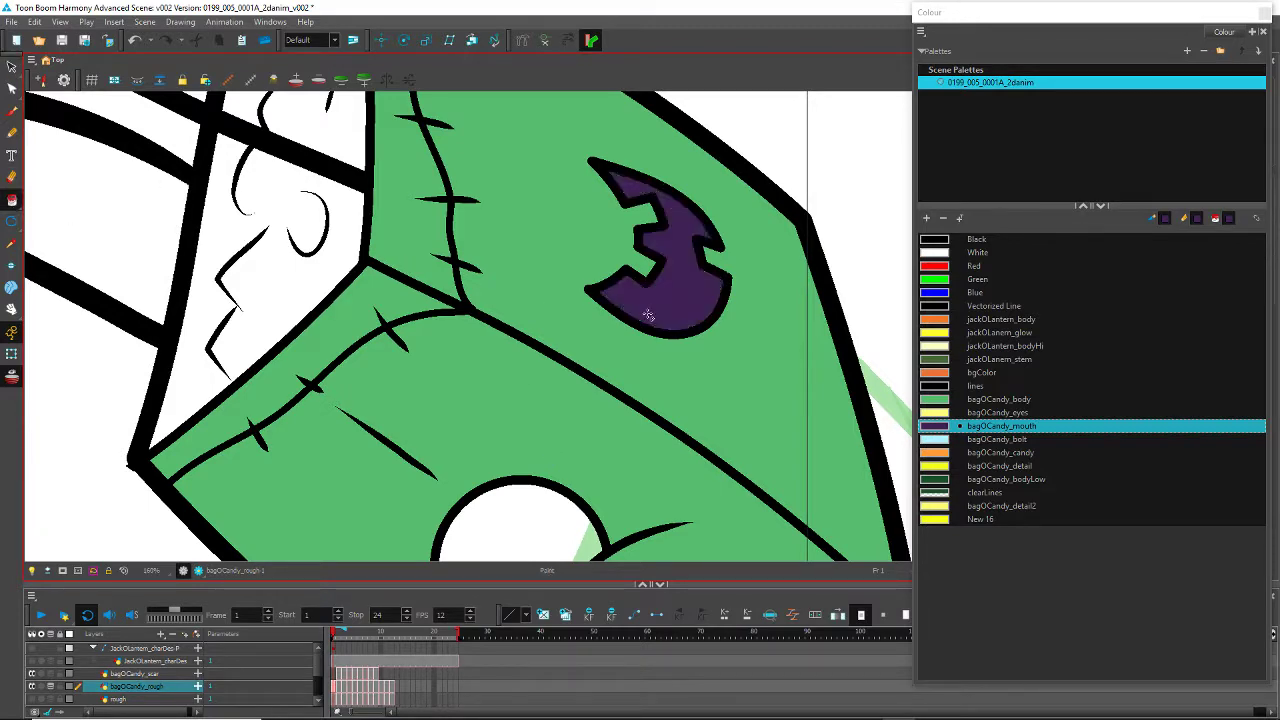
mouse_move(580, 492)
mouse_down()
mouse_move(489, 320)
mouse_move(409, 223)
mouse_up()
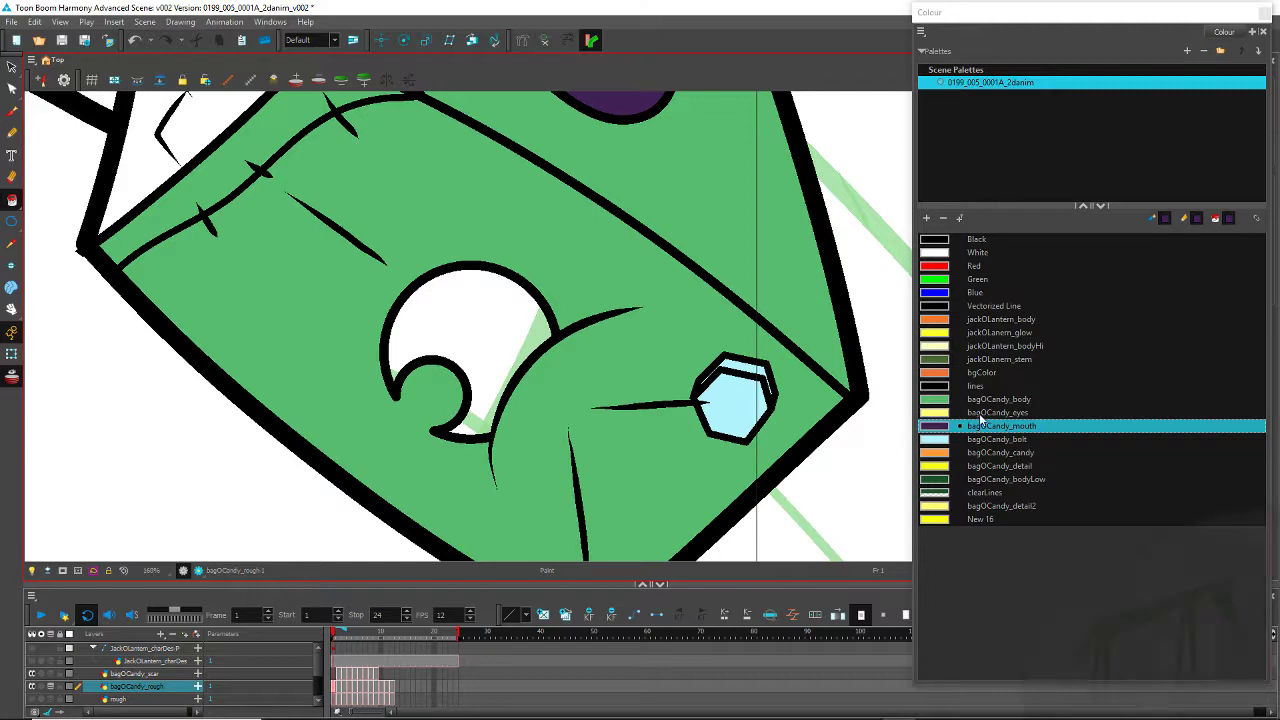
click(975, 412)
click(440, 352)
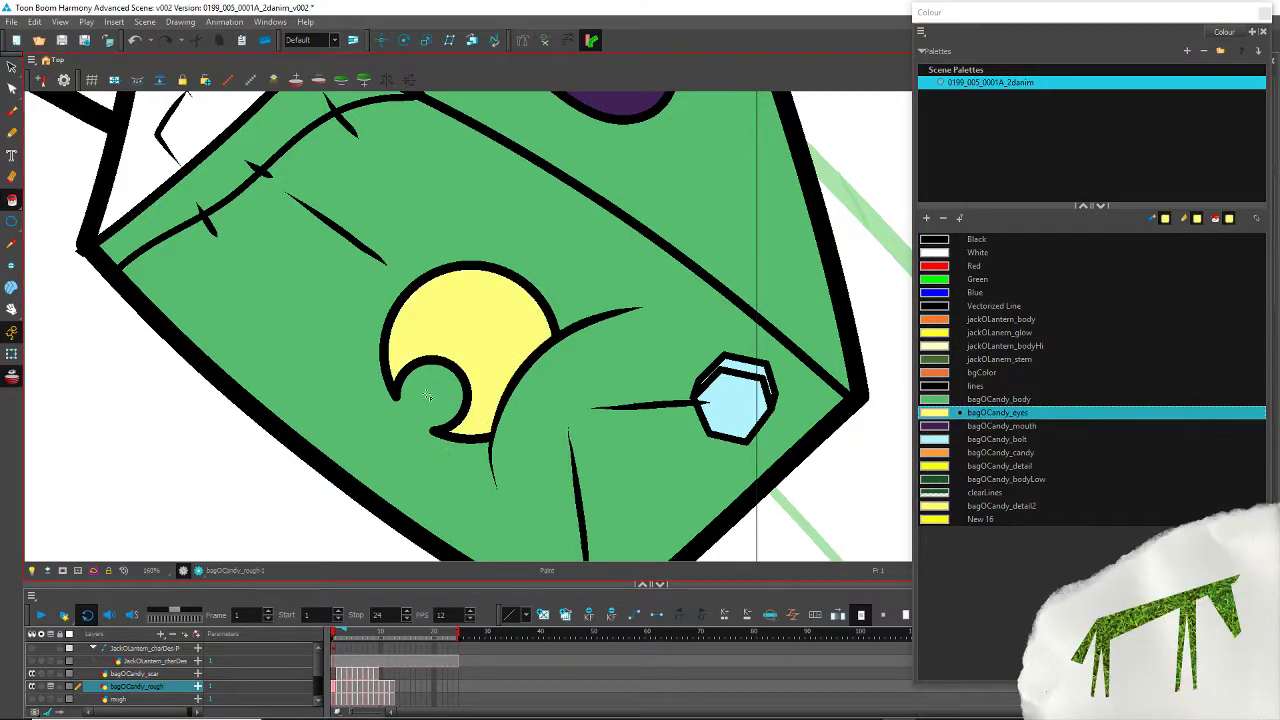
mouse_move(378, 219)
mouse_down()
mouse_move(454, 335)
mouse_move(538, 520)
mouse_move(840, 617)
mouse_move(600, 443)
mouse_move(669, 578)
mouse_move(450, 262)
mouse_move(402, 218)
mouse_up()
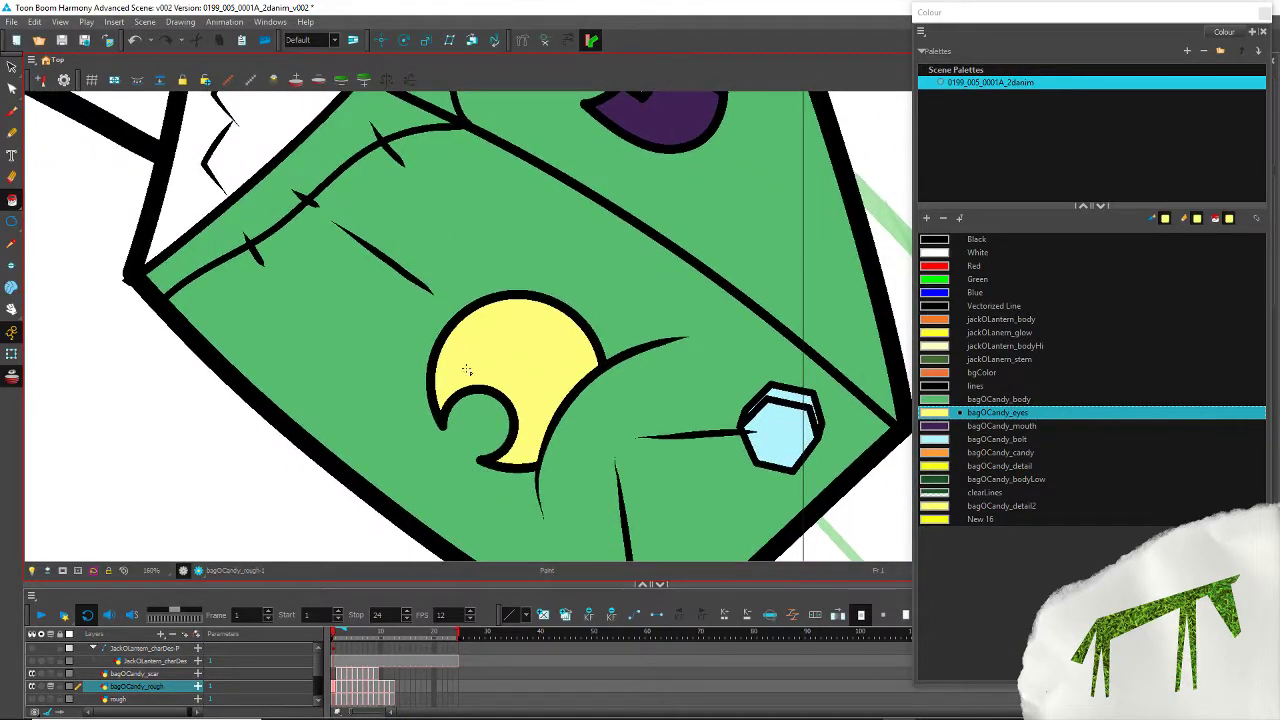
Step: Close the gap in the candy's outline in frame 1 with a Pencil stroke in the clearLines colour
click(985, 493)
mouse_move(325, 219)
mouse_down()
mouse_move(689, 423)
mouse_move(772, 486)
mouse_up()
click(12, 133)
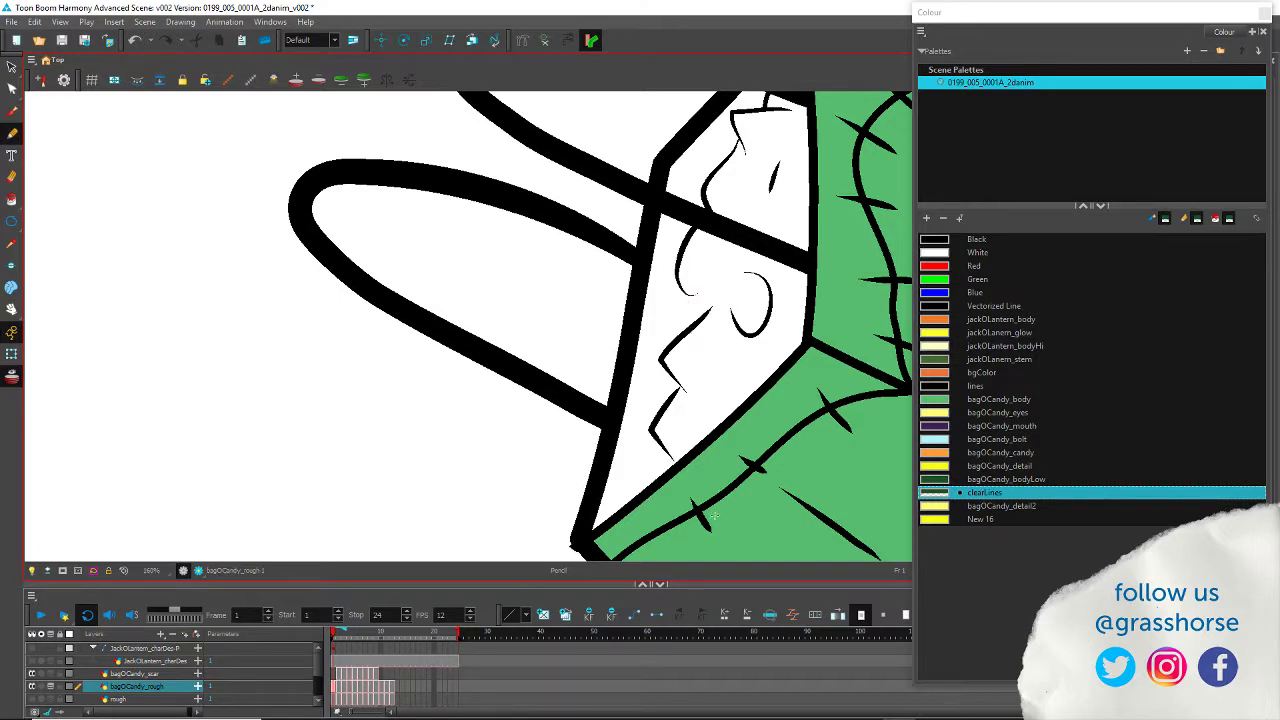
key(alt+i)
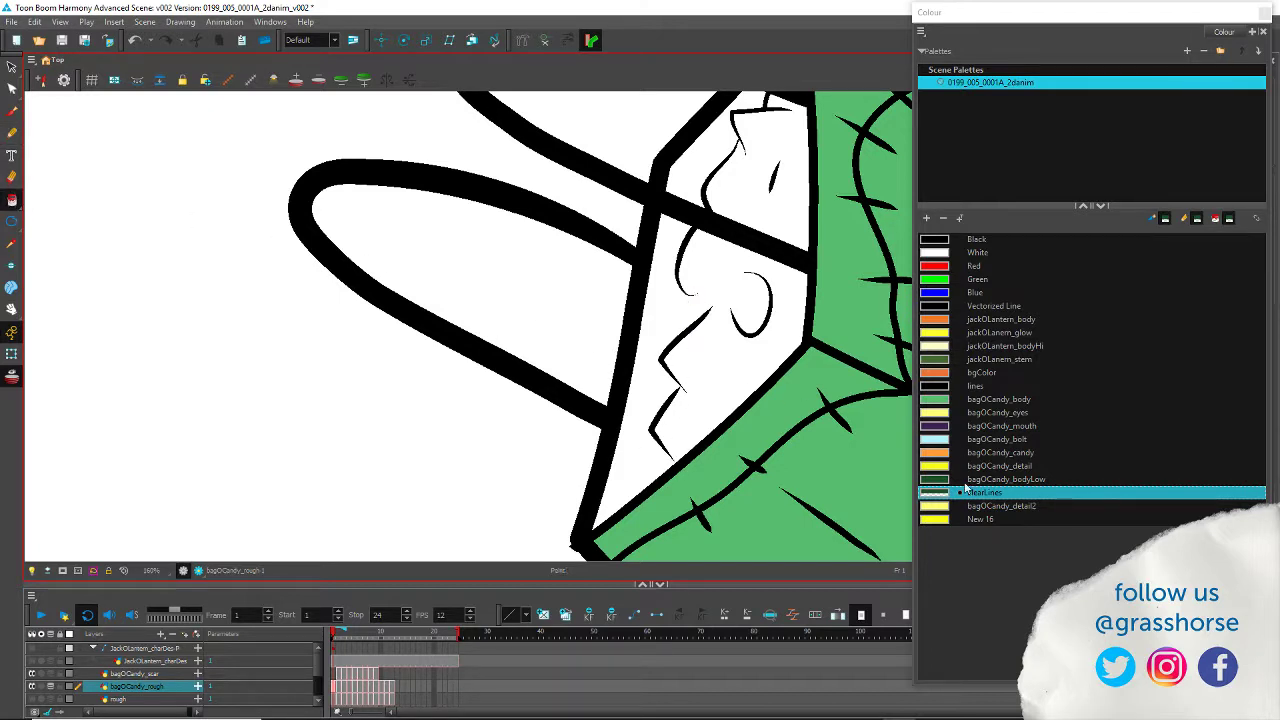
Step: Fill the candy in frame 1 with bagOCandy_candy and the bag's interior behind it with bagOCandy_bodyLow
click(983, 453)
click(709, 361)
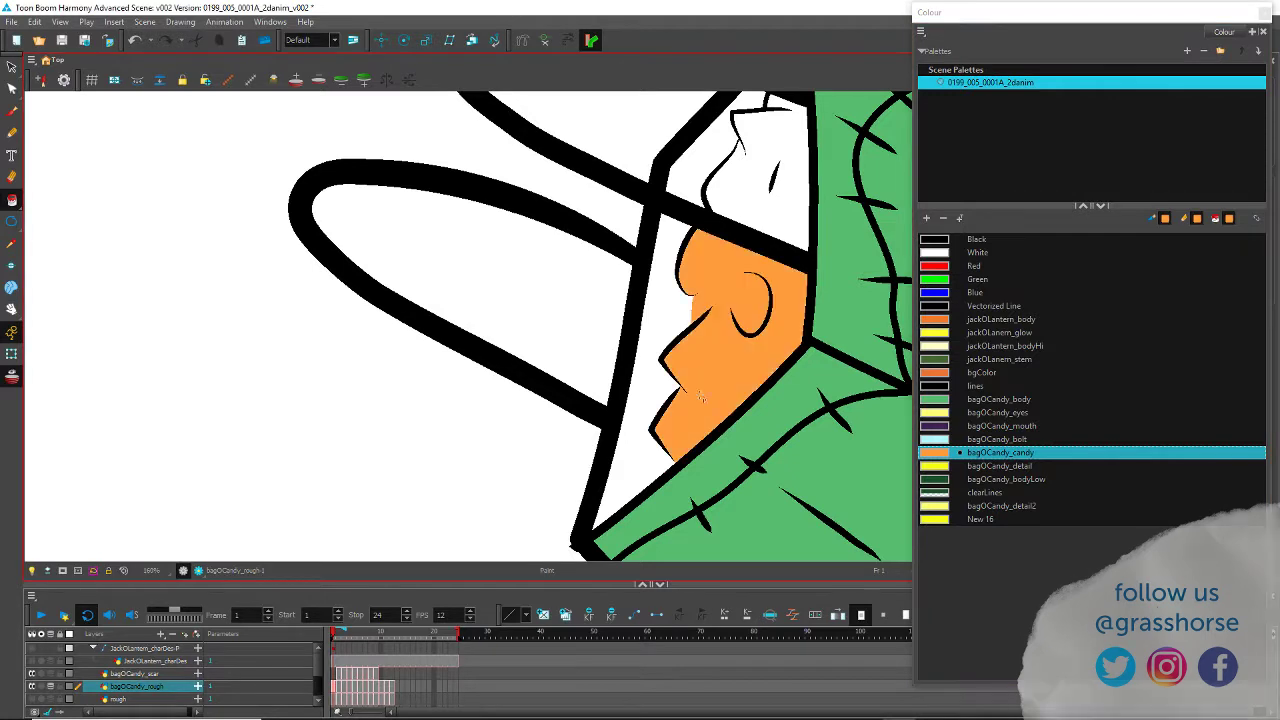
click(740, 197)
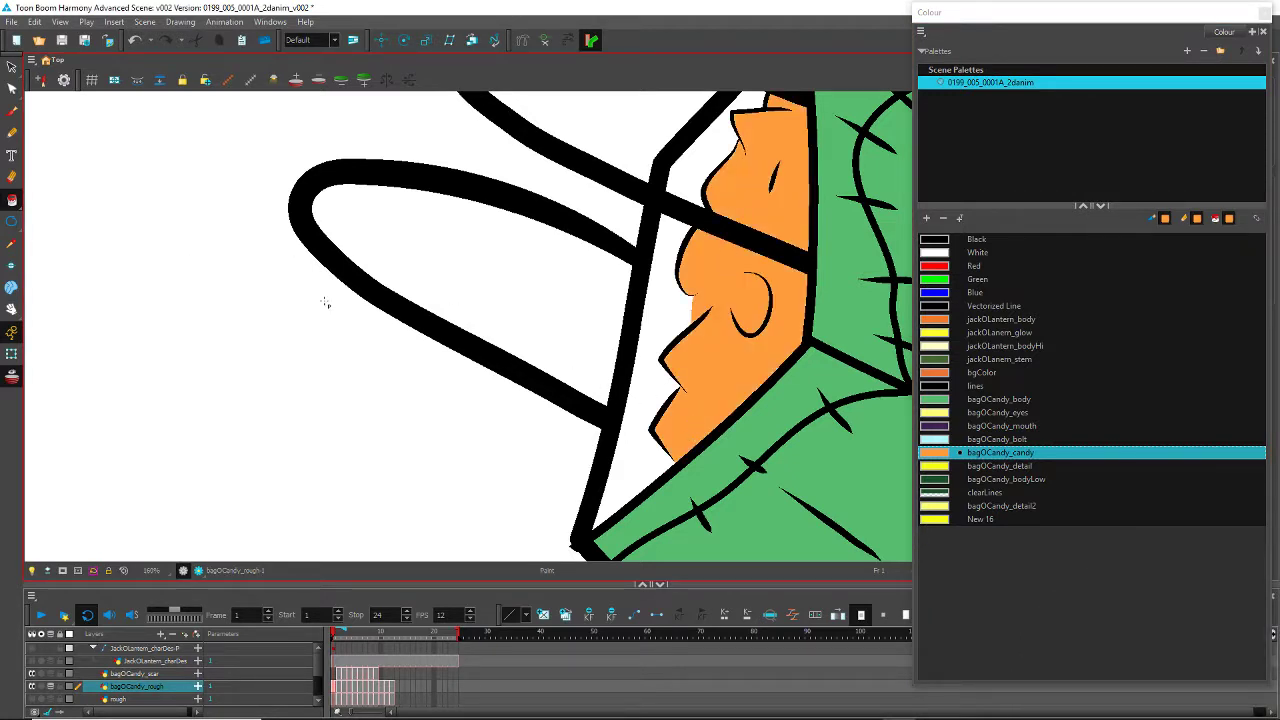
click(977, 480)
click(655, 318)
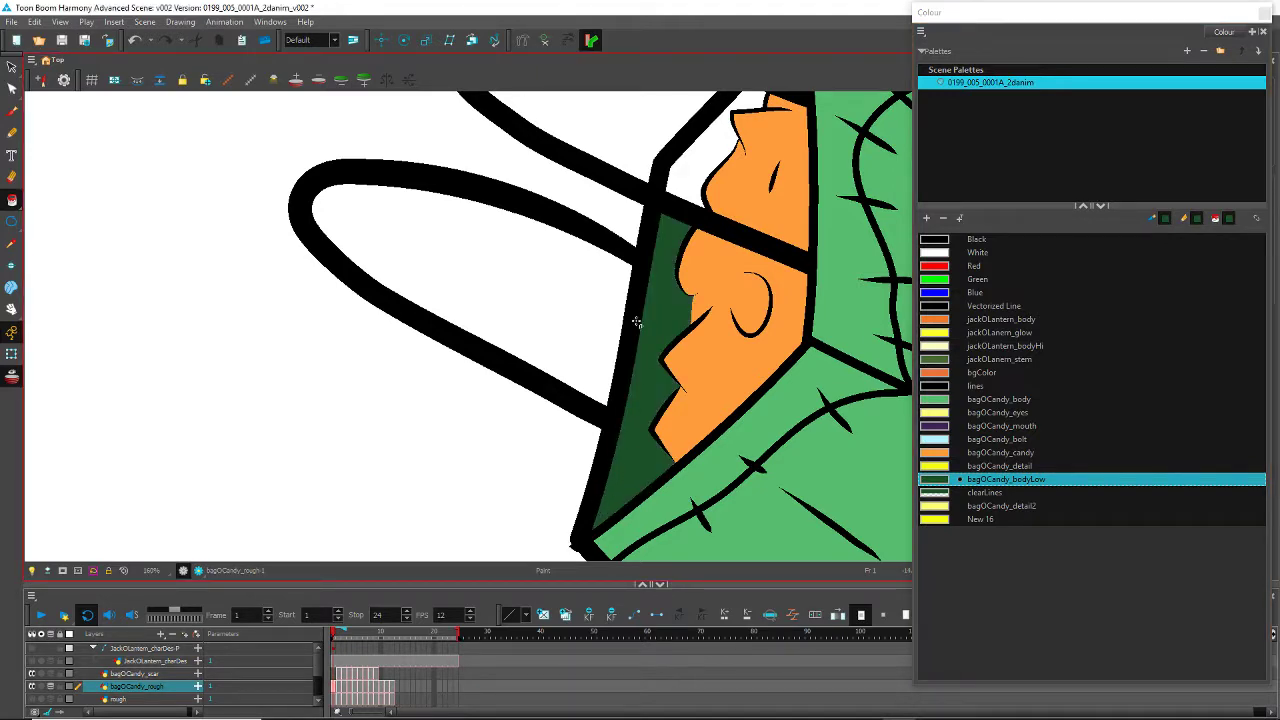
click(679, 177)
Step: Go to frame 2 and close the gap in the candy's outline with a Pencil stroke in the clearLines colour
drag(518, 398, 286, 326)
key(period)
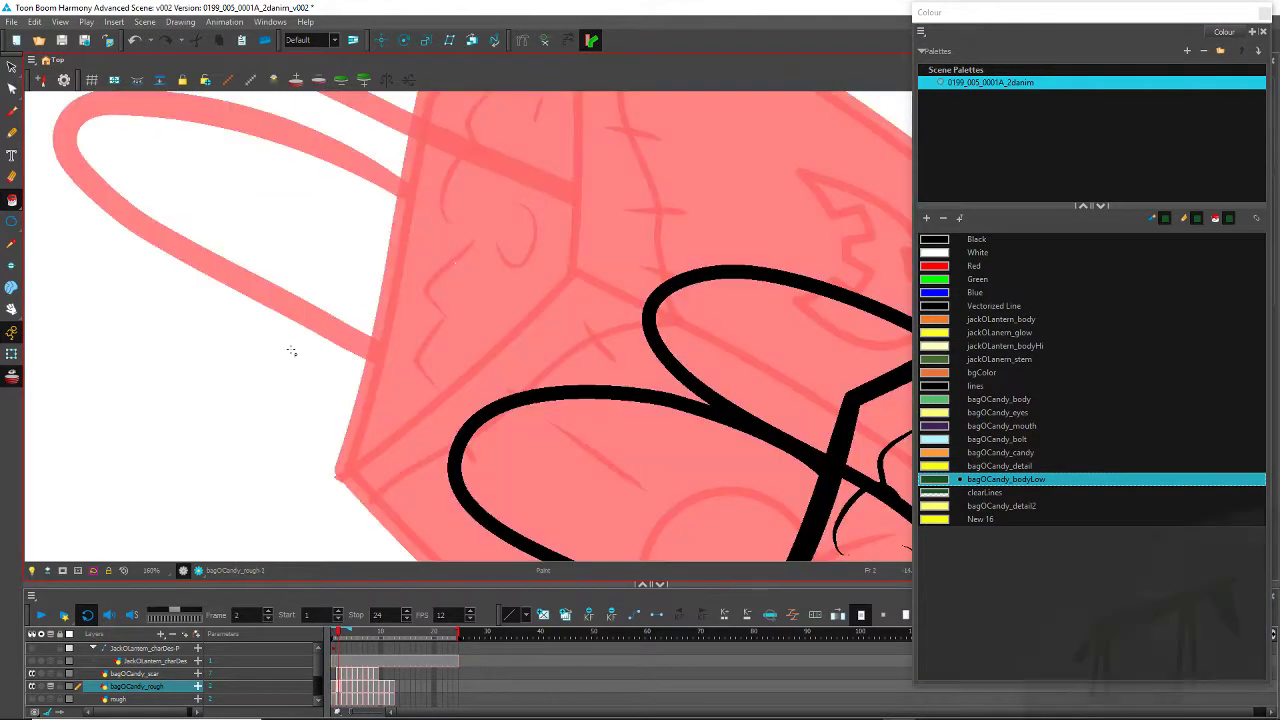
drag(744, 496, 308, 228)
click(11, 132)
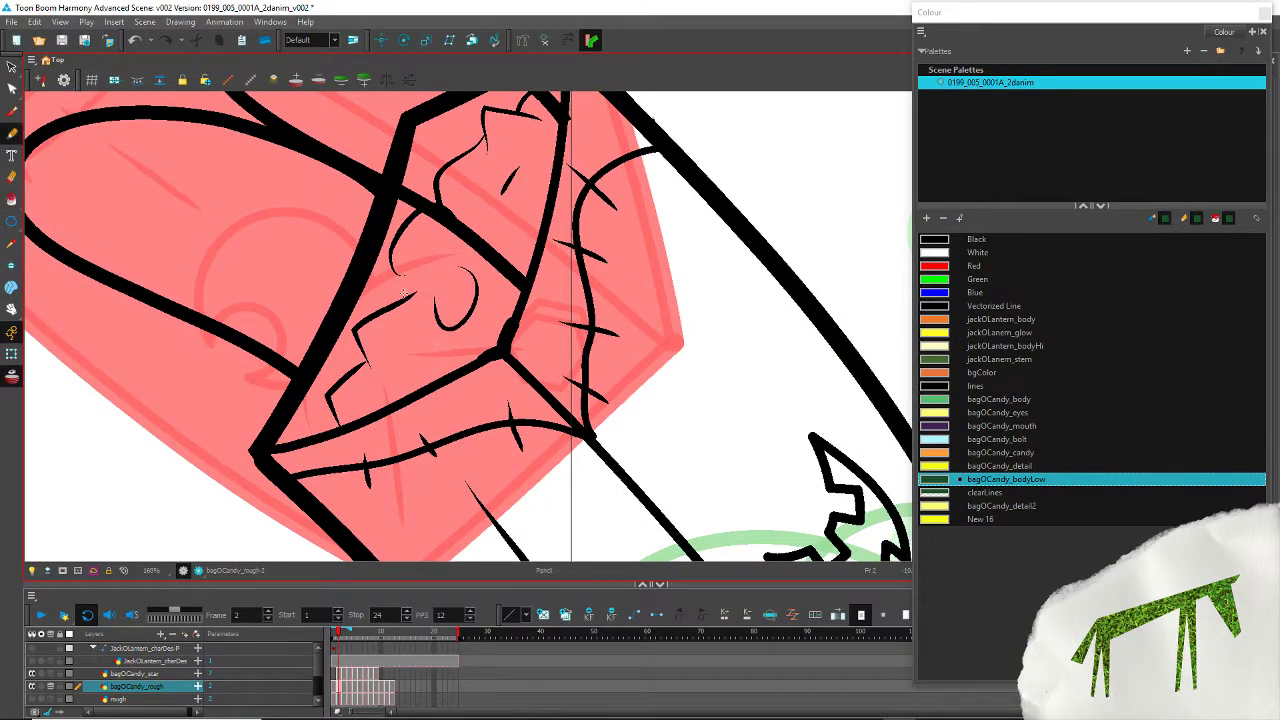
drag(402, 274, 396, 304)
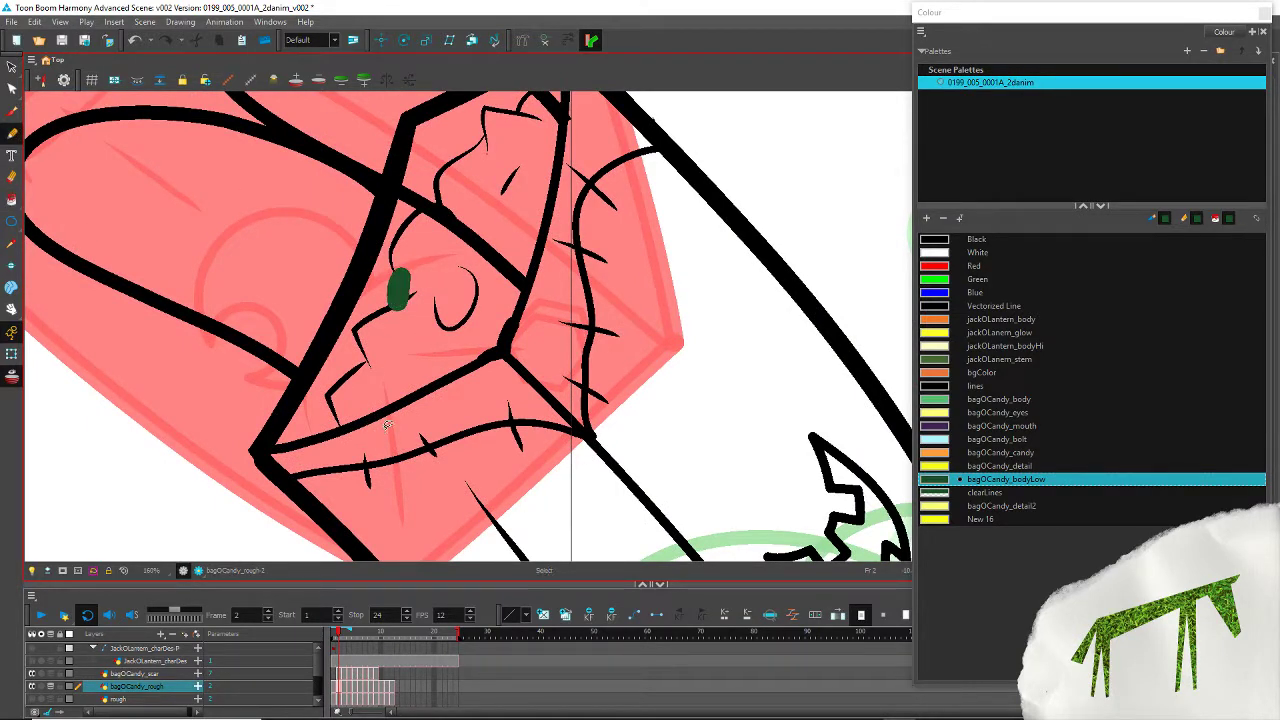
key(ctrl+z)
click(984, 492)
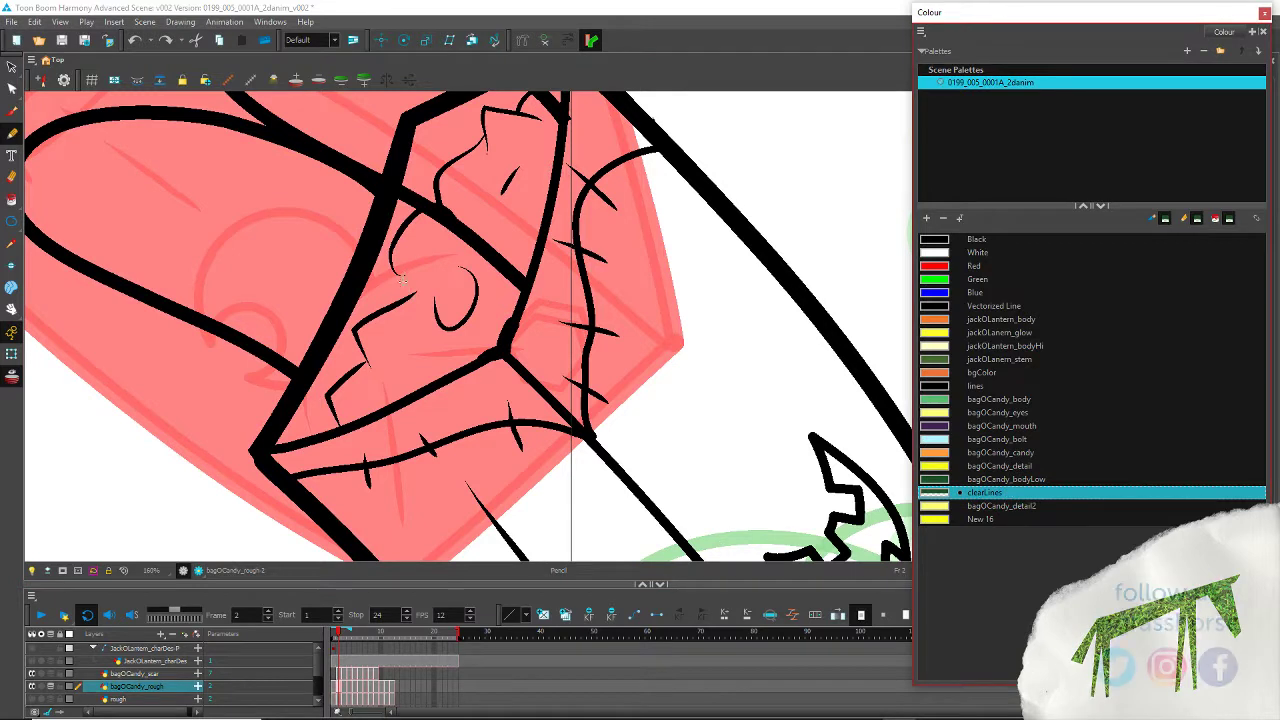
drag(402, 282, 382, 317)
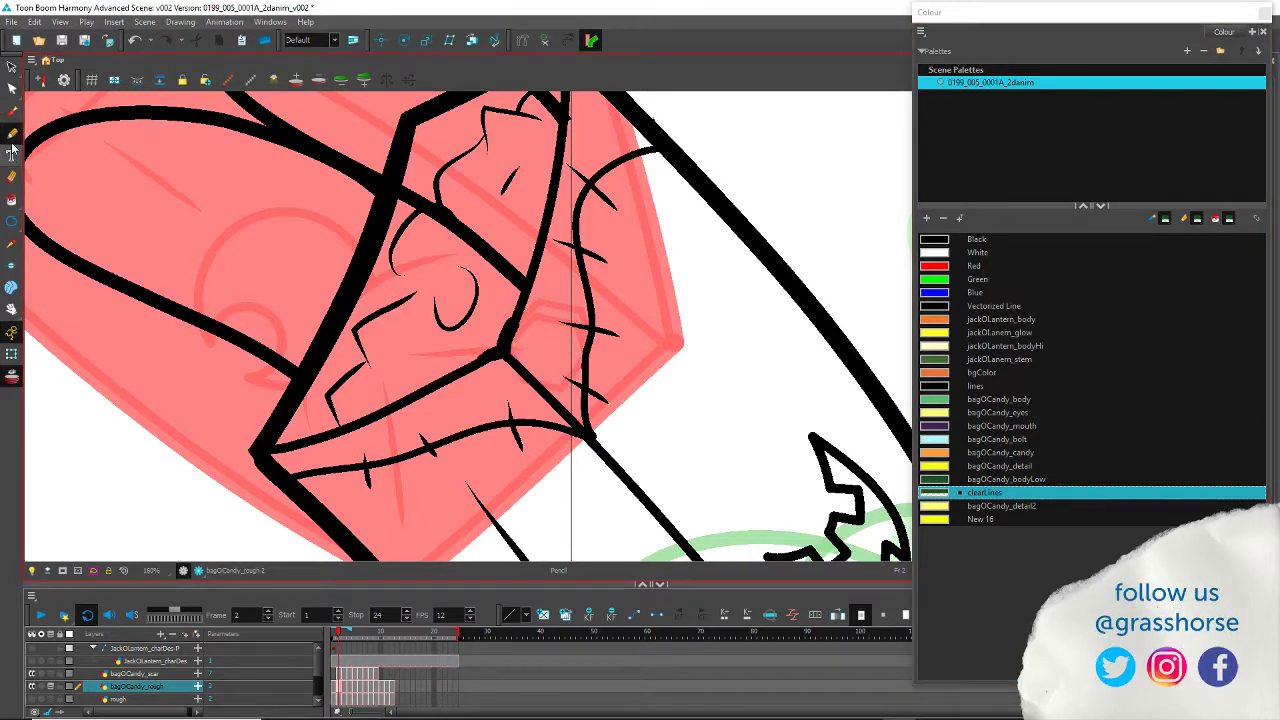
Step: Fill the candy in frame 2 with bagOCandy_candy and the bag's interior behind it with bagOCandy_bodyLow
click(980, 454)
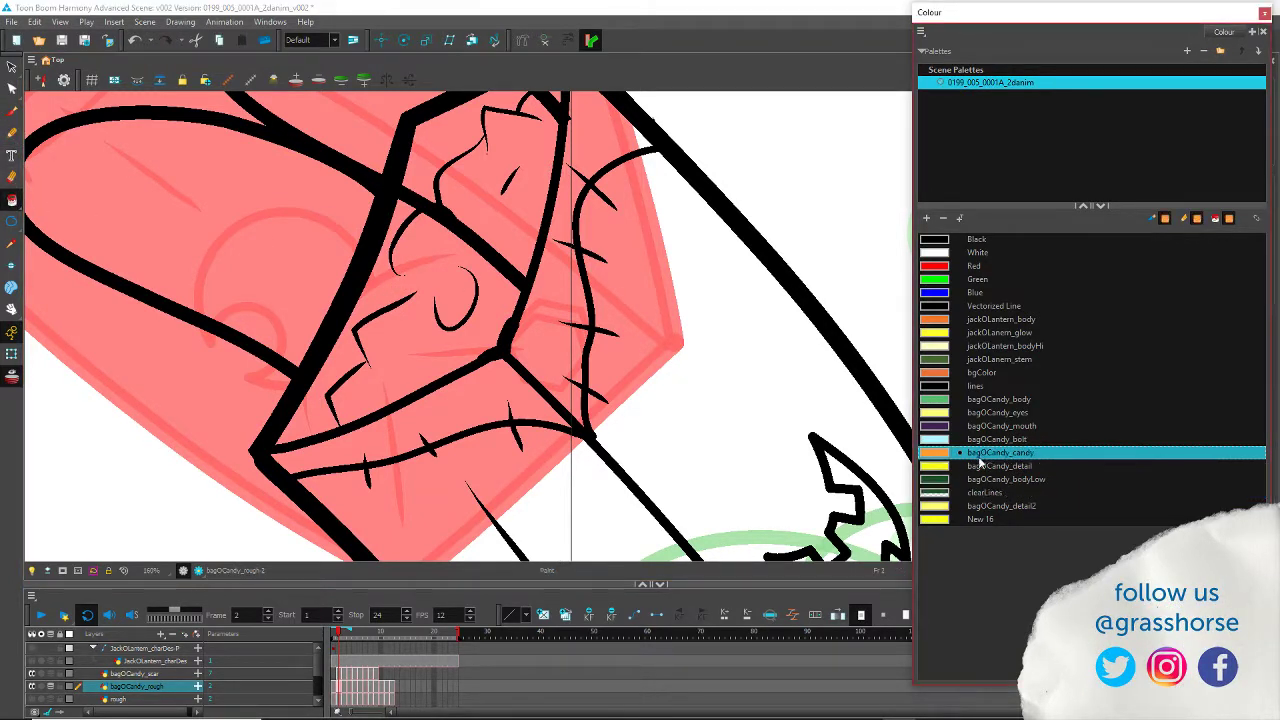
click(424, 292)
click(500, 193)
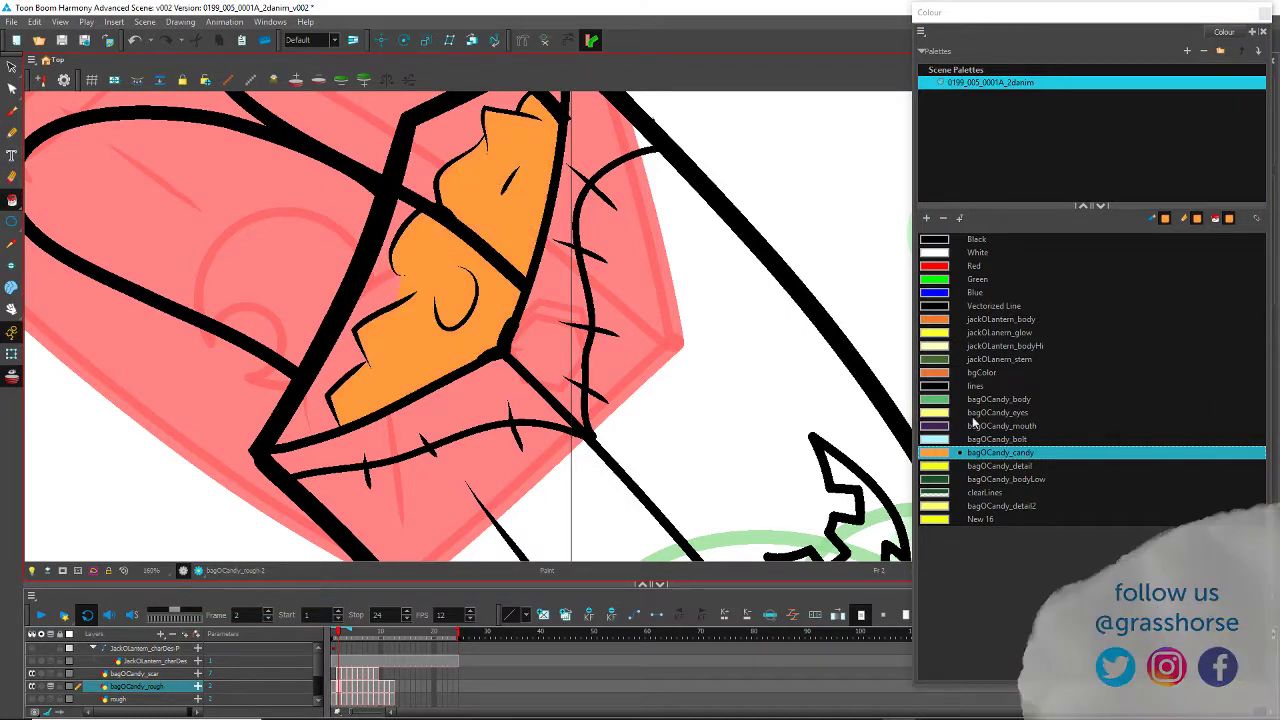
click(980, 479)
click(412, 157)
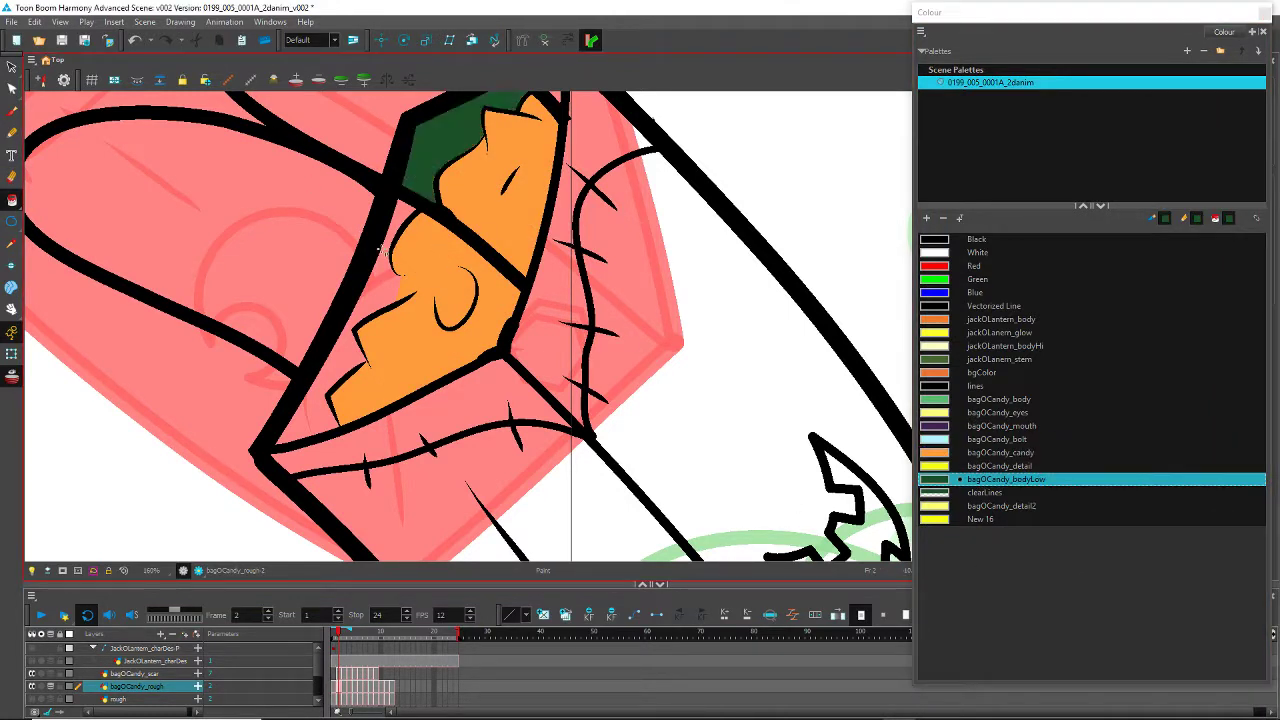
click(381, 250)
click(337, 374)
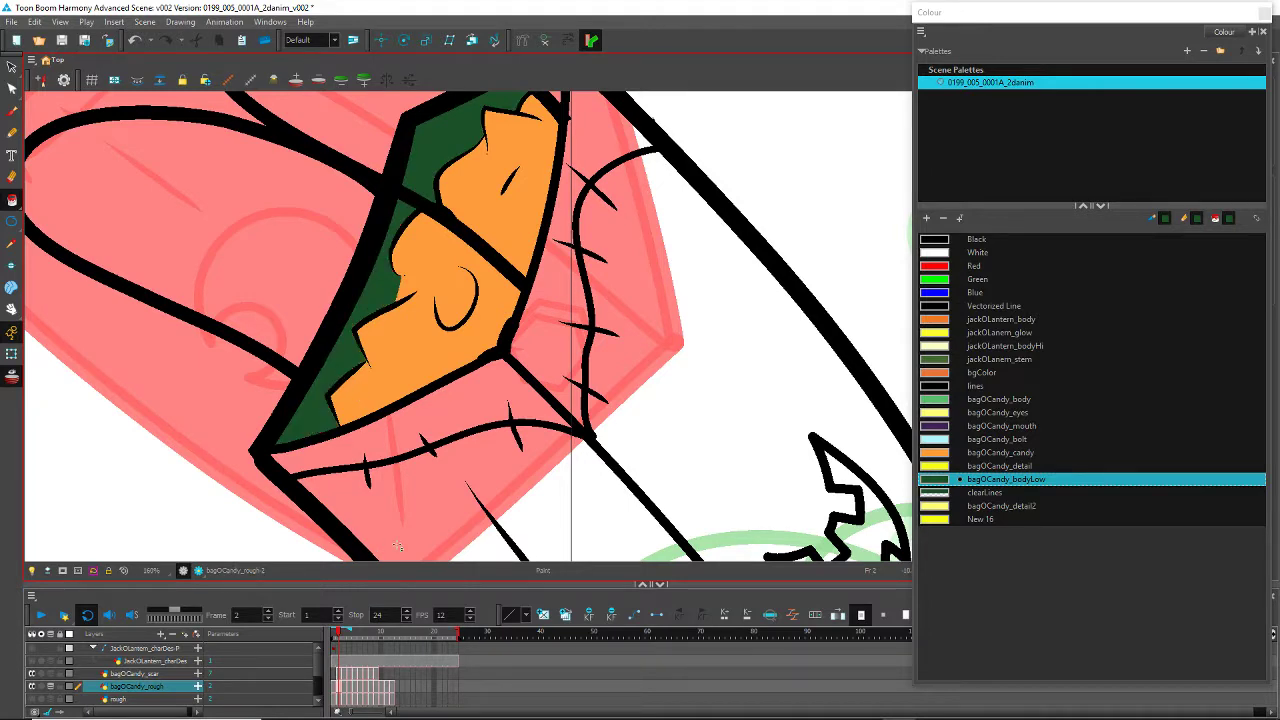
drag(402, 418, 354, 313)
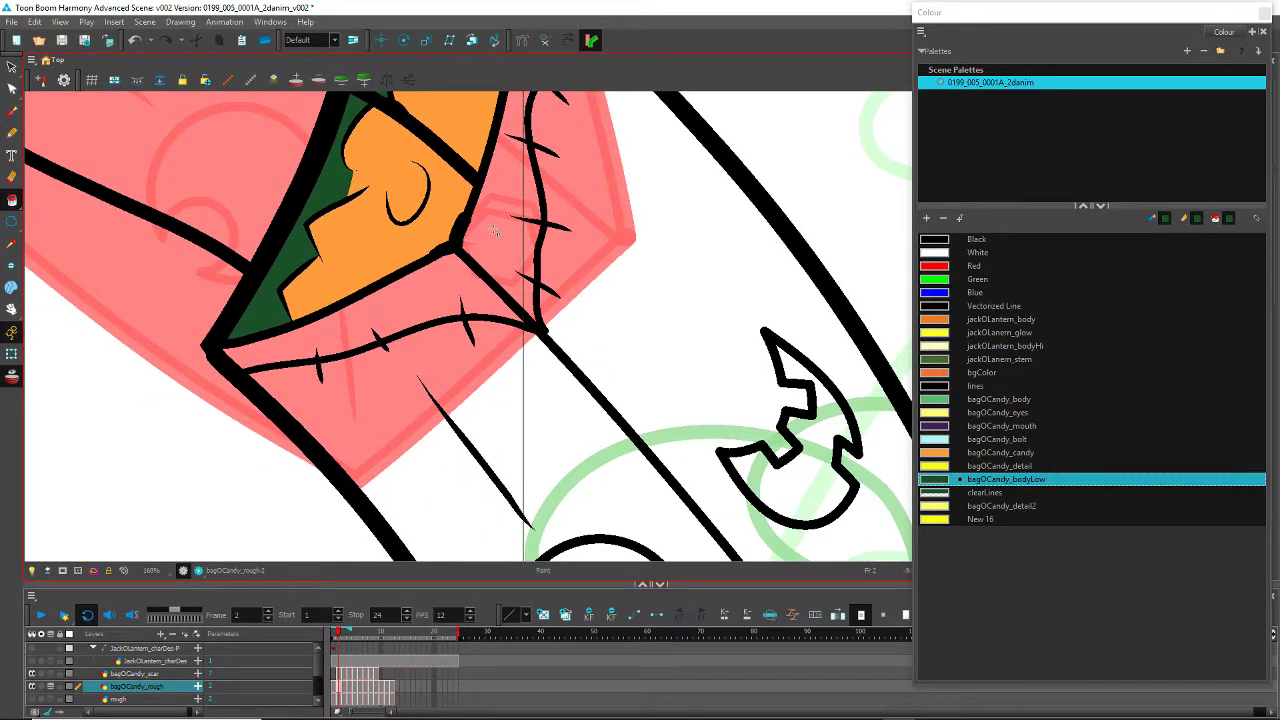
click(978, 387)
click(980, 399)
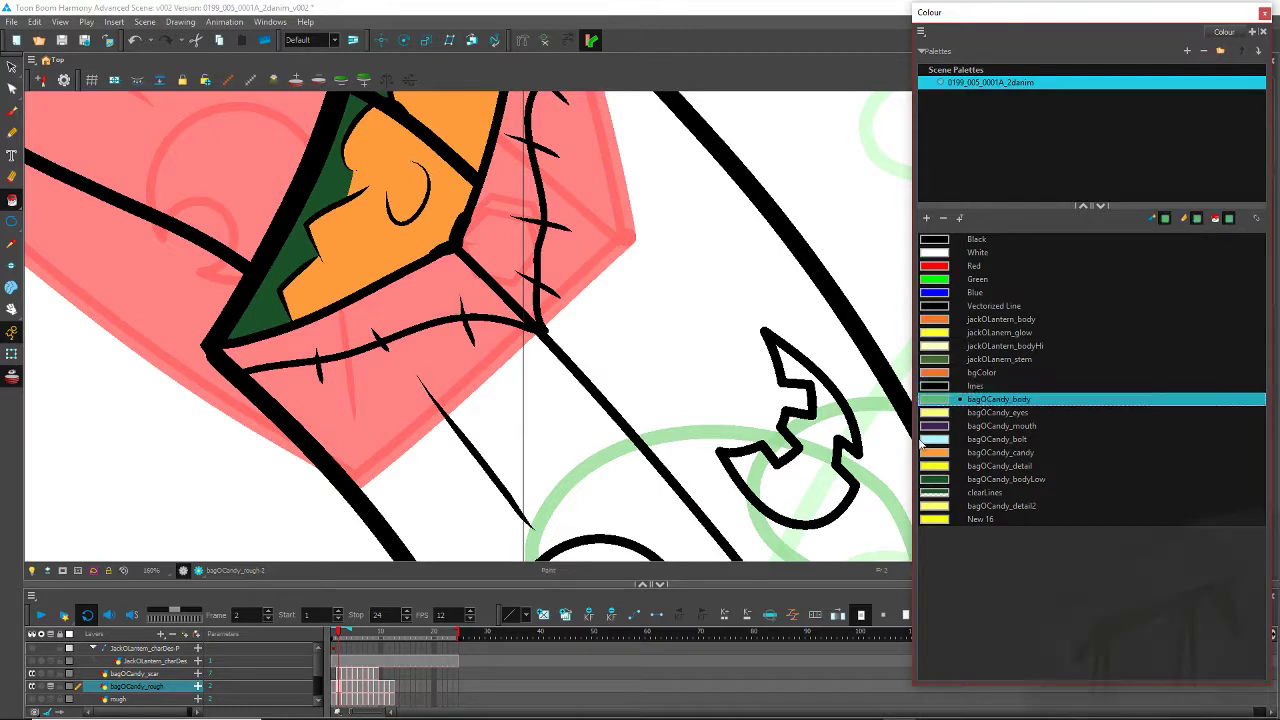
drag(523, 423, 414, 349)
click(453, 352)
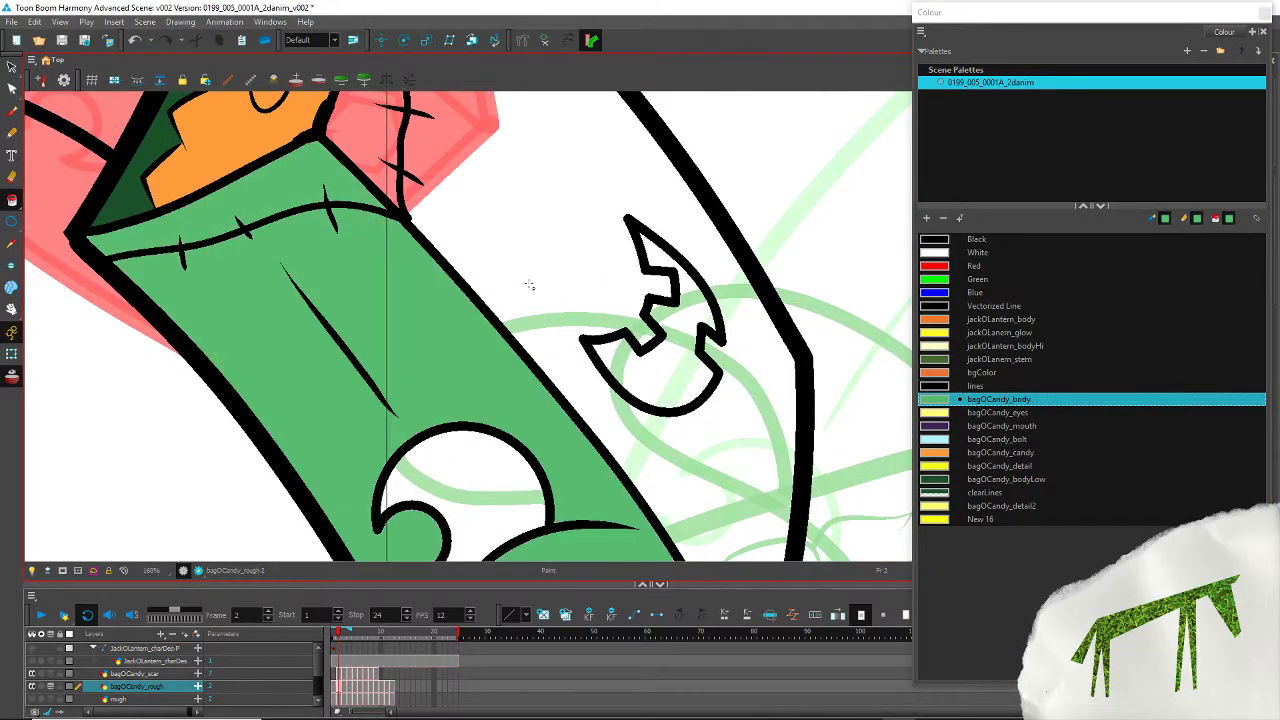
click(527, 288)
mouse_move(646, 483)
mouse_down()
mouse_move(541, 248)
mouse_move(573, 260)
mouse_up()
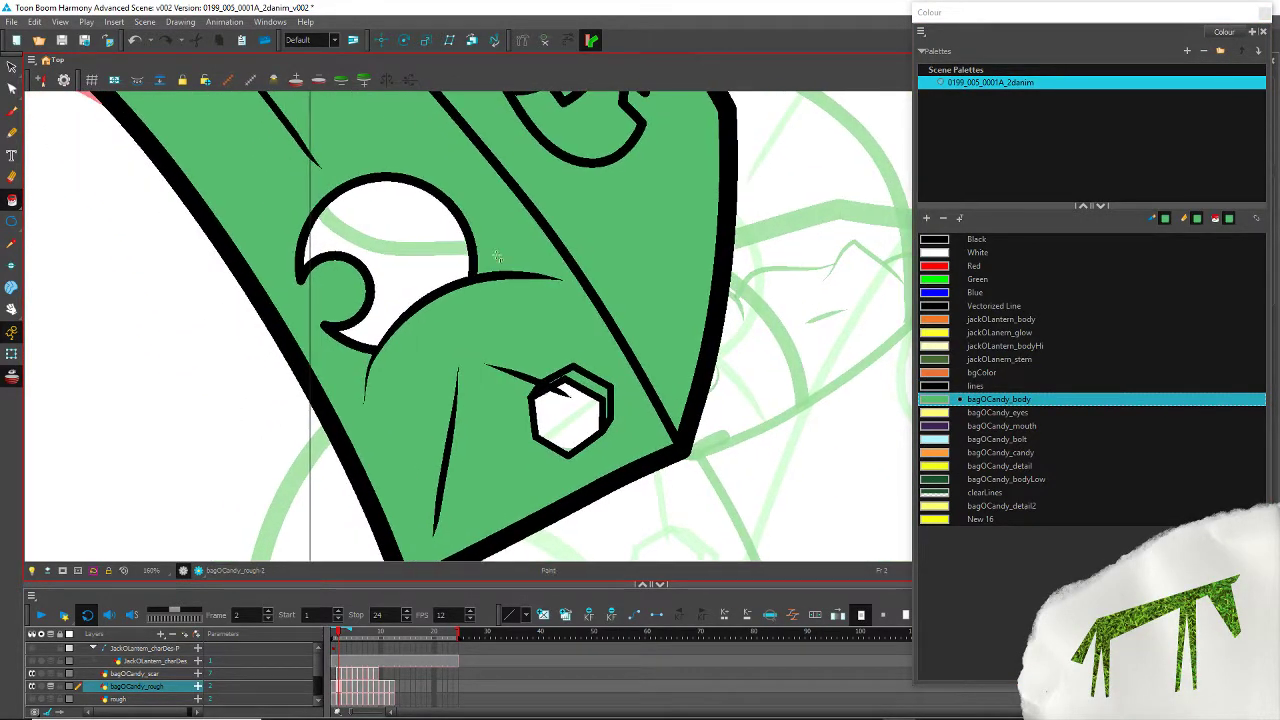
key(ctrl+z)
key(ctrl+z)
Step: Fill the bolt in frame 2 with bagOCandy_bolt and both sides of the bag around it with bagOCandy_body
click(978, 440)
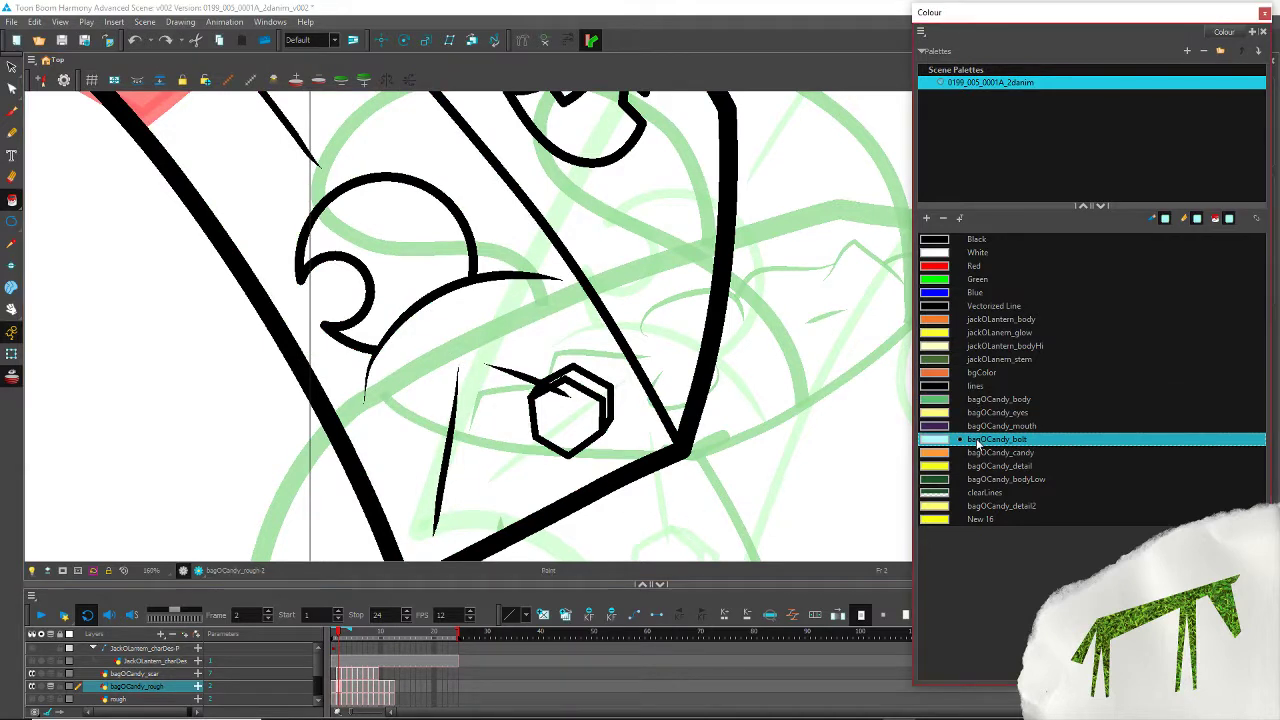
click(570, 395)
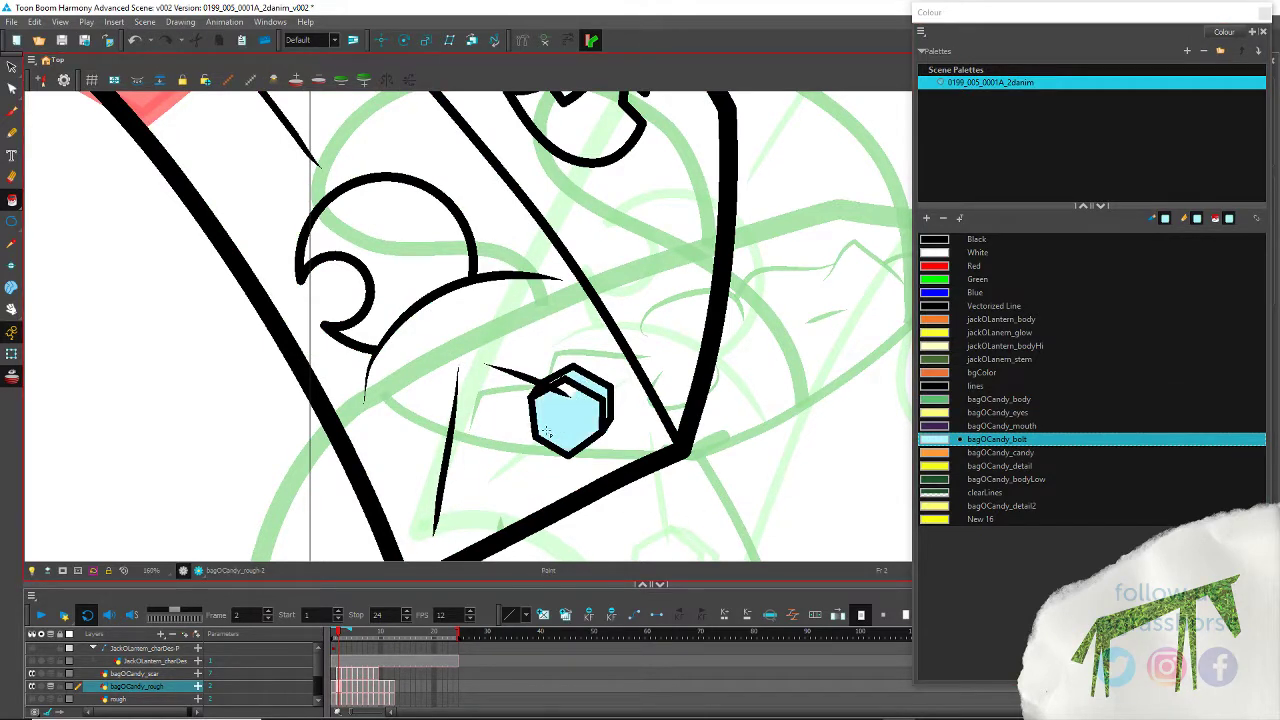
click(978, 399)
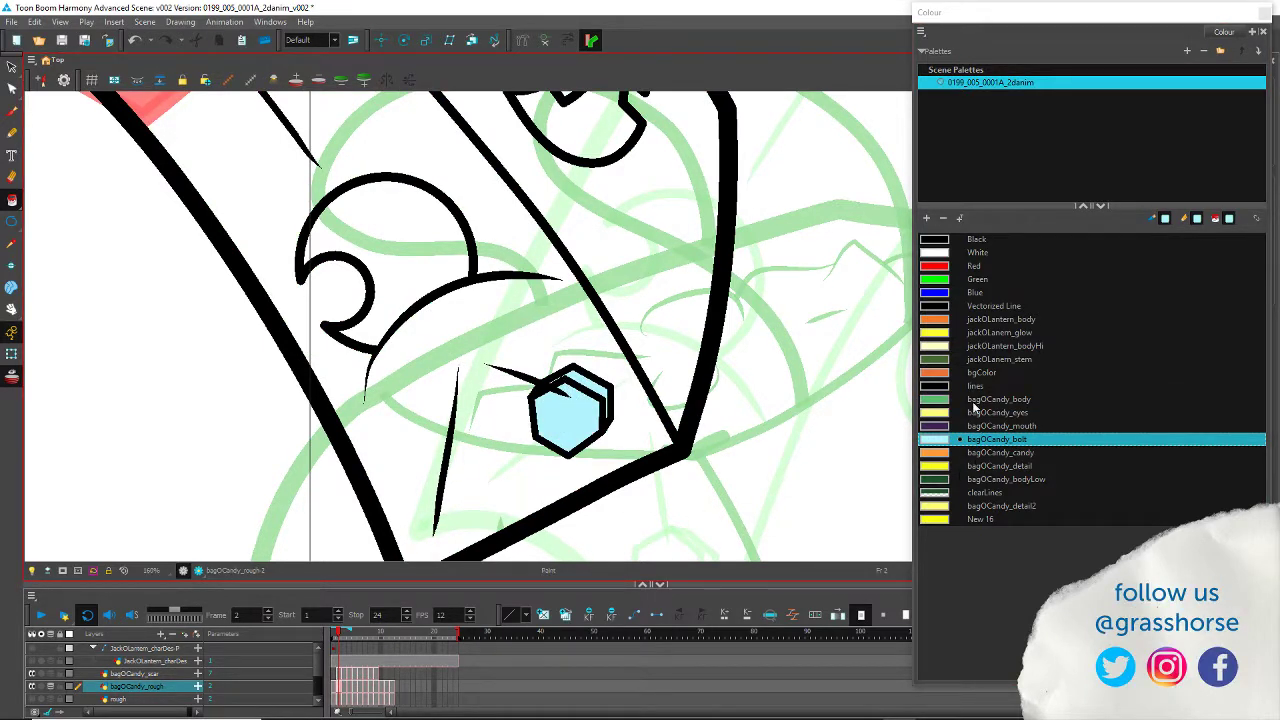
click(557, 322)
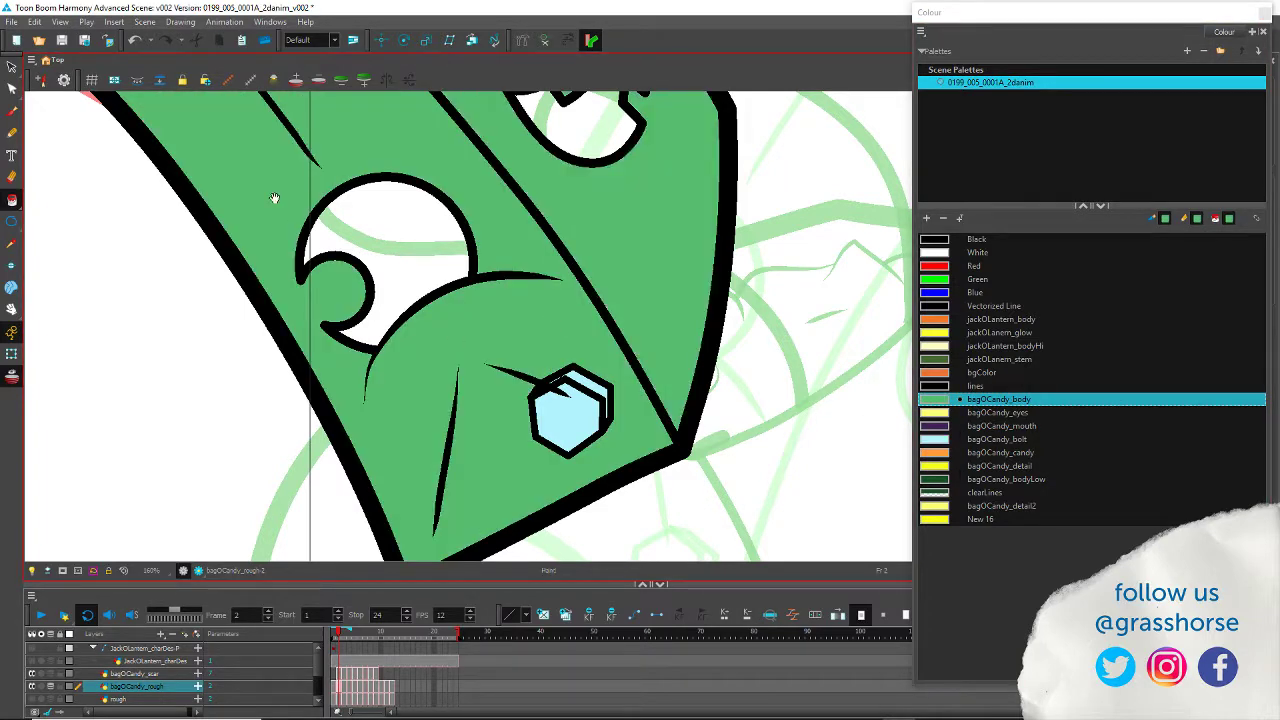
Step: Fill the small unpainted candy piece in the upper corner of the bag's opening in frame 2 with bagOCandy_candy
mouse_move(274, 200)
mouse_down()
mouse_move(374, 446)
mouse_move(500, 534)
mouse_move(528, 591)
mouse_move(564, 623)
mouse_up()
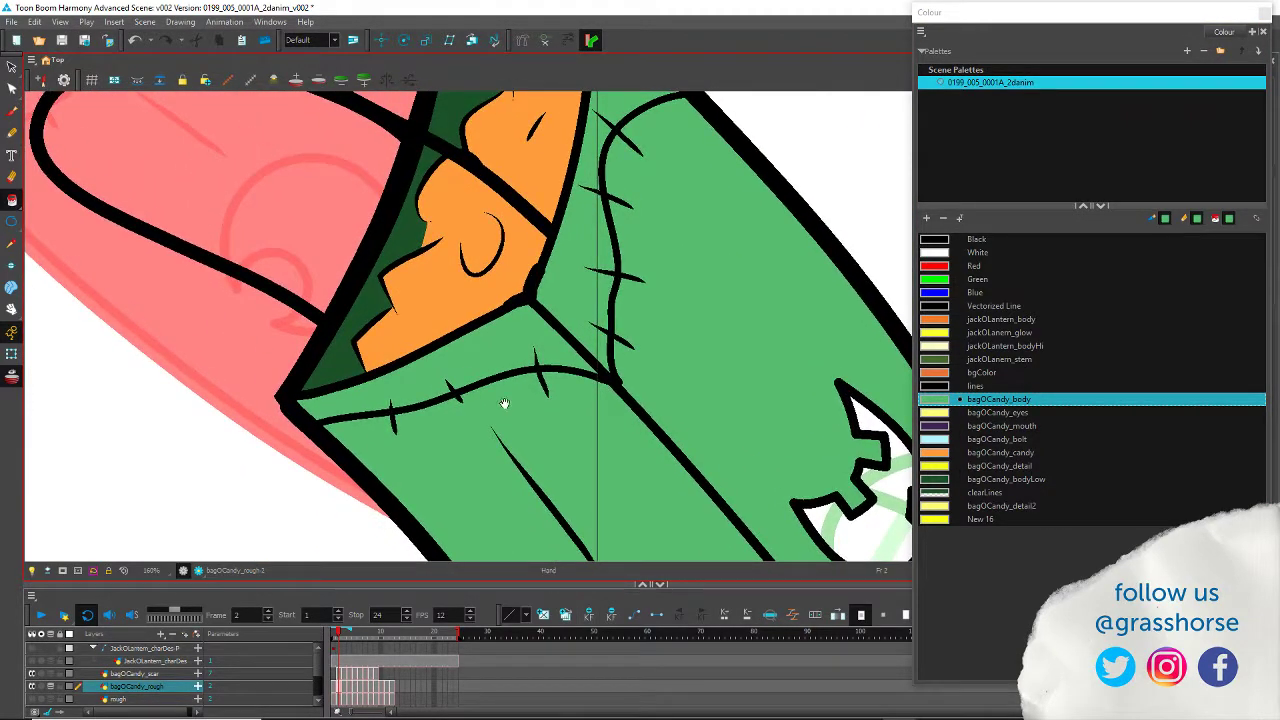
mouse_move(505, 403)
mouse_down()
mouse_move(526, 526)
mouse_move(546, 485)
mouse_up()
click(12, 66)
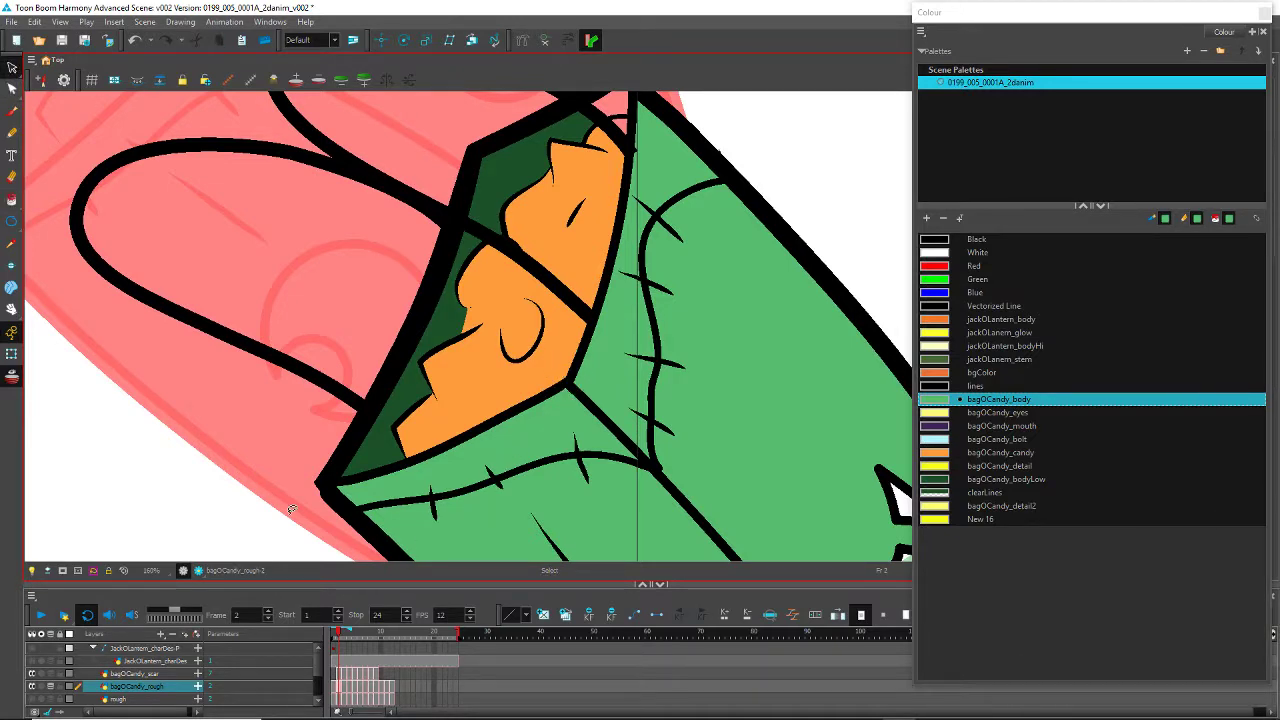
drag(520, 270, 425, 444)
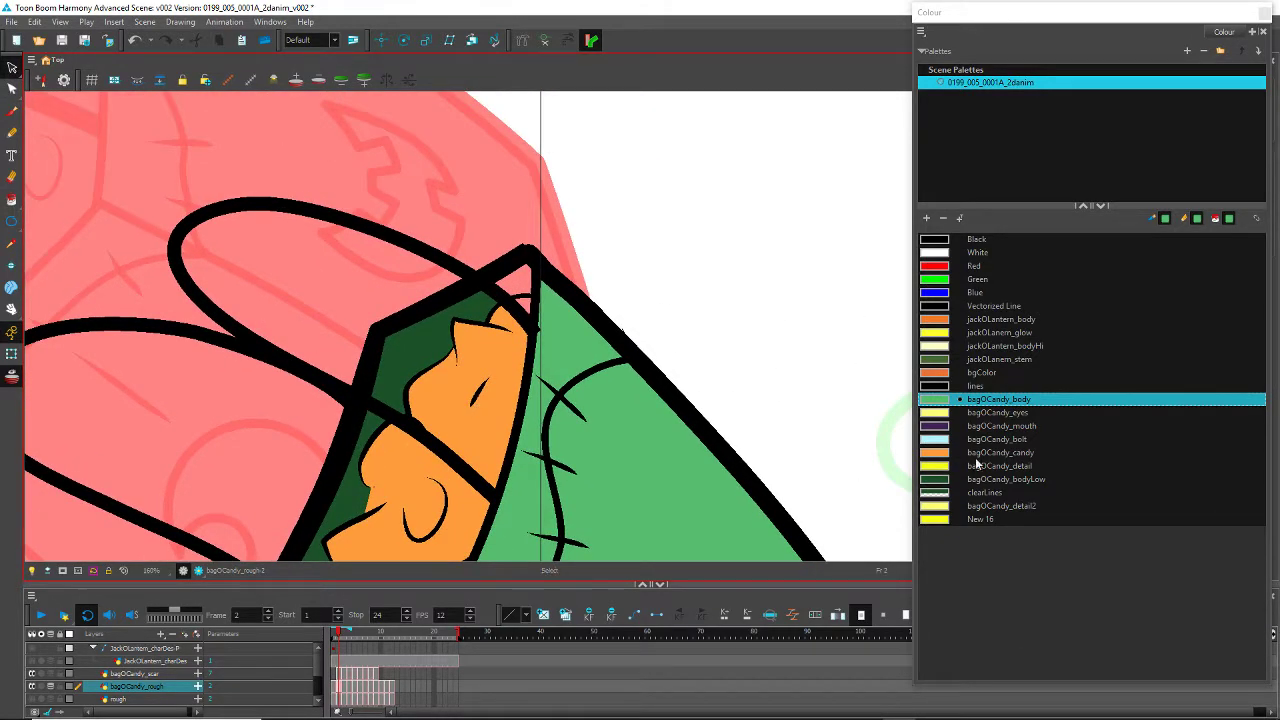
click(976, 458)
click(521, 309)
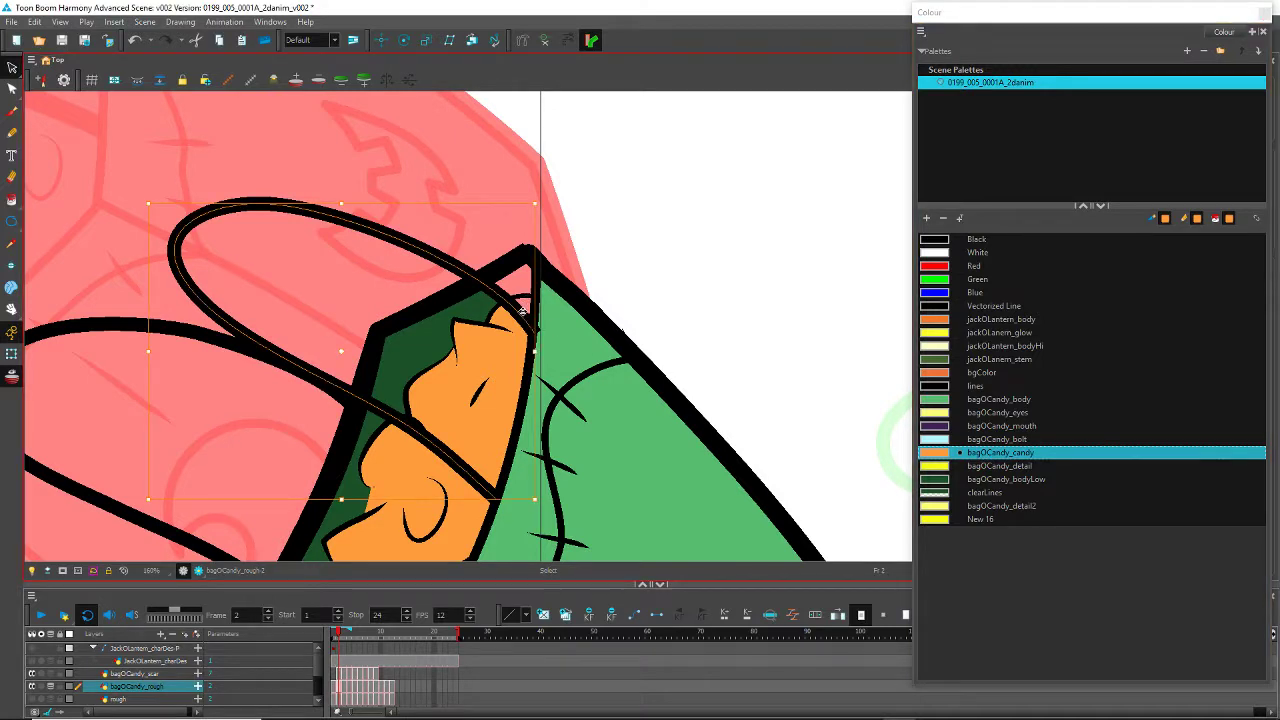
click(12, 200)
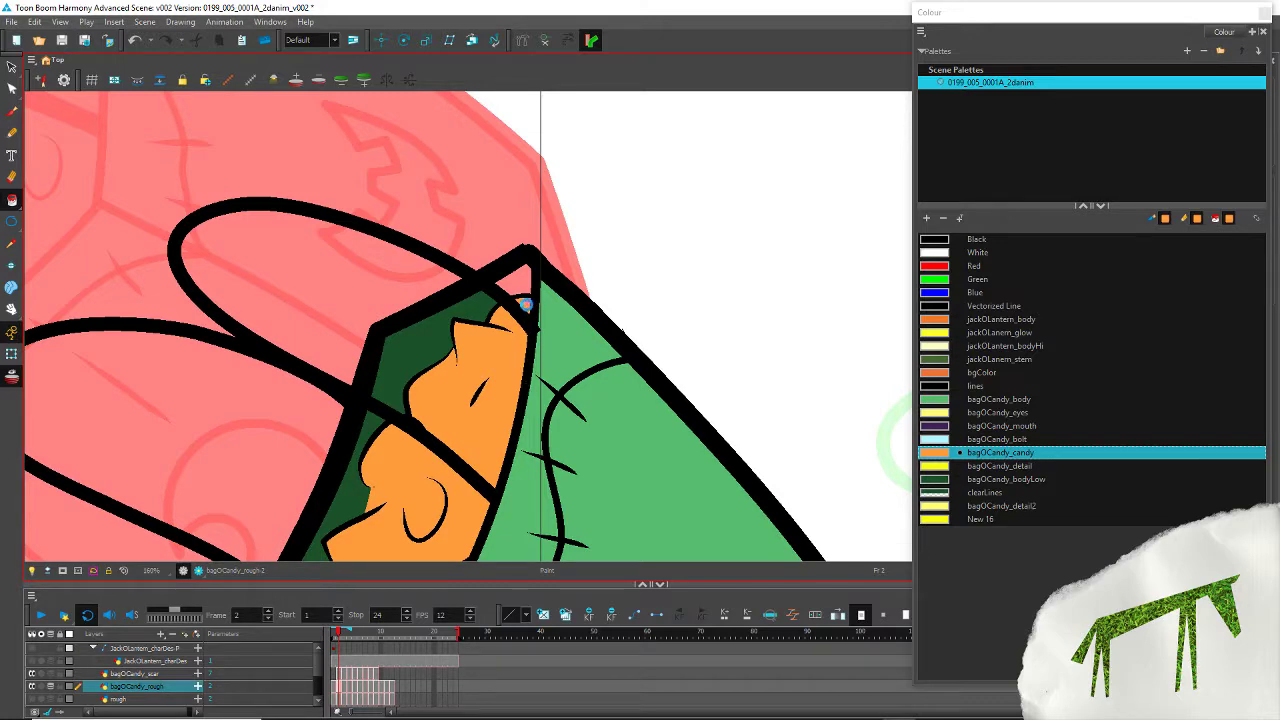
click(524, 304)
scroll(507, 201, up, 5)
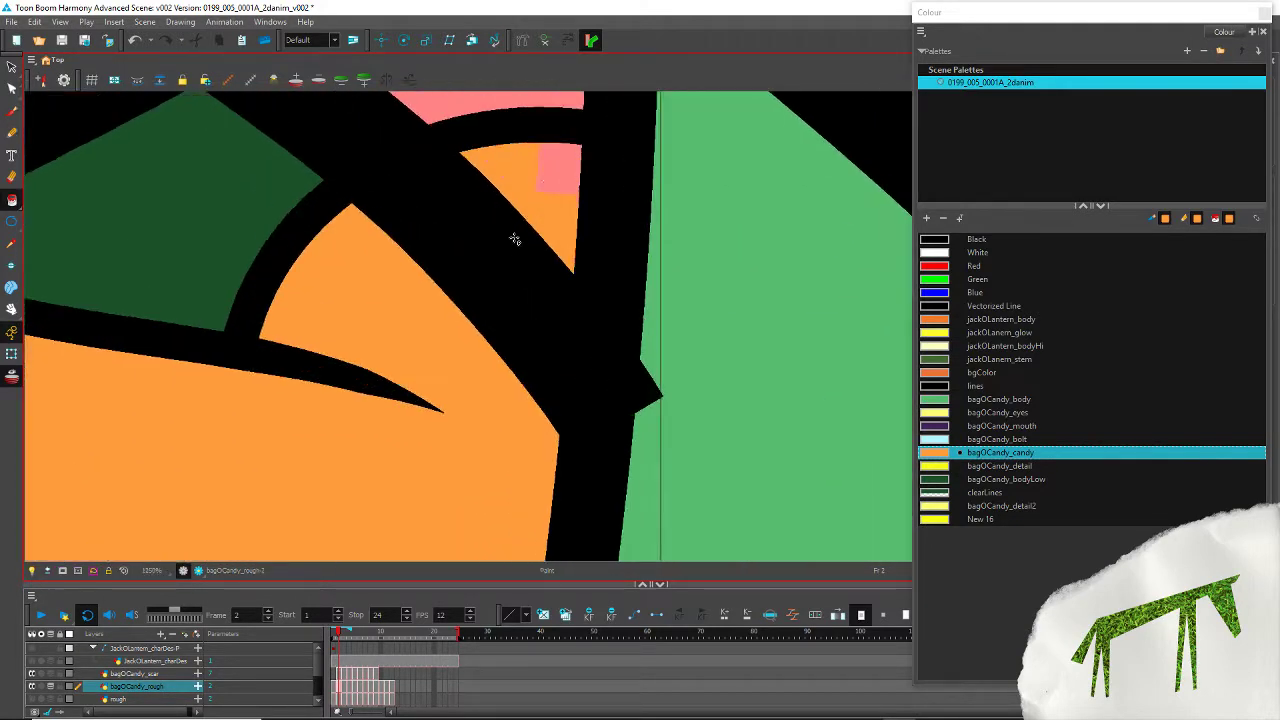
click(570, 165)
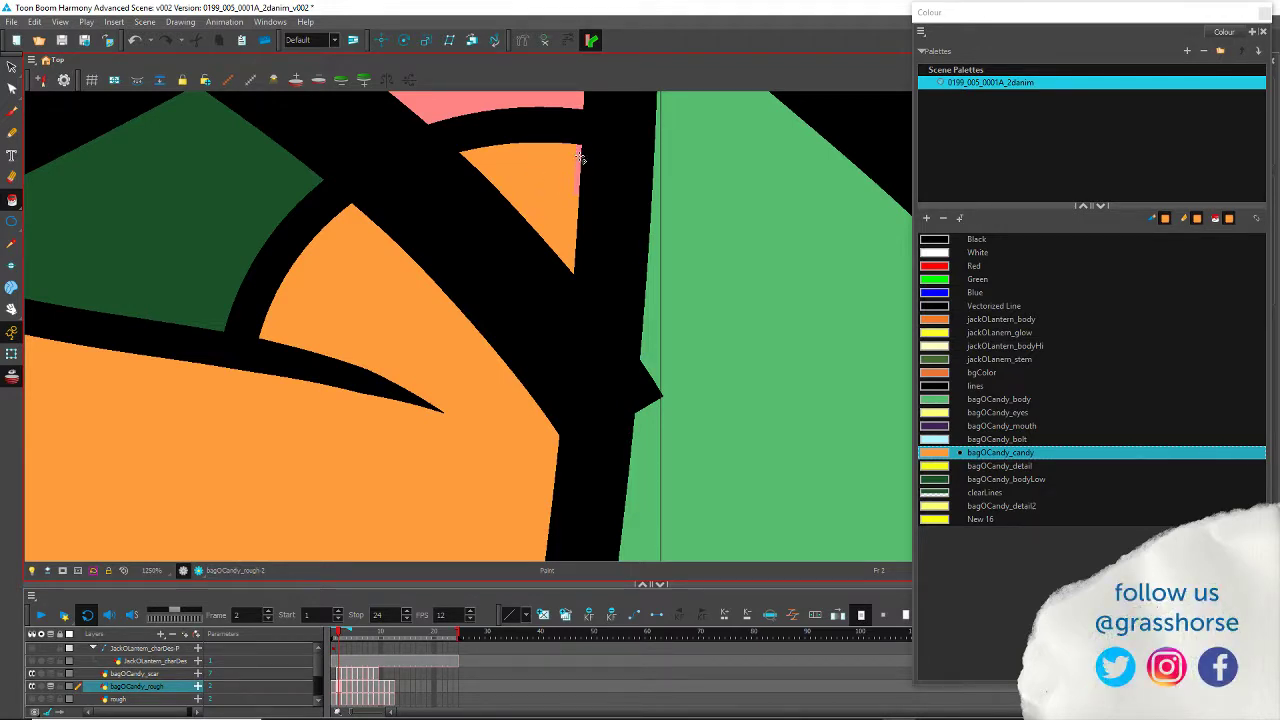
Step: Cut away the stray handle line end poking past the edge of the bag's opening in frame 2 with the Cutter
scroll(405, 138, down, 2)
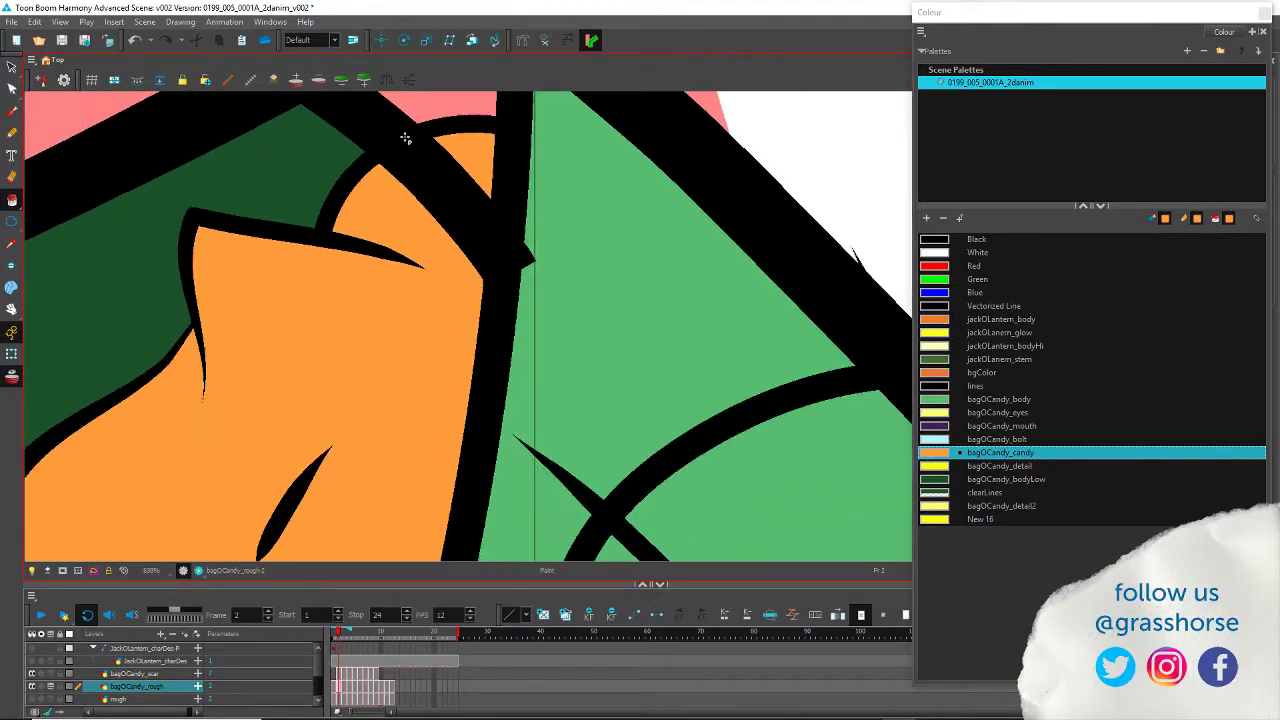
drag(368, 212, 546, 392)
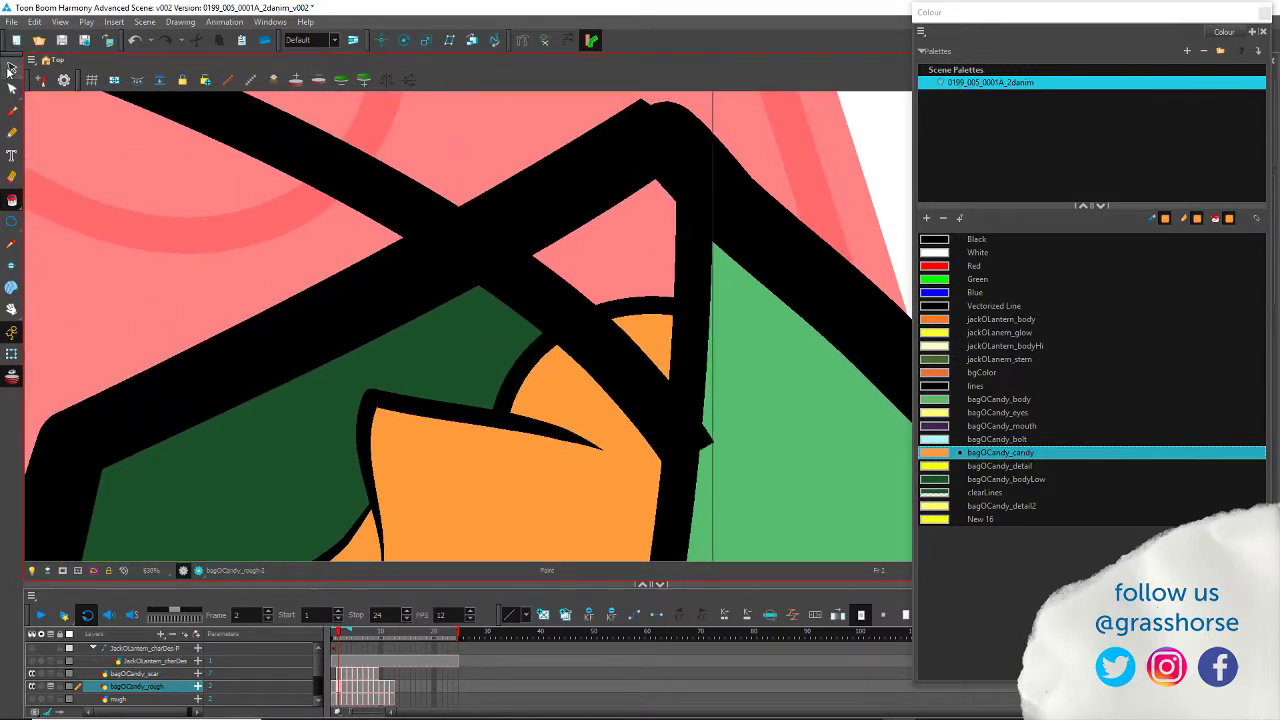
click(10, 70)
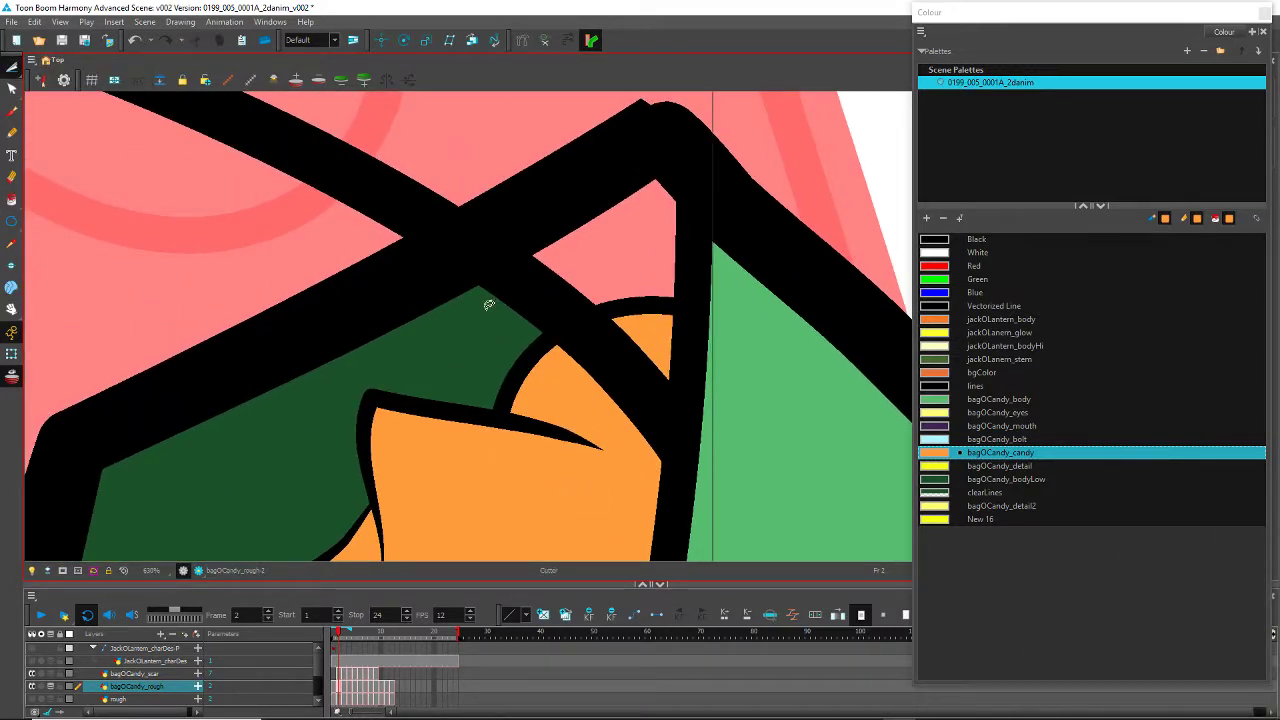
scroll(341, 315, up, 3)
Step: Fill the remaining interior gap at the upper corner of the bag's opening in frame 2 with bagOCandy_bodyLow
key(alt+i)
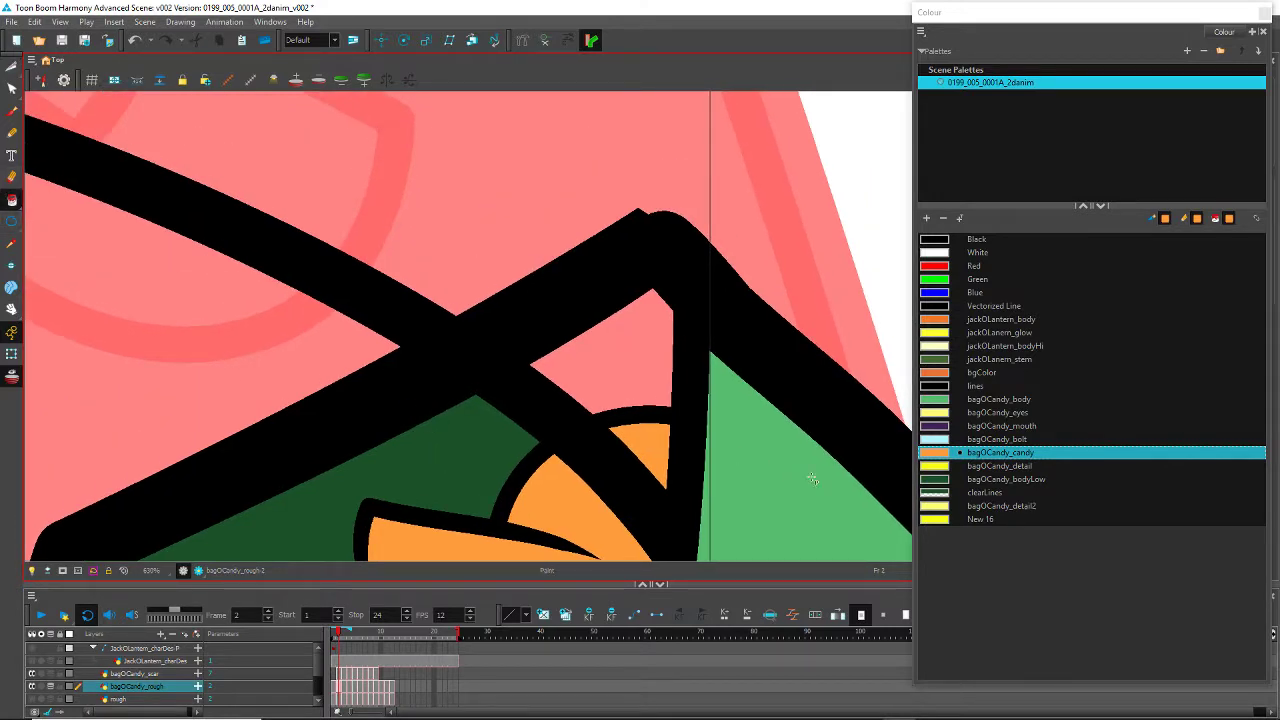
click(982, 482)
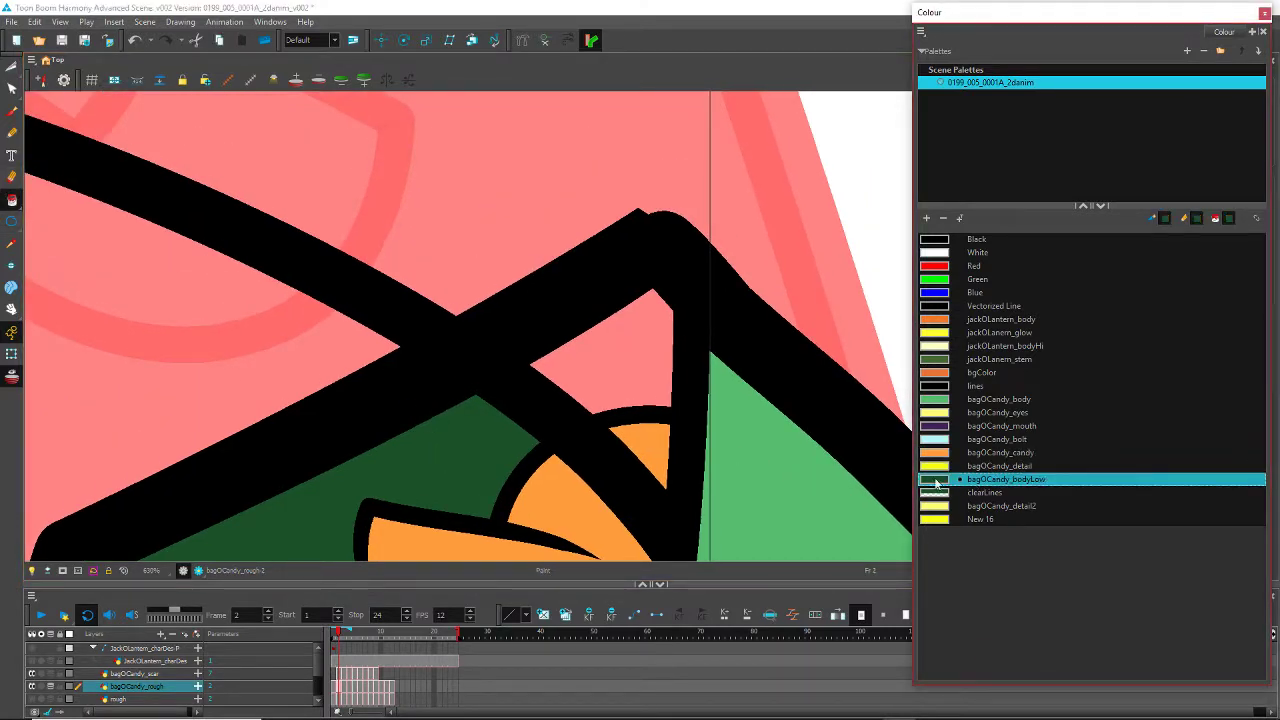
click(593, 384)
scroll(227, 388, down, 5)
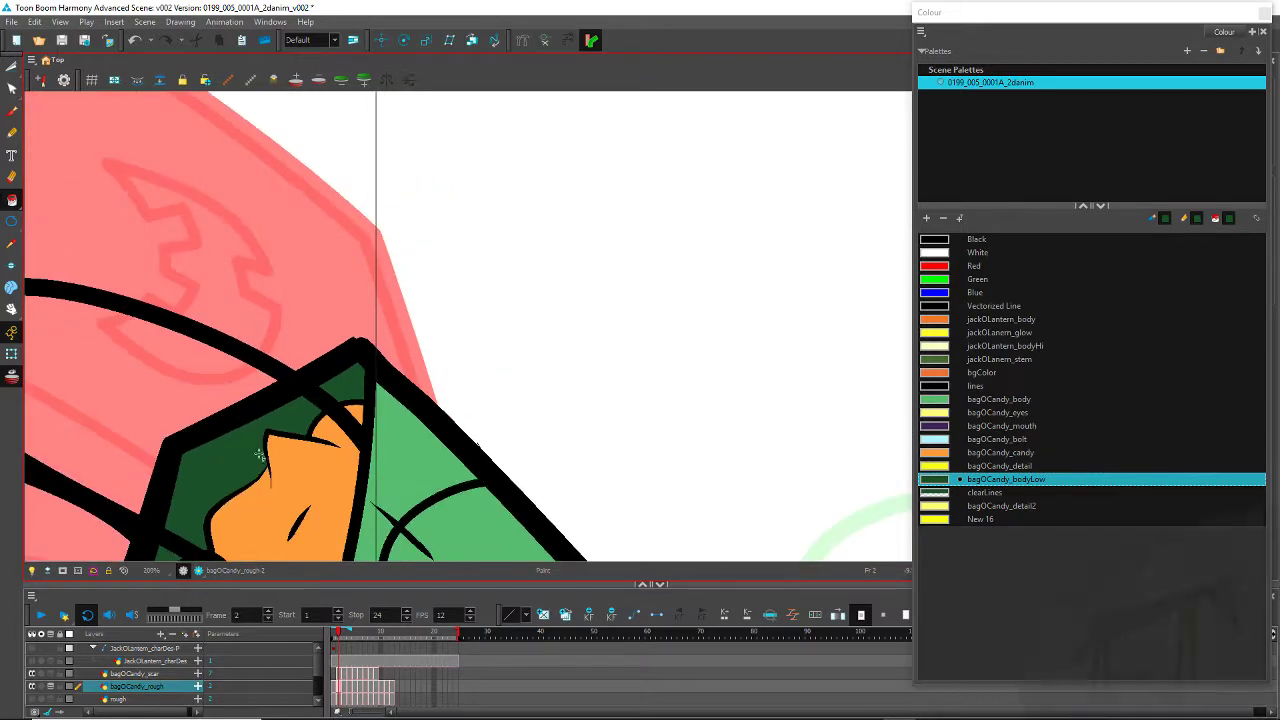
Step: Fill the round eye in frame 2 with bagOCandy_eyes and the jagged crescent on the bag's side with bagOCandy_mouth
mouse_move(297, 421)
mouse_down()
mouse_move(434, 249)
mouse_move(503, 90)
mouse_up()
drag(495, 385, 462, 227)
scroll(426, 265, down, 5)
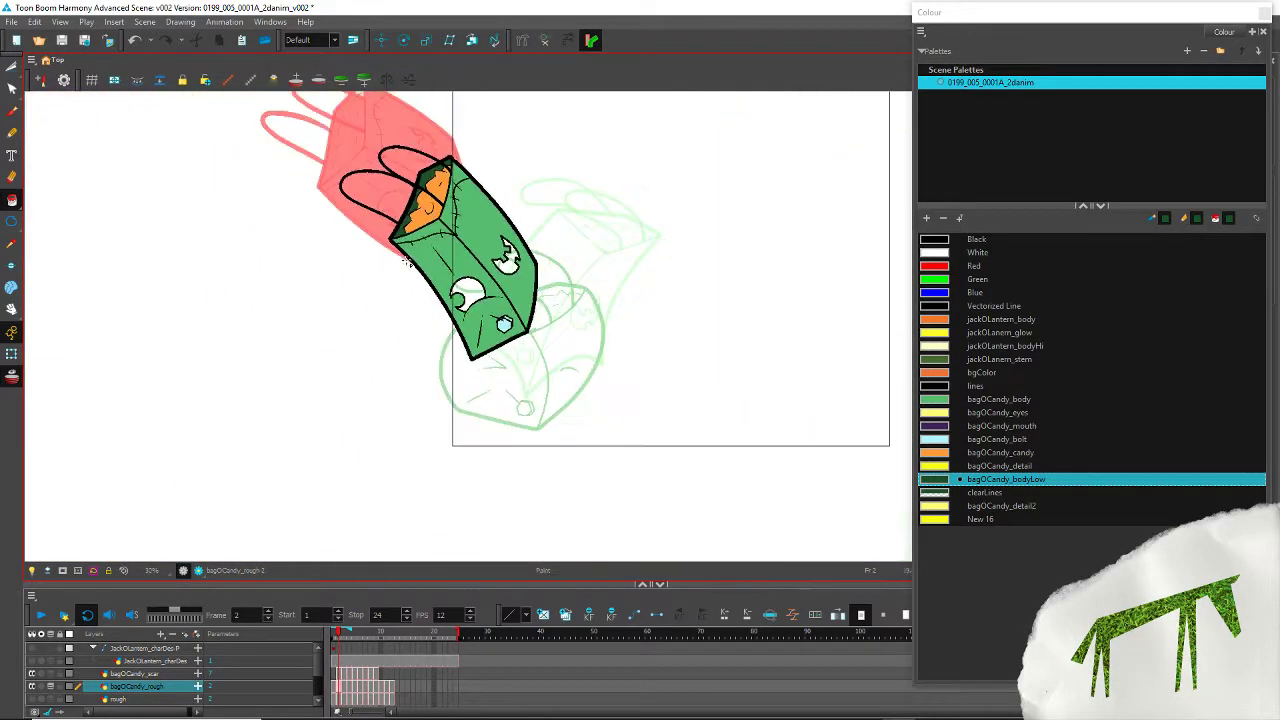
scroll(423, 323, up, 4)
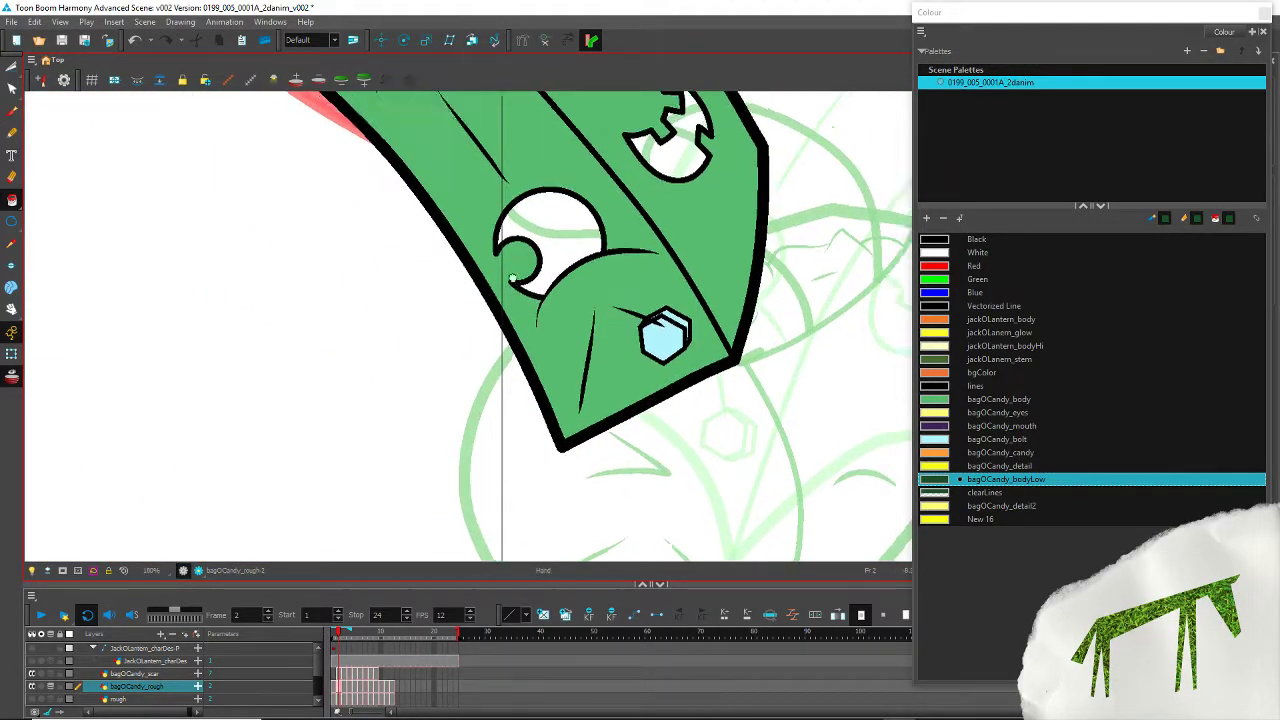
click(978, 413)
click(363, 297)
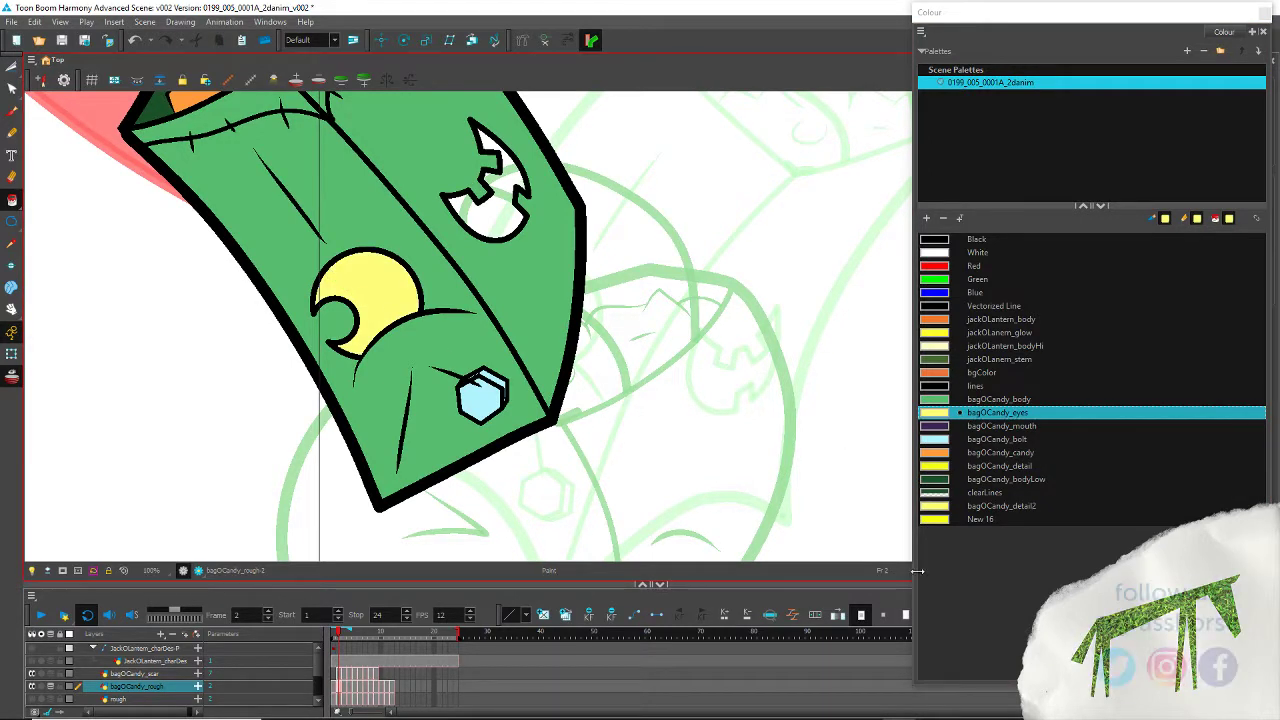
click(995, 426)
click(493, 200)
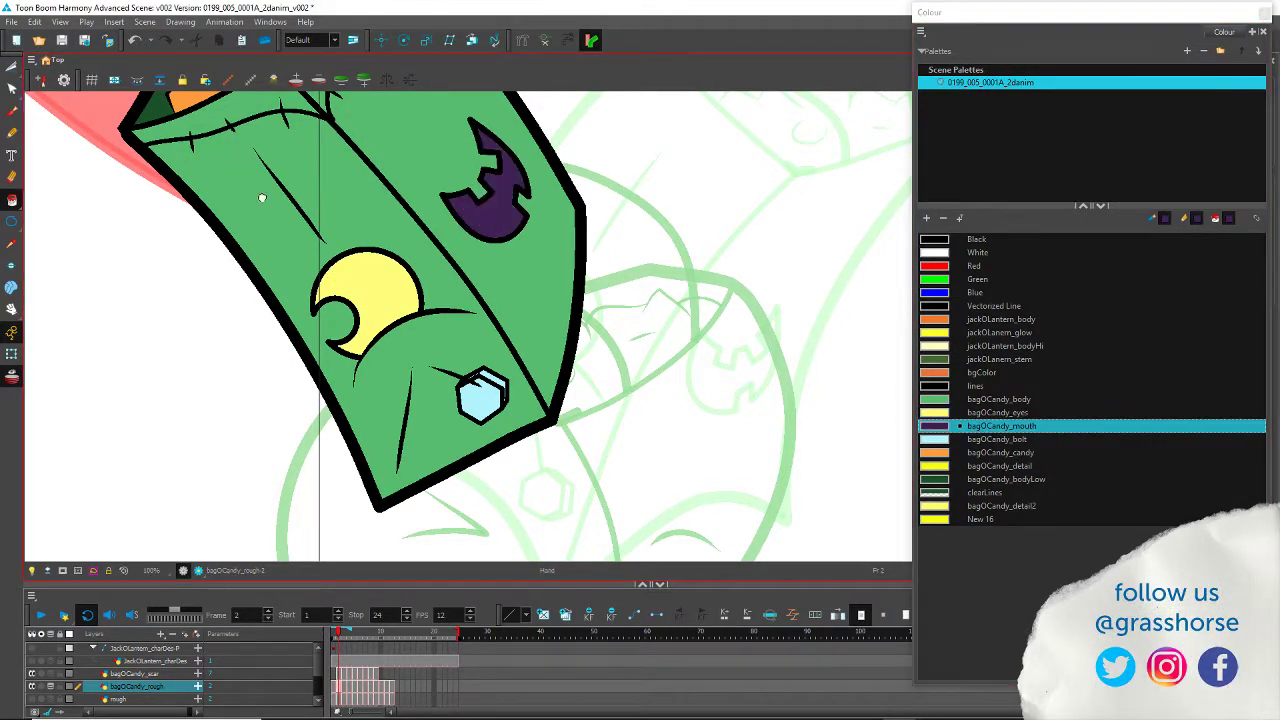
Step: Go to frame 3 of the candy bag drawing
mouse_move(262, 198)
mouse_down()
mouse_move(443, 409)
mouse_move(457, 398)
mouse_up()
key(period)
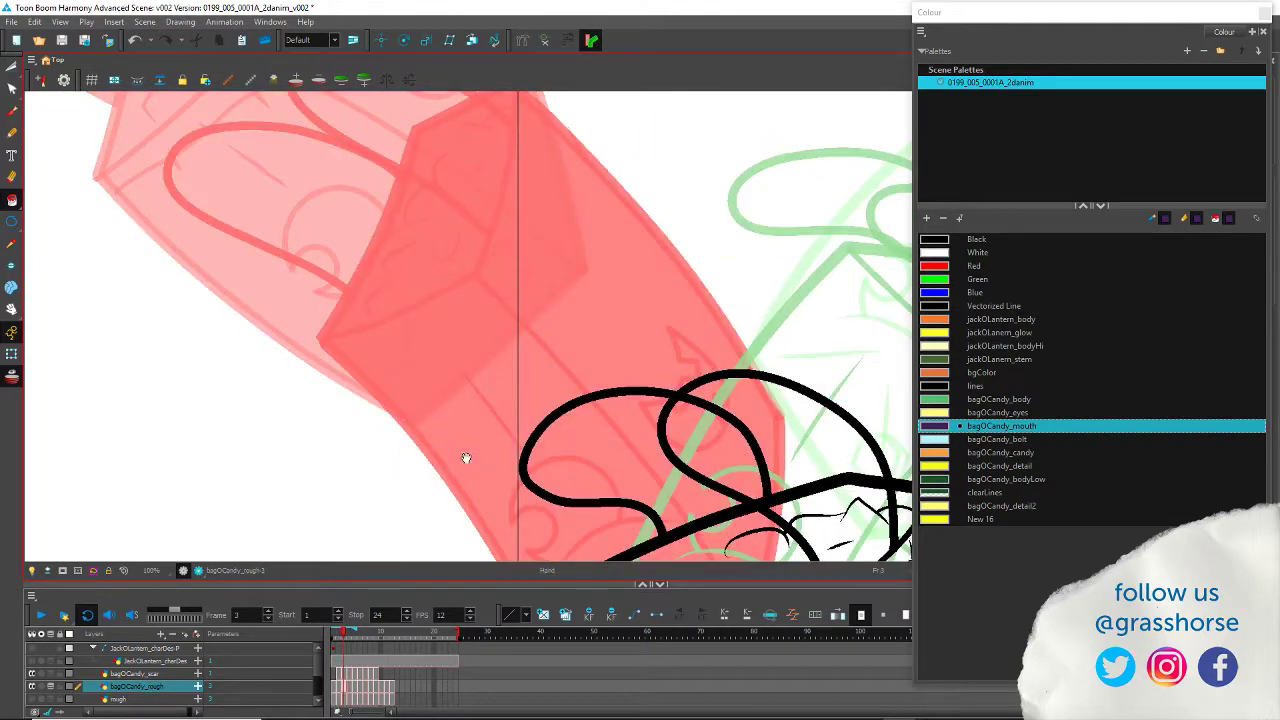
drag(472, 470, 186, 75)
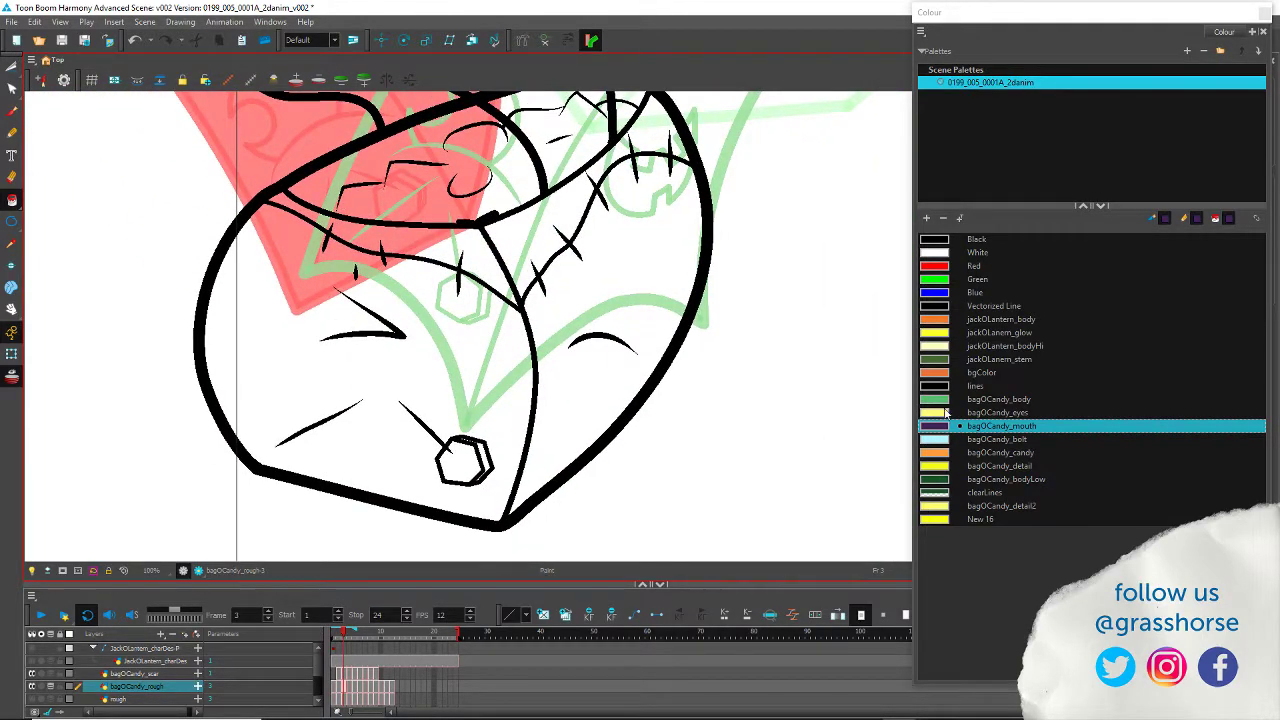
click(979, 408)
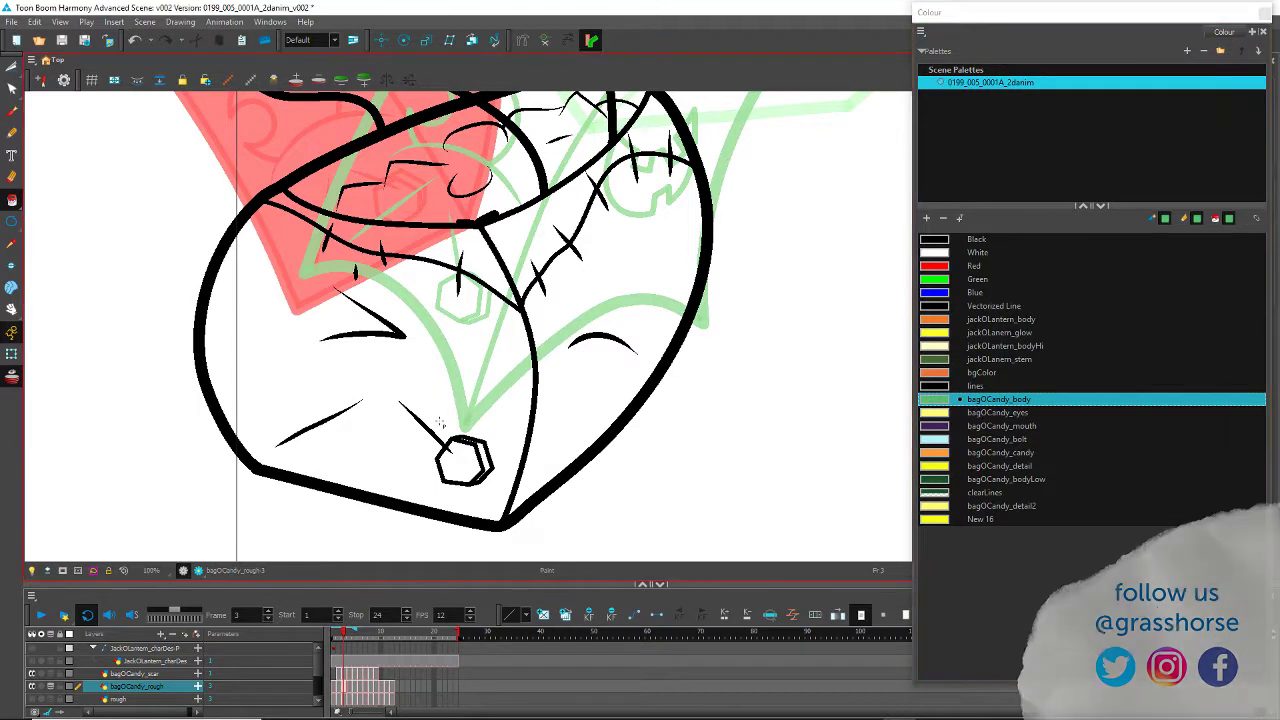
click(985, 426)
click(455, 478)
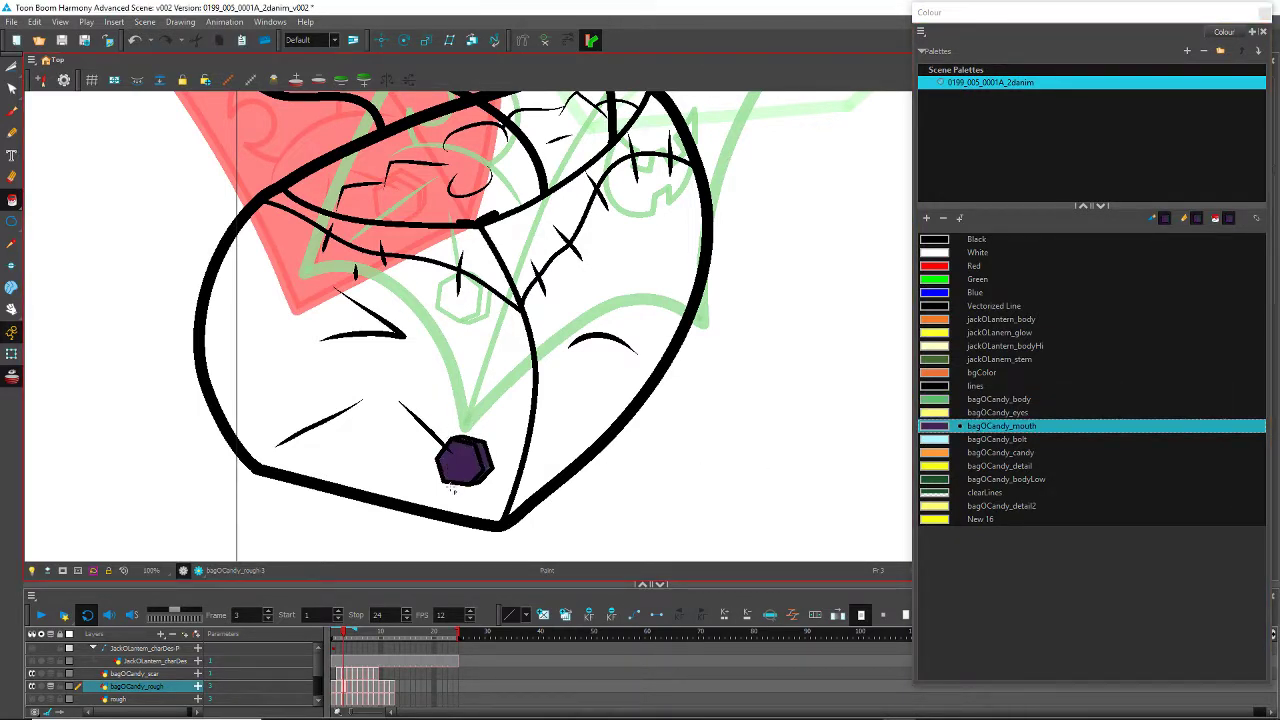
key(ctrl+z)
Step: Fill both faces of the bolt in frame 3 with bagOCandy_bolt
click(1000, 440)
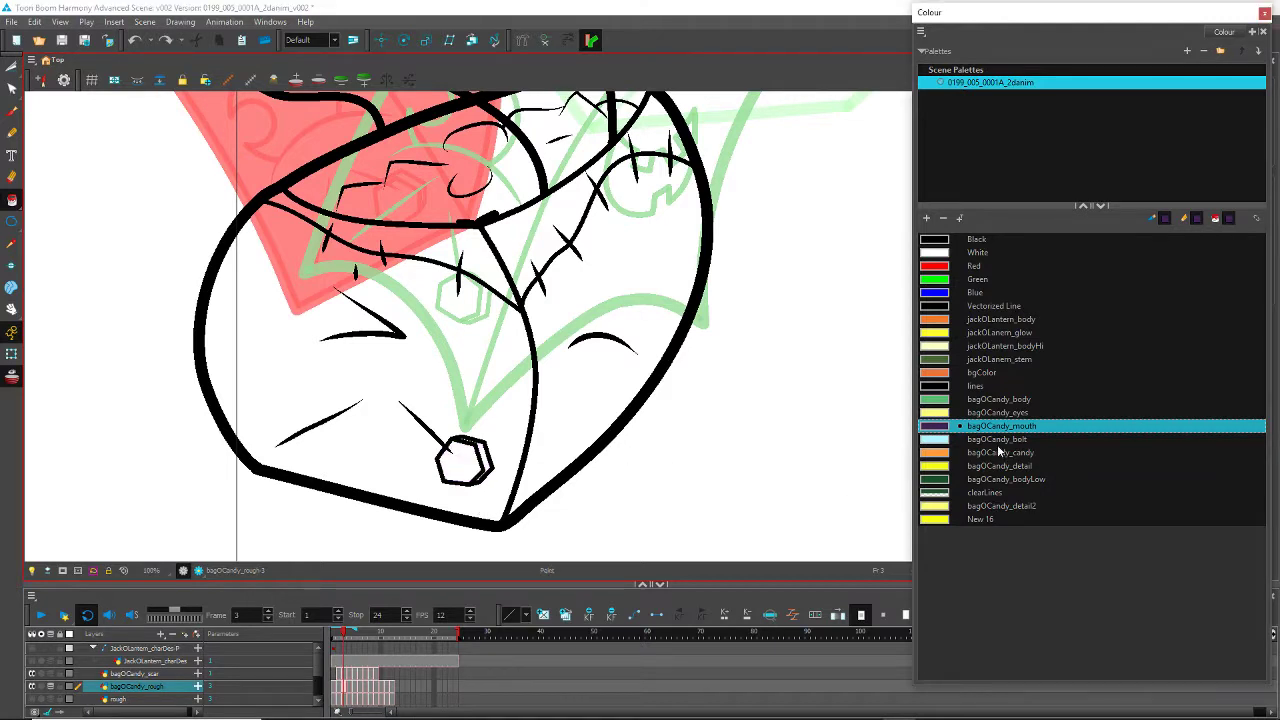
click(463, 467)
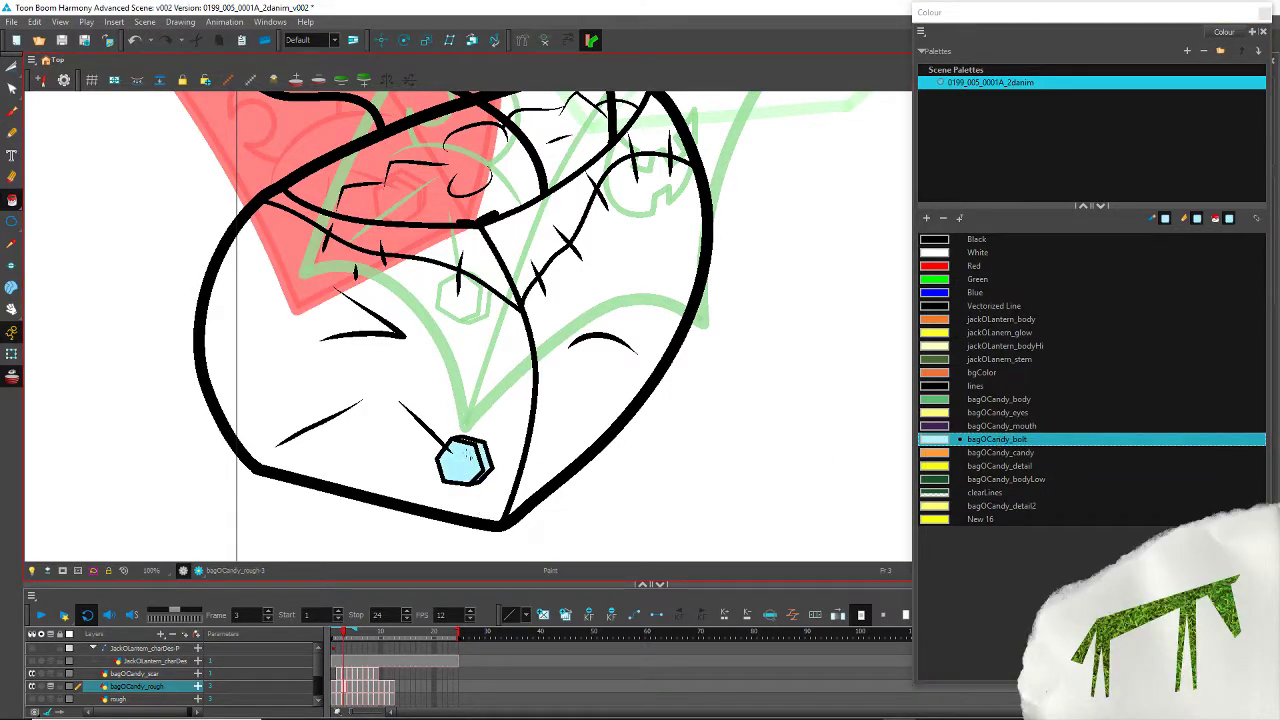
scroll(465, 456, up, 5)
scroll(465, 460, down, 3)
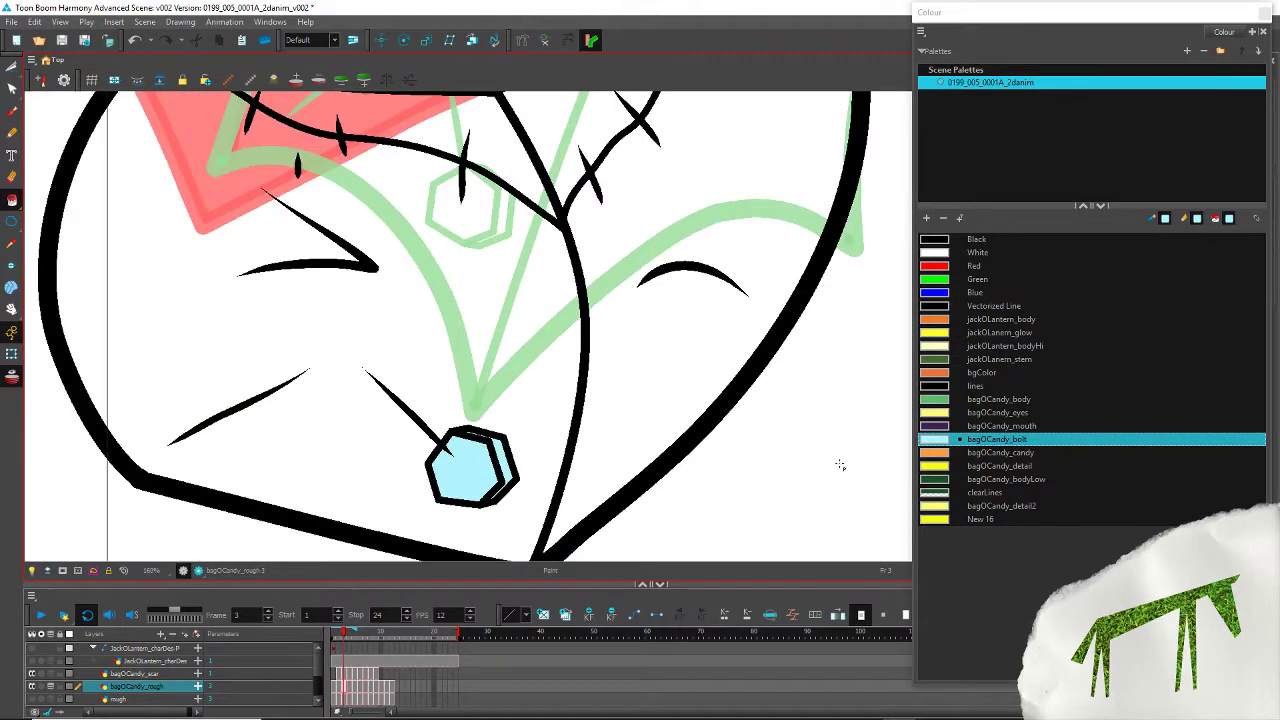
Step: Shorten the floating Colour window to uncover the Paint tool options and fill the bag's sides in frame 3 with bagOCandy_body
click(978, 400)
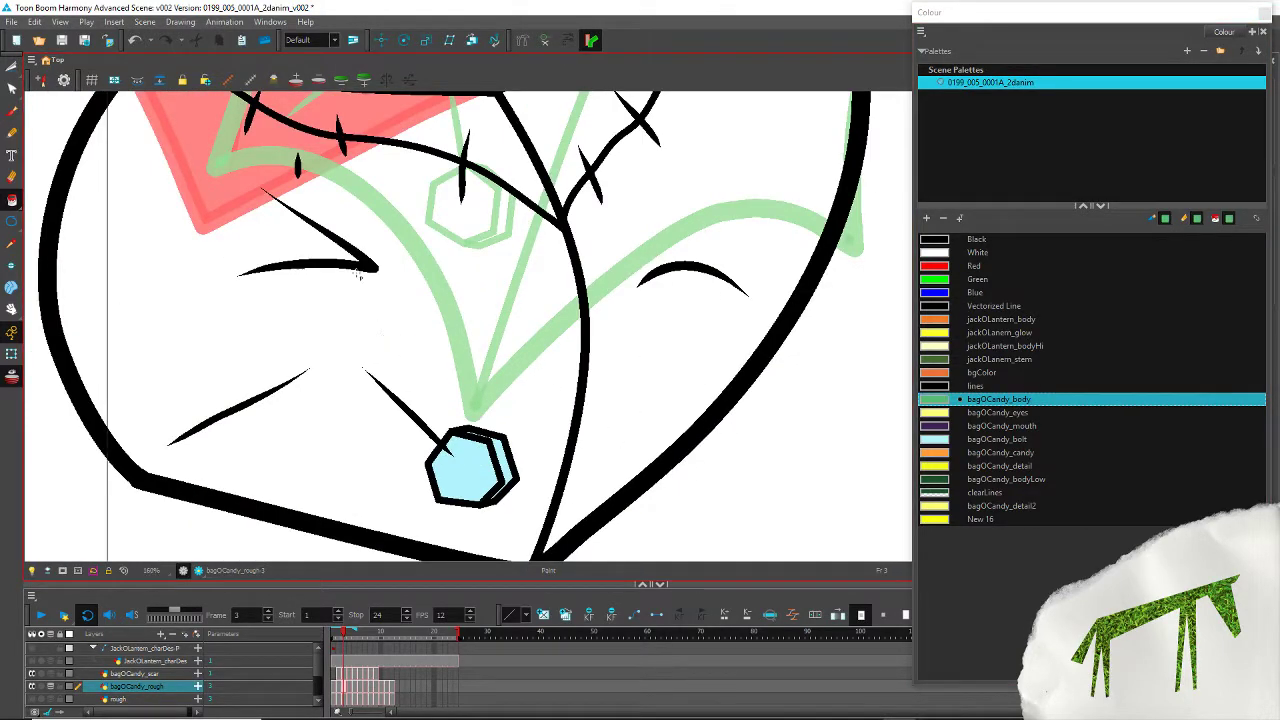
mouse_move(228, 237)
mouse_down()
mouse_move(237, 249)
mouse_move(349, 251)
mouse_move(298, 201)
mouse_up()
scroll(377, 316, down, 3)
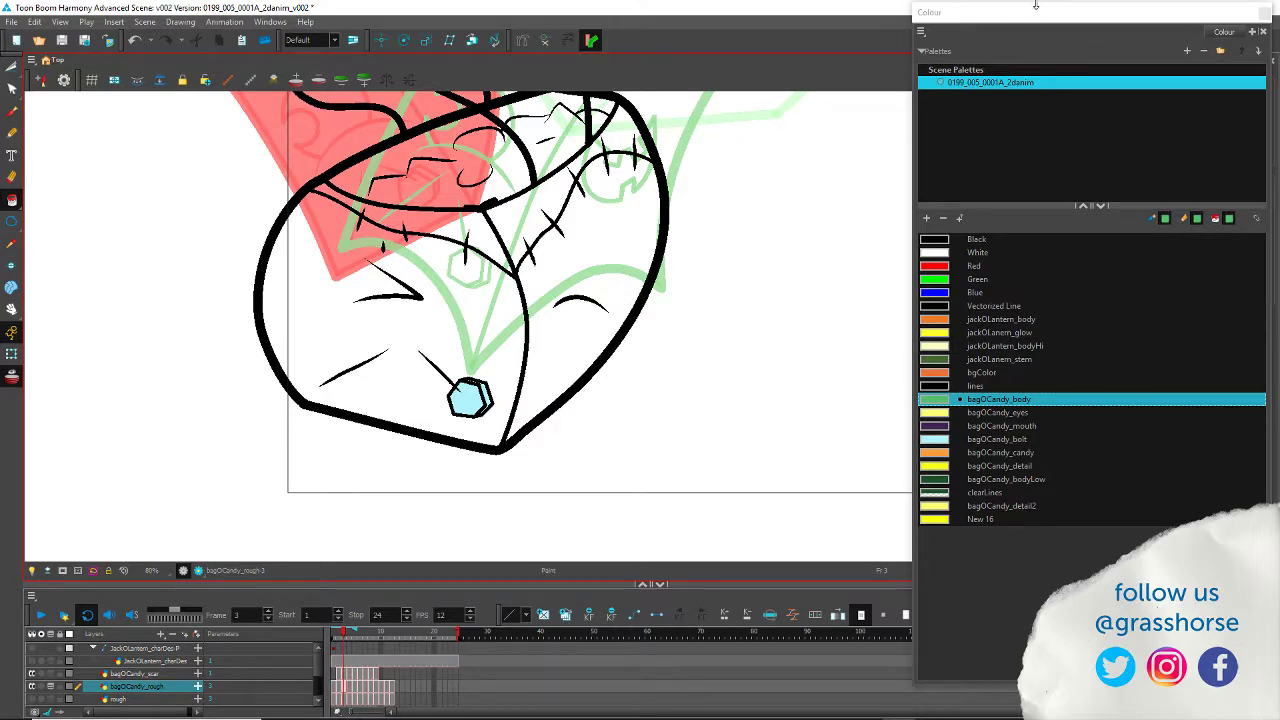
drag(1035, 6, 1066, 172)
click(1088, 148)
click(1102, 164)
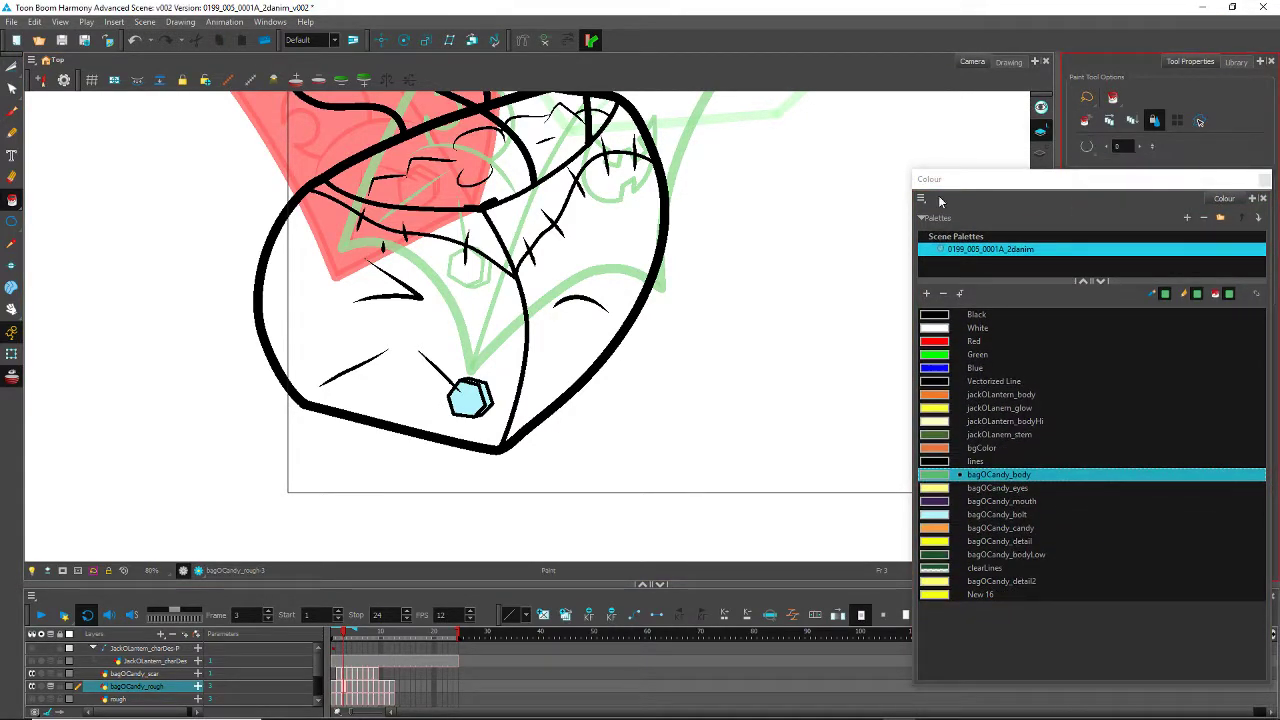
click(495, 340)
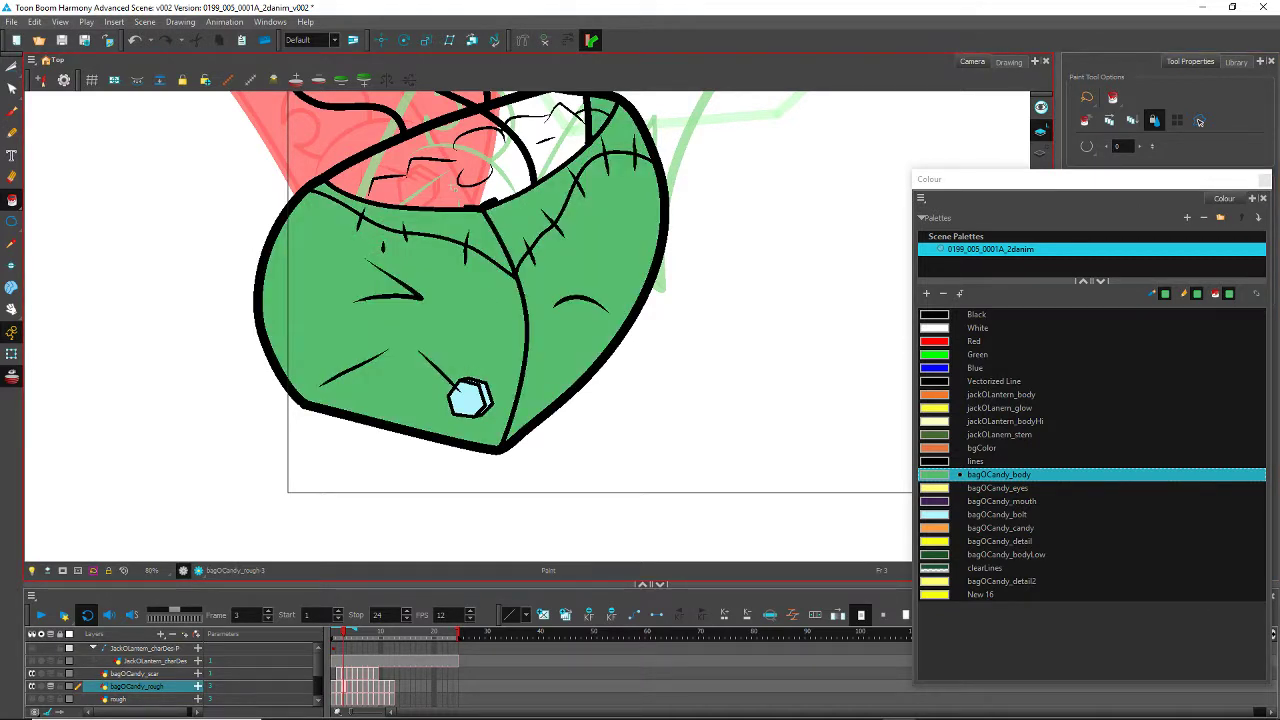
Step: Try to fill the candy inside the bag opening in frame 3 with bagOCandy_candy, then undo the fill
click(978, 568)
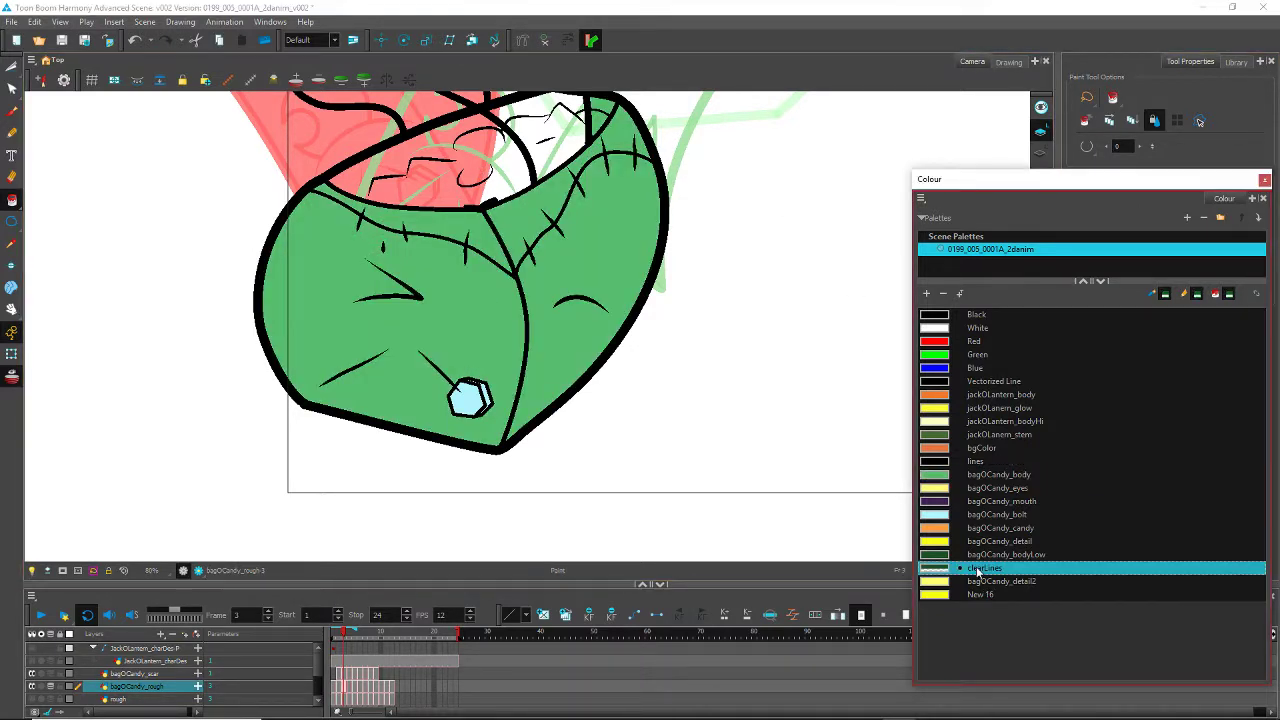
click(12, 134)
scroll(455, 148, up, 7)
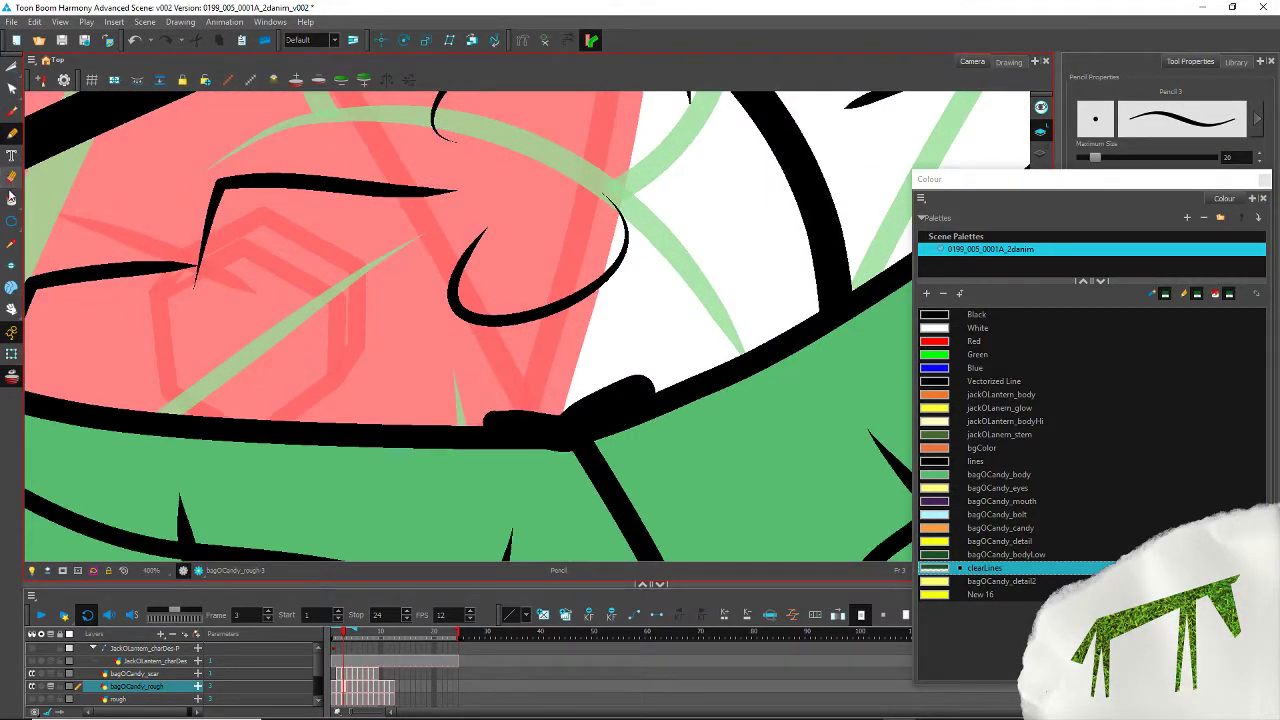
click(12, 199)
click(969, 529)
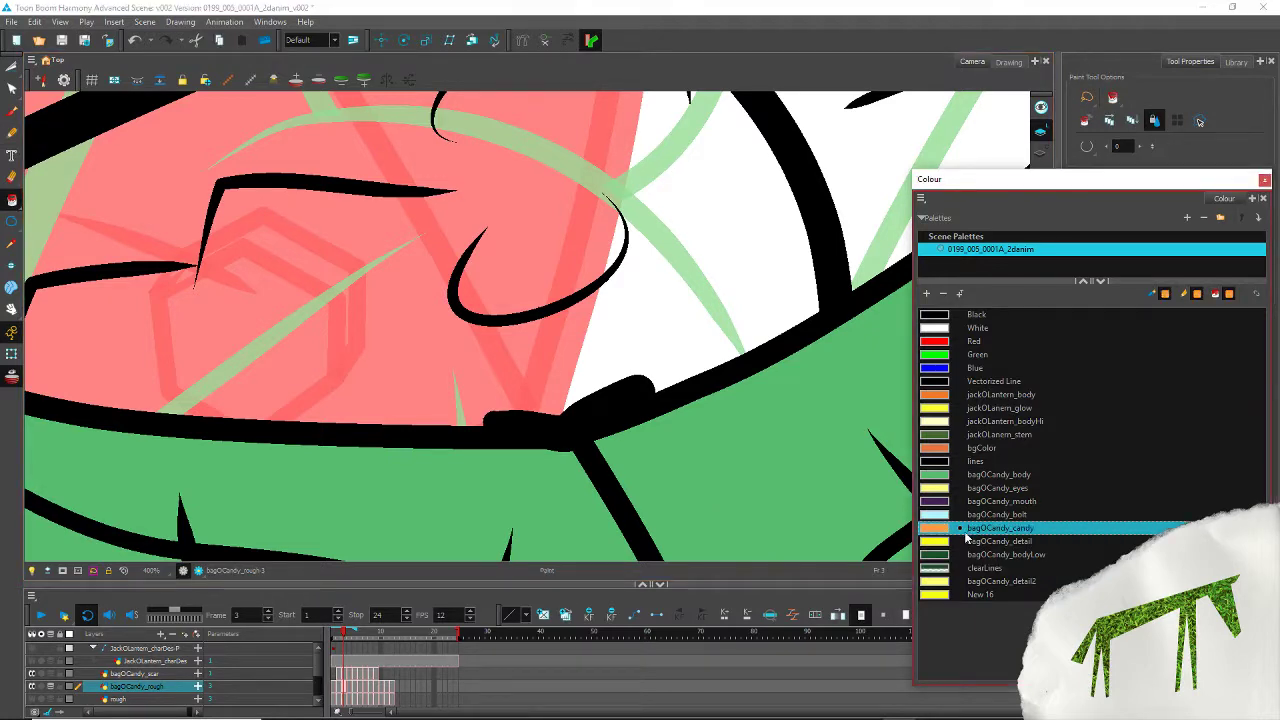
click(302, 287)
scroll(310, 303, down, 5)
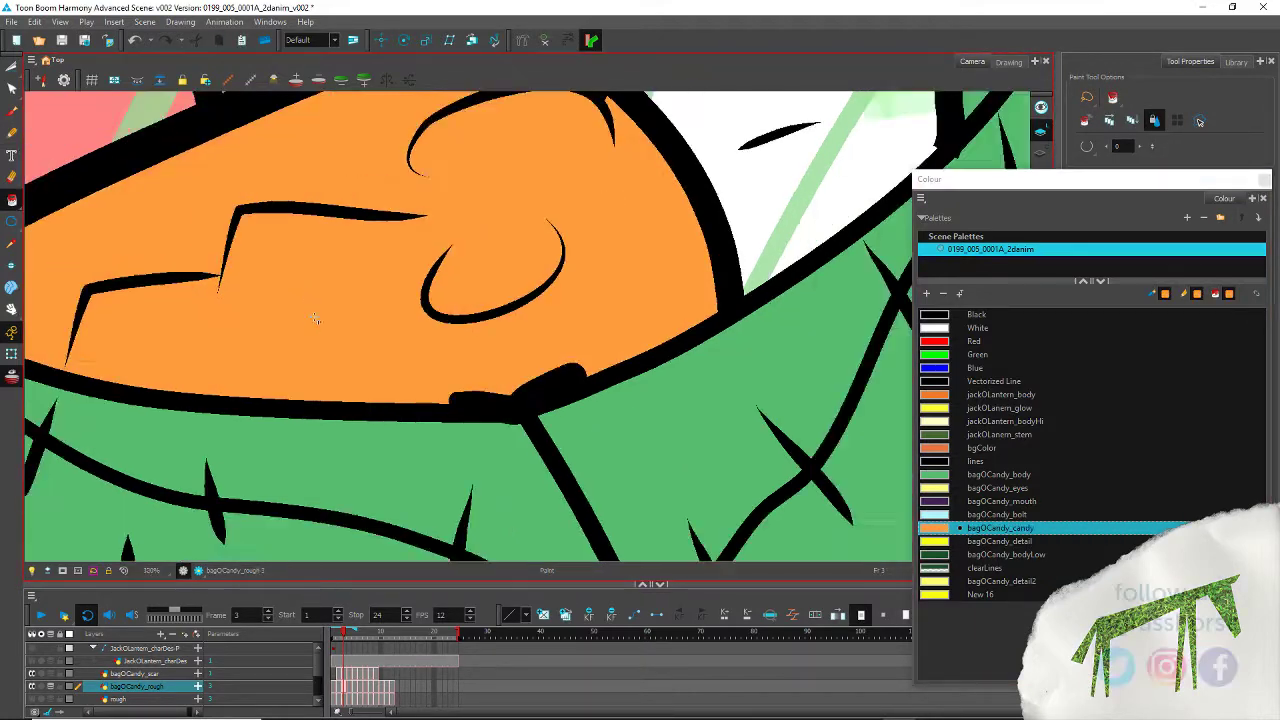
scroll(314, 313, up, 3)
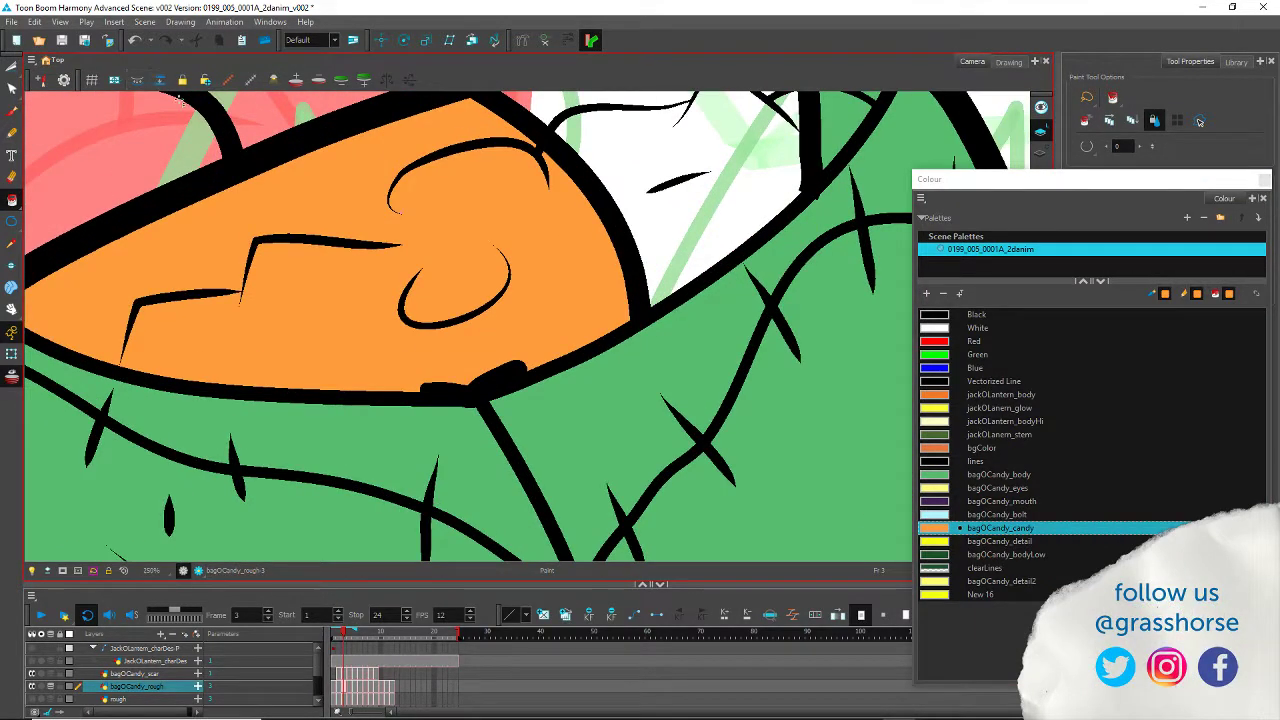
key(ctrl+z)
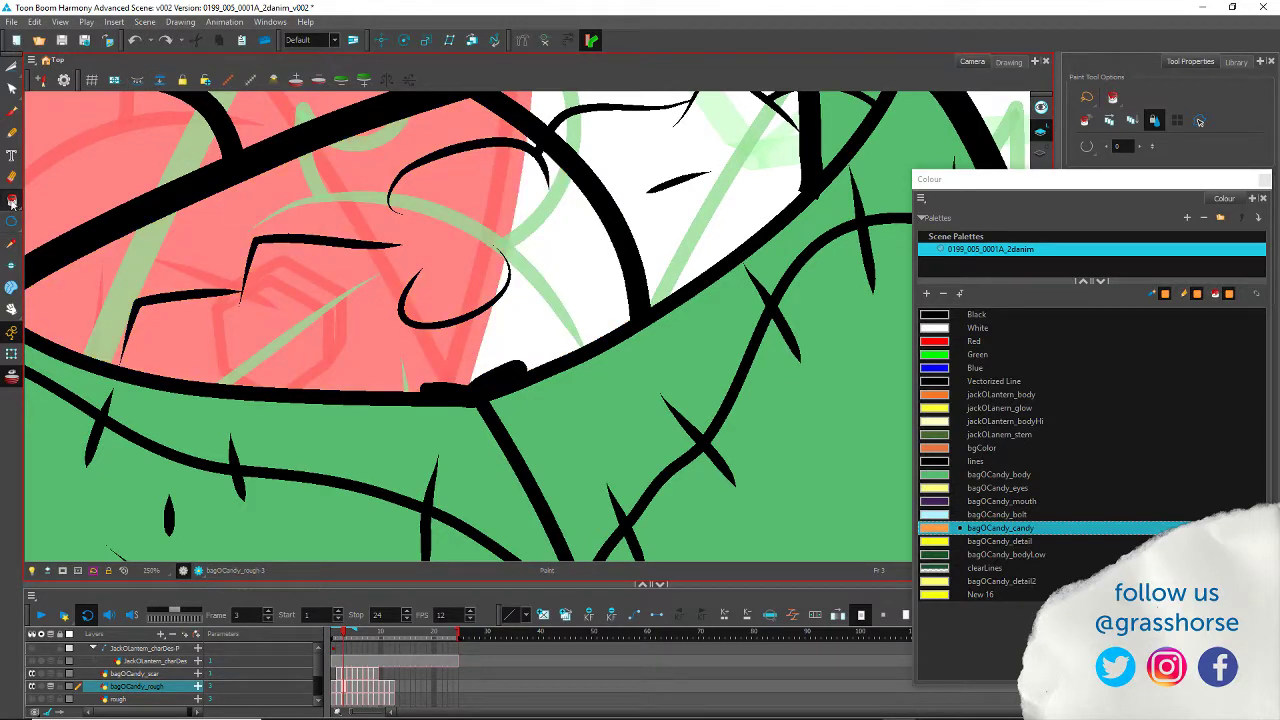
Step: Close the gap between the round candy piece and the jagged candy outline in frame 3 with a clearLines Pencil stroke
click(12, 132)
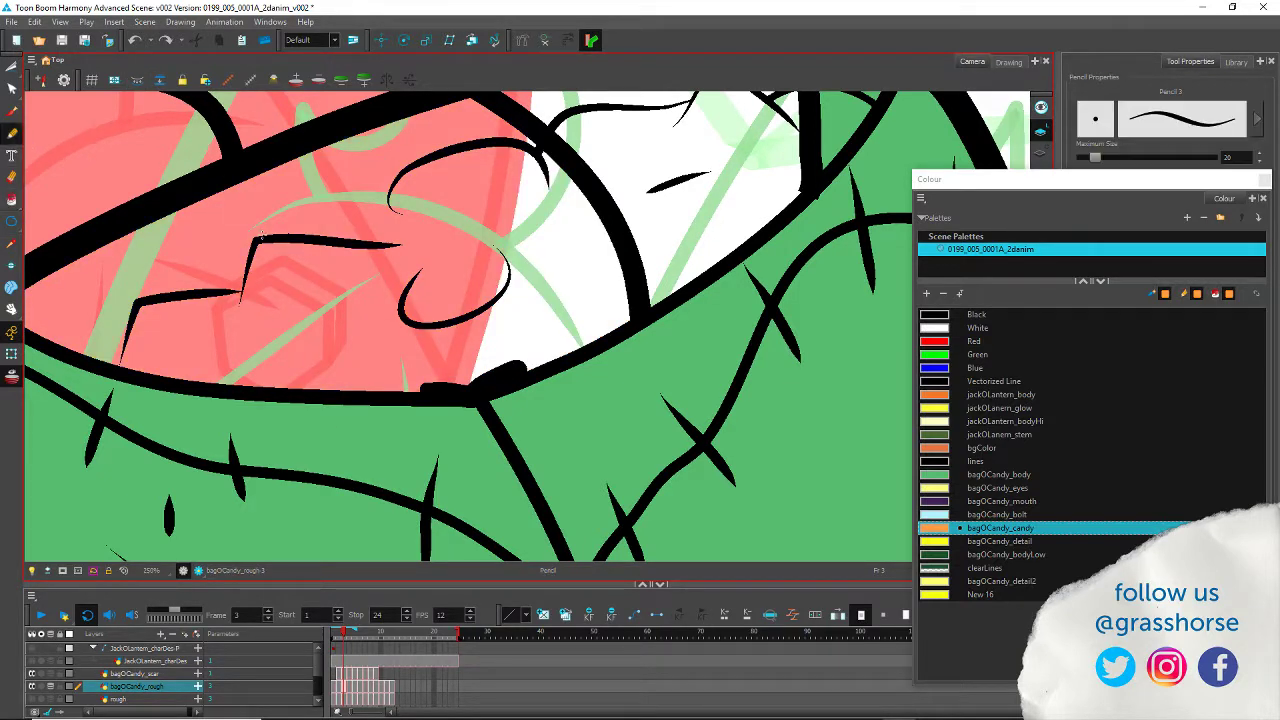
click(966, 568)
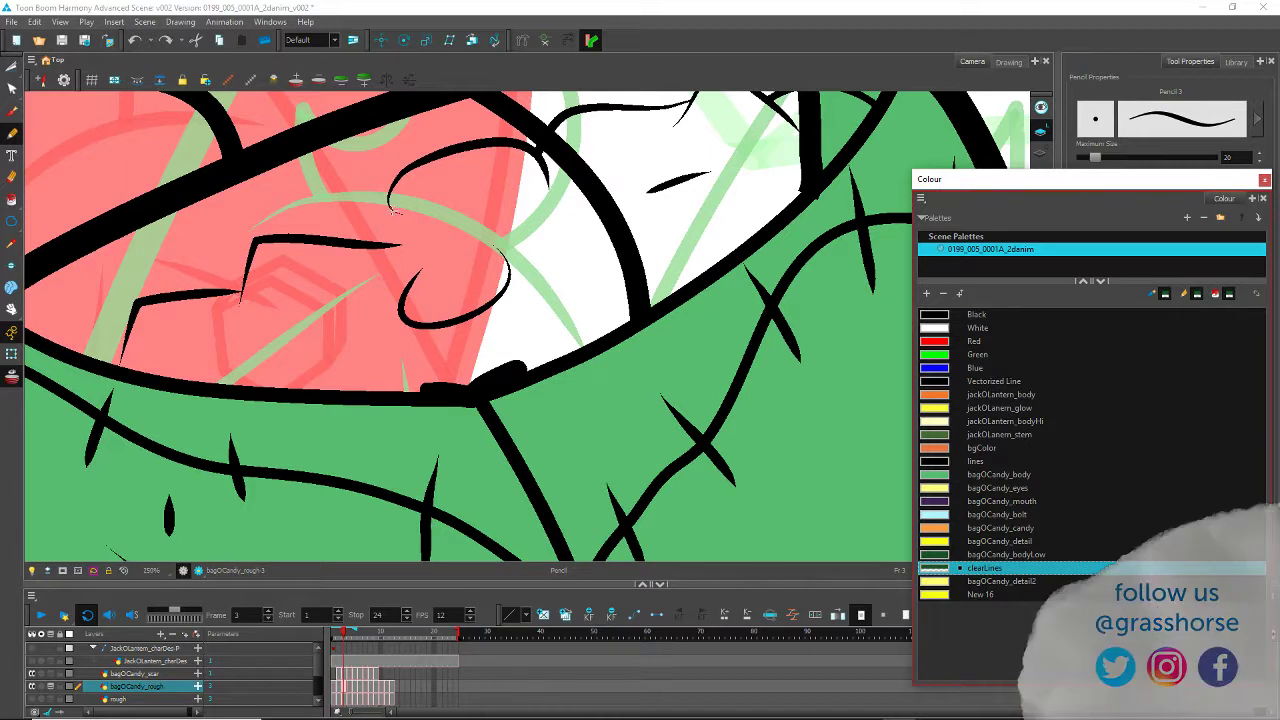
drag(396, 212, 358, 251)
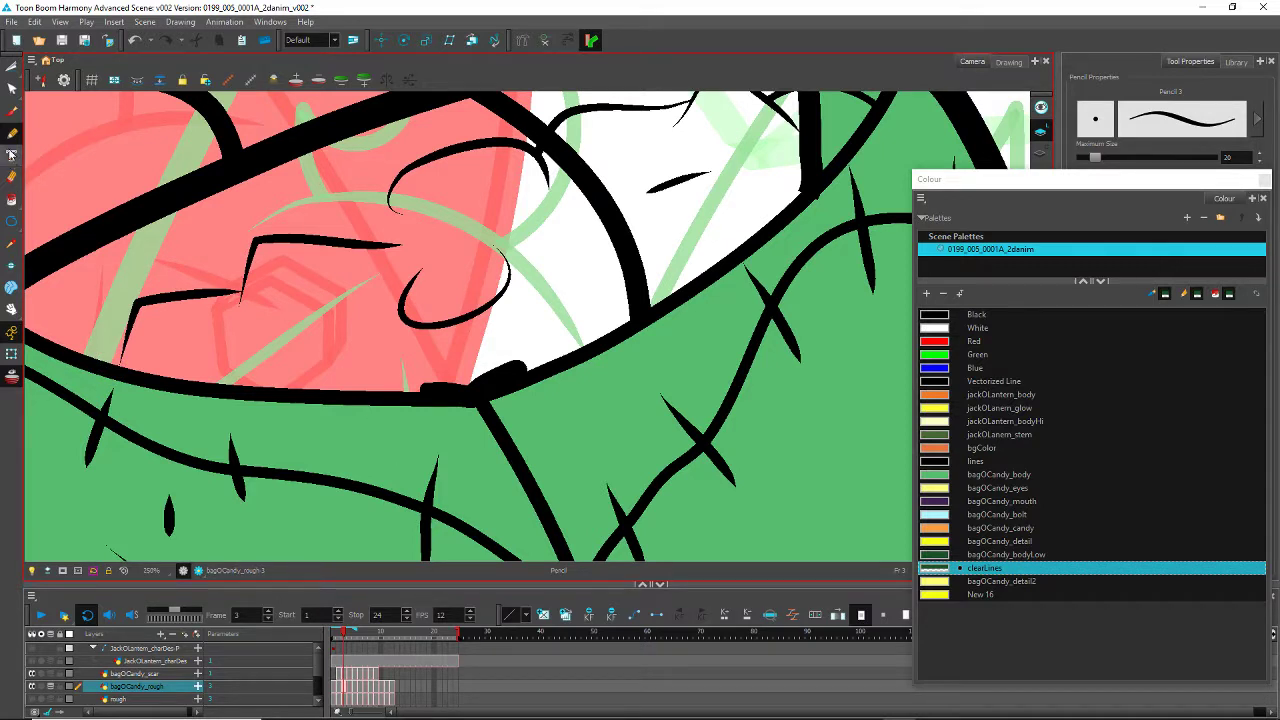
Step: Fill the candy in front of the handle in frame 3 with bagOCandy_candy, undoing the extra fill beside its pointed end
click(12, 200)
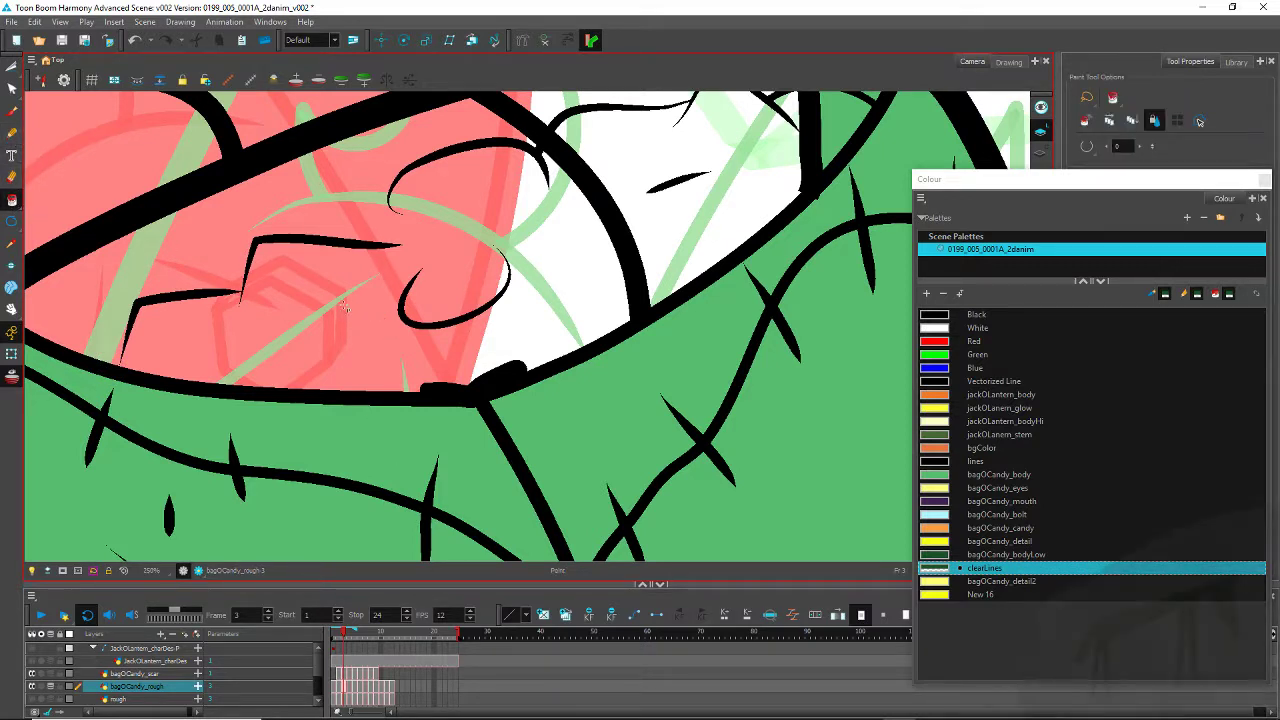
click(986, 532)
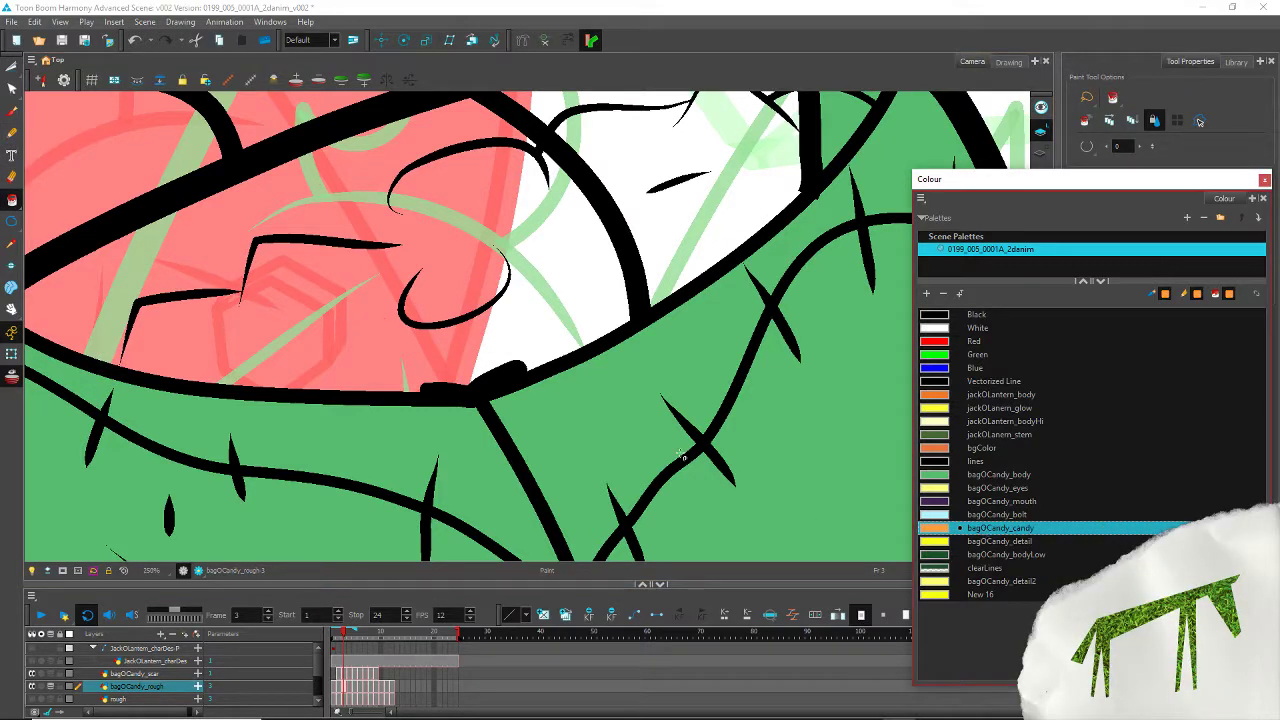
click(313, 306)
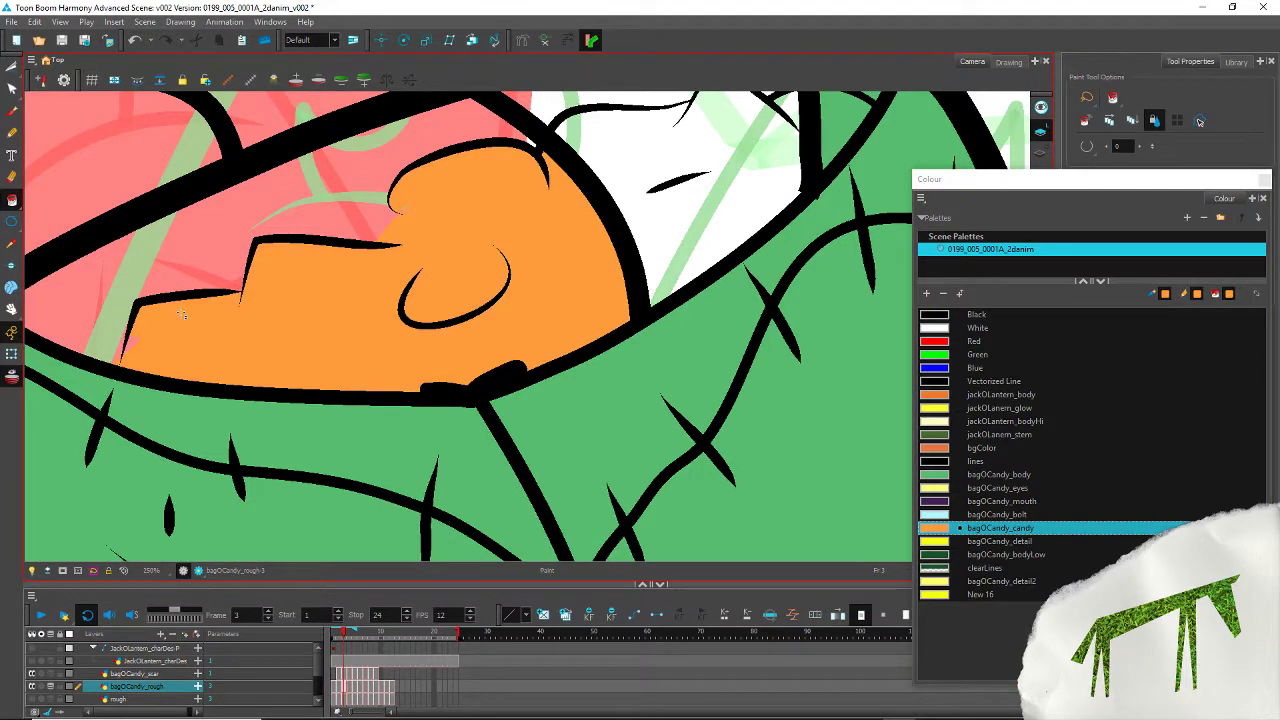
click(129, 344)
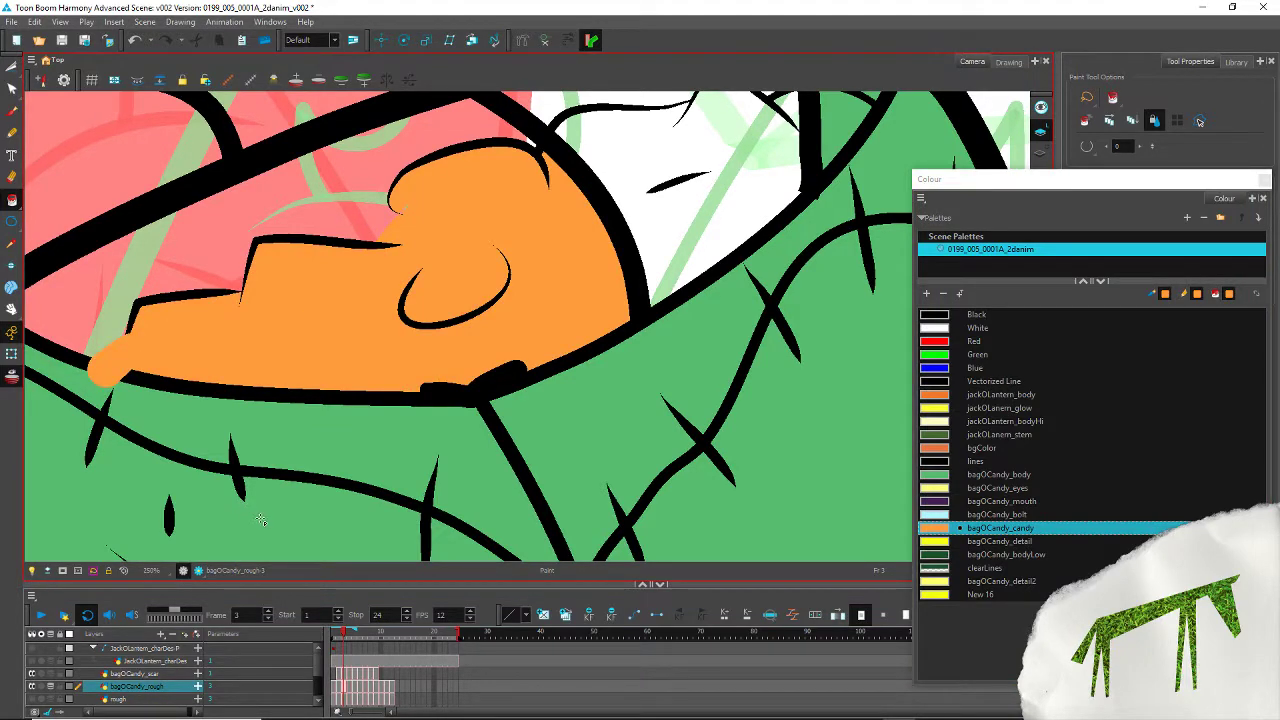
key(ctrl+z)
Step: Try to separate the stray fill pieces around the thin tip of the jagged candy outline with the Cutter
scroll(117, 355, up, 7)
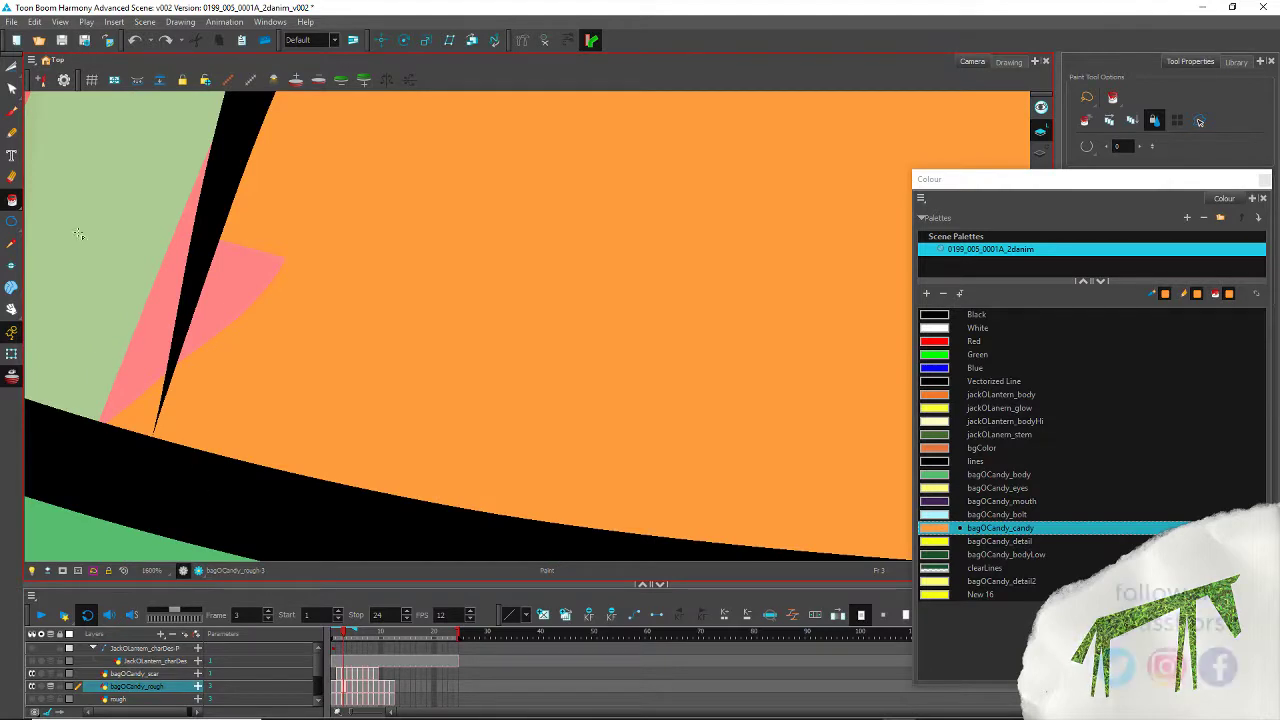
key(alt+t)
drag(228, 308, 206, 338)
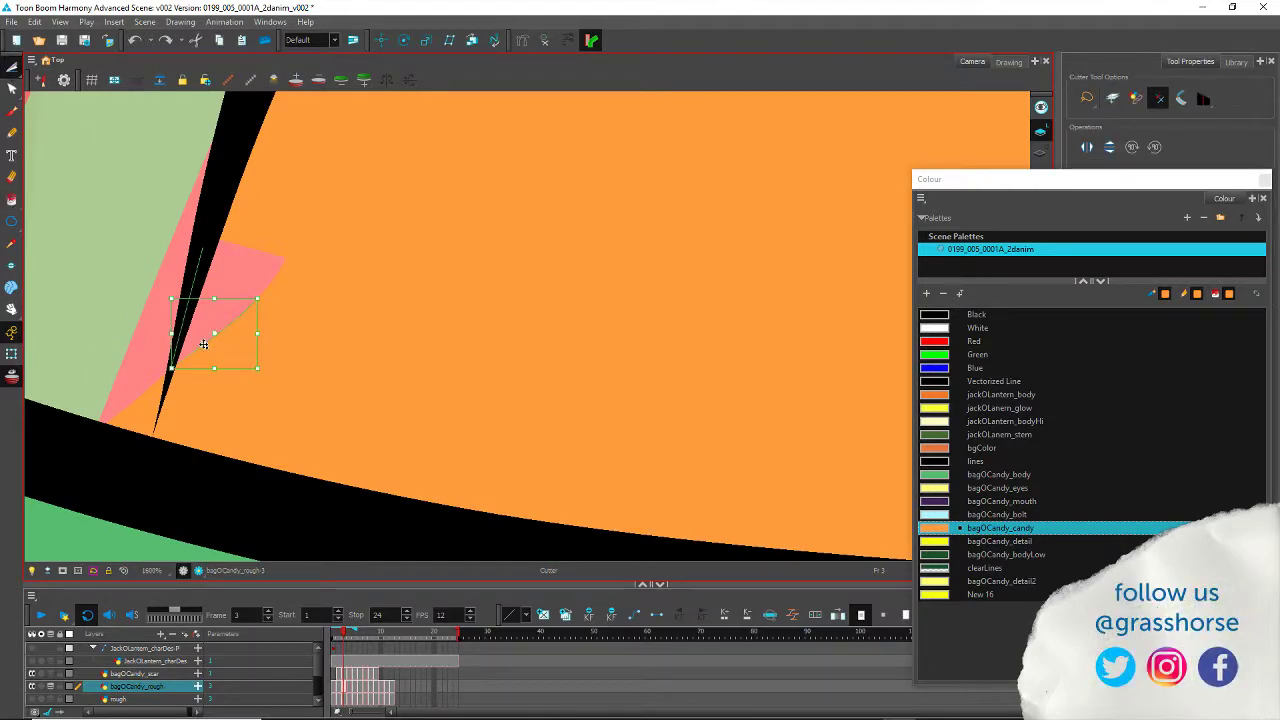
drag(150, 392, 129, 398)
drag(242, 307, 233, 309)
drag(251, 262, 278, 303)
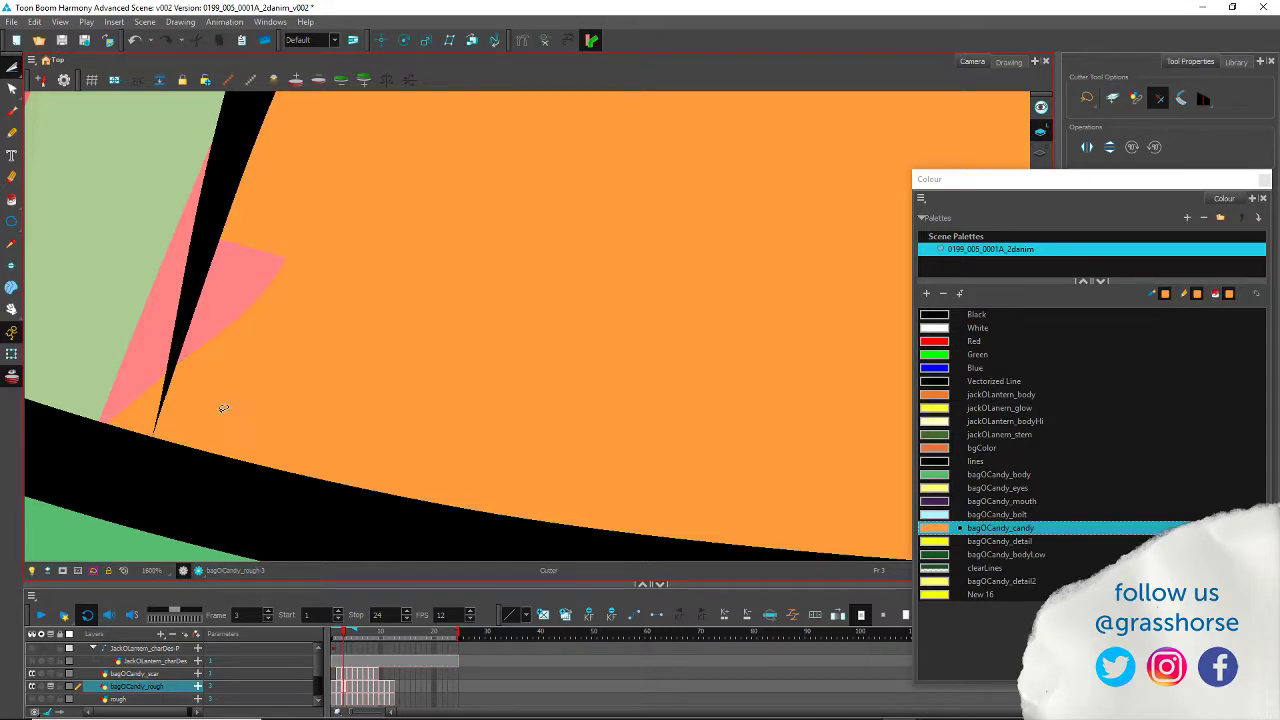
drag(128, 407, 65, 459)
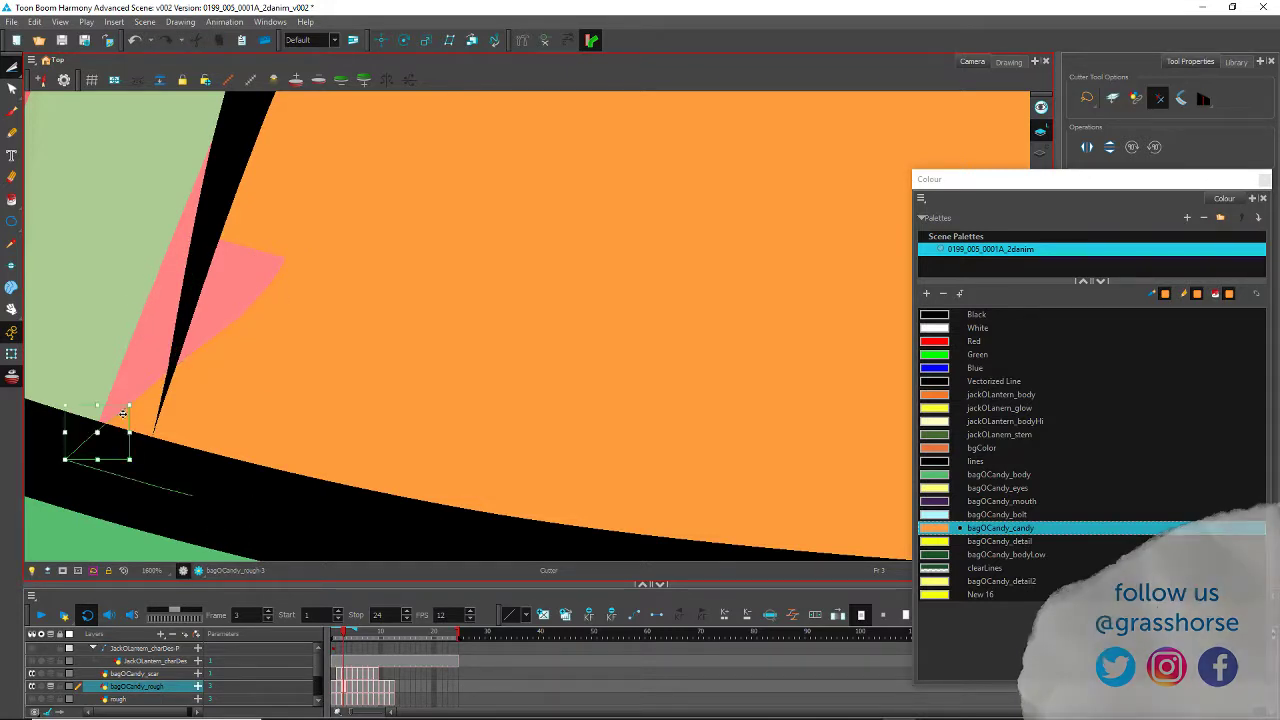
drag(154, 339, 151, 350)
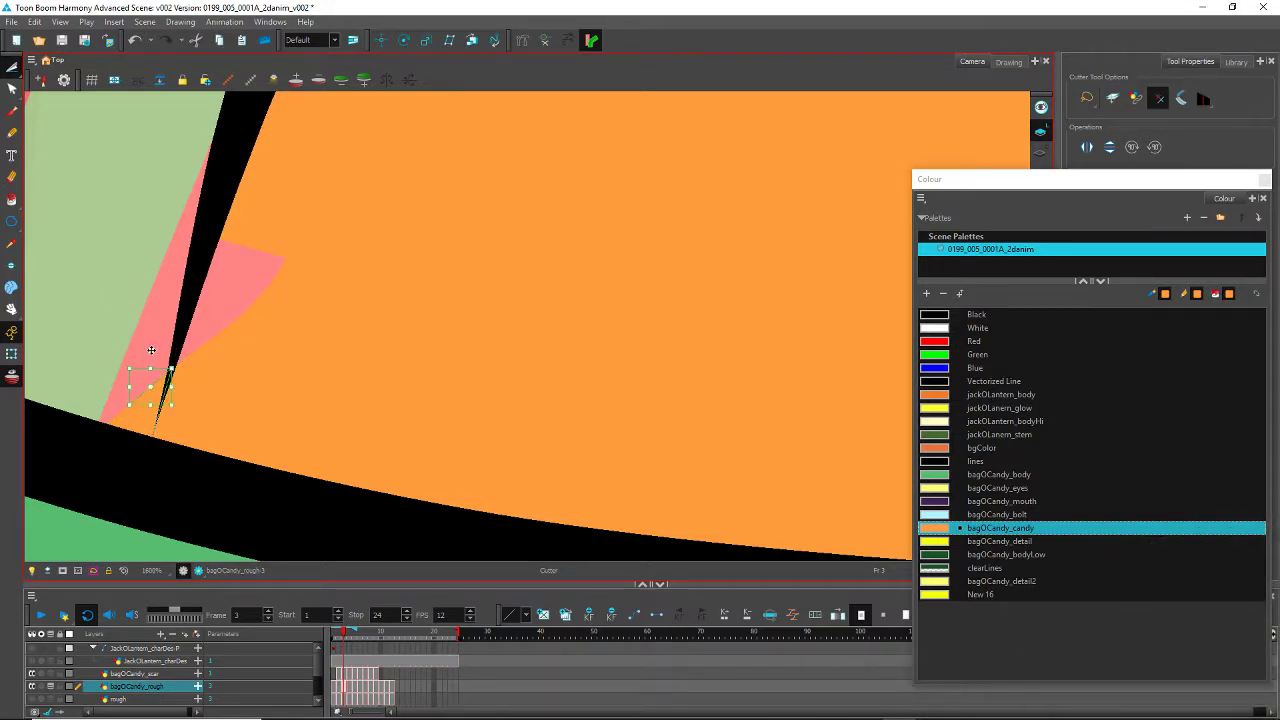
Step: Try to select and delete the stray line crossing the thin tip of the jagged candy outline
key(alt+s)
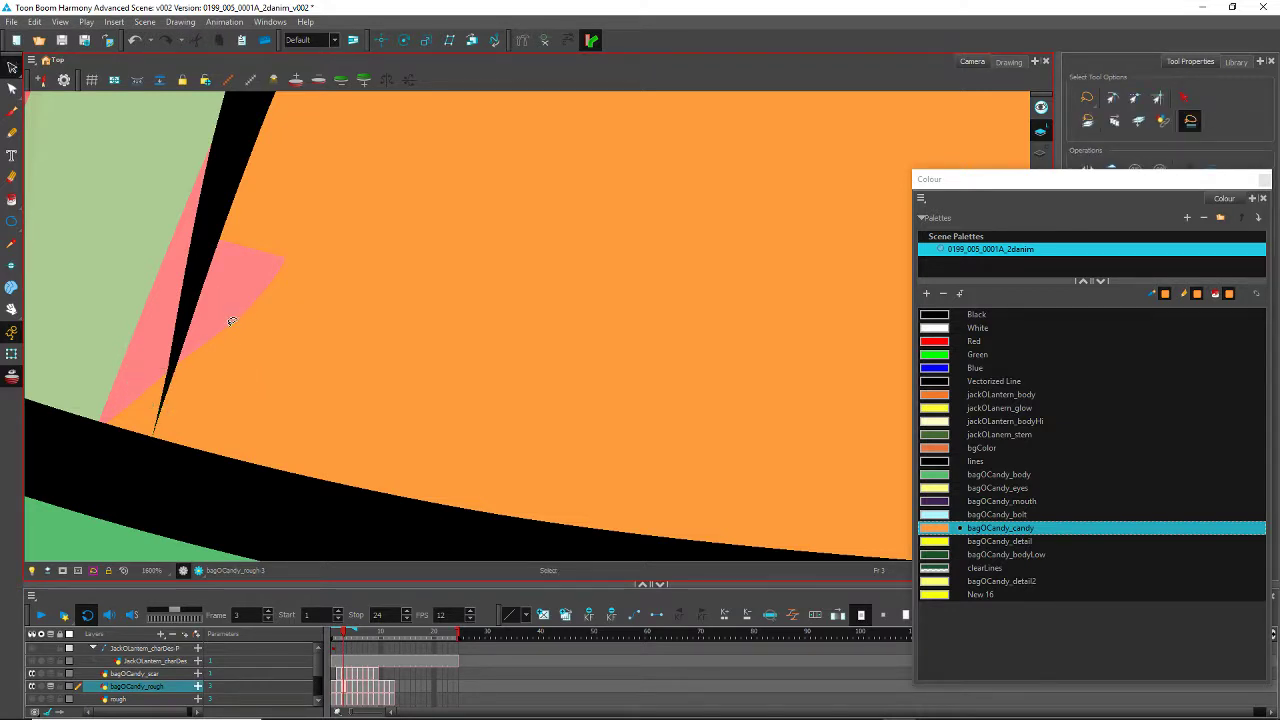
click(226, 322)
click(147, 373)
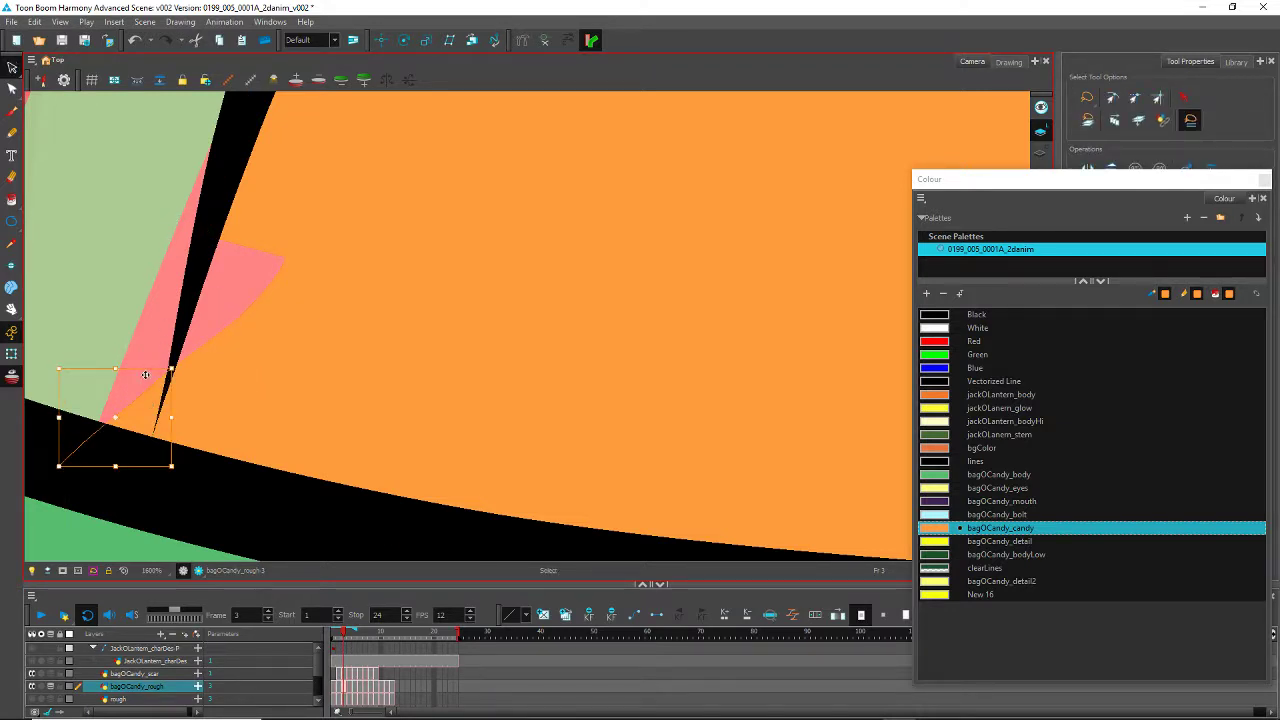
key(Delete)
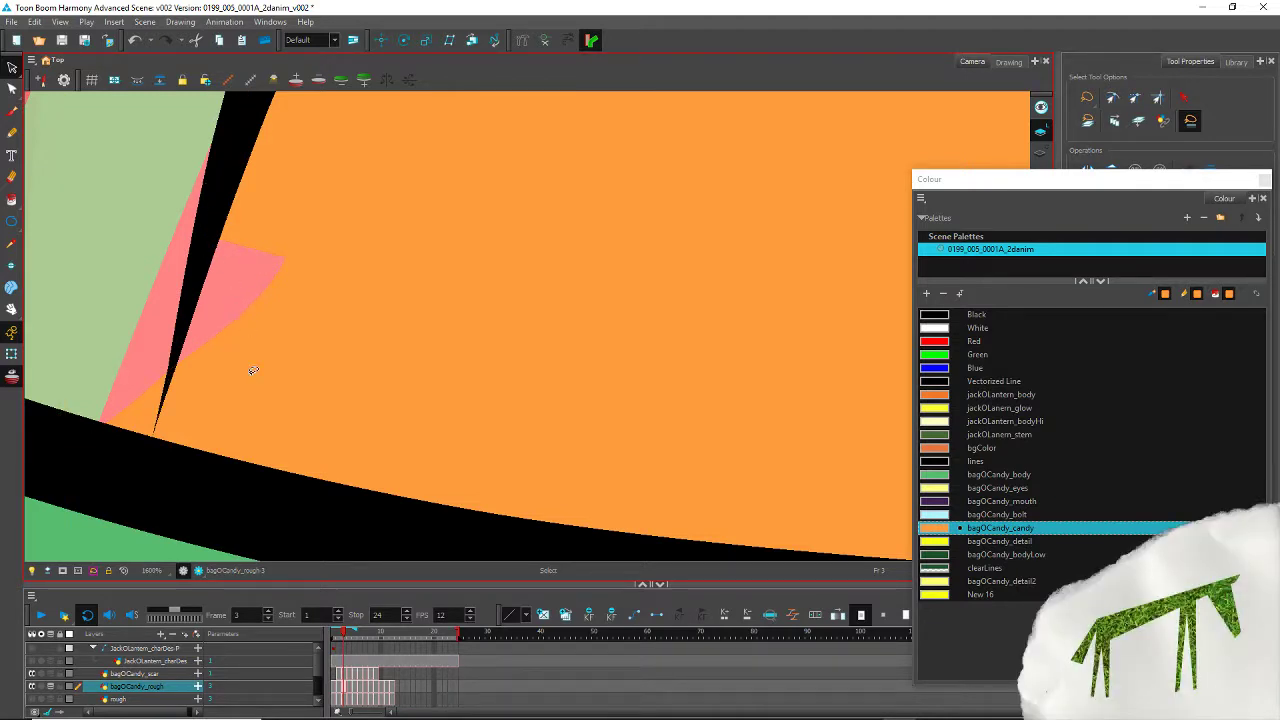
click(192, 222)
key(Escape)
Step: Reshape the candy fill at the jagged outline's thin tip with the Contour Editor, closing the notch and pulling the overflow under the bag's rim line
key(alt+q)
click(287, 262)
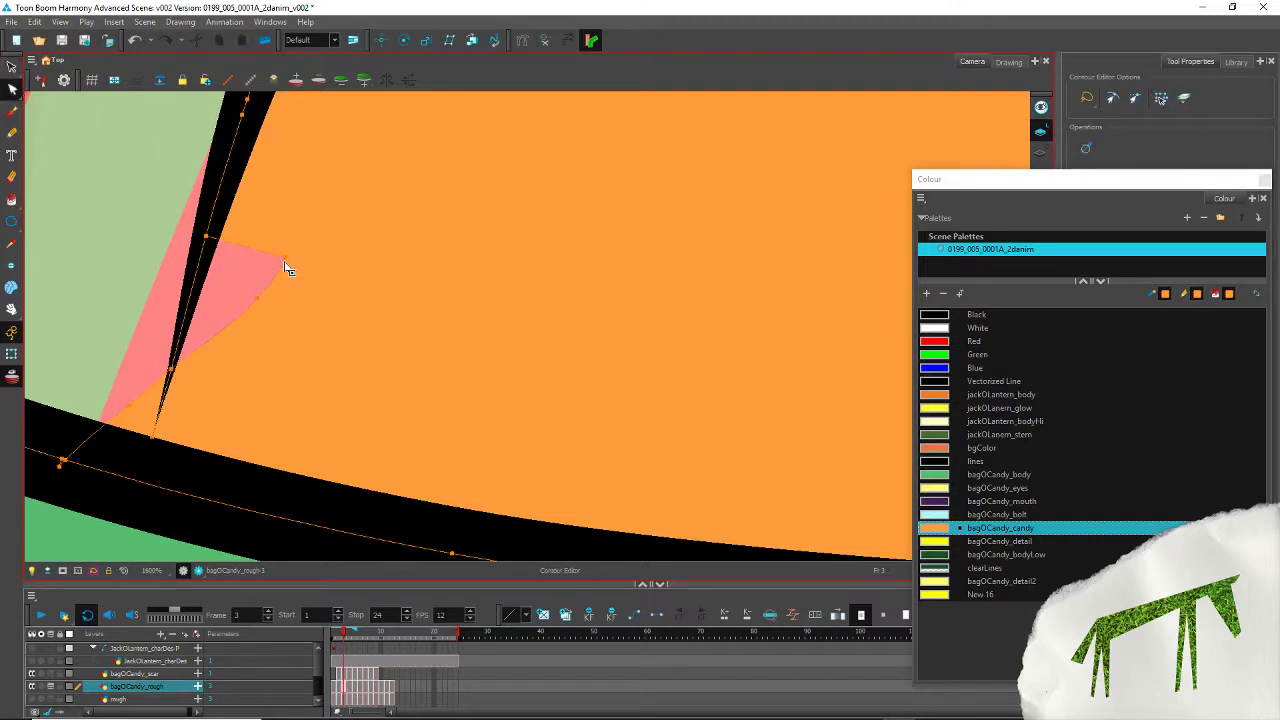
mouse_move(294, 243)
mouse_down()
mouse_move(258, 246)
mouse_move(244, 303)
mouse_move(203, 179)
mouse_up()
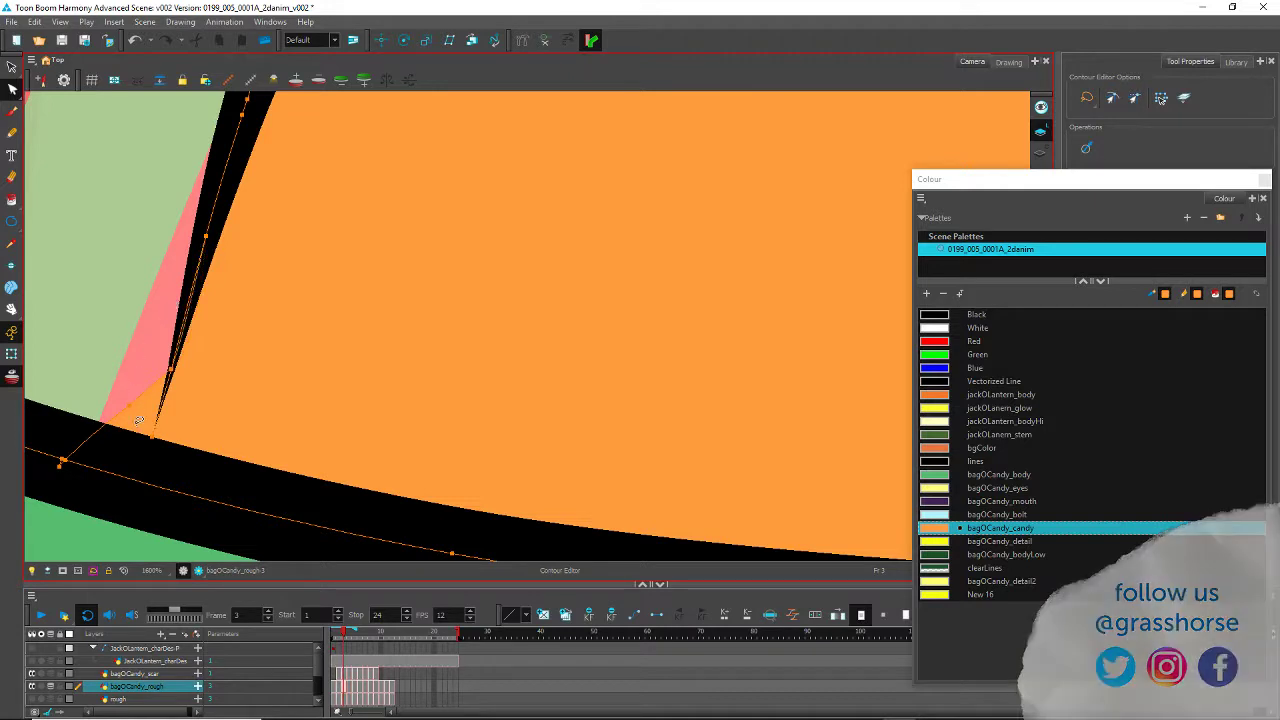
mouse_move(133, 414)
mouse_down()
mouse_move(75, 450)
mouse_move(100, 465)
mouse_move(145, 457)
mouse_up()
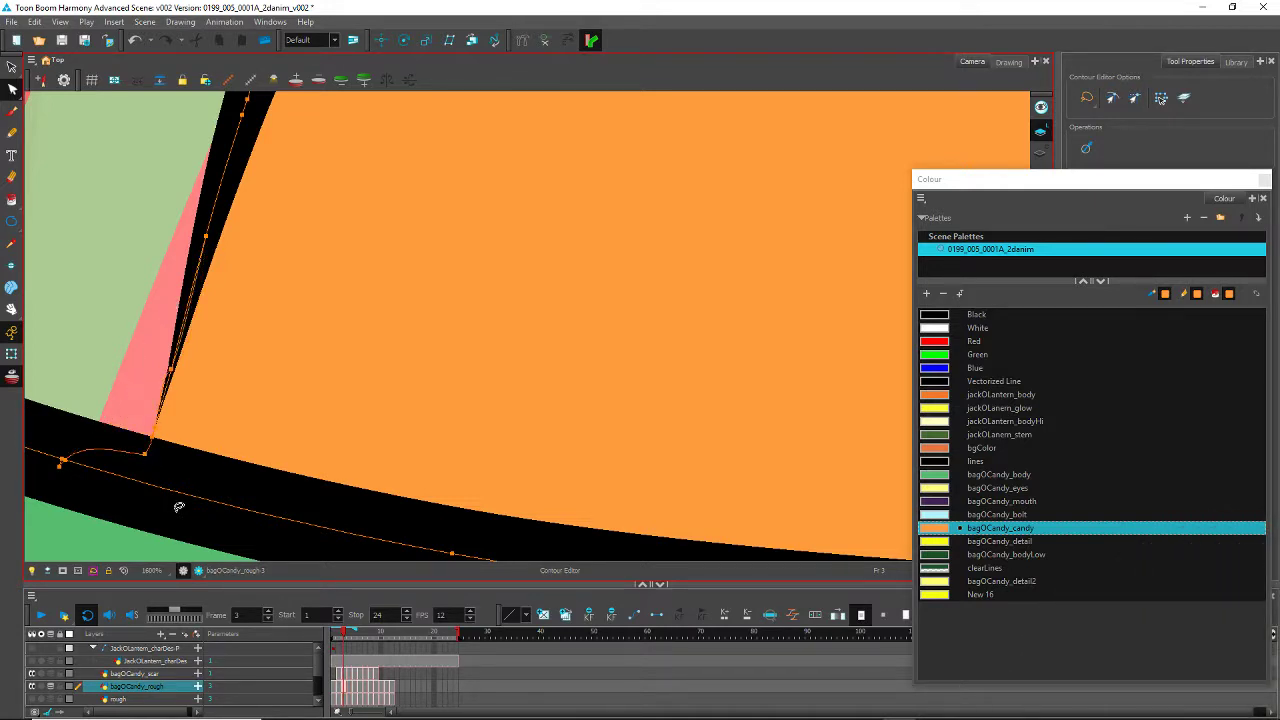
scroll(453, 378, down, 5)
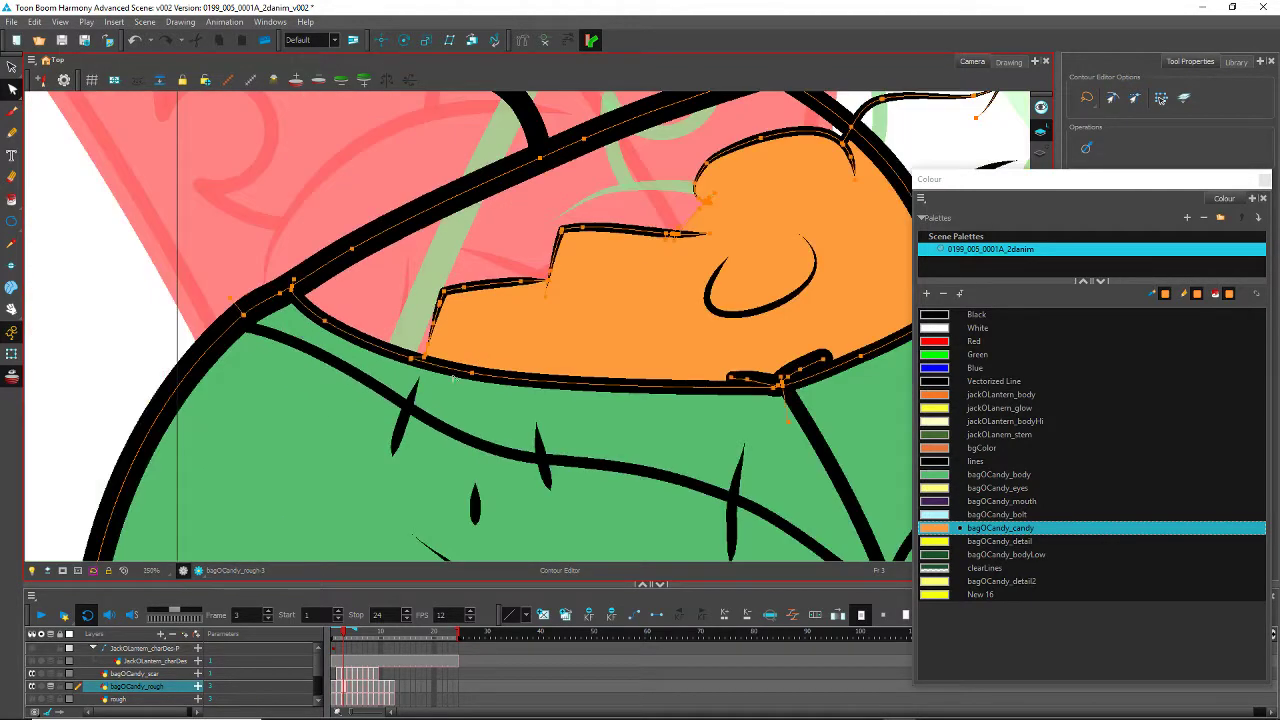
Step: Delete the contour points forming the unpainted notch at the end of the round candy piece's curl and tidy the fill edge there
drag(566, 397, 334, 504)
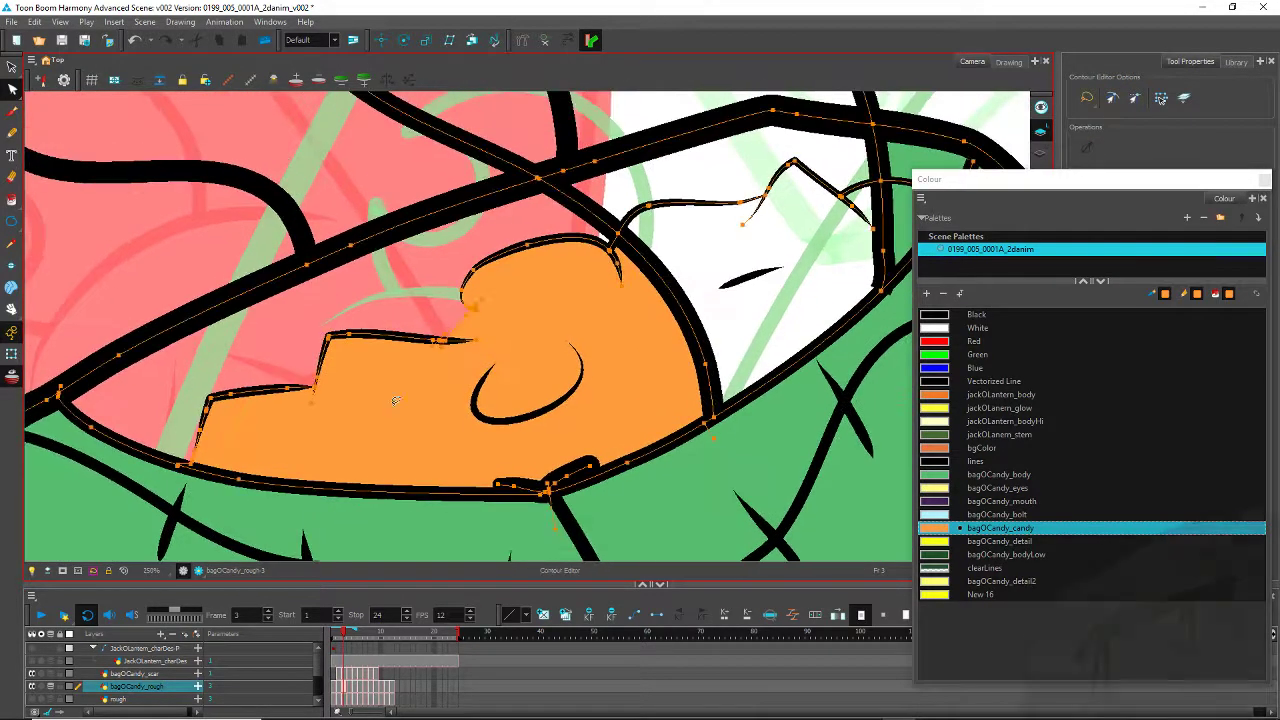
scroll(452, 307, up, 8)
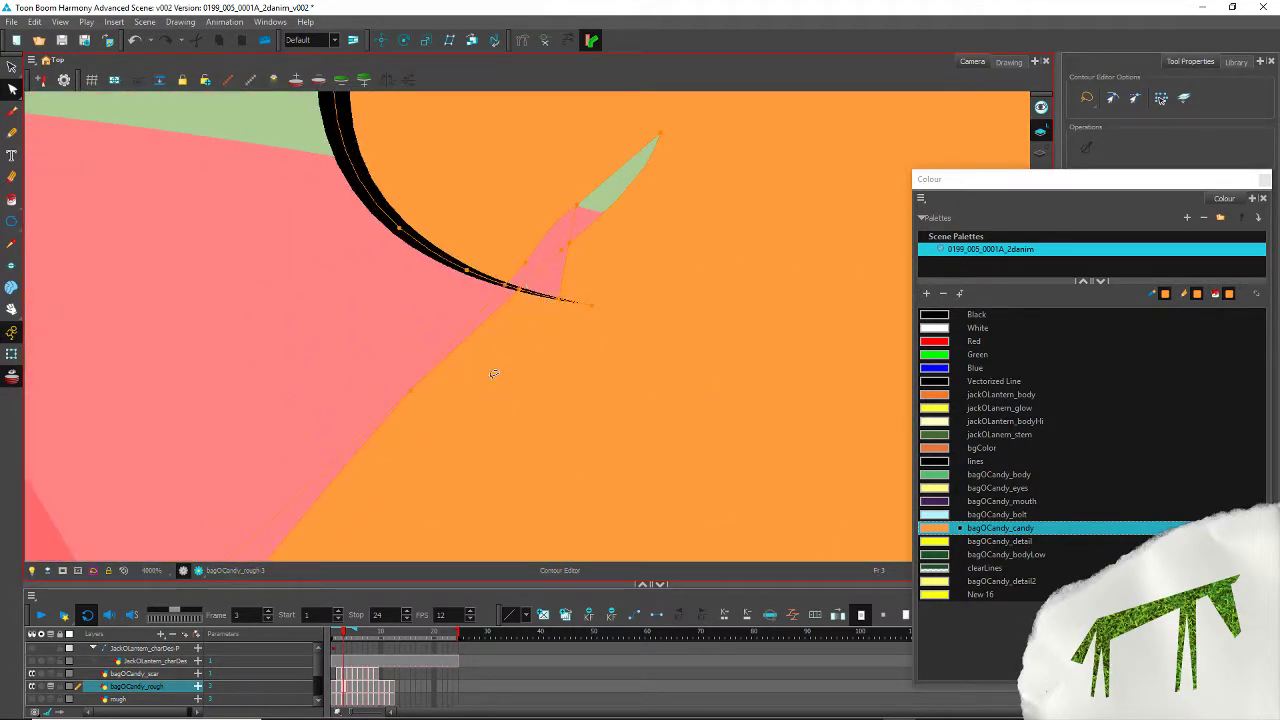
drag(531, 224, 431, 335)
mouse_move(580, 226)
mouse_down()
mouse_move(524, 240)
mouse_move(598, 226)
mouse_up()
key(Delete)
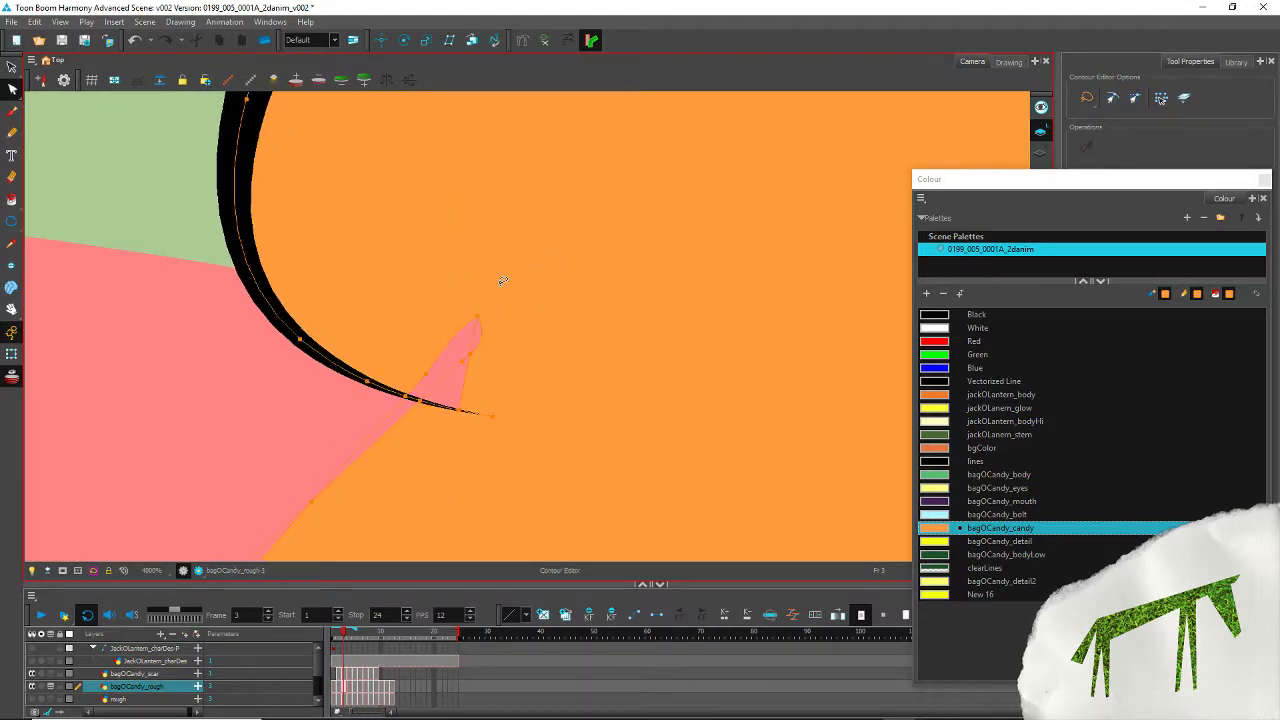
mouse_move(501, 281)
mouse_down()
mouse_move(453, 360)
mouse_move(416, 342)
mouse_up()
key(Delete)
key(Delete)
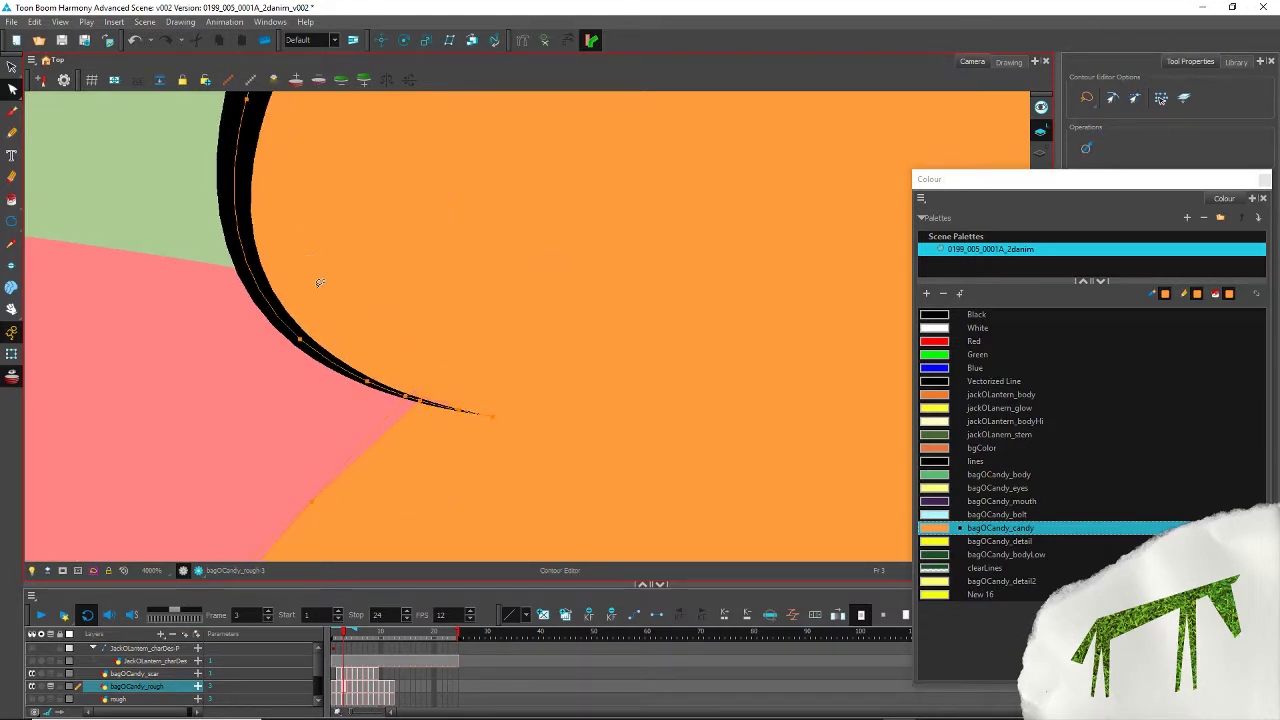
click(428, 414)
click(427, 401)
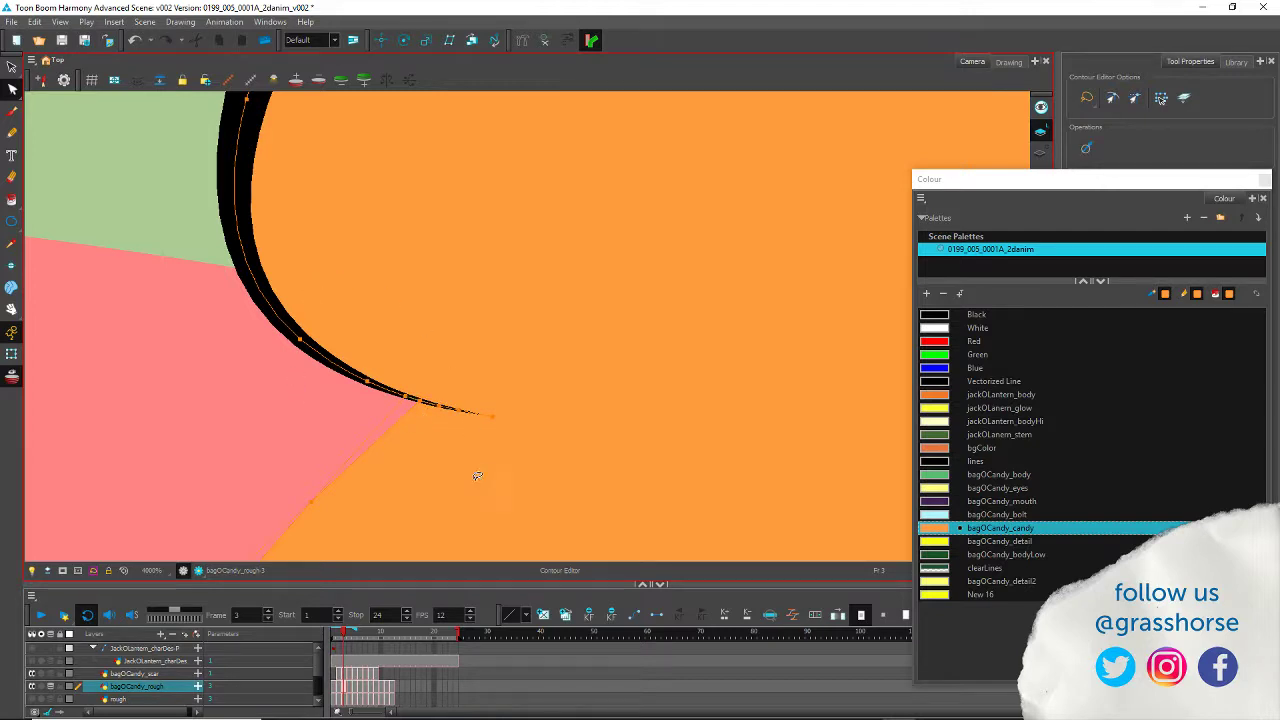
Step: Delete the stray contour points that make unpainted spikes beneath the jagged candy outline
scroll(372, 341, down, 6)
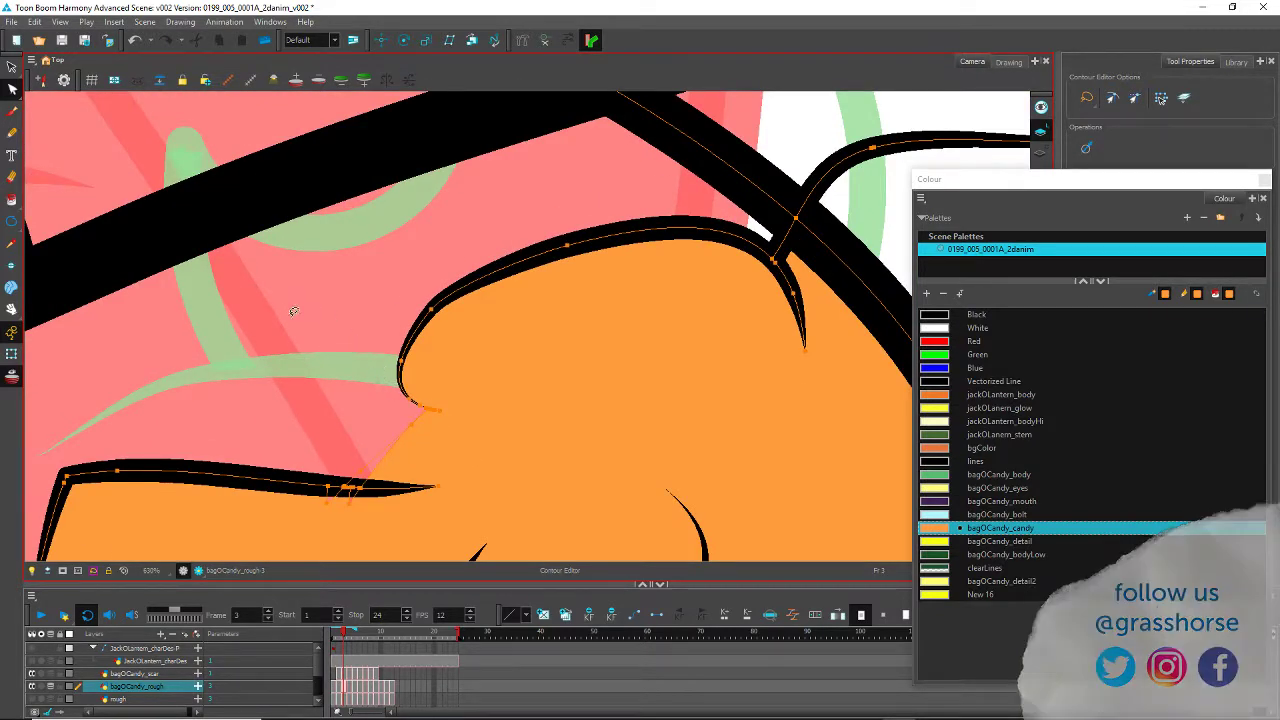
scroll(299, 494, up, 5)
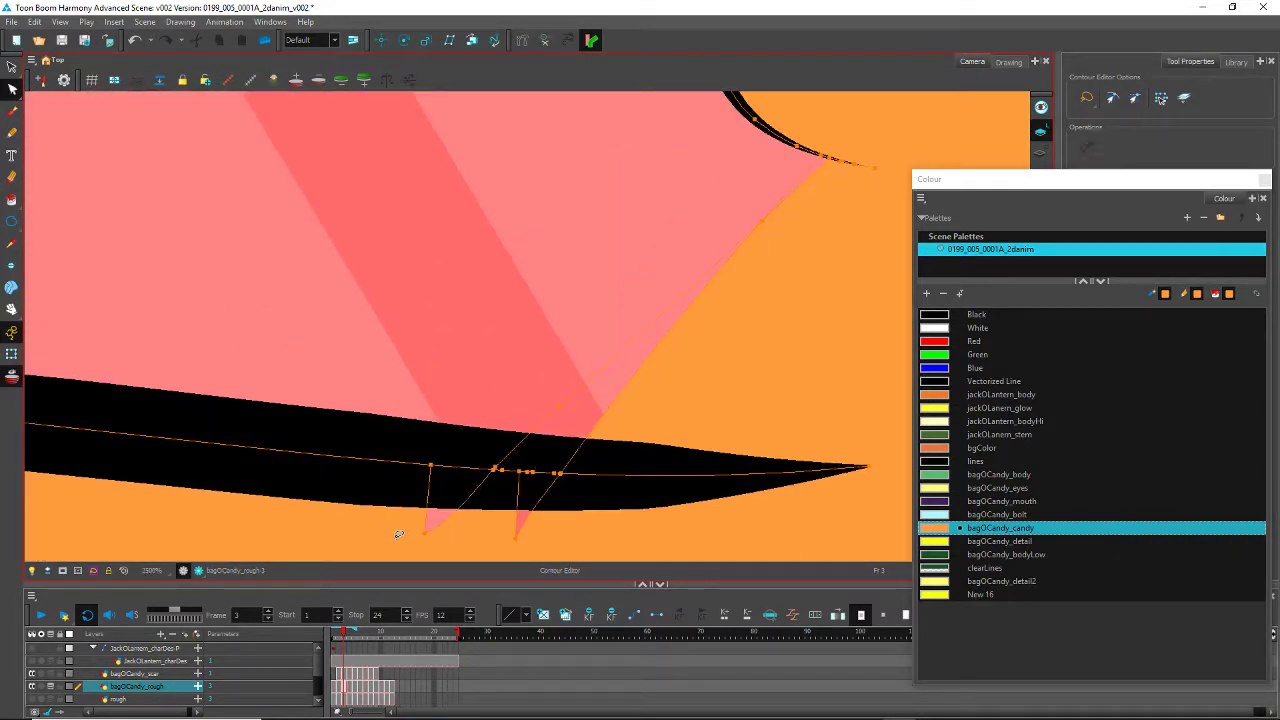
mouse_move(400, 524)
mouse_down()
mouse_move(540, 535)
mouse_move(405, 516)
mouse_up()
key(Delete)
scroll(366, 420, down, 5)
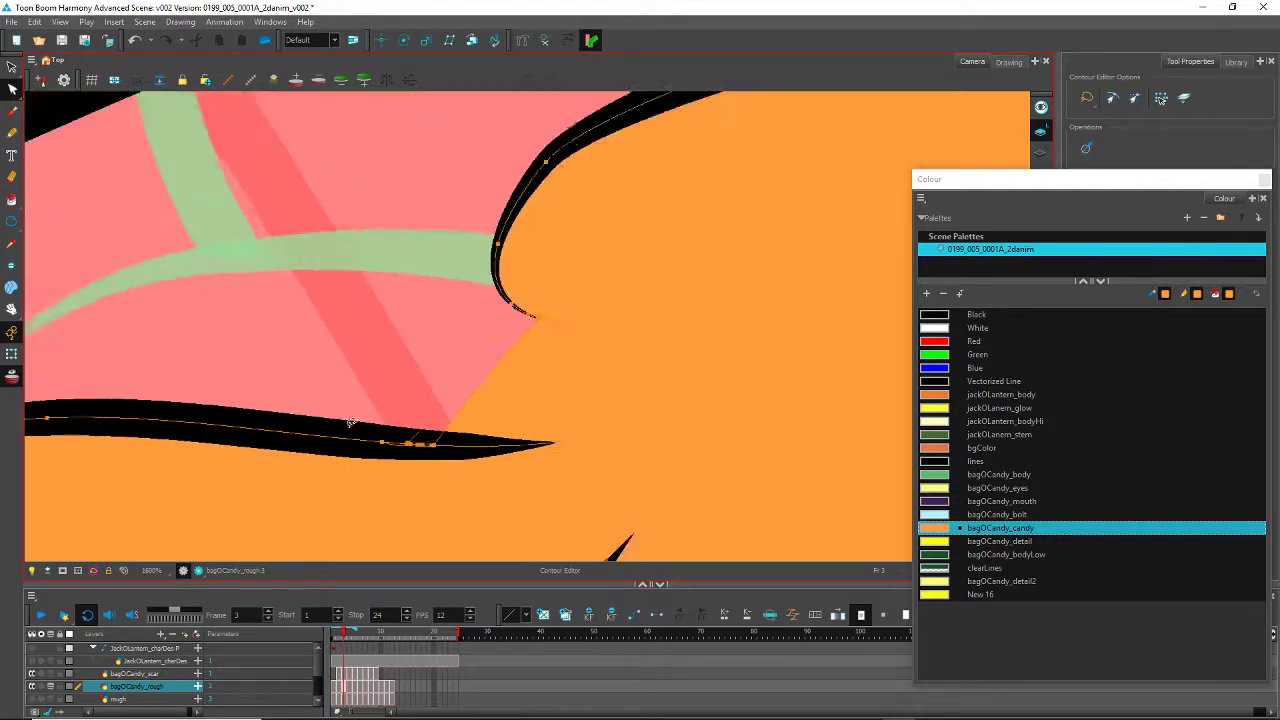
Step: Fill the candy section behind the handle in frame 3 with bagOCandy_candy
drag(638, 425, 327, 362)
click(12, 201)
scroll(437, 283, down, 4)
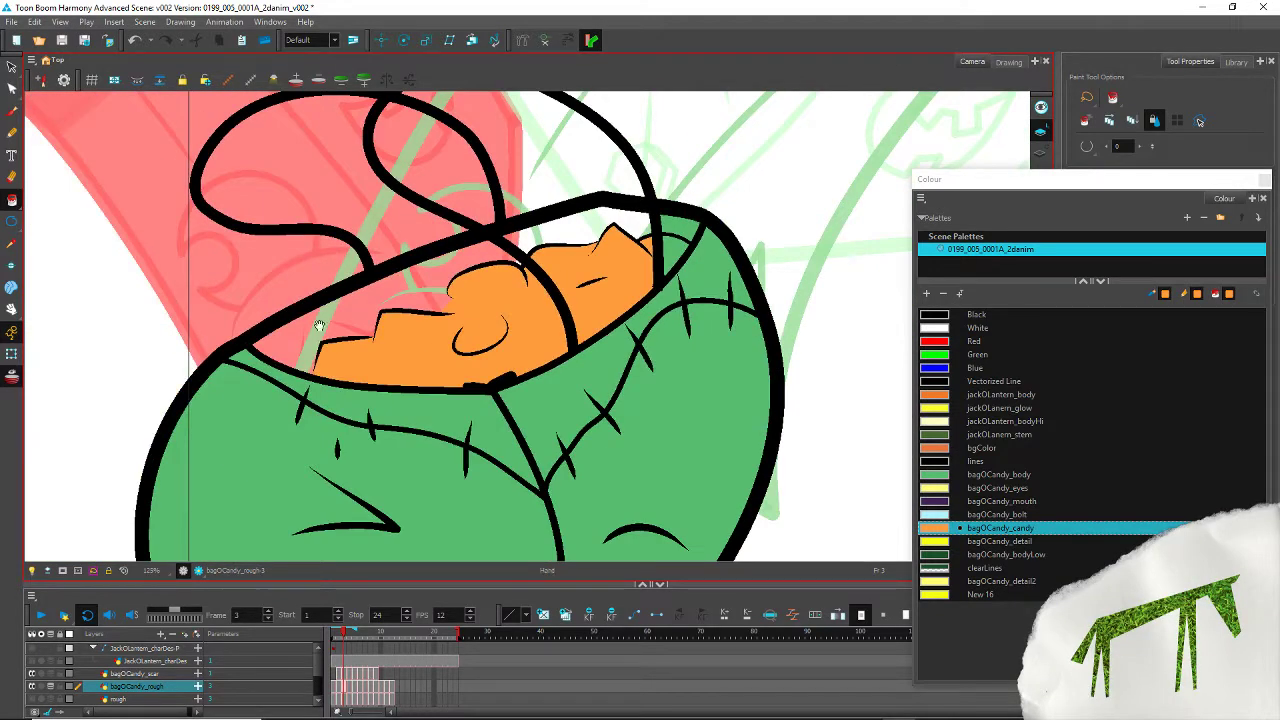
drag(319, 326, 204, 349)
scroll(541, 249, up, 4)
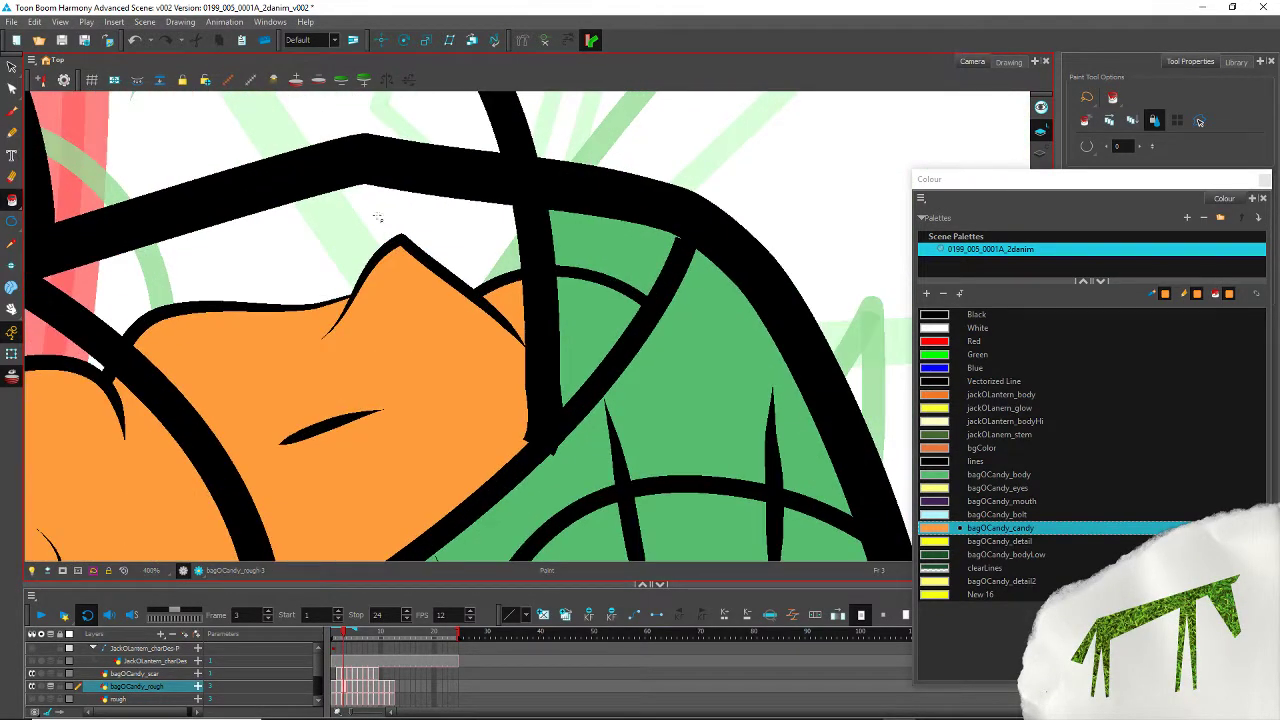
Step: Delete the green bag body fill around the candy opening in frame 3
key(alt+s)
click(571, 355)
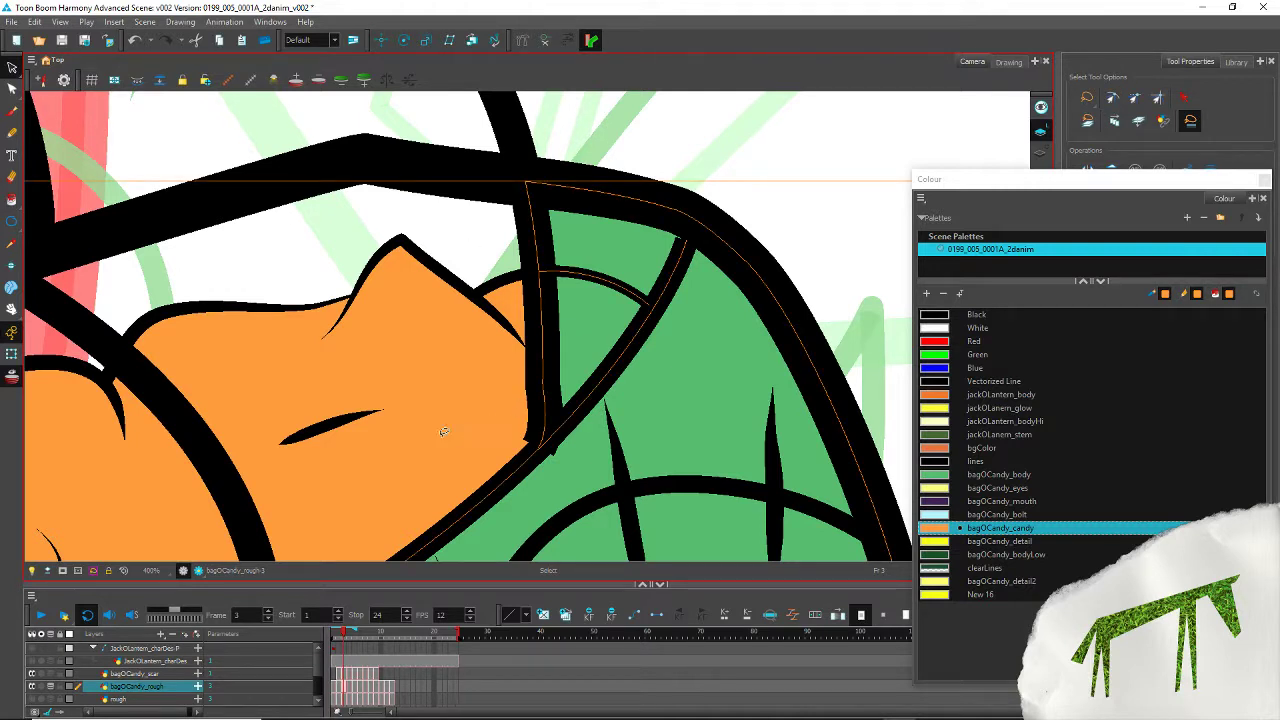
key(Delete)
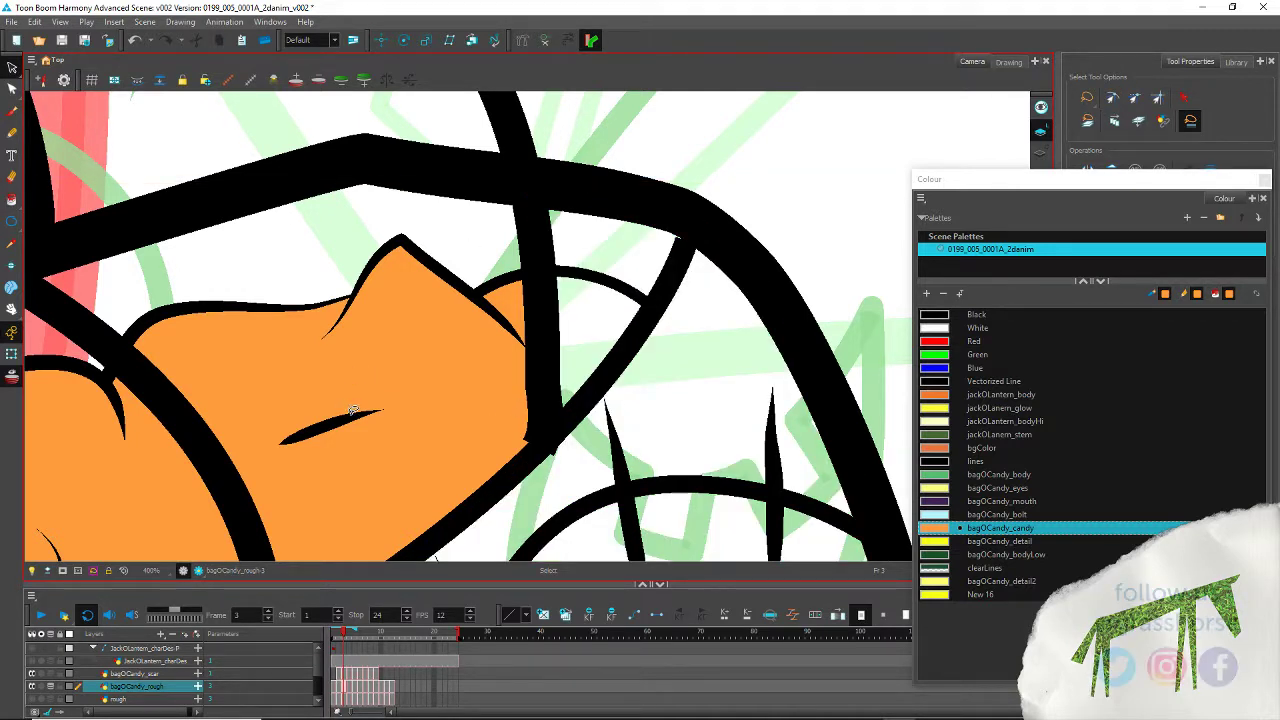
Step: Straighten the handle line's lower end at the bag's rim line with the Contour Editor, smoothing its jagged tip
click(13, 68)
click(108, 81)
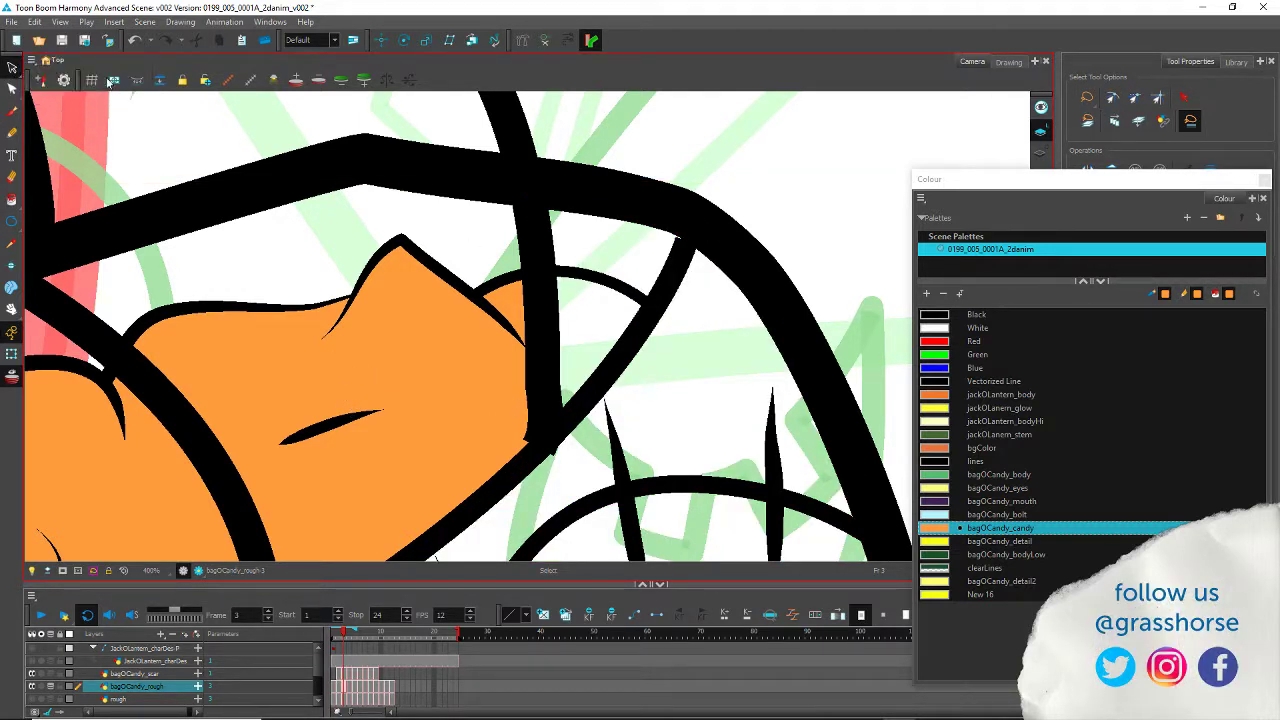
click(529, 210)
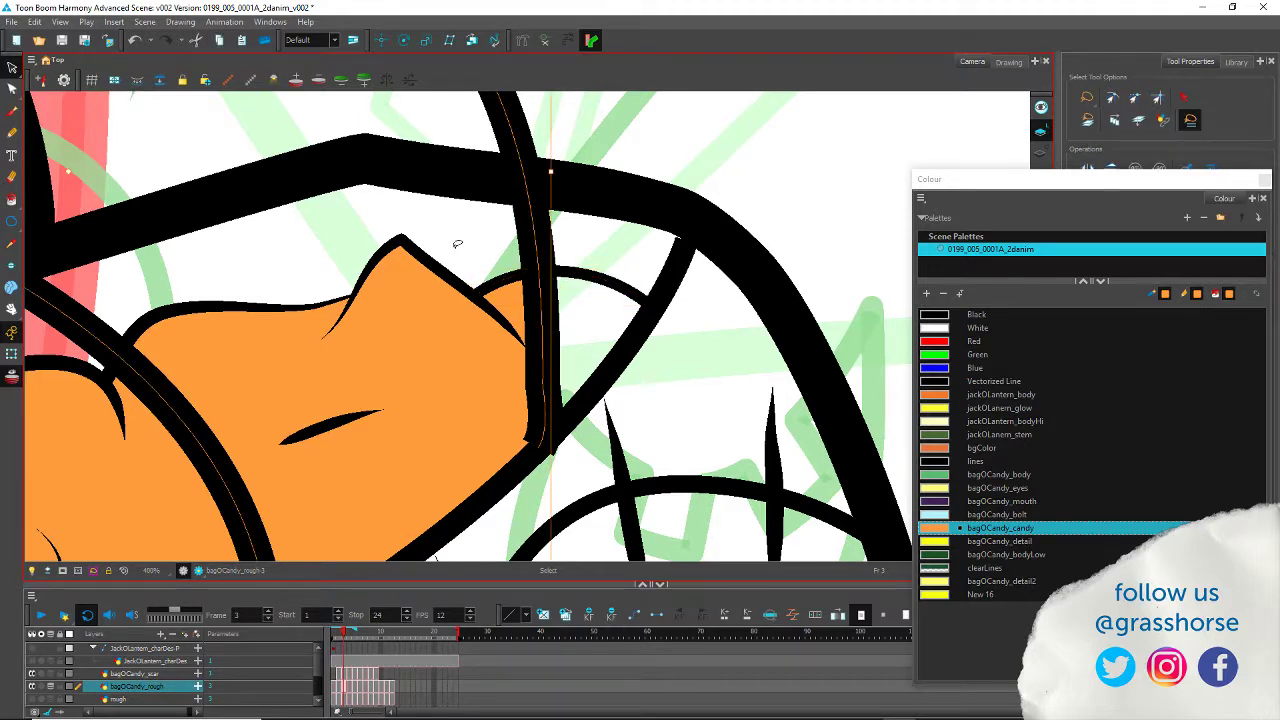
drag(965, 221, 953, 120)
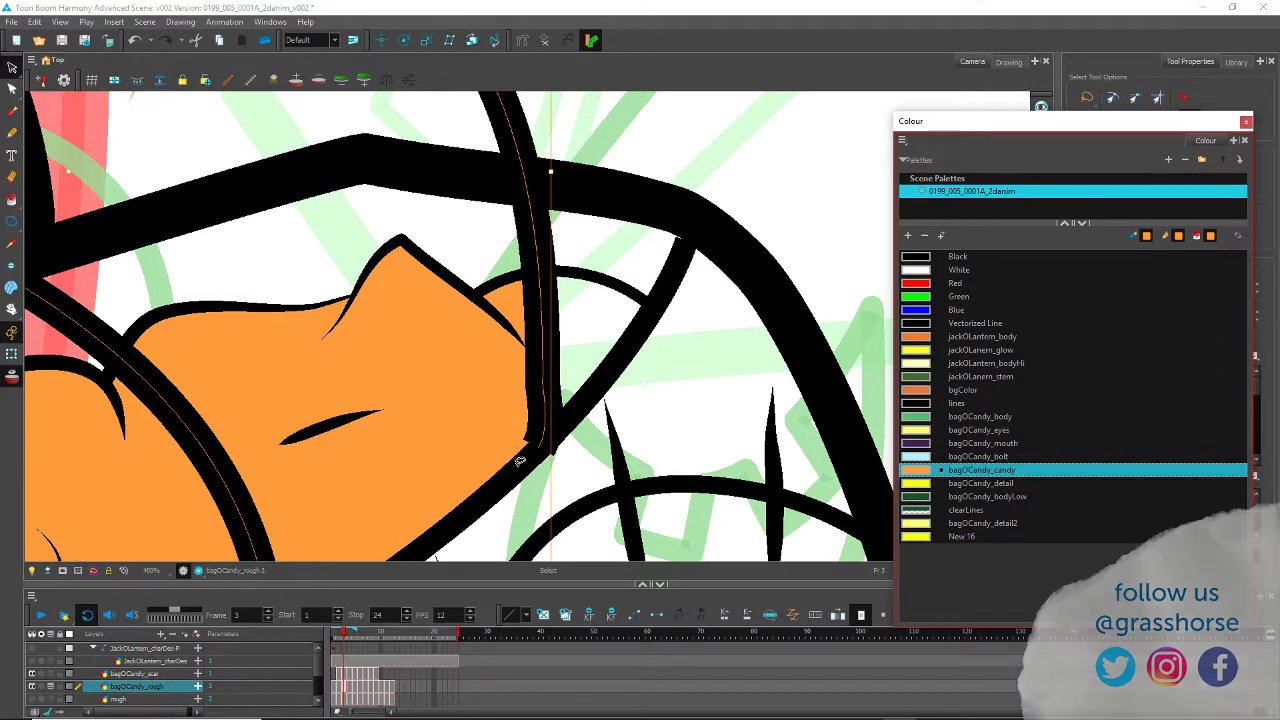
click(12, 88)
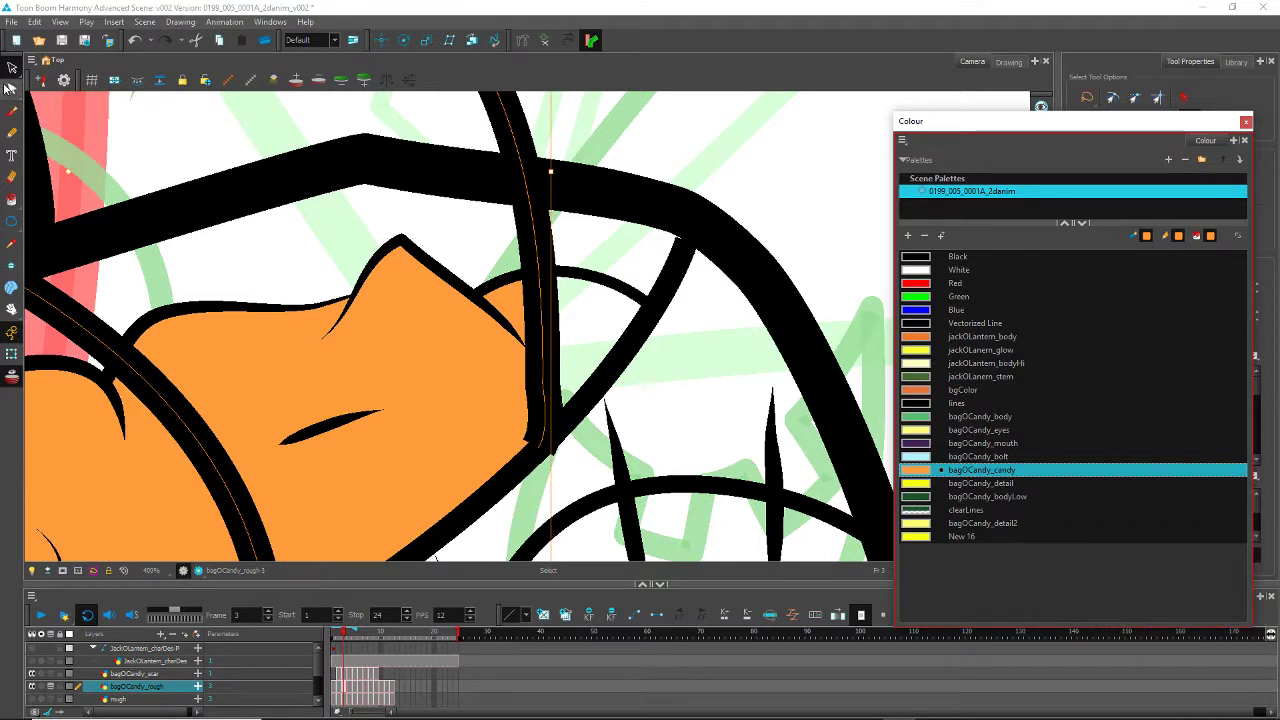
drag(545, 458, 508, 502)
click(537, 450)
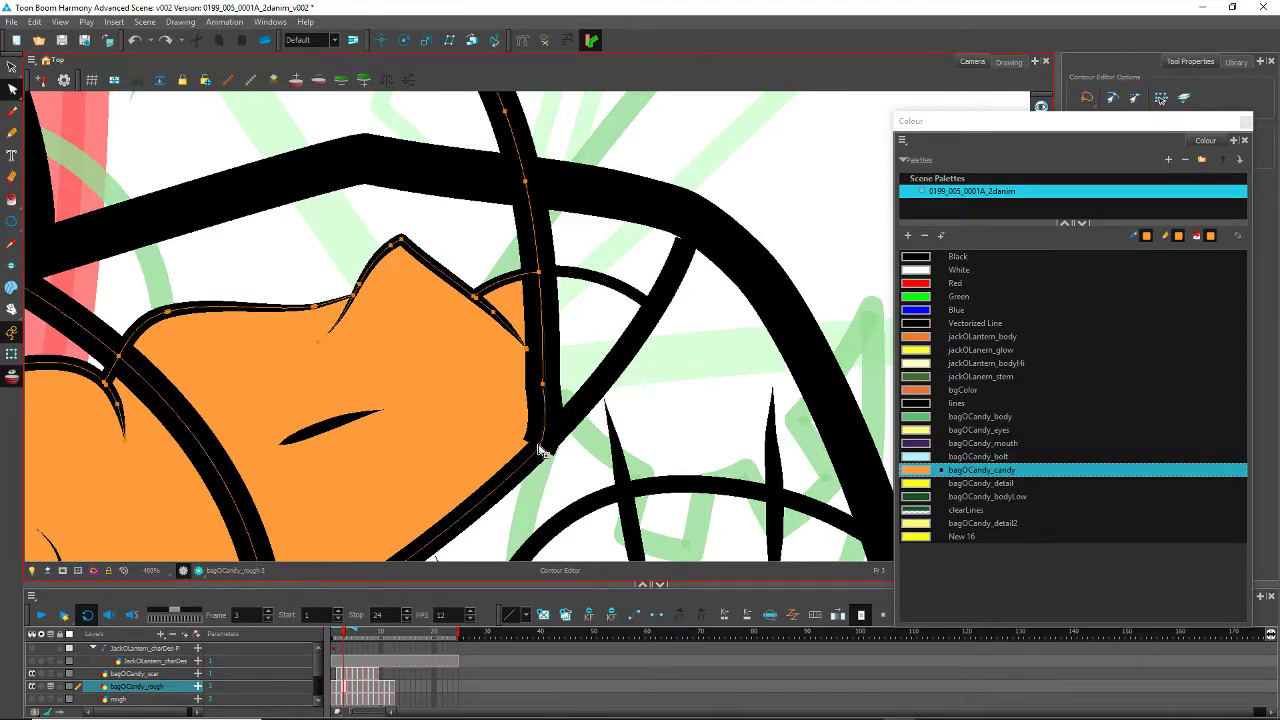
click(543, 388)
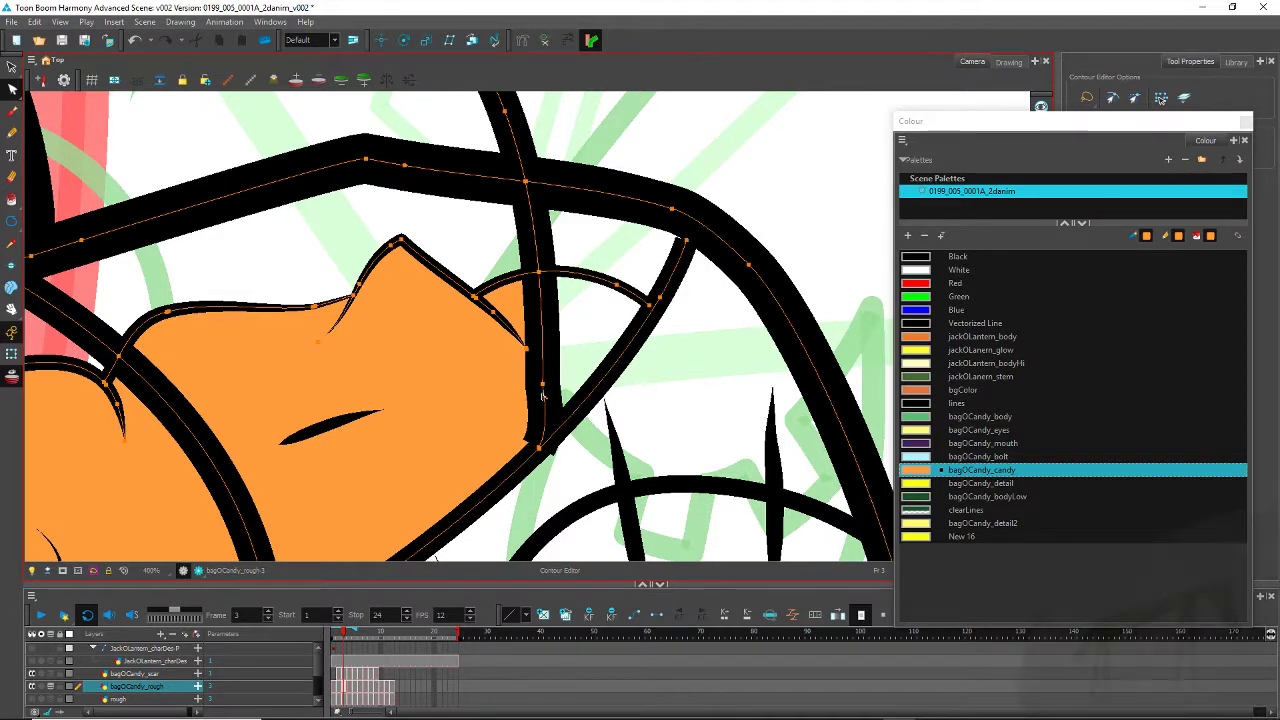
alt+click(540, 452)
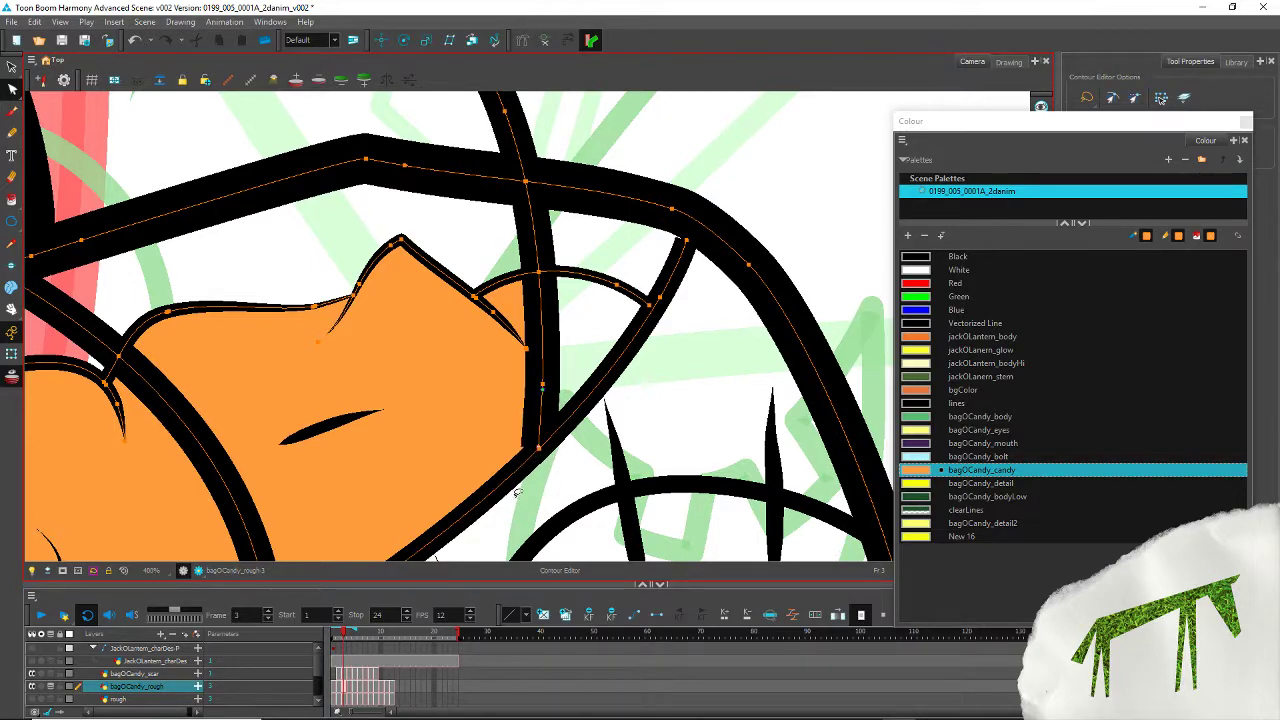
Step: Try Round tips on the handle line where it meets the rim and return them to Flat
drag(957, 121, 977, 411)
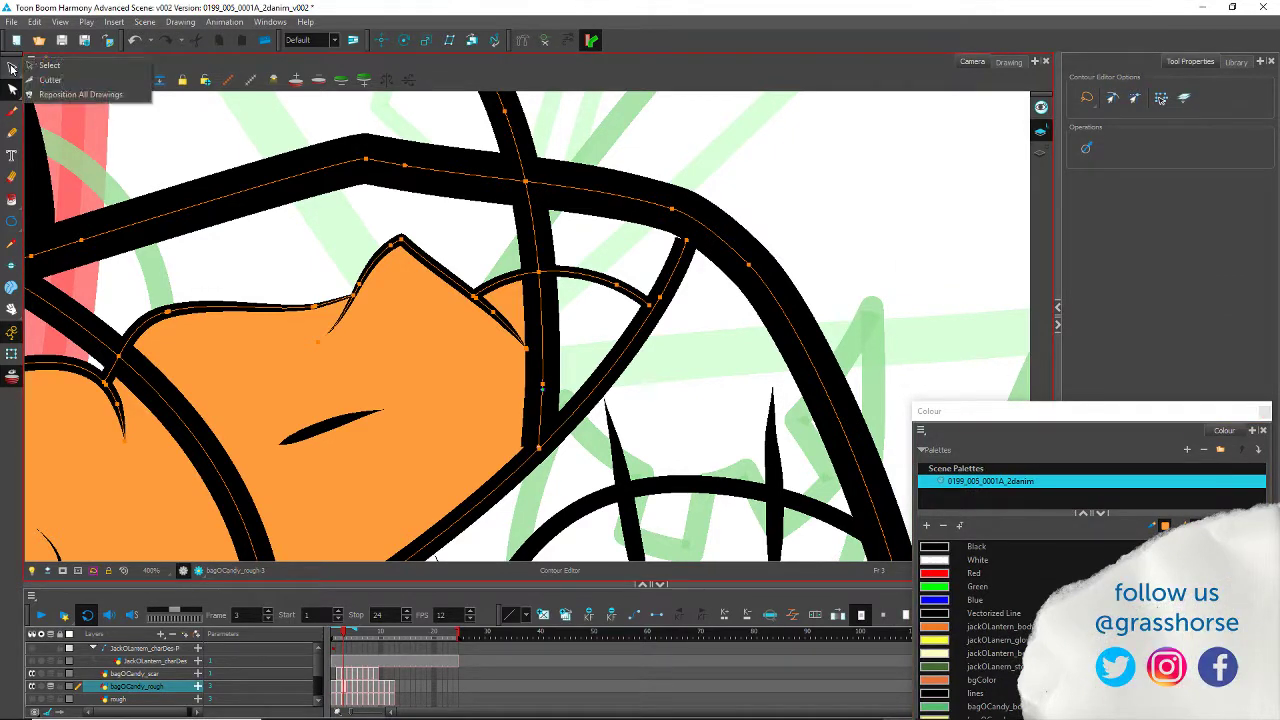
click(12, 66)
click(522, 179)
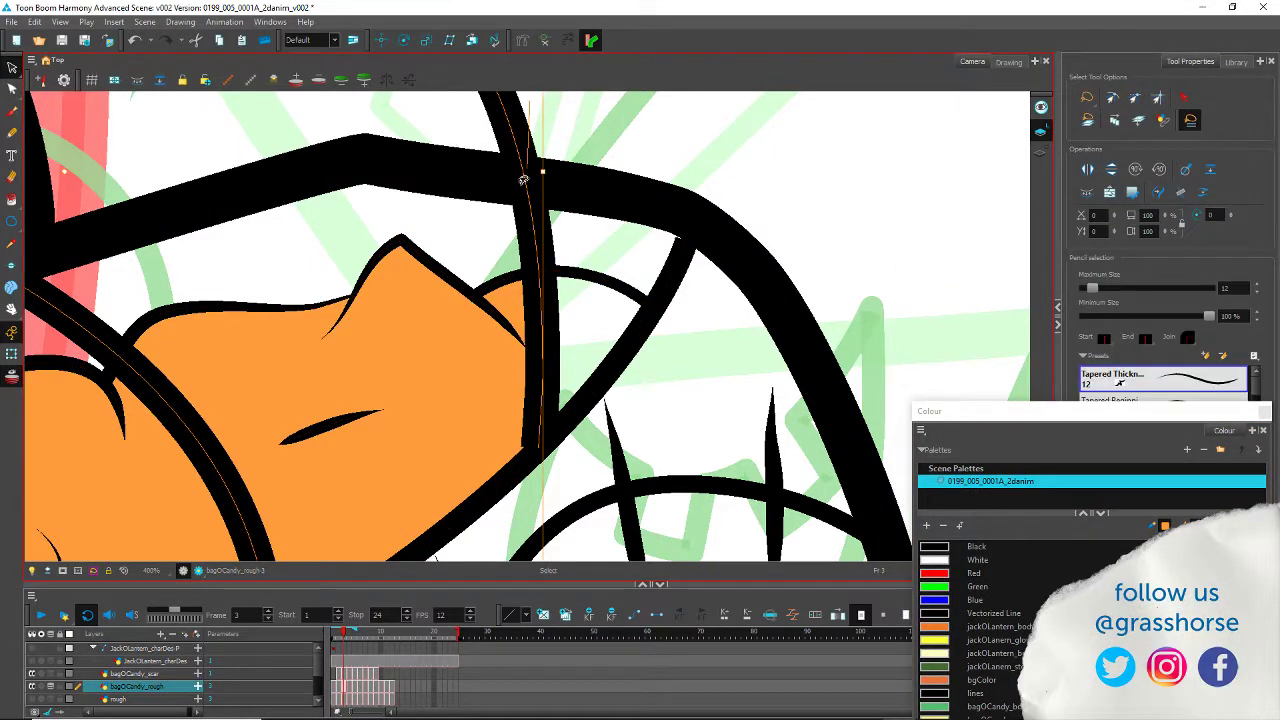
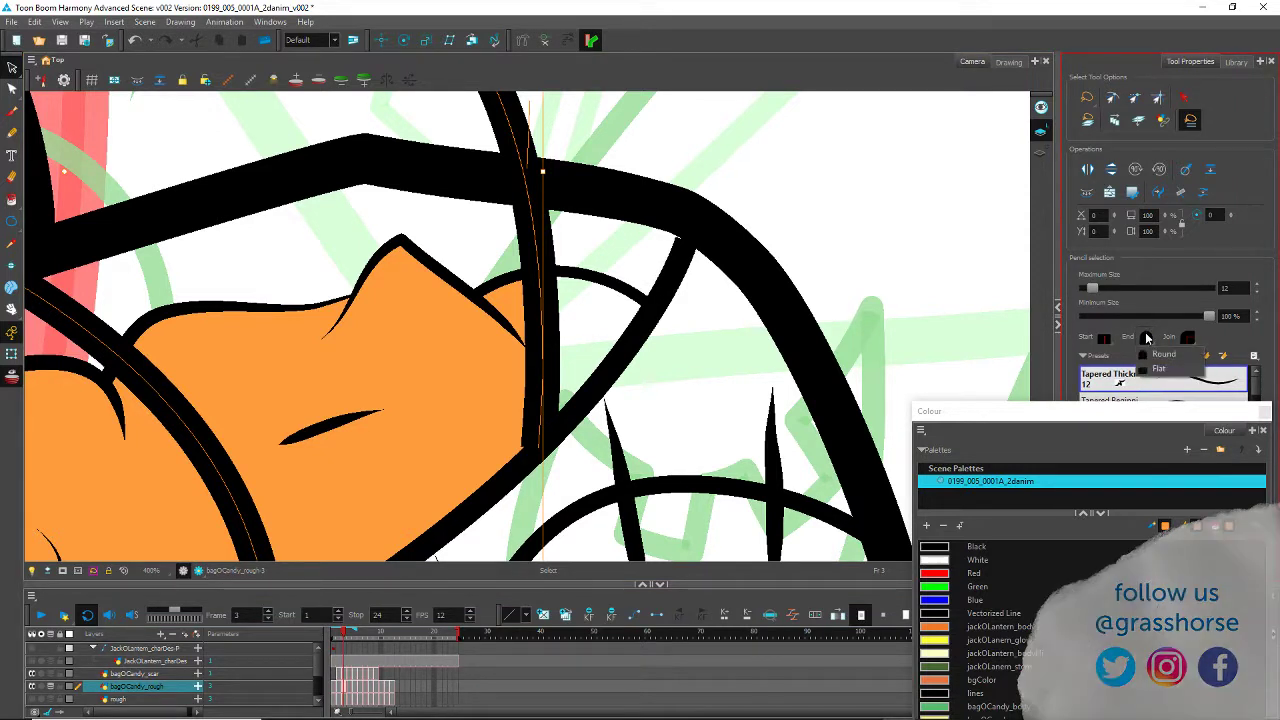
click(1105, 343)
click(1105, 358)
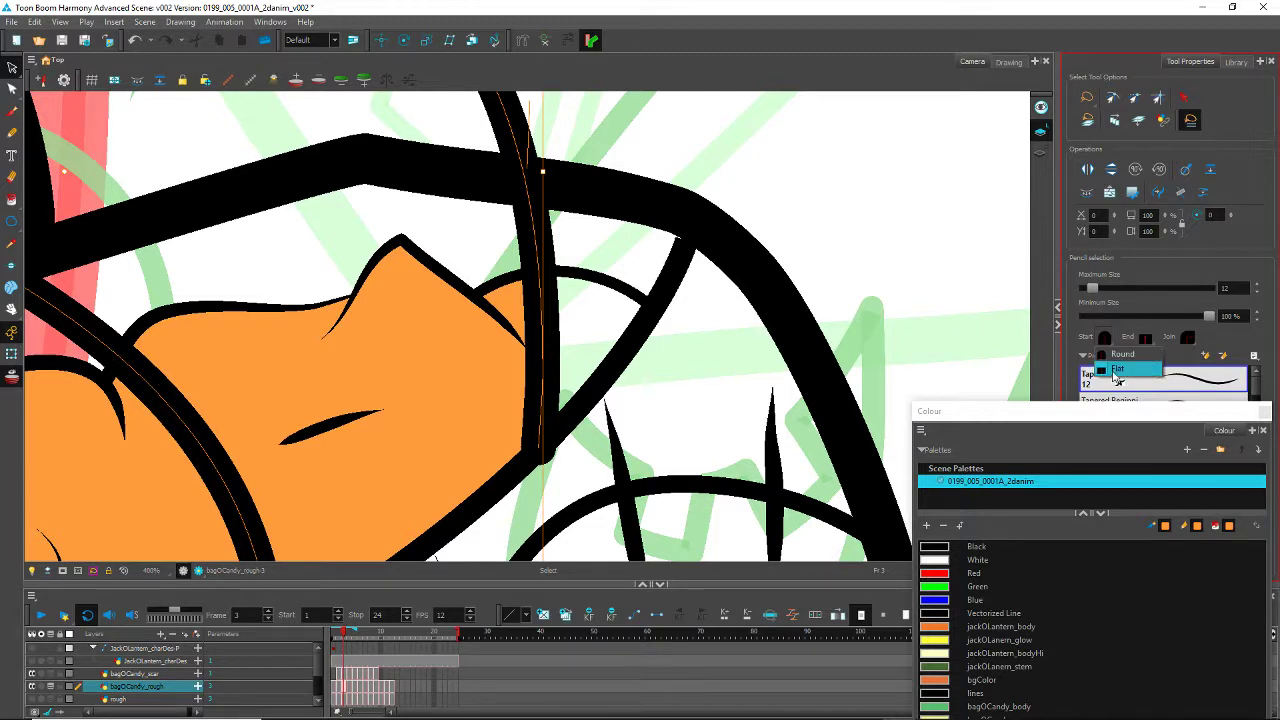
Step: Extend the handle line's lower end straight down past the bag's rim line by moving its end point with the Contour Editor
click(12, 88)
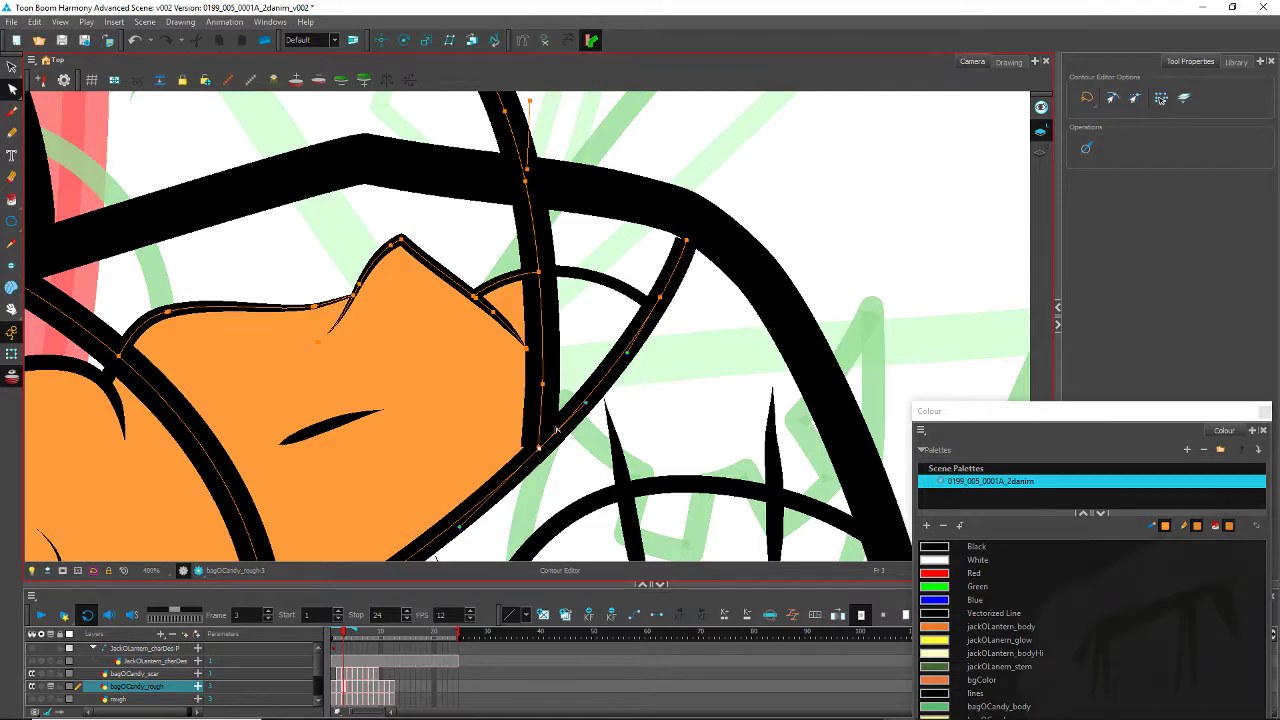
scroll(543, 450, up, 5)
scroll(508, 413, up, 1)
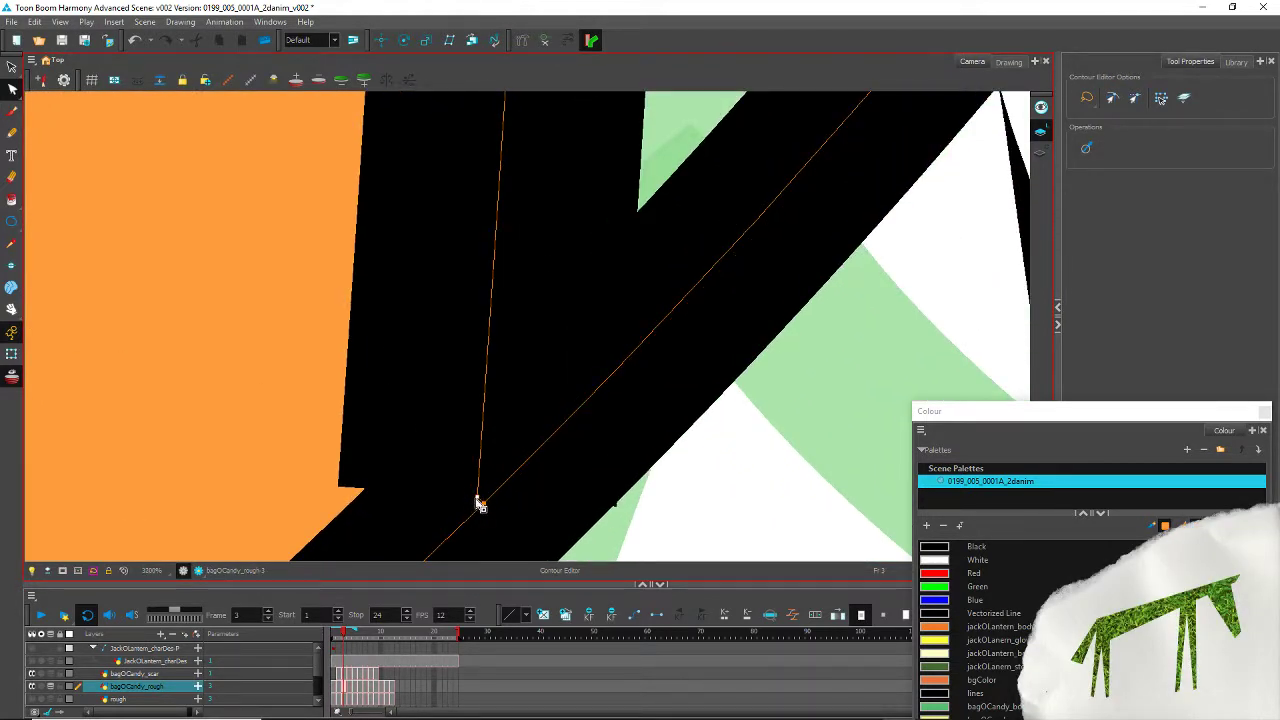
mouse_move(478, 503)
mouse_down()
mouse_move(474, 451)
mouse_move(458, 470)
mouse_up()
drag(453, 490, 477, 515)
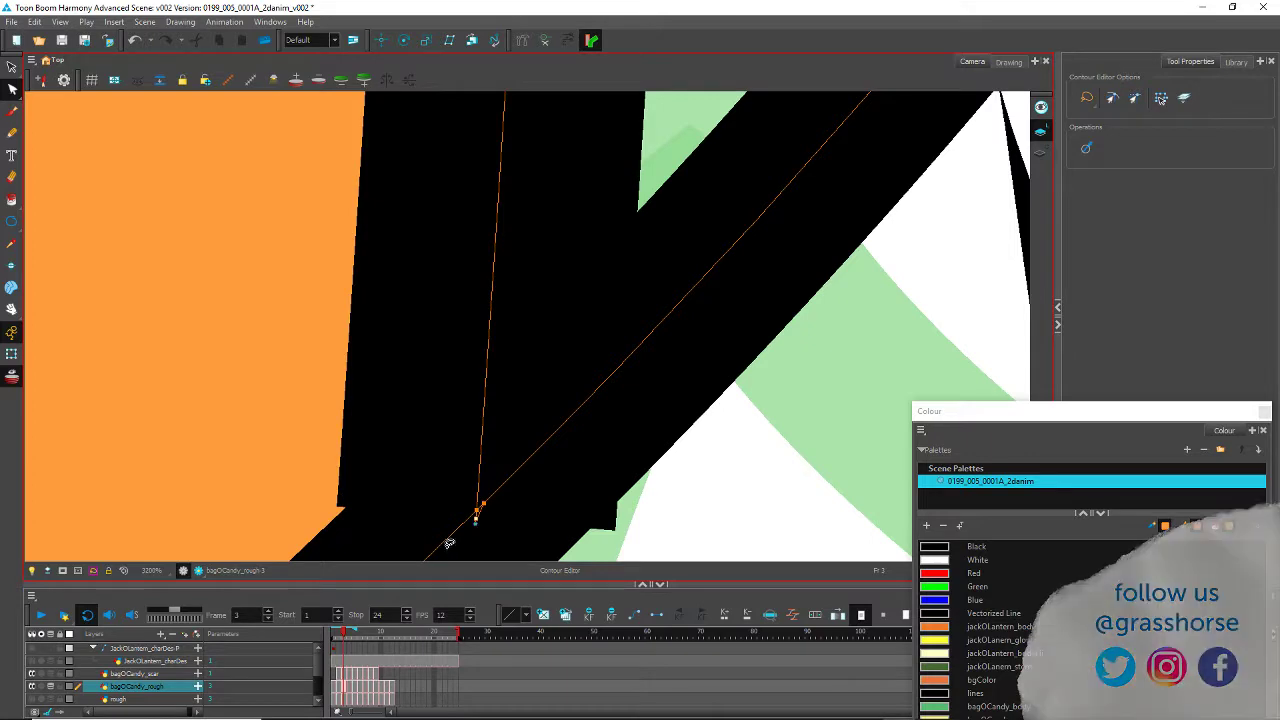
scroll(347, 417, down, 5)
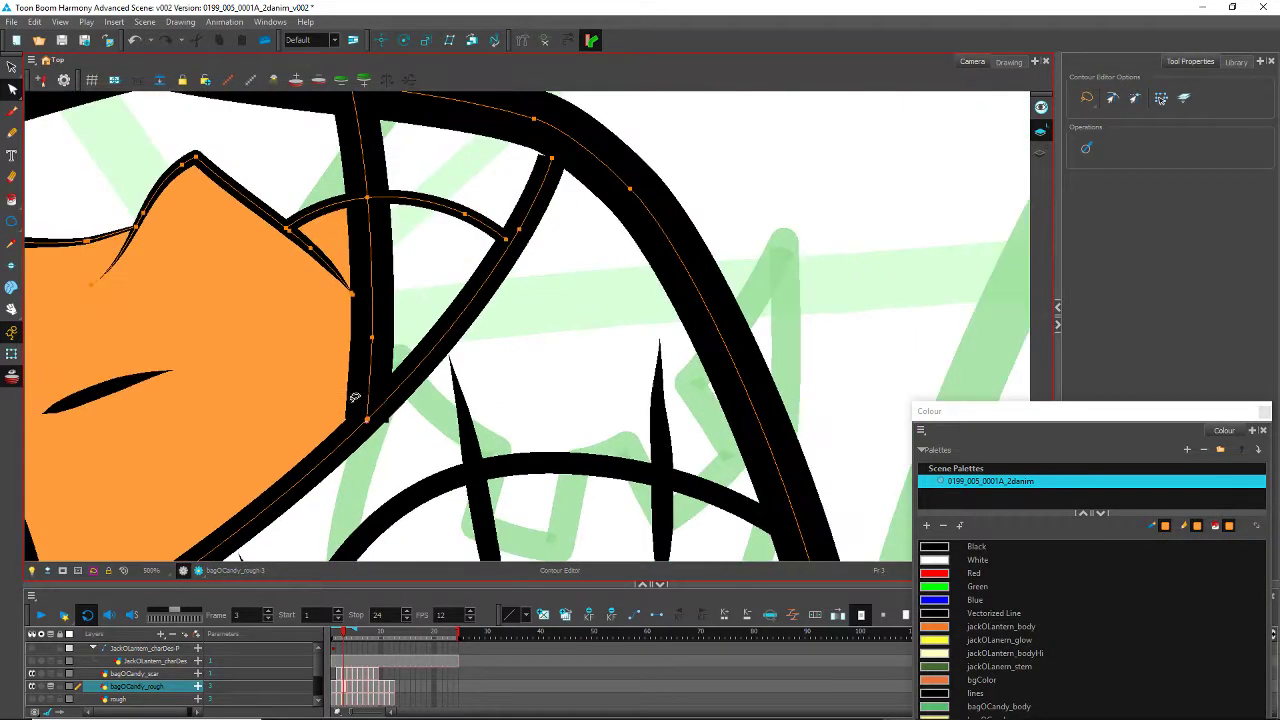
scroll(251, 403, down, 3)
scroll(225, 425, up, 6)
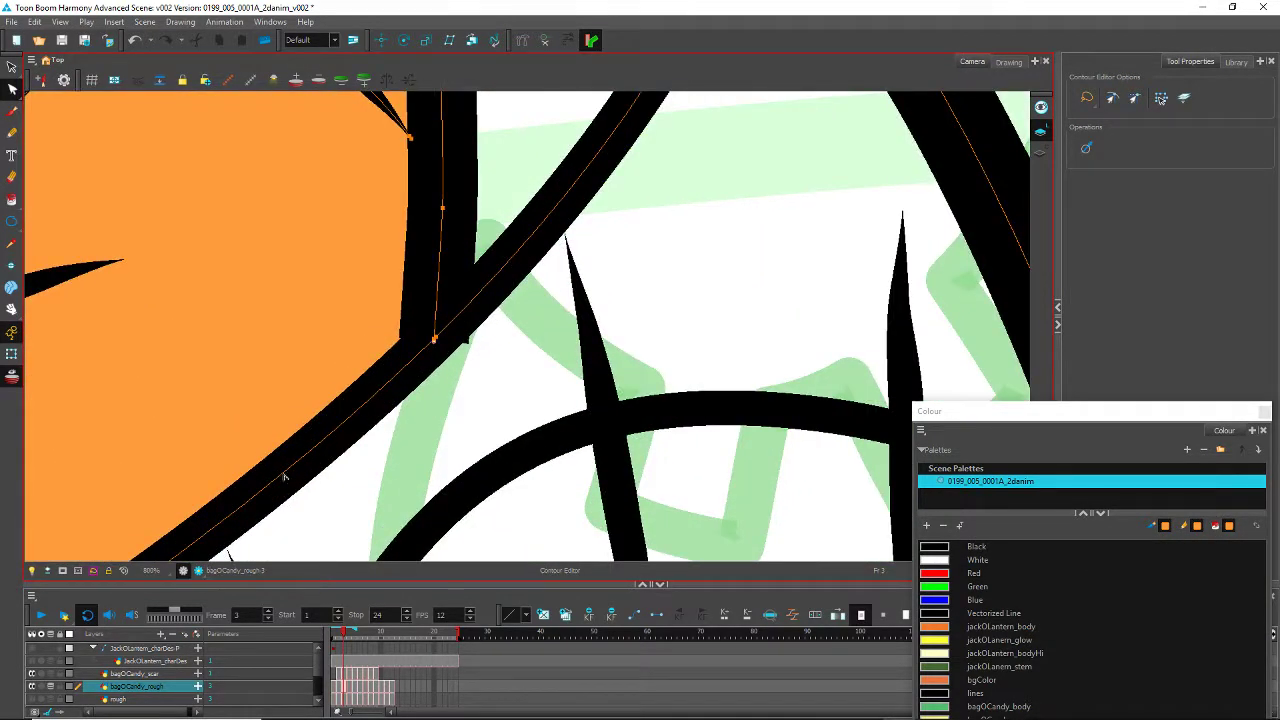
scroll(428, 308, up, 5)
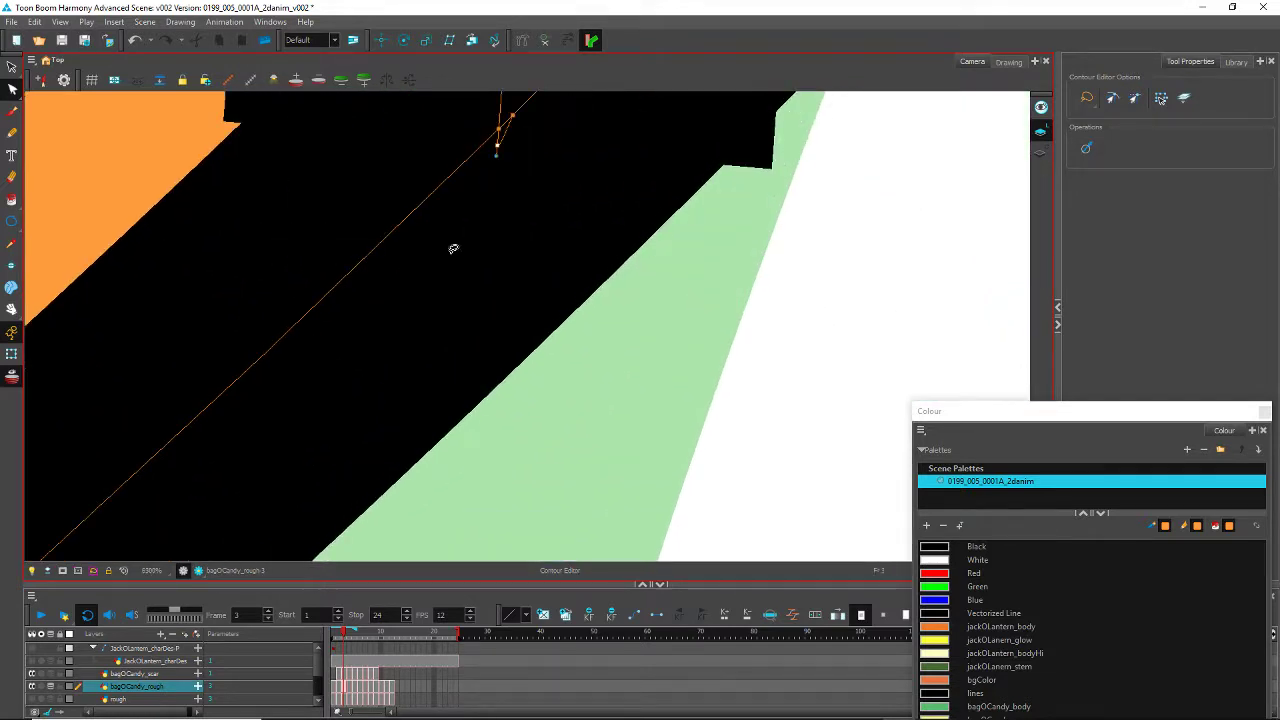
key(space)
drag(459, 250, 477, 410)
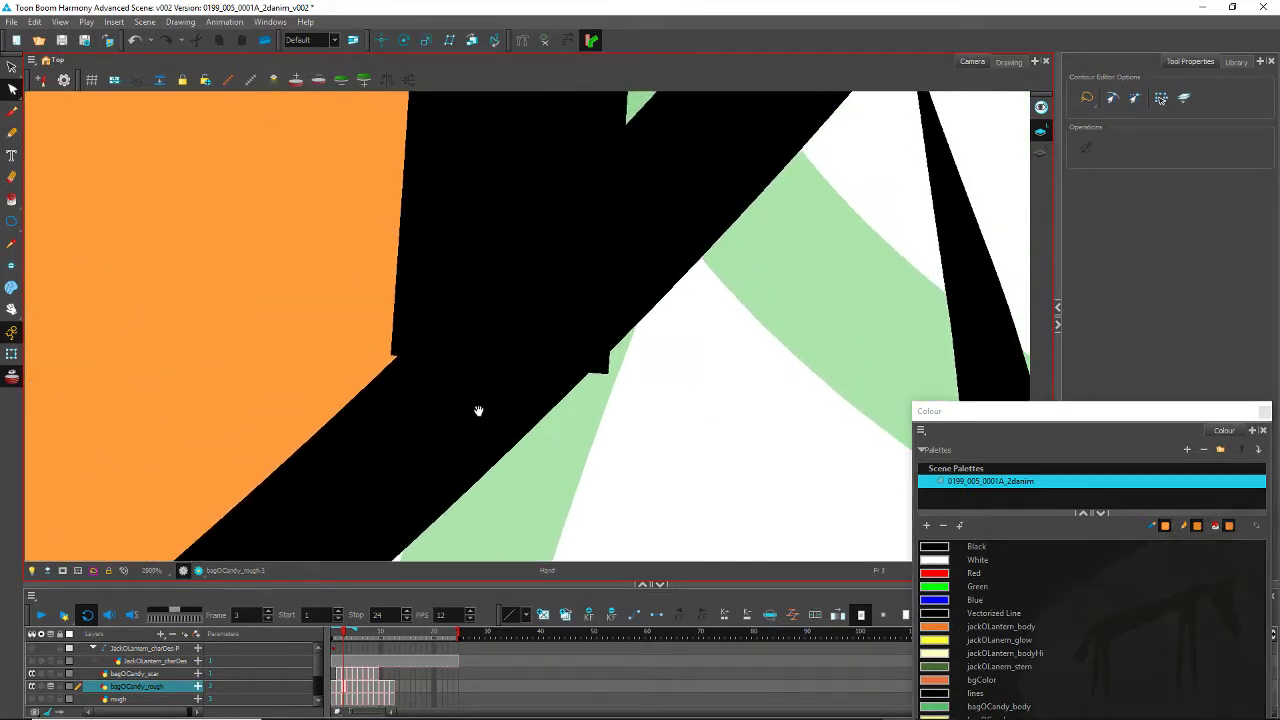
drag(500, 363, 498, 524)
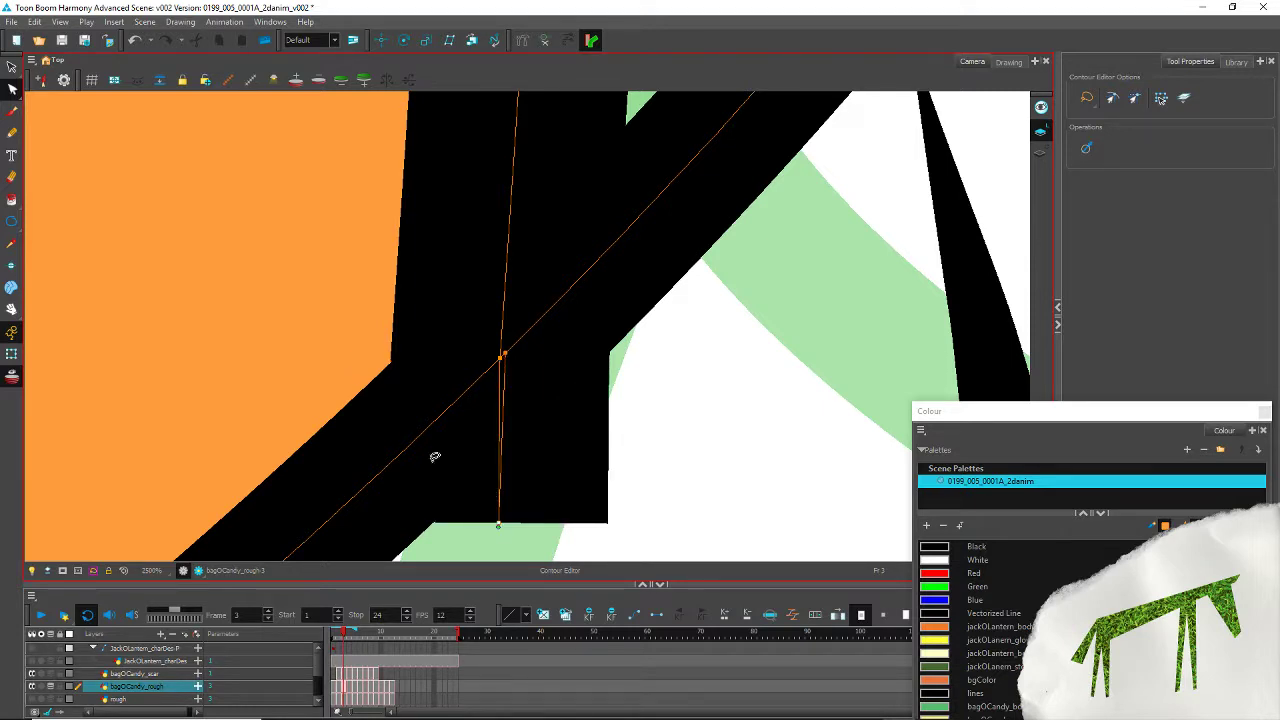
Step: Cut off and delete the piece of the handle line that overhangs below the rim line
key(alt+t)
click(503, 443)
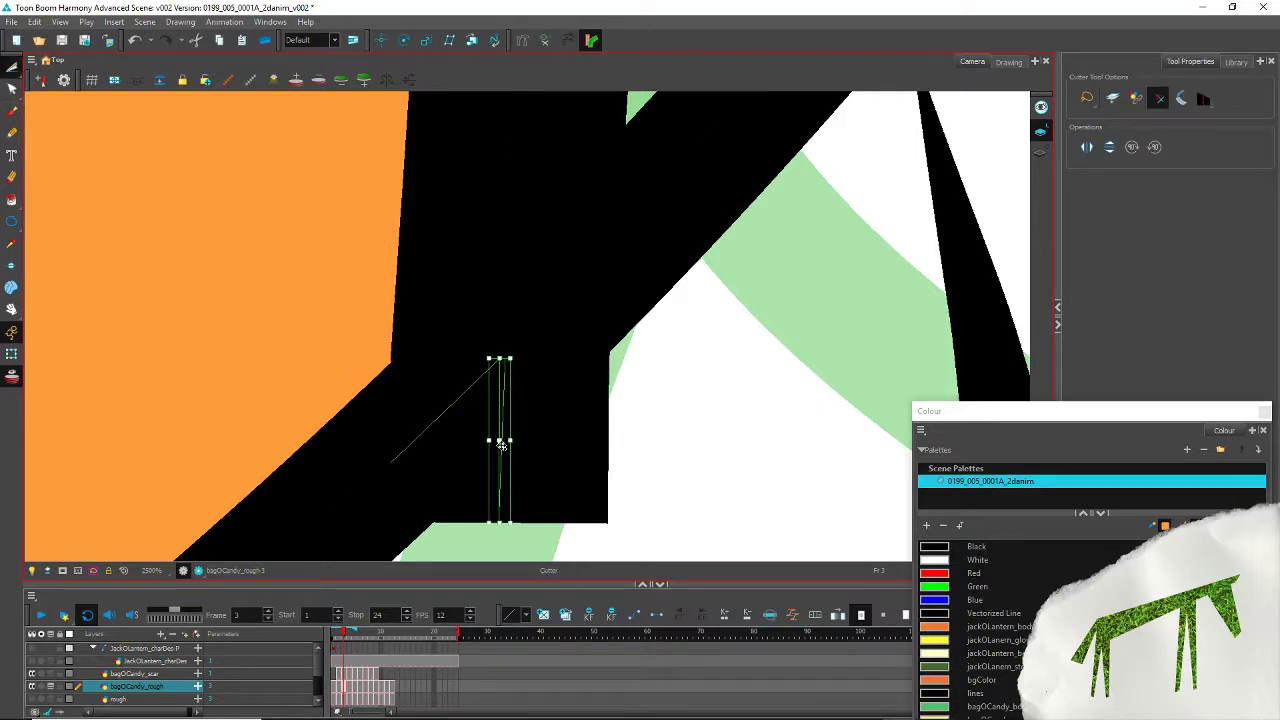
key(Delete)
Step: Fill the small candy section between the handle and the bag's rim with bagOCandy_candy, using a close-gap value of 2
scroll(367, 282, down, 10)
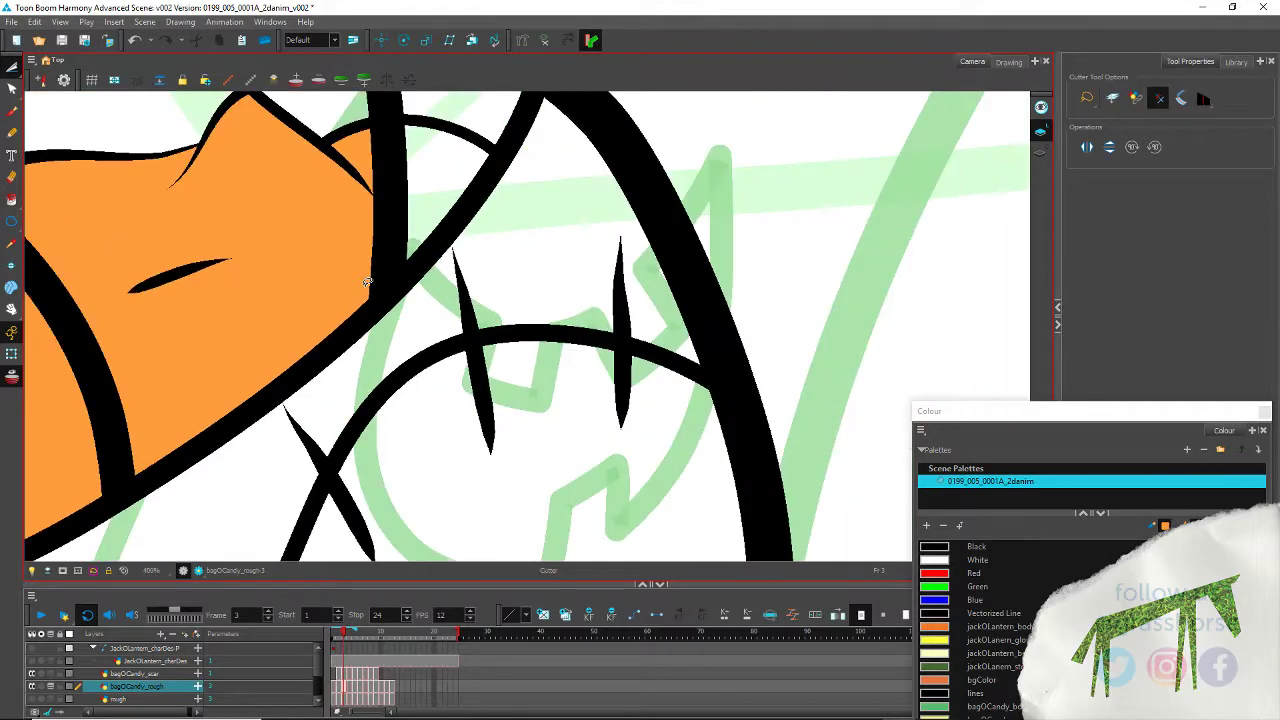
drag(398, 418, 488, 440)
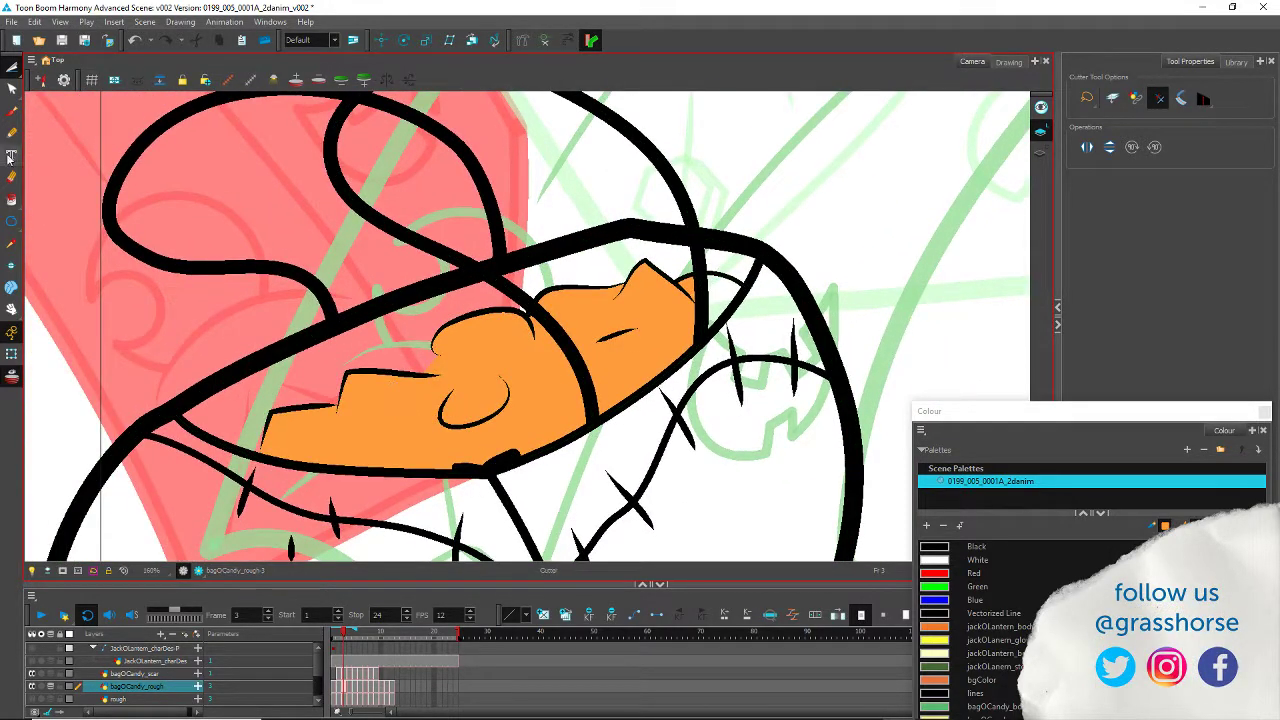
click(11, 200)
click(973, 682)
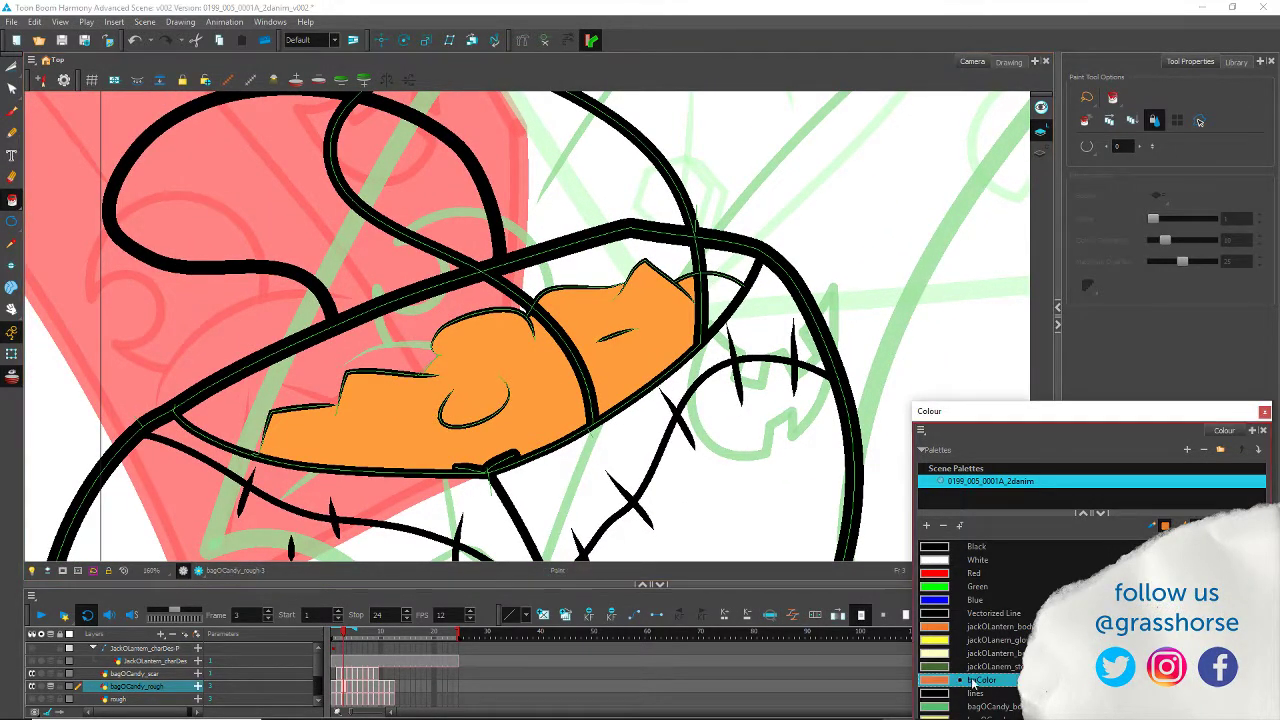
click(975, 626)
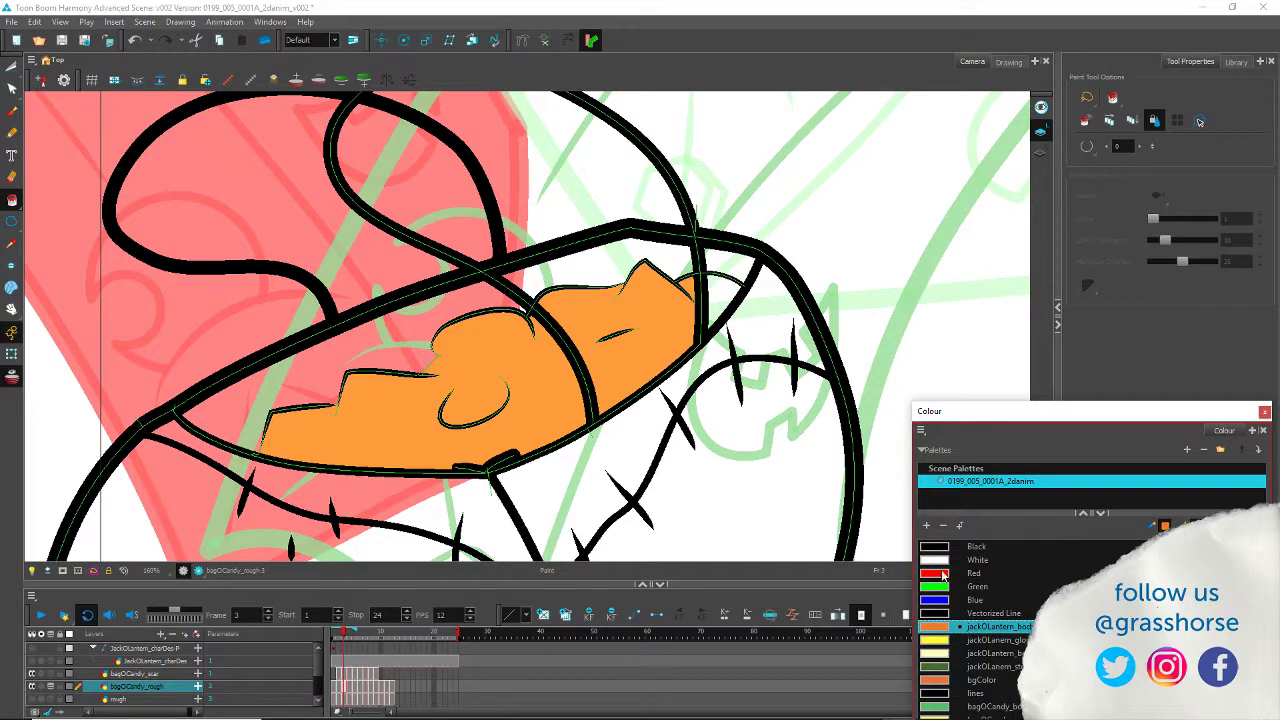
drag(965, 411, 977, 200)
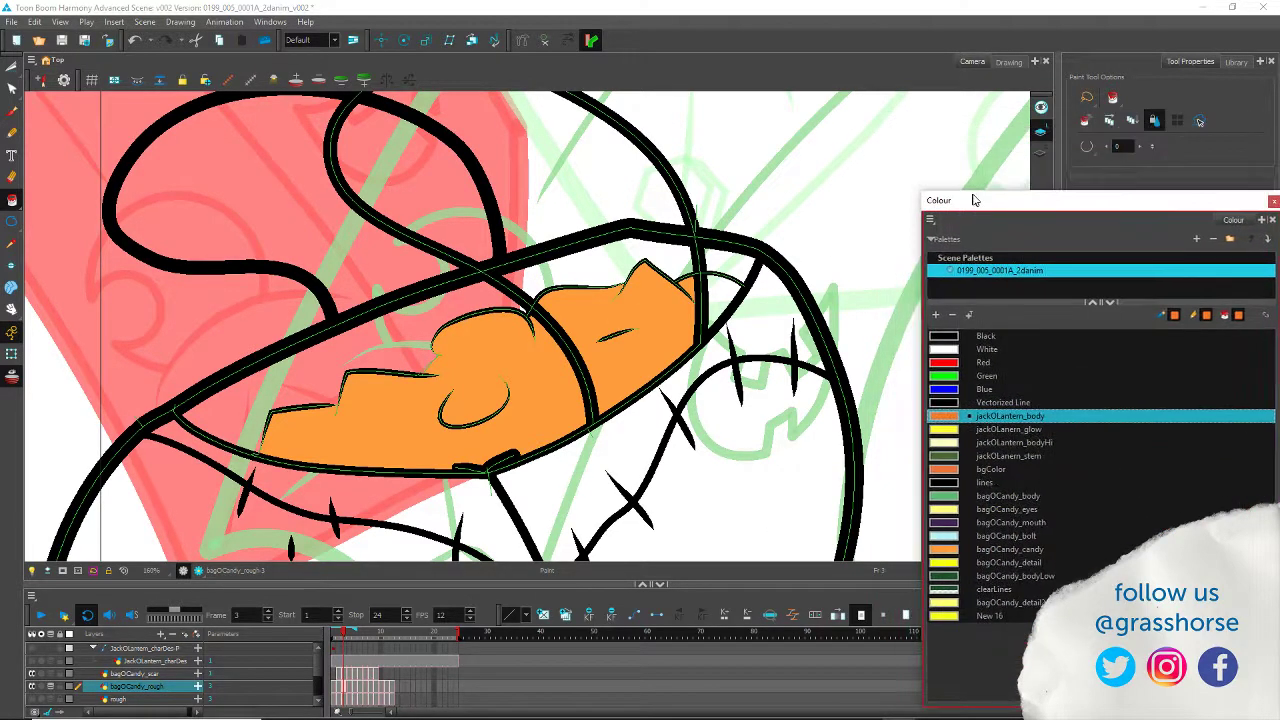
click(1000, 549)
click(716, 288)
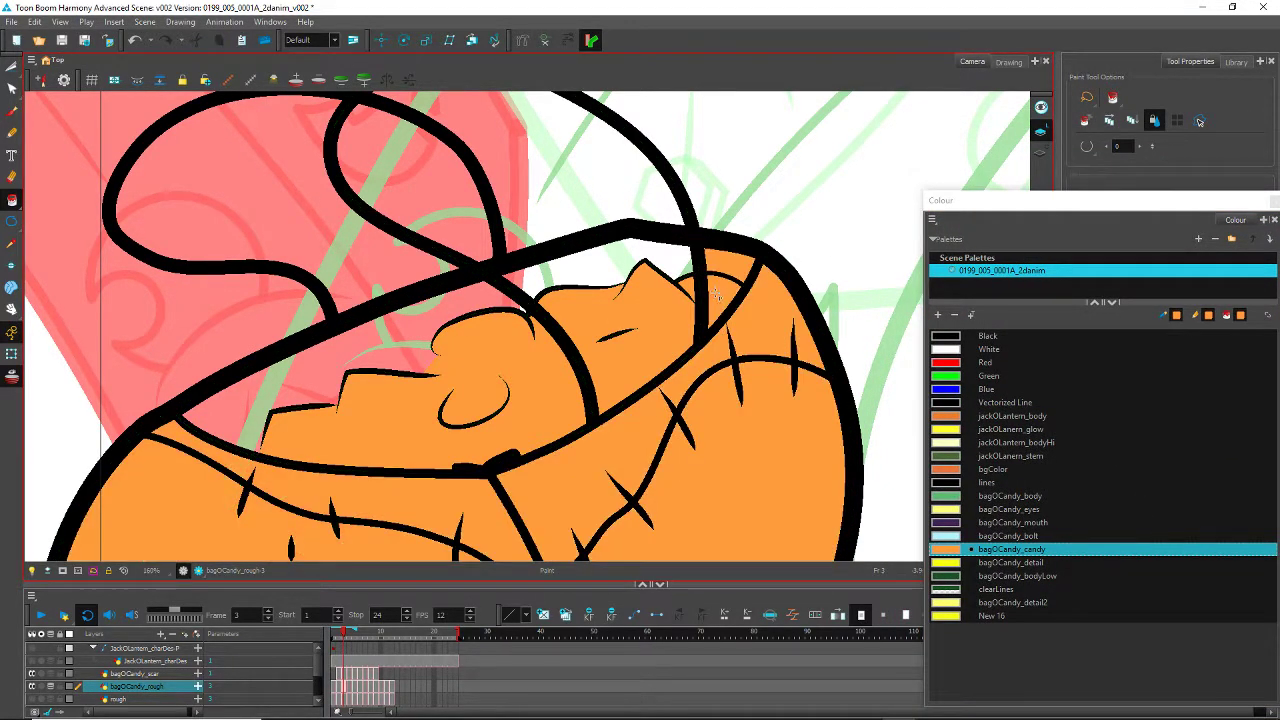
key(ctrl+z)
click(1087, 146)
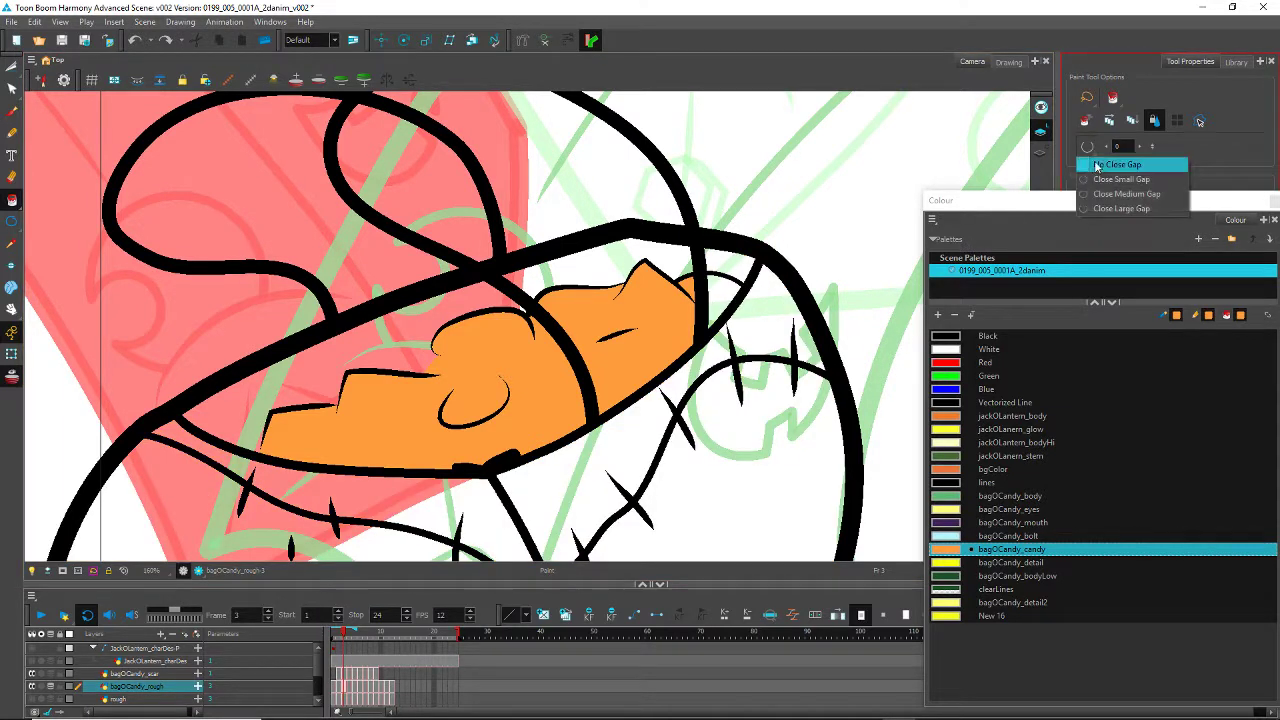
click(1099, 187)
click(718, 289)
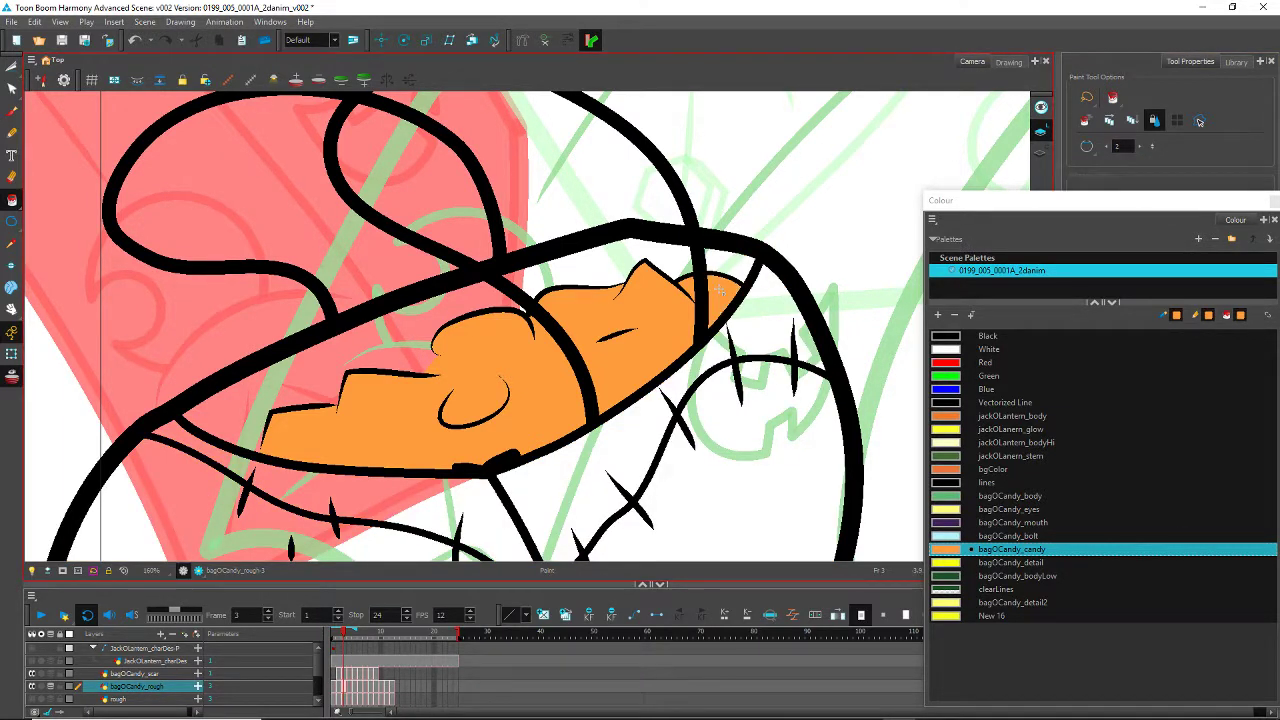
Step: Fill the bag's interior areas above the candy, on both sides of the handle lines, with bagOCandy_bodyLow
click(987, 576)
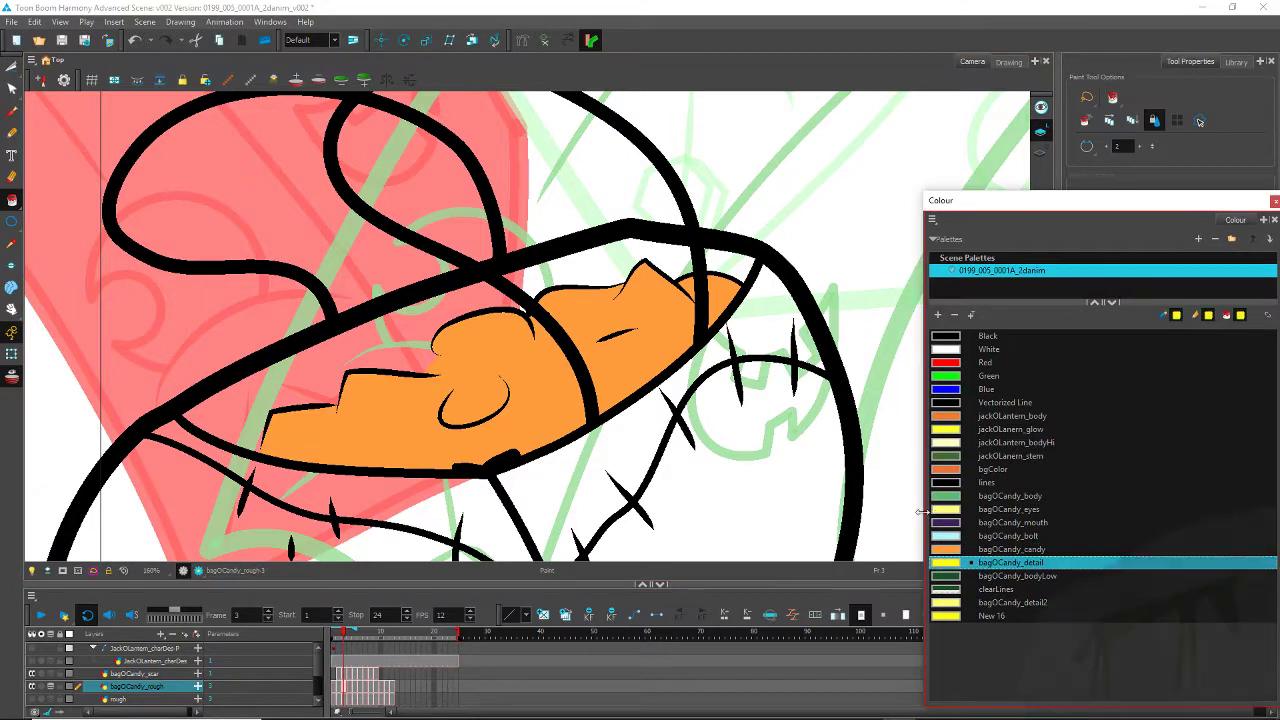
click(726, 268)
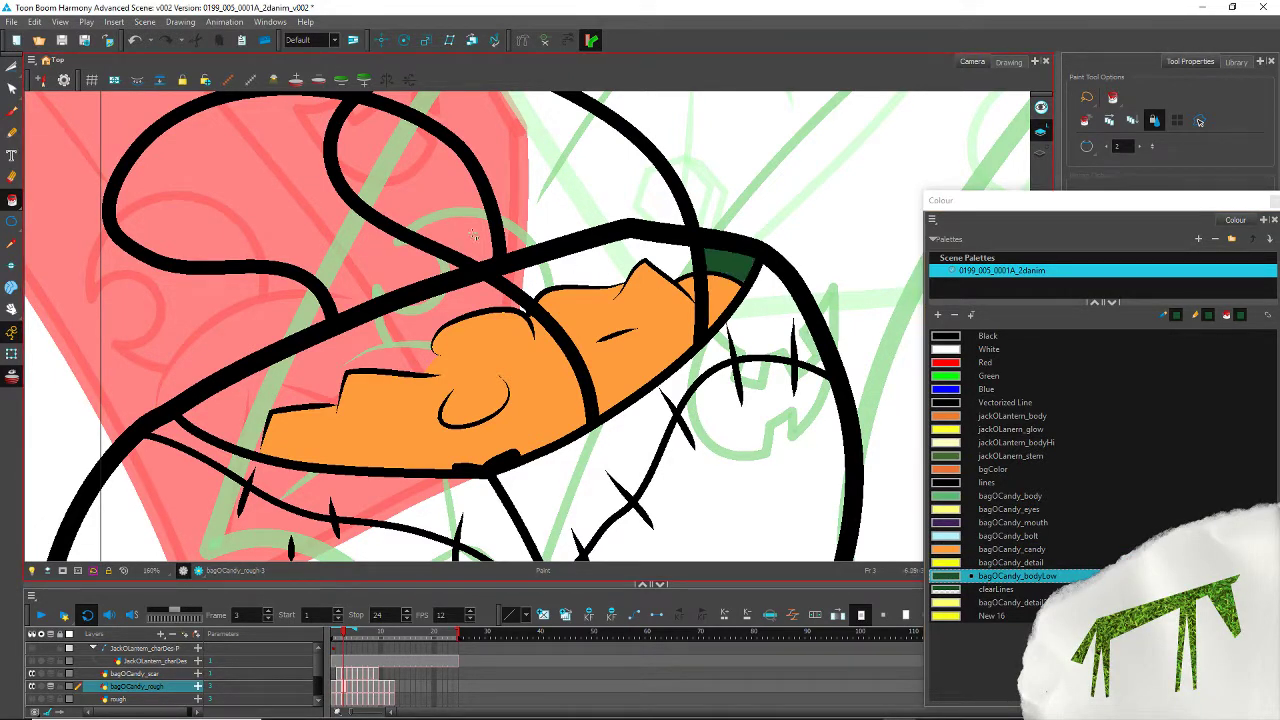
click(562, 288)
click(436, 332)
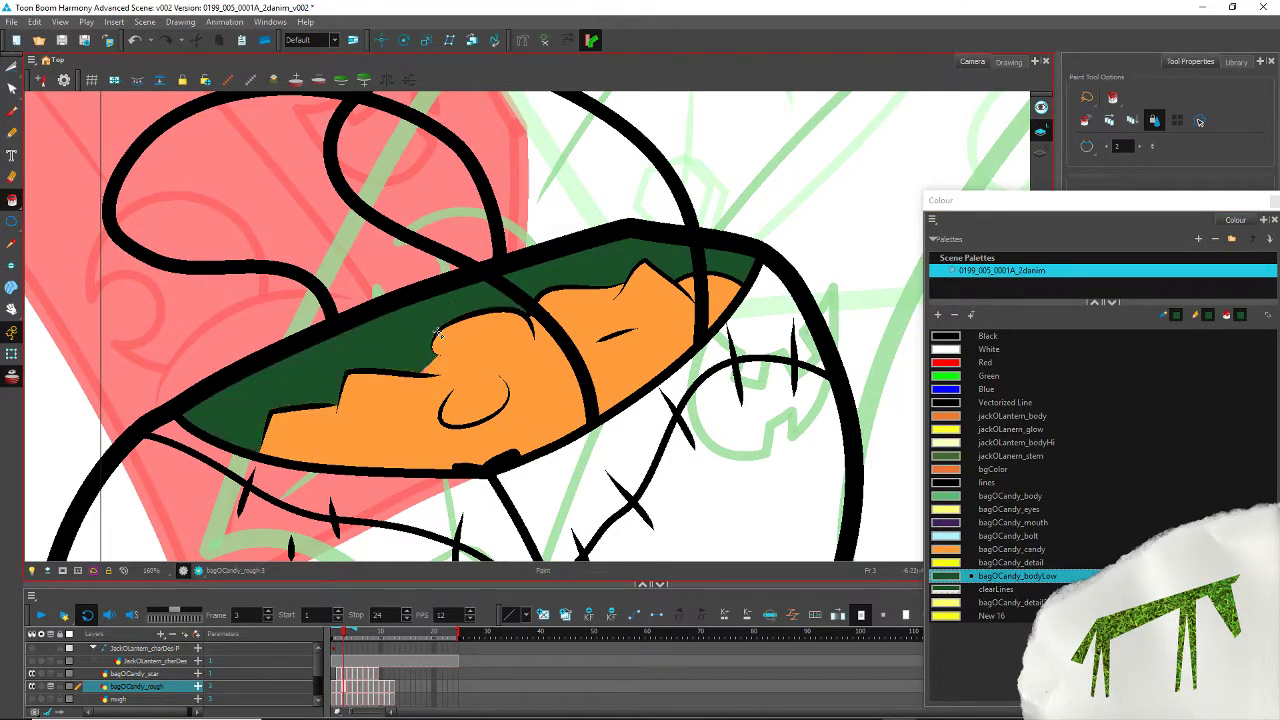
Step: Try to fill the unpainted sliver between the green bag interior and the candy edge with bagOCandy_bodyLow
scroll(443, 271, up, 5)
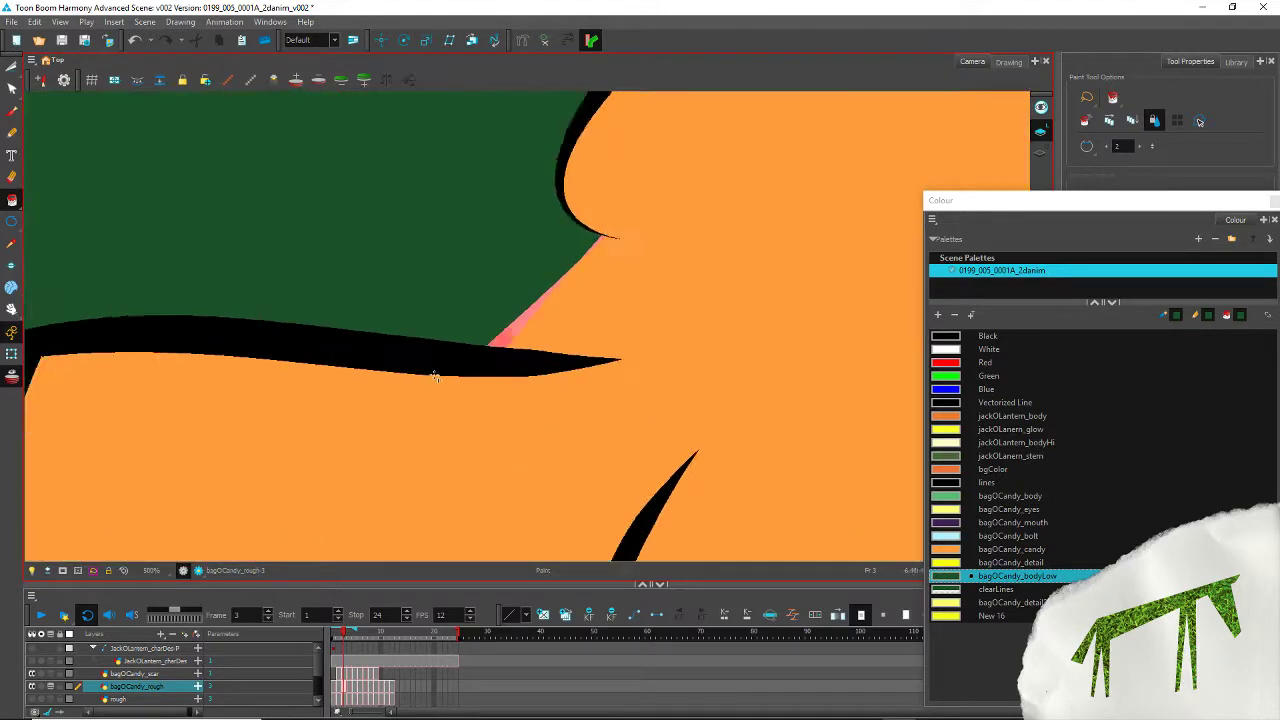
click(527, 328)
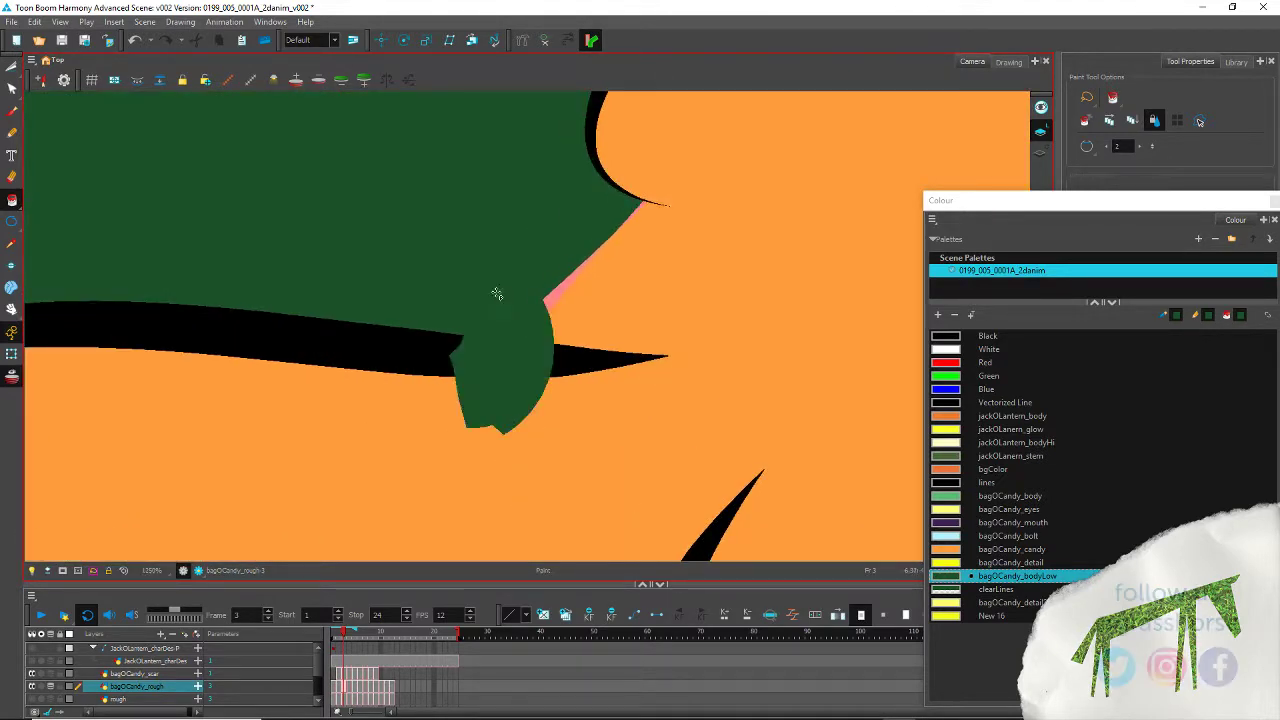
key(ctrl+z)
click(561, 288)
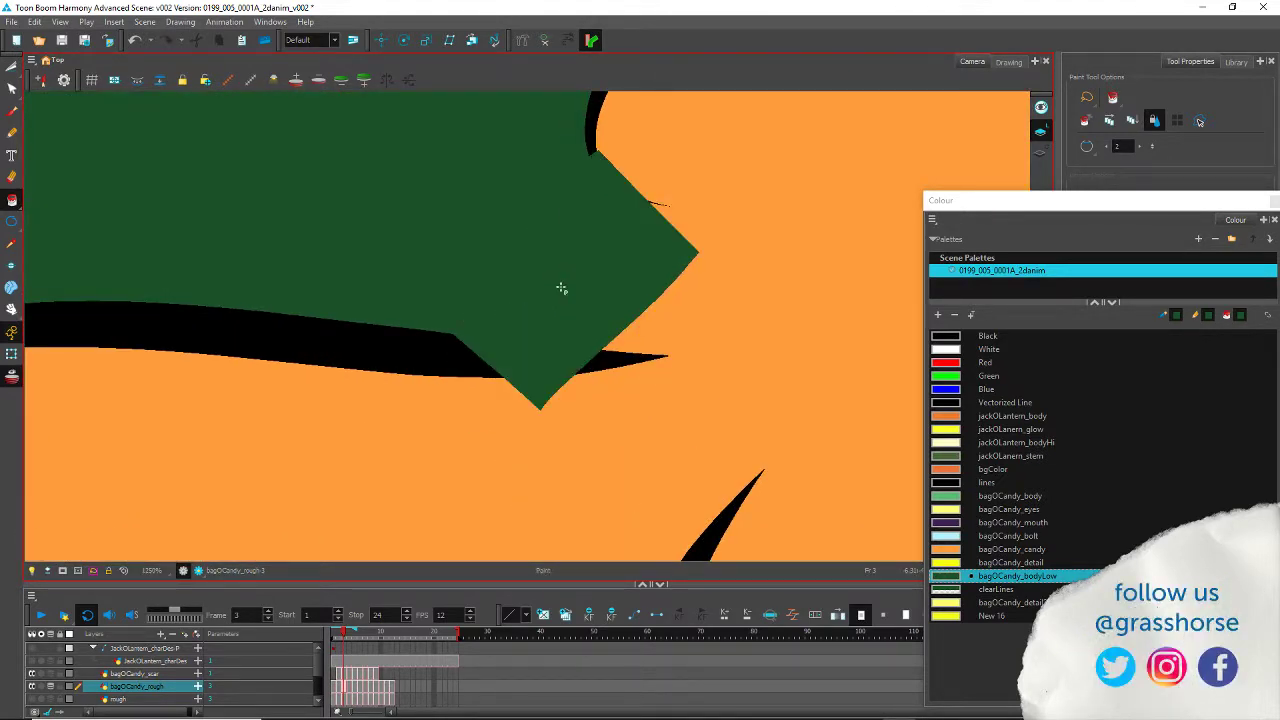
key(ctrl+z)
click(580, 274)
key(ctrl+z)
click(578, 275)
Step: Try to cut away the excess green around the sliver with the Cutter, and undo the cut
key(alt+t)
drag(513, 233, 614, 326)
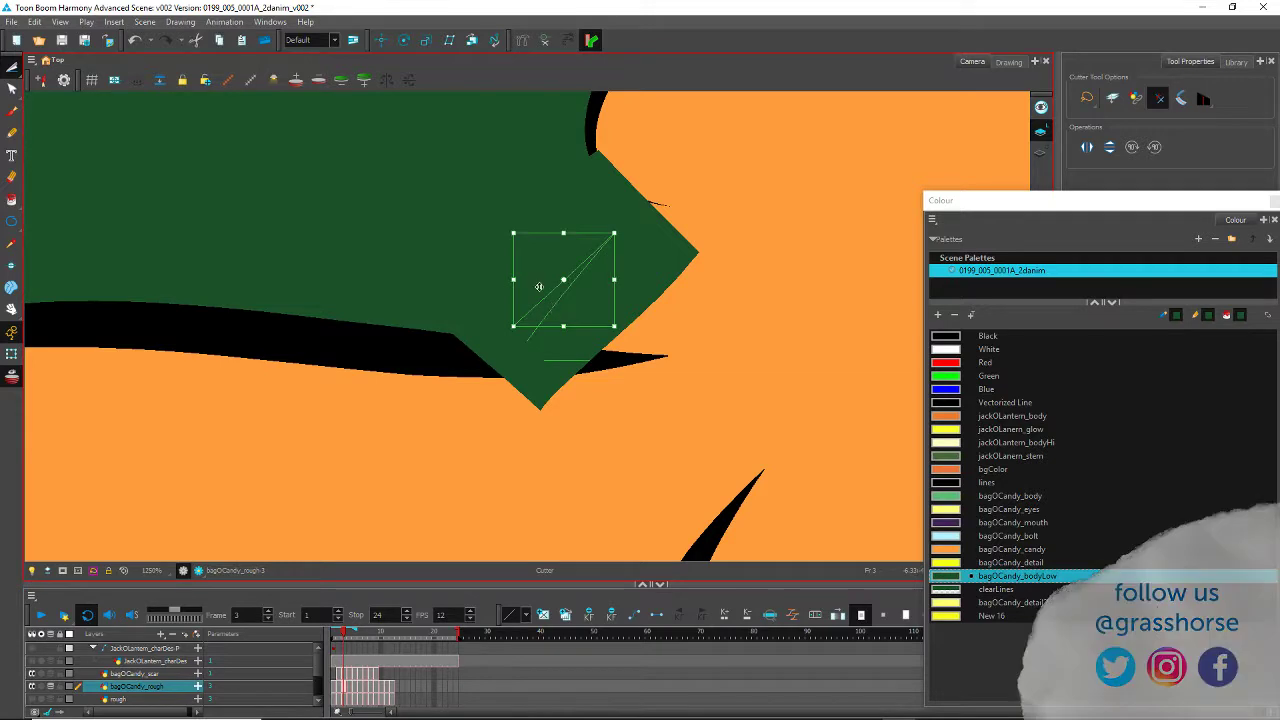
key(Delete)
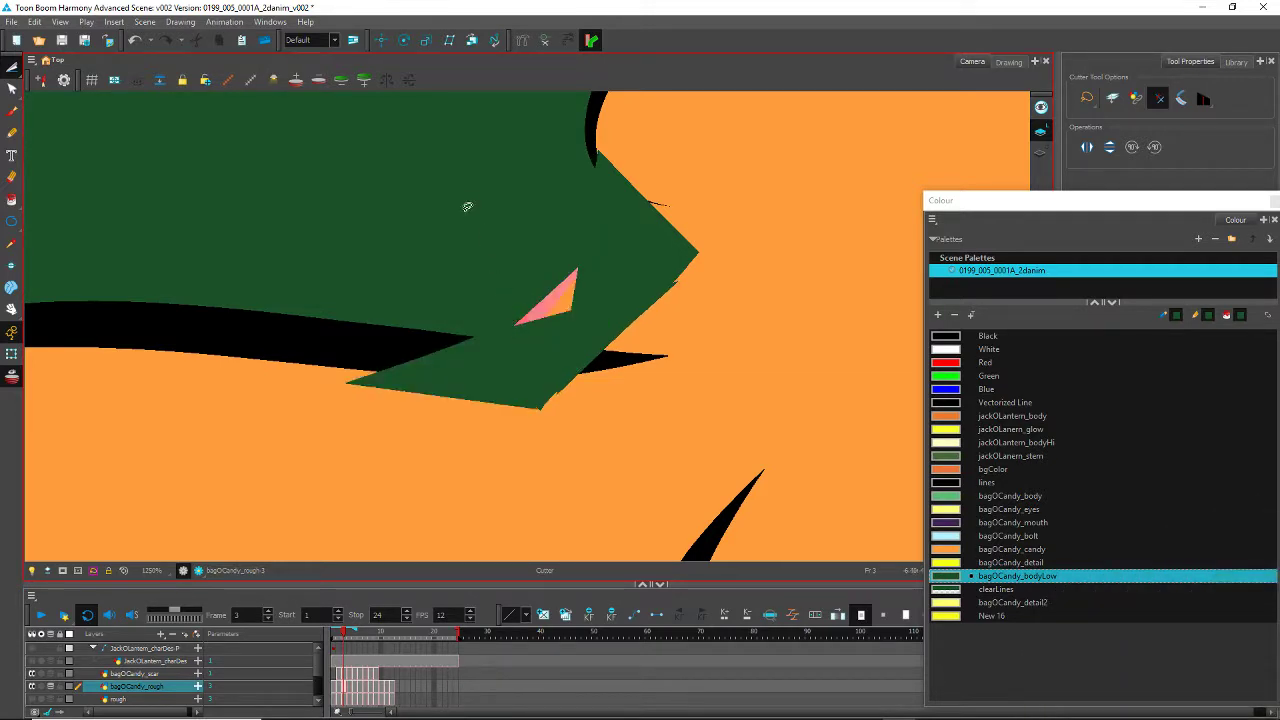
key(ctrl+z)
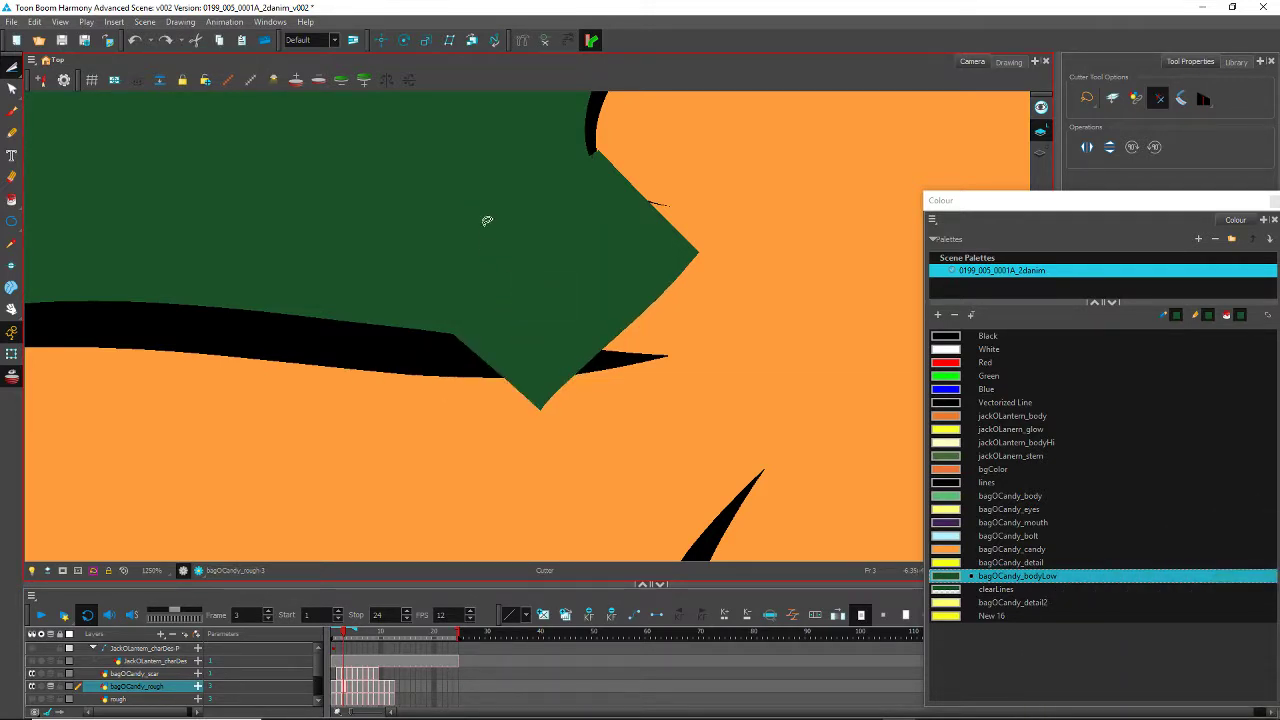
Step: Delete the thick green gap-closing stroke that covers the candy outlines beside the sliver
drag(12, 66, 50, 70)
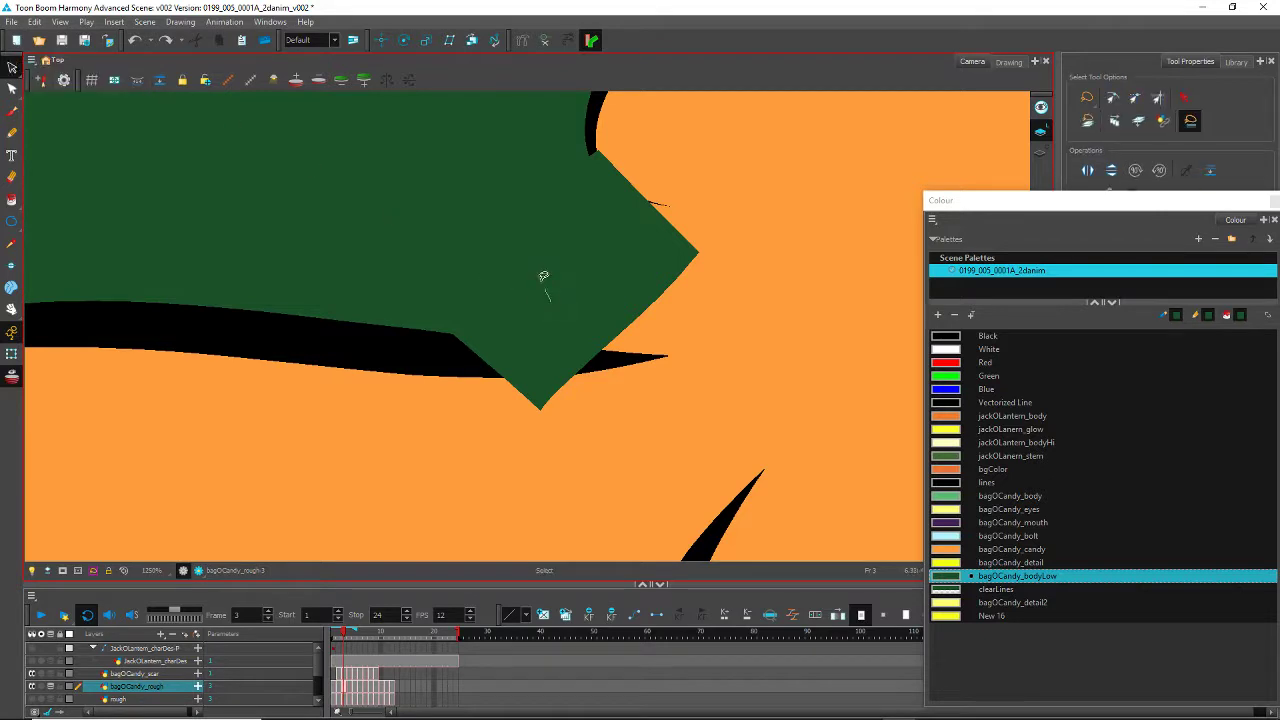
click(543, 276)
click(546, 320)
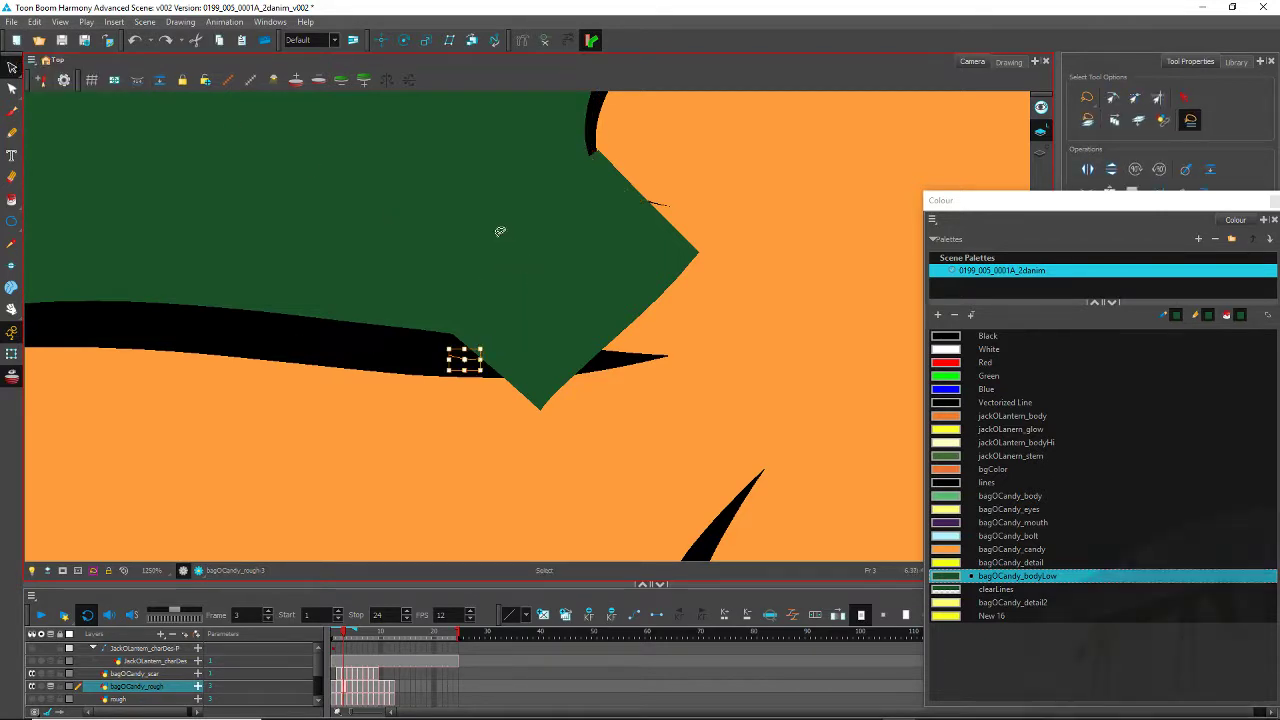
key(Delete)
click(556, 307)
key(Delete)
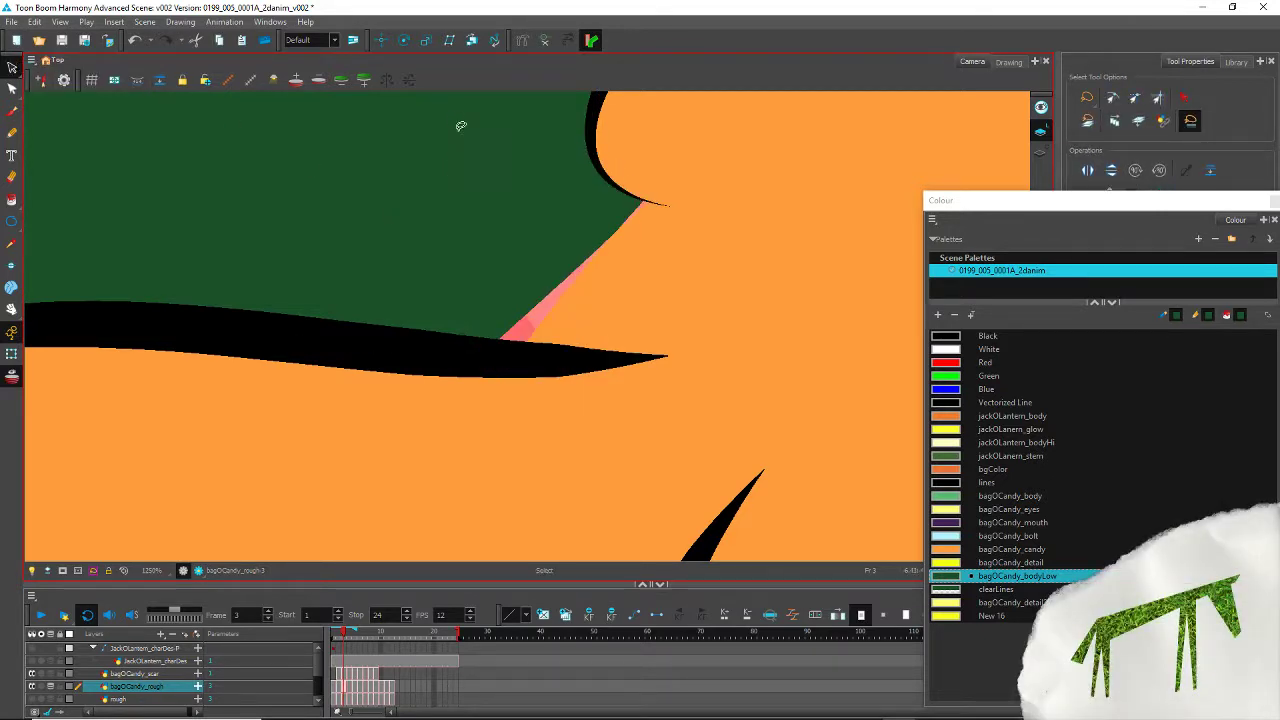
Step: Try the bagOCandy_bodyLow fill on the sliver again and delete the rounded green stroke it leaves over the outline
click(12, 200)
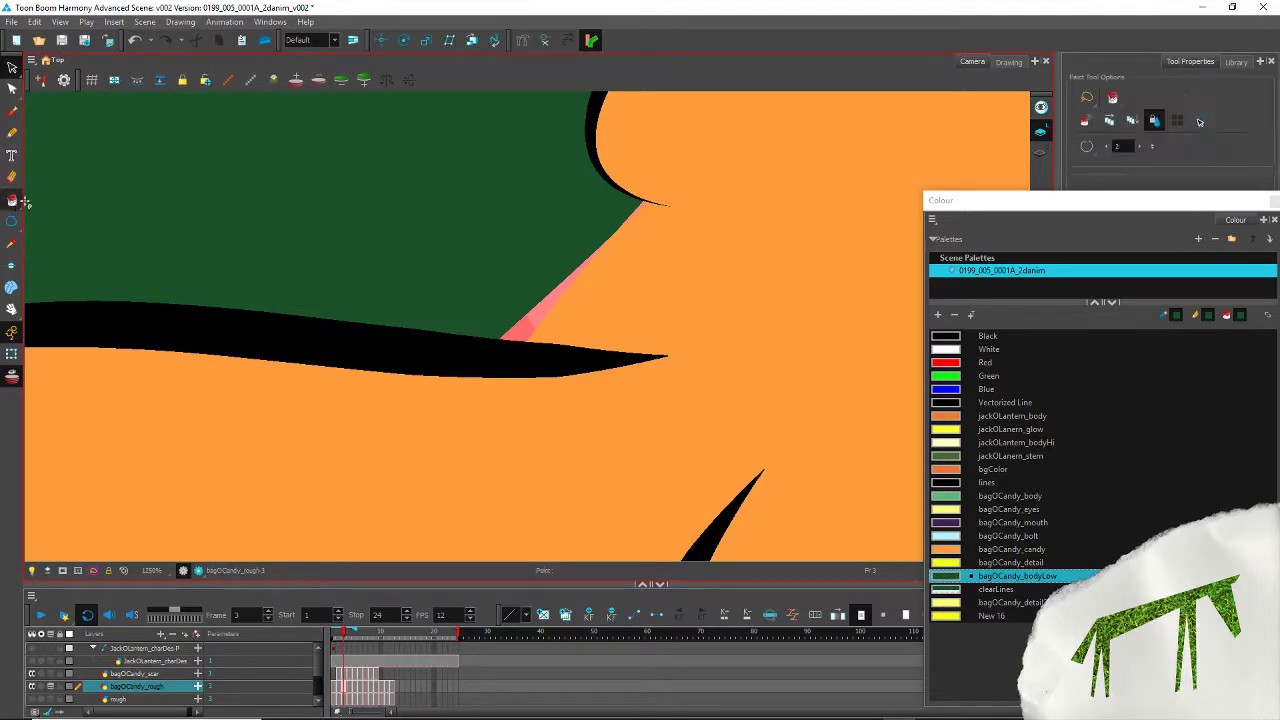
click(528, 331)
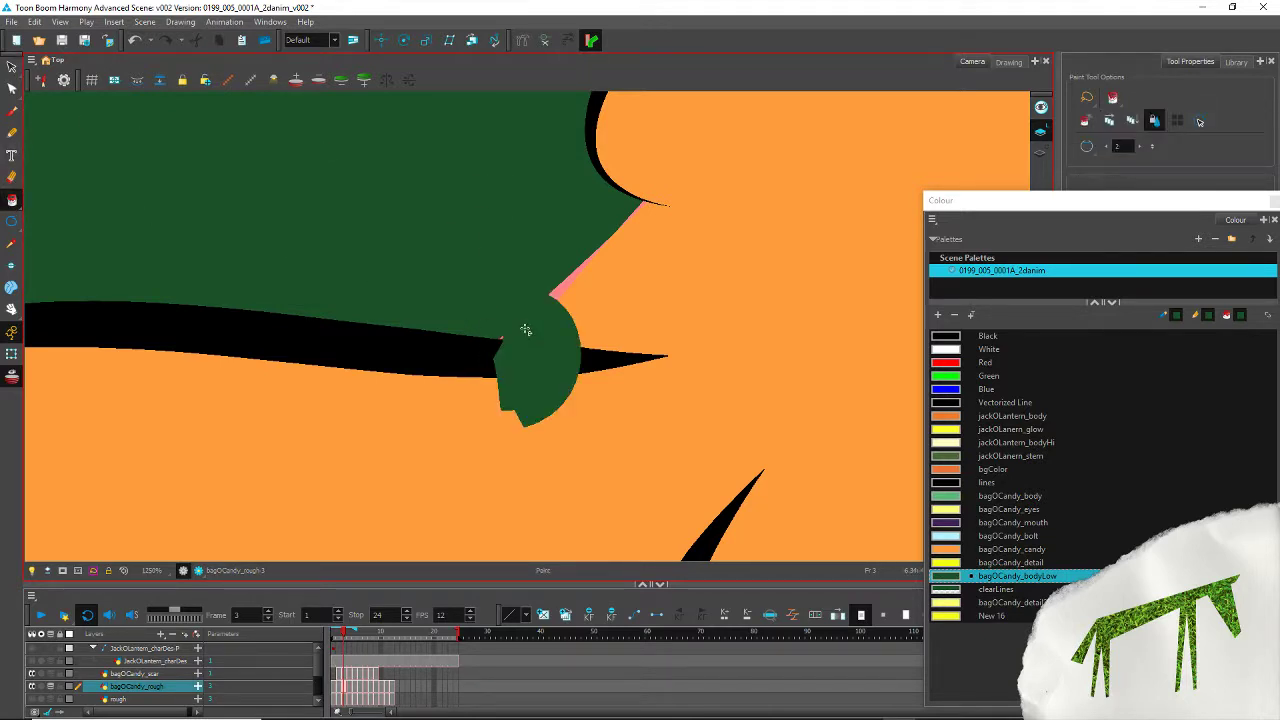
click(12, 66)
click(504, 361)
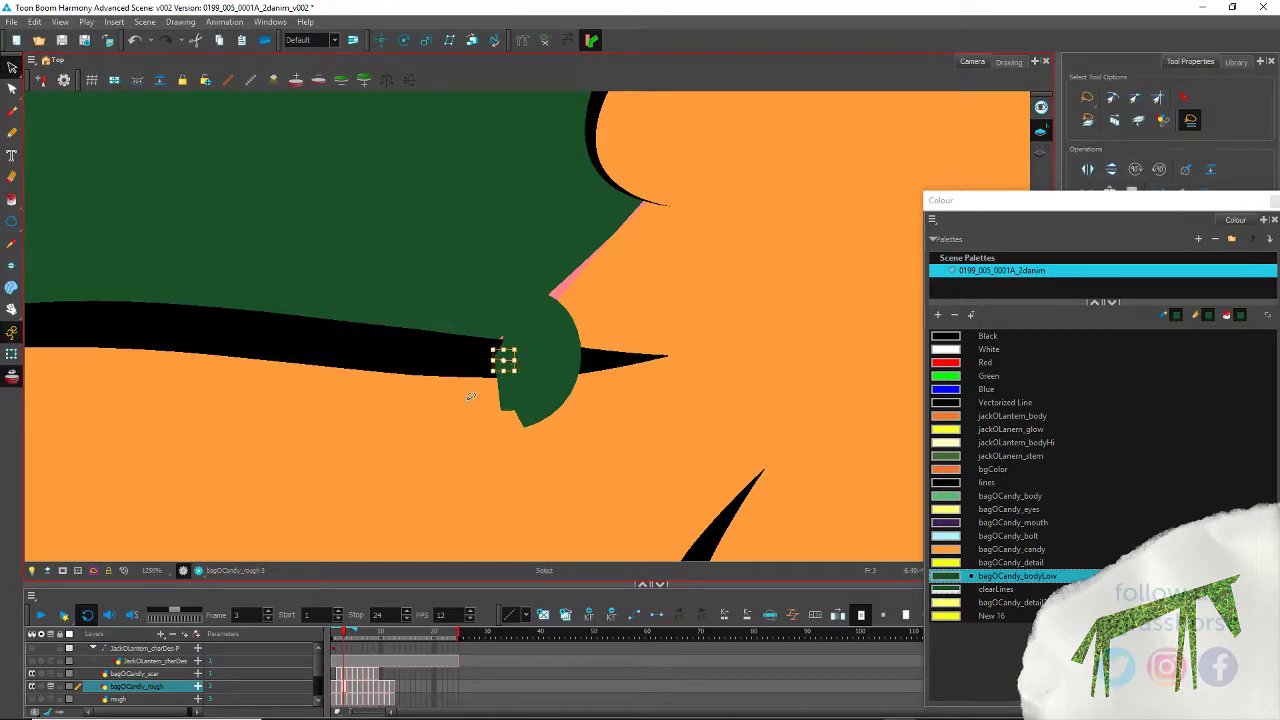
key(Delete)
Step: Refill the sliver with bagOCandy_bodyLow and set the resulting green stroke's maximum size to 2
click(12, 200)
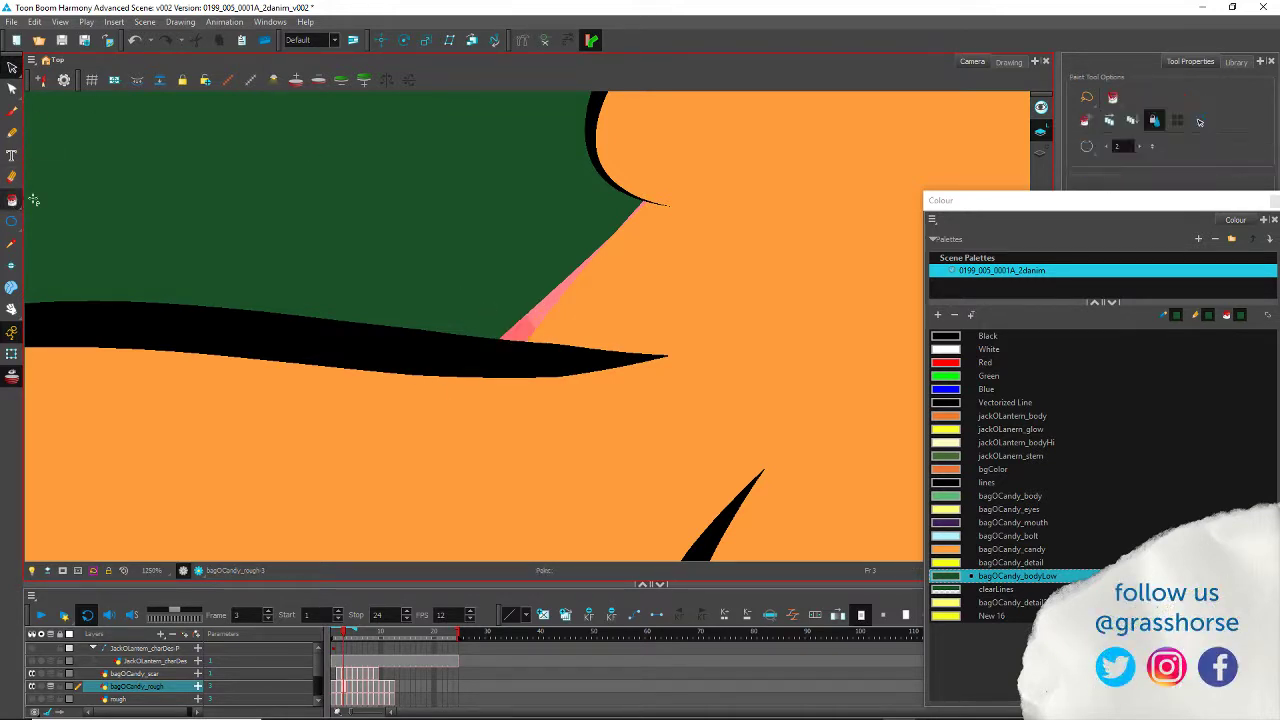
click(526, 333)
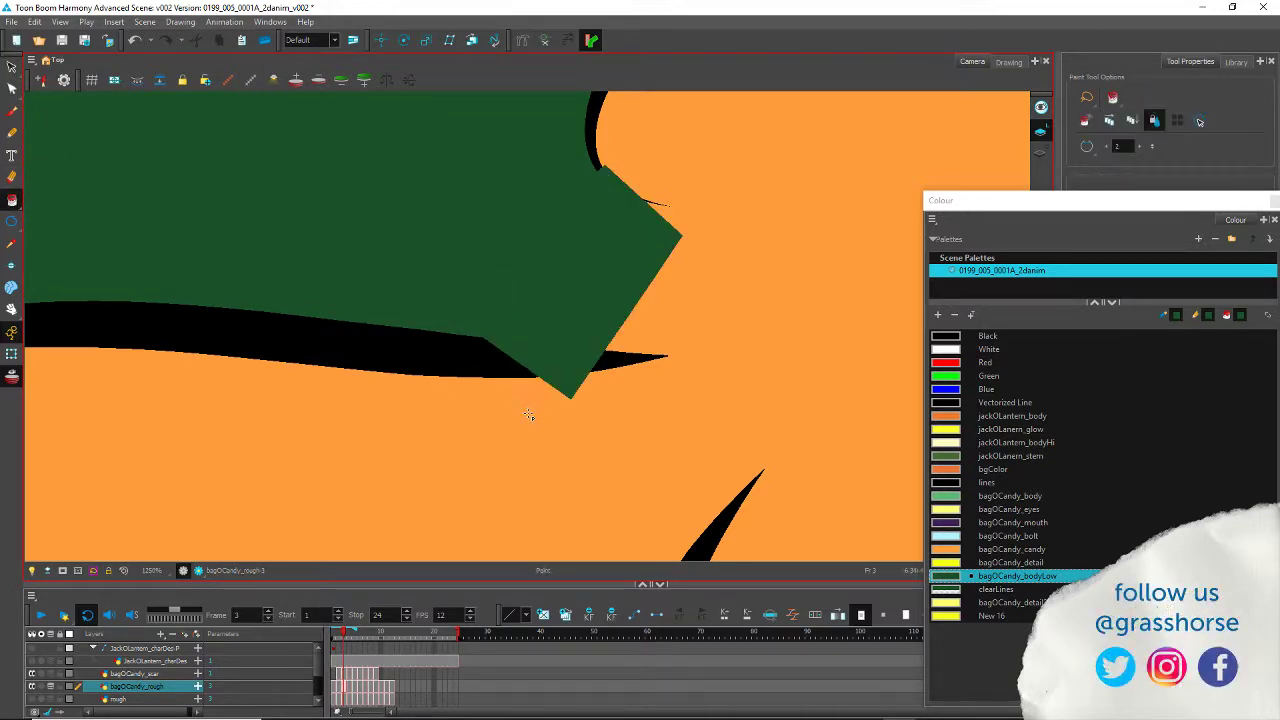
click(12, 66)
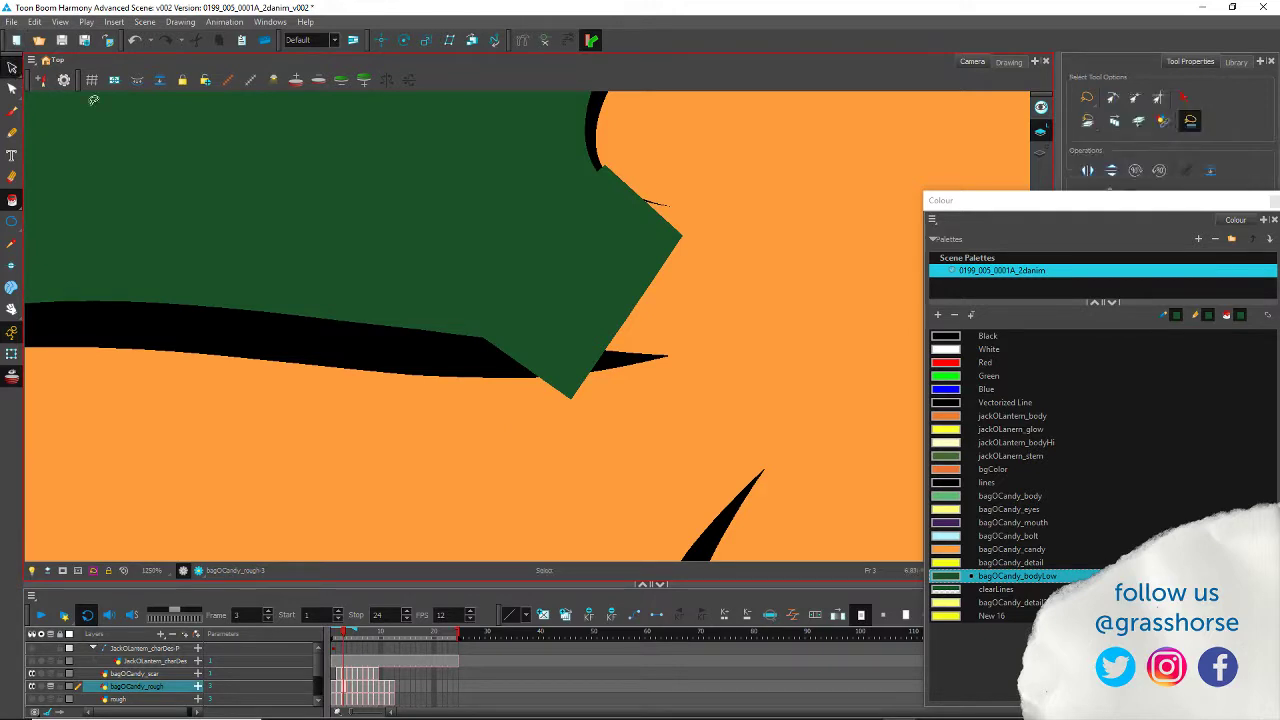
click(558, 302)
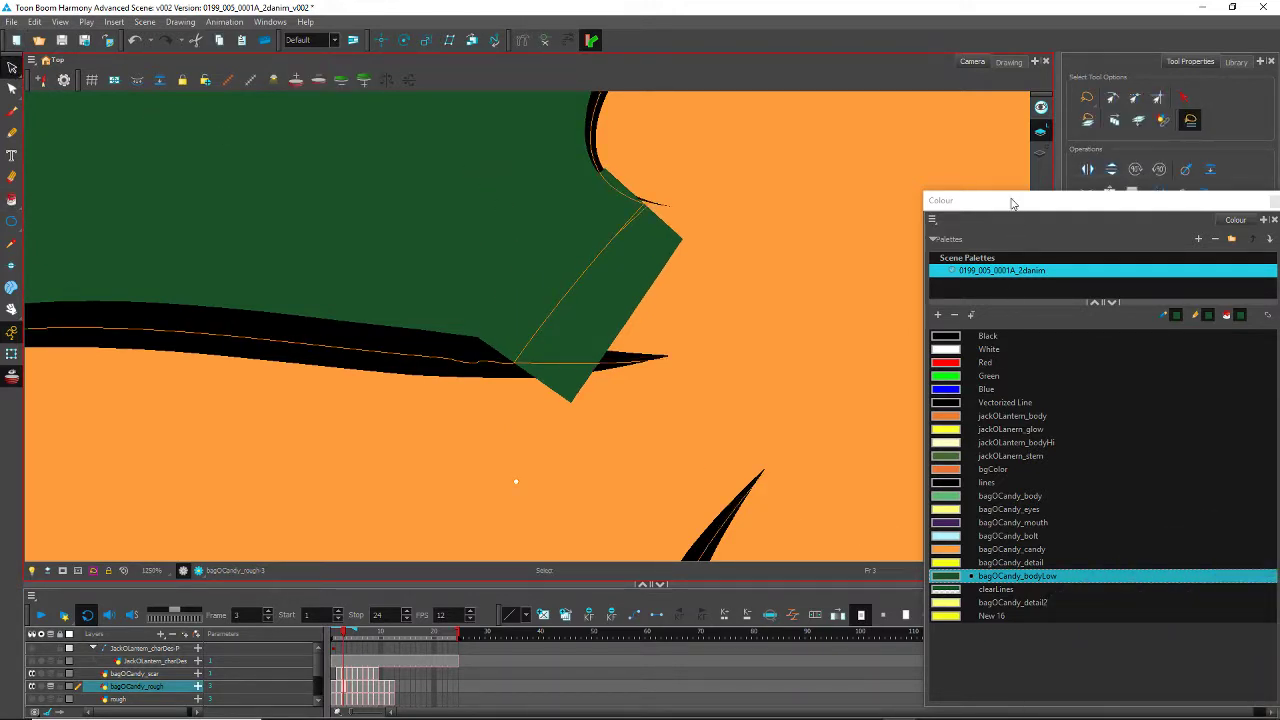
drag(1011, 203, 982, 501)
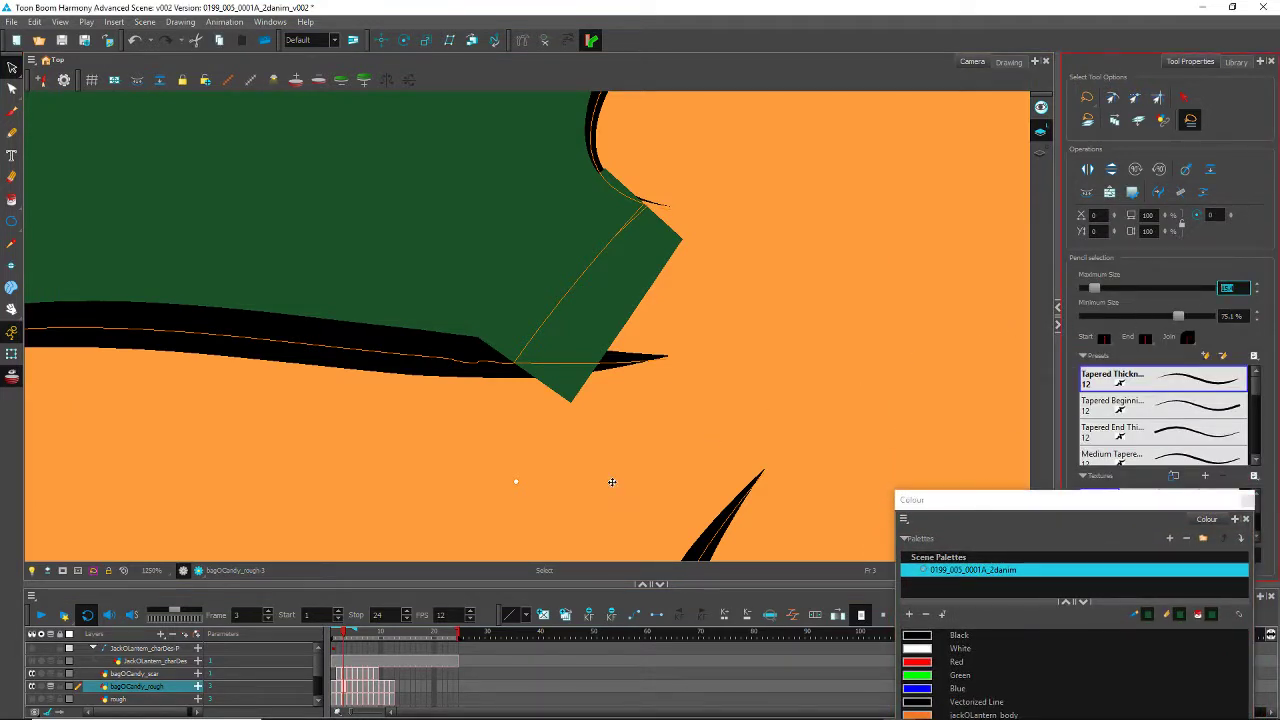
text(2)
key(Return)
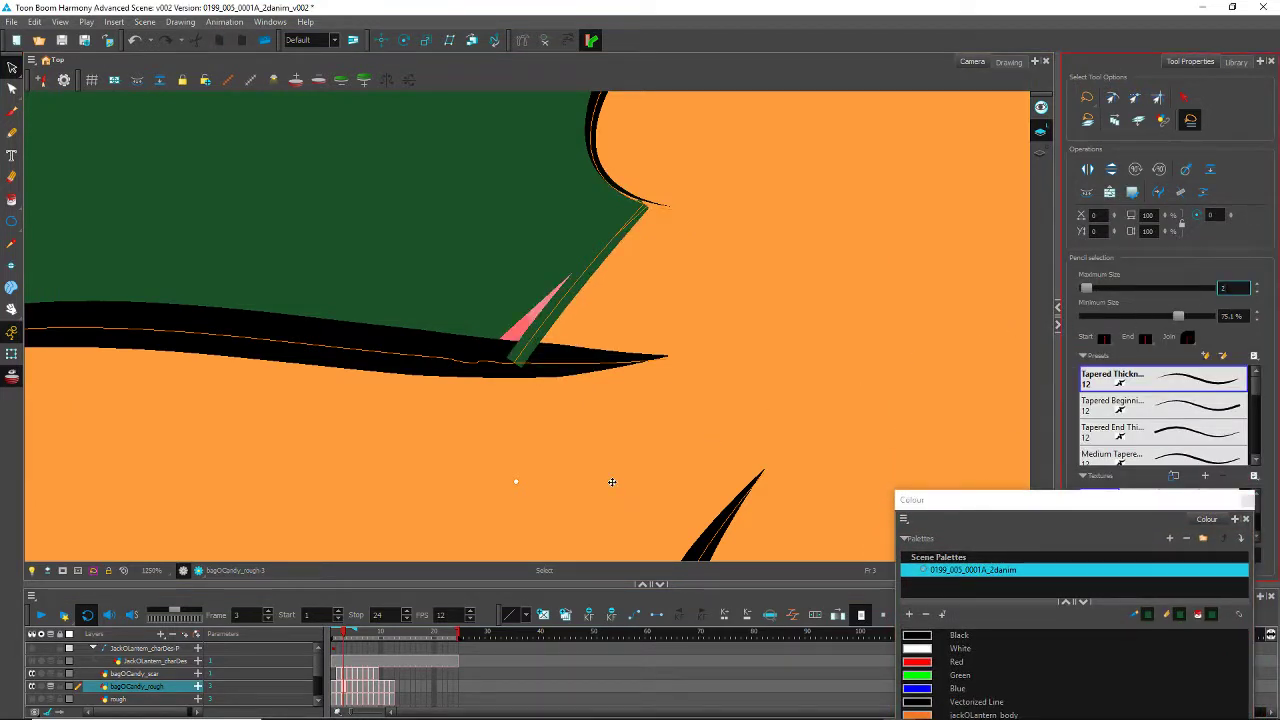
Step: Delete the thinned green stroke between the two candy outline ends
click(527, 316)
click(540, 326)
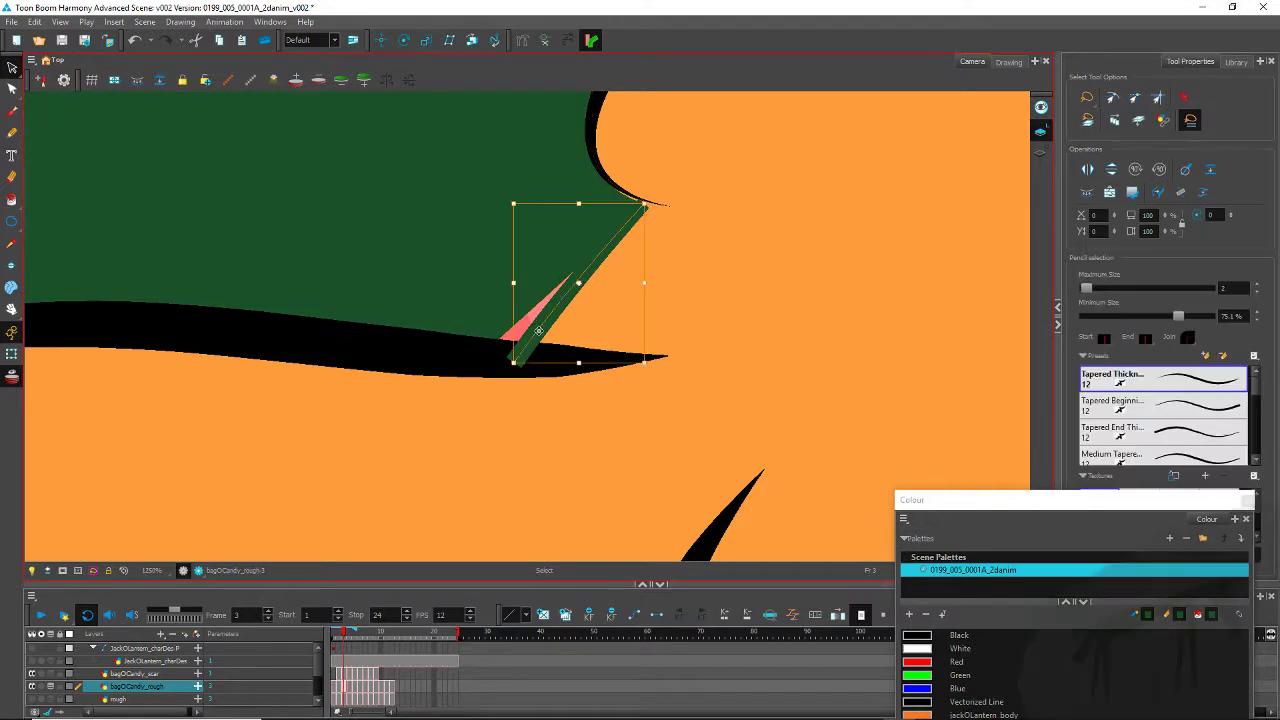
key(Delete)
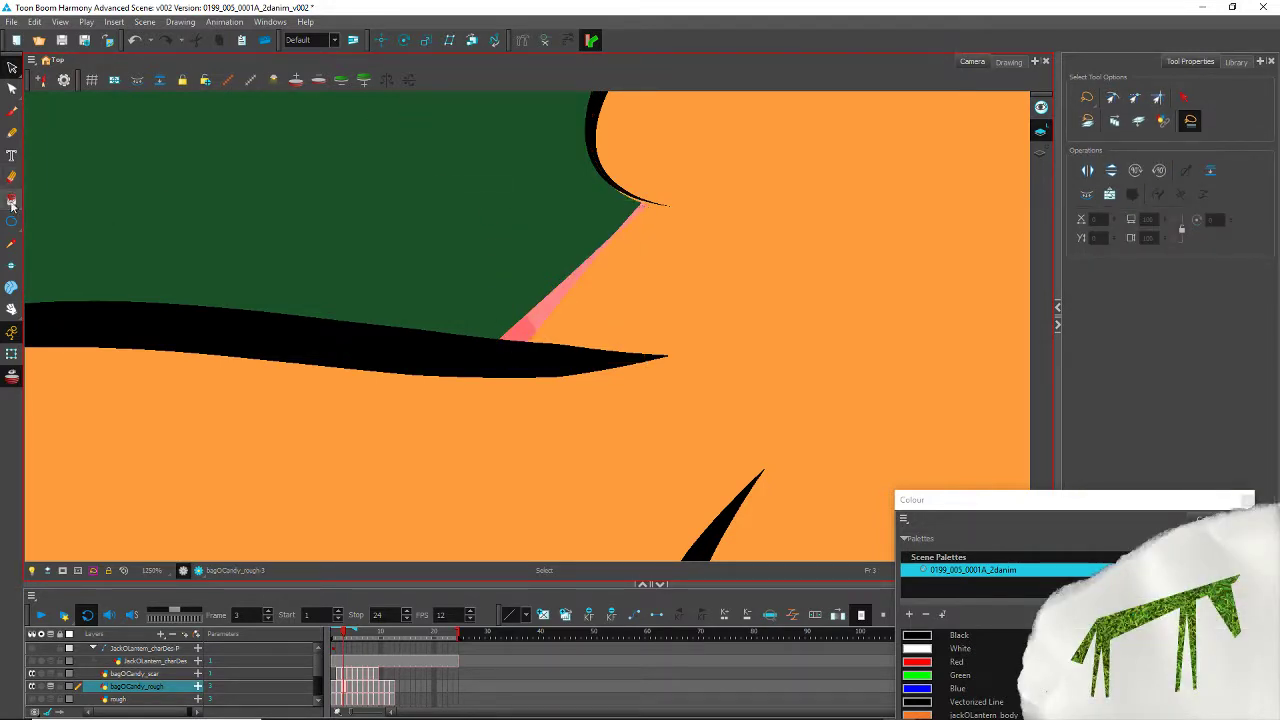
Step: Fill the sliver beside the candy edge with bagOCandy_bodyLow using the No Close Gap setting
click(12, 199)
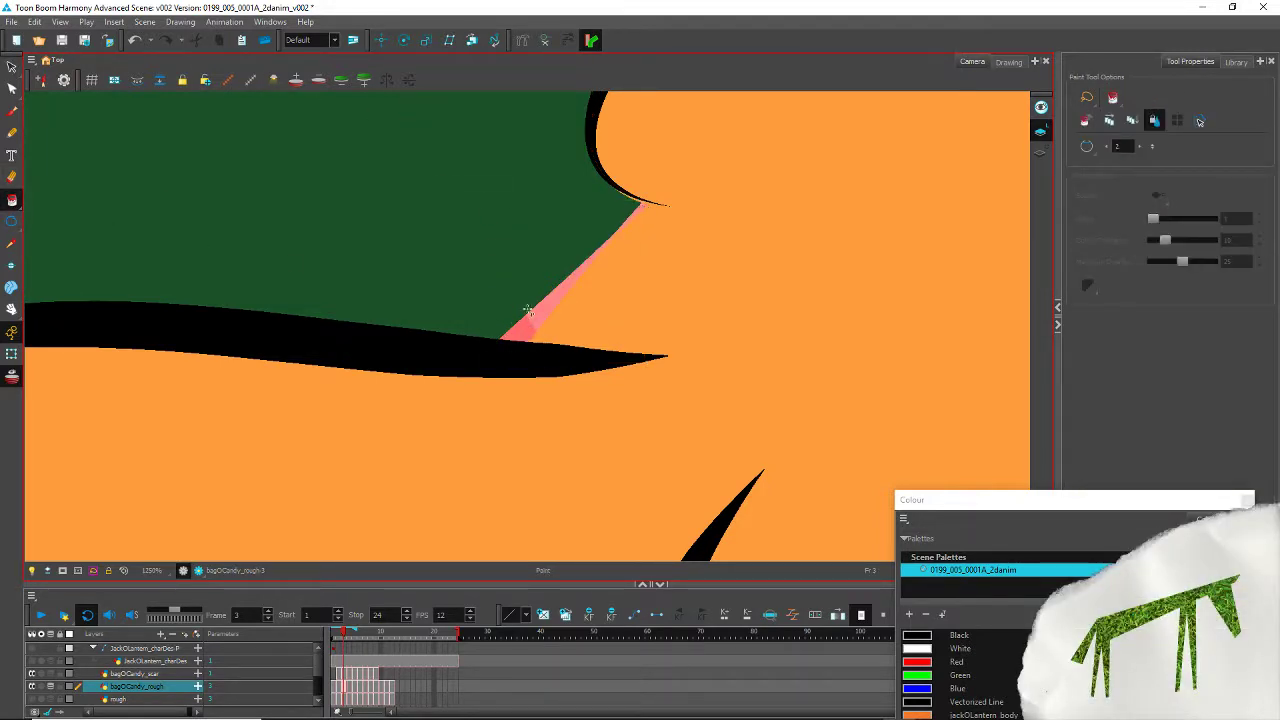
click(1087, 146)
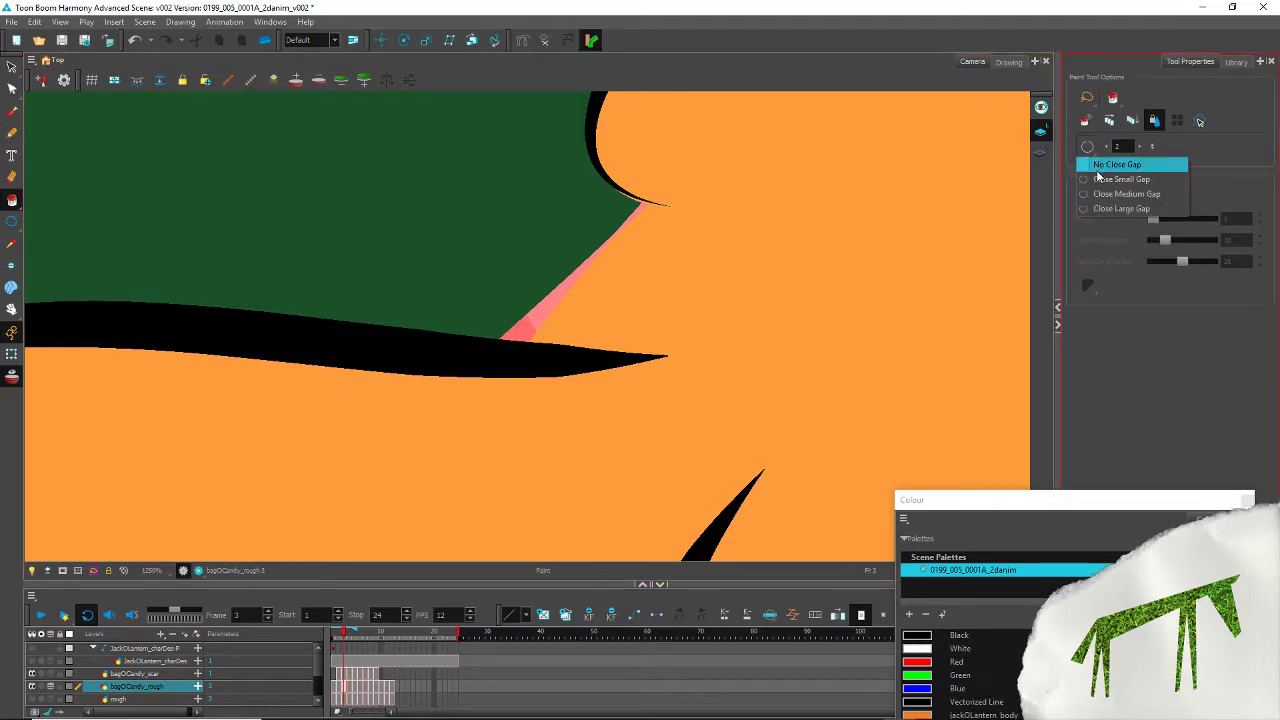
click(1100, 199)
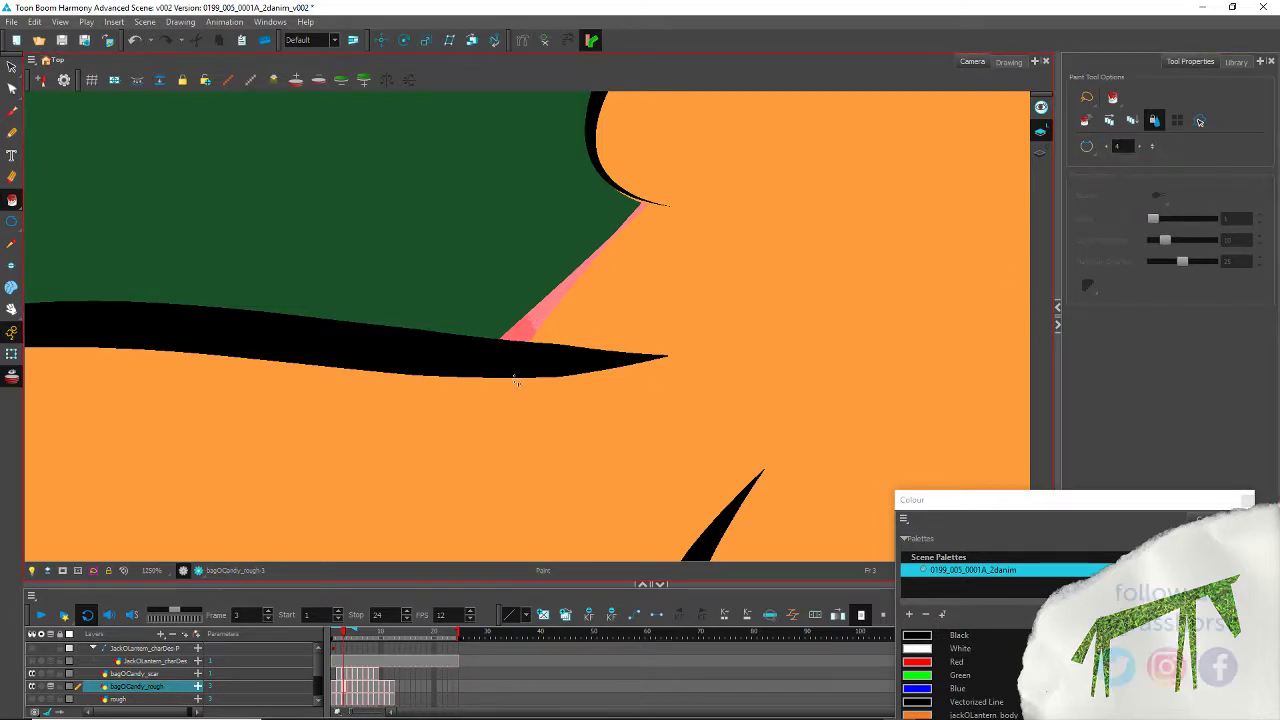
click(1088, 146)
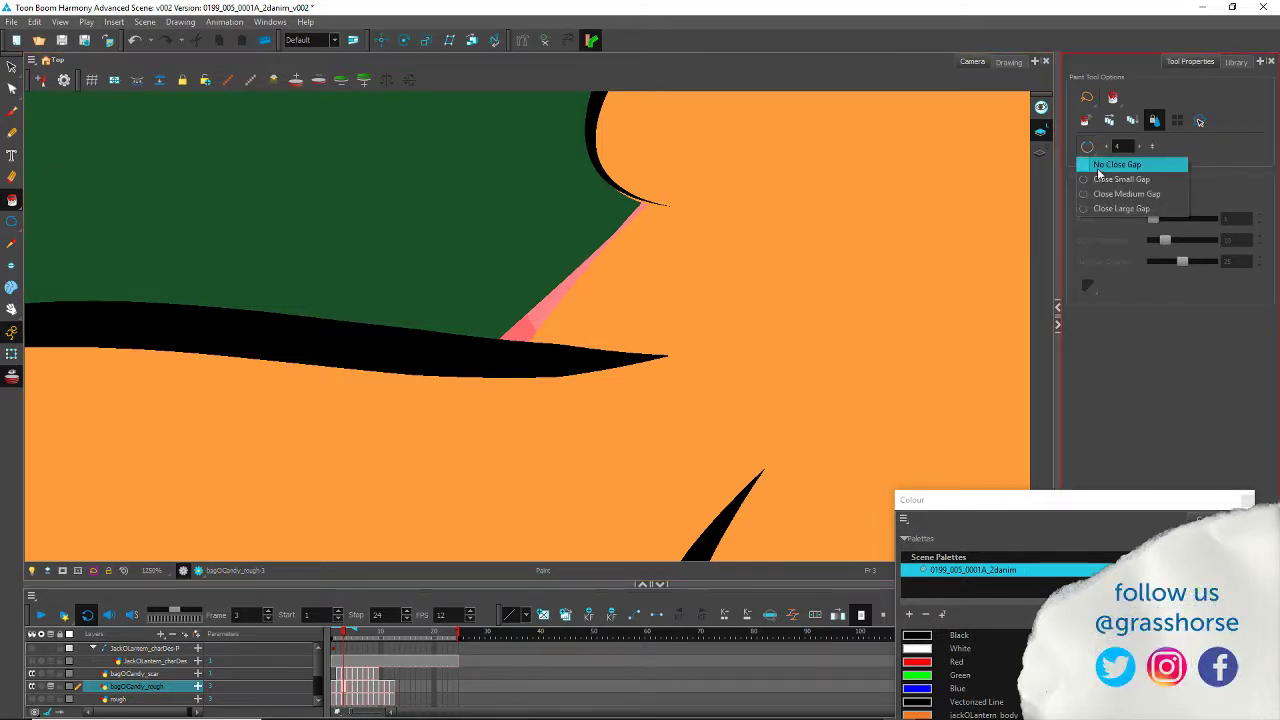
click(1099, 166)
click(537, 319)
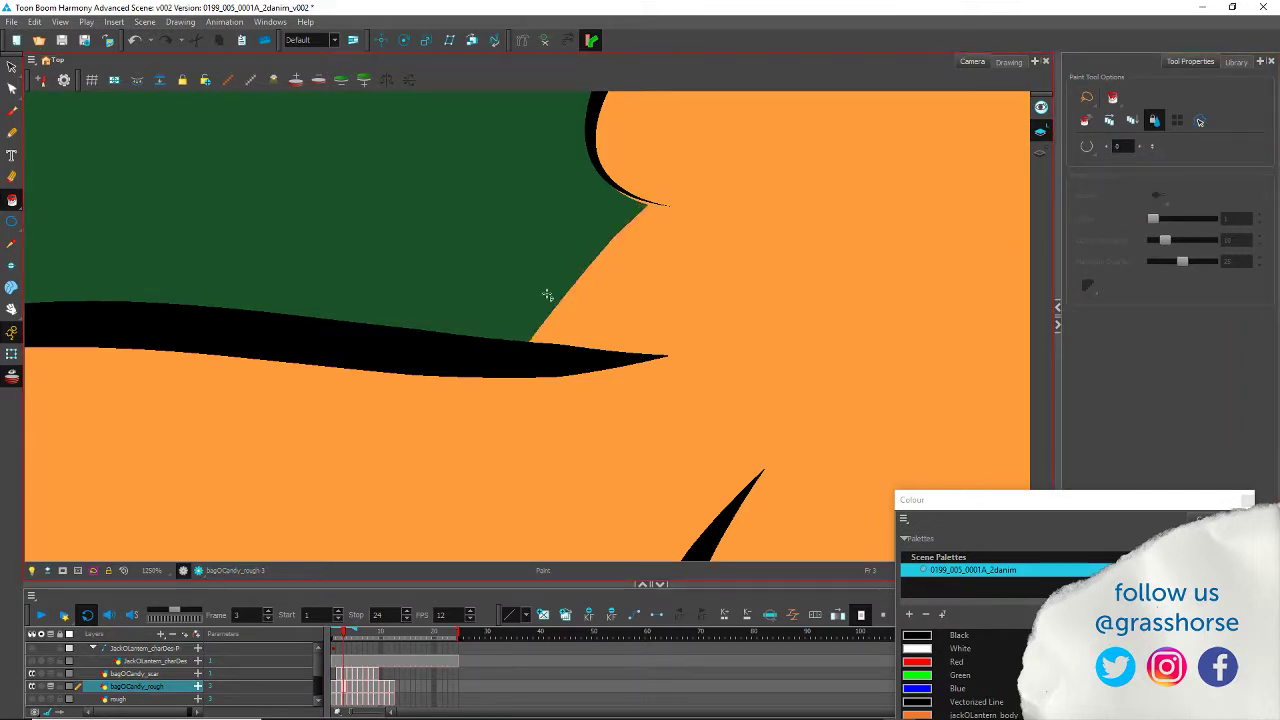
Step: Select and remove the short thick strokes that make a lump at the front corner of the bag's rim
scroll(484, 330, down, 10)
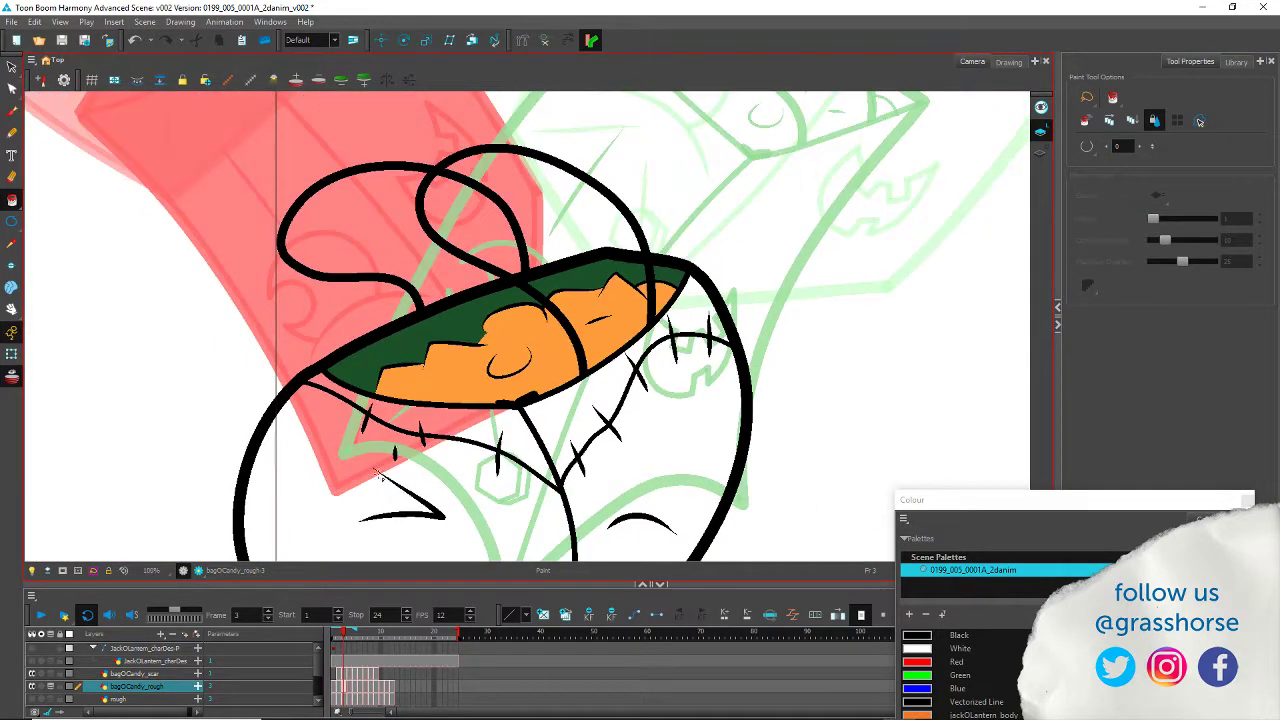
click(12, 67)
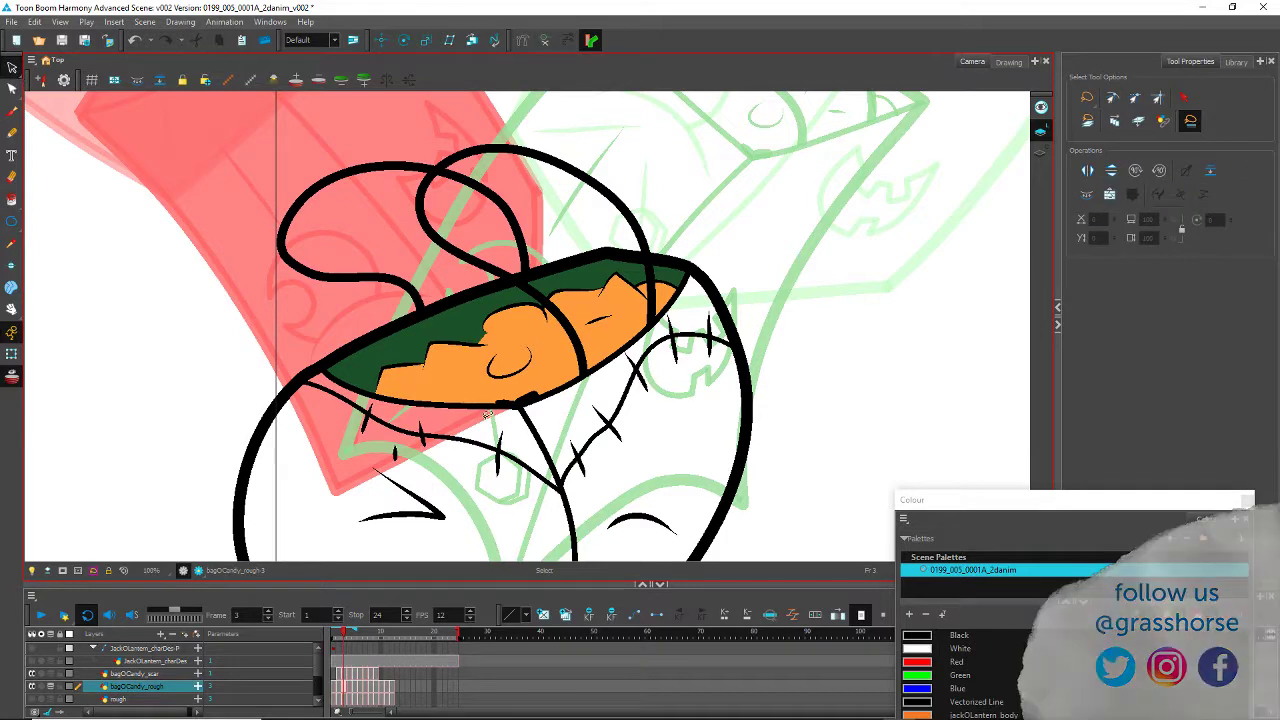
scroll(530, 395, up, 5)
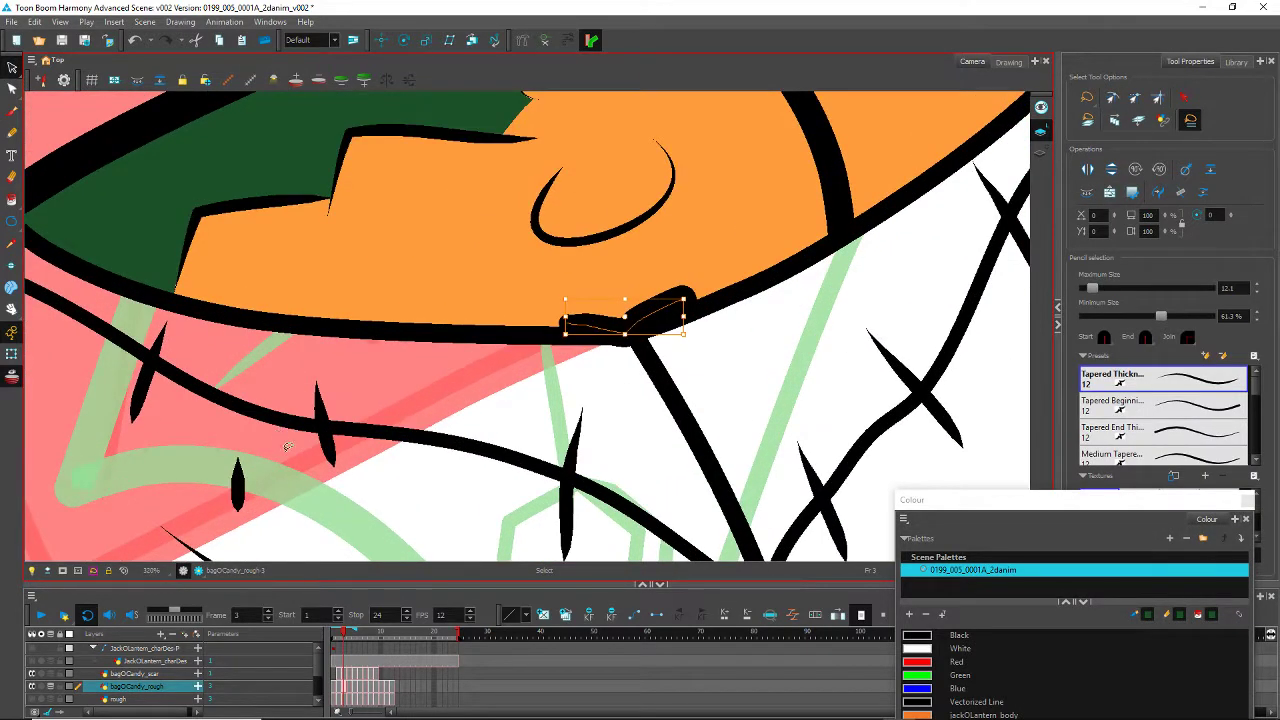
Step: Check the painted bag drawings in frames 2 and 1 for reference and return to the bag body in frame 3
key(comma)
scroll(443, 377, down, 6)
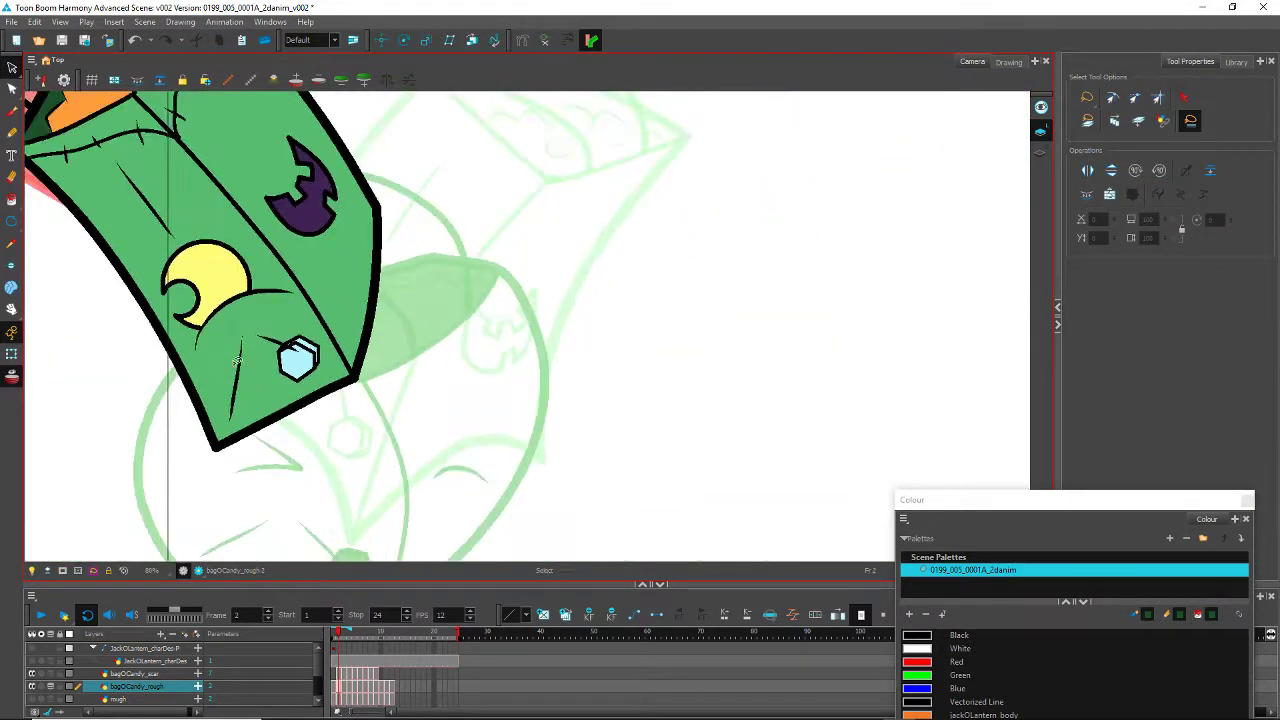
drag(130, 195, 457, 391)
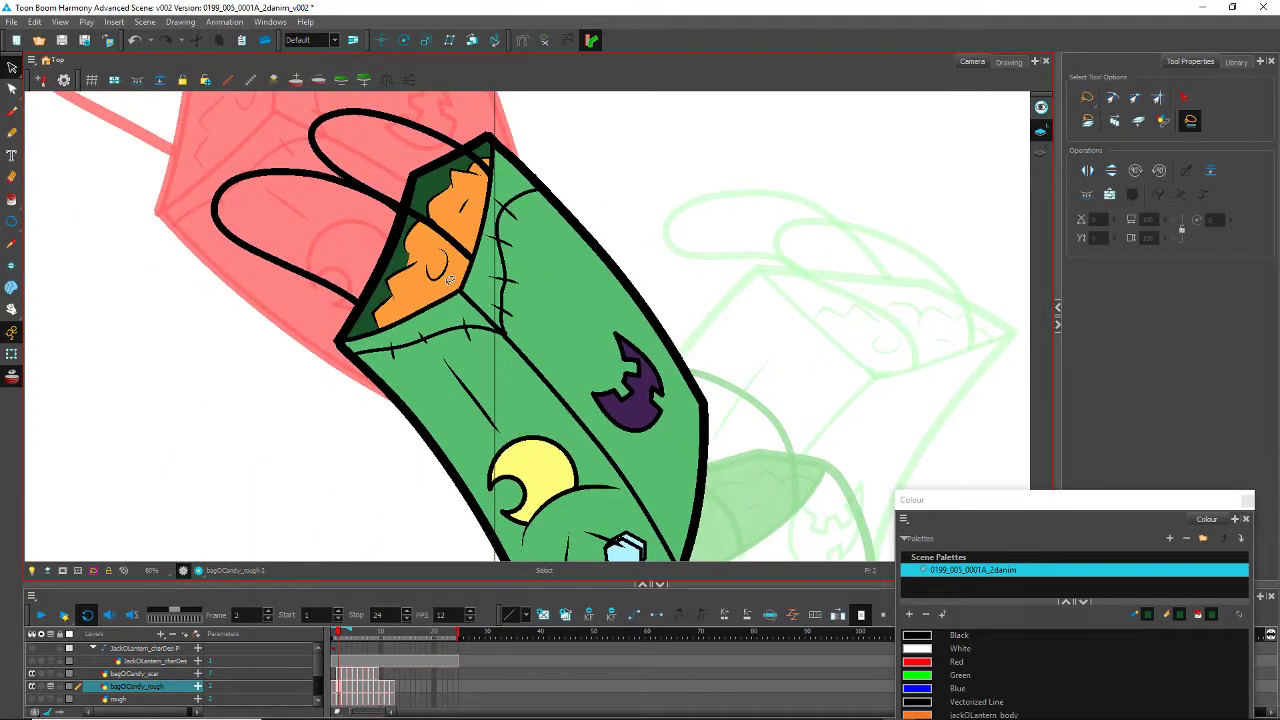
key(comma)
drag(88, 117, 233, 286)
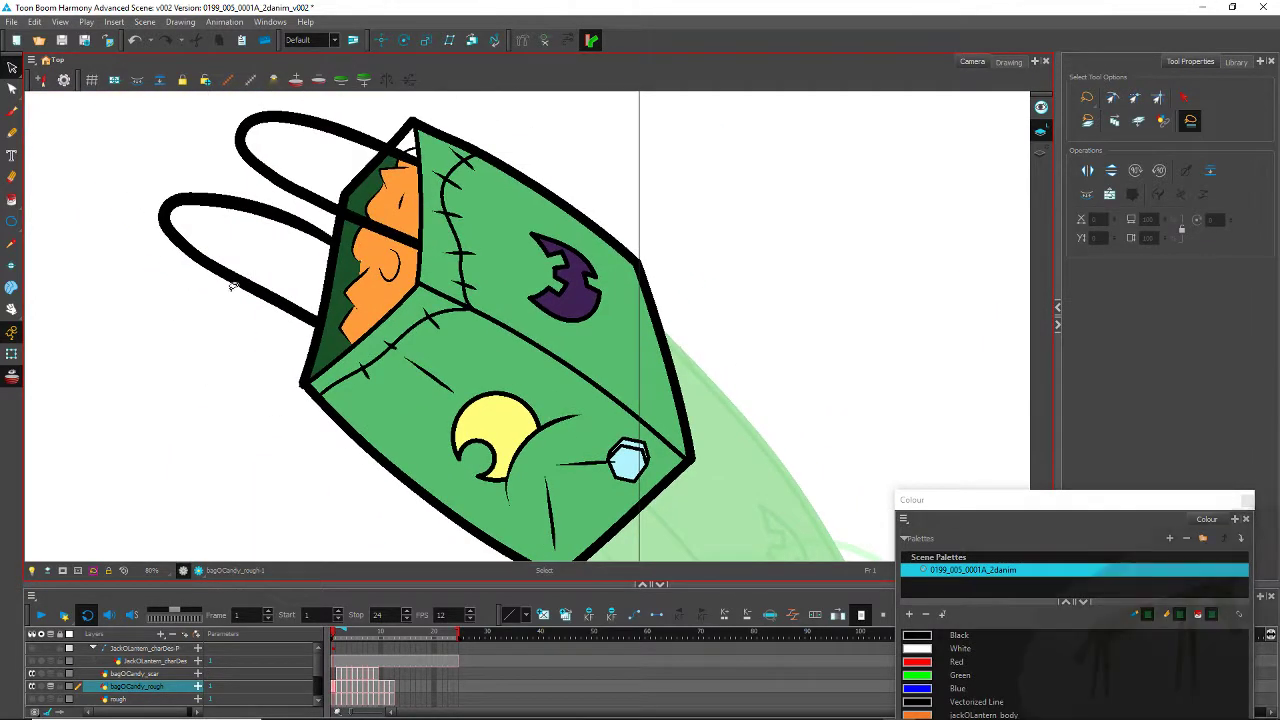
key(period)
key(period)
drag(582, 521, 212, 153)
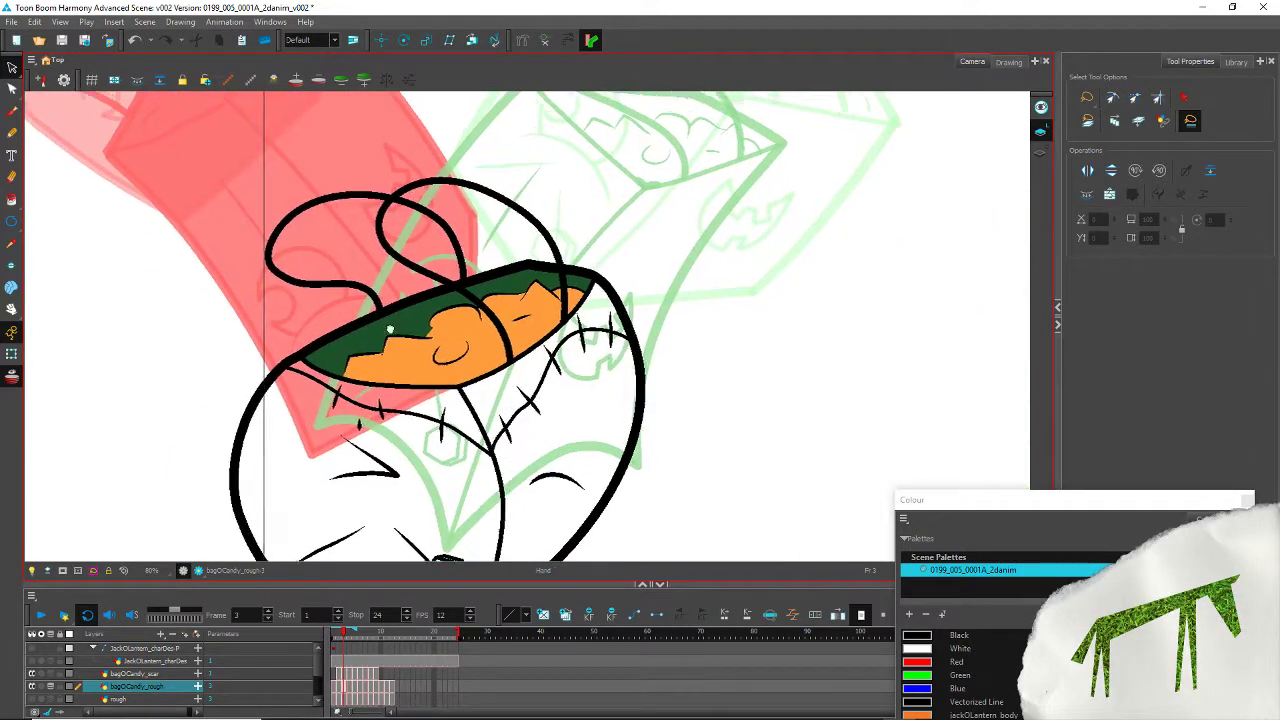
mouse_move(390, 329)
mouse_down()
mouse_move(373, 148)
mouse_move(381, 226)
mouse_up()
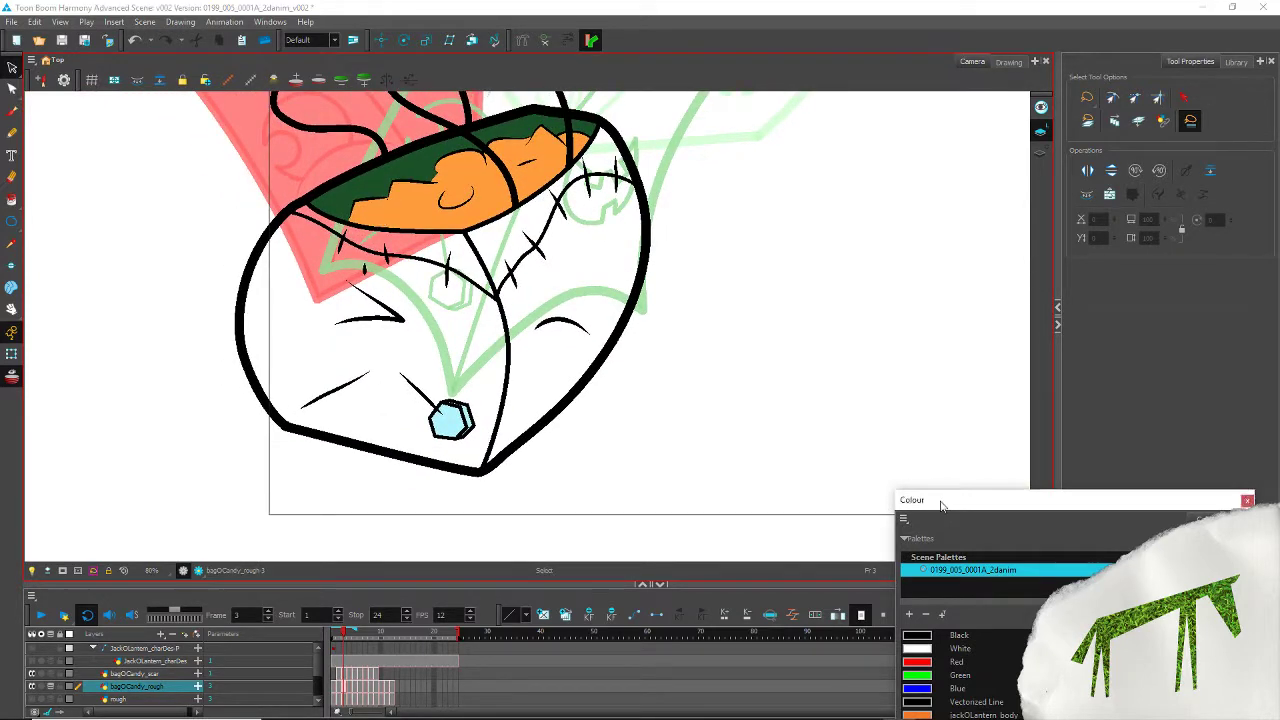
Step: Fill the bag's outer body areas in frame 3 with bagOCandy_body and move on to the bag in frame 4
drag(945, 503, 922, 355)
click(936, 648)
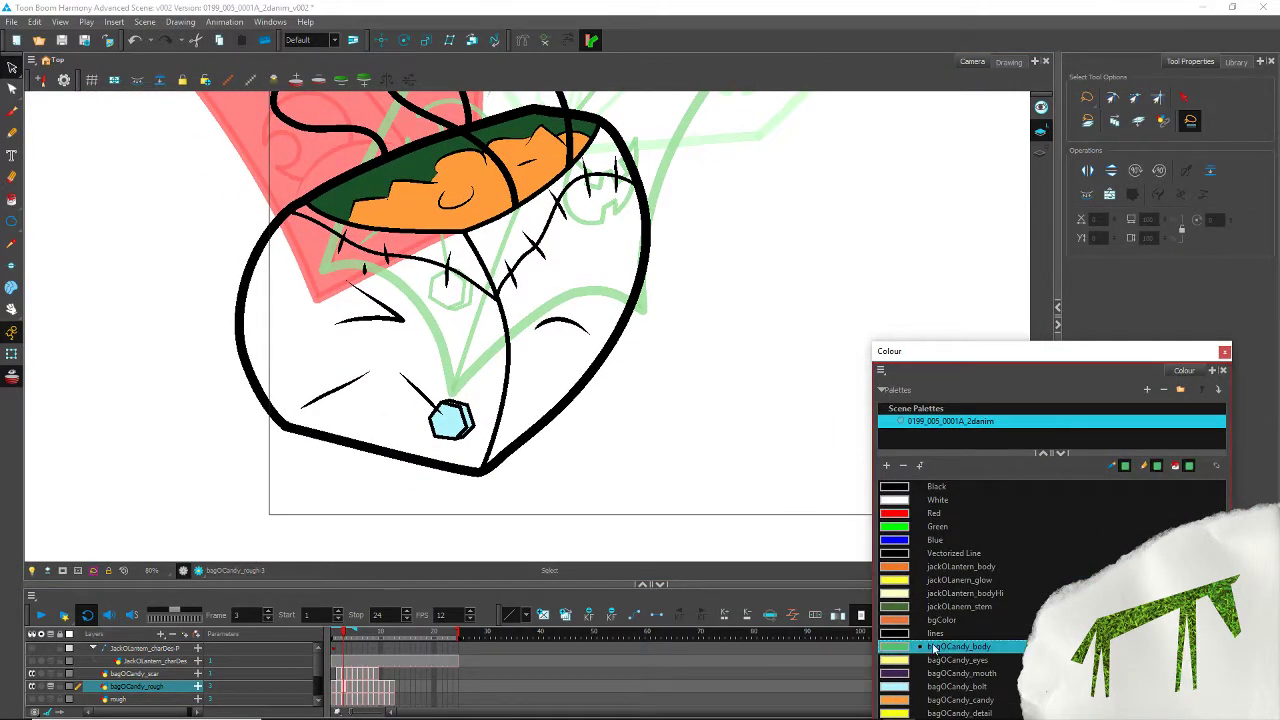
click(440, 374)
click(11, 199)
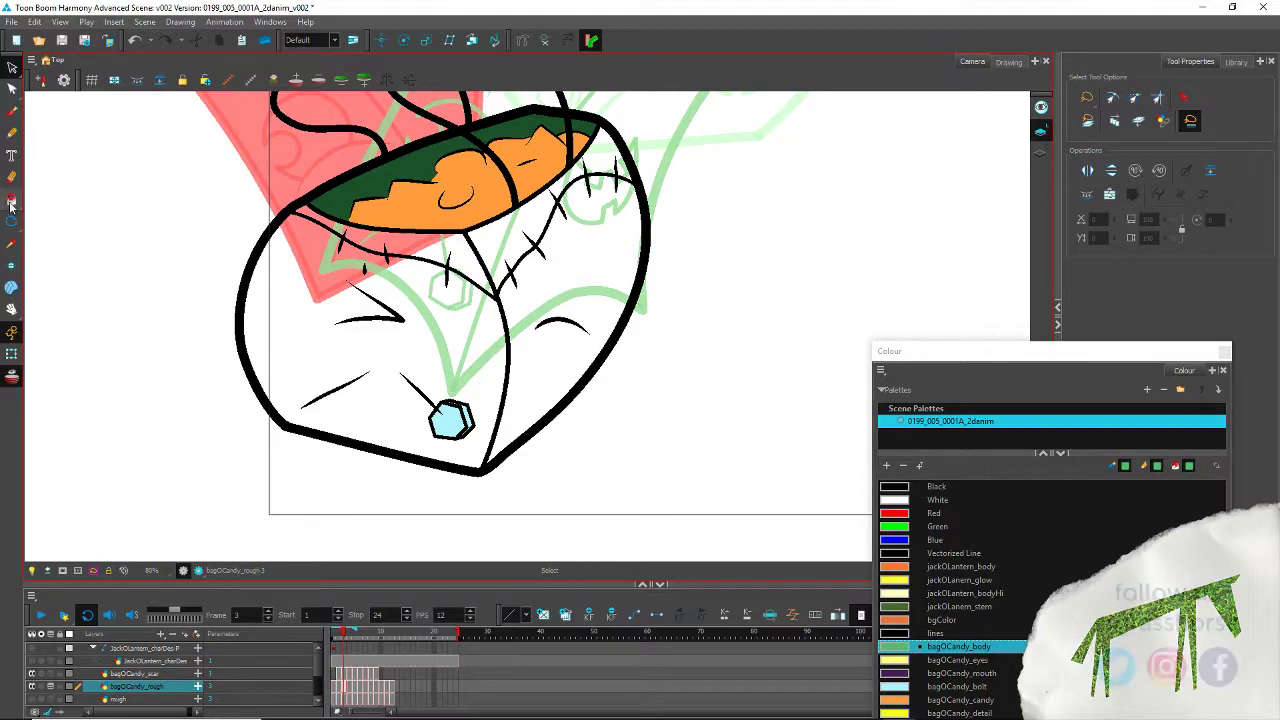
click(456, 308)
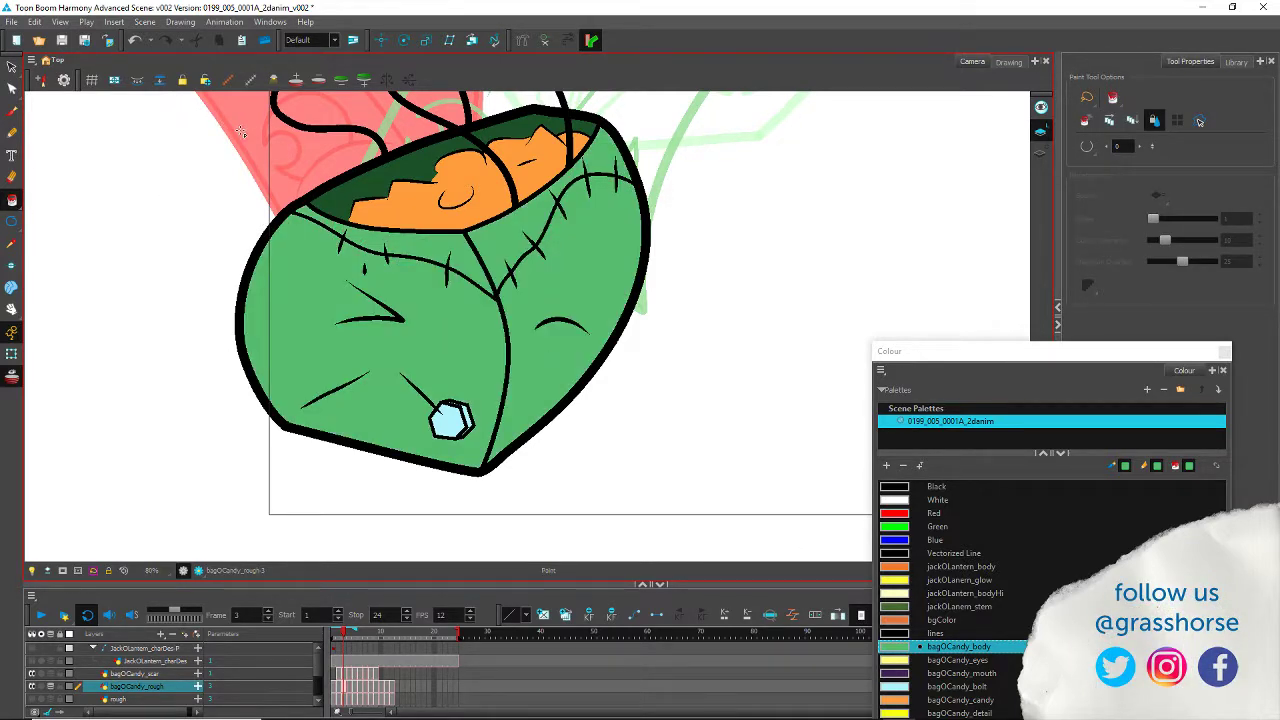
key(period)
drag(472, 316, 498, 491)
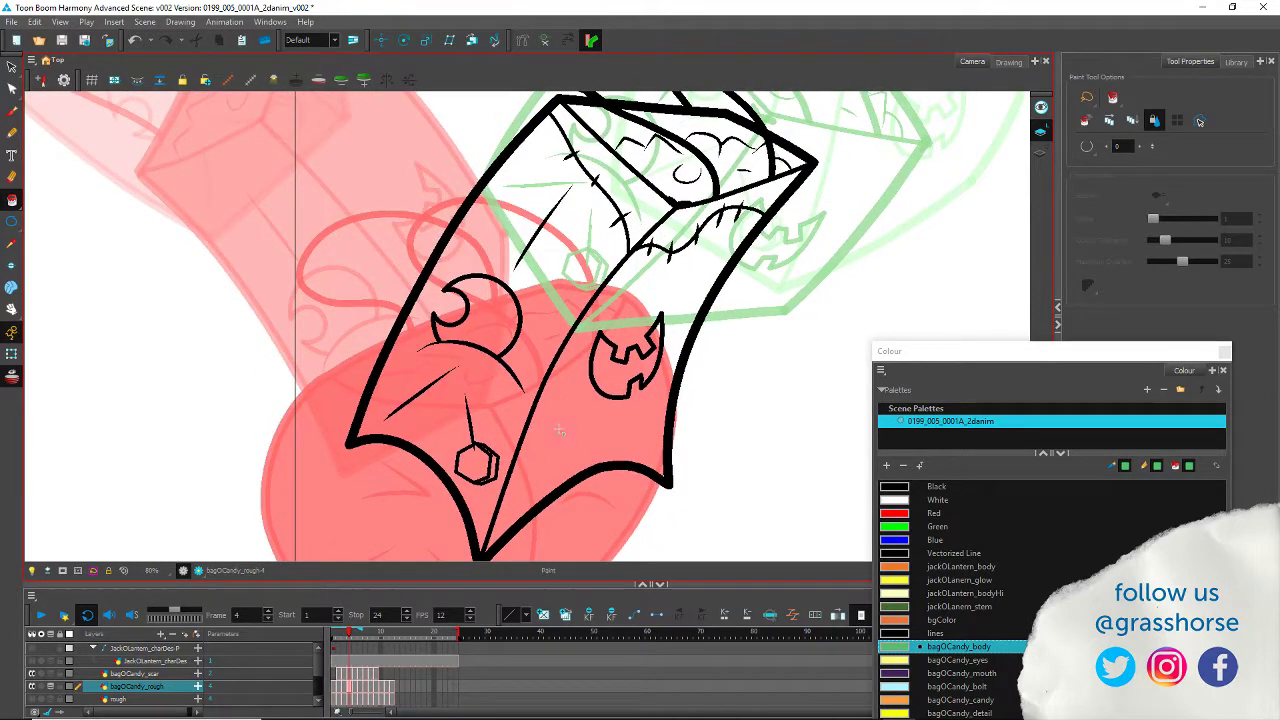
Step: Fill the front face of the hexagonal bolt on frame 4 with the bagOCandy_bolt colour
click(527, 423)
key(ctrl+z)
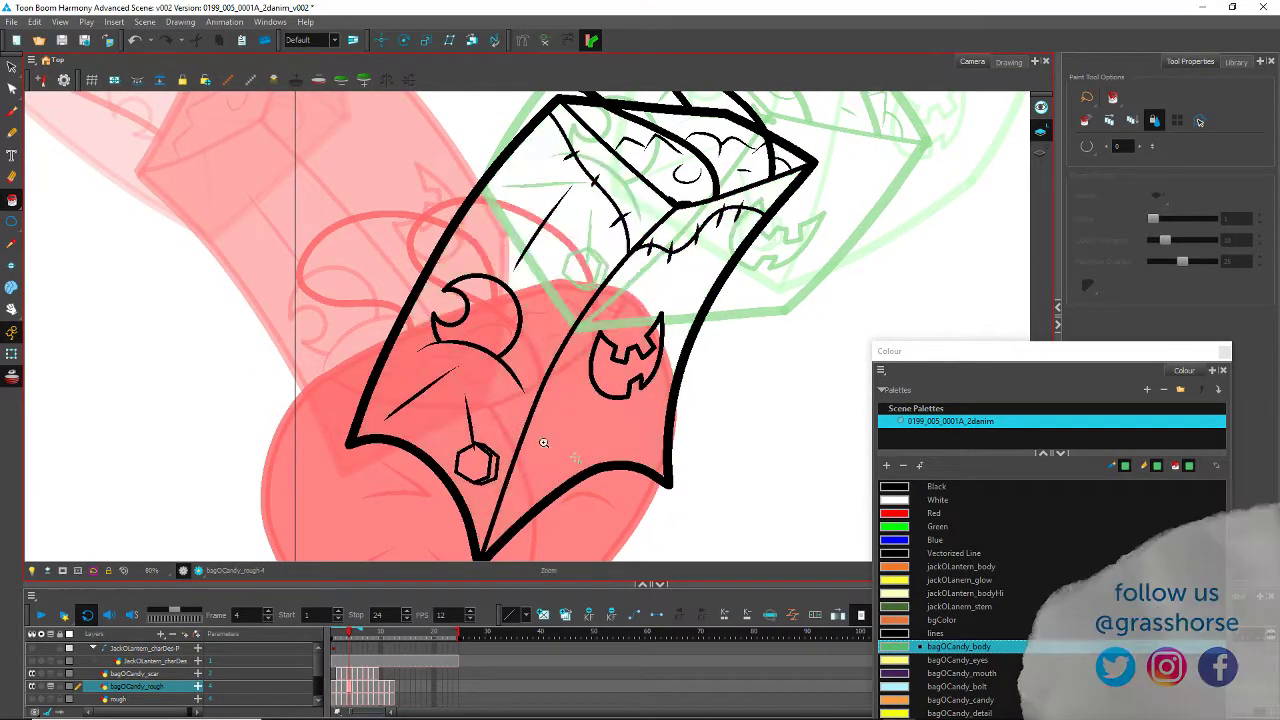
click(934, 687)
click(477, 465)
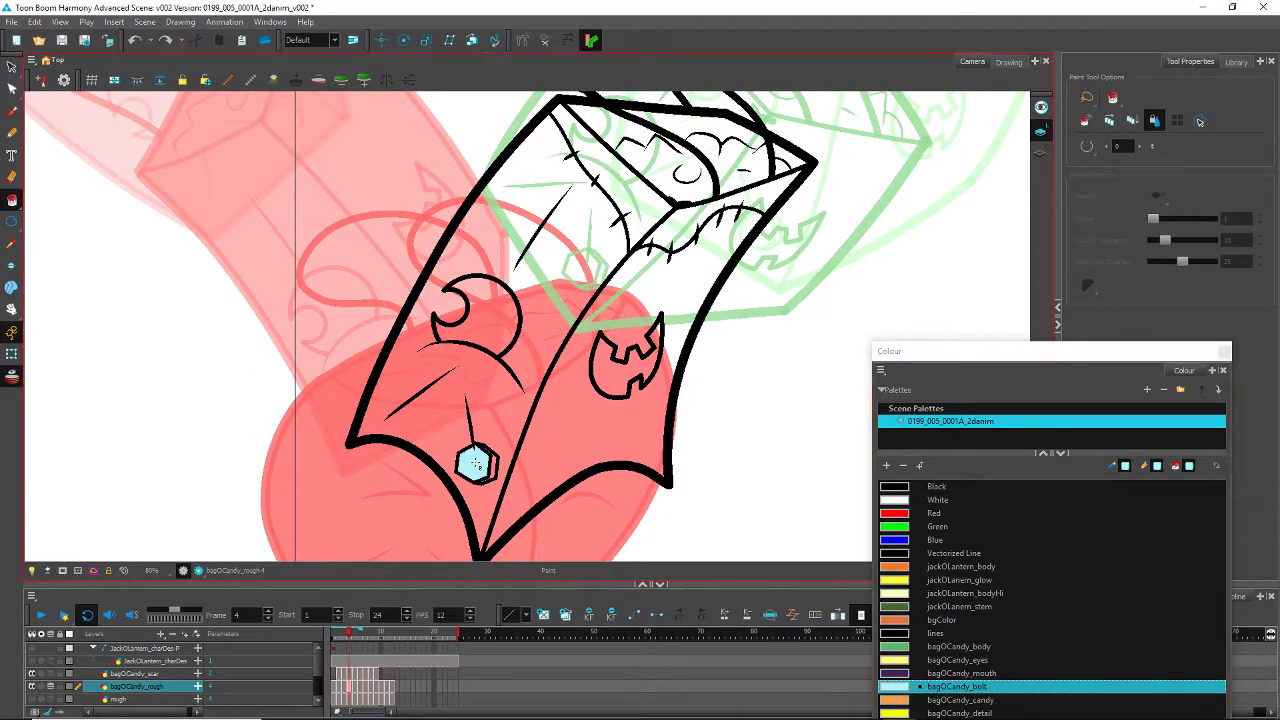
Step: Set the Paint tool's gap closing to 2 and fill the bolt's narrow side face with bagOCandy_bolt
click(490, 468)
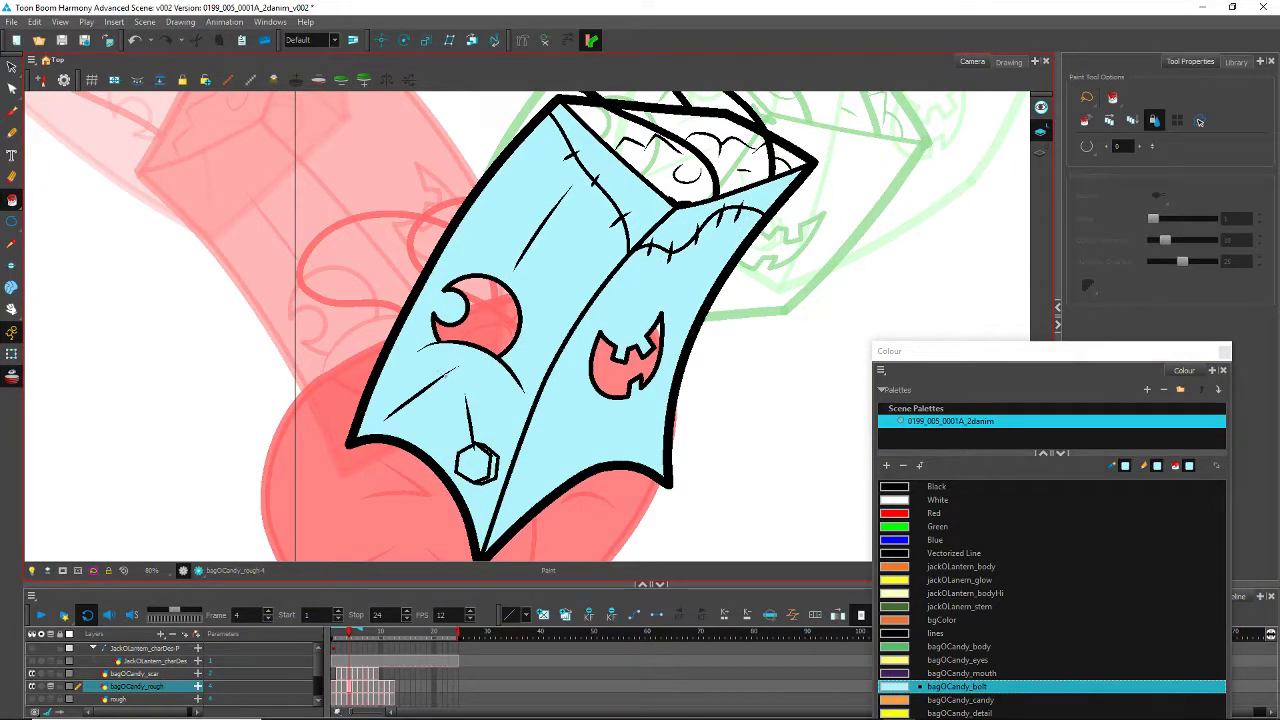
scroll(463, 440, up, 3)
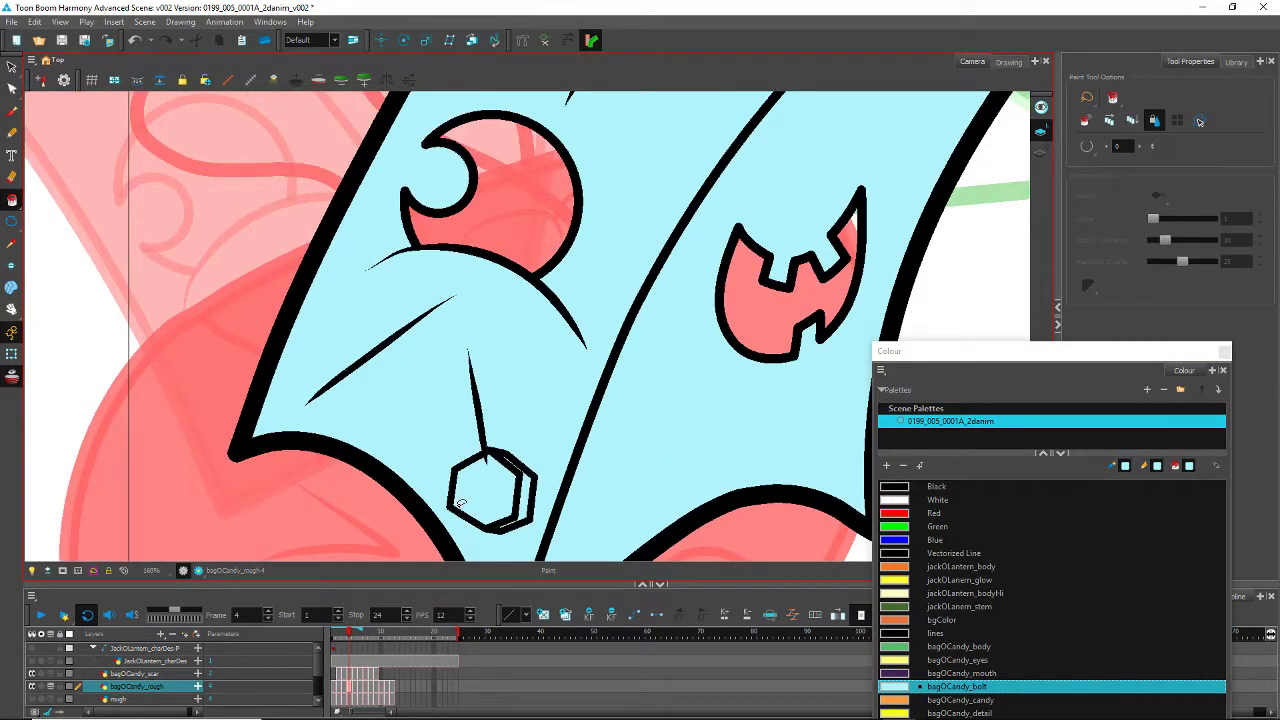
key(ctrl+z)
click(1093, 147)
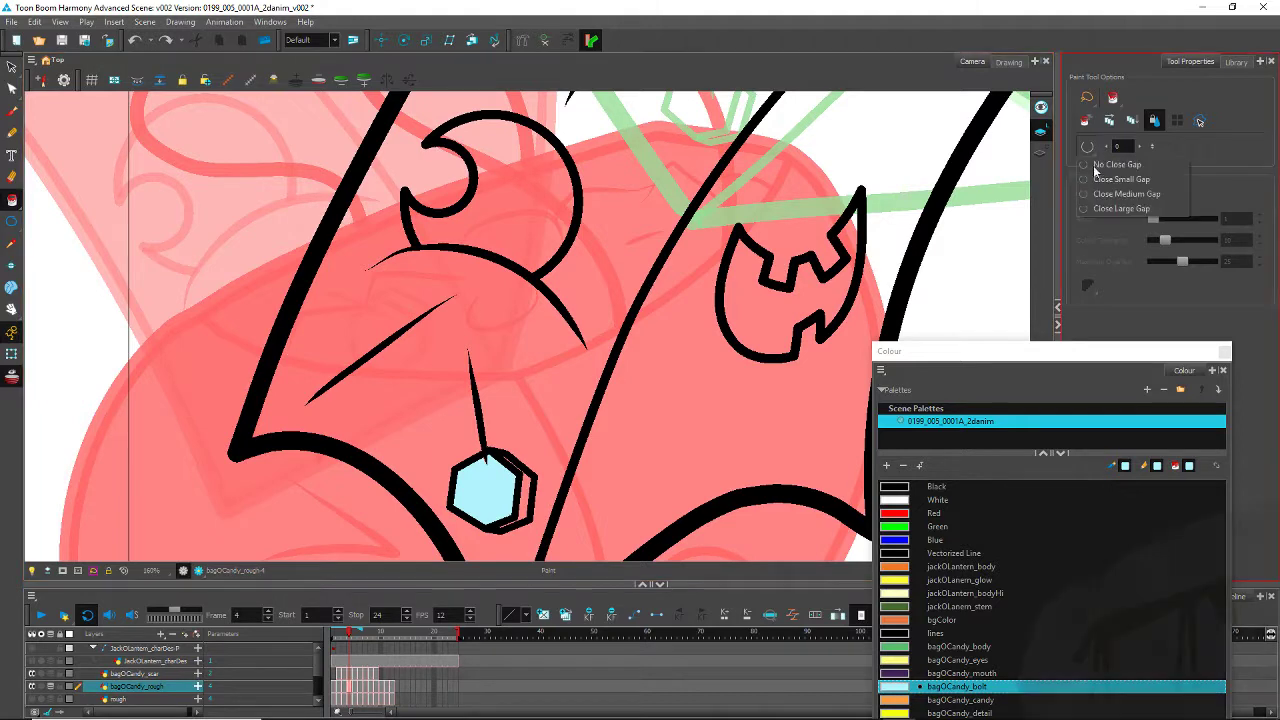
click(1097, 185)
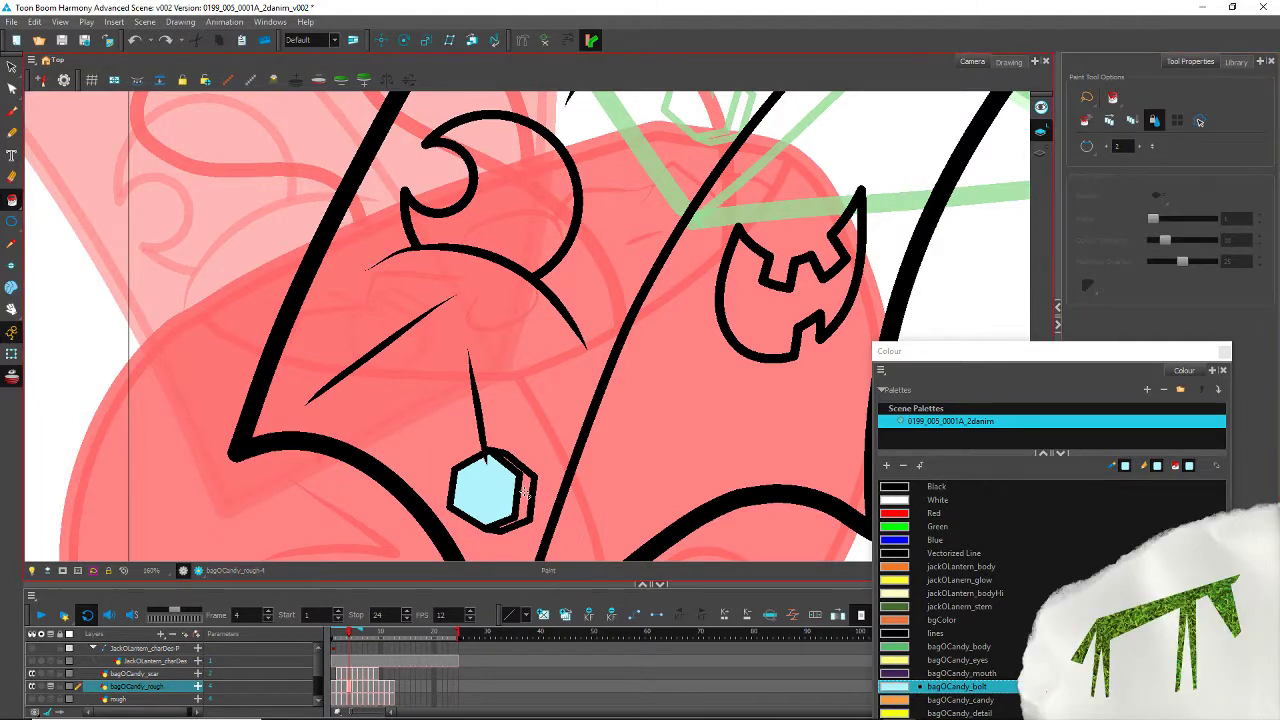
click(524, 516)
scroll(489, 454, up, 7)
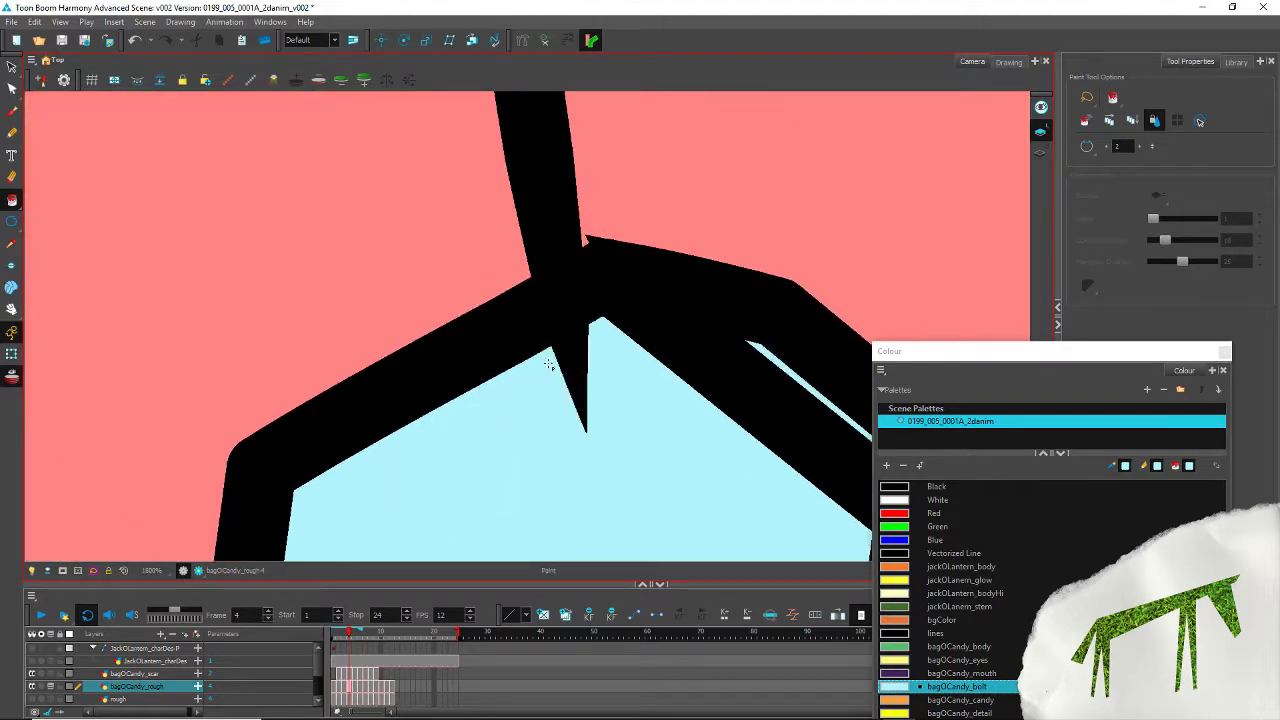
scroll(541, 396, down, 9)
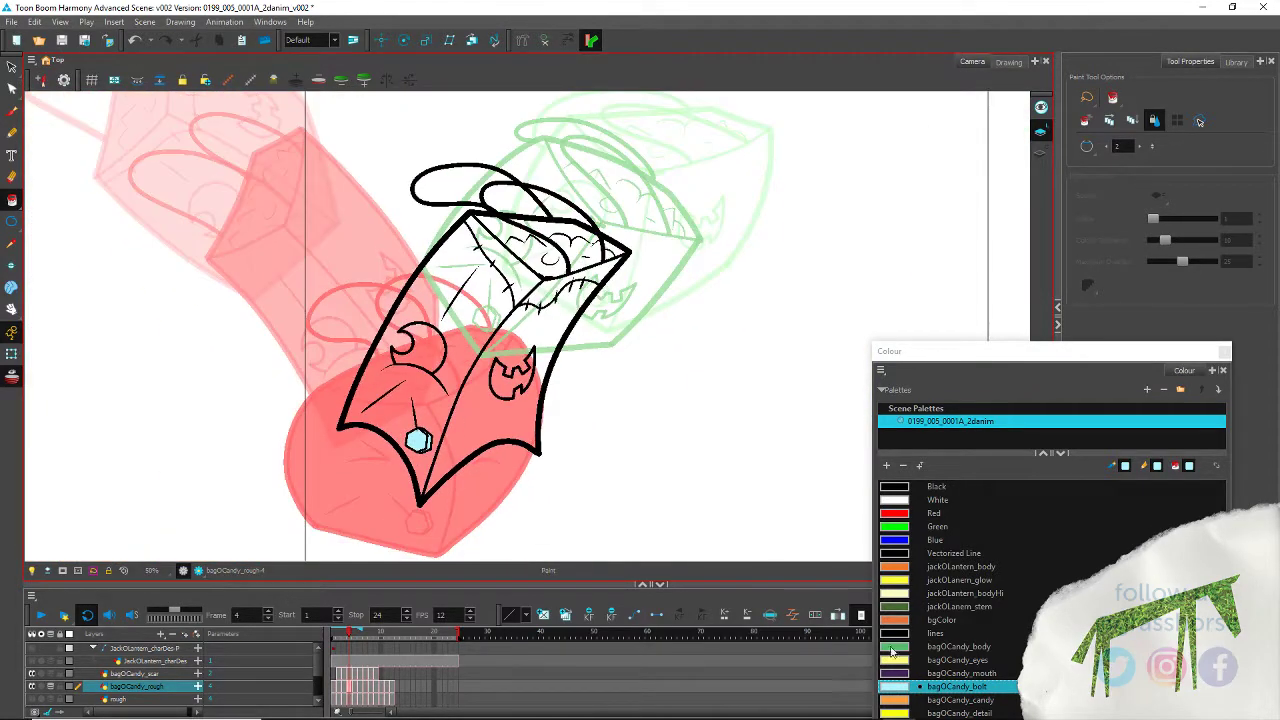
Step: Fill both outer faces of the candy bag with the bagOCandy_body colour
click(935, 647)
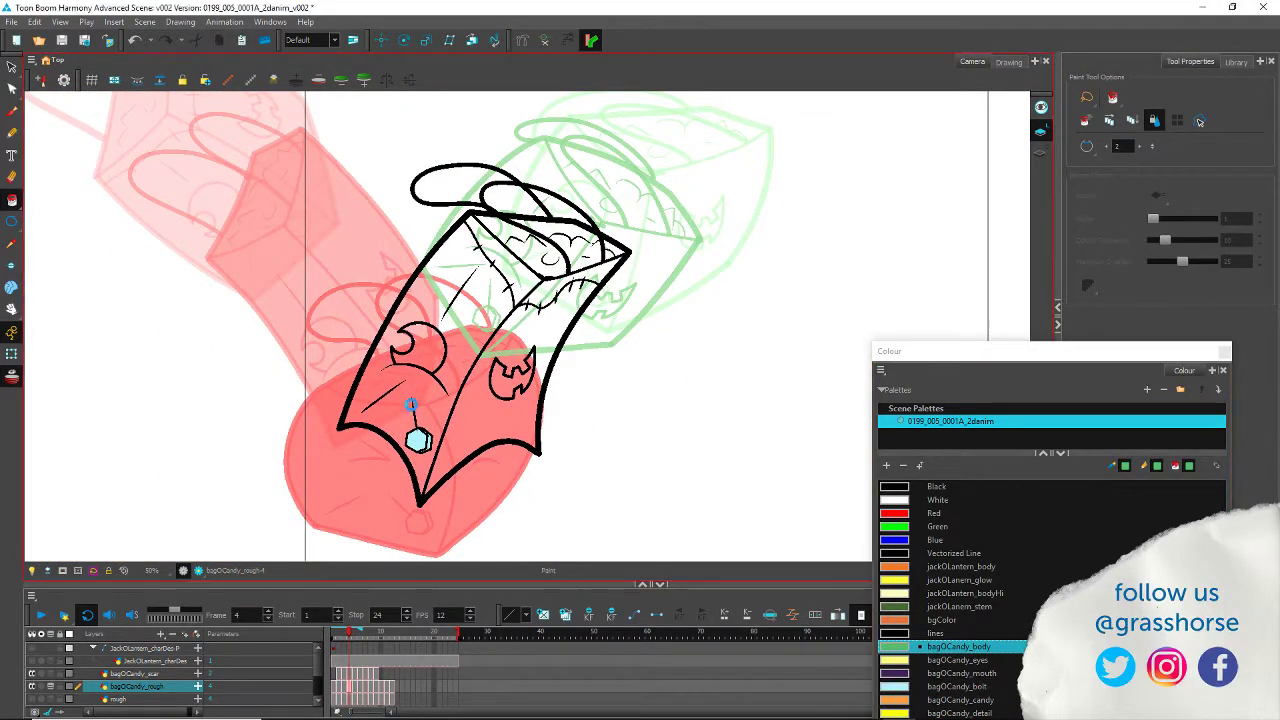
click(408, 418)
scroll(374, 446, up, 2)
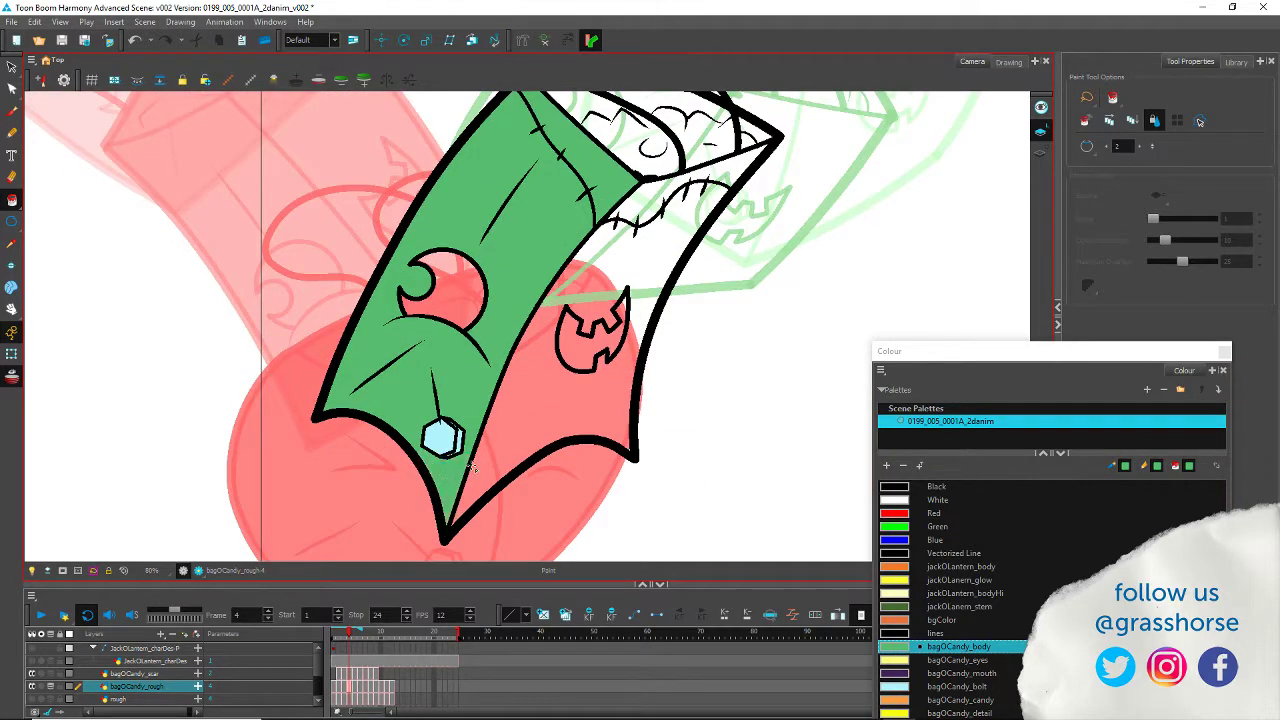
click(489, 430)
Step: Cut out and delete the stray line end at the front corner of the bag's opening with the Cutter tool
drag(451, 354, 405, 461)
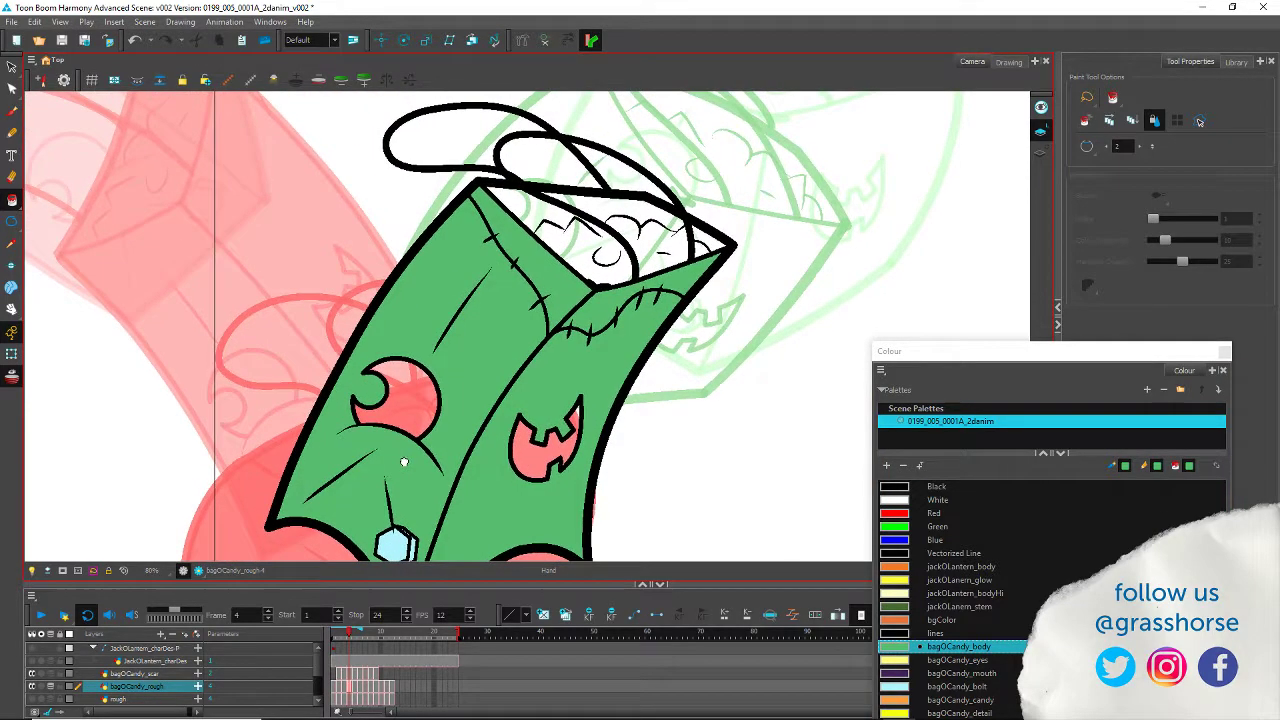
click(13, 68)
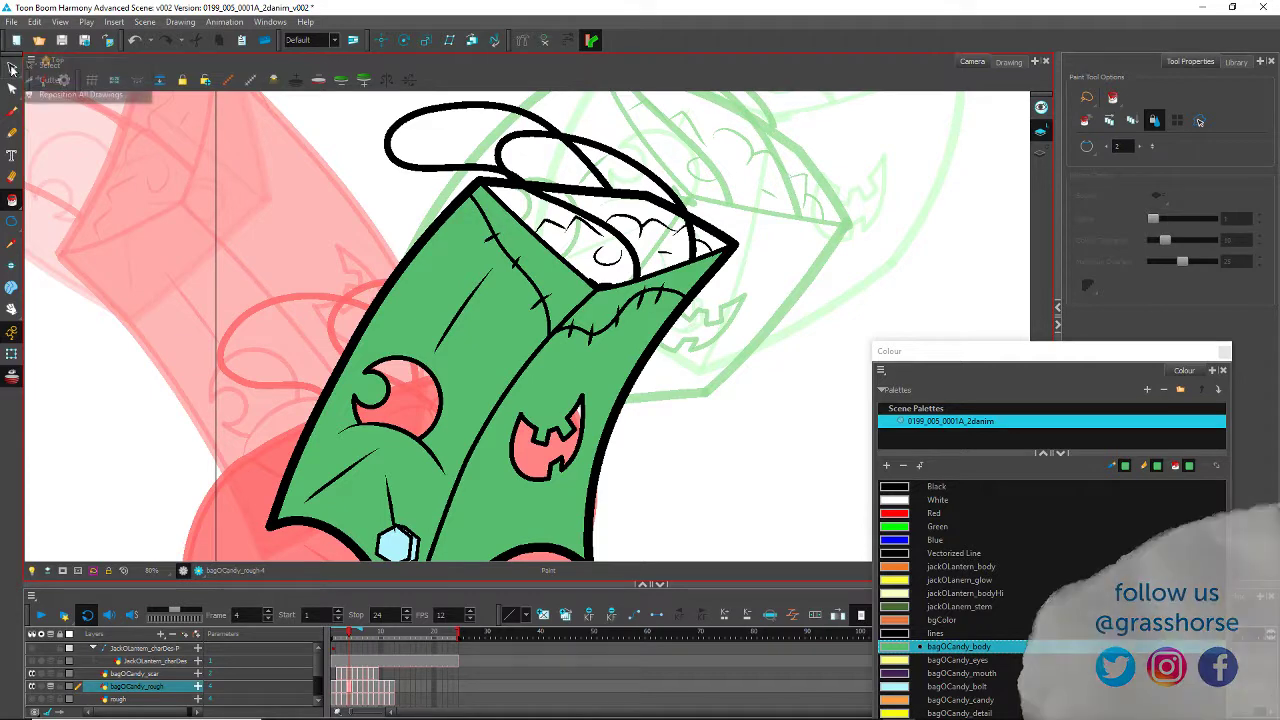
click(45, 80)
drag(599, 279, 595, 292)
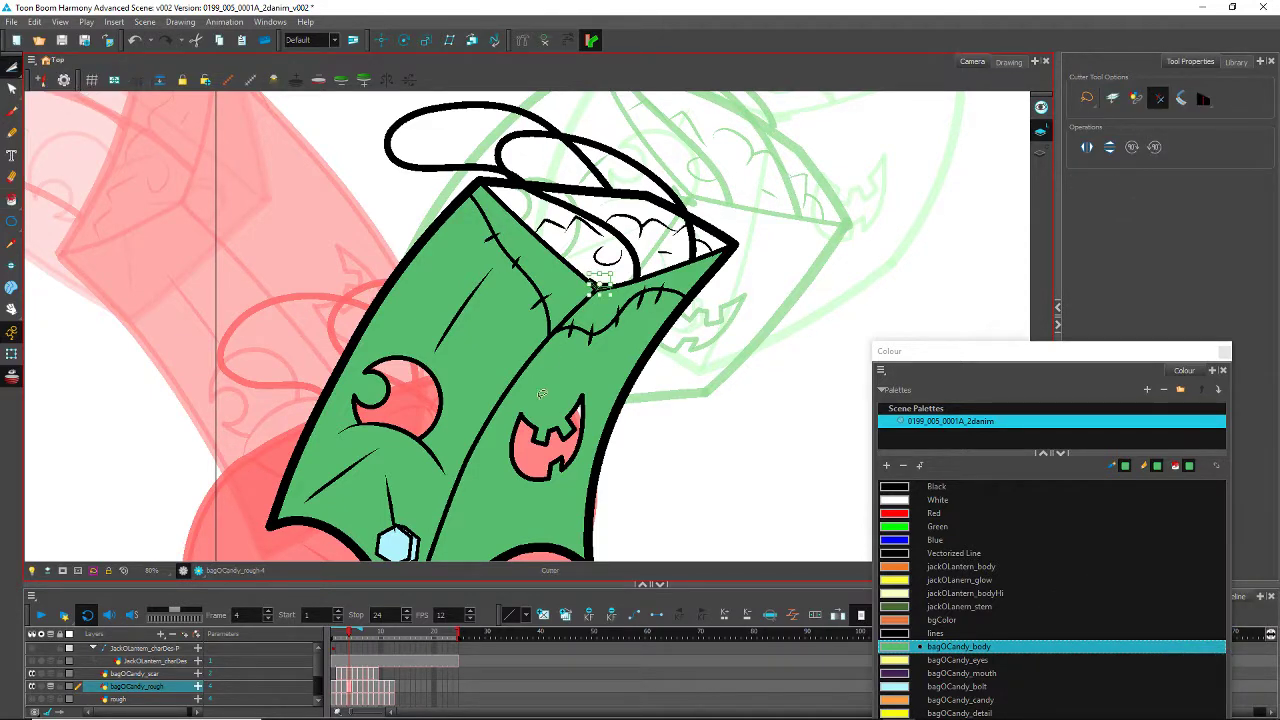
key(Delete)
Step: Switch to the Pencil tool with a black line colour and reduce its maximum size to about 7.2
scroll(540, 245, up, 2)
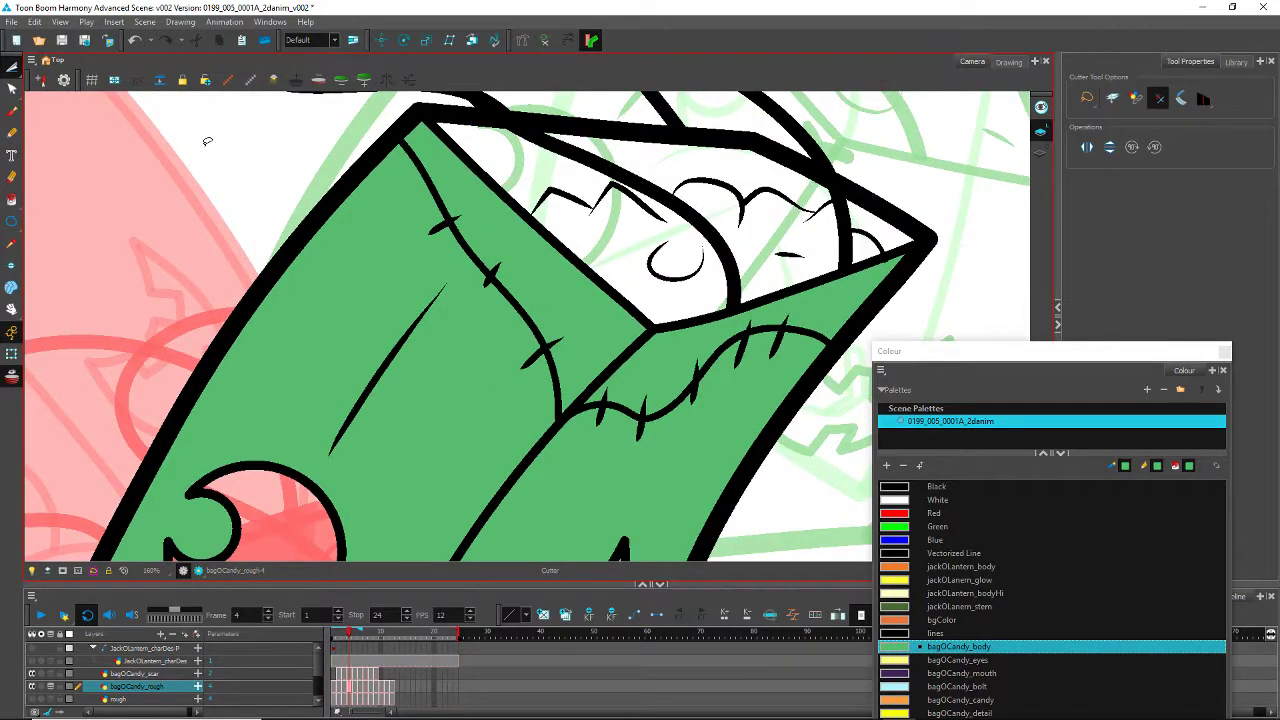
click(12, 131)
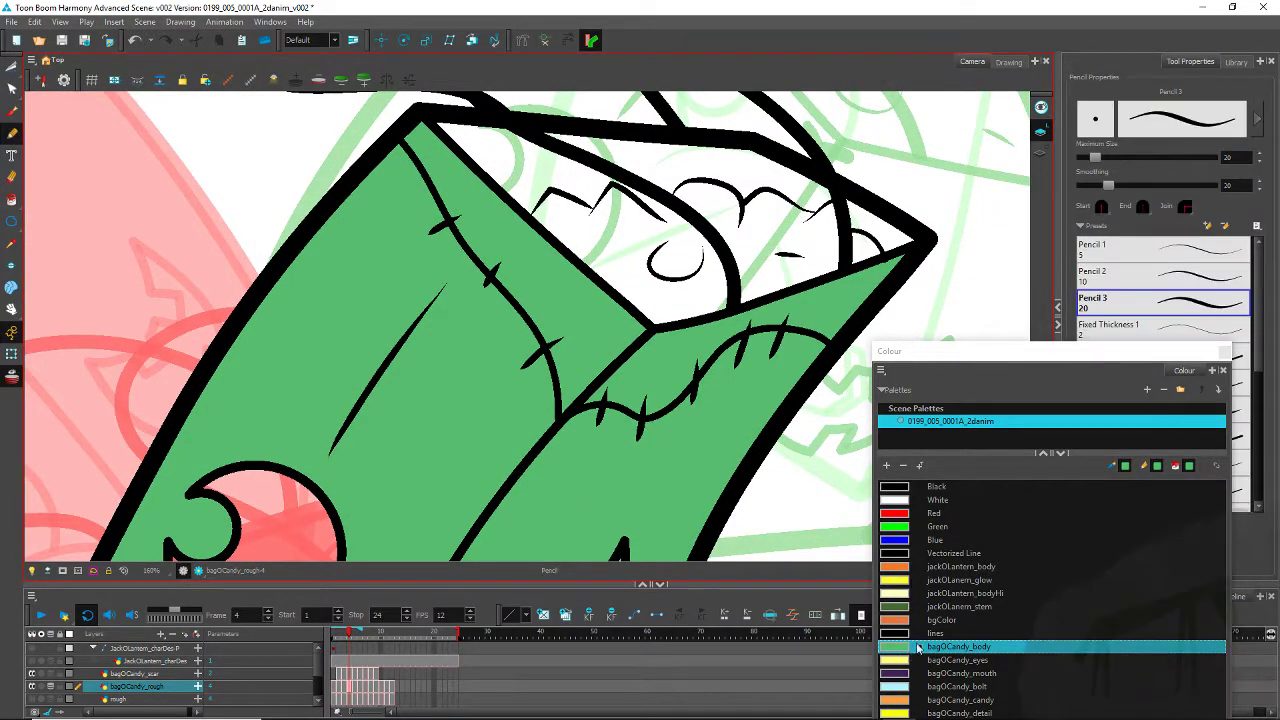
drag(950, 352, 995, 339)
click(914, 649)
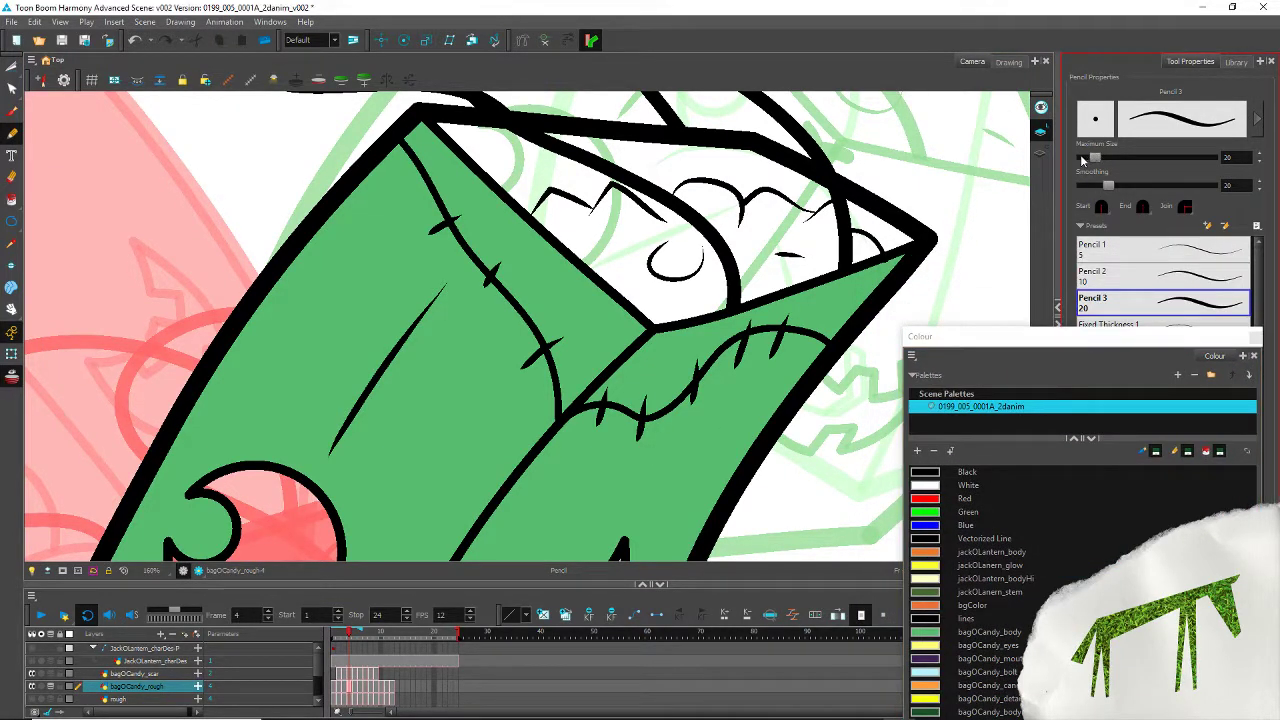
drag(1093, 159, 1087, 159)
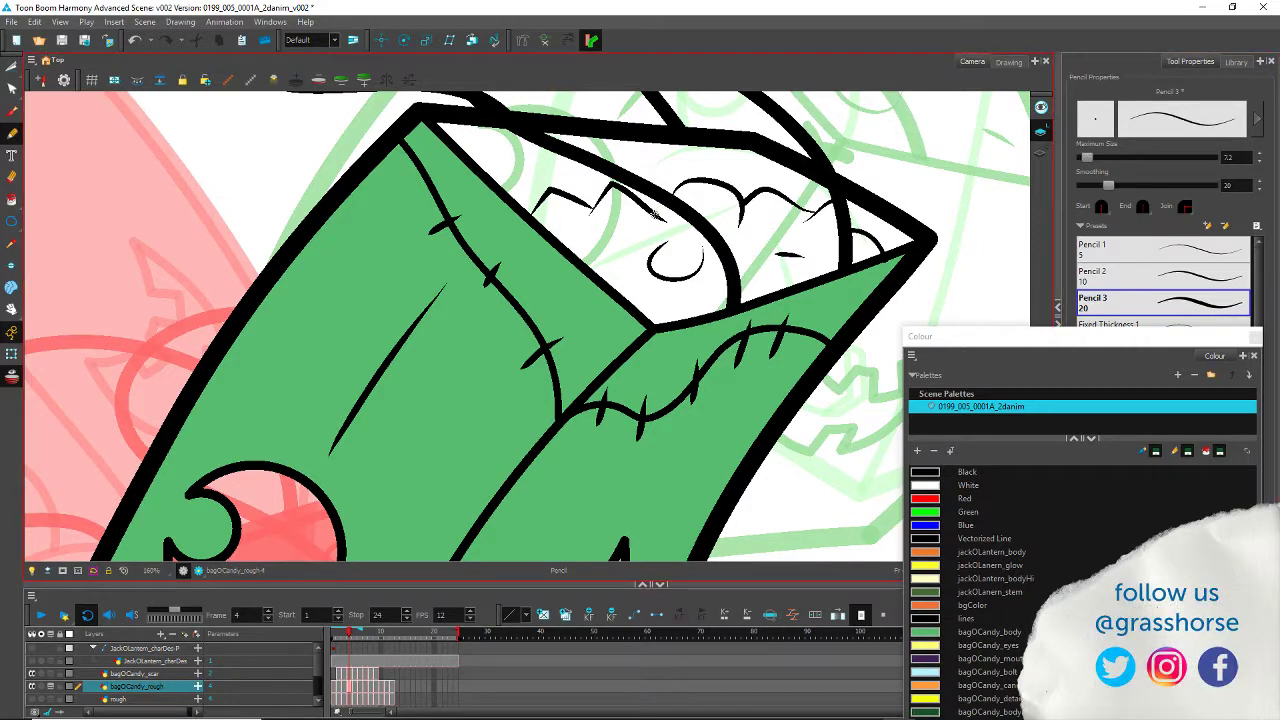
Step: Fill the candy sections in the bag's opening with bagOCandy_candy, using No Close Gap for the middle section
click(12, 200)
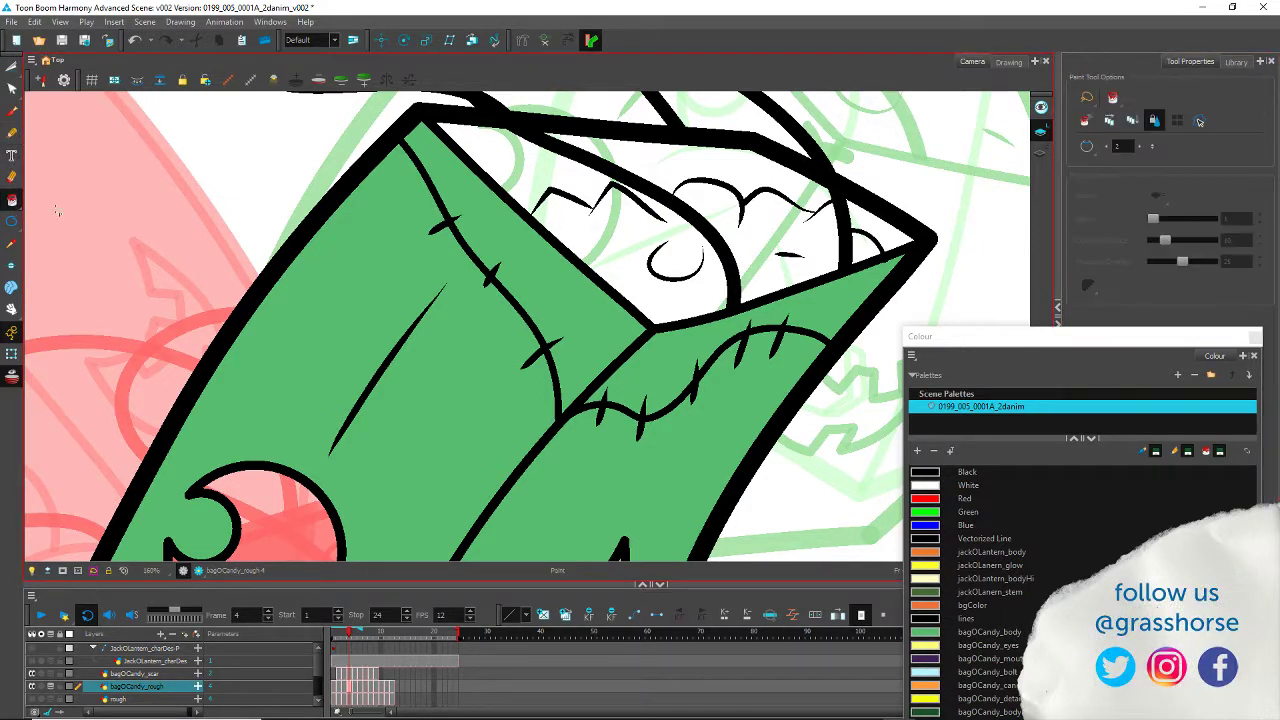
click(958, 687)
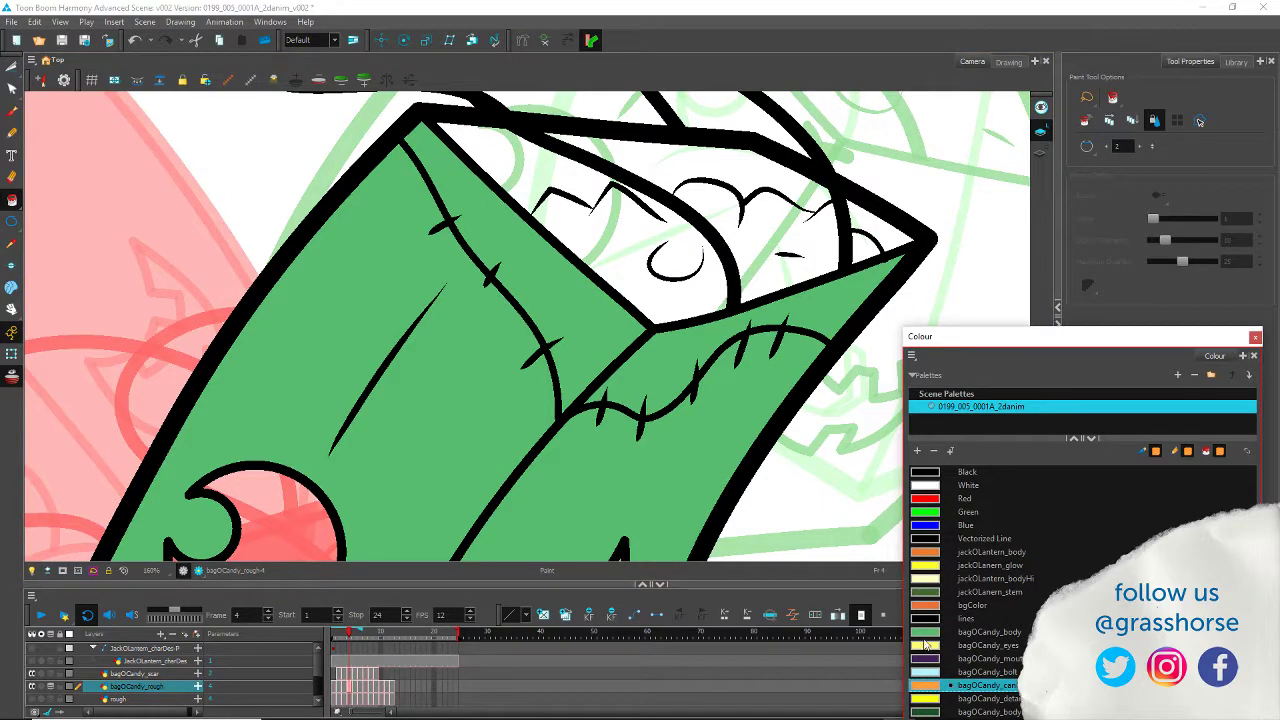
click(608, 243)
click(680, 256)
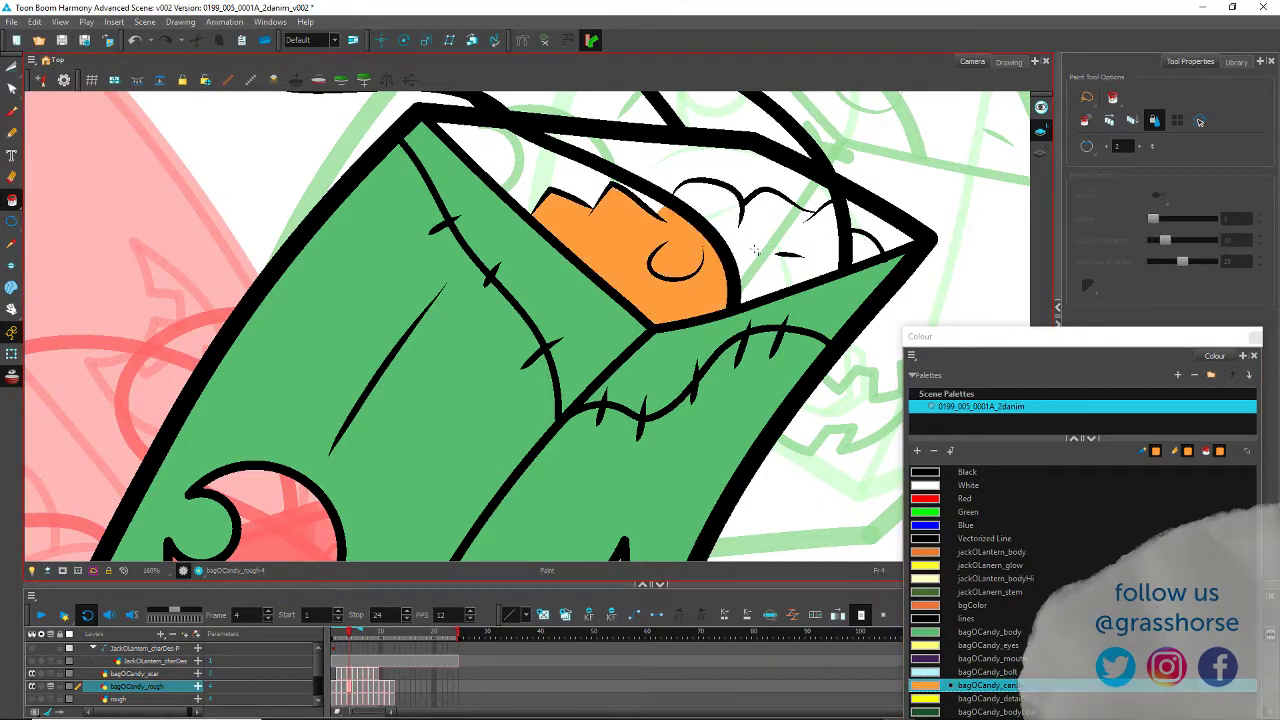
click(866, 246)
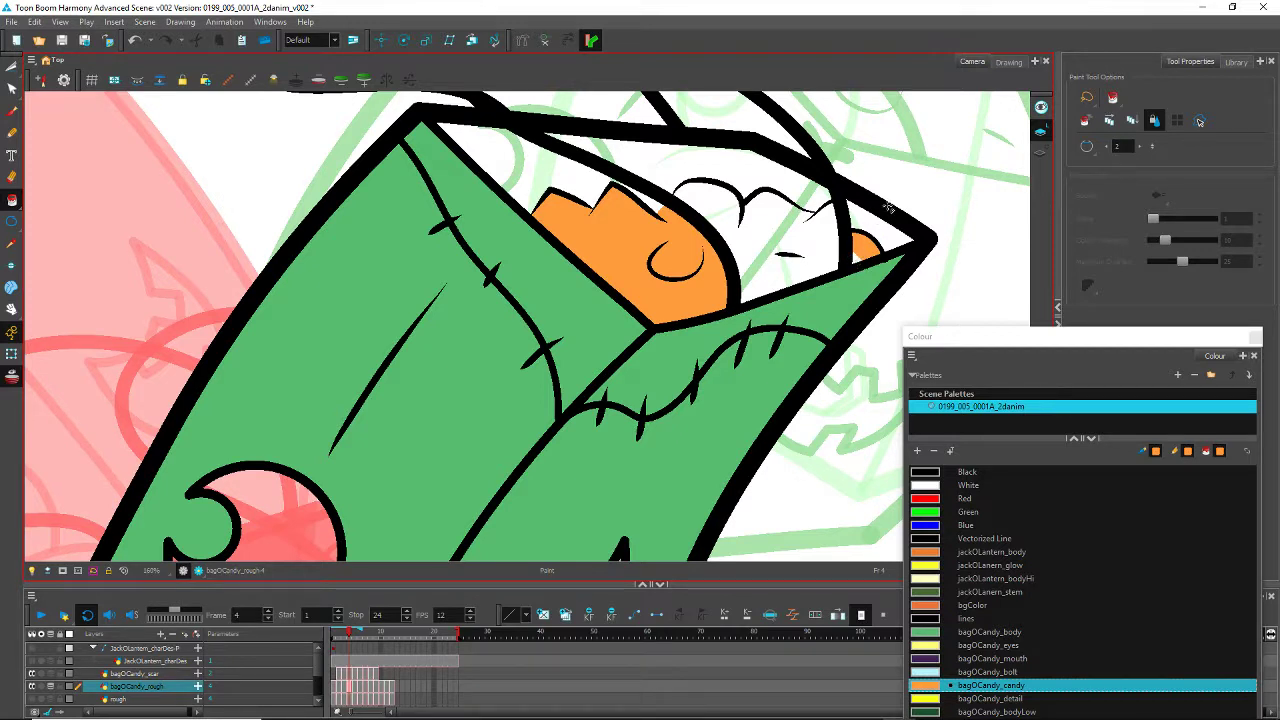
click(1087, 147)
click(1115, 164)
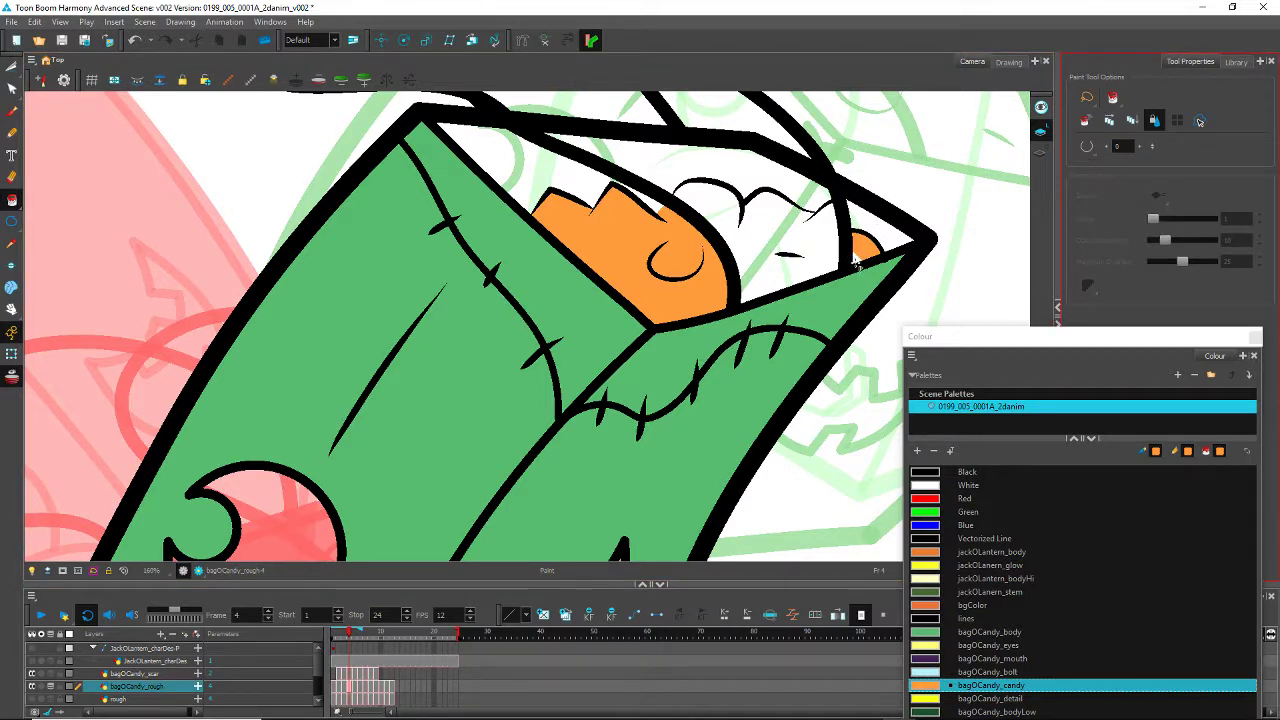
click(800, 265)
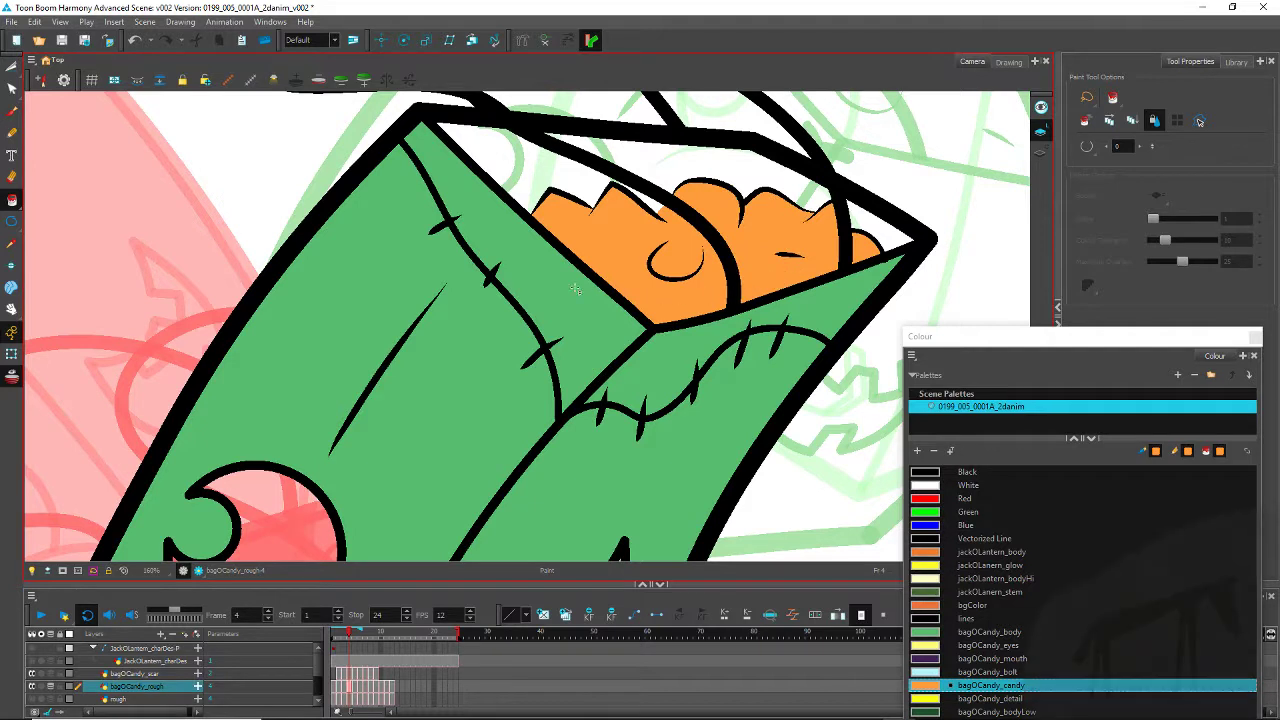
Step: Fill the three visible areas of the bag's interior behind the candy with bagOCandy_bodyLow
click(958, 709)
click(545, 175)
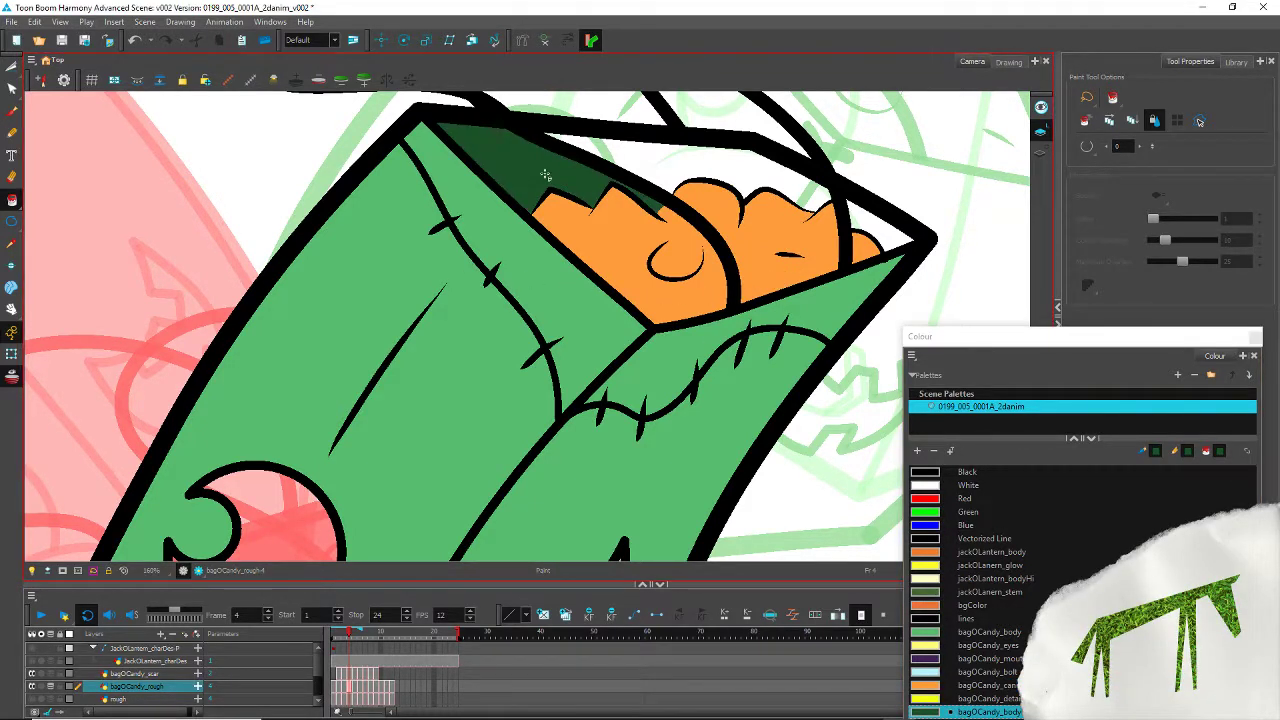
click(641, 159)
click(853, 219)
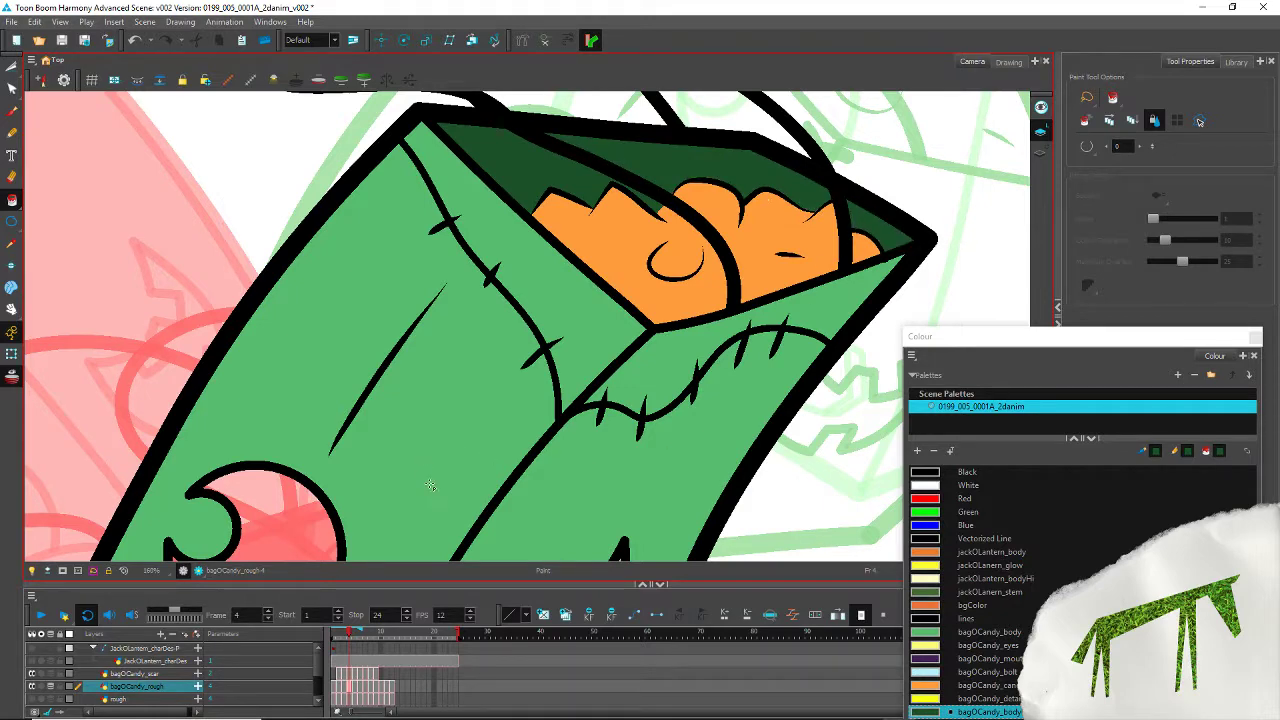
Step: Fill the crescent-shaped eye with bagOCandy_eyes, and colour the mouth's outline and interior with bagOCandy_mouth
mouse_move(426, 516)
mouse_down()
mouse_move(430, 378)
mouse_move(556, 150)
mouse_up()
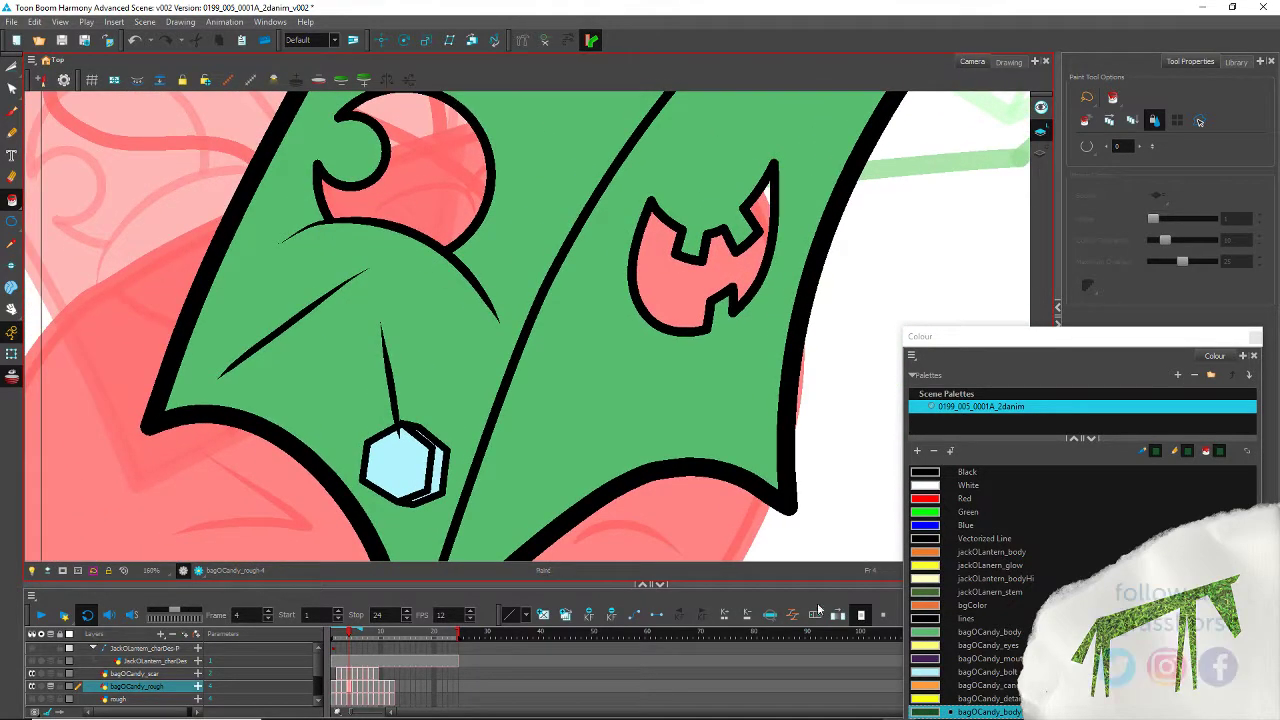
click(935, 645)
click(414, 203)
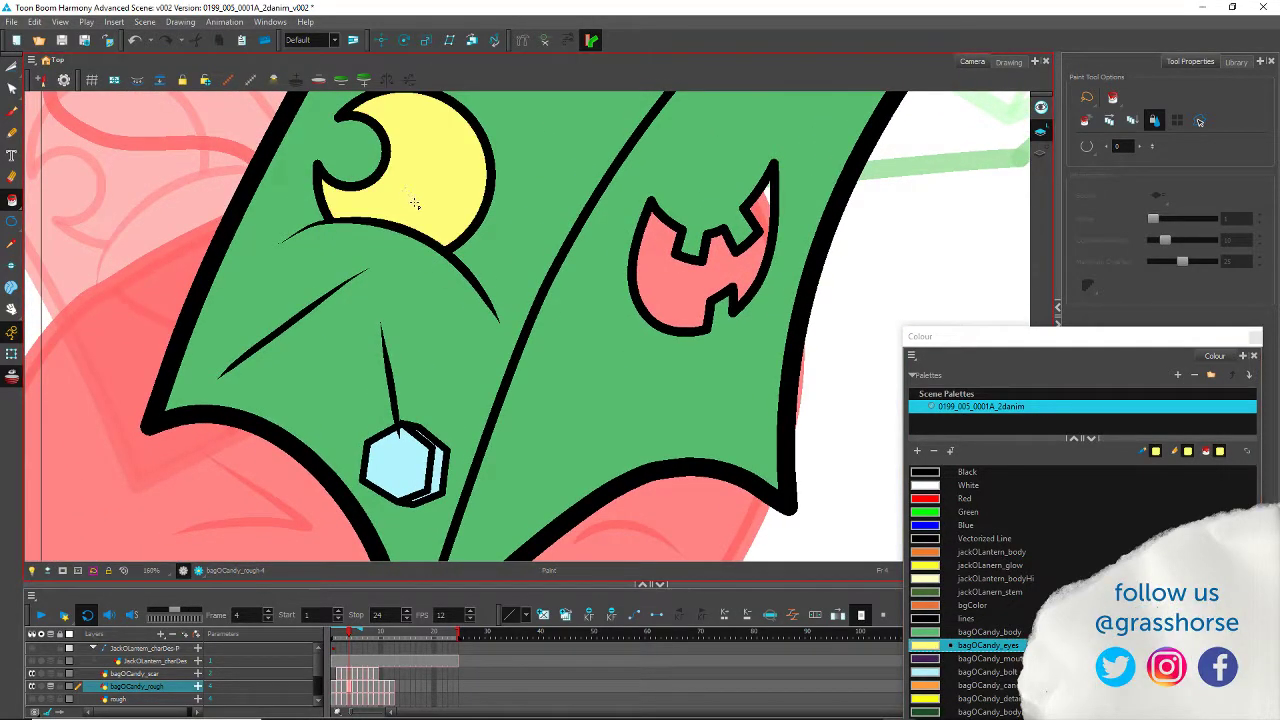
click(930, 659)
click(700, 261)
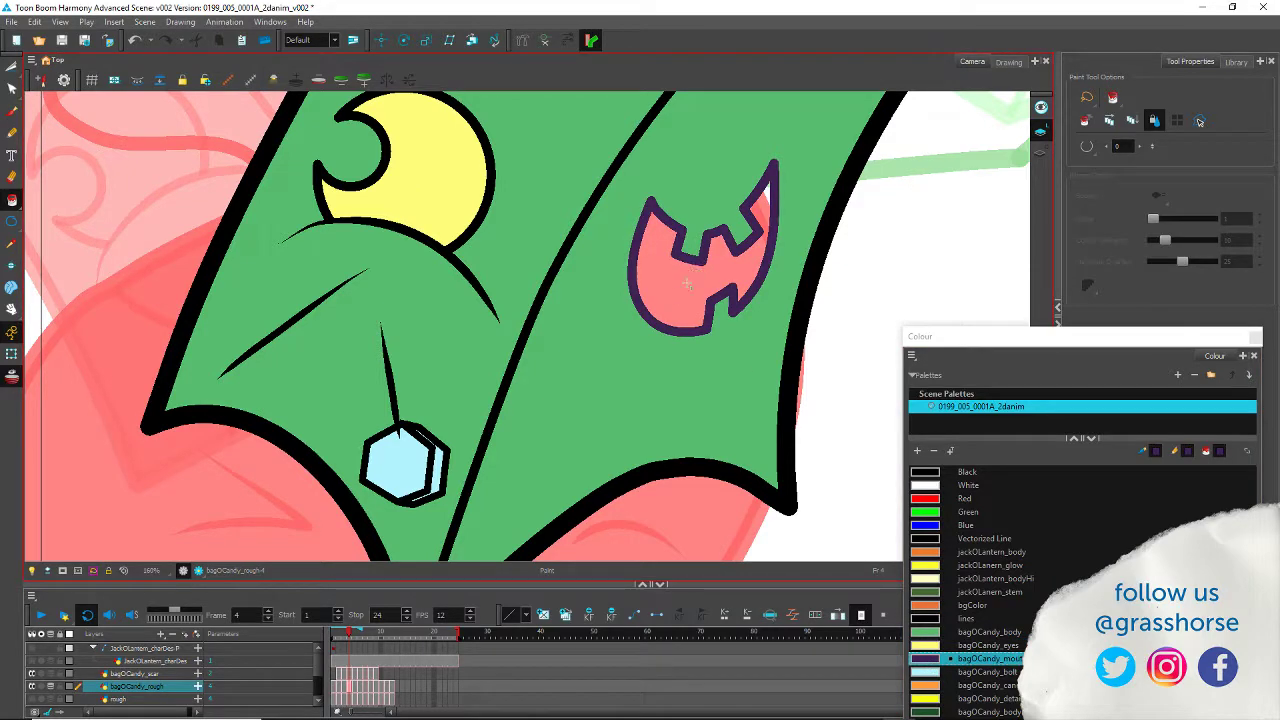
click(678, 296)
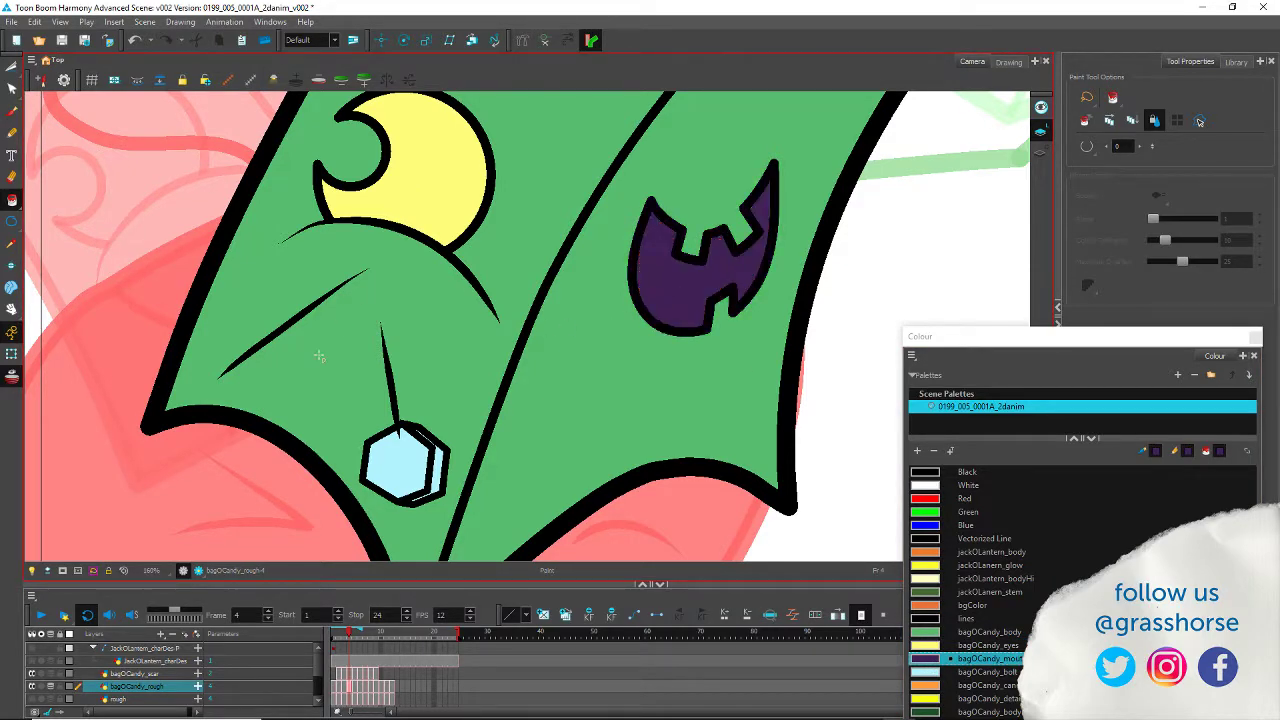
Step: Advance to frame 5 of the bag animation and choose bagOCandy_bolt as the paint colour
scroll(319, 356, down, 5)
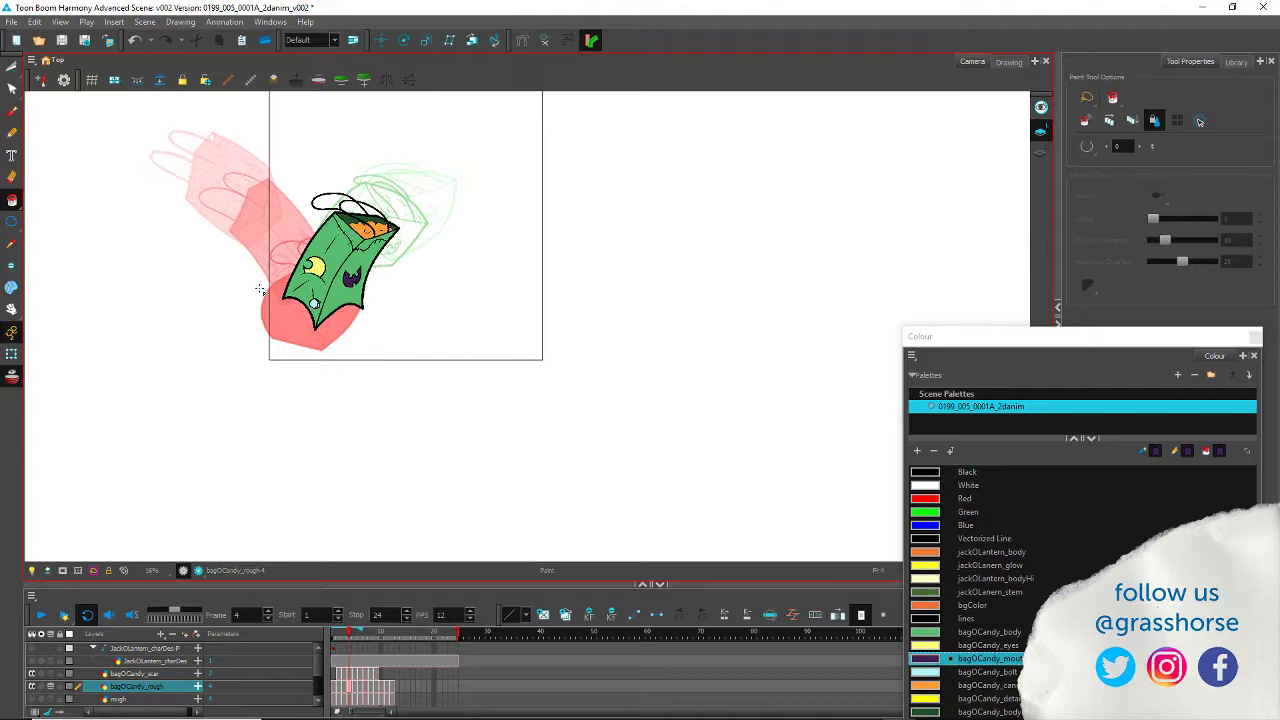
scroll(258, 289, up, 5)
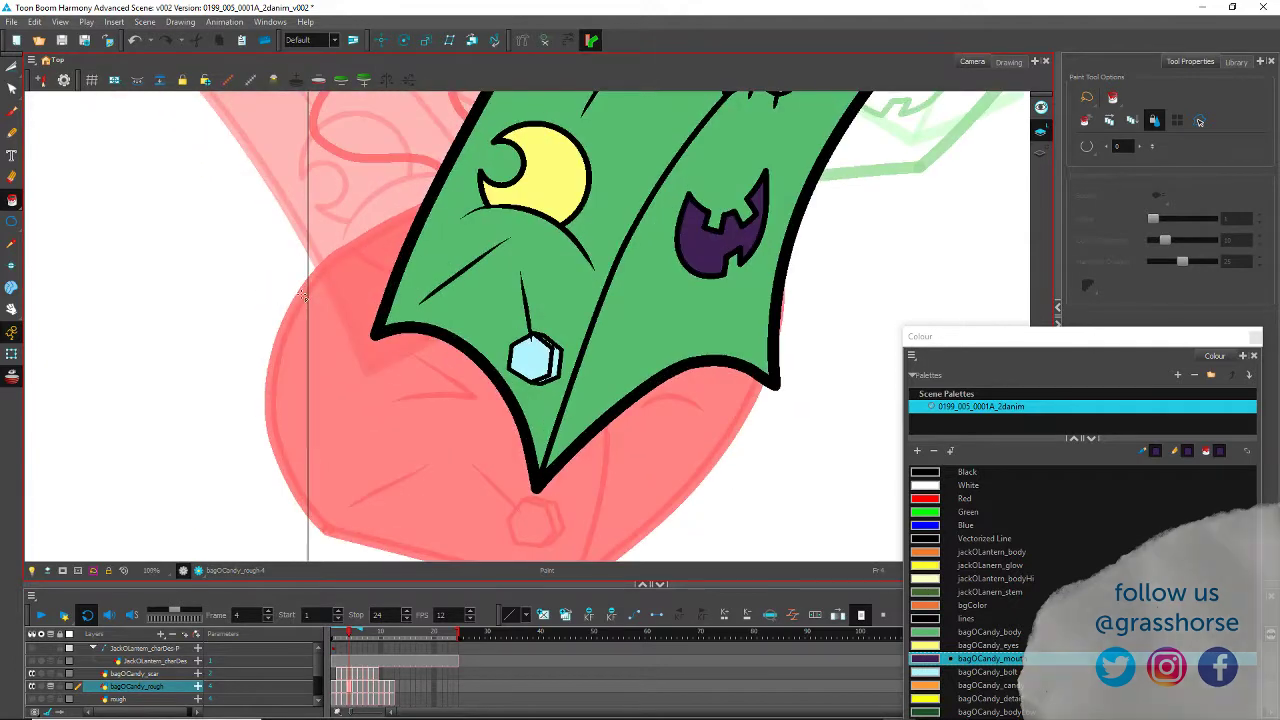
scroll(314, 300, down, 2)
drag(313, 230, 344, 342)
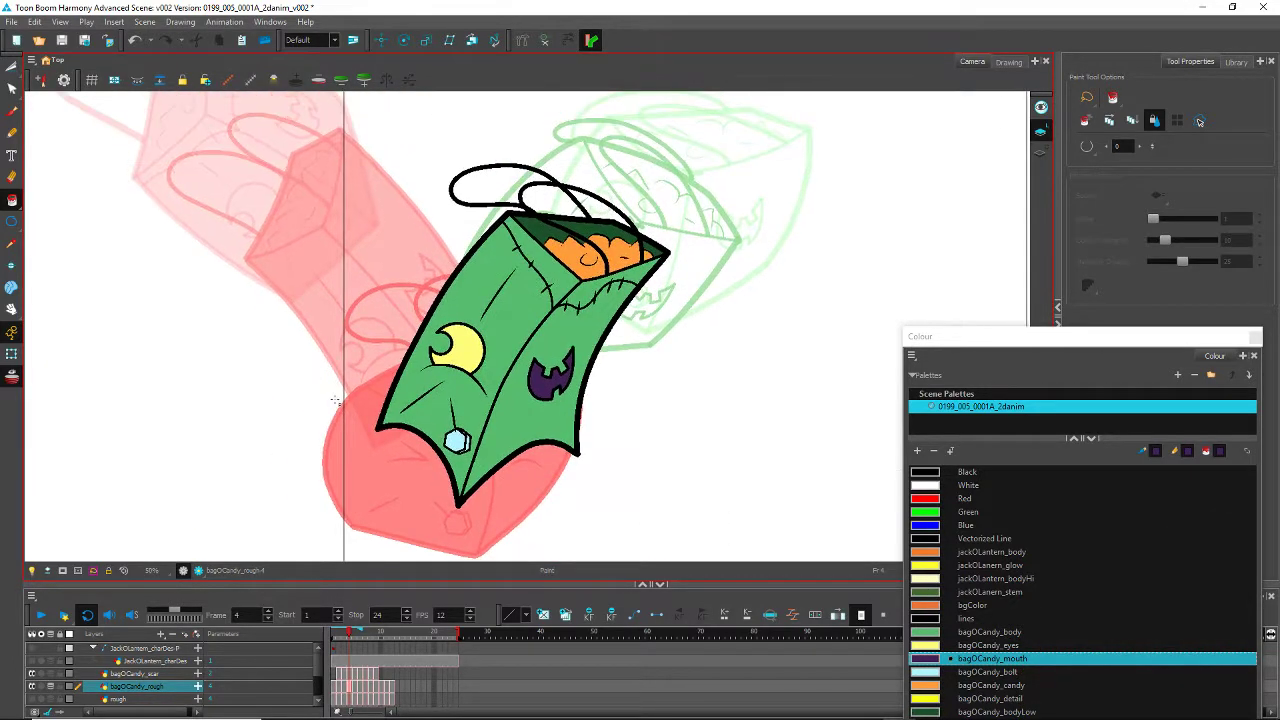
key(g)
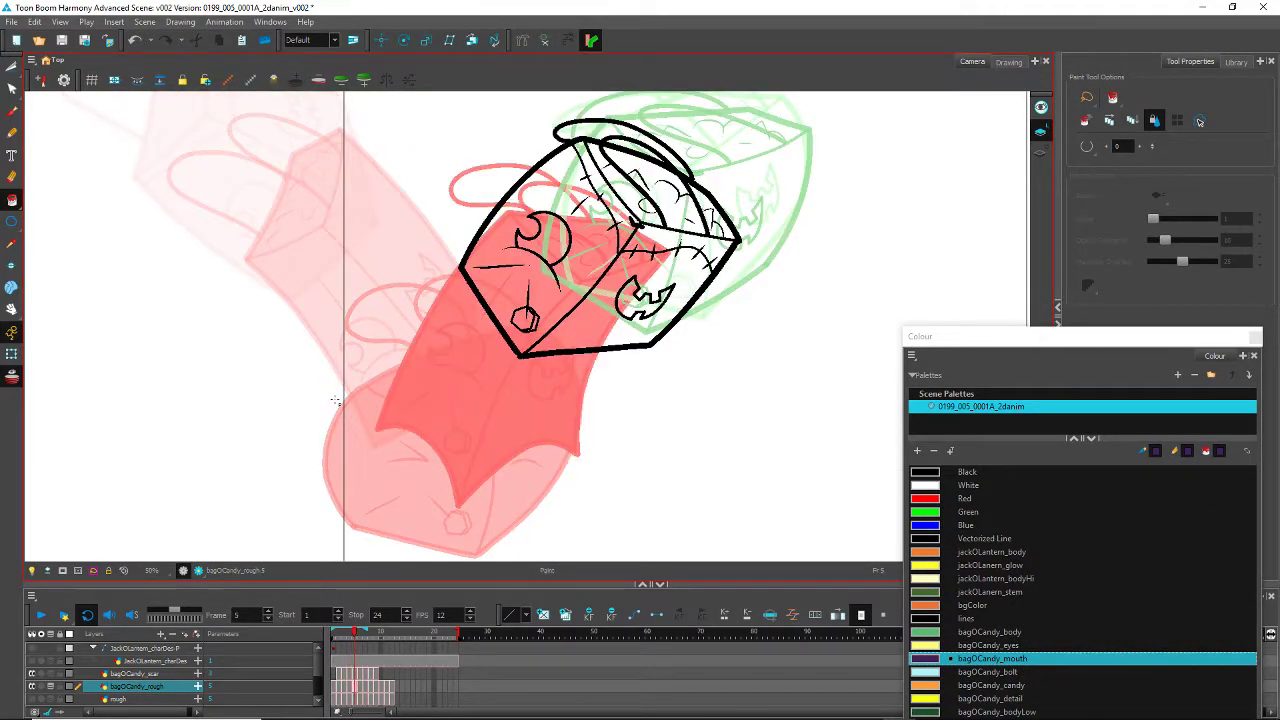
scroll(525, 318, up, 4)
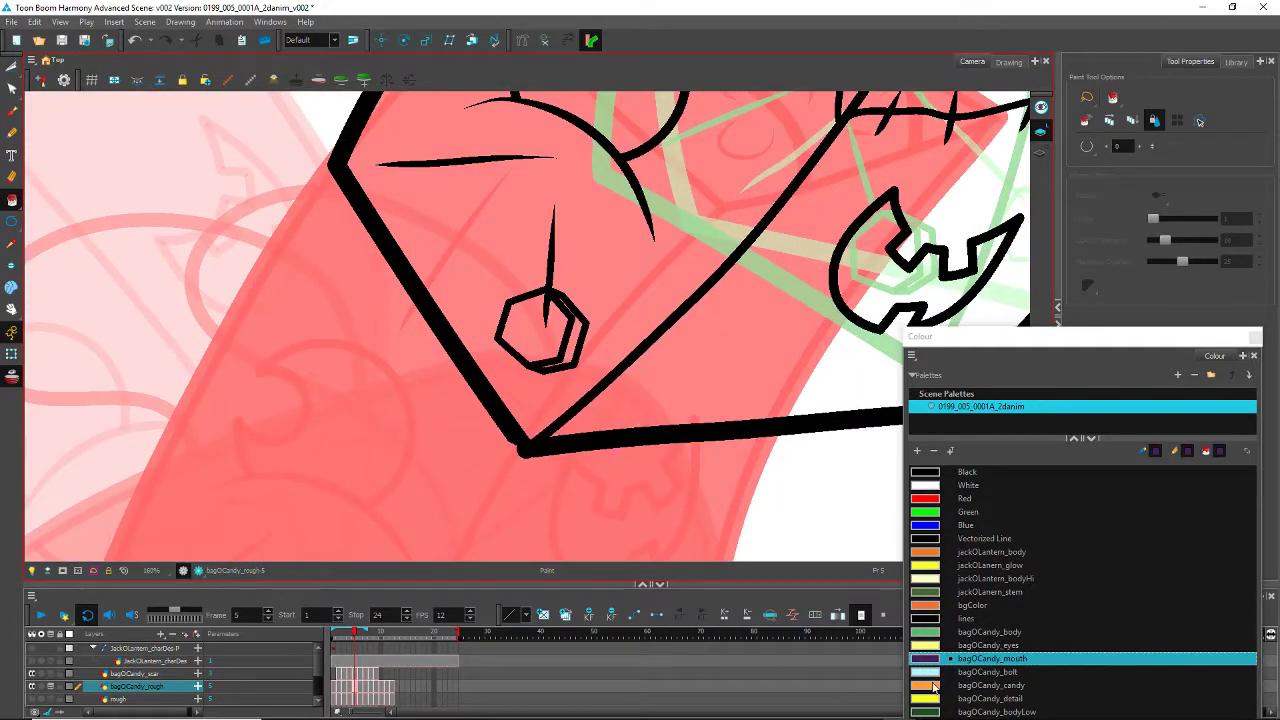
click(927, 673)
Step: Fill the hexagonal bolt's front and side on frame 5 with bagOCandy_bolt, undoing the spilled fill and setting gap closing to 2
click(568, 347)
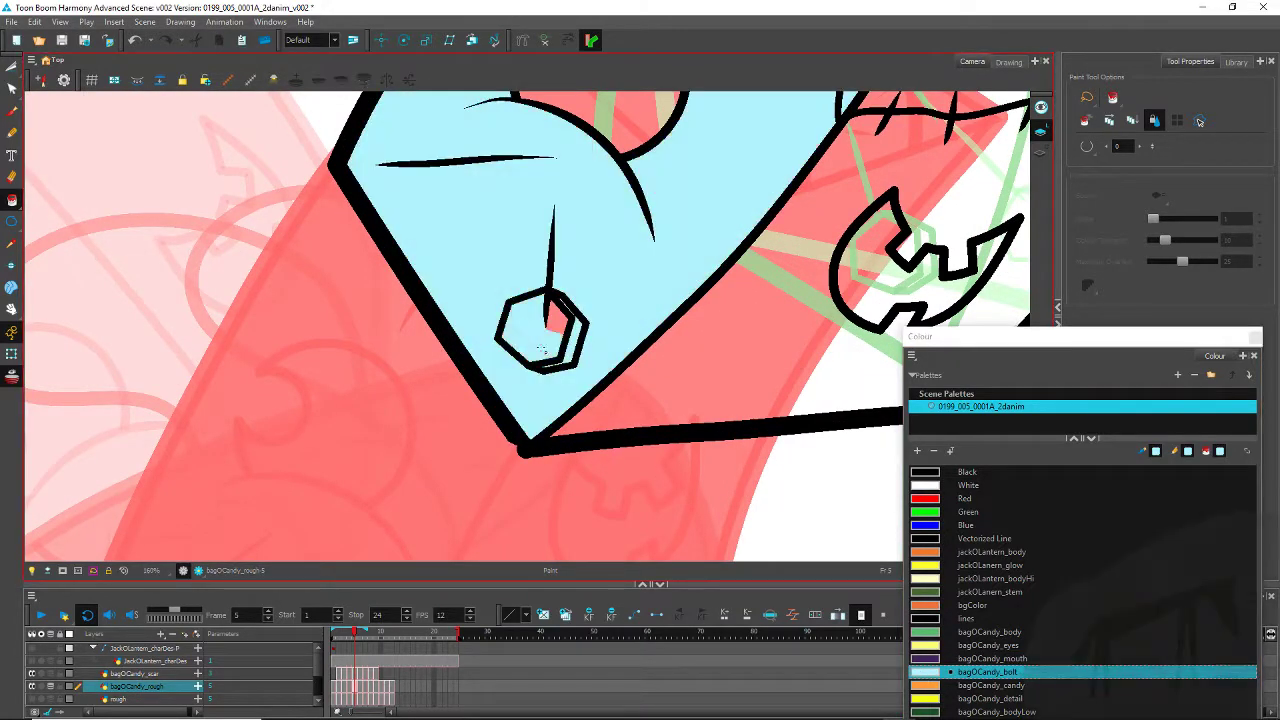
key(ctrl+z)
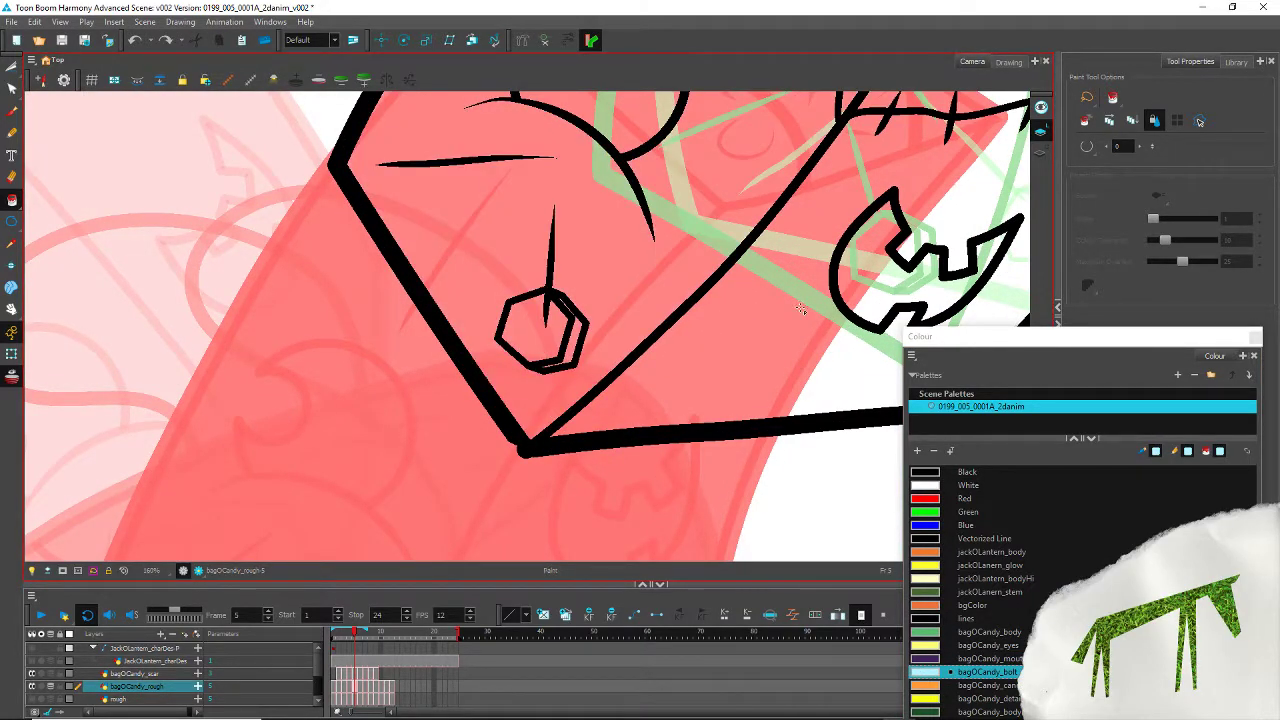
click(1087, 146)
click(1120, 179)
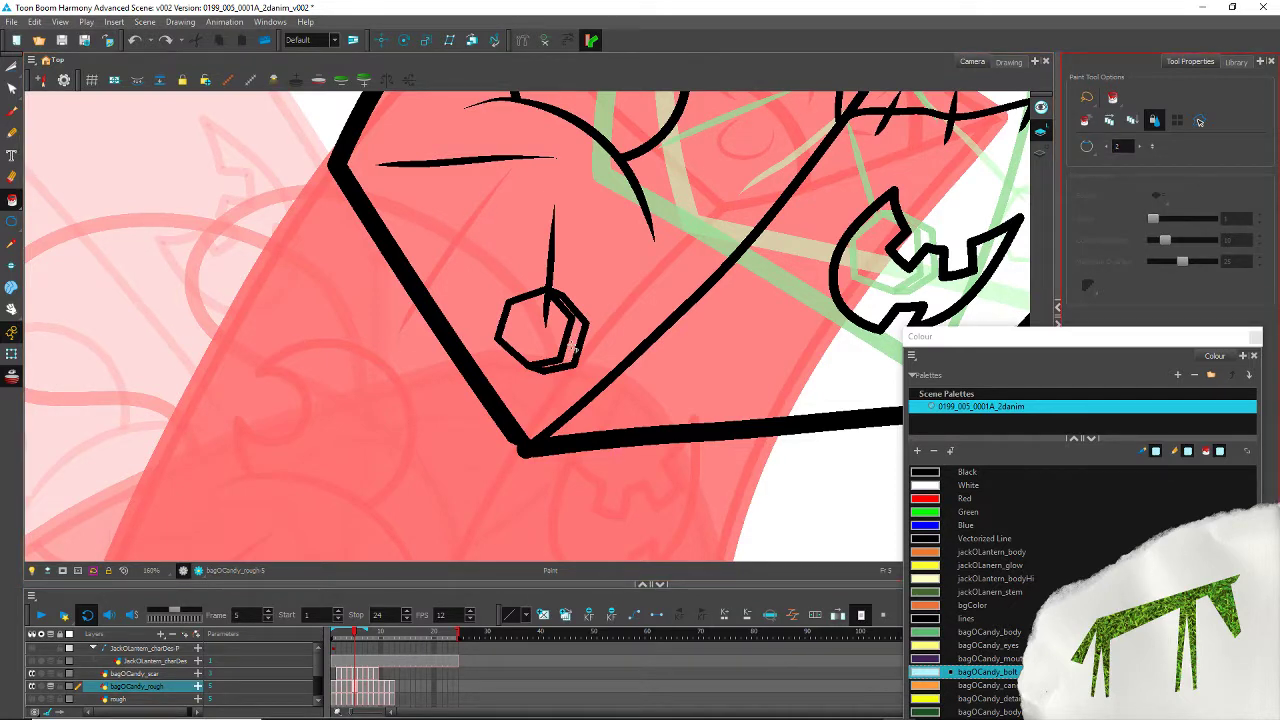
click(573, 346)
click(535, 345)
click(550, 334)
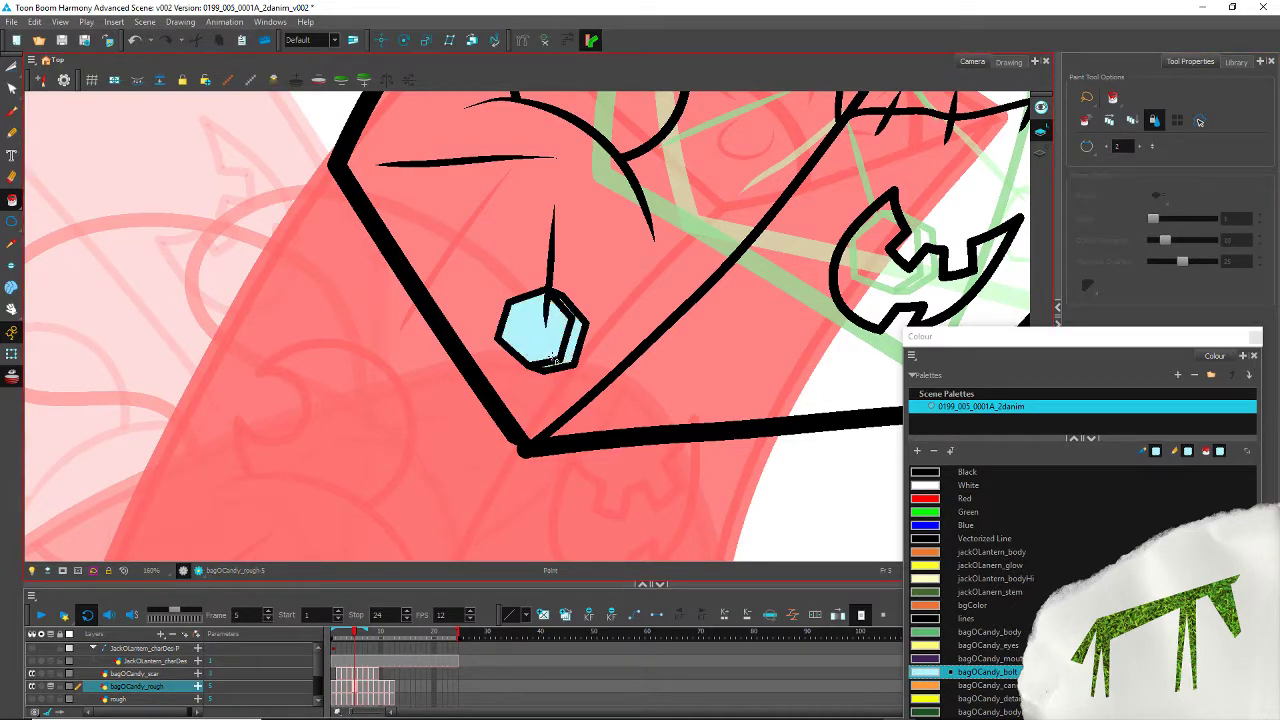
Step: Fill the front and side of the bolt on frames 6 and 7 with bagOCandy_bolt
key(period)
drag(725, 407, 310, 394)
click(457, 255)
click(483, 246)
key(period)
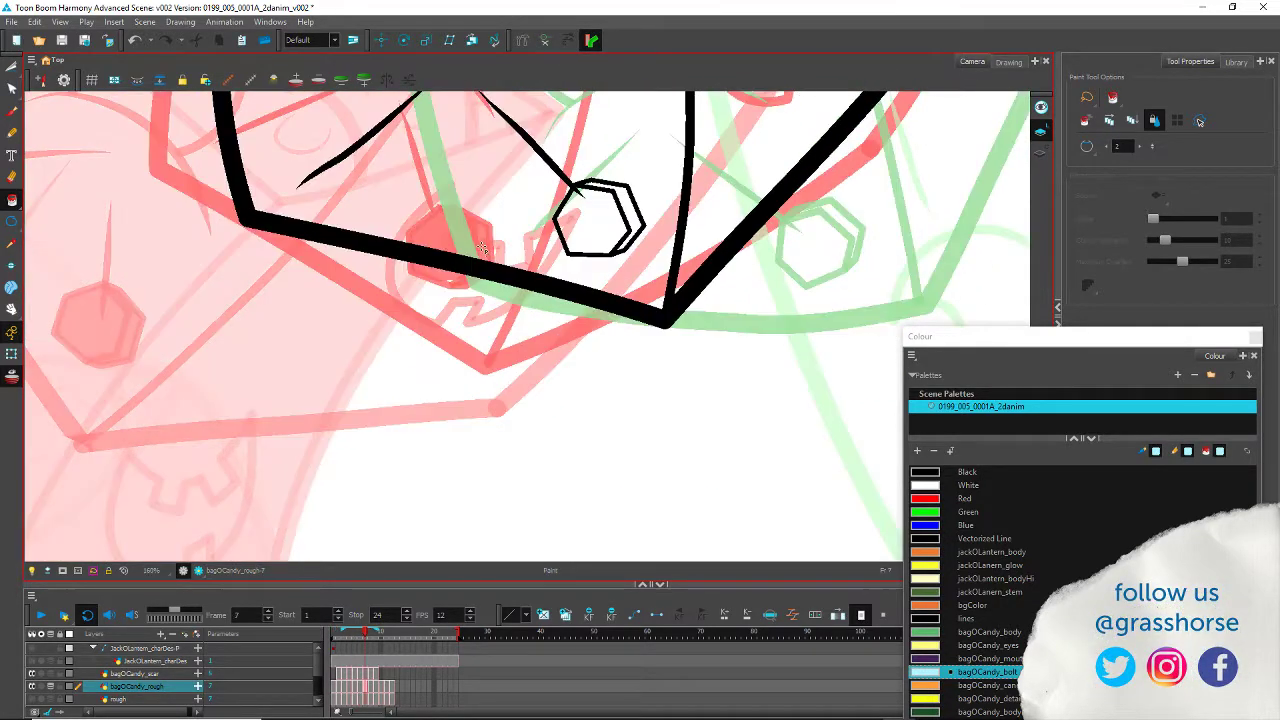
drag(616, 352, 491, 469)
click(468, 336)
click(505, 330)
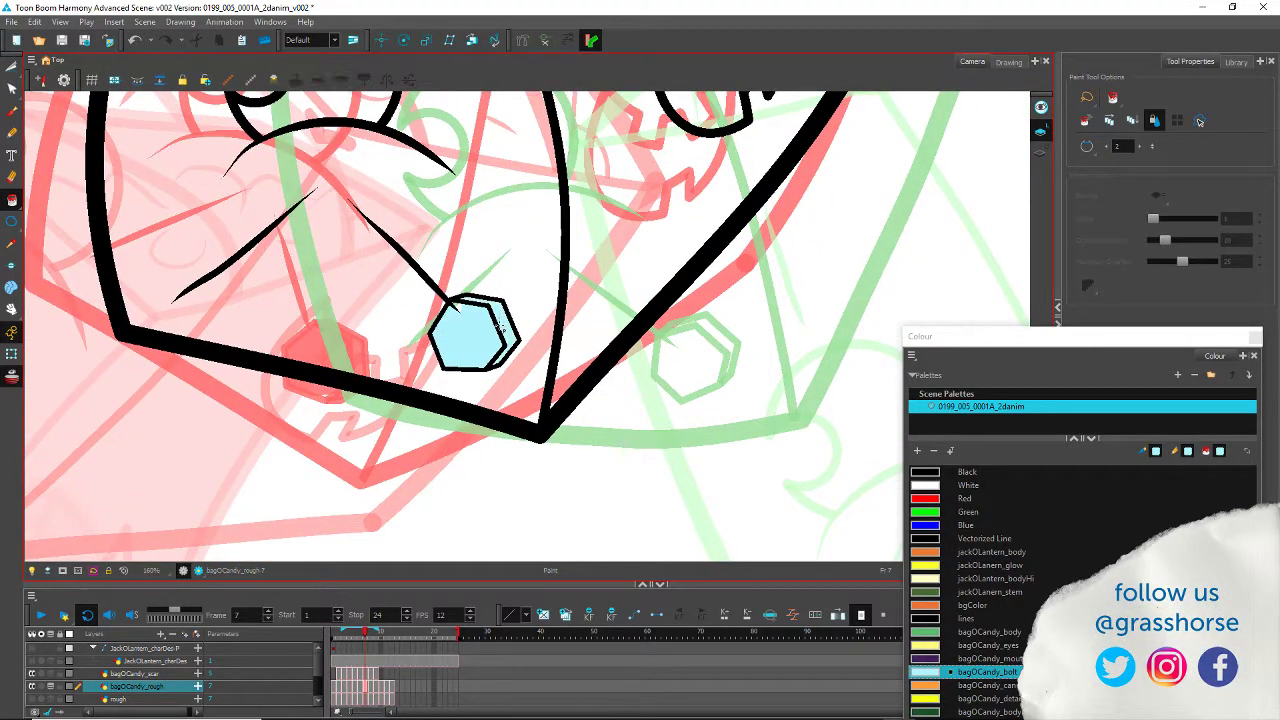
Step: Fill the front and side of the bolt on frames 8 and 9 with bagOCandy_bolt
key(period)
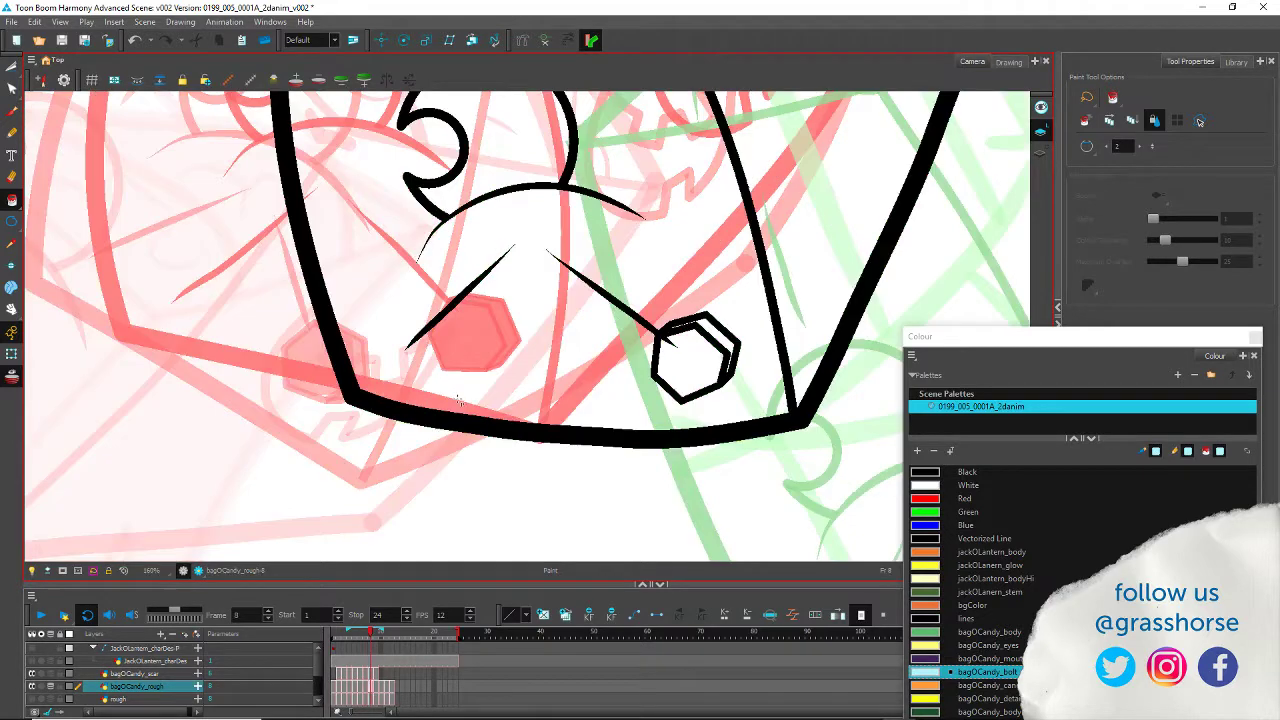
drag(655, 375, 440, 438)
click(475, 430)
click(508, 402)
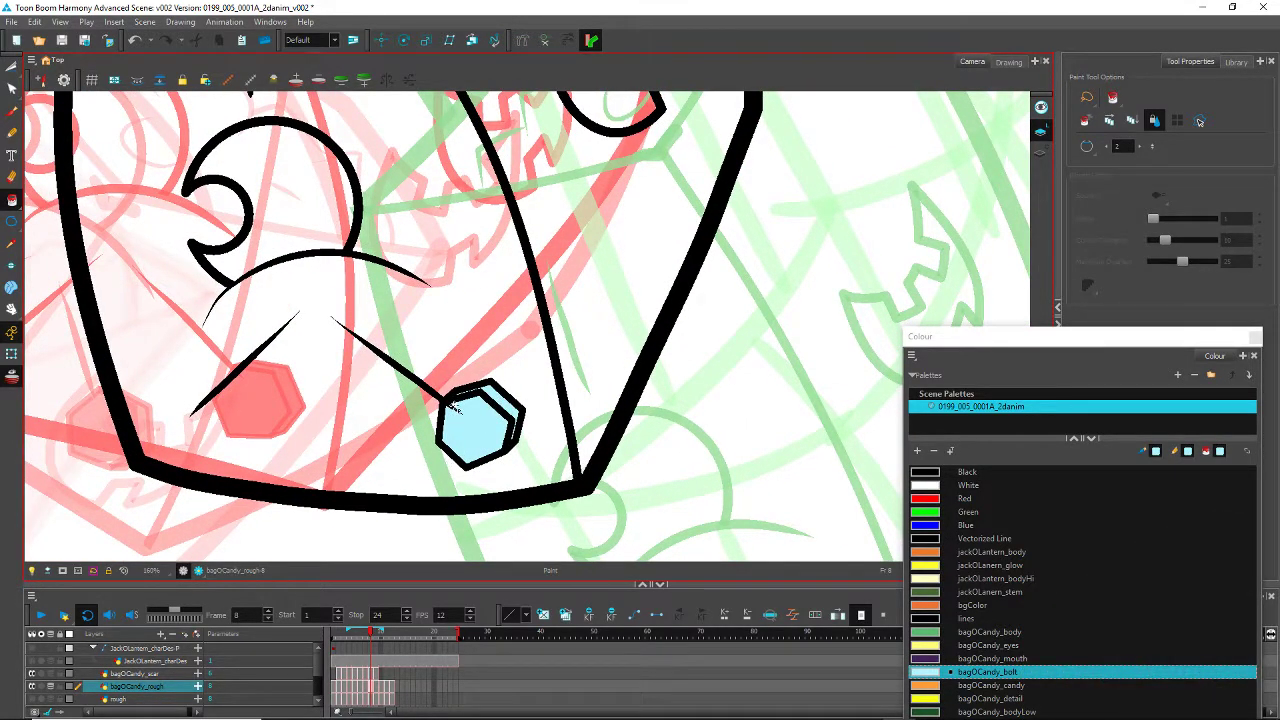
key(period)
drag(664, 464, 305, 143)
click(438, 336)
click(449, 306)
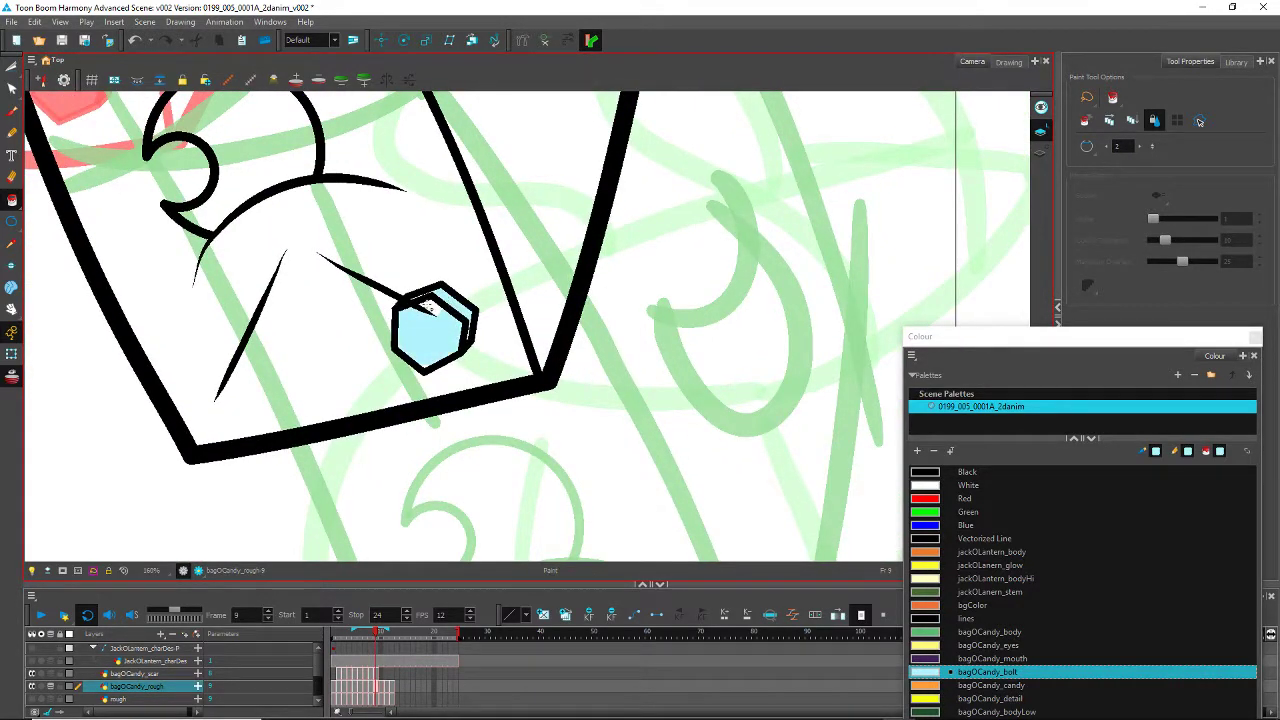
Step: Fill the small leftover gaps beside the crease line in frame 9's bolt with bagOCandy_bolt, down to the tiny corner tip
click(431, 307)
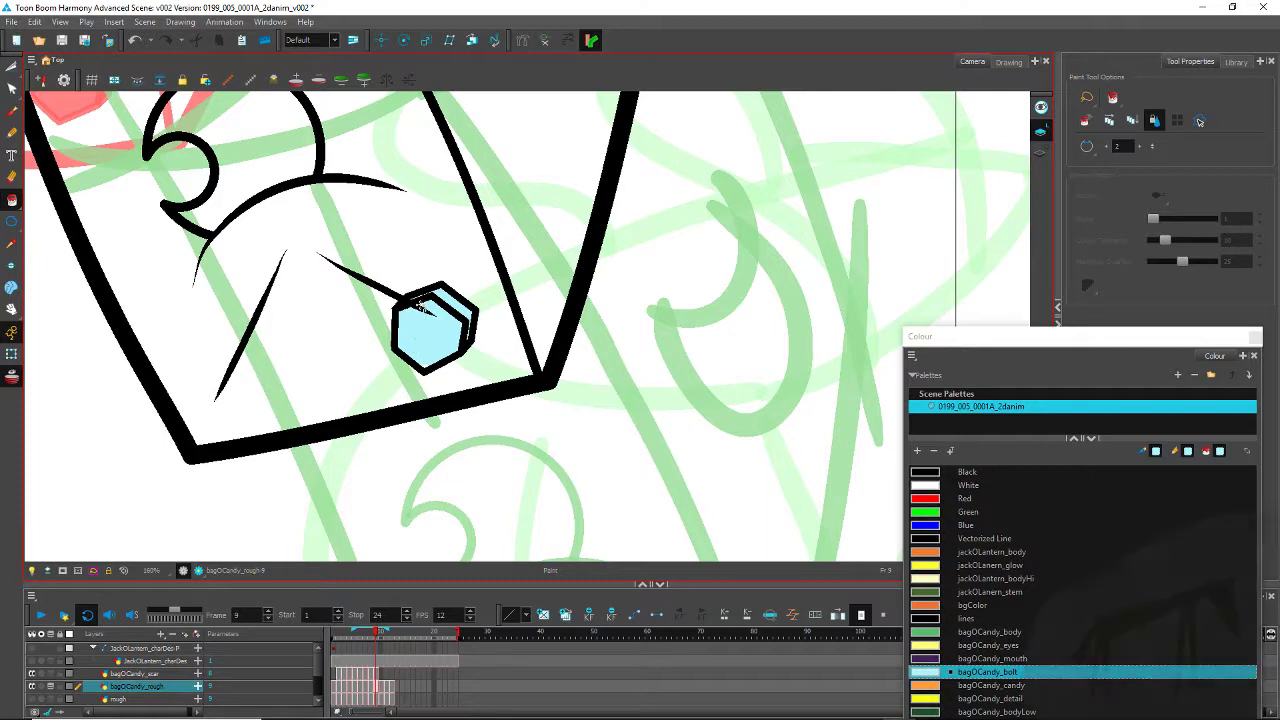
click(421, 308)
key(ctrl+z)
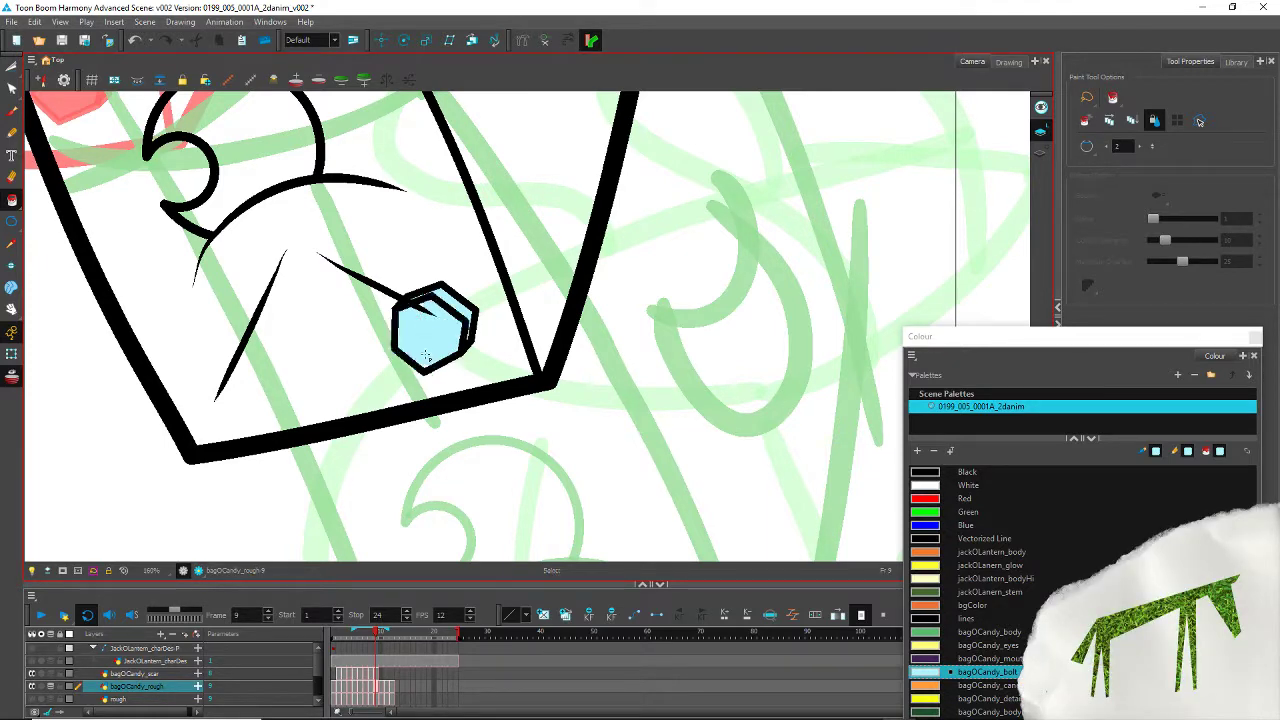
scroll(421, 310, up, 6)
click(441, 267)
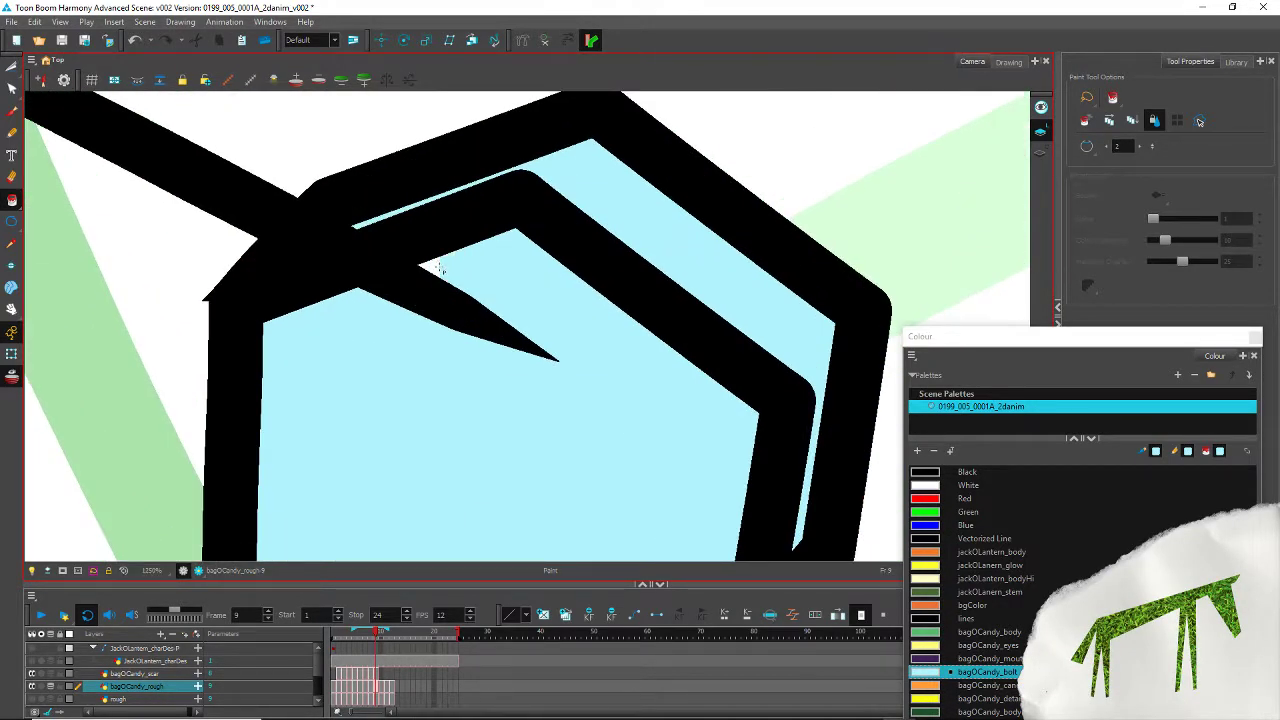
scroll(426, 268, up, 4)
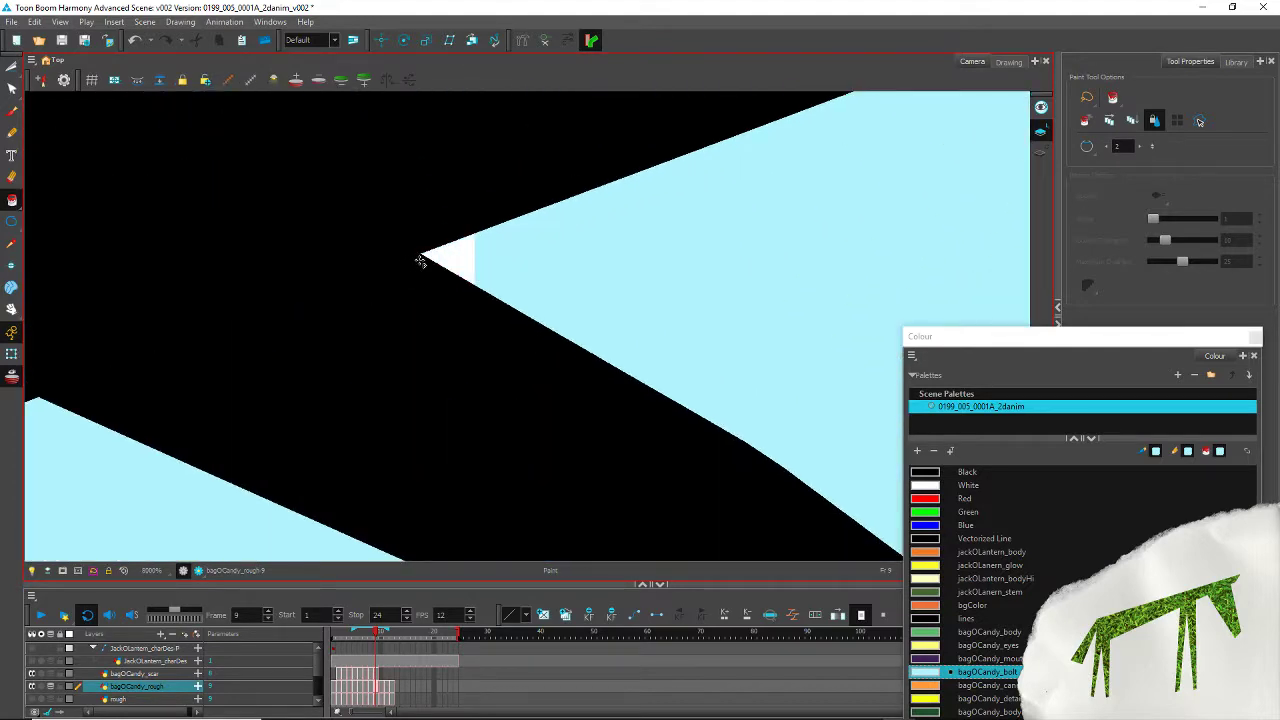
click(448, 252)
scroll(343, 292, down, 10)
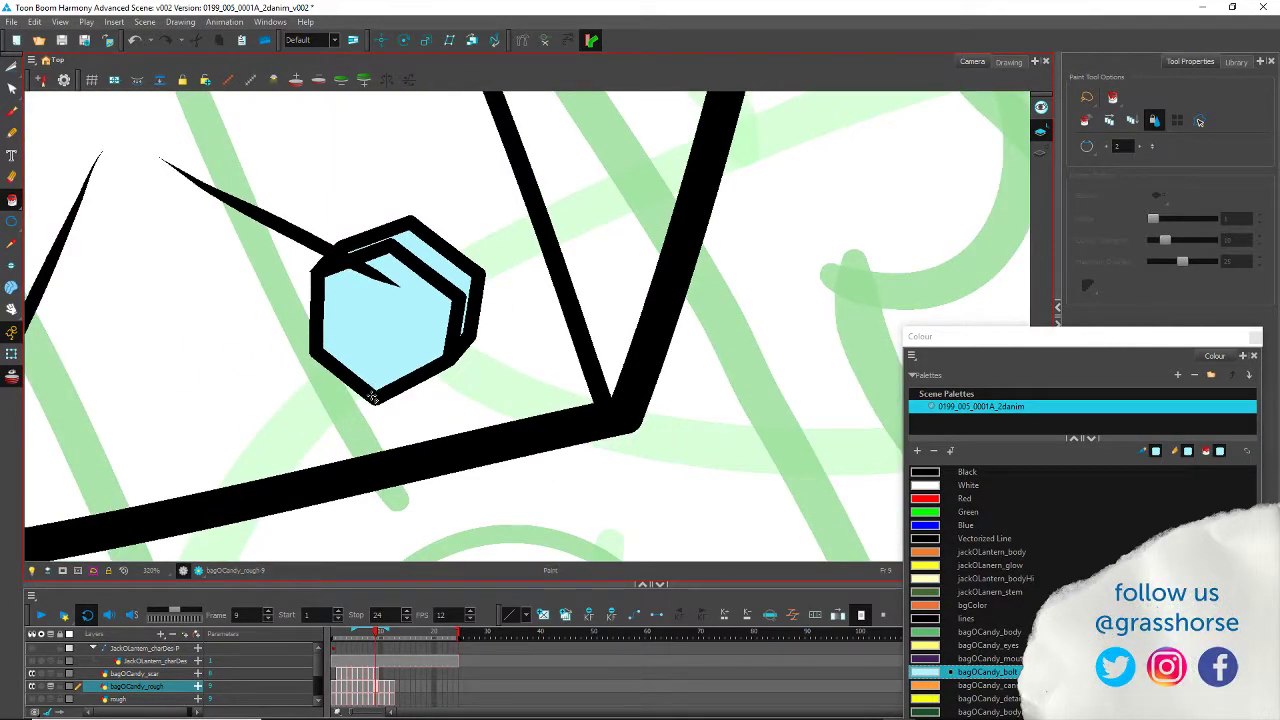
Step: Examine the rough bag drawing on frame 10 for a bolt to colour
key(period)
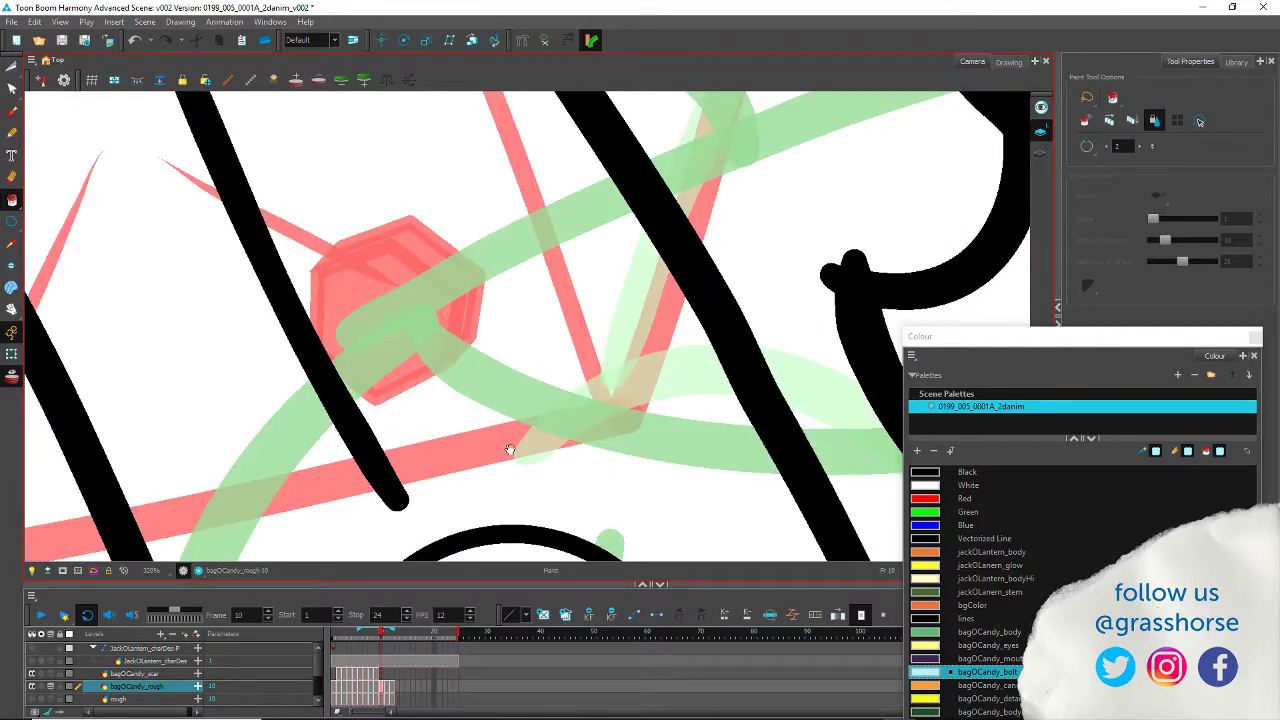
drag(510, 449, 354, 95)
drag(502, 409, 407, 145)
drag(506, 442, 426, 180)
mouse_move(346, 243)
mouse_down()
mouse_move(366, 211)
mouse_move(688, 446)
mouse_up()
drag(477, 226, 510, 388)
scroll(415, 323, down, 5)
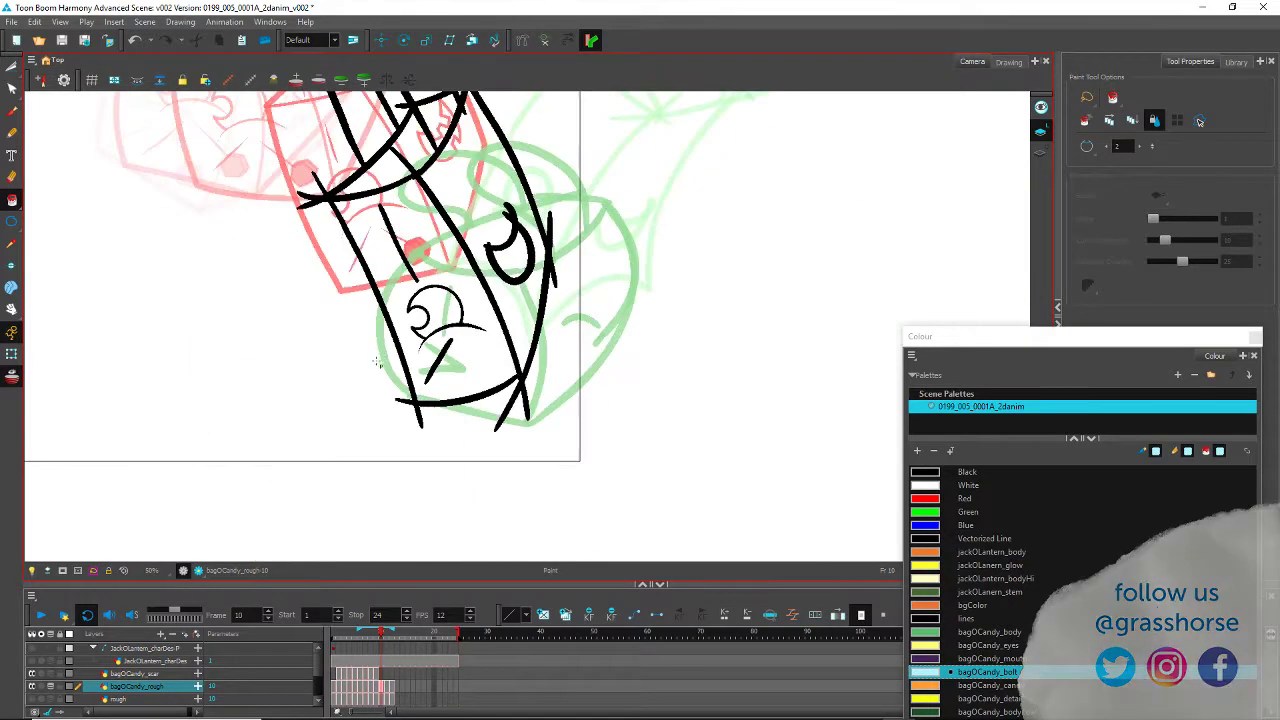
drag(319, 281, 447, 427)
Step: Step back through the earlier bag drawings to frame 4 to review their colouring
key(comma)
key(comma)
key(comma)
key(comma)
key(comma)
key(comma)
key(comma)
key(comma)
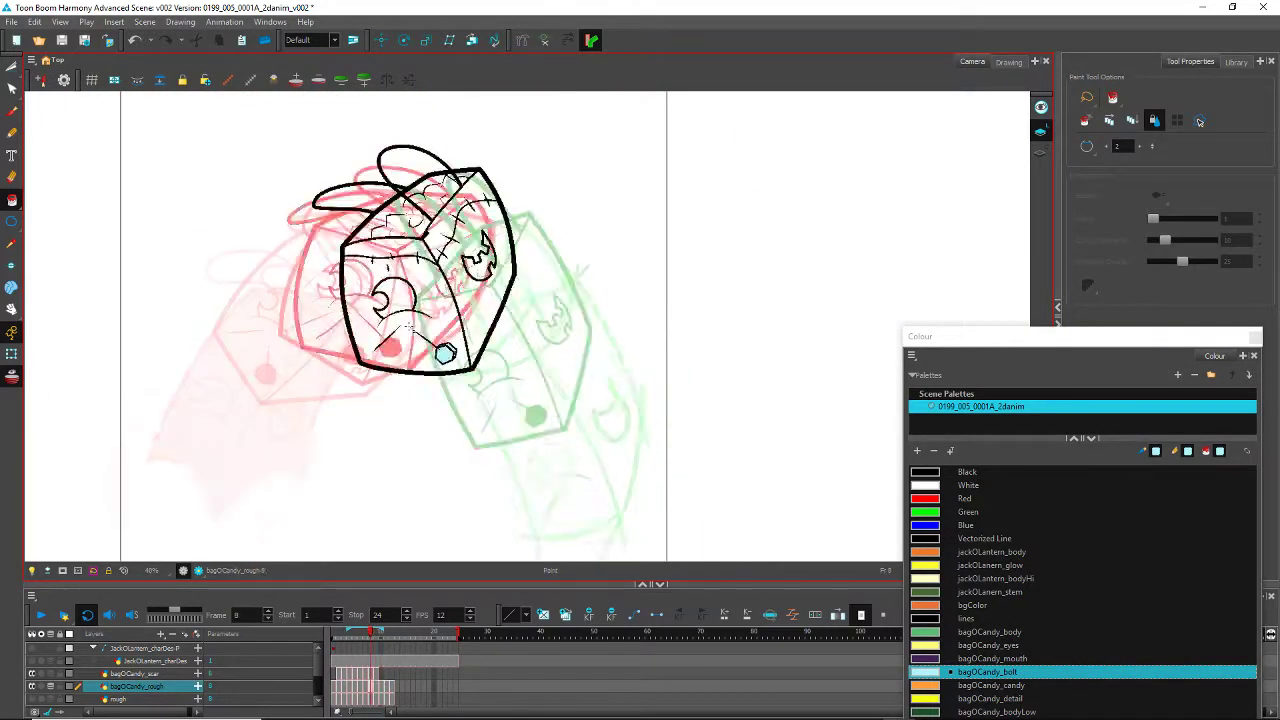
key(period)
key(comma)
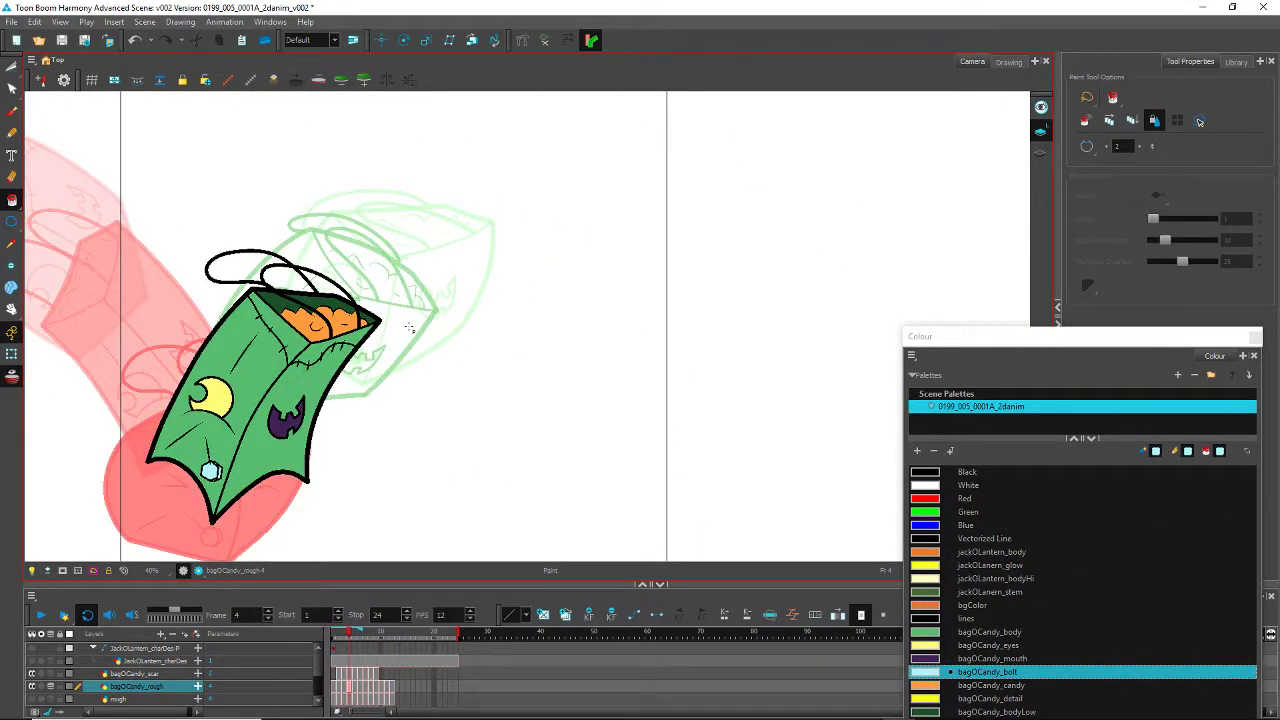
Step: Fill both outer sides of the bag on frame 5 with bagOCandy_body
key(period)
key(period)
key(period)
drag(306, 402, 444, 424)
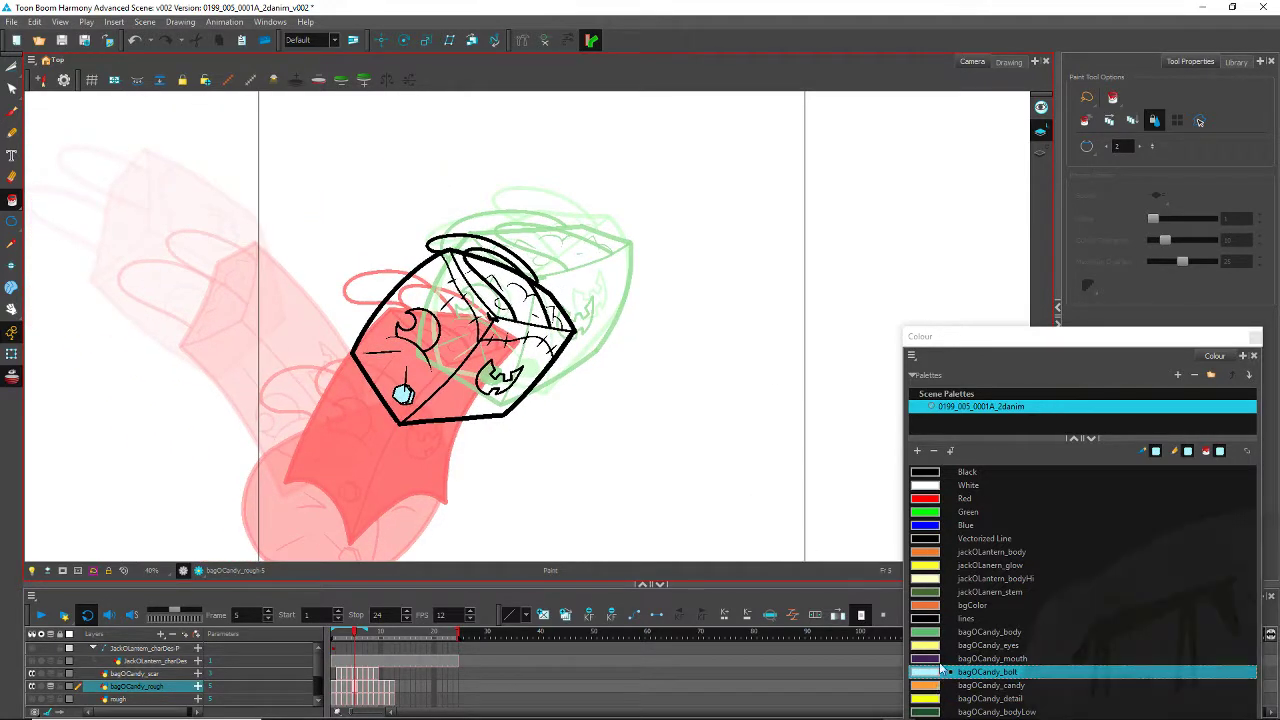
click(963, 634)
click(441, 363)
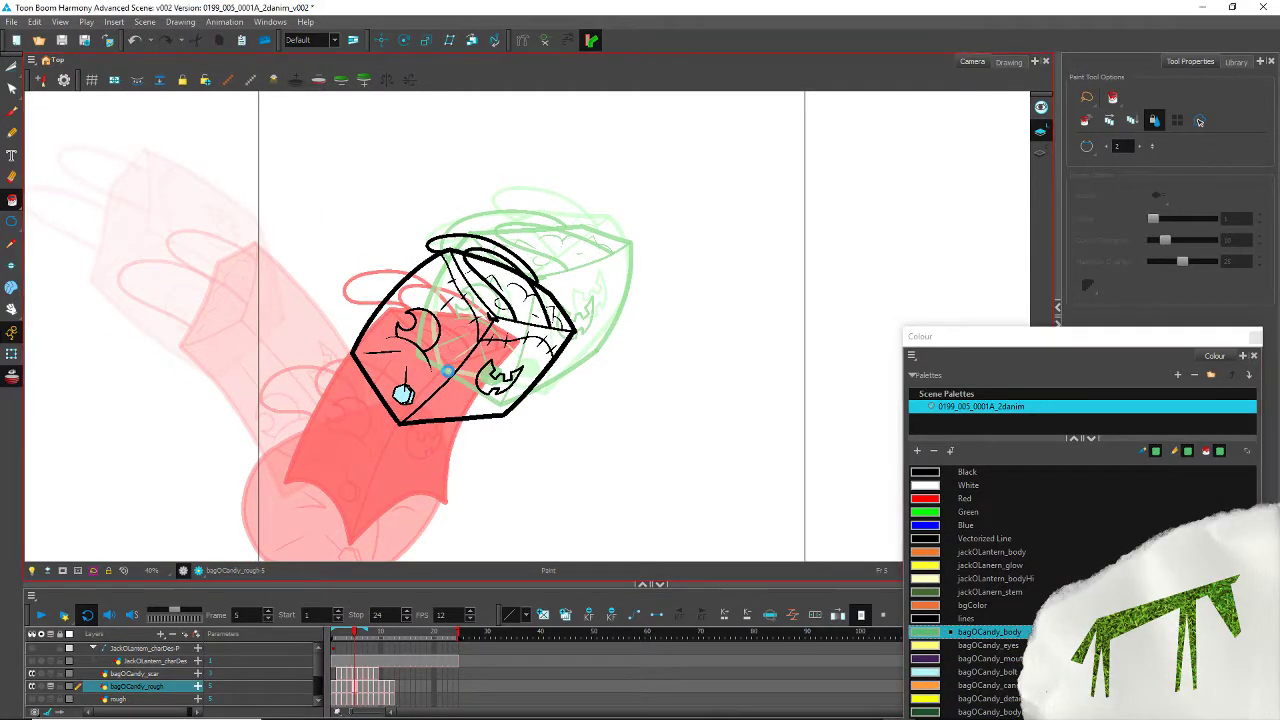
click(459, 404)
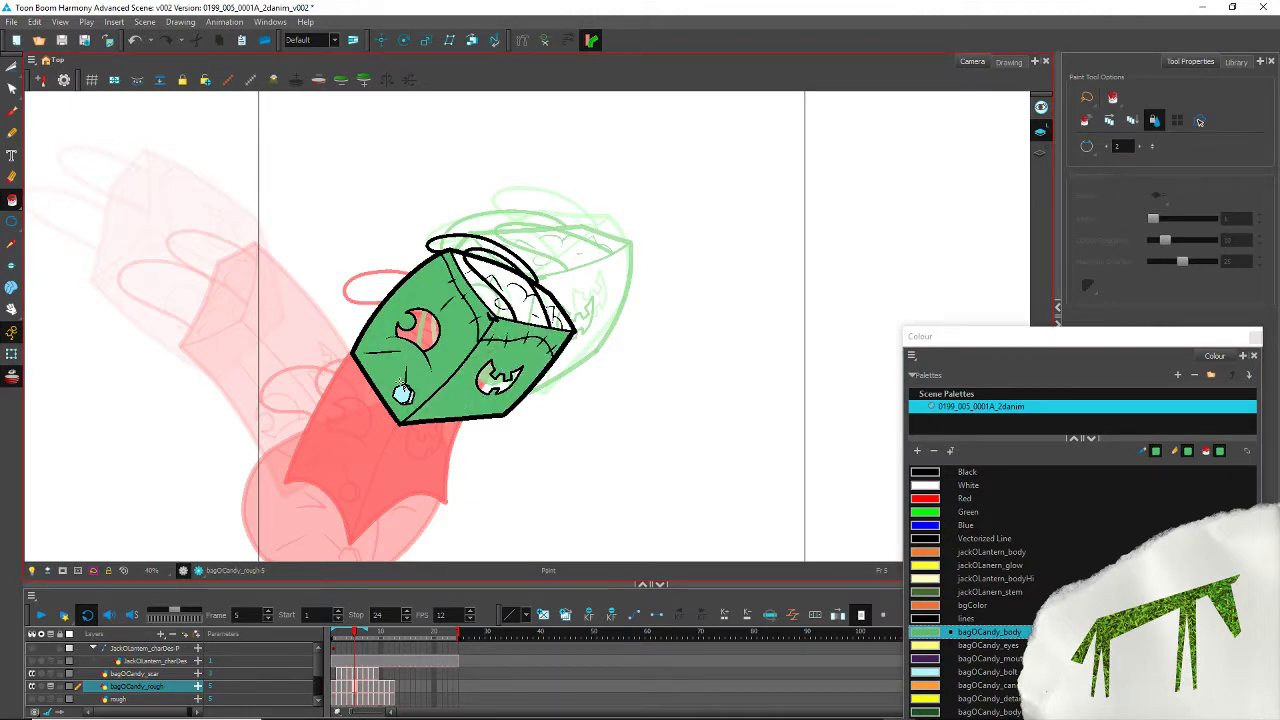
Step: Delete the stray thick stroke at the front corner of the bag's opening on frame 5
scroll(402, 392, up, 5)
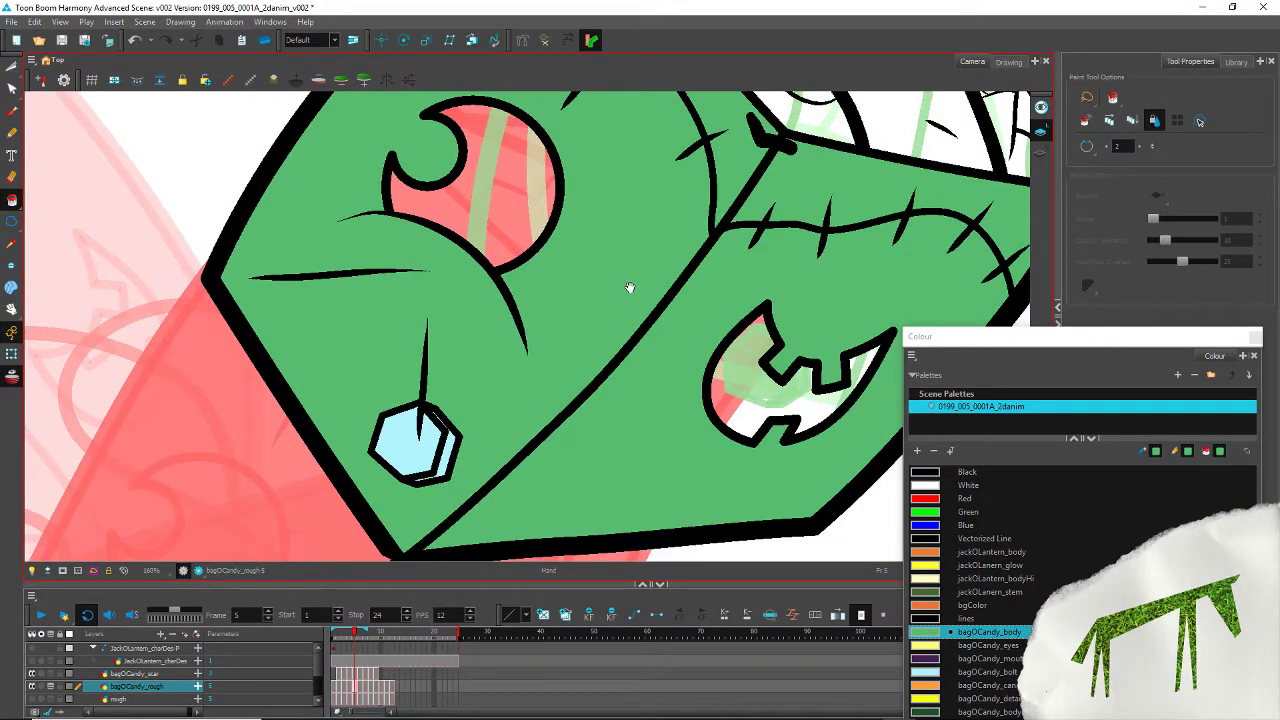
drag(629, 288, 389, 468)
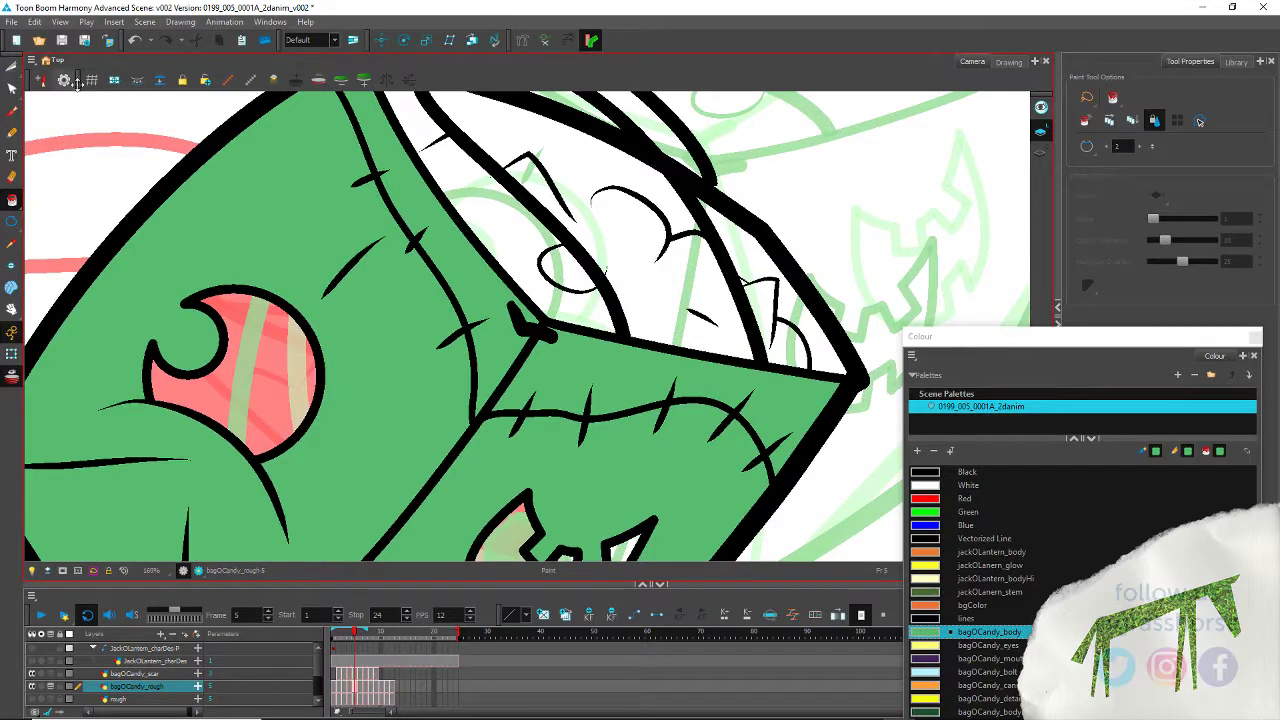
key(alt+s)
click(522, 316)
key(Delete)
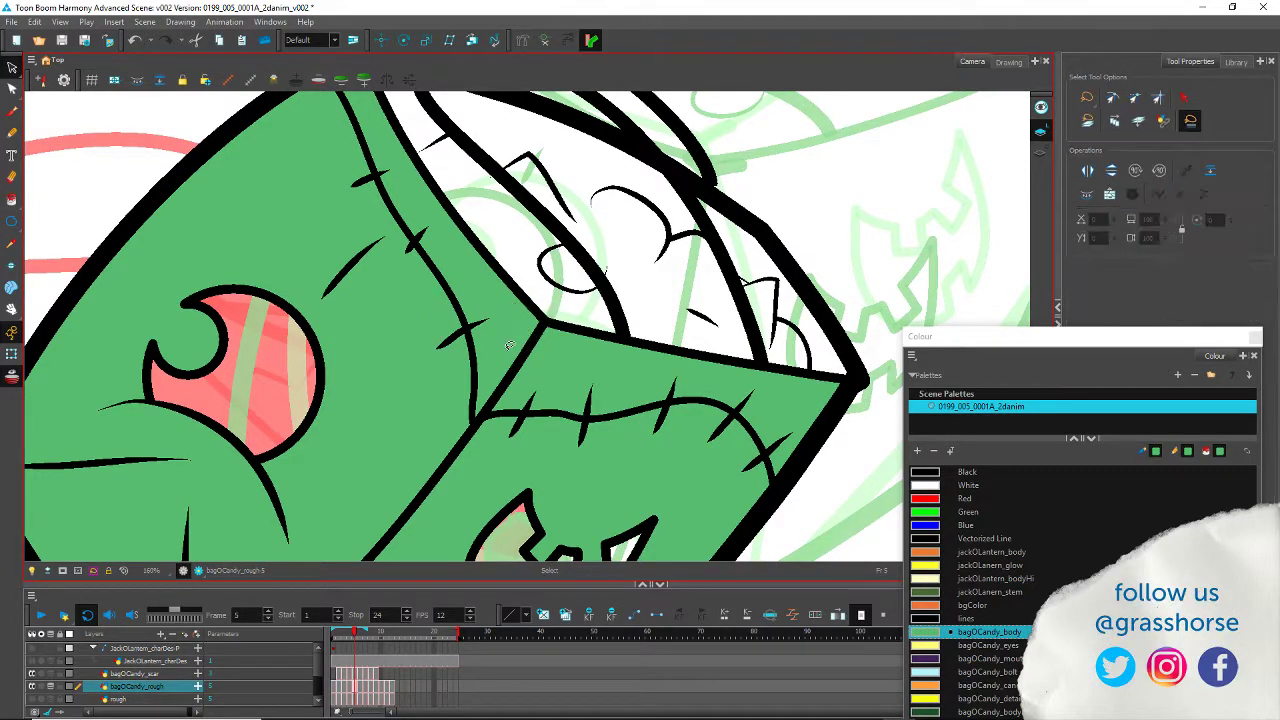
Step: Fill both outer sides of the bag on frame 6 with bagOCandy_body, setting gap closing to 0 for the eye side
key(period)
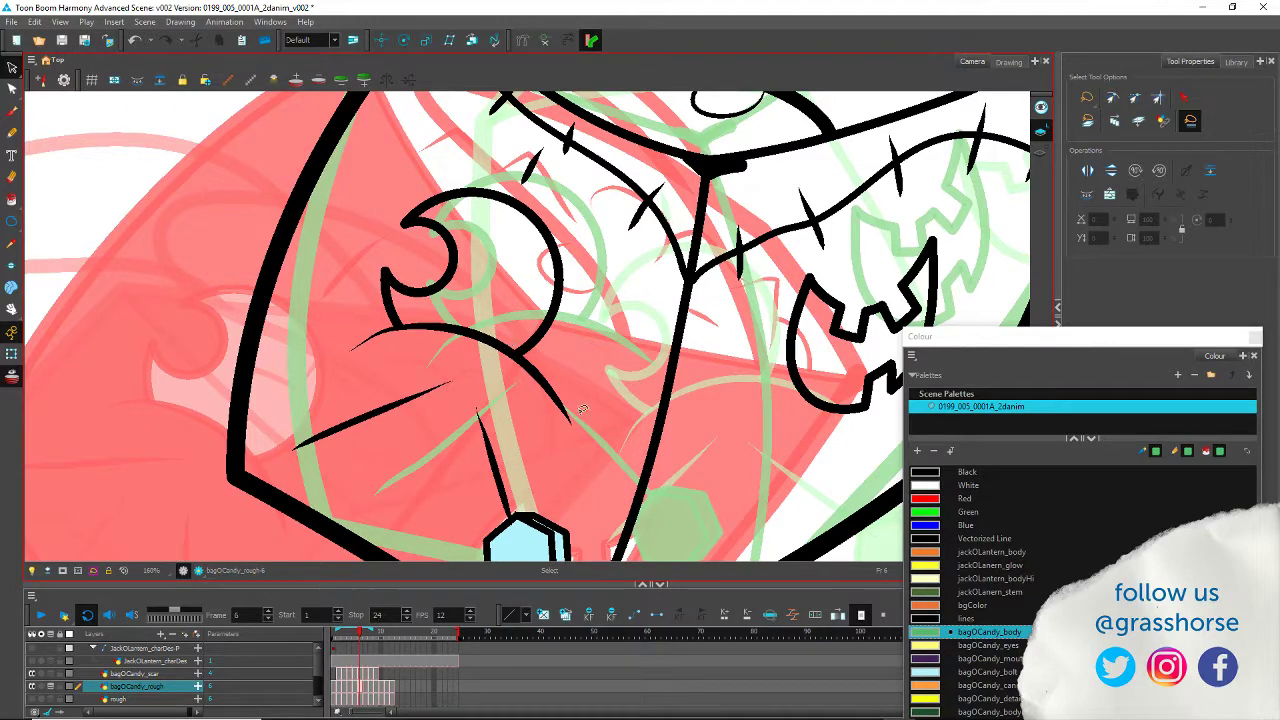
click(12, 200)
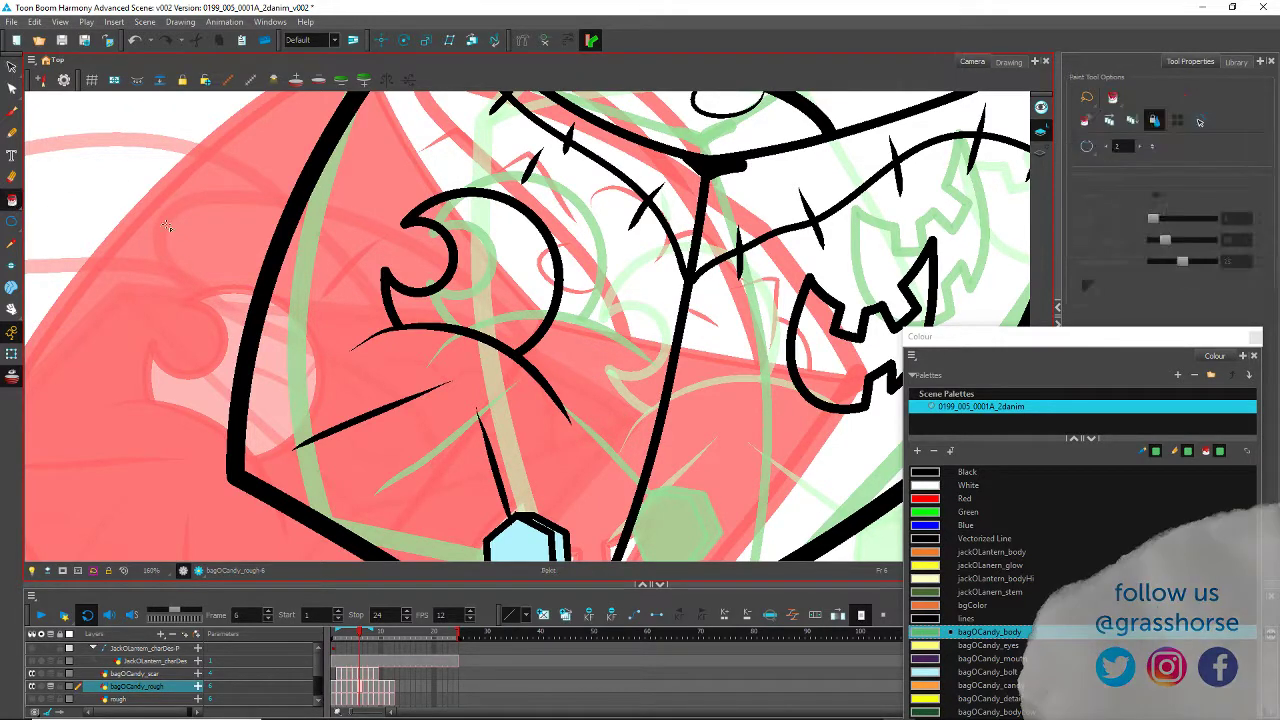
click(722, 428)
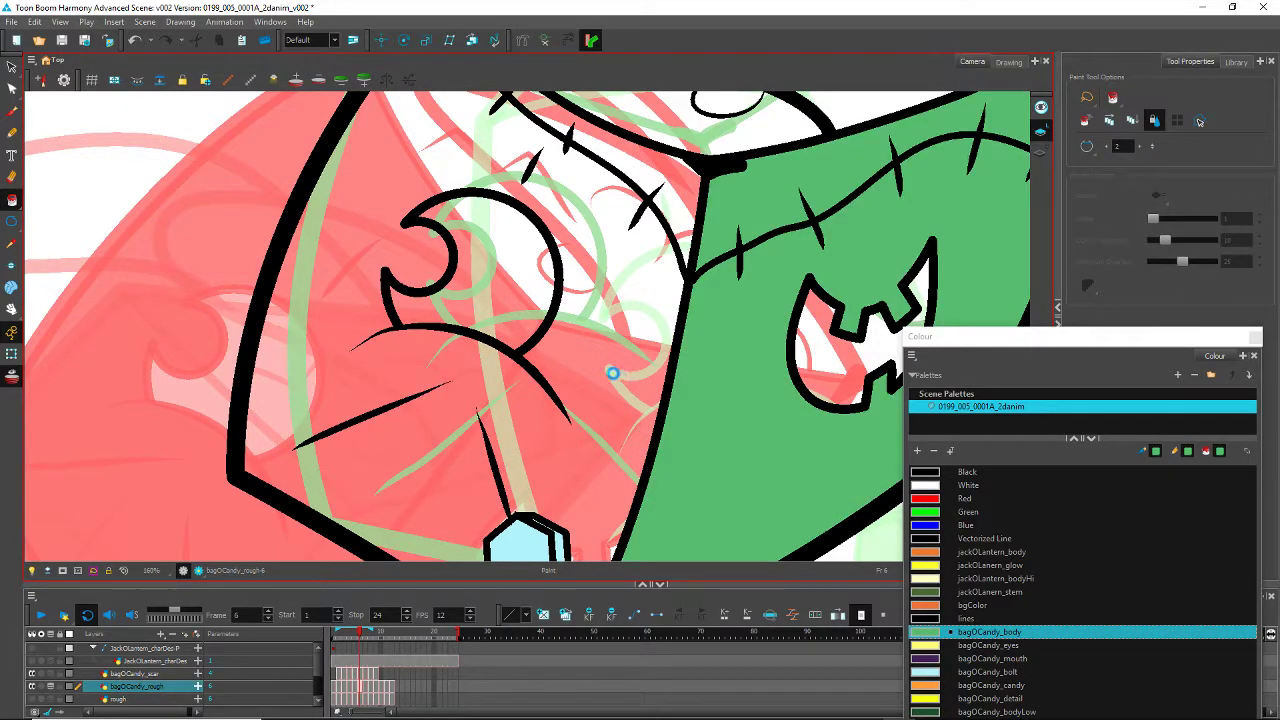
drag(612, 345, 569, 422)
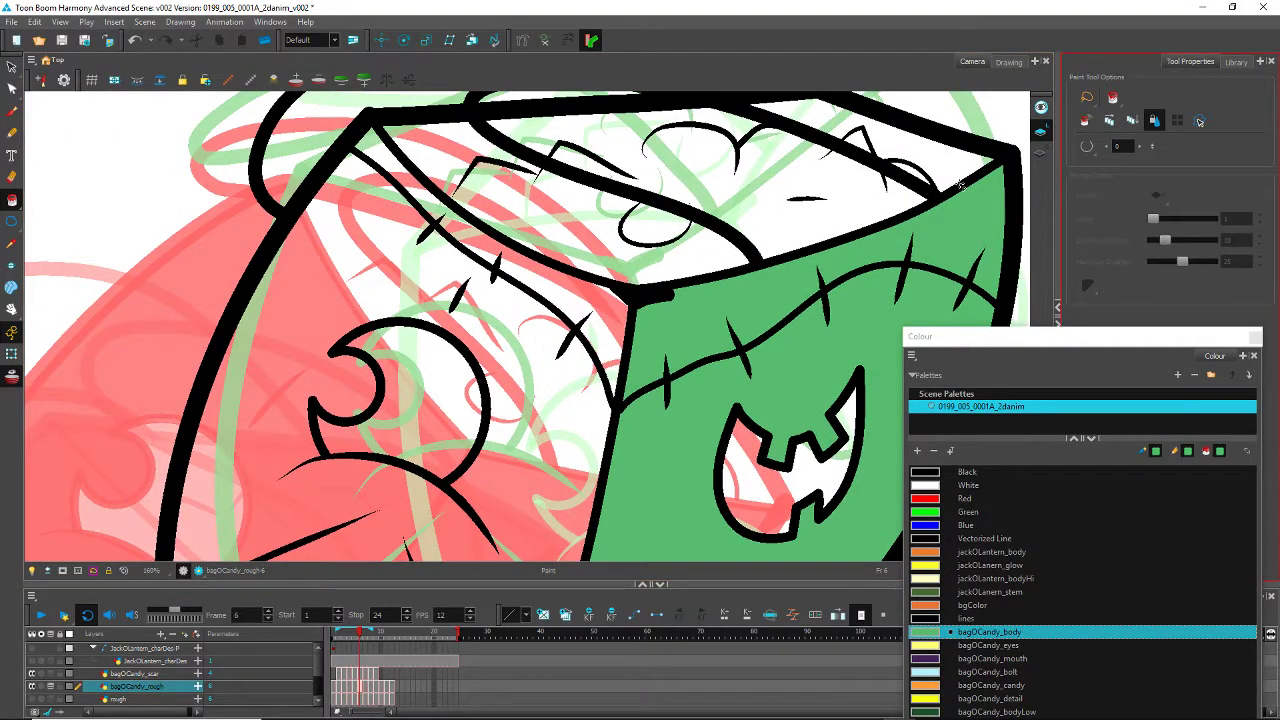
click(525, 408)
Step: Fill the eye side and the mouth side of the bag on frame 7 with bagOCandy_body
mouse_move(517, 506)
mouse_down()
mouse_move(483, 200)
mouse_move(549, 346)
mouse_move(540, 417)
mouse_up()
key(period)
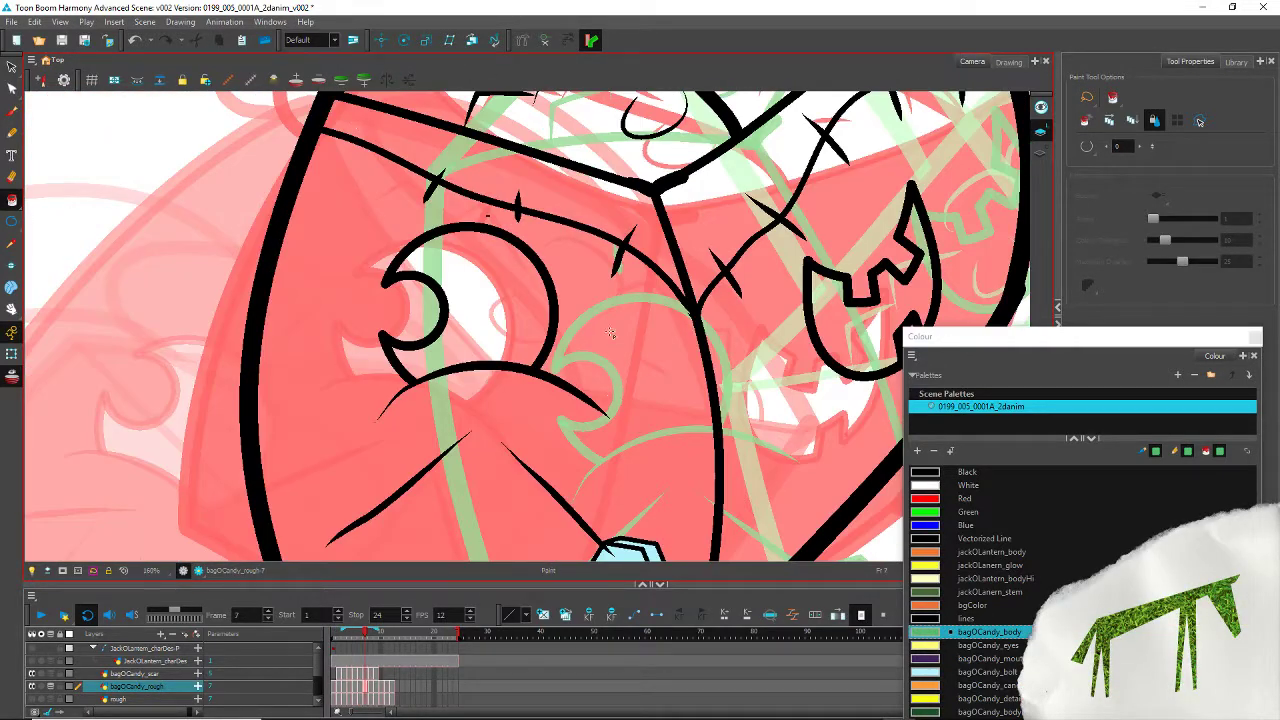
click(610, 333)
click(749, 374)
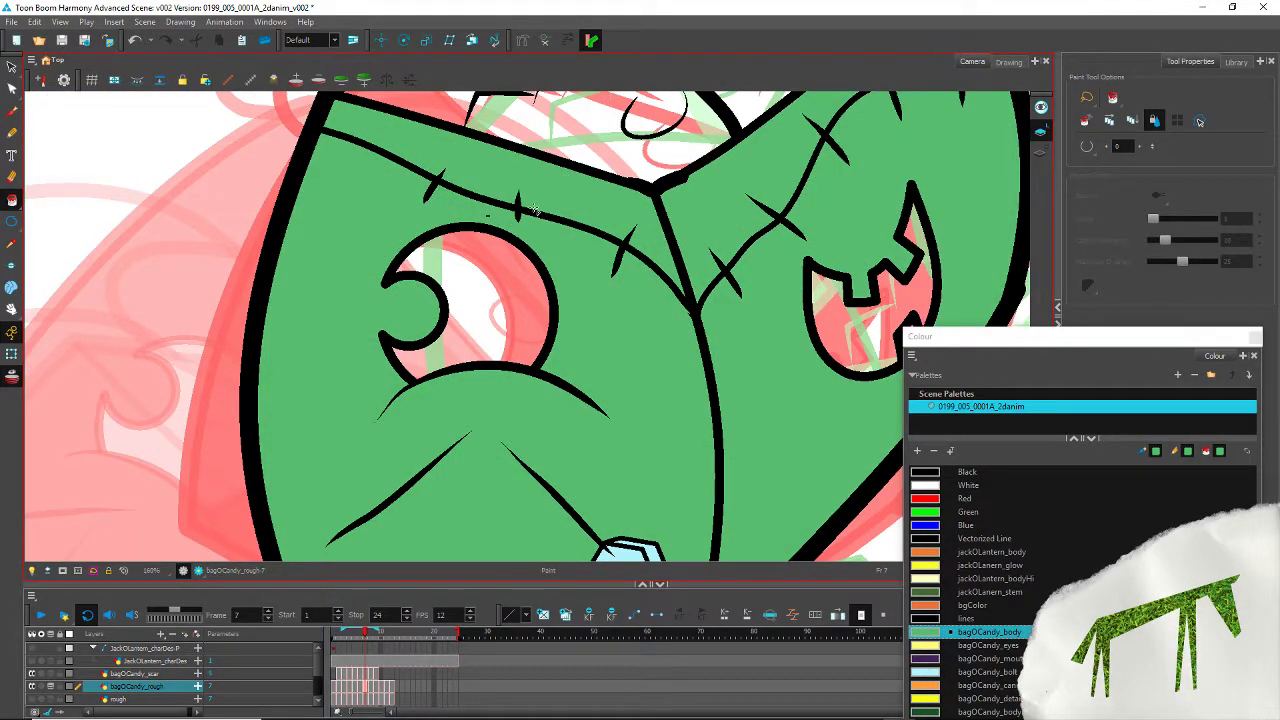
Step: Delete the small stray black mark above the eye on frame 7
scroll(460, 201, up, 8)
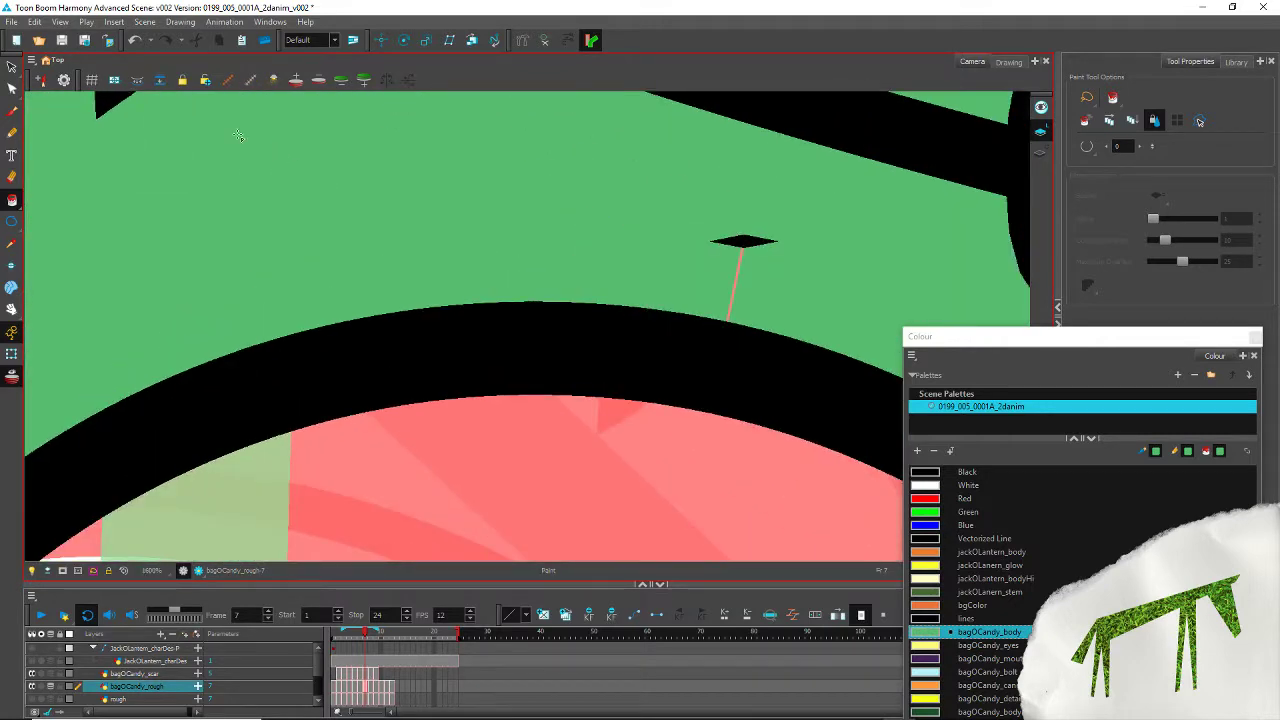
click(137, 80)
scroll(463, 298, down, 2)
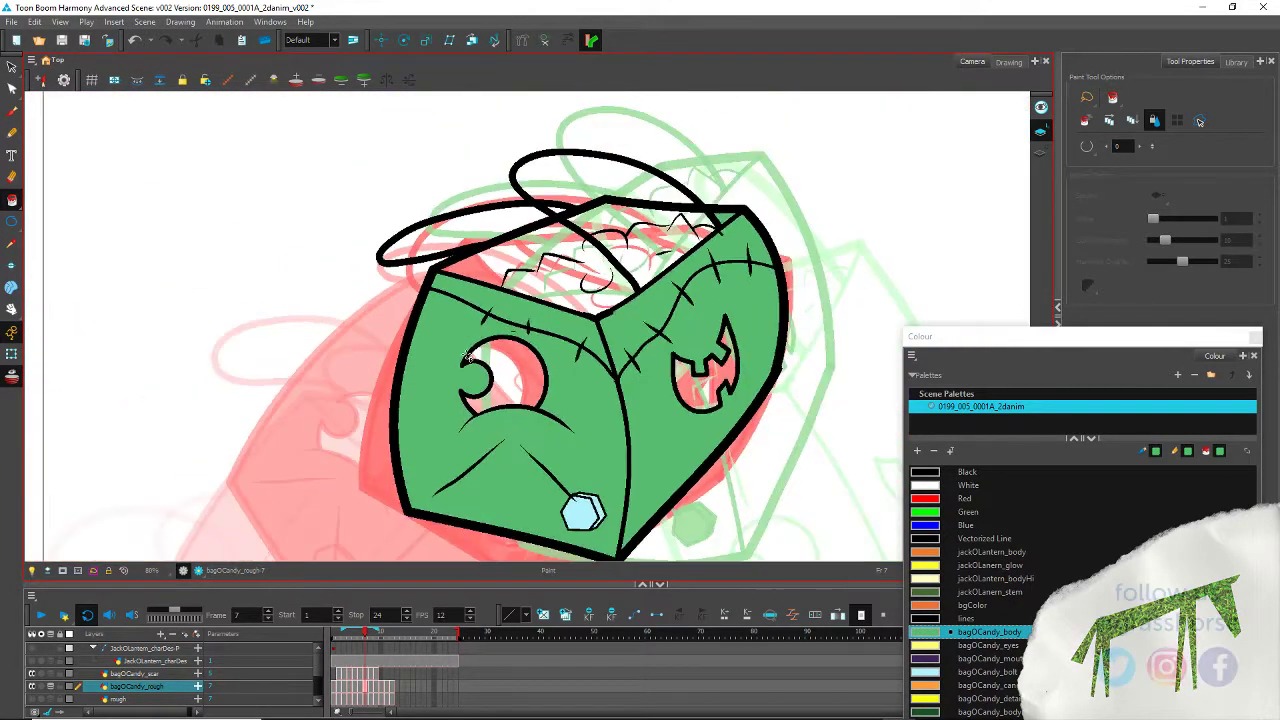
scroll(560, 320, up, 7)
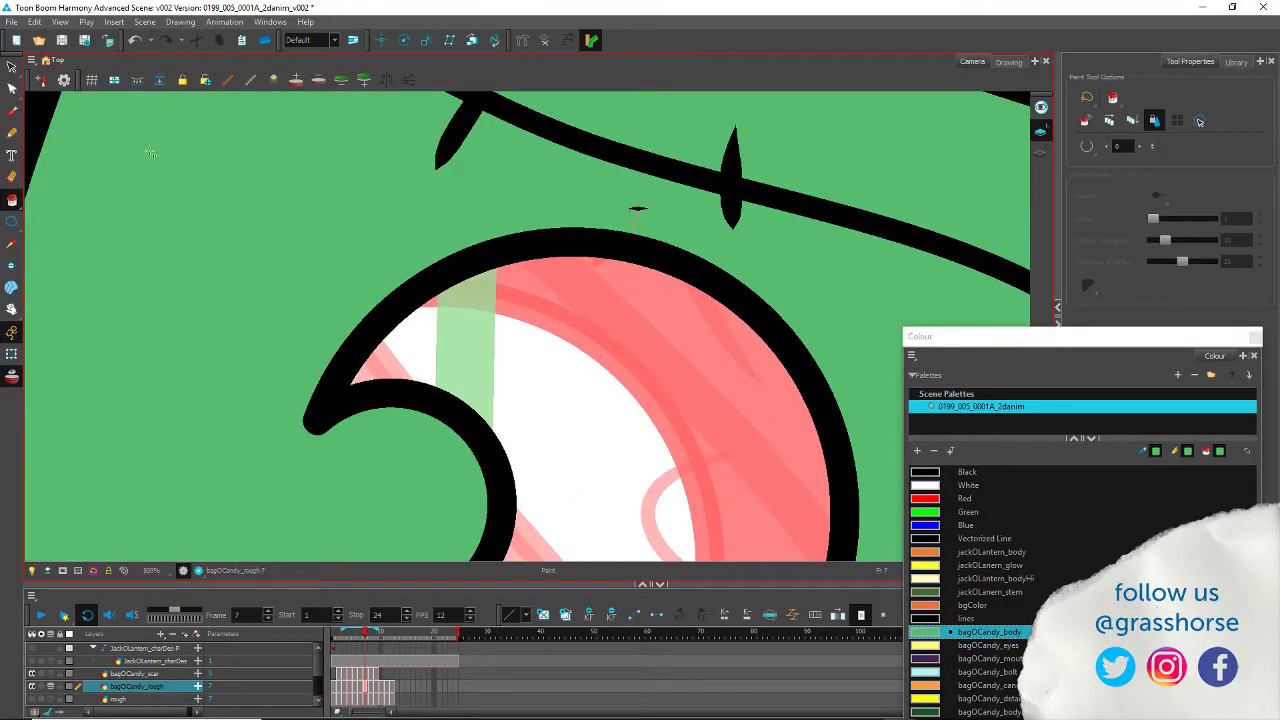
click(12, 67)
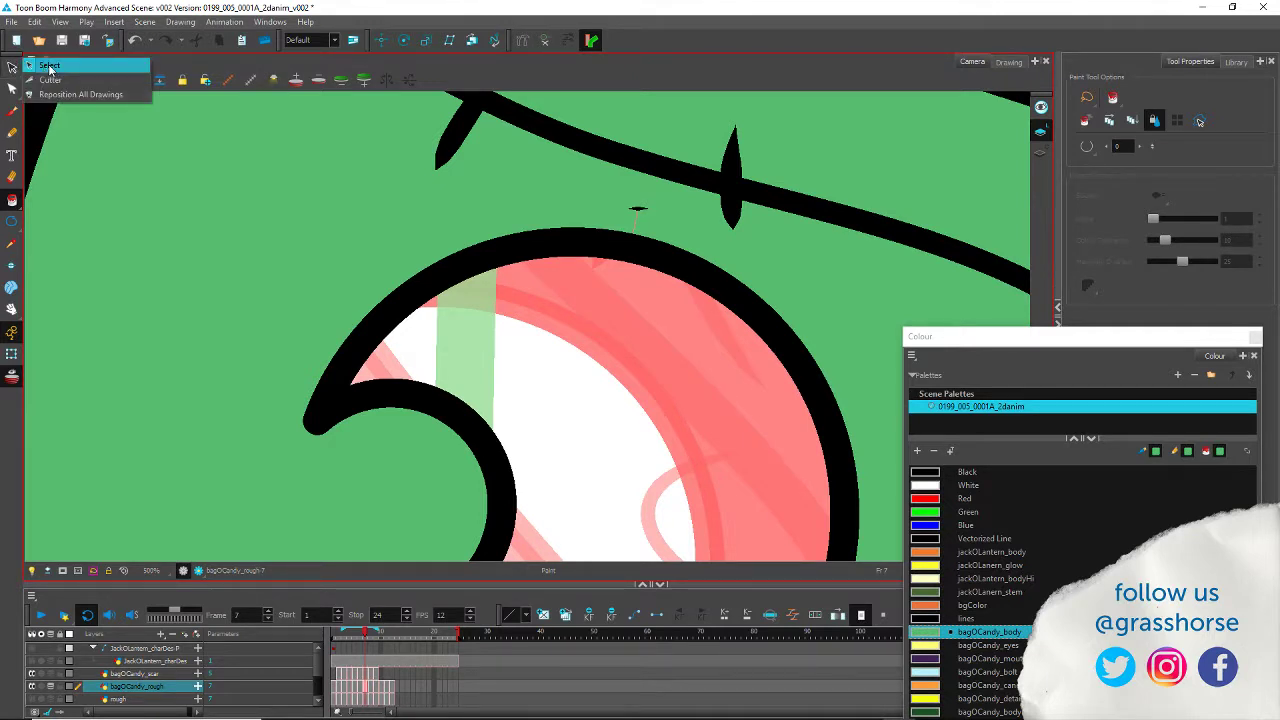
click(49, 66)
click(638, 205)
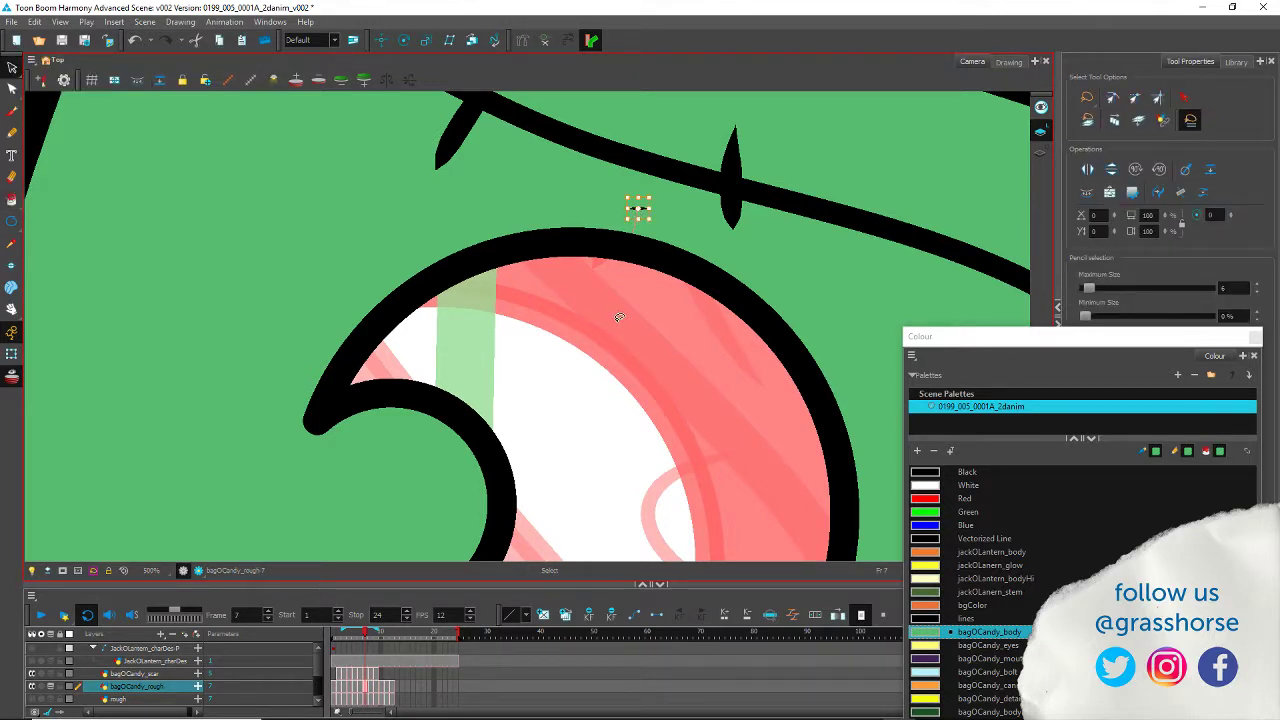
key(Delete)
Step: Delete the eye side's green fill with its leftover thin gap on frame 7, and refill that side with bagOCandy_body
click(613, 206)
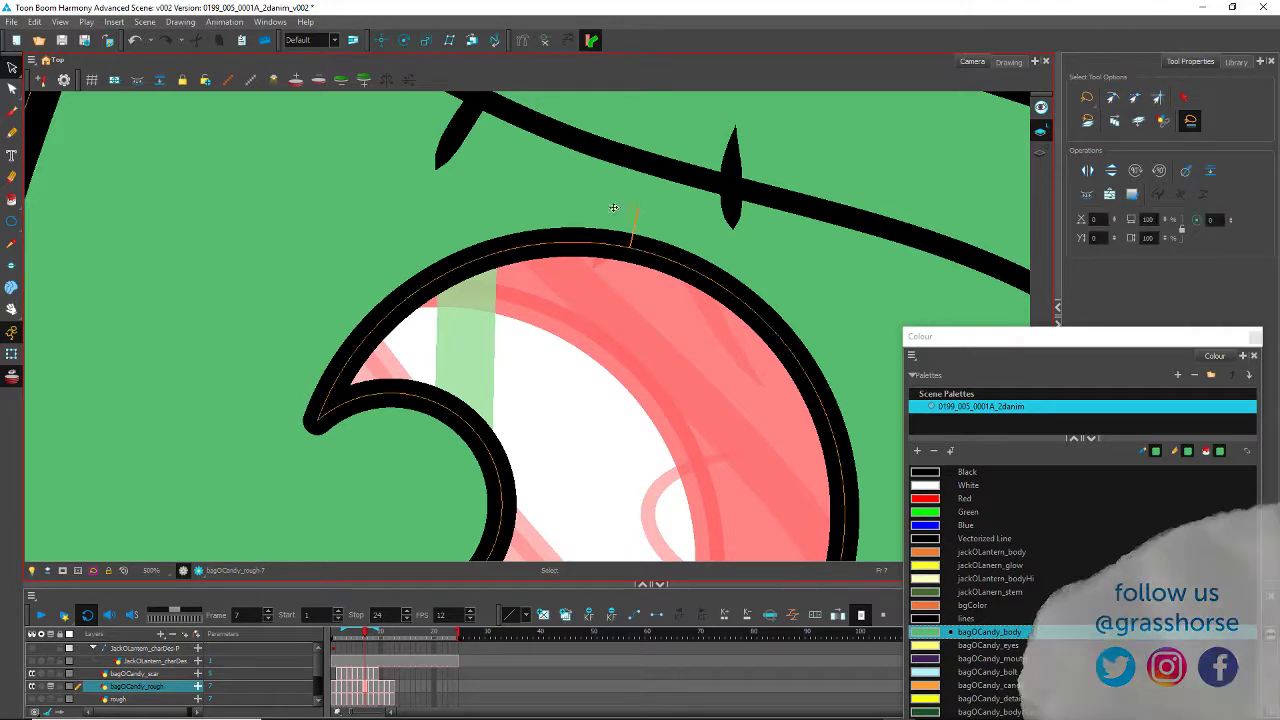
key(Delete)
click(12, 199)
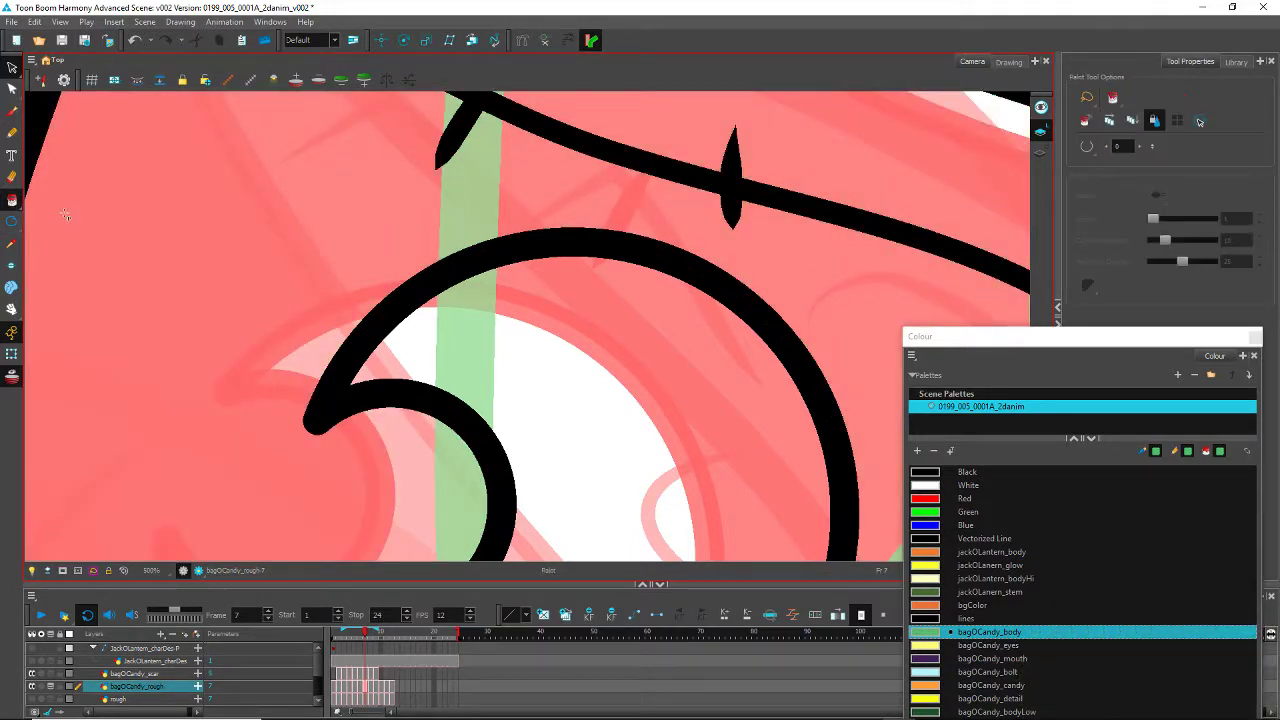
click(398, 215)
scroll(392, 133, down, 6)
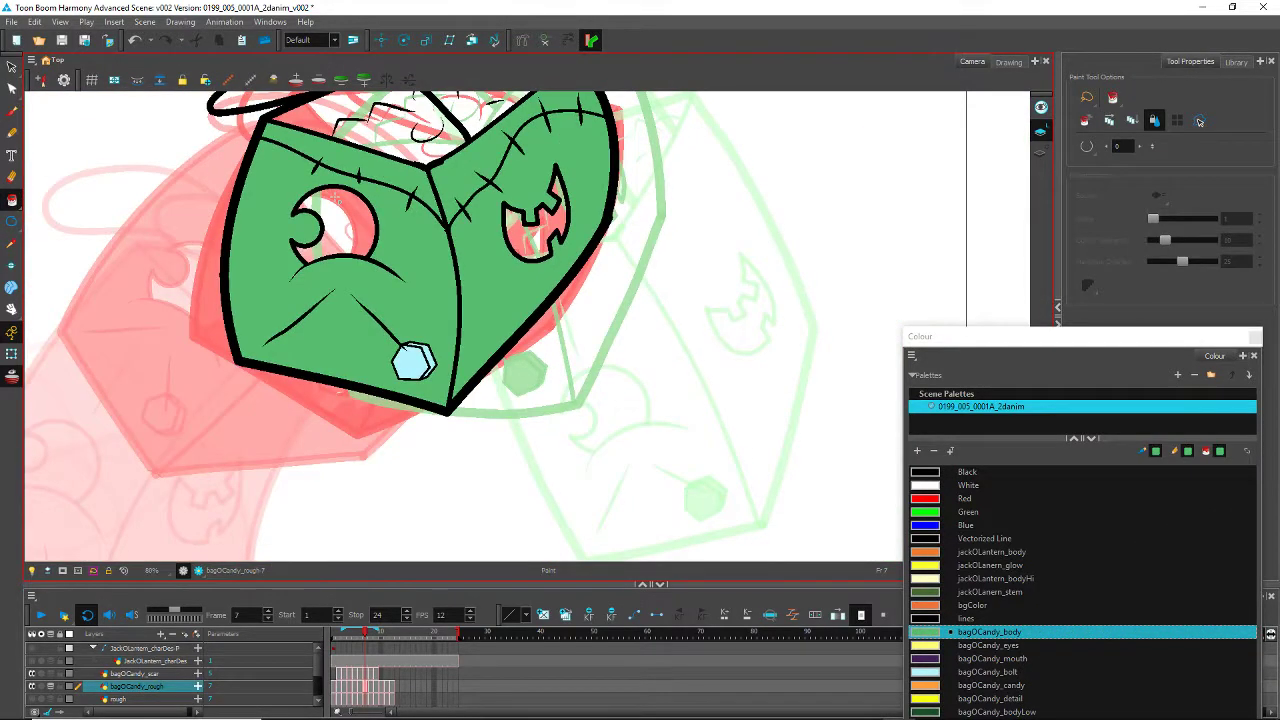
Step: Delete the stray thick stroke at the front corner of the bag's opening on frame 7
scroll(409, 316, up, 3)
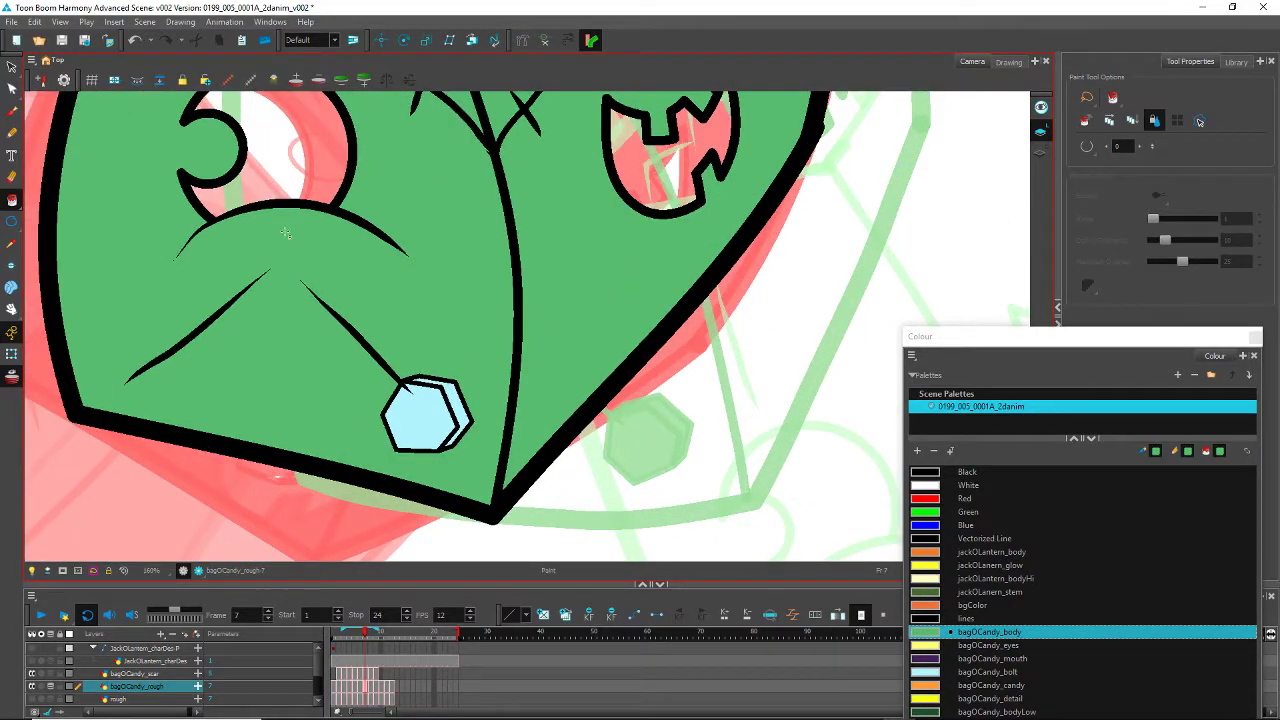
drag(300, 206, 457, 453)
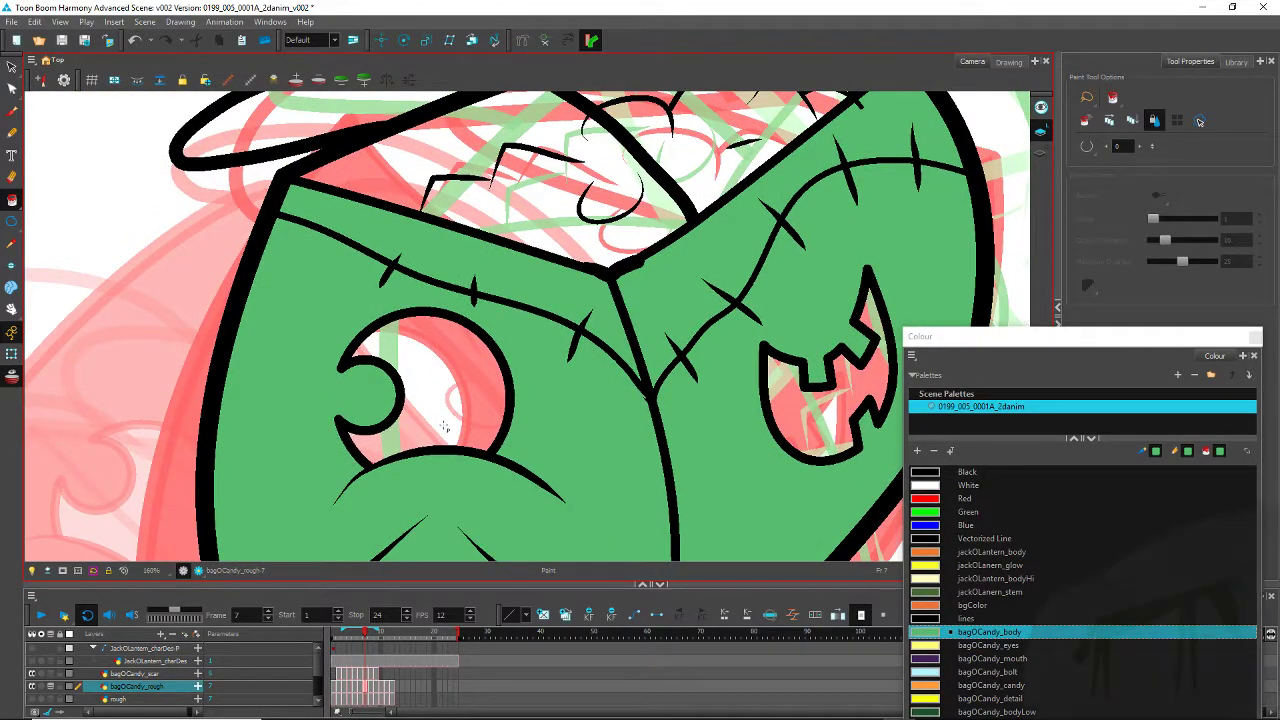
scroll(620, 340, up, 3)
key(alt+s)
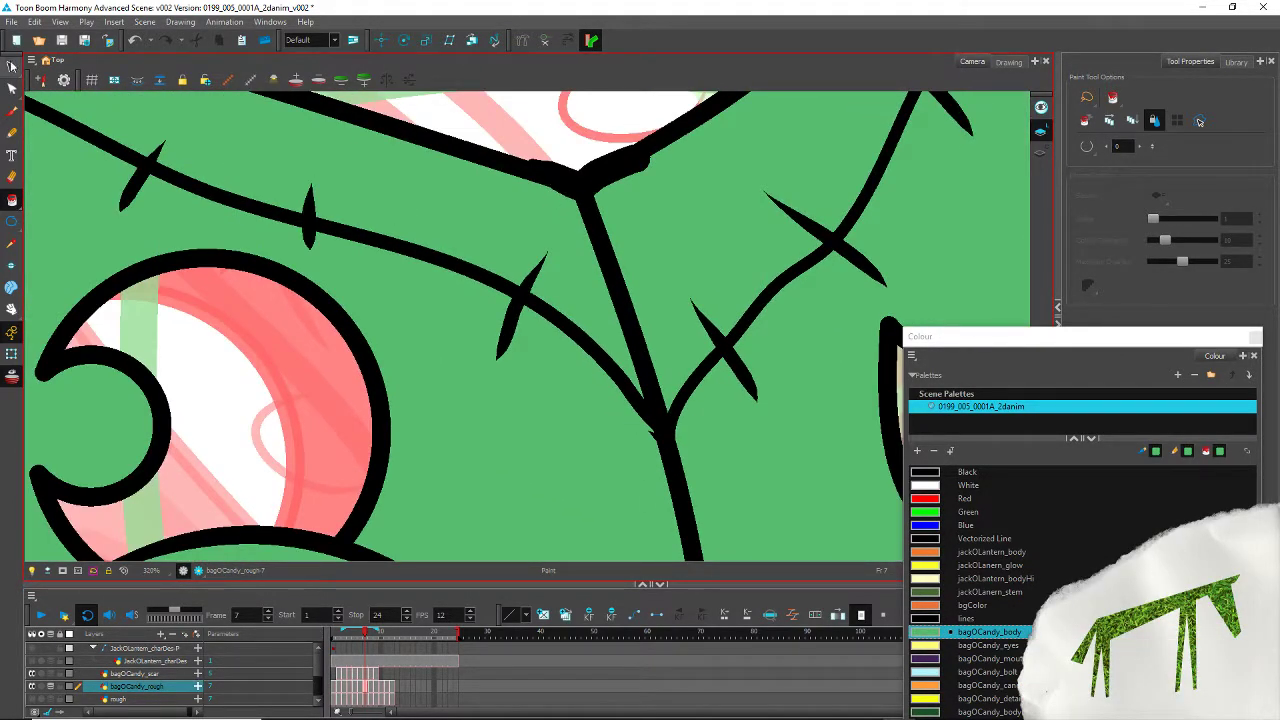
click(568, 179)
key(Delete)
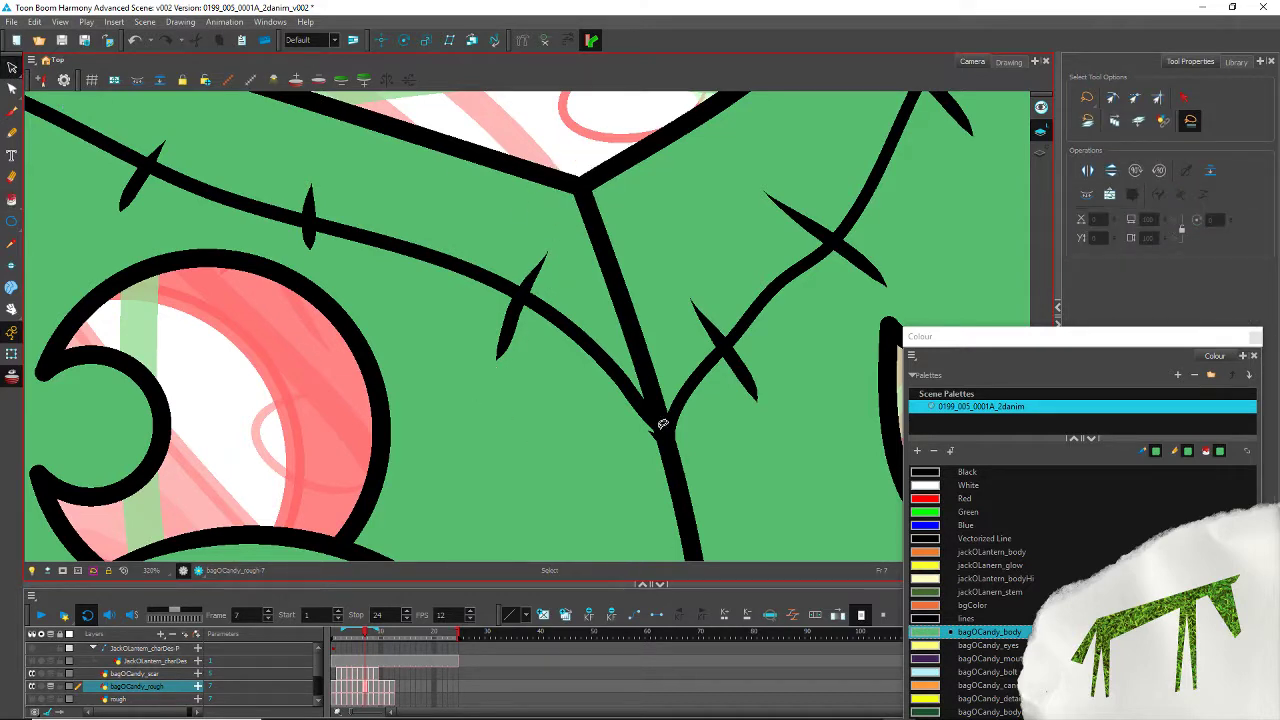
scroll(662, 424, up, 4)
click(685, 393)
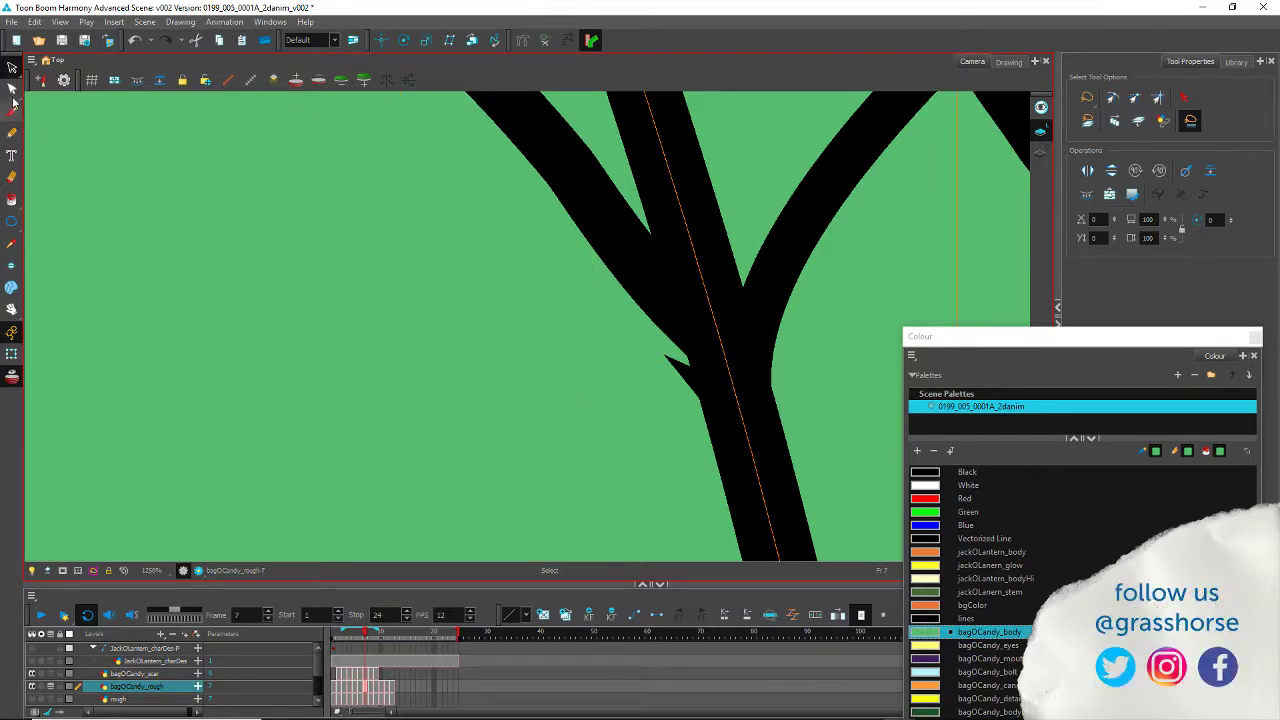
key(alt+q)
drag(831, 376, 646, 516)
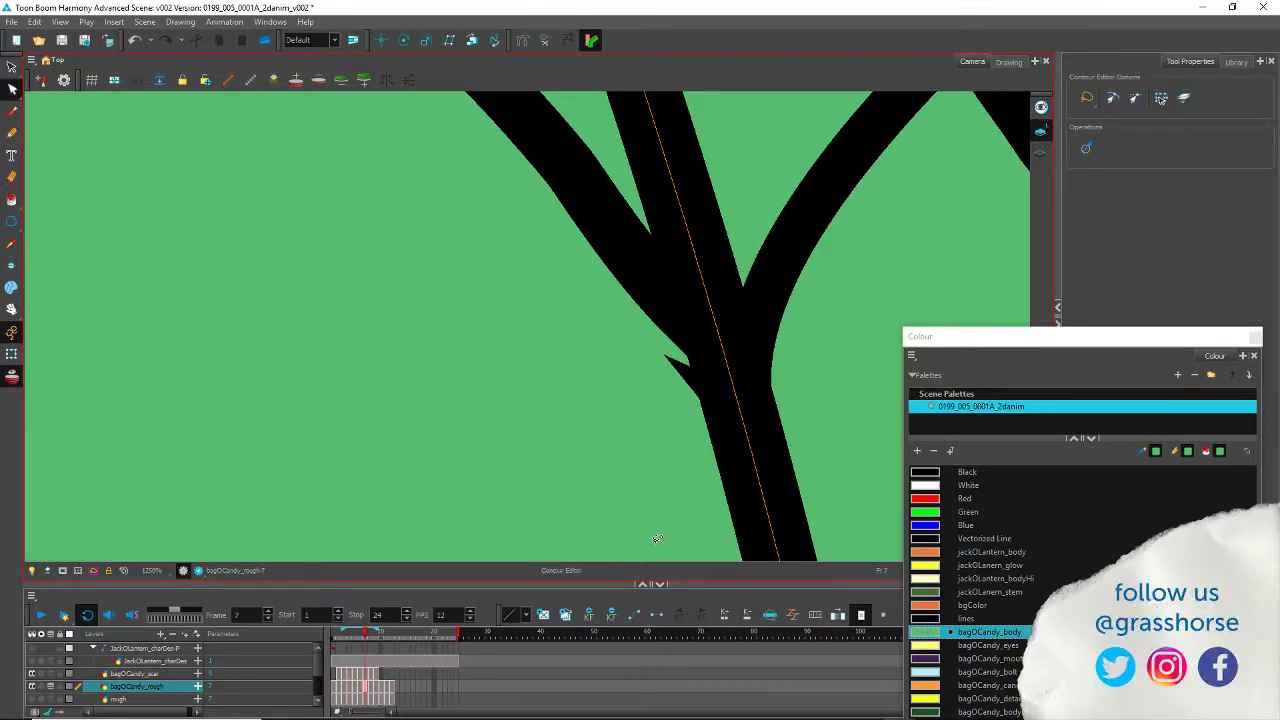
scroll(590, 330, down, 6)
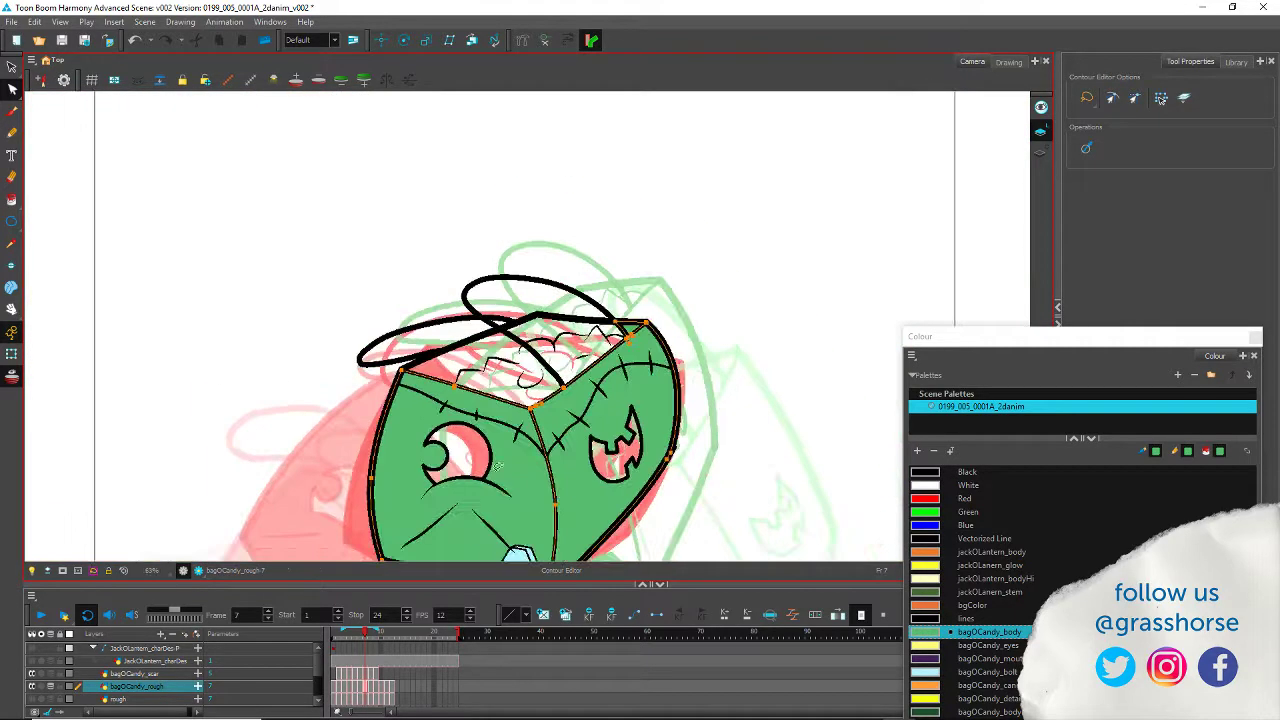
scroll(470, 458, up, 4)
scroll(480, 460, down, 2)
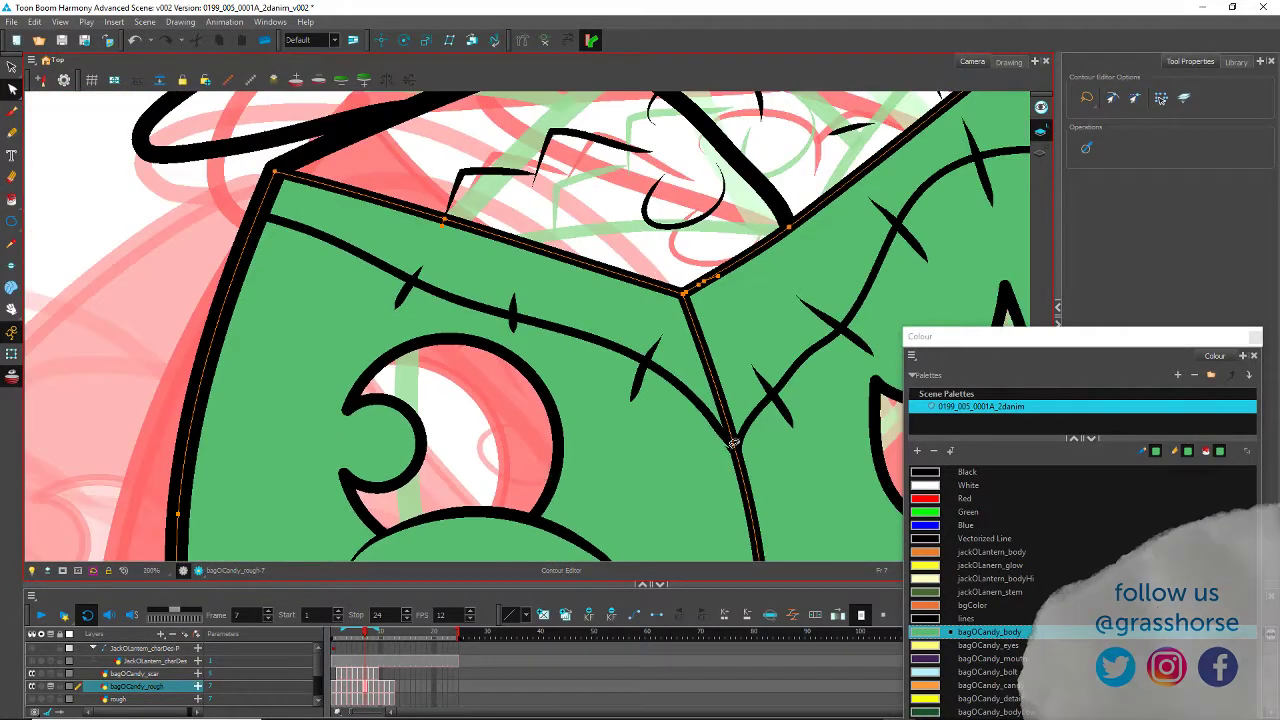
click(755, 413)
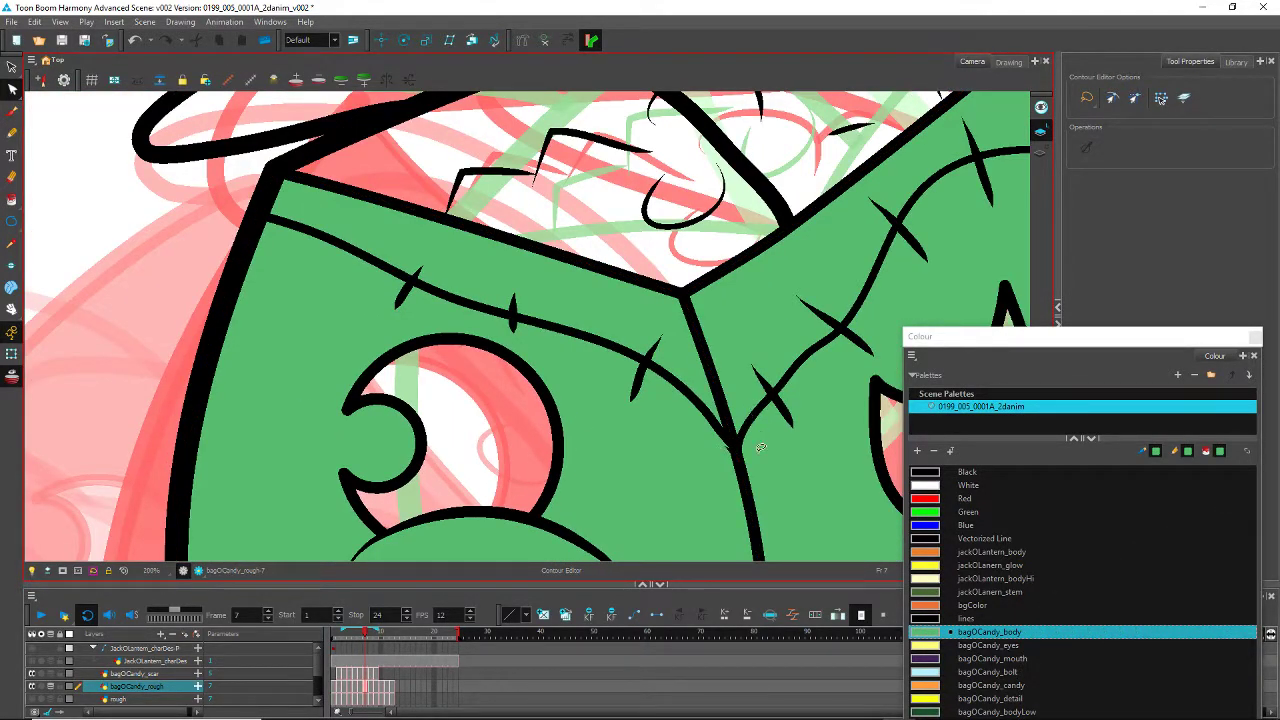
Step: Remove the stray pointed tip of the bagOCandy_scar seam line where it meets the bag's front edge on frame 7
click(367, 674)
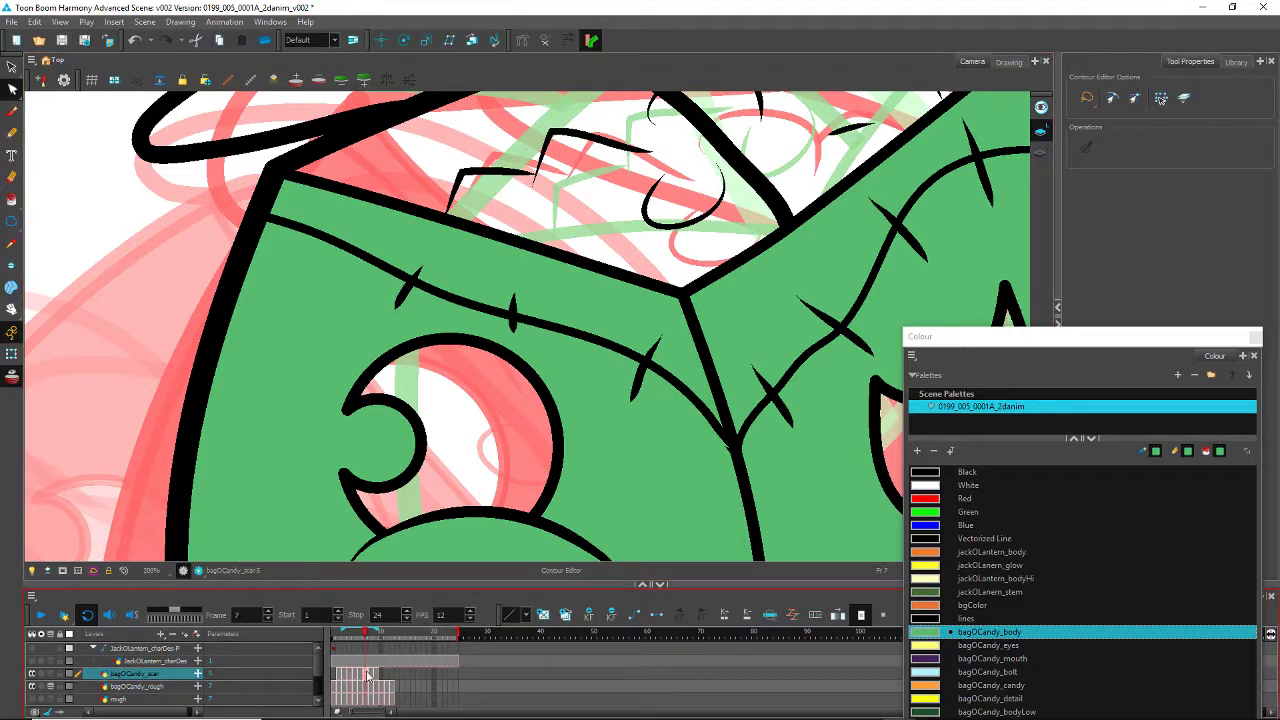
drag(671, 447, 726, 470)
scroll(687, 466, up, 5)
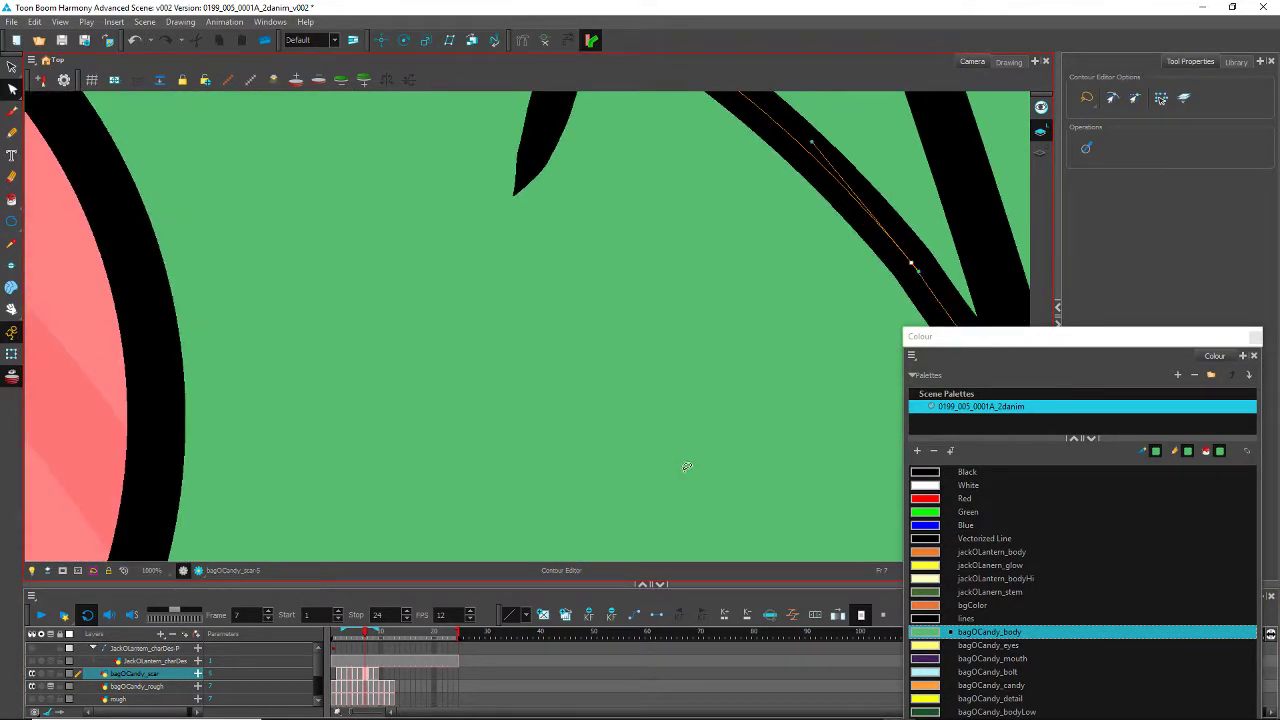
click(812, 370)
drag(784, 396, 211, 331)
mouse_move(350, 285)
mouse_down()
mouse_move(364, 352)
mouse_move(423, 378)
mouse_move(423, 345)
mouse_move(345, 315)
mouse_up()
key(Delete)
scroll(334, 276, down, 3)
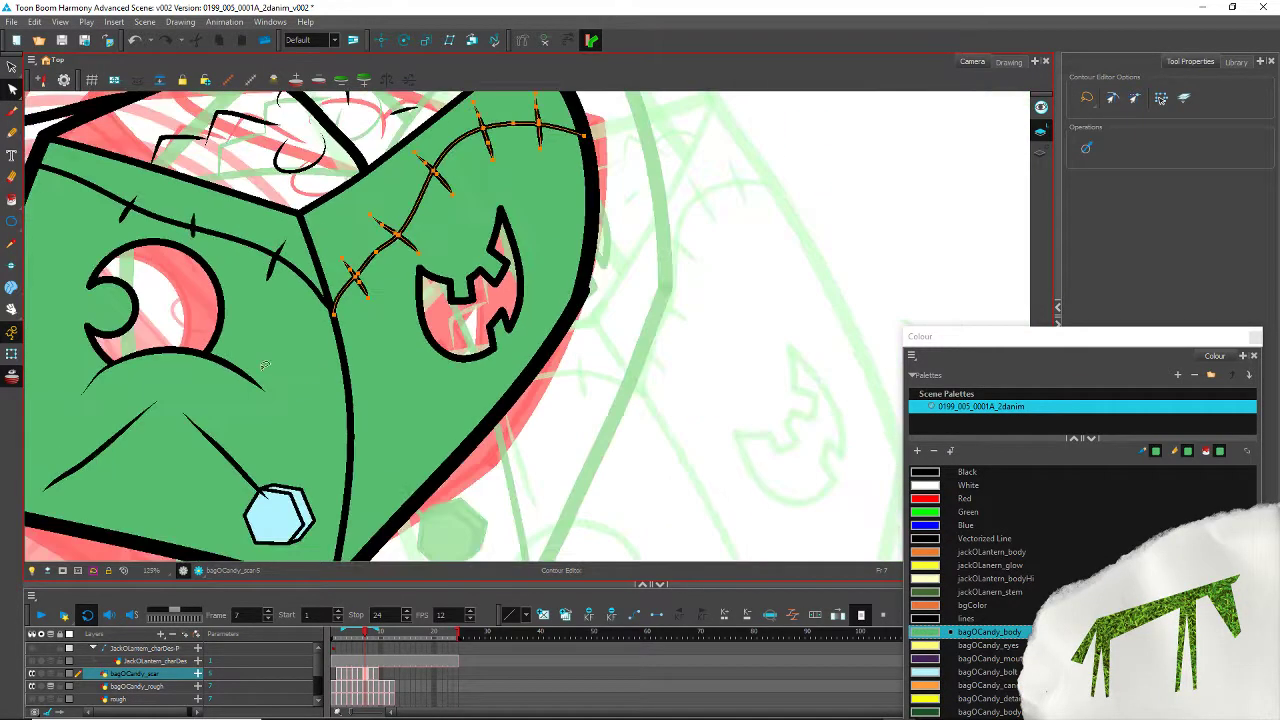
Step: Fill the mouth side of the bag on frame 8 with bagOCandy_body in the bagOCandy_rough layer, using Close Medium Gap
drag(130, 380, 497, 363)
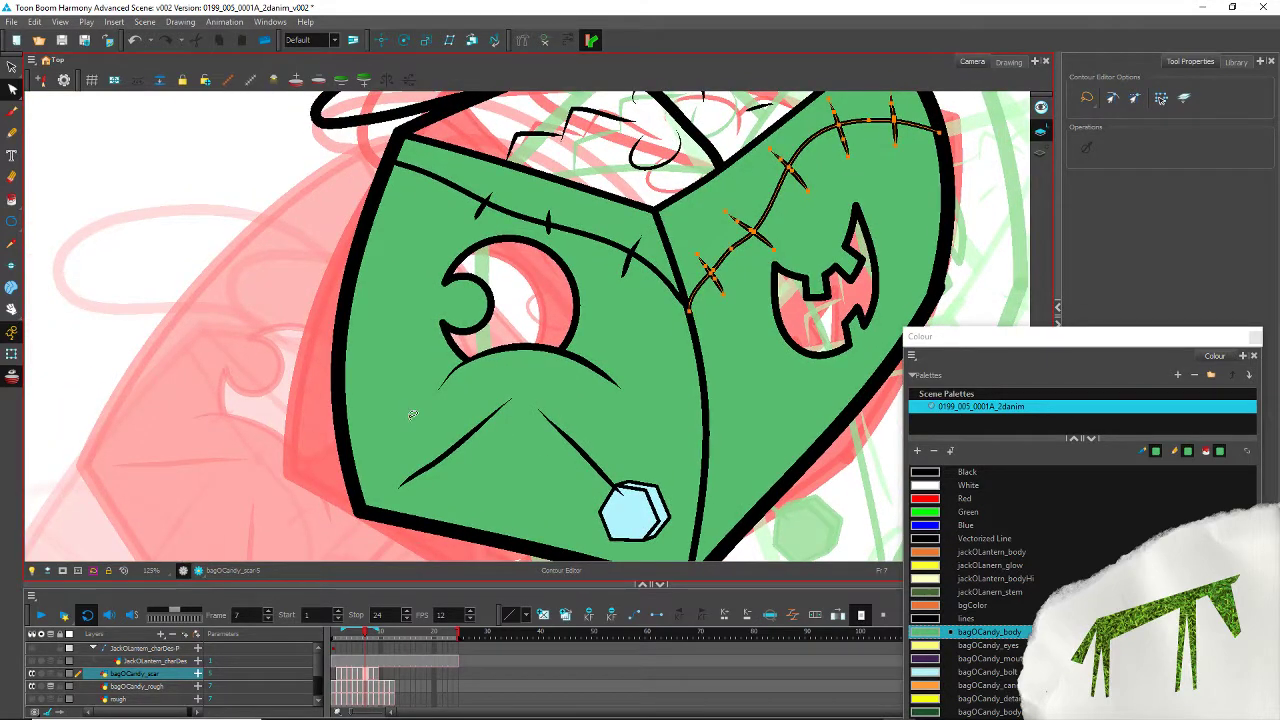
key(period)
click(12, 199)
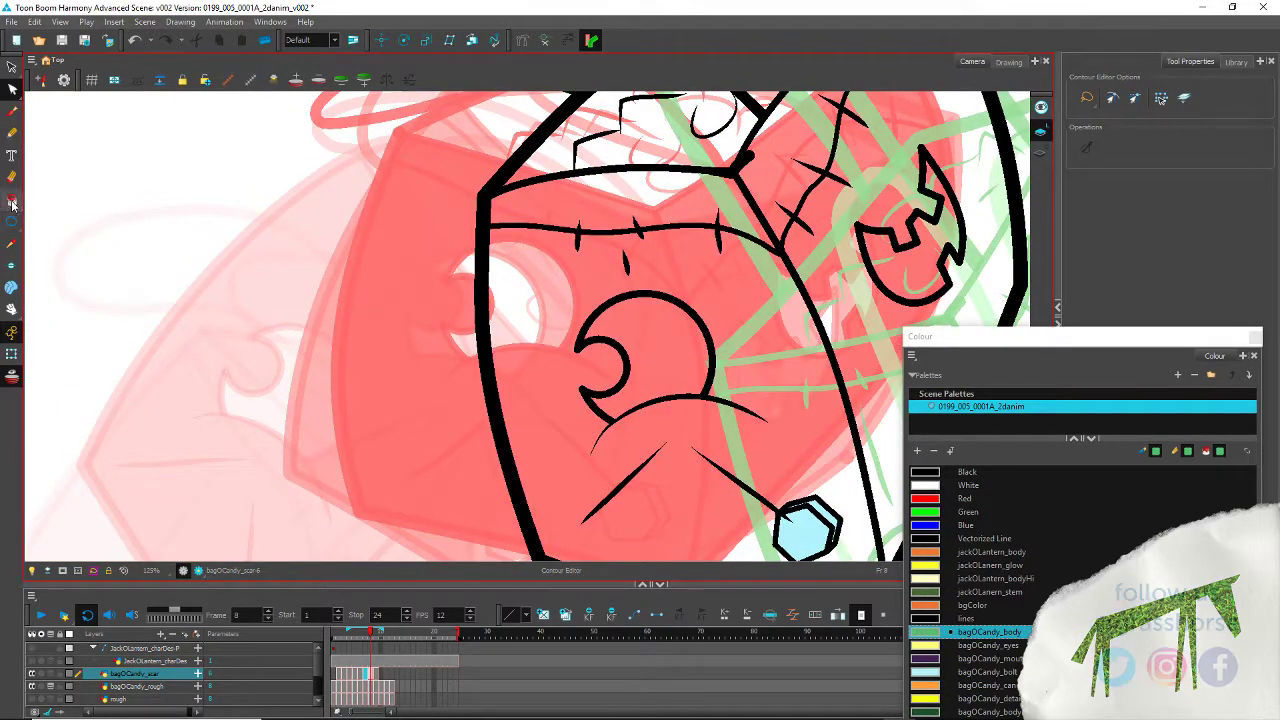
drag(600, 441, 259, 320)
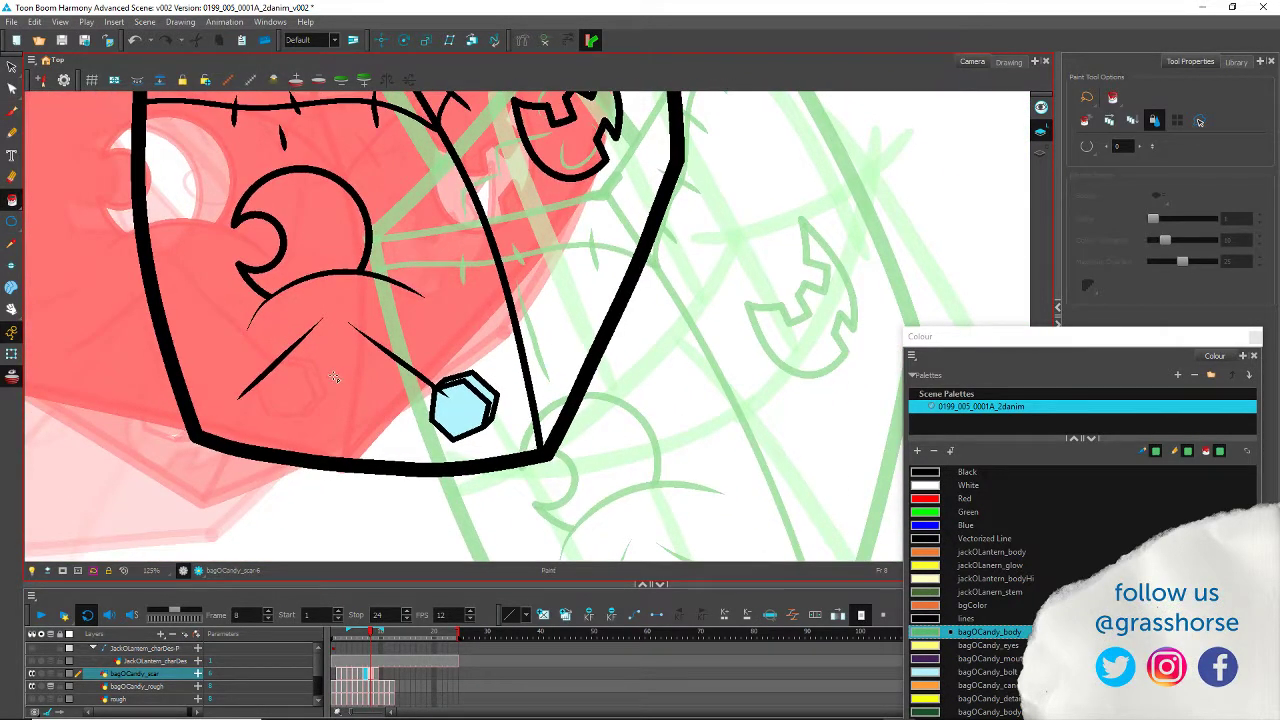
click(1089, 147)
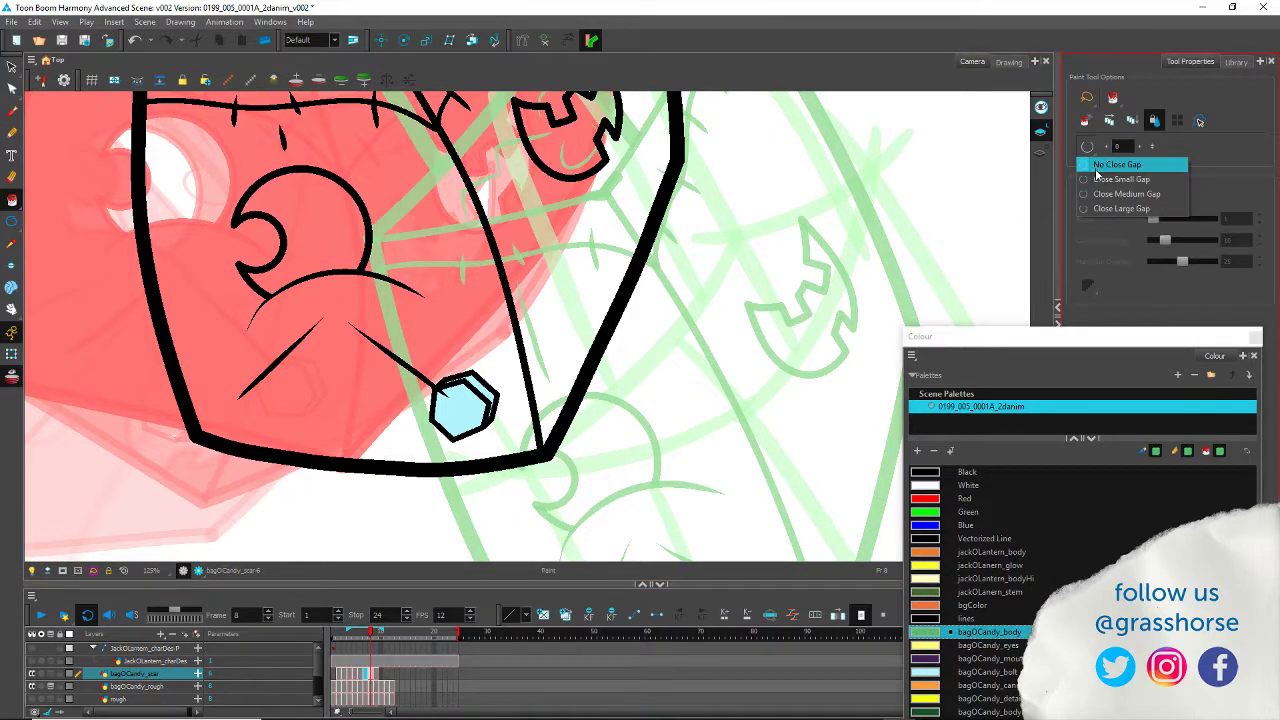
click(1096, 179)
click(342, 318)
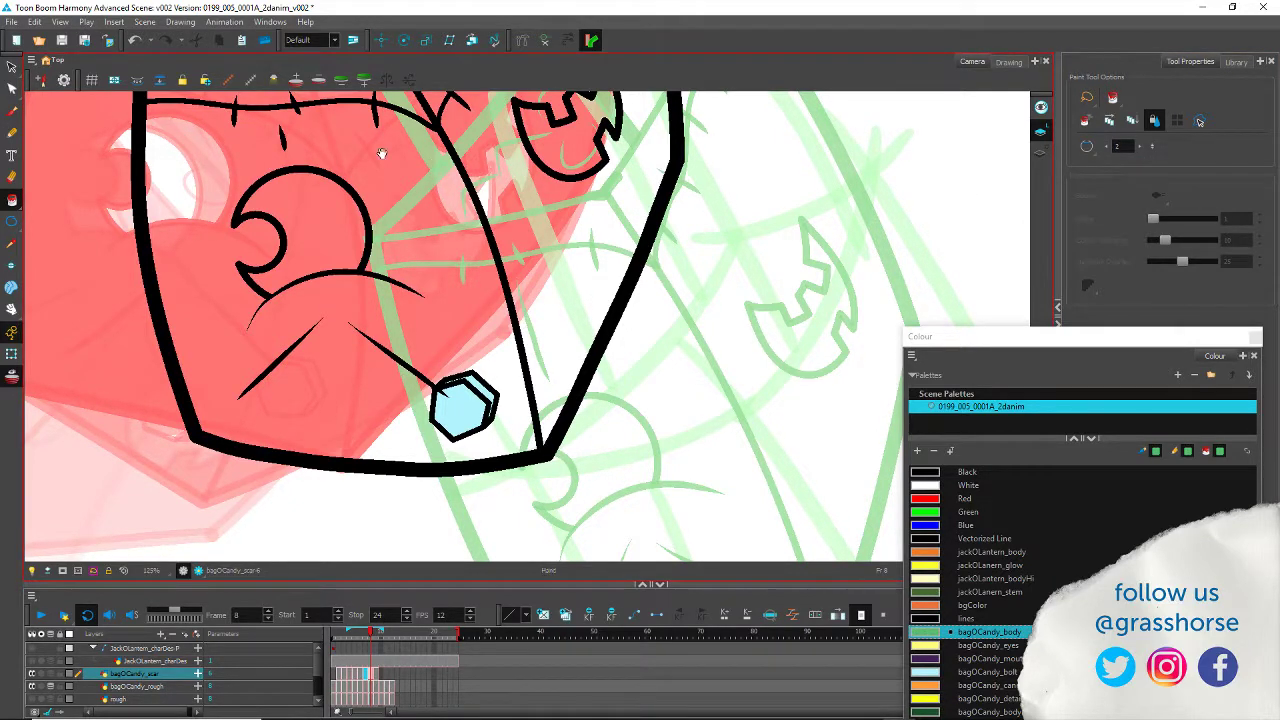
drag(380, 152, 401, 237)
click(1090, 146)
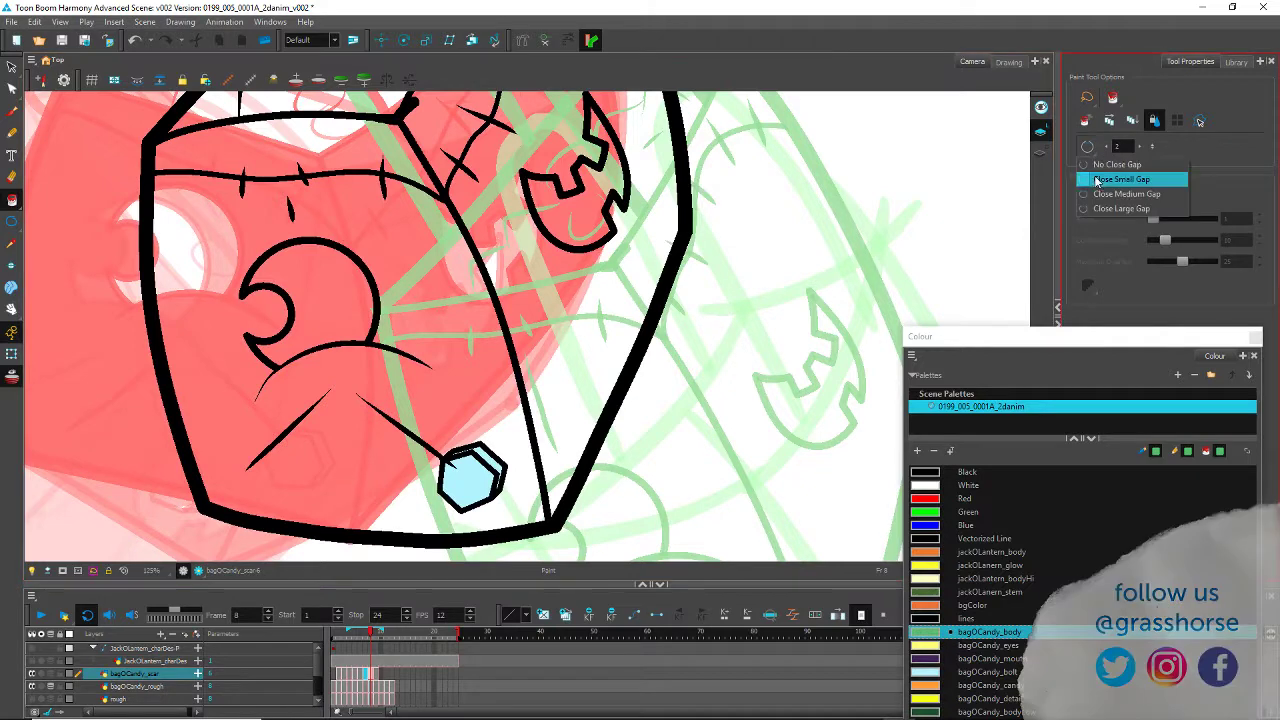
click(1110, 197)
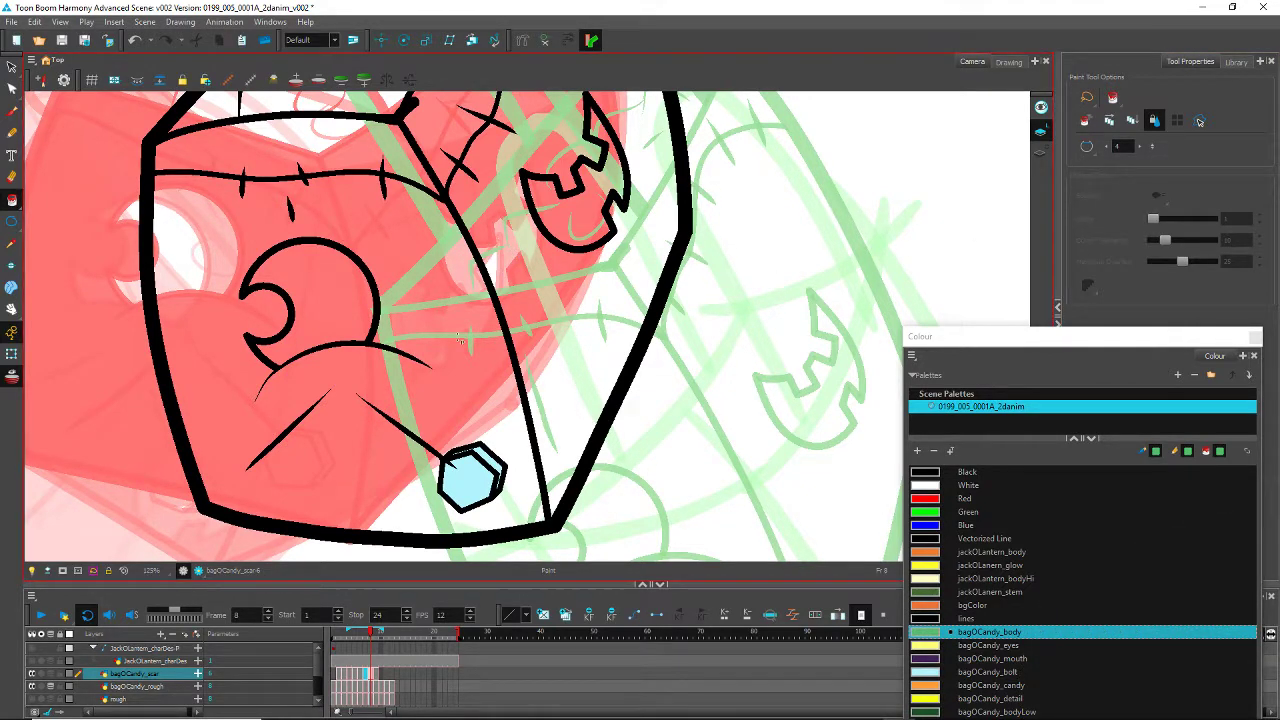
click(145, 688)
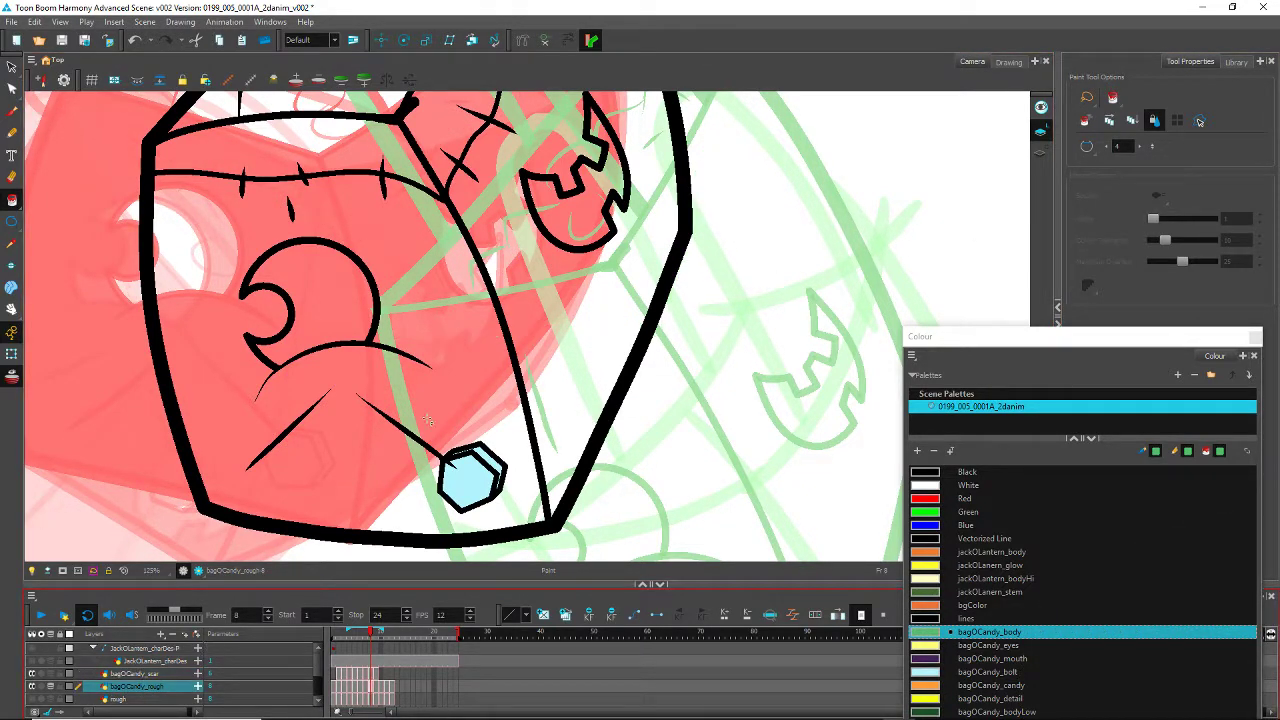
click(580, 330)
Step: Try to fill the eye side of the bag on frame 8 with bagOCandy_body, and undo that fill
click(447, 462)
mouse_move(249, 332)
mouse_down()
mouse_move(300, 380)
mouse_move(338, 507)
mouse_up()
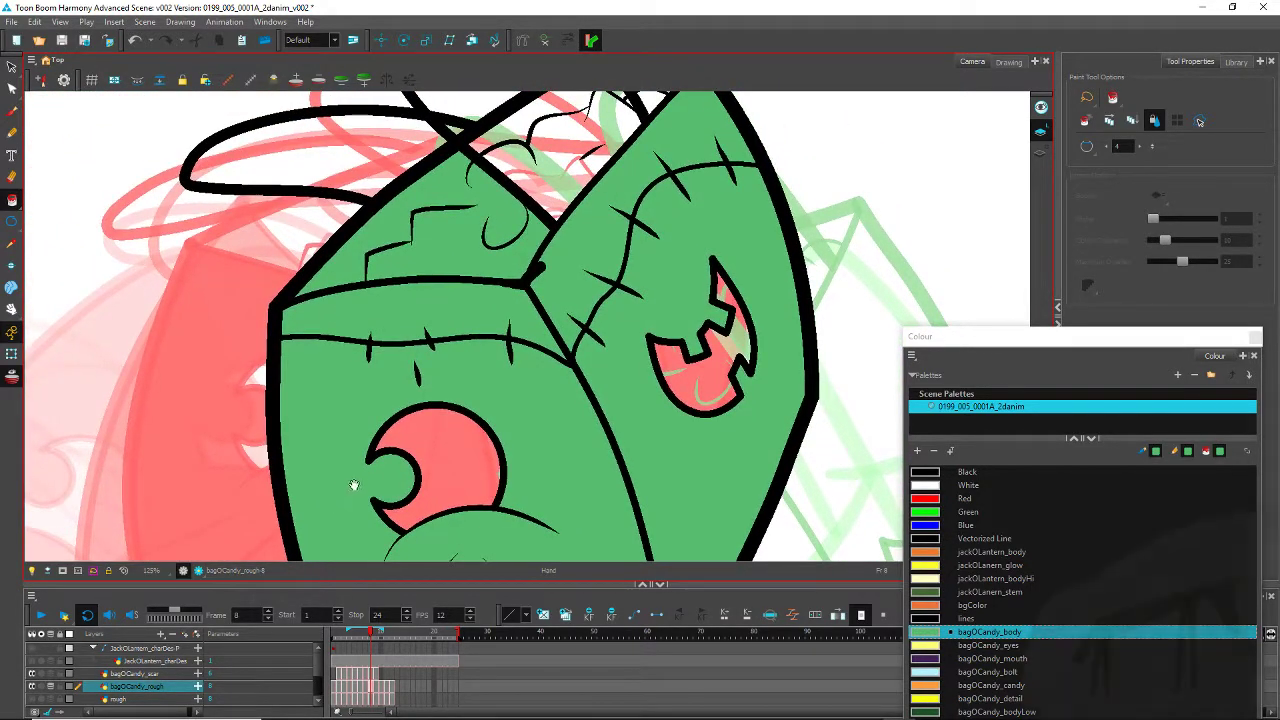
key(ctrl+z)
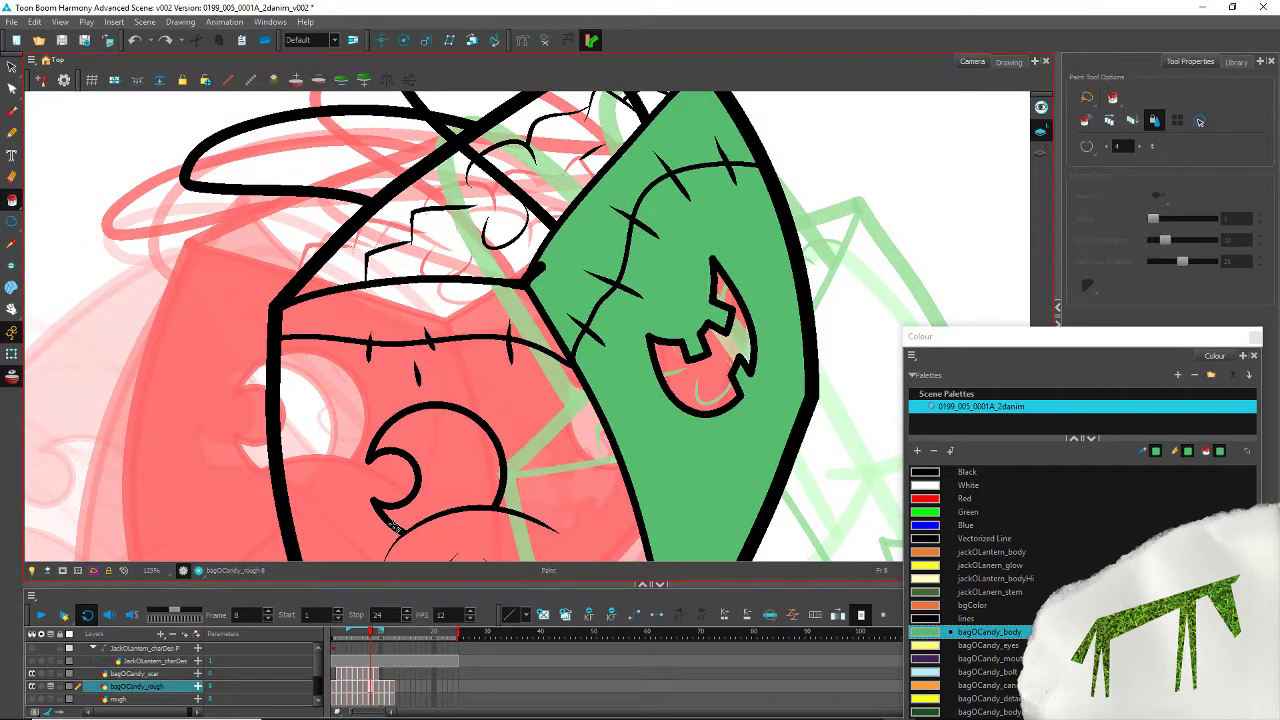
Step: Delete the stray thick stroke at the front corner of the bag's opening on frame 8
click(12, 66)
click(540, 268)
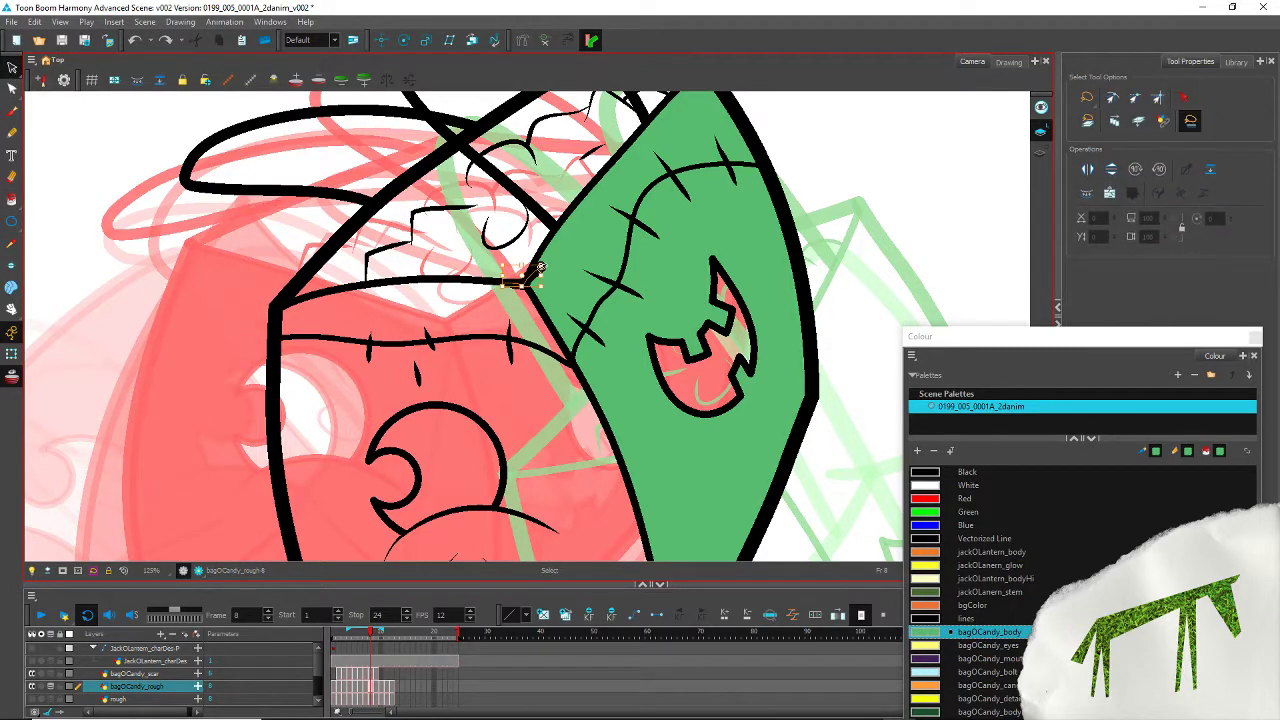
scroll(382, 248, up, 3)
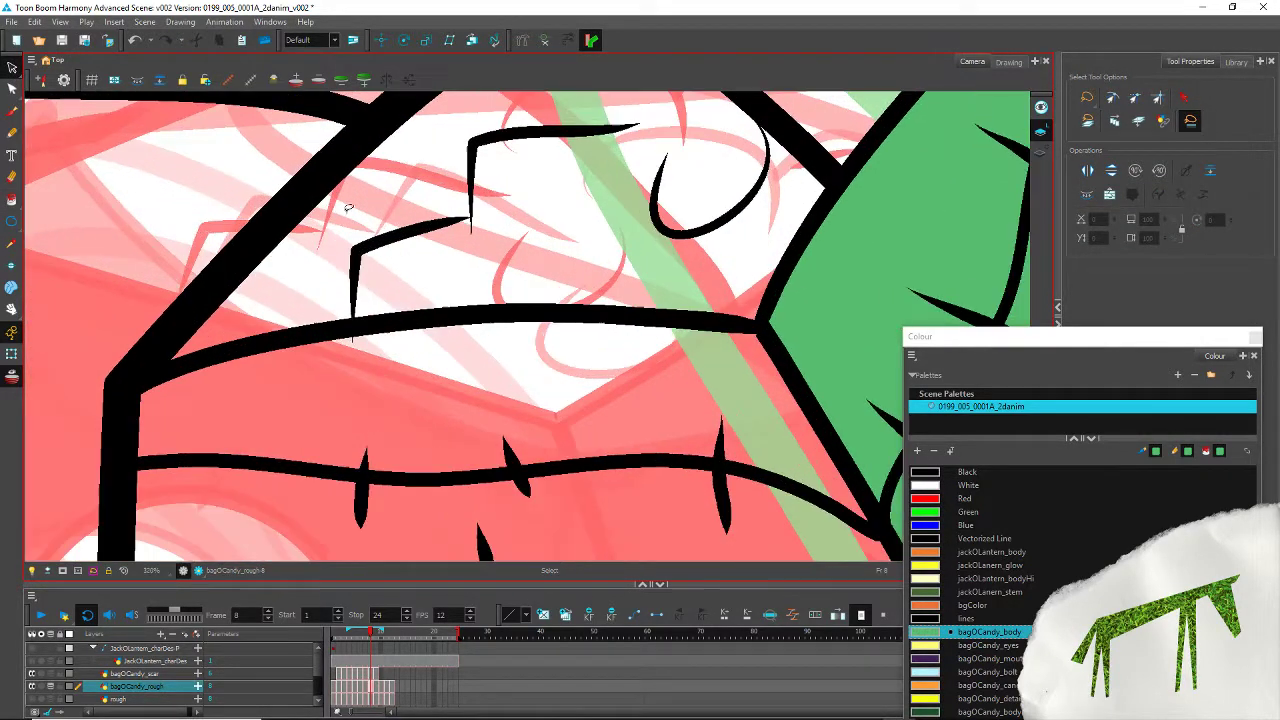
Step: Cut off the end of the candy wrapper line that overshoots the bag's front rim on frame 8
key(alt+t)
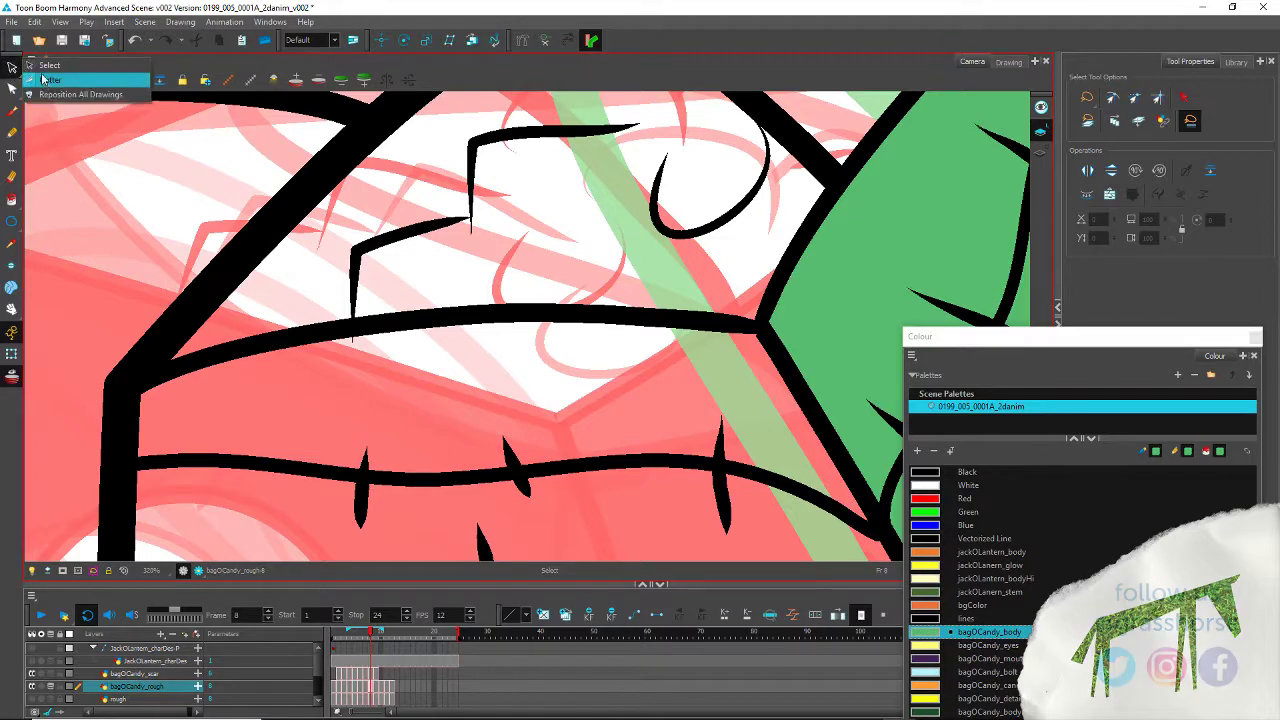
click(355, 337)
key(Delete)
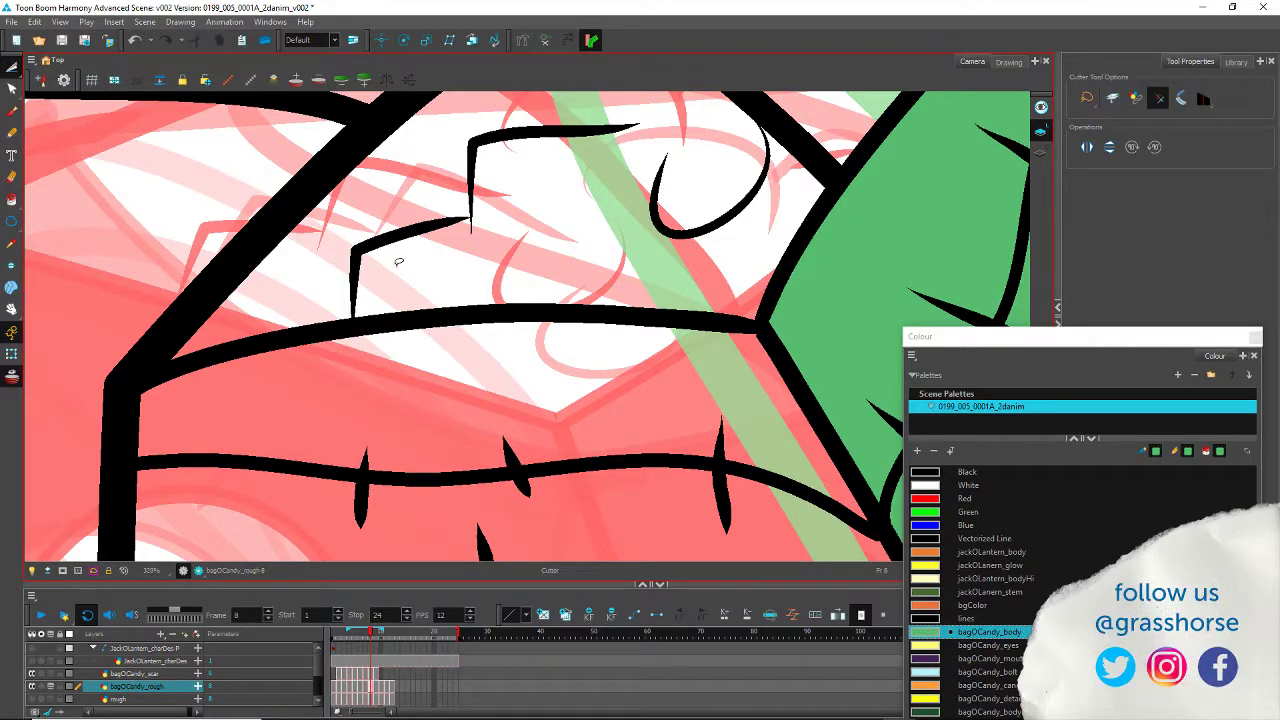
mouse_move(445, 370)
mouse_down()
mouse_move(400, 463)
mouse_move(307, 523)
mouse_up()
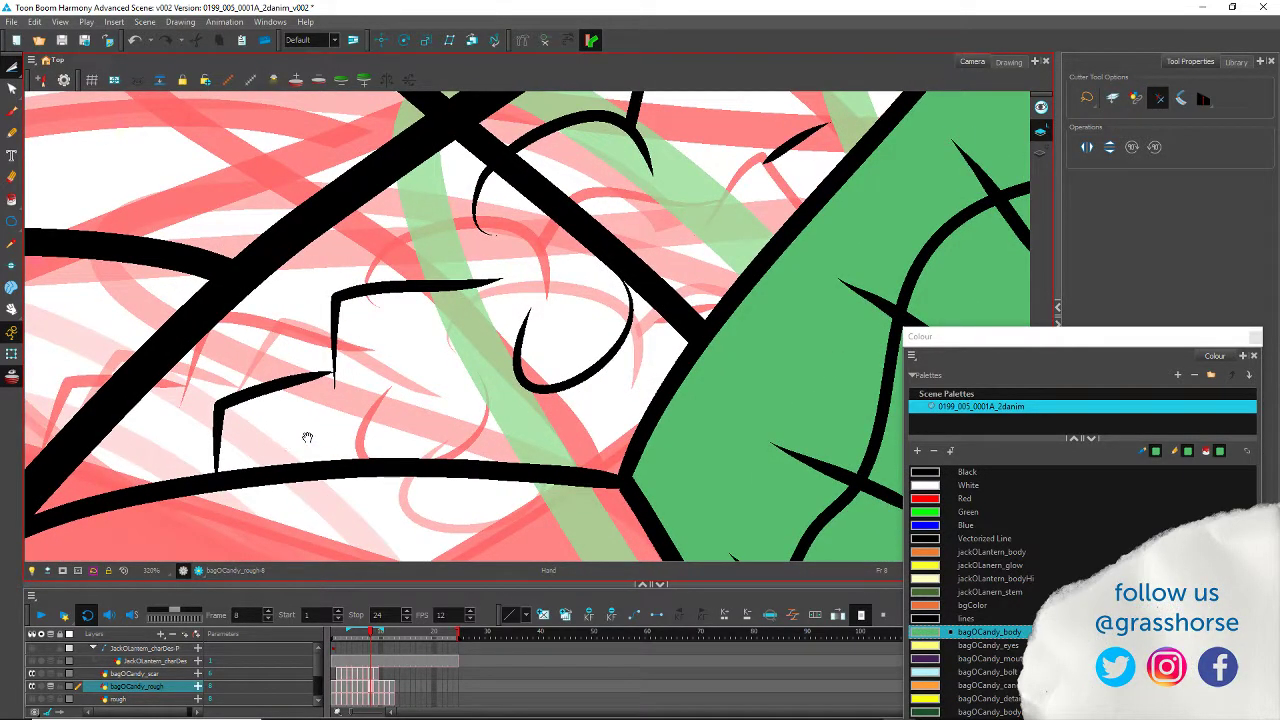
Step: Fill the front candies and the curled candy in the bag's opening on frame 8 with bagOCandy_candy
click(11, 132)
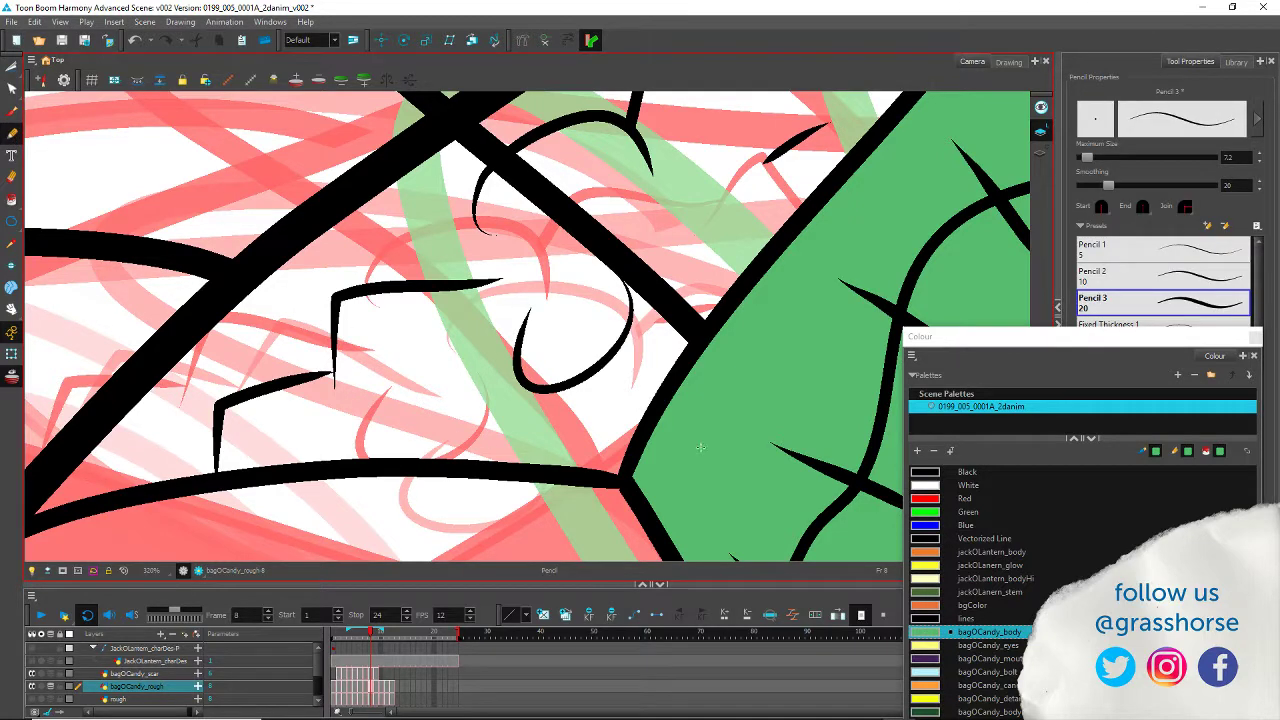
drag(962, 342, 949, 199)
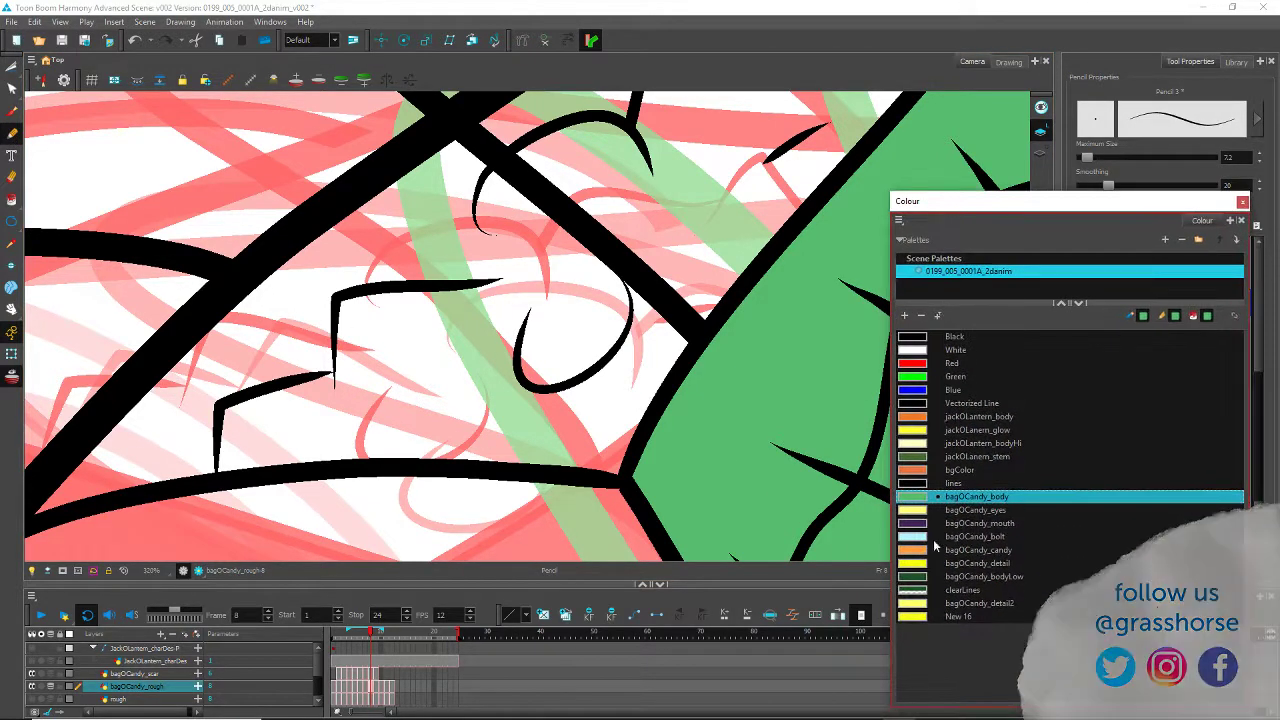
click(909, 596)
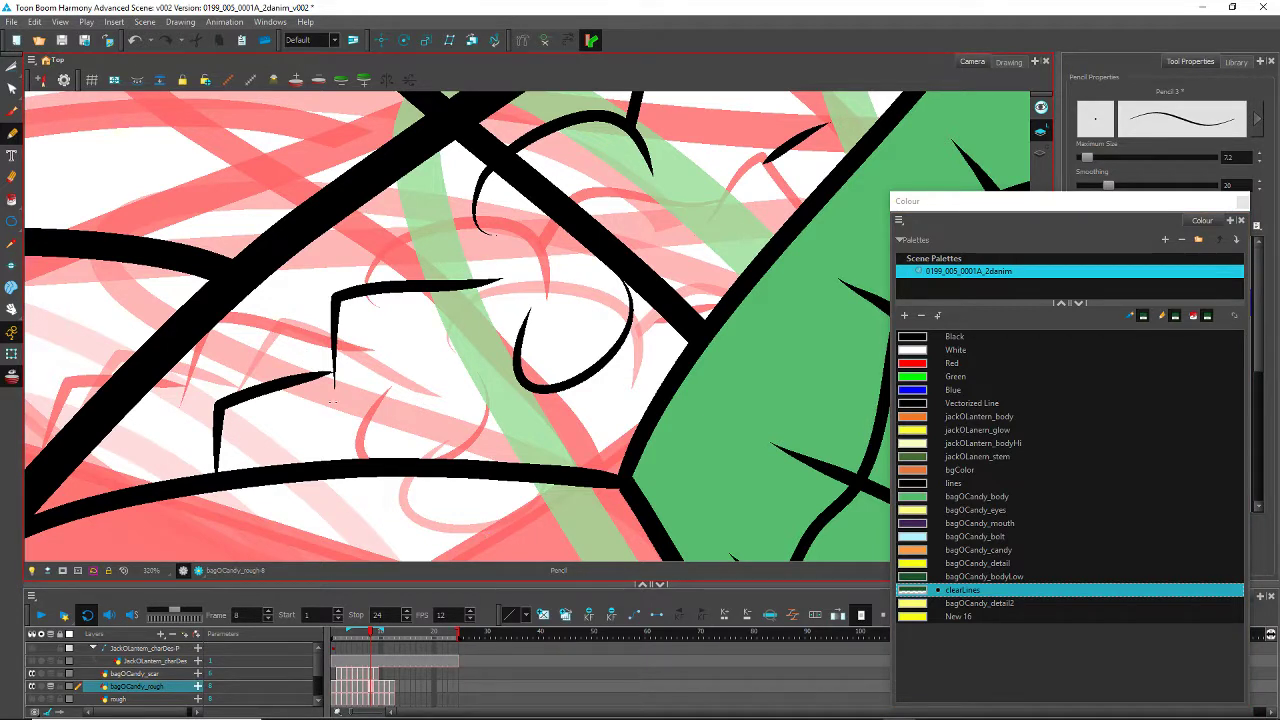
click(12, 199)
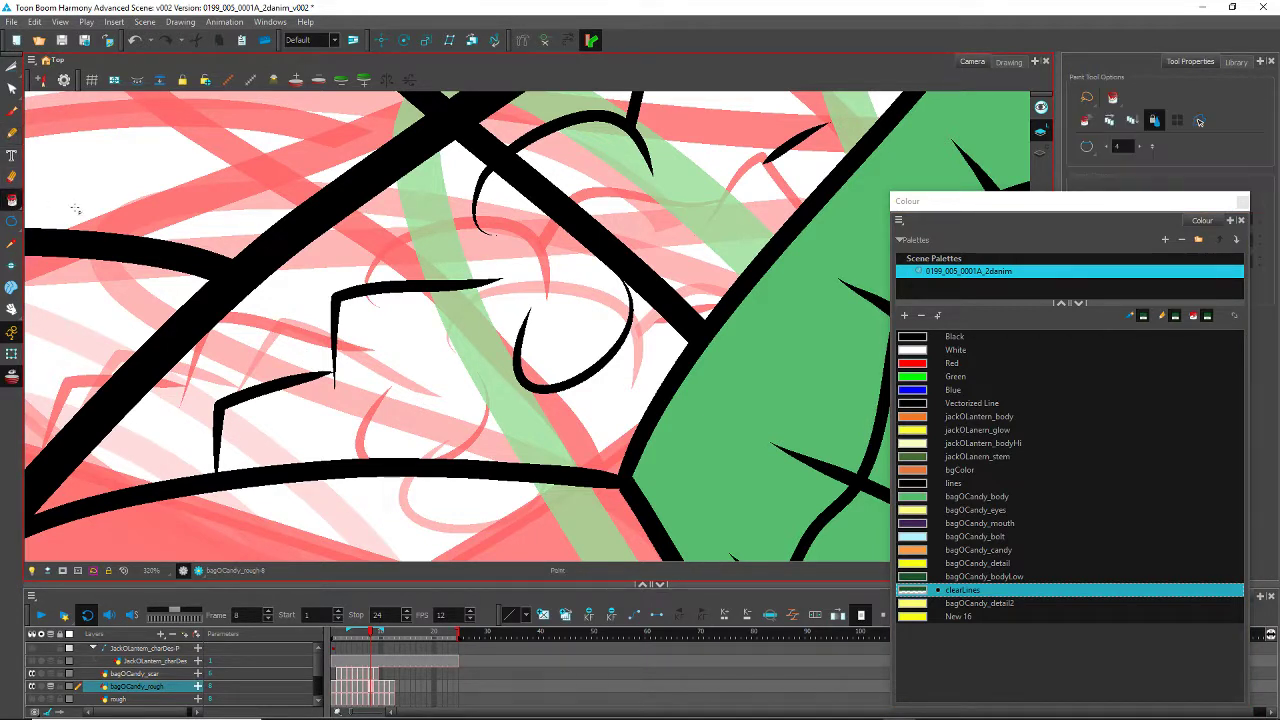
click(954, 550)
click(497, 367)
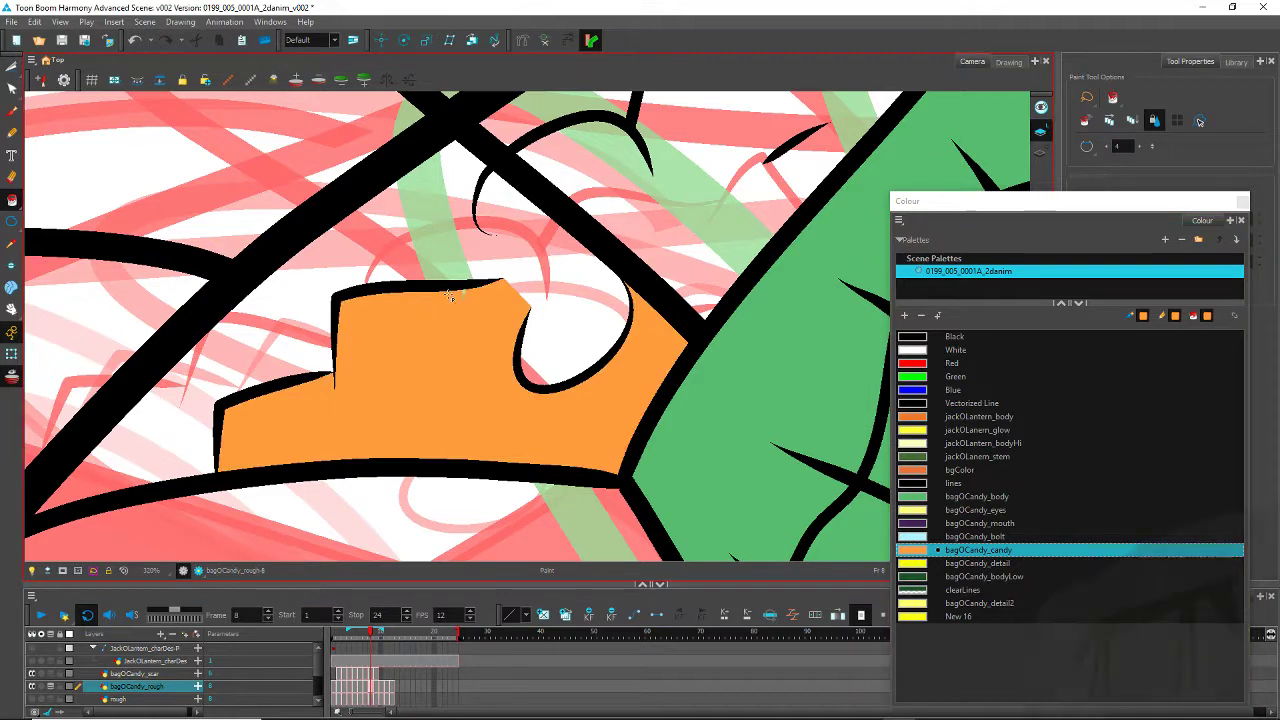
click(497, 259)
Step: Try to fill the small gap at the tip of the curled candy outline on frame 8, and undo that fill
scroll(477, 222, up, 4)
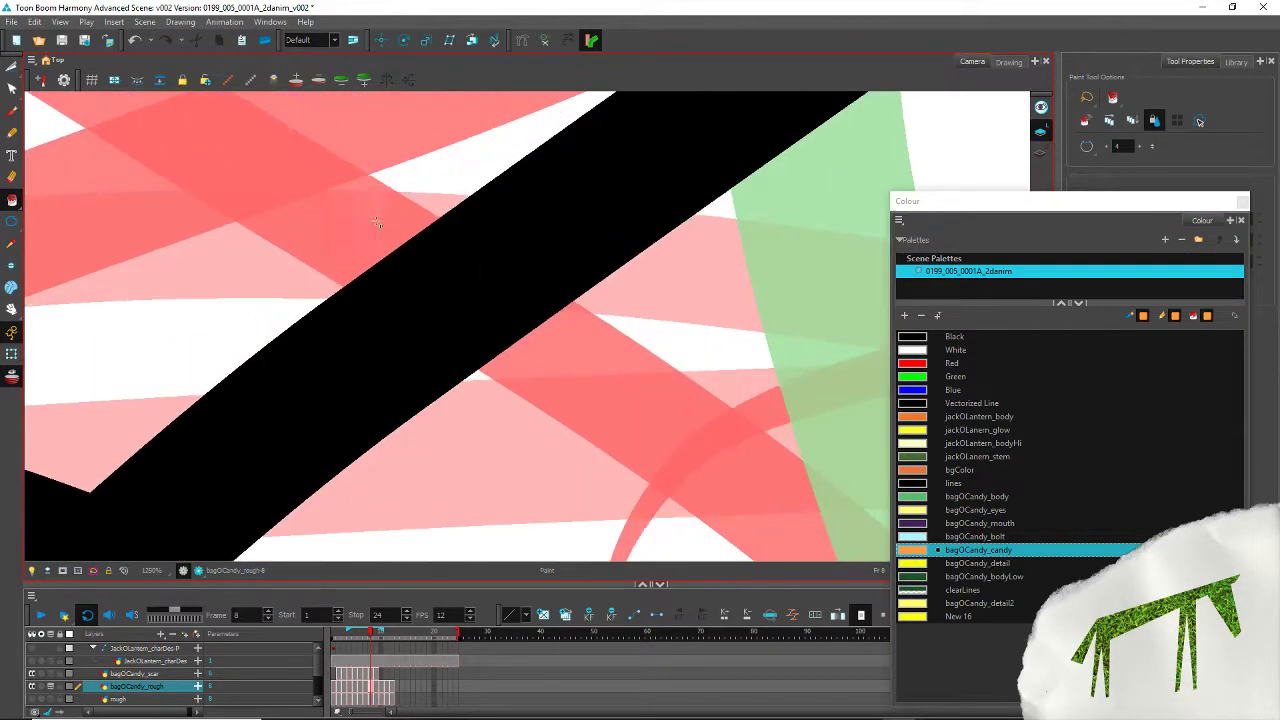
mouse_move(735, 458)
mouse_down()
mouse_move(457, 217)
mouse_move(492, 133)
mouse_move(477, 408)
mouse_up()
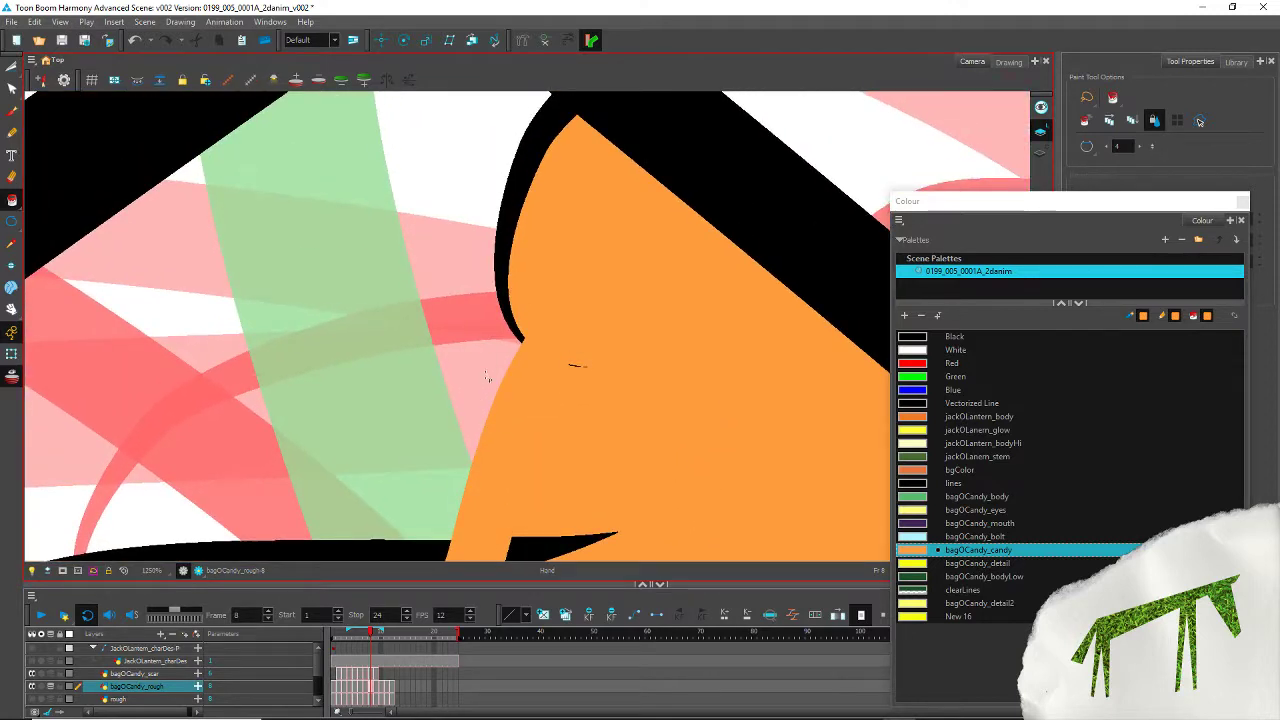
key(ctrl+z)
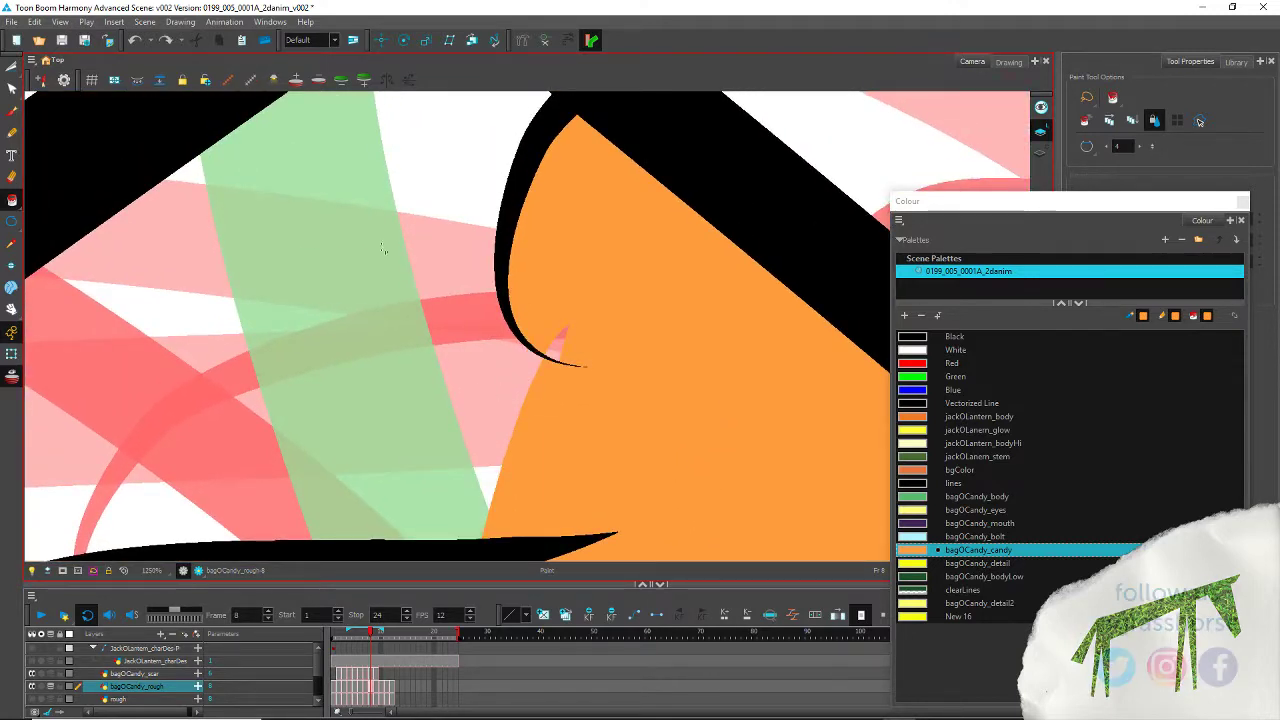
click(562, 338)
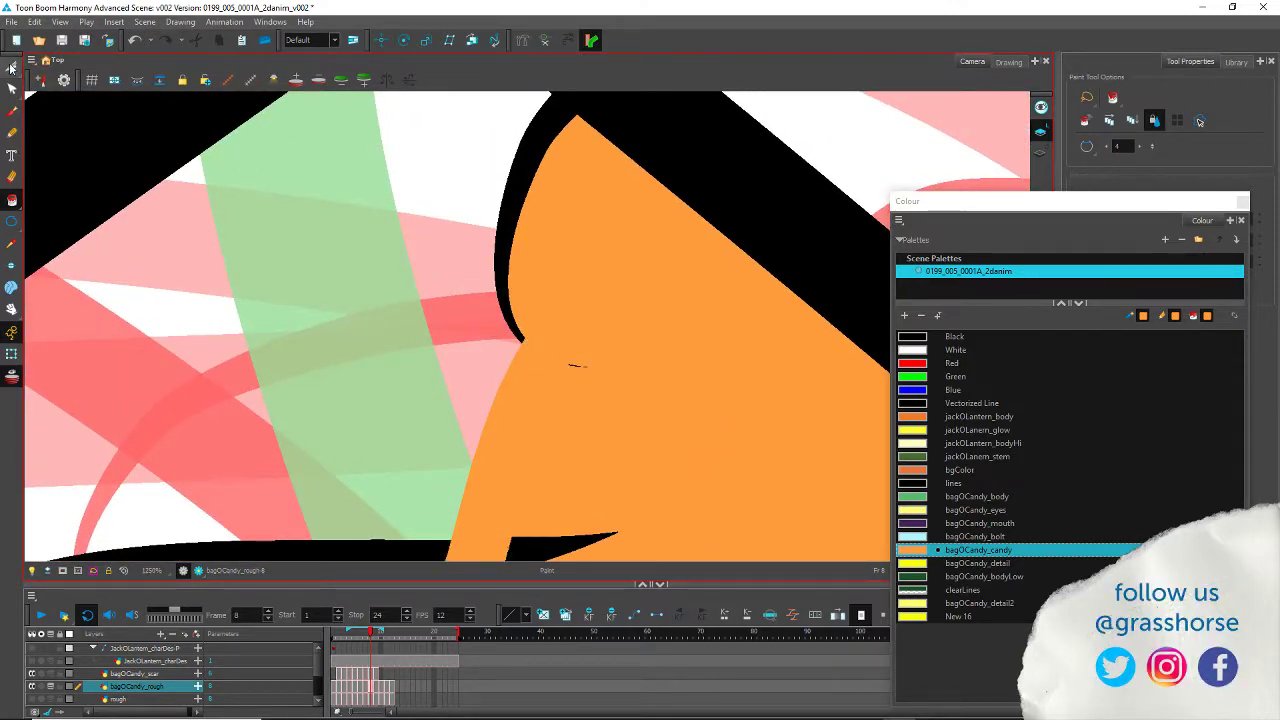
click(11, 67)
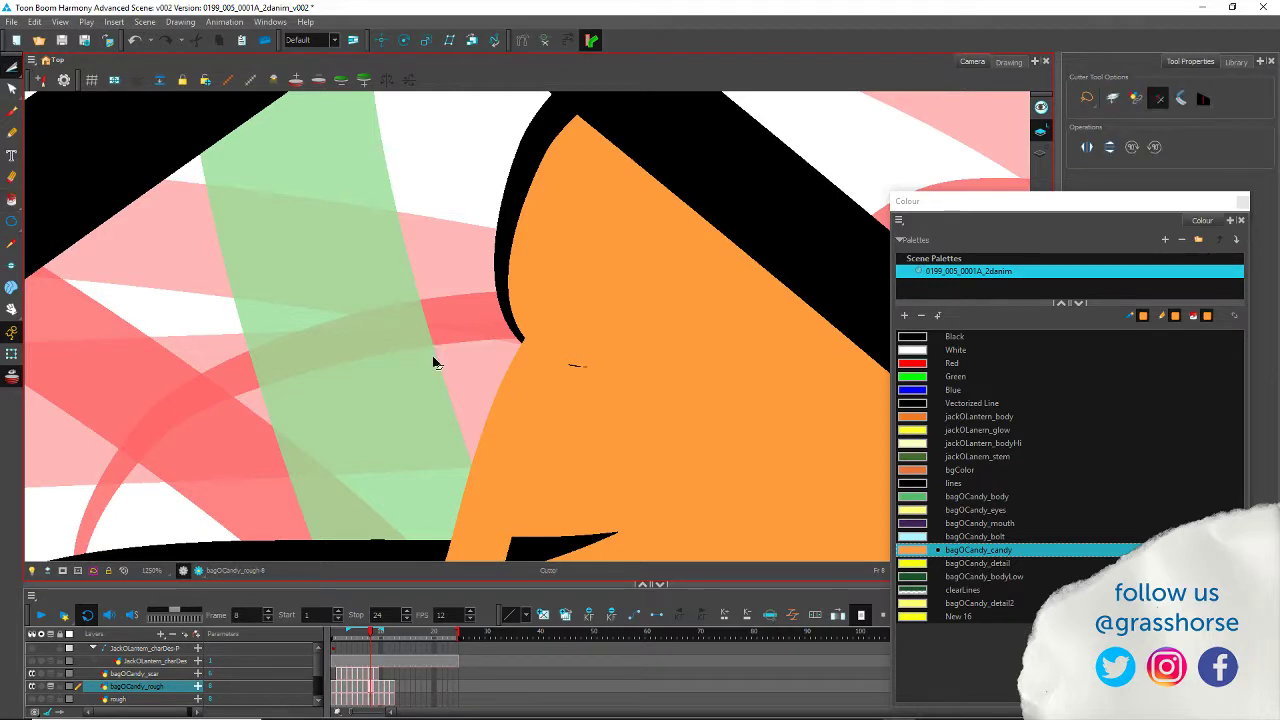
key(alt+s)
click(514, 416)
key(Delete)
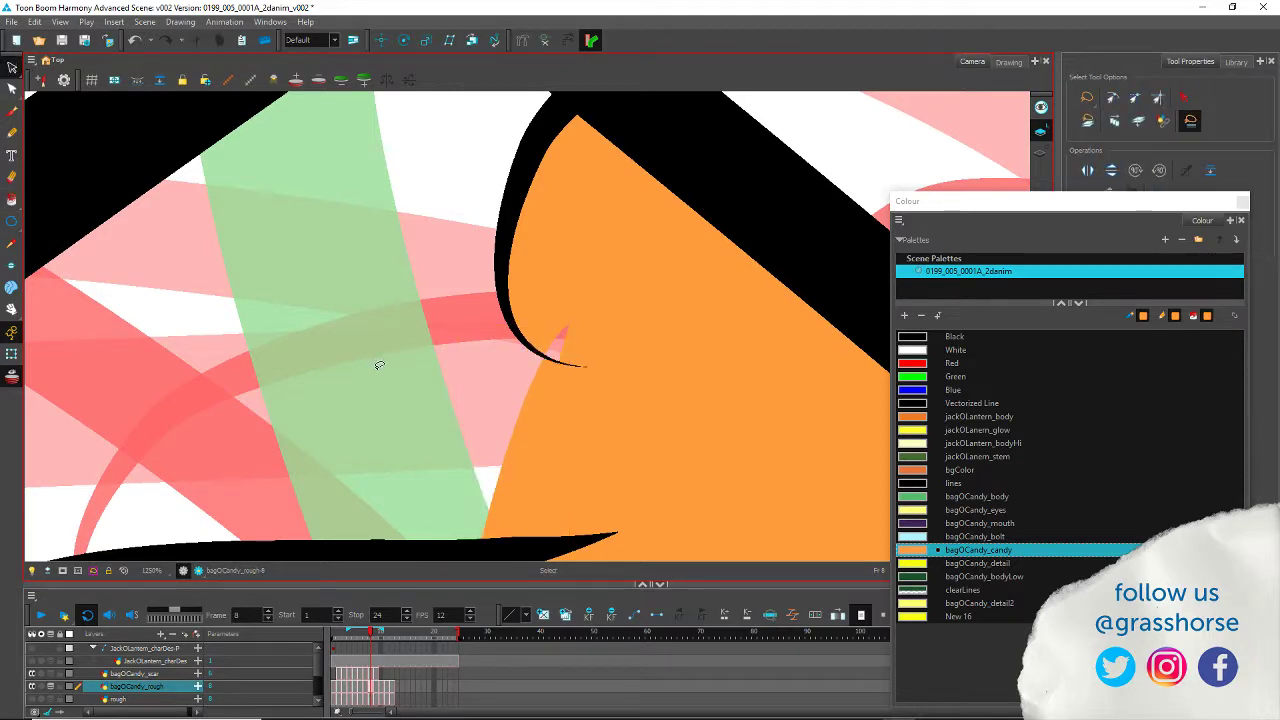
Step: Fill the sliver inside the curled candy outline on frame 8 and adjust the fill's contour where it meets the wrapper line below
click(11, 200)
click(555, 349)
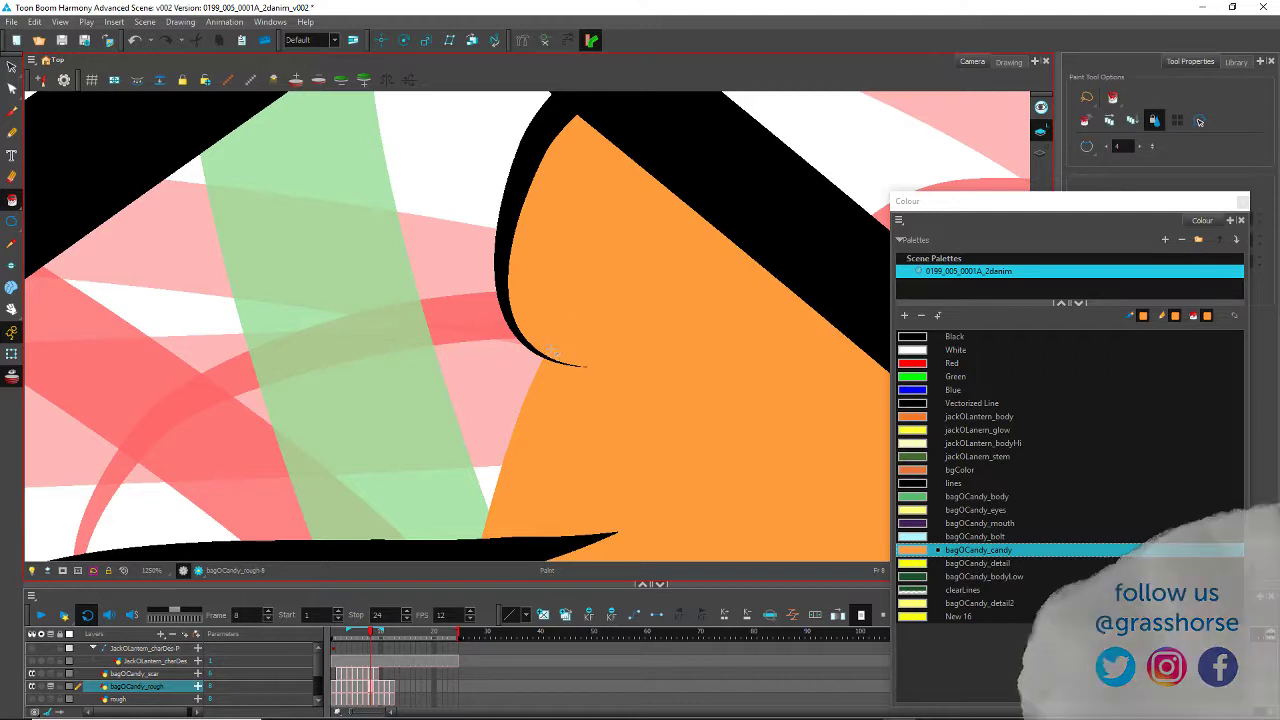
drag(470, 539, 492, 291)
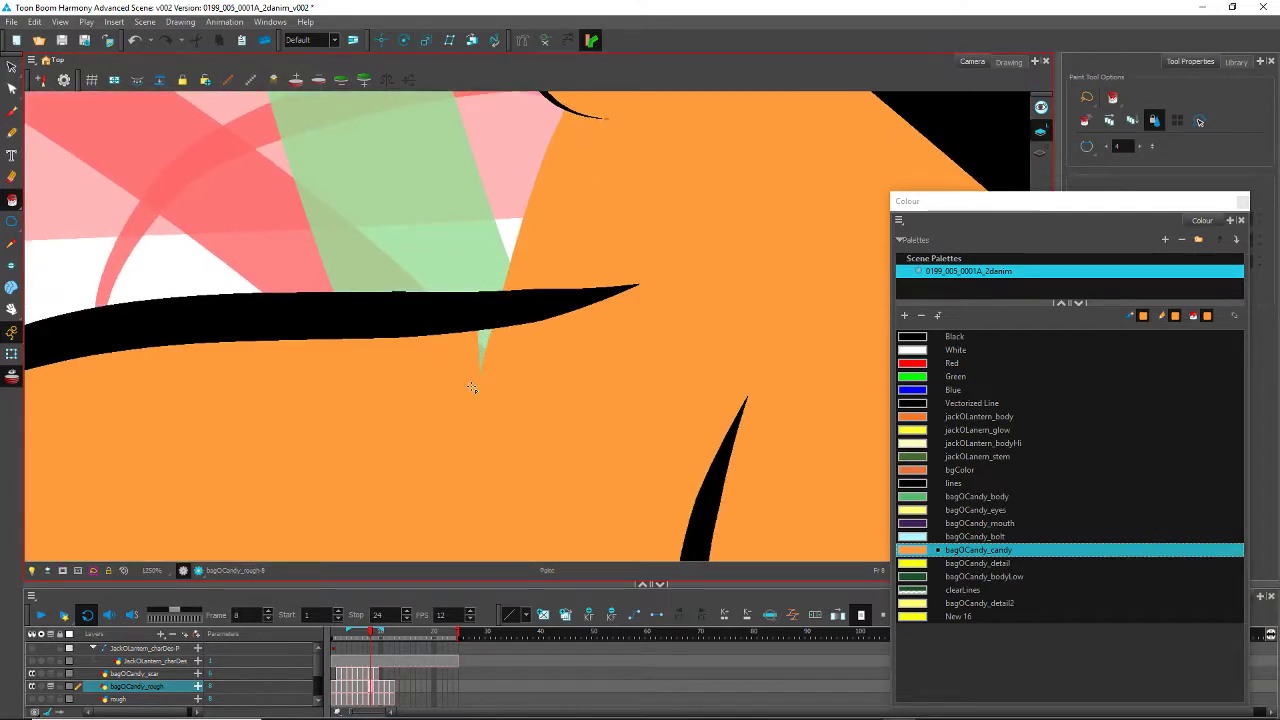
click(11, 90)
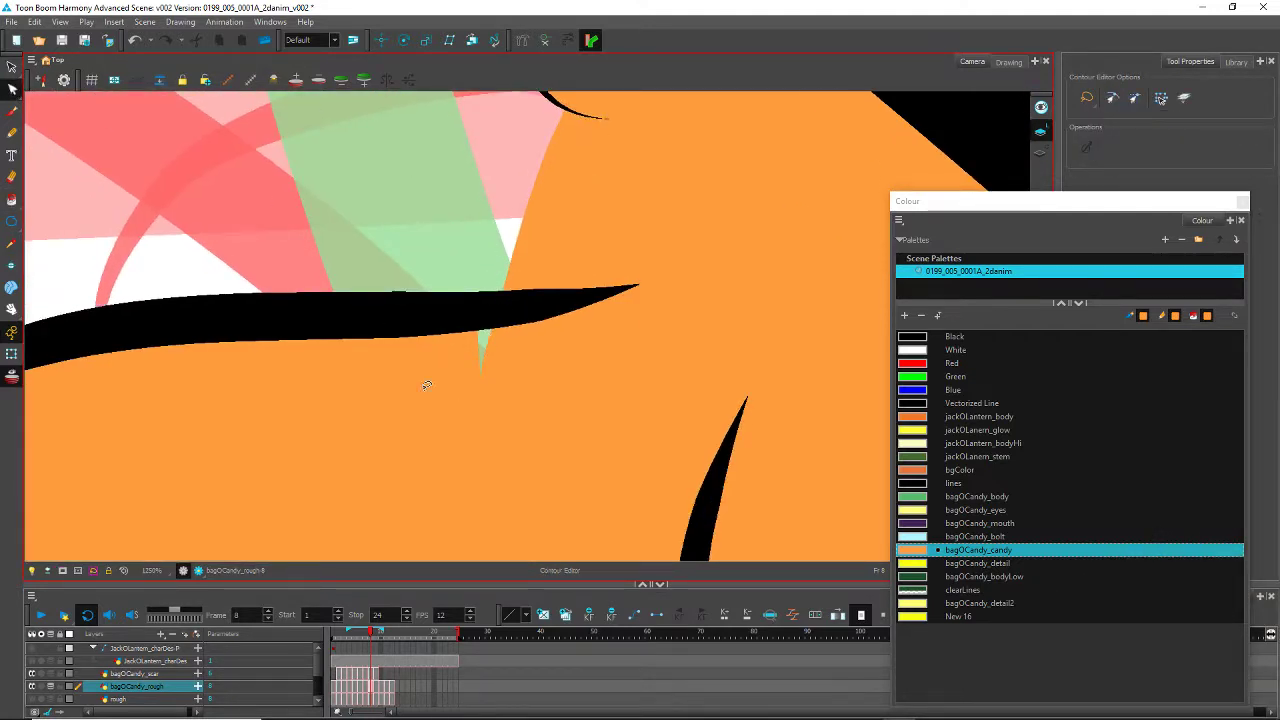
mouse_move(428, 388)
mouse_down()
mouse_move(448, 372)
mouse_move(432, 392)
mouse_up()
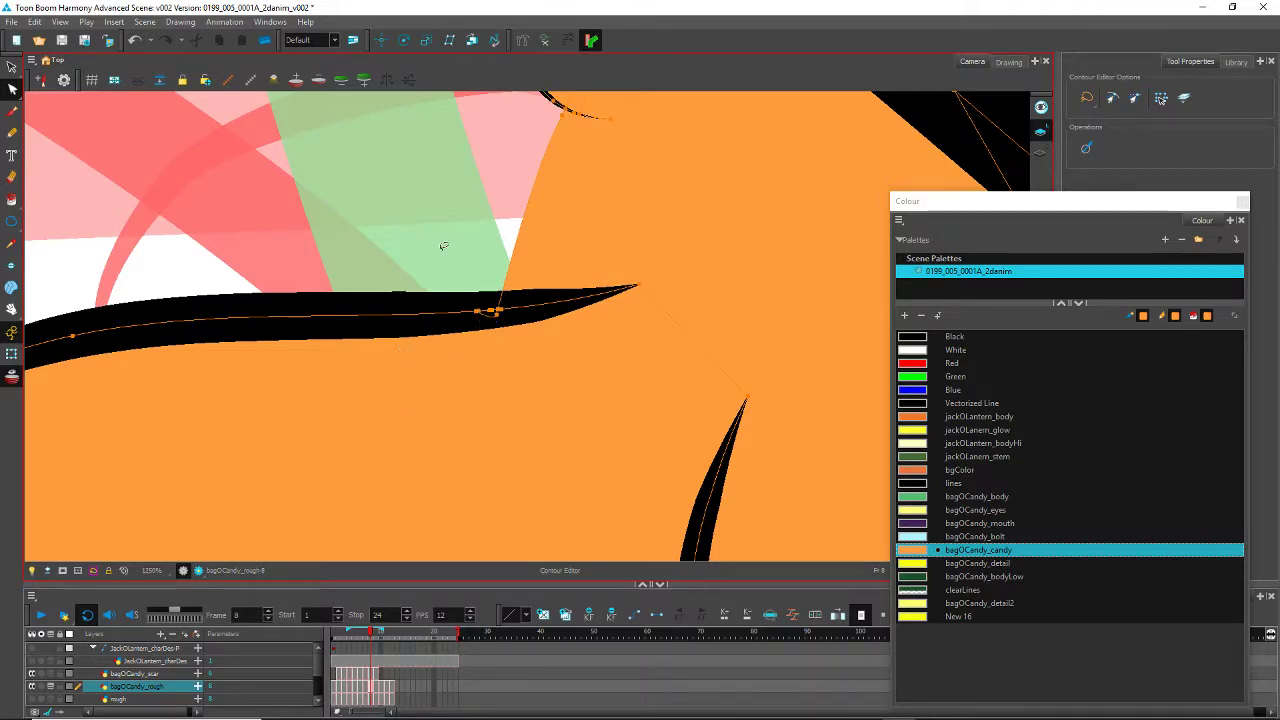
scroll(443, 245, down, 8)
drag(324, 341, 320, 349)
click(593, 309)
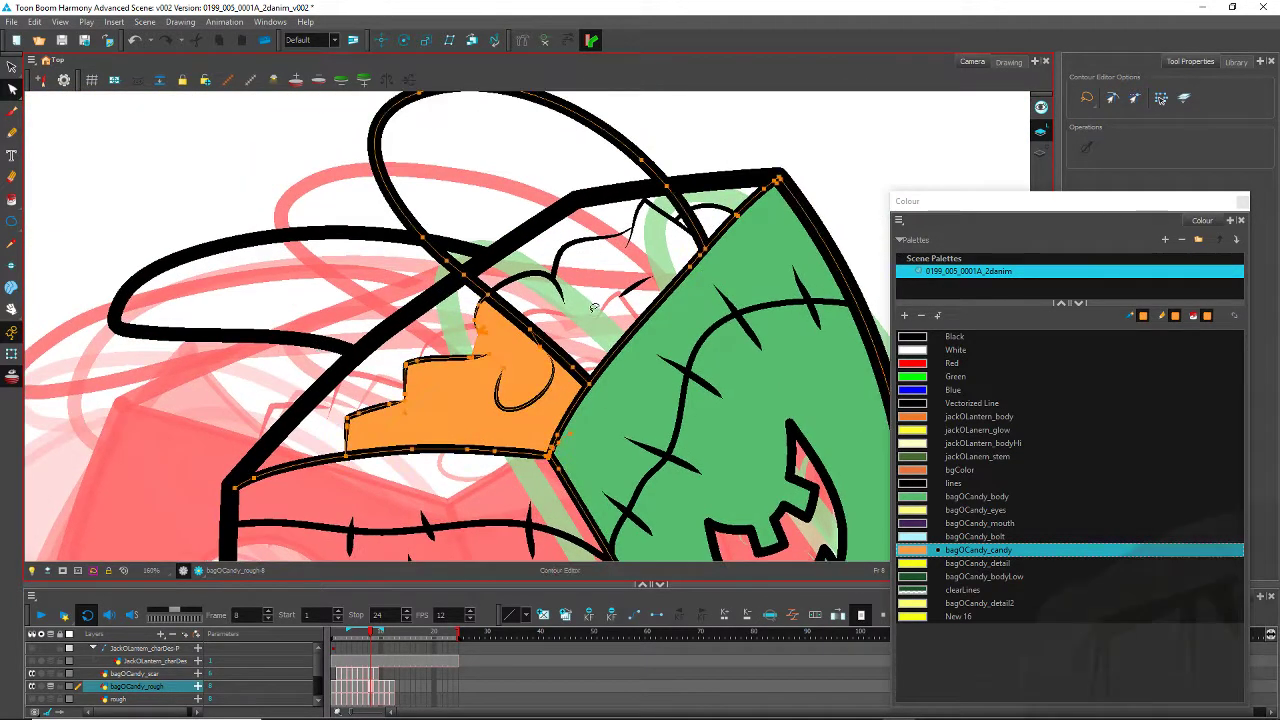
Step: Fill the remaining candies behind the bag's front handle on frame 8 with bagOCandy_candy
click(12, 200)
click(586, 340)
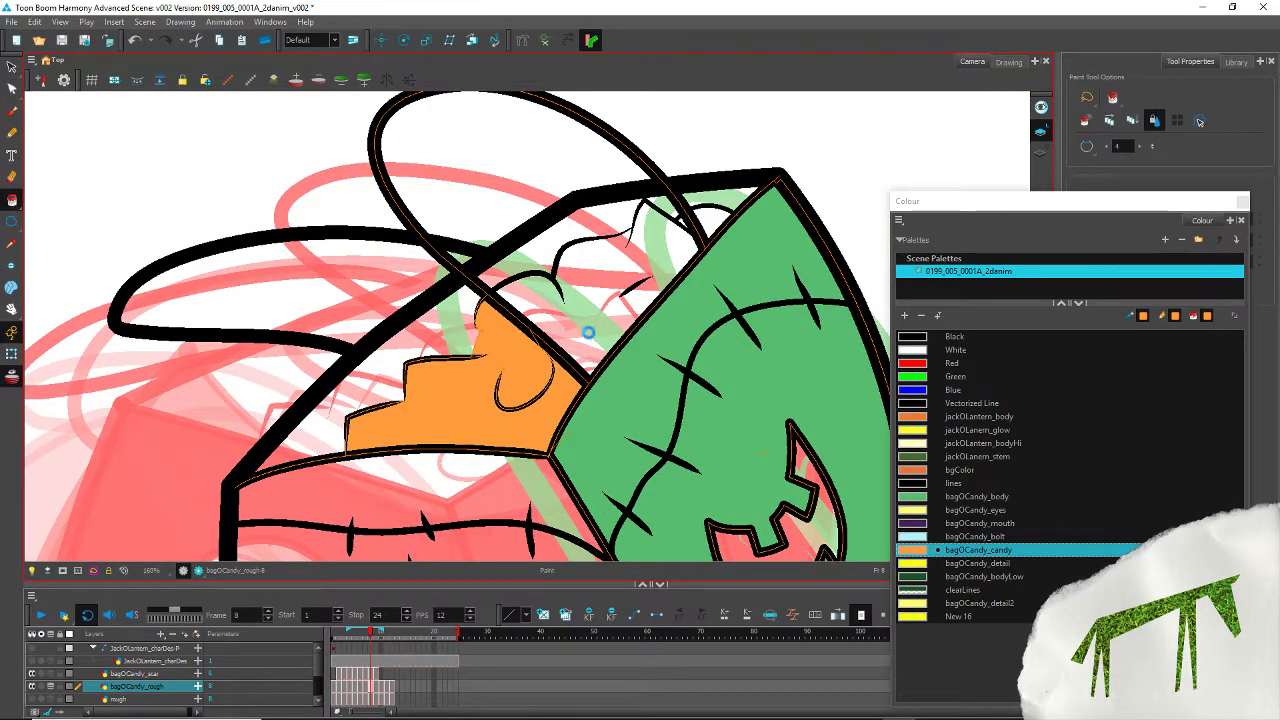
click(713, 214)
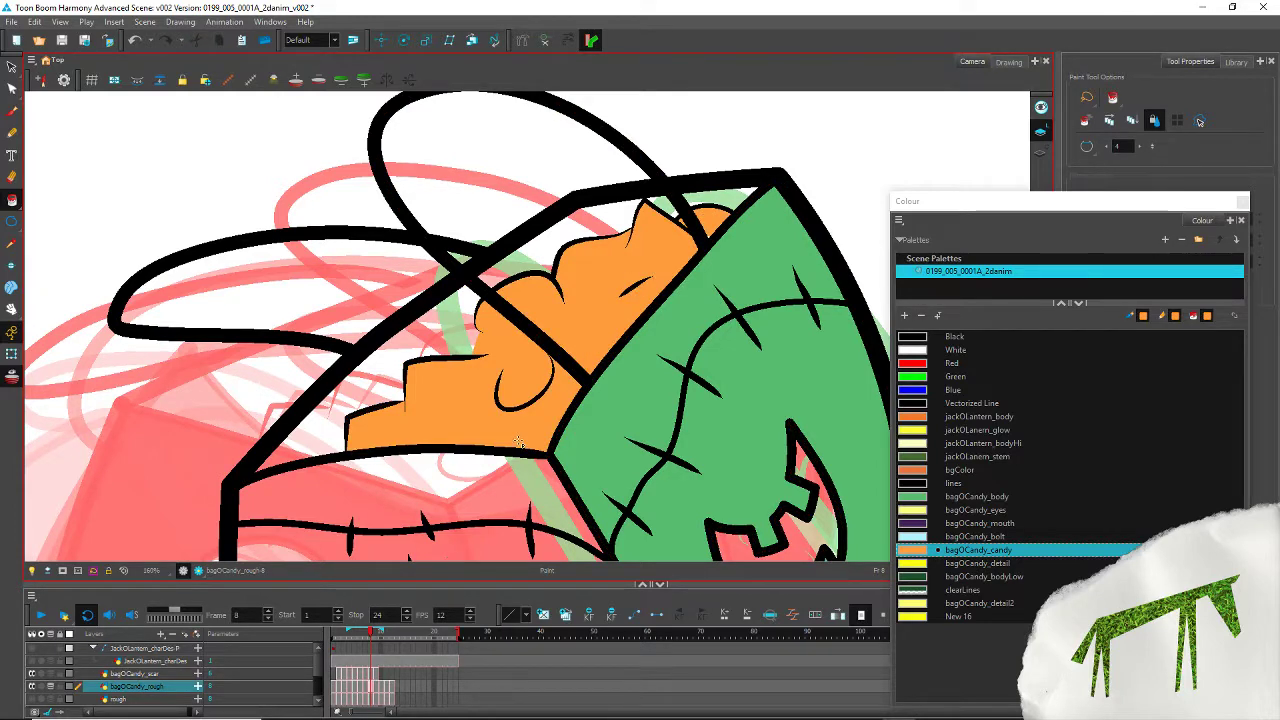
scroll(713, 212, up, 5)
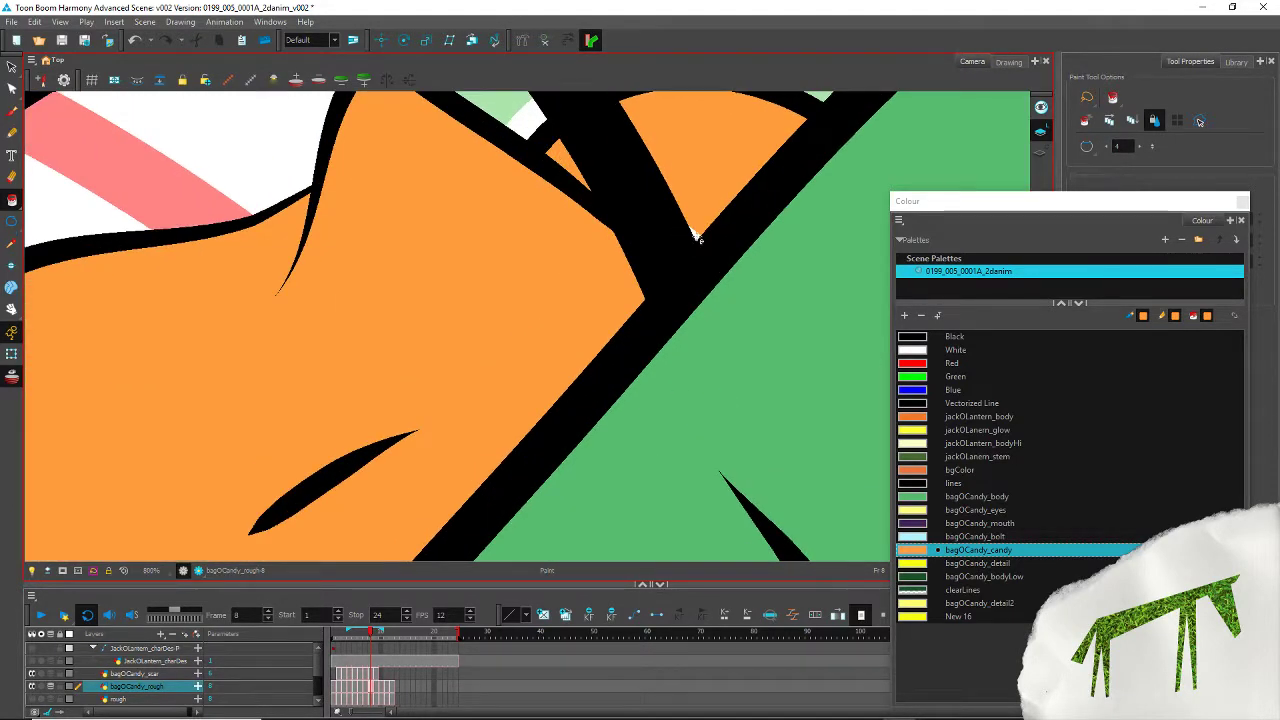
scroll(651, 273, down, 2)
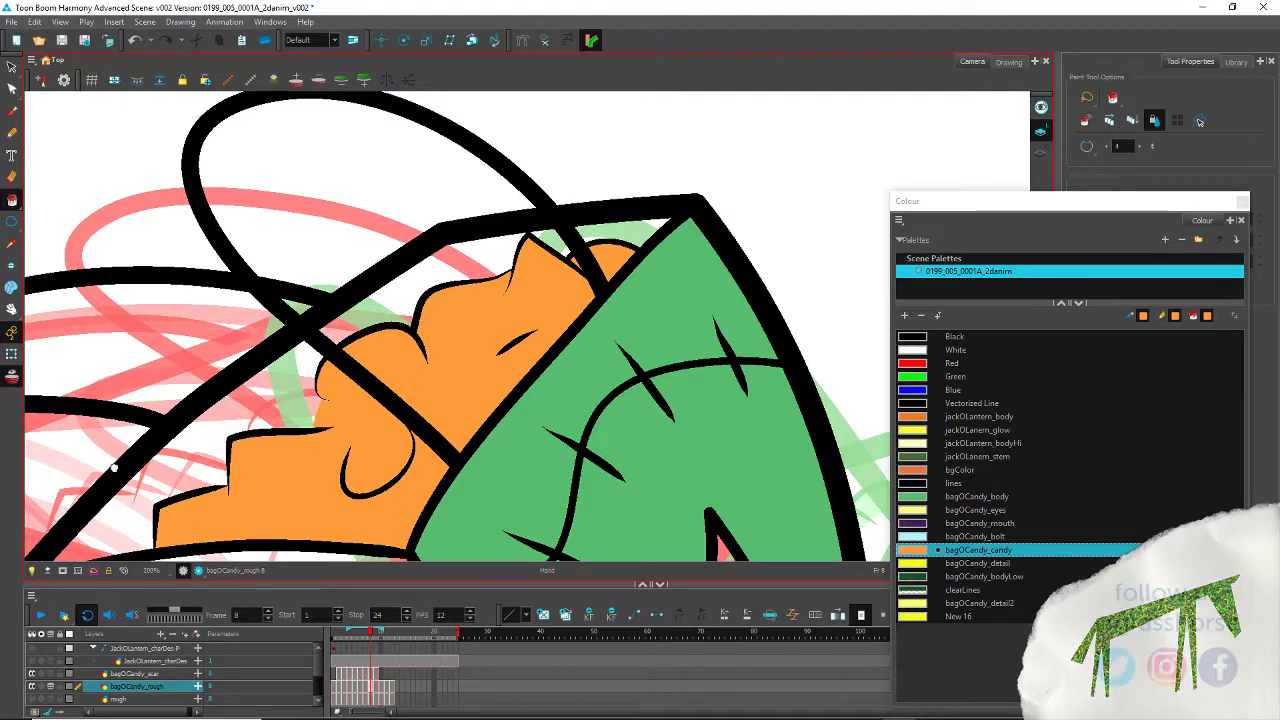
Step: Try to fill the inside of the bag behind the candies on frame 8 with bagOCandy_body, and undo those fills
drag(116, 466, 268, 384)
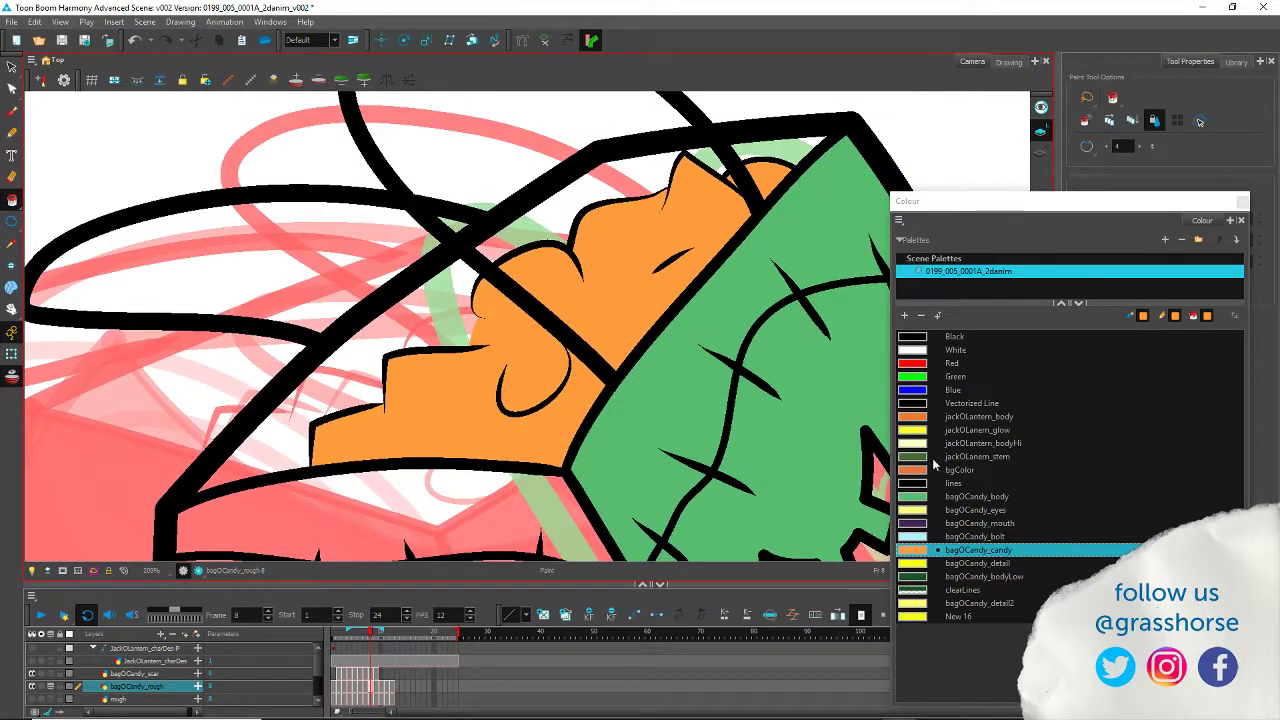
click(950, 498)
click(390, 336)
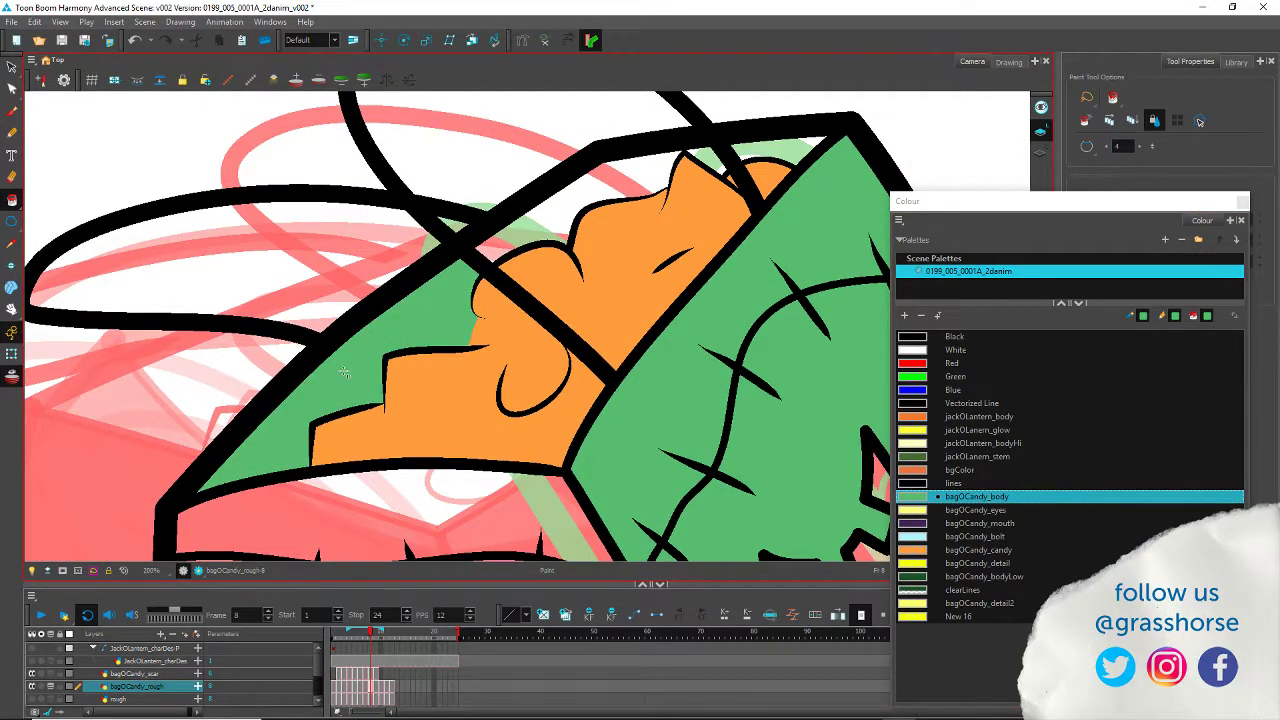
click(528, 214)
click(728, 145)
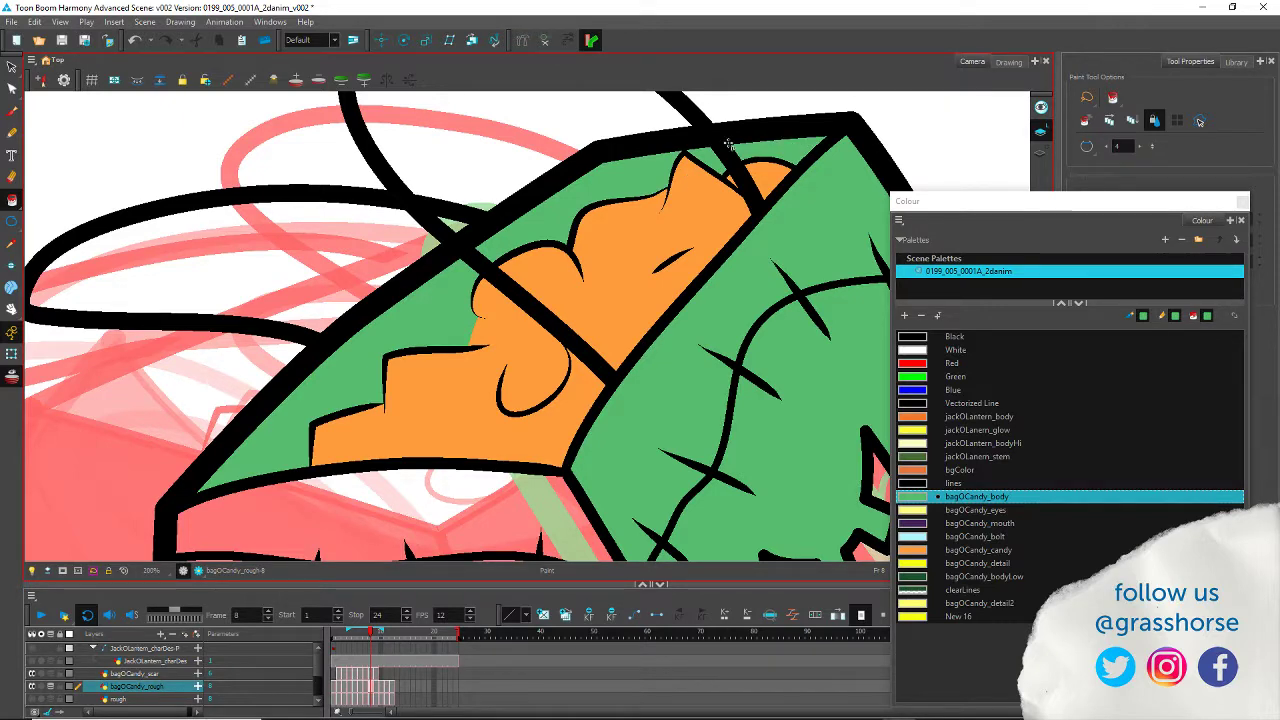
scroll(266, 460, down, 5)
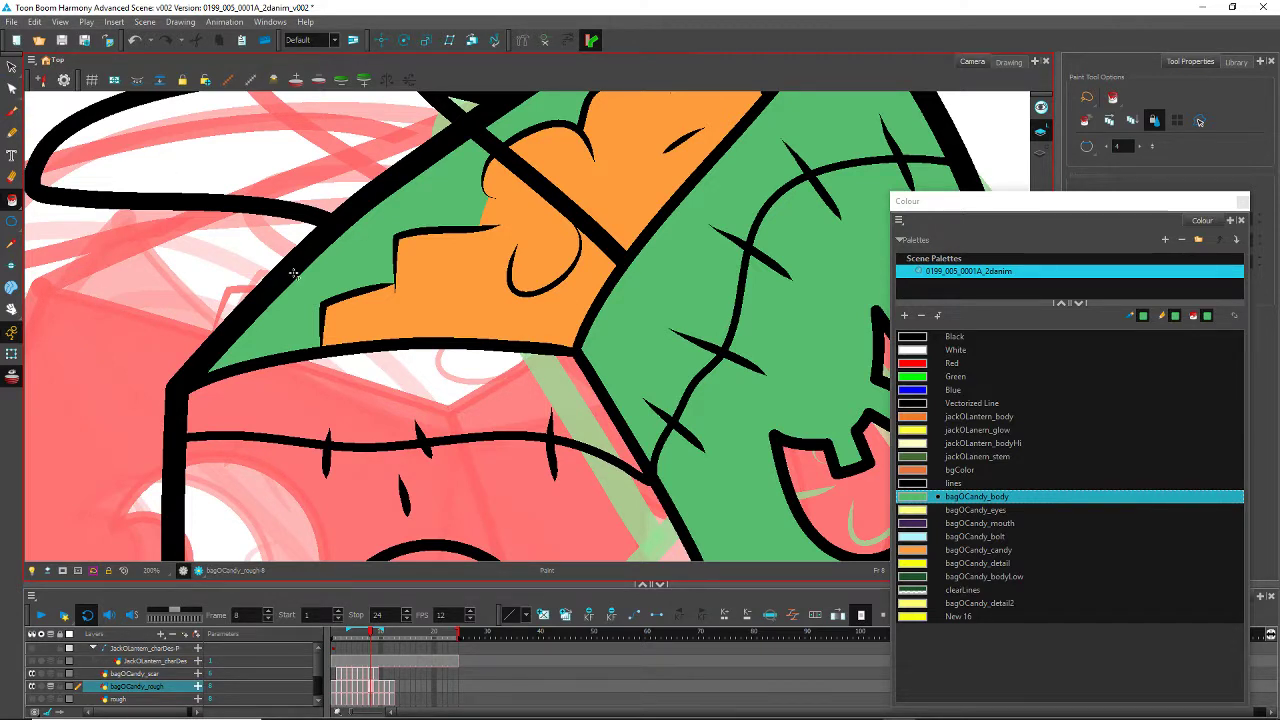
key(ctrl+z)
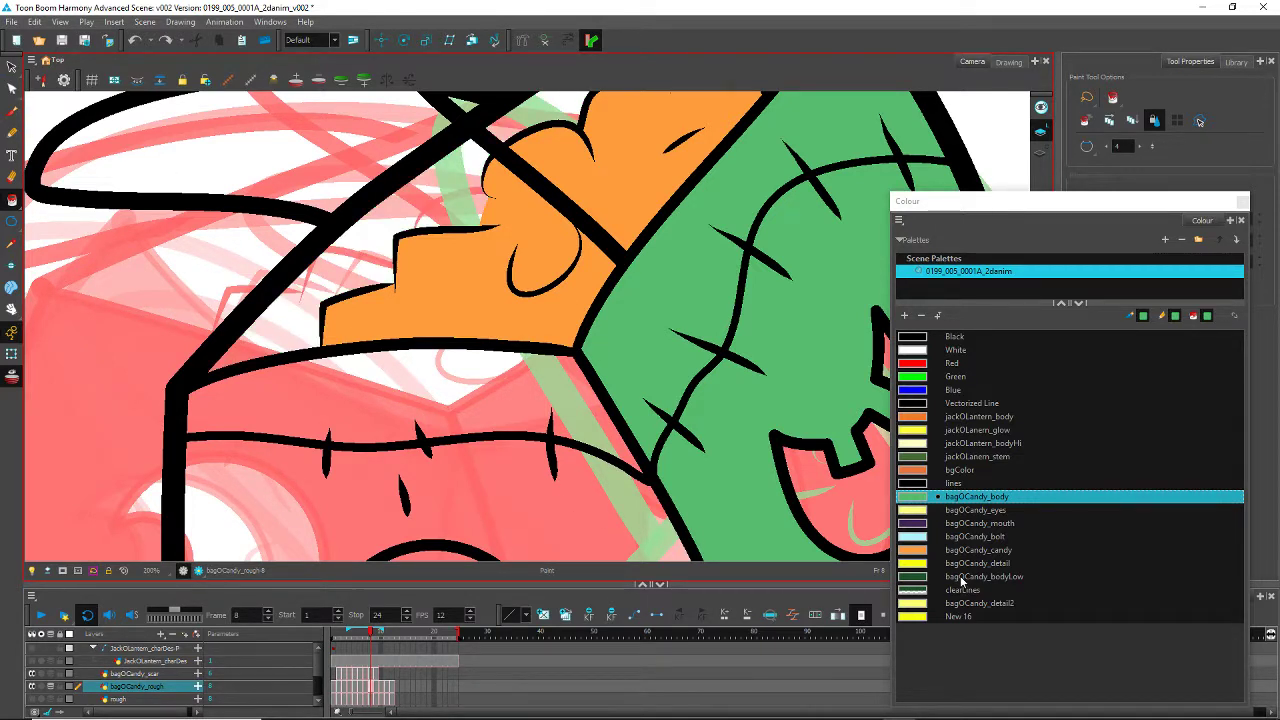
Step: Fill the inside of the bag behind the candies on frame 8 with bagOCandy_bodyLow
click(960, 577)
click(414, 274)
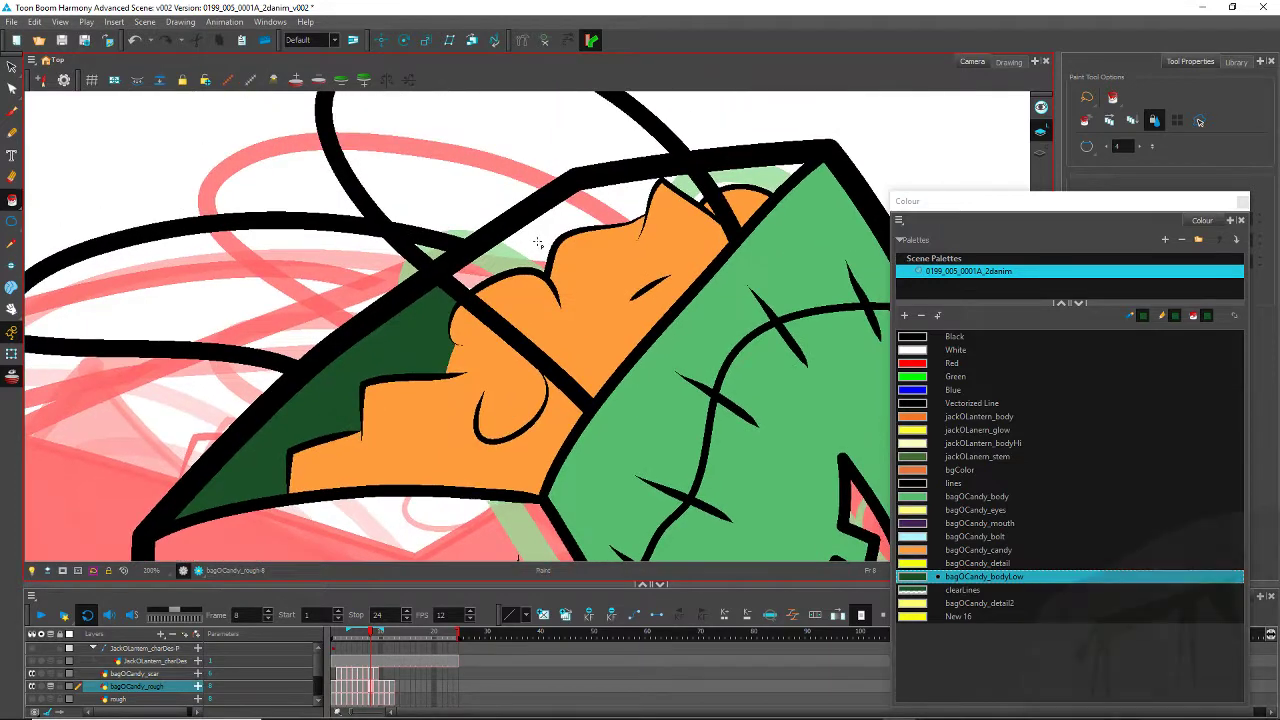
click(537, 243)
click(749, 178)
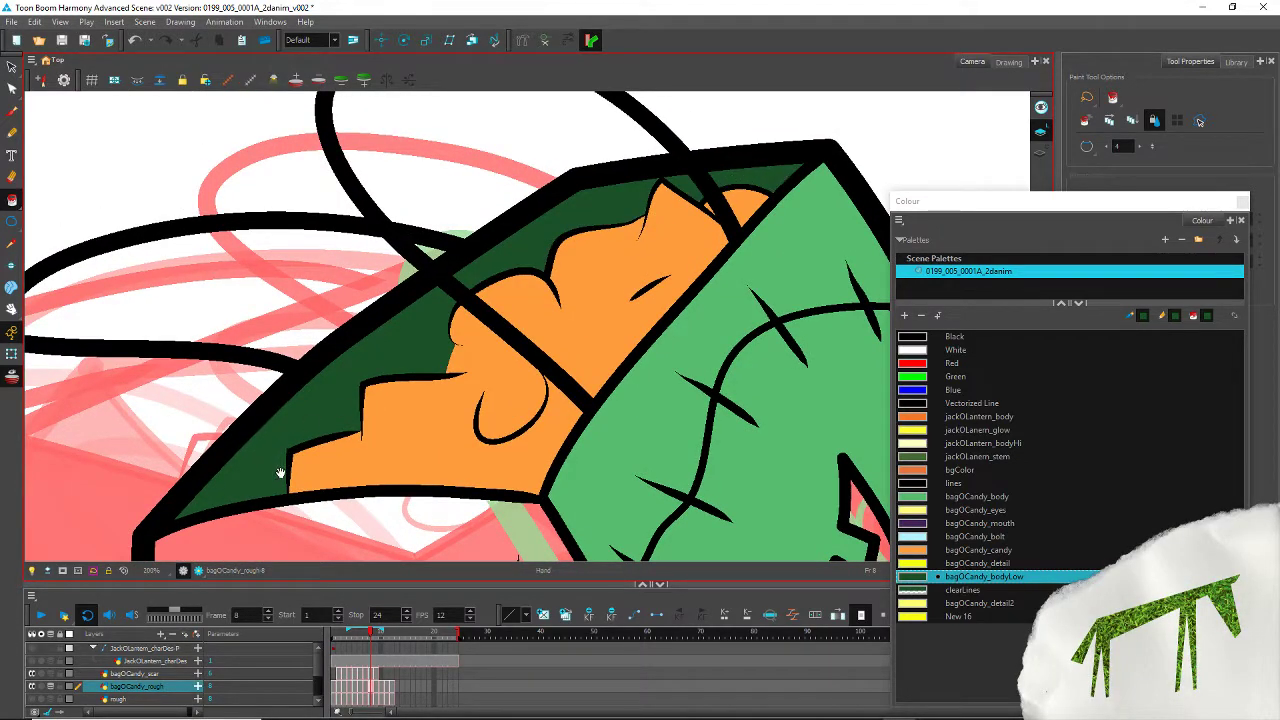
Step: Fill the eye side of the bag on frame 8 with bagOCandy_body
drag(281, 472, 317, 264)
click(967, 497)
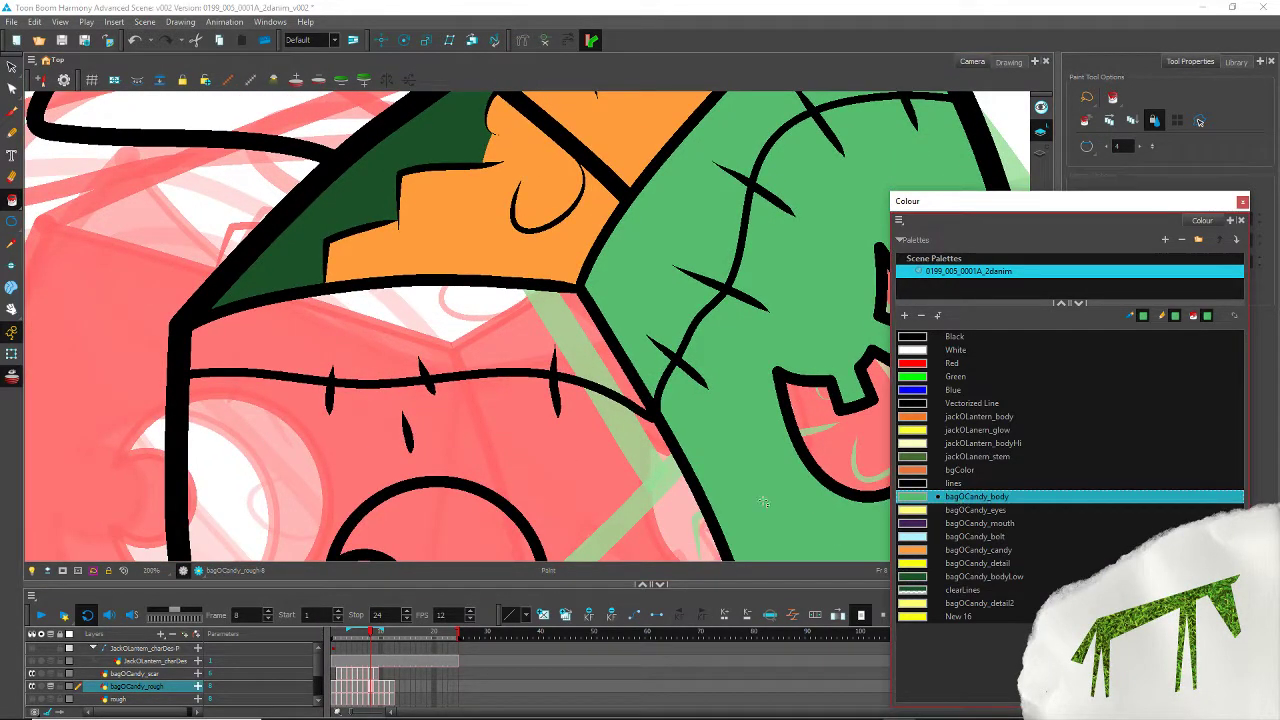
click(408, 432)
Step: Fill the eye side and the mouth side of the bag on frame 9 with bagOCandy_body
drag(320, 489, 201, 252)
click(634, 434)
mouse_move(590, 518)
mouse_down()
mouse_move(295, 147)
mouse_move(452, 266)
mouse_move(590, 555)
mouse_move(500, 574)
mouse_up()
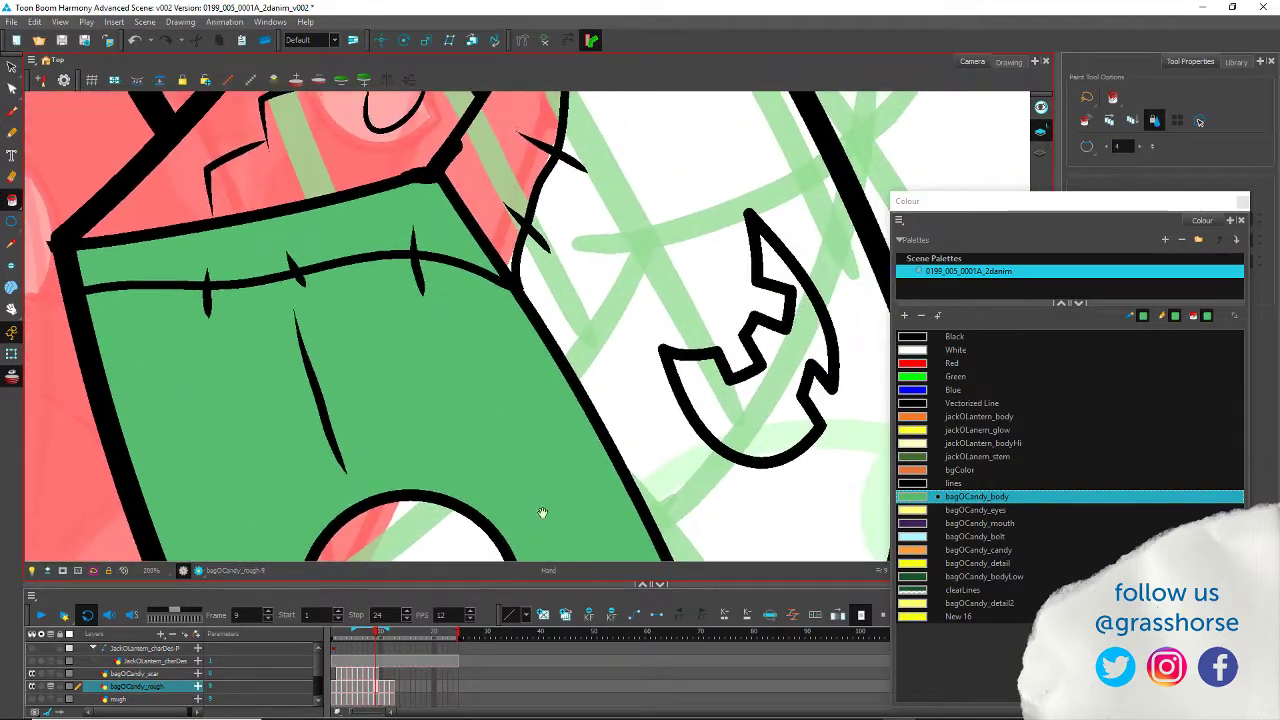
click(642, 389)
click(641, 389)
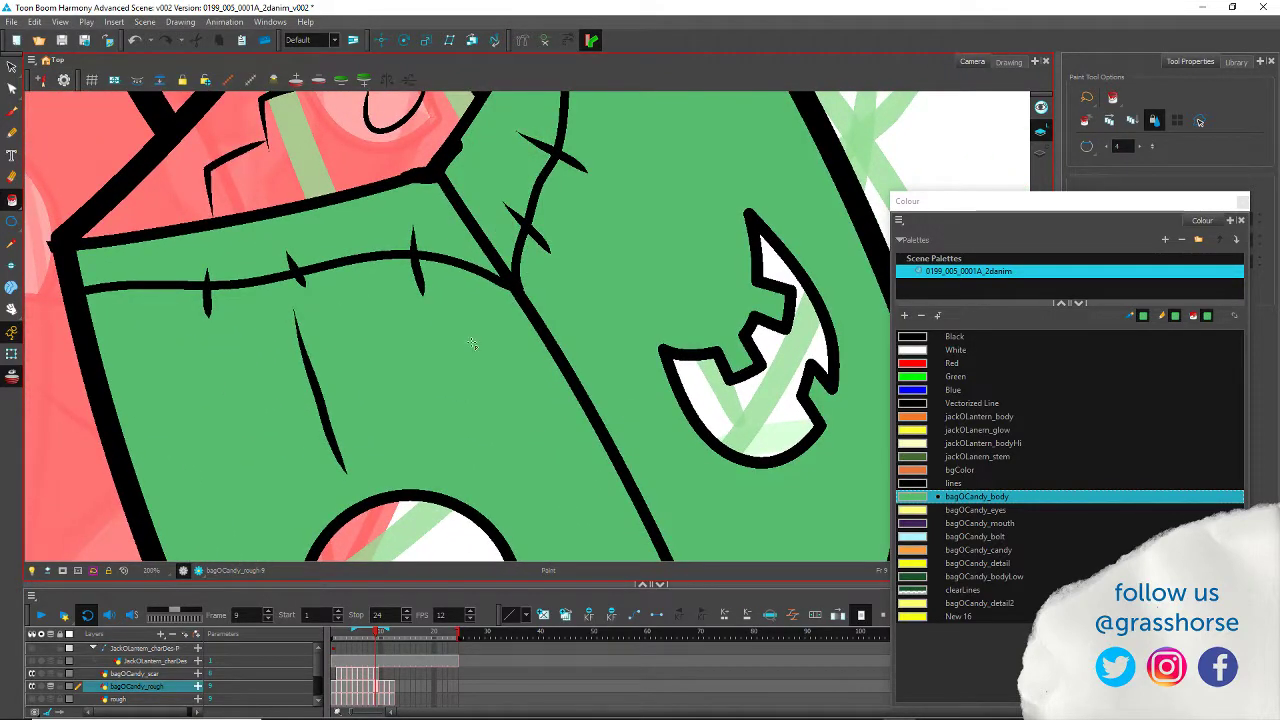
Step: Delete the stray stroke ends at the front and outer corners of the bag's opening on frame 9
click(11, 68)
click(428, 163)
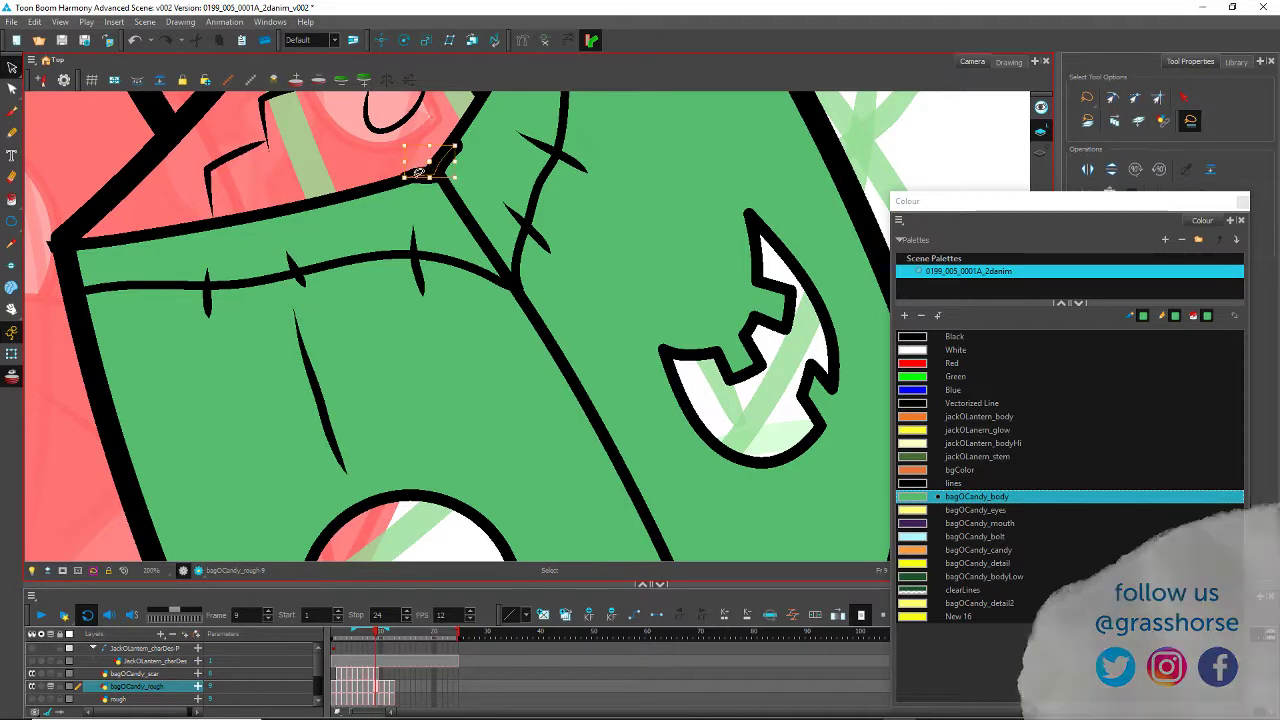
key(Delete)
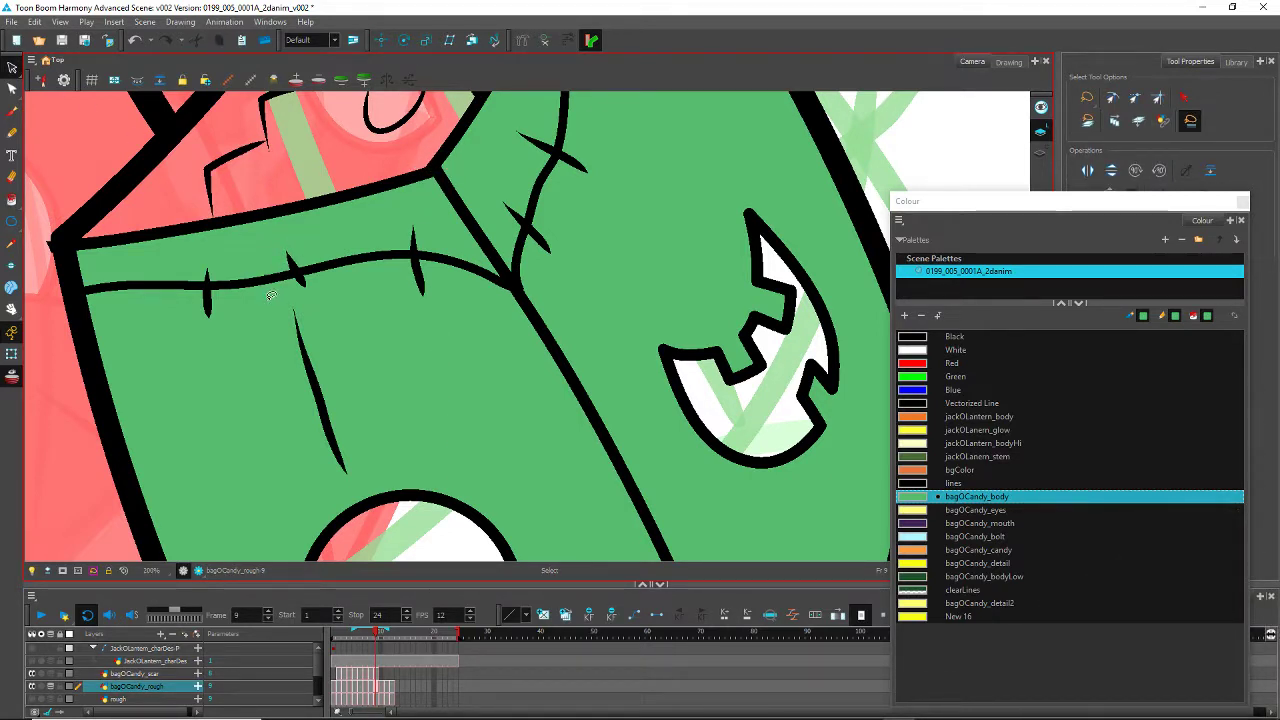
key(alt+t)
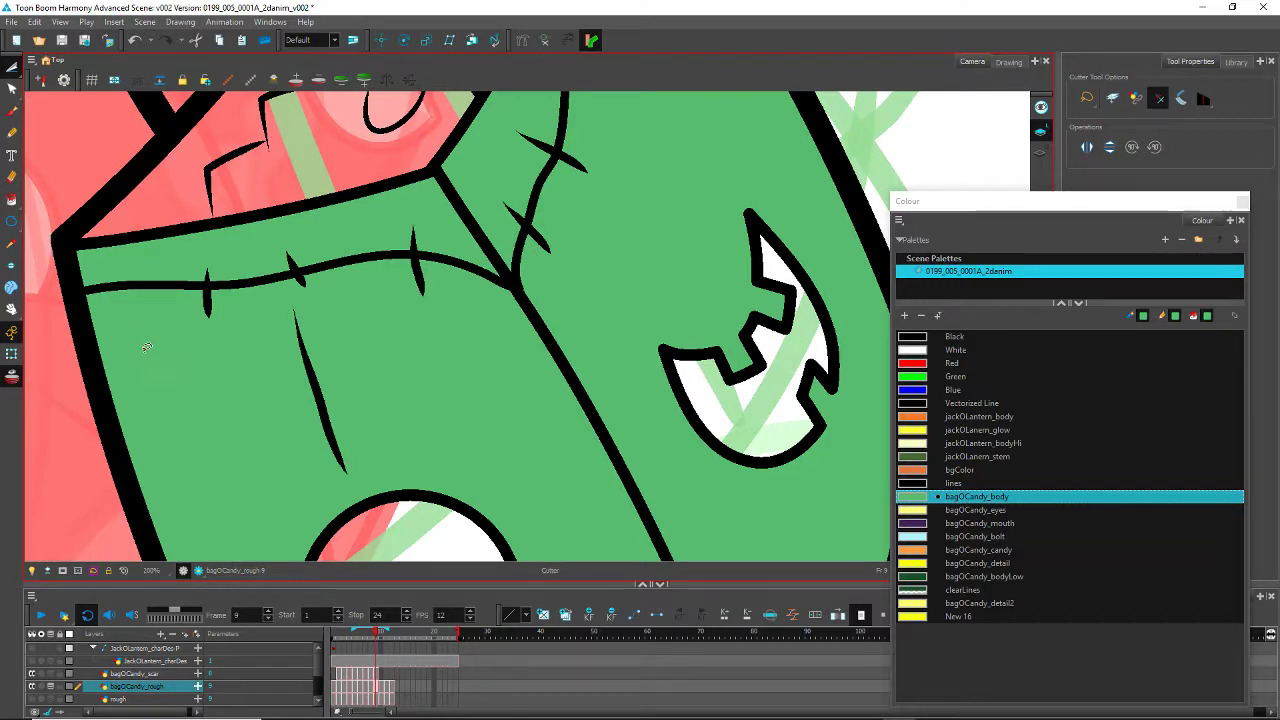
Step: Draw a short pencil stroke closing the gap in the front candies' outline on frame 9 and set its maximum size to 2
mouse_move(152, 202)
mouse_down()
mouse_move(322, 368)
mouse_move(266, 452)
mouse_up()
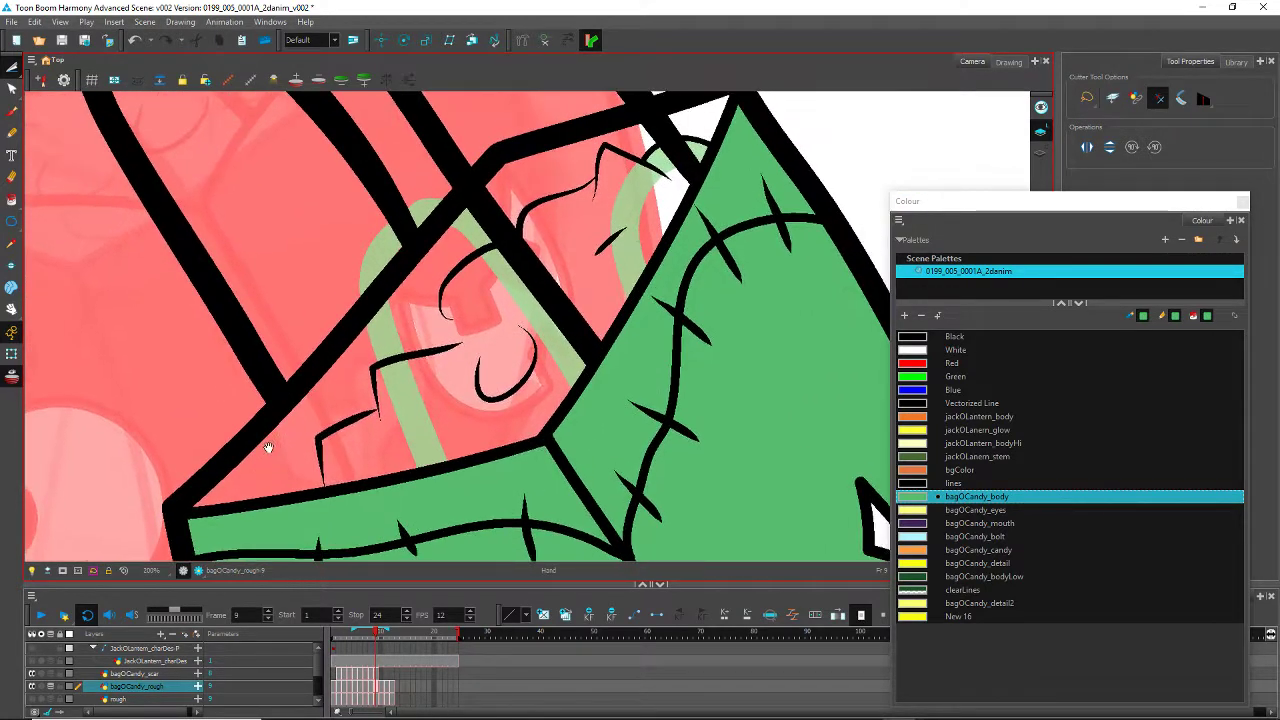
click(12, 132)
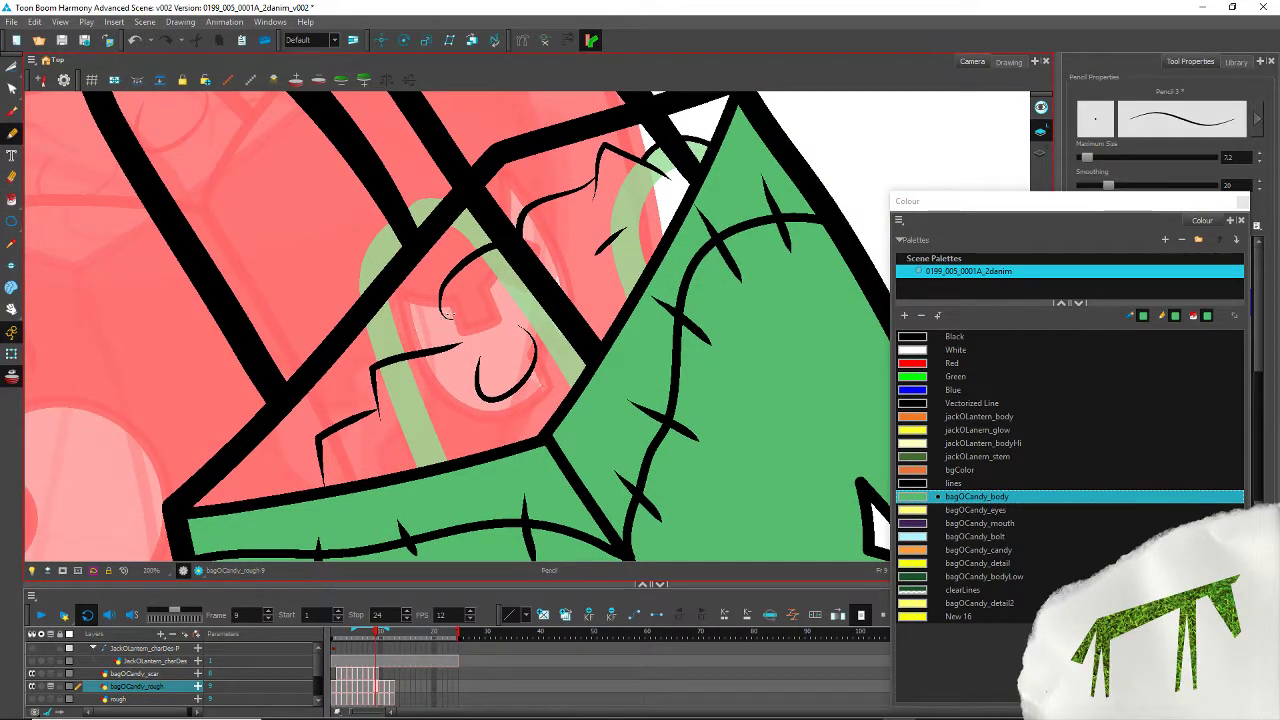
drag(449, 312, 441, 366)
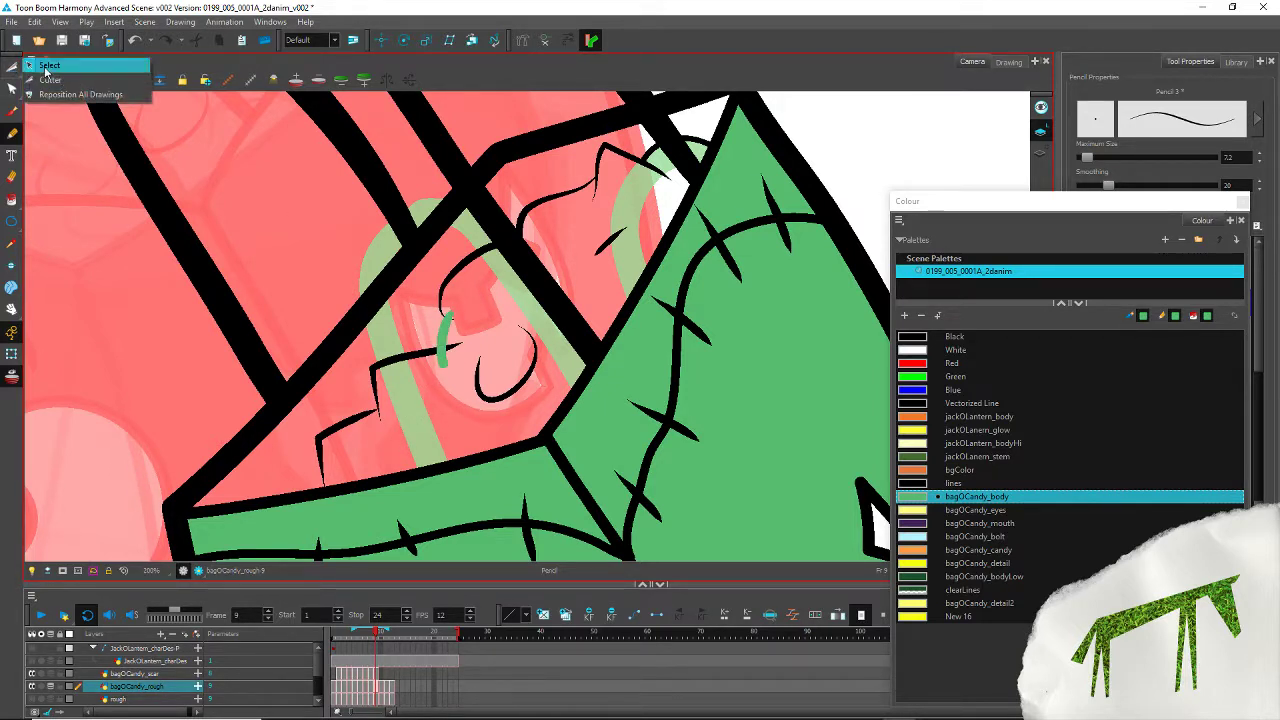
click(12, 67)
click(443, 335)
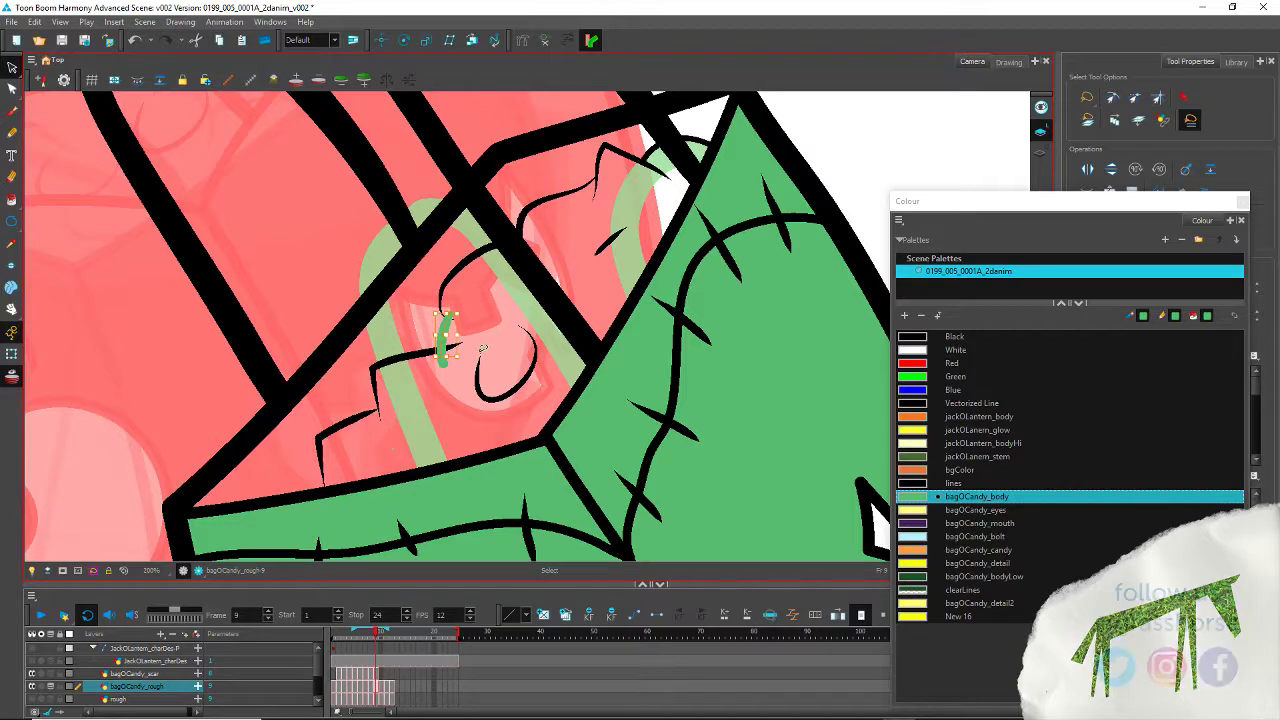
drag(940, 205, 1046, 299)
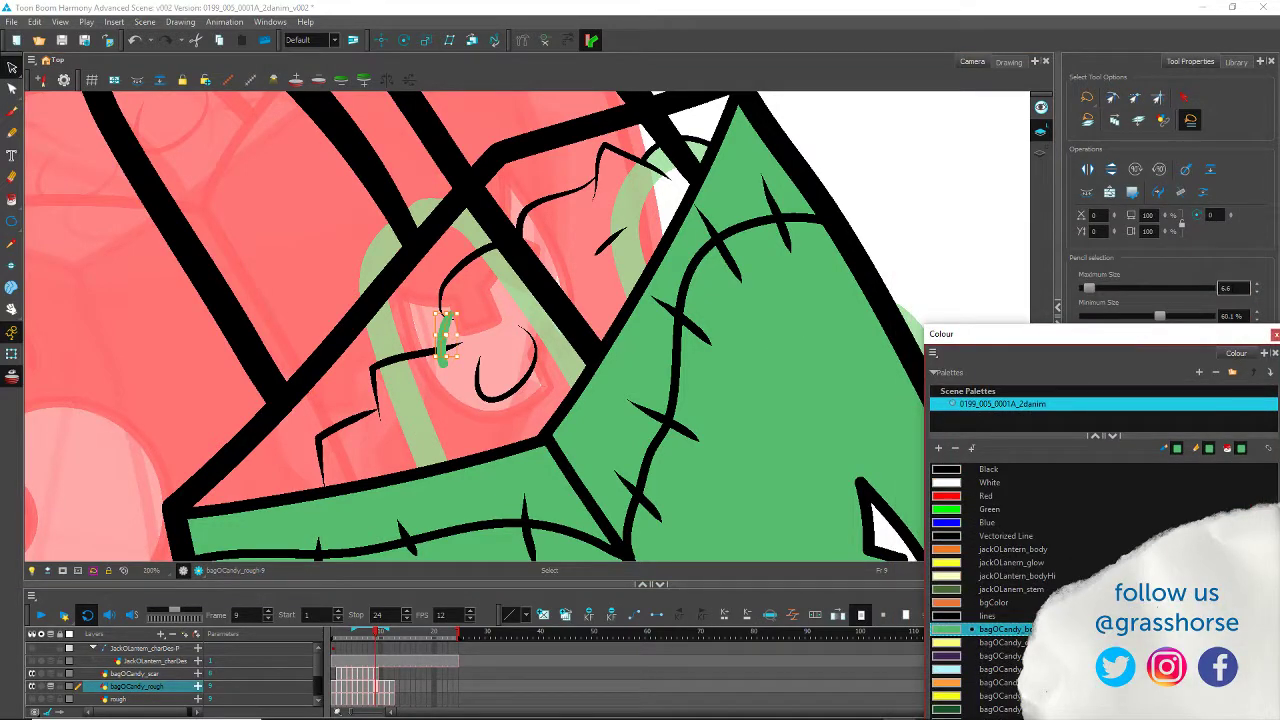
double_click(1227, 288)
text(2)
key(Return)
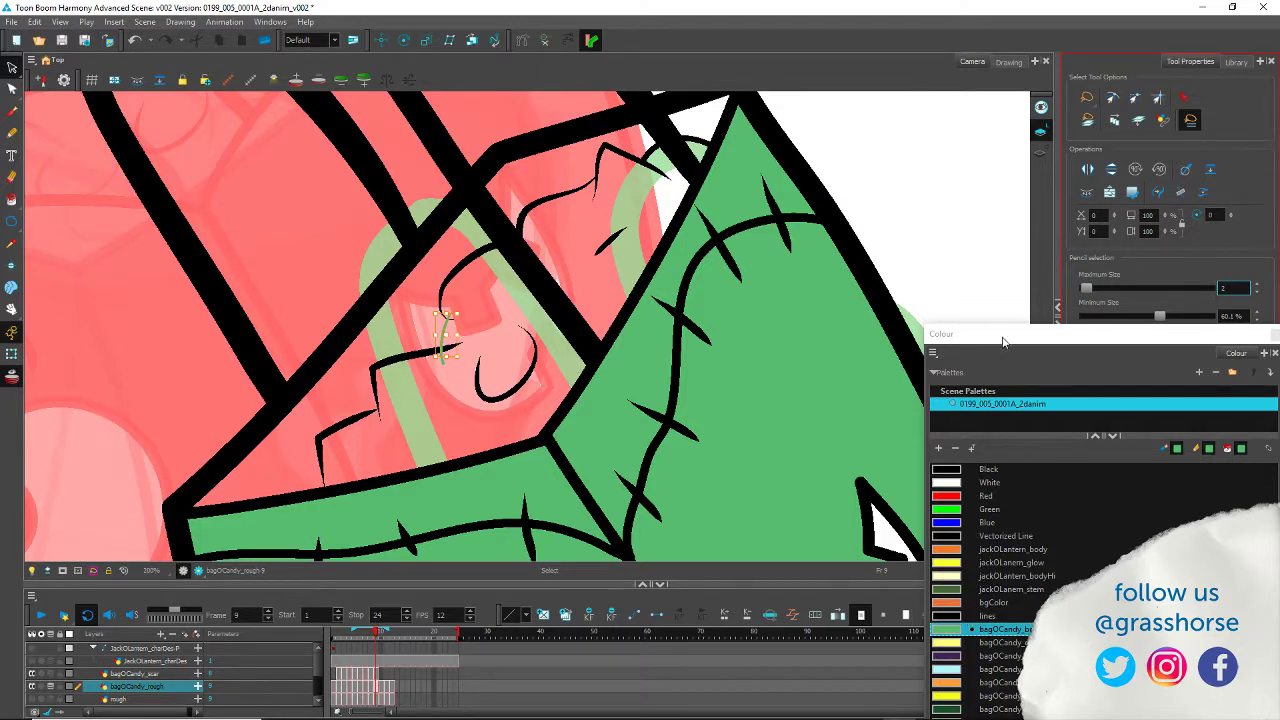
Step: Recolour the closing stroke with clearLines and delete its stray end below the candy outline
drag(1004, 337, 976, 197)
click(962, 588)
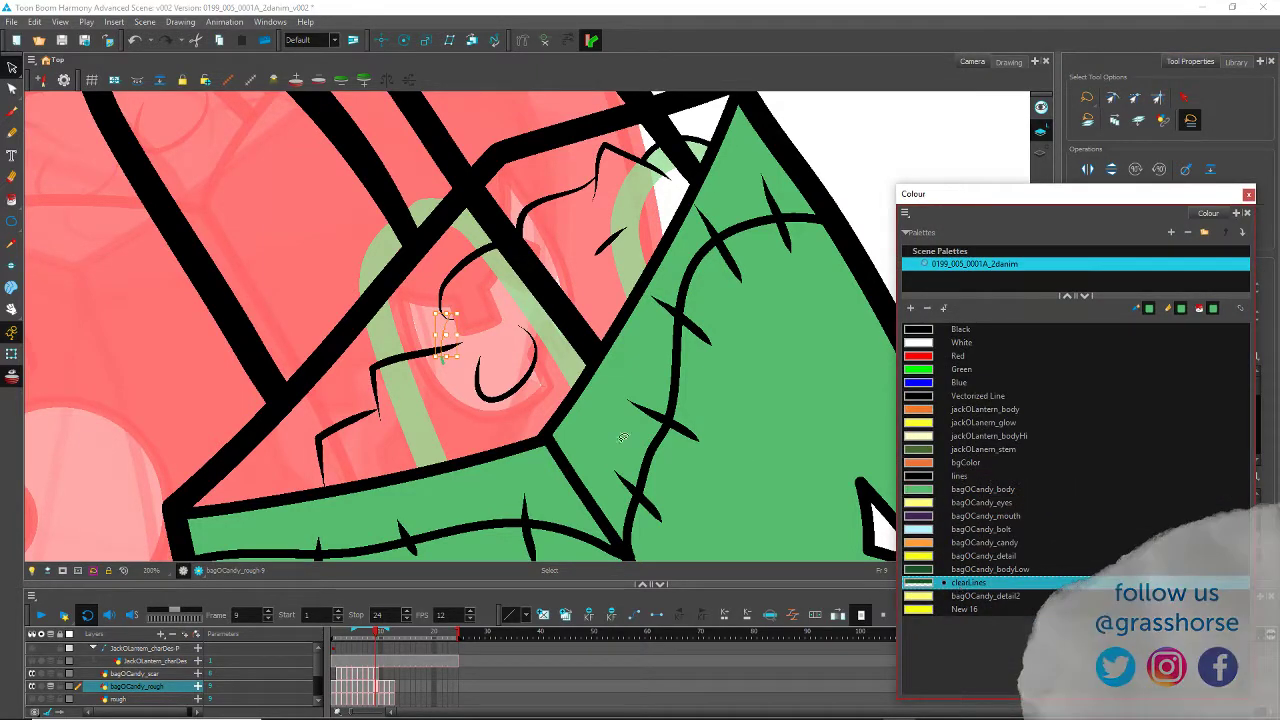
scroll(443, 376, up, 3)
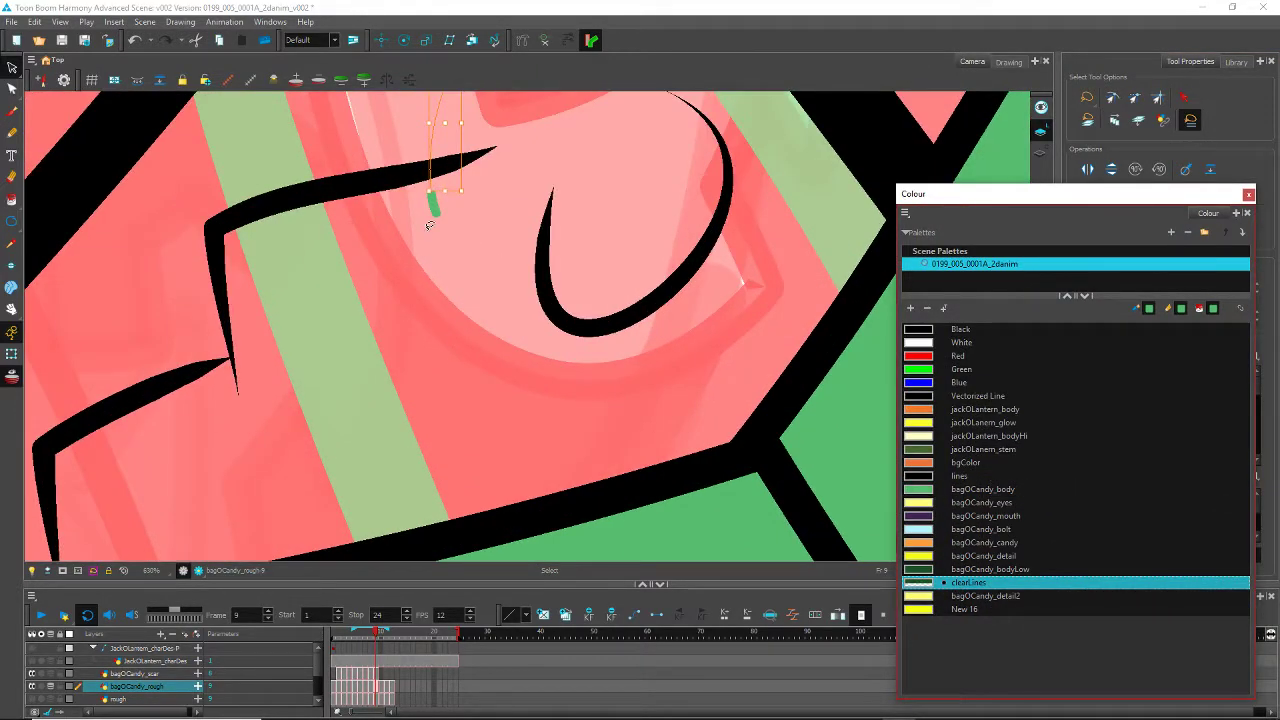
mouse_move(432, 224)
mouse_down()
mouse_move(440, 206)
mouse_move(415, 204)
mouse_up()
key(Delete)
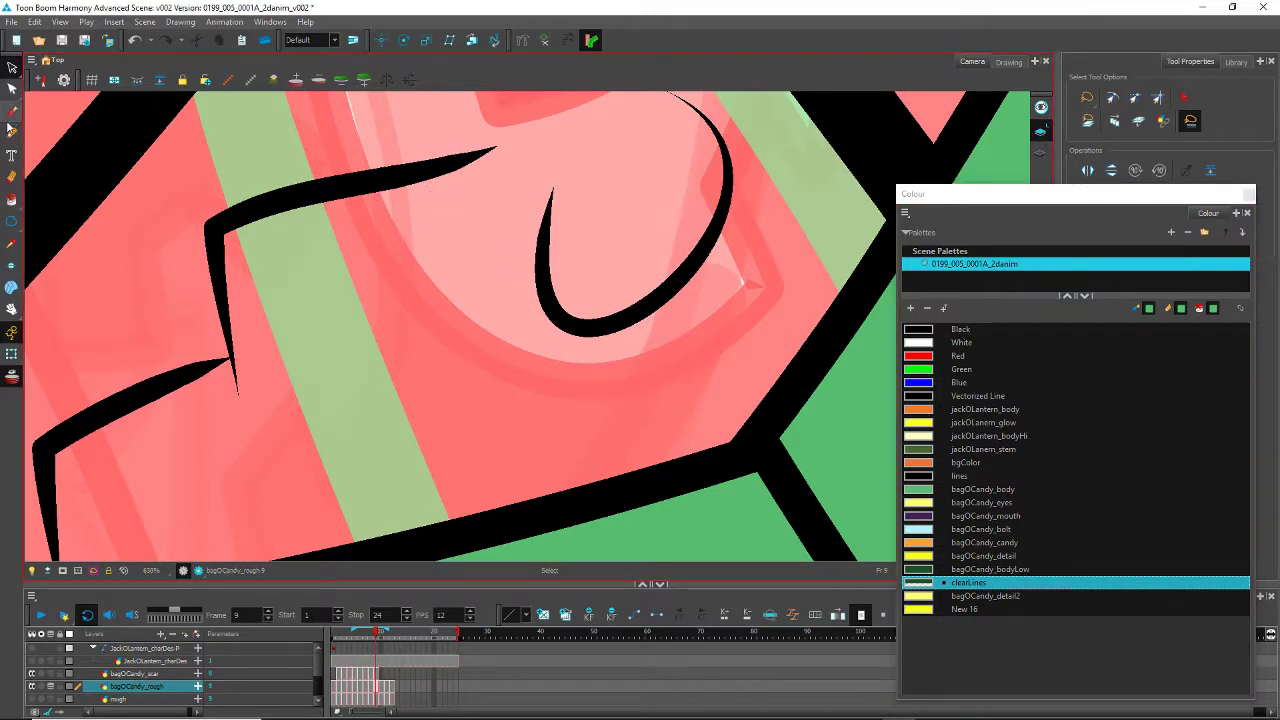
Step: Fill the front candies on frame 9 with bagOCandy_candy
click(12, 201)
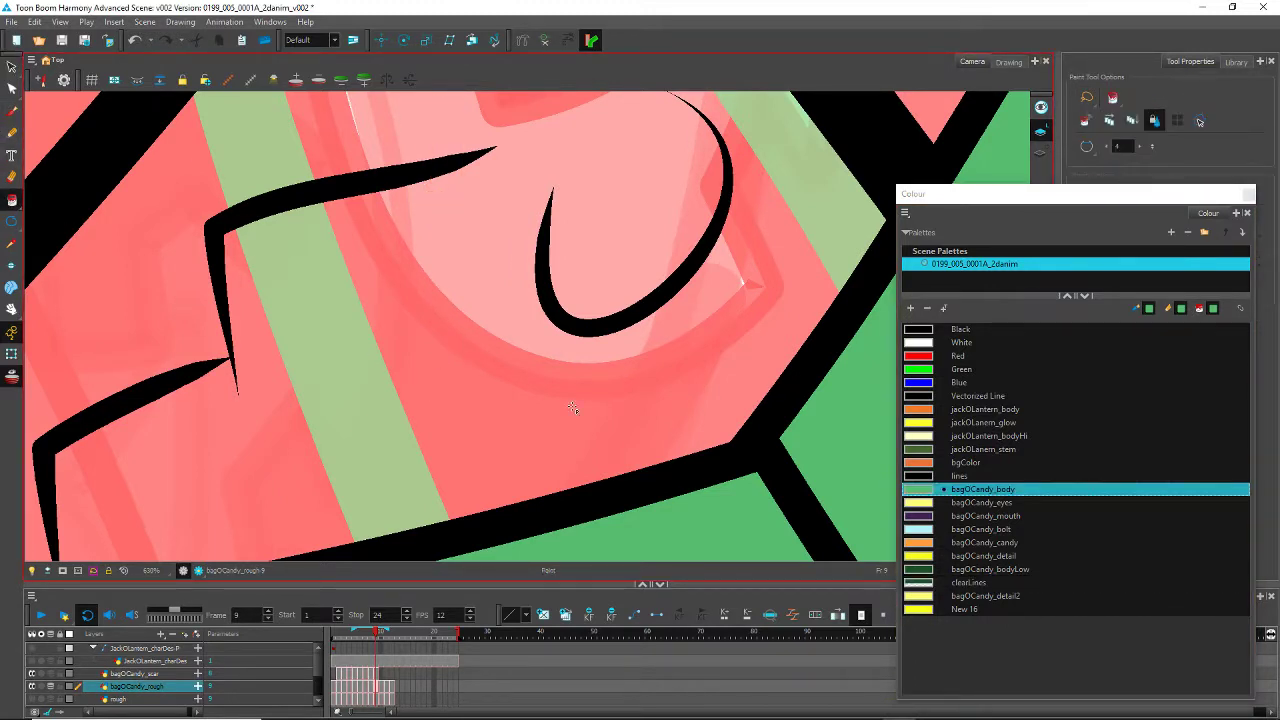
click(965, 545)
click(488, 245)
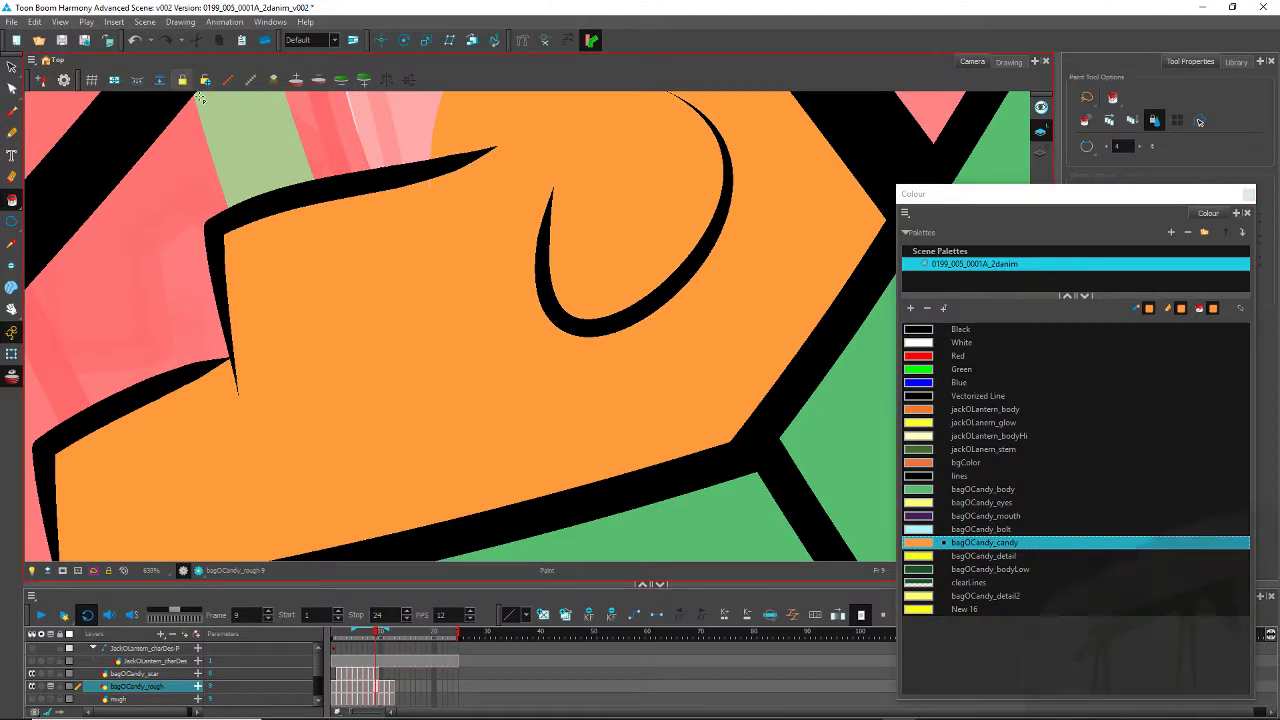
Step: Try to fill the unpainted sliver beneath the candy outline with bagOCandy_candy, and undo the fill
scroll(262, 200, down, 6)
scroll(300, 196, up, 8)
scroll(302, 306, up, 3)
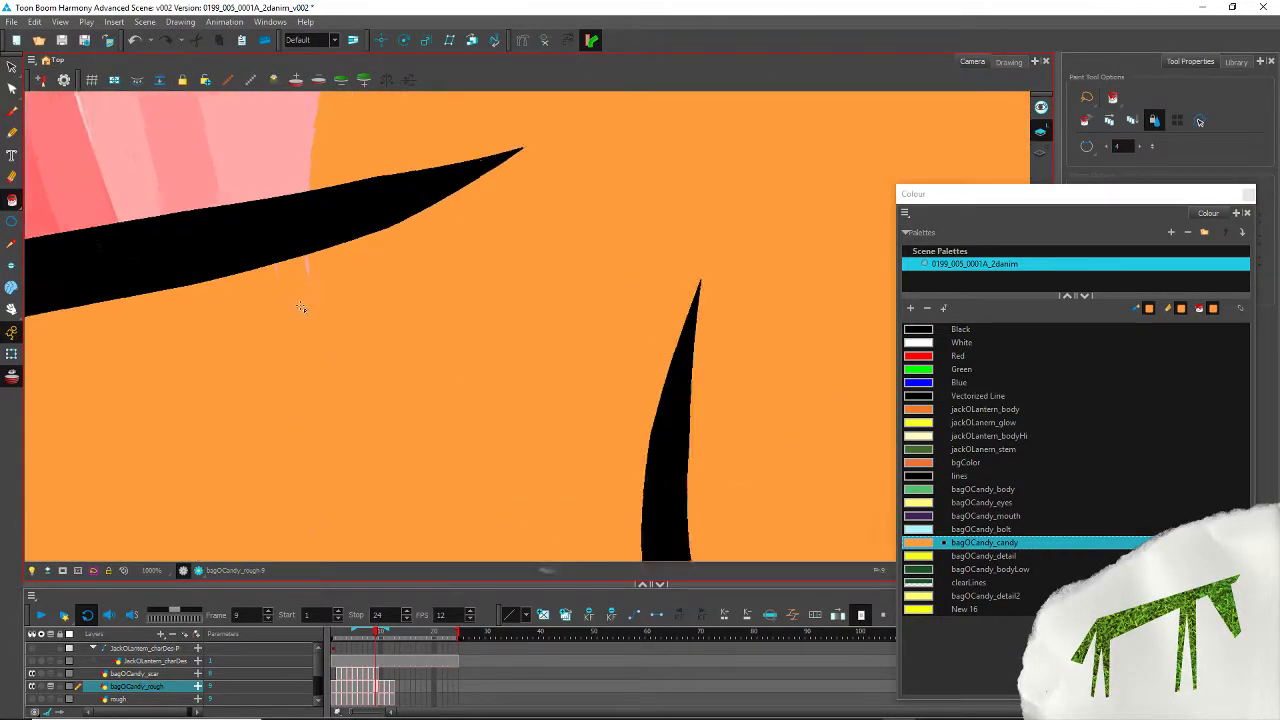
scroll(301, 307, up, 3)
click(312, 236)
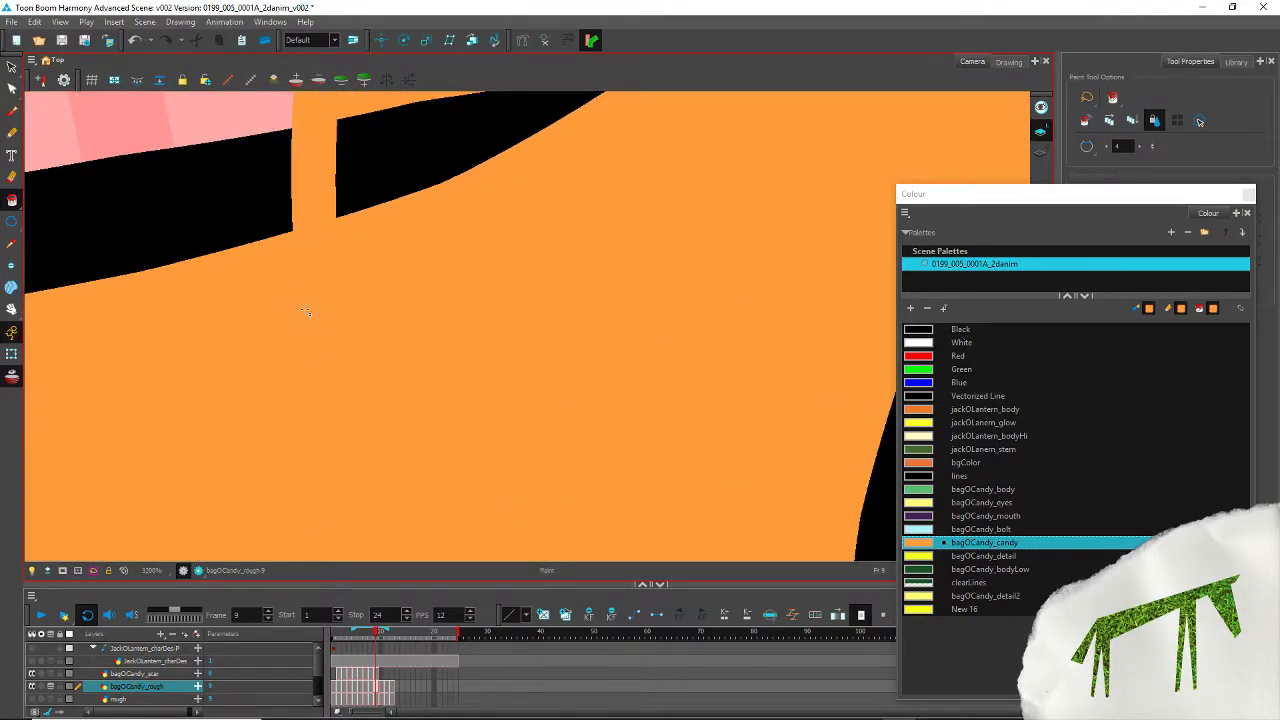
drag(305, 308, 345, 402)
key(ctrl+z)
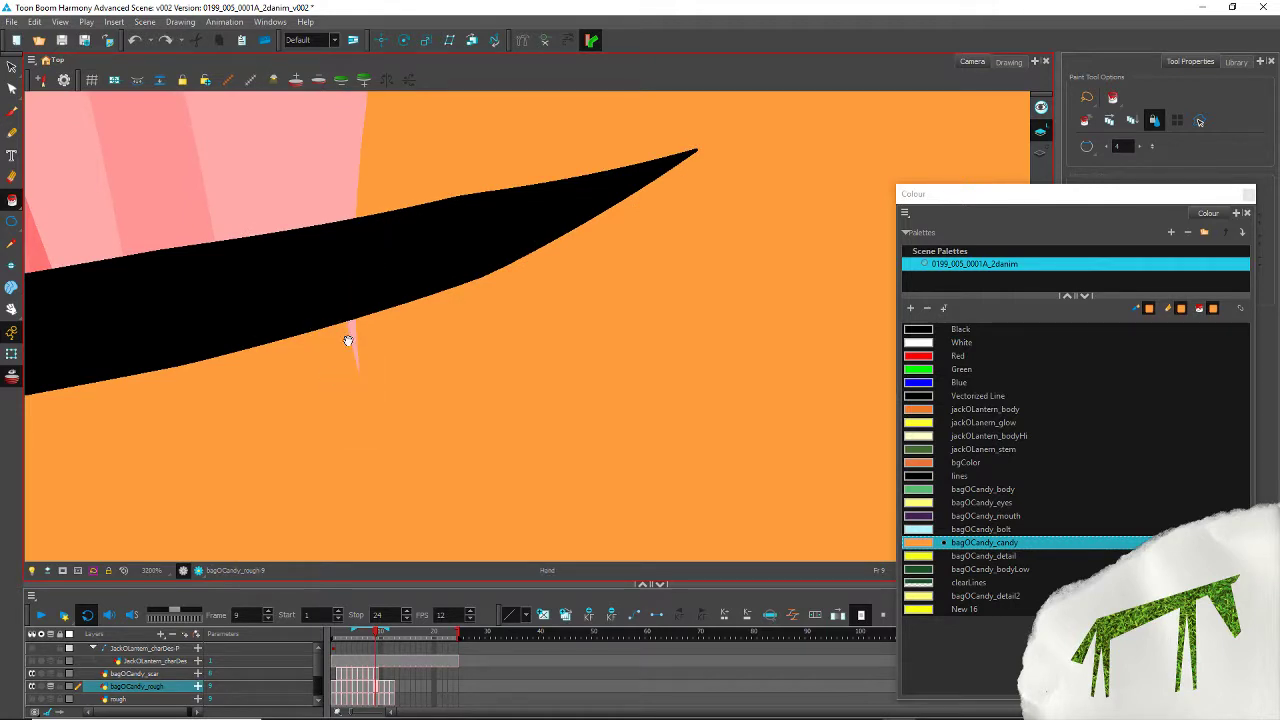
Step: Remove the unpainted sliver beneath the candy outline on frame 9 by deleting the closing stroke's excess contour points
drag(348, 341, 362, 388)
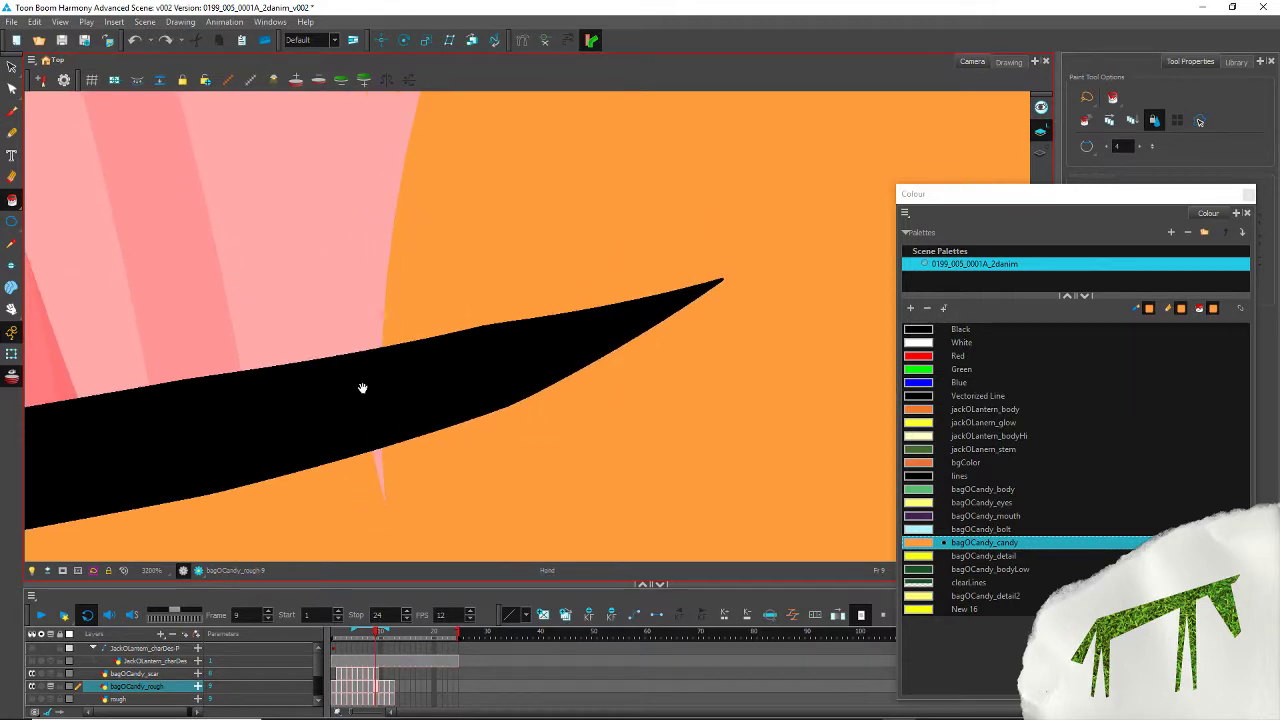
click(12, 88)
click(331, 457)
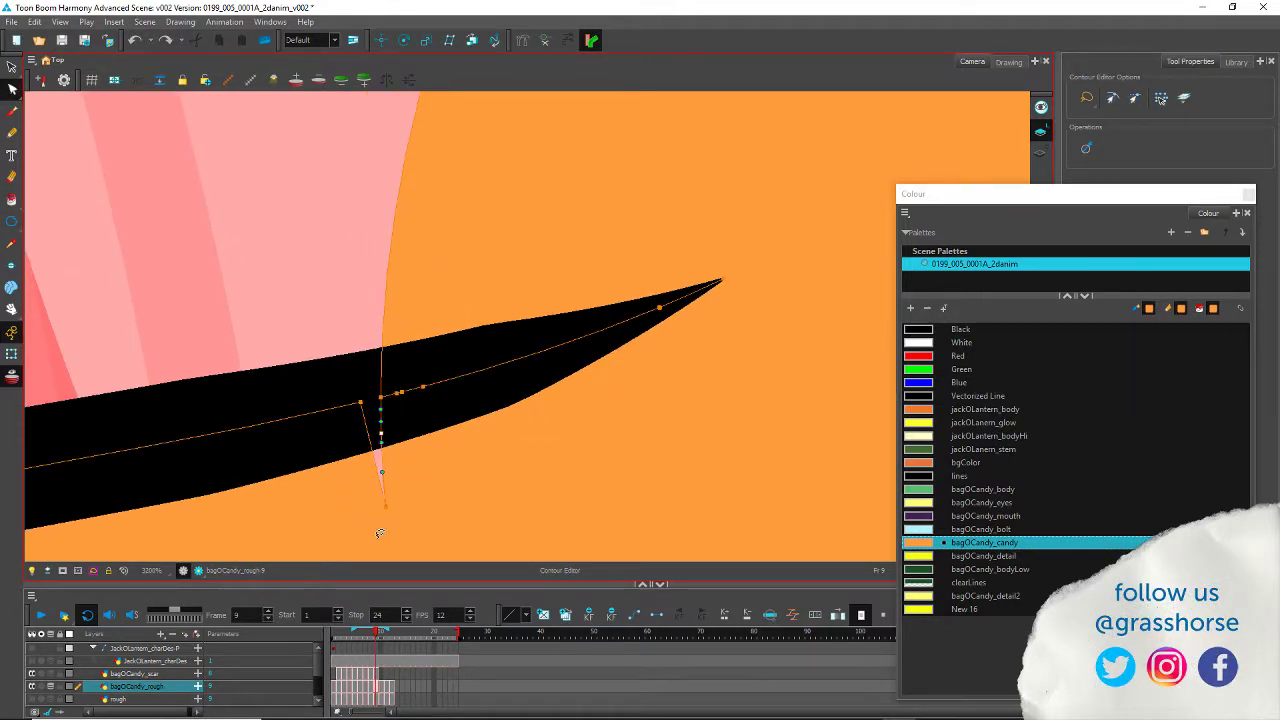
key(Delete)
drag(377, 192, 358, 460)
drag(378, 215, 349, 474)
mouse_move(478, 236)
mouse_down()
mouse_move(487, 253)
mouse_move(474, 240)
mouse_move(417, 297)
mouse_move(469, 277)
mouse_move(450, 255)
mouse_up()
key(Delete)
key(Delete)
scroll(346, 255, down, 8)
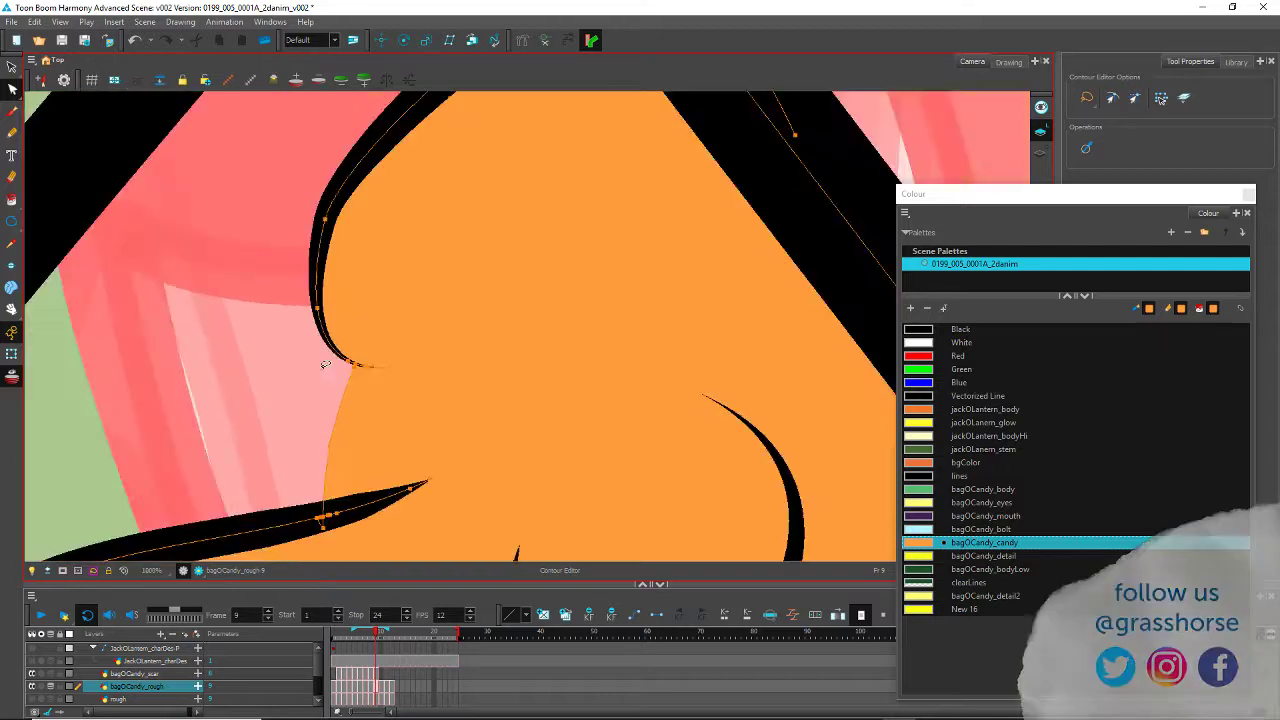
drag(341, 478, 349, 398)
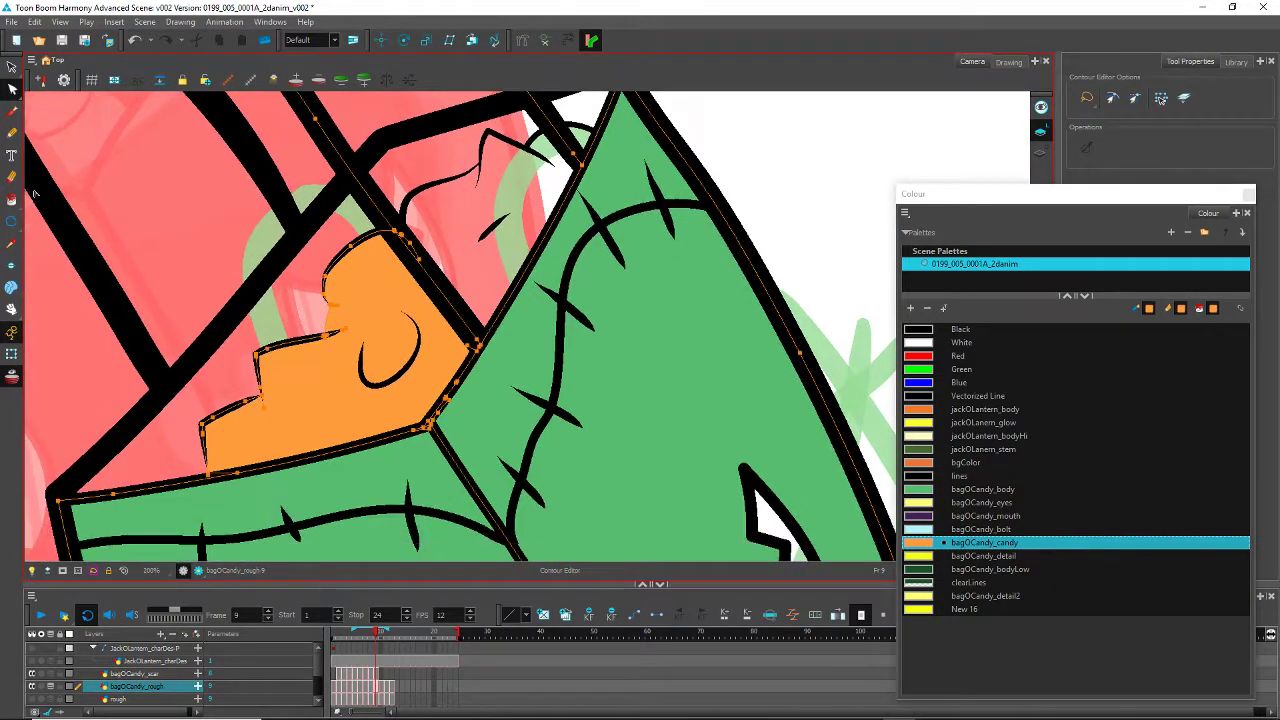
Step: Fill the remaining candies behind the bag's handle on frame 9 with bagOCandy_candy
key(alt+i)
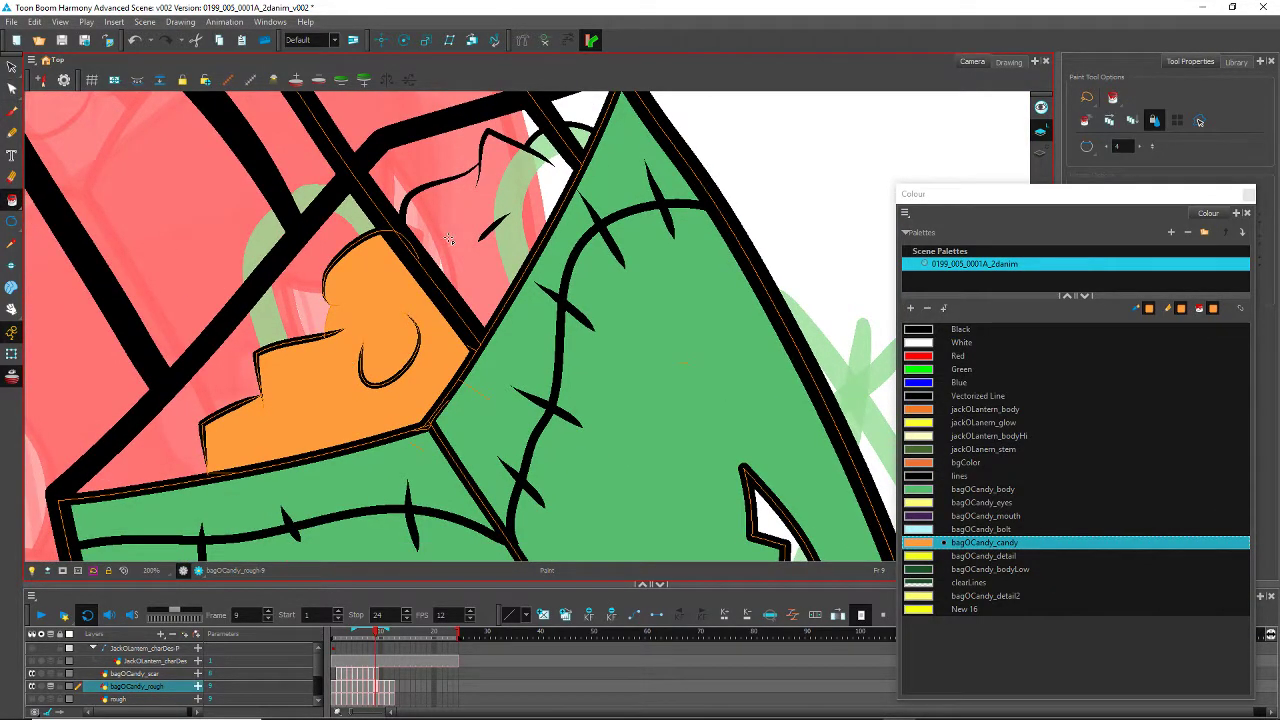
click(449, 240)
drag(449, 240, 437, 346)
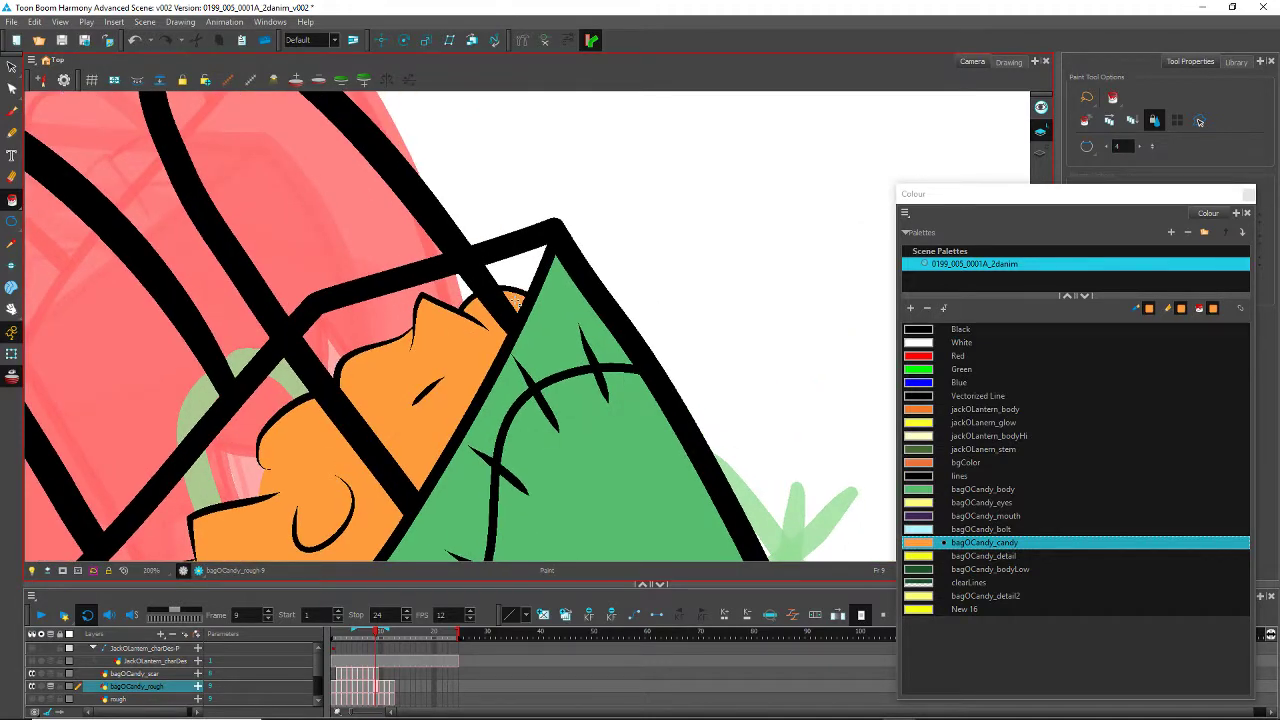
Step: Fill the inside of the bag behind the candies on frame 9 with bagOCandy_bodyLow
click(960, 491)
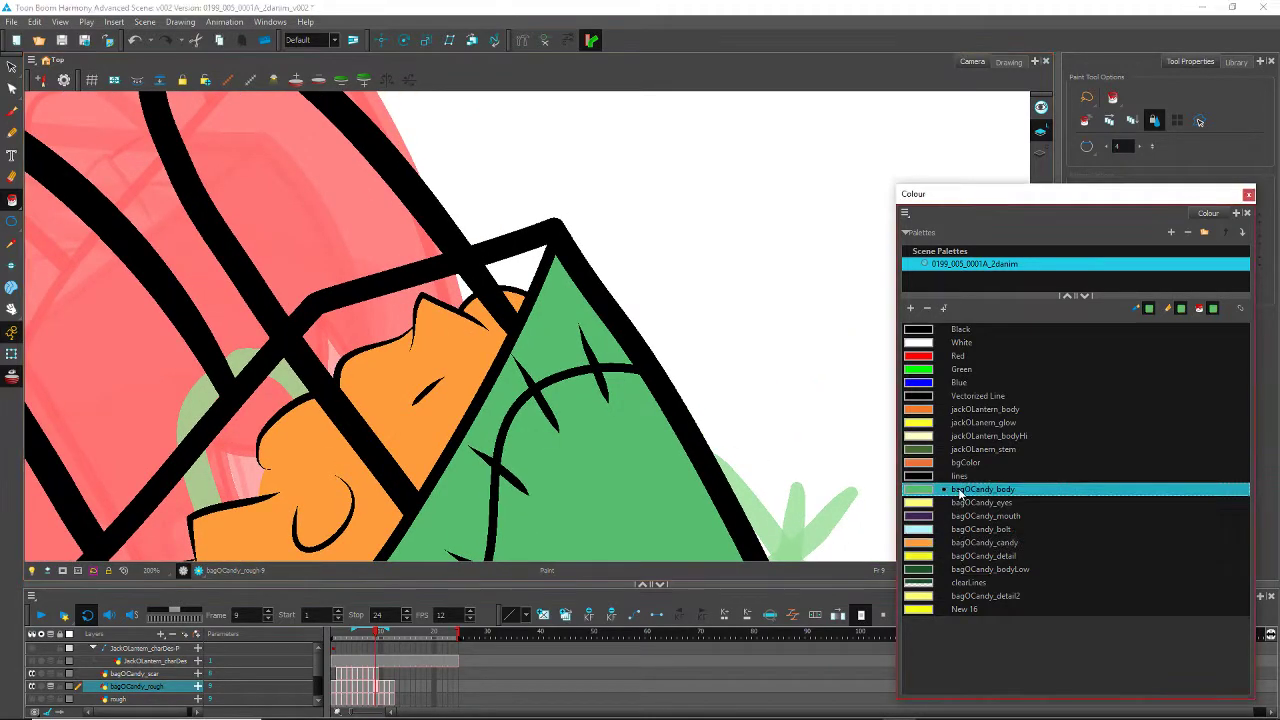
click(958, 569)
click(506, 268)
click(466, 293)
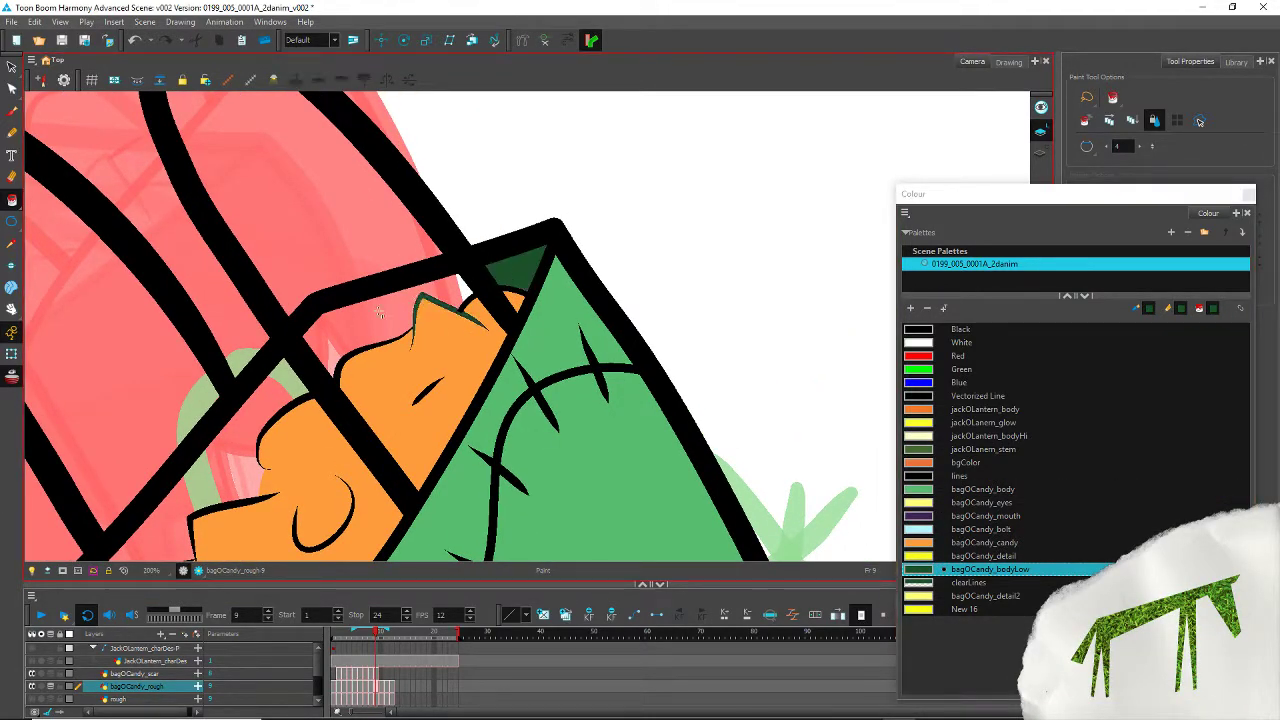
key(ctrl+z)
click(366, 317)
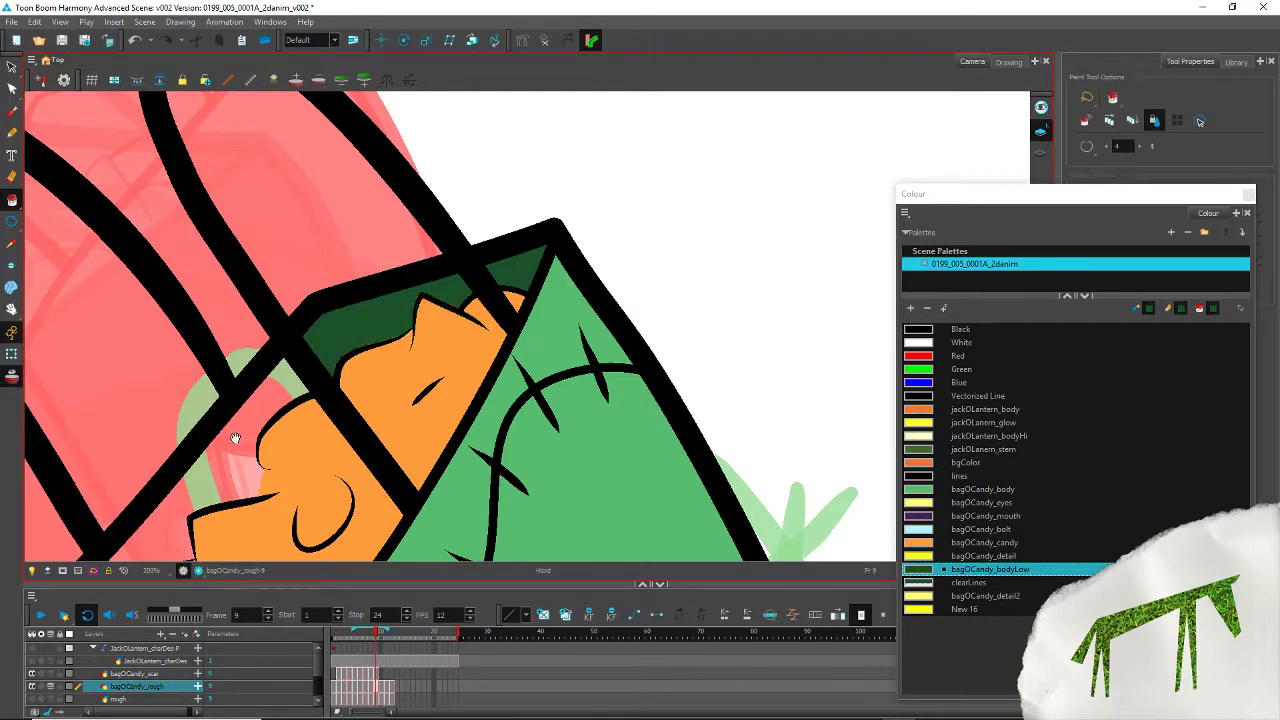
drag(226, 456, 320, 335)
click(318, 337)
Step: Fill the crescent eye on frames 5 to 7 with bagOCandy_eyes
drag(218, 460, 186, 126)
drag(557, 406, 418, 168)
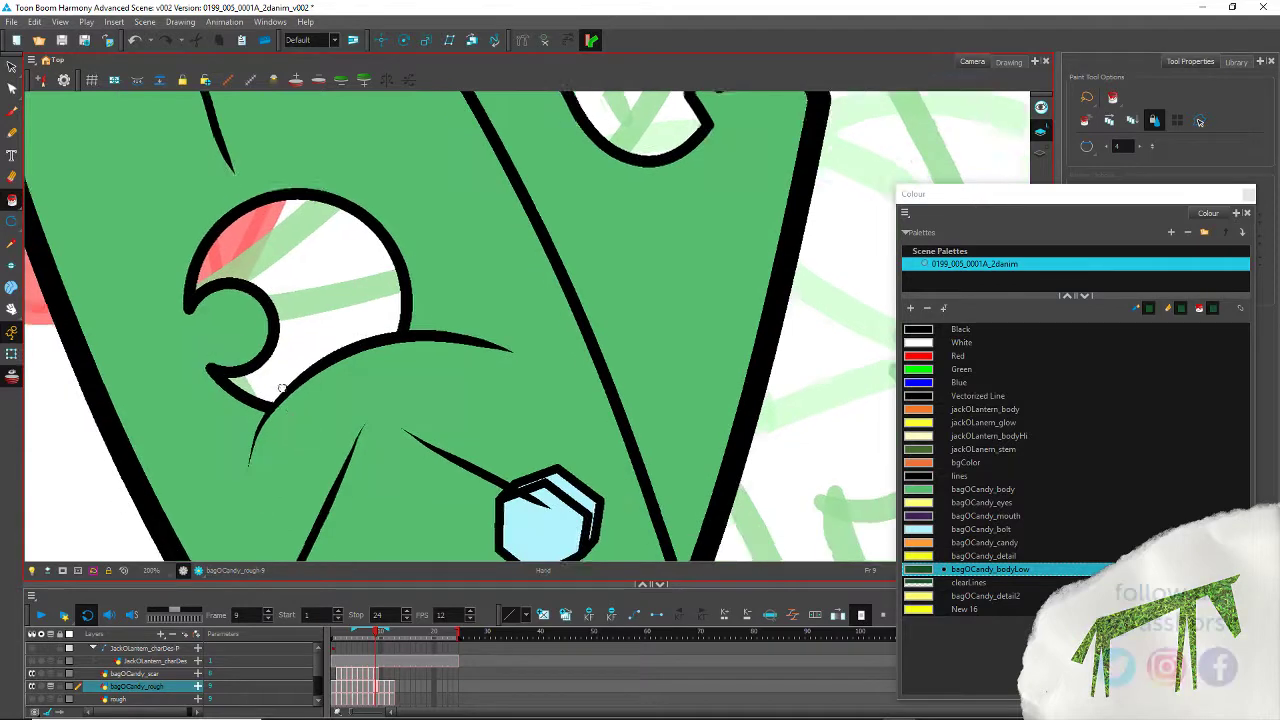
drag(302, 441, 249, 266)
key(period)
drag(320, 169, 457, 309)
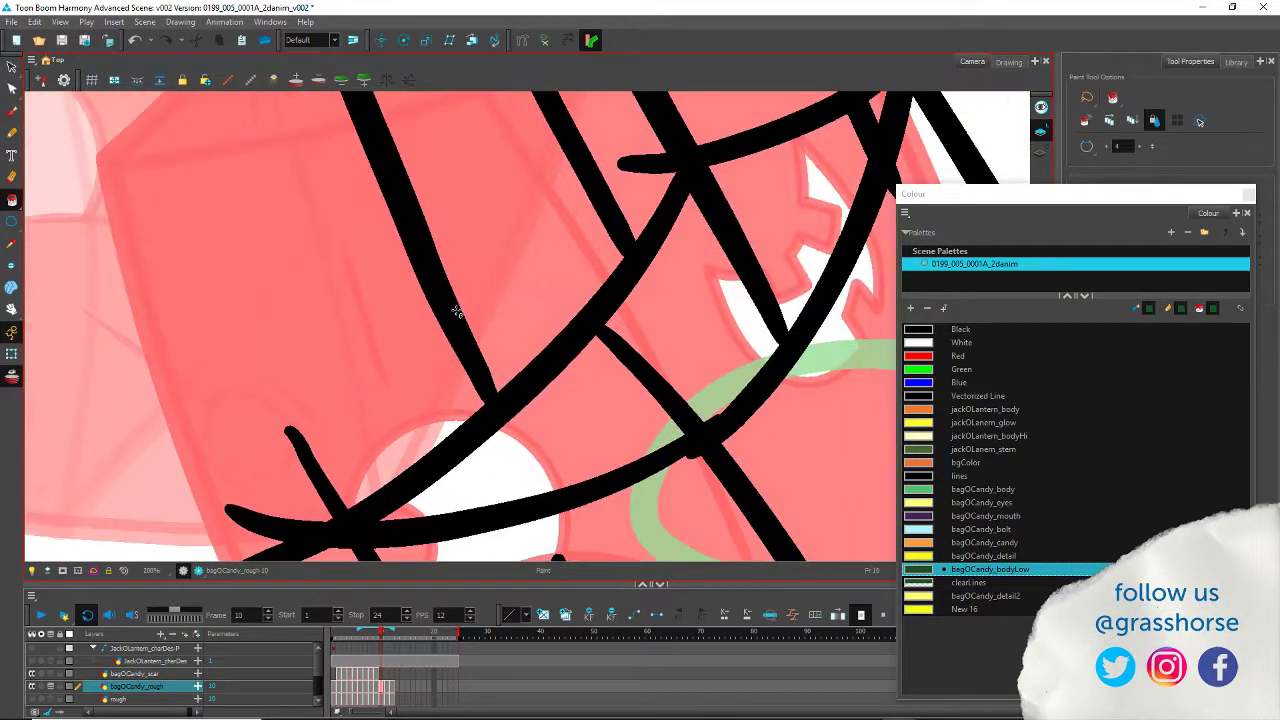
scroll(380, 322, down, 5)
drag(386, 477, 403, 352)
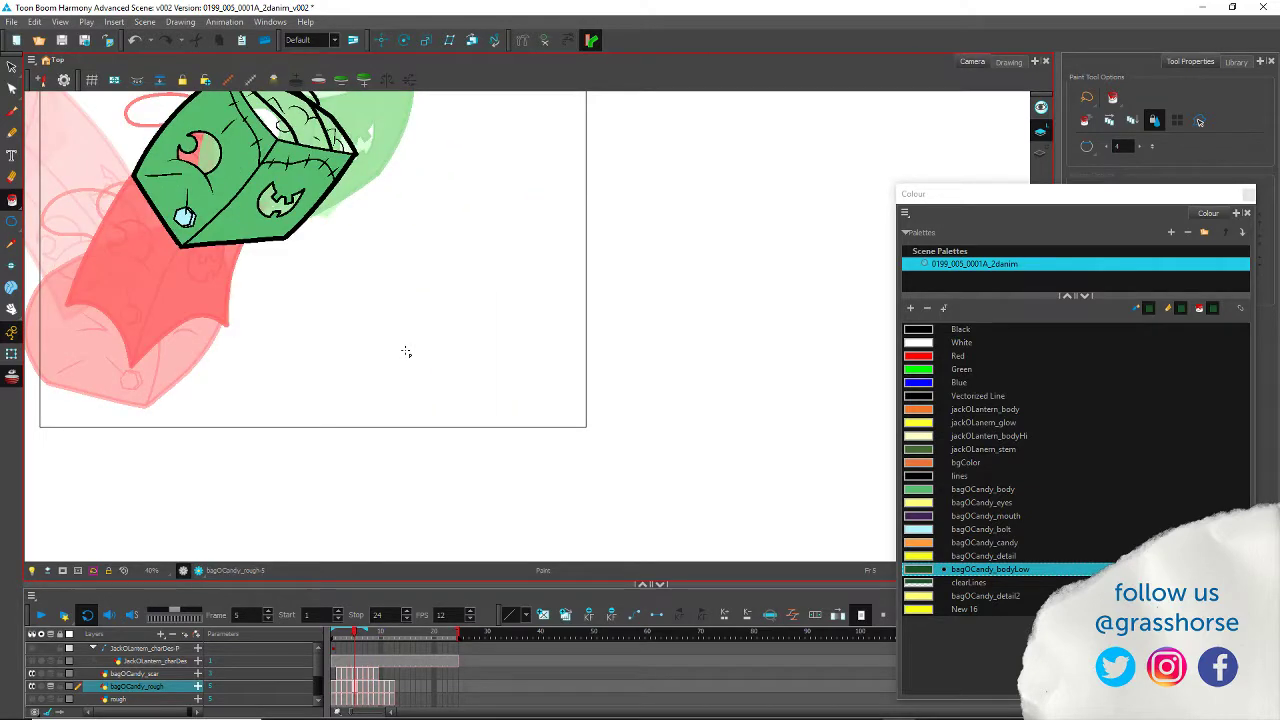
key(.)
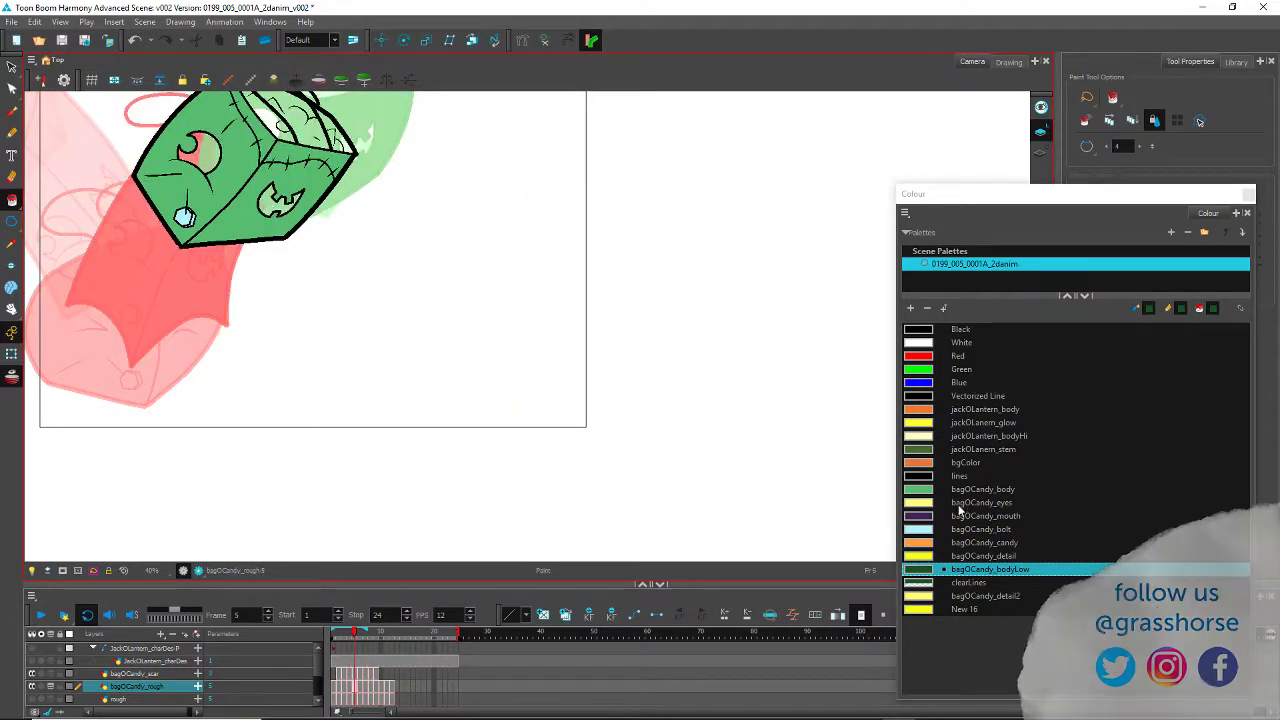
click(961, 506)
key(.)
key(.)
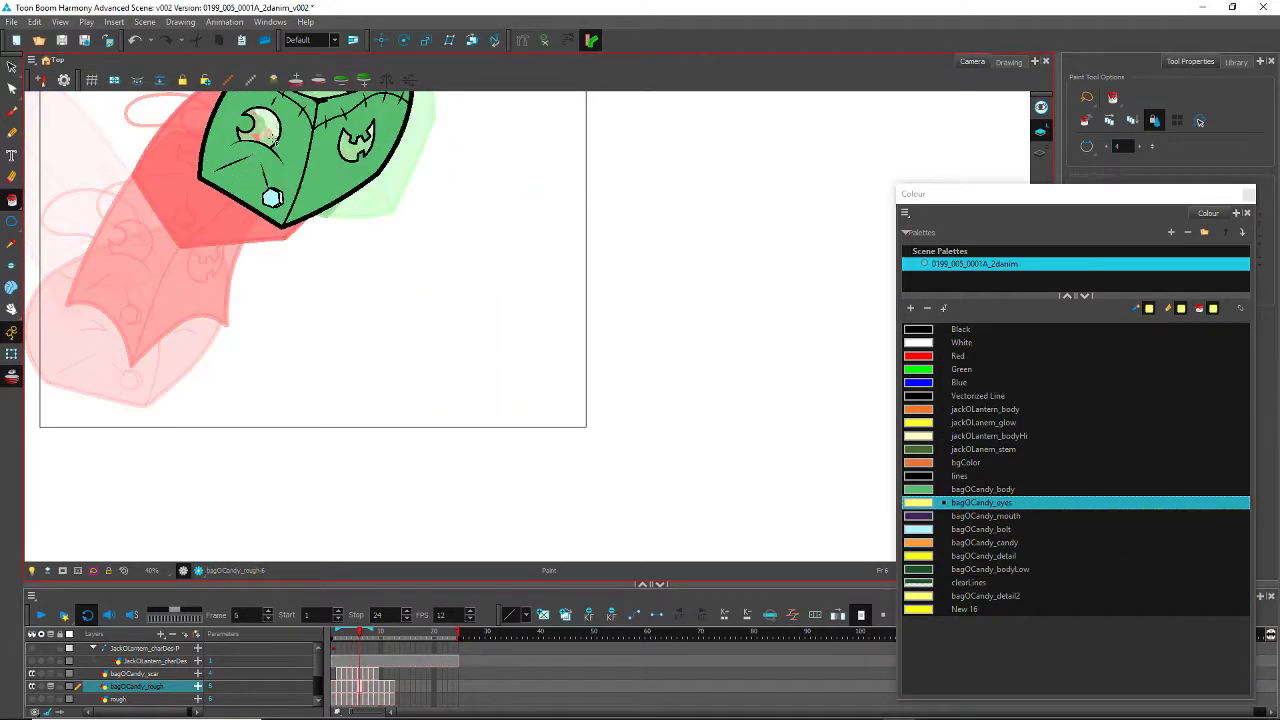
key(.)
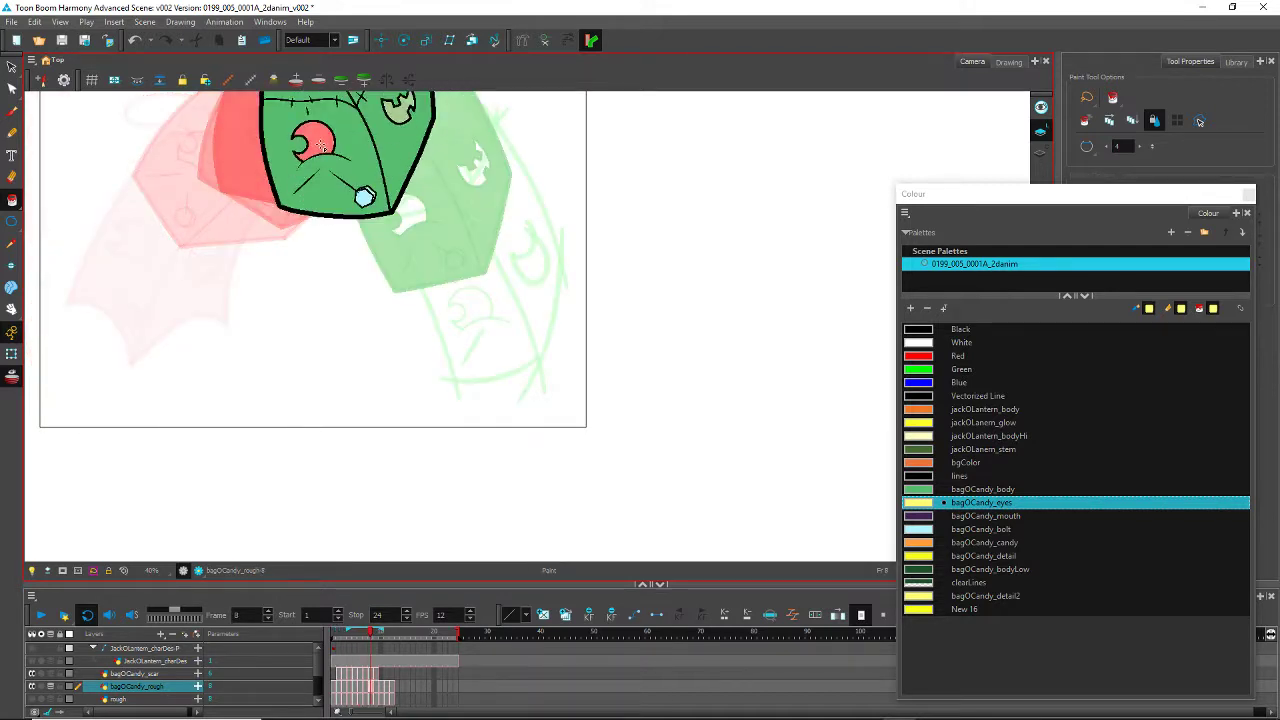
Step: Fill the crescent eye on frames 8 to 10 with bagOCandy_eyes
click(320, 146)
key(.)
click(410, 212)
key(.)
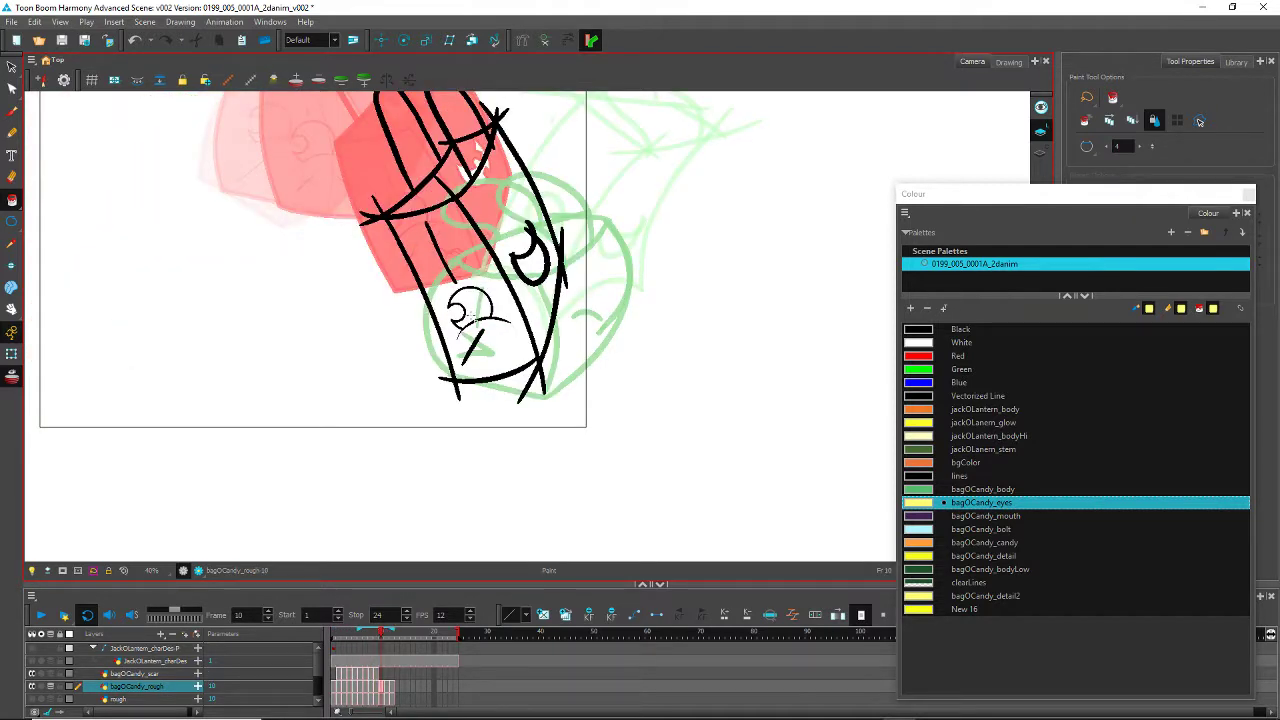
click(465, 315)
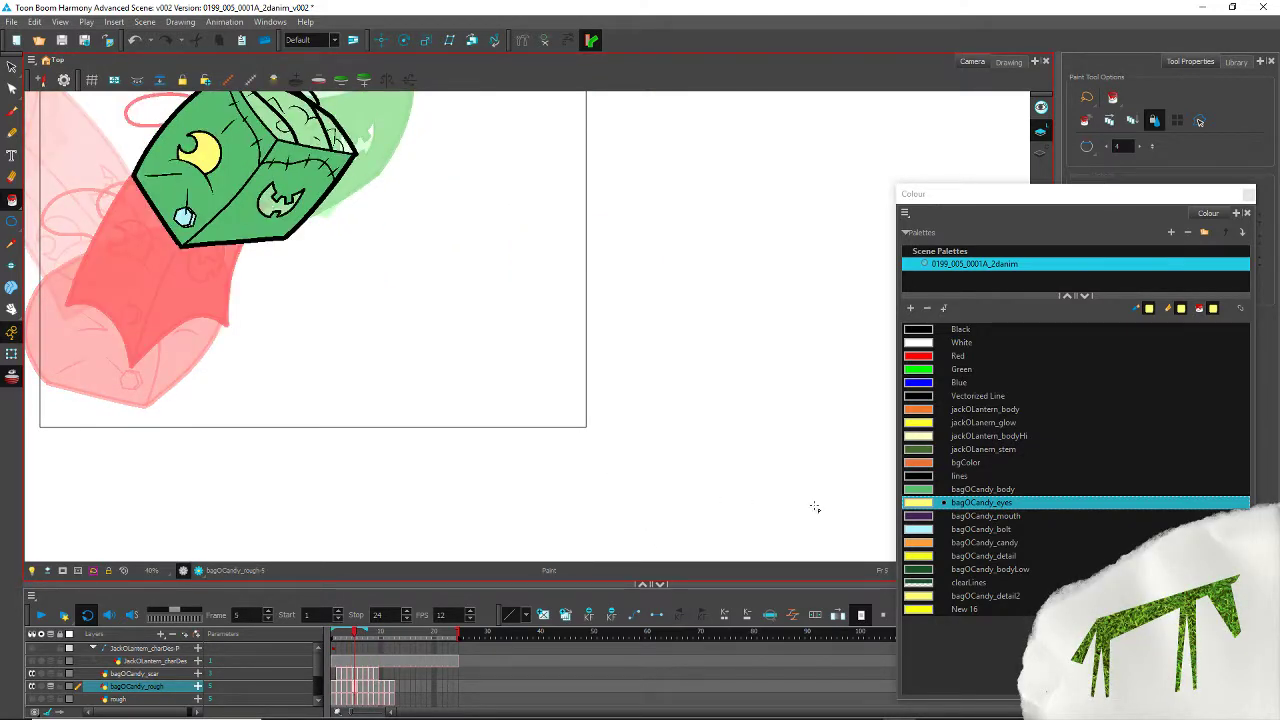
Step: Fill the jagged mouth on frames 5 to 9 with bagOCandy_mouth
click(967, 518)
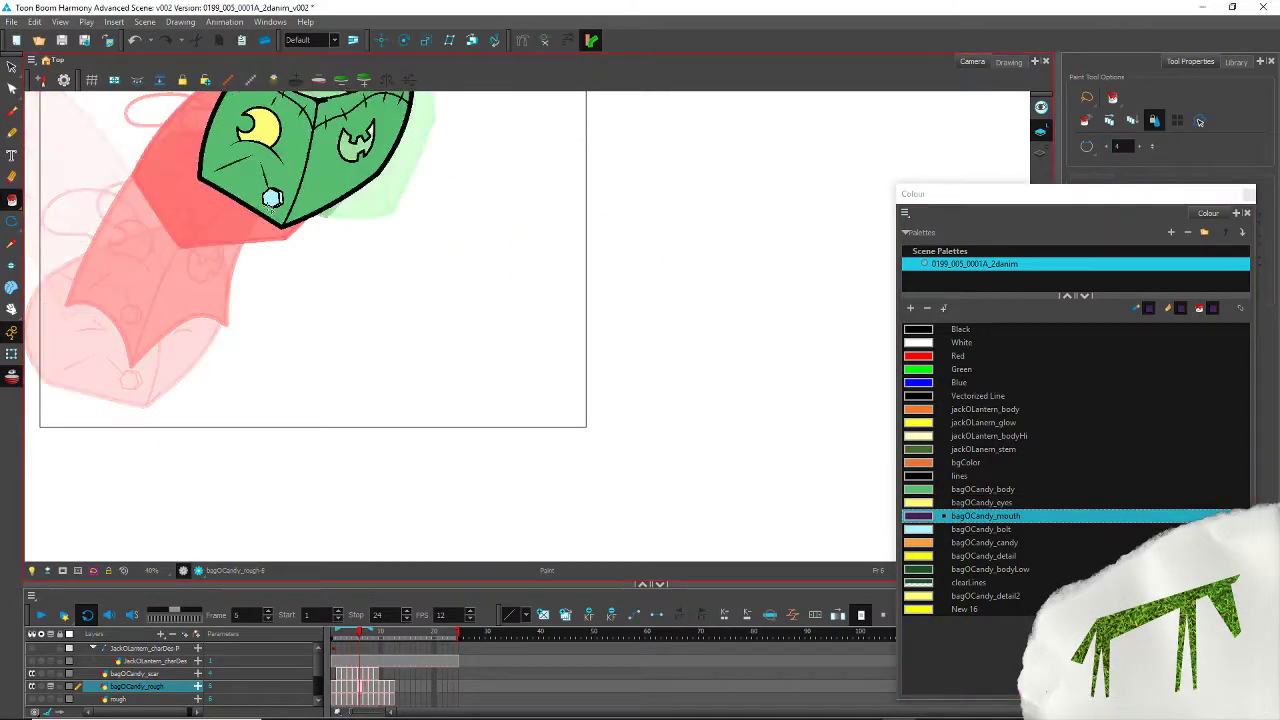
click(353, 153)
key(period)
drag(408, 234, 440, 436)
key(period)
key(period)
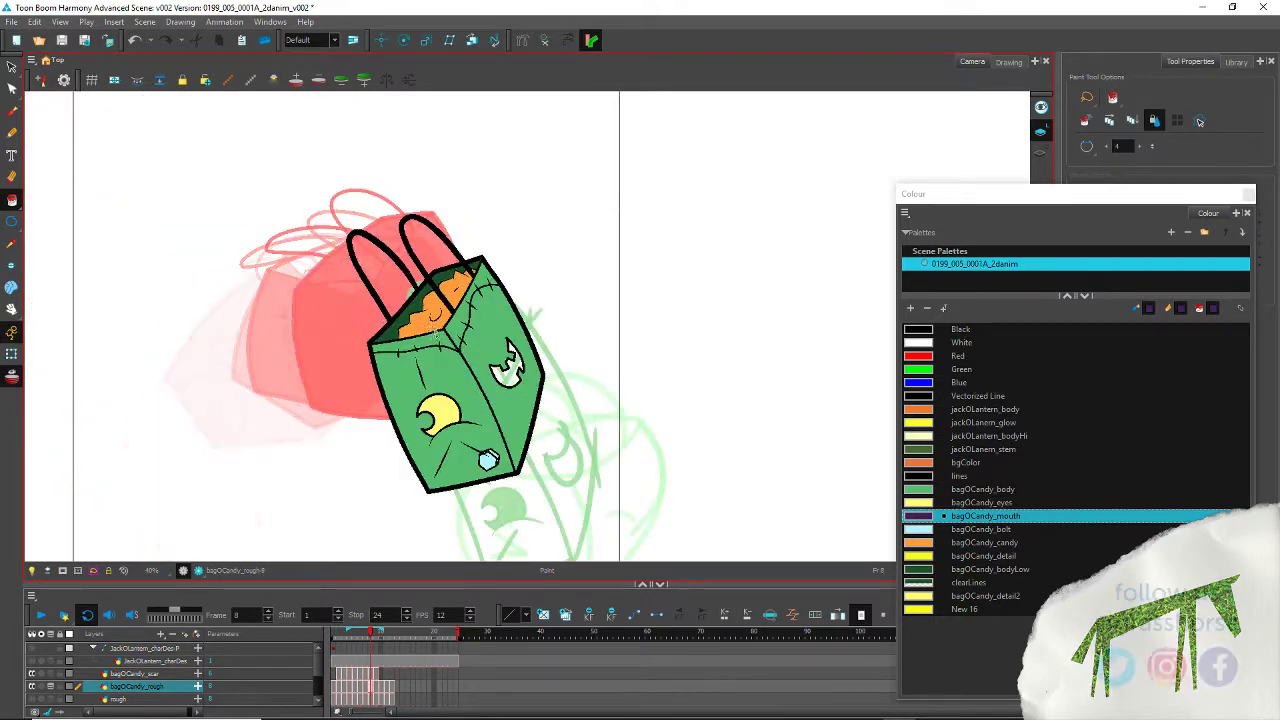
key(period)
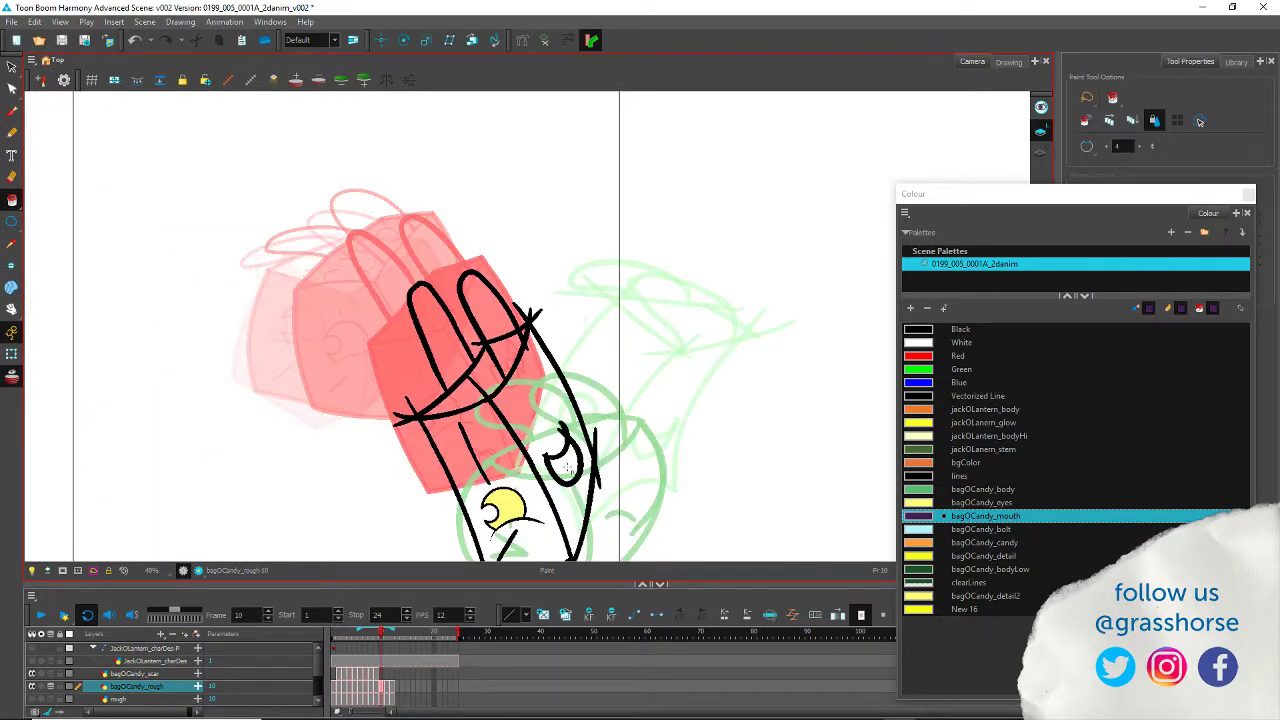
key(Return)
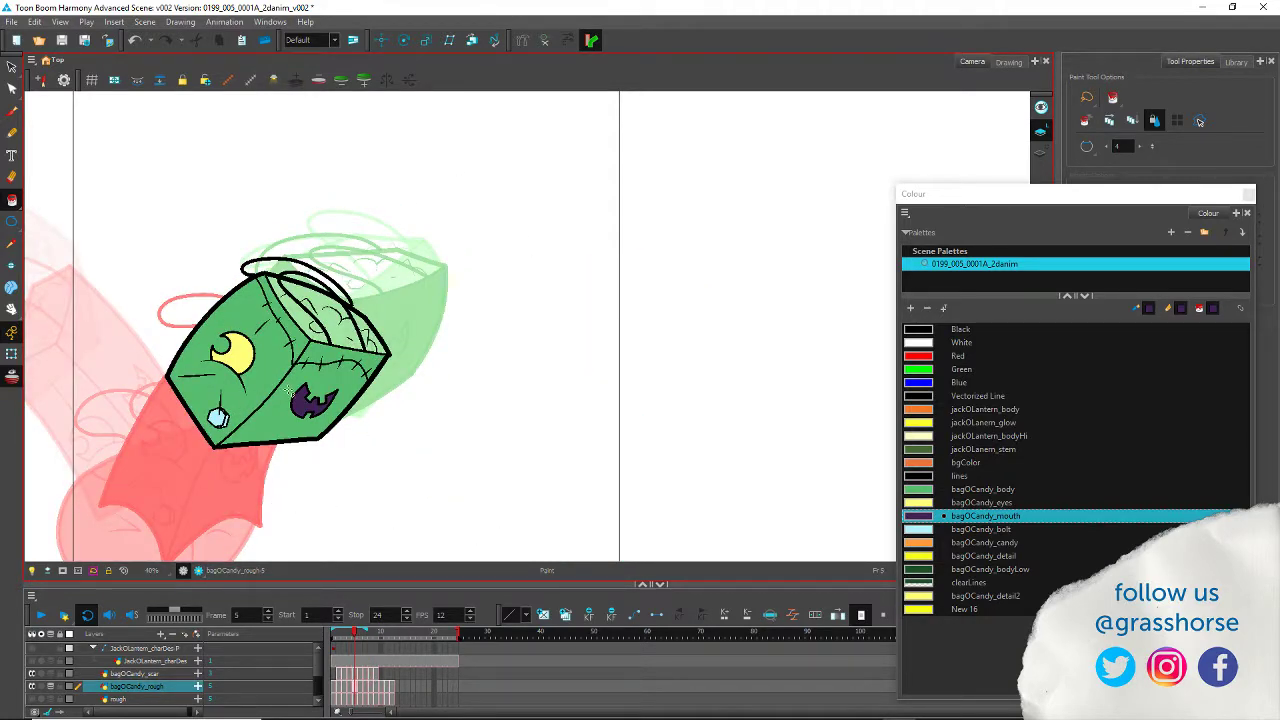
Step: Draw a short bagOCandy_candy pencil stroke closing the gap in the candy outline on frame 5
scroll(289, 391, up, 5)
scroll(280, 320, down, 2)
scroll(277, 308, up, 2)
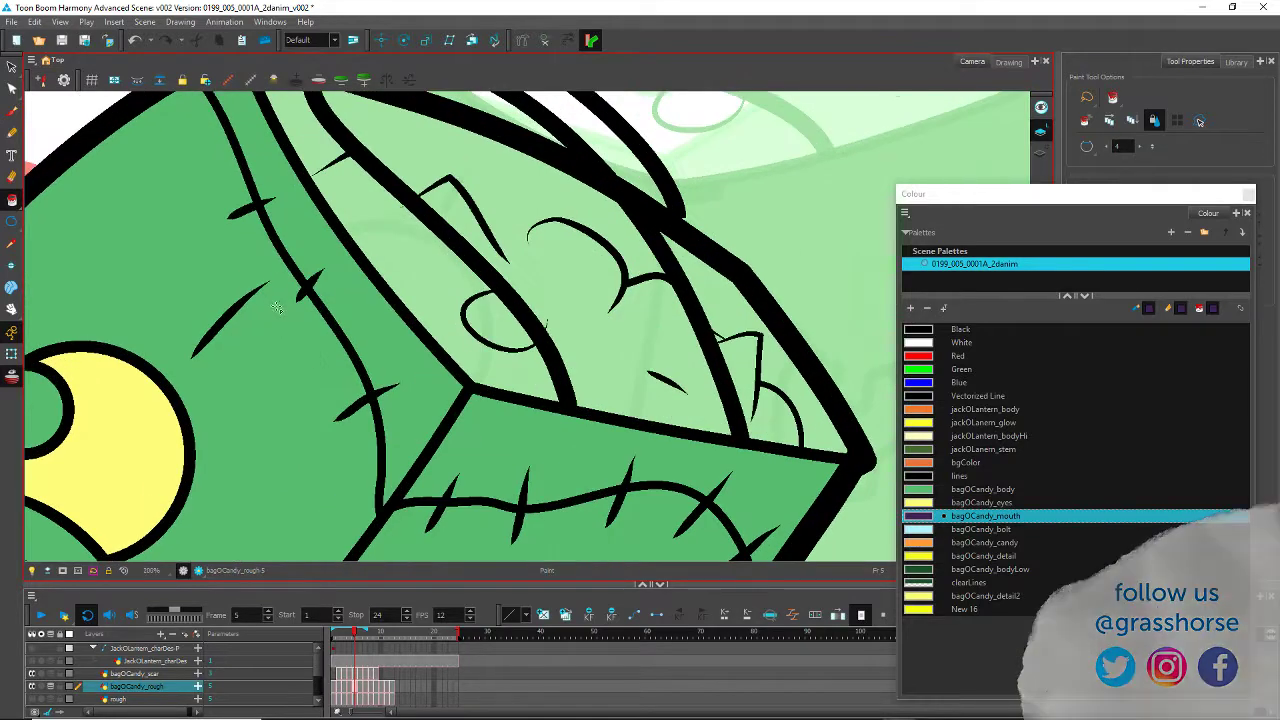
key(alt+/)
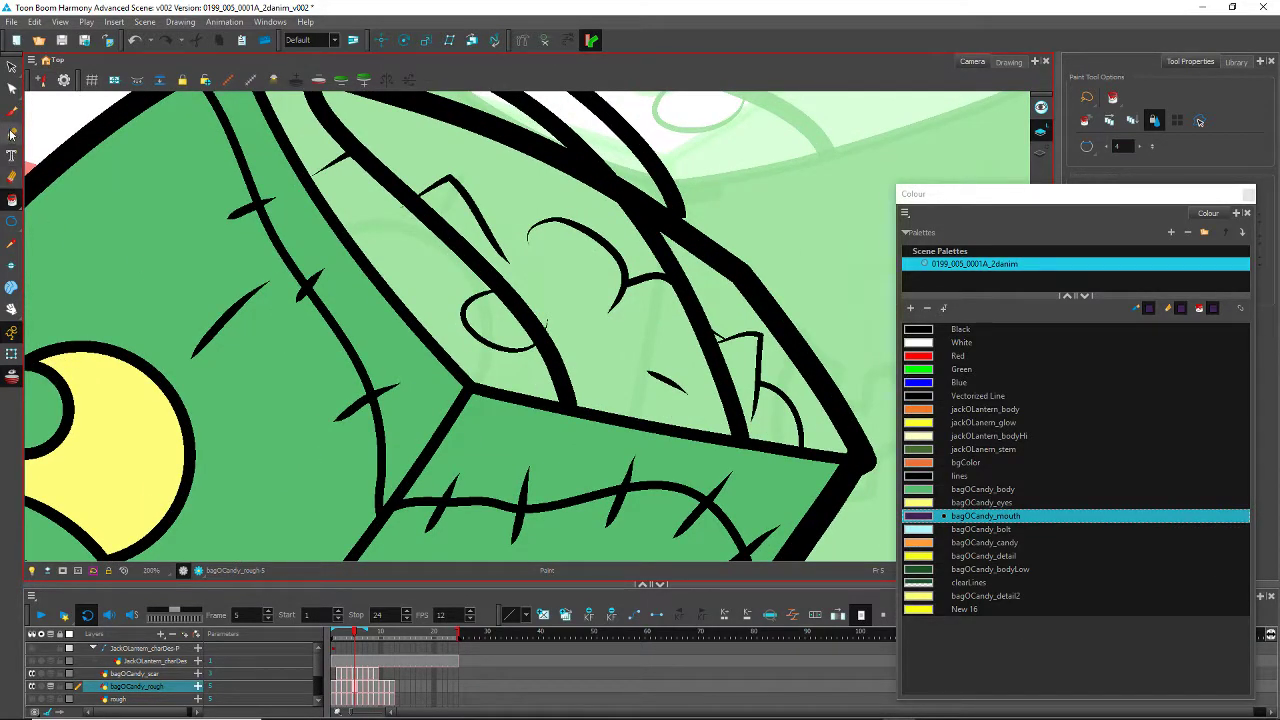
click(961, 542)
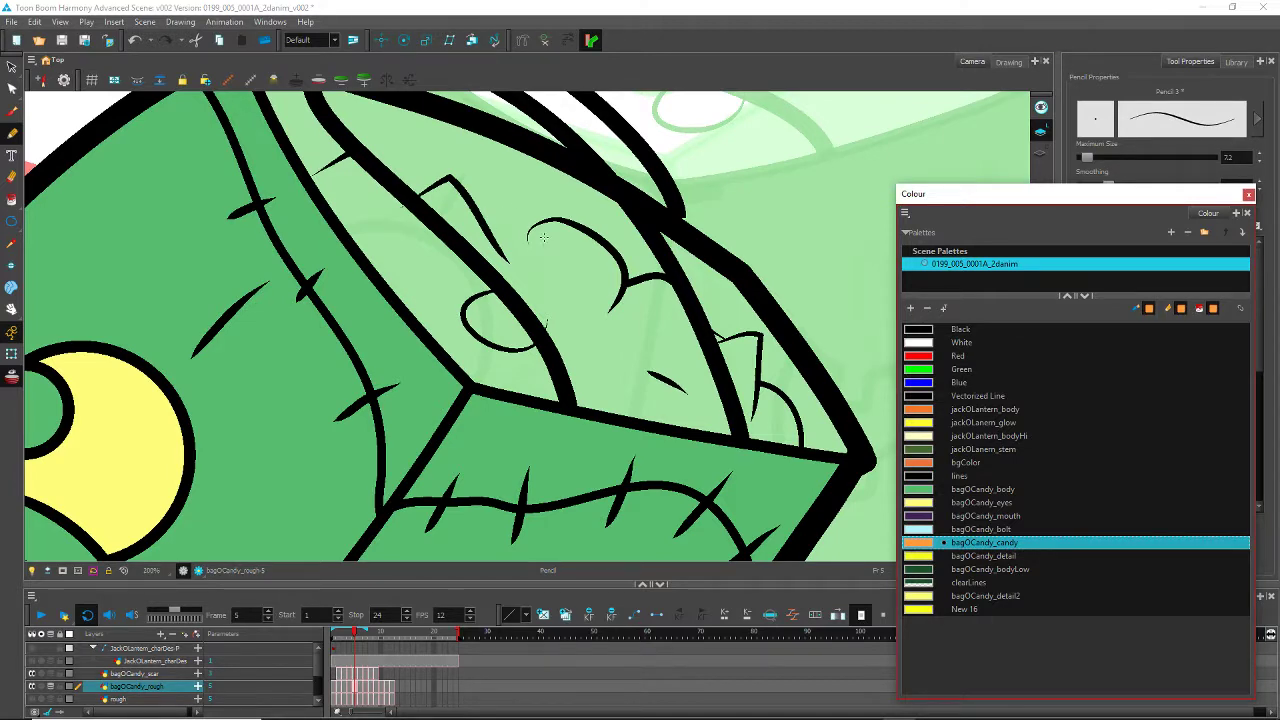
drag(544, 236, 452, 233)
Step: Draw short bagOCandy_candy pencil strokes closing the gaps in the candy outlines on frames 6 and 7
key(period)
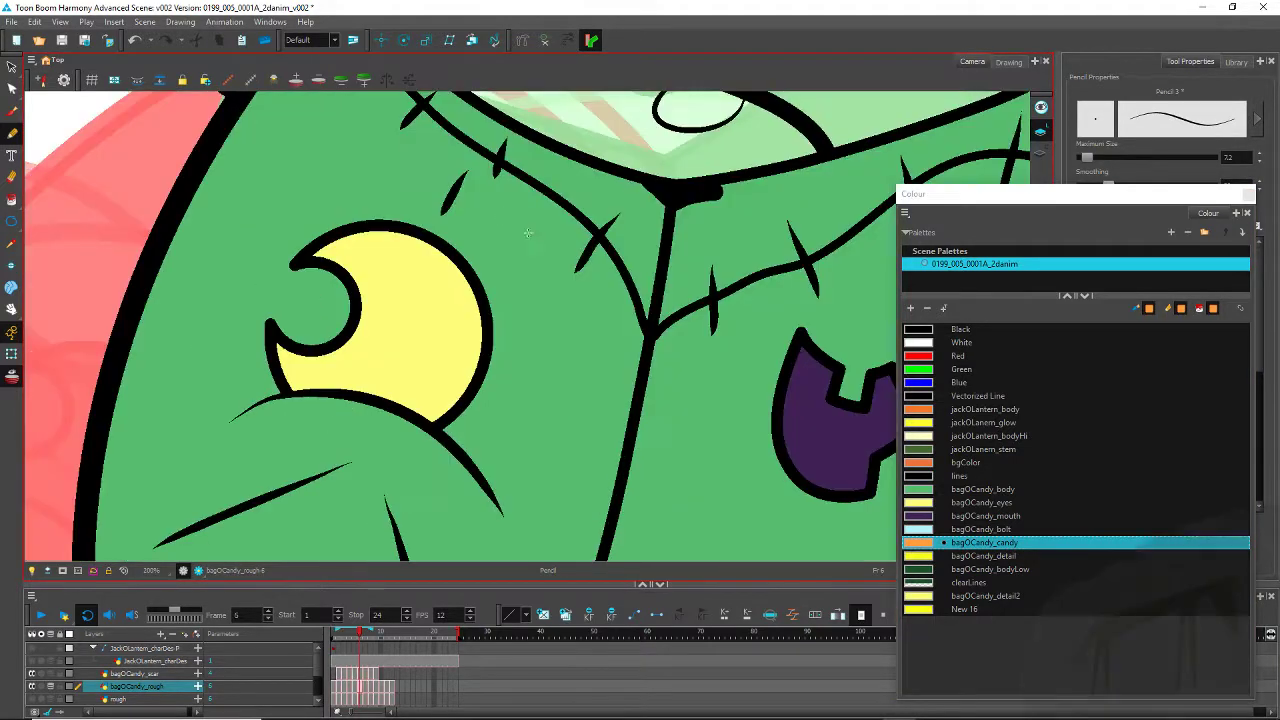
drag(621, 196, 489, 452)
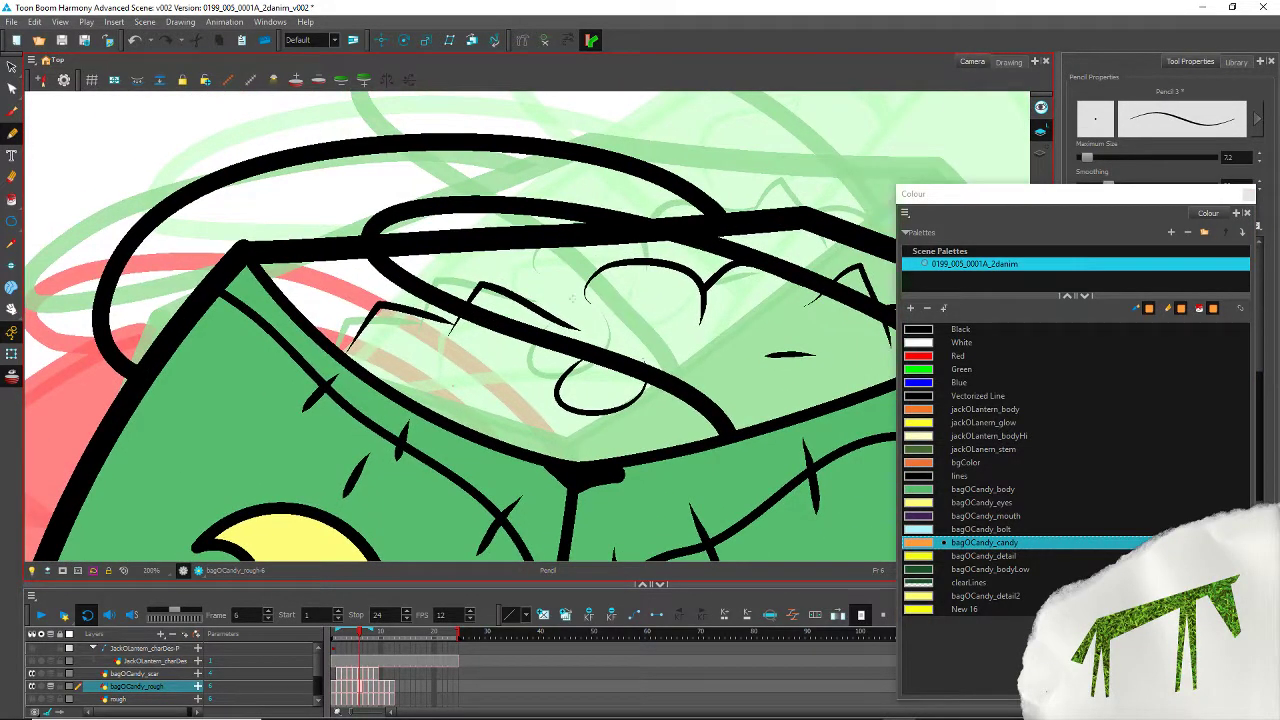
mouse_move(608, 294)
mouse_down()
mouse_move(562, 300)
mouse_move(542, 334)
mouse_up()
key(period)
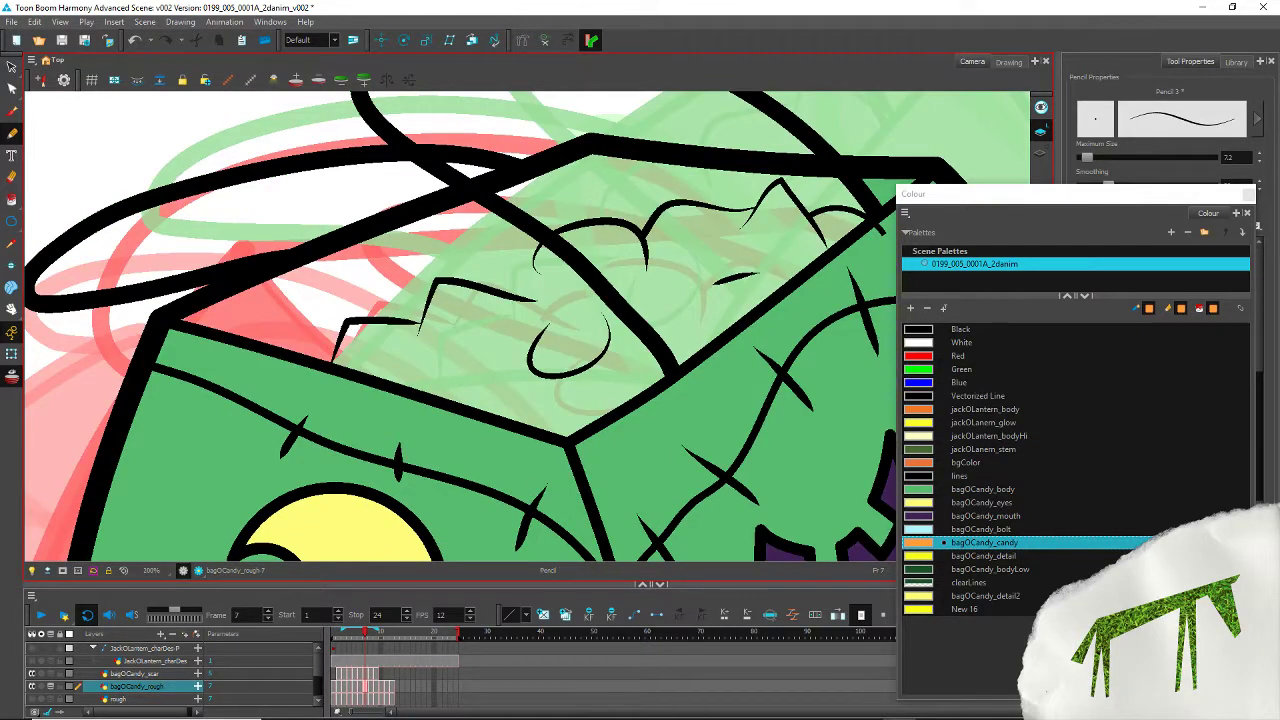
drag(547, 260, 502, 288)
key(period)
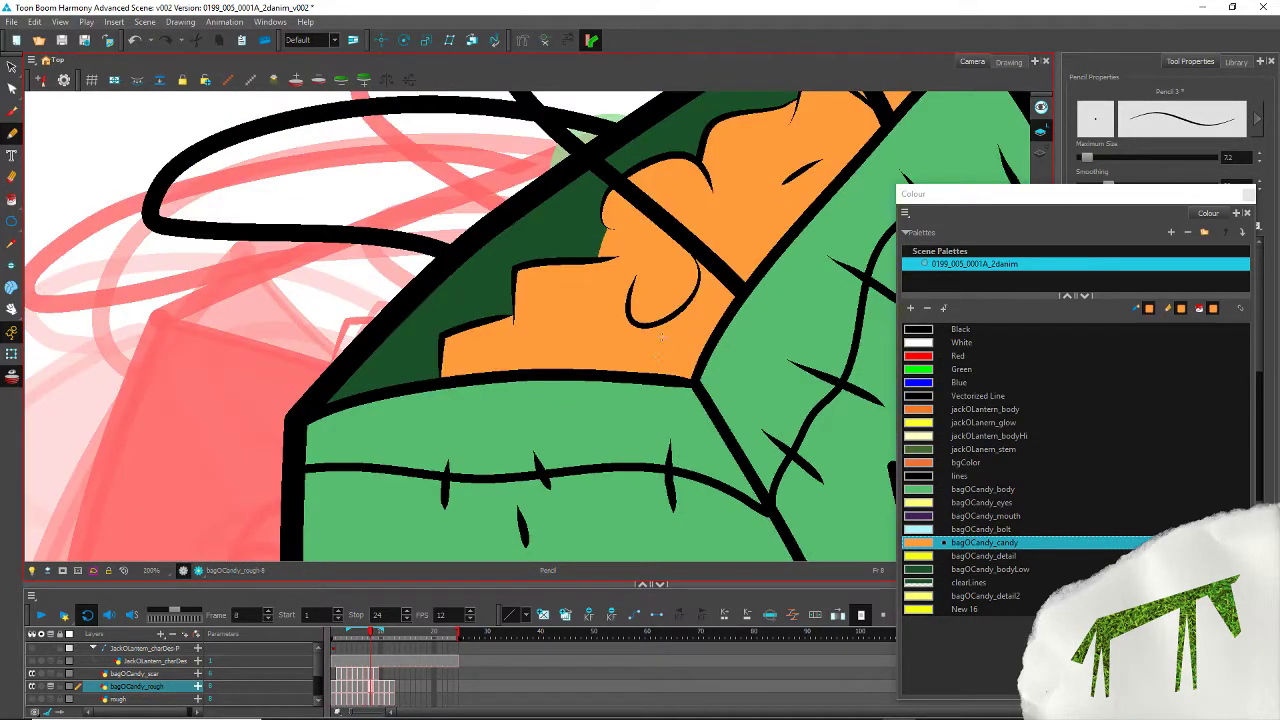
Step: Select the orange gap-closing stroke on frame 5 and send it to the back, behind the black lines
key(comma)
key(comma)
key(comma)
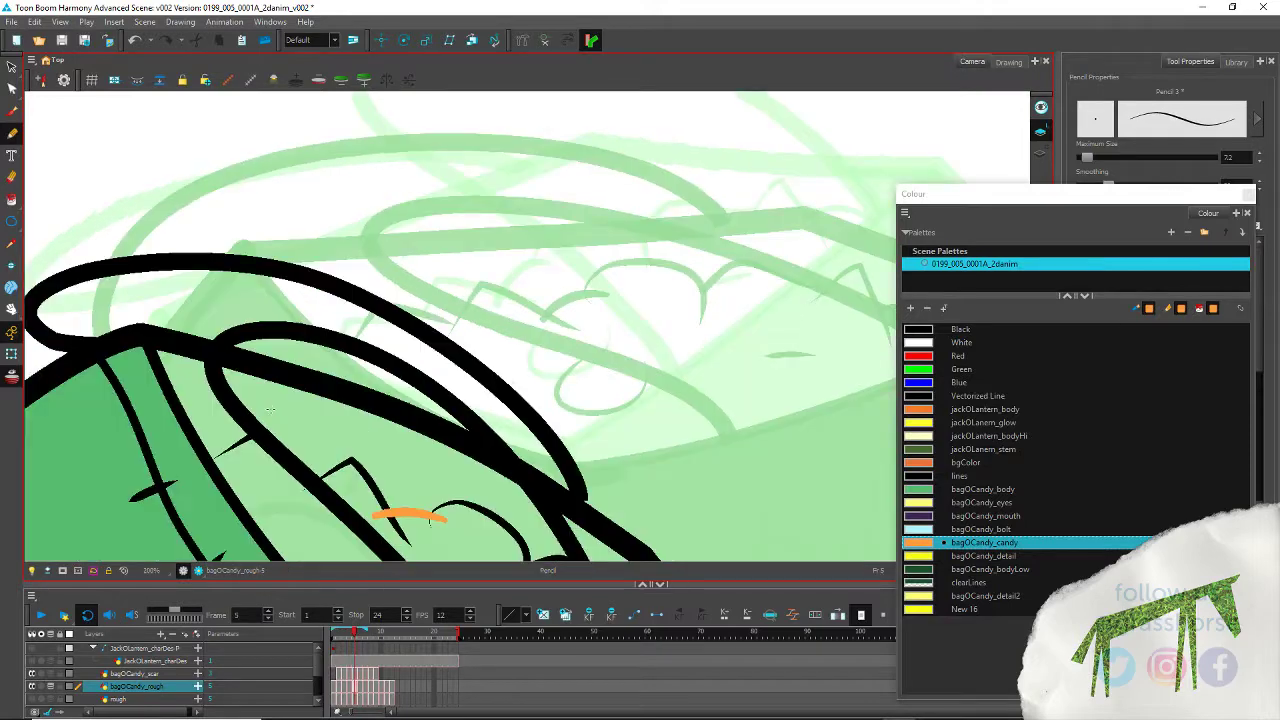
key(comma)
mouse_move(260, 468)
mouse_down()
mouse_move(374, 197)
mouse_move(432, 139)
mouse_up()
key(period)
drag(470, 265, 354, 499)
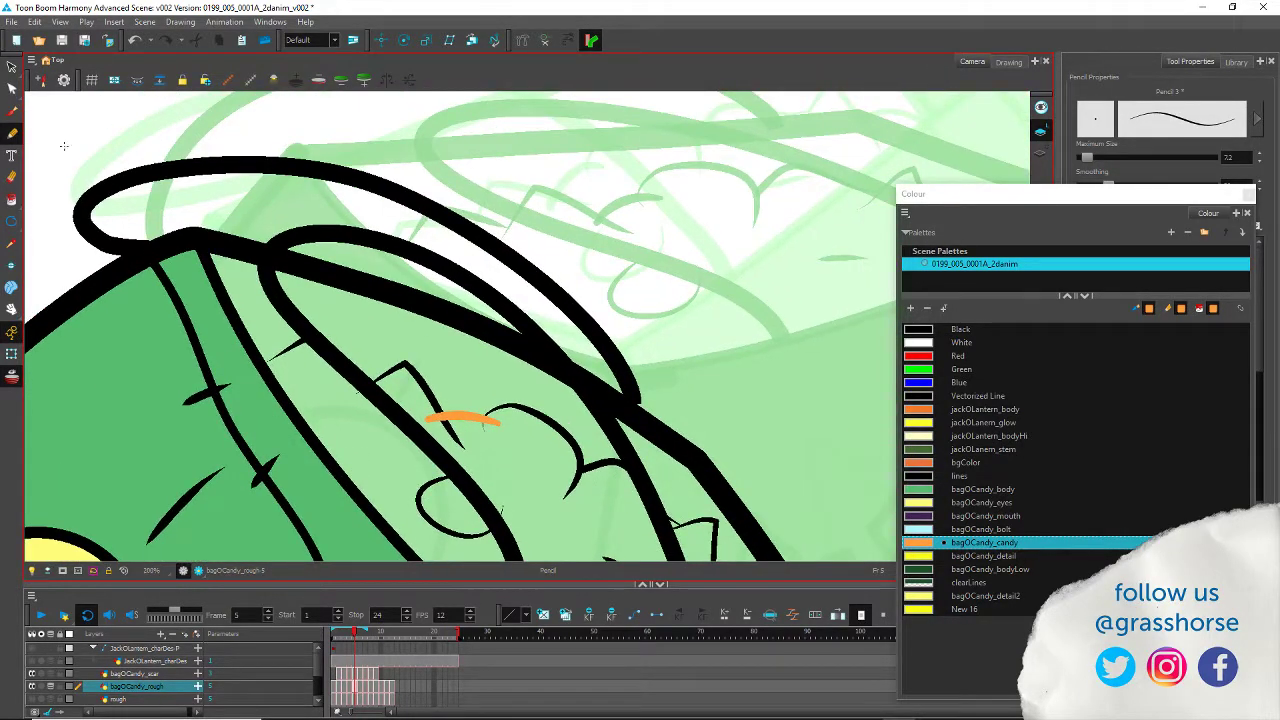
click(12, 68)
click(463, 414)
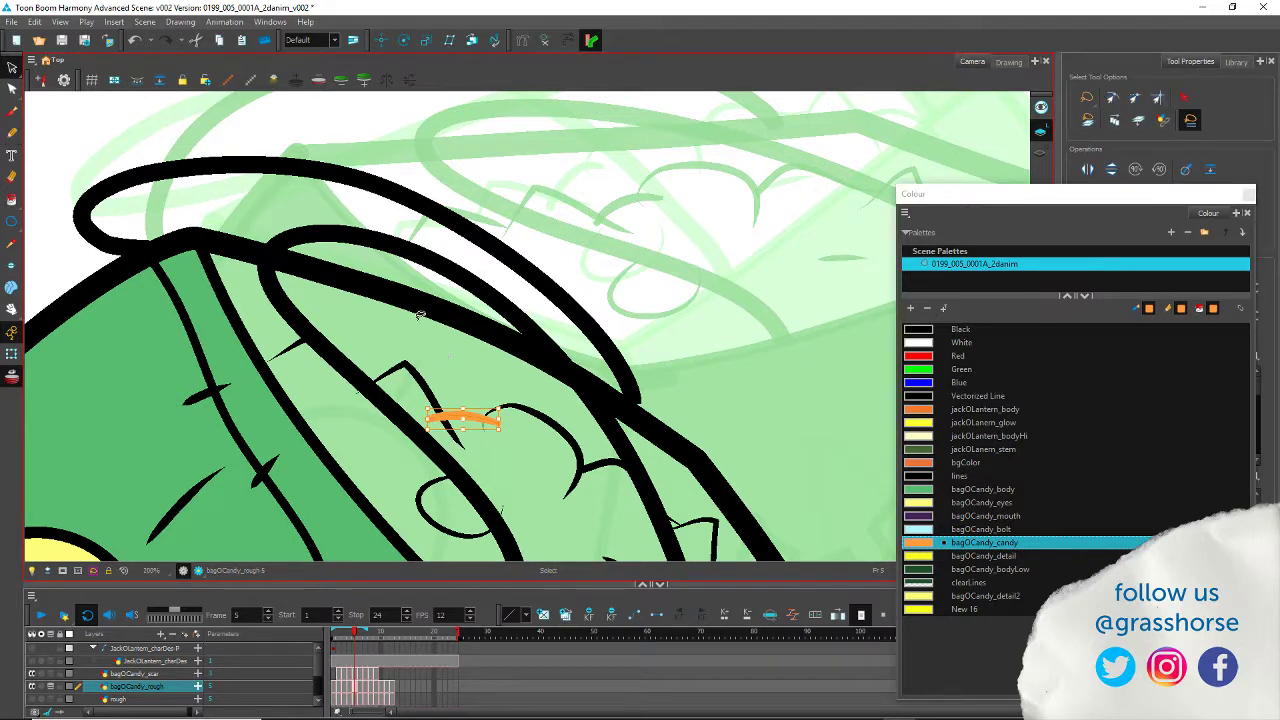
click(178, 22)
mouse_move(192, 126)
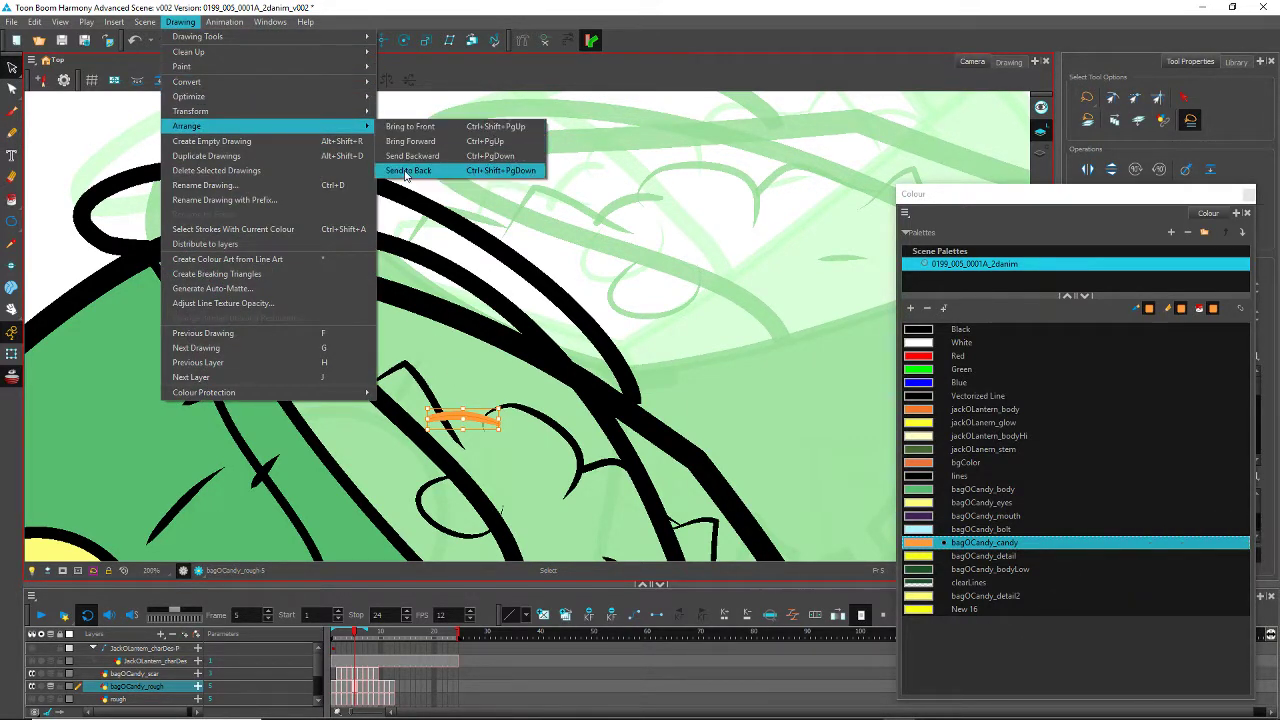
click(407, 172)
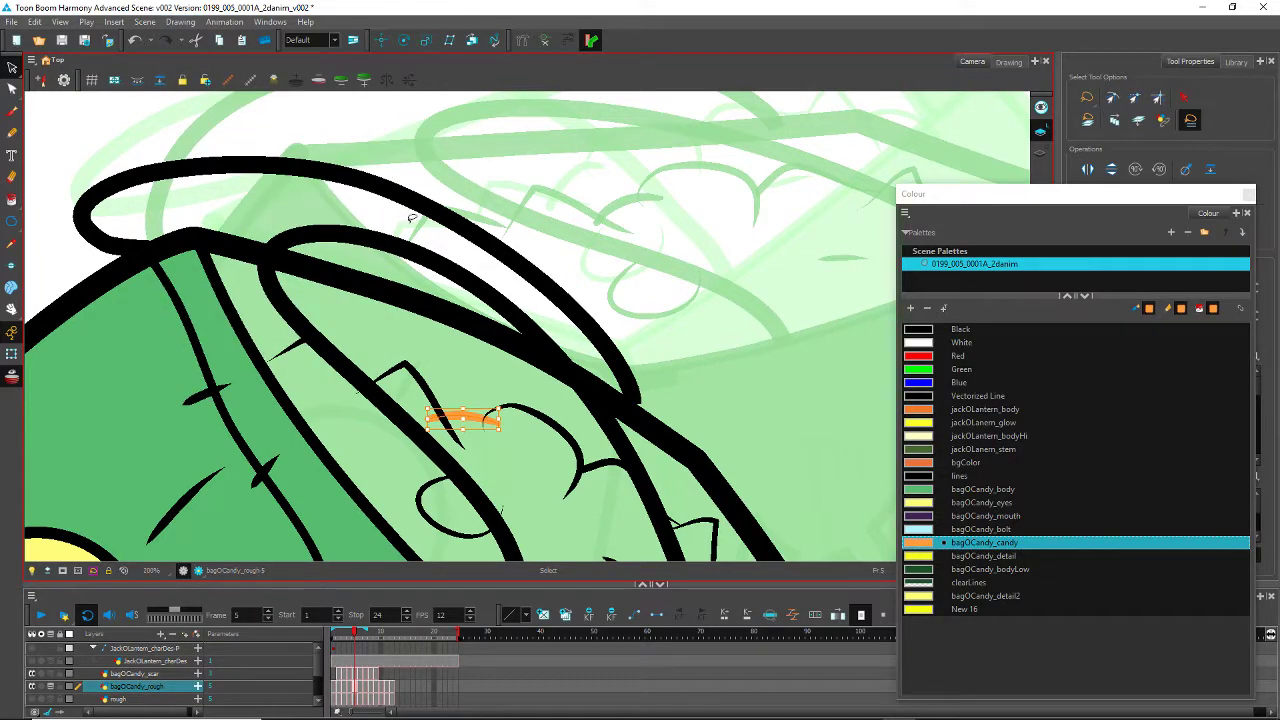
scroll(417, 459, down, 3)
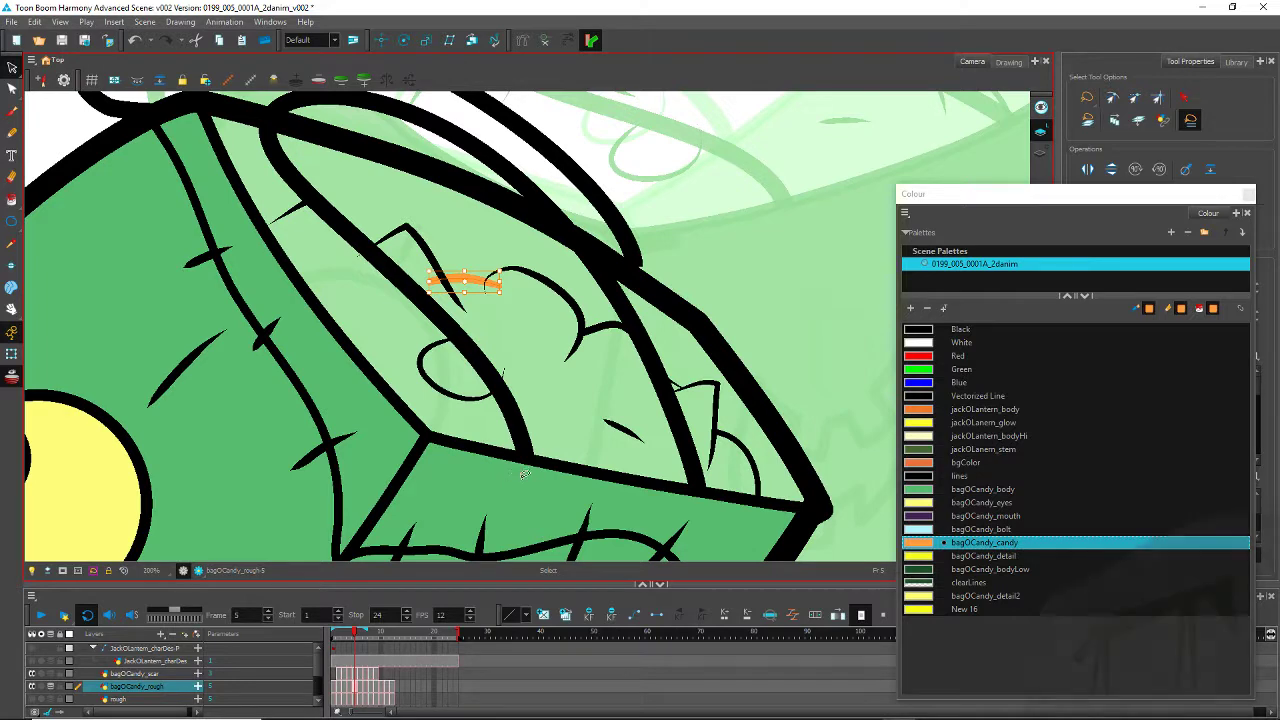
Step: Send the orange gap-closing strokes on frames 6 and 7 to the back, behind the black lines
key(period)
drag(584, 420, 333, 560)
drag(339, 225, 345, 349)
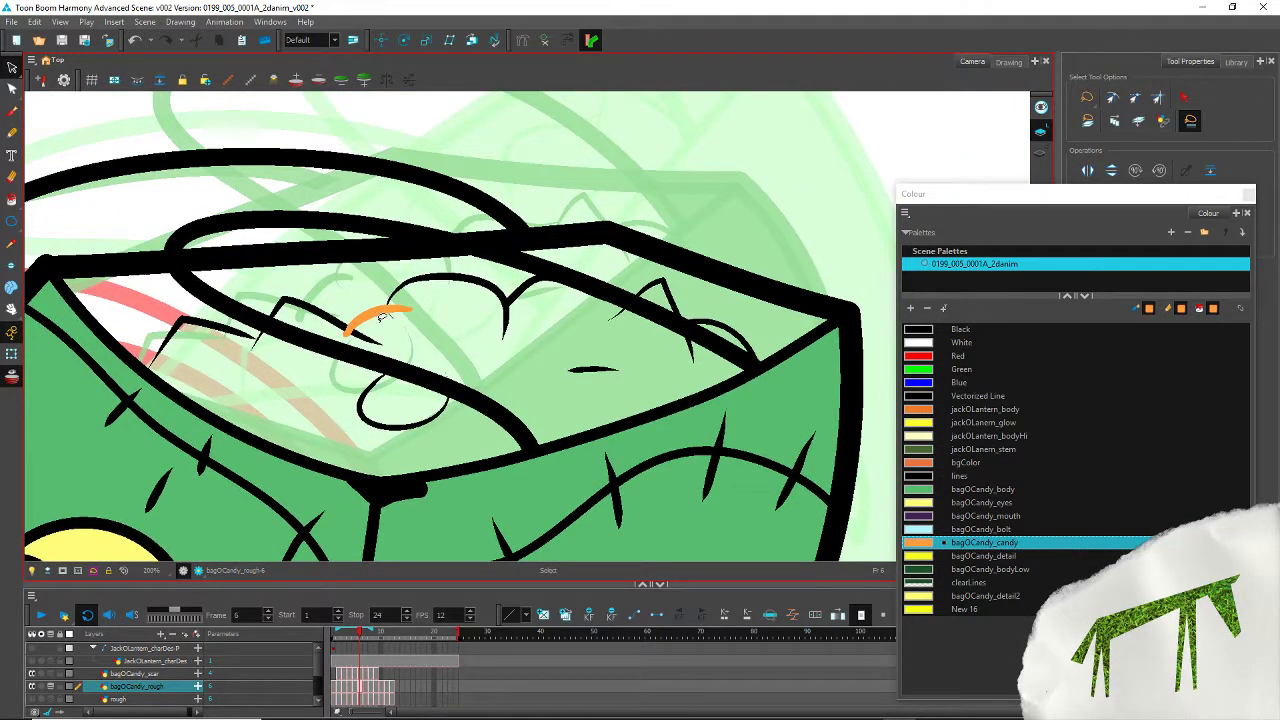
click(346, 332)
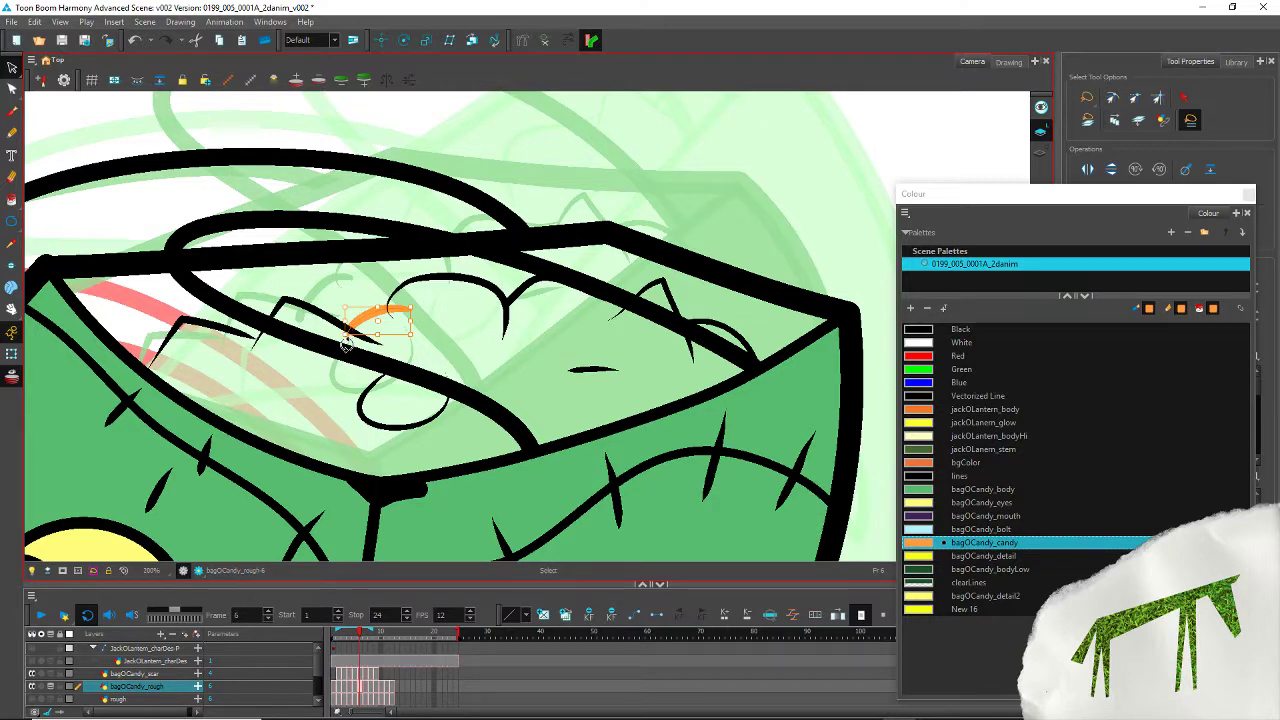
key(period)
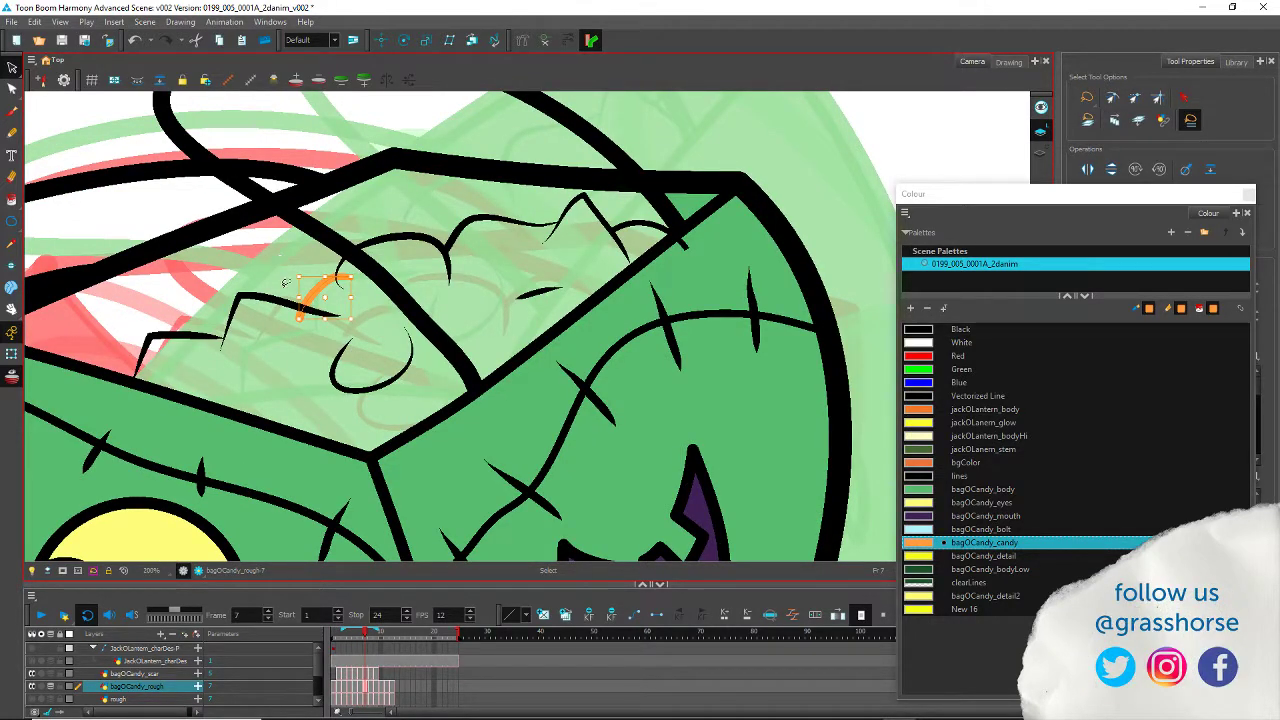
key(period)
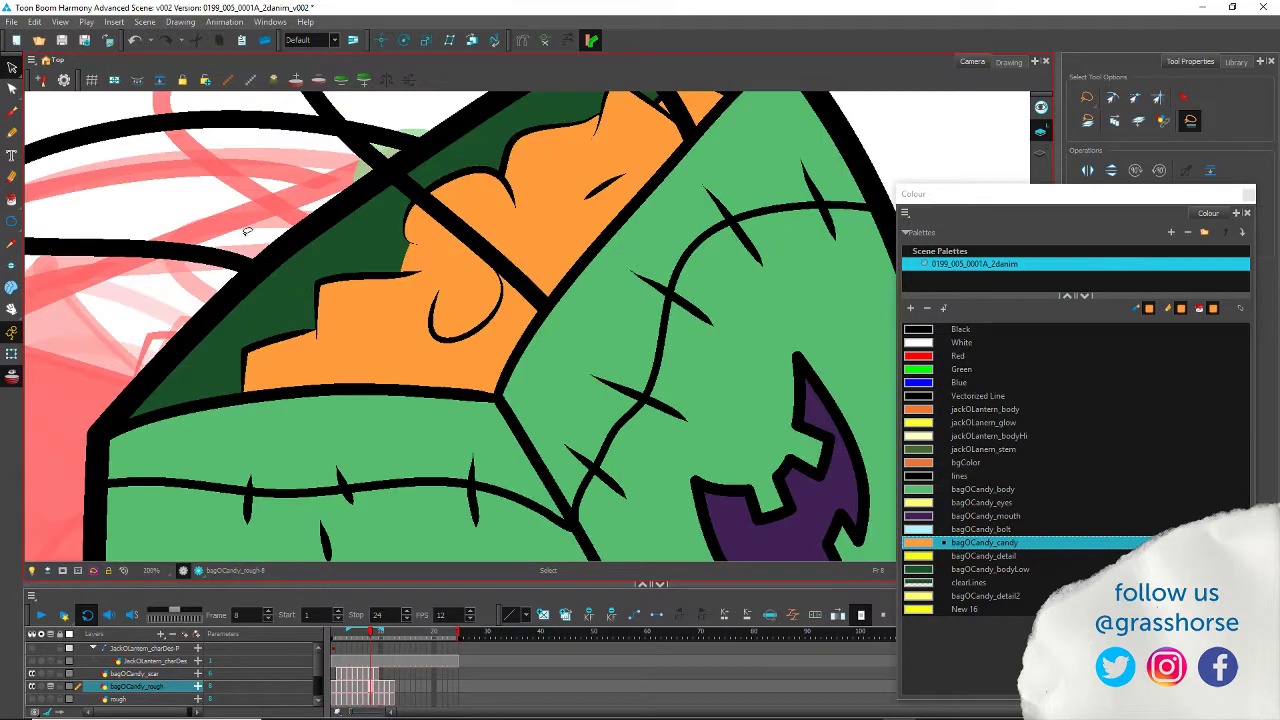
key(comma)
key(comma)
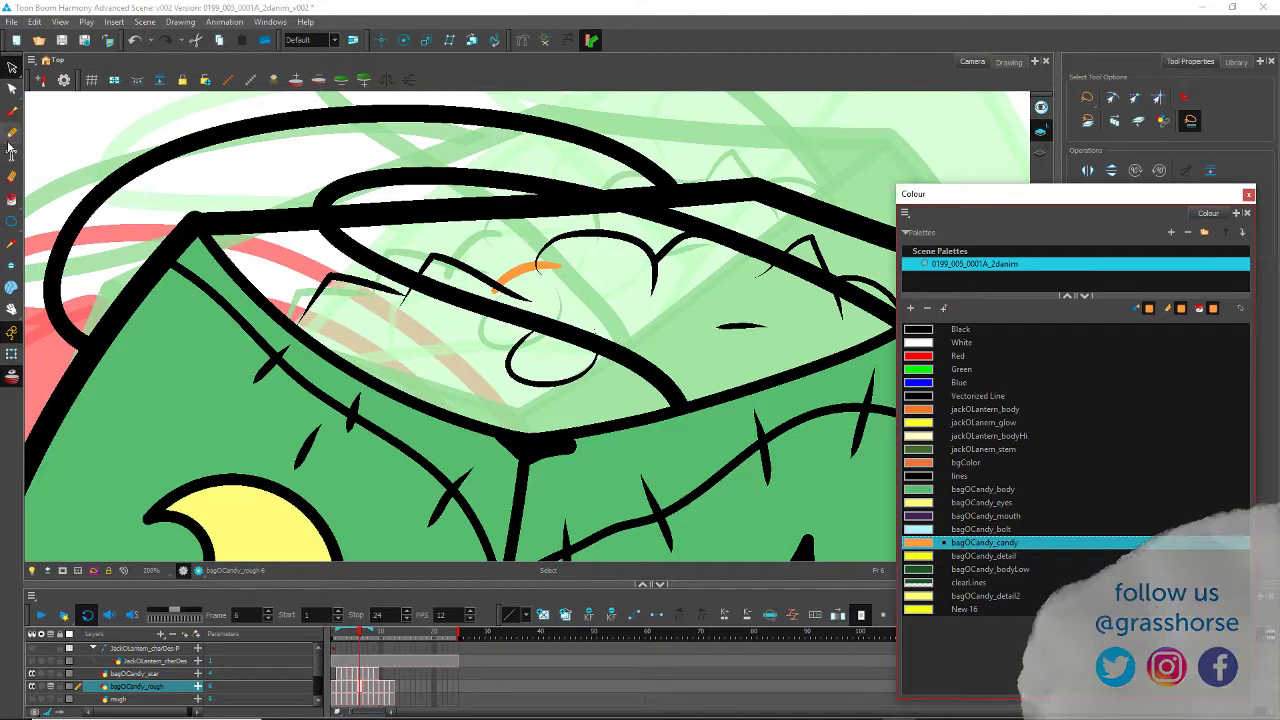
Step: Fill all the candies in the bag opening on frame 6 with bagOCandy_candy
click(16, 204)
click(467, 369)
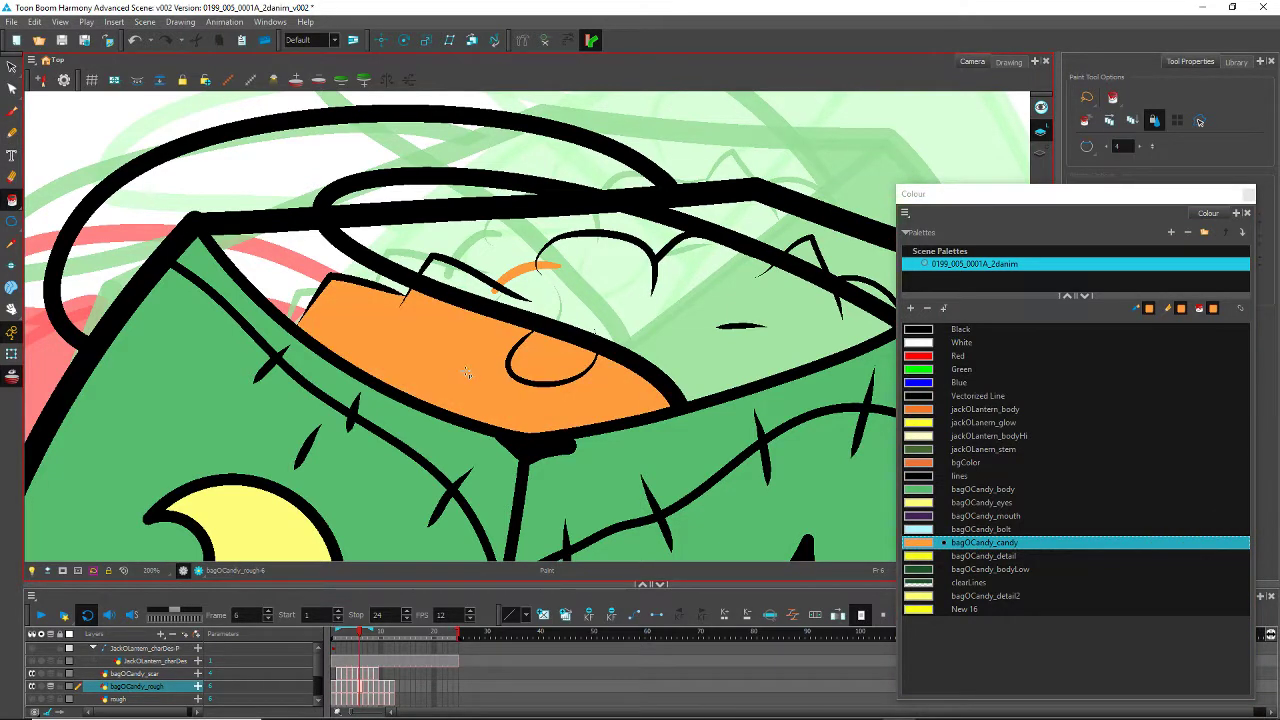
click(655, 328)
drag(668, 354, 550, 441)
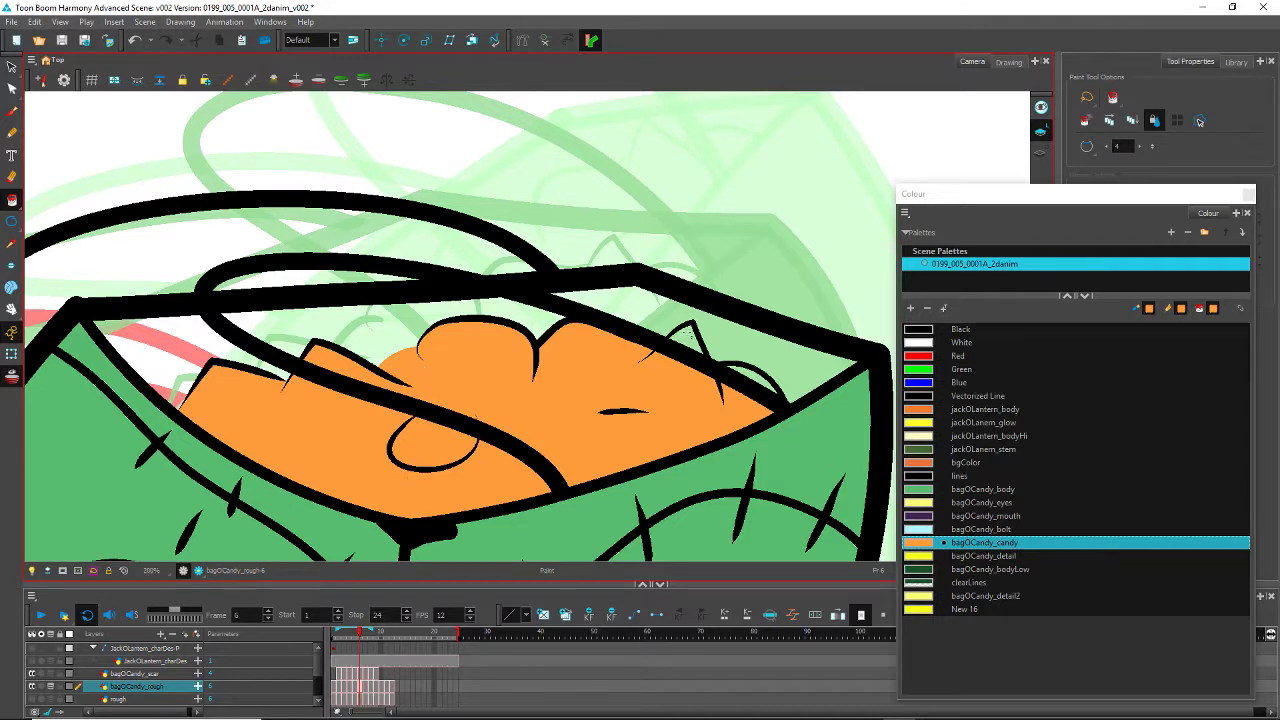
click(690, 340)
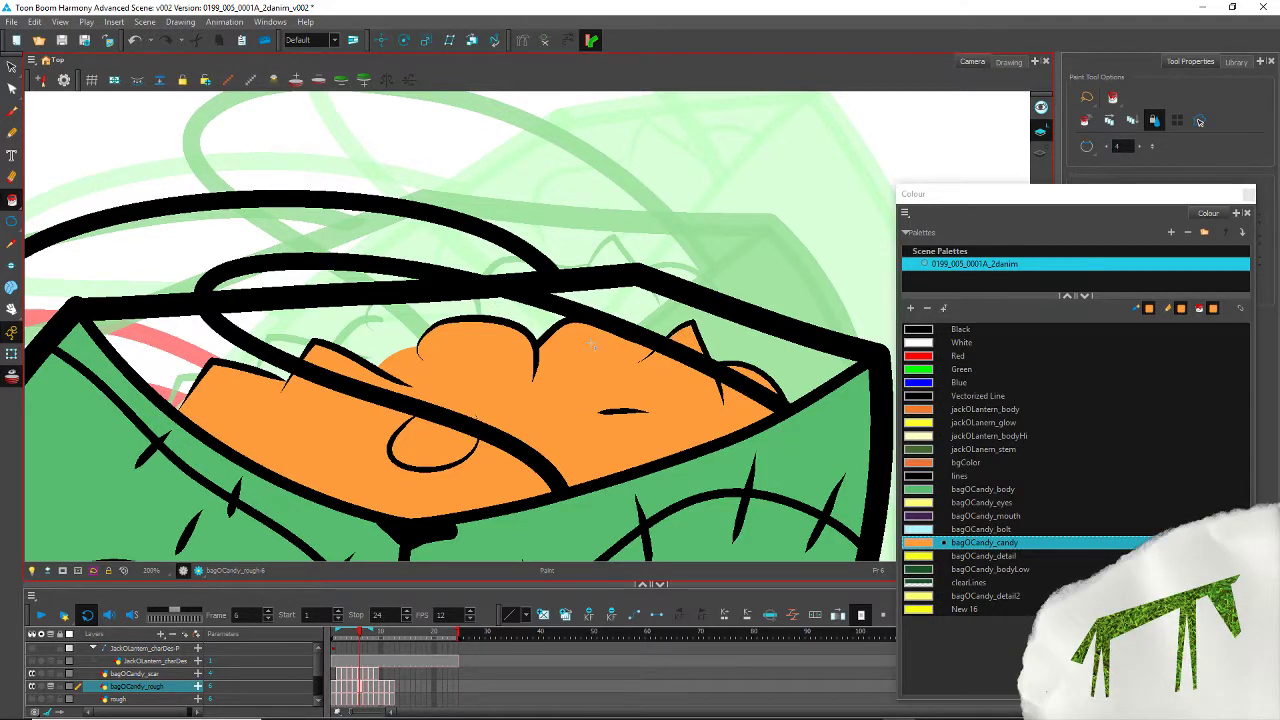
Step: Fill the candies on both sides of the handle on frame 7 with bagOCandy_candy
key(period)
click(294, 406)
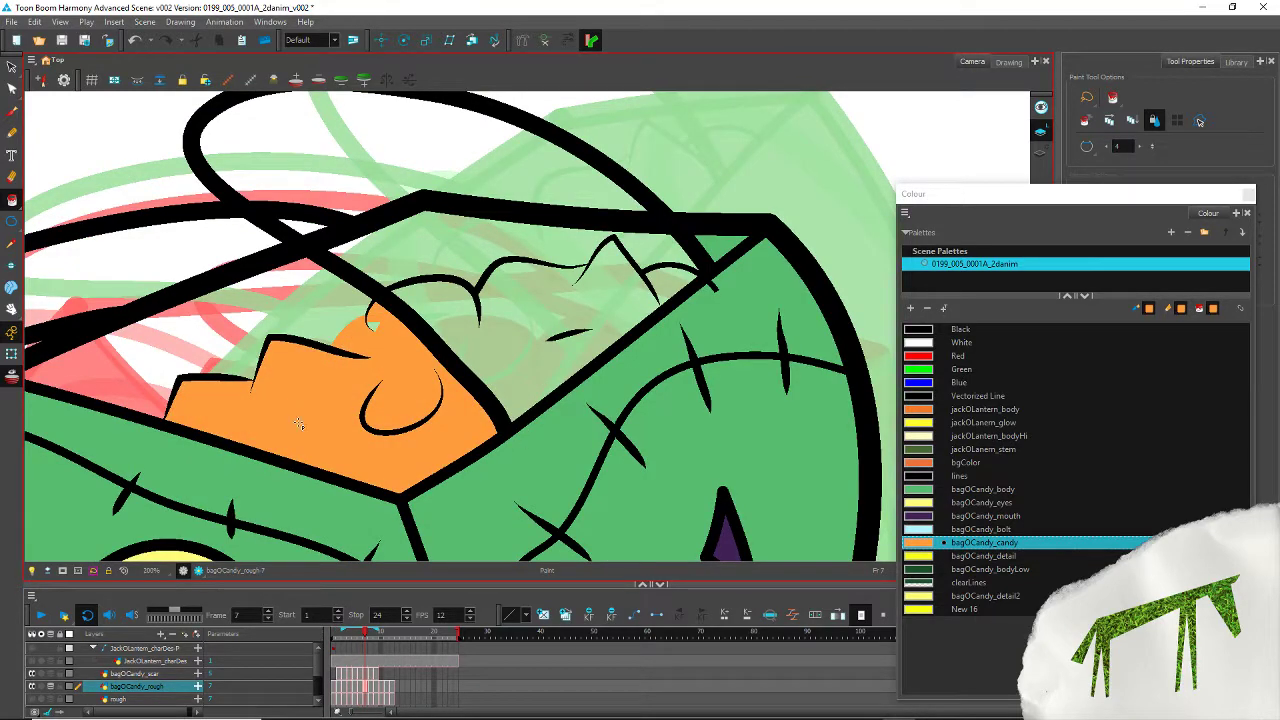
click(470, 335)
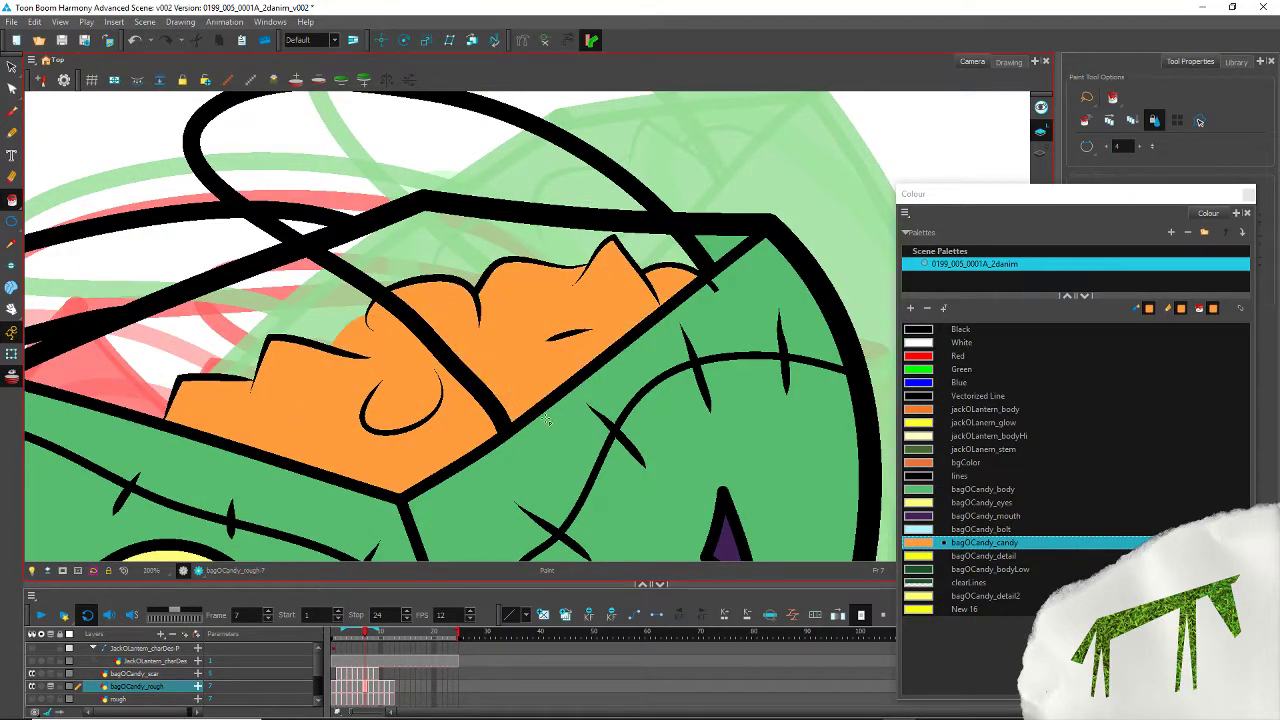
key(period)
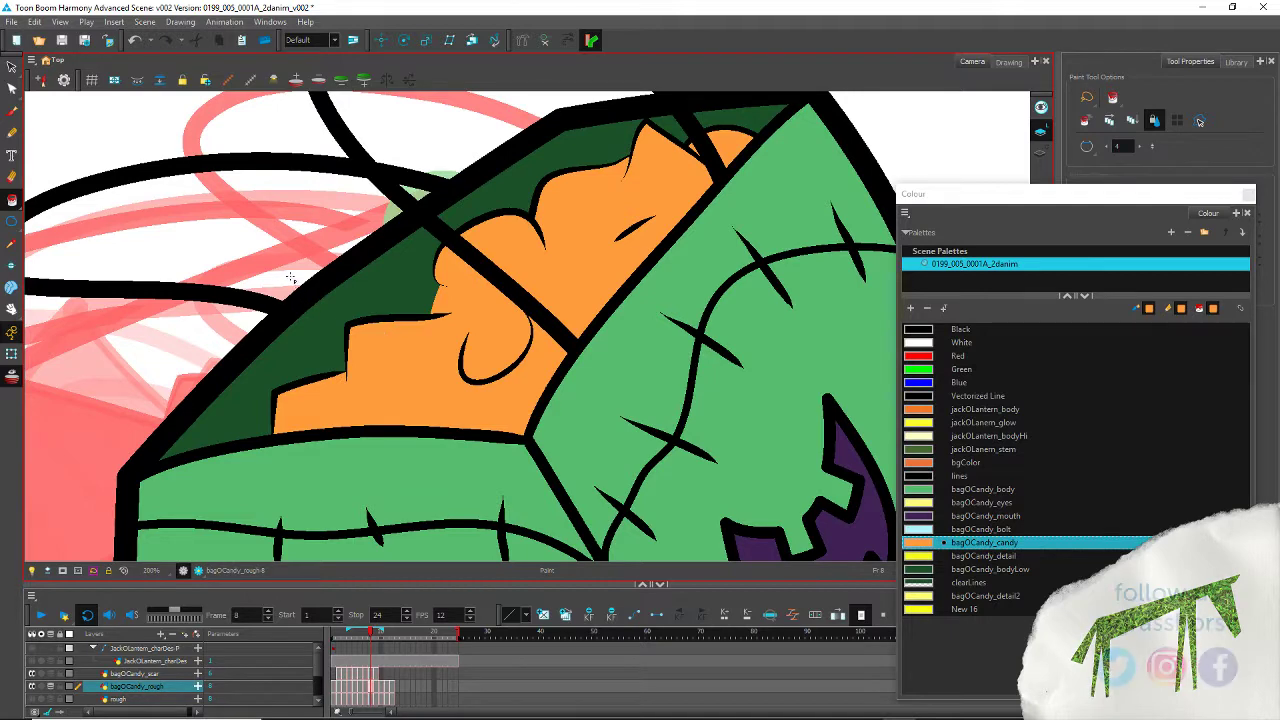
key(comma)
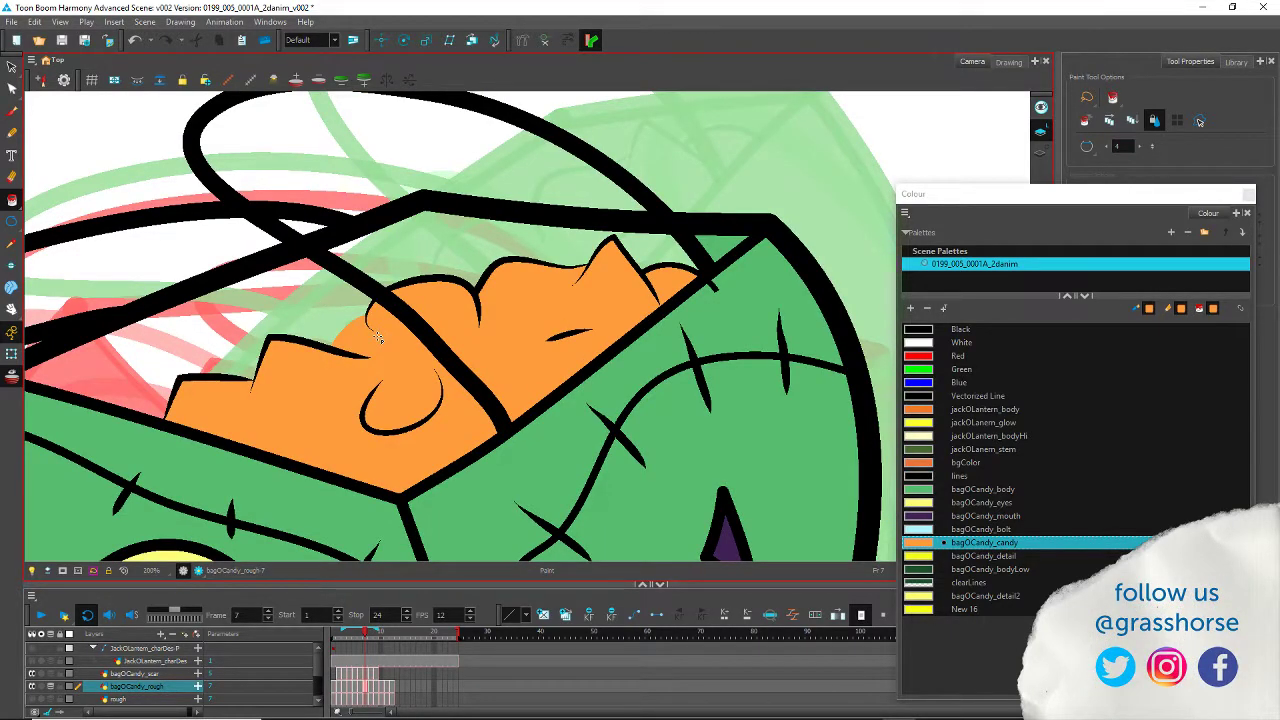
Step: Fill the large candy areas on both sides of the front handle on frame 5 with bagOCandy_candy
key(alt+t)
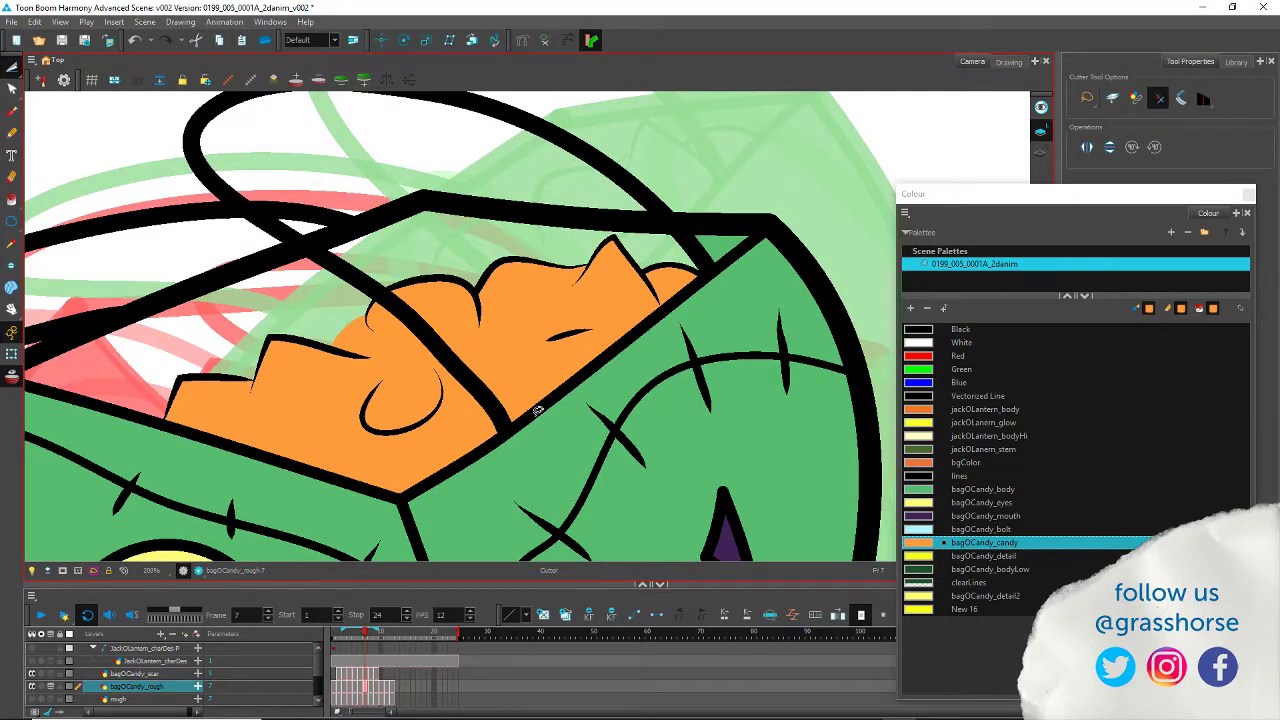
key(2)
key(2)
key(2)
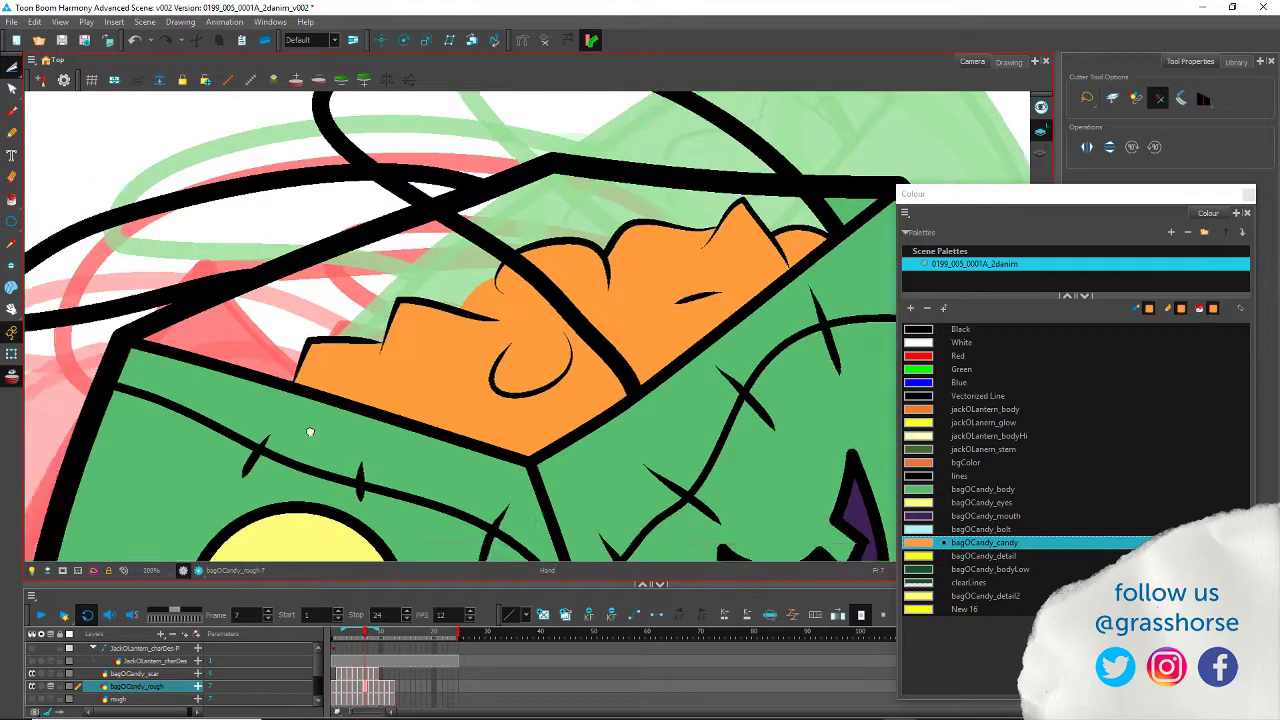
drag(330, 492, 274, 427)
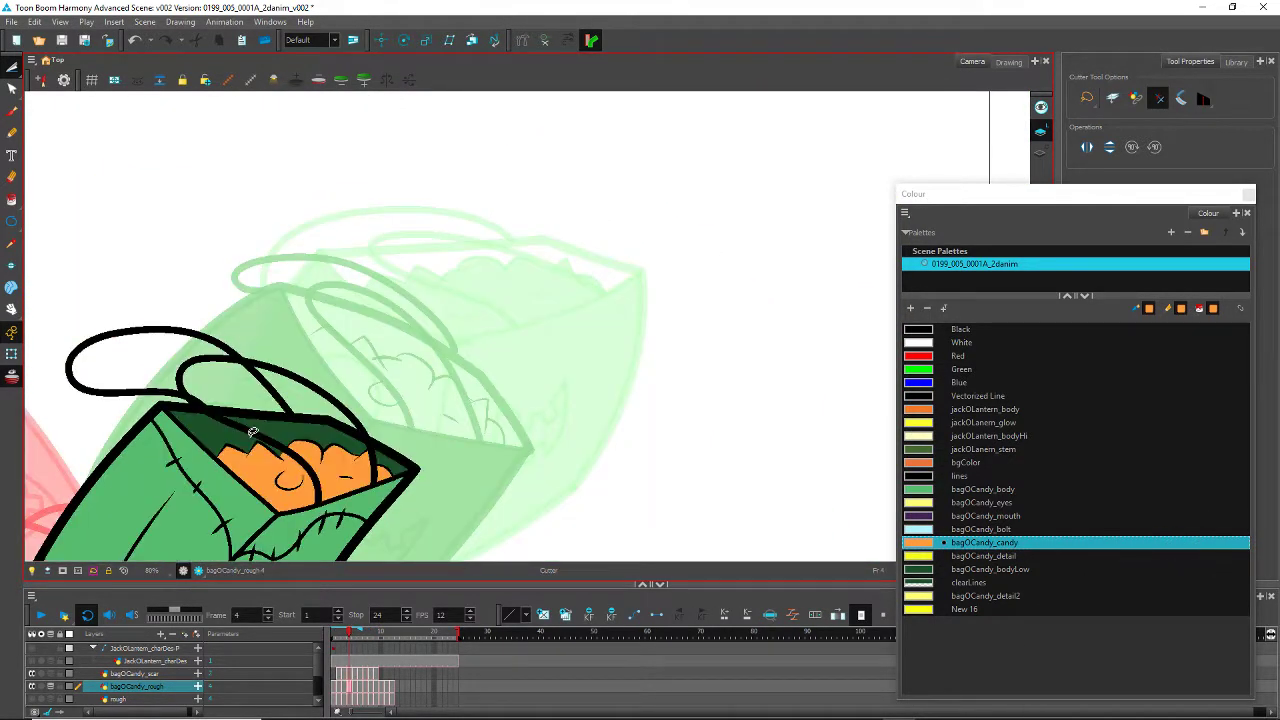
key(period)
key(comma)
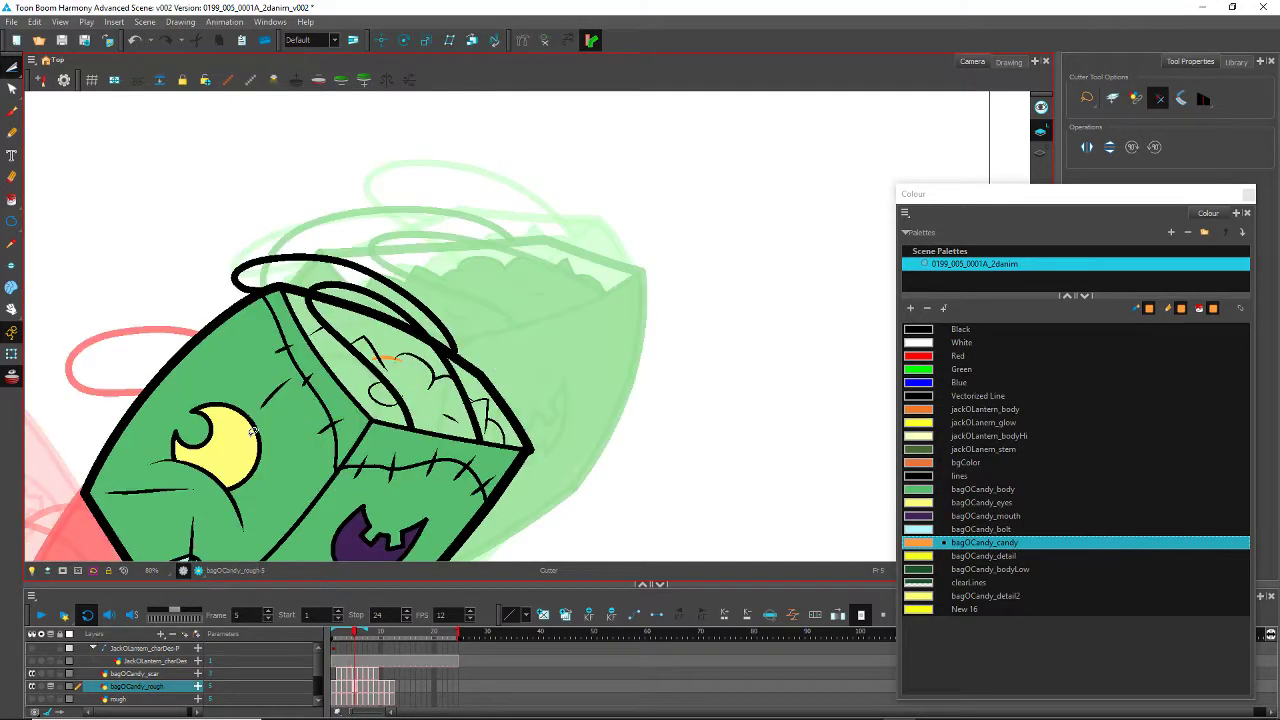
click(11, 199)
click(400, 397)
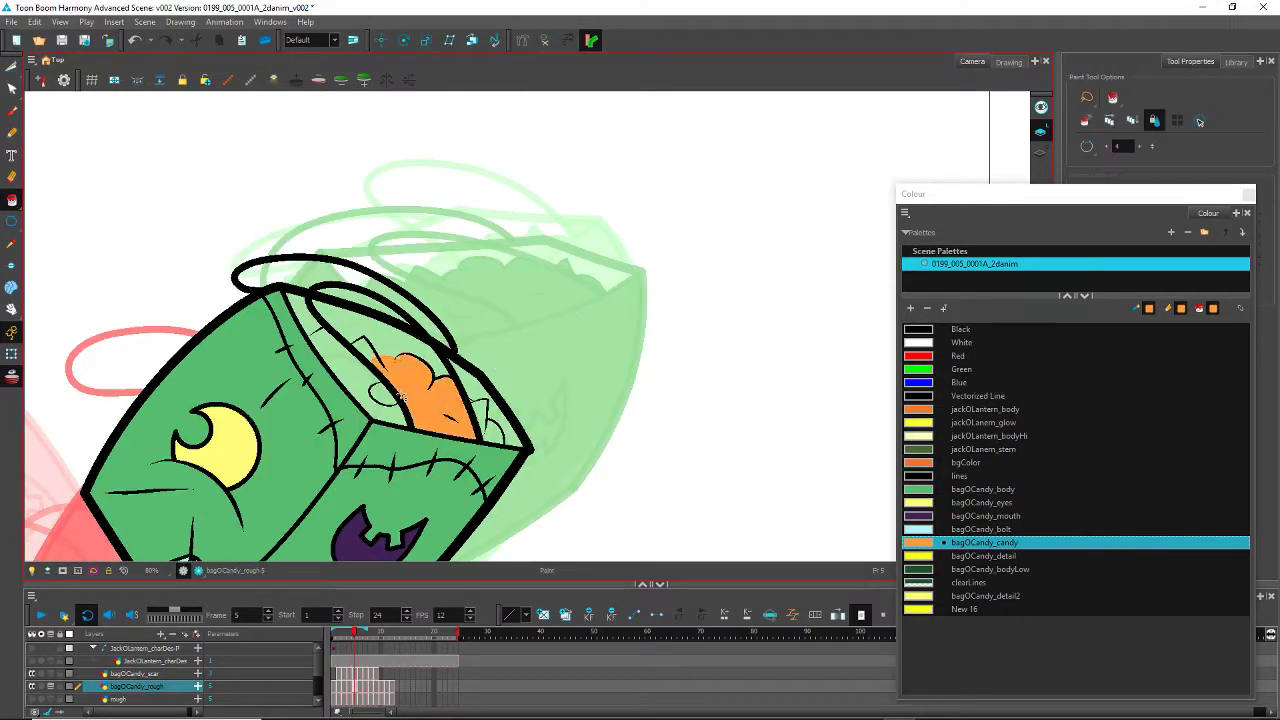
click(349, 366)
Step: Fill the small round candy and the pointed candy beside the front handle on frame 5 with bagOCandy_candy
scroll(378, 330, up, 4)
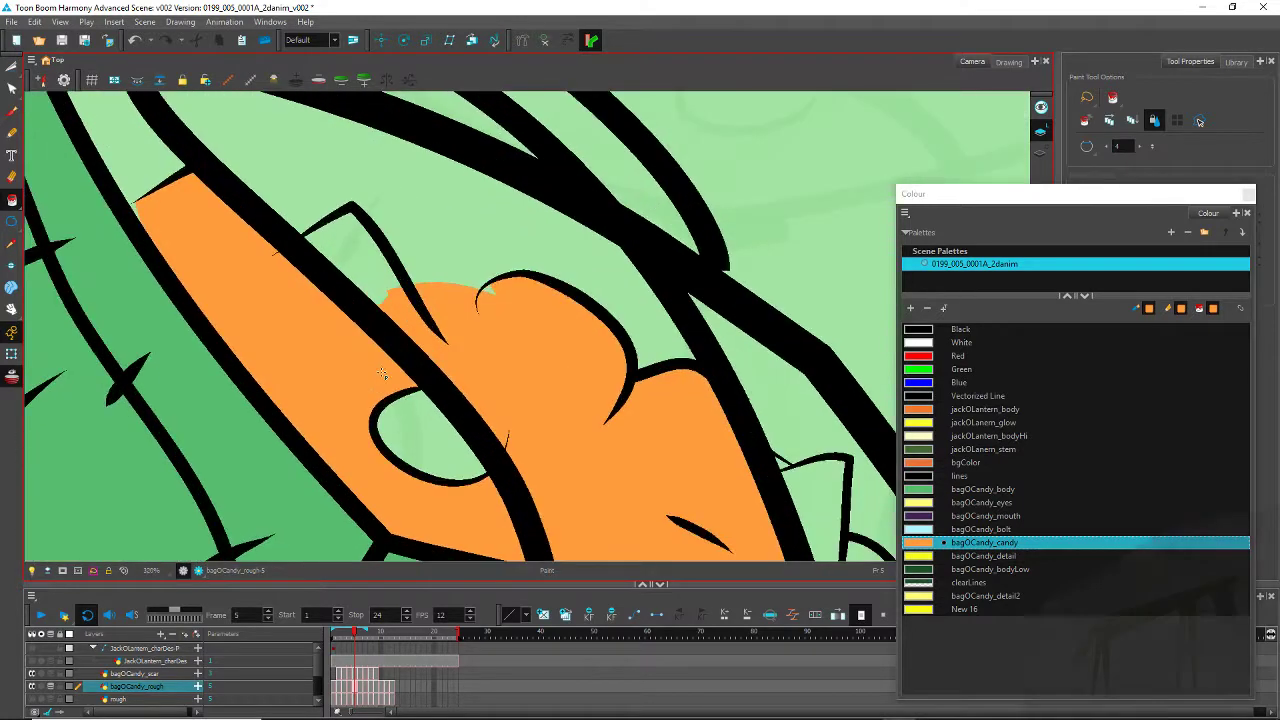
click(425, 429)
click(402, 292)
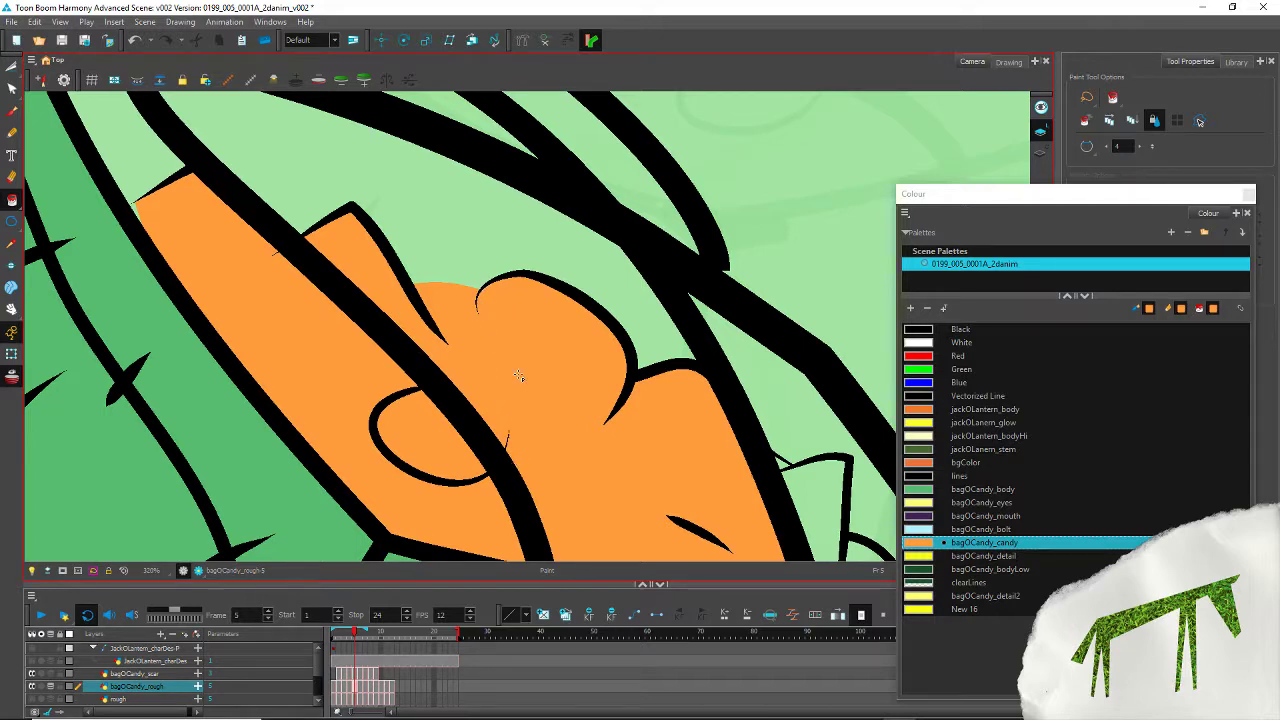
scroll(475, 293, up, 5)
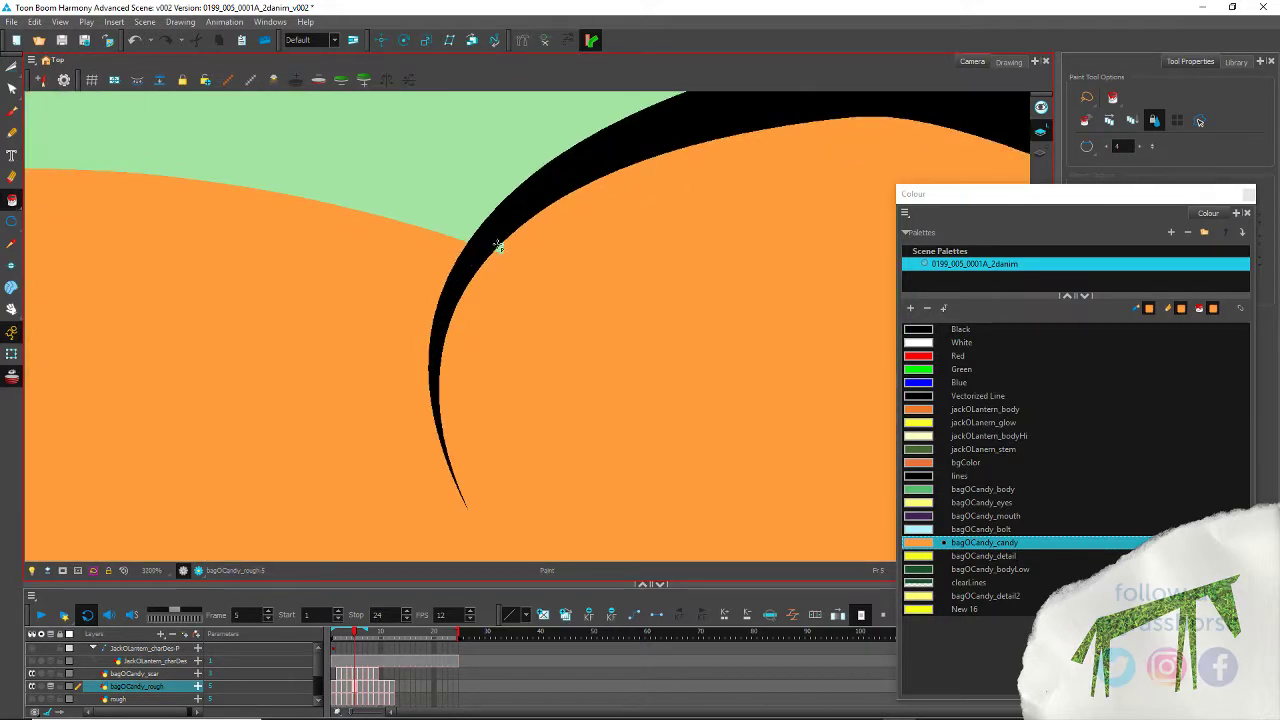
scroll(505, 455, down, 5)
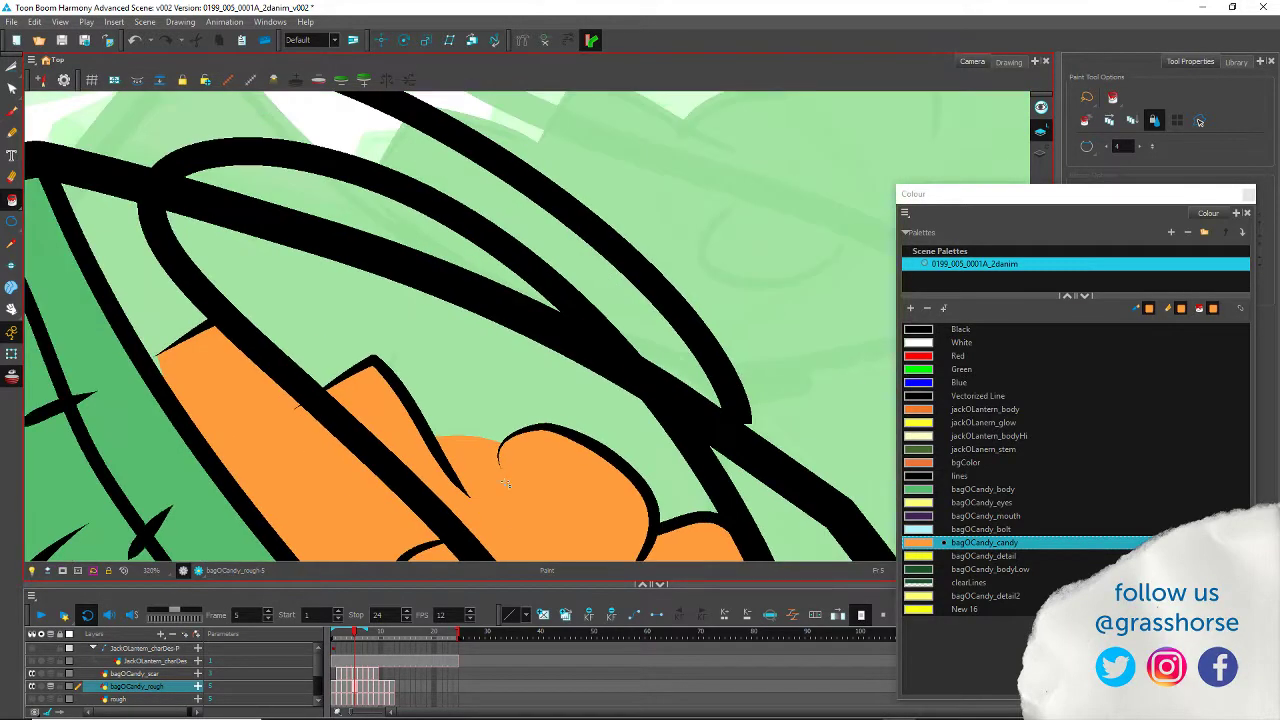
Step: Fill the pointed and rounded candies between the front handle and the bag's far right corner on frame 5 with bagOCandy_candy
drag(617, 501, 177, 84)
click(387, 241)
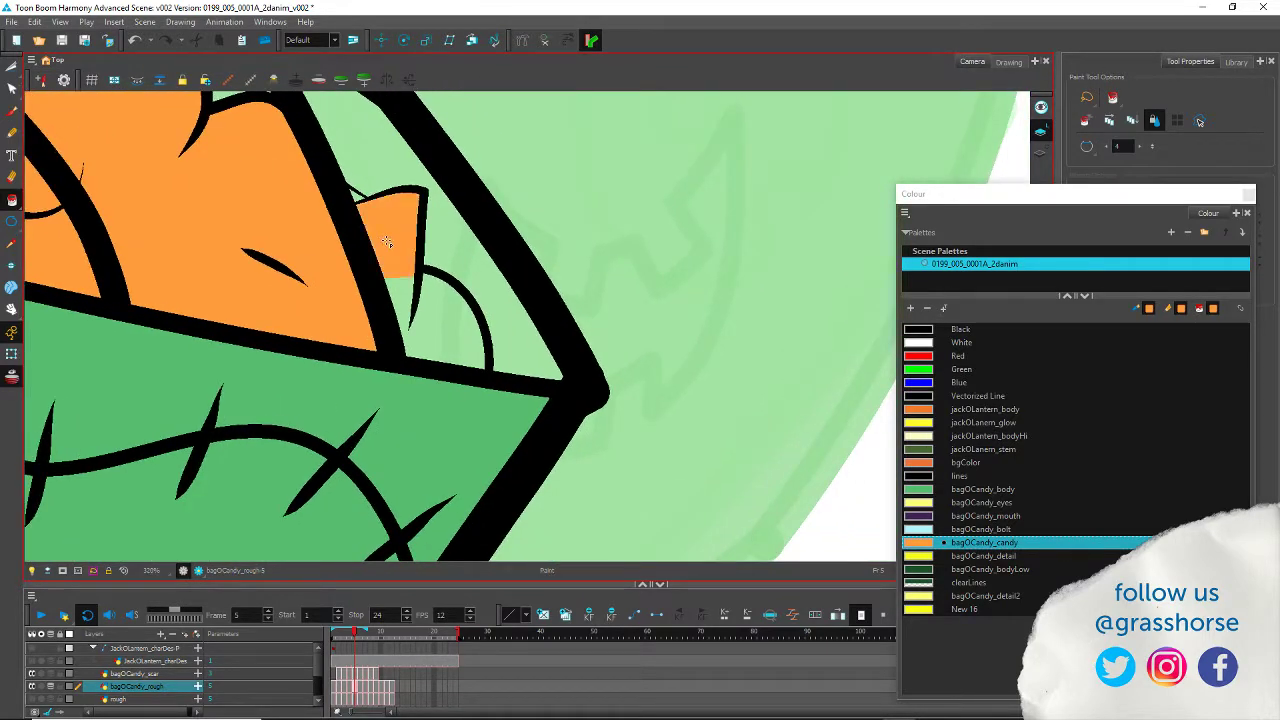
click(421, 316)
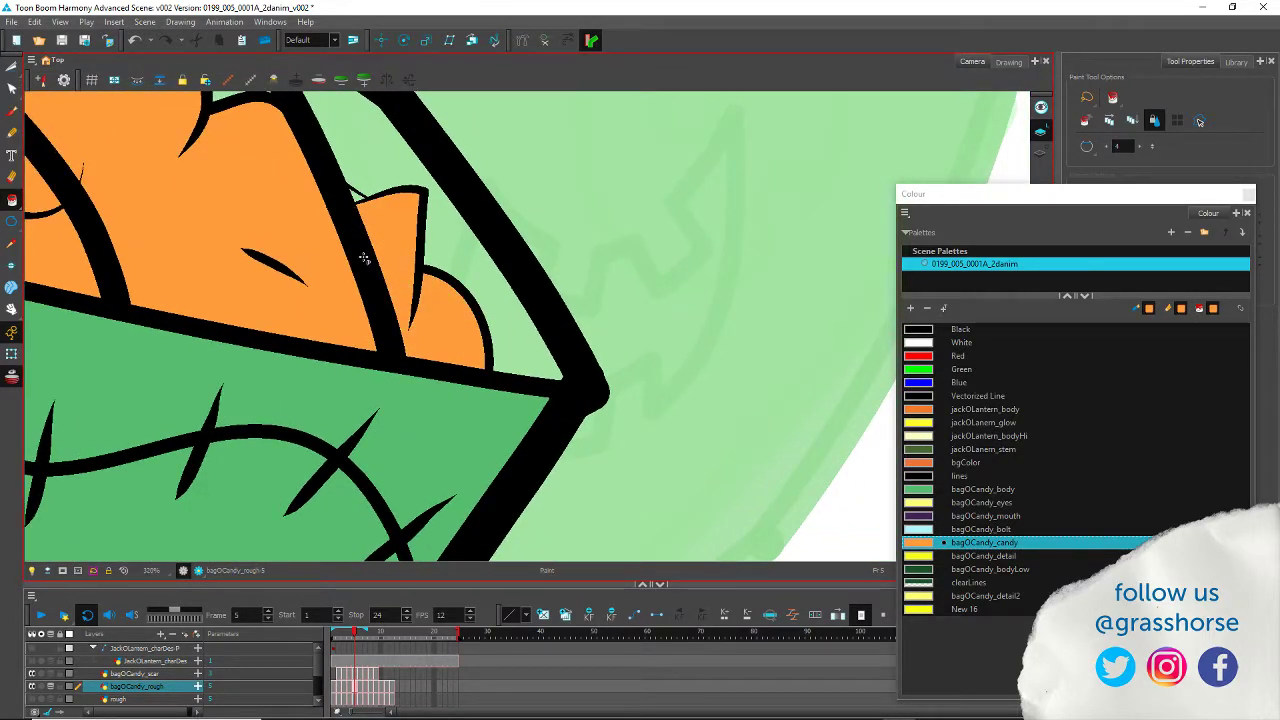
Step: Set the Paint tool to No Close Gap and fill the tiny triangular candy area beside the handle on frame 5 with bagOCandy_candy
scroll(340, 190, up, 6)
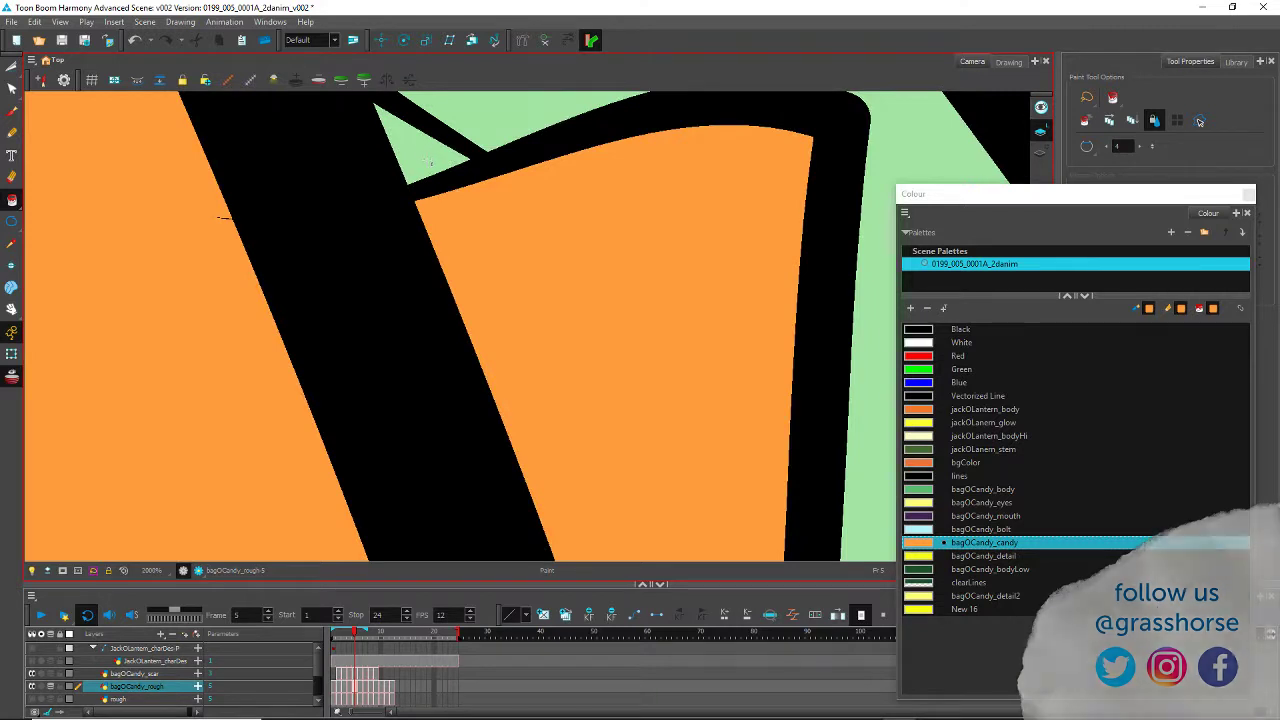
click(1088, 148)
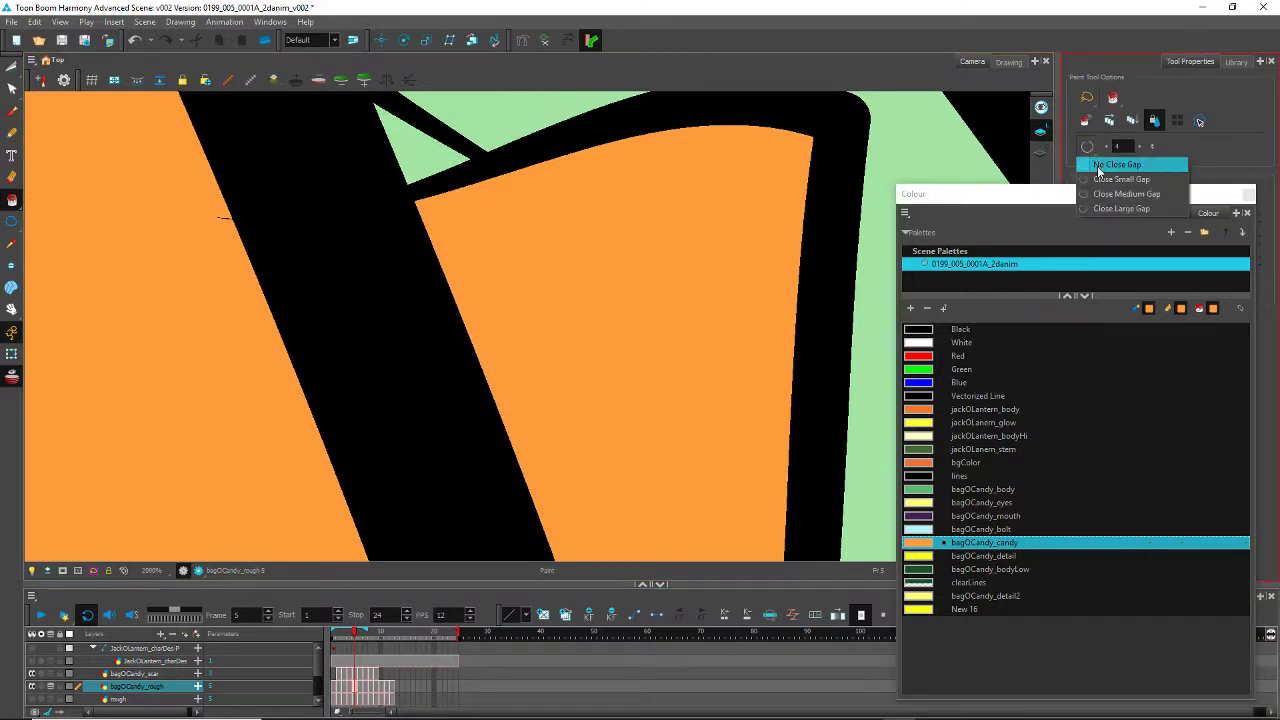
click(1099, 168)
click(425, 148)
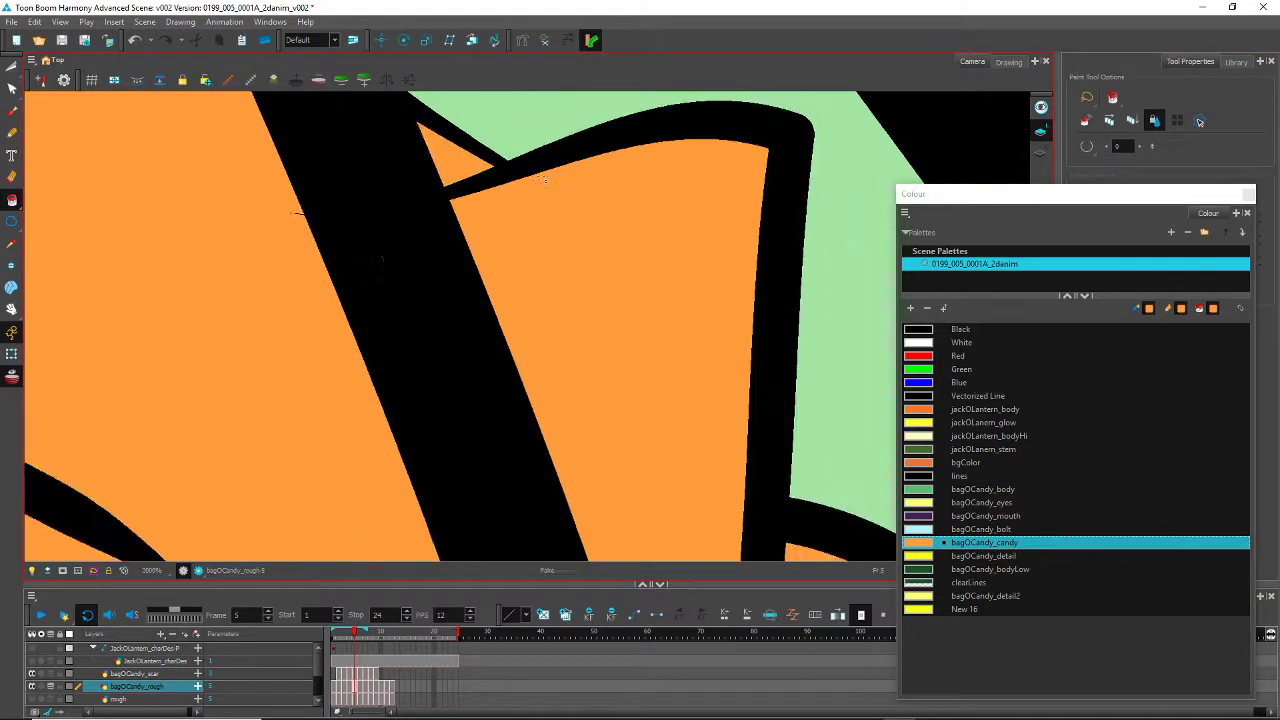
Step: Fill the bag's inside areas above the candies on frame 5 with bagOCandy_bodyLow
scroll(436, 160, down, 5)
scroll(199, 307, down, 5)
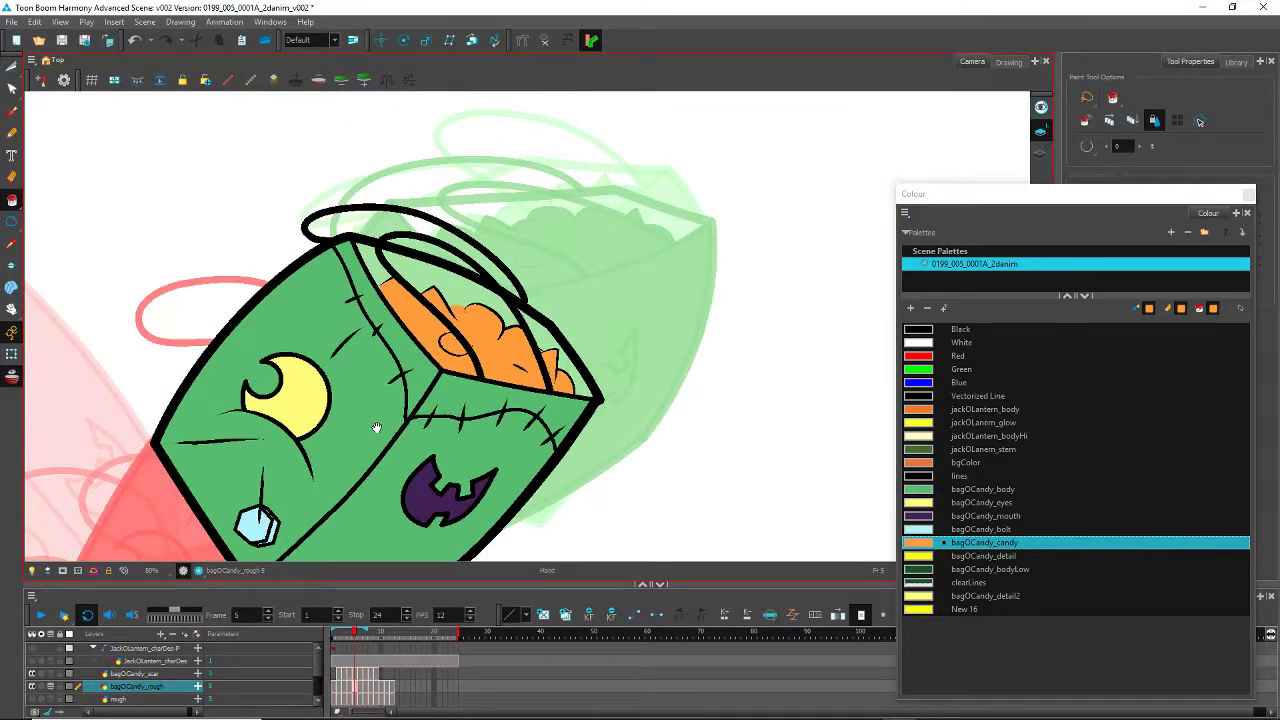
drag(377, 428, 357, 361)
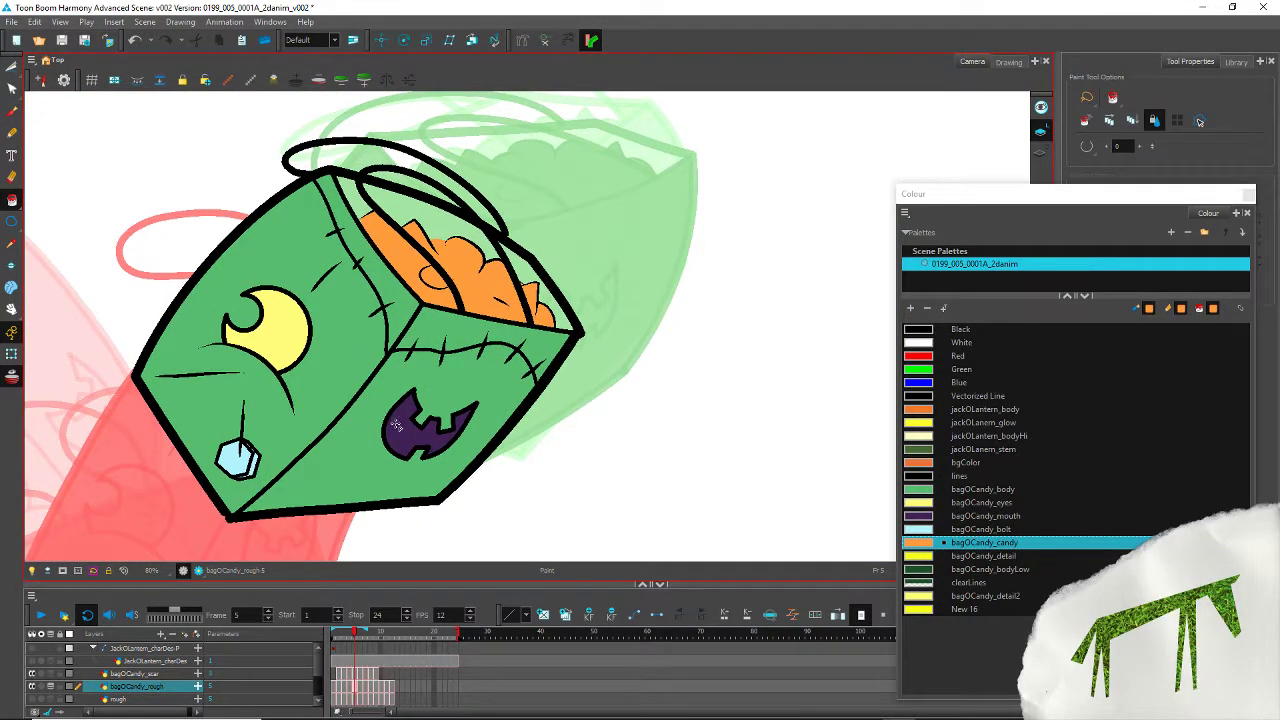
click(948, 569)
click(412, 216)
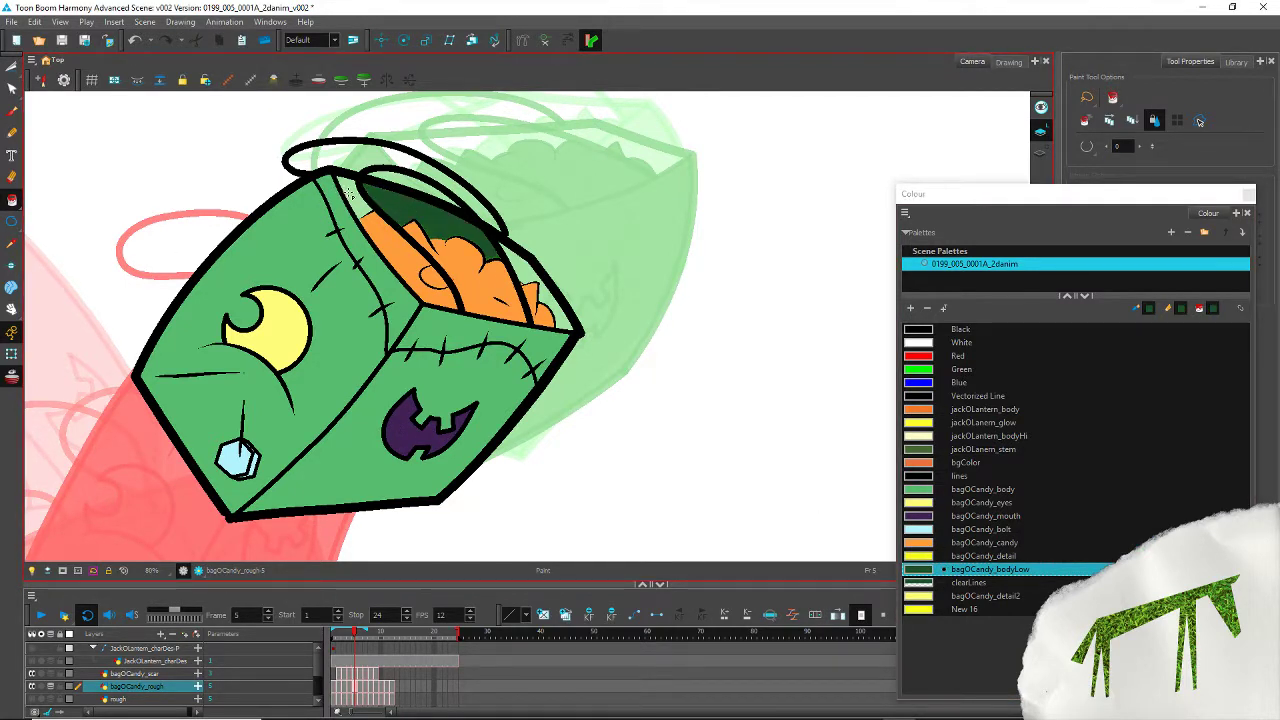
click(349, 193)
click(529, 278)
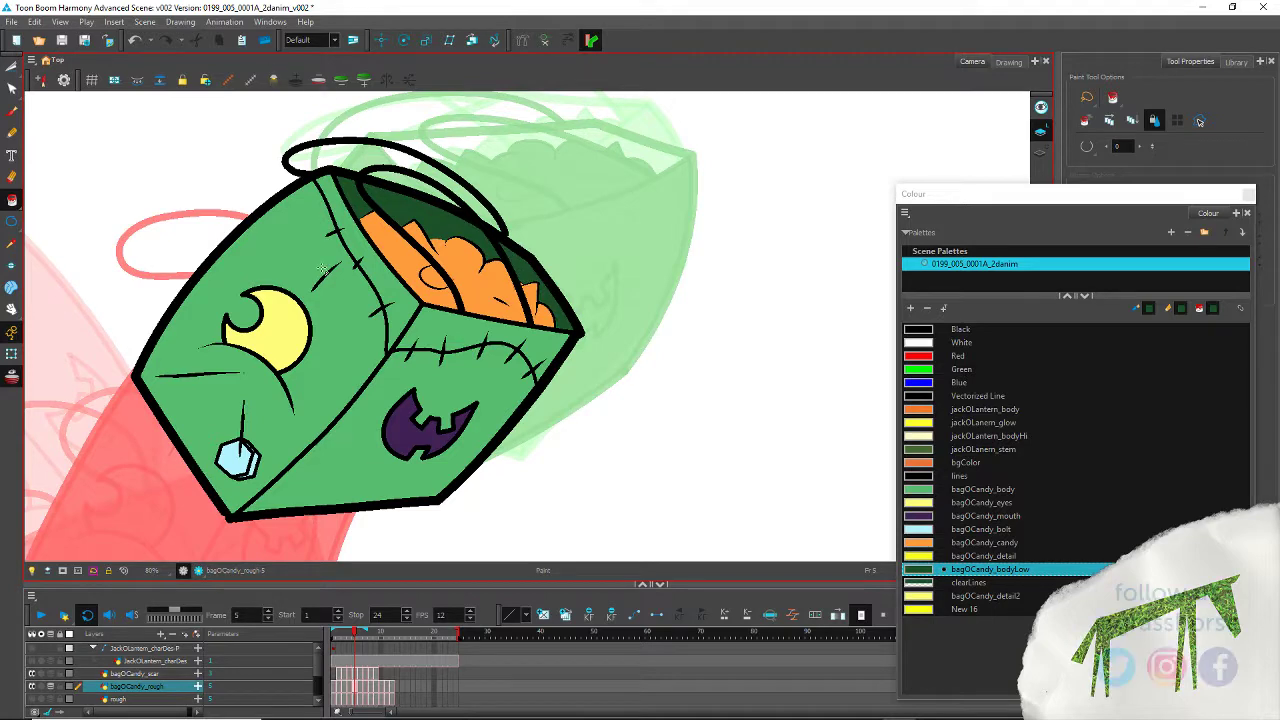
Step: Go back to frame 2 and play the animation to check the bag's colouring
key(comma)
key(comma)
key(comma)
scroll(332, 380, down, 5)
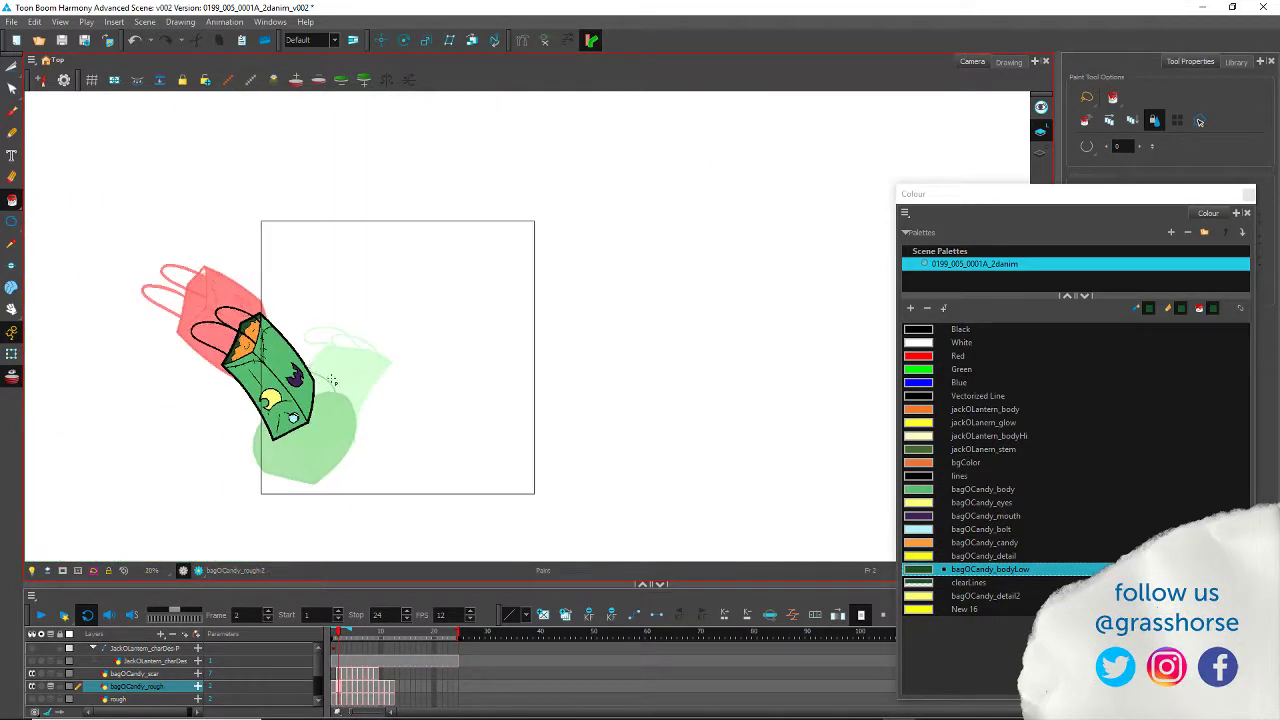
drag(217, 426, 284, 359)
click(40, 615)
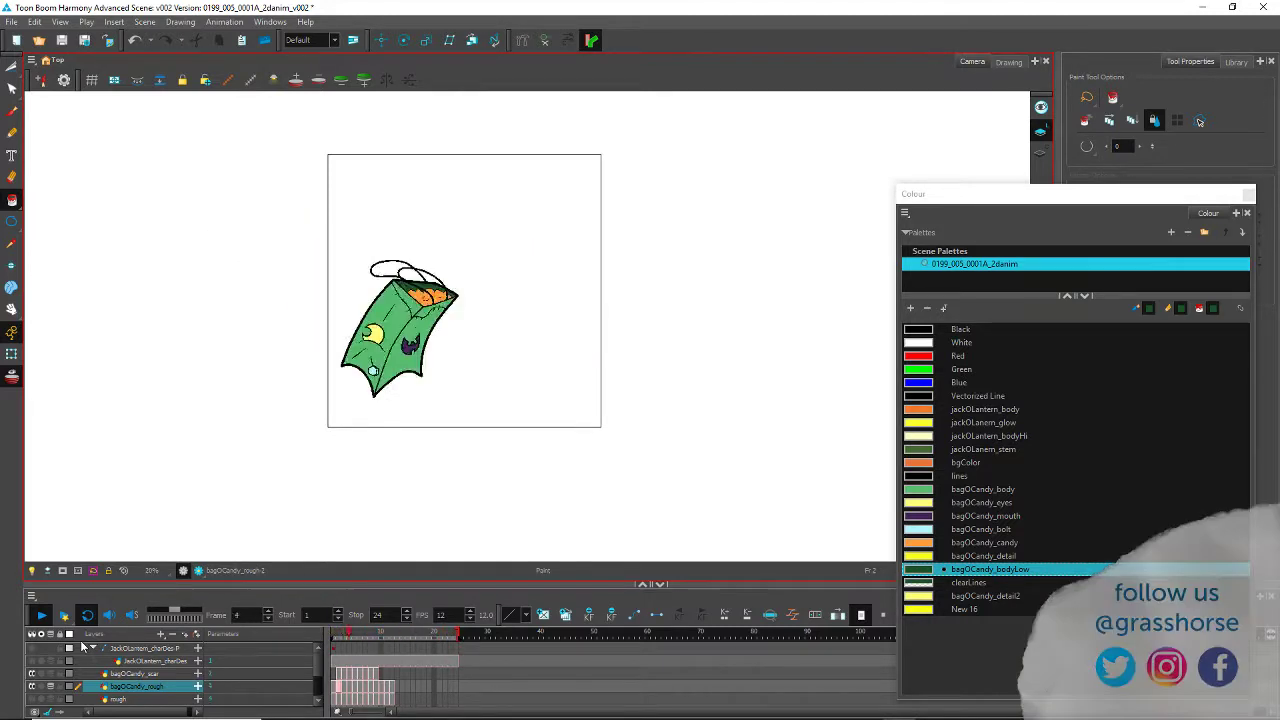
click(41, 616)
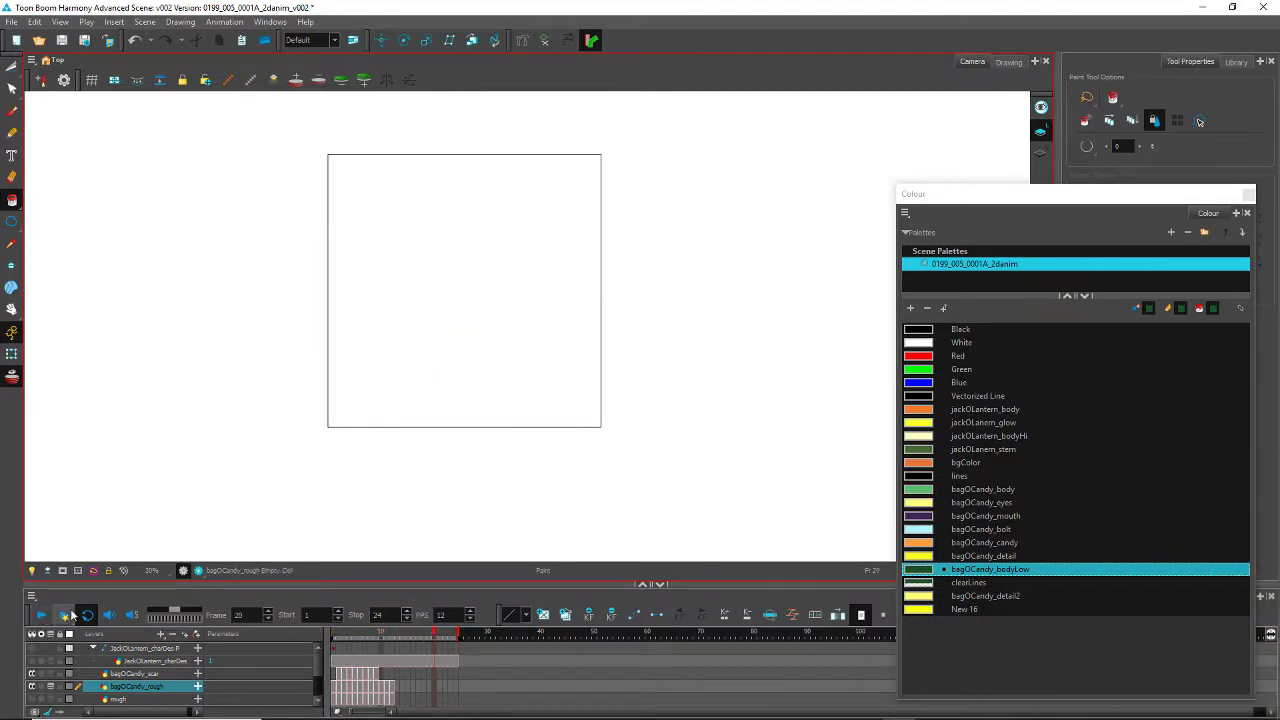
Step: On frame 7, set the Paint tool to Close Small Gap and fill the bag's inside around the handle with bagOCandy_bodyLow
click(407, 636)
drag(407, 636, 364, 644)
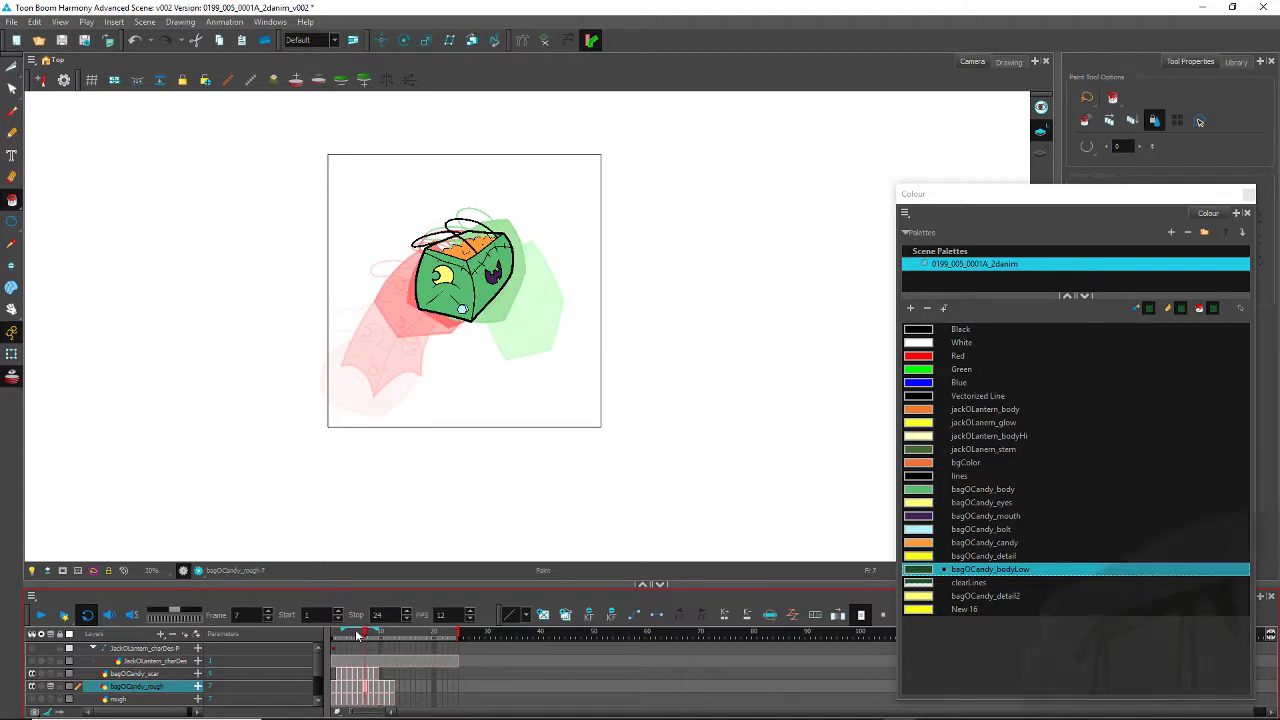
scroll(437, 252, up, 5)
click(468, 223)
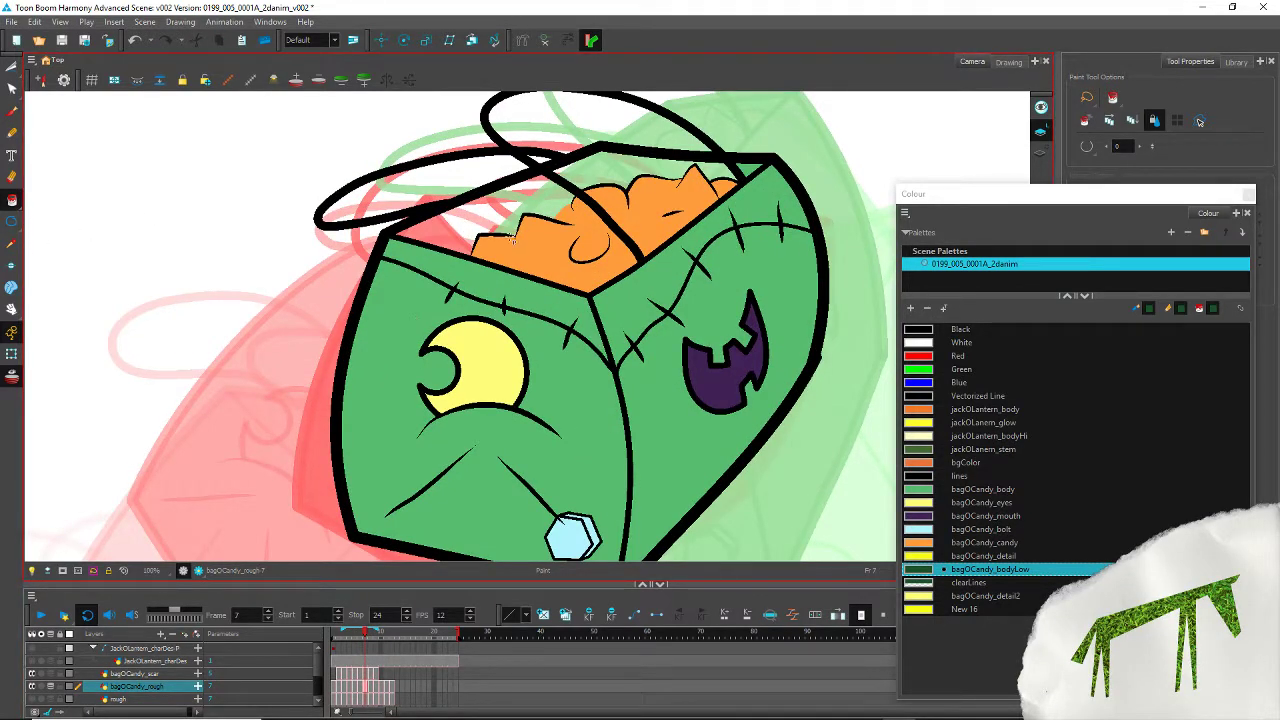
click(1087, 146)
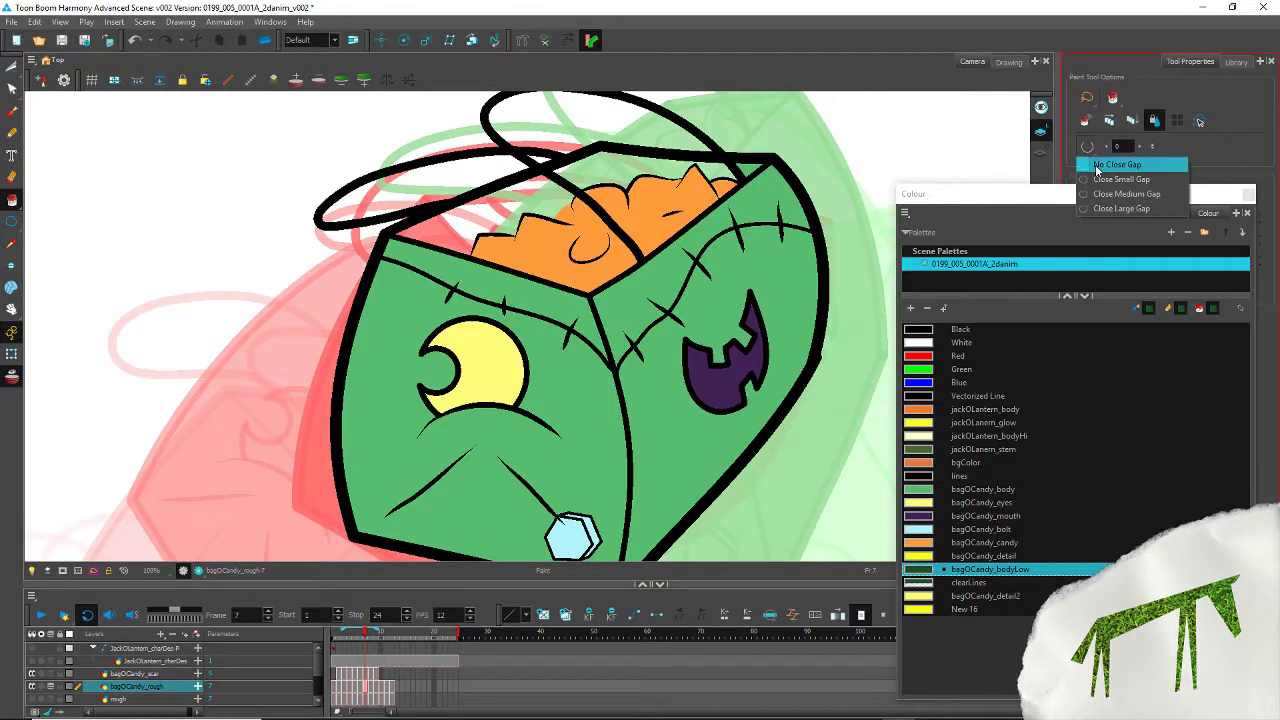
click(1094, 184)
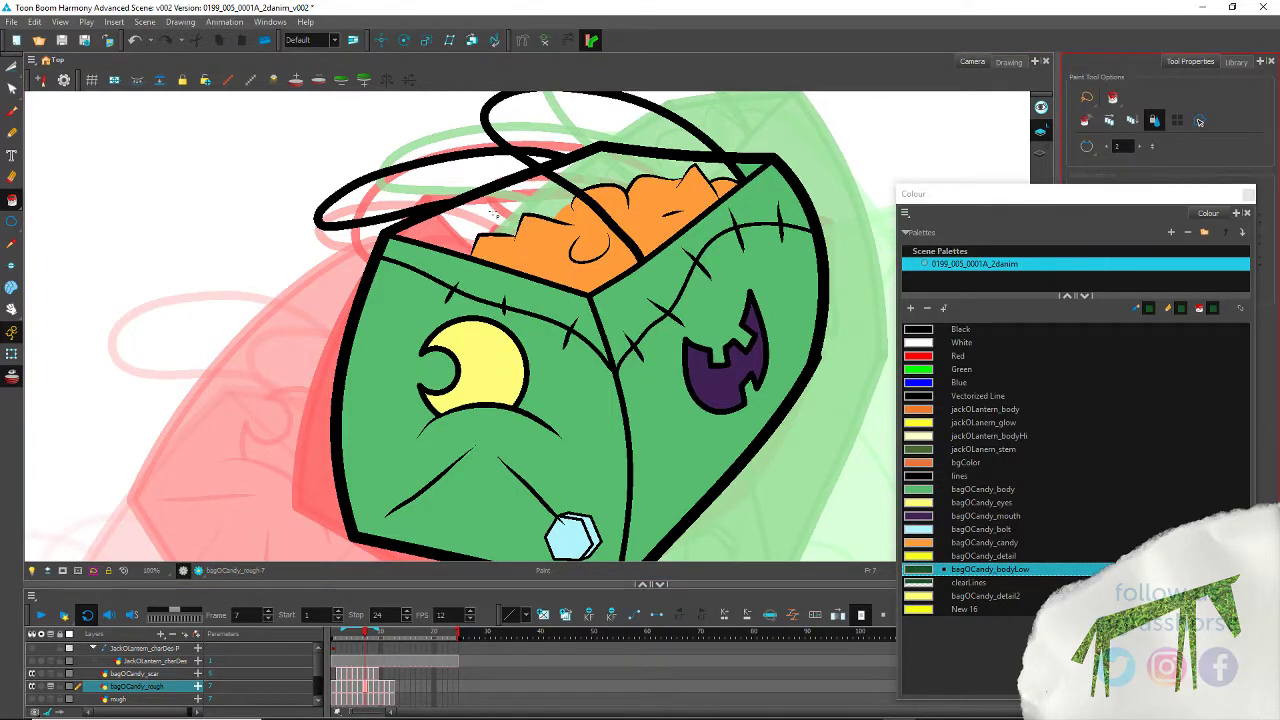
click(492, 214)
click(597, 169)
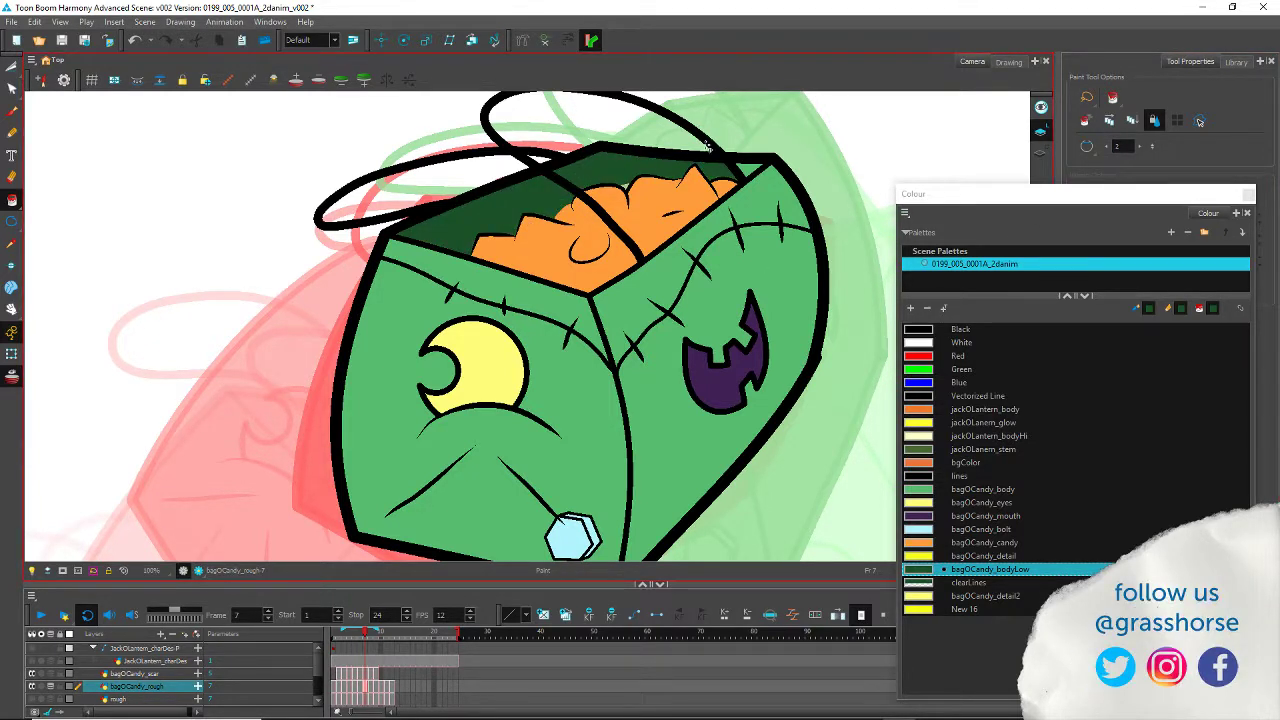
Step: Fill the leftover slivers between the candies and in the opening's far right corner on frame 7 with bagOCandy_bodyLow
scroll(620, 182, up, 4)
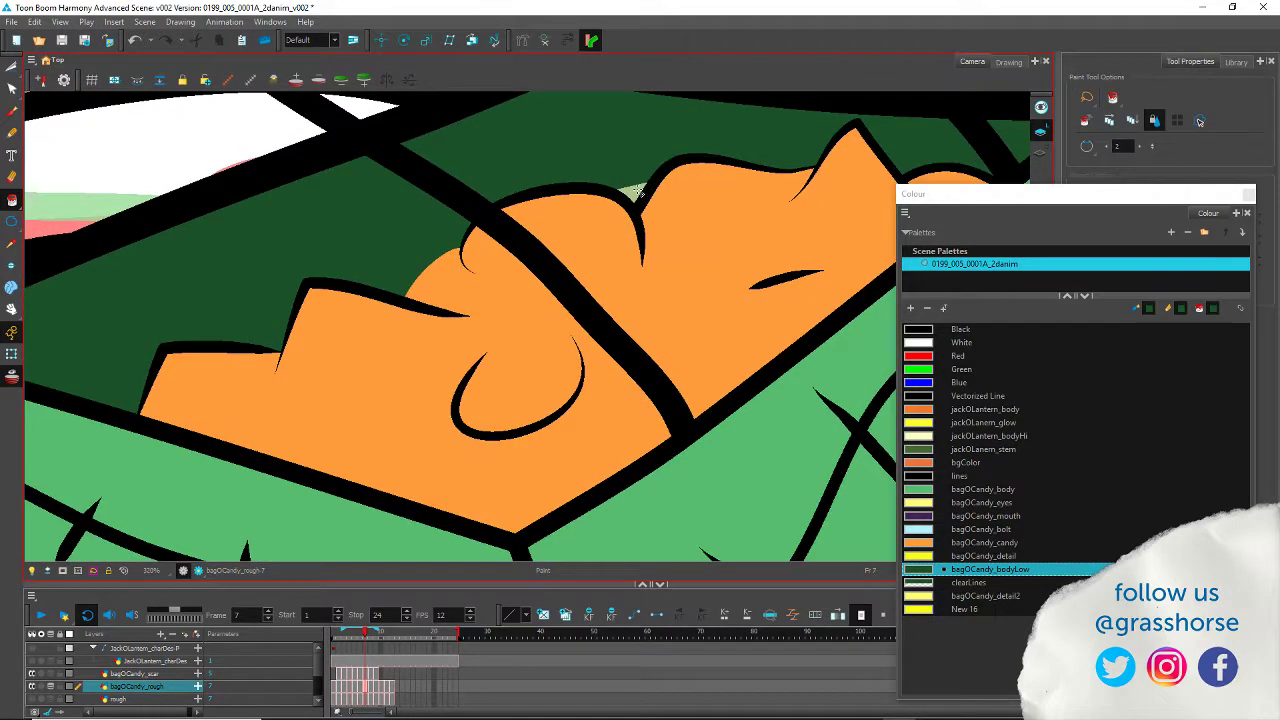
scroll(758, 367, down, 6)
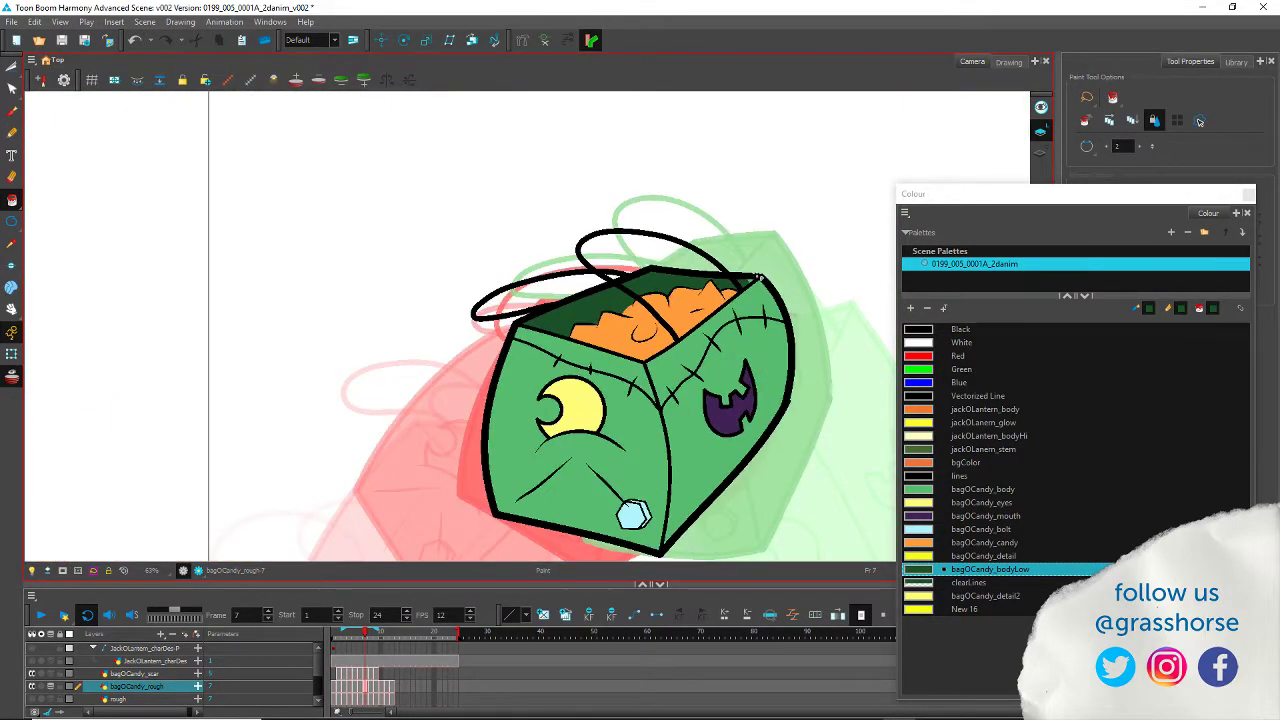
scroll(759, 278, up, 5)
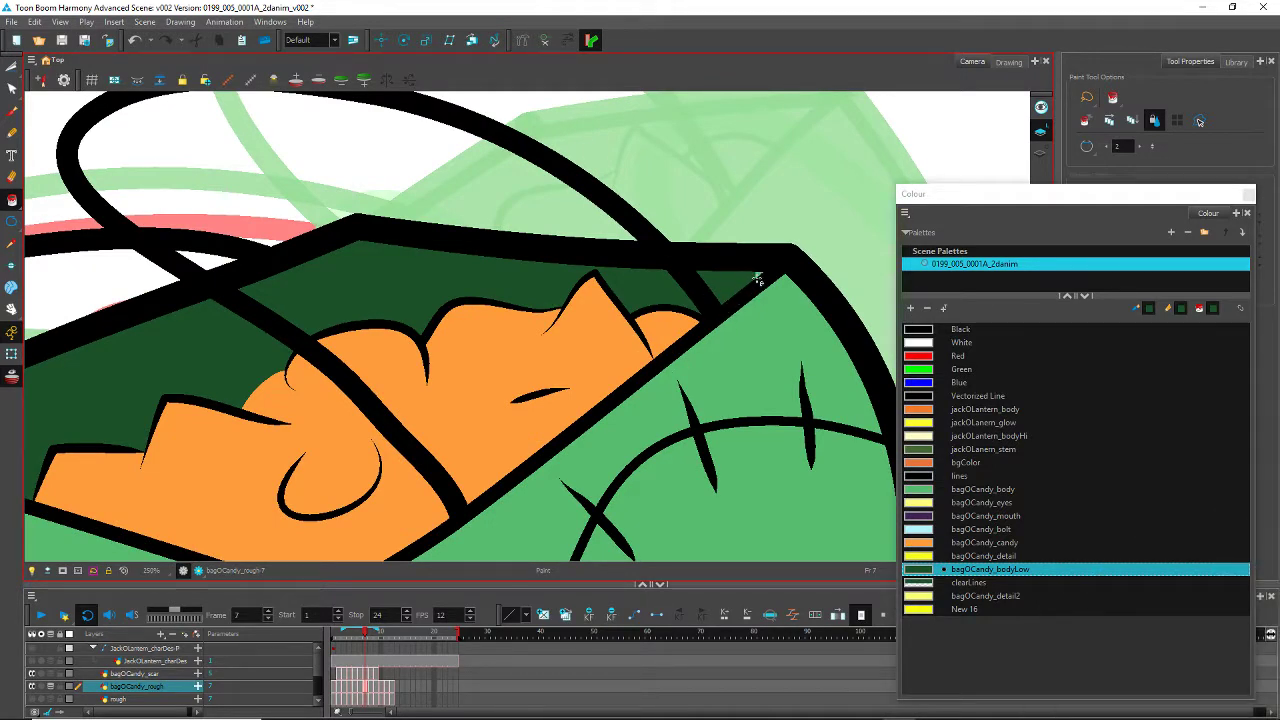
scroll(758, 279, up, 8)
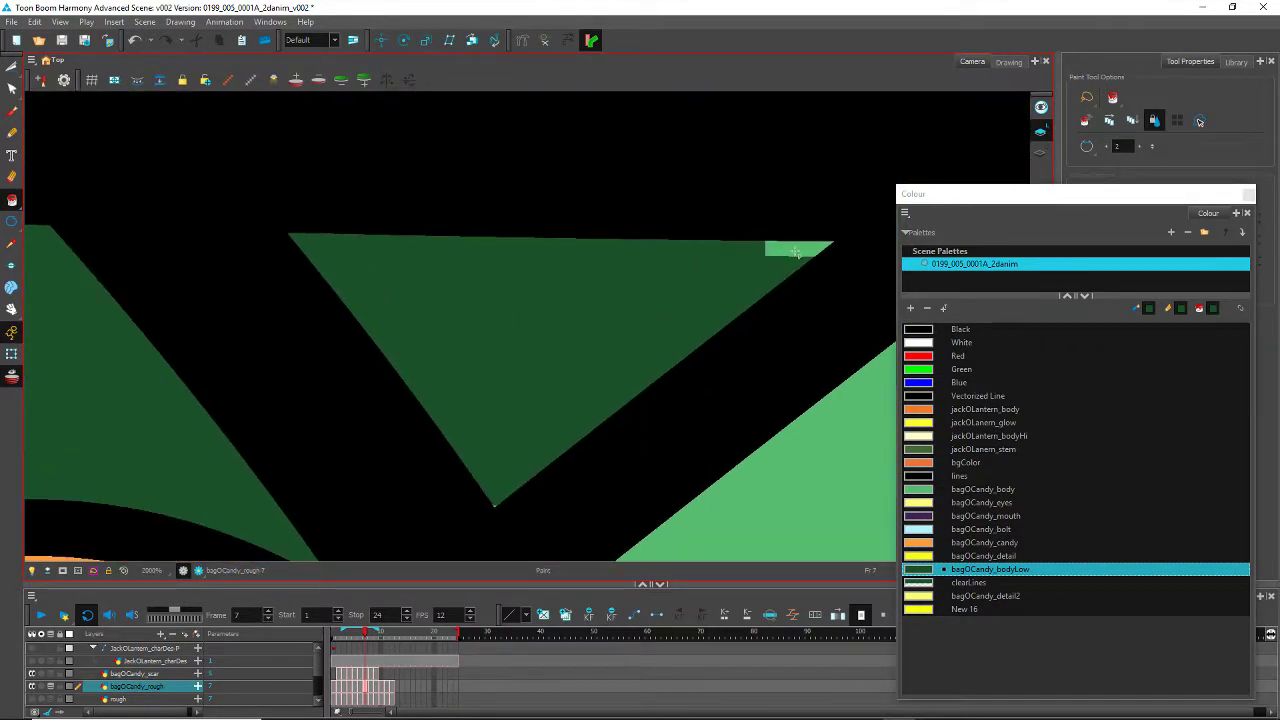
click(796, 252)
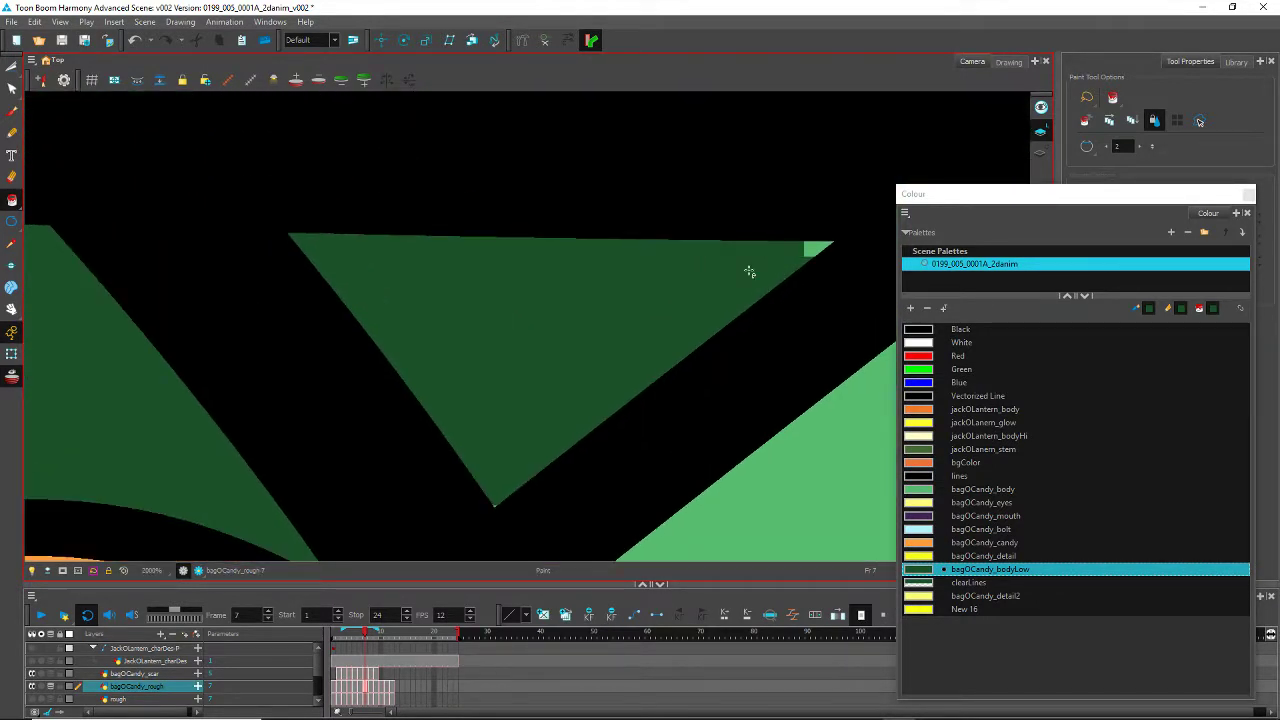
click(829, 244)
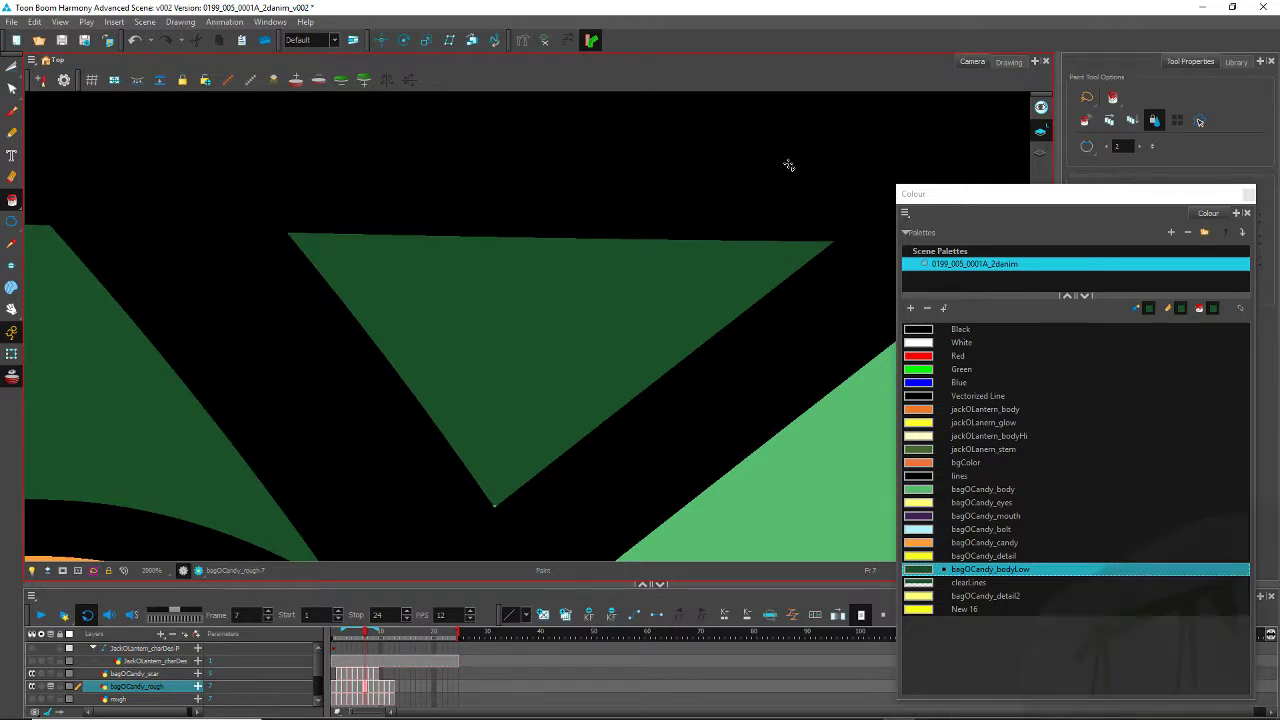
scroll(791, 166, down, 3)
scroll(400, 350, up, 10)
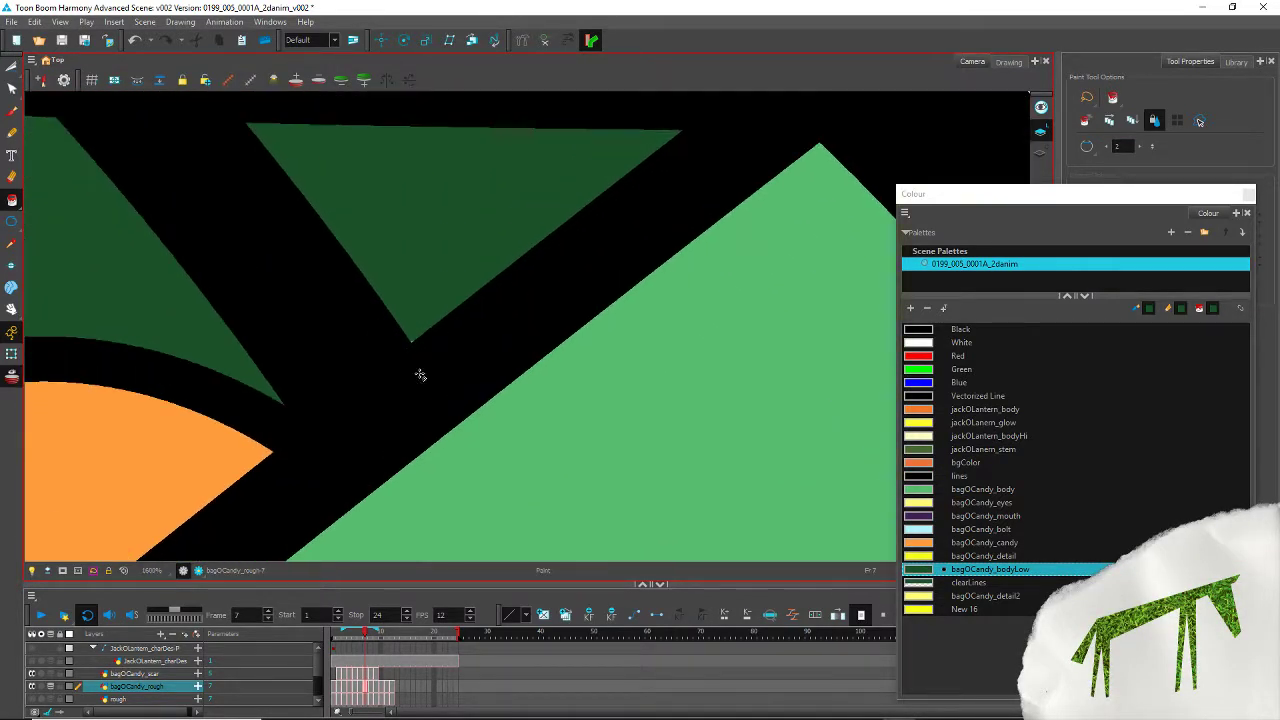
scroll(441, 339, up, 4)
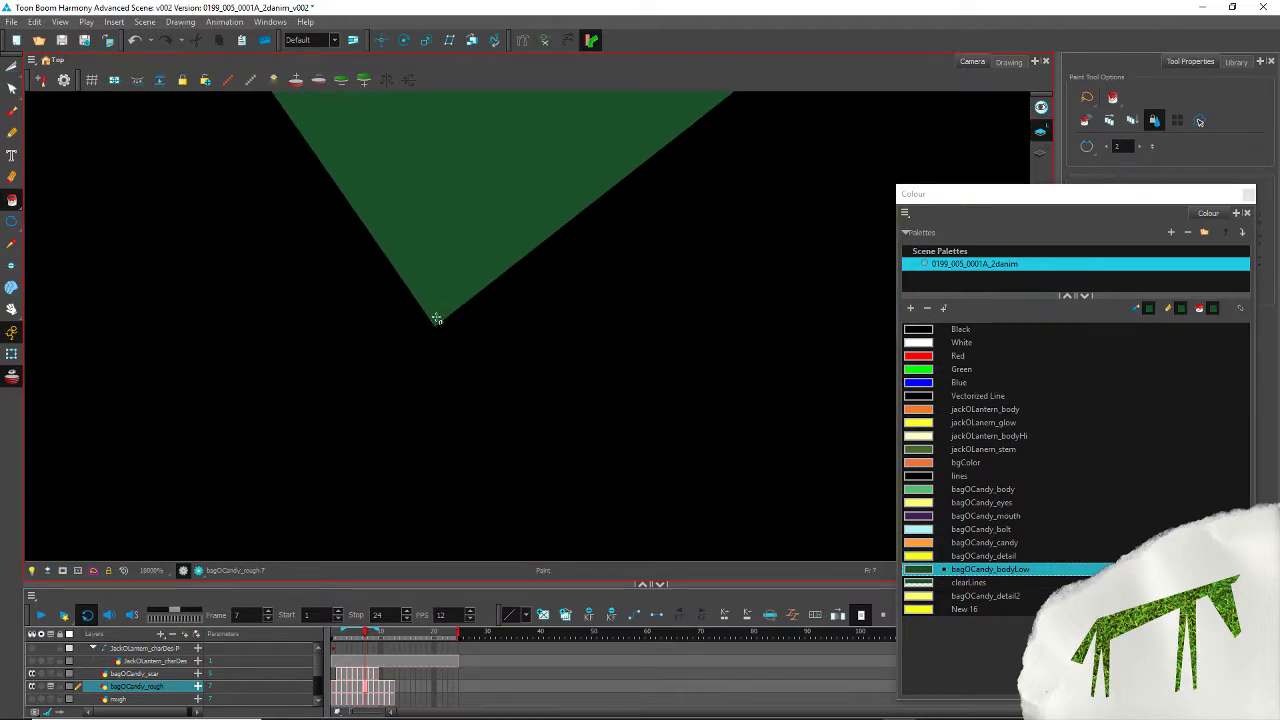
scroll(349, 303, down, 12)
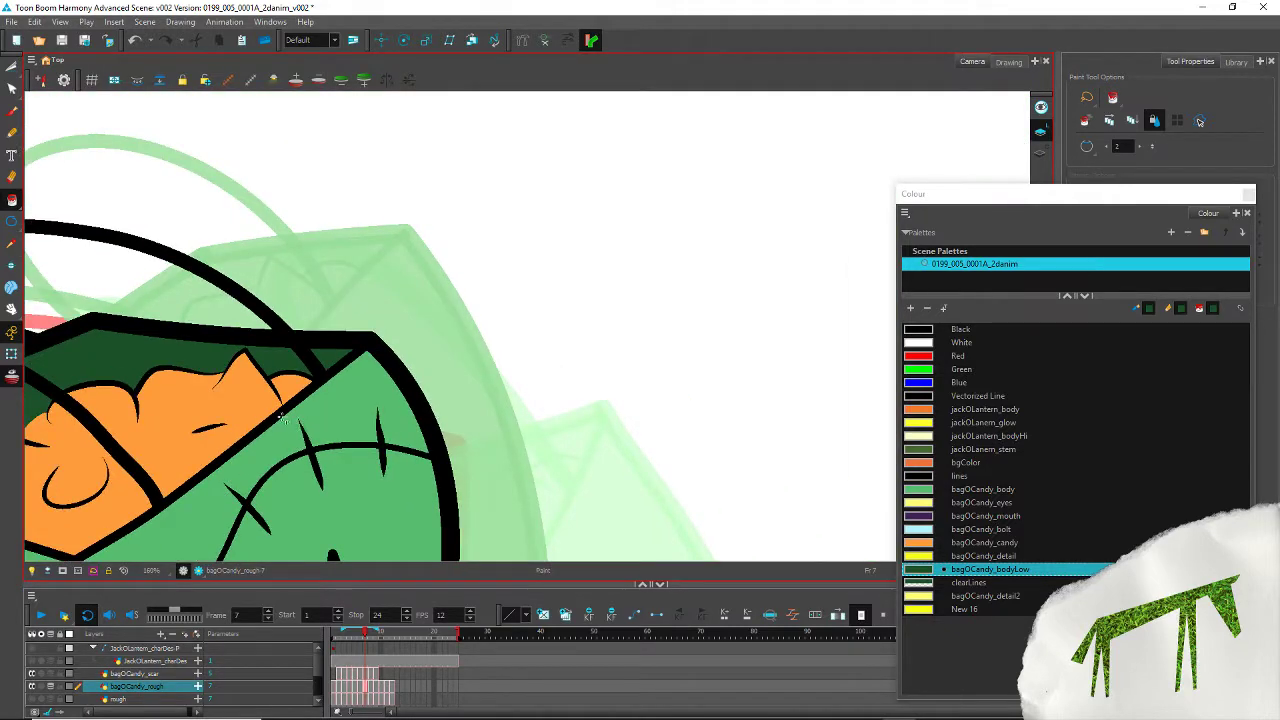
scroll(380, 306, up, 5)
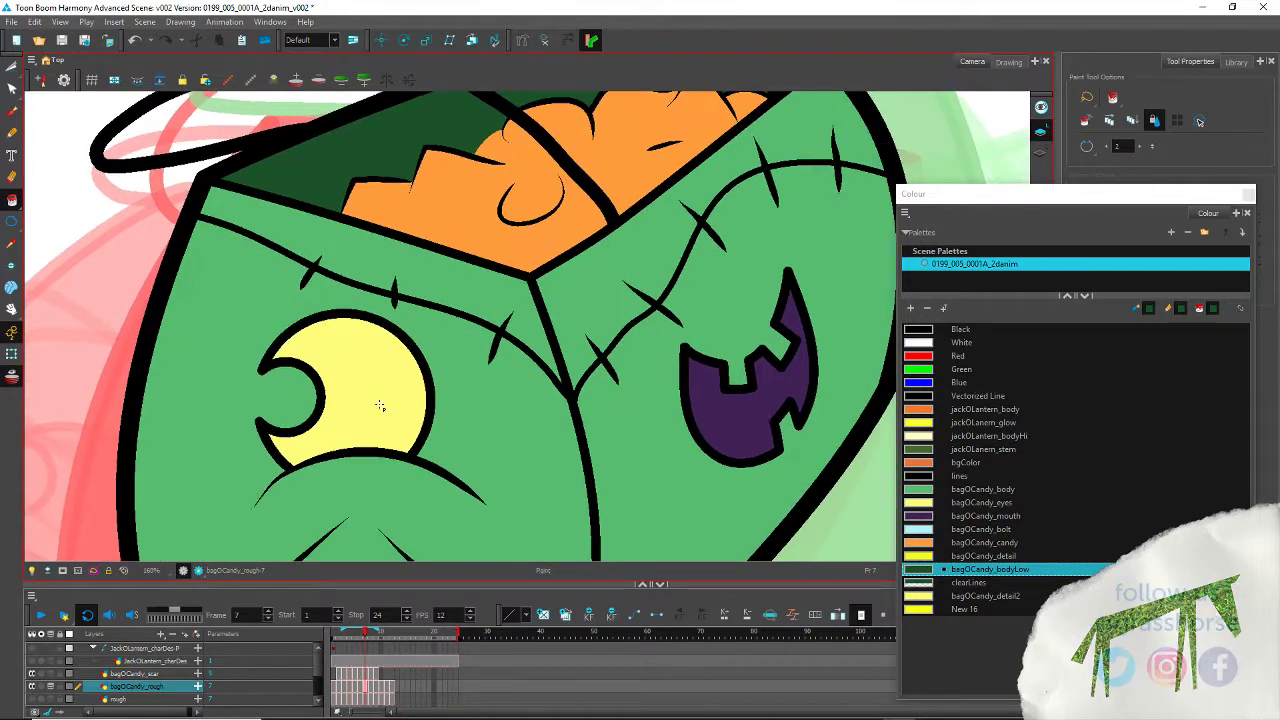
scroll(380, 406, down, 4)
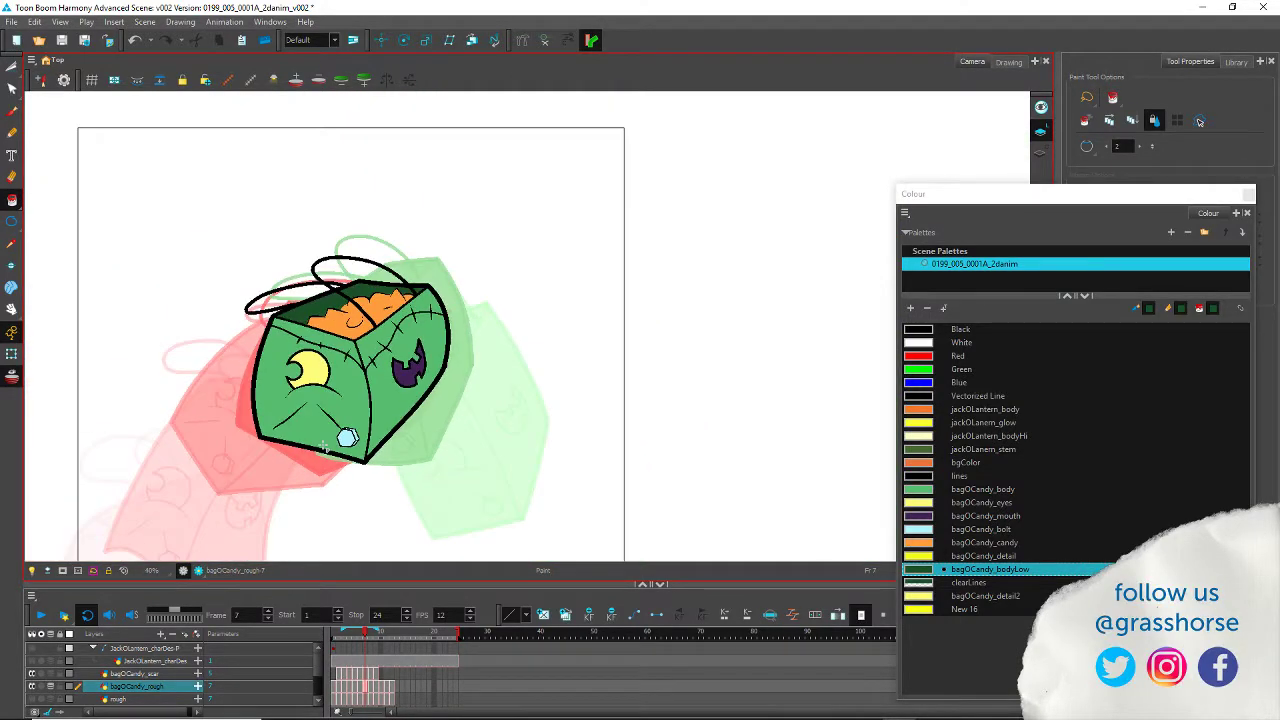
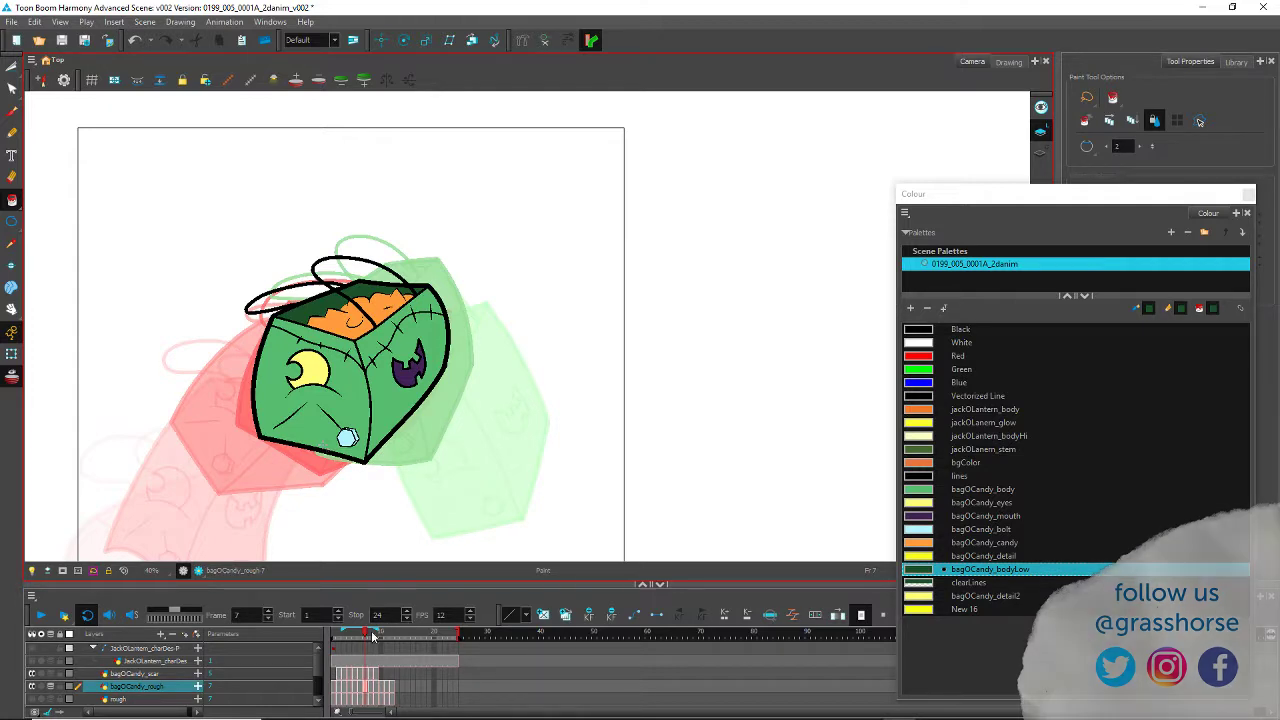
Step: Return to frame 1 and examine the bag's opening for areas that still lack colour
drag(366, 636, 323, 640)
scroll(297, 389, down, 1)
scroll(226, 382, up, 2)
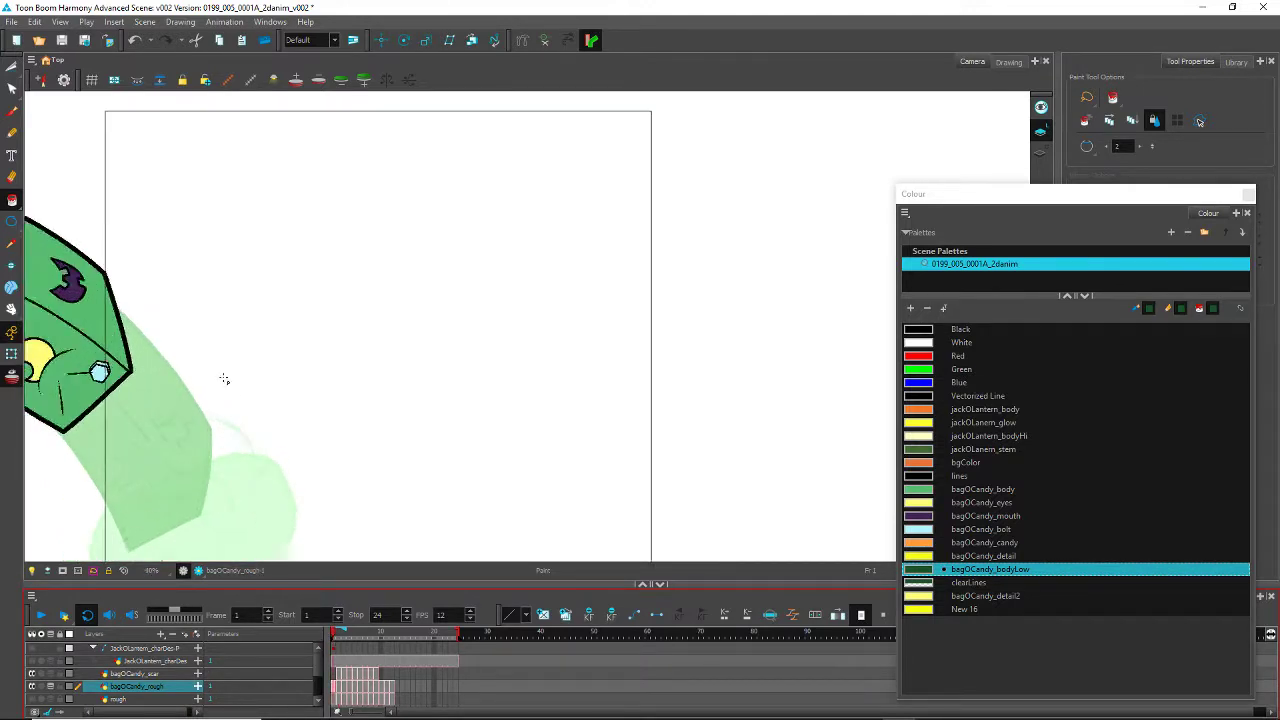
mouse_move(176, 413)
mouse_down()
mouse_move(351, 403)
mouse_move(338, 420)
mouse_up()
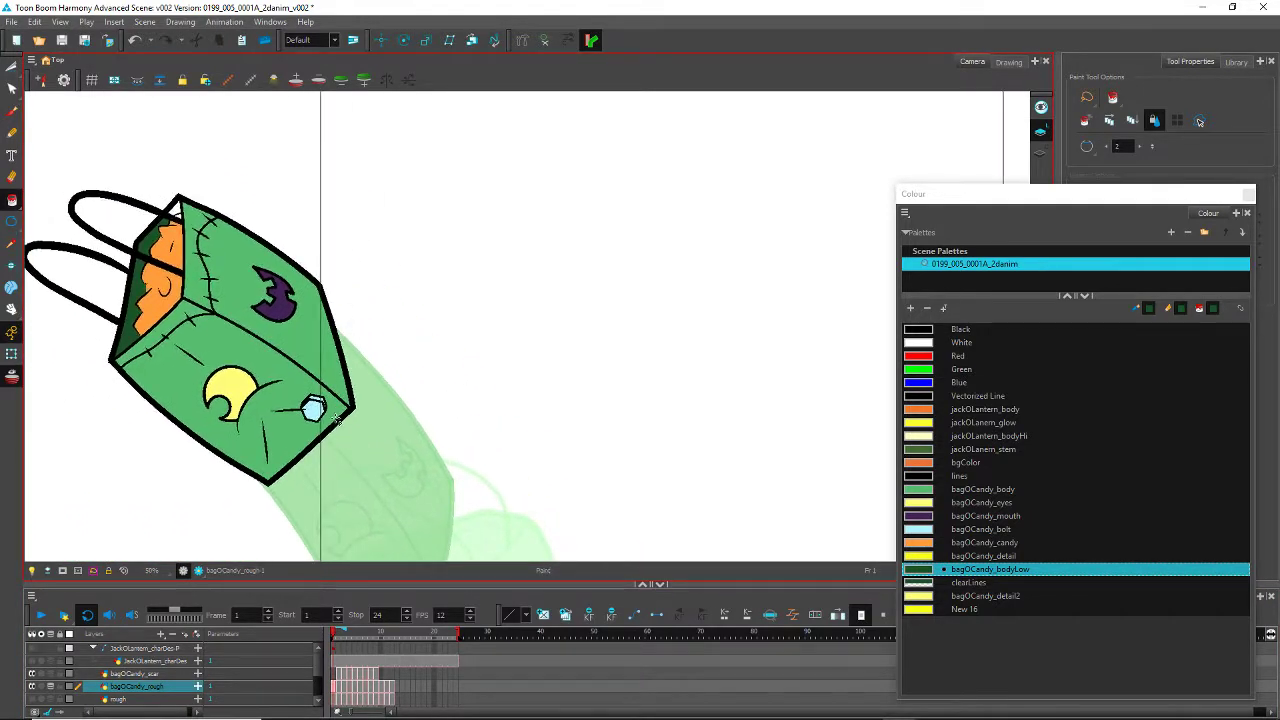
scroll(338, 425, down, 3)
scroll(309, 446, up, 1)
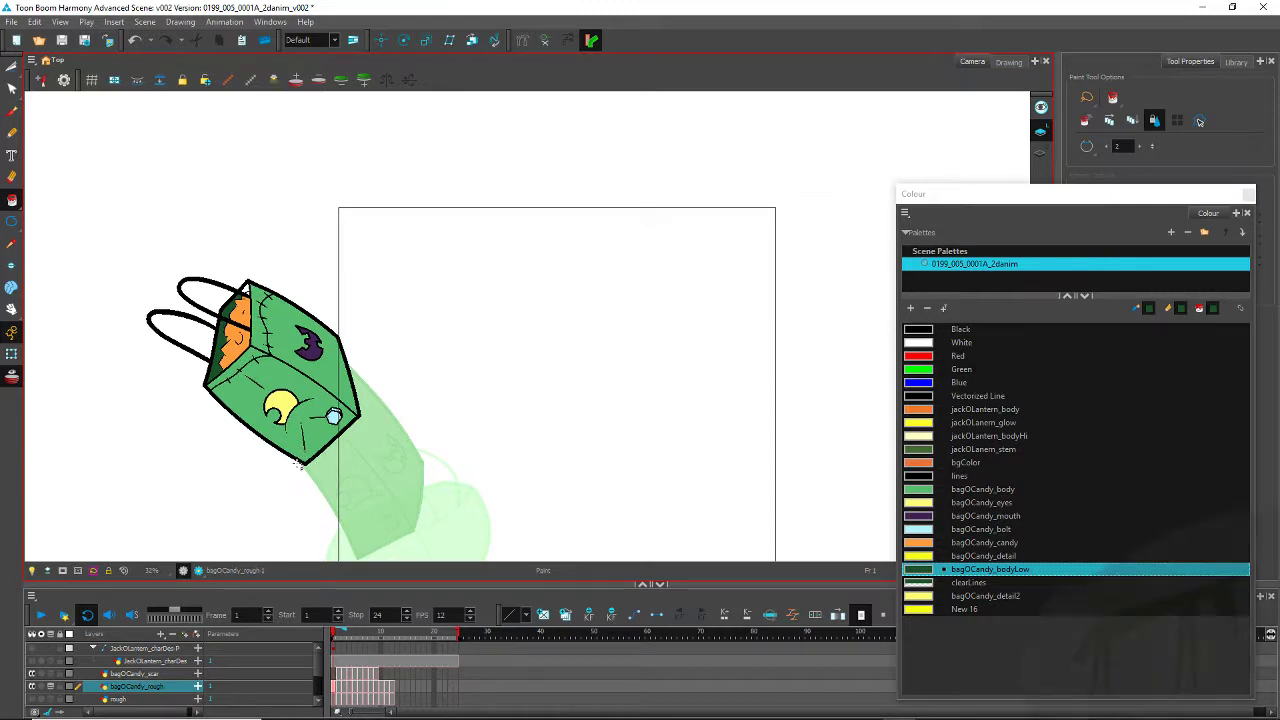
drag(384, 475, 328, 414)
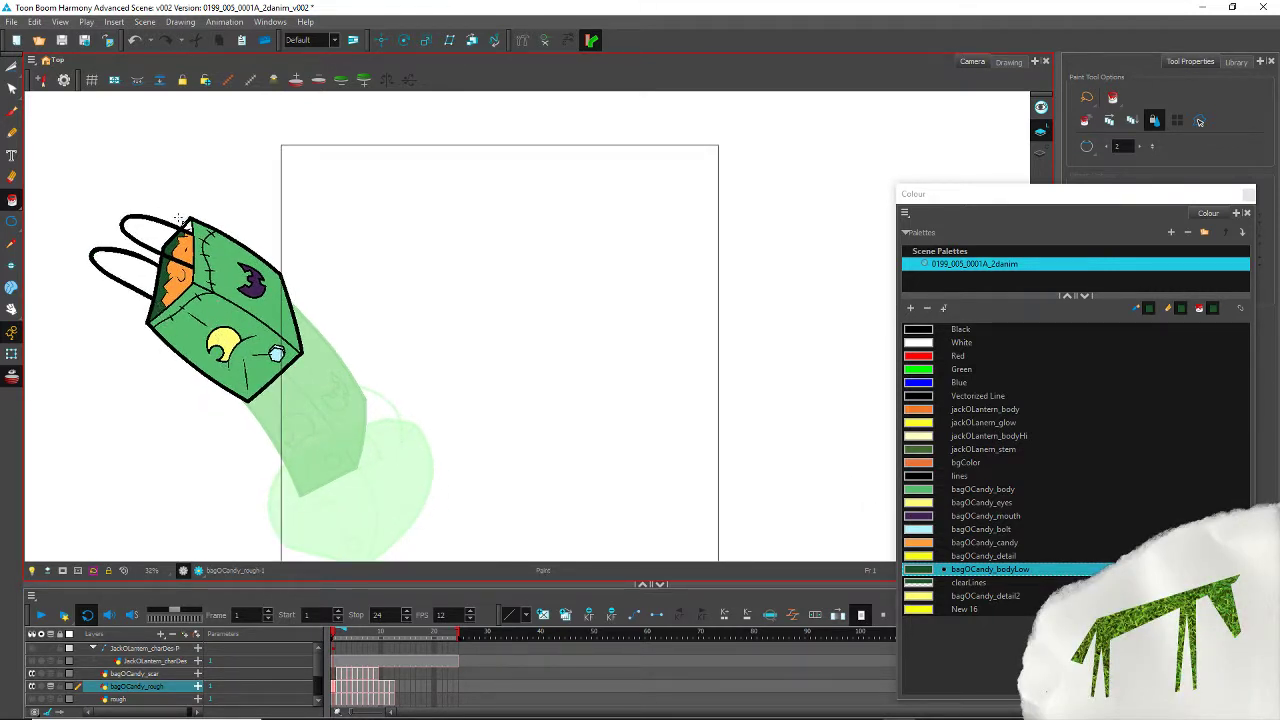
scroll(179, 218, up, 5)
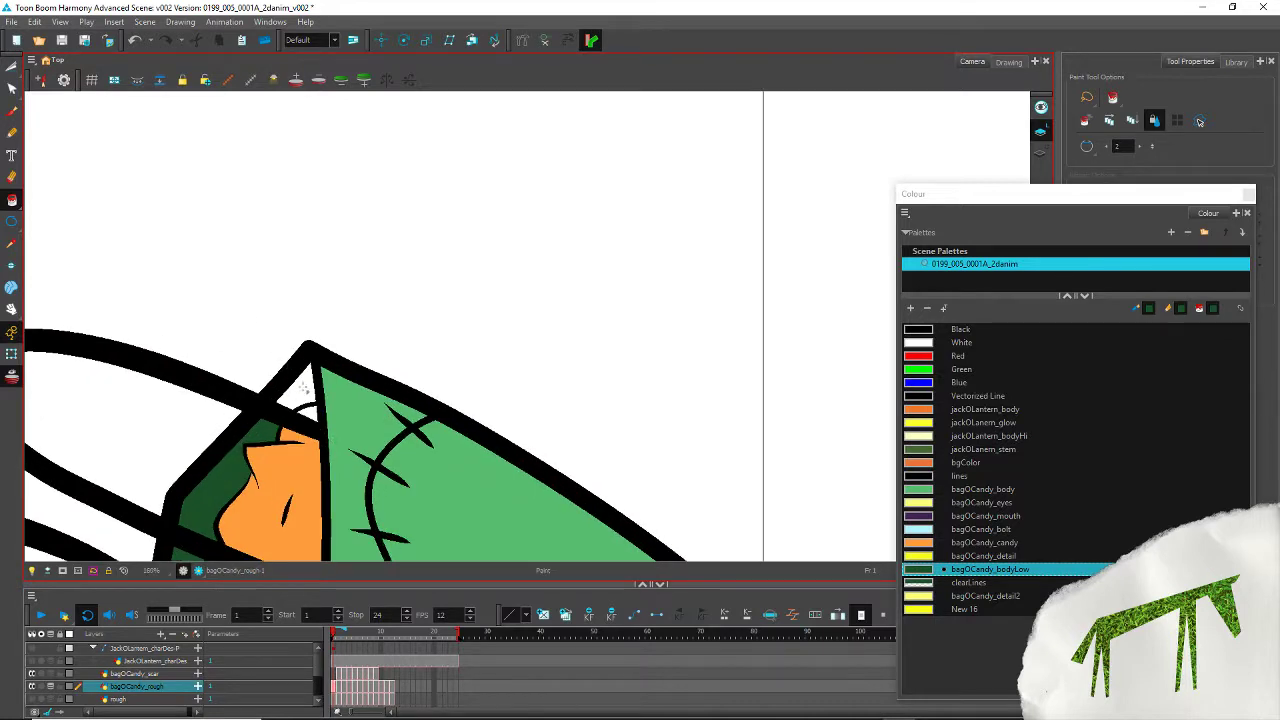
Step: Try to fill the opening's white upper corner on frame 1 with bagOCandy_bodyLow, first with gap closing at 2, then at 0
click(303, 387)
key(ctrl+z)
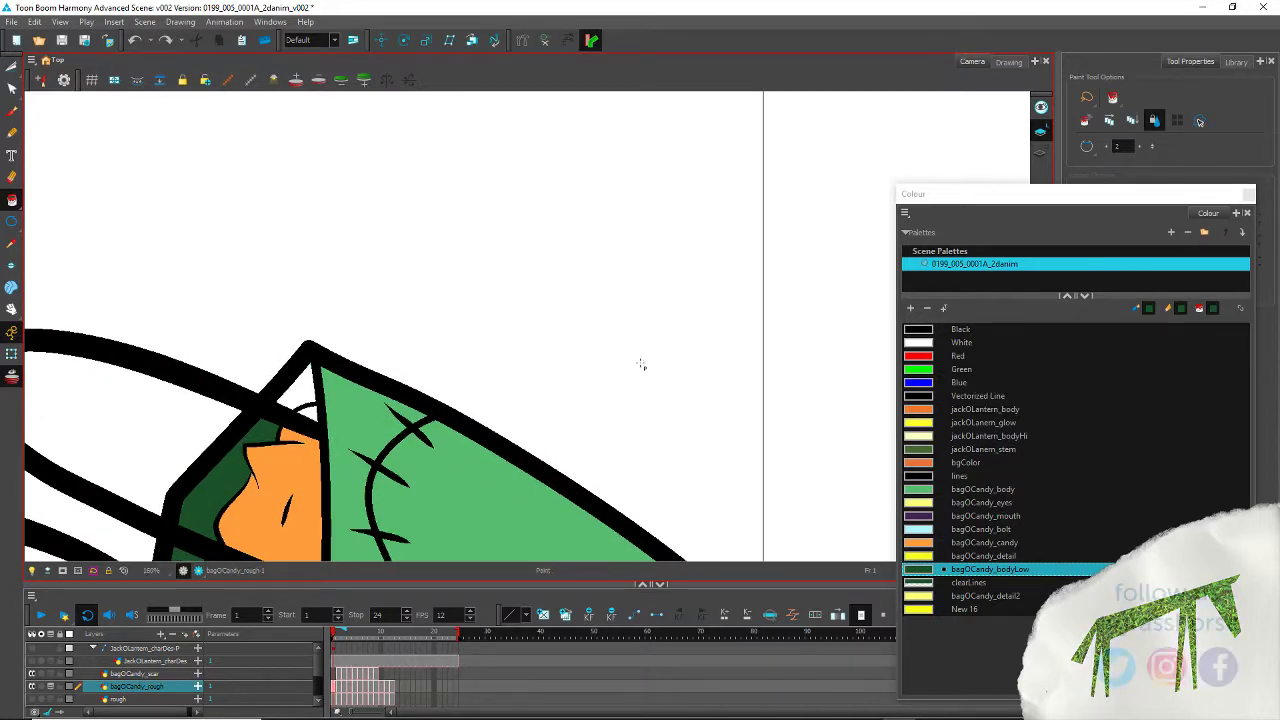
click(1087, 147)
click(1094, 164)
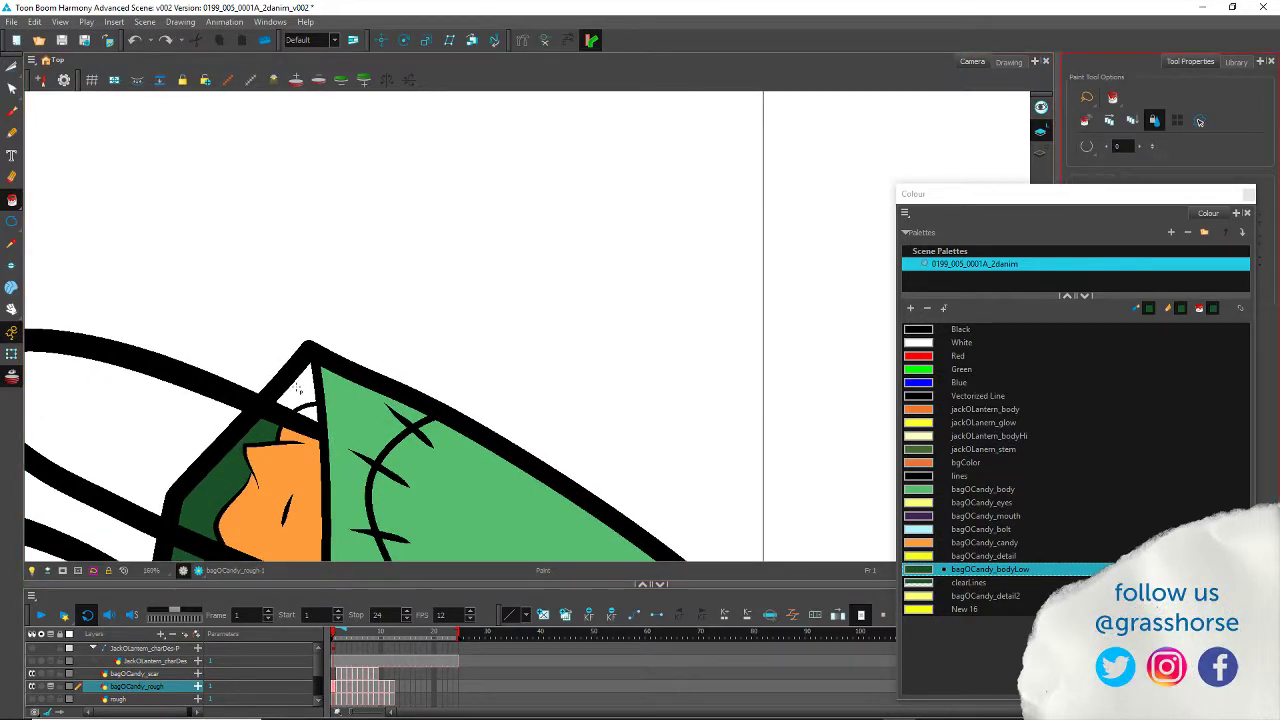
click(296, 397)
key(ctrl+z)
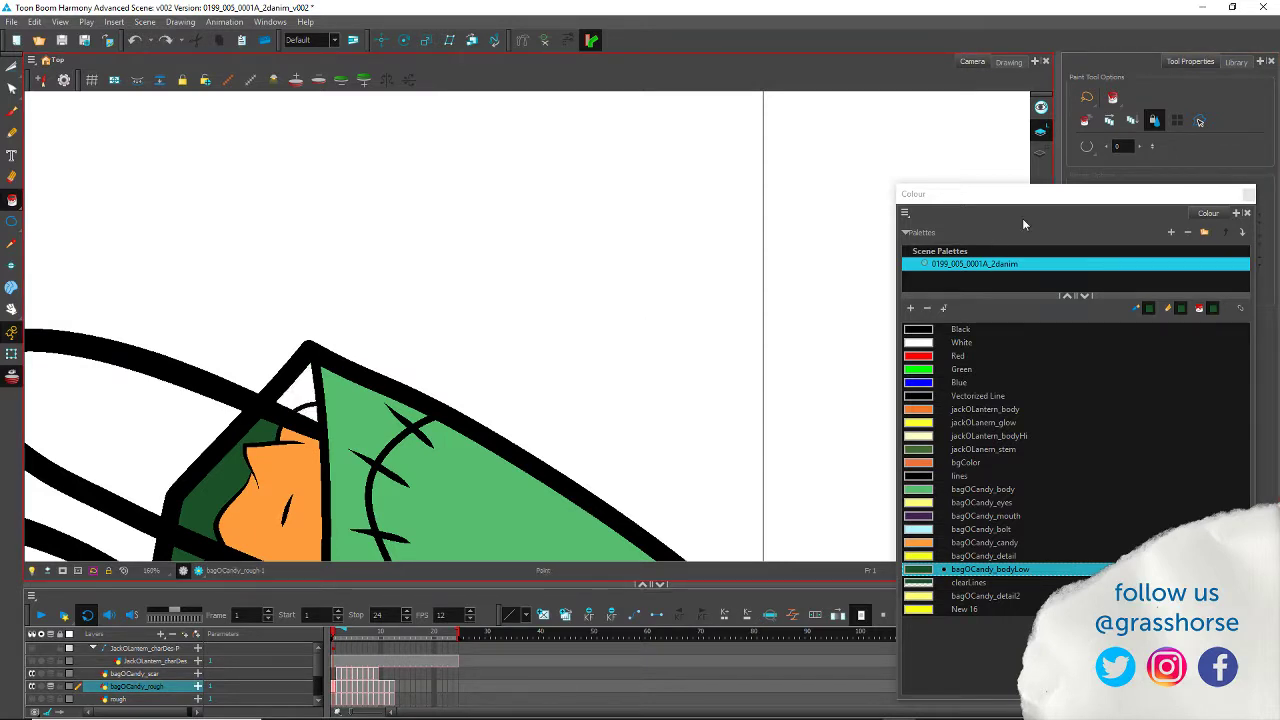
Step: Set the Paint tool's gap closing to 8 and try the opening's upper corner fill on frame 1 again
click(1087, 146)
click(1096, 208)
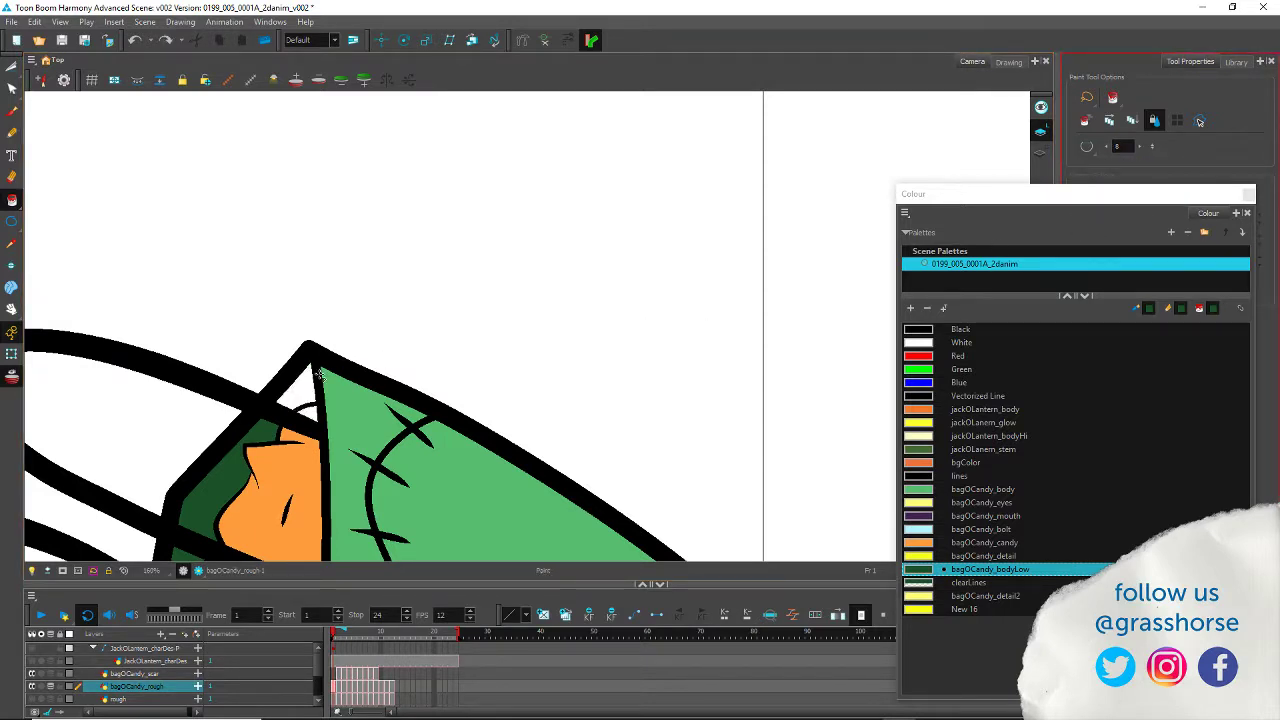
click(316, 378)
key(ctrl+z)
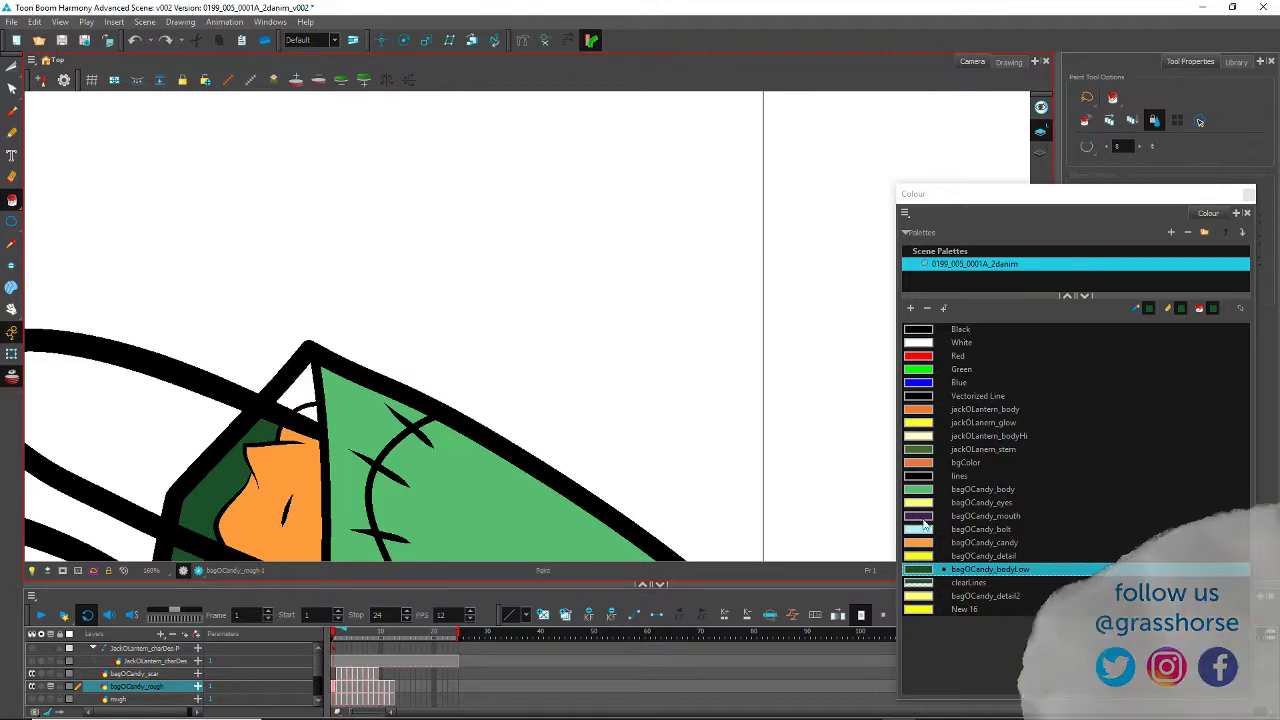
Step: Fill the small uncoloured candy piece behind the handle in the opening's upper corner on frame 1 with bagOCandy_candy
click(930, 462)
click(955, 542)
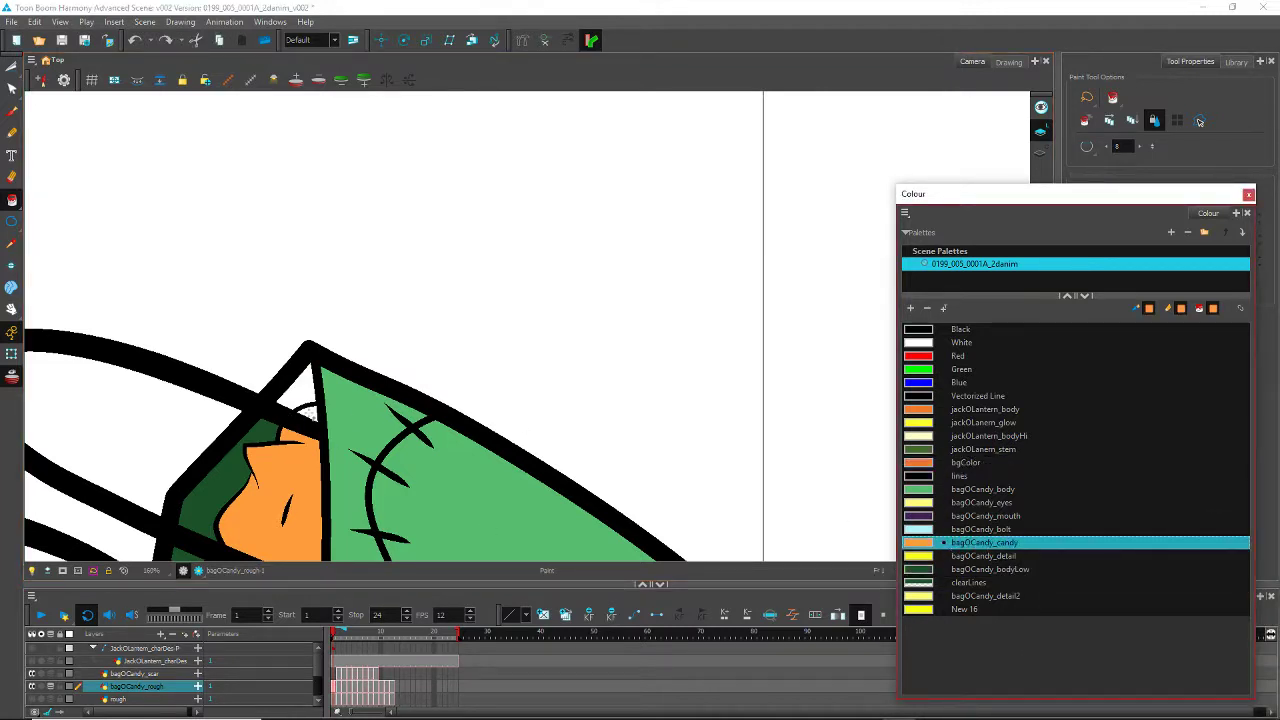
click(309, 415)
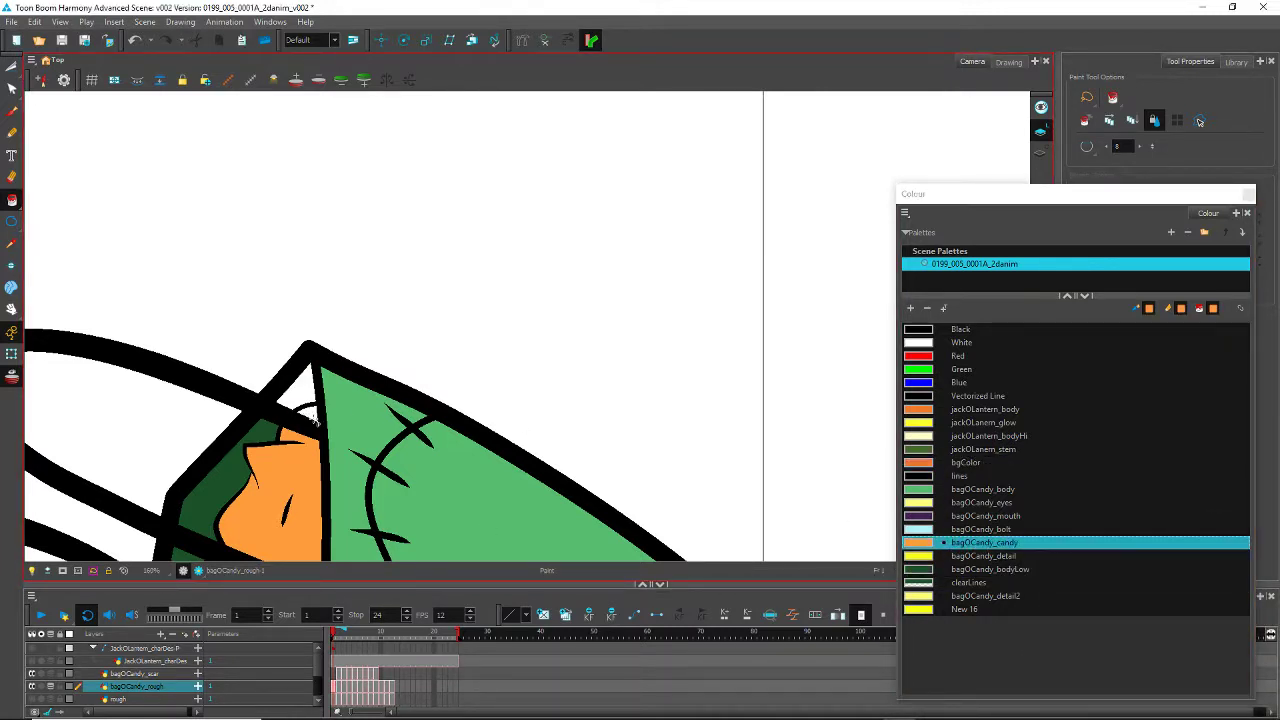
scroll(312, 418, up, 6)
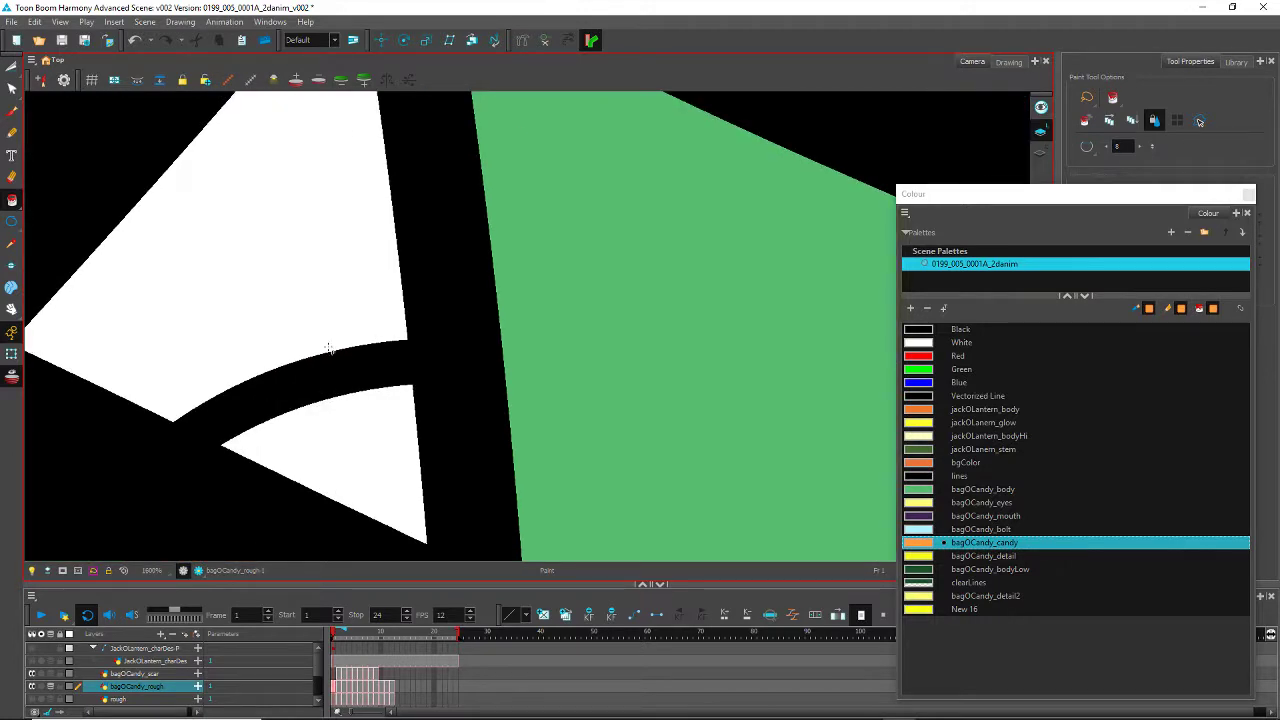
click(347, 457)
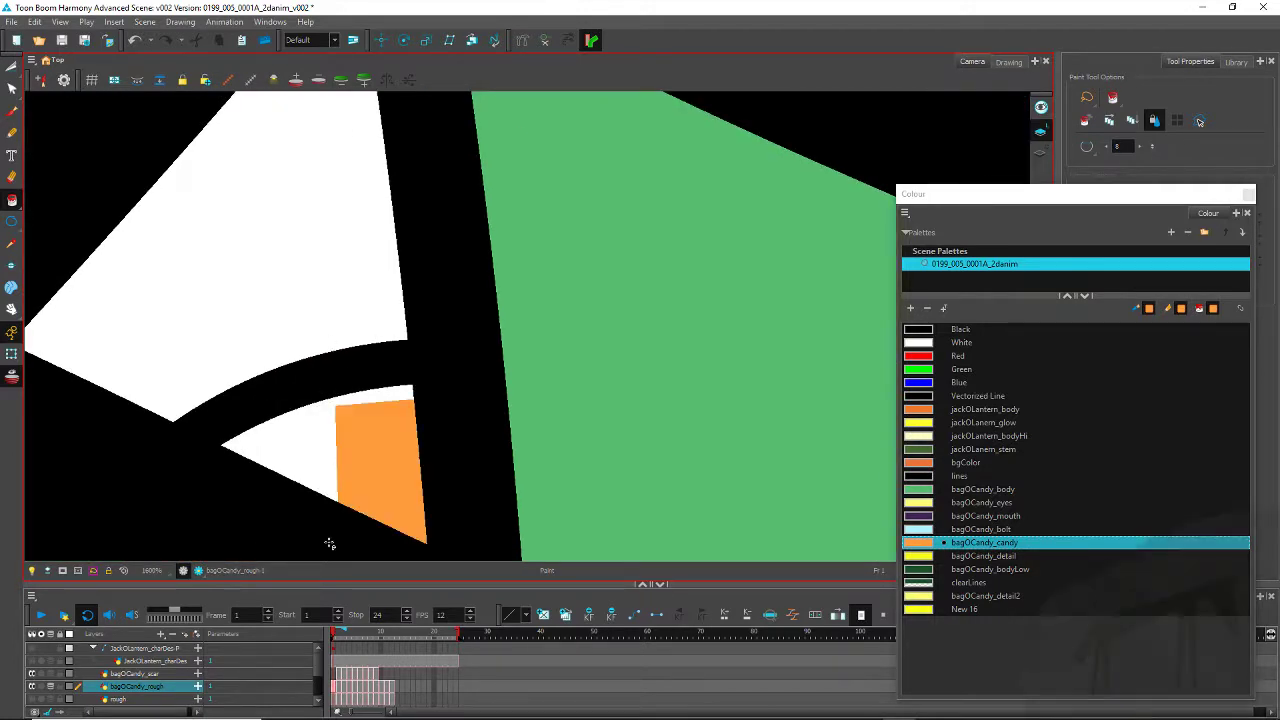
click(316, 438)
click(275, 443)
click(239, 446)
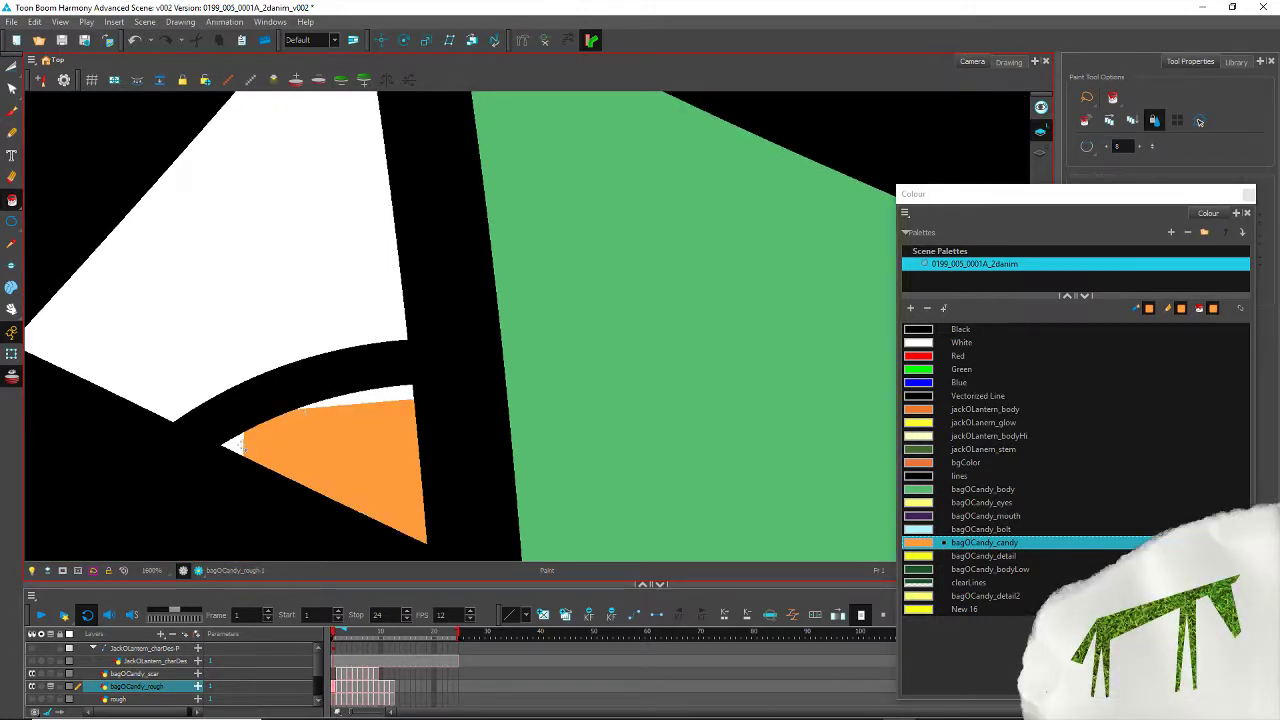
click(228, 445)
click(388, 400)
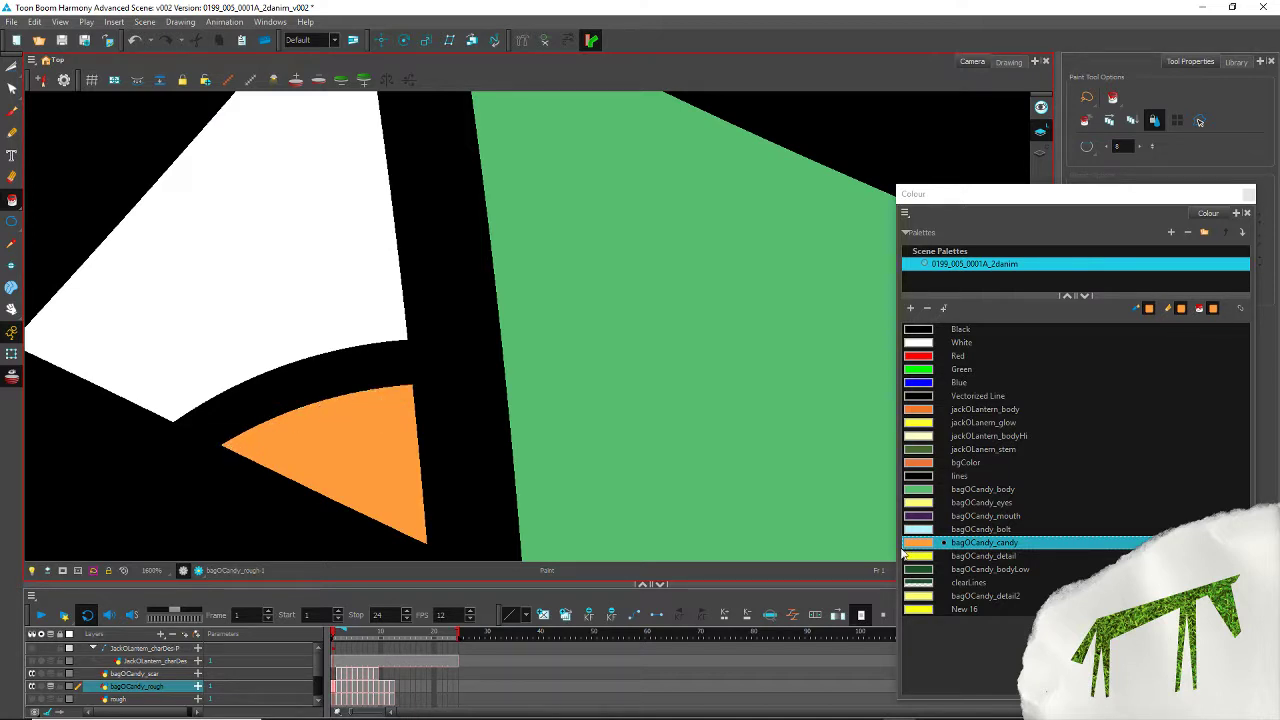
Step: Fill the bag's inside above the small candy piece on frame 1 with bagOCandy_bodyLow
click(975, 569)
click(257, 246)
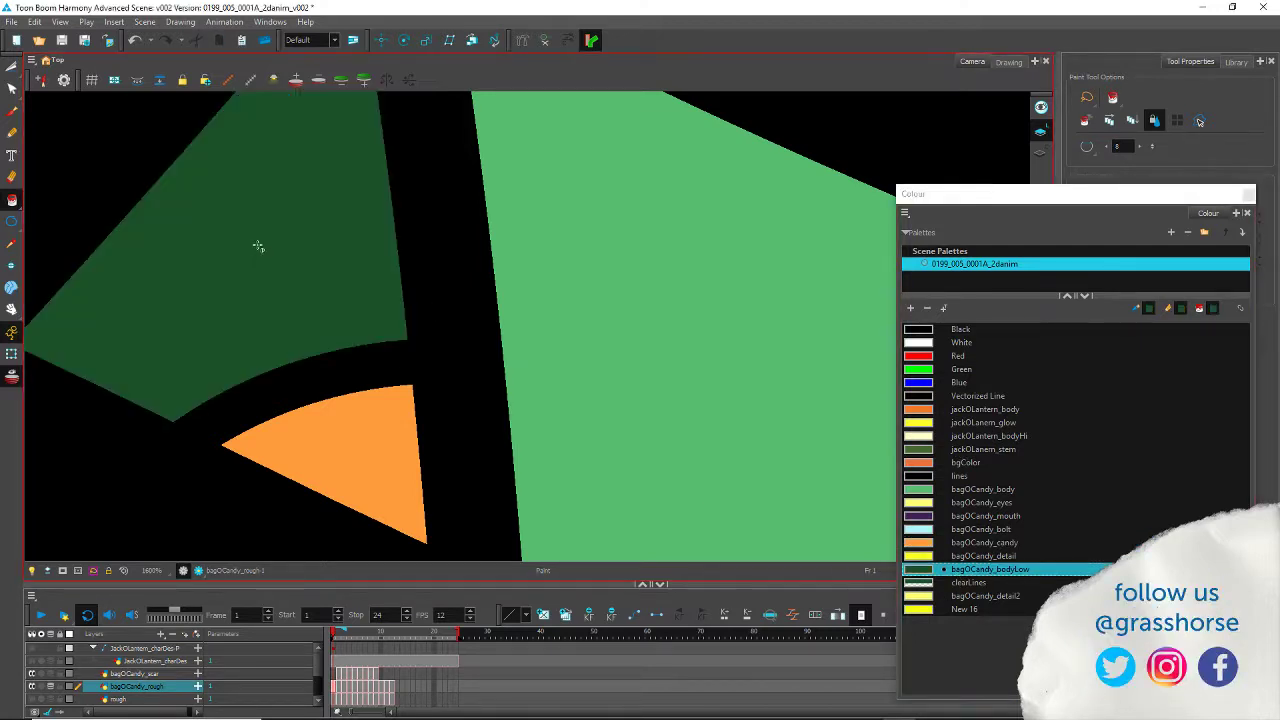
scroll(177, 266, down, 5)
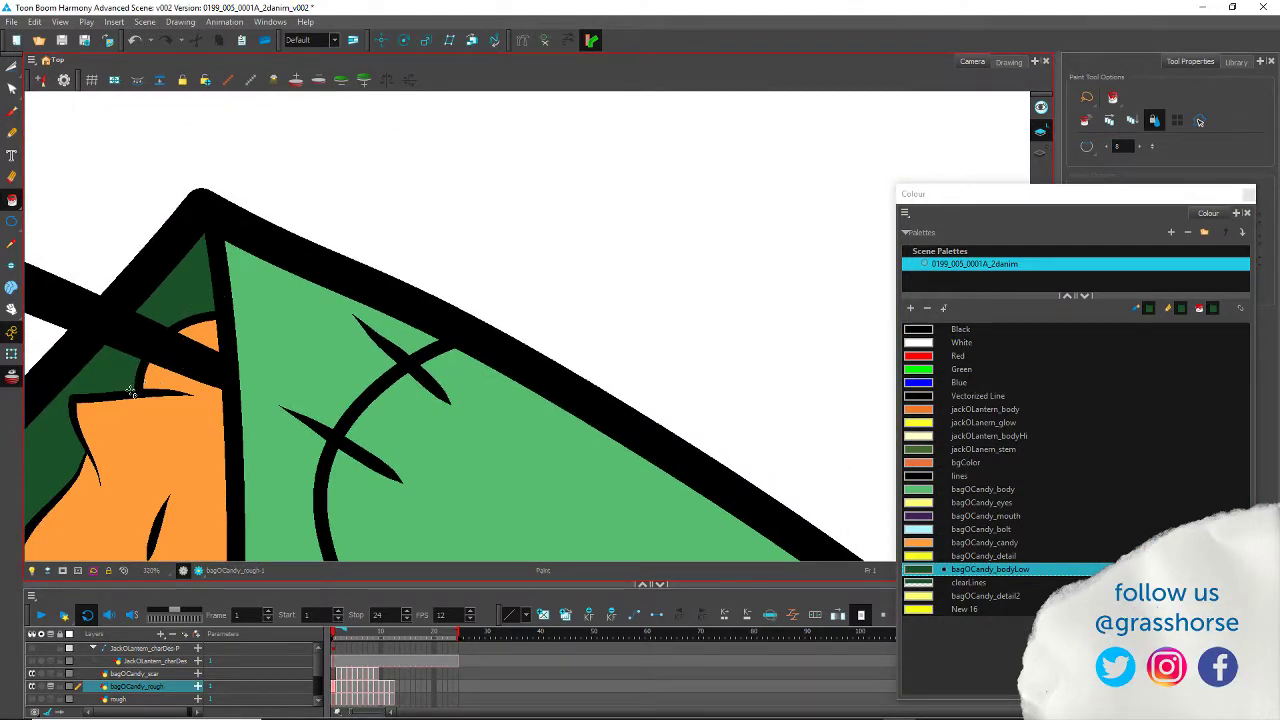
scroll(134, 403, down, 3)
scroll(128, 471, down, 4)
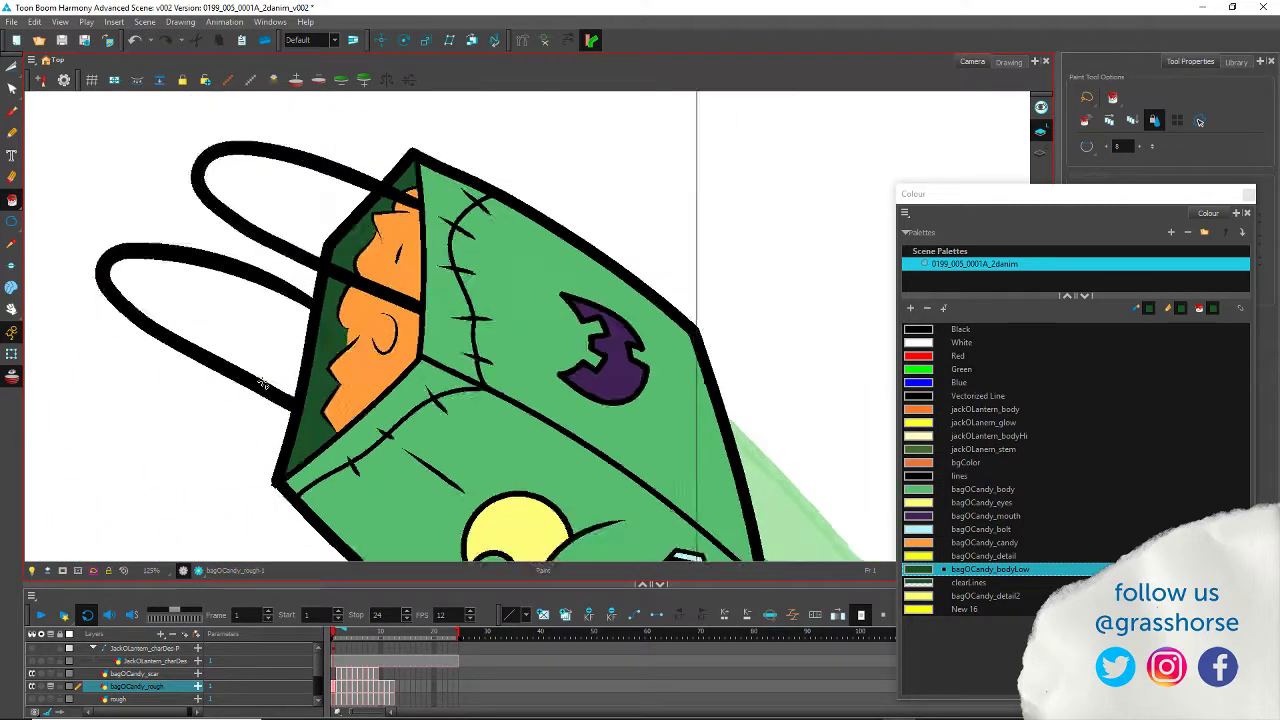
drag(317, 374, 242, 298)
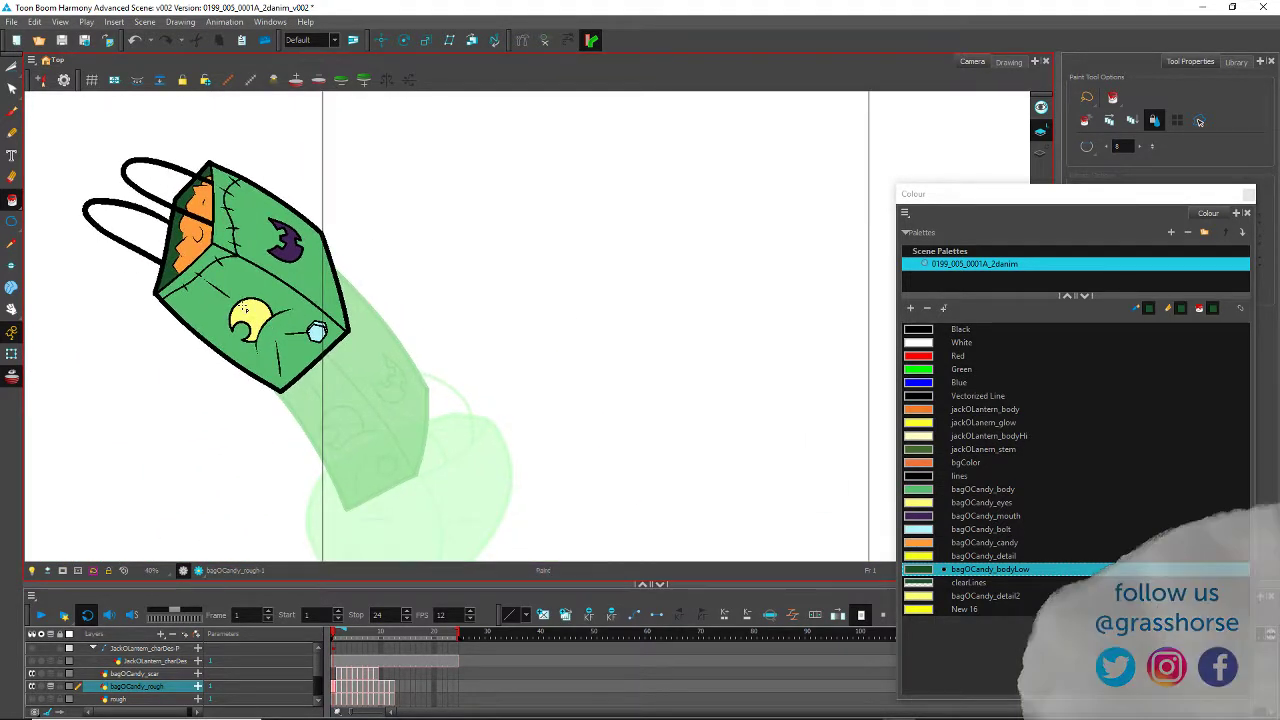
Step: Advance to frame 6 and fill the bag's inside at the opening's left corner with bagOCandy_bodyLow
key(.)
key(.)
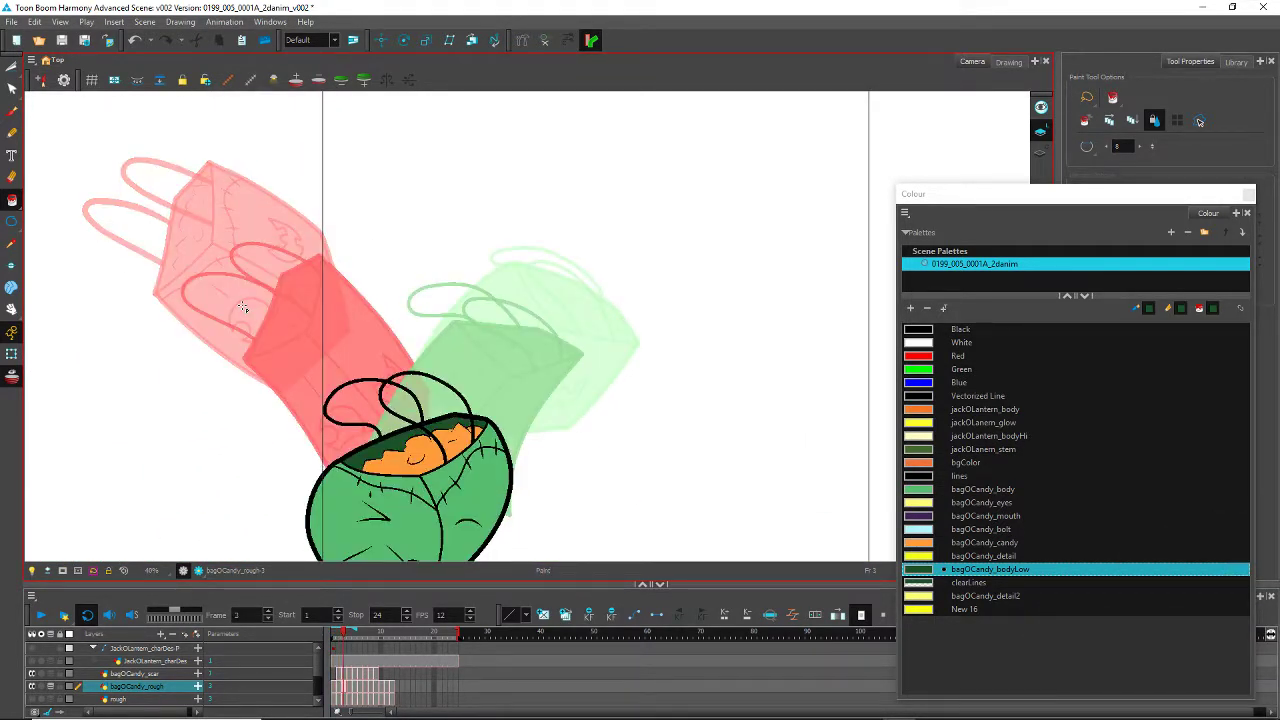
drag(269, 506, 241, 366)
key(.)
key(.)
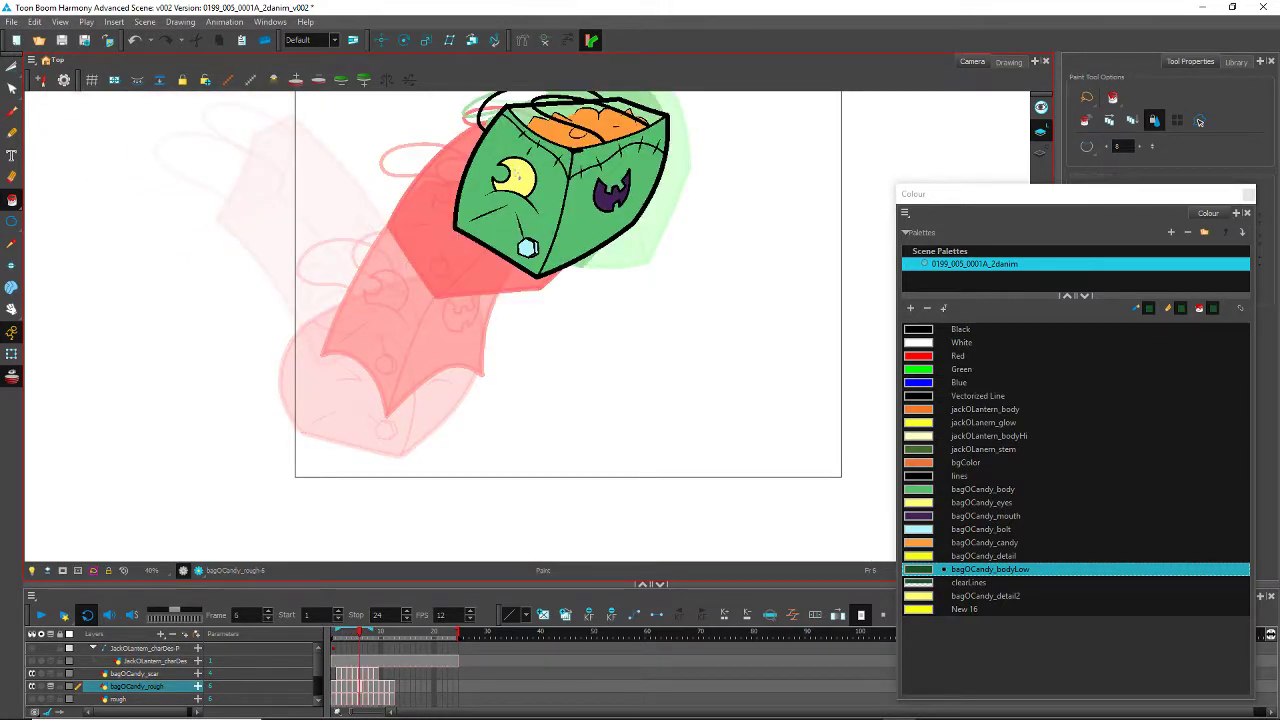
key(2)
drag(526, 142, 477, 448)
click(489, 364)
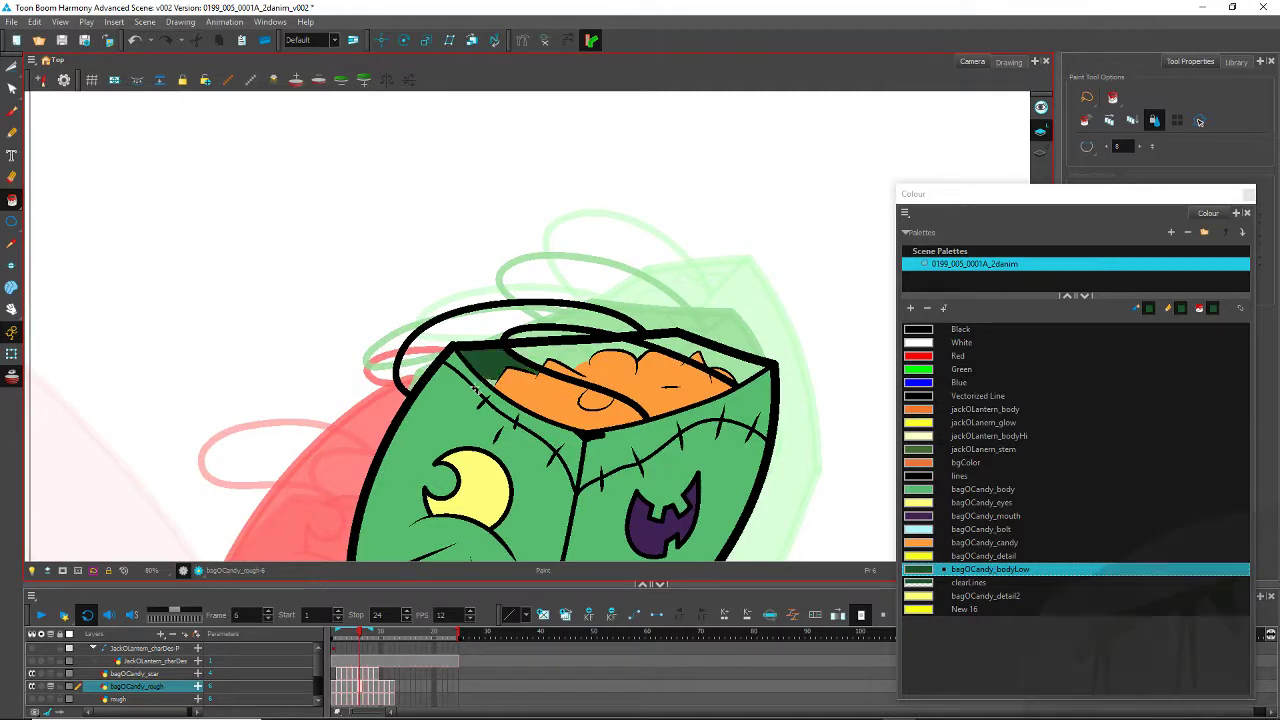
Step: Fill the remaining inside areas above the candies and around the handles on frame 6 with bagOCandy_bodyLow, through to the right corner
scroll(478, 390, up, 6)
key(space)
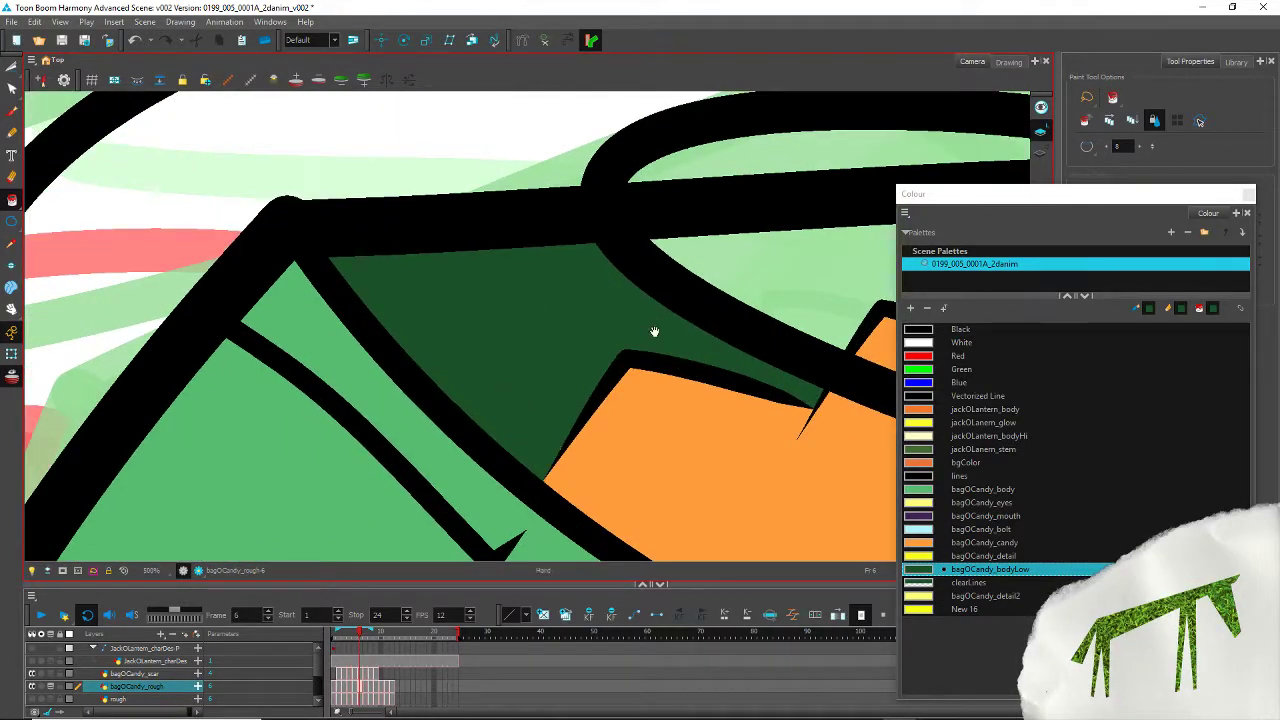
drag(655, 332, 158, 402)
click(318, 358)
key(space)
drag(590, 402, 107, 388)
click(409, 288)
drag(700, 292, 668, 276)
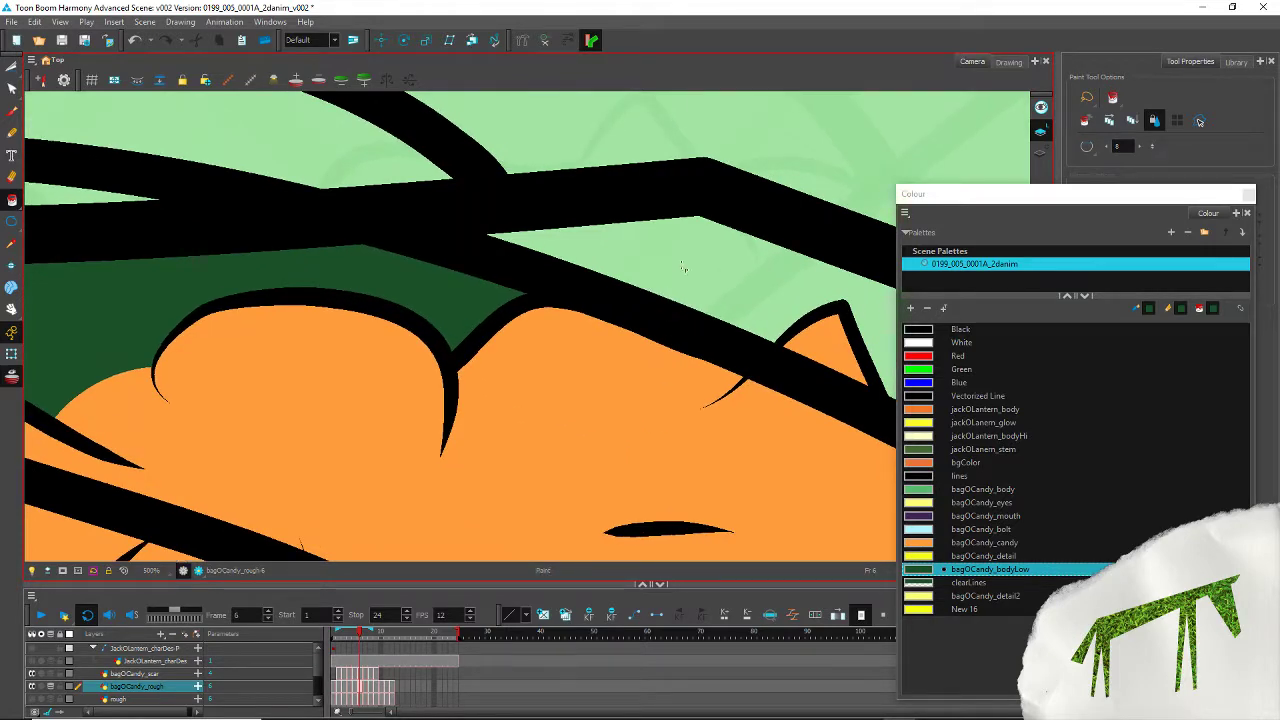
click(680, 286)
key(space)
drag(757, 443, 354, 463)
click(482, 352)
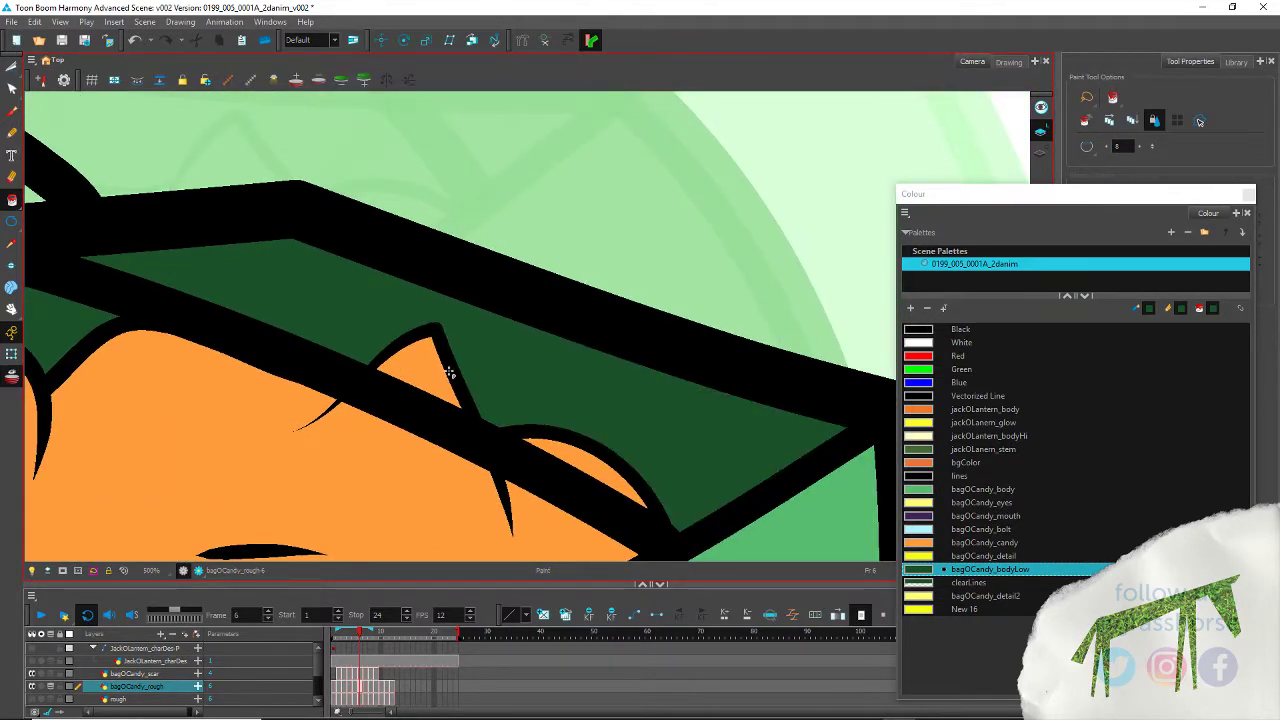
Step: Step through frames 7 to 10 and play the animation to check the bag's colouring
key(period)
scroll(338, 380, down, 4)
scroll(338, 380, down, 3)
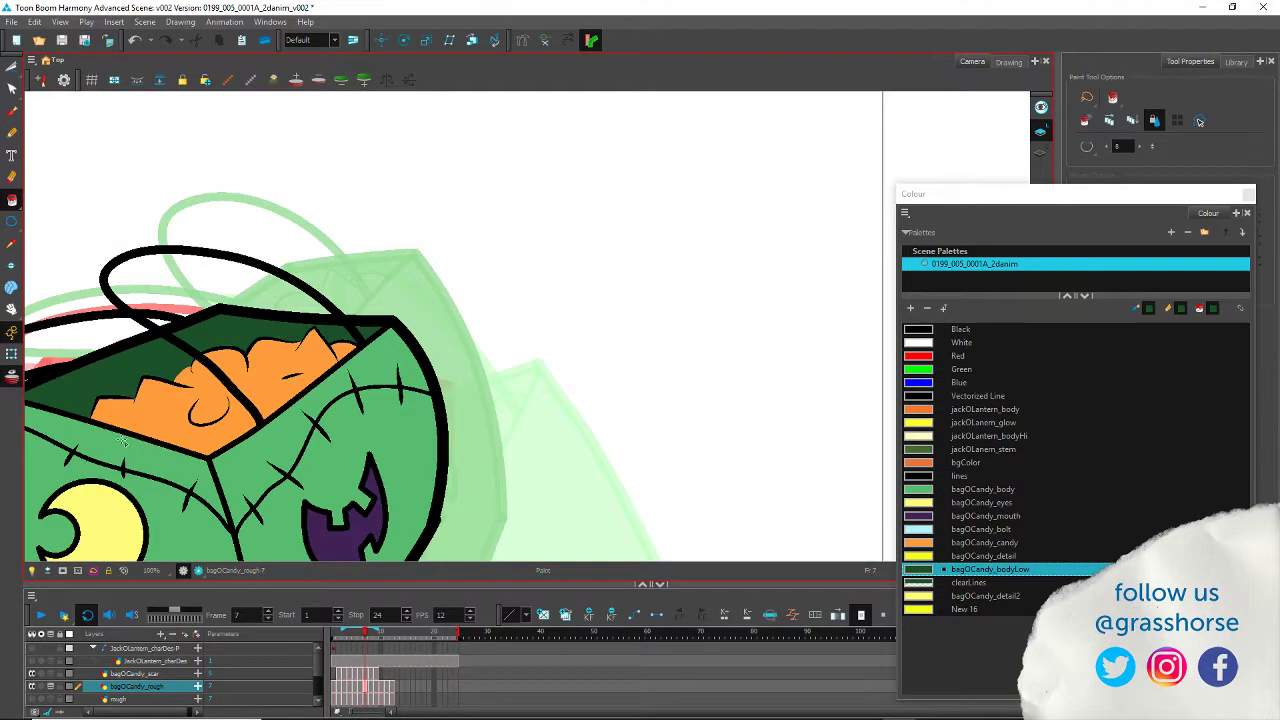
key(period)
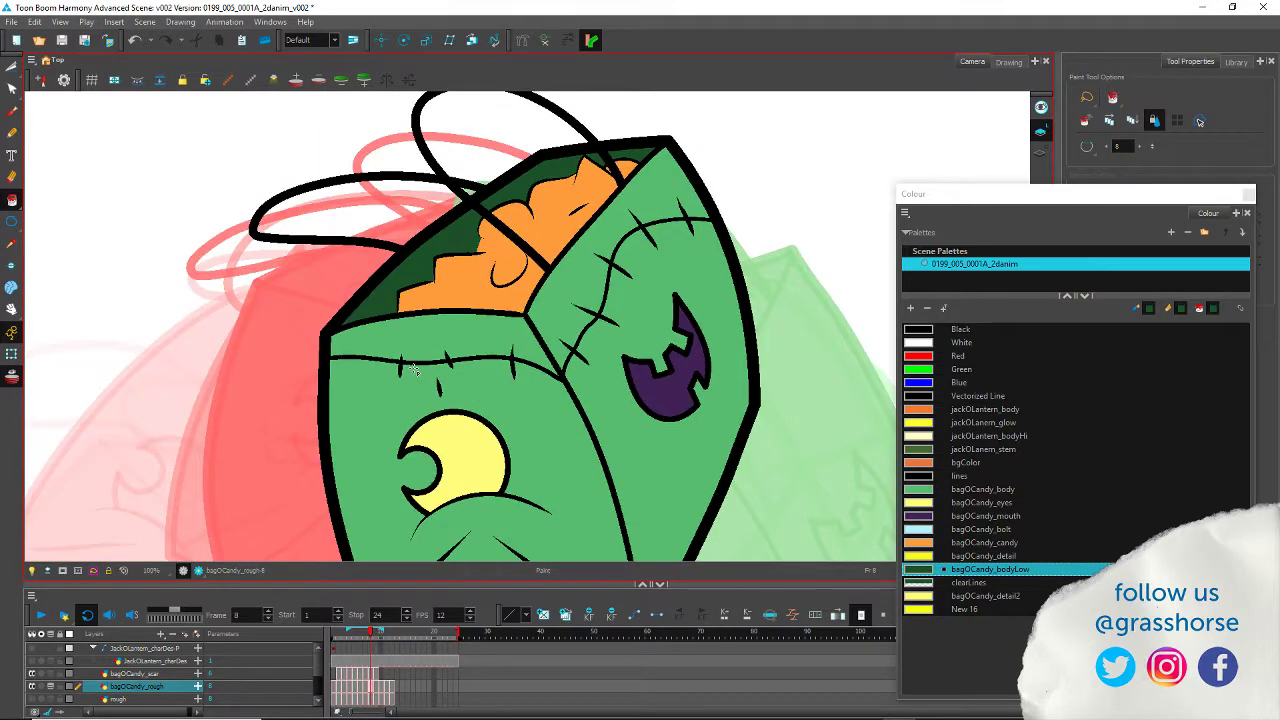
drag(340, 480, 322, 422)
key(period)
drag(422, 480, 239, 263)
key(period)
drag(405, 438, 353, 341)
scroll(353, 341, down, 5)
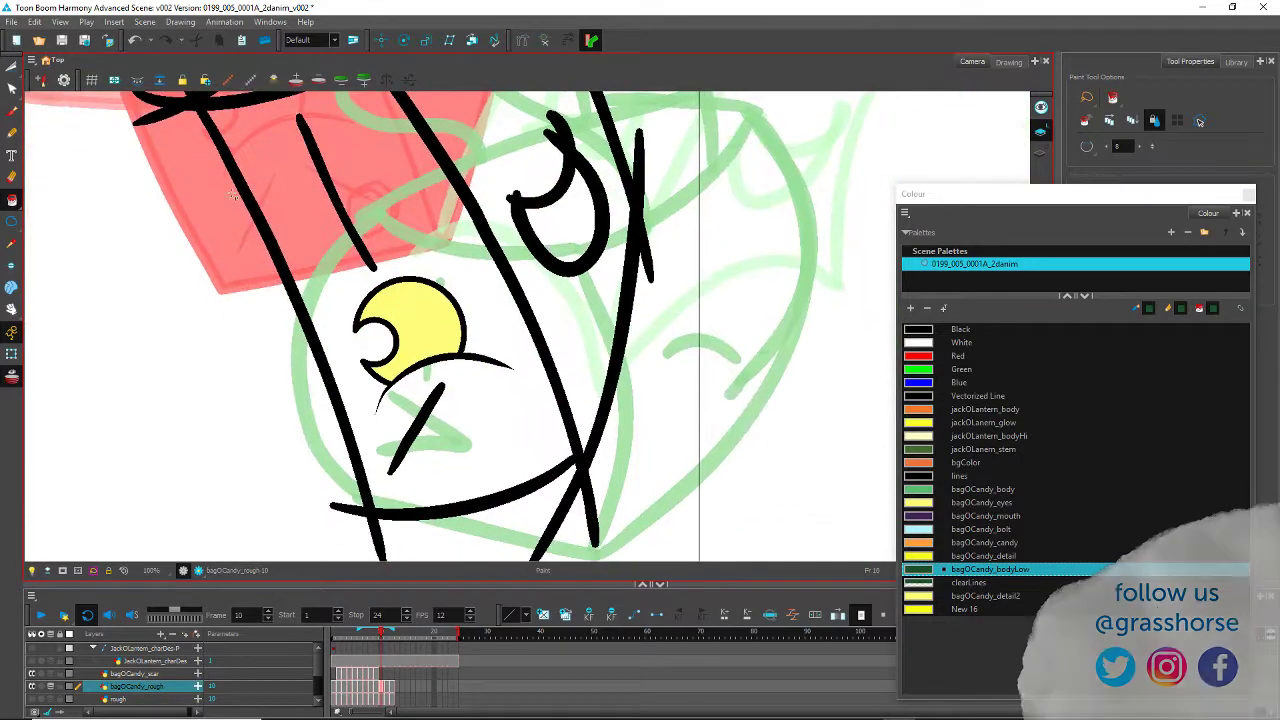
drag(140, 424, 246, 437)
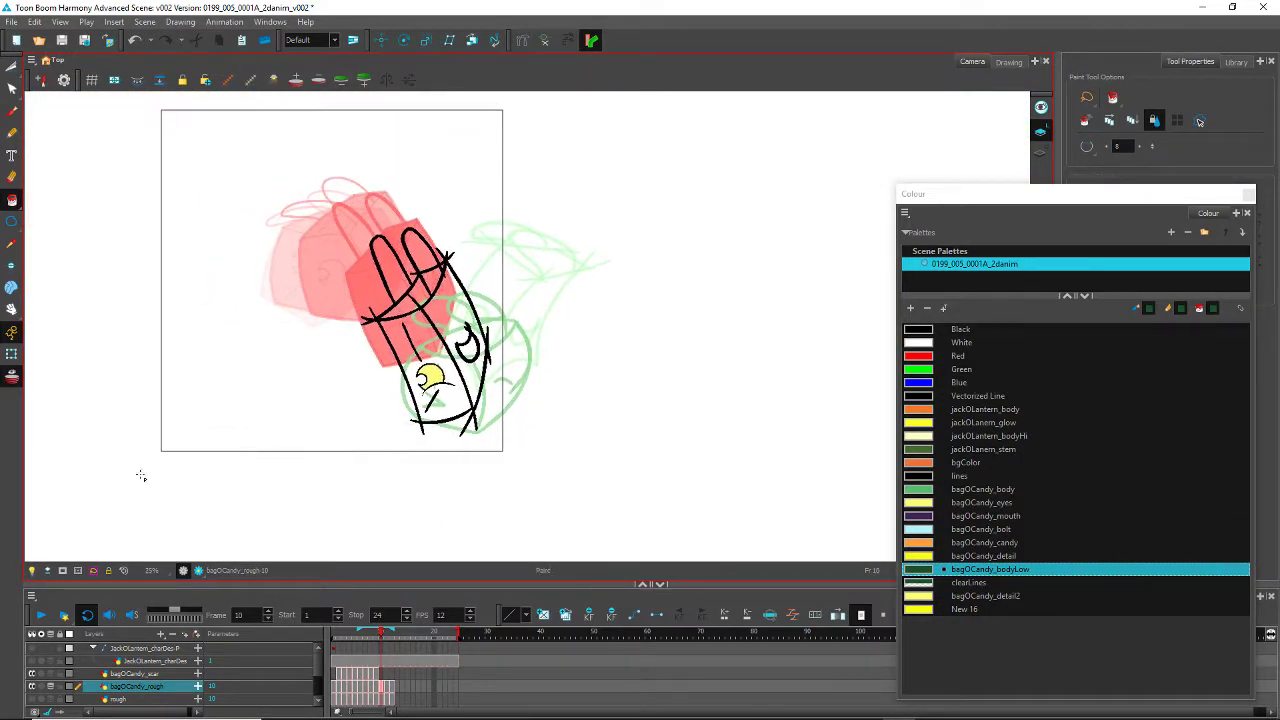
click(40, 614)
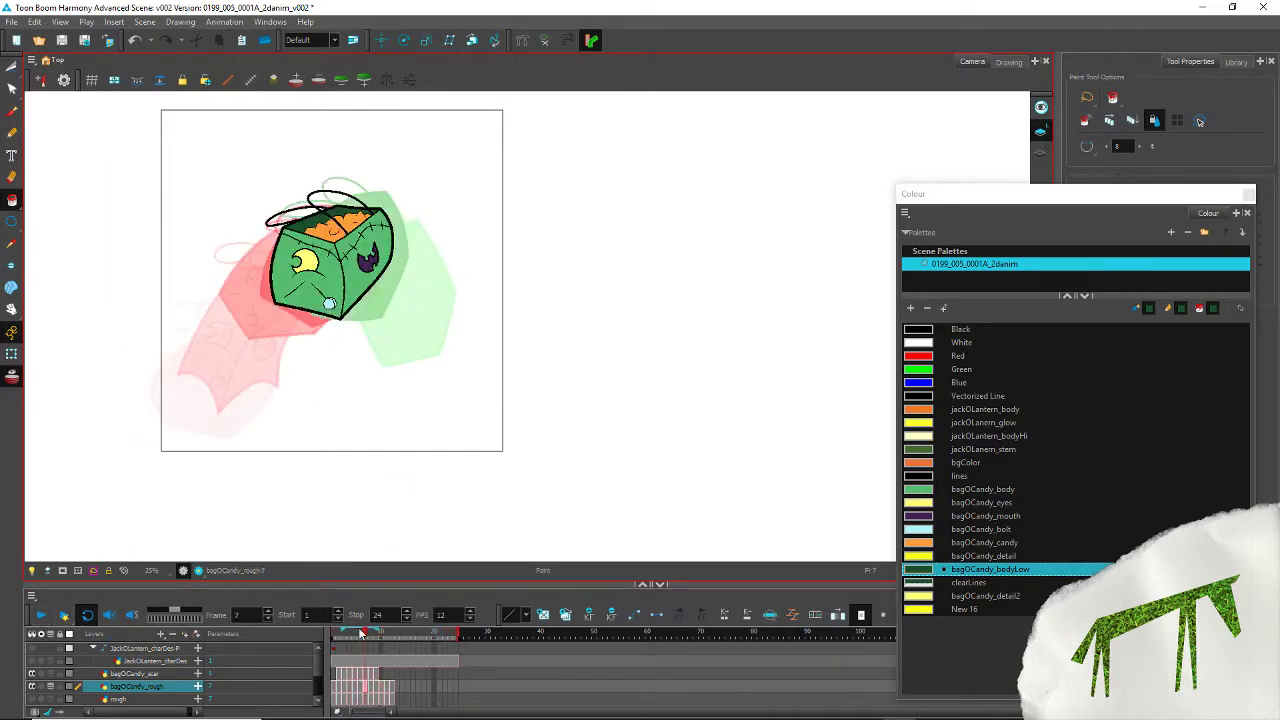
Step: Copy the complete coloured bag from frame 2 of bagOCandy_rough and paste it into frame 10 of bagOCandy_scar
click(333, 646)
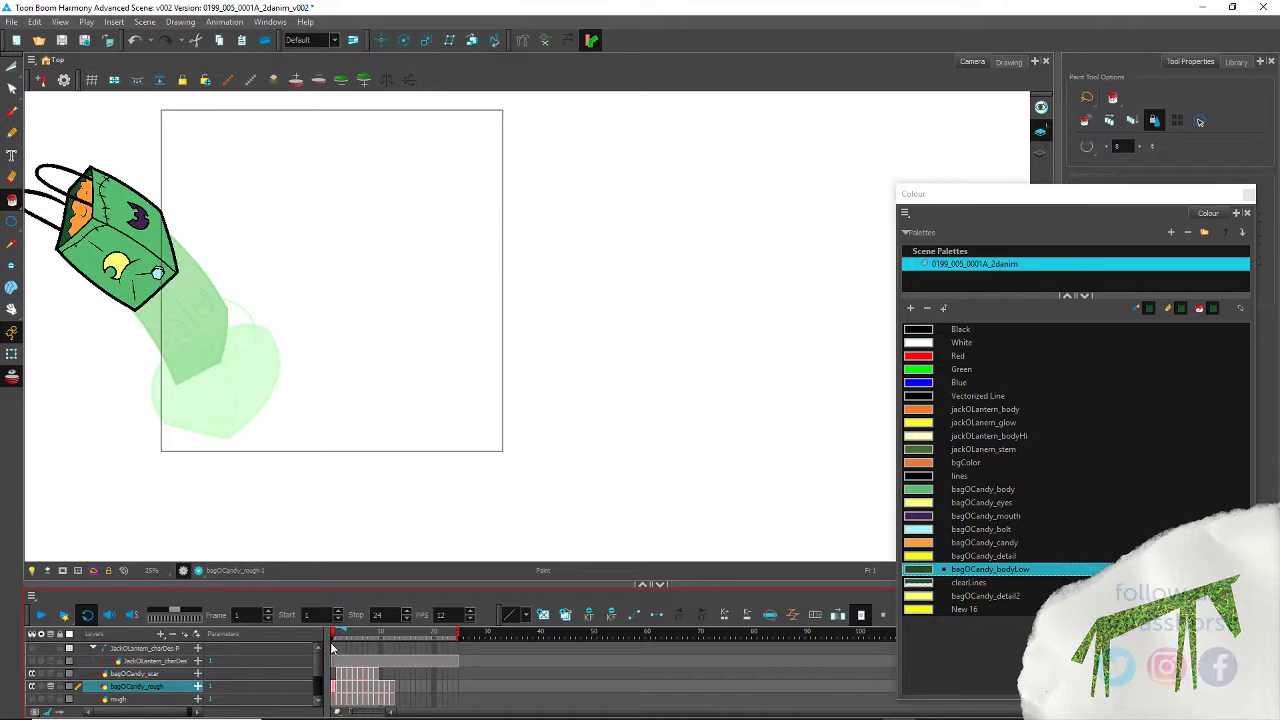
mouse_move(331, 645)
mouse_down()
mouse_move(386, 653)
mouse_move(339, 662)
mouse_up()
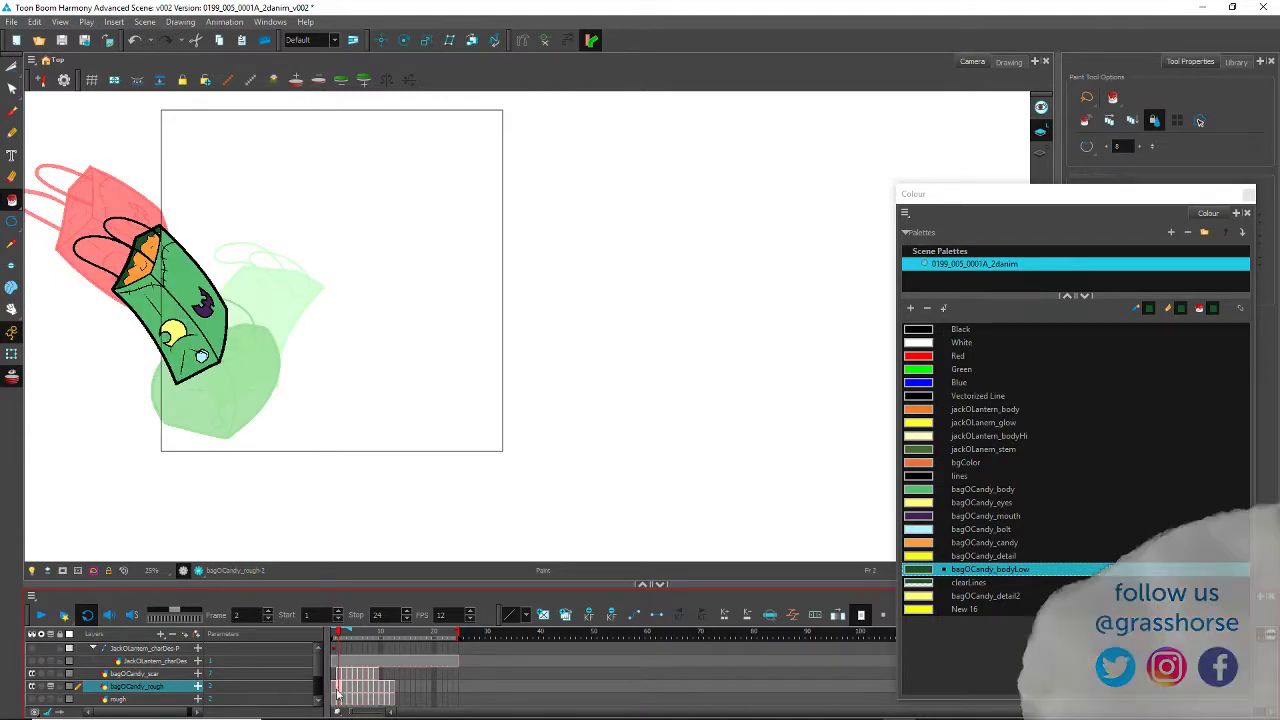
drag(138, 441, 377, 451)
click(12, 67)
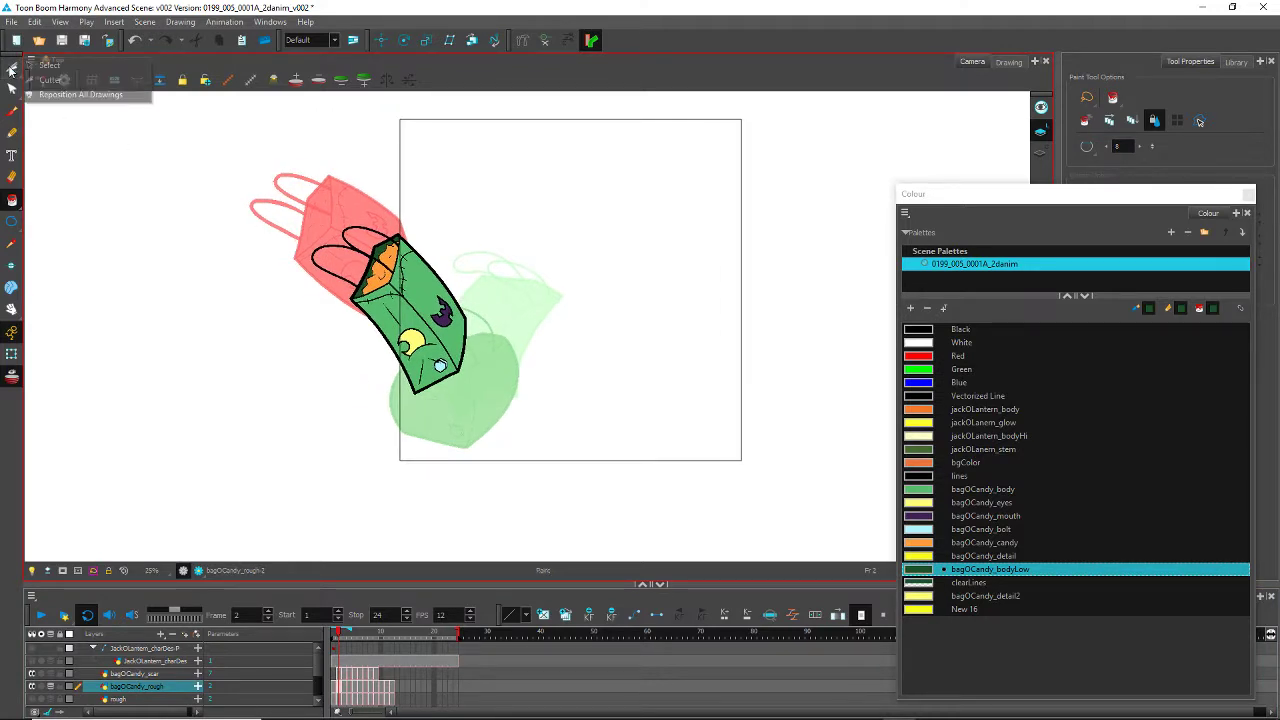
click(58, 70)
mouse_move(276, 254)
mouse_down()
mouse_move(441, 436)
mouse_move(410, 174)
mouse_move(330, 400)
mouse_up()
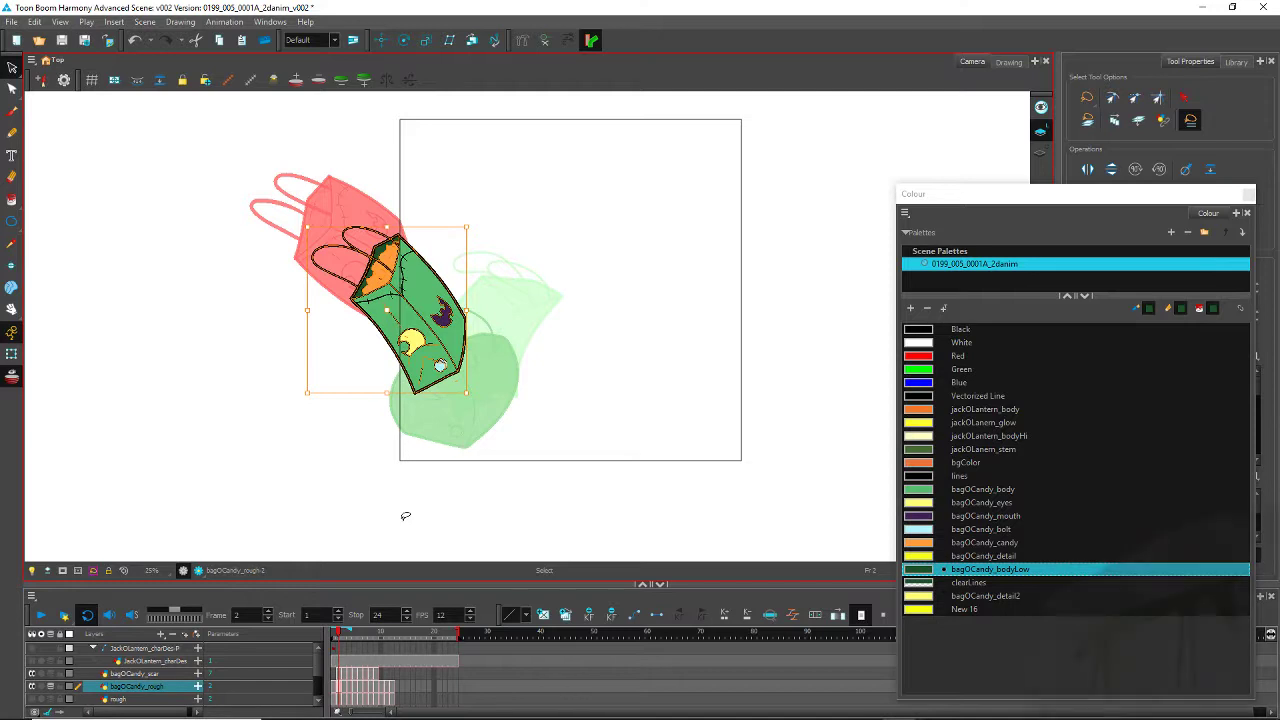
click(381, 686)
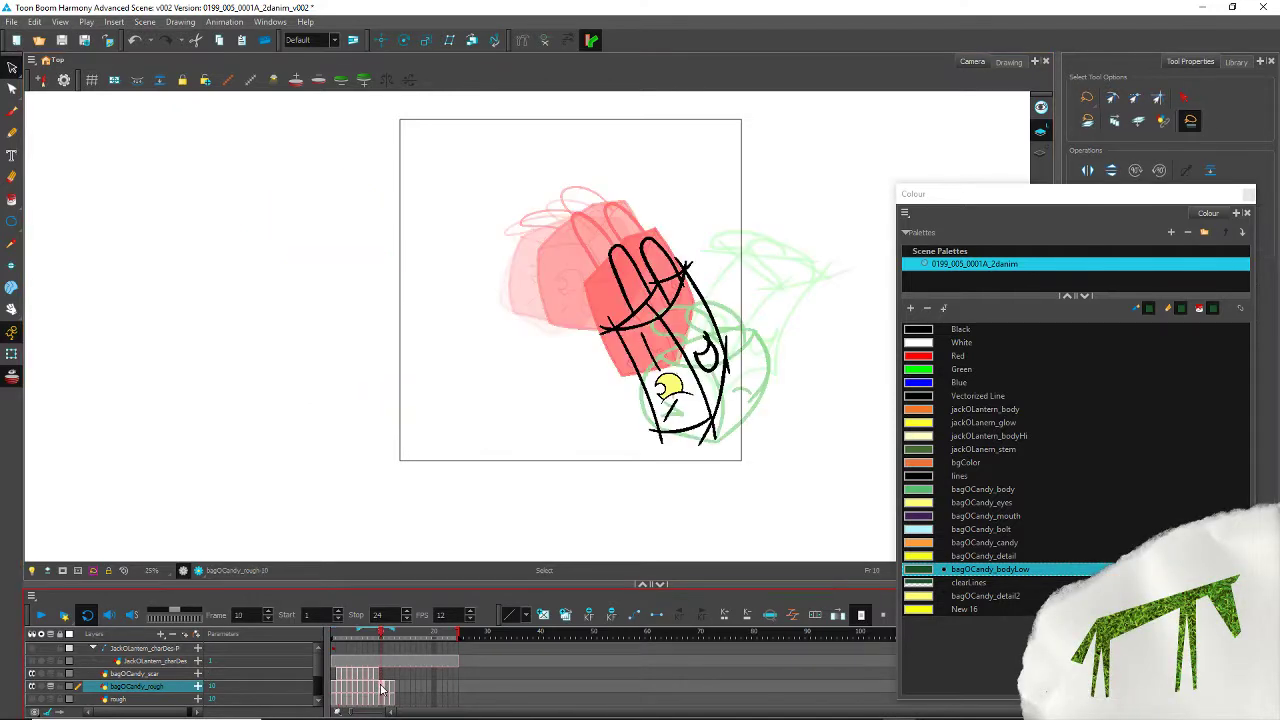
mouse_move(558, 293)
mouse_down()
mouse_move(688, 497)
mouse_move(823, 348)
mouse_move(636, 166)
mouse_move(610, 420)
mouse_up()
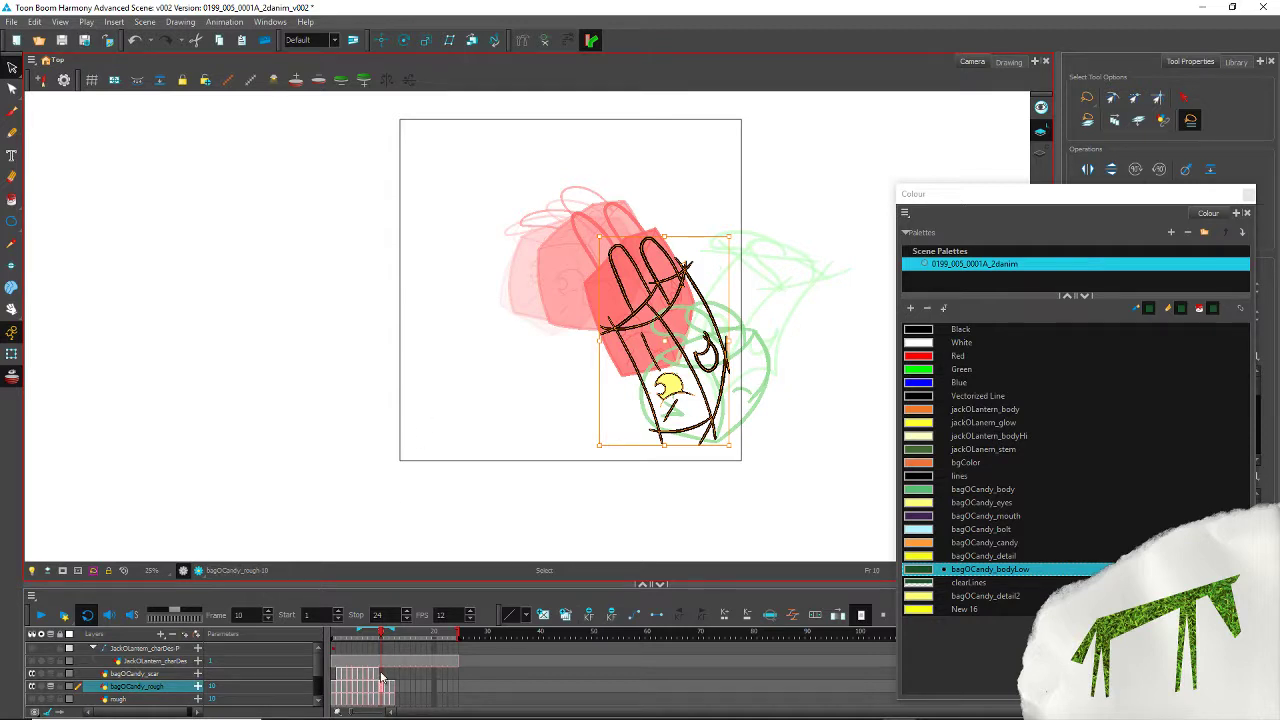
click(380, 674)
key(ctrl+v)
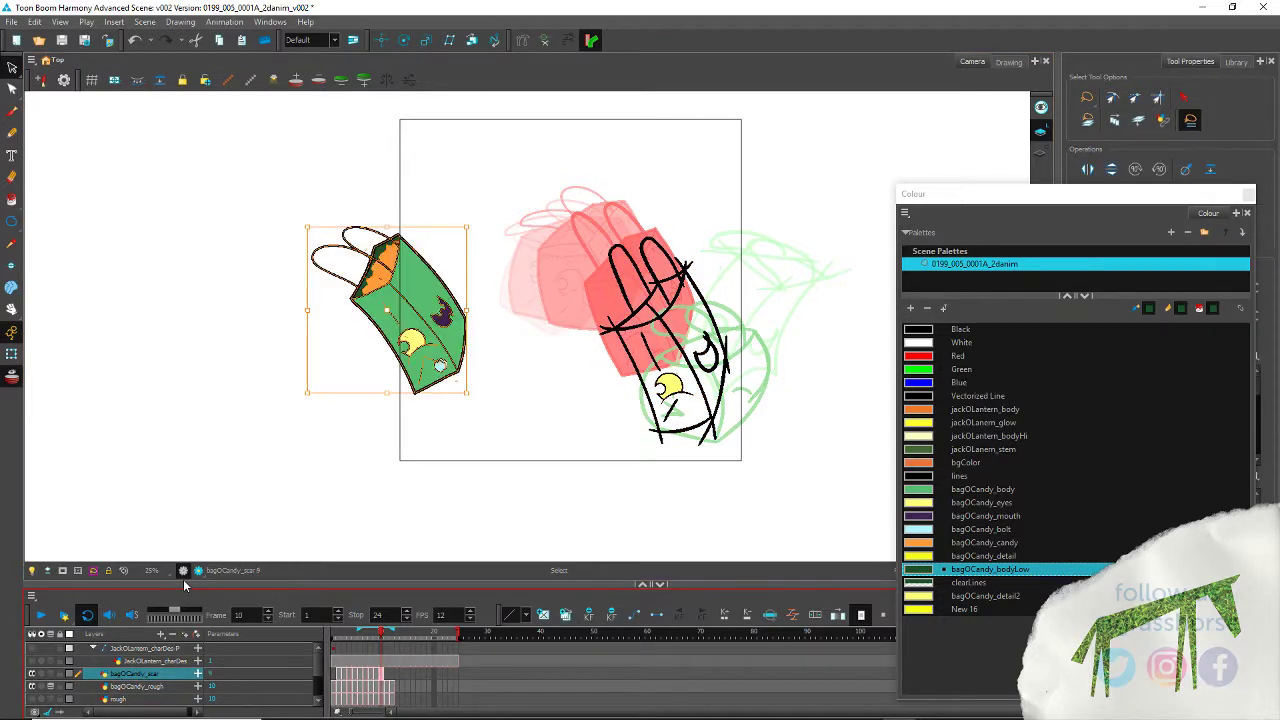
Step: Move the pasted bag onto the rough bag sketch on frame 10 and rotate it to match the sketch's tilt
mouse_move(374, 320)
mouse_down()
mouse_move(654, 366)
mouse_move(631, 359)
mouse_up()
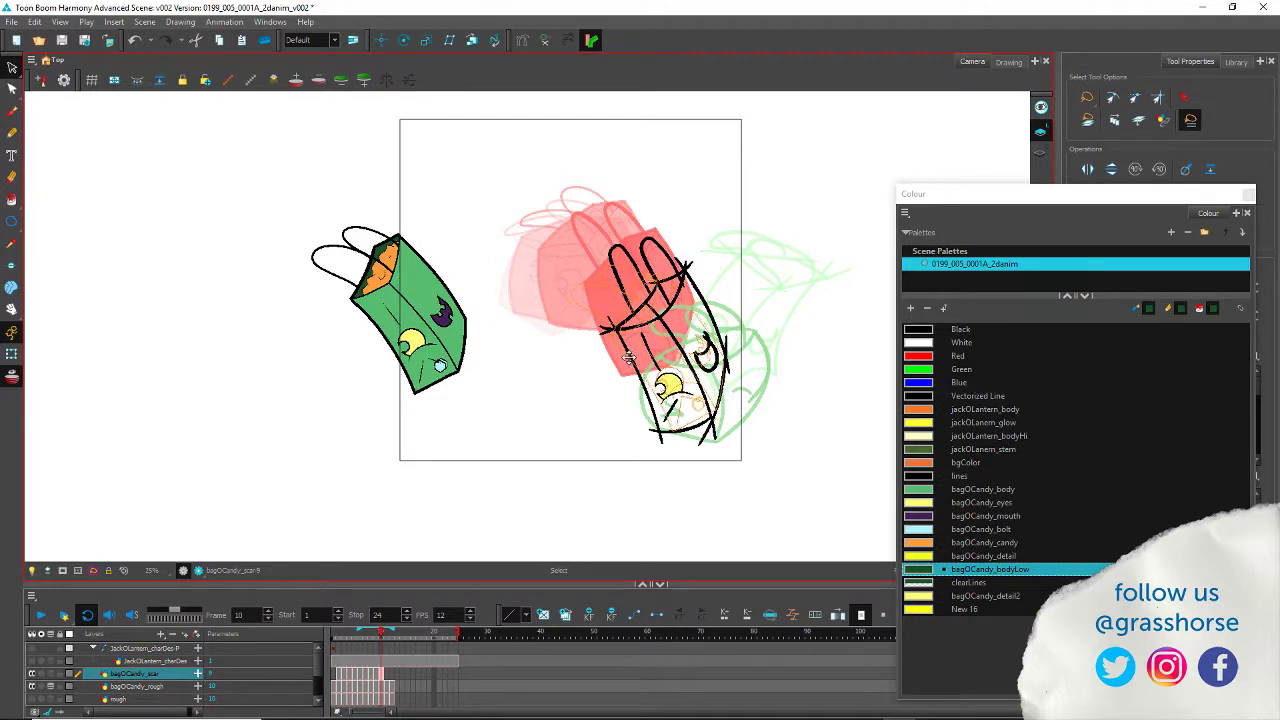
drag(344, 304, 598, 342)
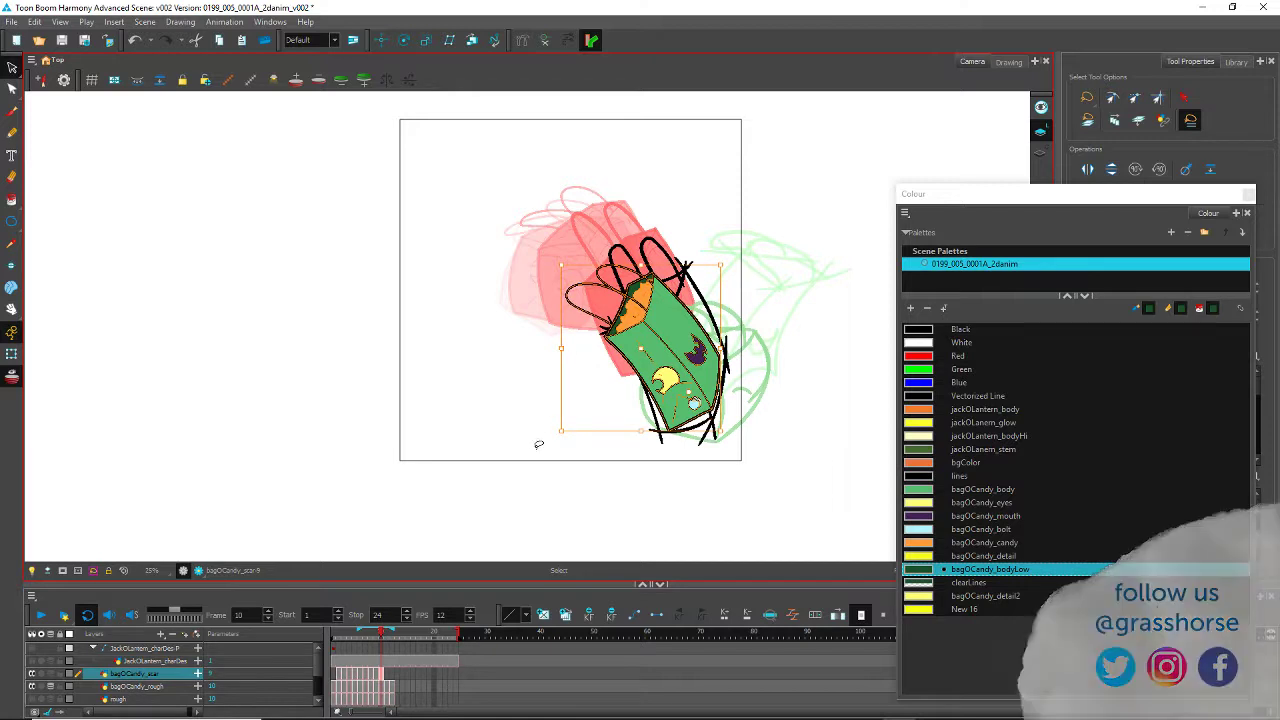
mouse_move(554, 434)
mouse_down()
mouse_move(546, 409)
mouse_move(535, 442)
mouse_up()
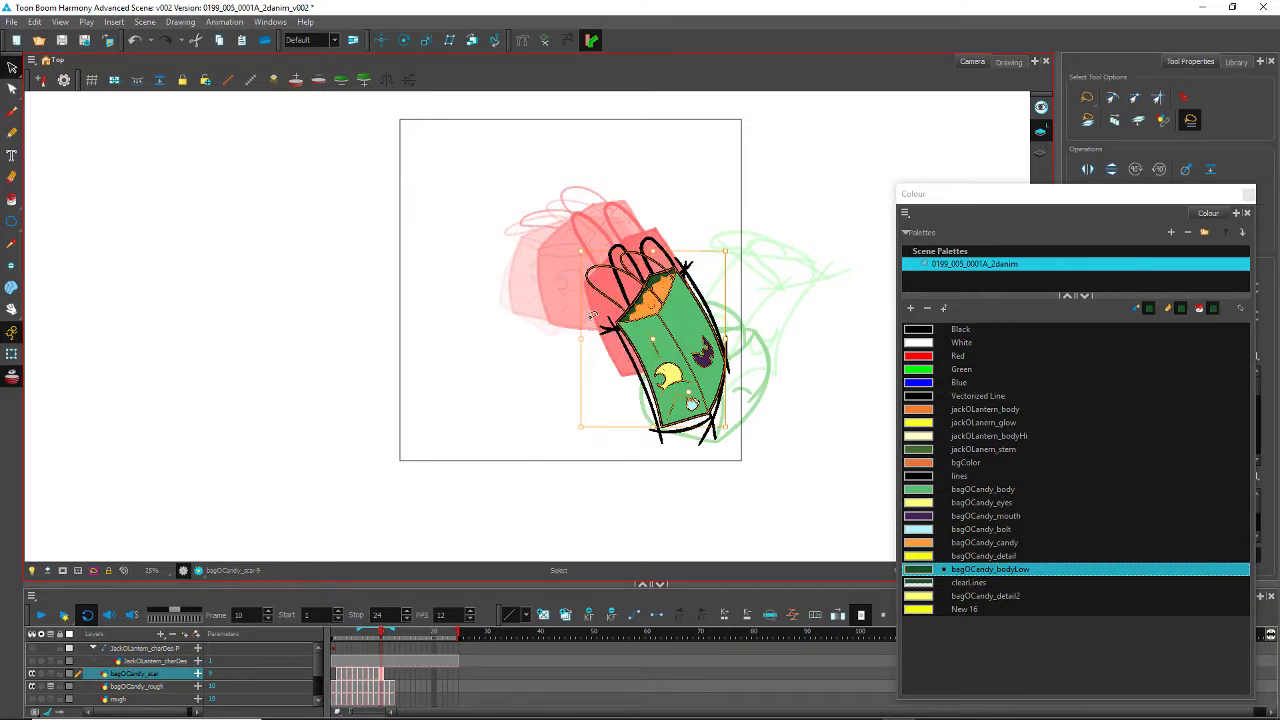
Step: Delete the rough bag sketch from frame 10 of bagOCandy_rough
click(381, 688)
mouse_move(513, 333)
mouse_down()
mouse_move(797, 306)
mouse_move(493, 236)
mouse_up()
key(Delete)
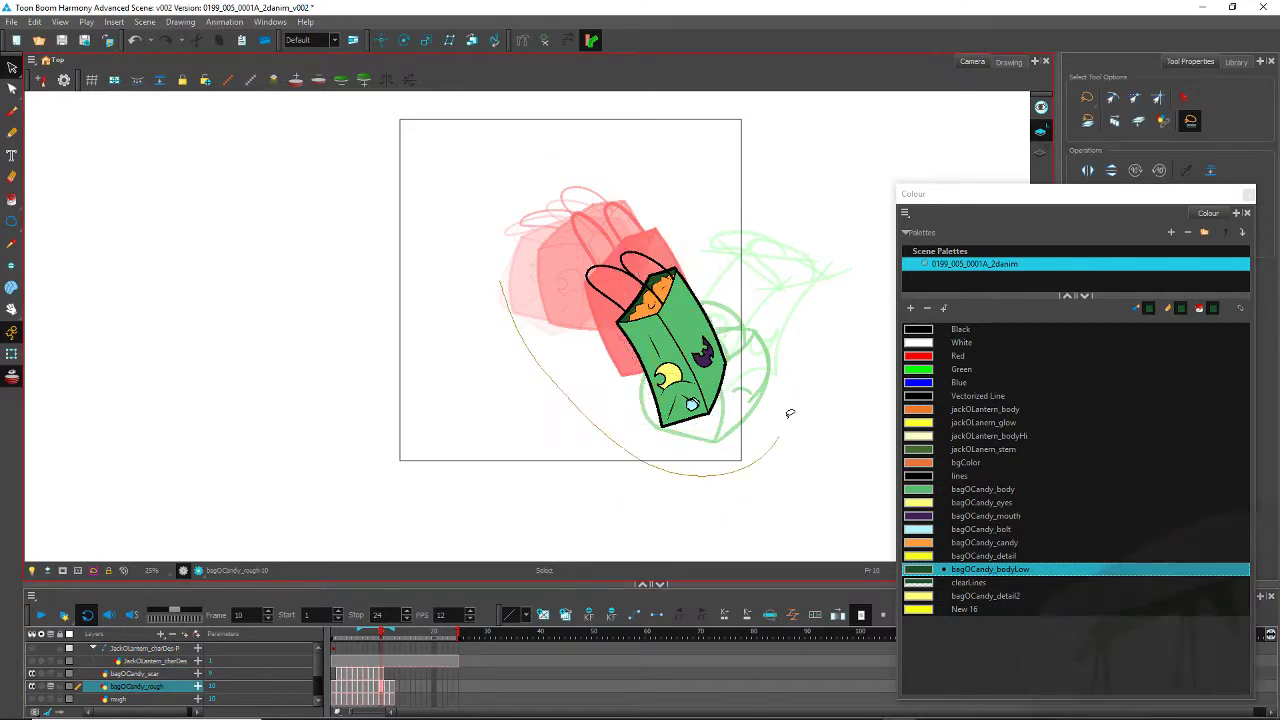
Step: Transfer the coloured bag on frame 10 from bagOCandy_scar to the bagOCandy_rough layer
click(386, 675)
mouse_move(455, 238)
mouse_down()
mouse_move(708, 495)
mouse_move(629, 175)
mouse_up()
key(Delete)
key(ctrl+z)
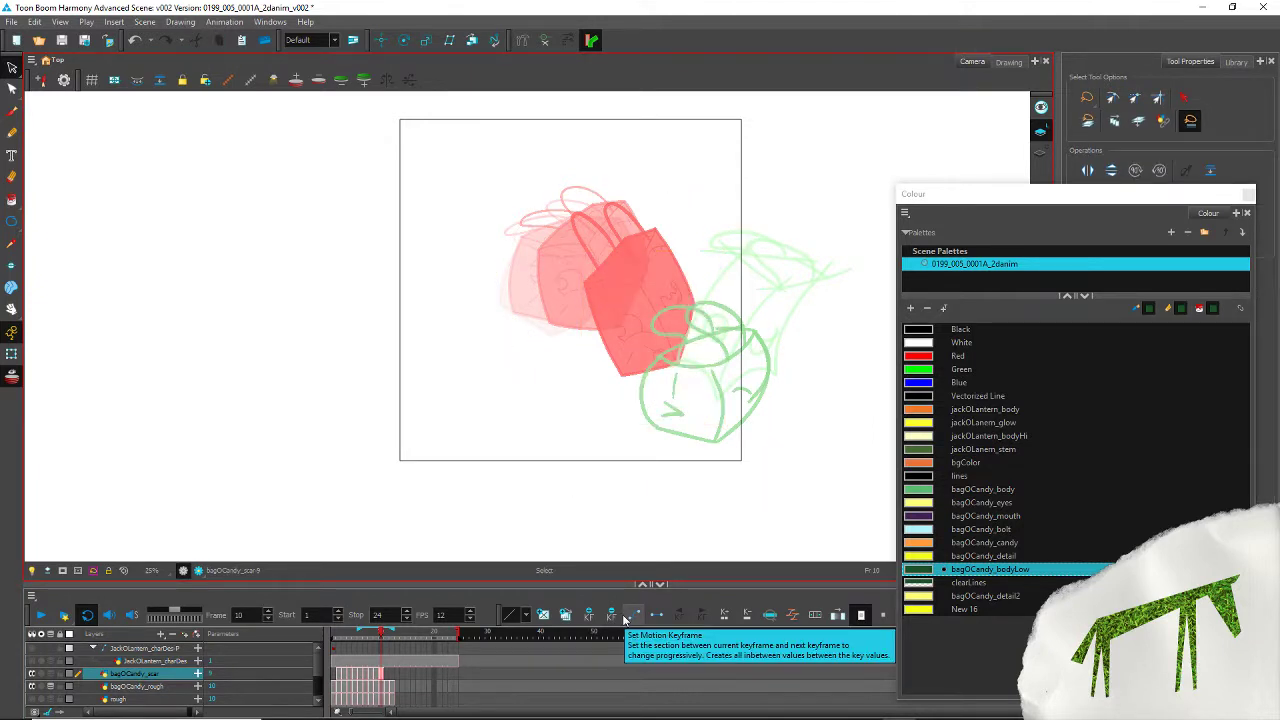
click(382, 688)
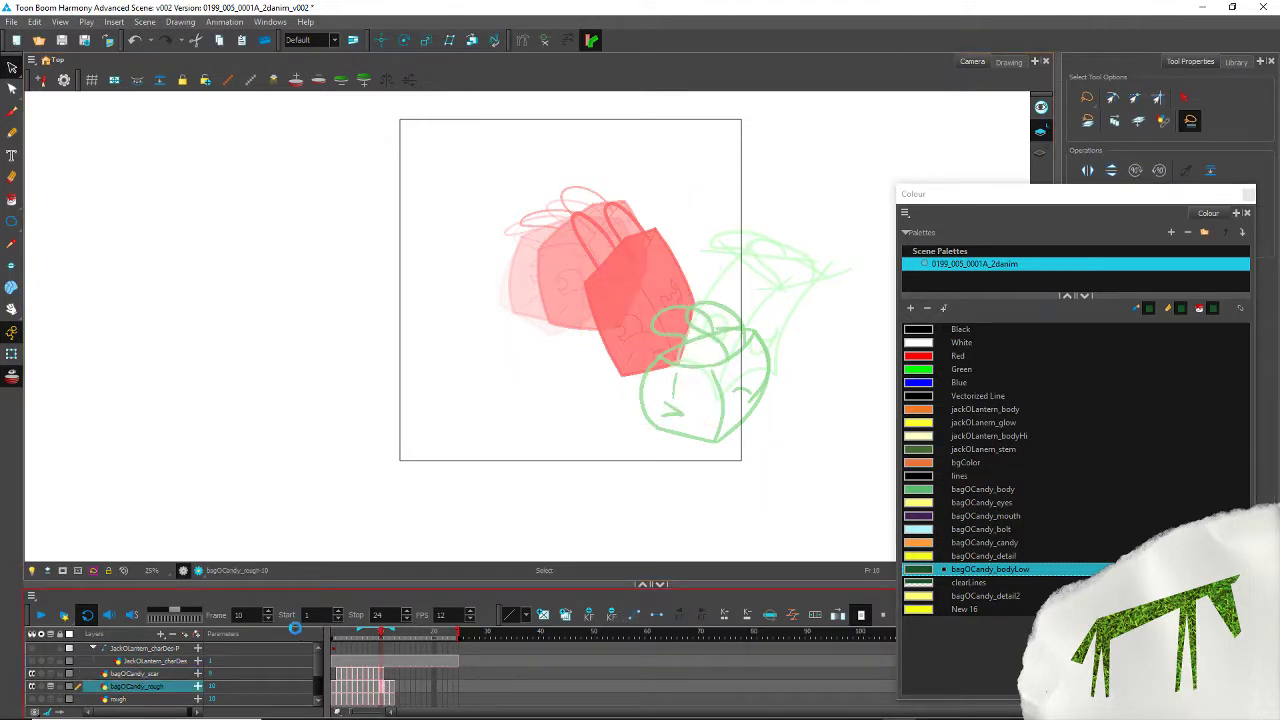
key(ctrl+v)
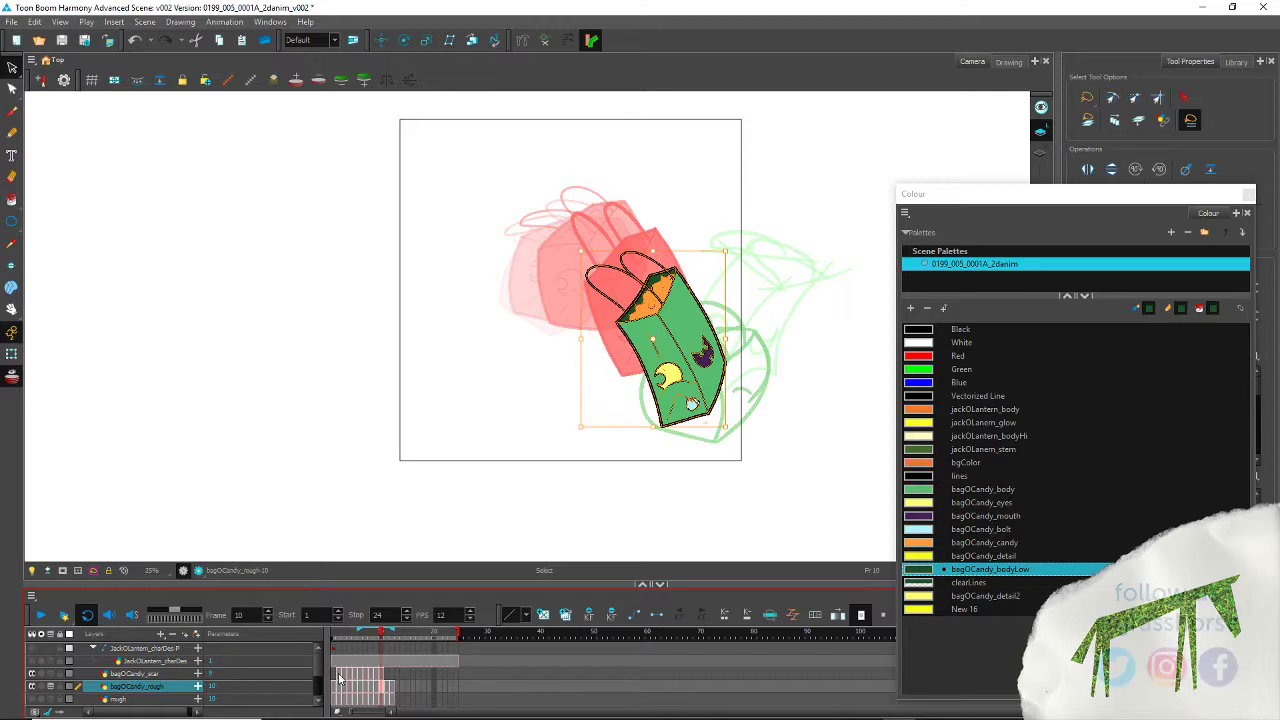
Step: Copy the stitched scar from frame 2 of bagOCandy_scar into frame 10 and move it onto the bag
click(340, 674)
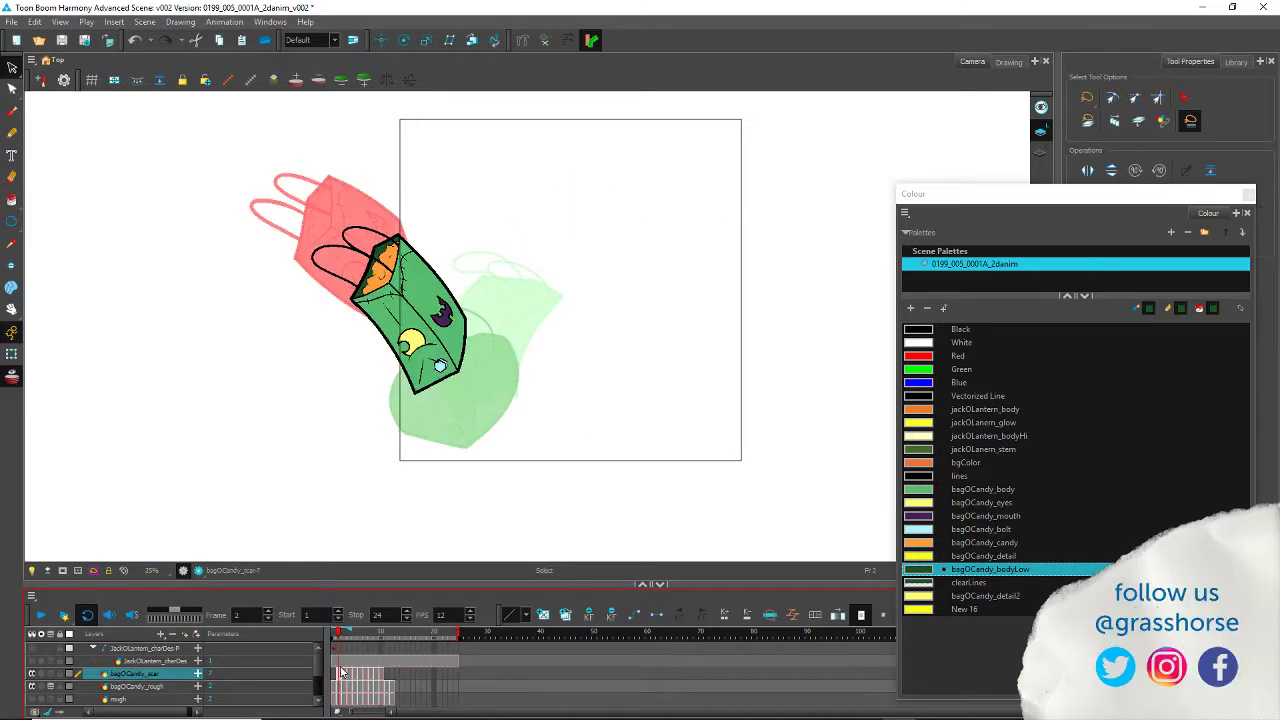
drag(302, 277, 362, 363)
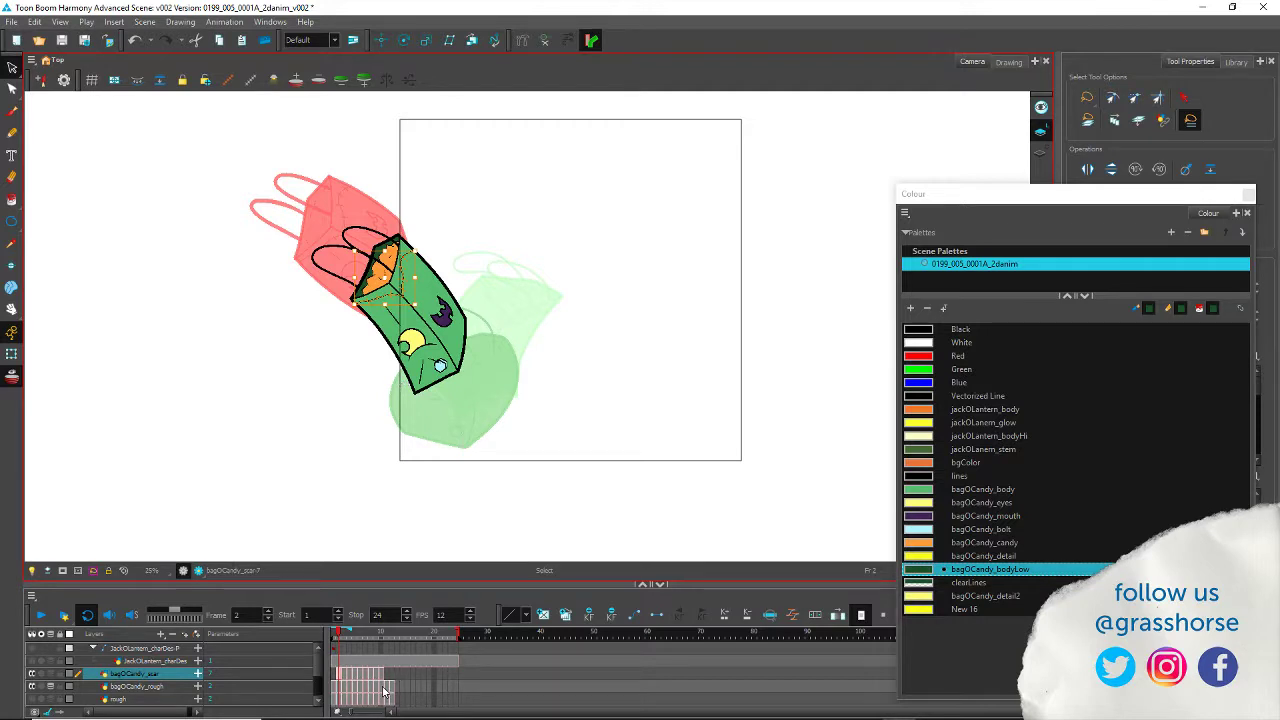
click(383, 690)
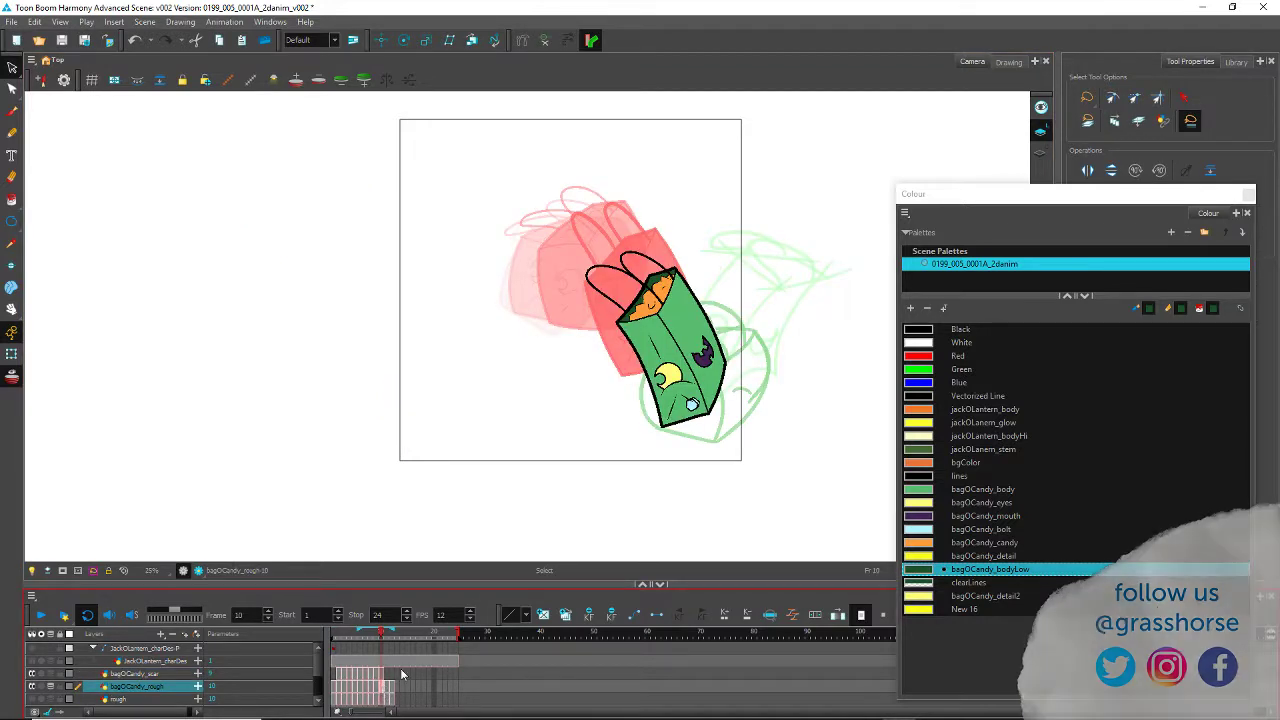
click(371, 675)
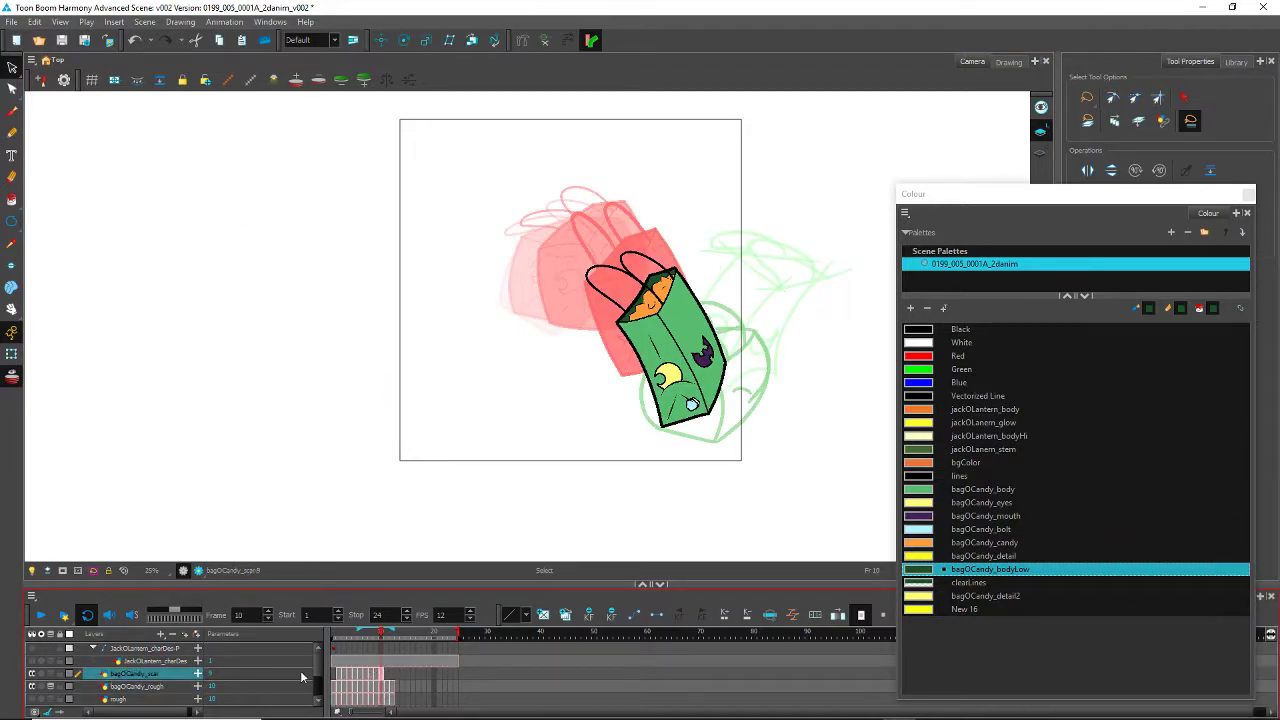
key(Return)
key(ctrl+a)
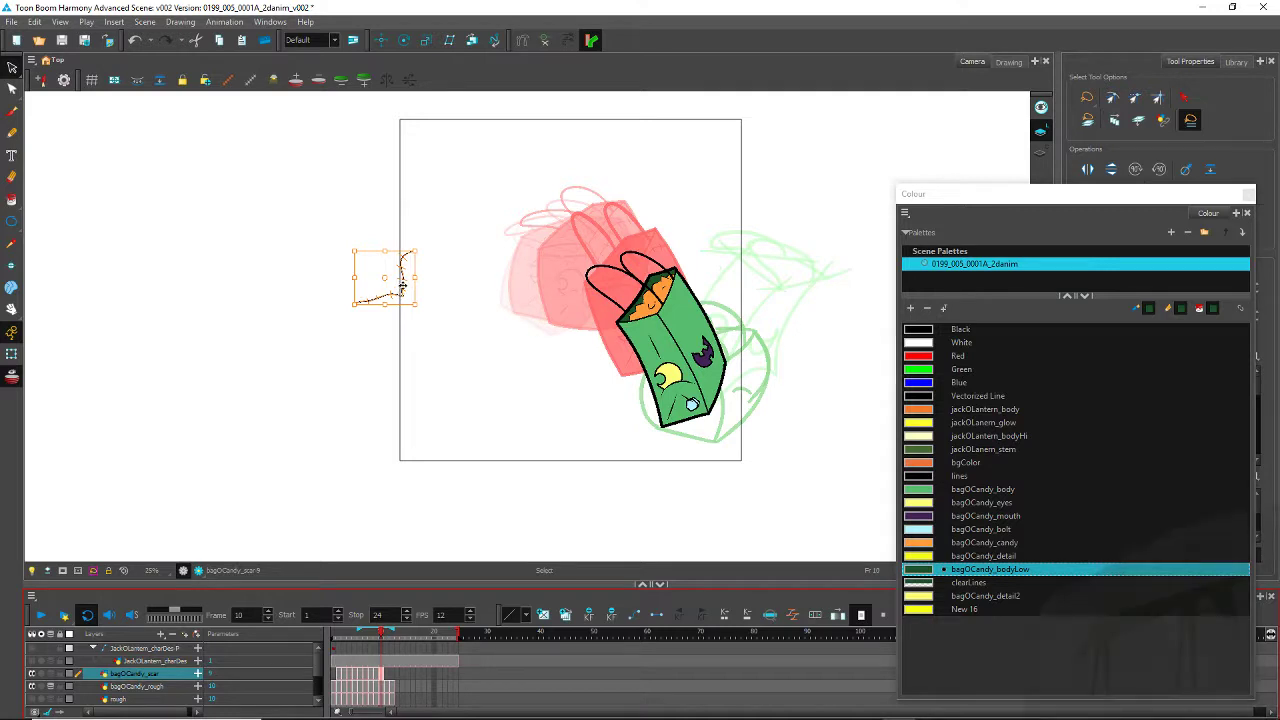
drag(402, 286, 670, 326)
Step: Rotate and adjust the stitched scar on frame 10 so it follows the bag's upper edge
scroll(632, 400, up, 3)
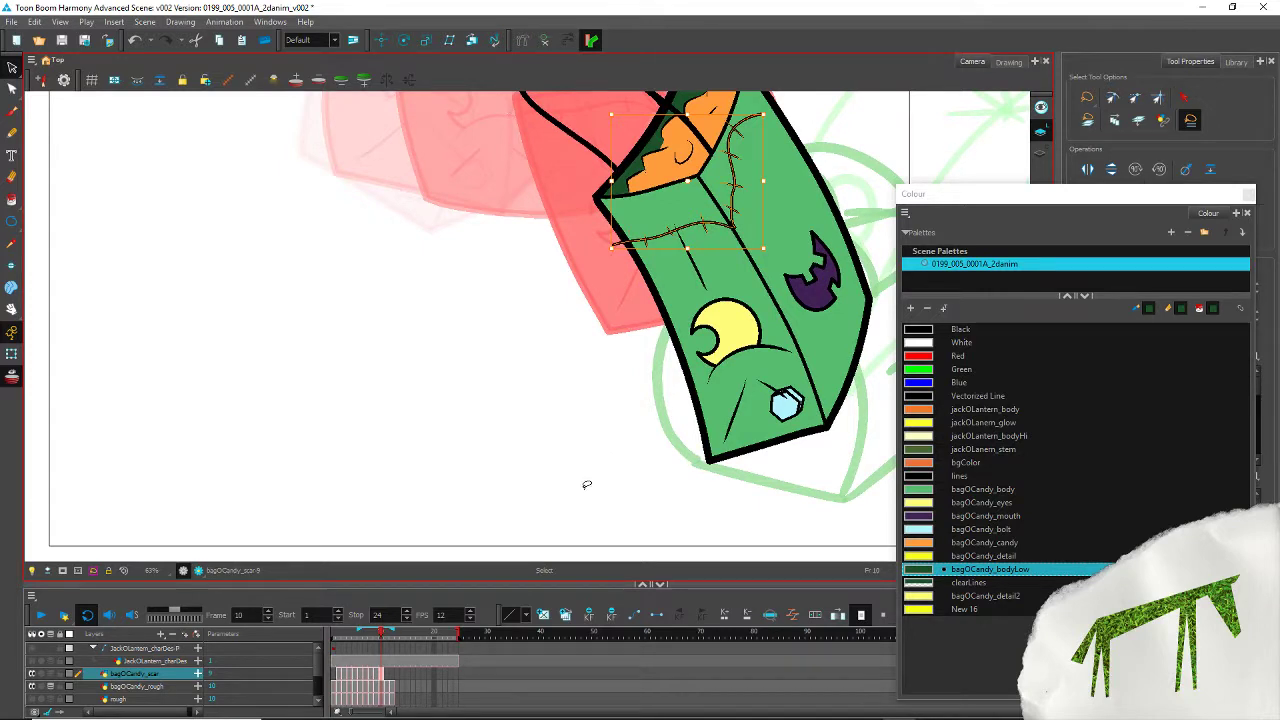
scroll(576, 306, down, 1)
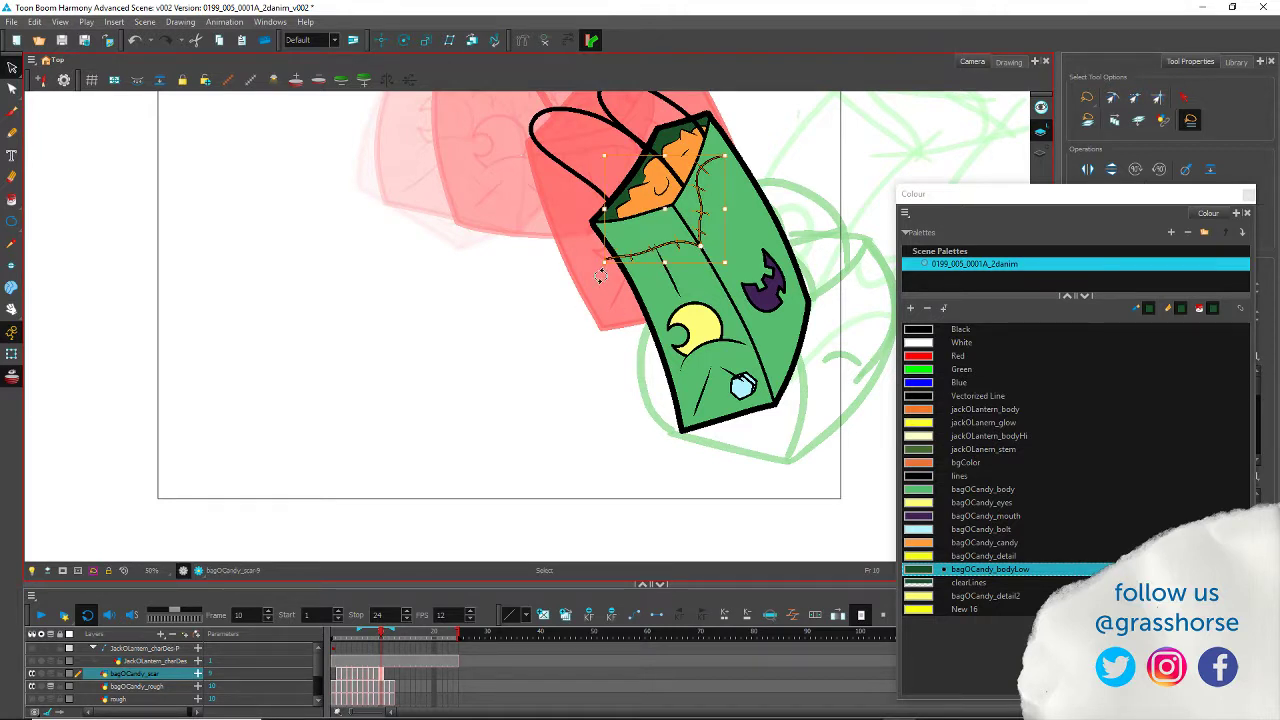
drag(600, 277, 593, 254)
click(505, 251)
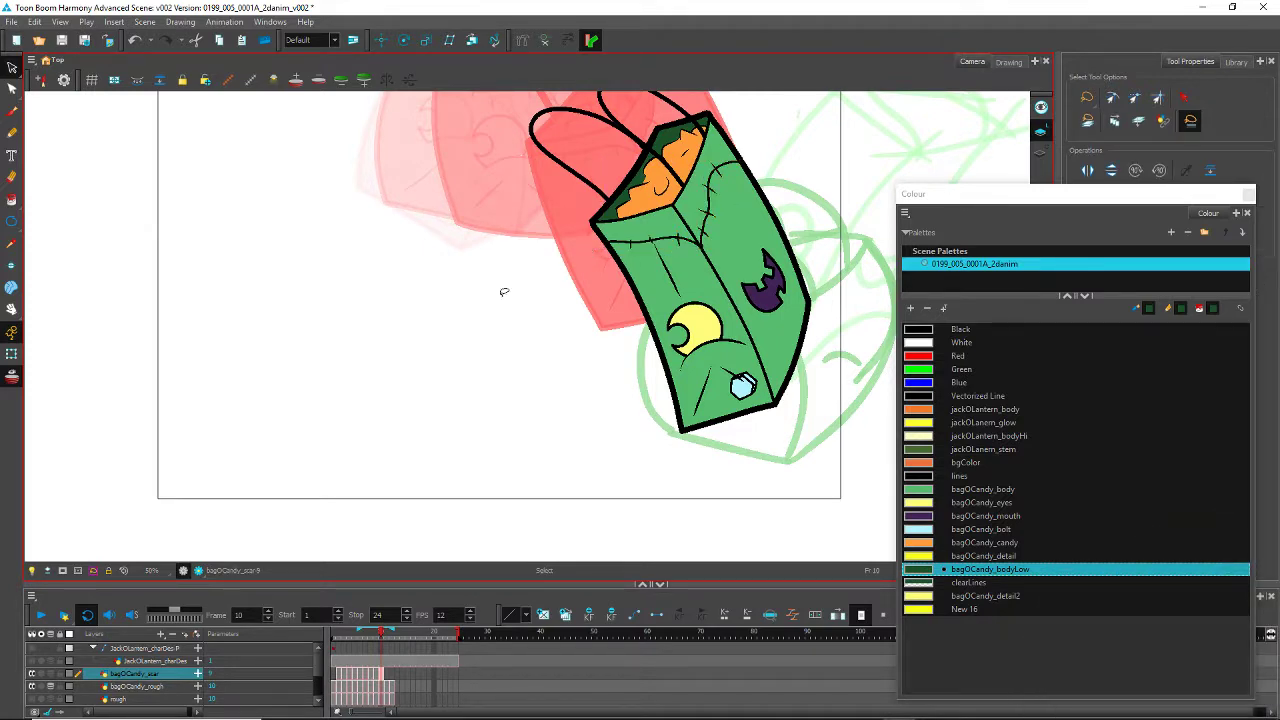
Step: Flip between frames 9, 10 and 11 to check how the stitched scar moves with the bag
key(comma)
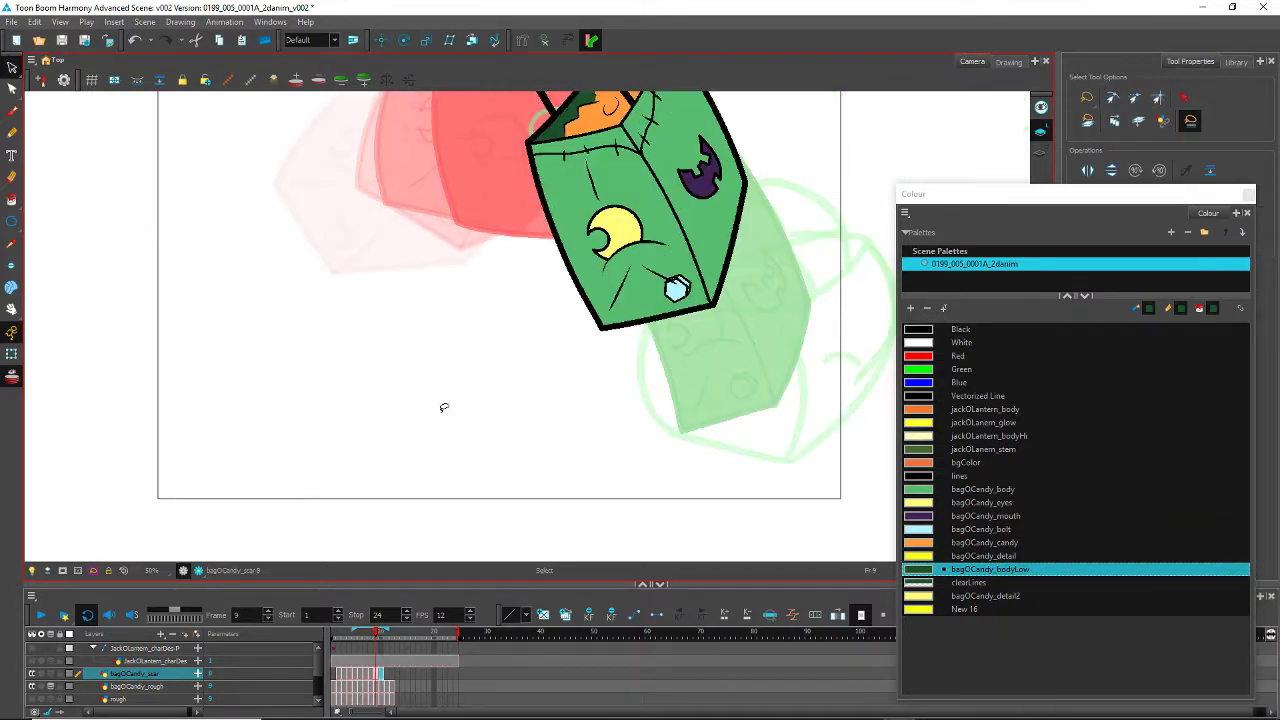
key(period)
key(comma)
key(period)
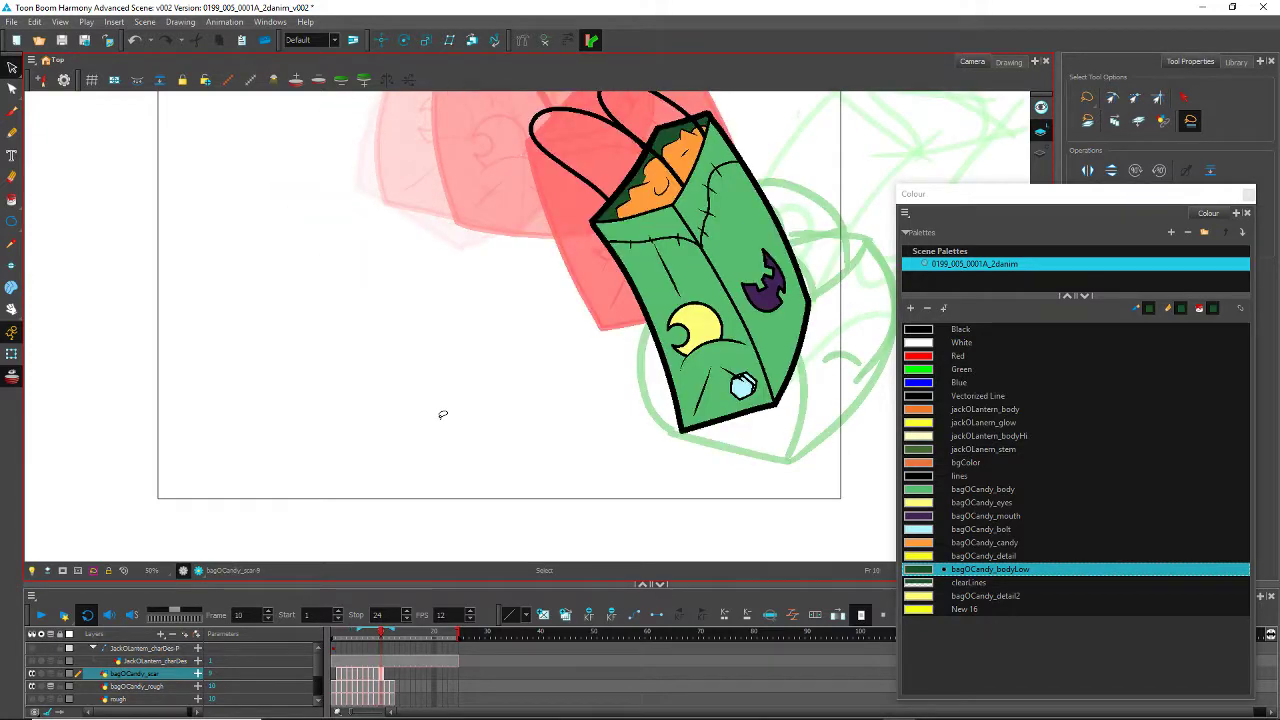
key(period)
key(comma)
key(comma)
key(period)
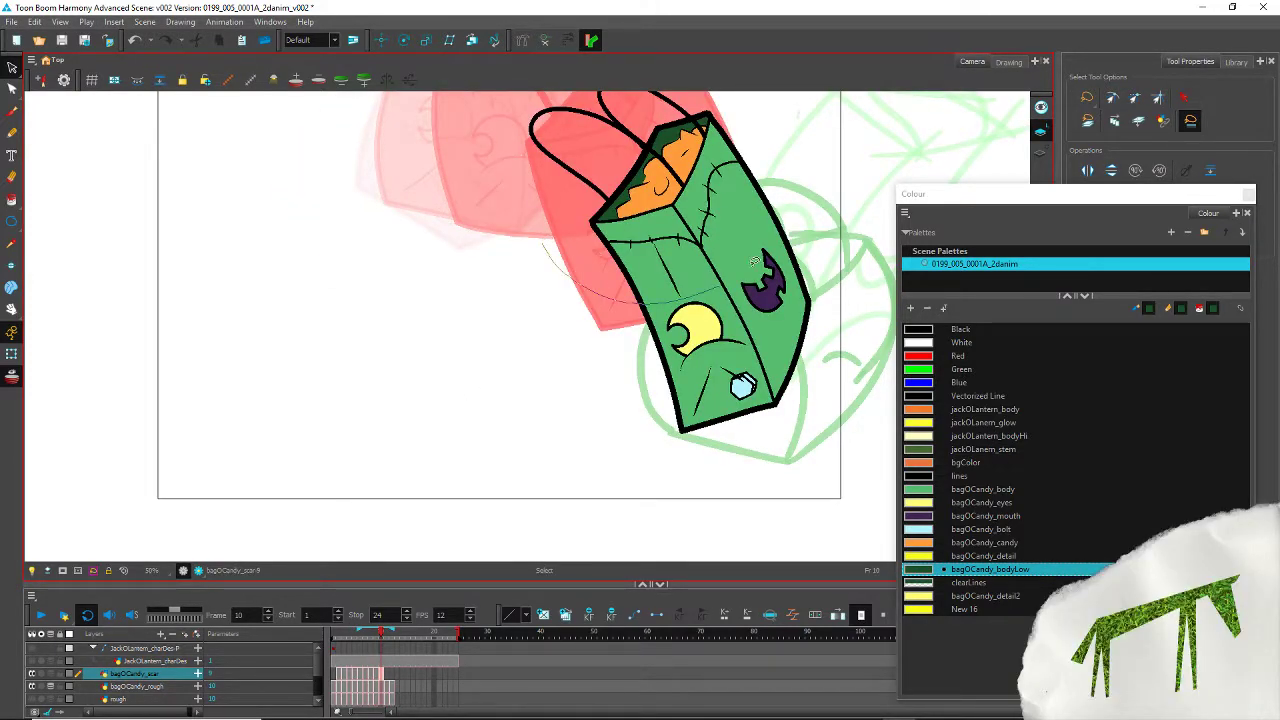
Step: Nudge the stitched scar on frame 10 slightly up towards the bag's opening
click(627, 243)
key(Escape)
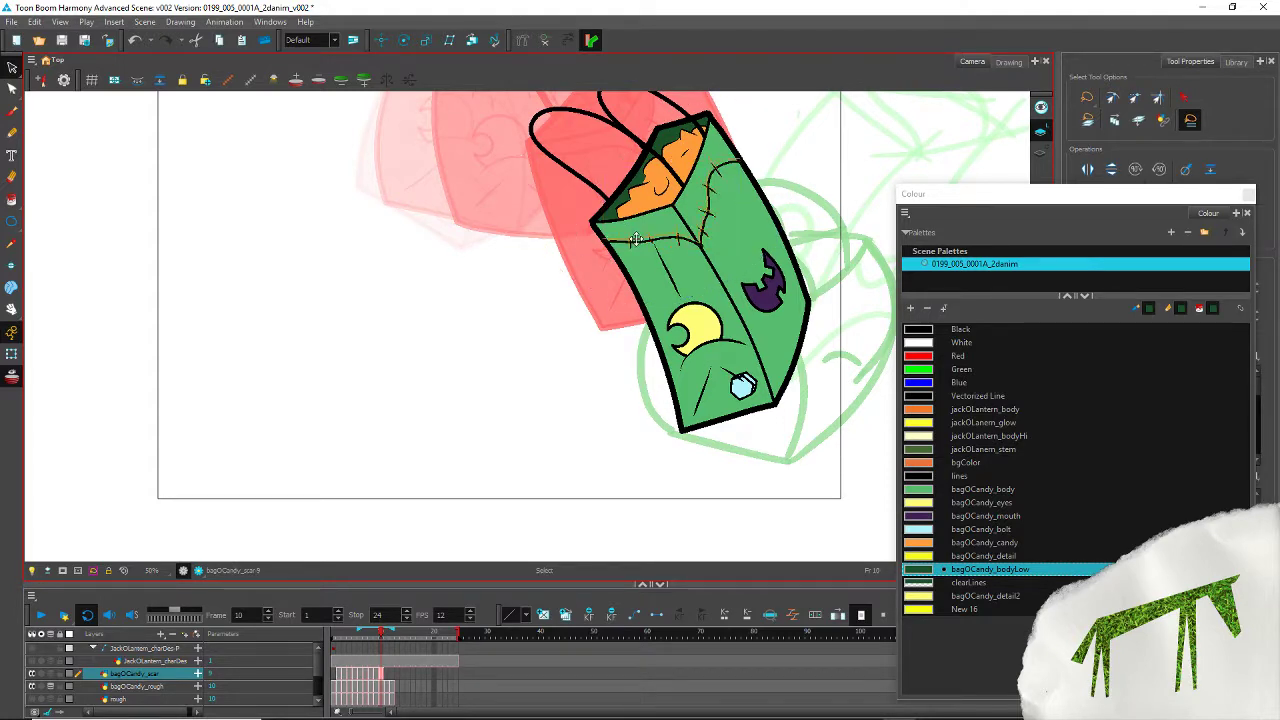
drag(635, 237, 635, 236)
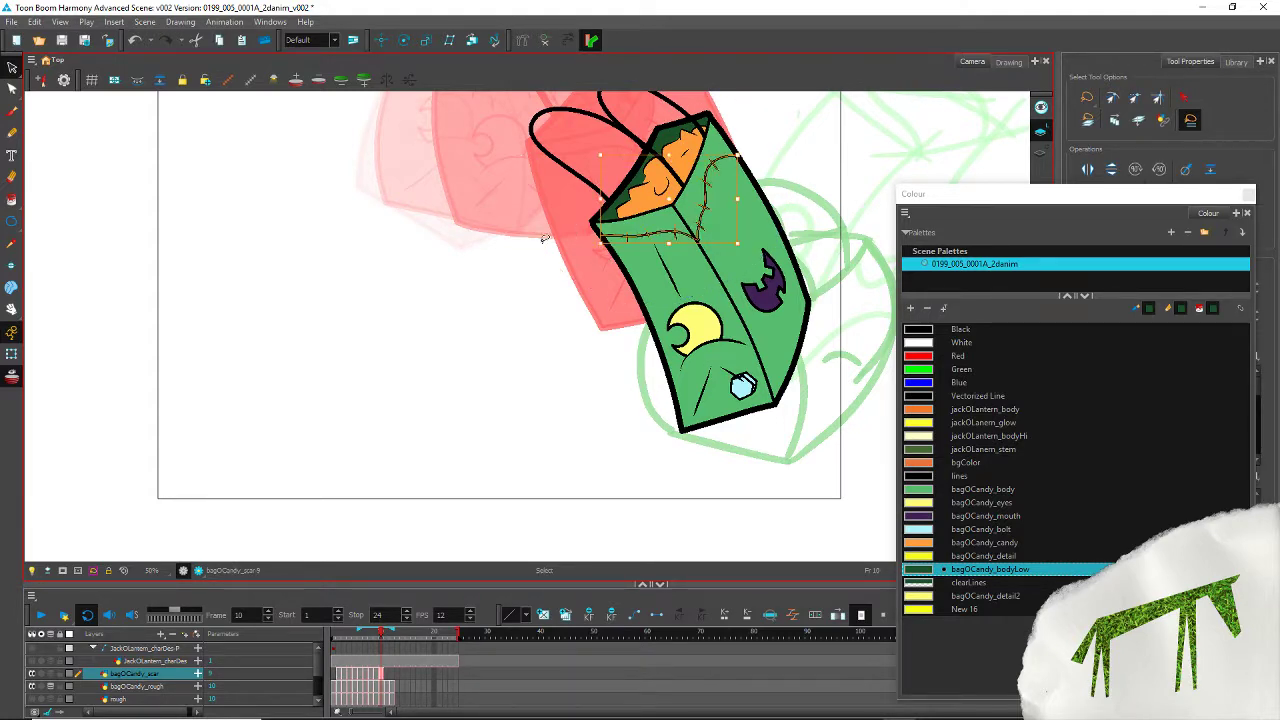
Step: Flip repeatedly between frames 9 and 10 to compare the scar and bag positions, ending on frame 11
key(comma)
key(period)
key(comma)
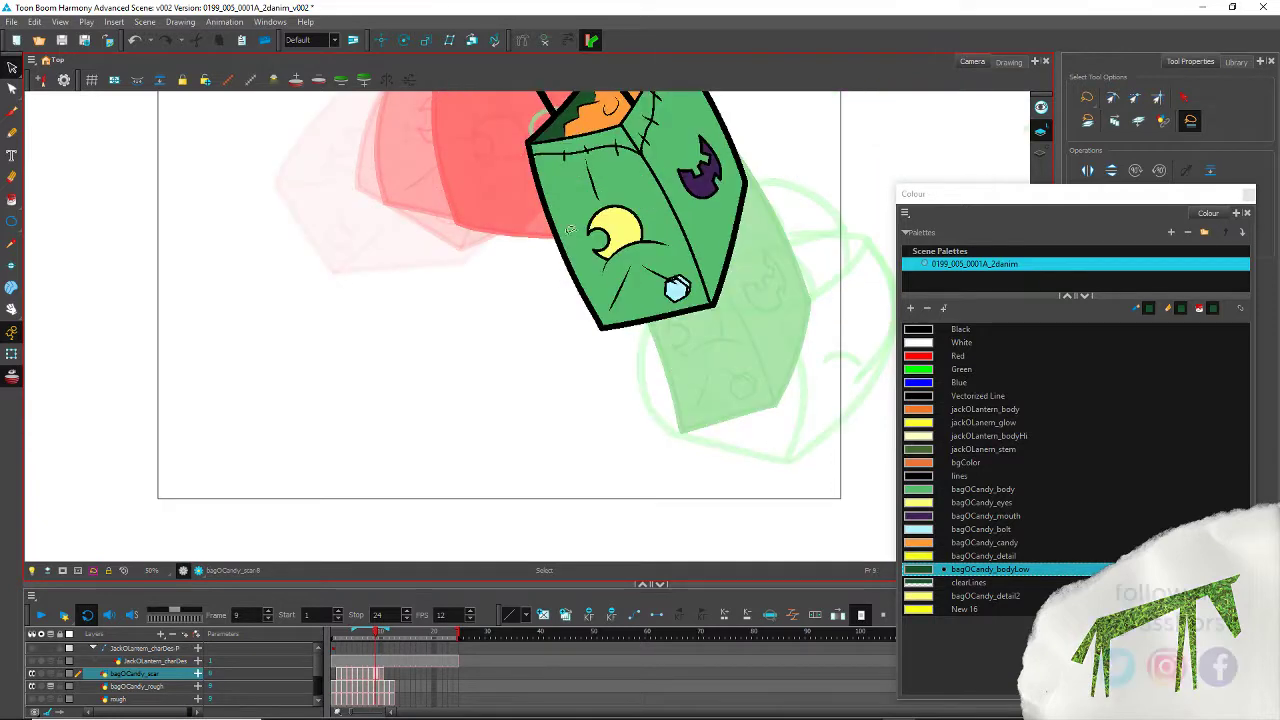
key(period)
key(comma)
key(period)
key(comma)
key(period)
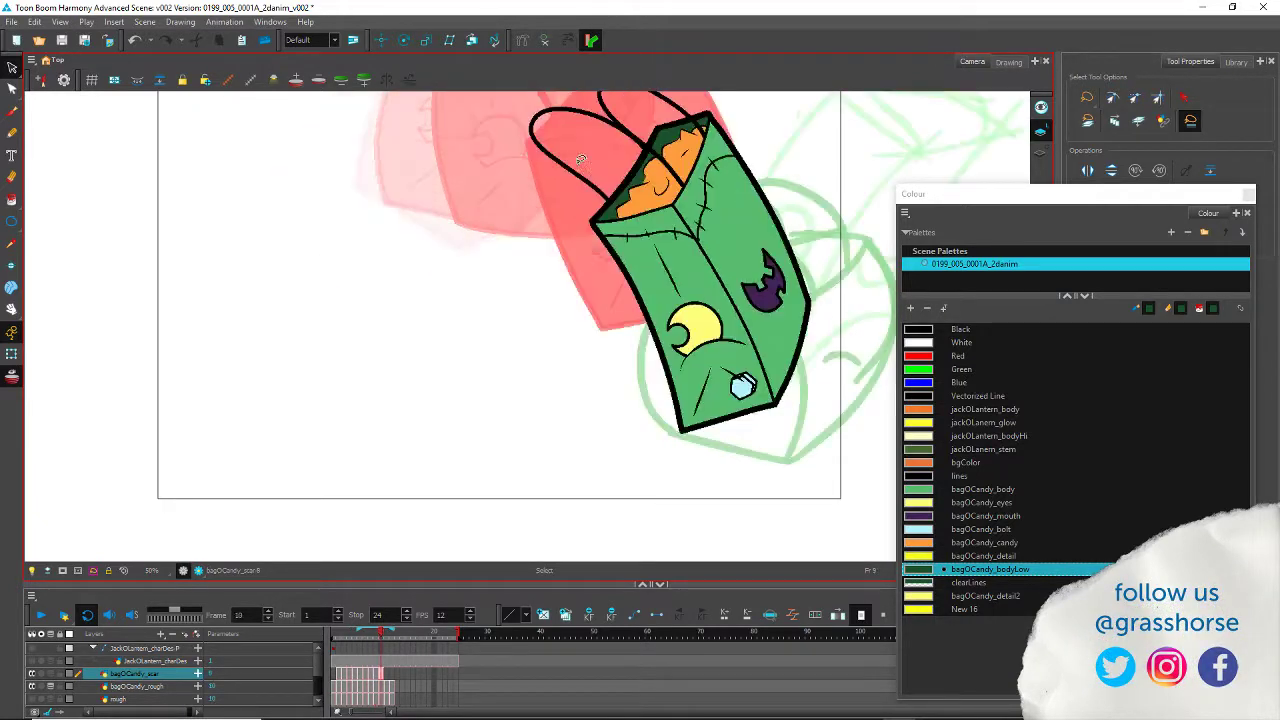
key(comma)
key(period)
key(comma)
key(period)
key(comma)
key(period)
key(comma)
key(period)
key(comma)
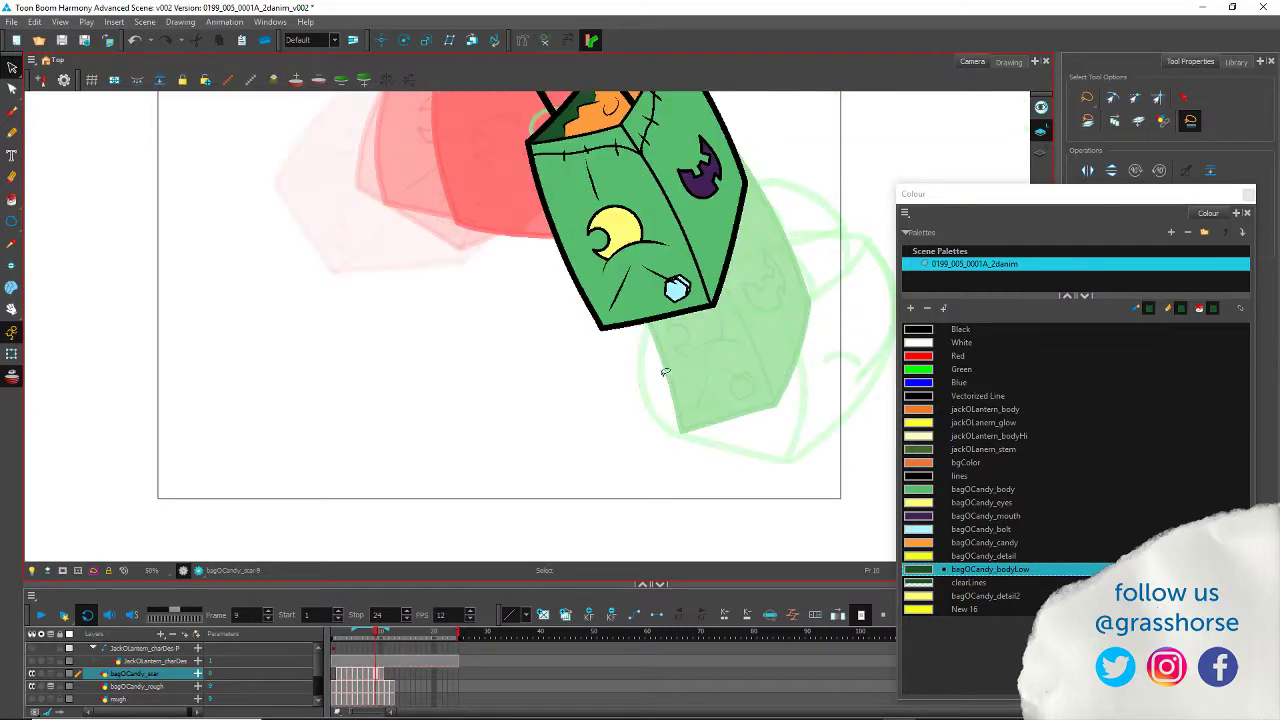
key(period)
key(period)
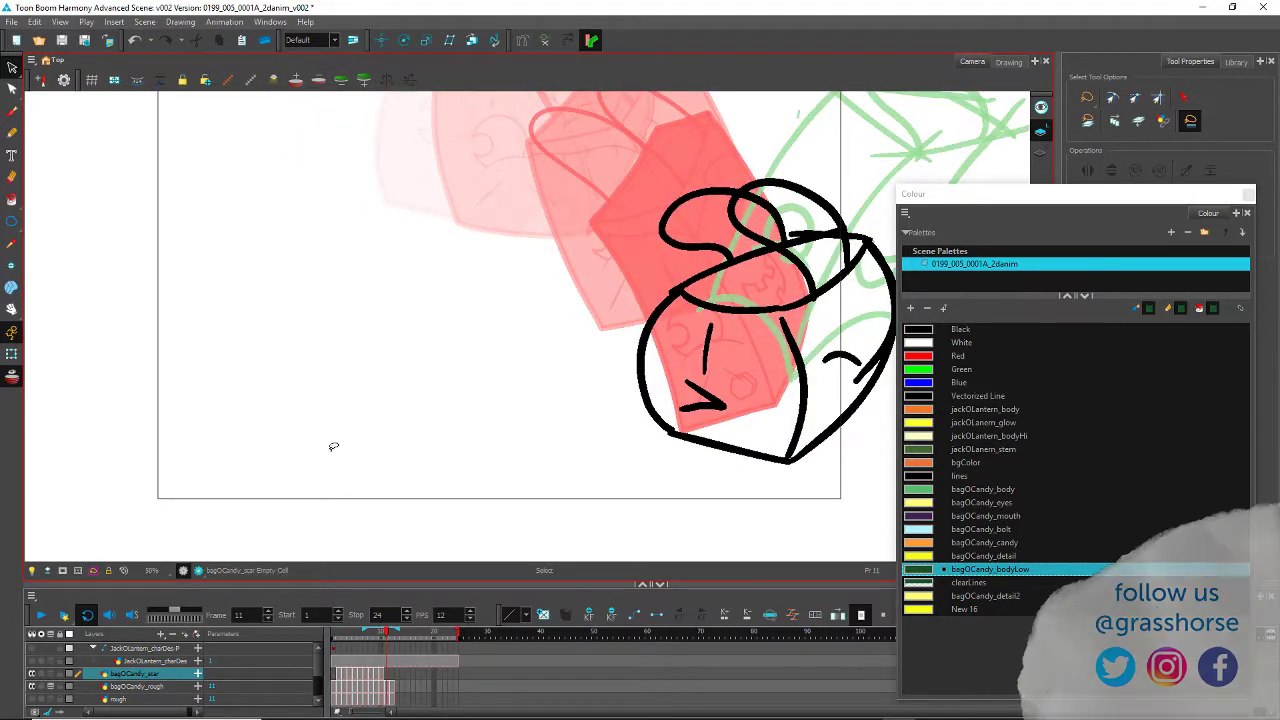
Step: Copy the coloured squashed bag from frame 3 of bagOCandy_rough and paste it into frame 11 of bagOCandy_scar
click(342, 688)
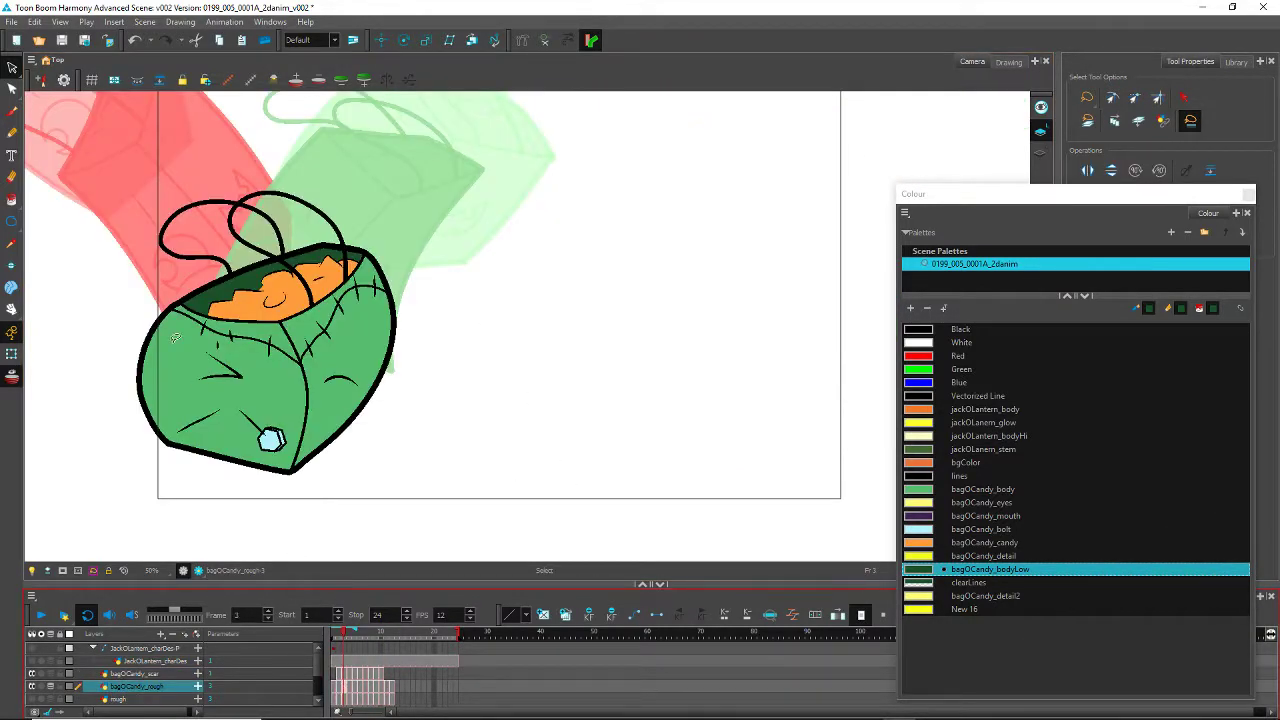
mouse_move(110, 263)
mouse_down()
mouse_move(137, 490)
mouse_move(215, 118)
mouse_move(120, 200)
mouse_up()
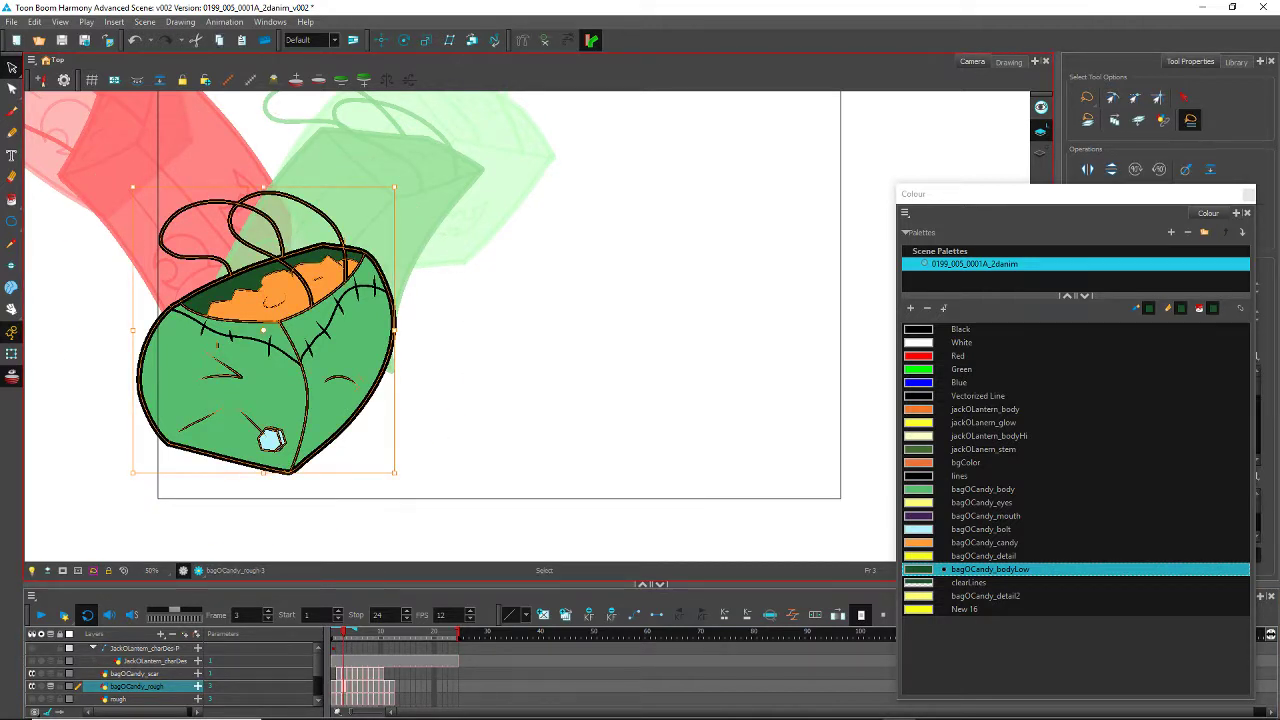
click(386, 675)
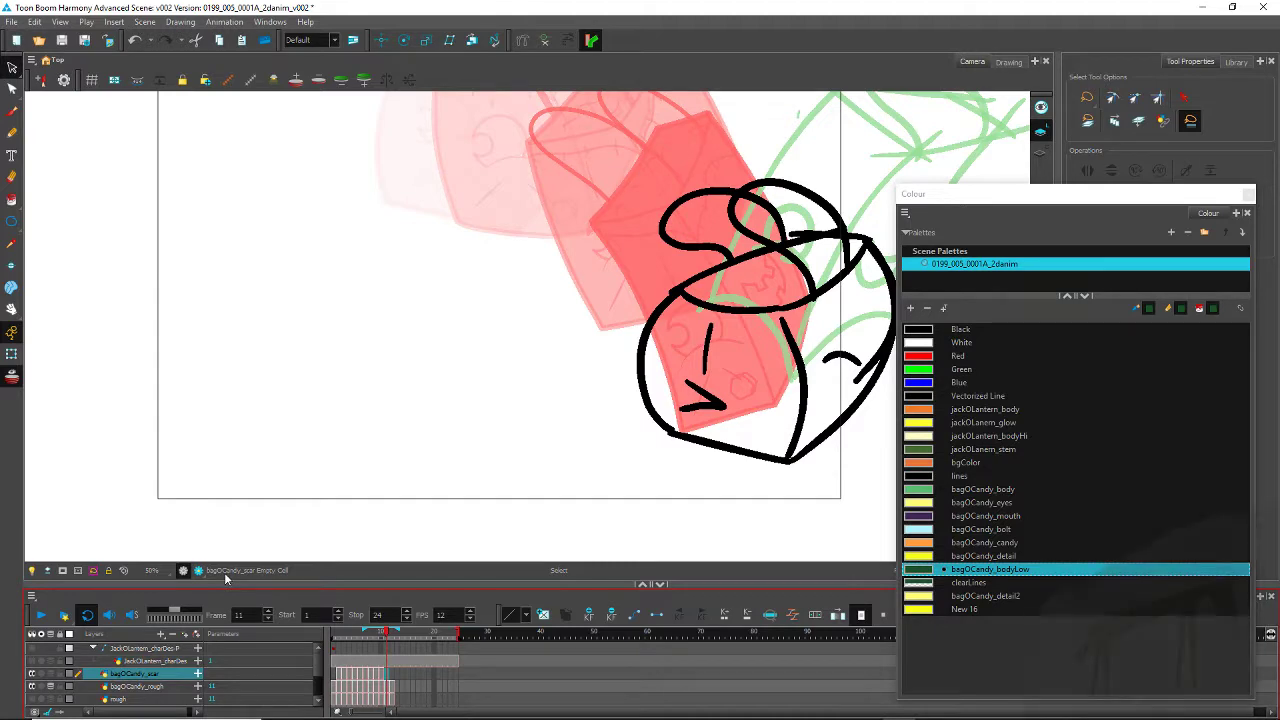
key(ctrl+v)
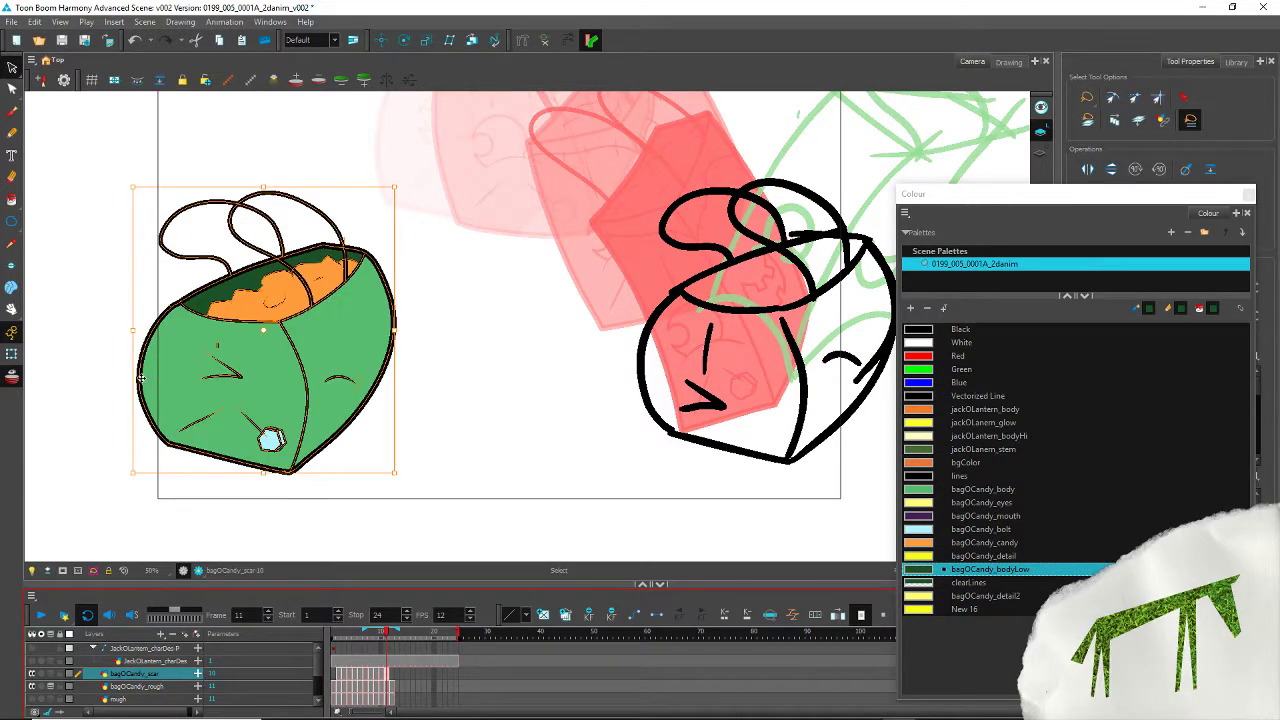
Step: Align the pasted coloured bag with the rough sketch on frame 11 and delete that sketch from bagOCandy_rough
mouse_move(140, 378)
mouse_down()
mouse_move(414, 349)
mouse_move(648, 362)
mouse_move(634, 366)
mouse_up()
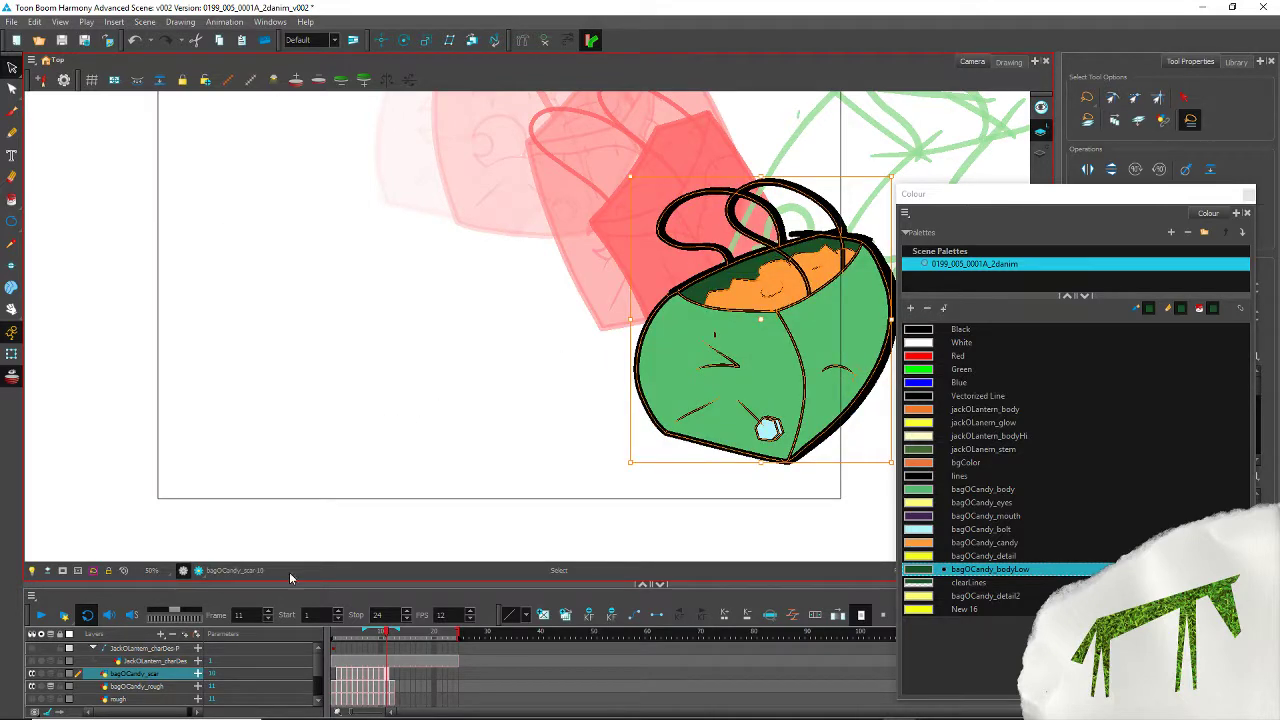
click(387, 689)
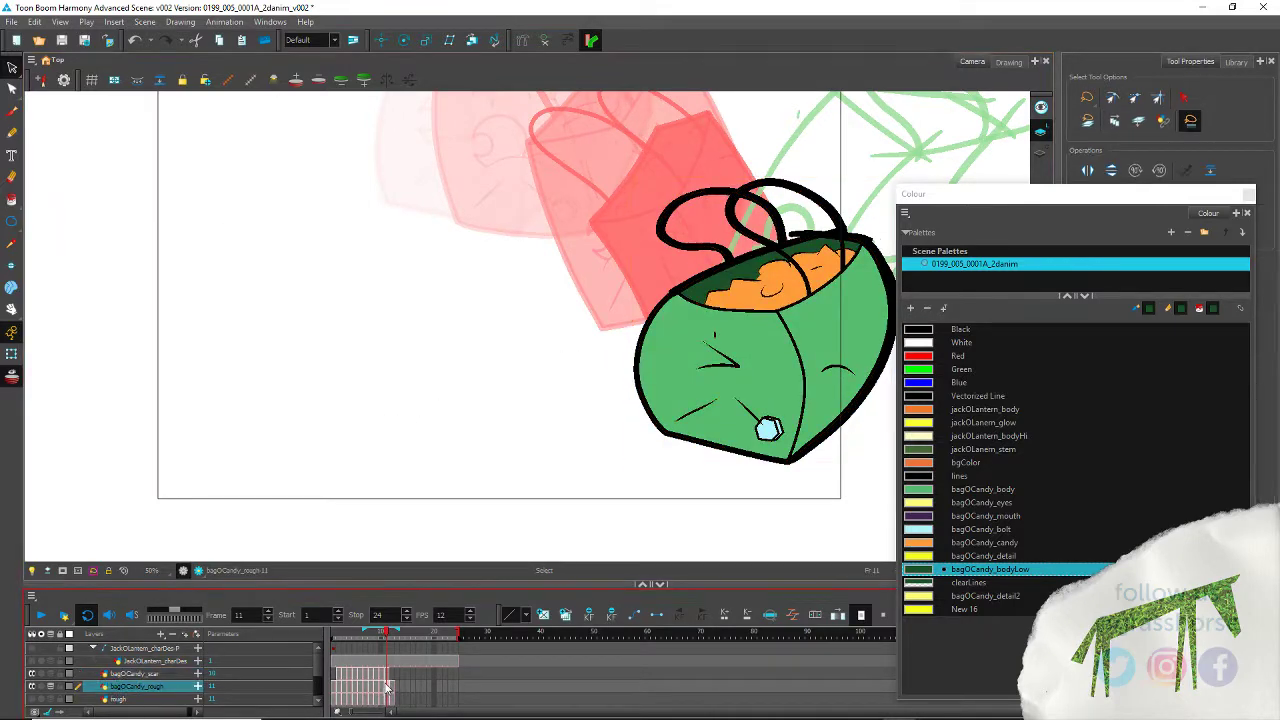
drag(477, 452, 208, 456)
mouse_move(245, 297)
mouse_down()
mouse_move(555, 538)
mouse_move(294, 110)
mouse_move(245, 298)
mouse_move(654, 446)
mouse_move(364, 475)
mouse_move(377, 556)
mouse_up()
Step: Cut the coloured bag on frame 11 from bagOCandy_scar and paste it into bagOCandy_rough
click(387, 674)
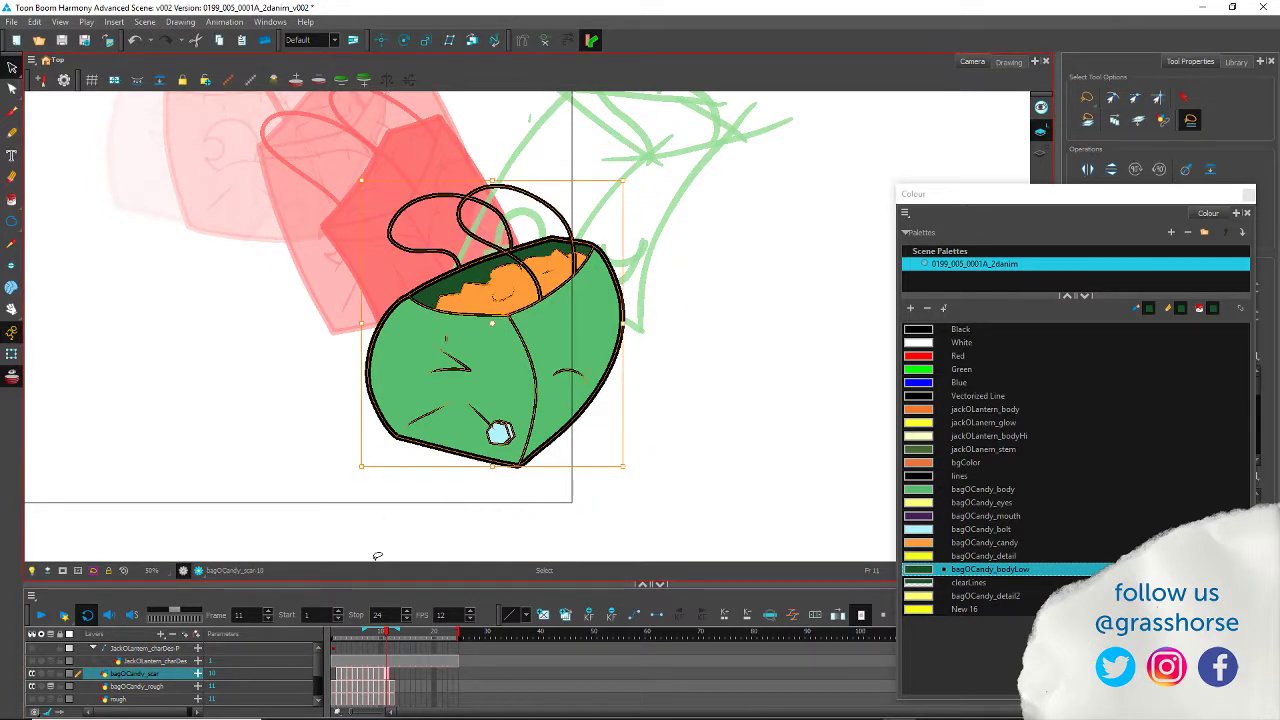
key(Delete)
click(389, 690)
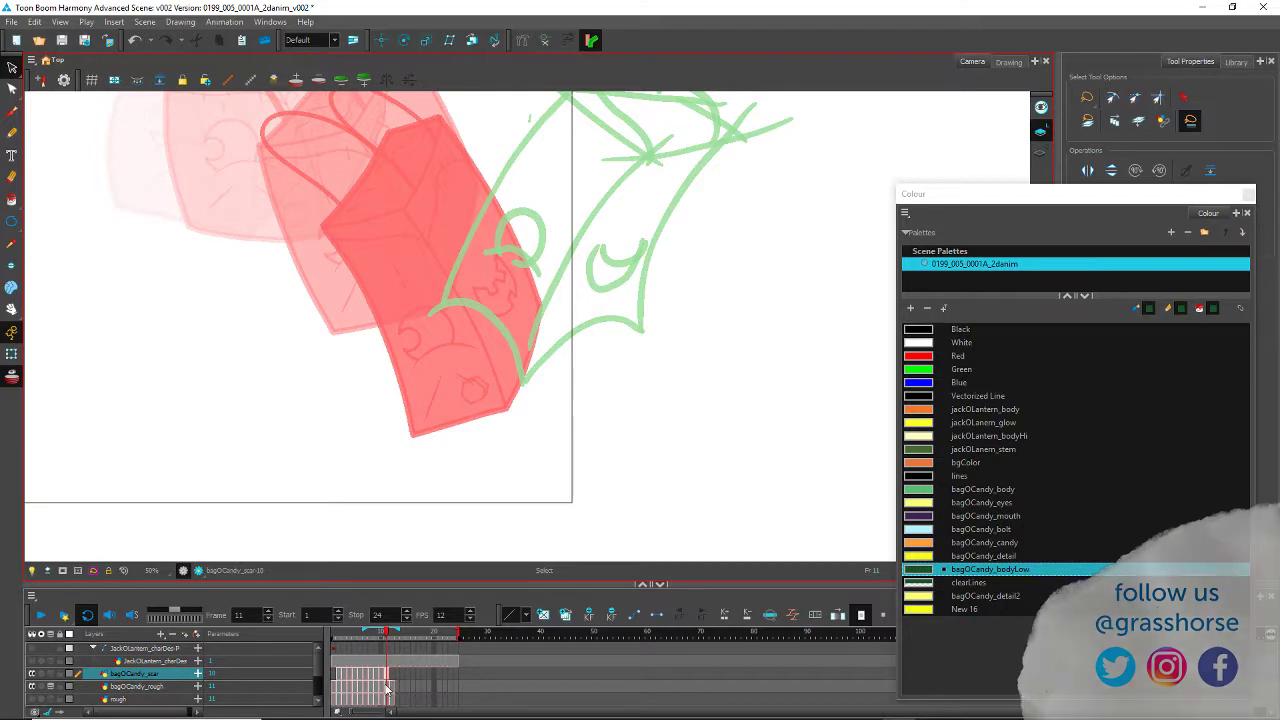
key(ctrl+z)
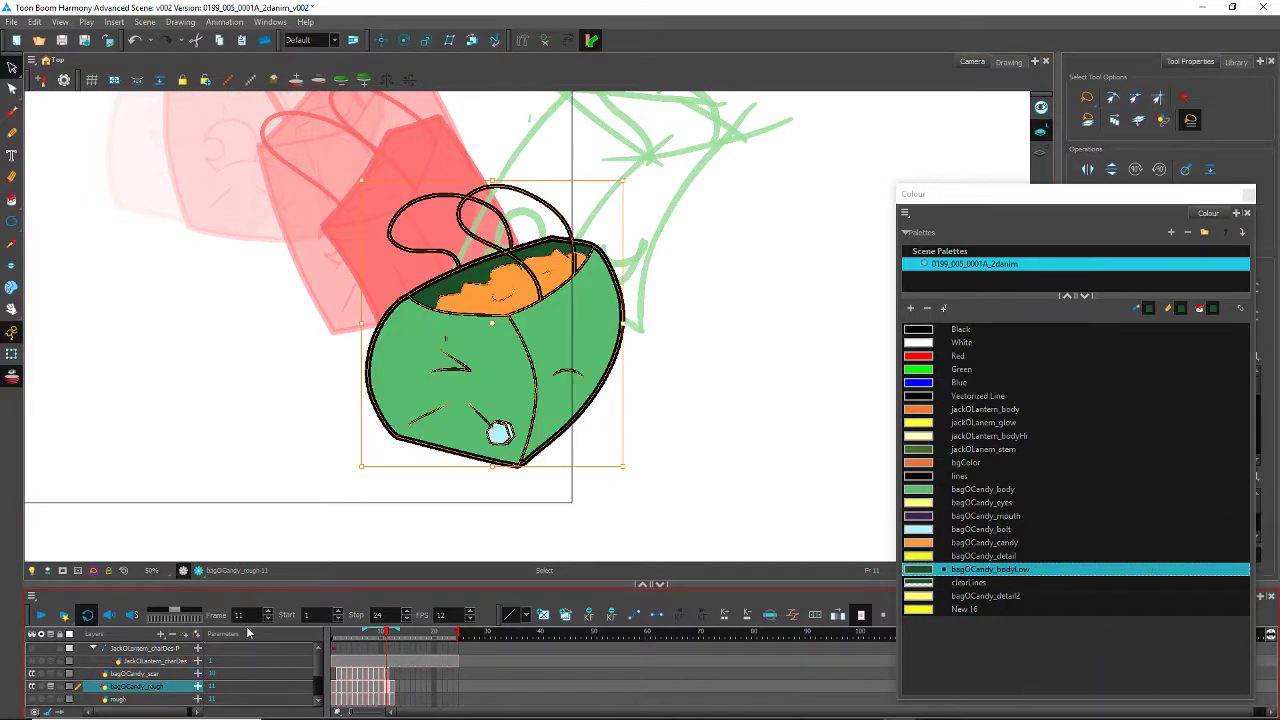
Step: Copy the stitched scar from frame 3 of bagOCandy_scar and paste it into frame 11 of the same layer
click(347, 689)
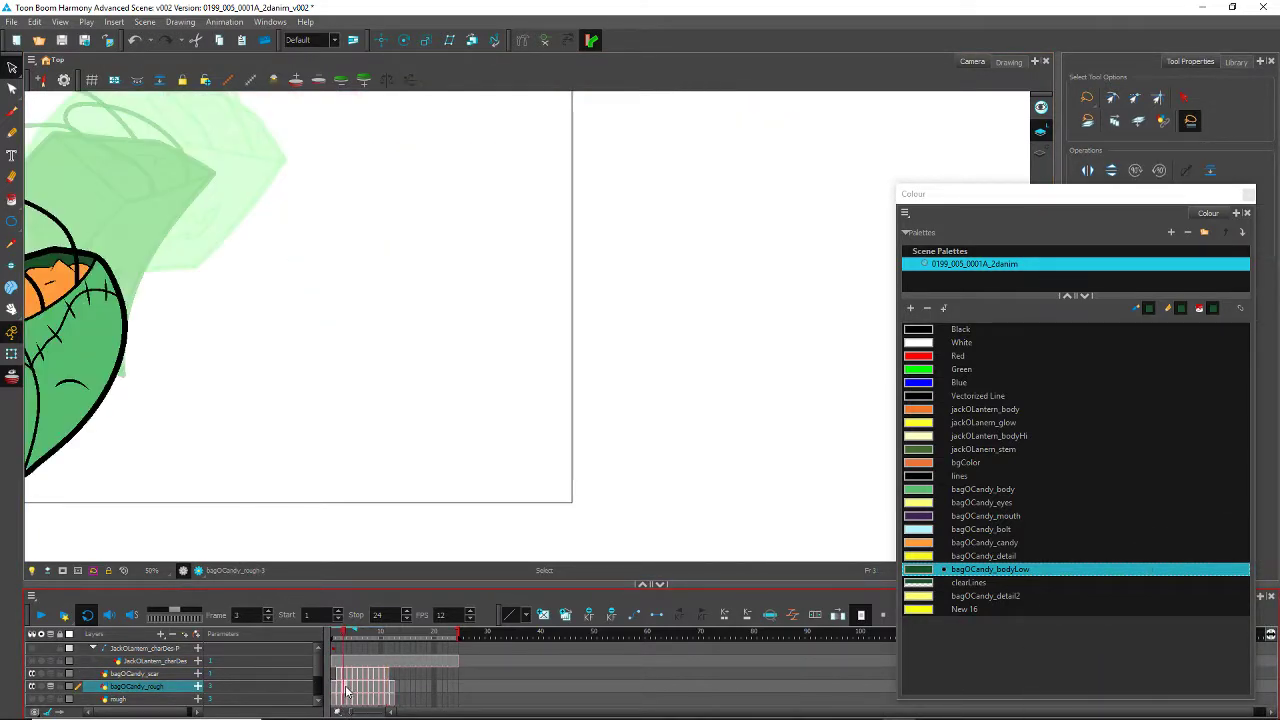
drag(114, 481, 349, 441)
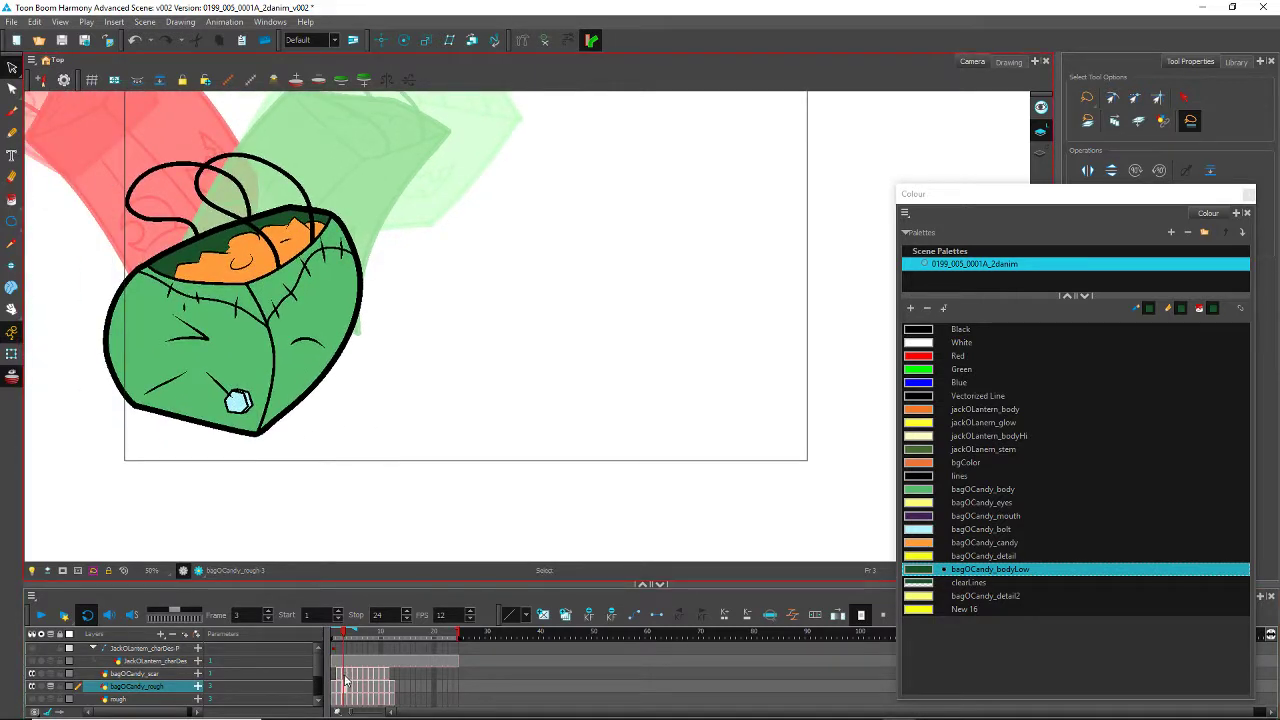
click(345, 674)
mouse_move(103, 386)
mouse_down()
mouse_move(104, 330)
mouse_move(104, 388)
mouse_up()
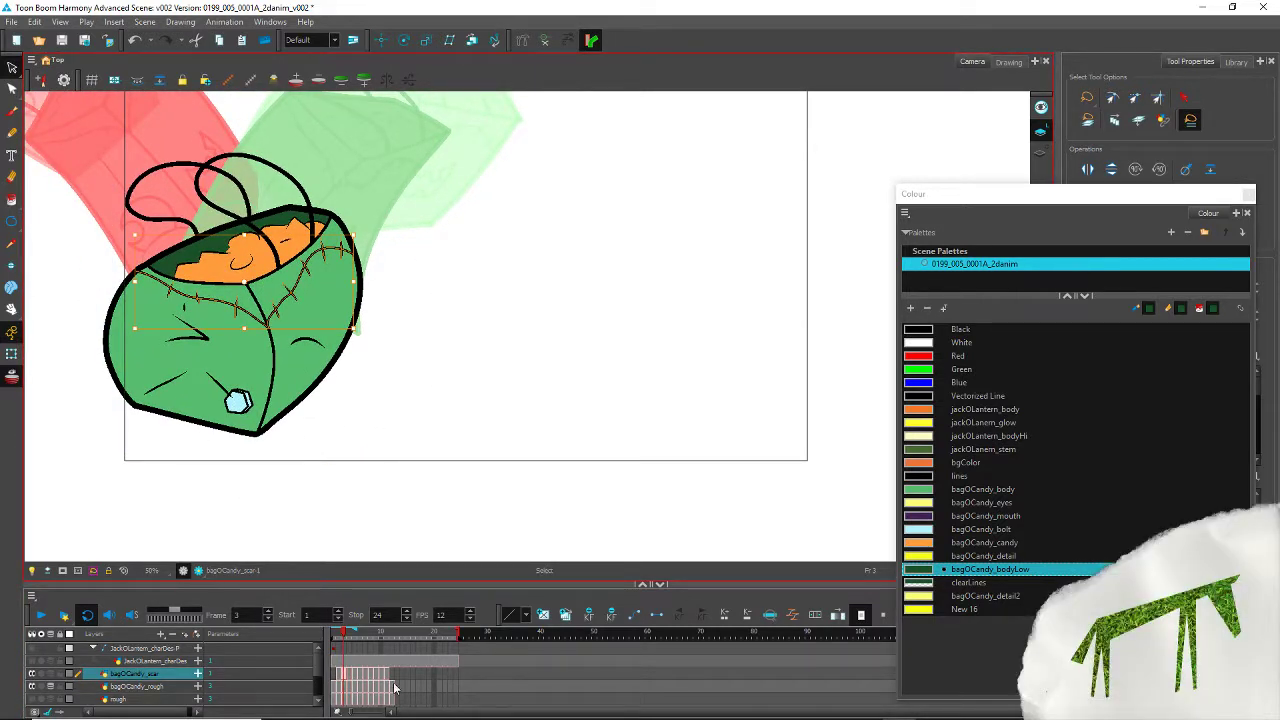
click(386, 676)
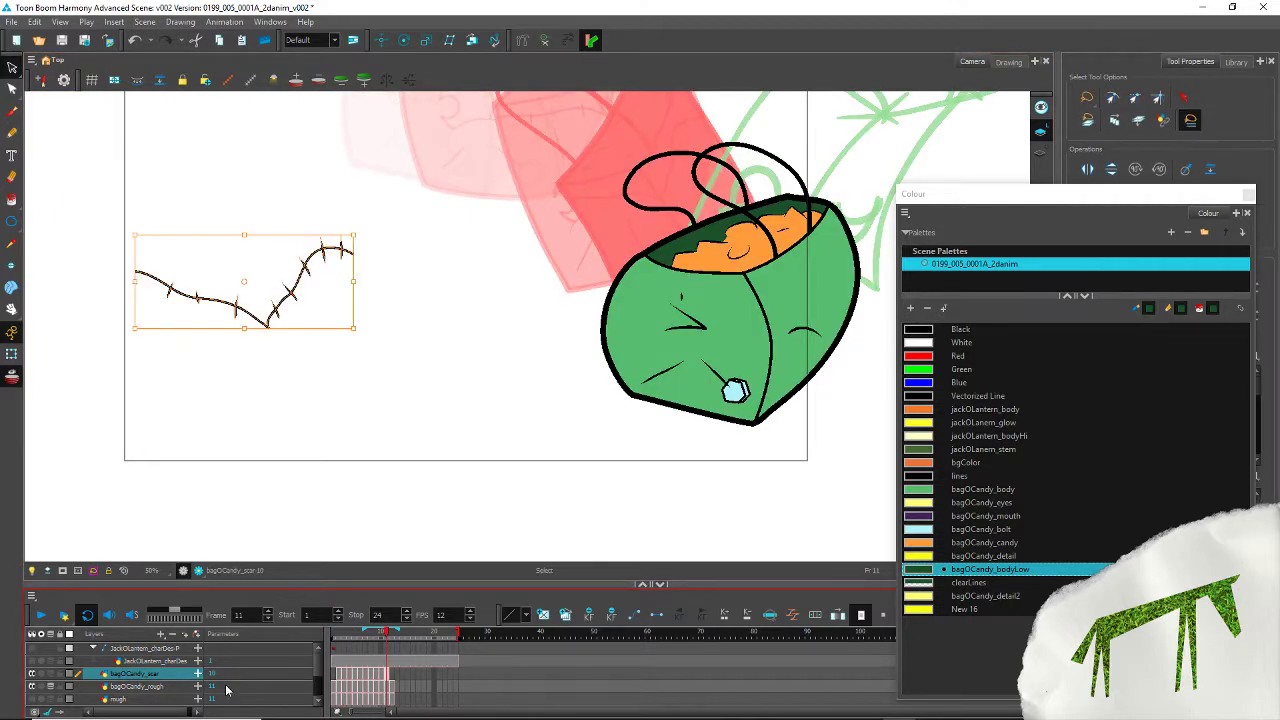
Step: Position the pasted scar on the squashed bag in frame 11, just below the bag's opening
drag(184, 295, 683, 287)
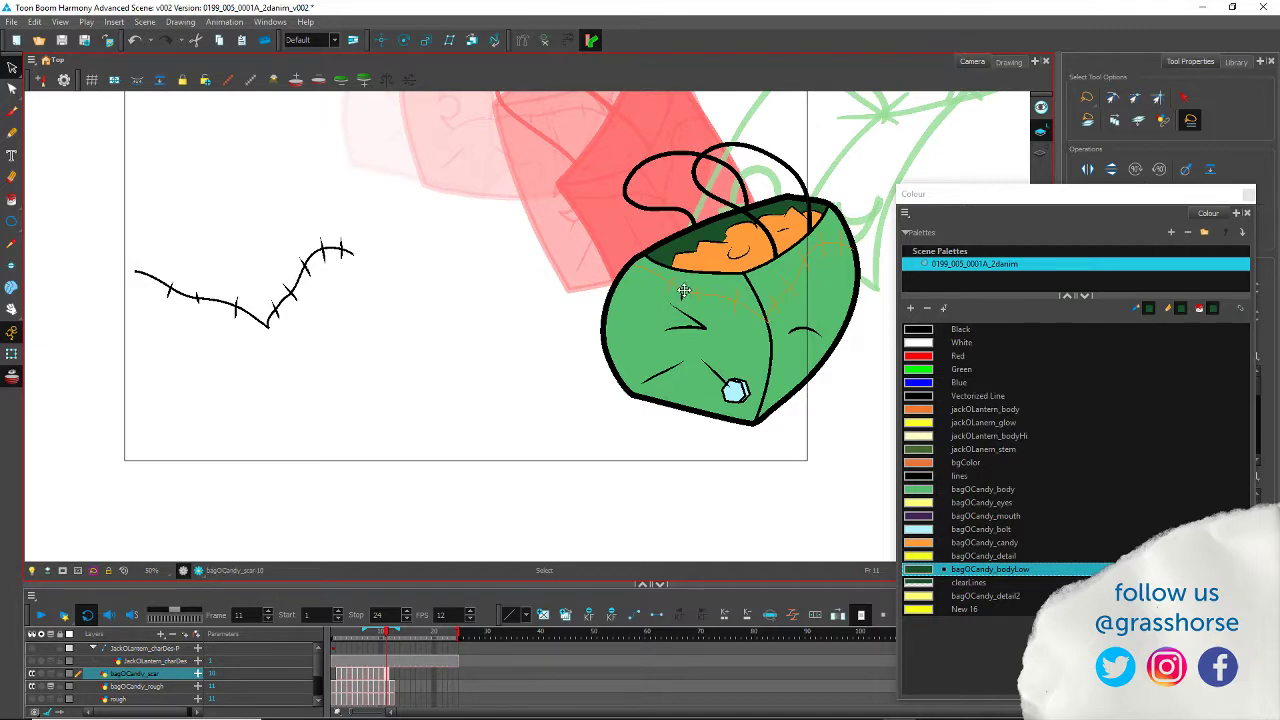
drag(683, 289, 716, 295)
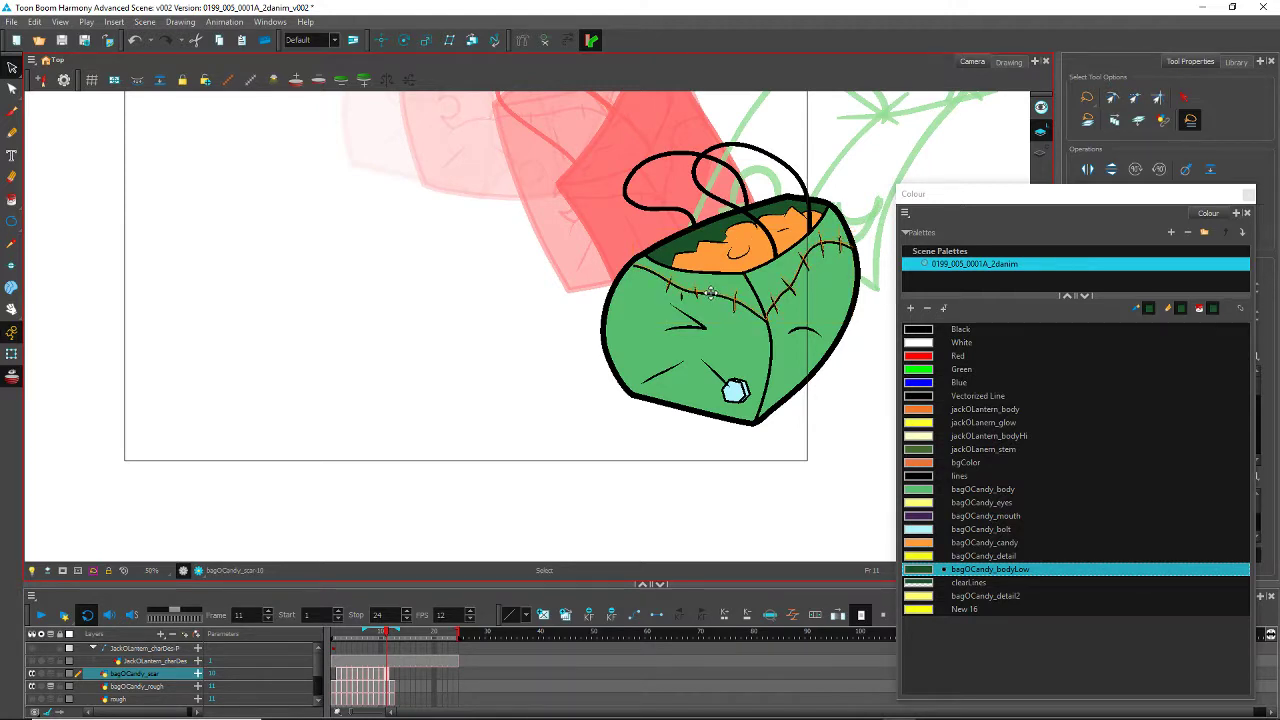
click(706, 287)
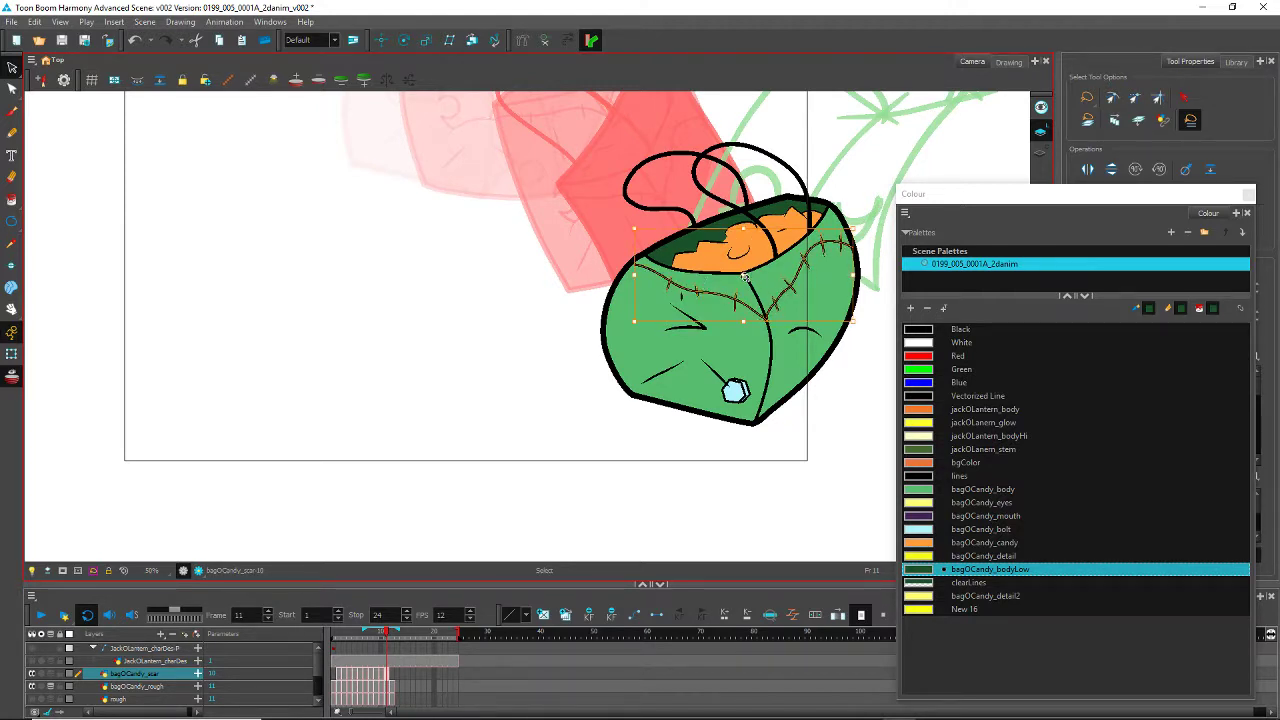
click(627, 330)
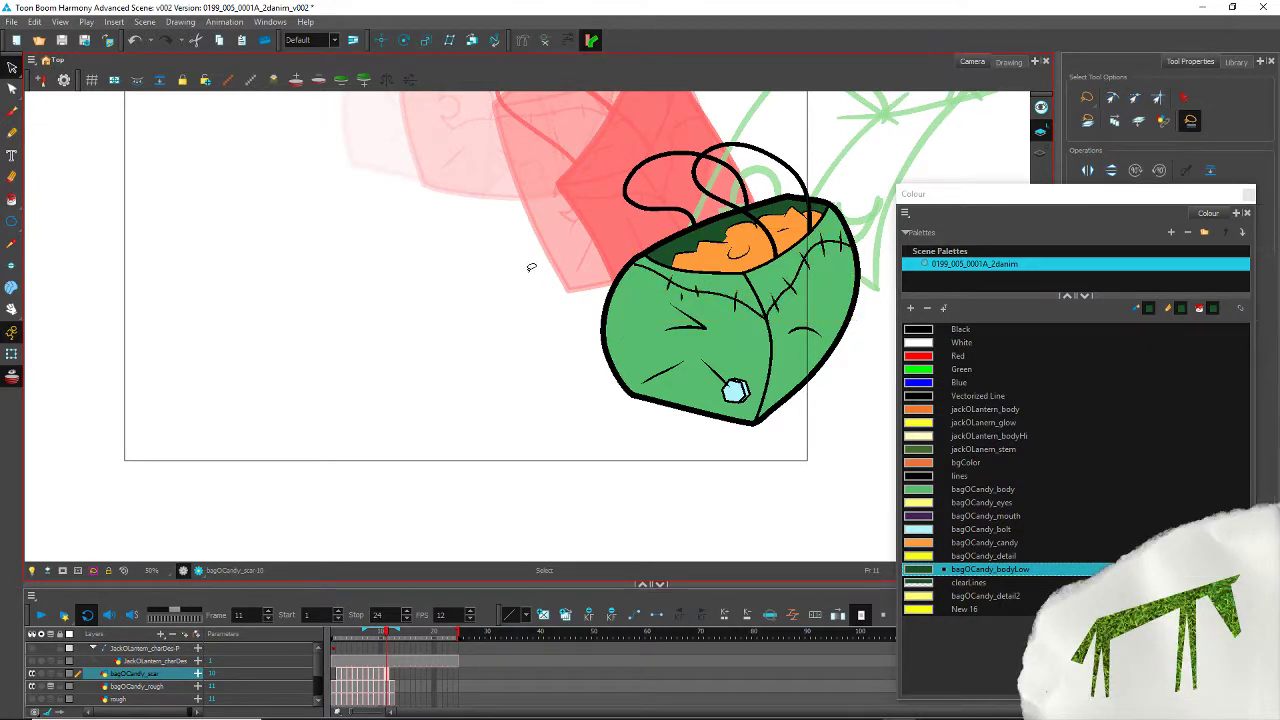
Step: Use the Contour Editor to extend the scar line's left end to the bag's outline on frame 11
scroll(618, 283, up, 4)
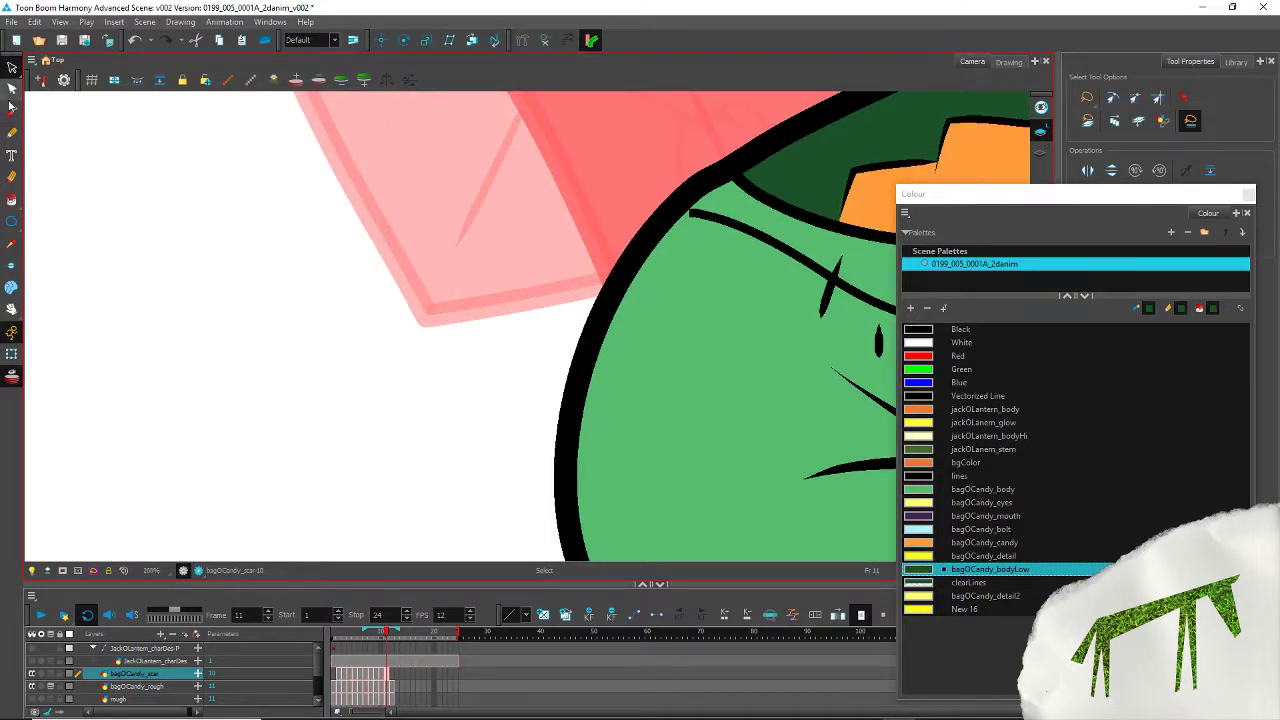
key(alt+q)
click(585, 313)
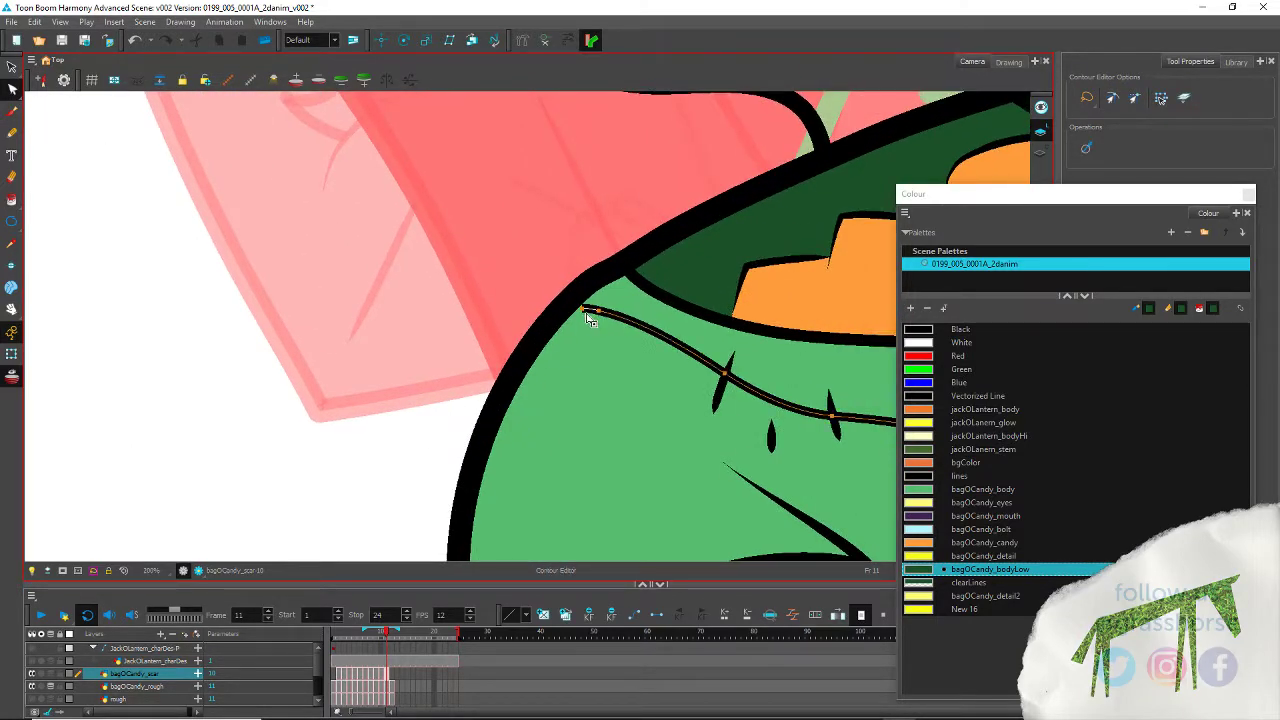
click(466, 310)
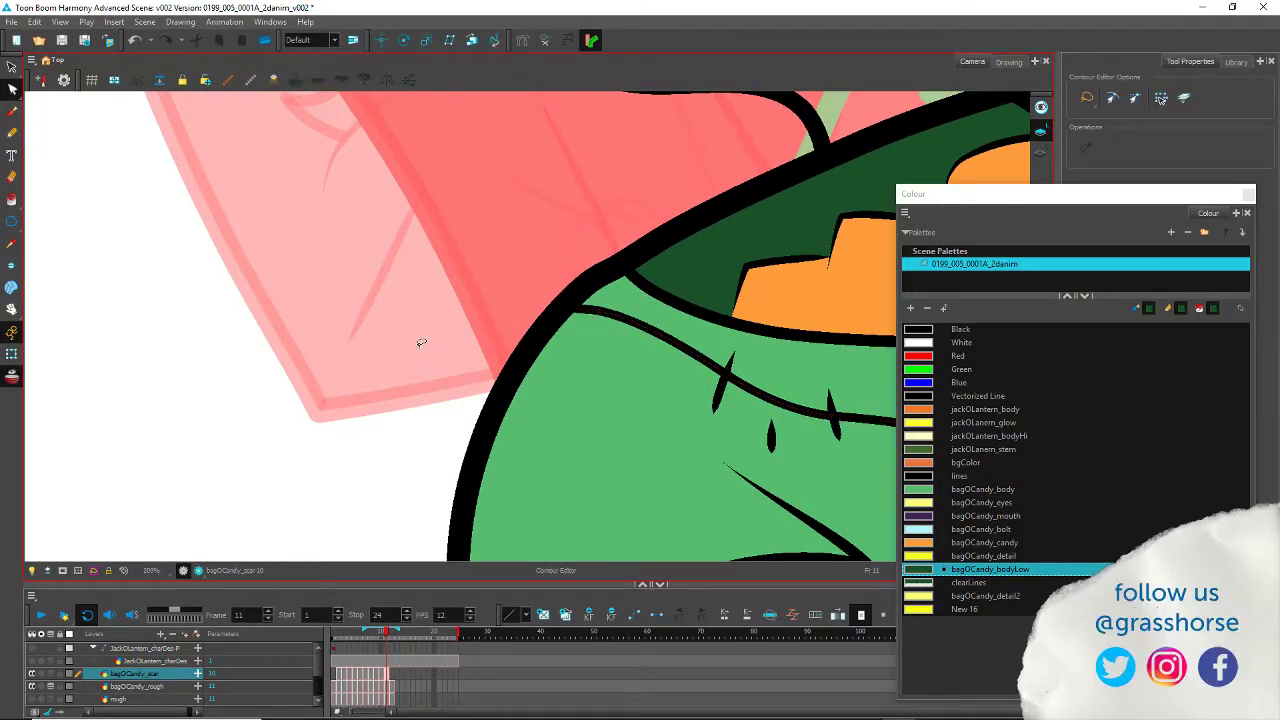
Step: Adjust the scar's contour points where its two halves meet at the bag's front corner edge on frame 11
scroll(403, 316, down, 3)
drag(307, 512, 287, 404)
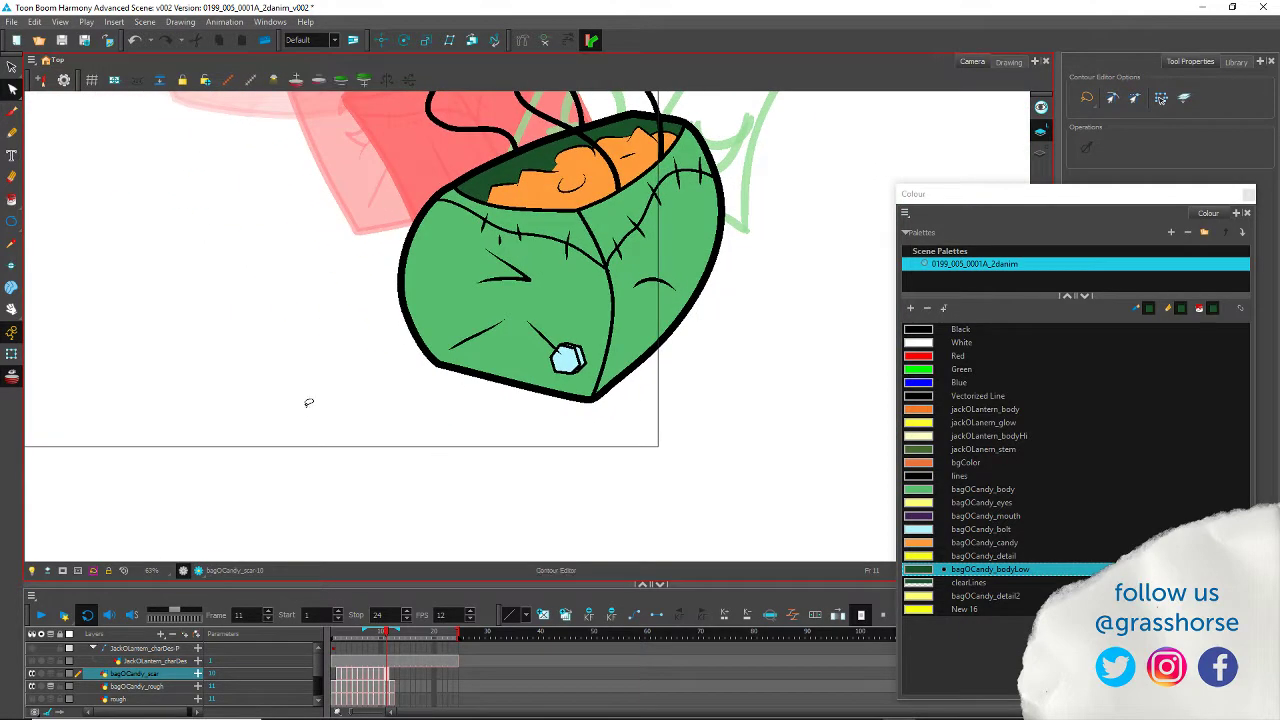
scroll(608, 269, up, 5)
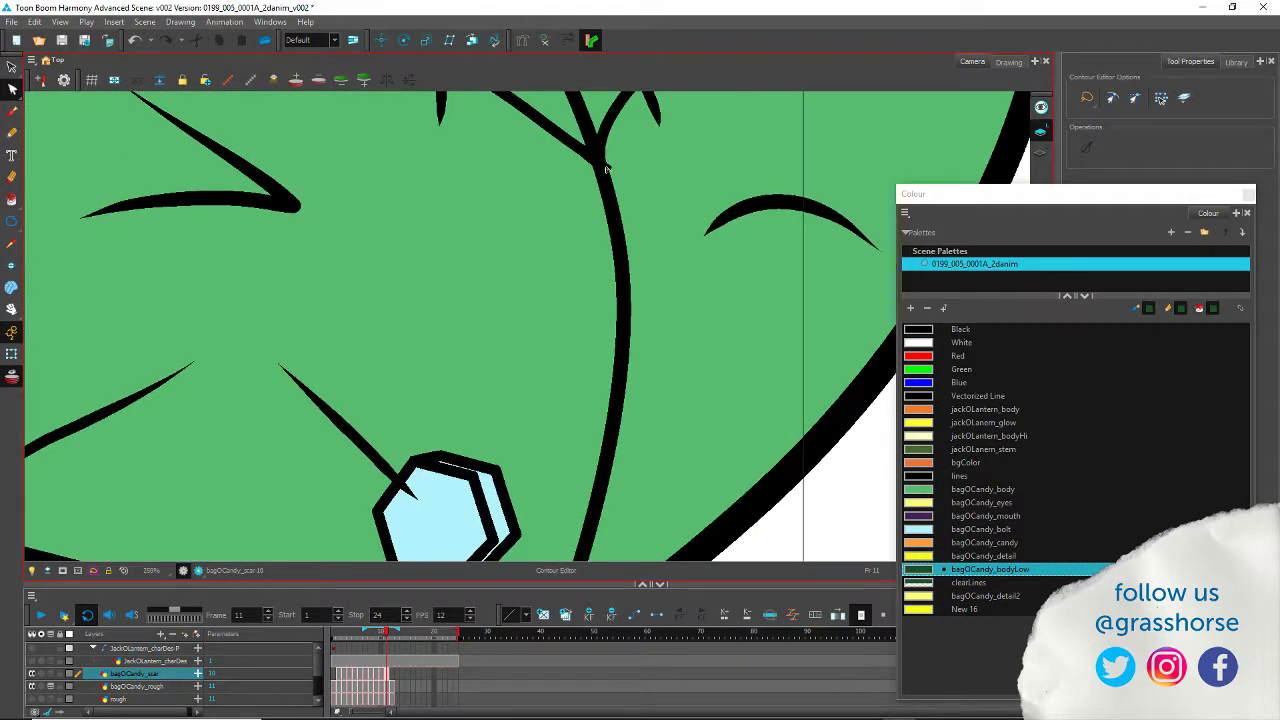
click(611, 206)
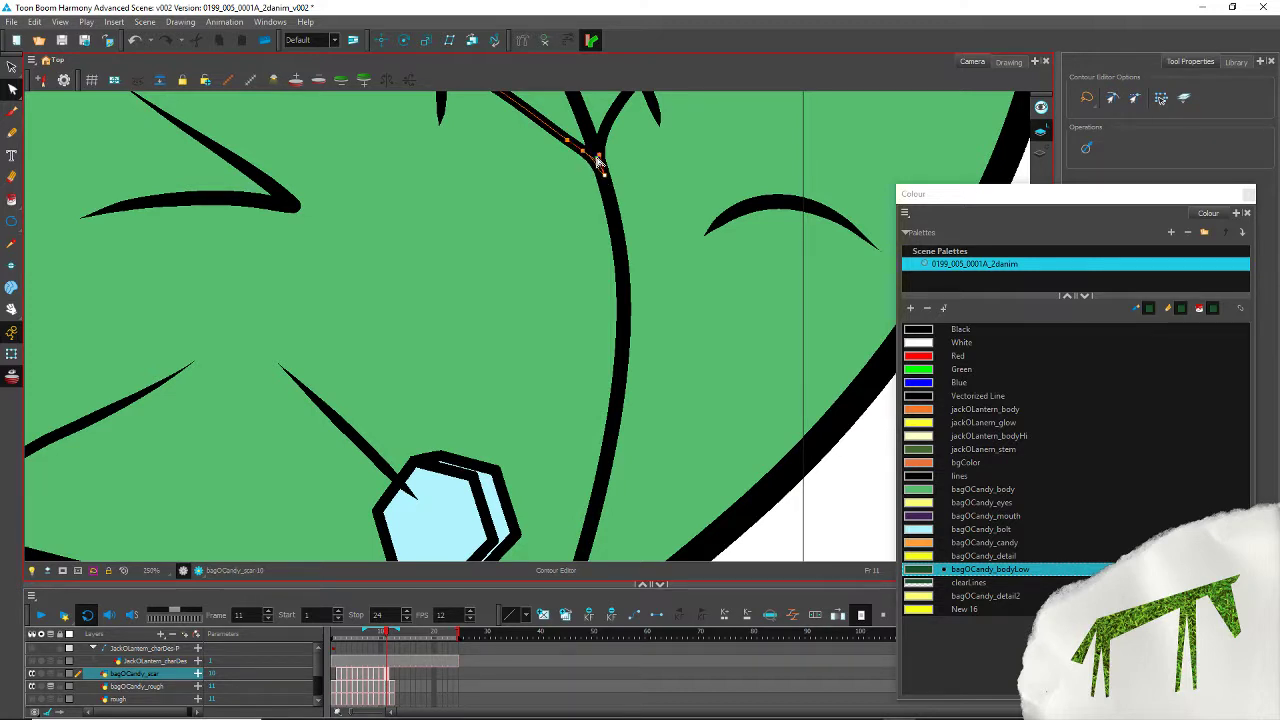
scroll(548, 300, down, 7)
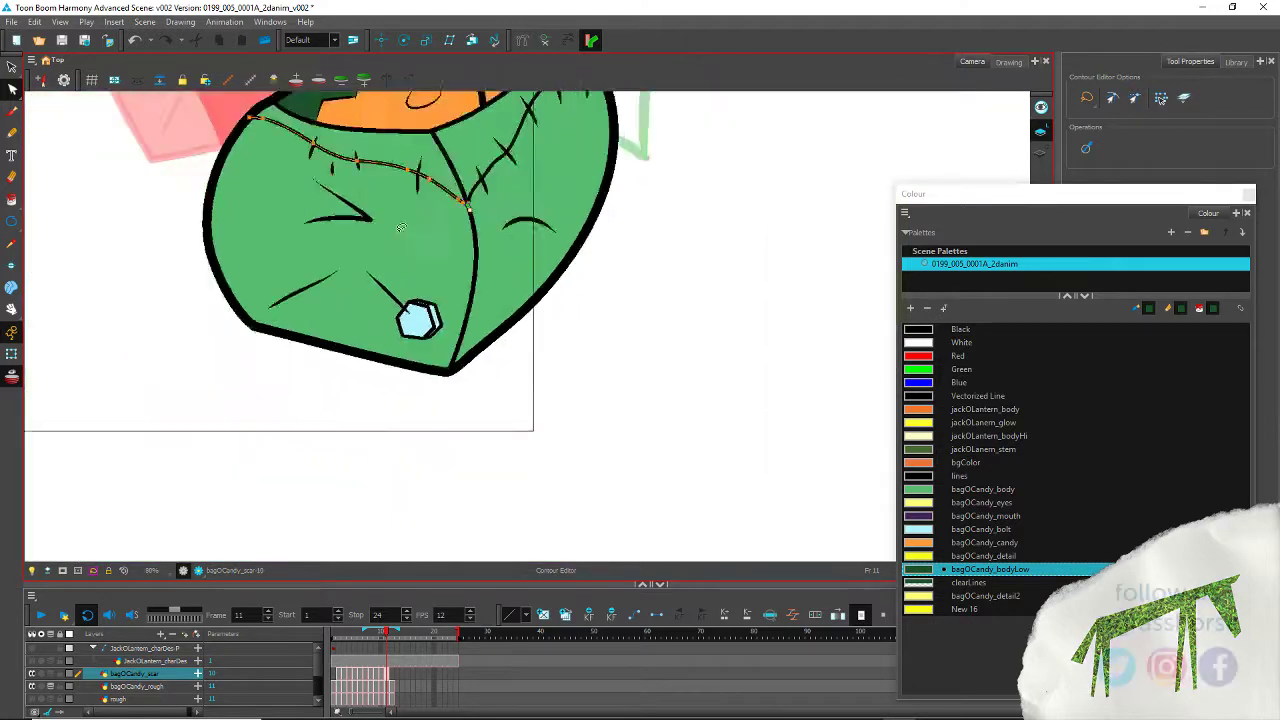
drag(180, 325, 338, 326)
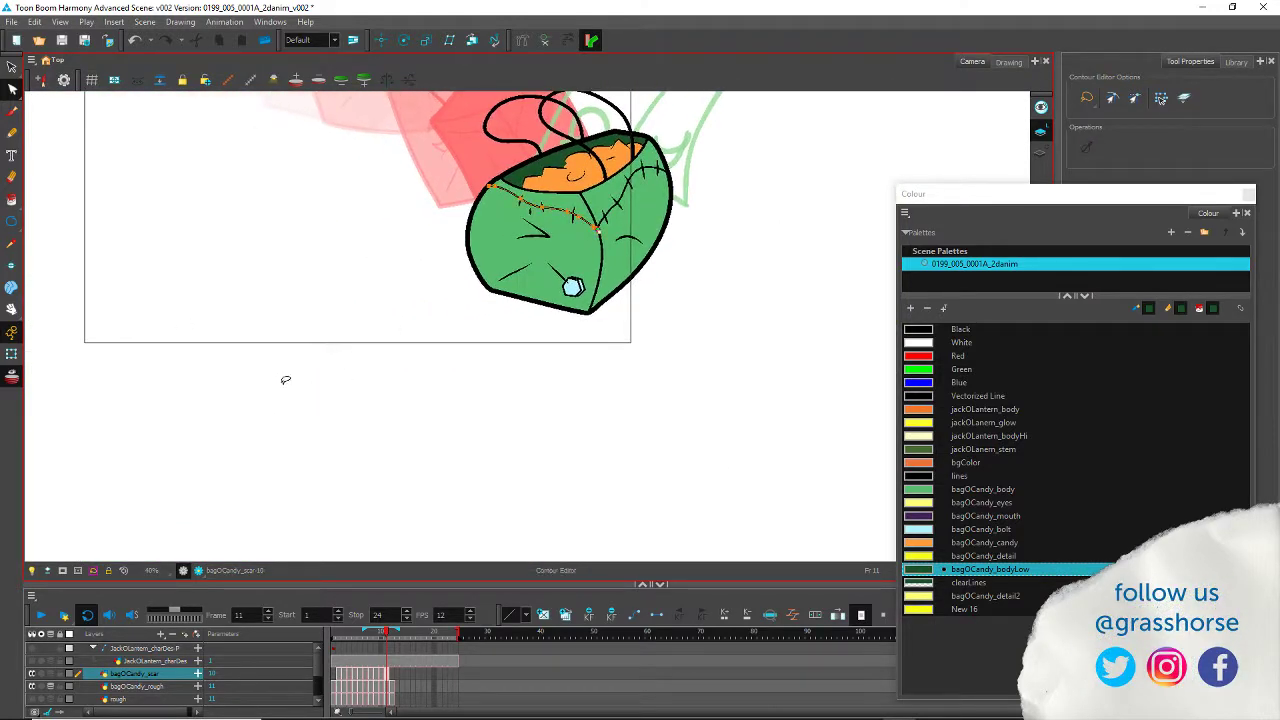
Step: Copy the coloured stretched bag from frame 4 of bagOCandy_rough into frame 12 of bagOCandy_scar and align it with the rough sketch
key(period)
drag(240, 174, 371, 335)
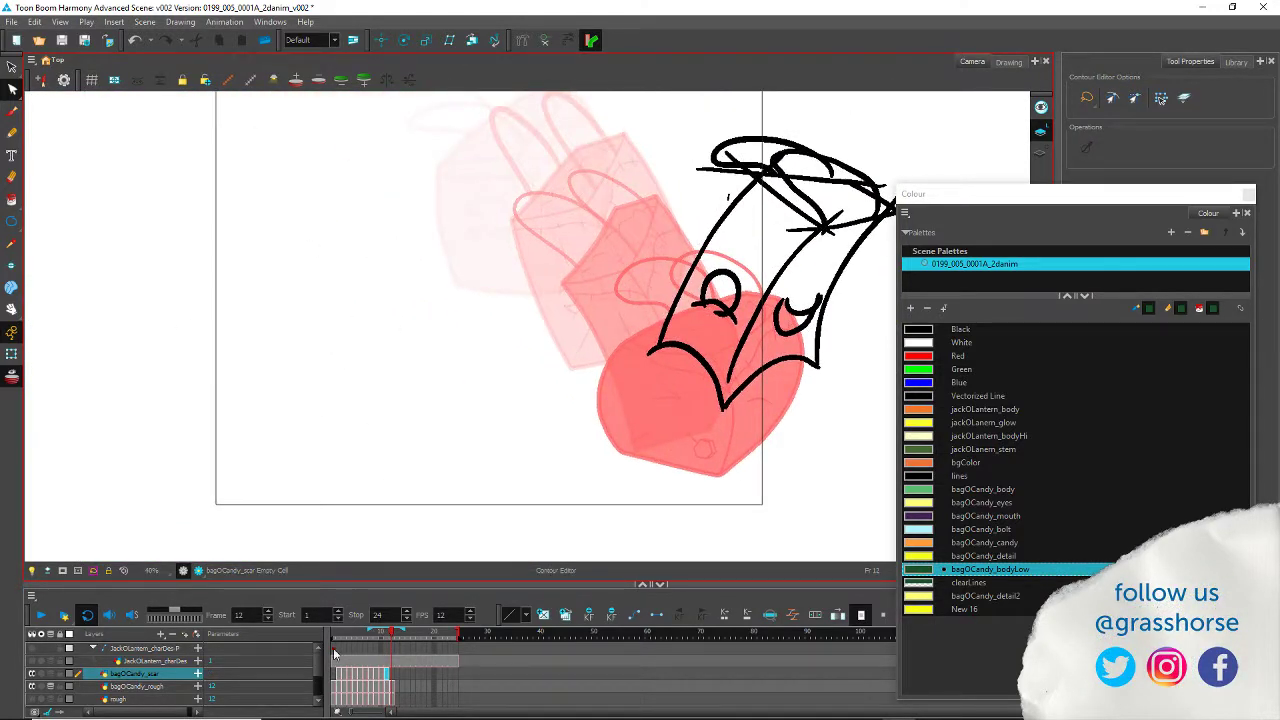
click(349, 690)
key(comma)
key(period)
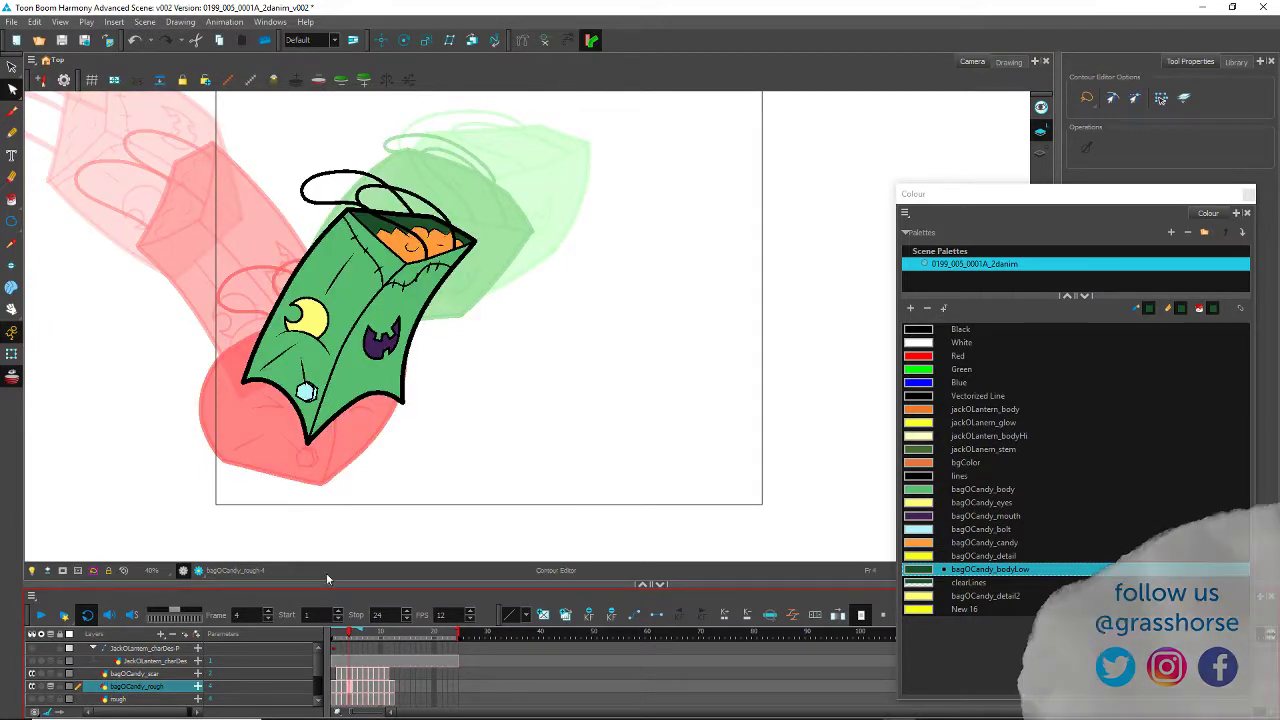
mouse_move(175, 295)
mouse_down()
mouse_move(520, 210)
mouse_move(200, 550)
mouse_up()
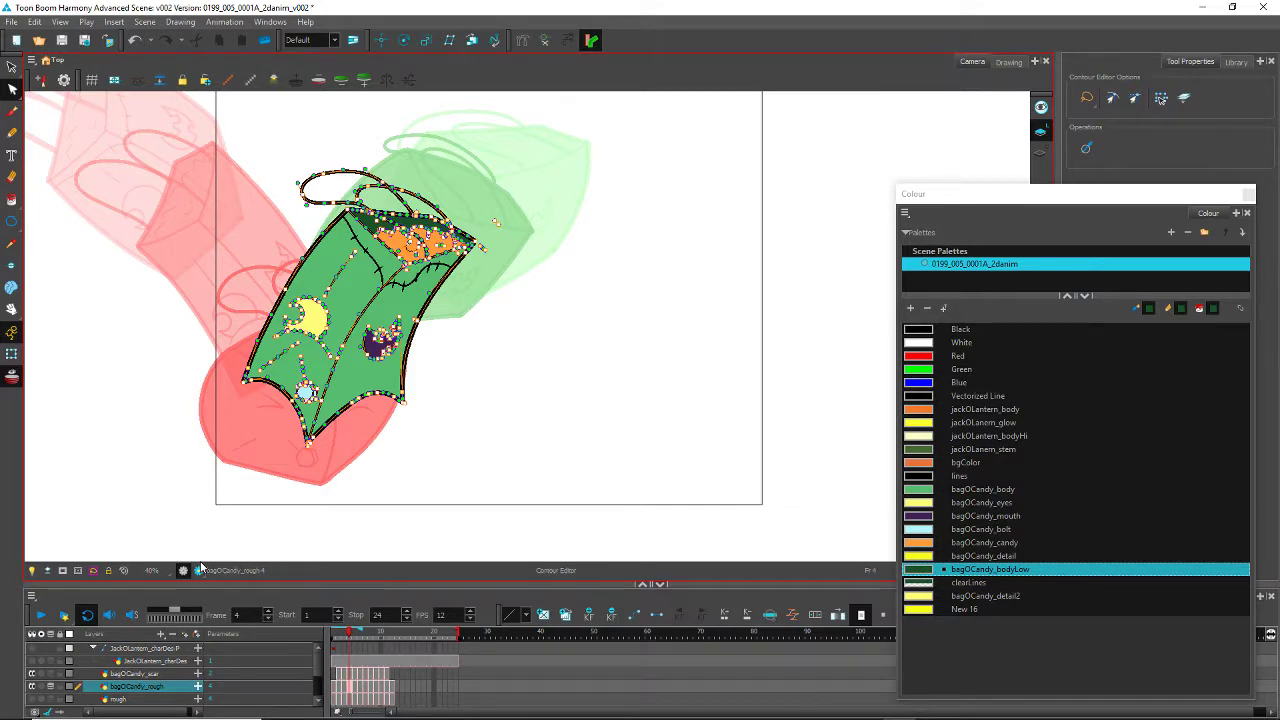
key(alt+s)
mouse_move(180, 277)
mouse_down()
mouse_move(520, 171)
mouse_move(214, 122)
mouse_up()
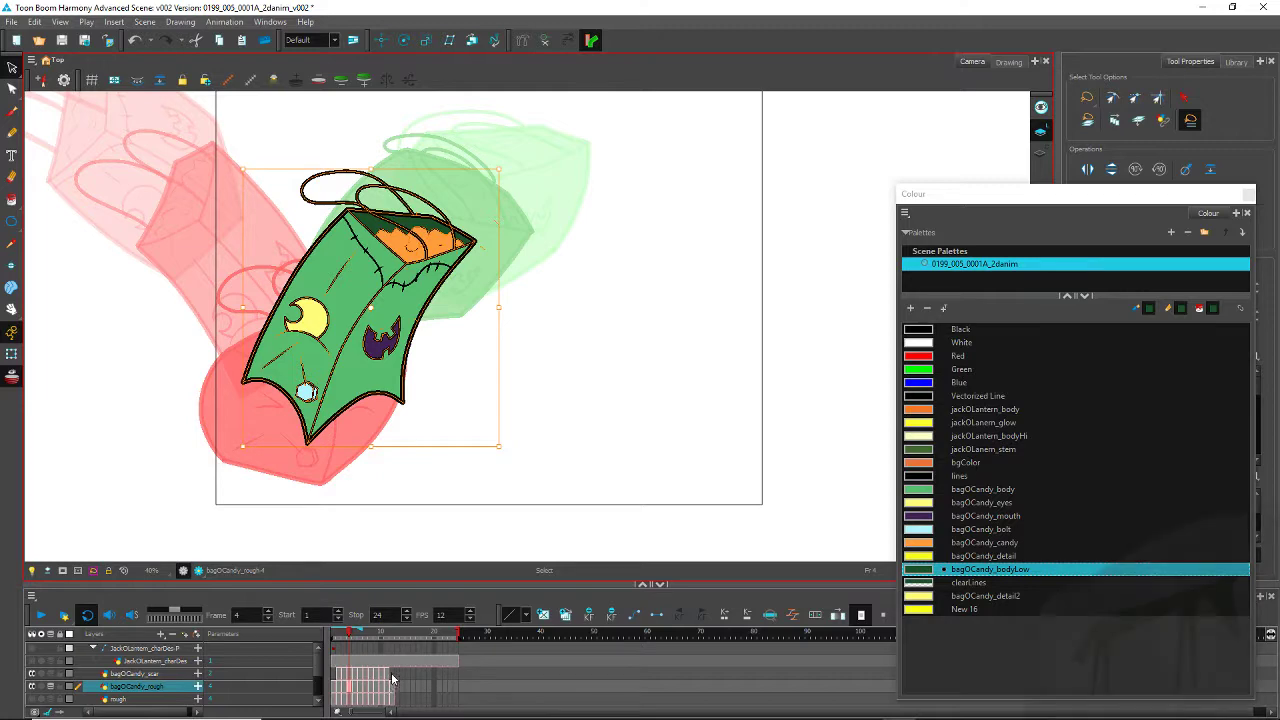
click(391, 675)
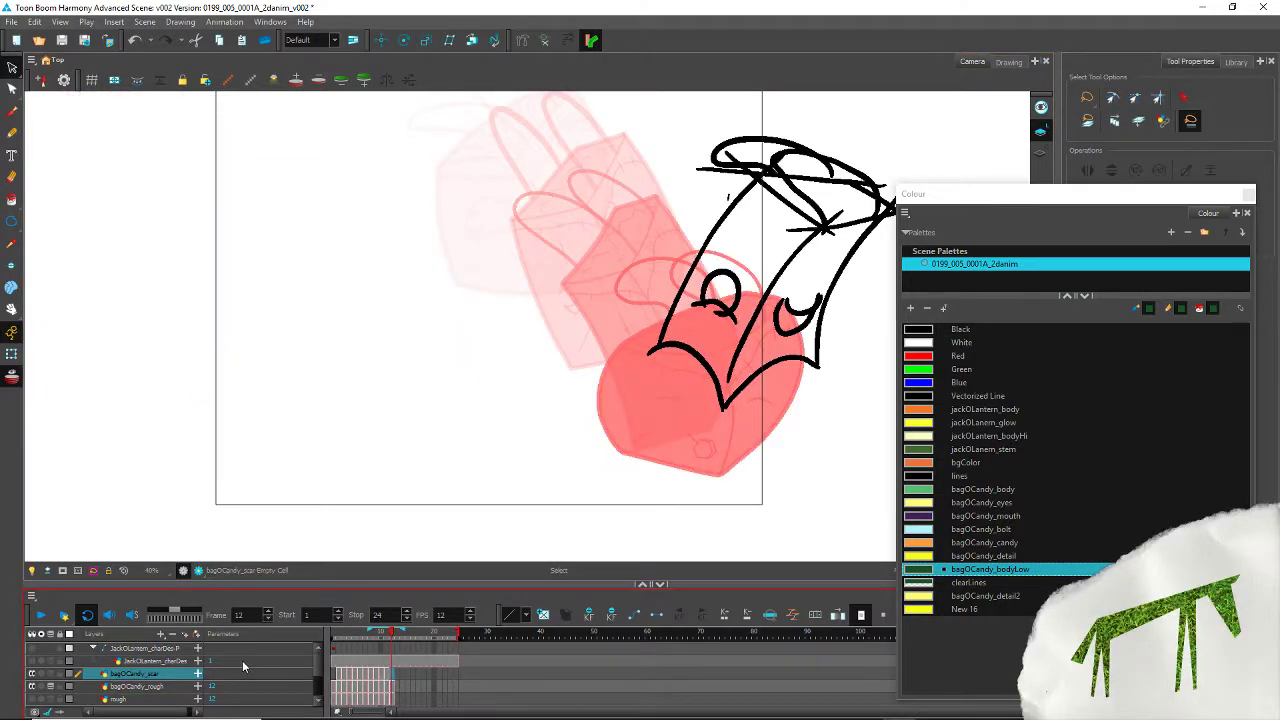
key(ctrl+v)
mouse_move(270, 316)
mouse_down()
mouse_move(637, 252)
mouse_move(688, 281)
mouse_up()
Step: Delete the rough bag sketch from frame 12 of bagOCandy_rough
click(391, 690)
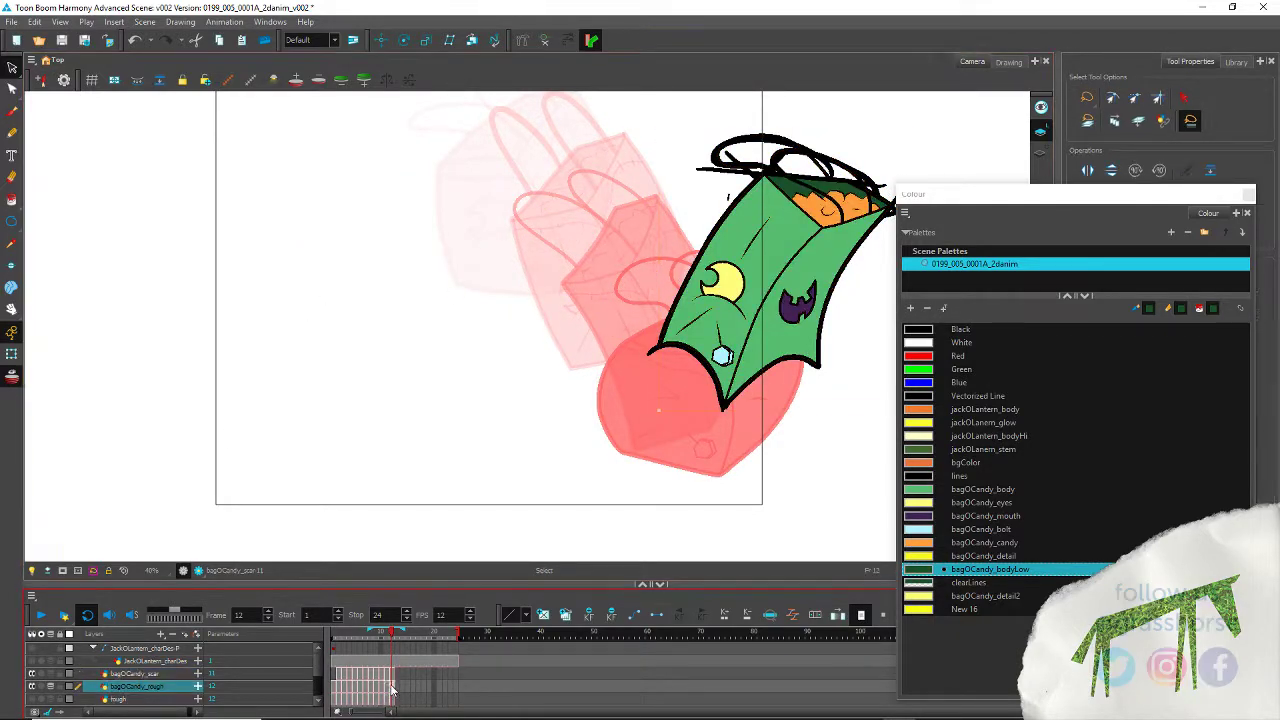
drag(531, 385, 279, 455)
mouse_move(340, 301)
mouse_down()
mouse_move(714, 416)
mouse_move(372, 226)
mouse_up()
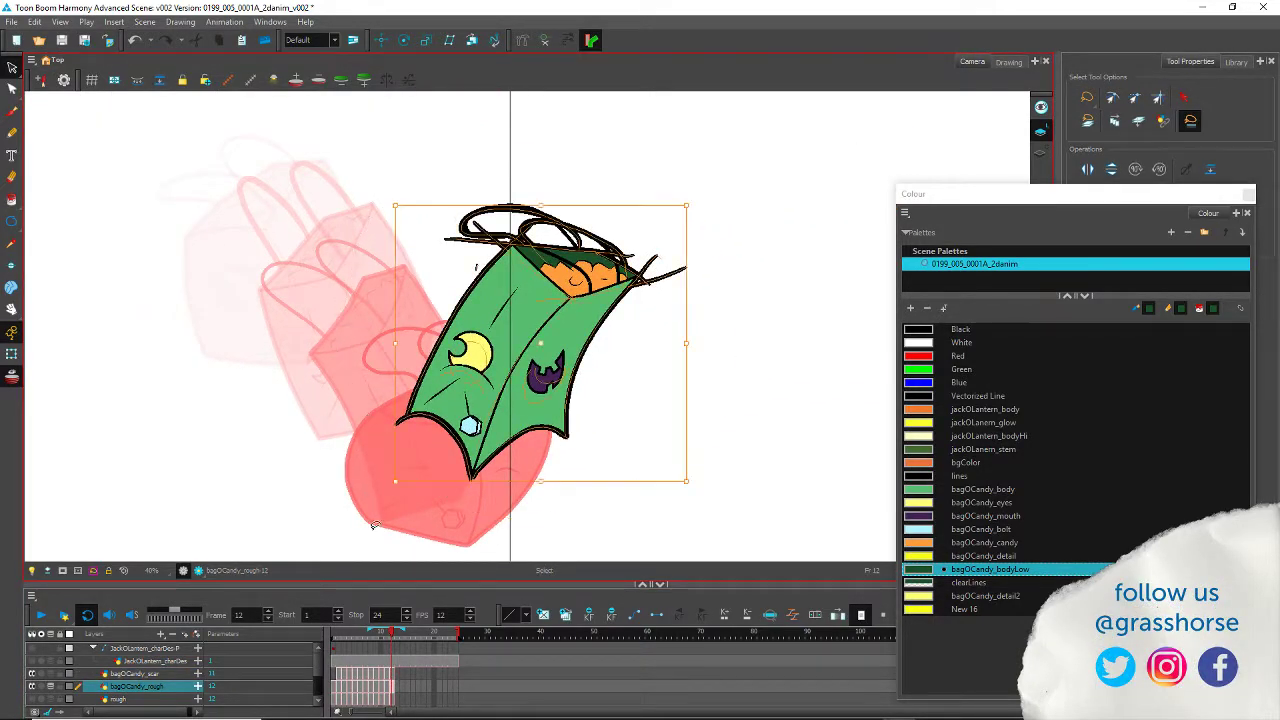
key(Delete)
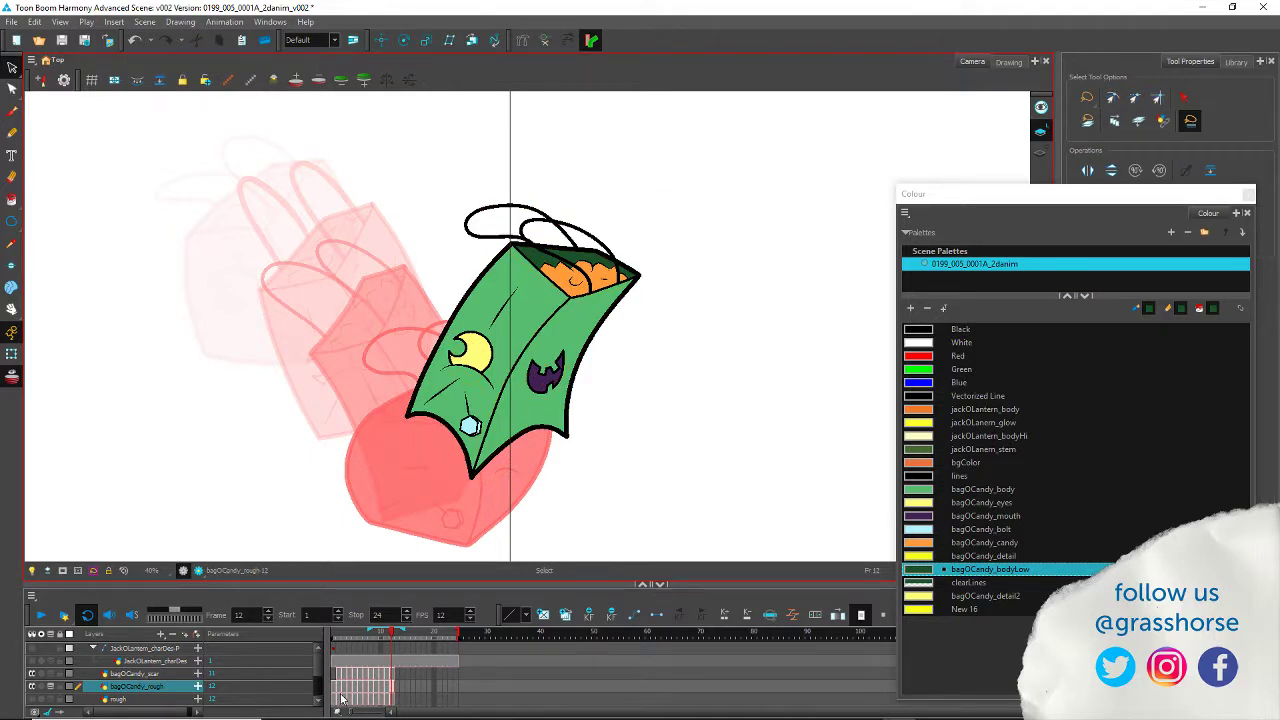
Step: Copy the stitched scar from frame 4 of bagOCandy_scar into frame 12 and place it below the stretched bag's opening
click(350, 692)
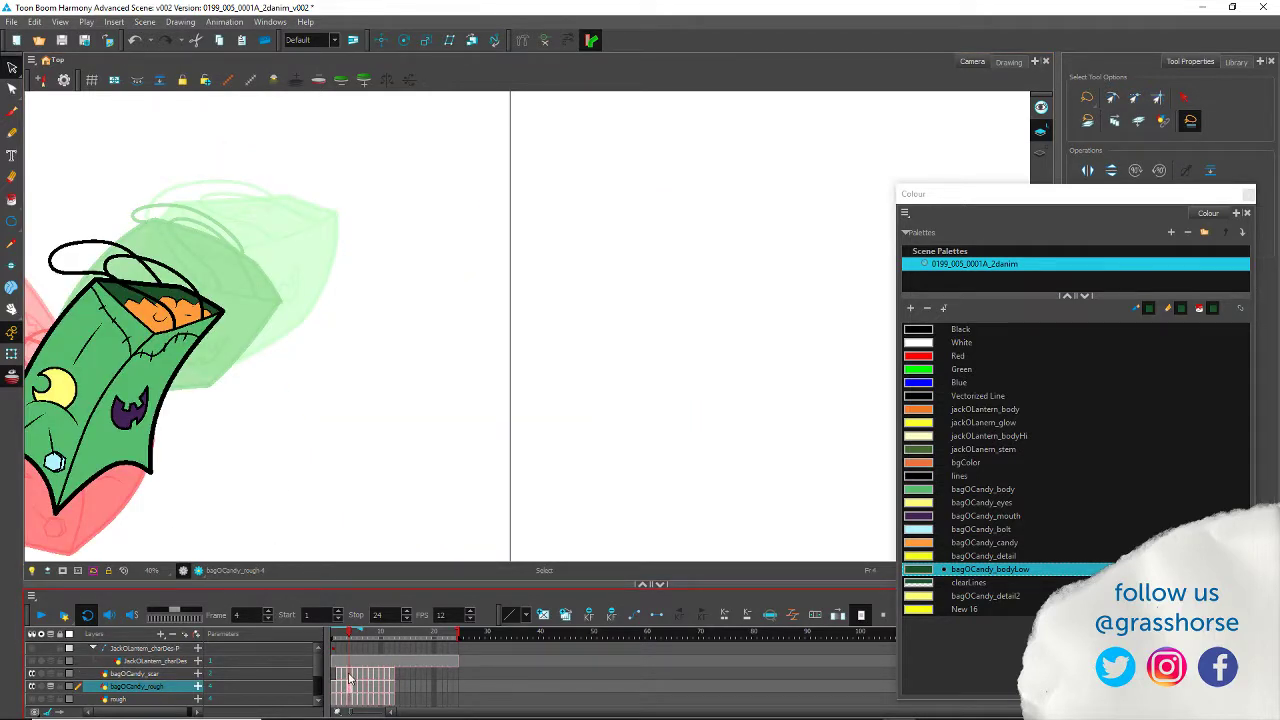
click(350, 674)
drag(136, 432, 340, 438)
mouse_move(292, 400)
mouse_down()
mouse_move(196, 294)
mouse_move(286, 420)
mouse_up()
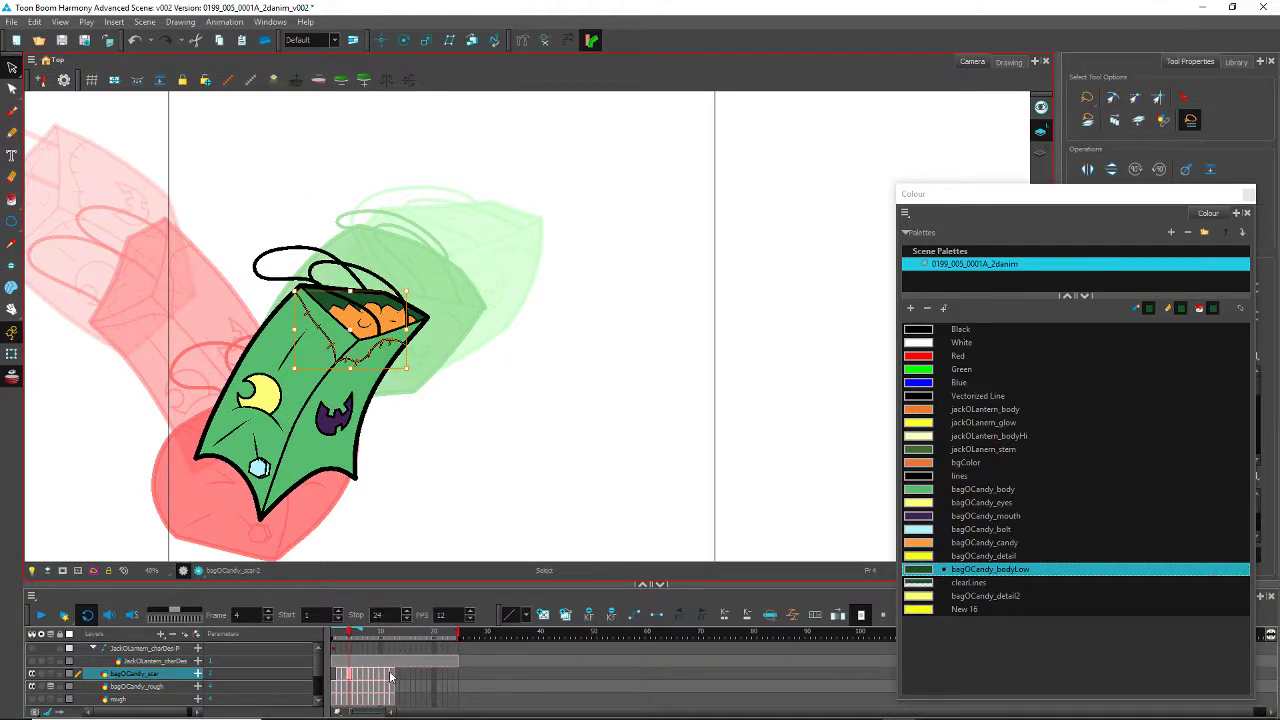
click(390, 690)
key(ctrl+v)
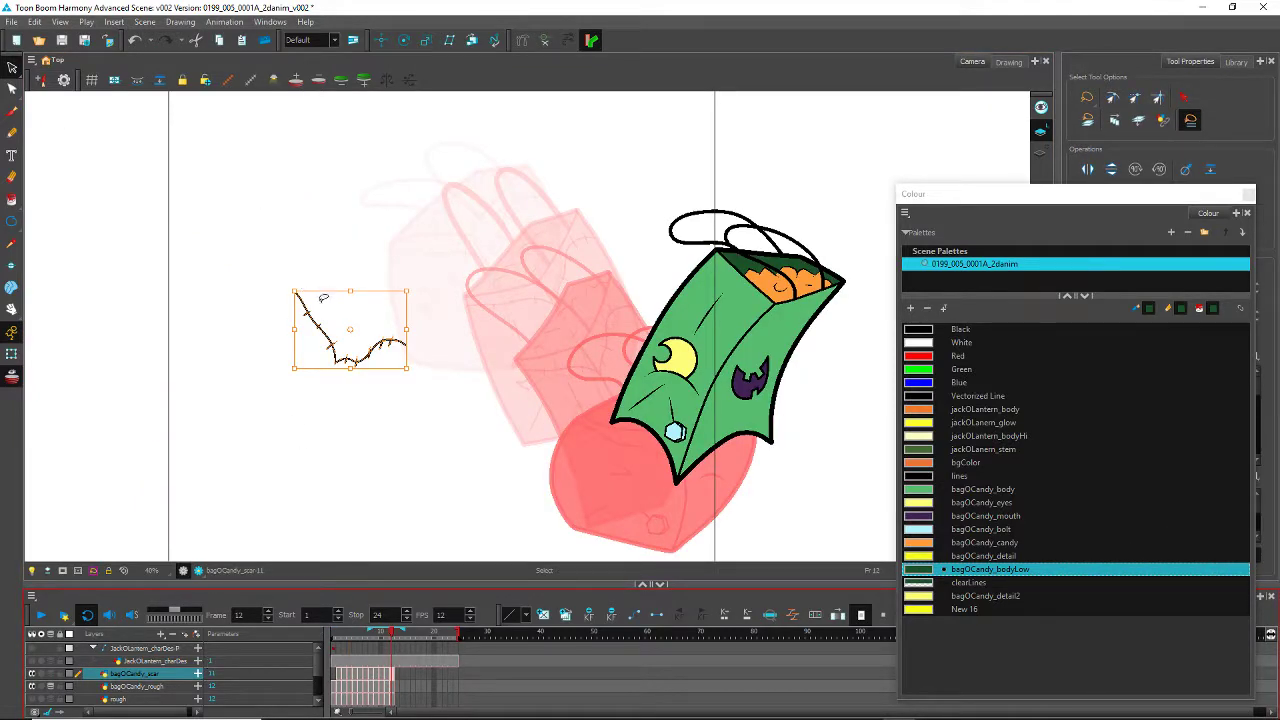
drag(311, 322, 725, 290)
Step: Flip between frames 11 and 12 to compare the bag and scar drawings, ending on frame 13
key(comma)
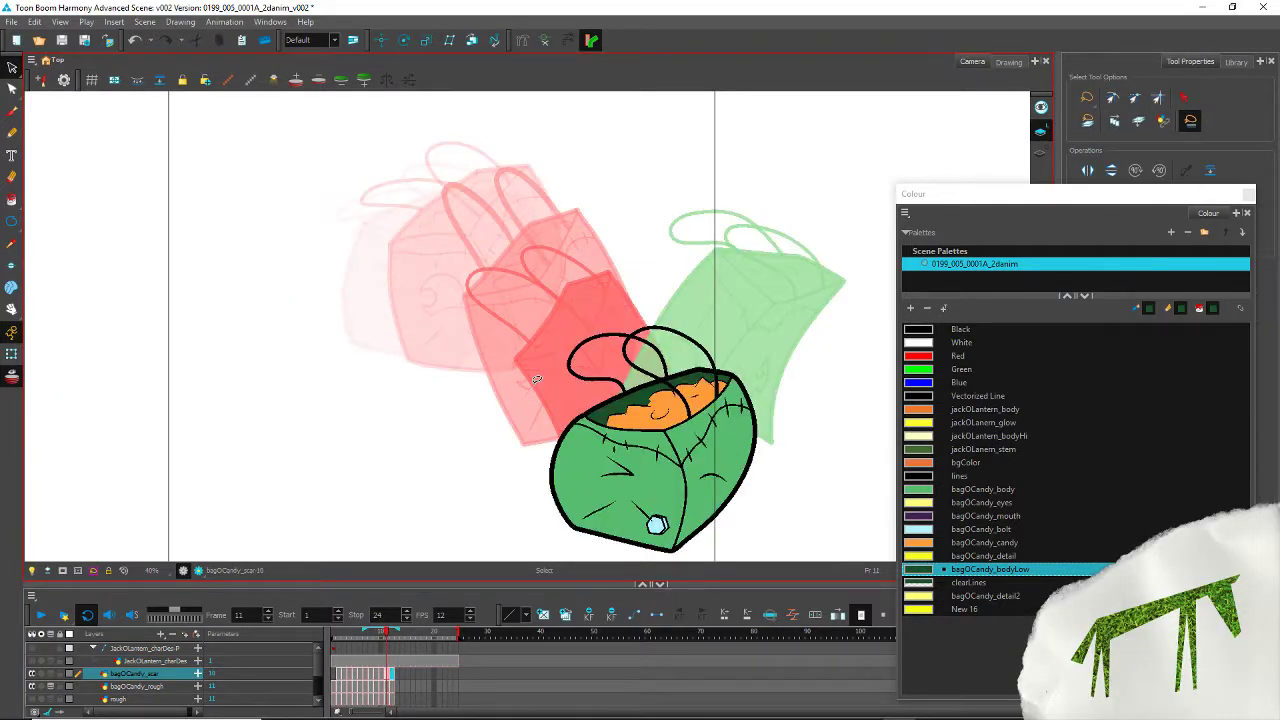
key(period)
key(comma)
key(period)
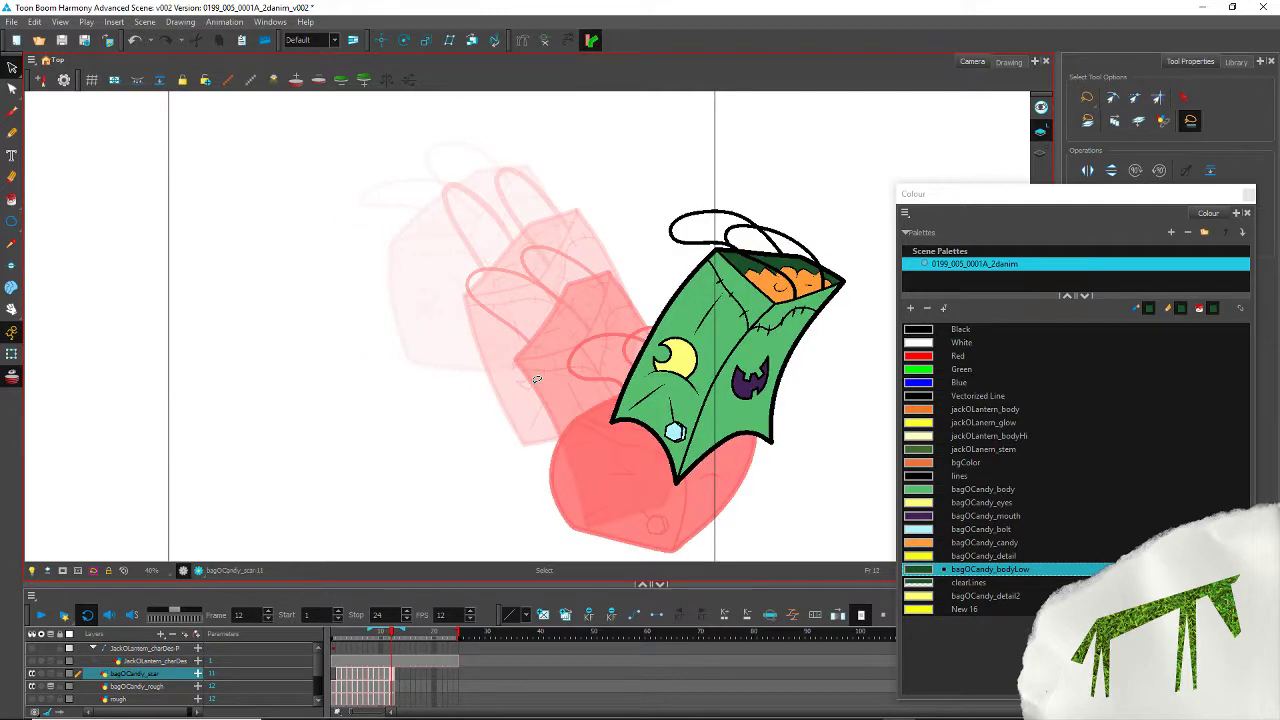
key(period)
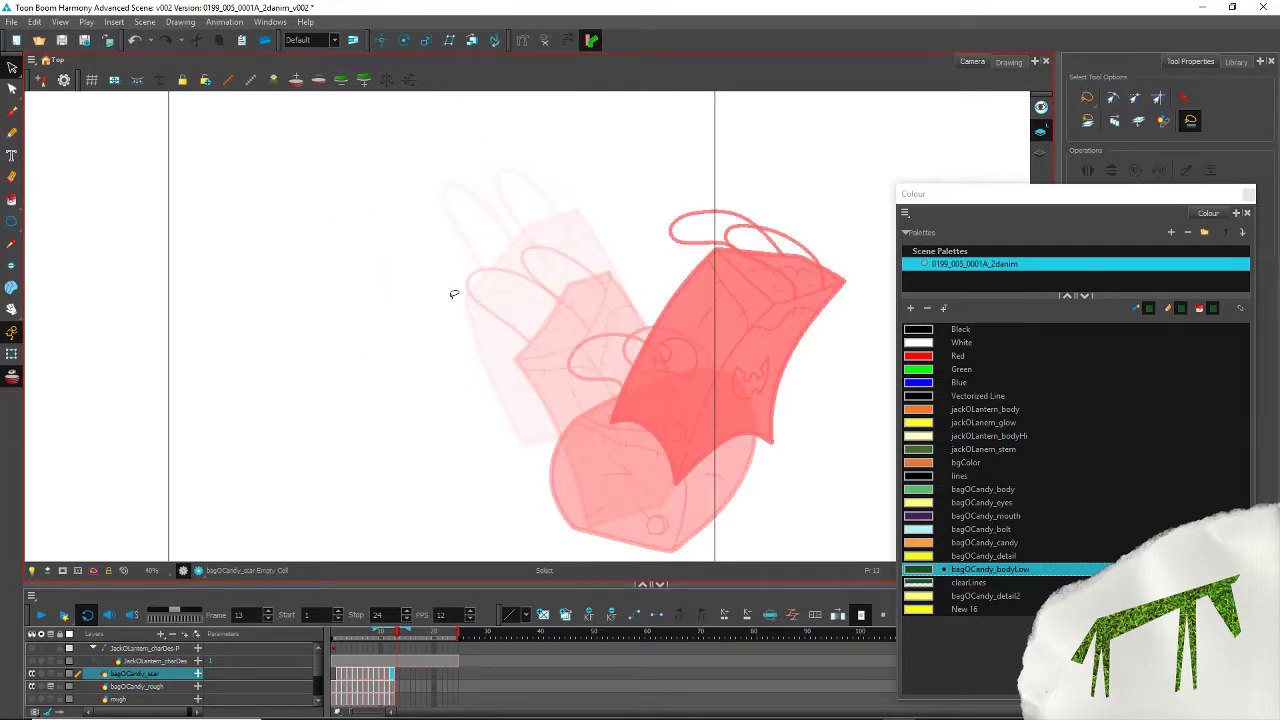
Step: Mask the view to the camera frame and play back the animation
scroll(450, 346, down, 4)
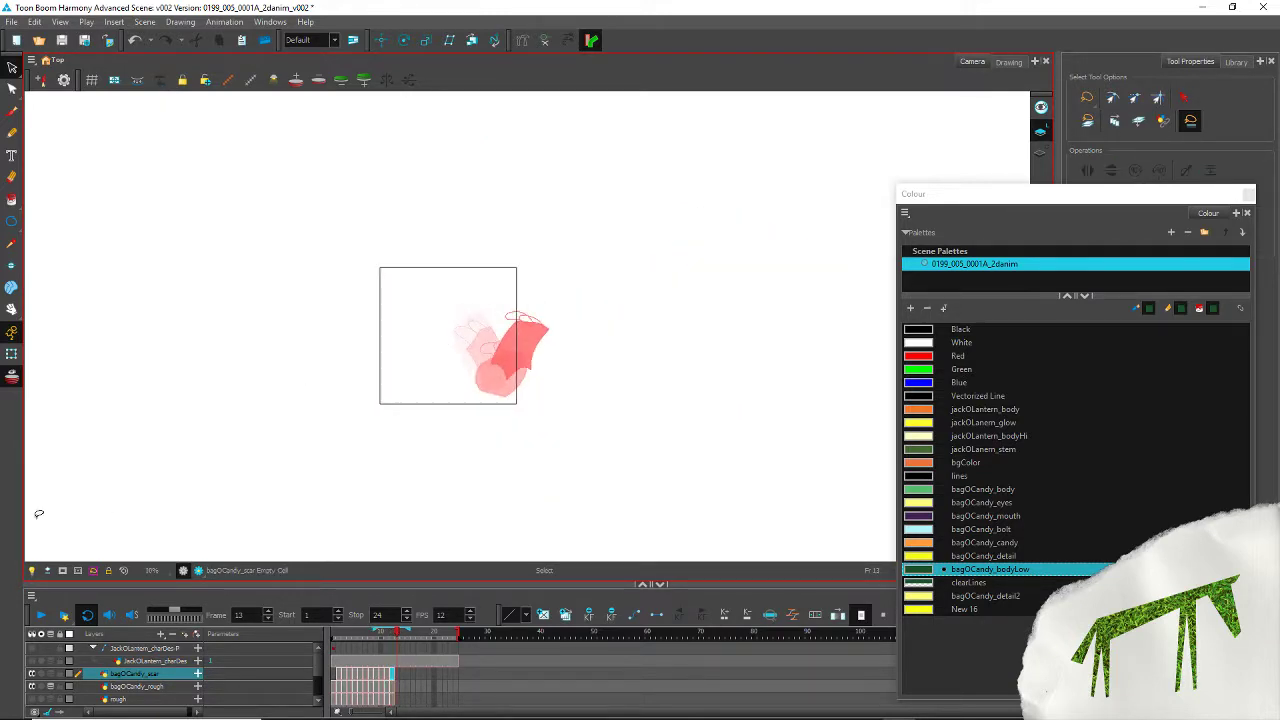
click(62, 570)
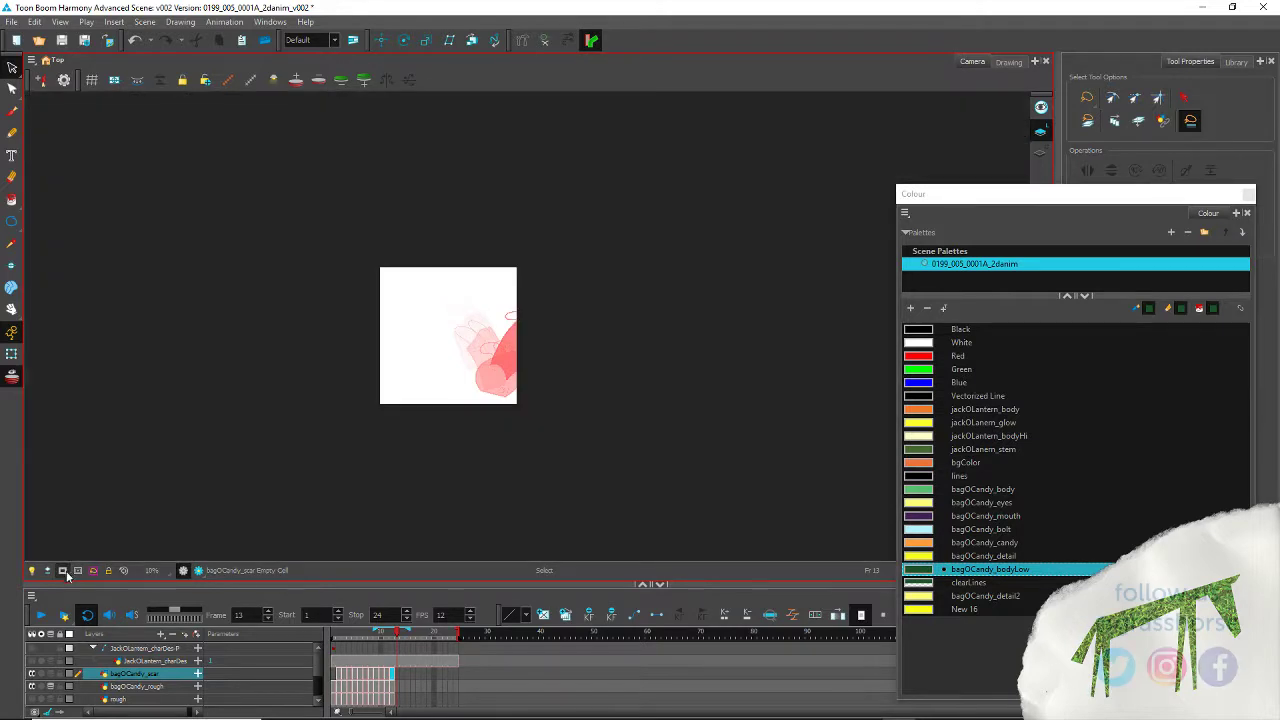
click(42, 615)
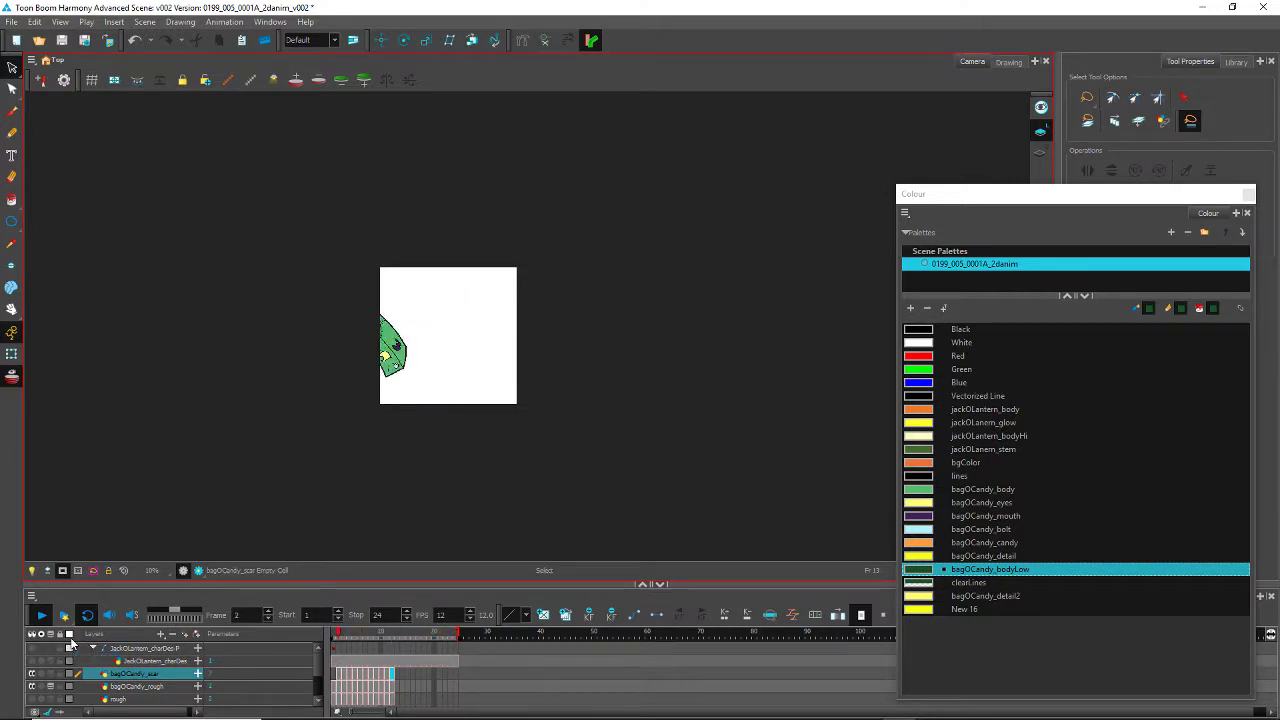
click(41, 616)
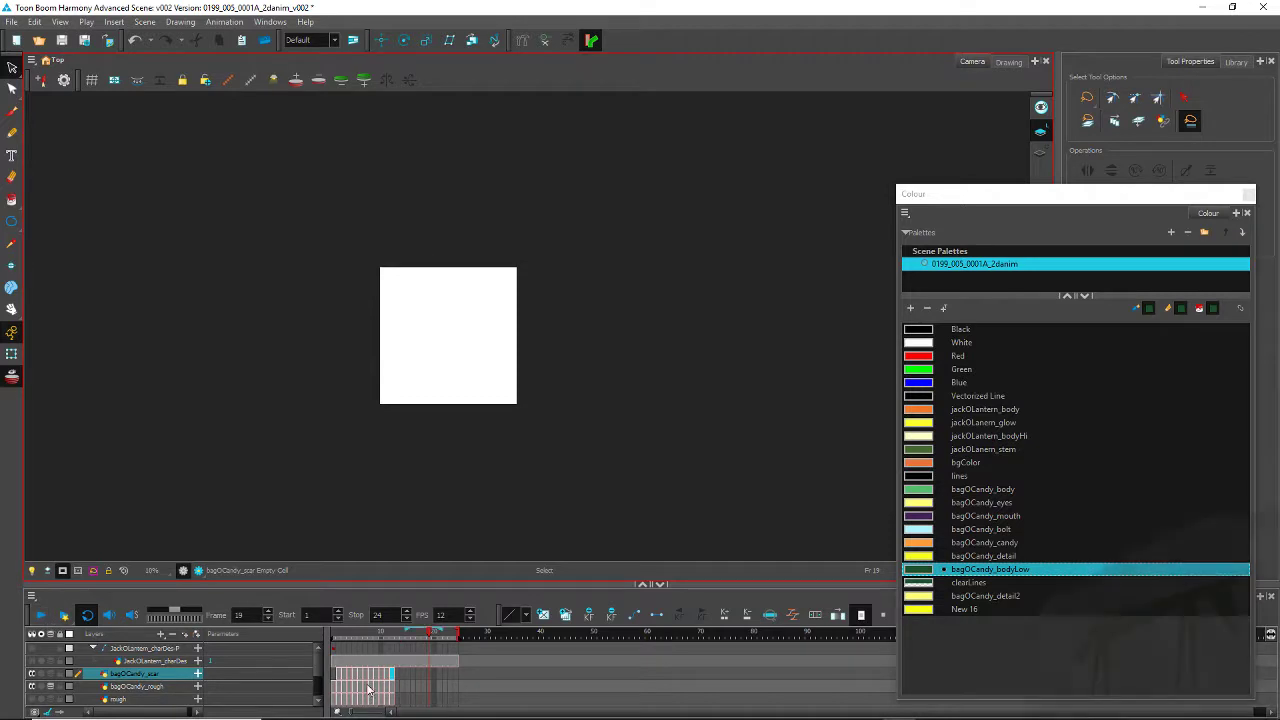
Step: Copy the coloured bag from frame 5 of bagOCandy_rough into the empty frame 13 of the same layer
click(390, 636)
mouse_move(393, 637)
mouse_down()
mouse_move(331, 650)
mouse_move(357, 658)
mouse_up()
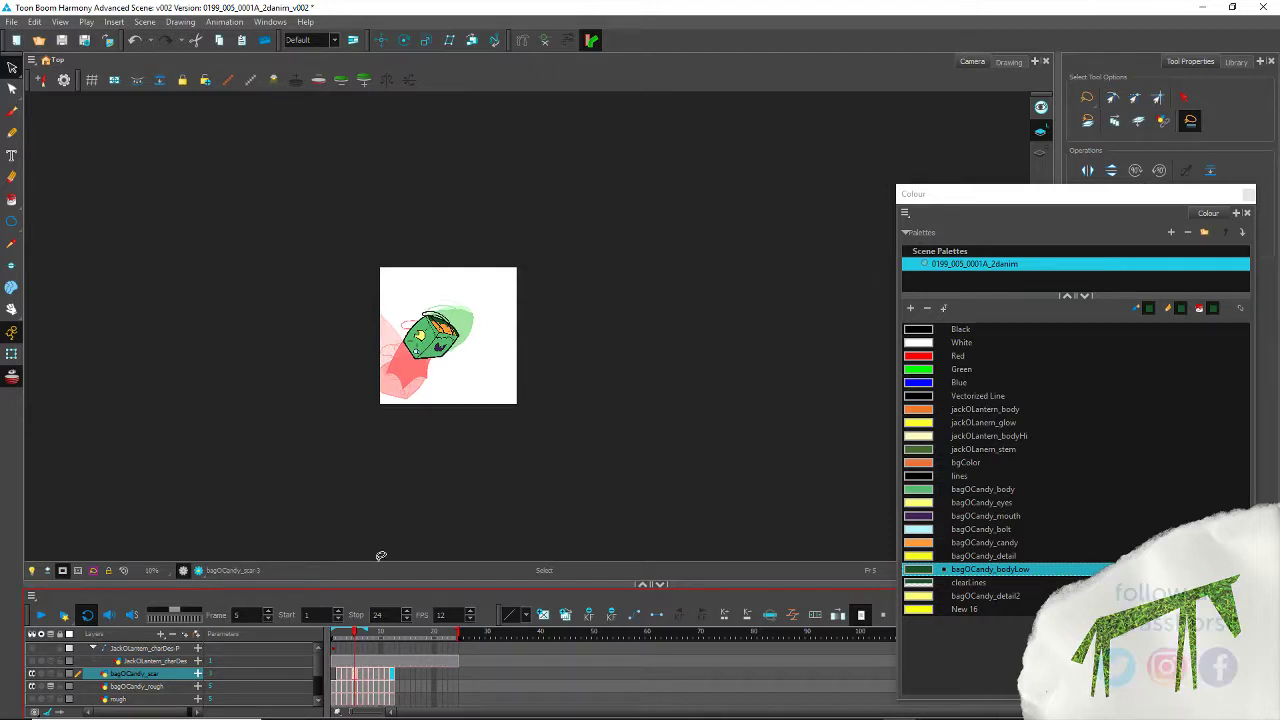
scroll(403, 372, up, 2)
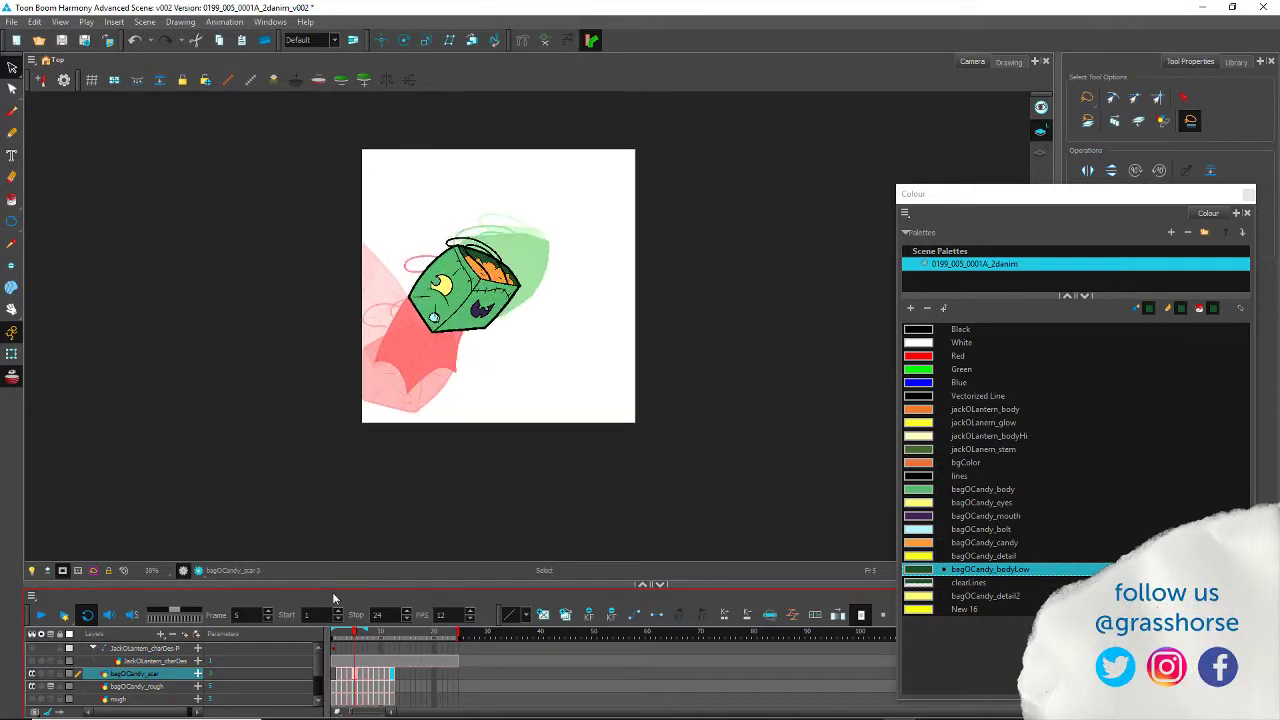
mouse_move(397, 242)
mouse_down()
mouse_move(442, 404)
mouse_move(605, 234)
mouse_move(337, 258)
mouse_move(571, 328)
mouse_move(360, 192)
mouse_up()
click(355, 686)
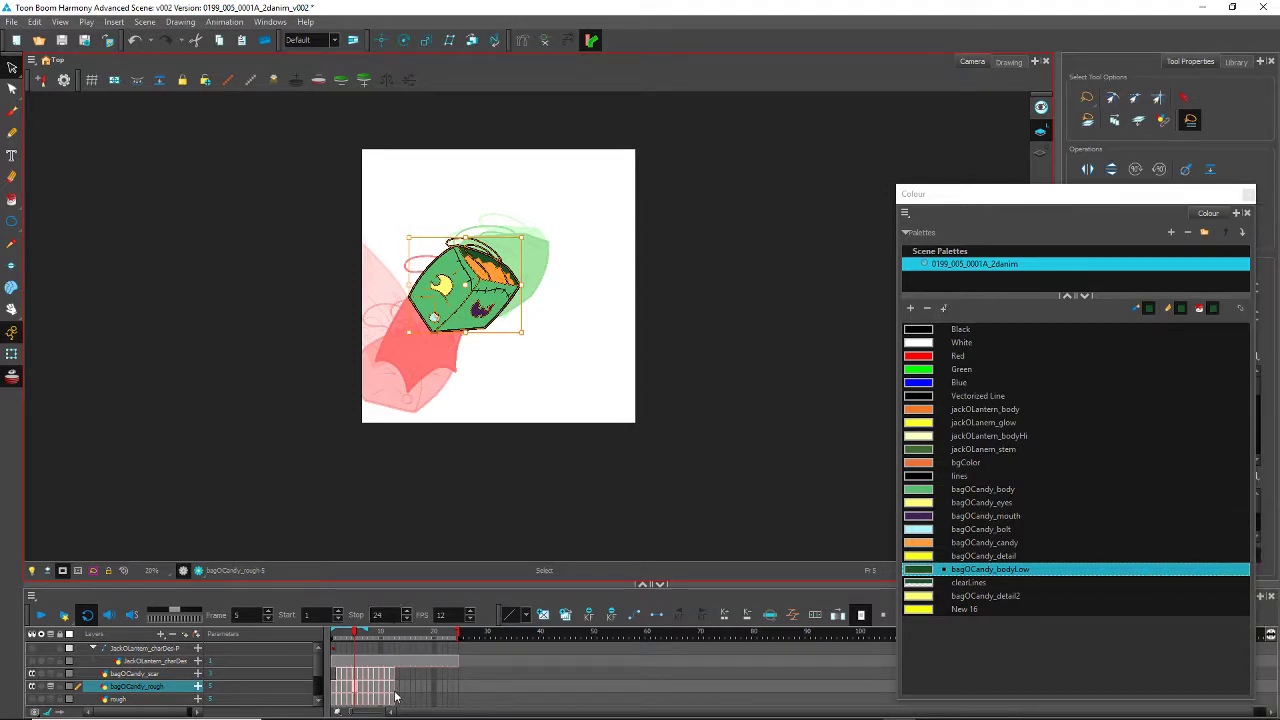
click(397, 691)
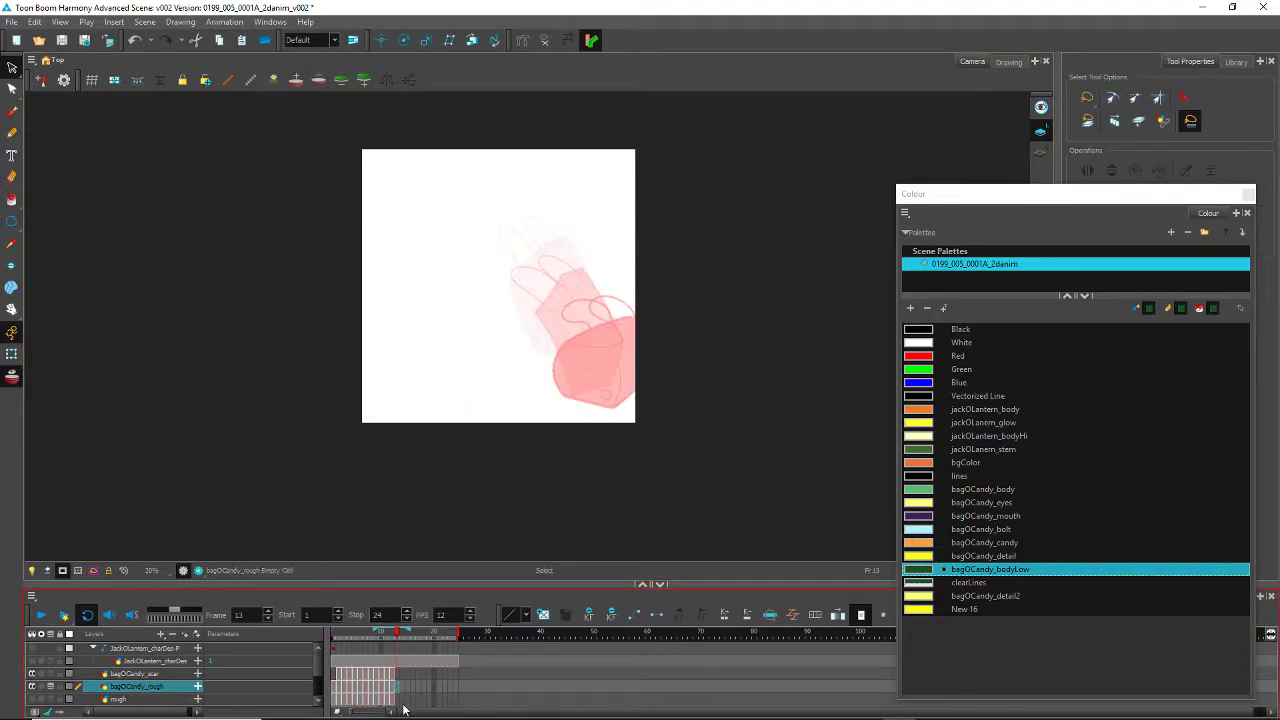
key(comma)
key(period)
key(ctrl+v)
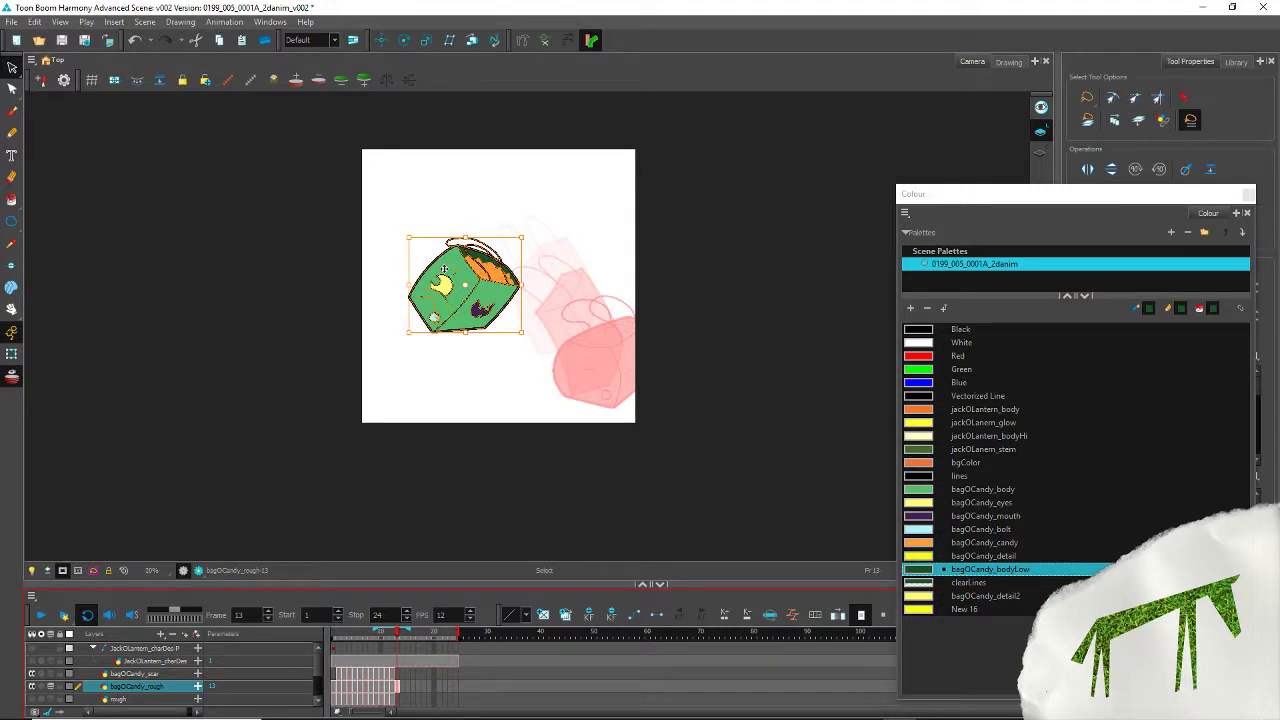
Step: Move the pasted bag in frame 13 across the camera frame's right border and turn off the camera mask
drag(377, 636, 391, 646)
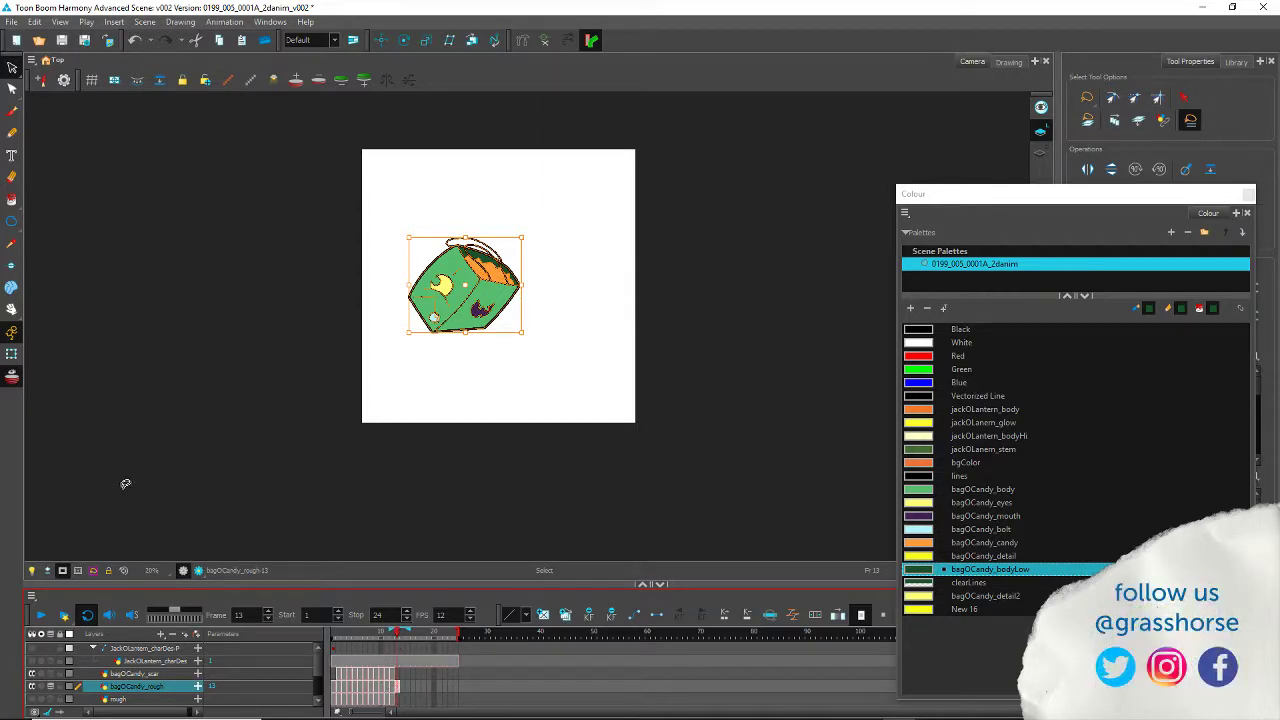
drag(447, 263, 630, 257)
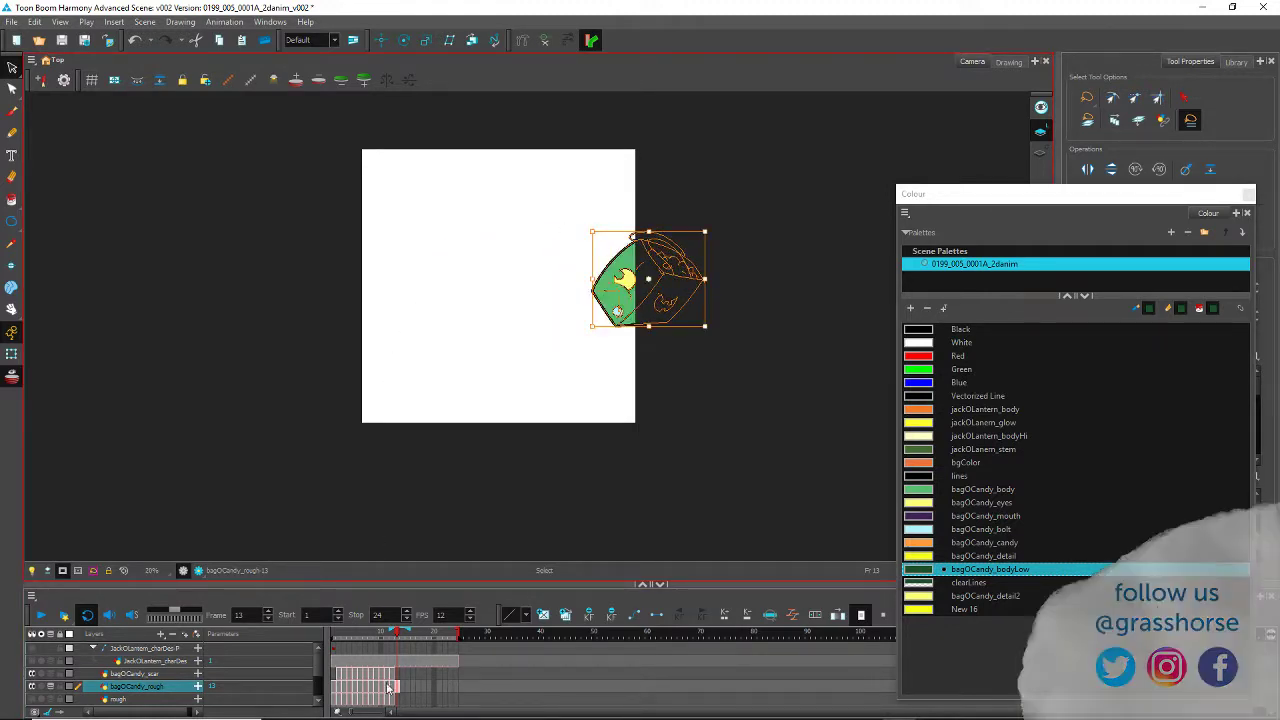
click(392, 688)
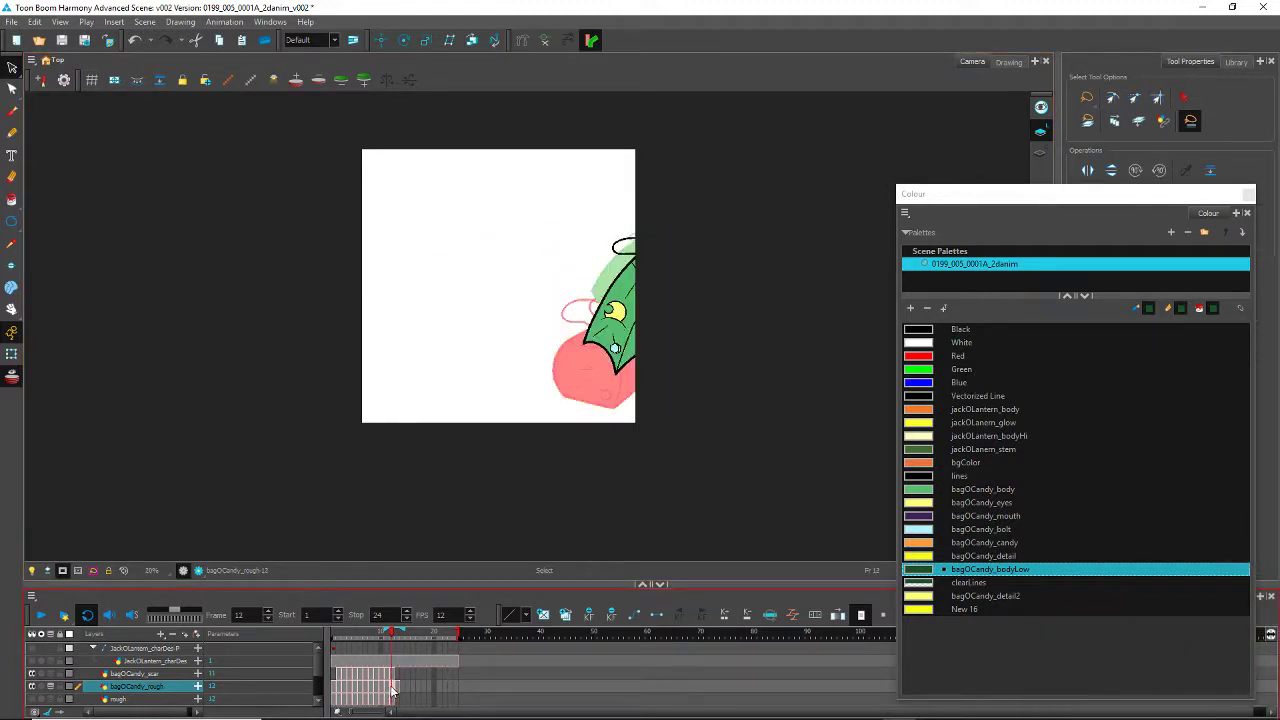
click(397, 689)
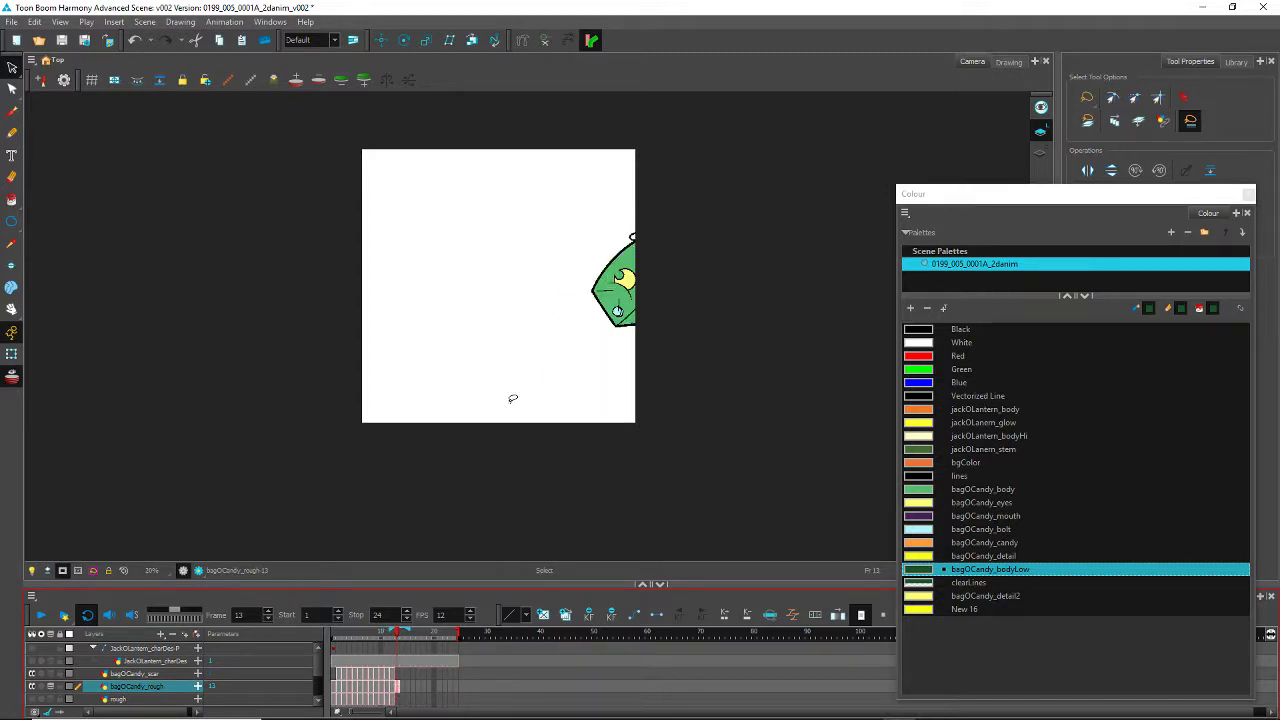
mouse_move(683, 284)
mouse_down()
mouse_move(623, 194)
mouse_move(634, 171)
mouse_move(777, 220)
mouse_move(365, 352)
mouse_up()
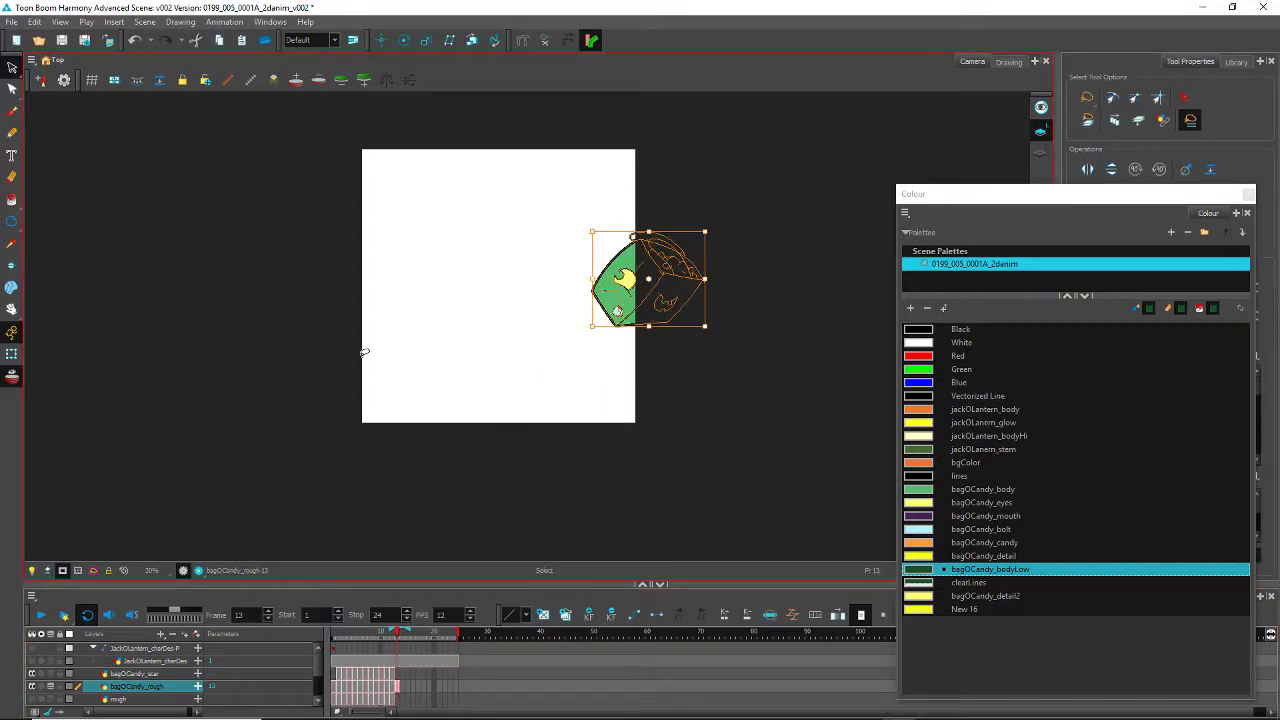
click(62, 570)
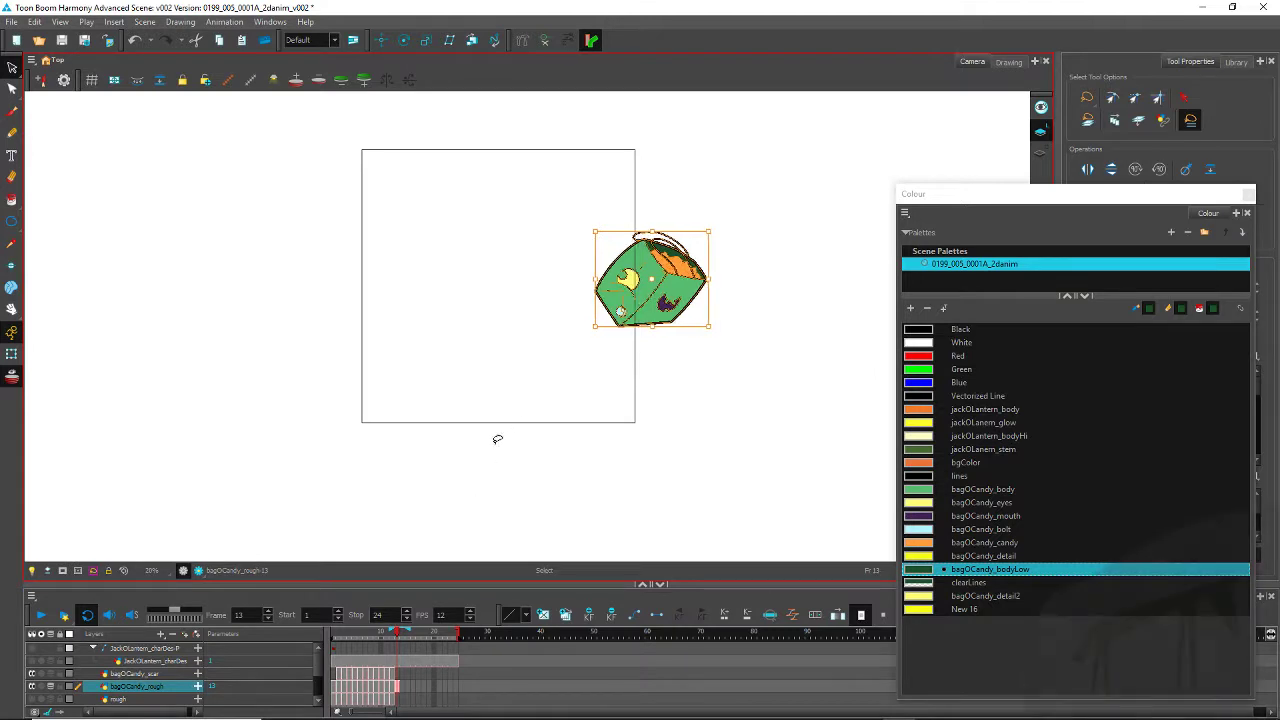
Step: Compare frame 13 with its neighbouring frames and shift its bag slightly up and further outside the camera frame's right border
key(comma)
key(period)
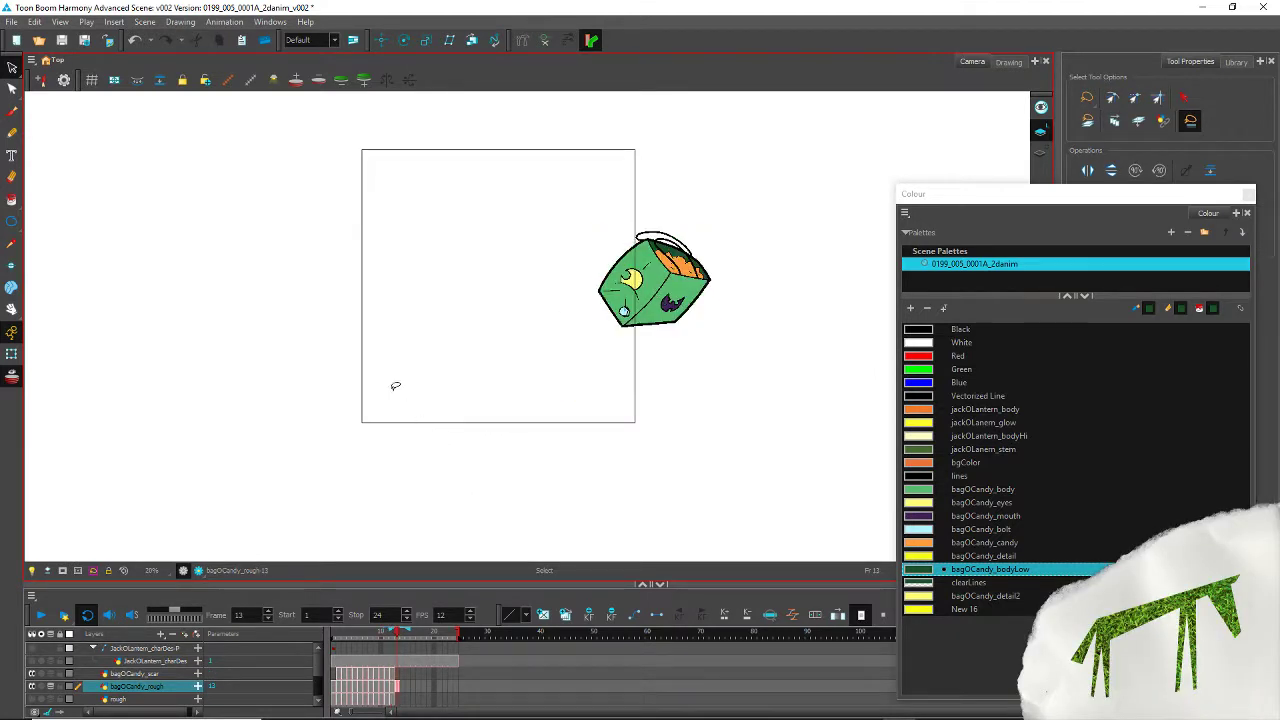
key(comma)
key(period)
key(period)
key(comma)
key(period)
key(period)
key(comma)
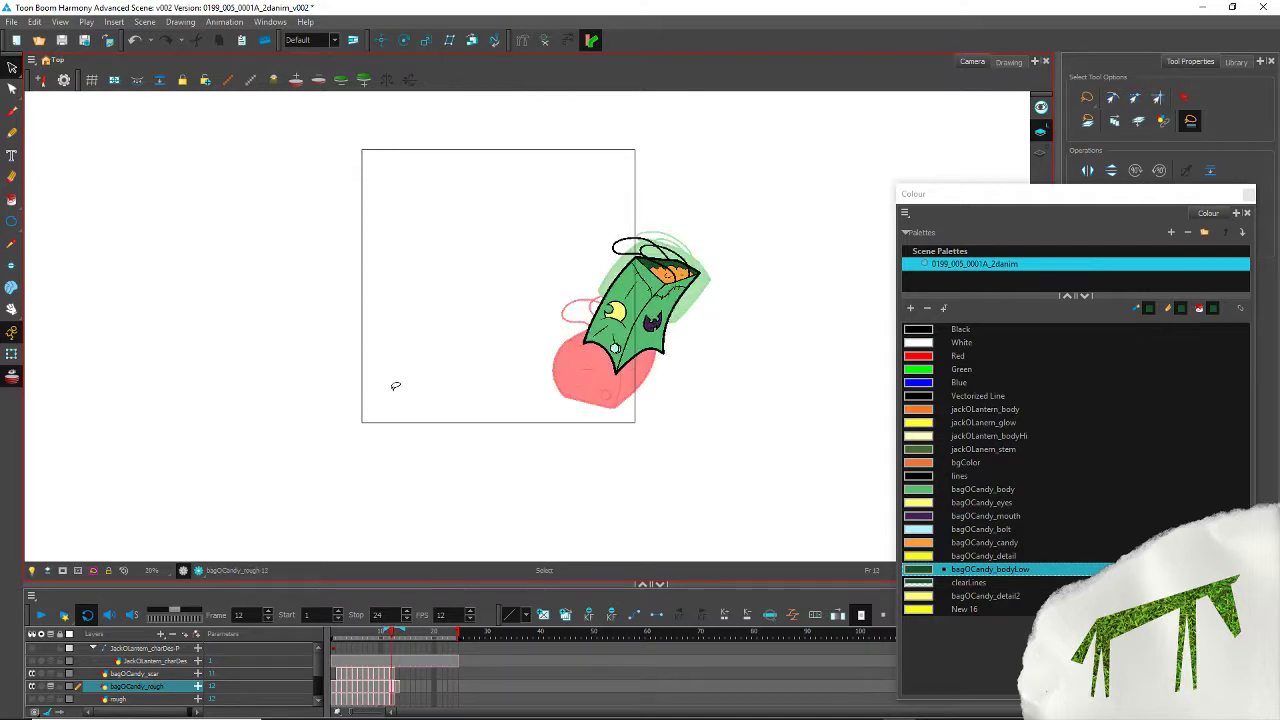
key(period)
mouse_move(663, 181)
mouse_down()
mouse_move(734, 314)
mouse_move(705, 205)
mouse_up()
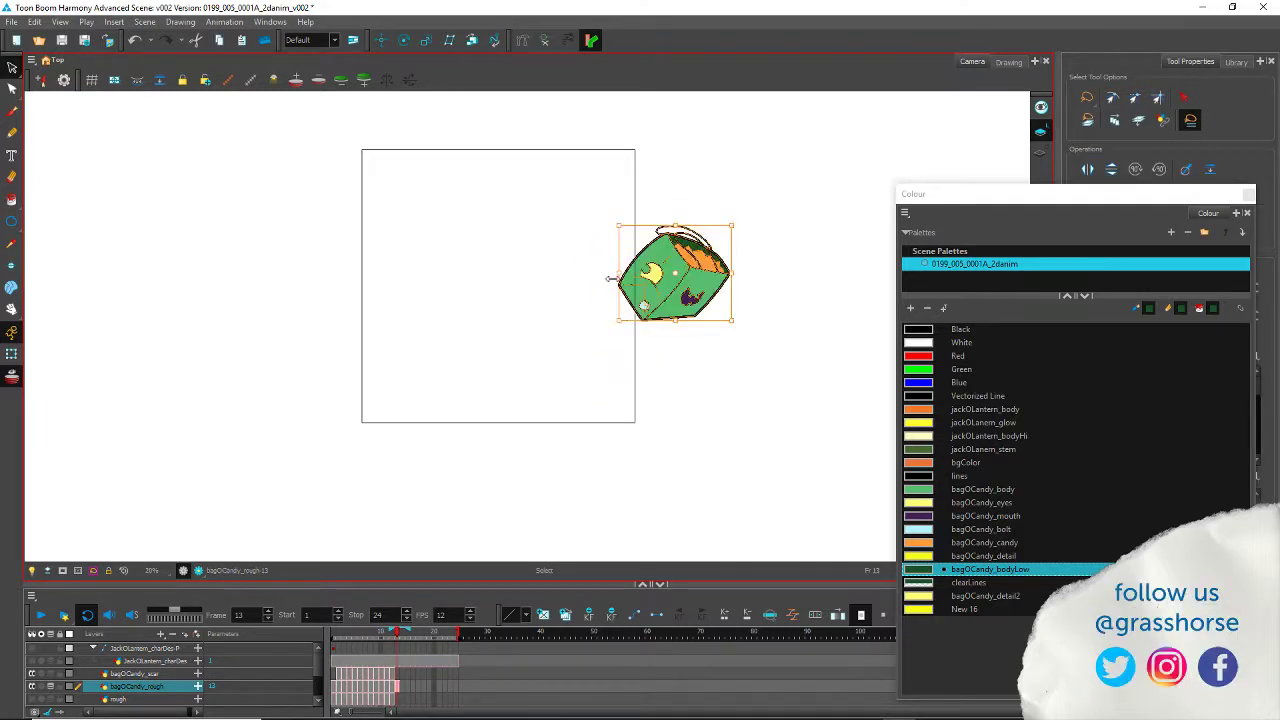
Step: Step through frames 11 to 14 to check the bag's exit motion, and play the animation masked to the camera frame
key(comma)
key(period)
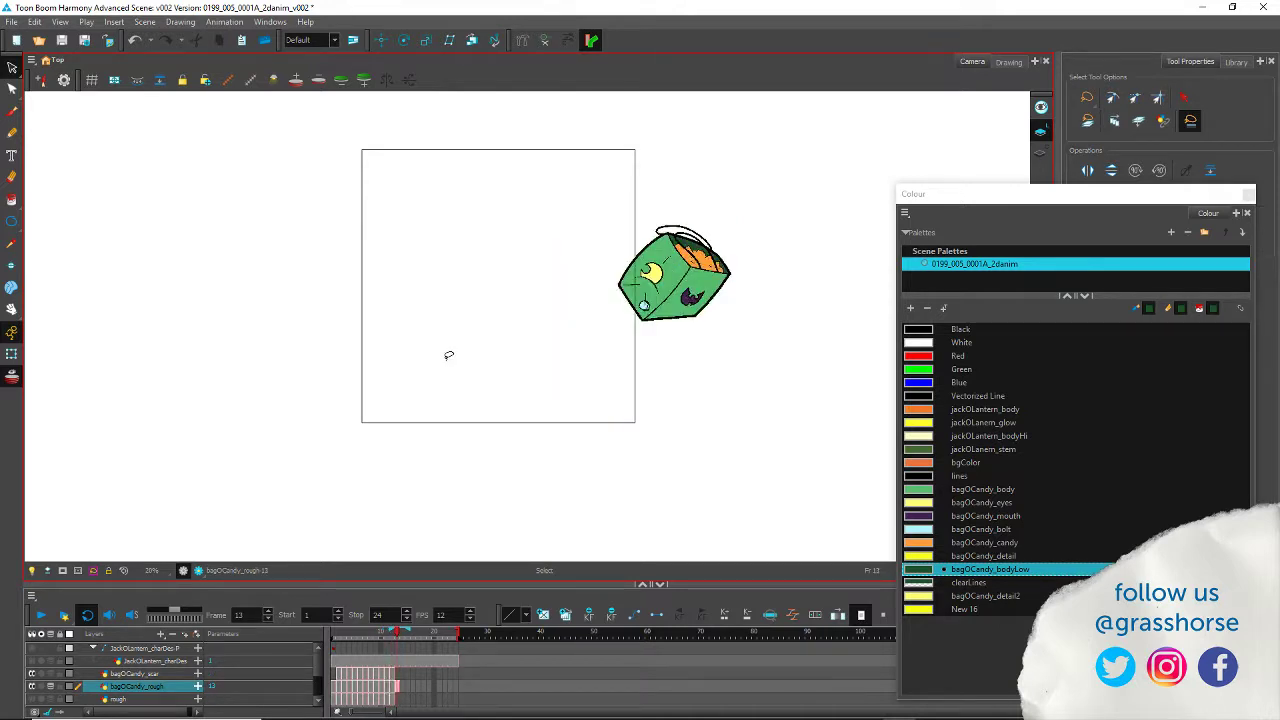
key(comma)
key(period)
key(period)
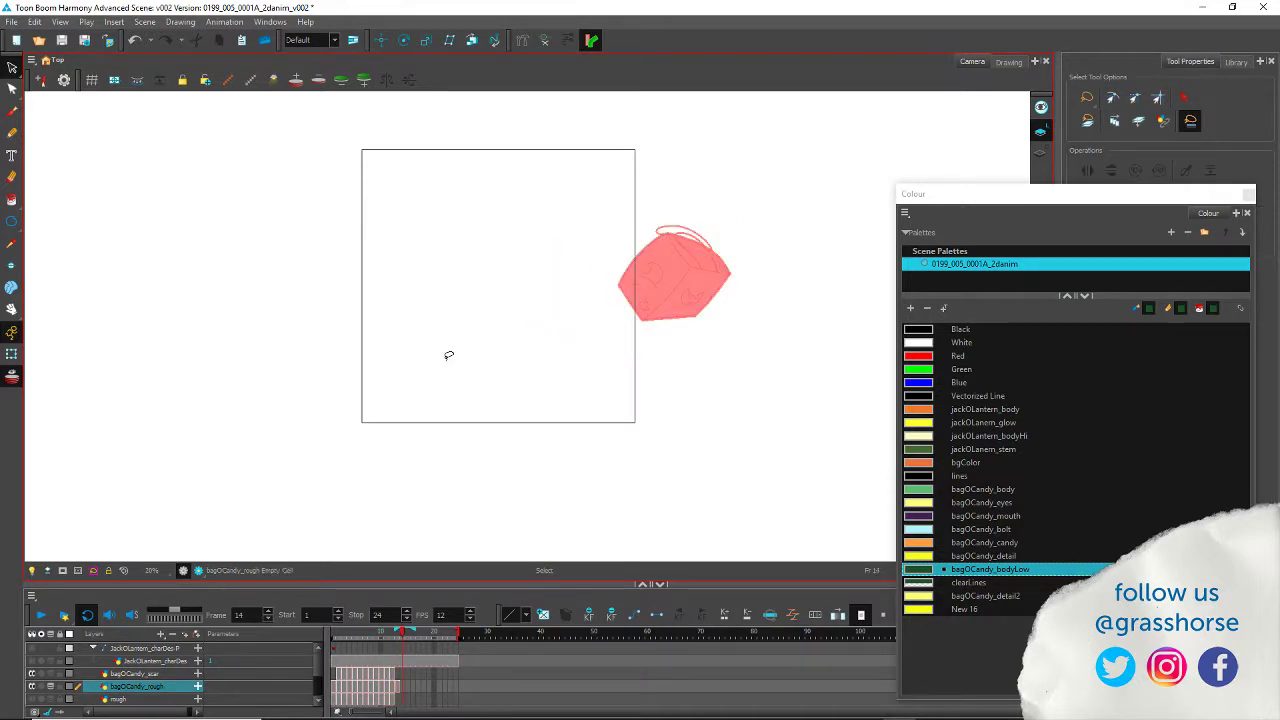
key(comma)
key(comma)
key(comma)
key(comma)
key(period)
key(period)
key(period)
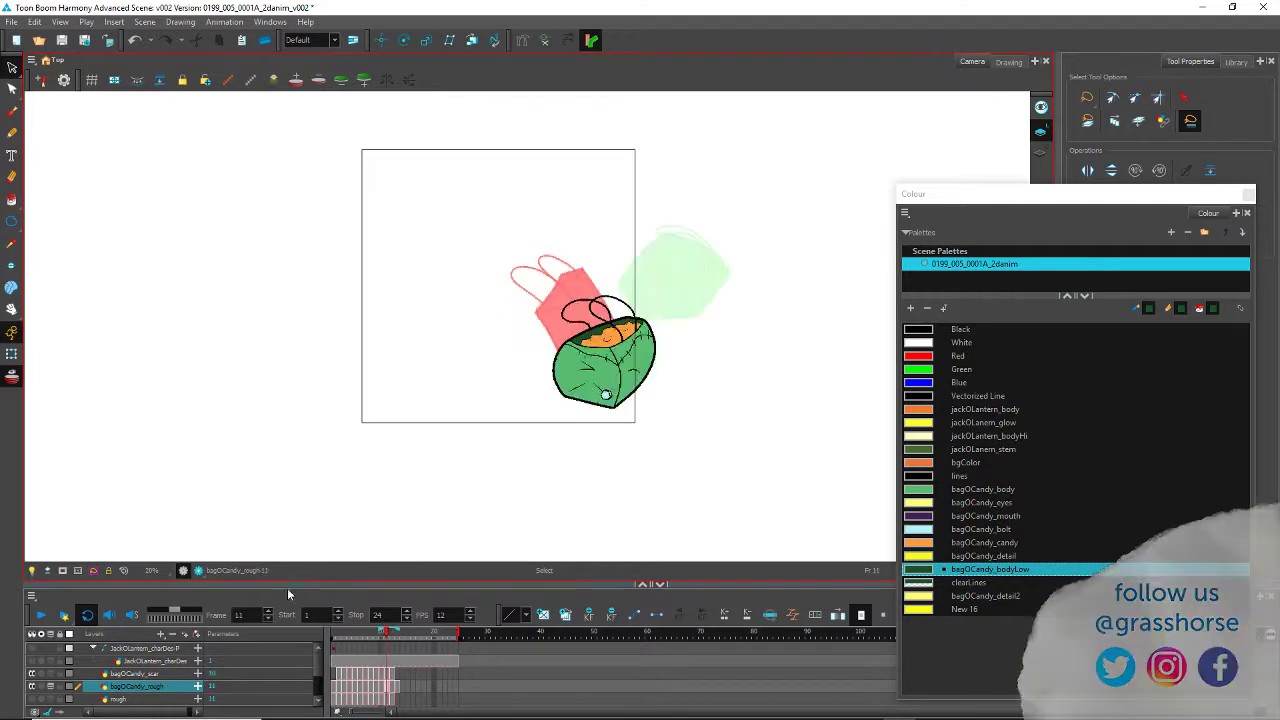
key(comma)
key(period)
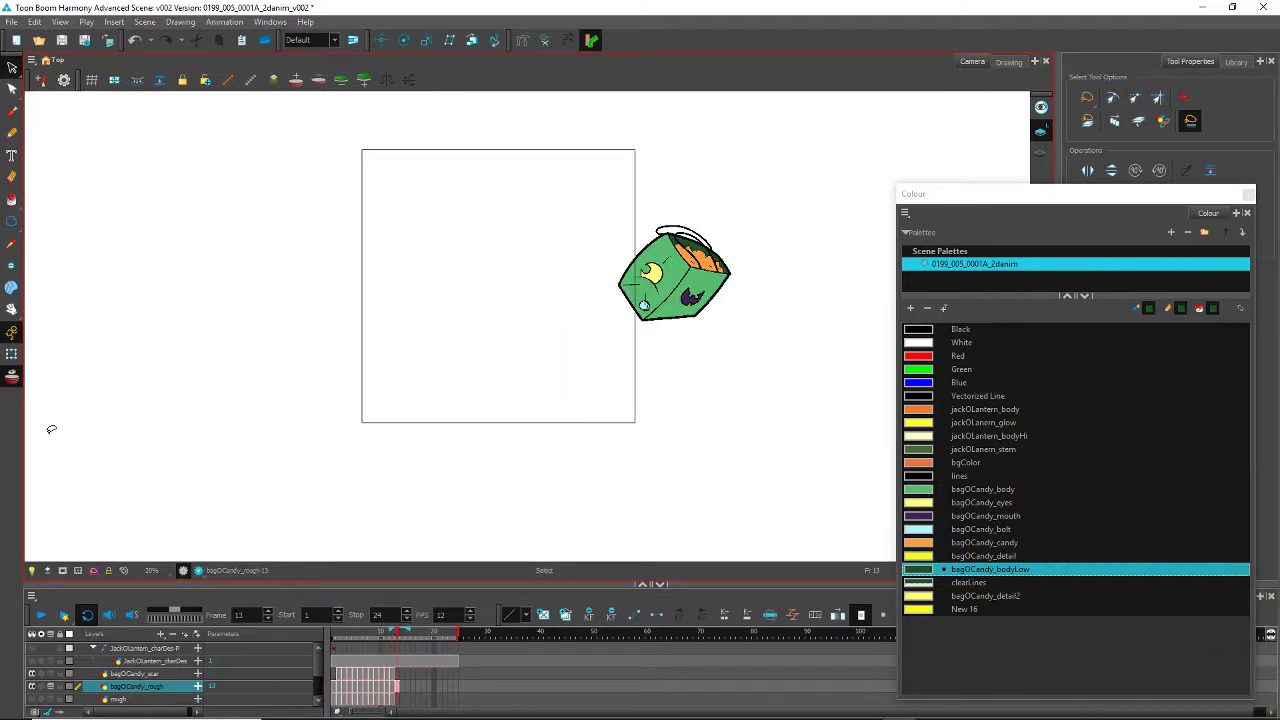
click(62, 571)
click(41, 614)
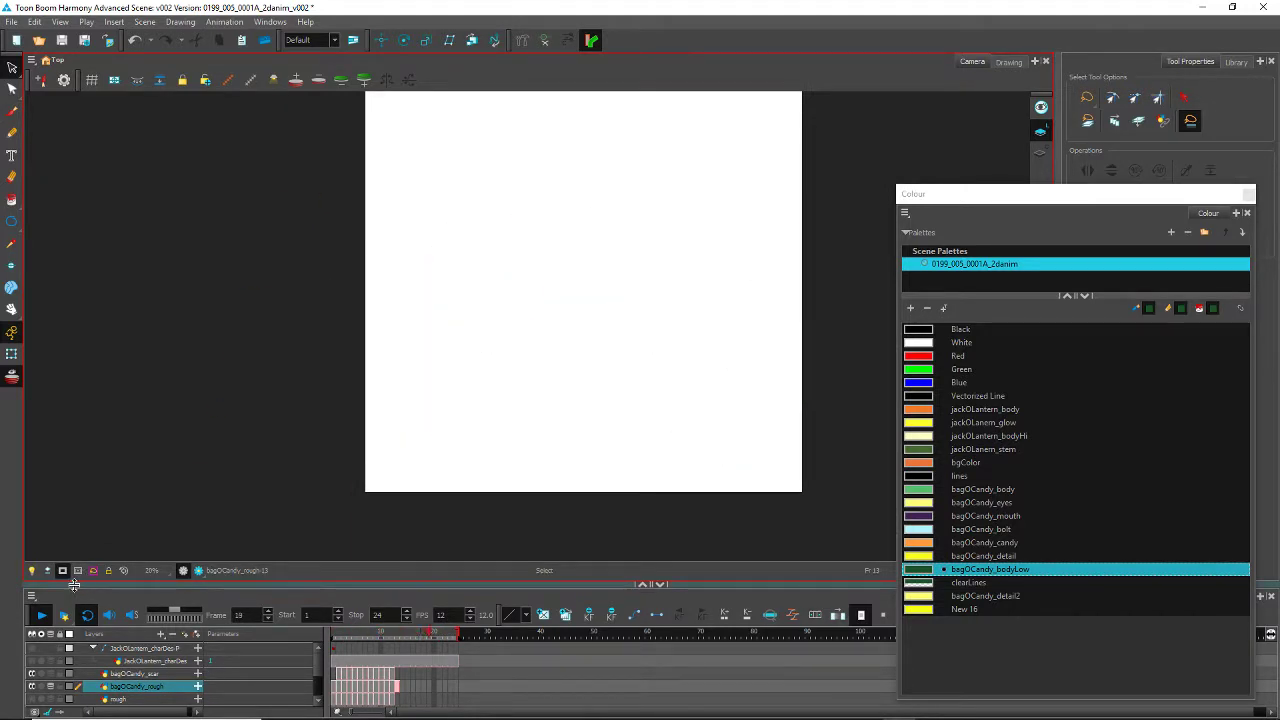
Step: Collapse the BagOCandy_charDes-P layer and extend the bgColor layer's exposure to frame 24
drag(73, 586, 72, 547)
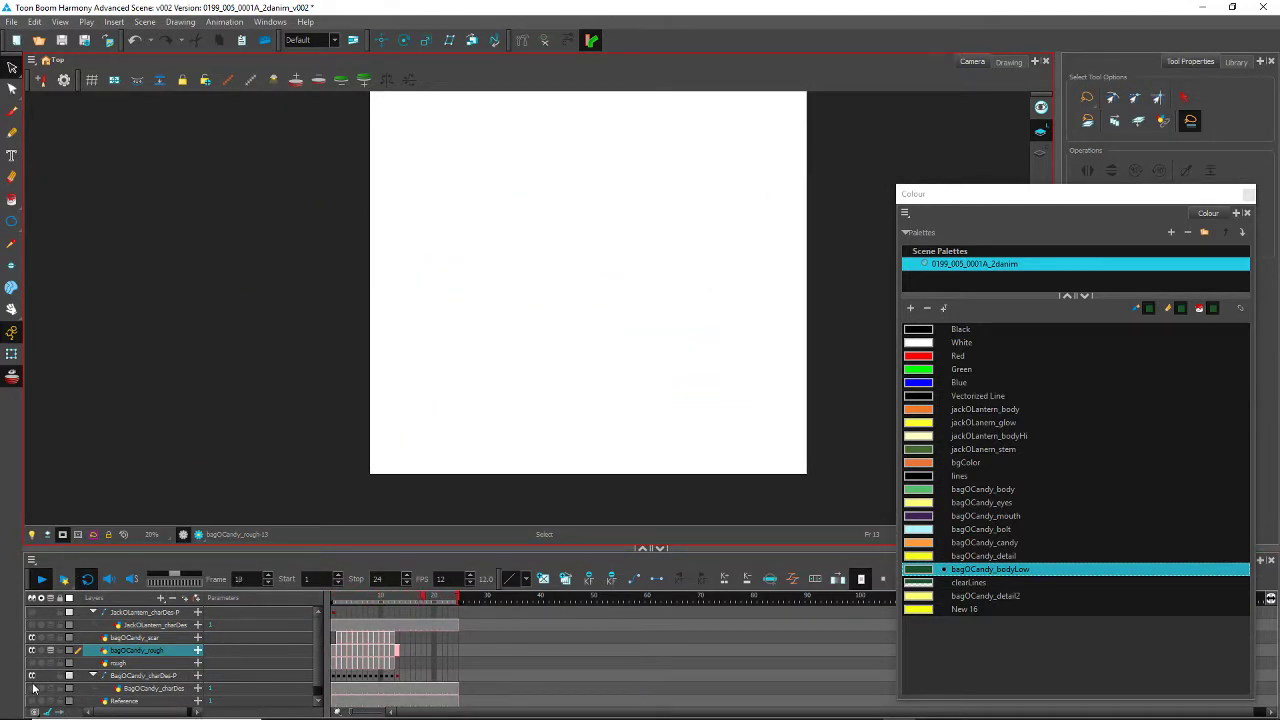
click(93, 677)
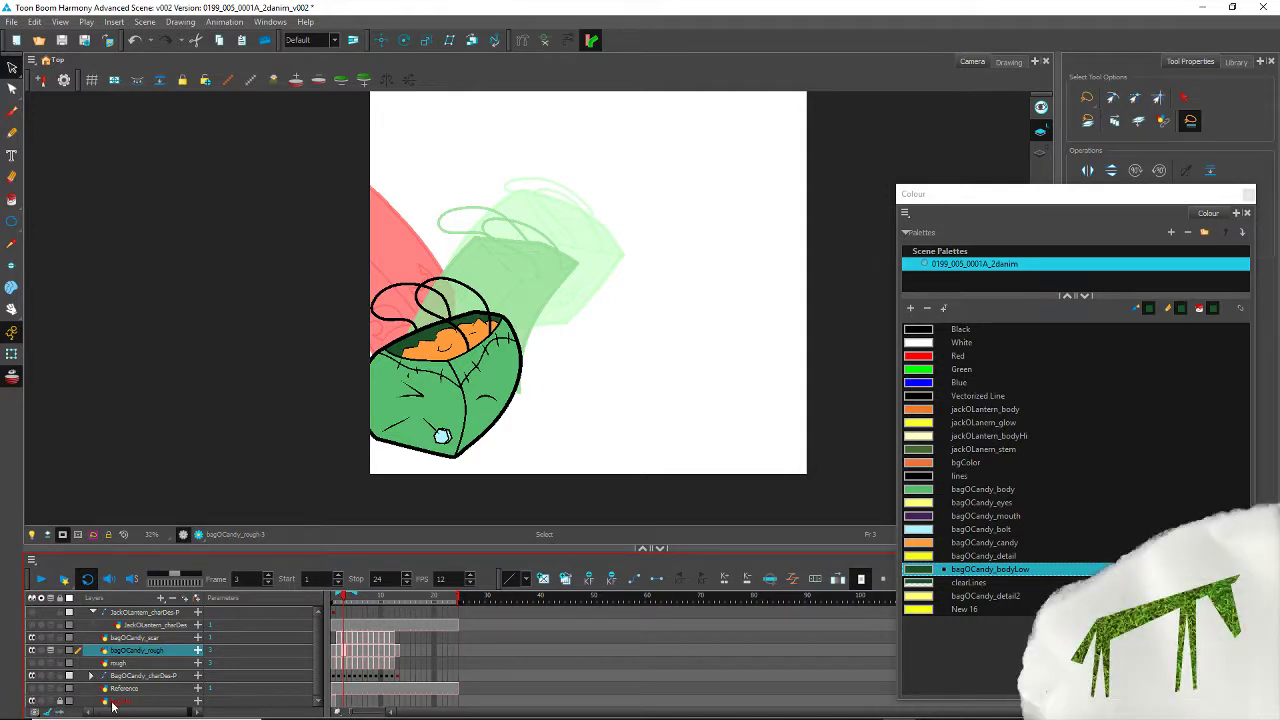
click(113, 703)
click(455, 705)
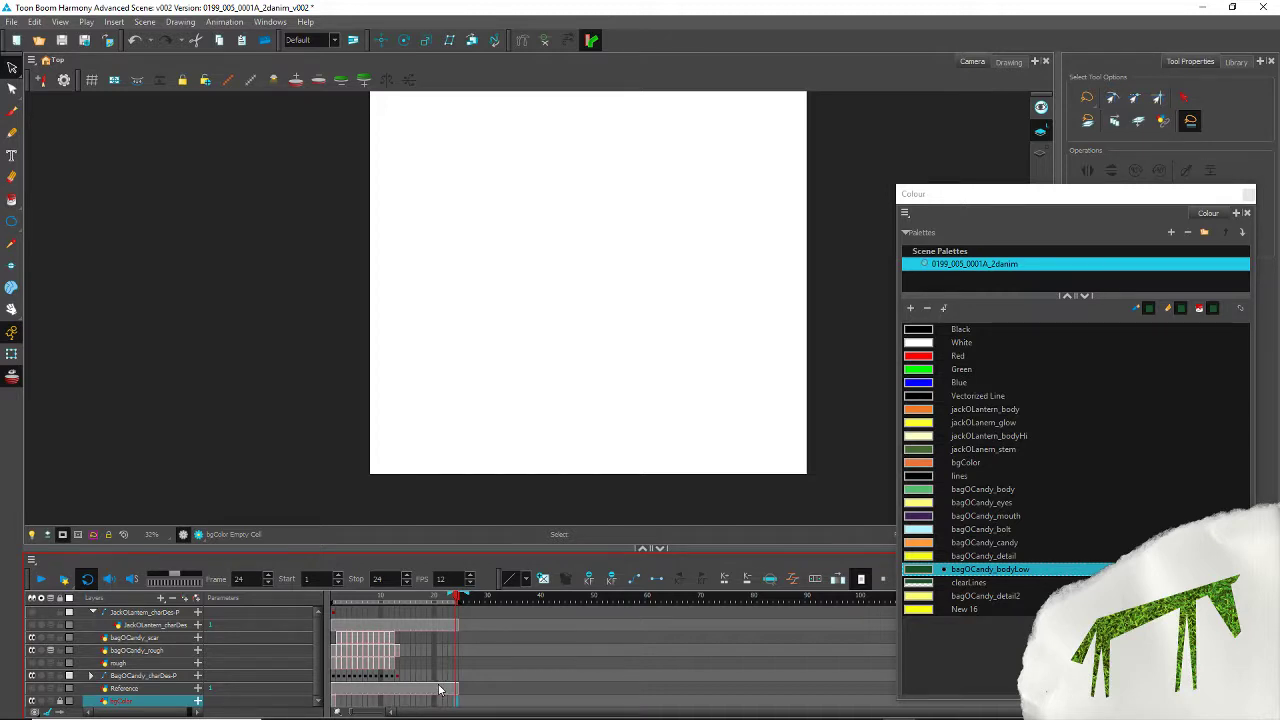
key(F5)
Step: Play the candy bag animation over the orange background with the whole camera frame in view
click(41, 579)
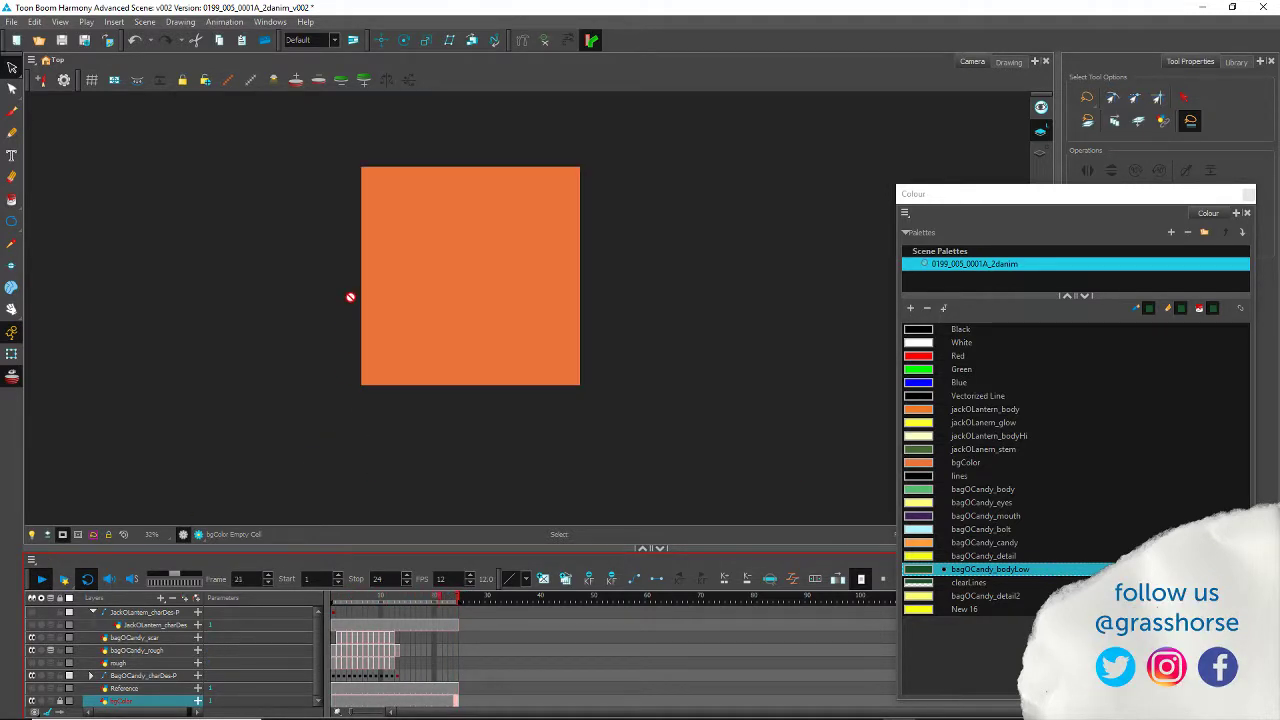
drag(284, 548, 287, 621)
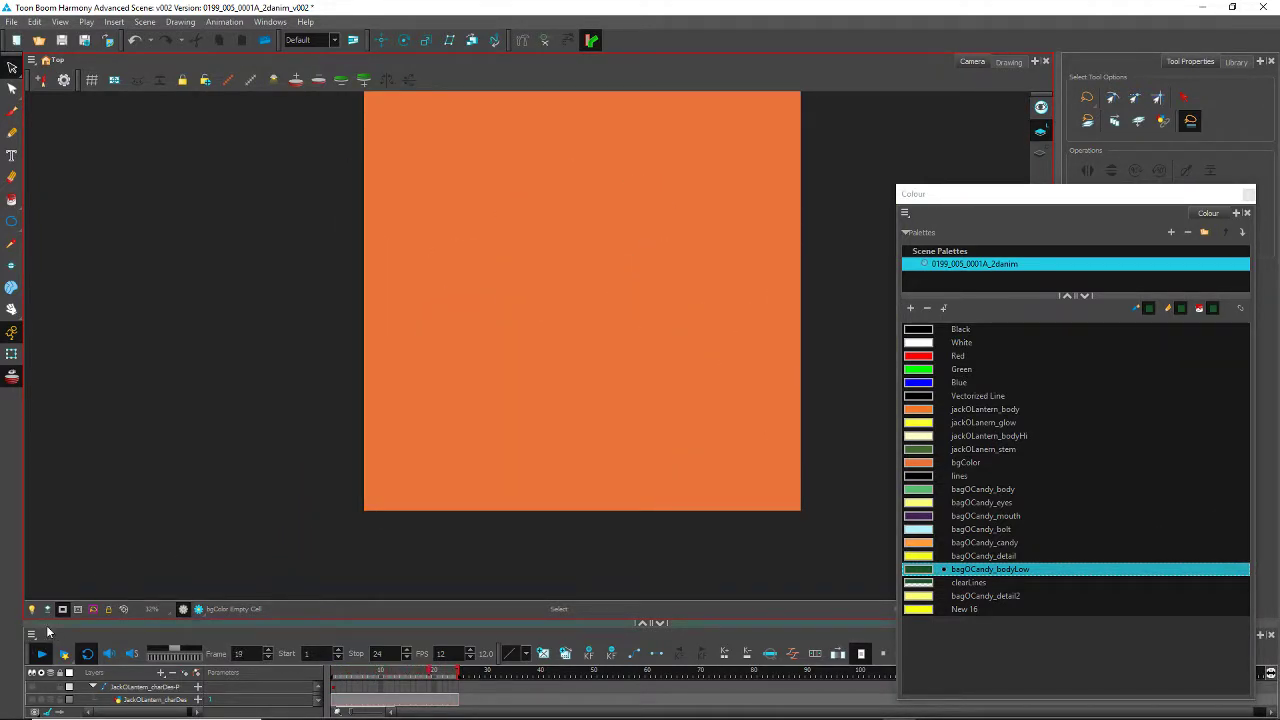
click(41, 653)
mouse_move(223, 391)
mouse_down()
mouse_move(223, 437)
mouse_move(239, 393)
mouse_up()
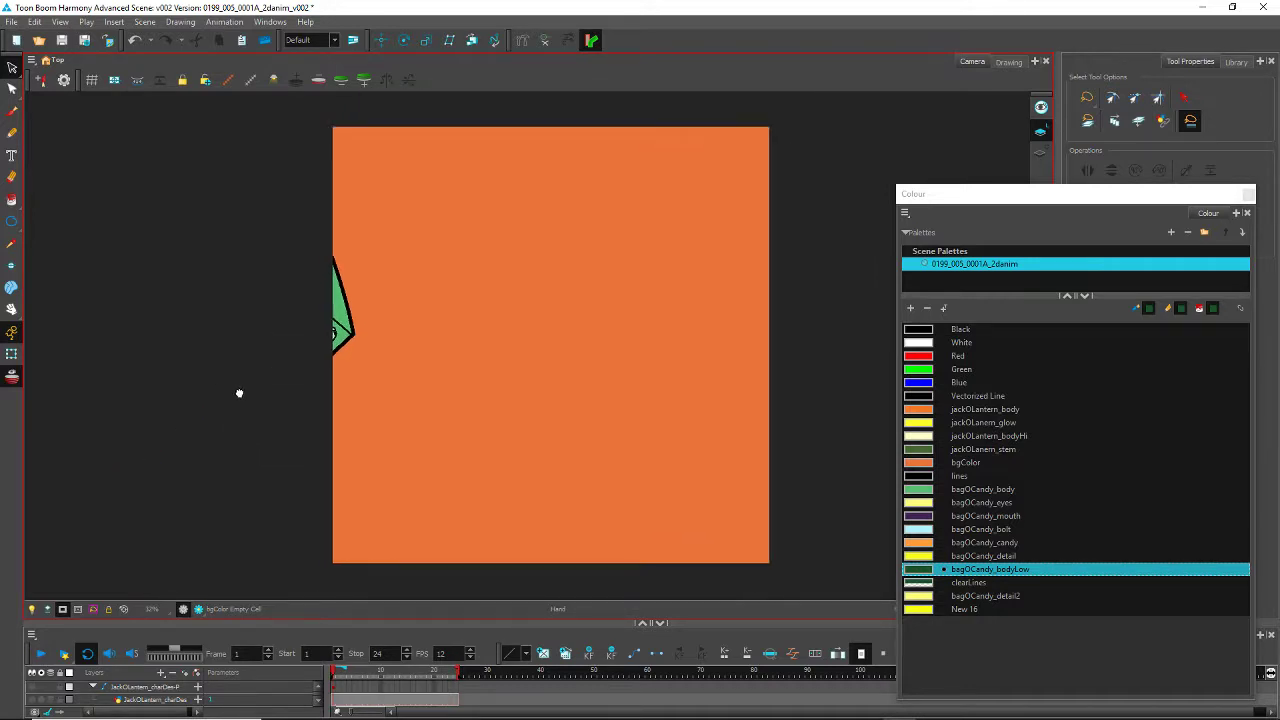
click(41, 653)
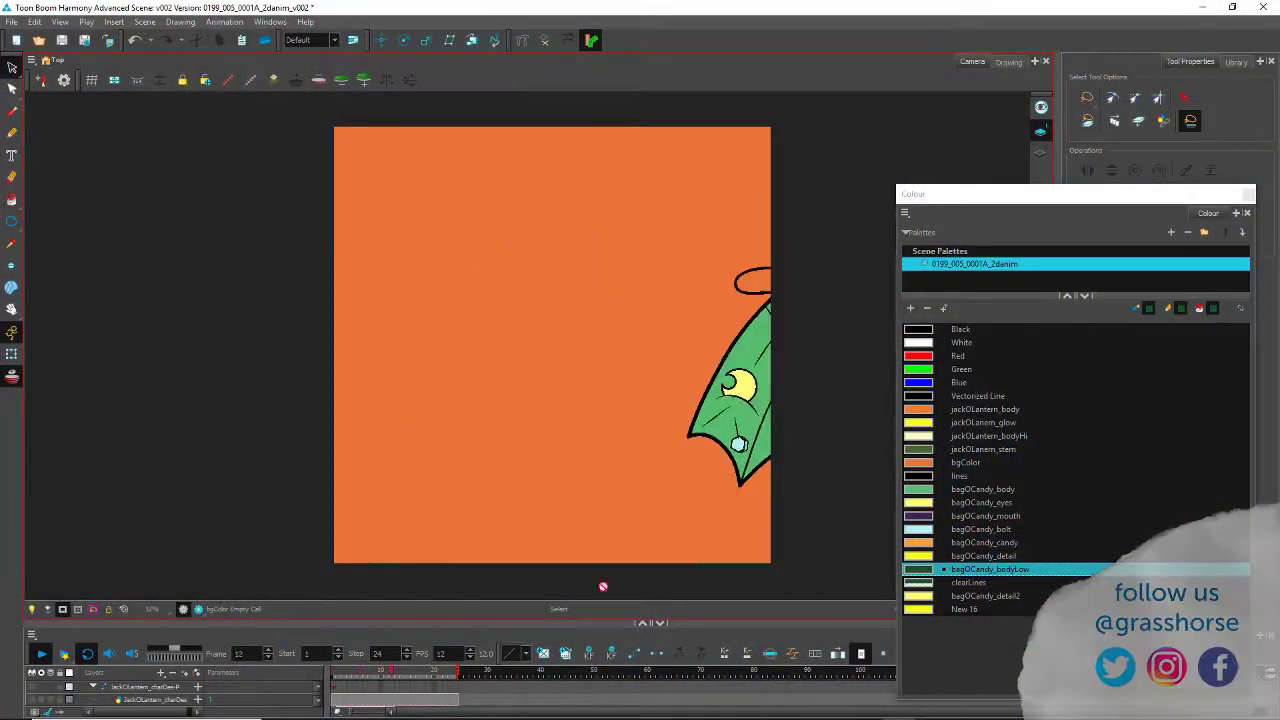
Step: Turn off the camera mask on frame 9 and enlarge the timeline to reveal all the layers
click(64, 611)
drag(343, 673, 377, 677)
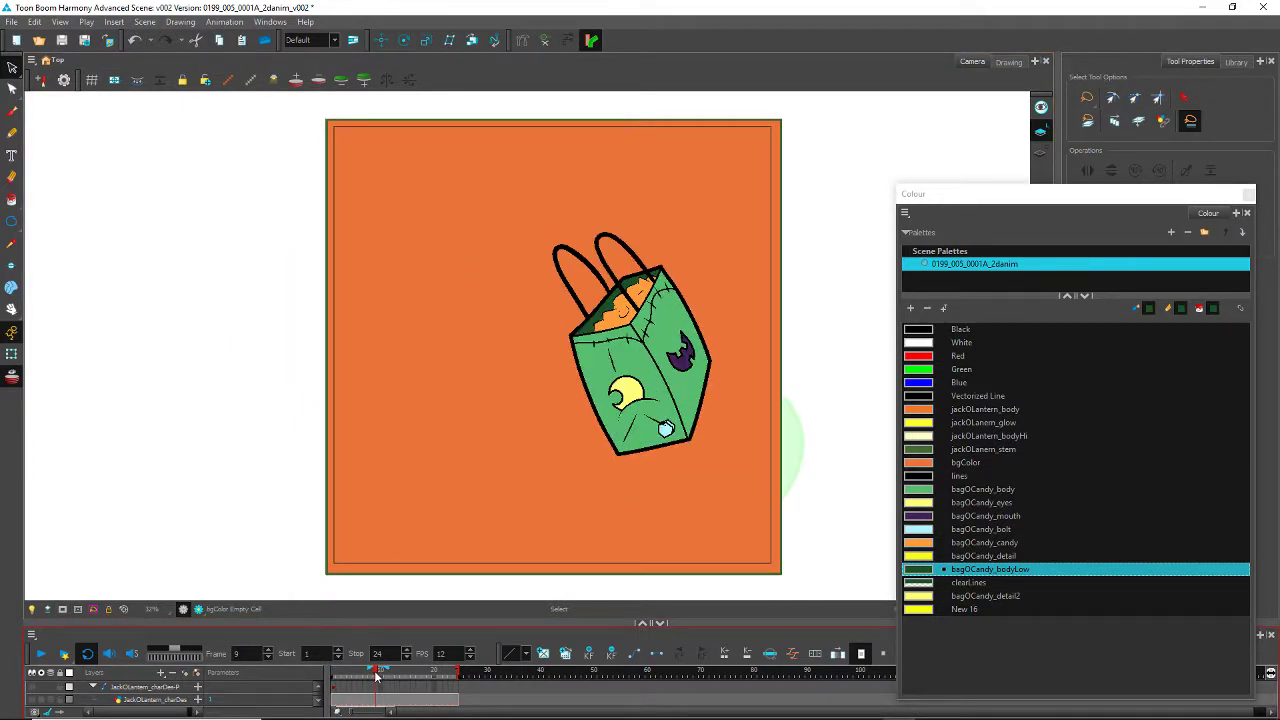
scroll(561, 282, up, 6)
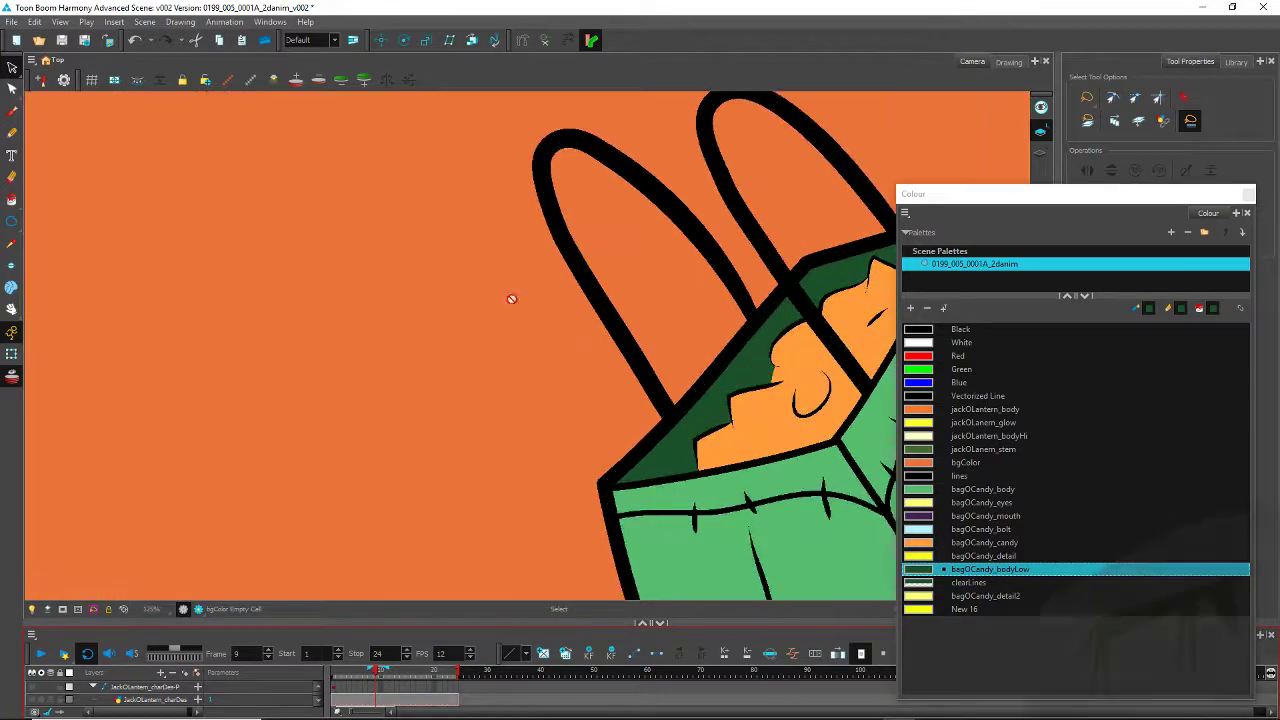
click(12, 68)
click(576, 268)
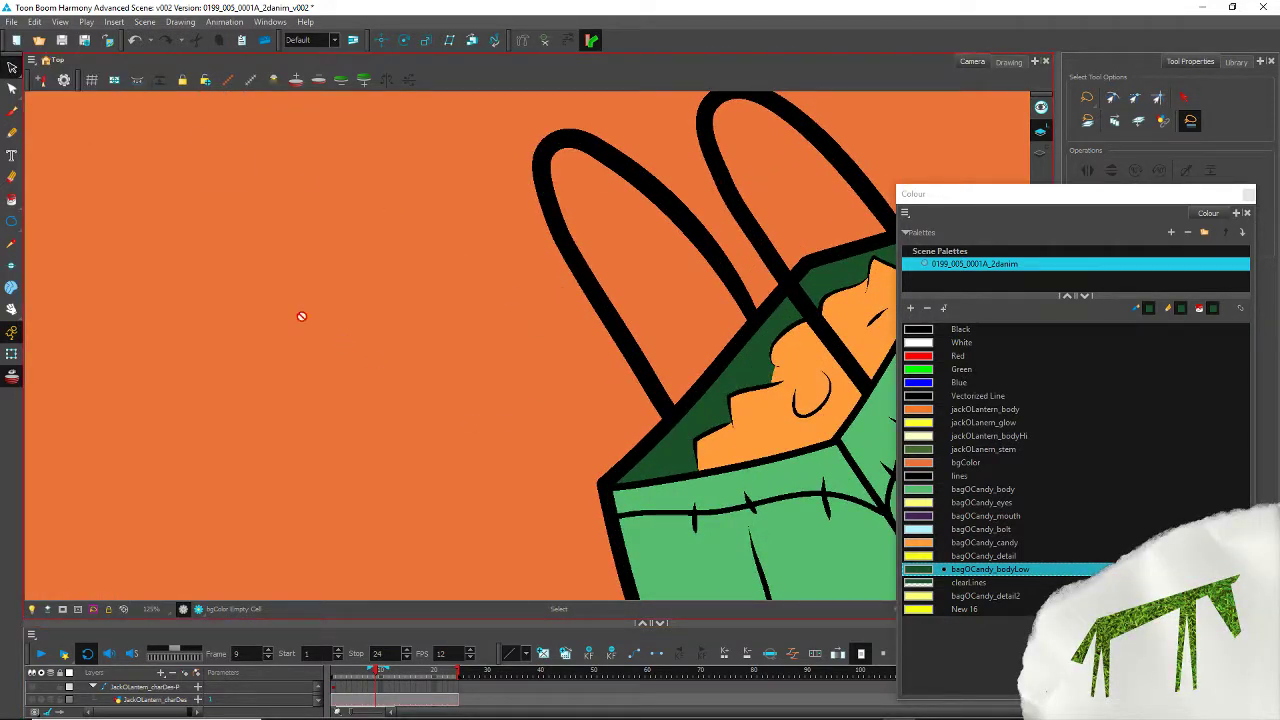
drag(157, 503, 157, 500)
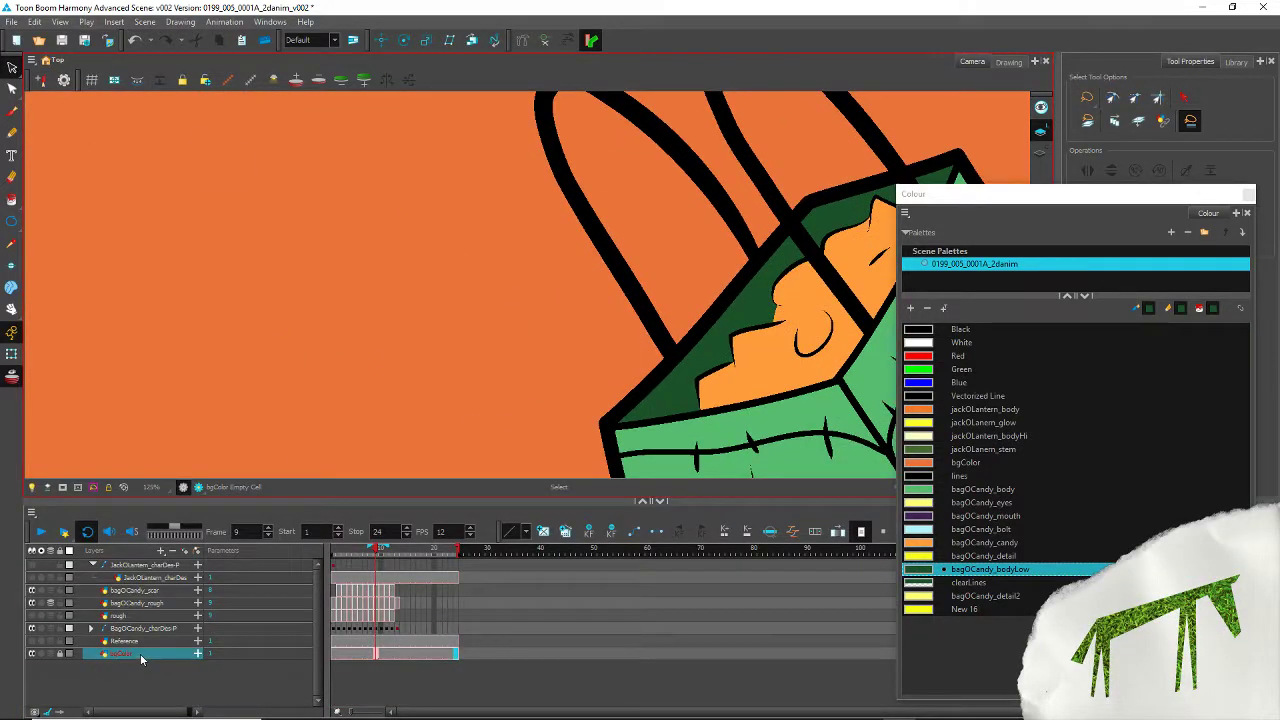
Step: Select the left bag handle's line on frame 9 of the bagOCandy_rough layer and reduce its maximum pencil size
click(378, 606)
scroll(538, 259, down, 3)
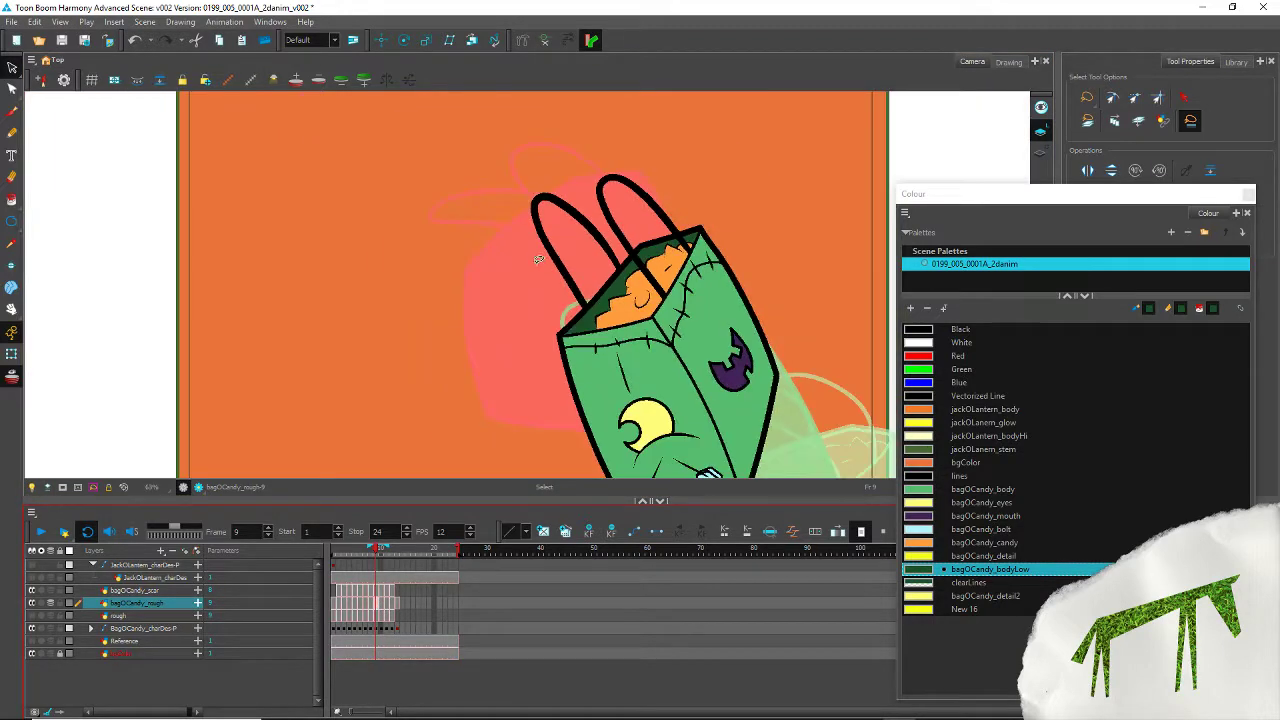
click(548, 244)
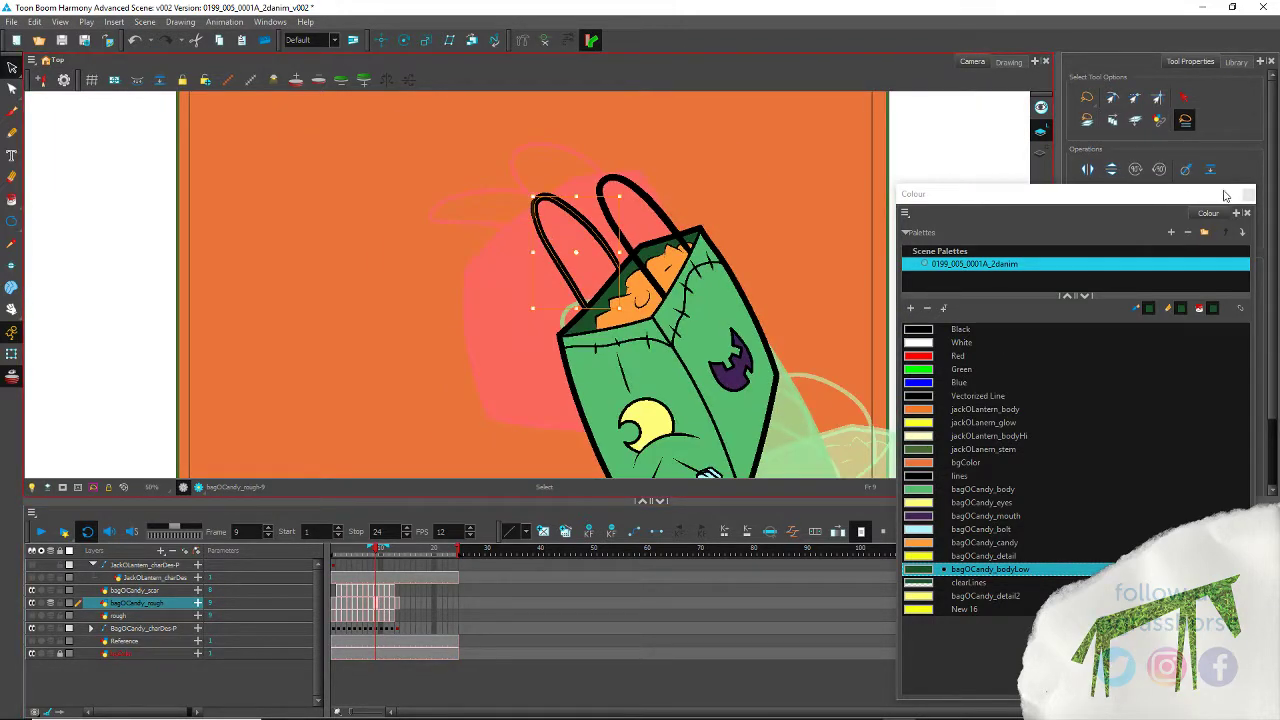
click(1247, 193)
drag(1227, 290, 1054, 339)
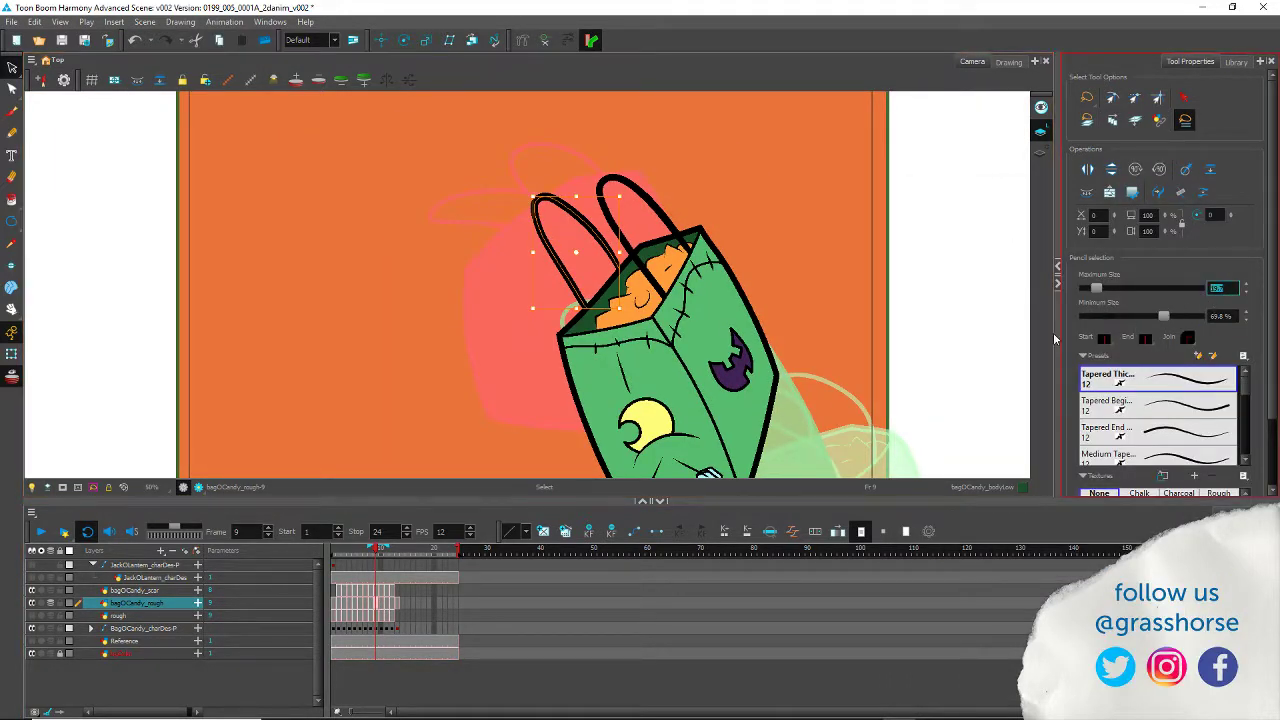
Step: Set the maximum pencil size of the right bag handle's line on frame 9 to 12
click(609, 182)
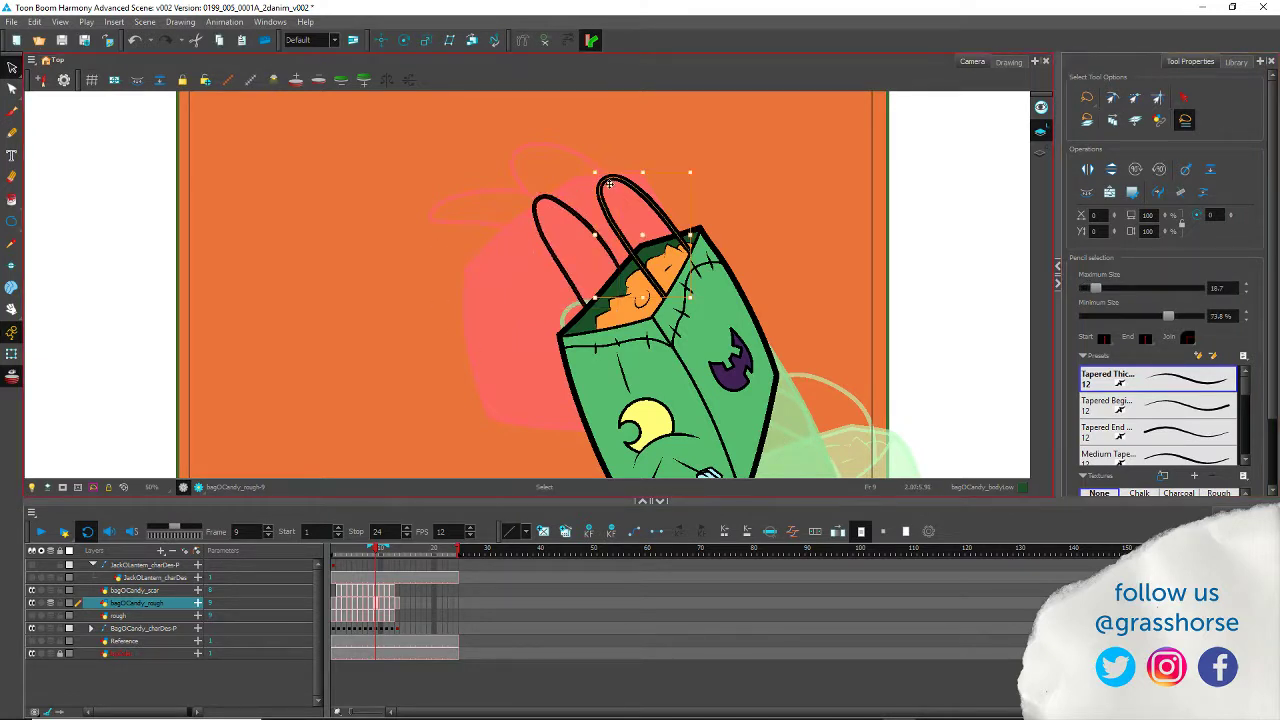
drag(1227, 289, 974, 316)
text(1)
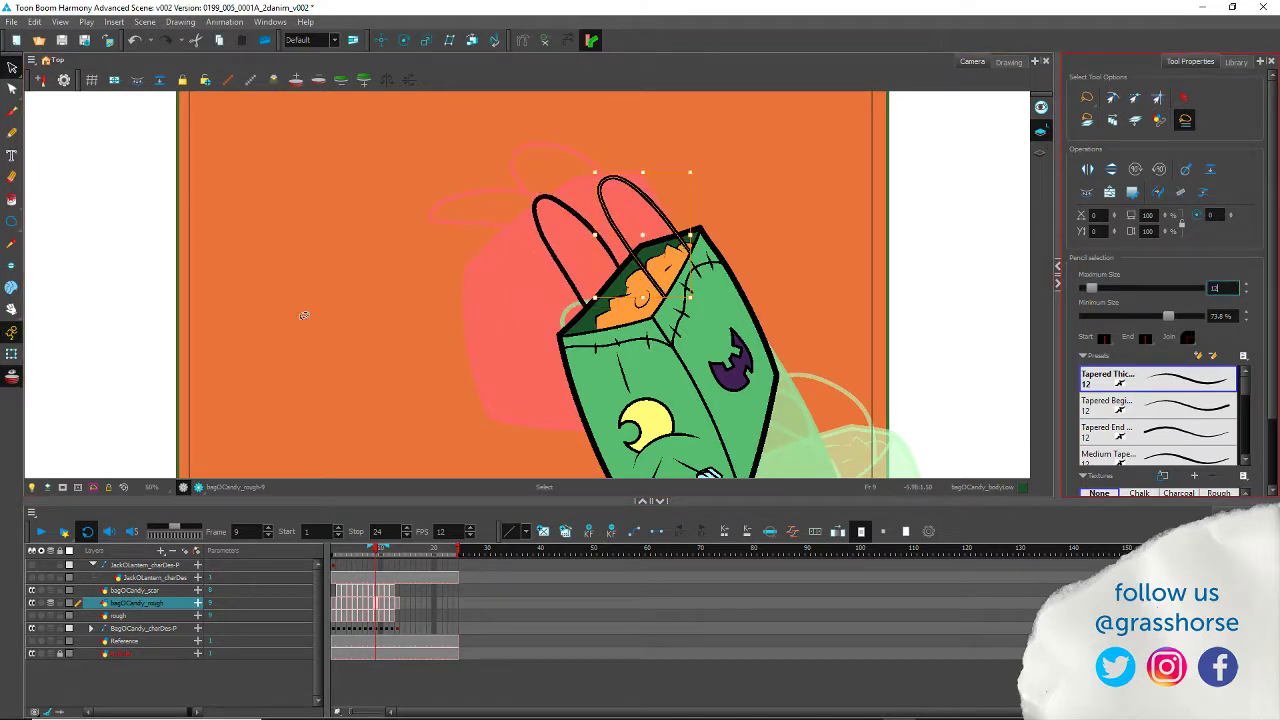
text(2)
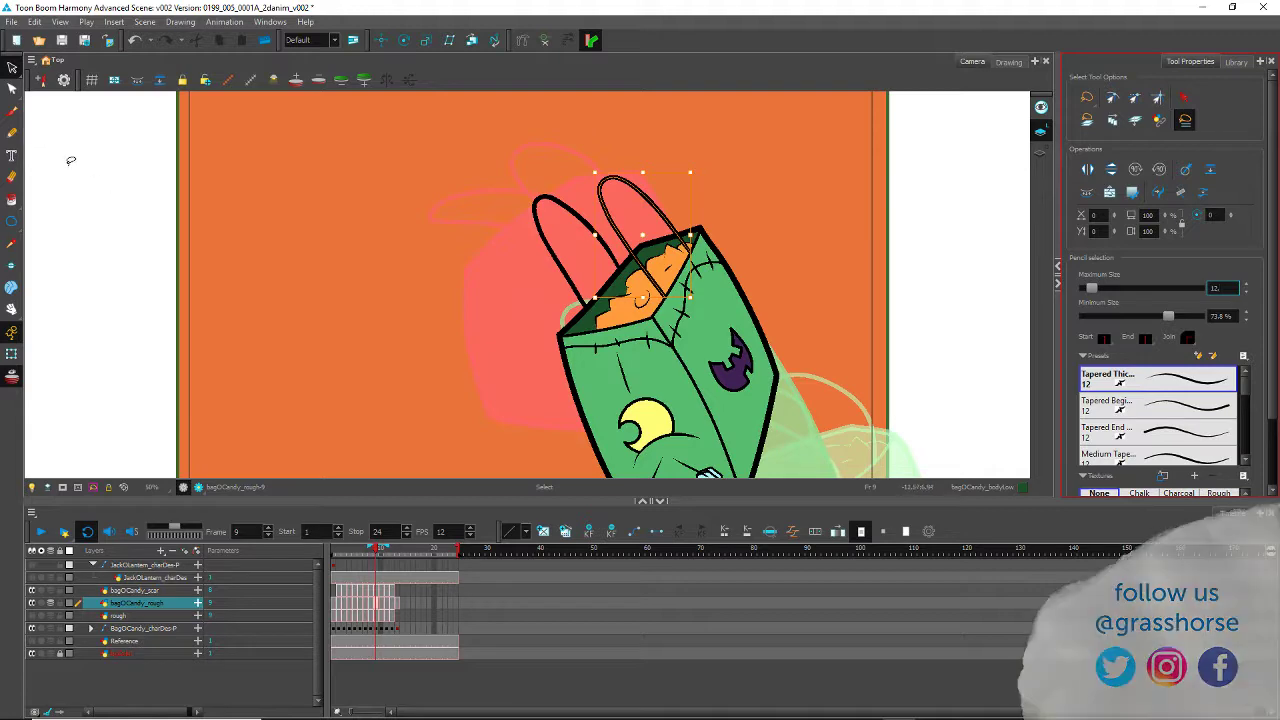
click(117, 187)
Step: Step back through the bag drawings to frame 1 and forward again to frame 6, comparing the handle line thickness
key(comma)
key(comma)
key(comma)
key(comma)
key(comma)
key(comma)
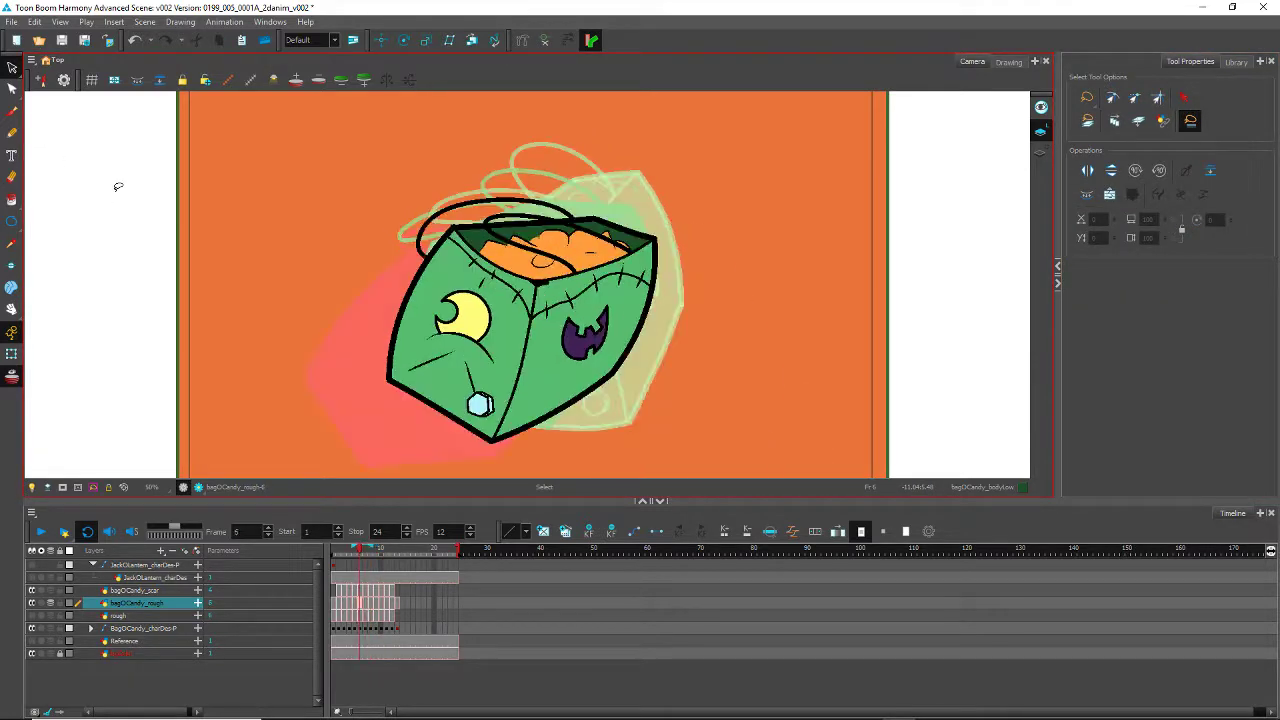
key(comma)
key(comma)
key(period)
key(period)
key(period)
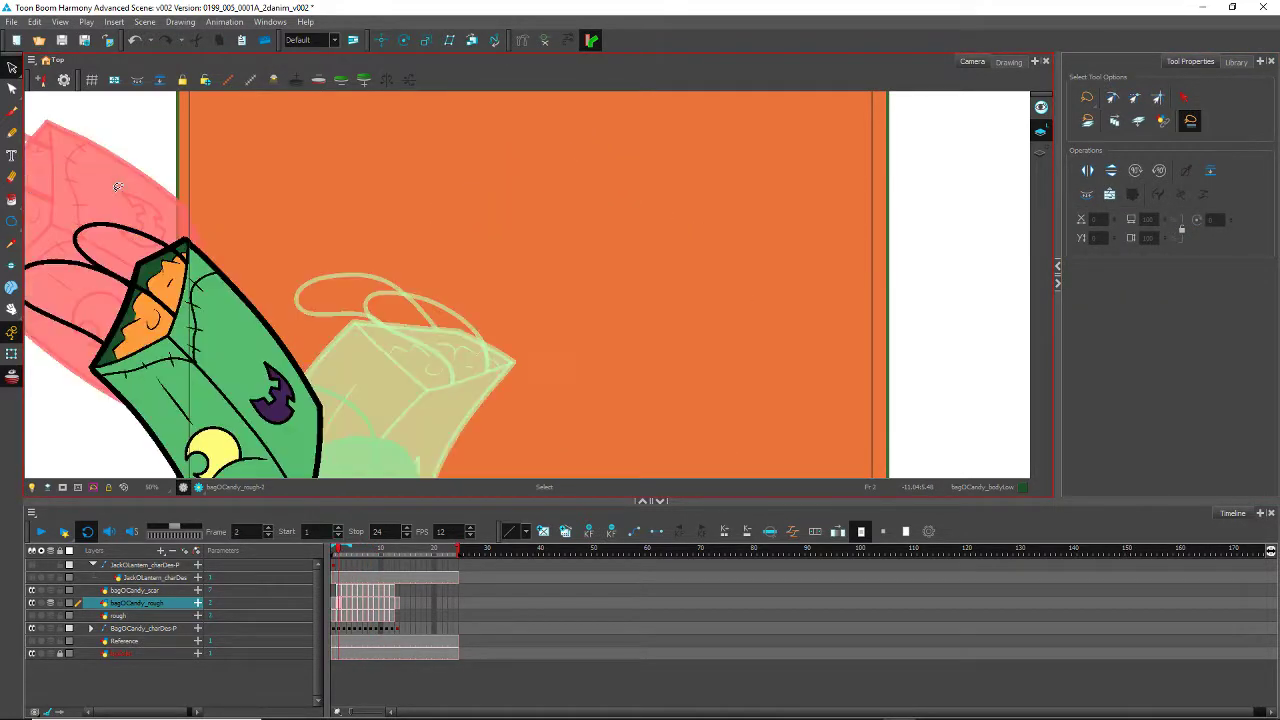
key(period)
key(period)
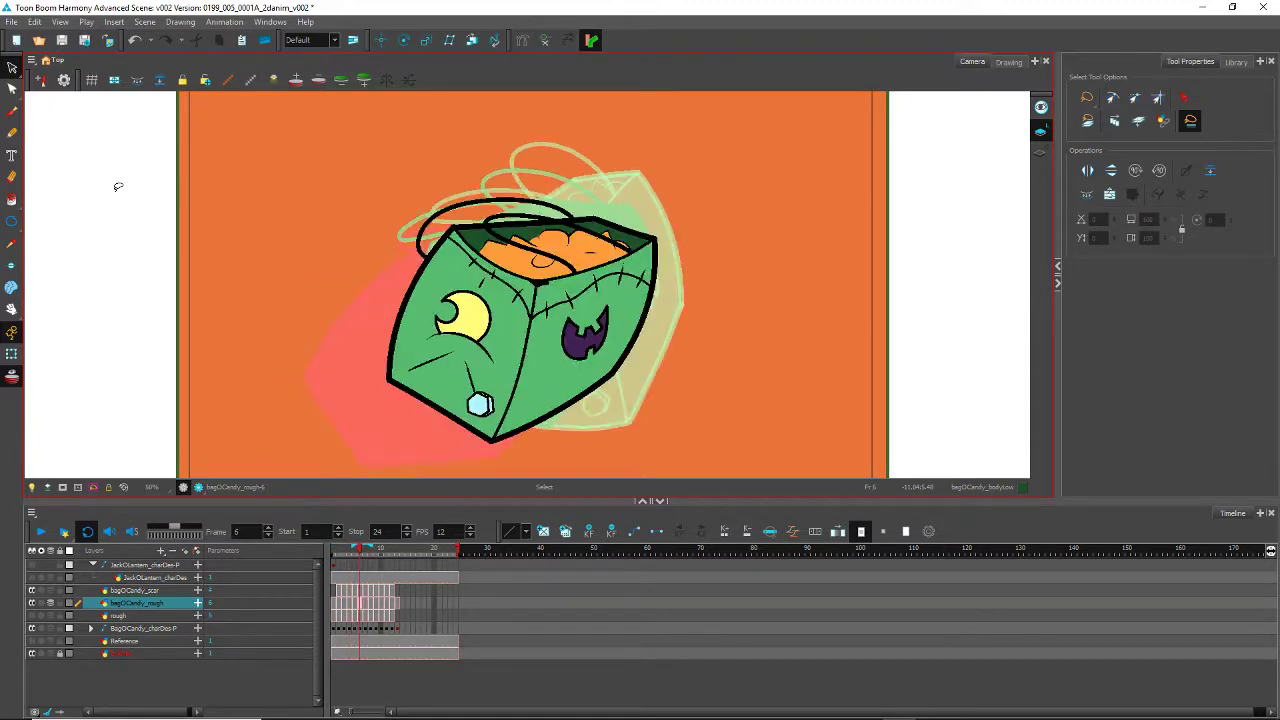
key(comma)
key(comma)
key(period)
key(period)
key(period)
key(period)
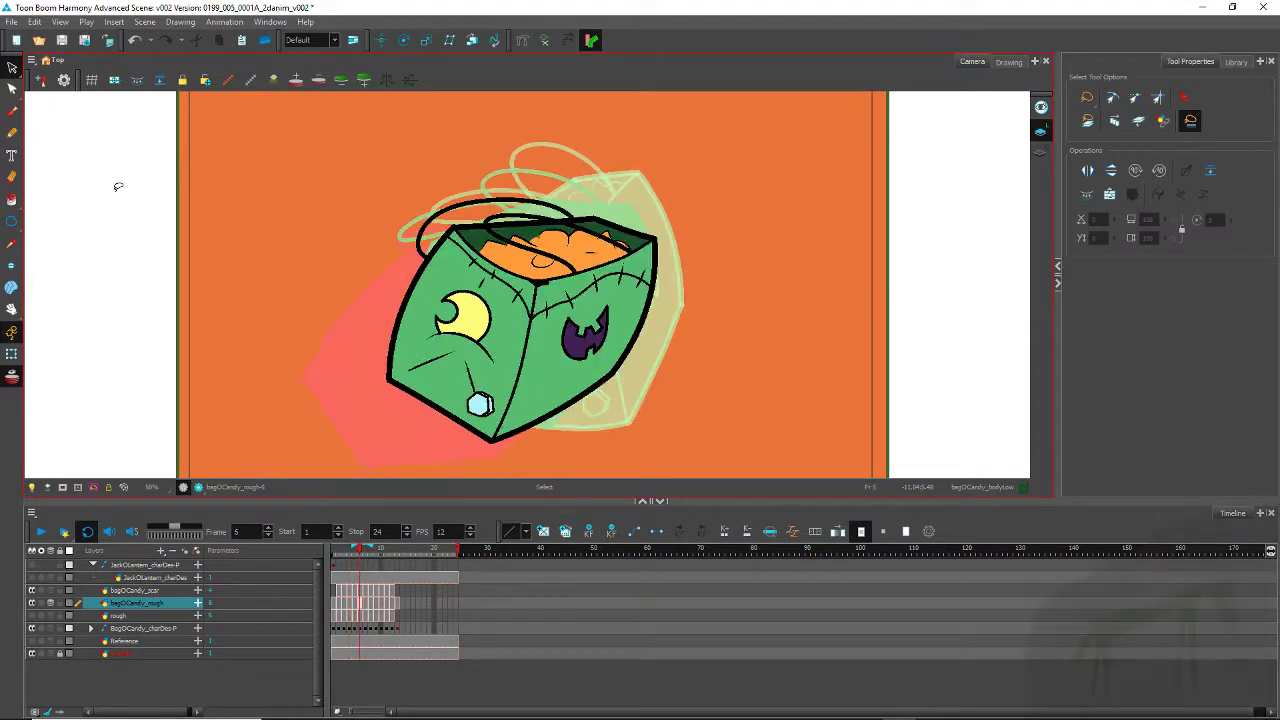
Step: Step through the remaining drawings up to frame 13 and back to frame 1, checking the handle lines for consistency
key(period)
key(period)
key(period)
key(period)
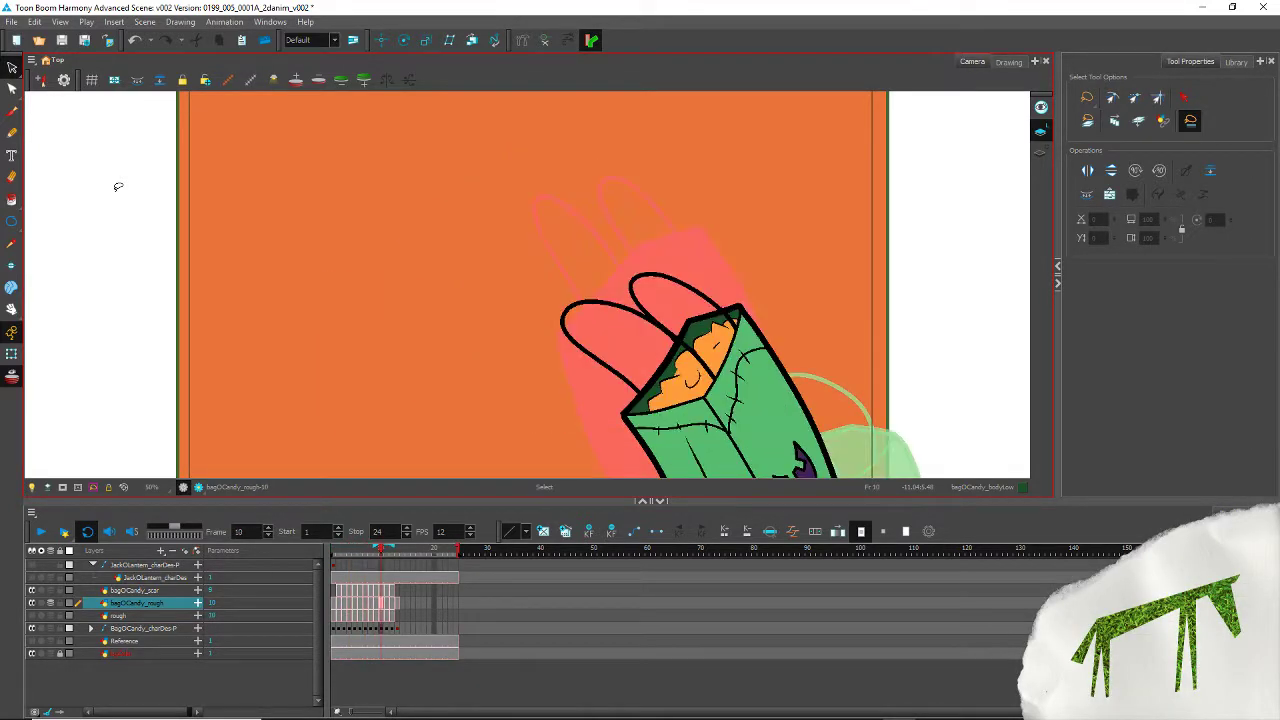
key(period)
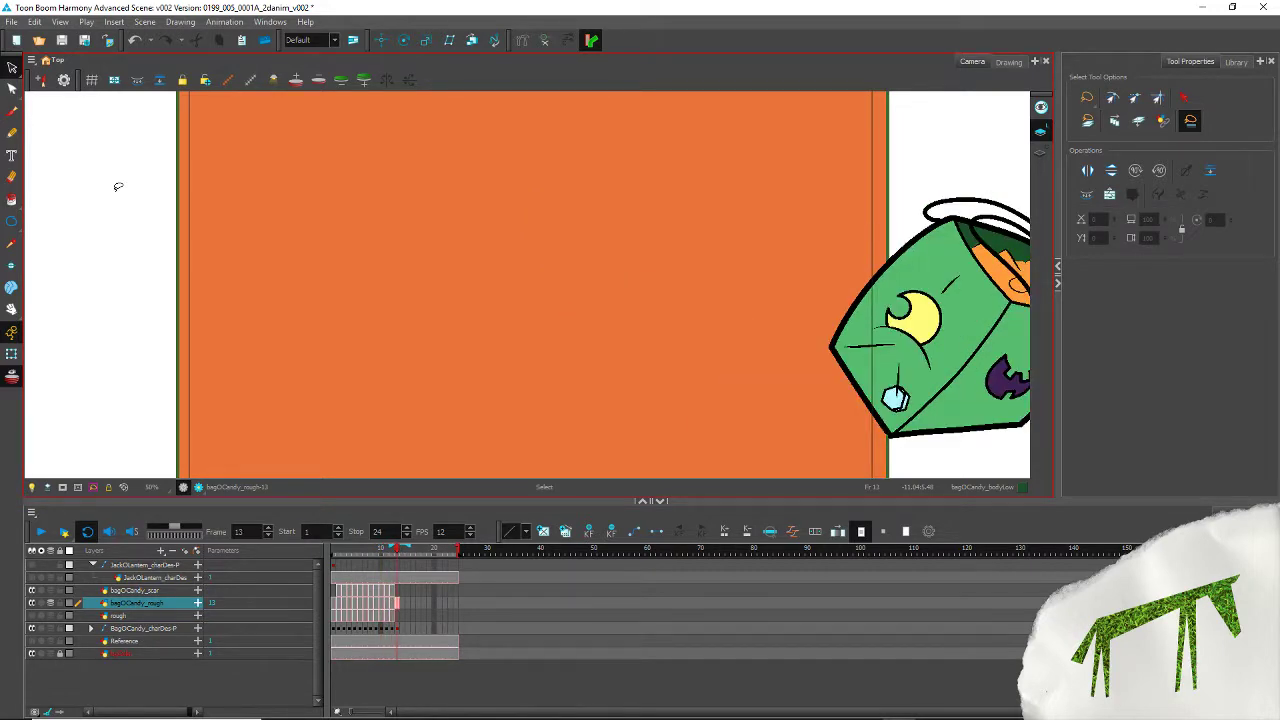
key(comma)
key(comma)
key(comma)
key(comma)
key(comma)
key(comma)
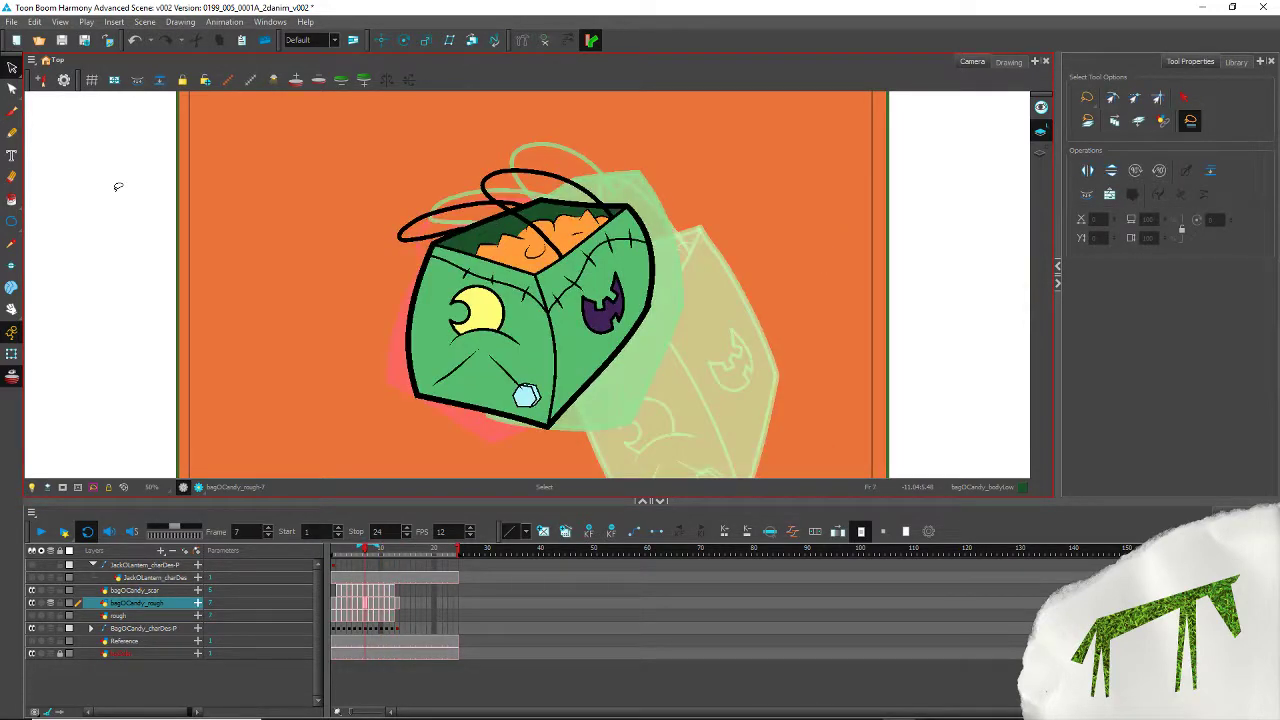
key(comma)
key(comma)
key(comma)
key(comma)
key(comma)
key(comma)
Step: Play the candy bag animation with the whole orange background in view, mask it to the camera frame, and stop playback
scroll(241, 293, down, 5)
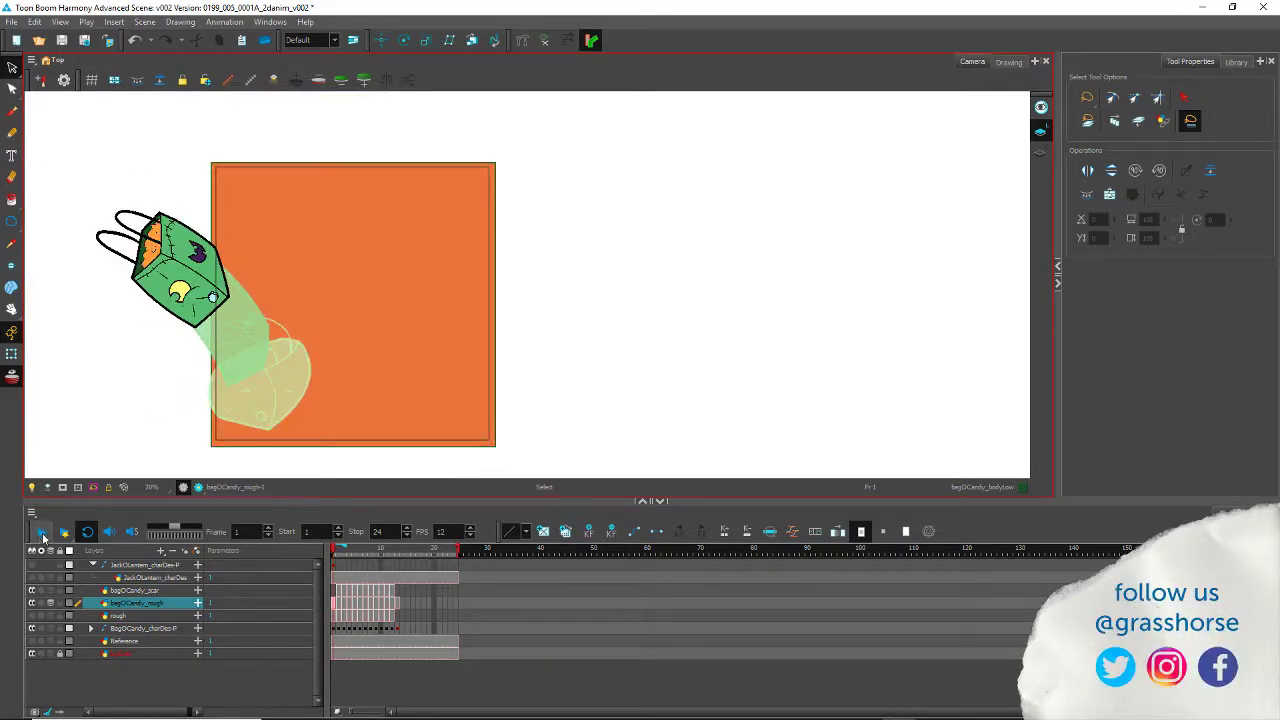
click(43, 537)
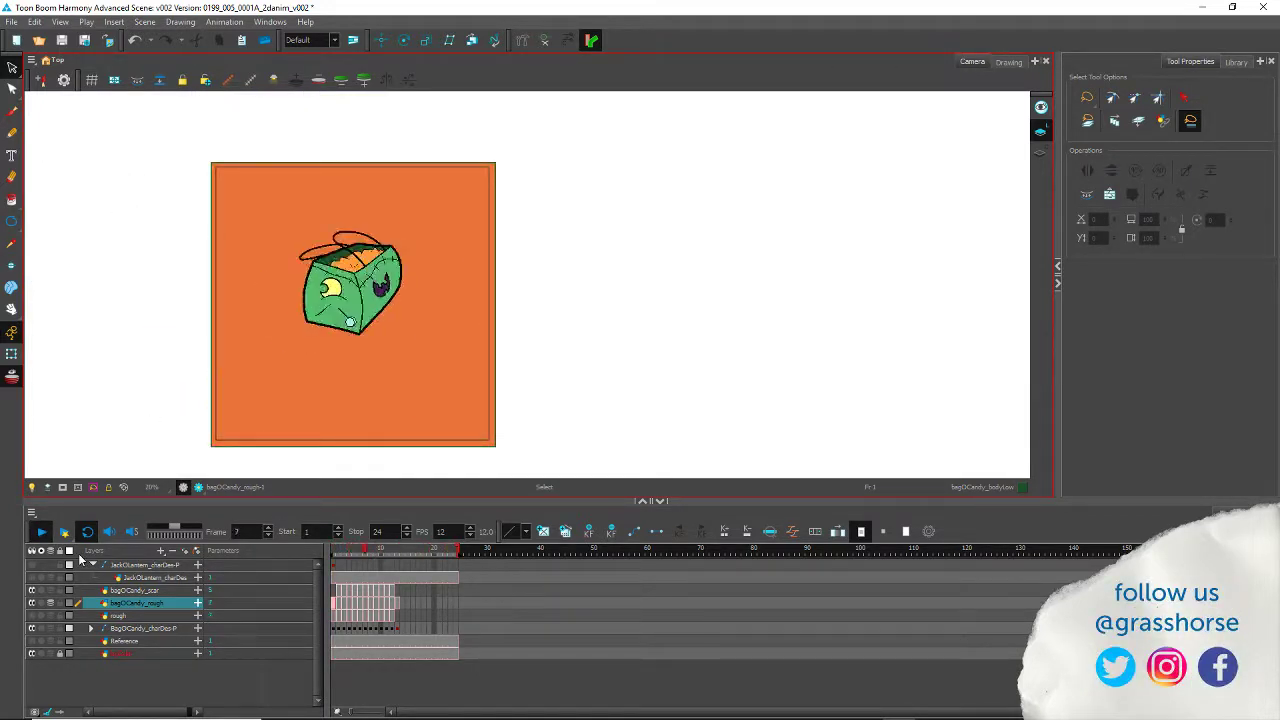
click(63, 488)
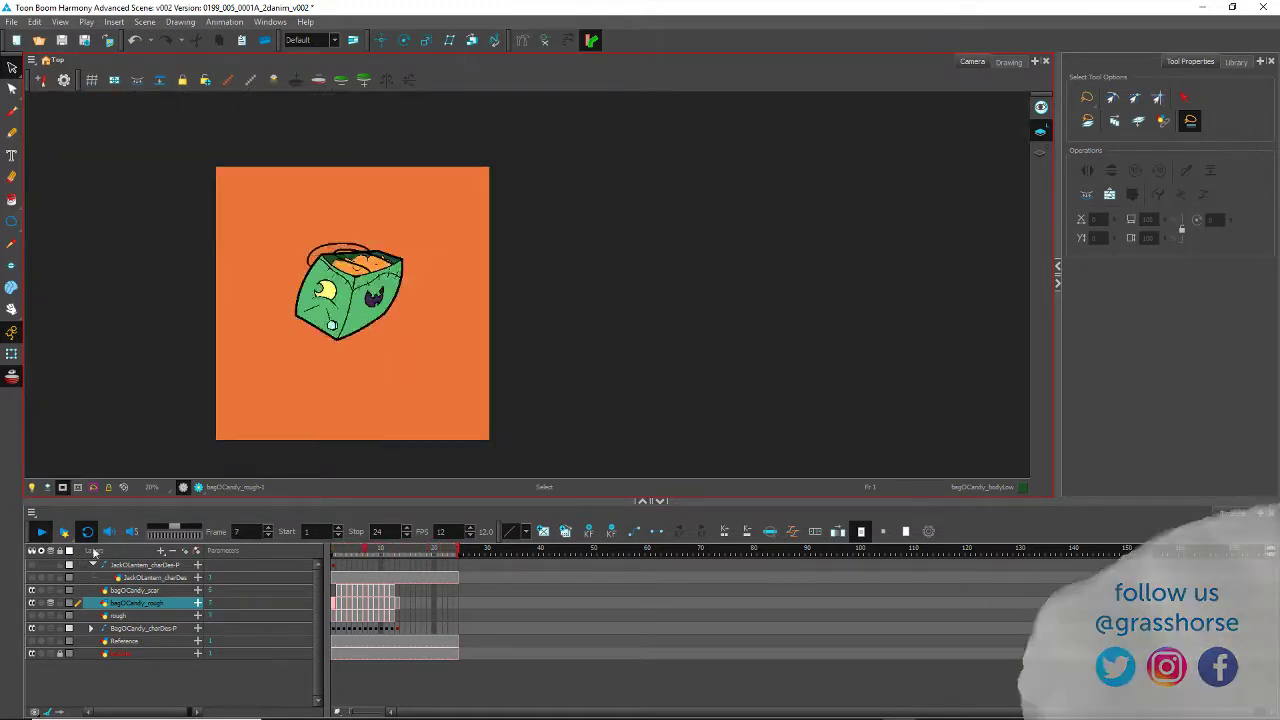
click(42, 534)
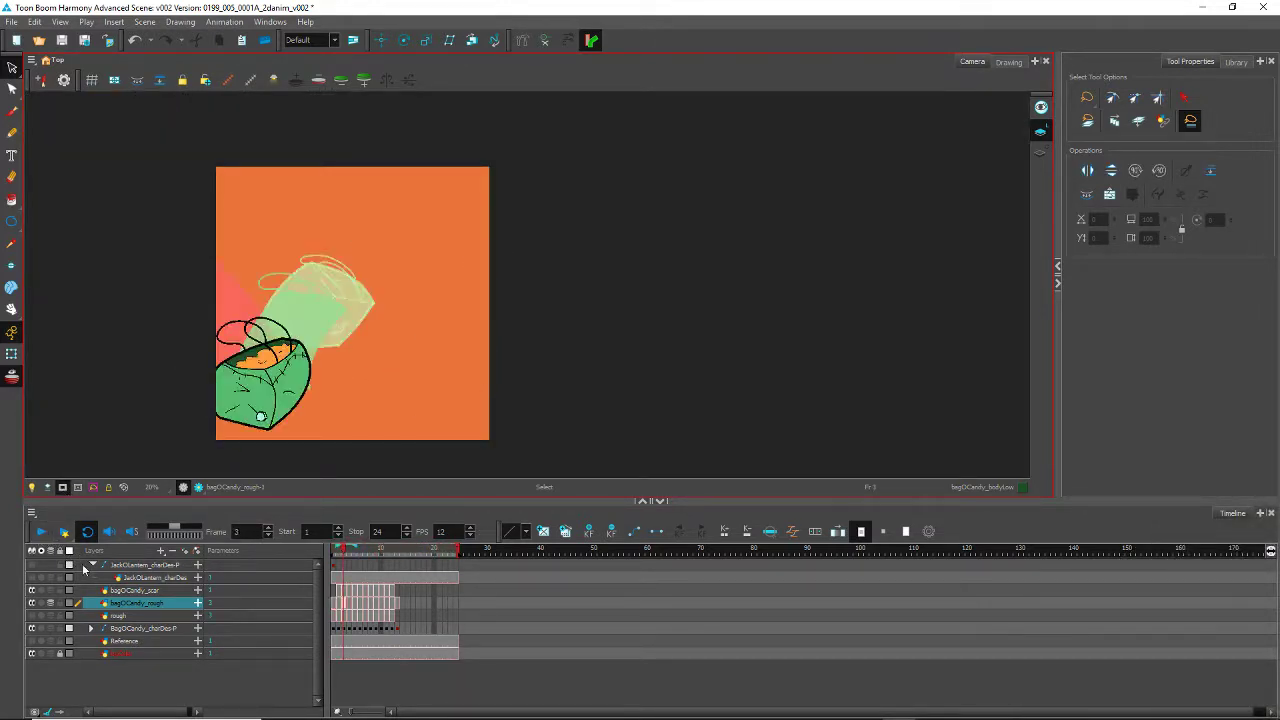